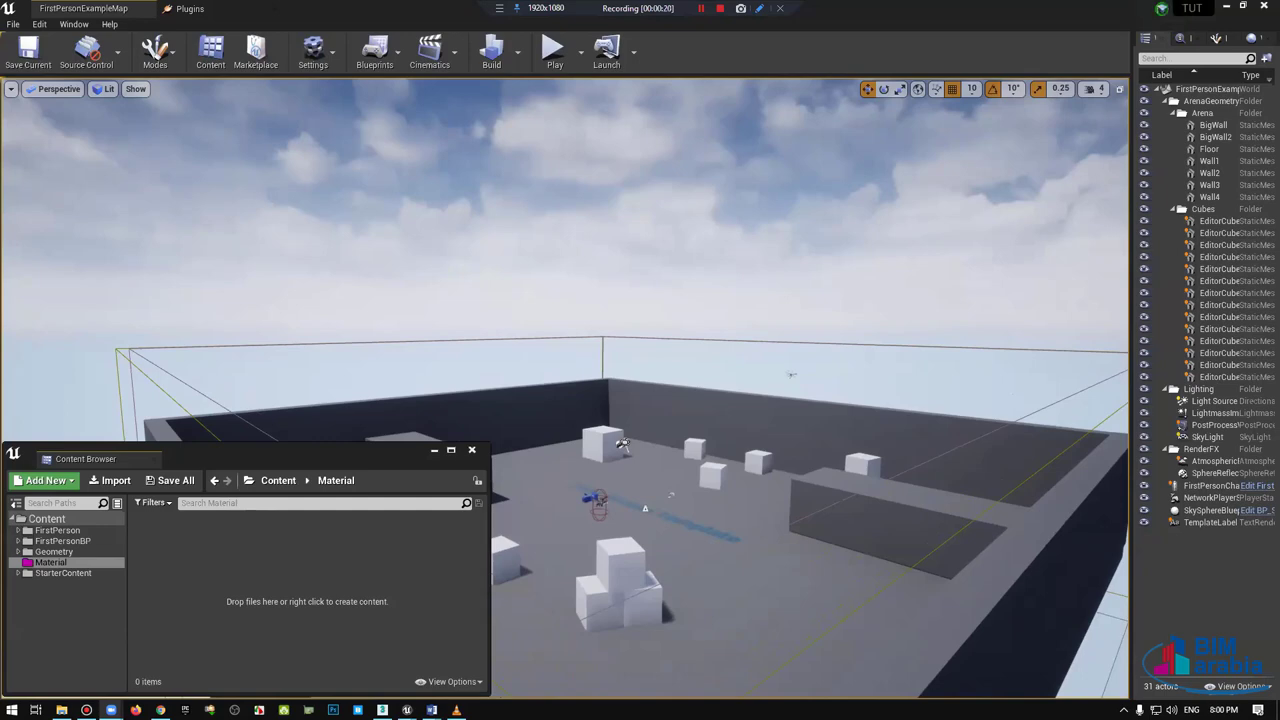
# Step: Create a new material in the Material folder and name it master
pyautogui.moveTo(600, 494); pyautogui.dragTo(600, 494, button='right')
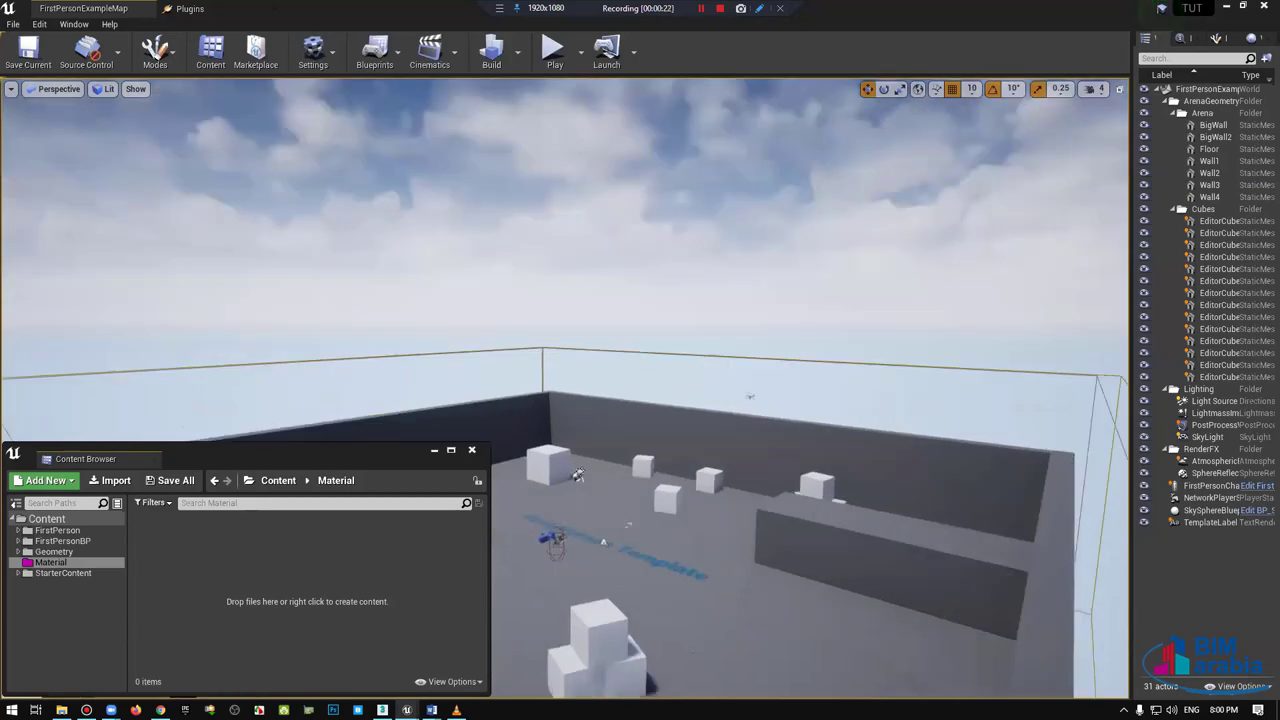
pyautogui.moveTo(618, 401); pyautogui.dragTo(618, 401, button='right')
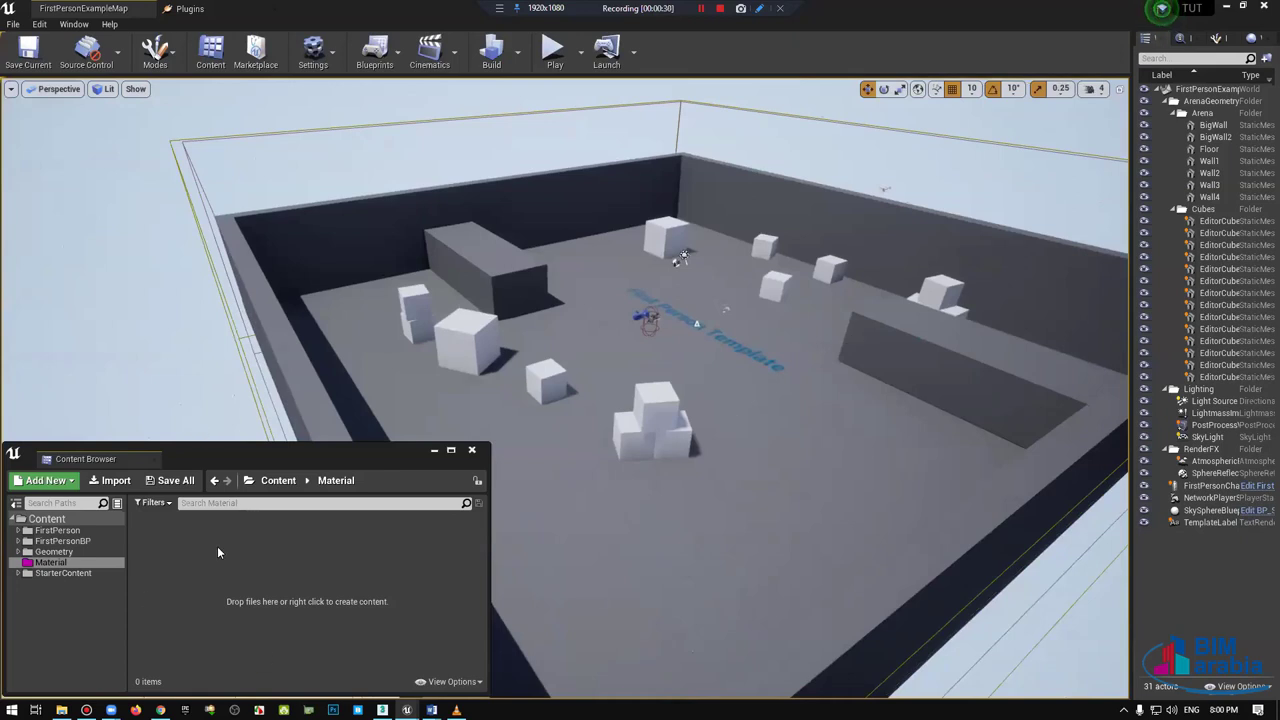
pyautogui.rightClick(185, 589)
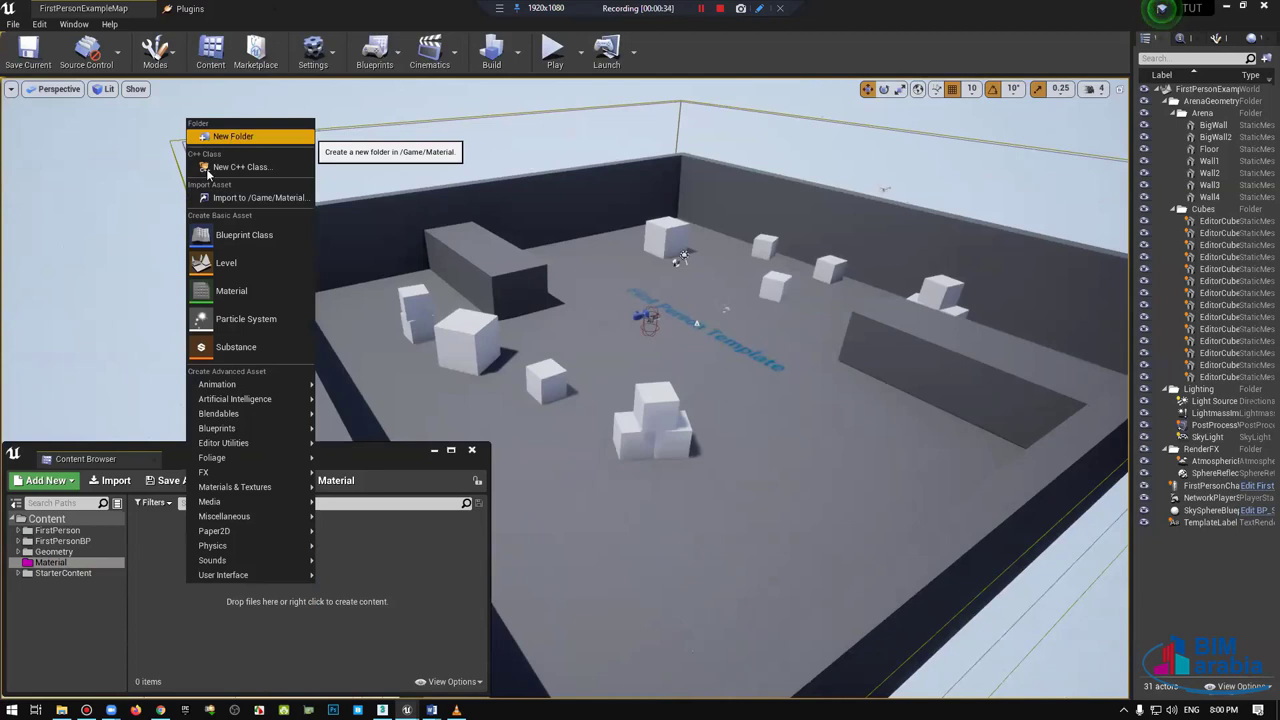
pyautogui.click(66, 563)
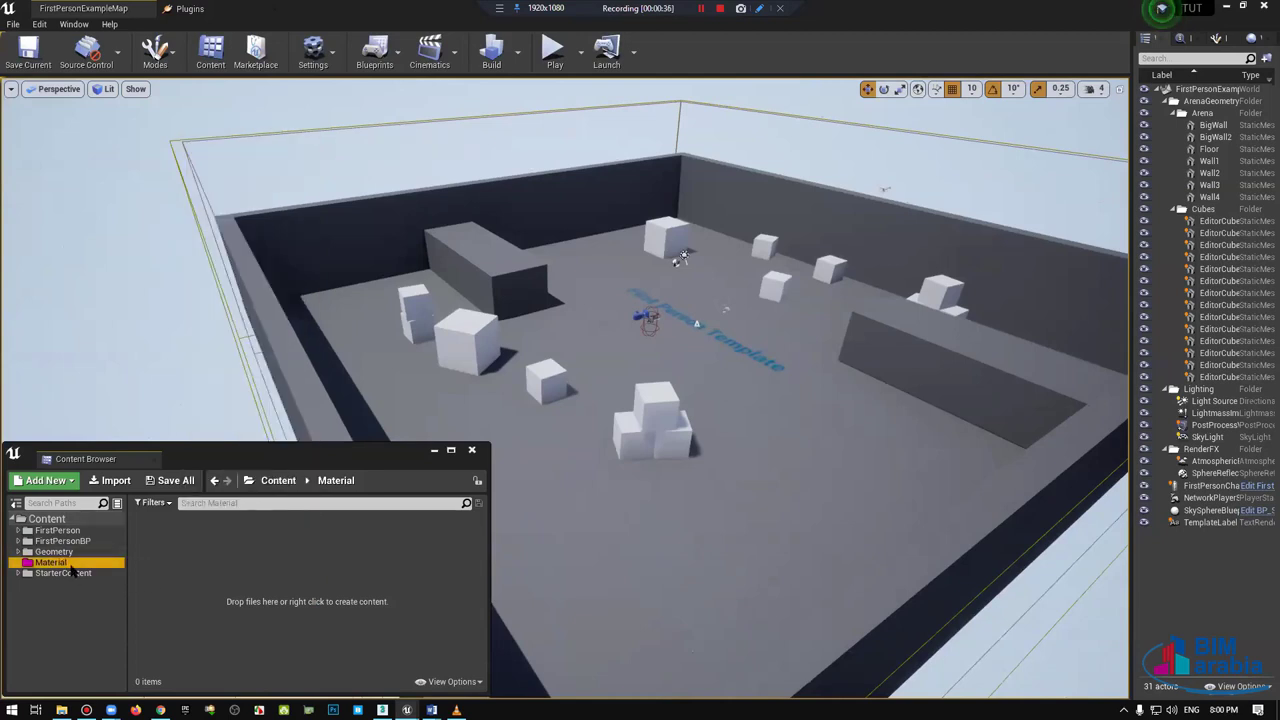
pyautogui.rightClick(74, 568)
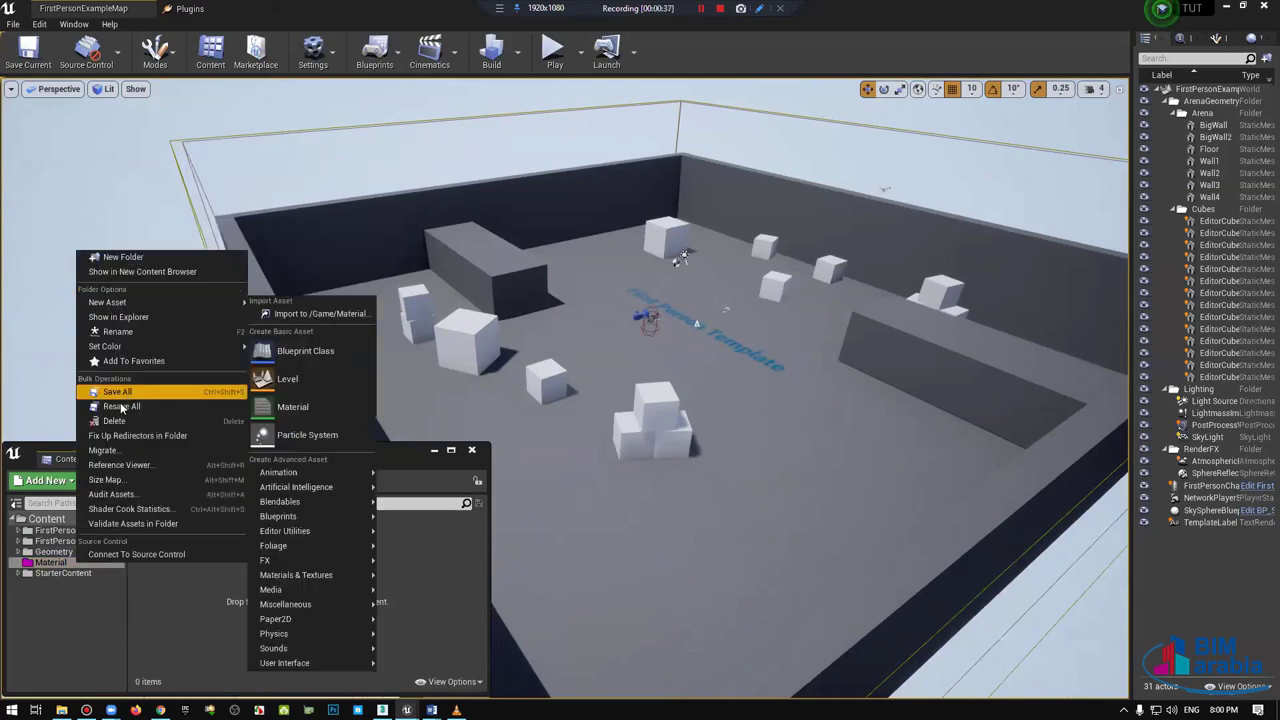
pyautogui.click(281, 580)
pyautogui.rightClick(236, 558)
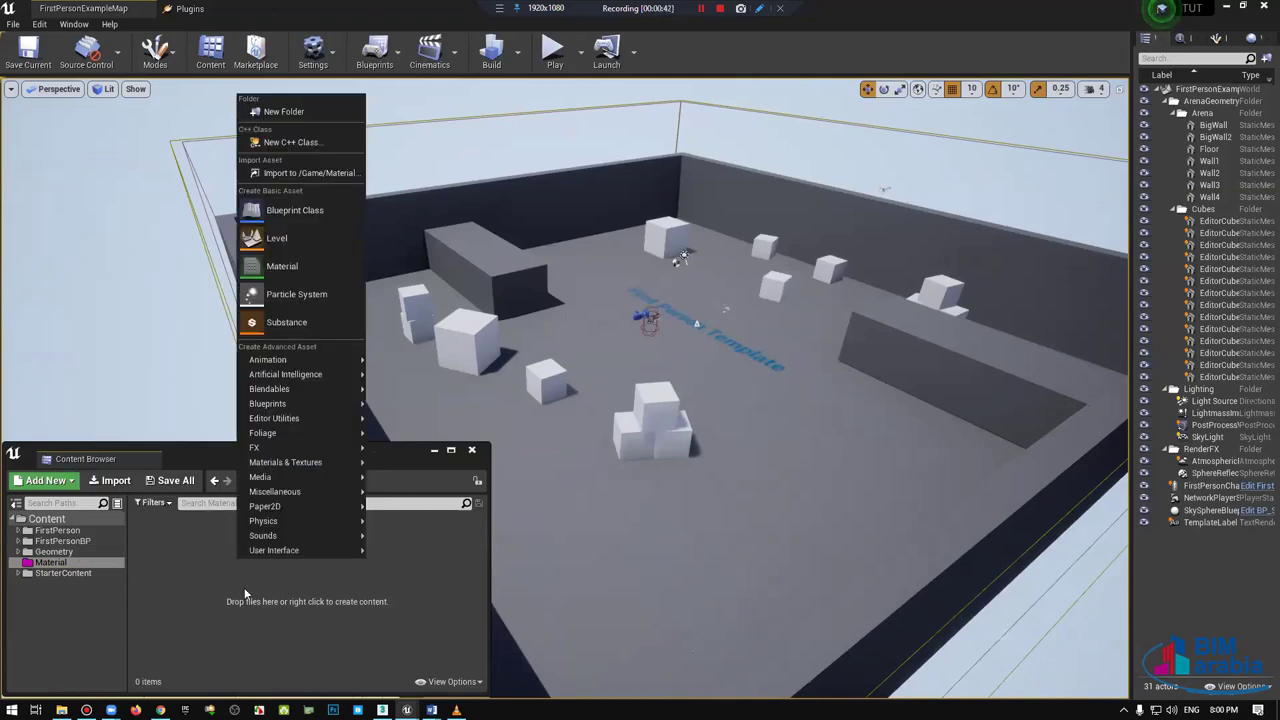
pyautogui.click(300, 288)
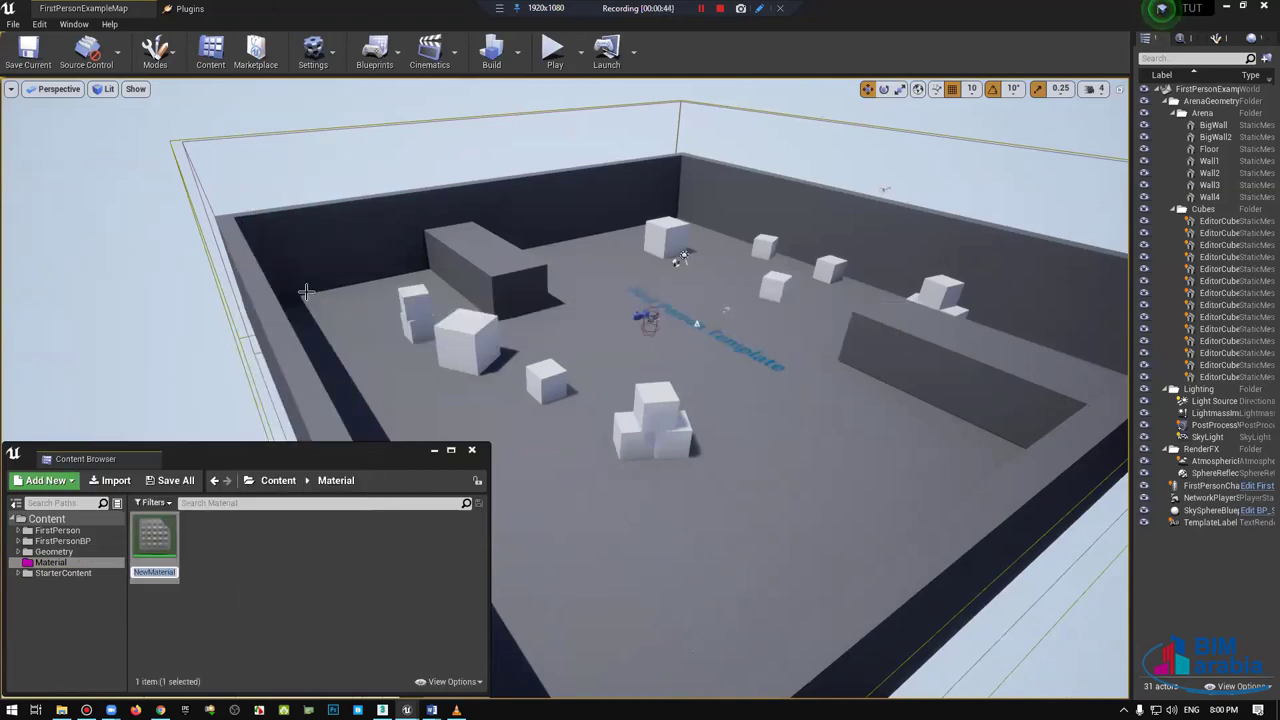
pyautogui.write('master')
pyautogui.press('Return')
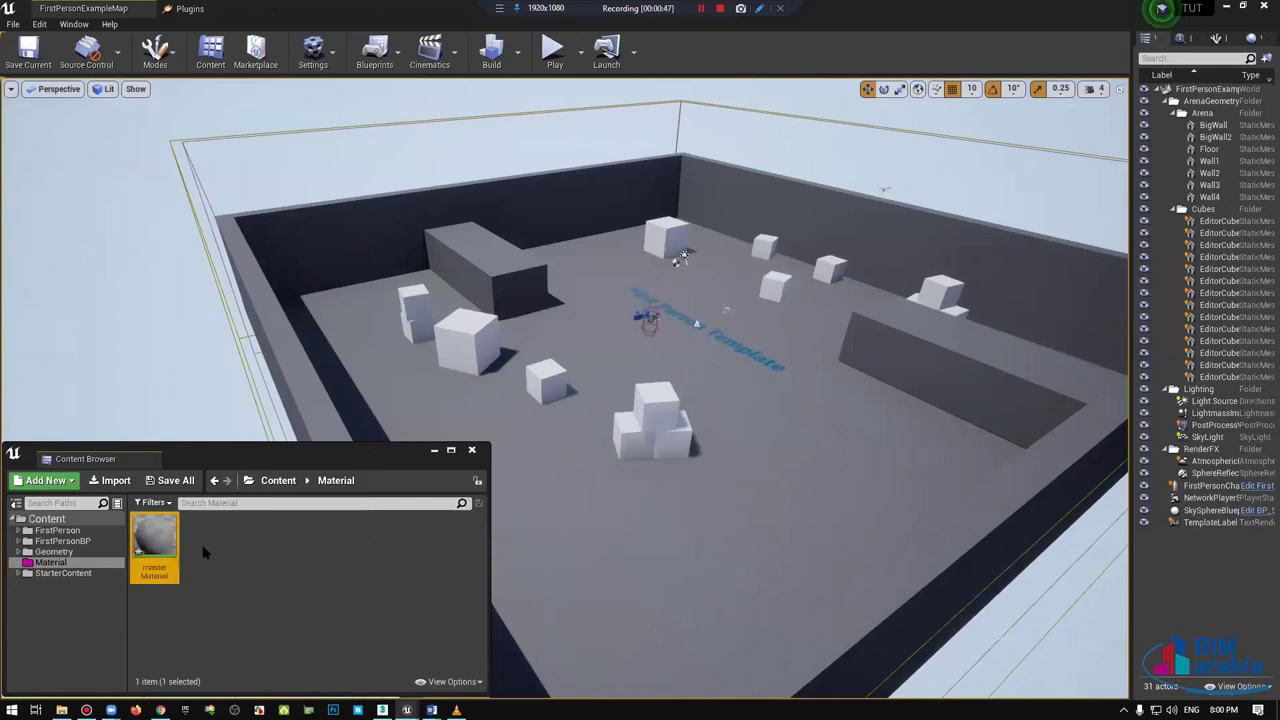
# Step: Create a material instance of masterMaterial named Instance, then select masterMaterial
pyautogui.rightClick(160, 555)
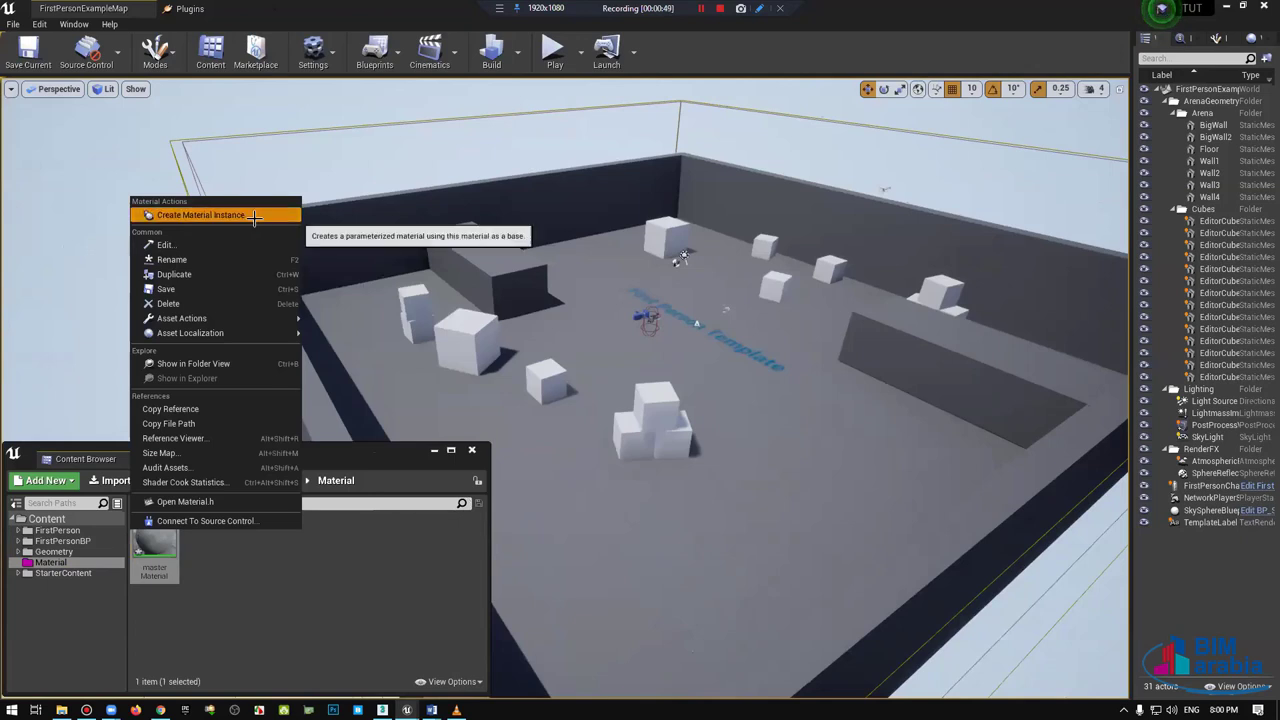
pyautogui.click(250, 214)
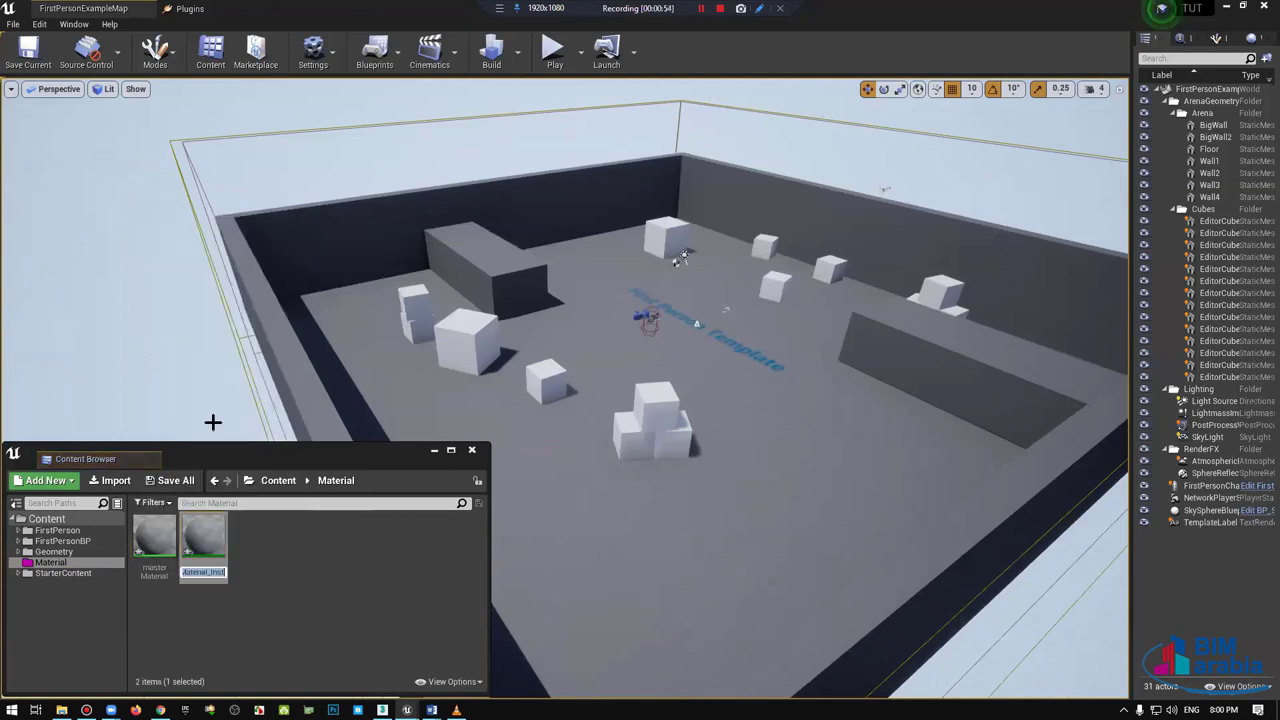
pyautogui.write('Instance')
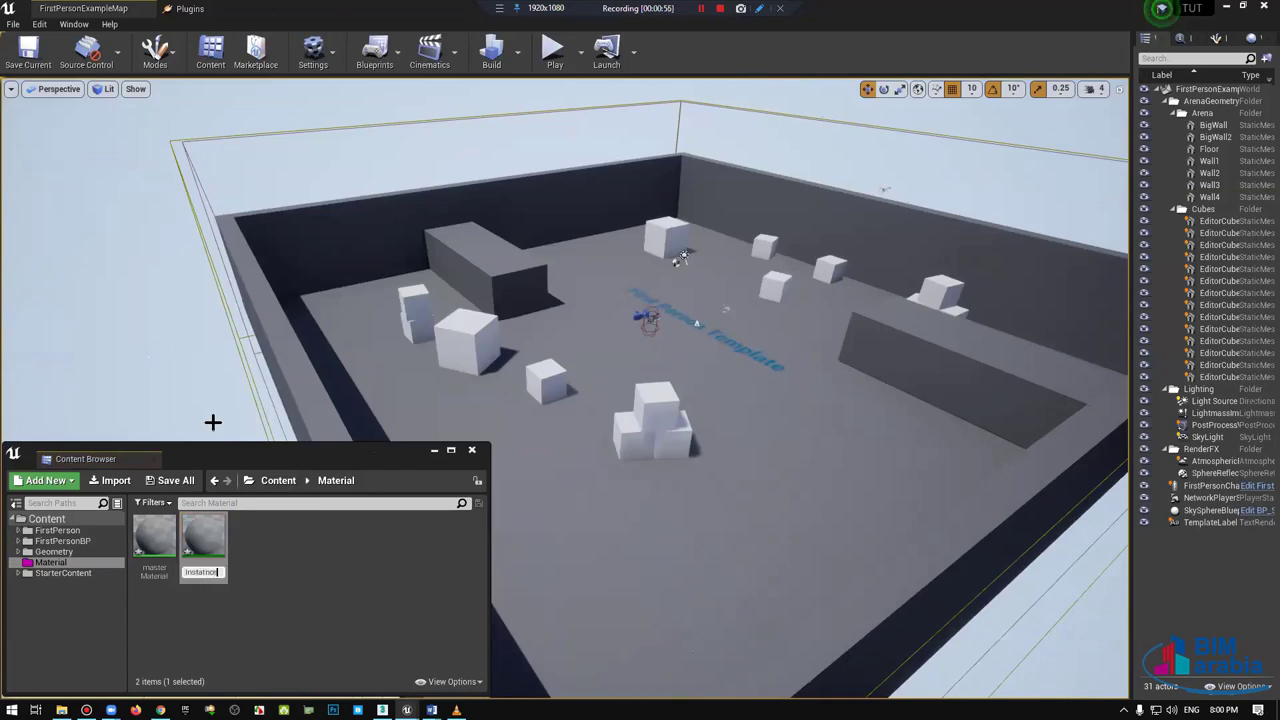
pyautogui.press('Return')
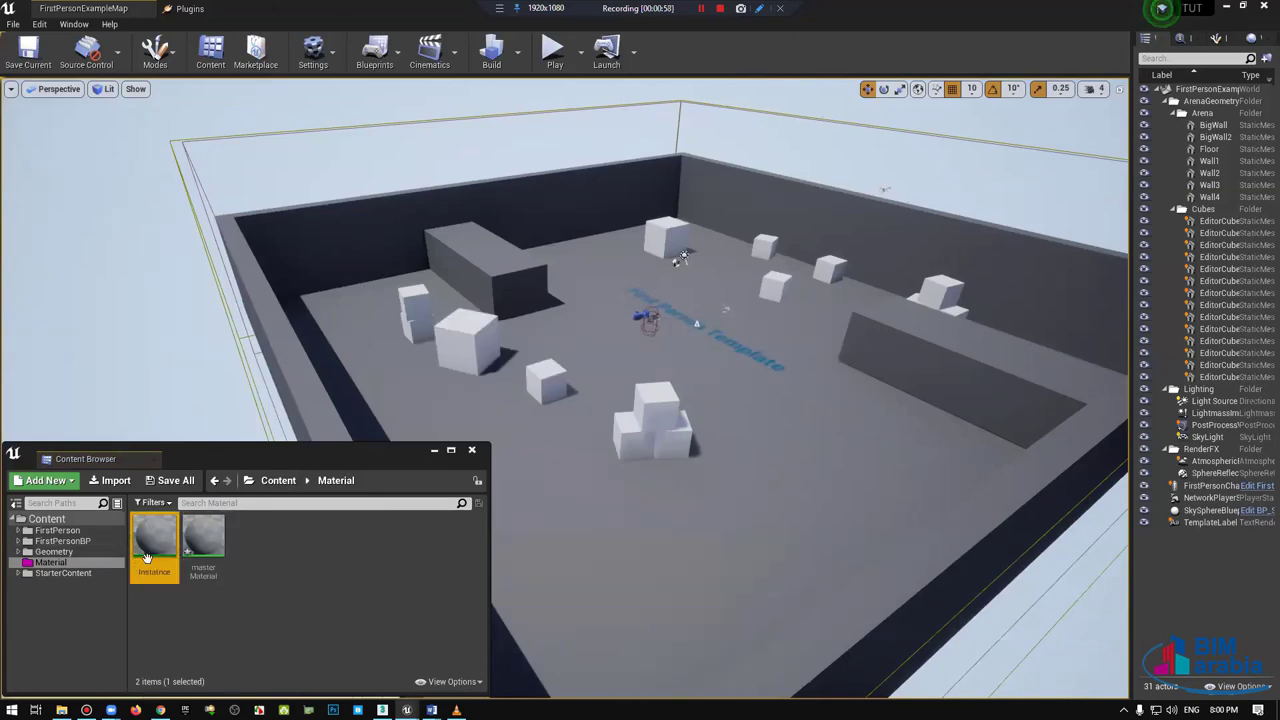
pyautogui.click(202, 540)
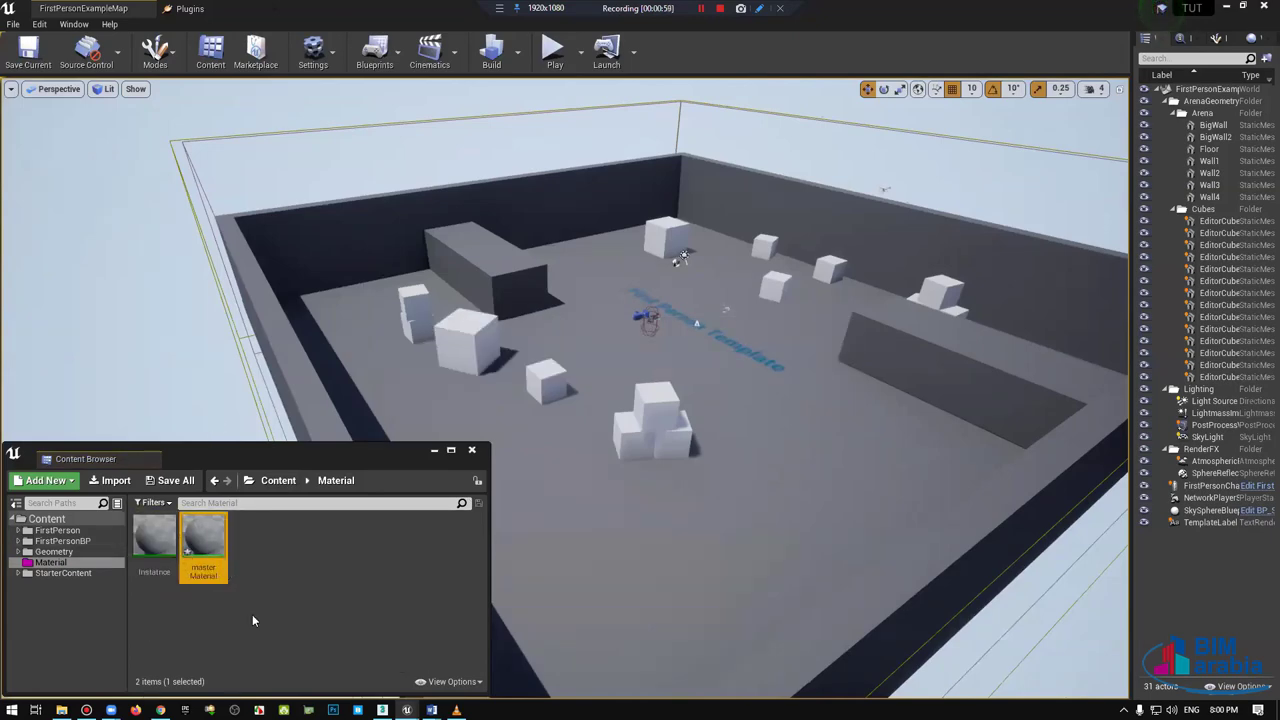
pyautogui.click(150, 547)
# Step: Open masterMaterial in the Material Editor, then switch to the GroundGravel009_hires texture folder
pyautogui.doubleClick(205, 536)
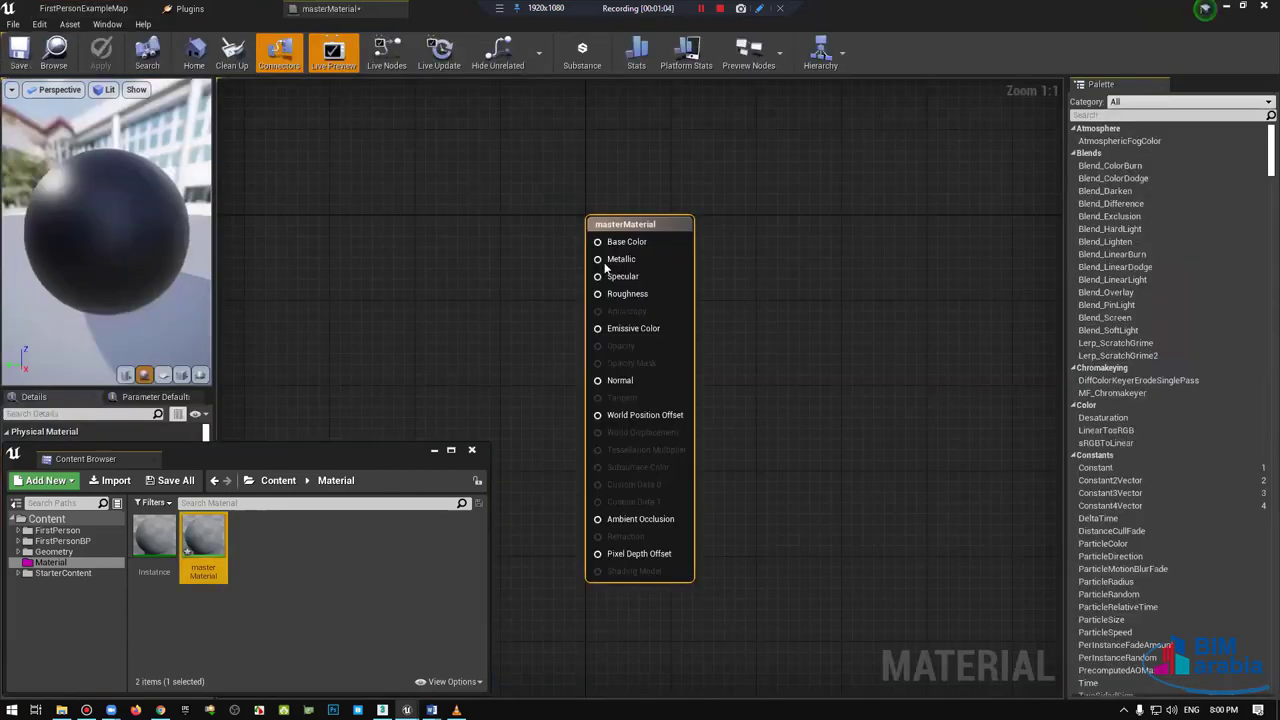
pyautogui.moveTo(452, 262)
pyautogui.mouseDown(button='right')
pyautogui.moveTo(766, 219)
pyautogui.moveTo(796, 264)
pyautogui.mouseUp(button='right')
pyautogui.scroll(-1, 796, 264)
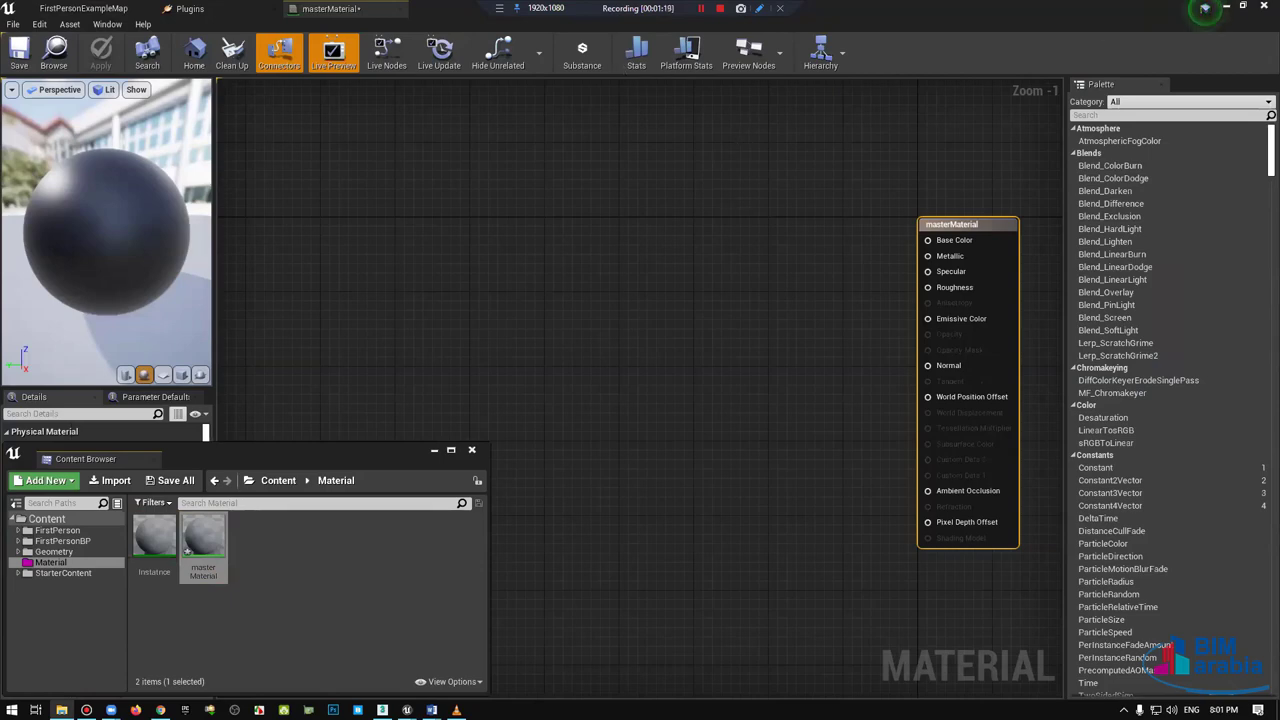
pyautogui.hotkey('alt', 'Tab')
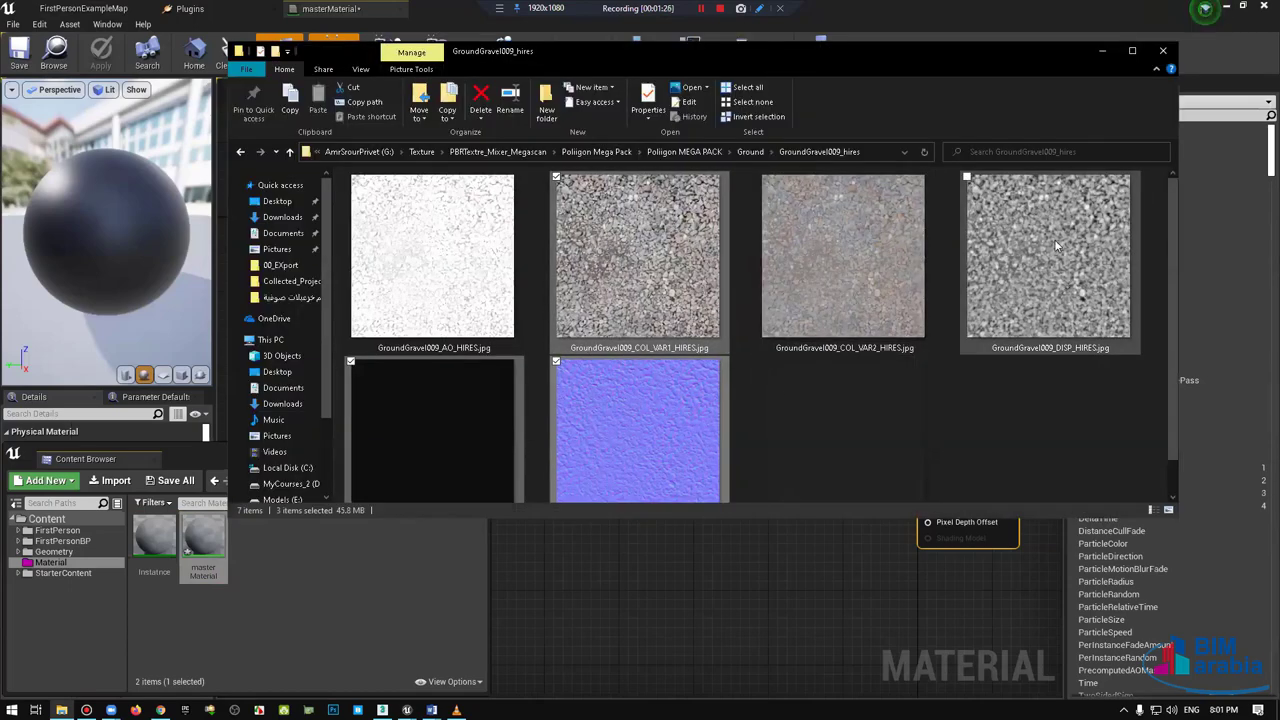
# Step: Select the COL_VAR1, DISP, NRM, REFL and GLOSS gravel textures, then return to Unreal
pyautogui.click(642, 235)
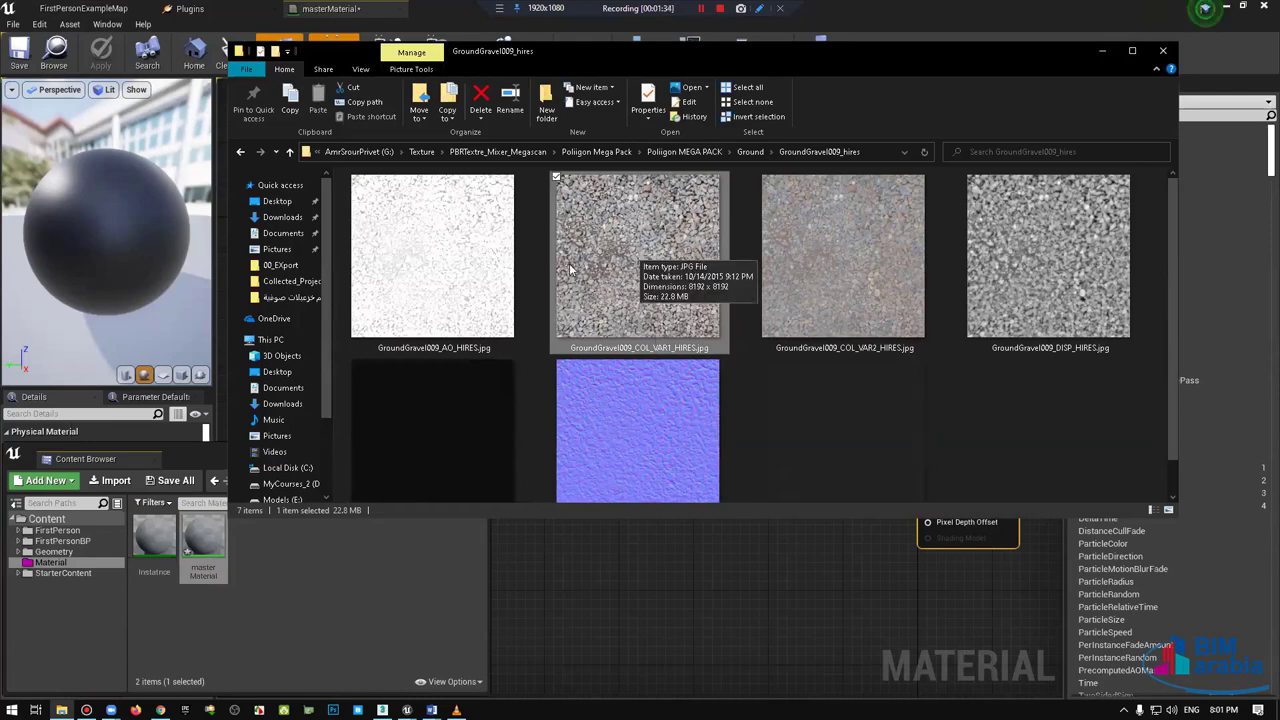
pyautogui.keyDown('ctrl'); pyautogui.click(1071, 271); pyautogui.keyUp('ctrl')
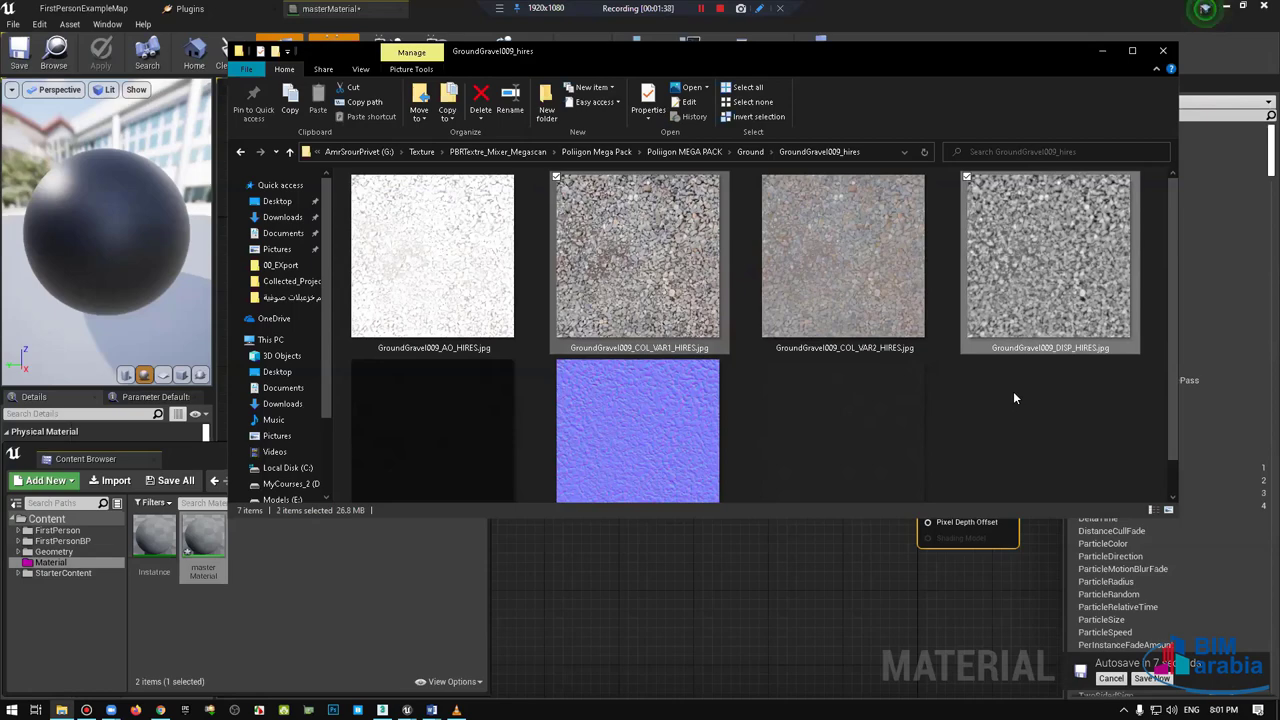
pyautogui.click(606, 433)
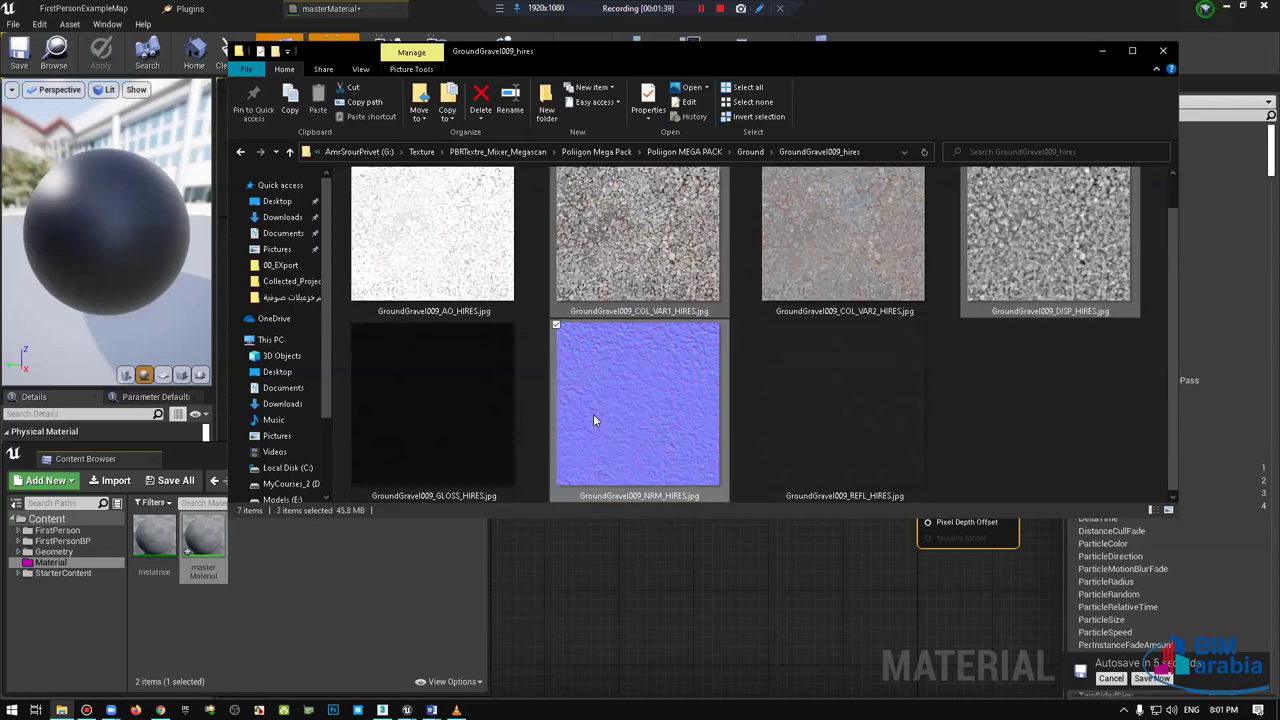
pyautogui.keyDown('ctrl'); pyautogui.click(848, 430); pyautogui.keyUp('ctrl')
pyautogui.keyDown('ctrl'); pyautogui.click(450, 447); pyautogui.keyUp('ctrl')
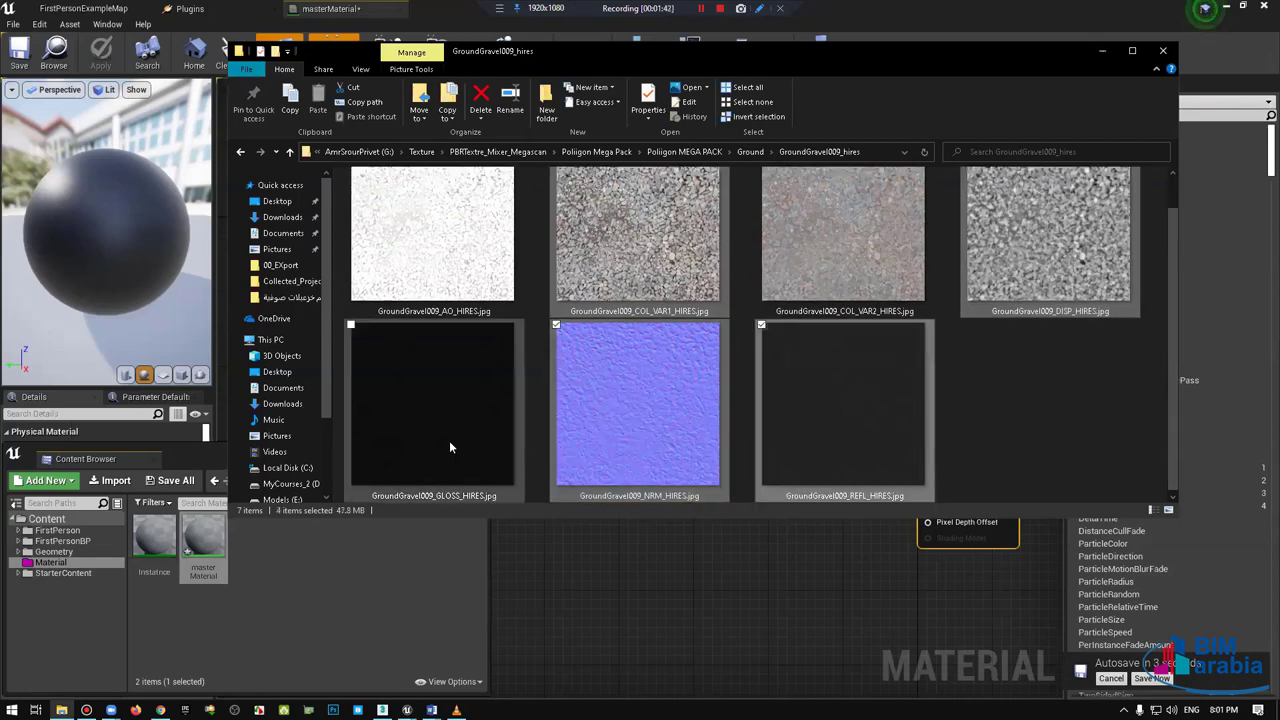
pyautogui.keyDown('ctrl'); pyautogui.click(790, 250); pyautogui.keyUp('ctrl')
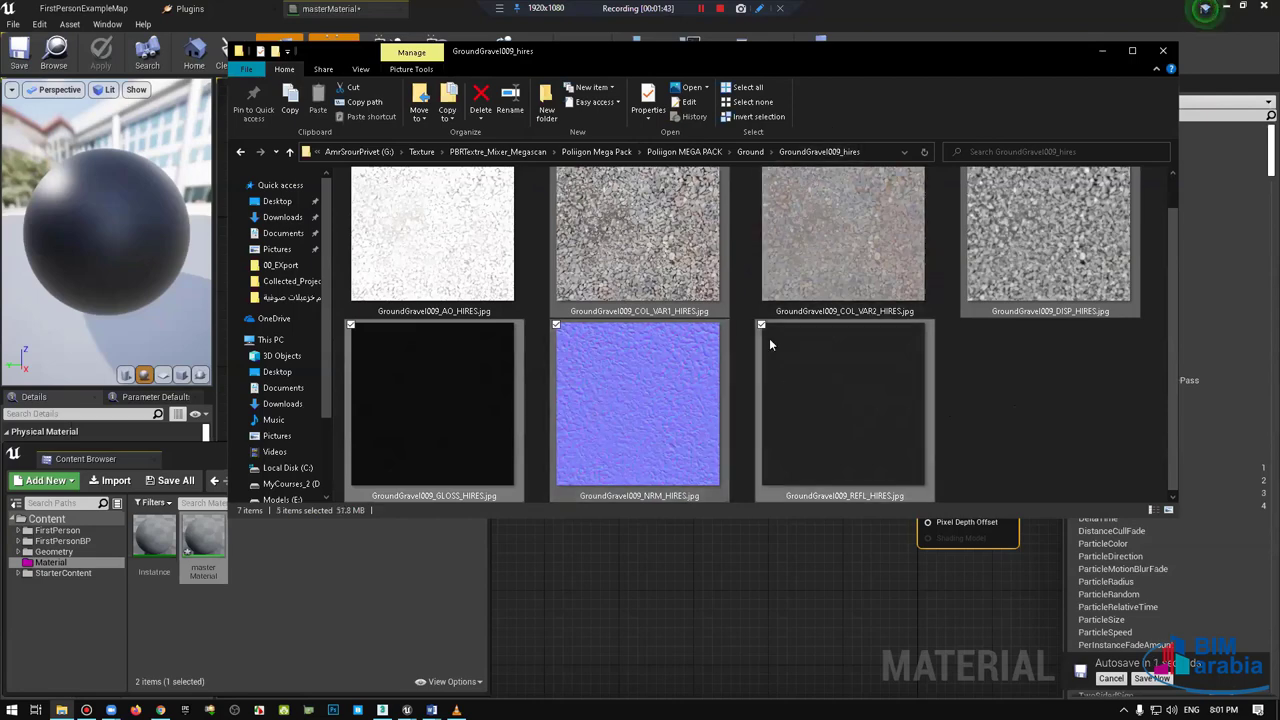
pyautogui.scroll(1, 769, 338)
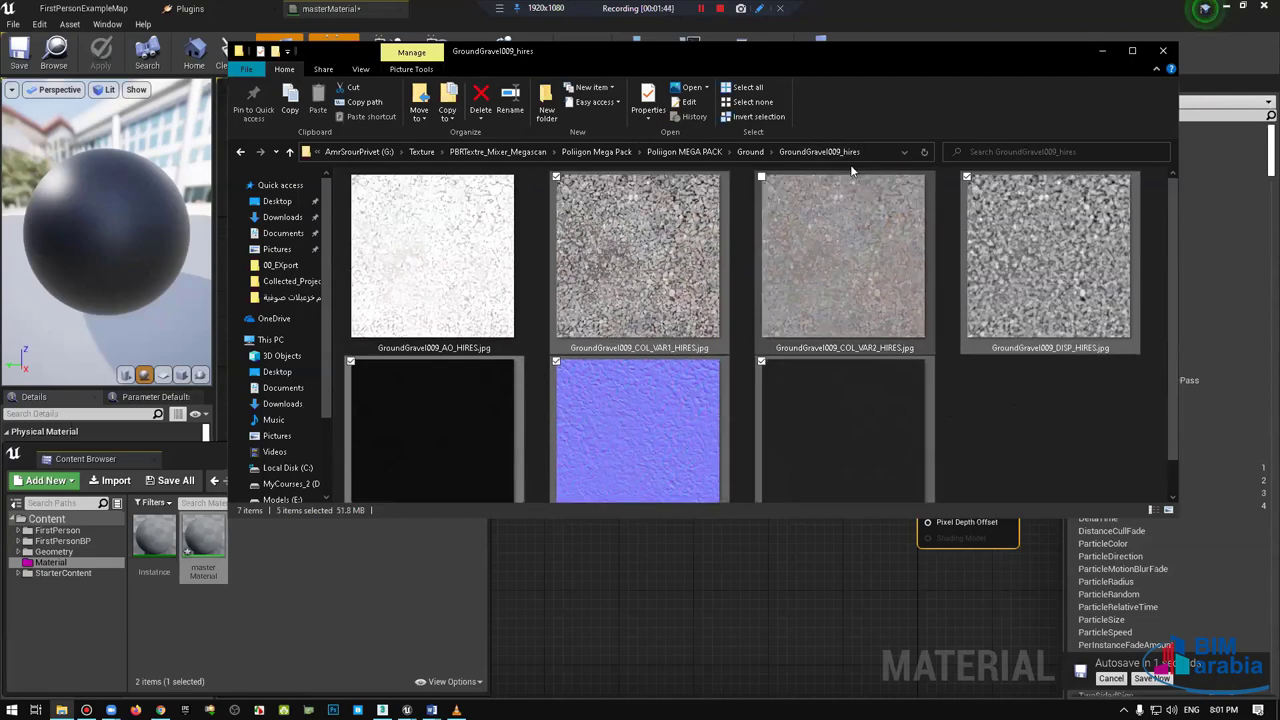
pyautogui.click(909, 52)
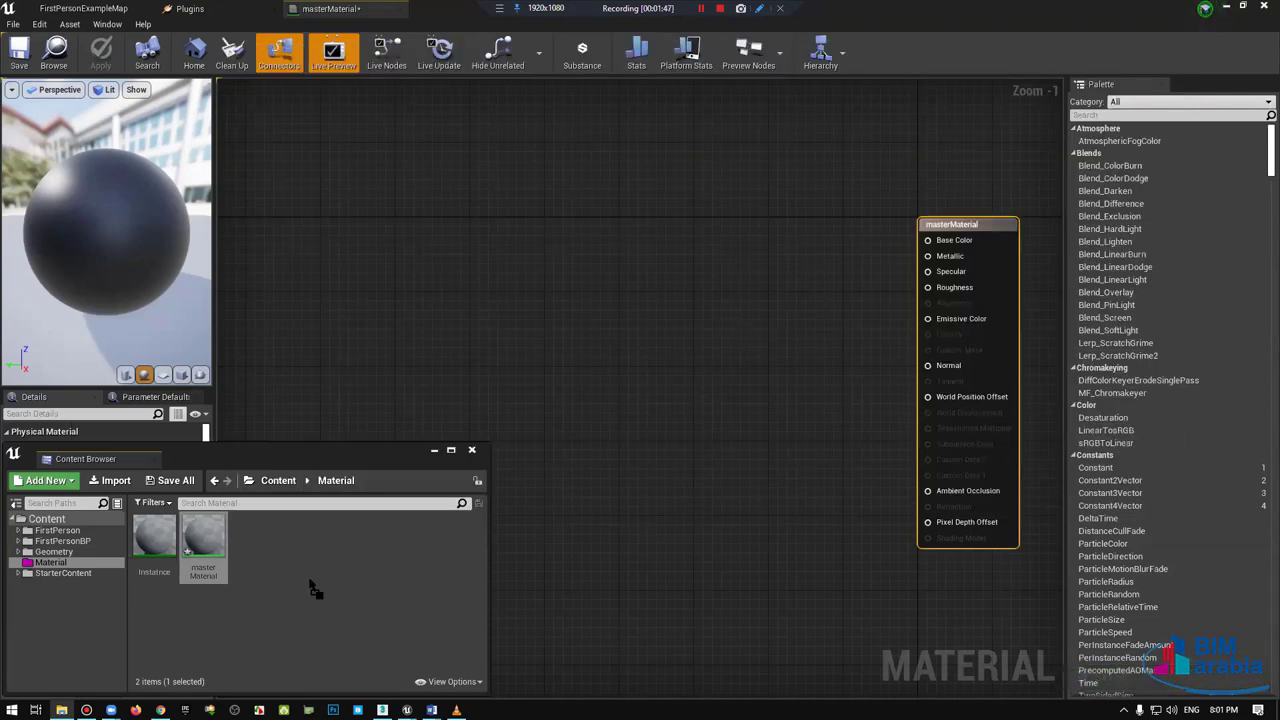
# Step: Import the five gravel textures into the Material folder and return to FirstPersonExampleMap
pyautogui.moveTo(305, 587); pyautogui.dragTo(290, 584)
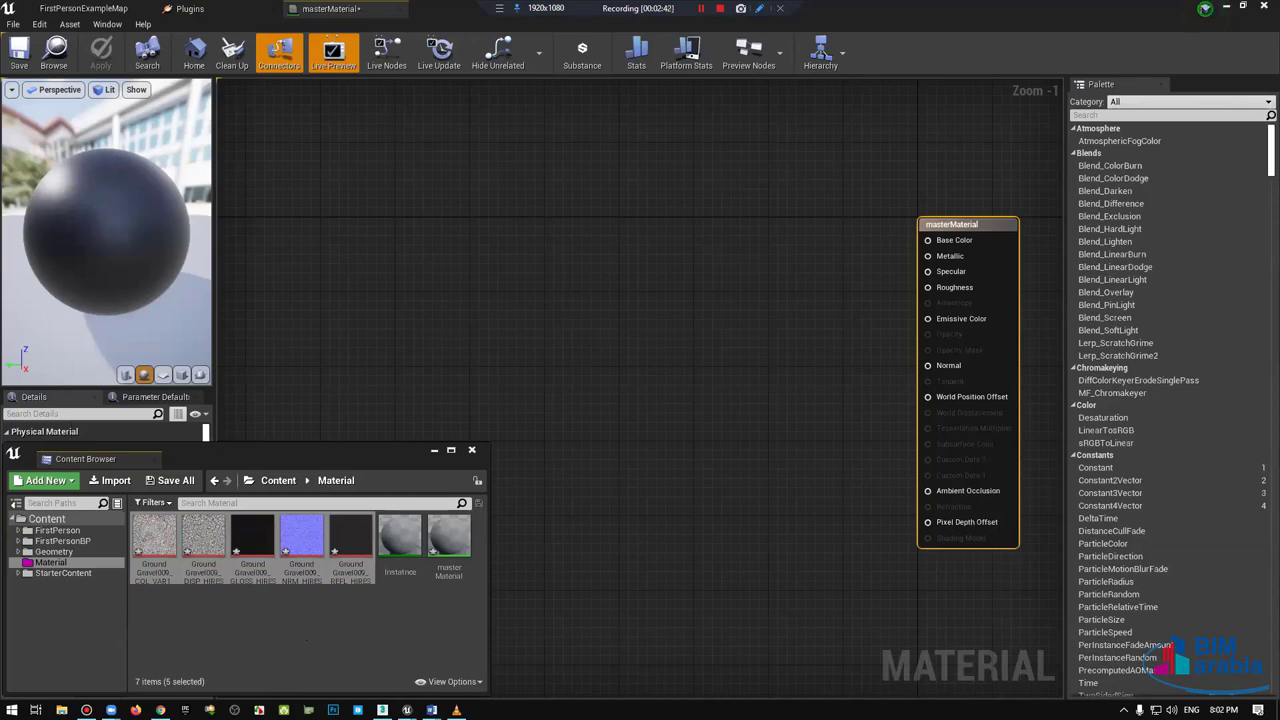
pyautogui.click(80, 8)
pyautogui.moveTo(640, 400)
pyautogui.mouseDown(button='right')
pyautogui.moveTo(640, 360)
pyautogui.moveTo(940, 360)
pyautogui.mouseUp(button='right')
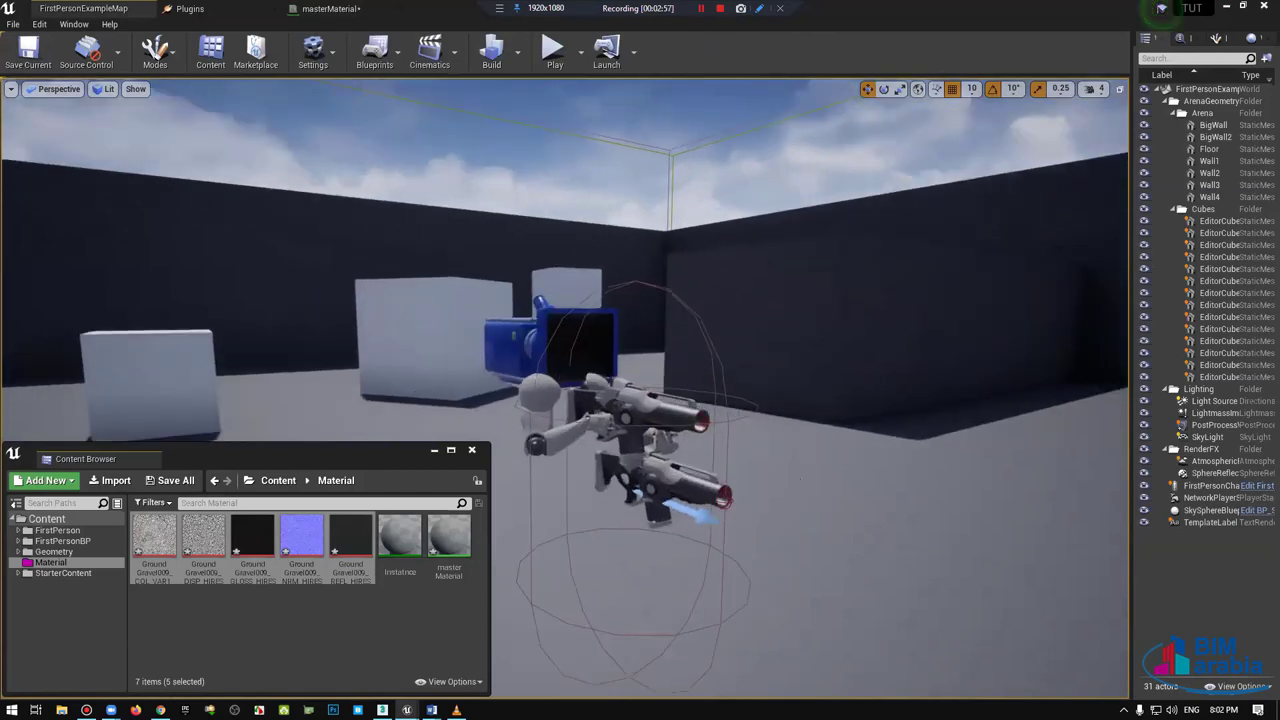
# Step: Toggle the viewport to wireframe and back to lit while repositioning the view
pyautogui.scroll(5, 742, 343)
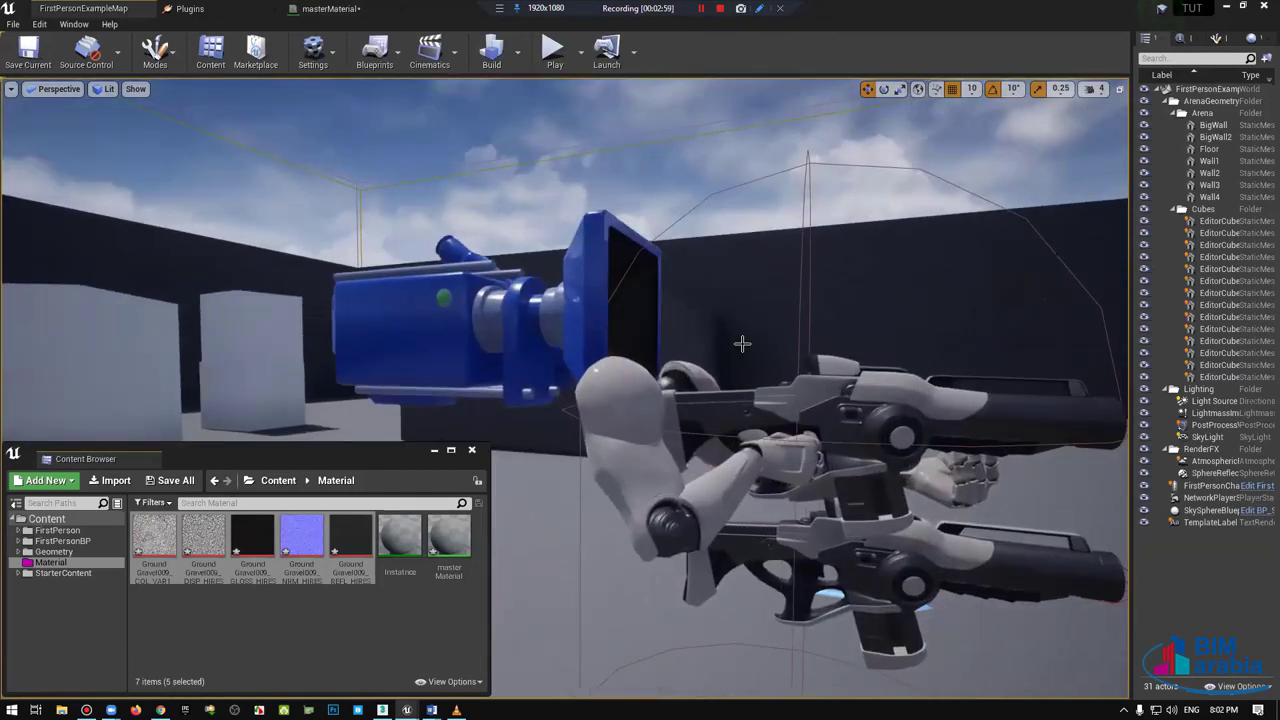
pyautogui.hotkey('alt', '2')
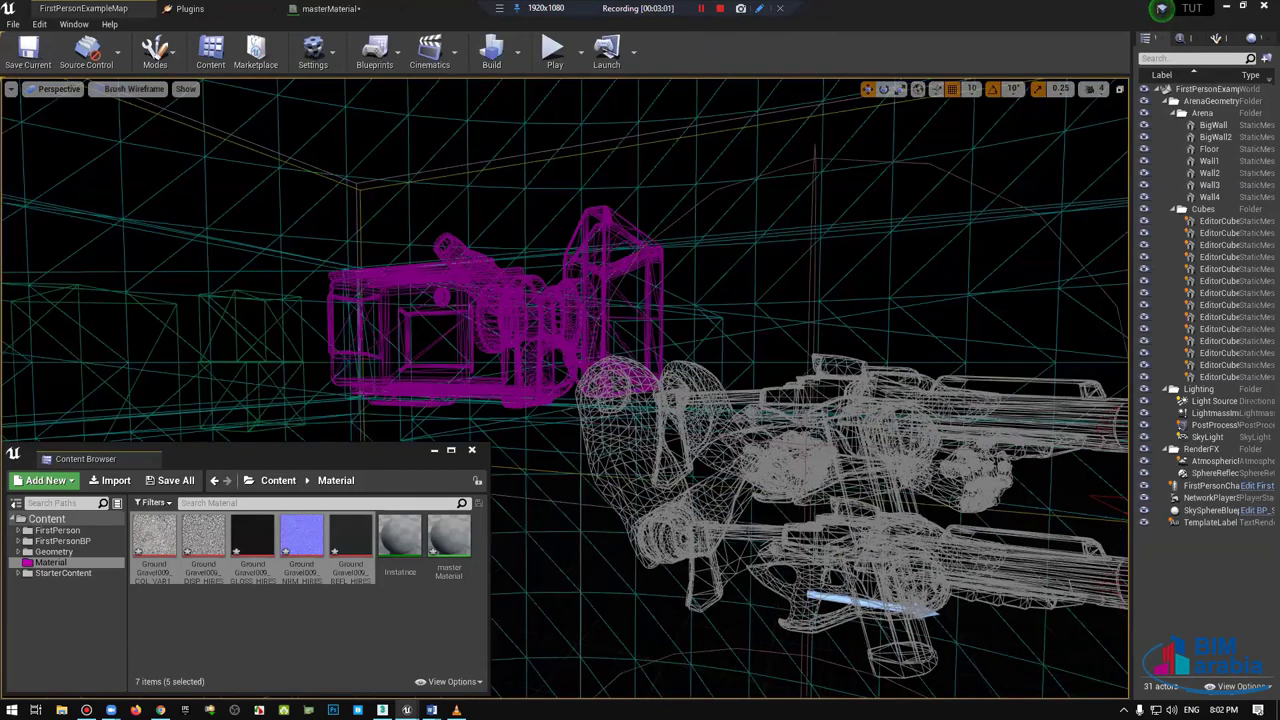
pyautogui.scroll(3, 699, 391)
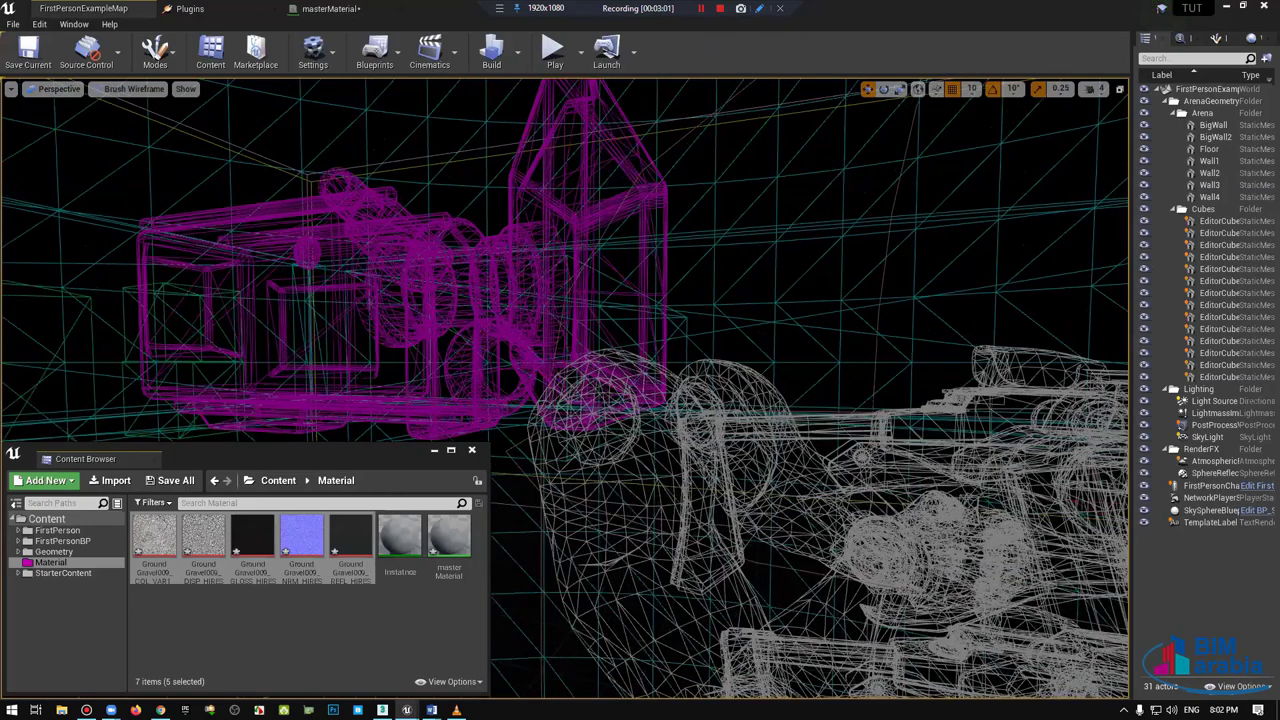
pyautogui.hotkey('alt', '4')
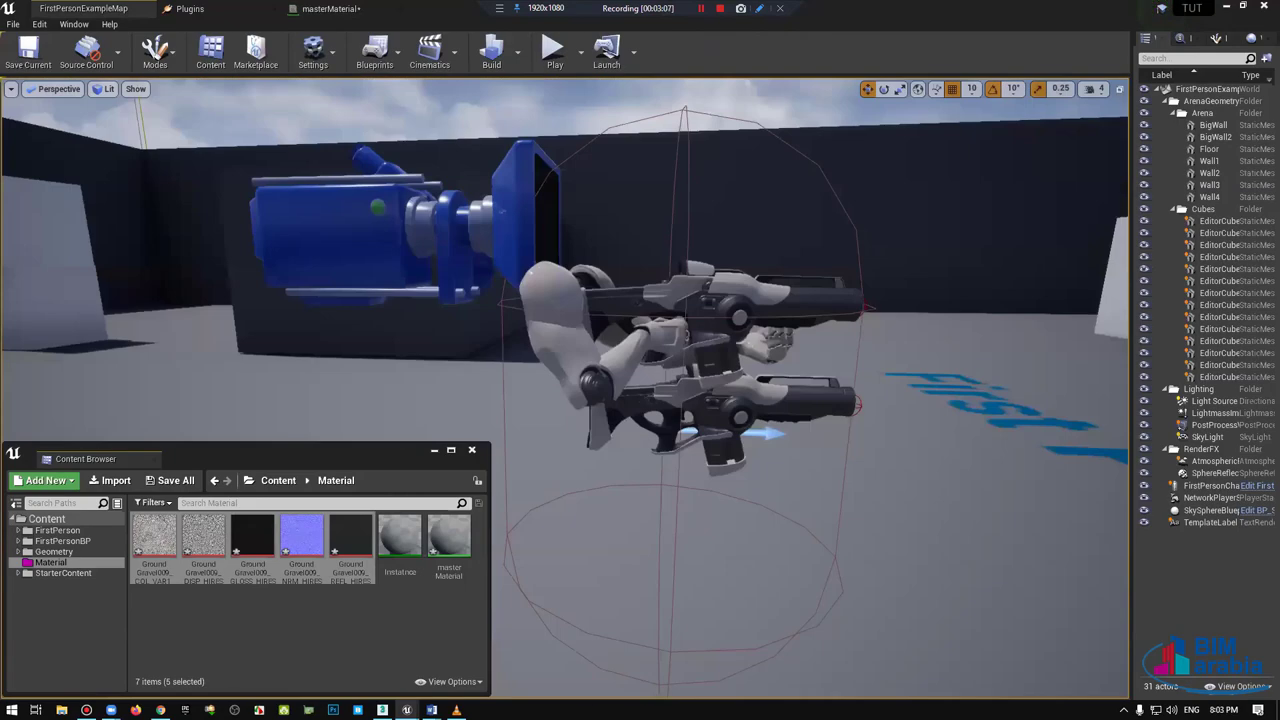
pyautogui.moveTo(706, 390)
pyautogui.mouseDown()
pyautogui.moveTo(706, 440)
pyautogui.moveTo(362, 75)
pyautogui.mouseUp()
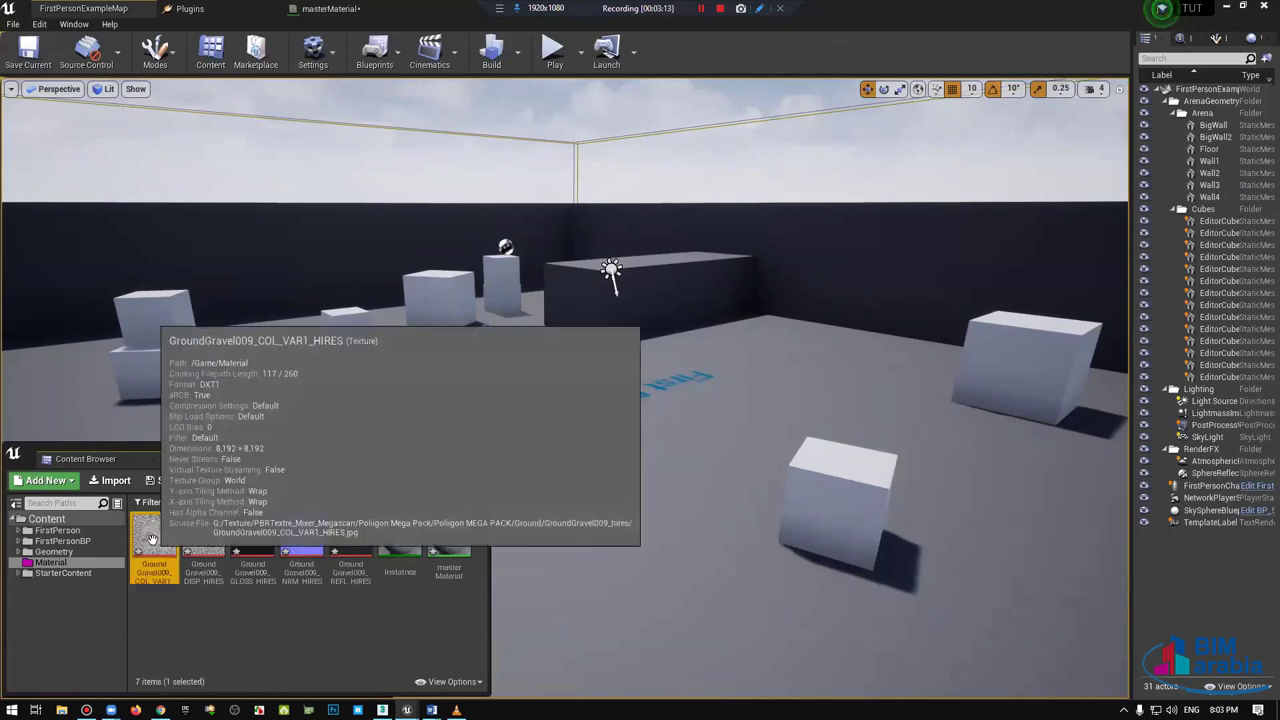
# Step: Select all five gravel textures and drag them into the masterMaterial graph
pyautogui.moveTo(347, 569)
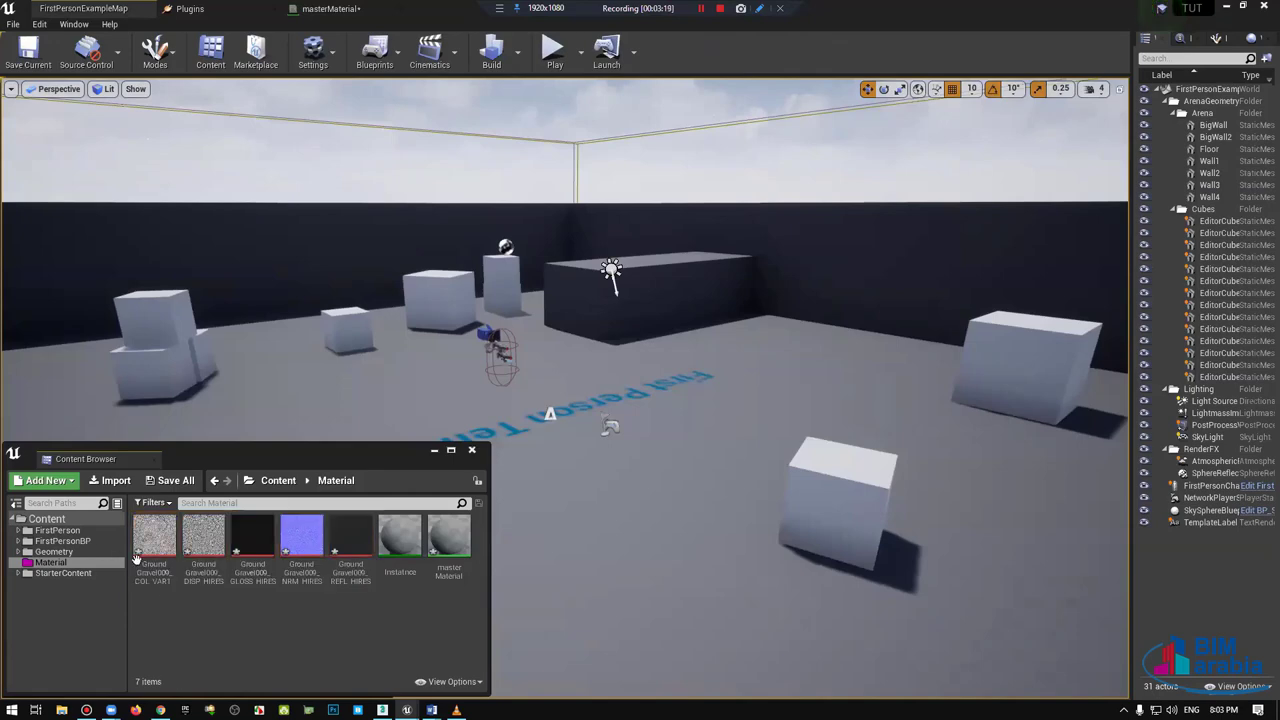
pyautogui.click(350, 625)
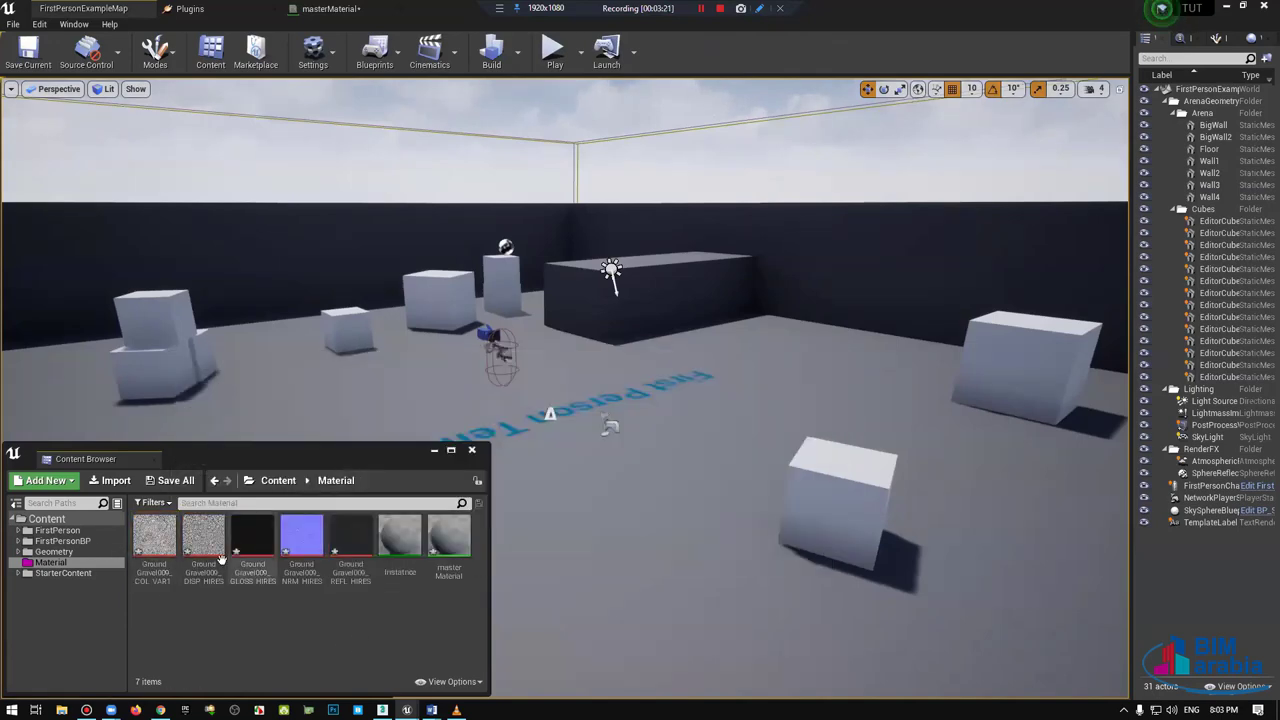
pyautogui.click(154, 535)
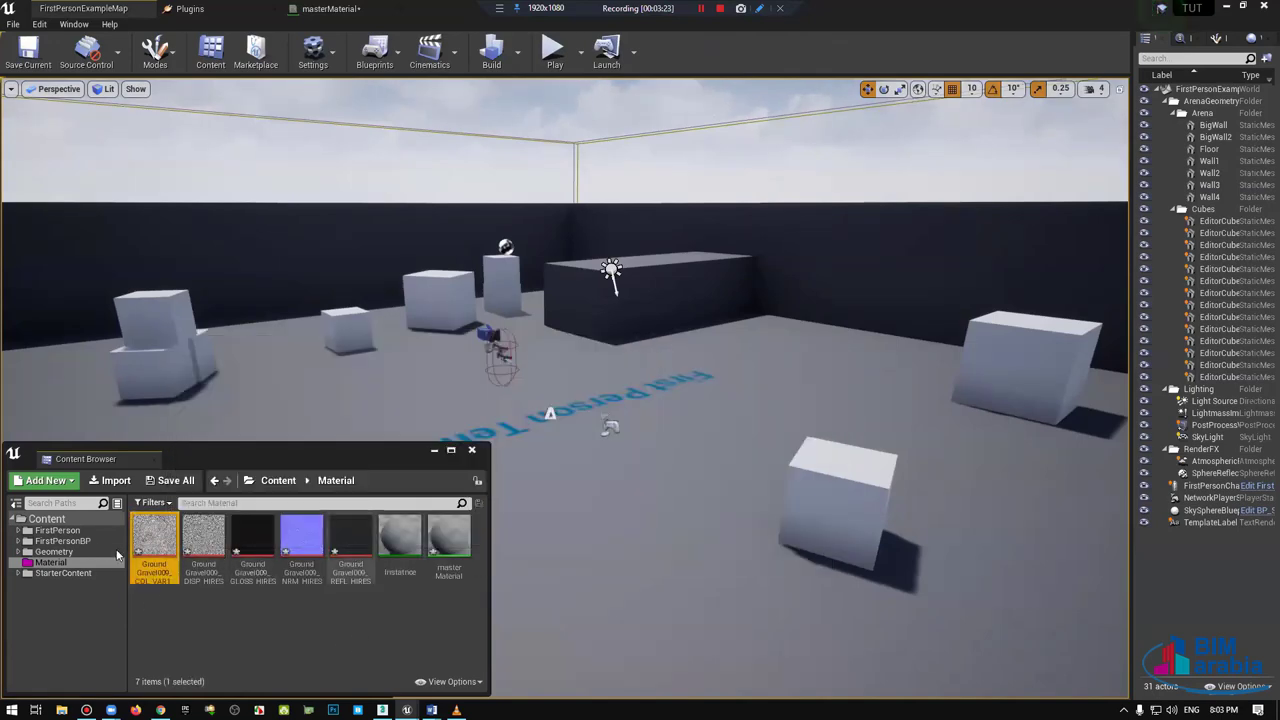
pyautogui.keyDown('shift'); pyautogui.click(350, 535); pyautogui.keyUp('shift')
pyautogui.moveTo(311, 8)
pyautogui.mouseDown()
pyautogui.moveTo(360, 10)
pyautogui.moveTo(449, 303)
pyautogui.mouseUp()
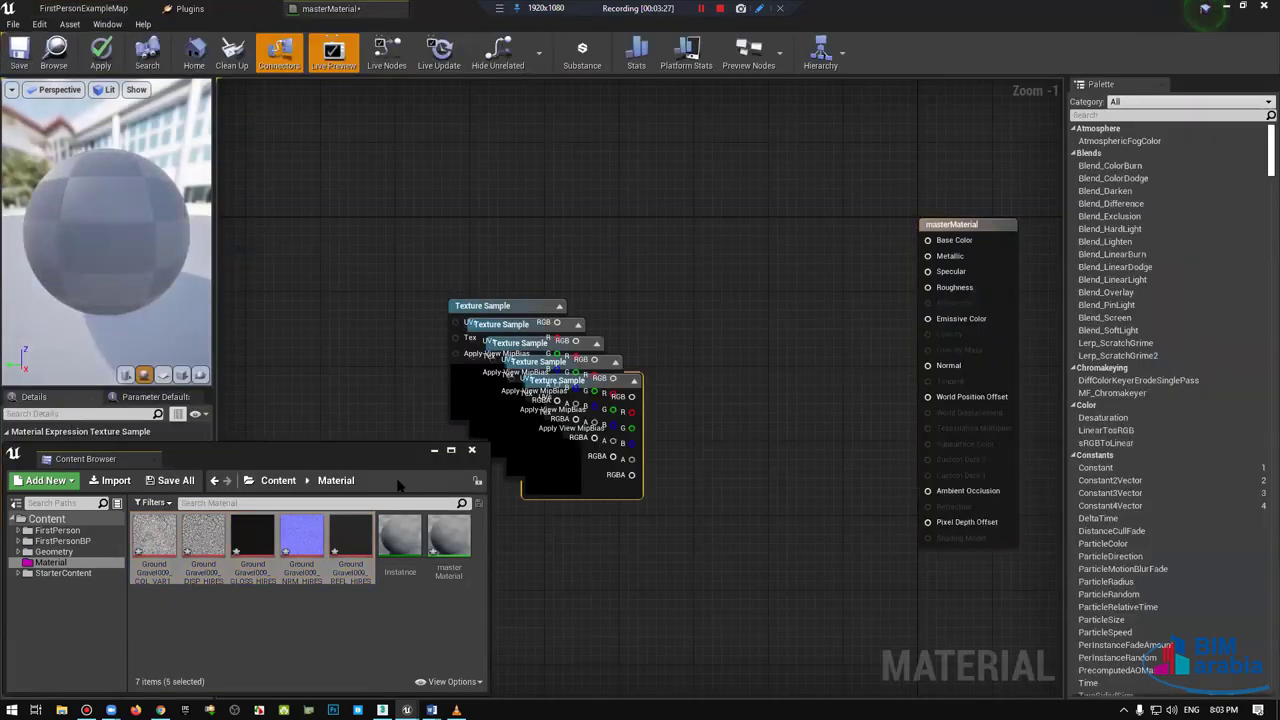
# Step: Close the asset list and drag the stacked Texture Sample nodes apart into separate positions
pyautogui.click(471, 455)
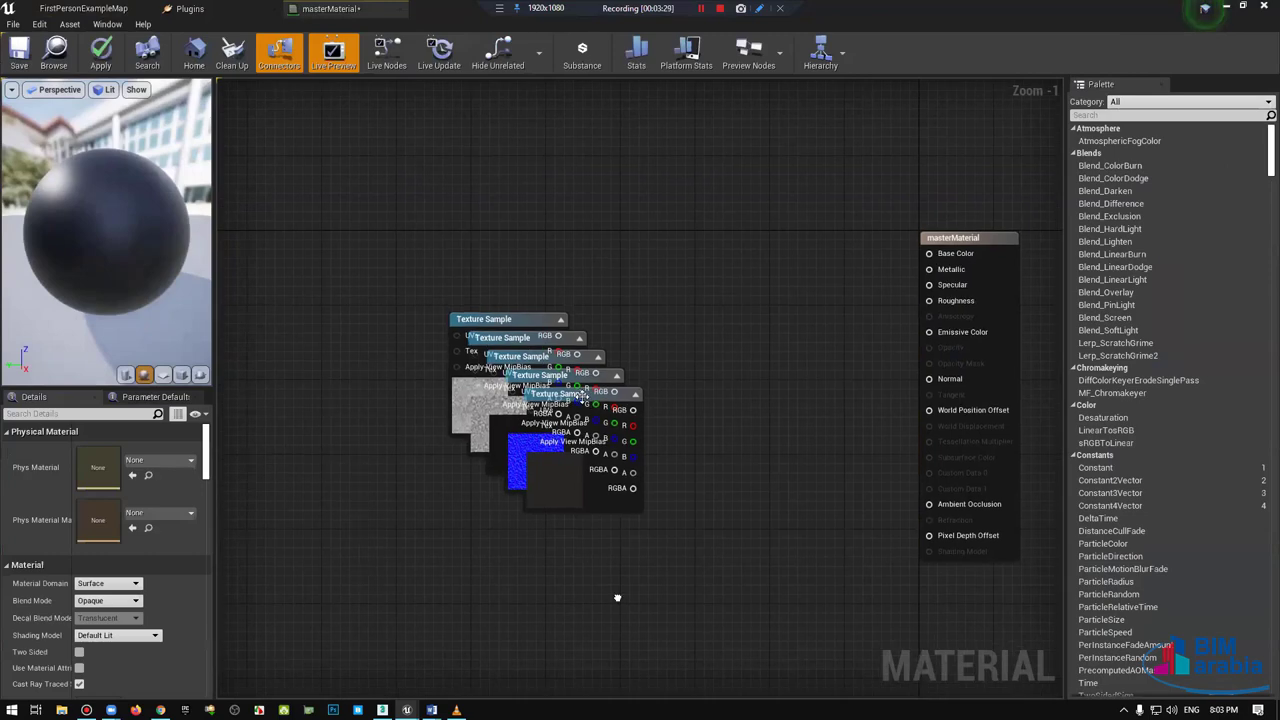
pyautogui.moveTo(617, 597); pyautogui.dragTo(614, 509, button='right')
pyautogui.moveTo(555, 303); pyautogui.dragTo(293, 409)
pyautogui.moveTo(536, 284); pyautogui.dragTo(496, 514)
pyautogui.moveTo(480, 223); pyautogui.dragTo(558, 387, button='right')
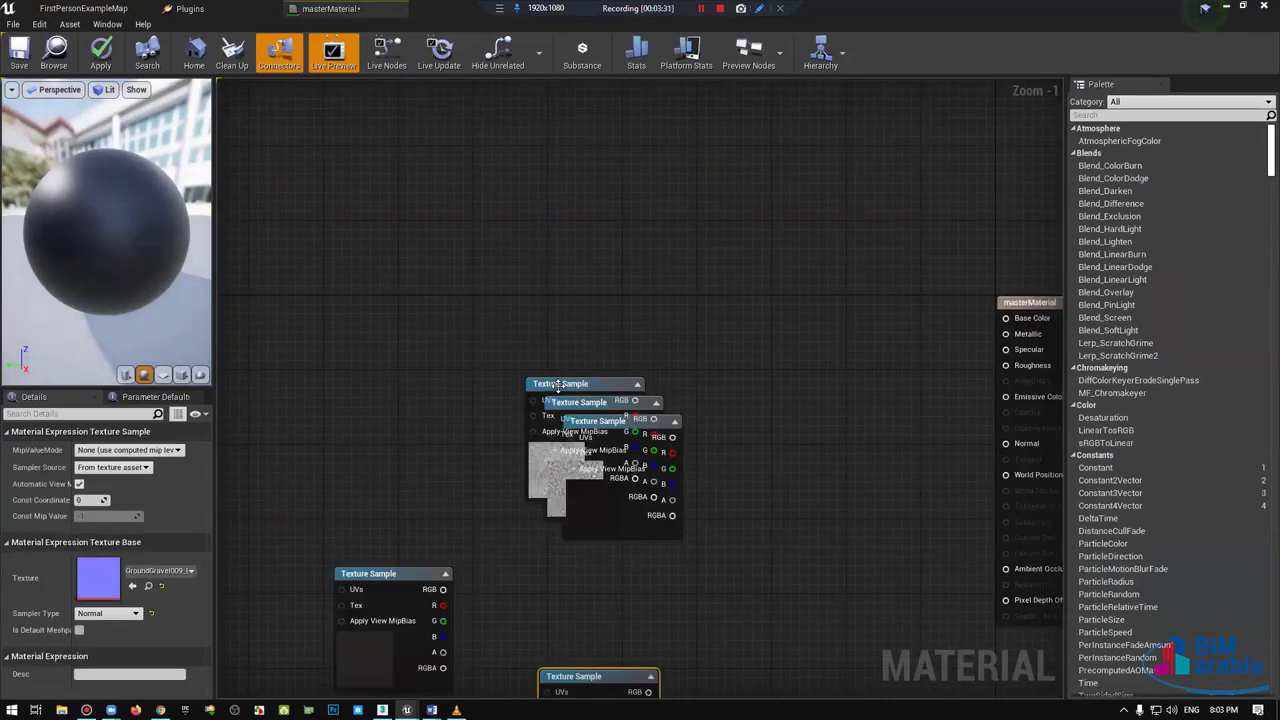
pyautogui.moveTo(567, 384); pyautogui.dragTo(666, 107)
pyautogui.moveTo(595, 402); pyautogui.dragTo(512, 321)
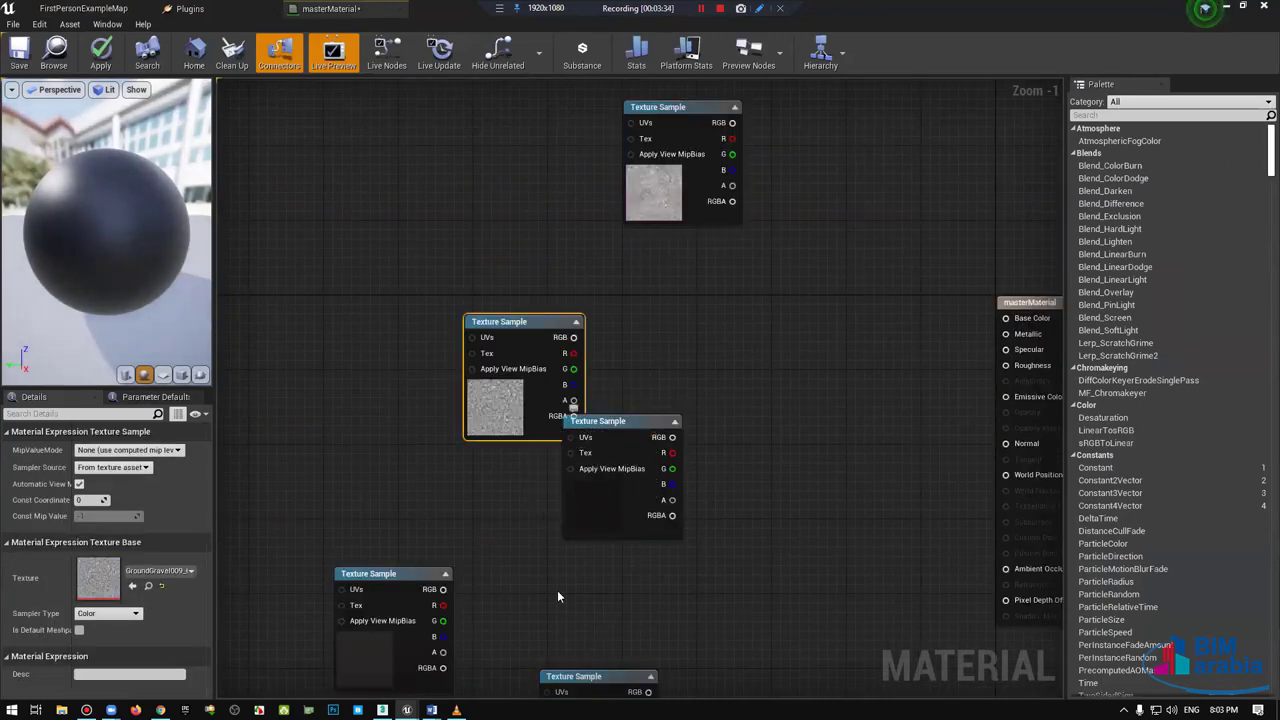
pyautogui.moveTo(620, 421); pyautogui.dragTo(538, 538)
# Step: Adjust the graph view, then return to FirstPersonExampleMap and pull the camera back
pyautogui.scroll(1, 669, 291)
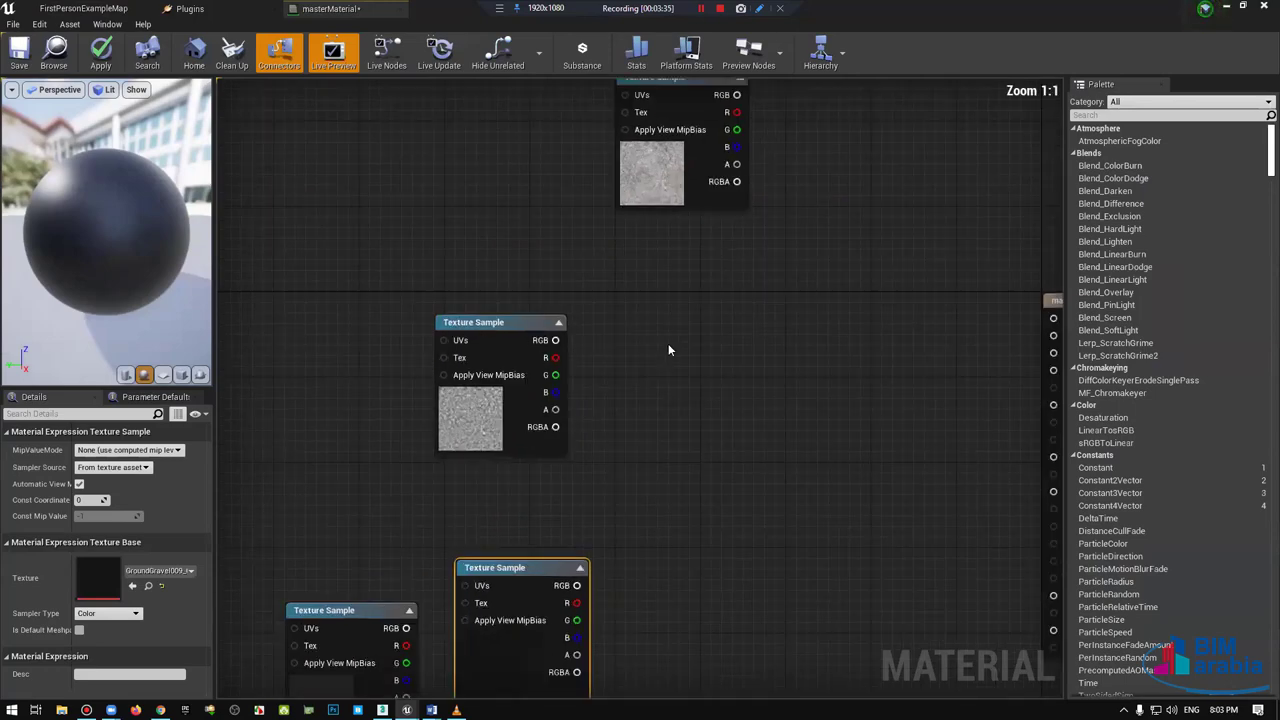
pyautogui.moveTo(668, 343); pyautogui.dragTo(600, 408, button='right')
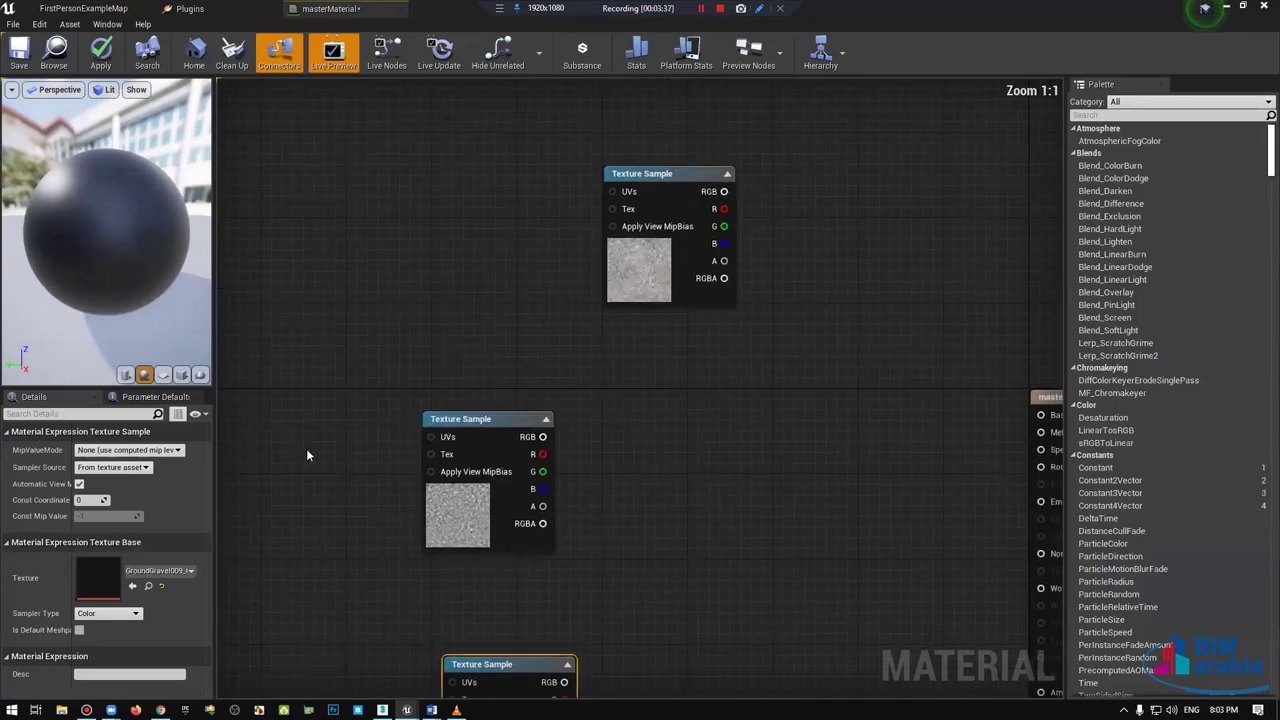
pyautogui.scroll(-4, 549, 294)
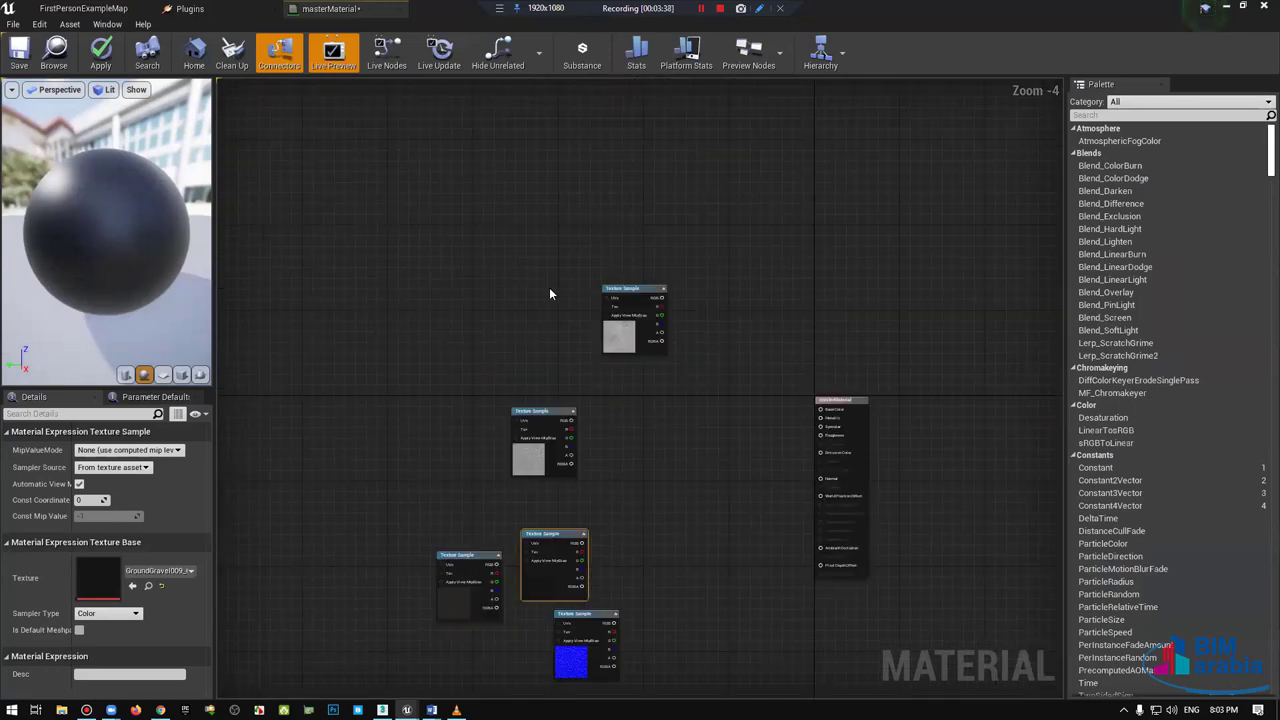
pyautogui.click(62, 9)
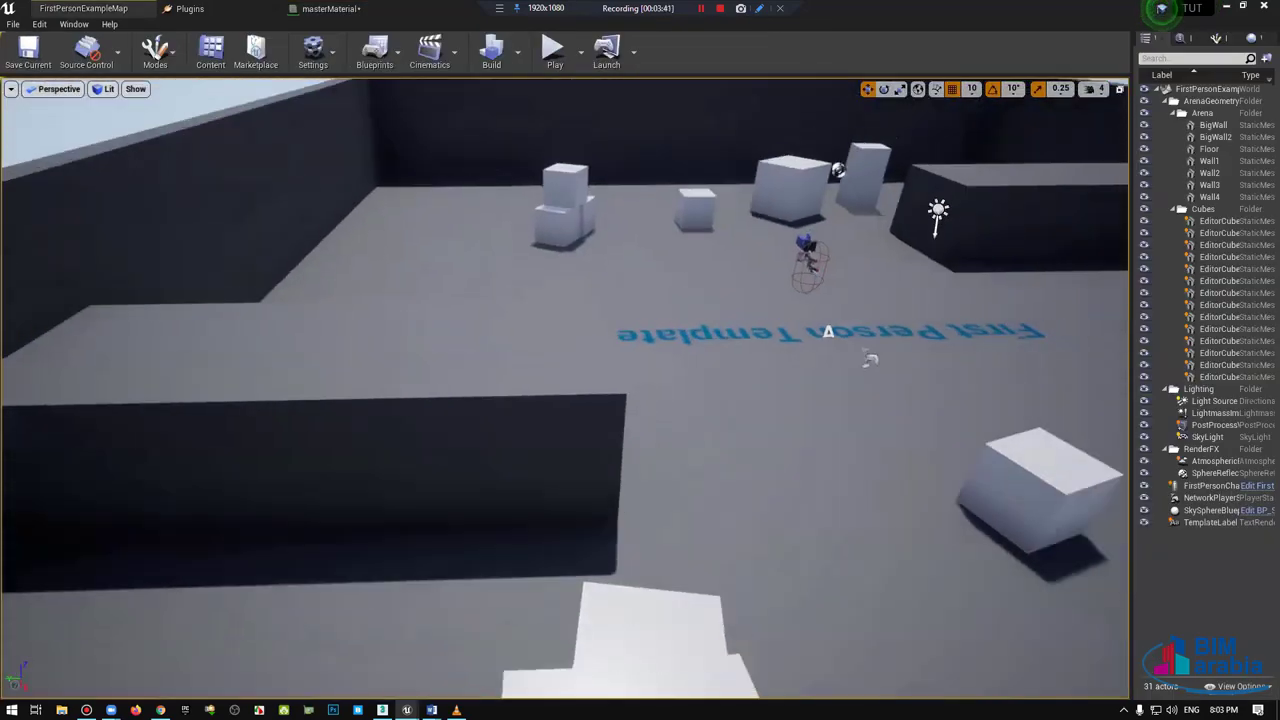
pyautogui.moveTo(564, 390)
pyautogui.mouseDown(button='right')
pyautogui.moveTo(520, 380)
pyautogui.moveTo(470, 250)
pyautogui.moveTo(1013, 425)
pyautogui.mouseUp(button='right')
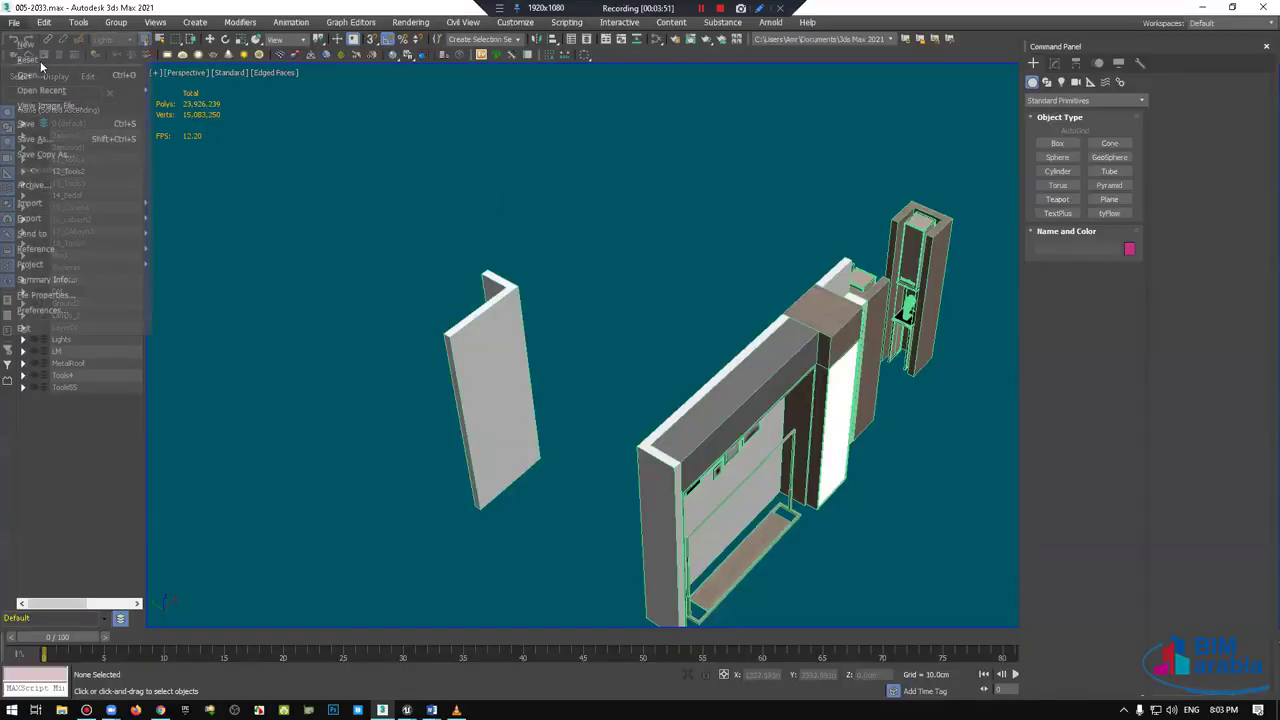
# Step: Cancel the 3ds Max reset prompt and bring the TUT Unreal Editor window to the front
pyautogui.click(595, 378)
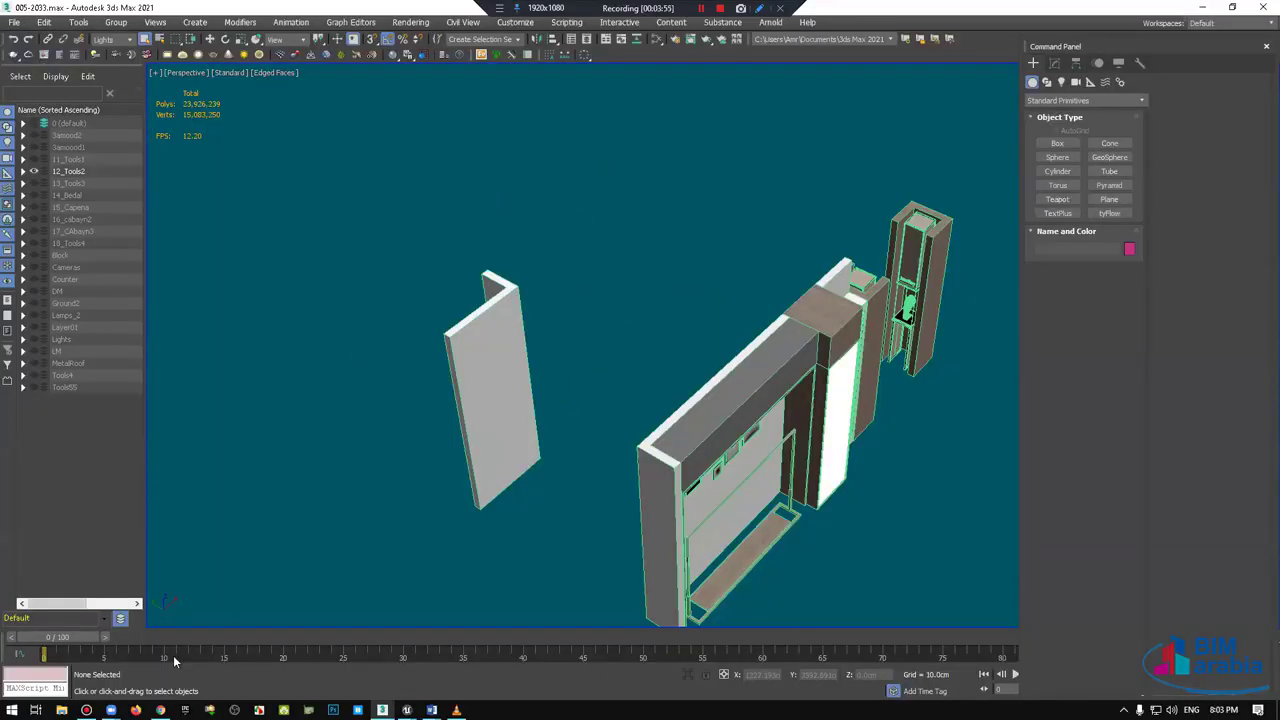
pyautogui.moveTo(406, 708)
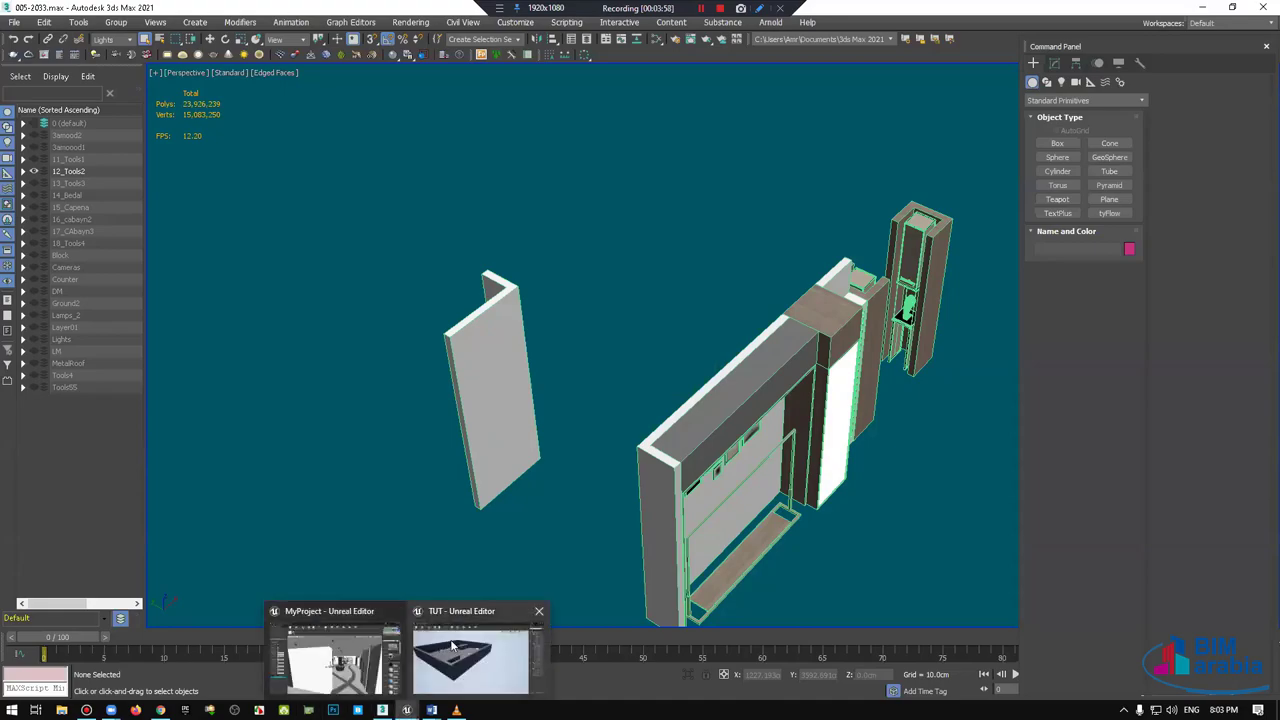
pyautogui.click(453, 647)
pyautogui.scroll(-5, 725, 350)
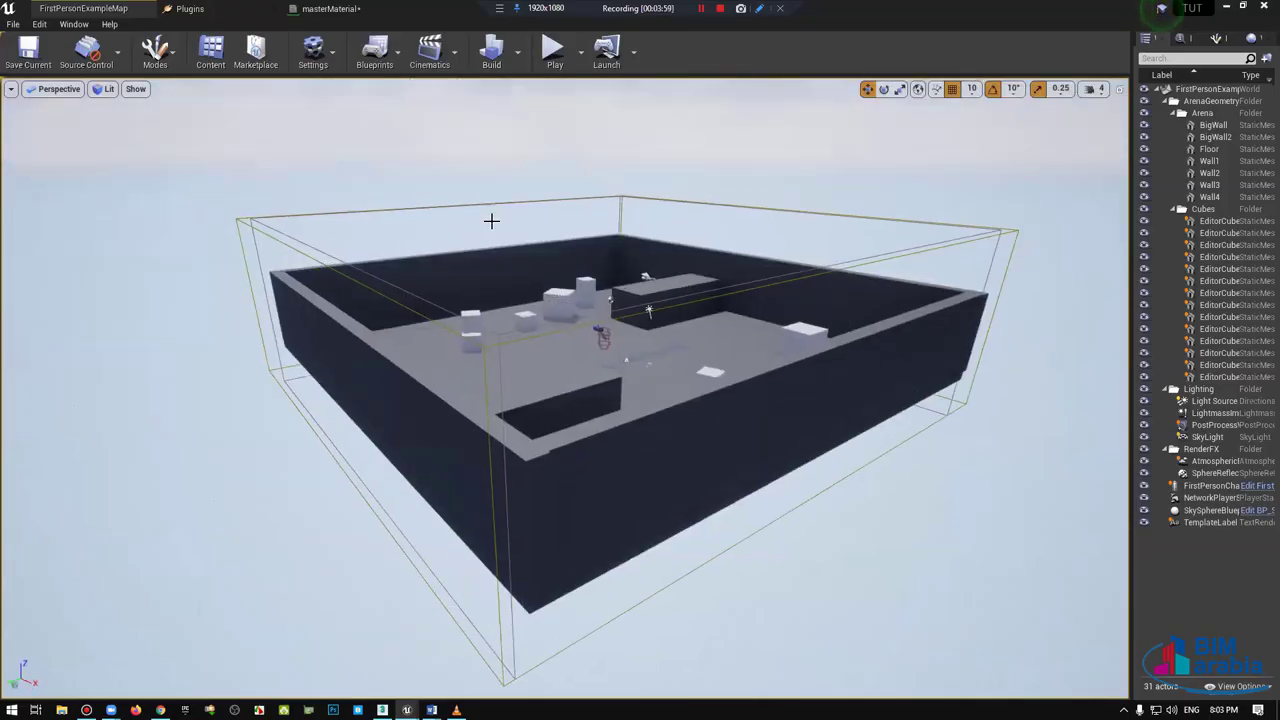
pyautogui.scroll(5, 725, 350)
# Step: Return to the masterMaterial graph and open GroundGravel009_COL_VAR1_HIRES from the Material folder
pyautogui.hotkey('ctrl', 'Tab')
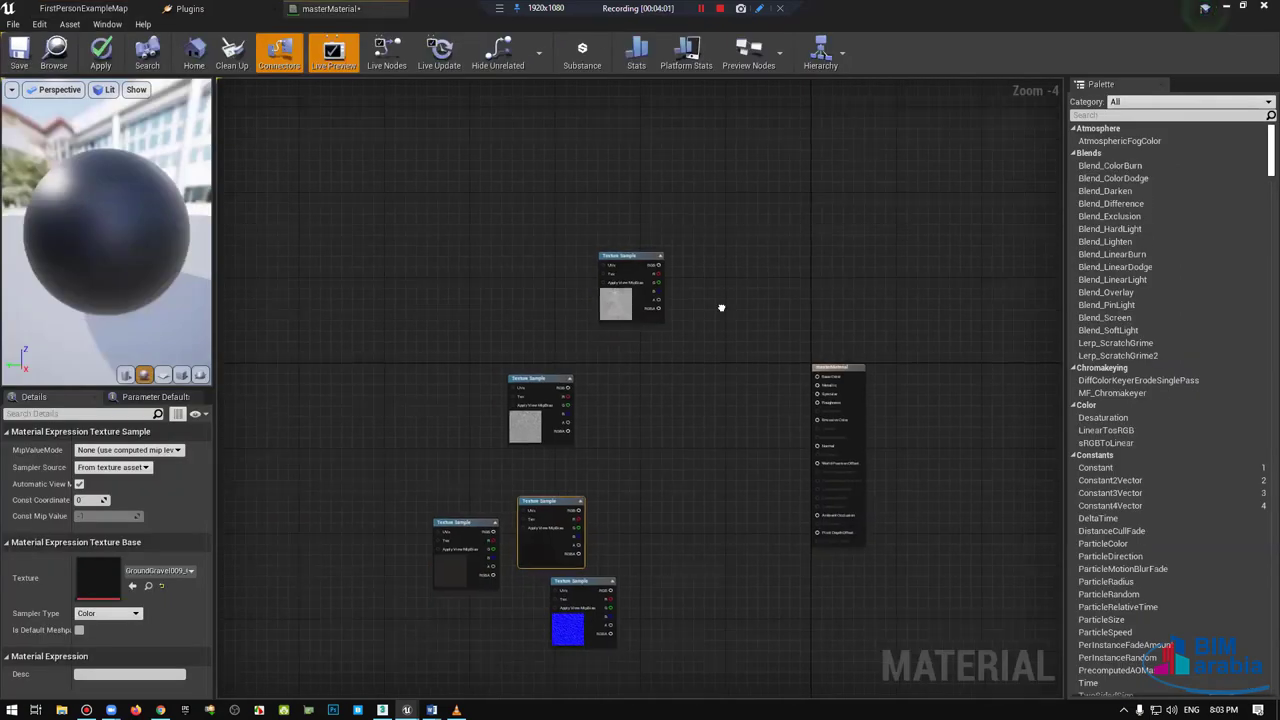
pyautogui.scroll(3, 782, 428)
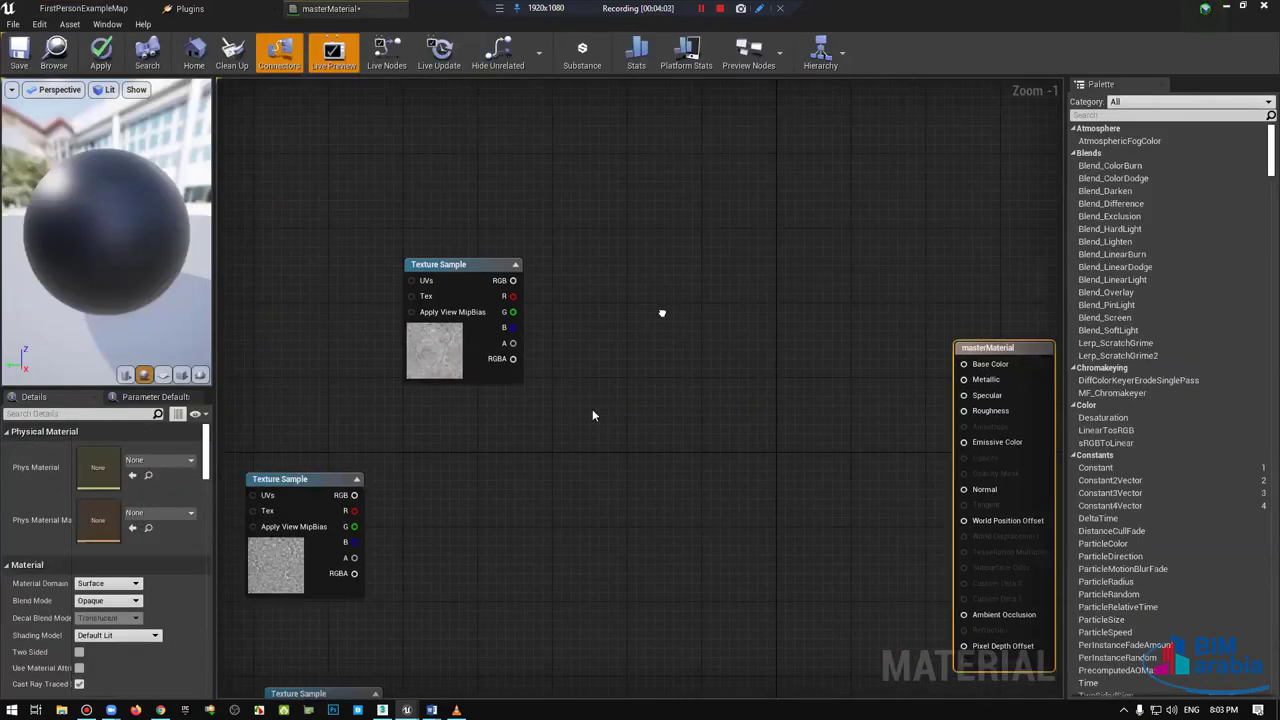
pyautogui.click(516, 379)
pyautogui.click(148, 585)
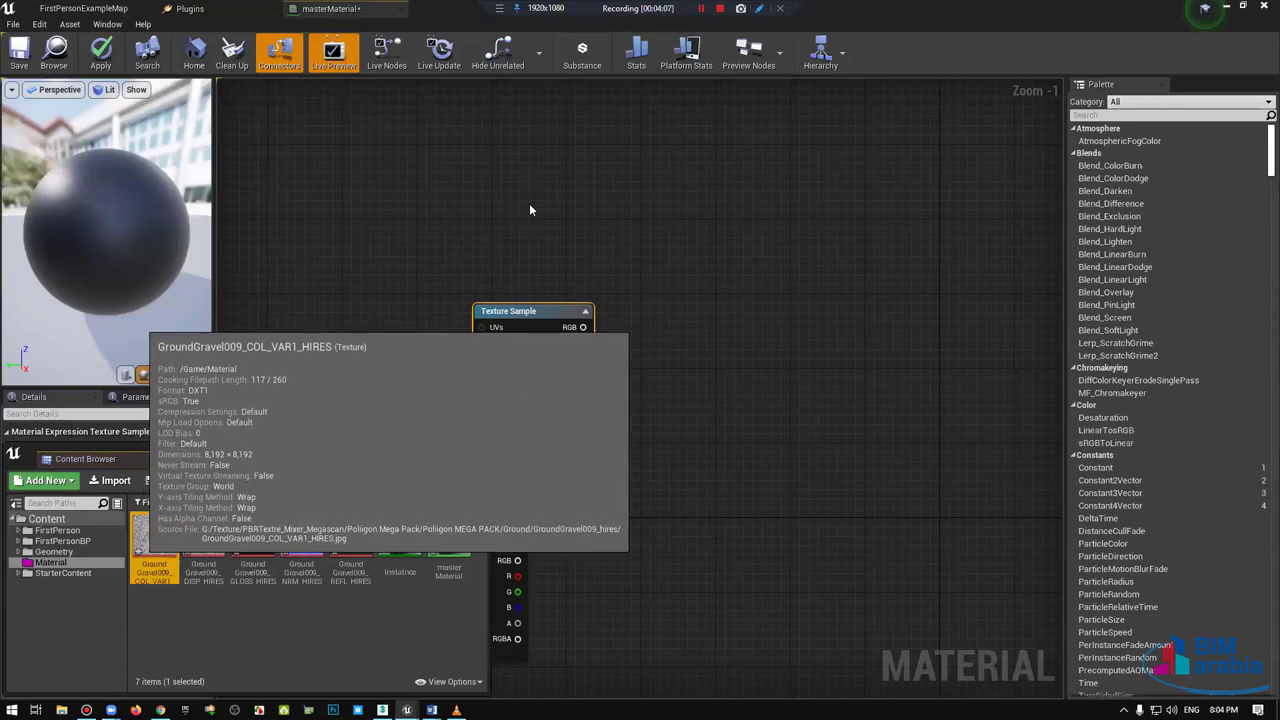
pyautogui.doubleClick(324, 179)
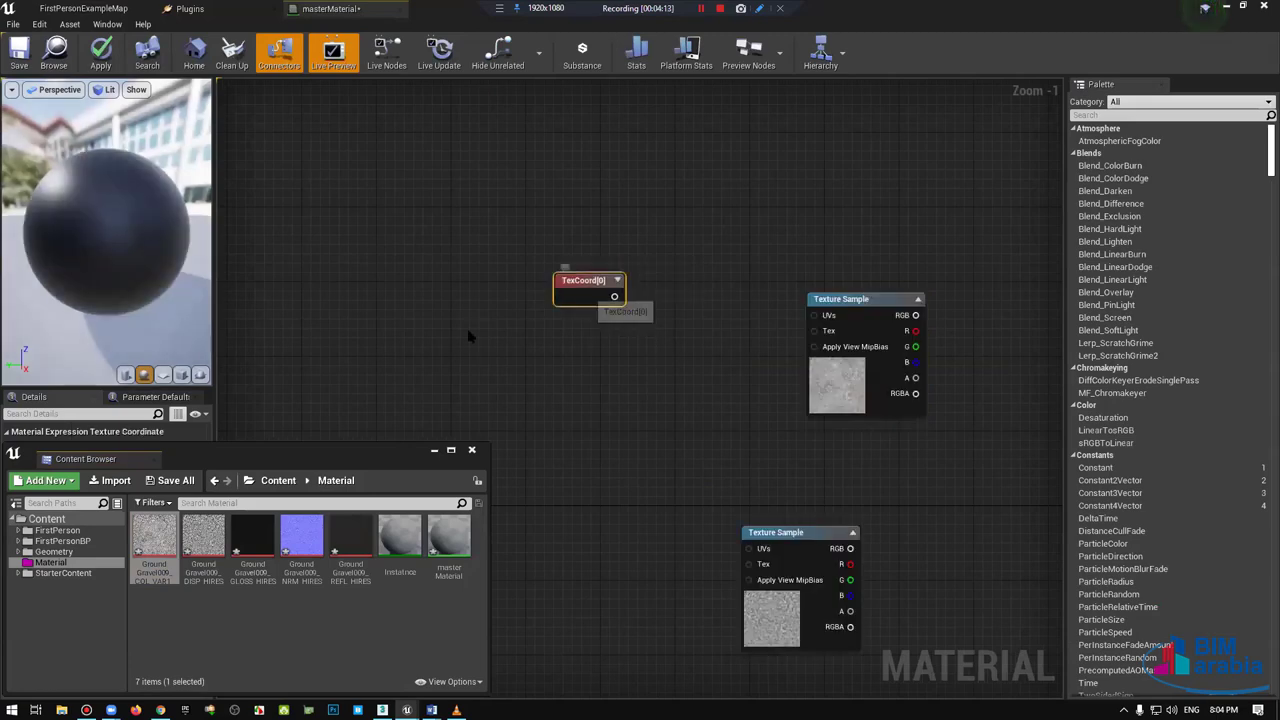
# Step: Add a Multiply node fed by TexCoord in its A input, deleting a stray Add node
pyautogui.moveTo(585, 281); pyautogui.dragTo(541, 291)
pyautogui.click(514, 351)
pyautogui.moveTo(552, 360); pyautogui.dragTo(679, 324)
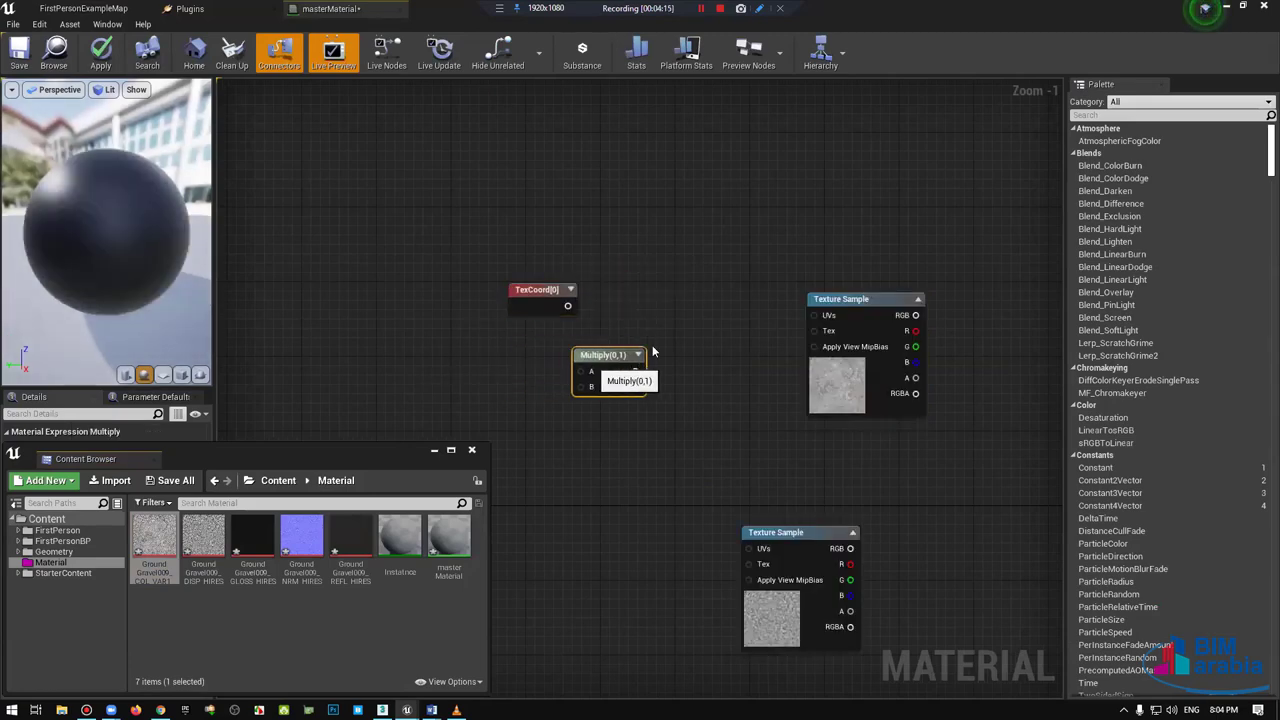
pyautogui.moveTo(568, 305); pyautogui.dragTo(670, 350)
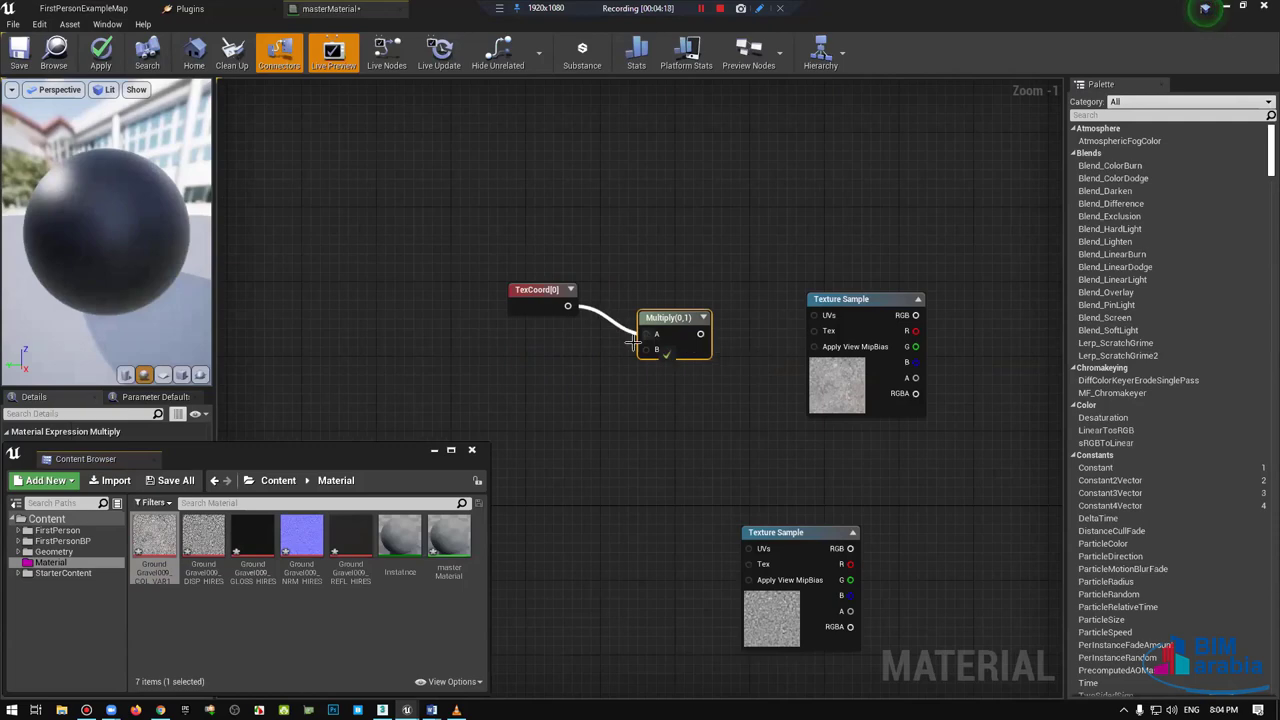
pyautogui.moveTo(588, 339); pyautogui.dragTo(518, 388, button='right')
pyautogui.click(530, 350)
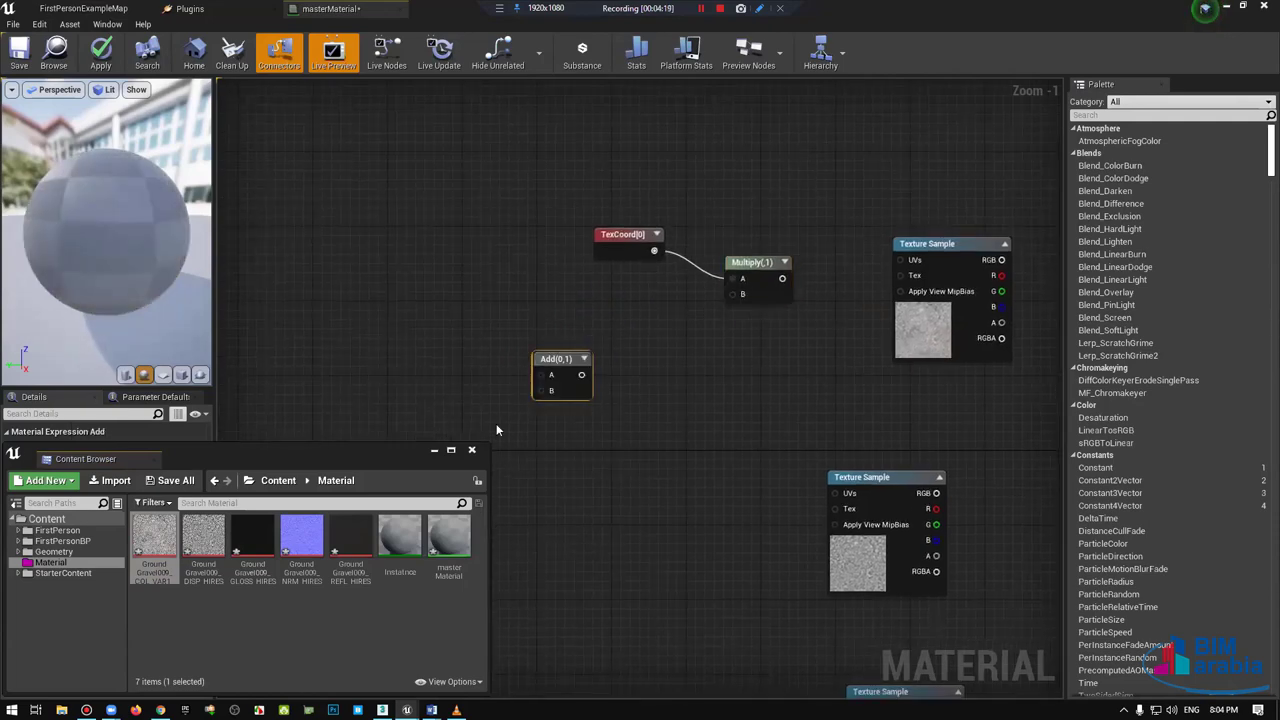
pyautogui.press('Delete')
# Step: Add a TextureVariation function node and an AppendVector node via node search
pyautogui.rightClick(514, 376)
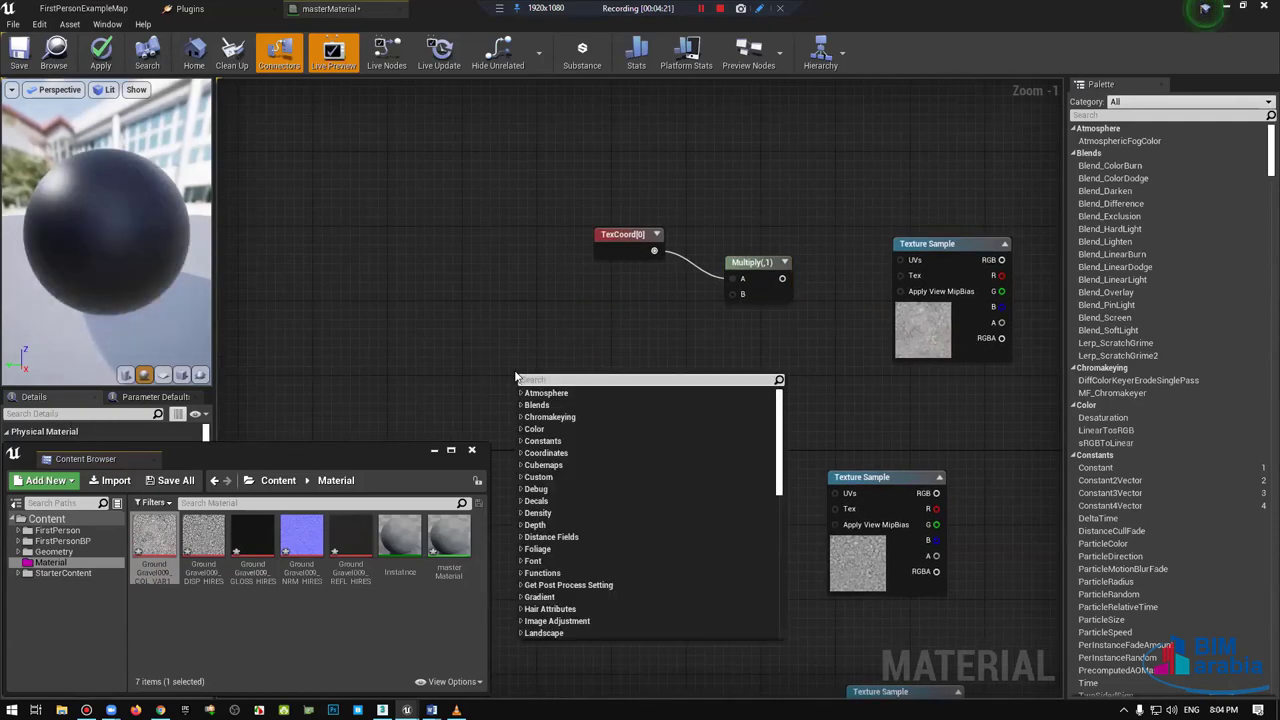
pyautogui.write('texturevariation')
pyautogui.press('Return')
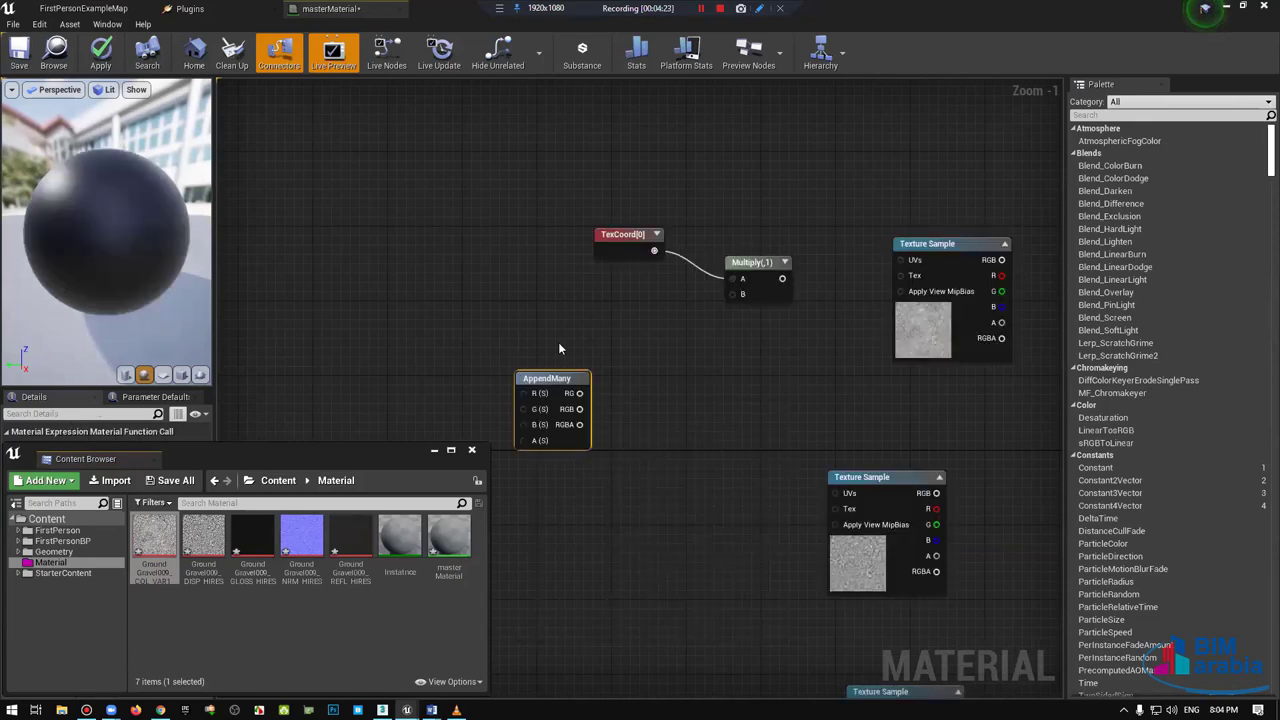
pyautogui.rightClick(503, 366)
pyautogui.write('appa')
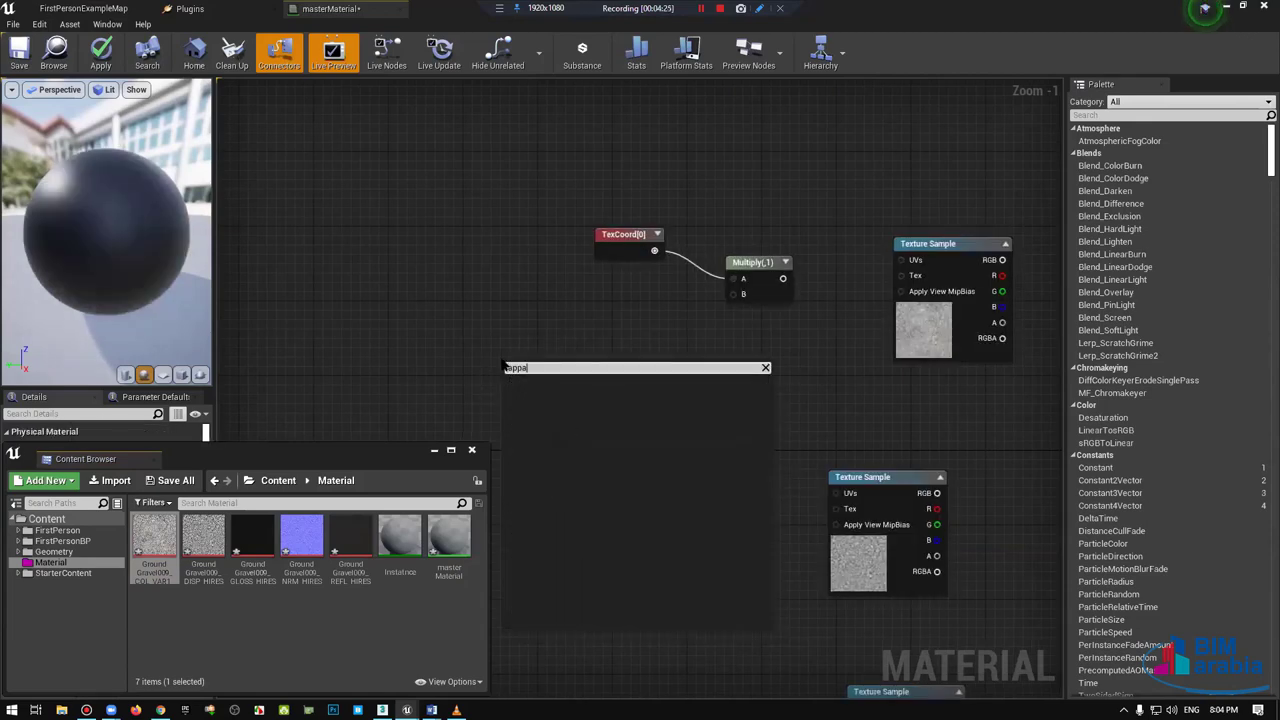
pyautogui.press('BackSpace')
pyautogui.write('en')
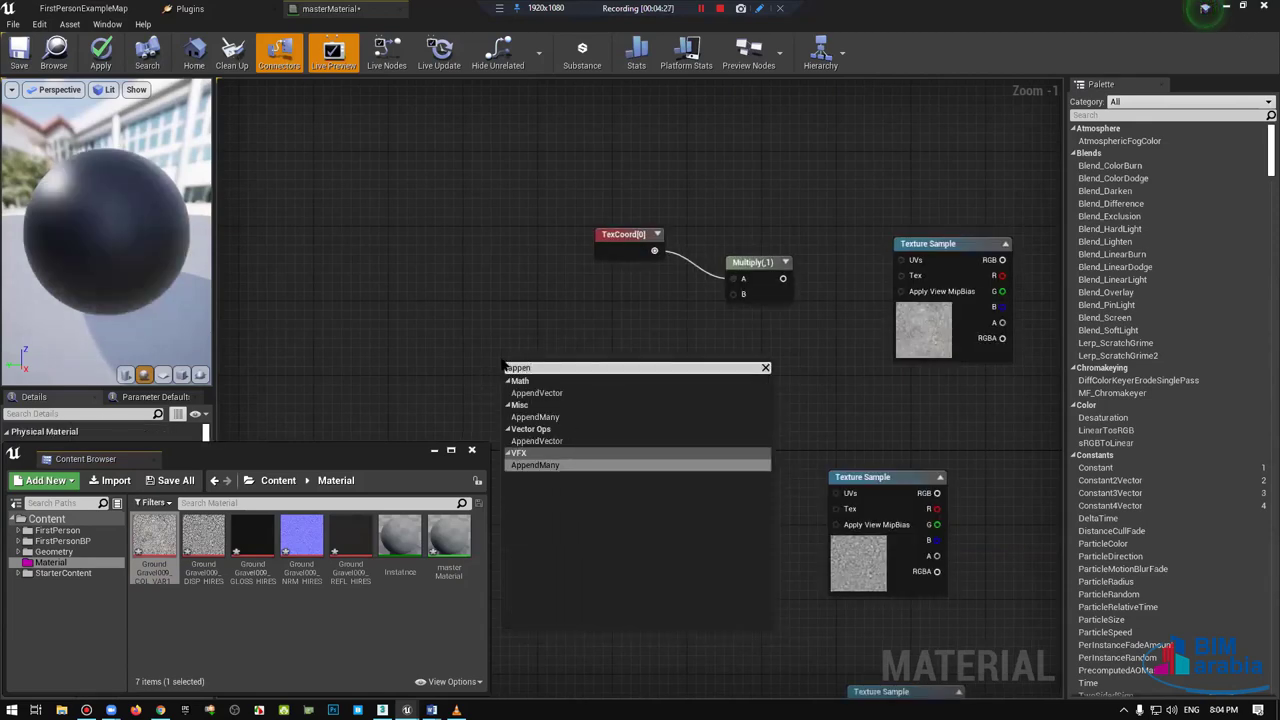
pyautogui.press('Up')
pyautogui.press('Up')
pyautogui.press('Return')
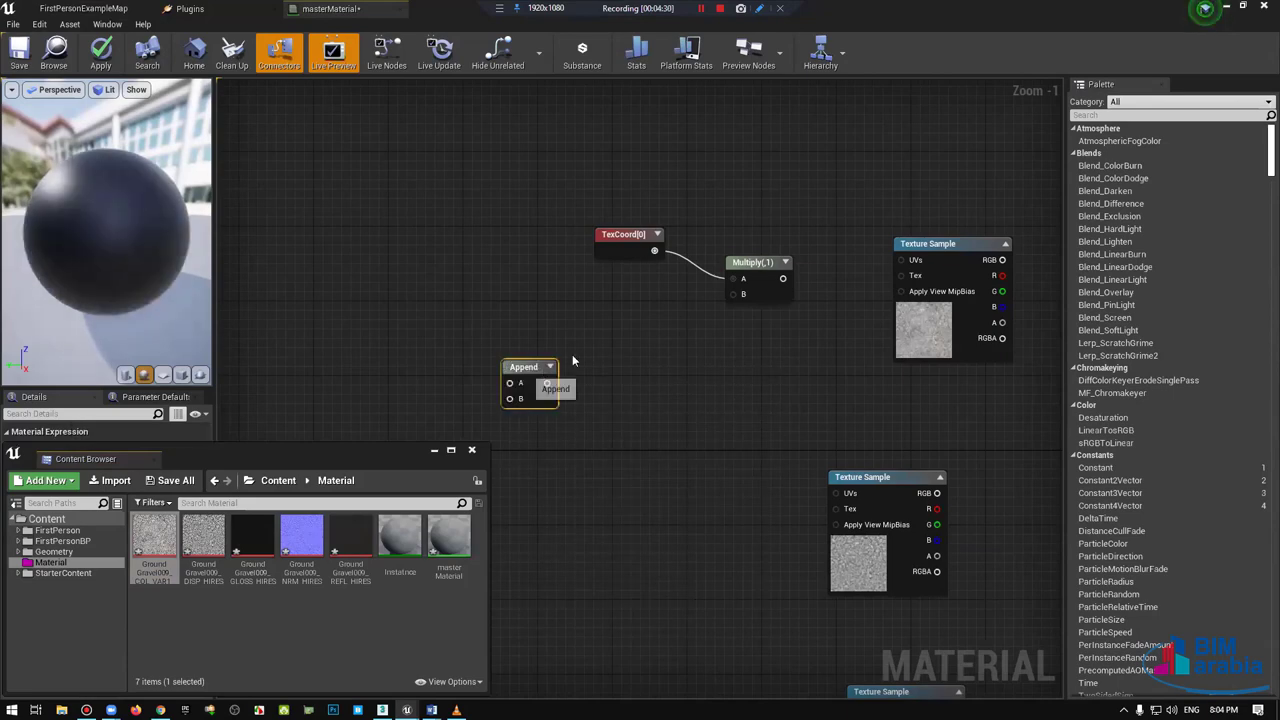
# Step: Wire Append into Multiply's B input and feed it two Constant 0 nodes
pyautogui.moveTo(524, 367)
pyautogui.mouseDown()
pyautogui.moveTo(606, 328)
pyautogui.moveTo(739, 298)
pyautogui.moveTo(741, 235)
pyautogui.mouseUp()
pyautogui.moveTo(664, 326); pyautogui.dragTo(721, 321, button='right')
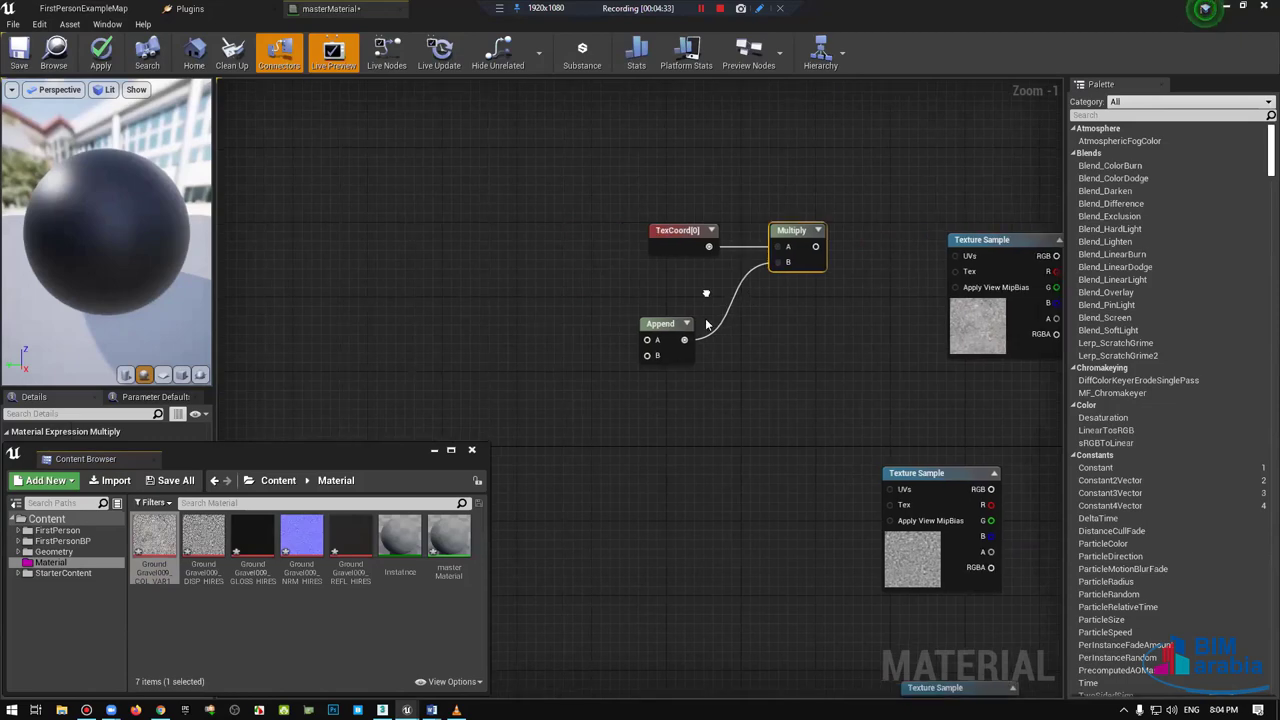
pyautogui.moveTo(660, 326); pyautogui.dragTo(695, 288)
pyautogui.click(558, 298)
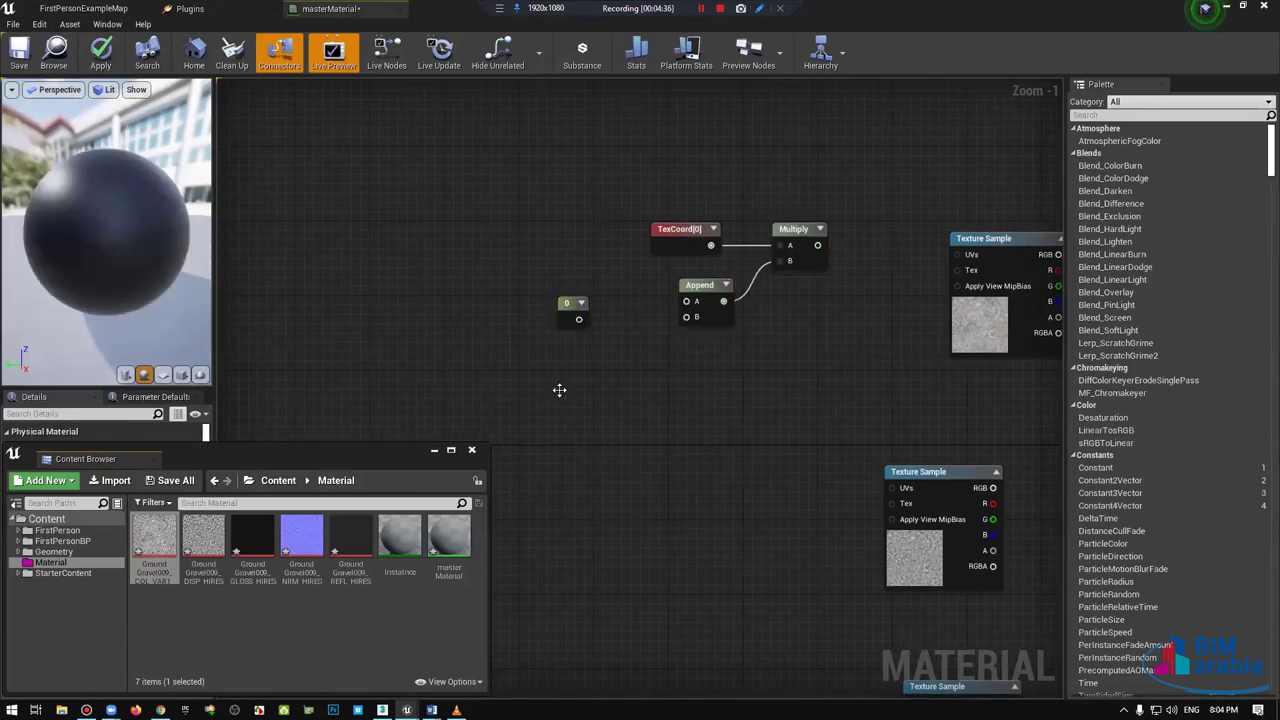
pyautogui.click(547, 362)
pyautogui.moveTo(578, 318)
pyautogui.mouseDown()
pyautogui.moveTo(718, 300)
pyautogui.moveTo(686, 301)
pyautogui.moveTo(566, 383)
pyautogui.moveTo(566, 353)
pyautogui.mouseUp()
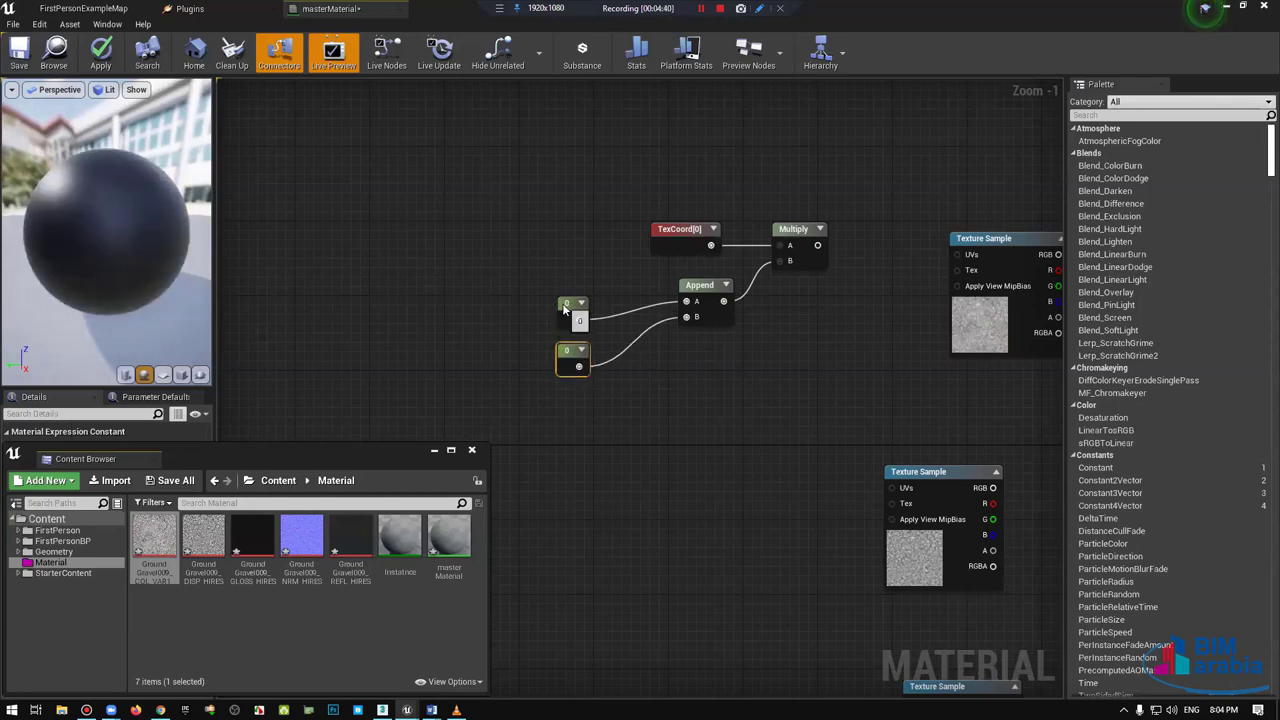
# Step: Convert both constants to parameters, naming the upper one X
pyautogui.rightClick(563, 308)
pyautogui.click(576, 311)
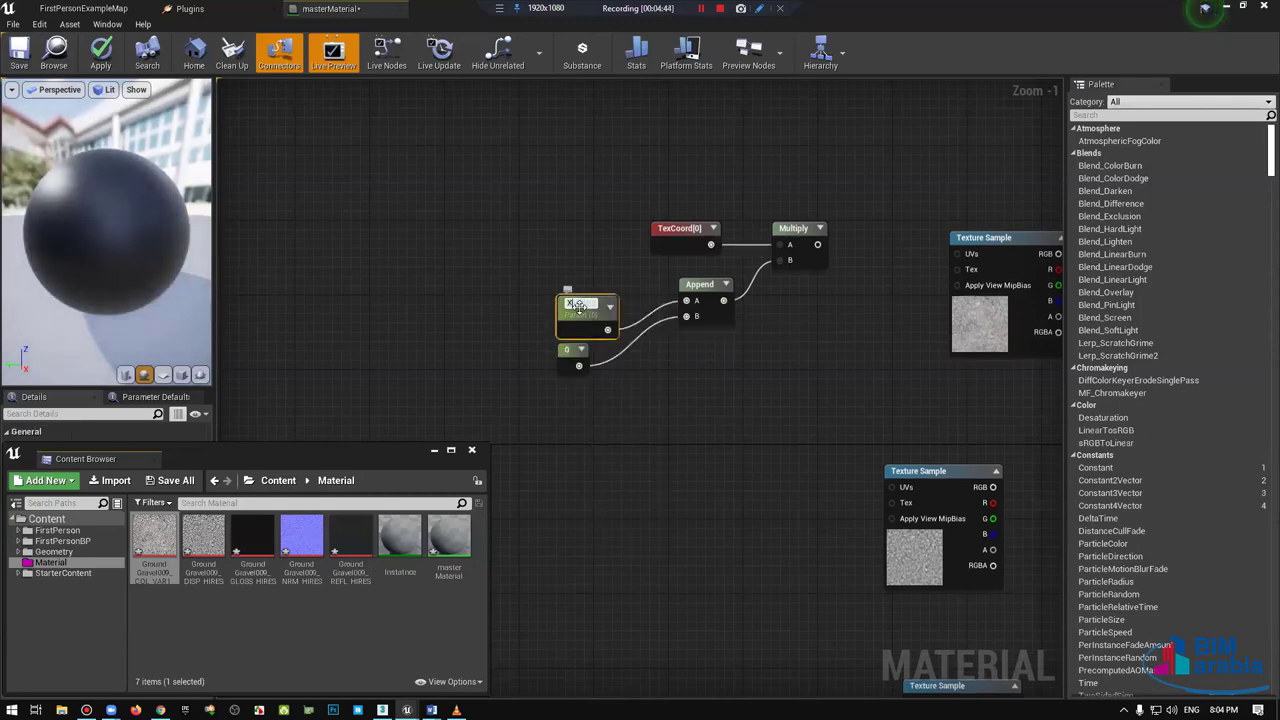
pyautogui.press('Return')
pyautogui.rightClick(565, 350)
pyautogui.click(580, 360)
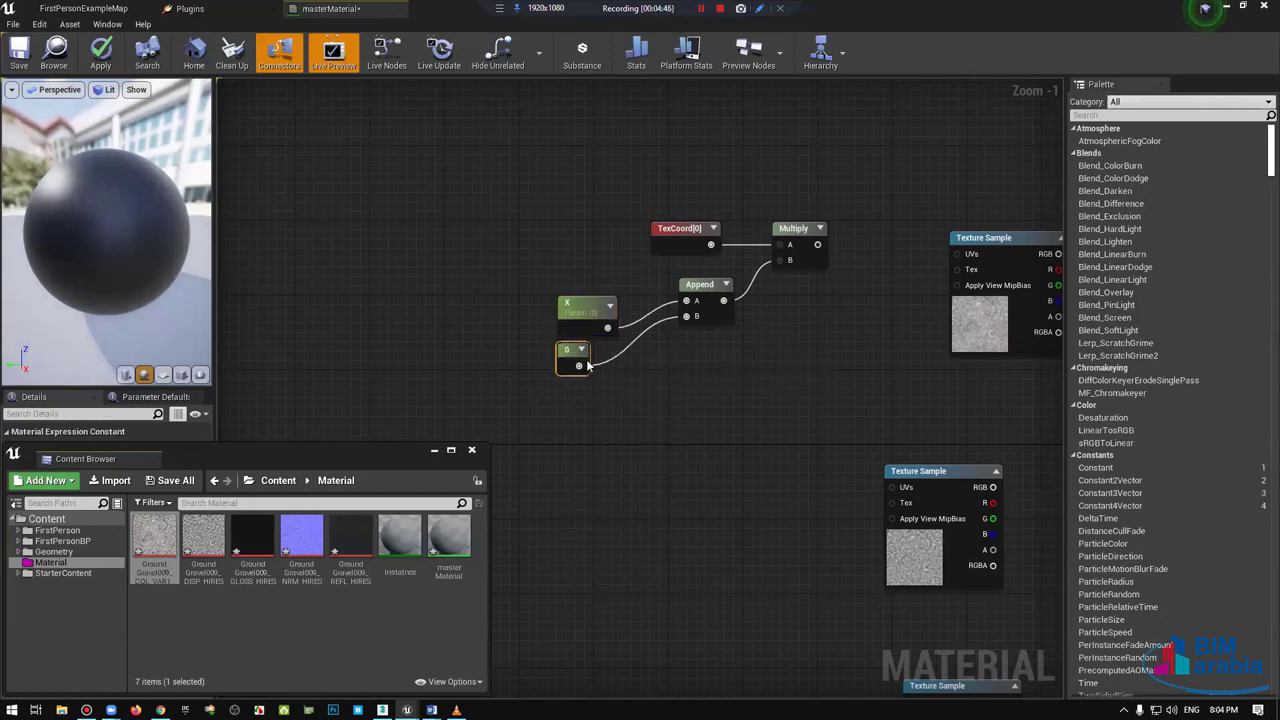
# Step: Name the second parameter Y and wire Multiply into the Texture Sample's UVs
pyautogui.write('Y')
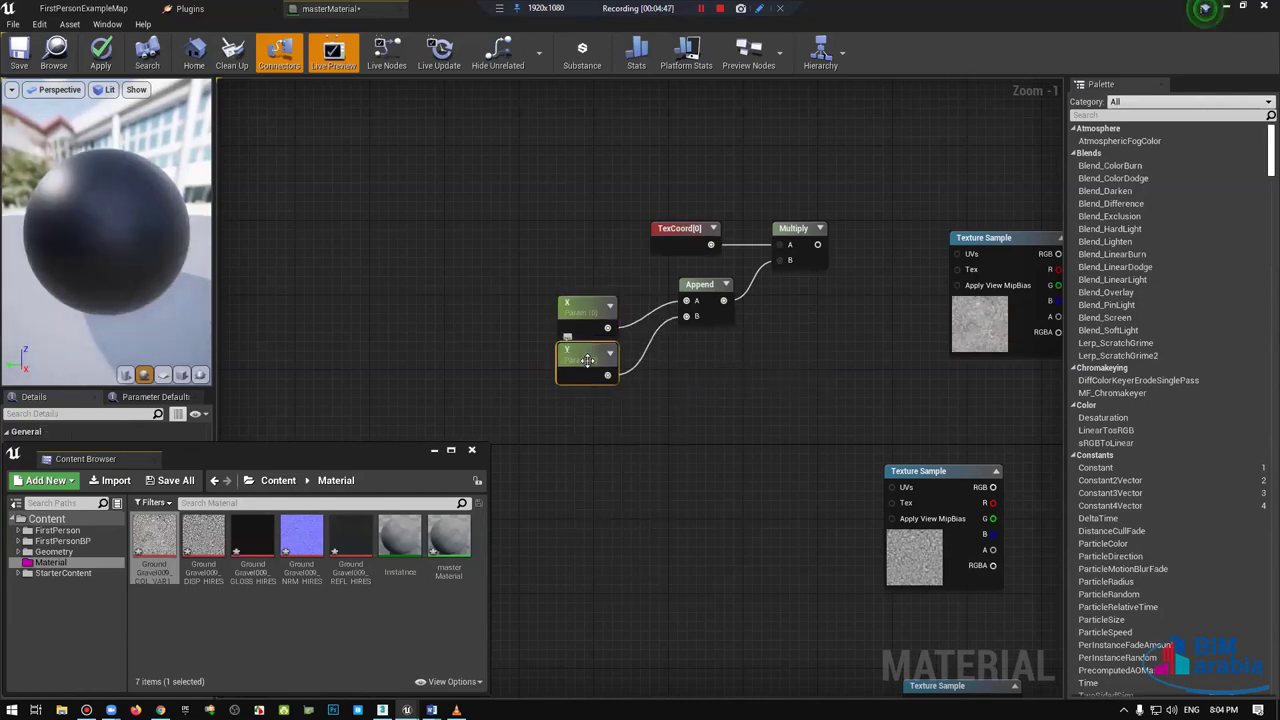
pyautogui.keyDown('ctrl'); pyautogui.click(587, 306); pyautogui.keyUp('ctrl')
pyautogui.moveTo(587, 310); pyautogui.dragTo(577, 283)
pyautogui.moveTo(784, 317); pyautogui.dragTo(662, 382, button='right')
pyautogui.moveTo(696, 308)
pyautogui.mouseDown()
pyautogui.moveTo(836, 318)
pyautogui.moveTo(863, 292)
pyautogui.mouseUp()
pyautogui.click(878, 302)
pyautogui.moveTo(698, 310); pyautogui.dragTo(417, 282, button='right')
# Step: Connect the Texture Sample's RGB output to the masterMaterial node and close the asset browser
pyautogui.scroll(-2, 957, 354)
pyautogui.moveTo(957, 354); pyautogui.dragTo(869, 354, button='right')
pyautogui.moveTo(465, 275)
pyautogui.mouseDown()
pyautogui.moveTo(918, 353)
pyautogui.moveTo(920, 258)
pyautogui.mouseUp()
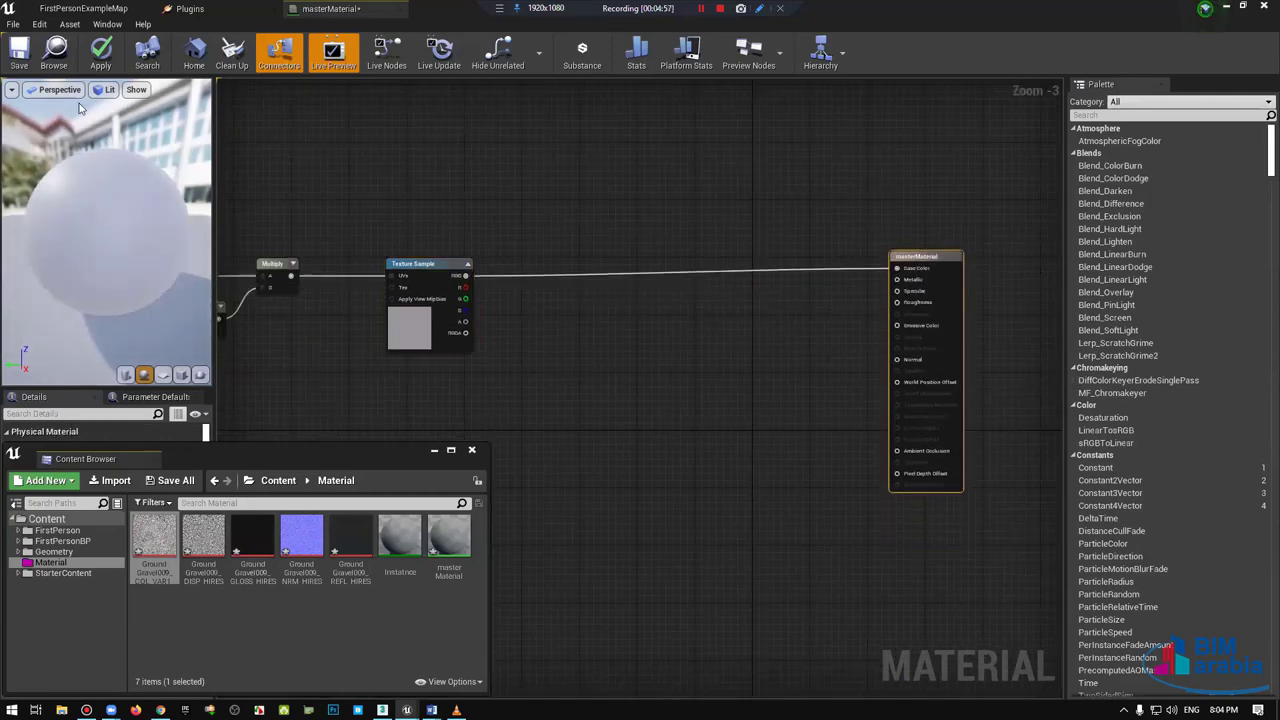
pyautogui.moveTo(677, 340); pyautogui.dragTo(866, 376, button='right')
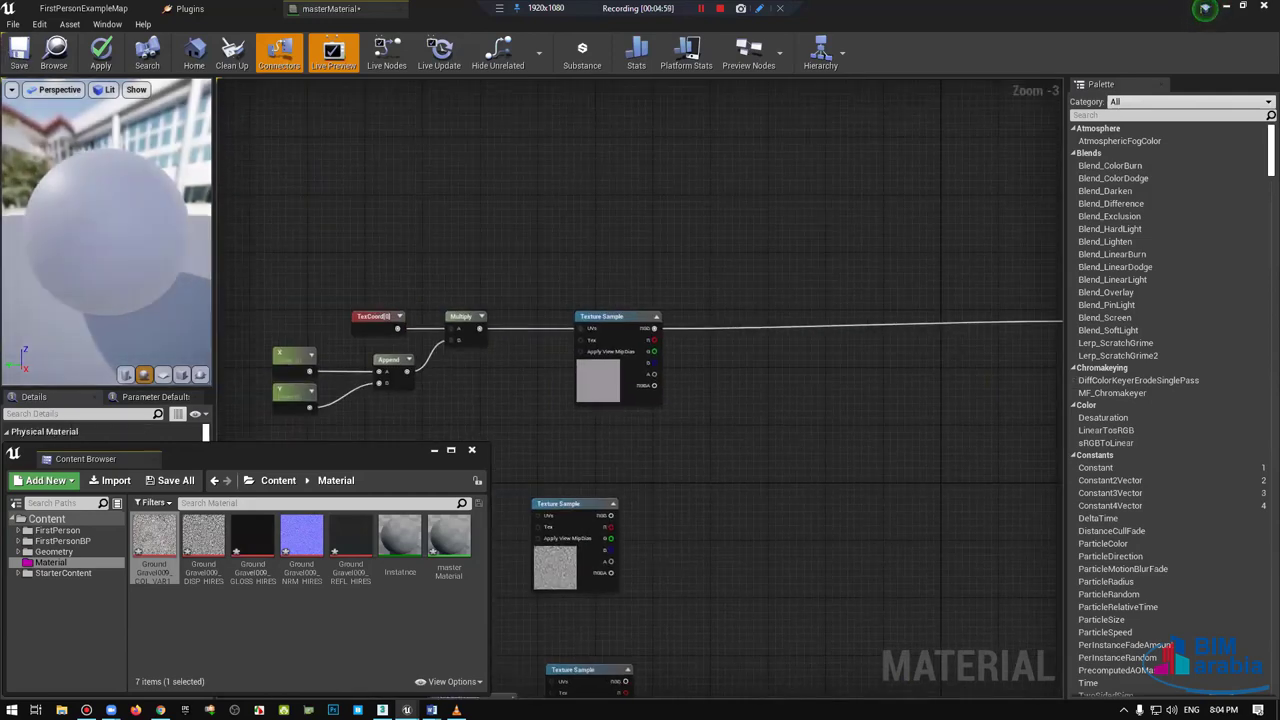
pyautogui.moveTo(464, 287); pyautogui.dragTo(569, 269, button='right')
pyautogui.moveTo(405, 441); pyautogui.dragTo(460, 423, button='right')
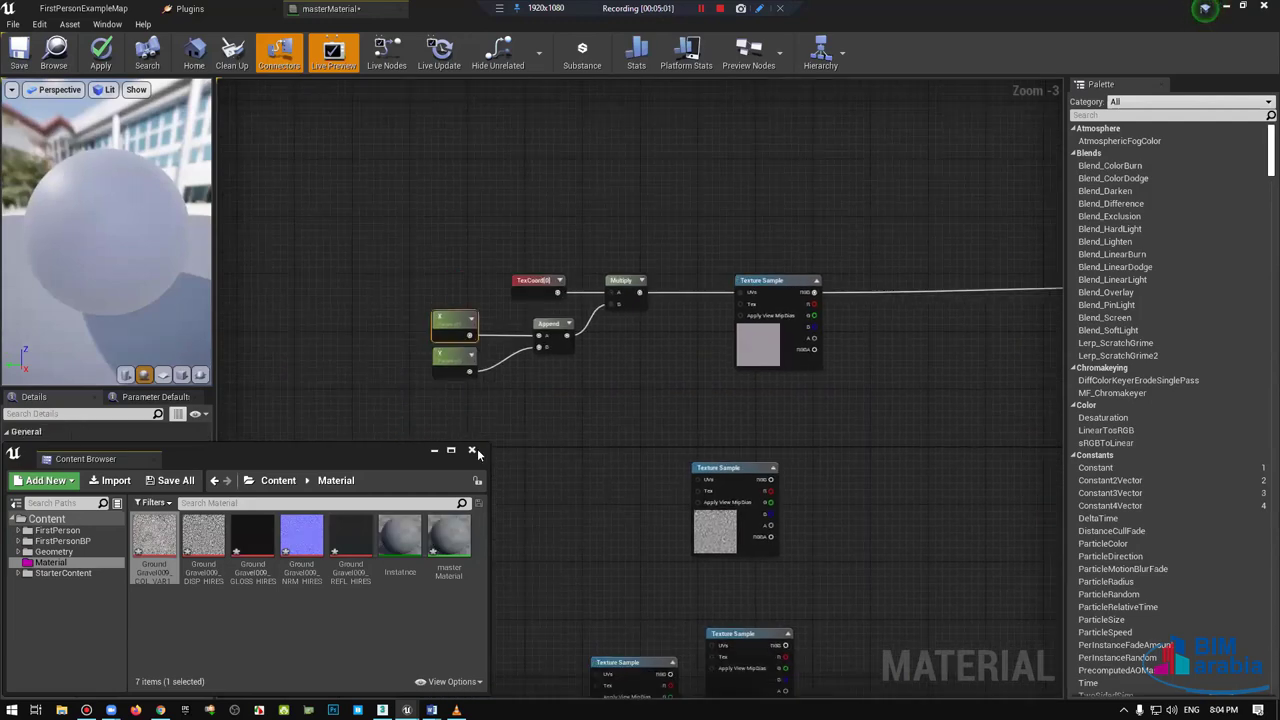
pyautogui.click(454, 322)
# Step: Set X and Y default values to 1, check the preview sphere, and save the material
pyautogui.click(102, 494)
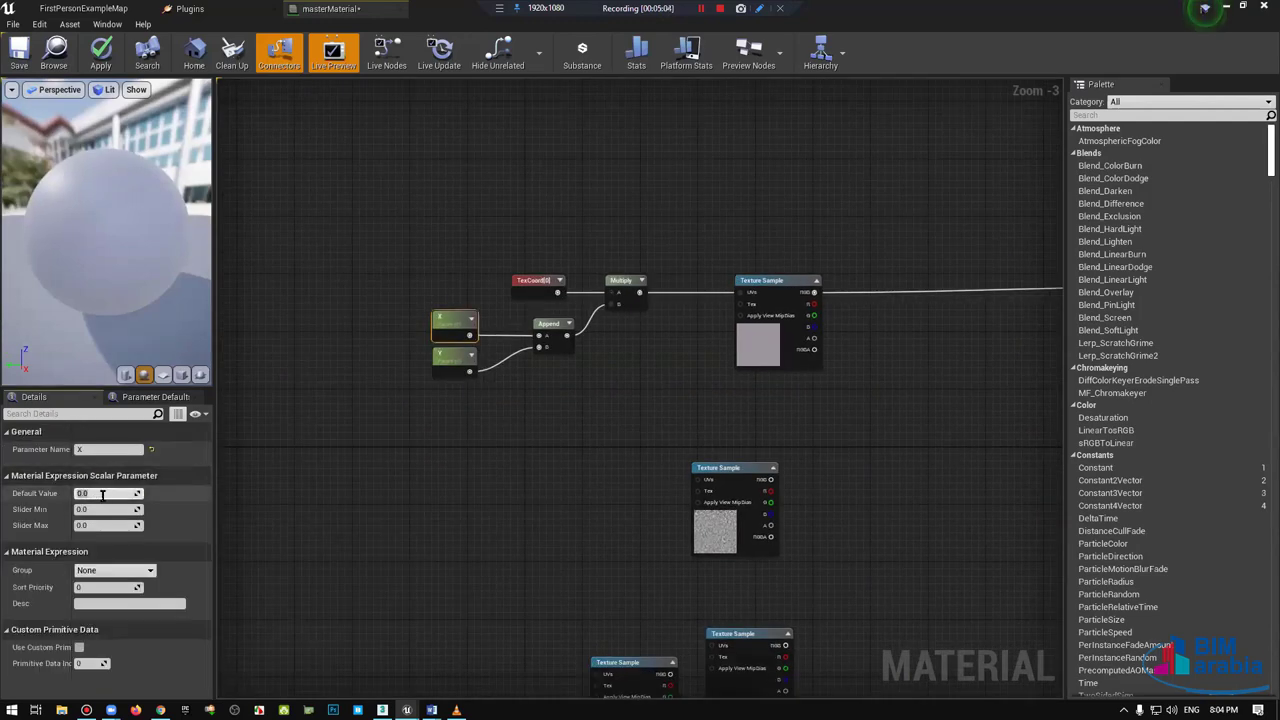
pyautogui.write('1')
pyautogui.press('Return')
pyautogui.click(452, 360)
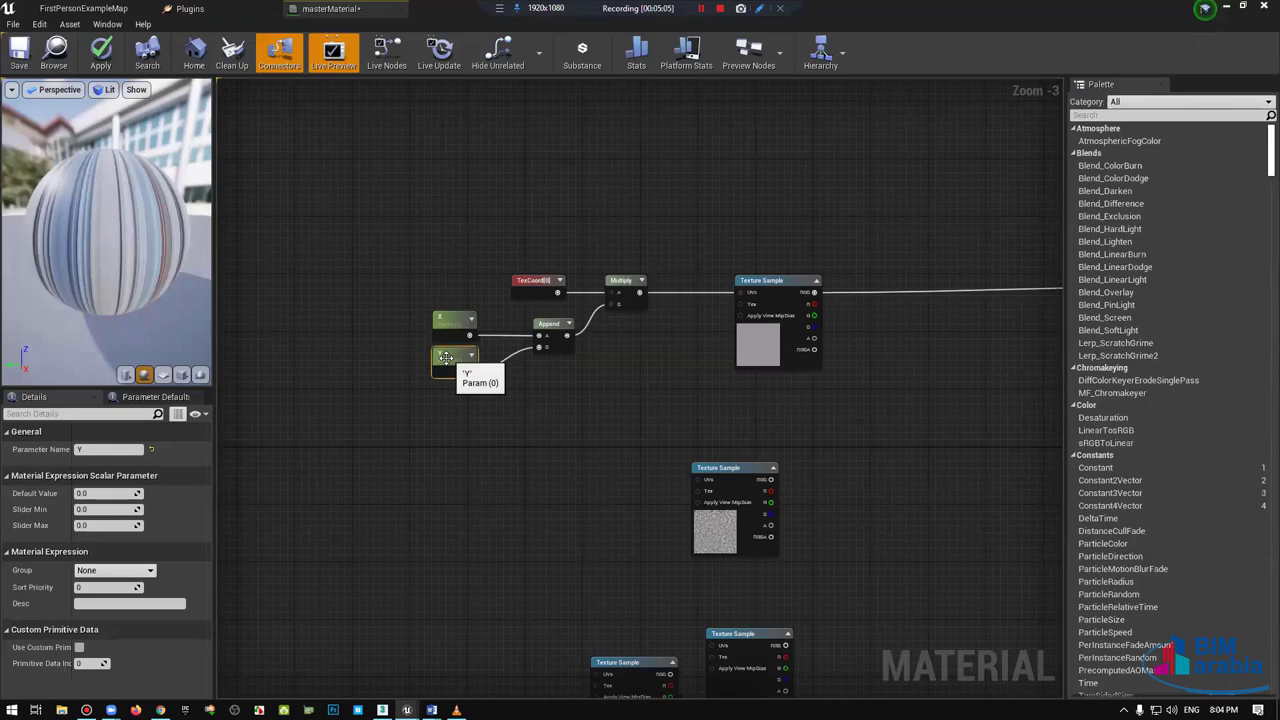
pyautogui.click(79, 493)
pyautogui.write('1')
pyautogui.press('Return')
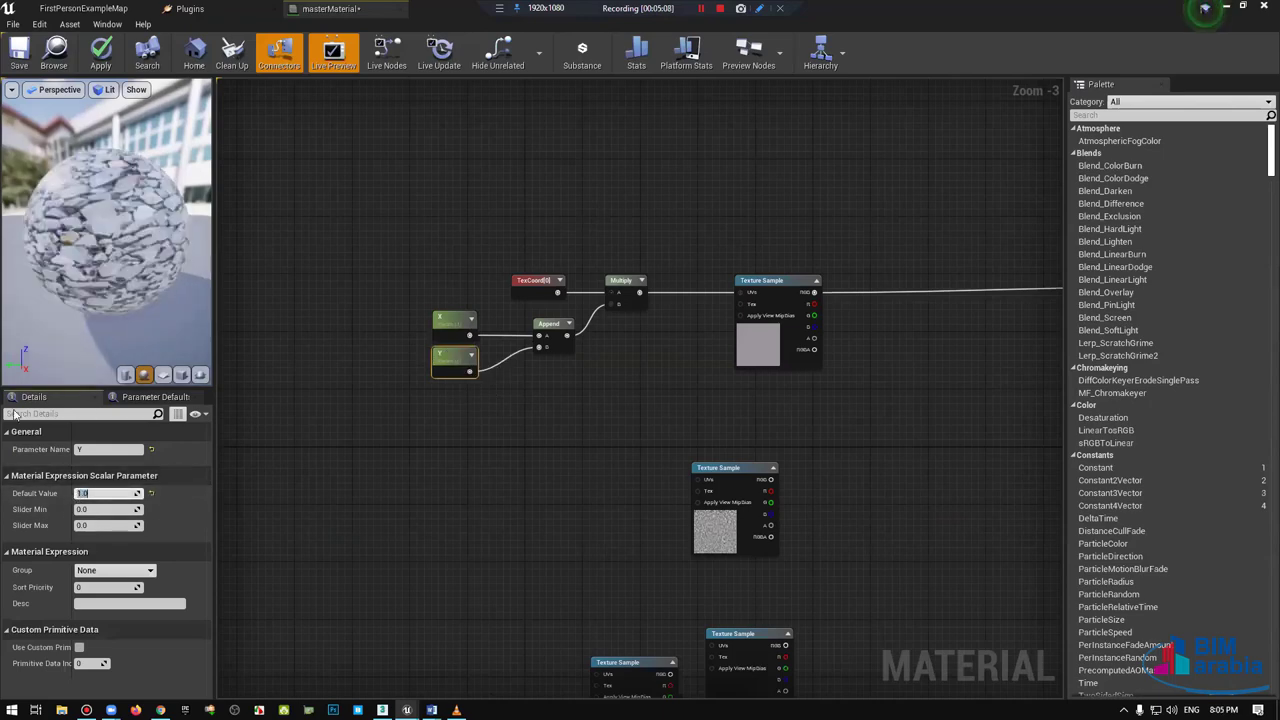
pyautogui.moveTo(105, 230); pyautogui.dragTo(150, 230)
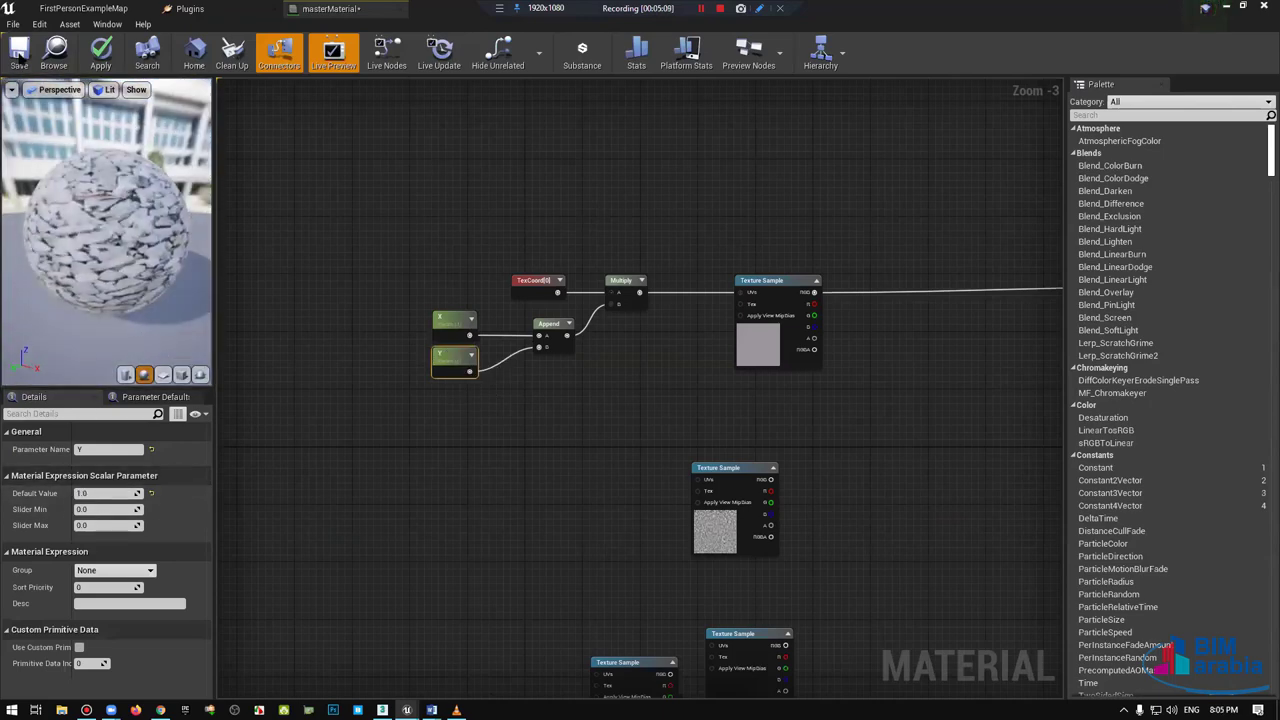
pyautogui.click(18, 55)
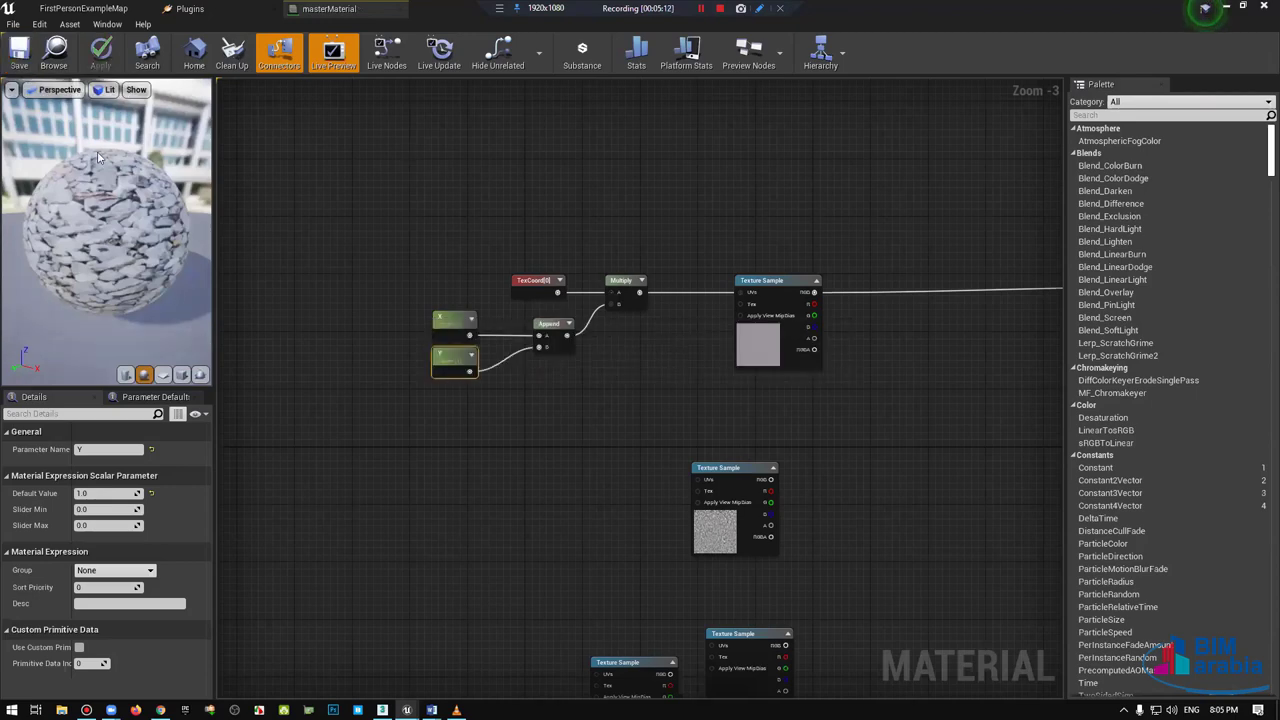
# Step: Delete the First Person Template text label from FirstPersonExampleMap, then bring up the material assets
pyautogui.click(83, 8)
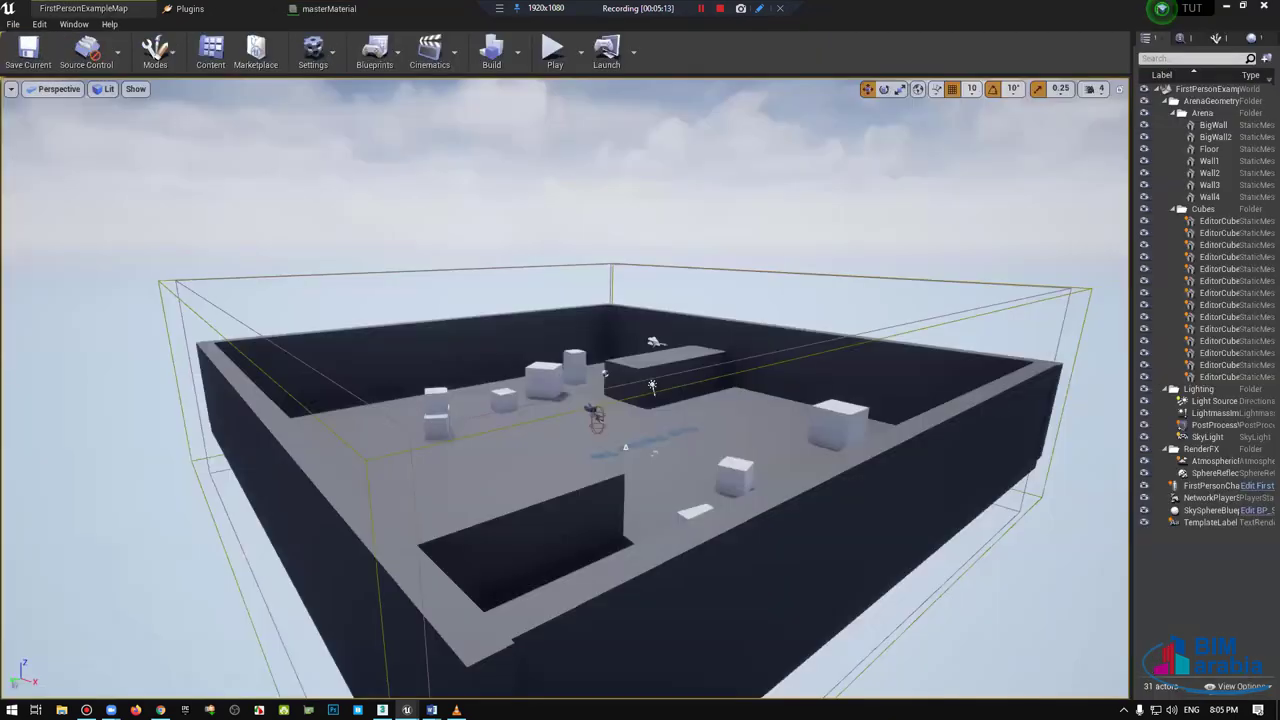
pyautogui.moveTo(565, 390)
pyautogui.mouseDown(button='right')
pyautogui.moveTo(520, 400)
pyautogui.moveTo(600, 400)
pyautogui.moveTo(610, 225)
pyautogui.mouseUp(button='right')
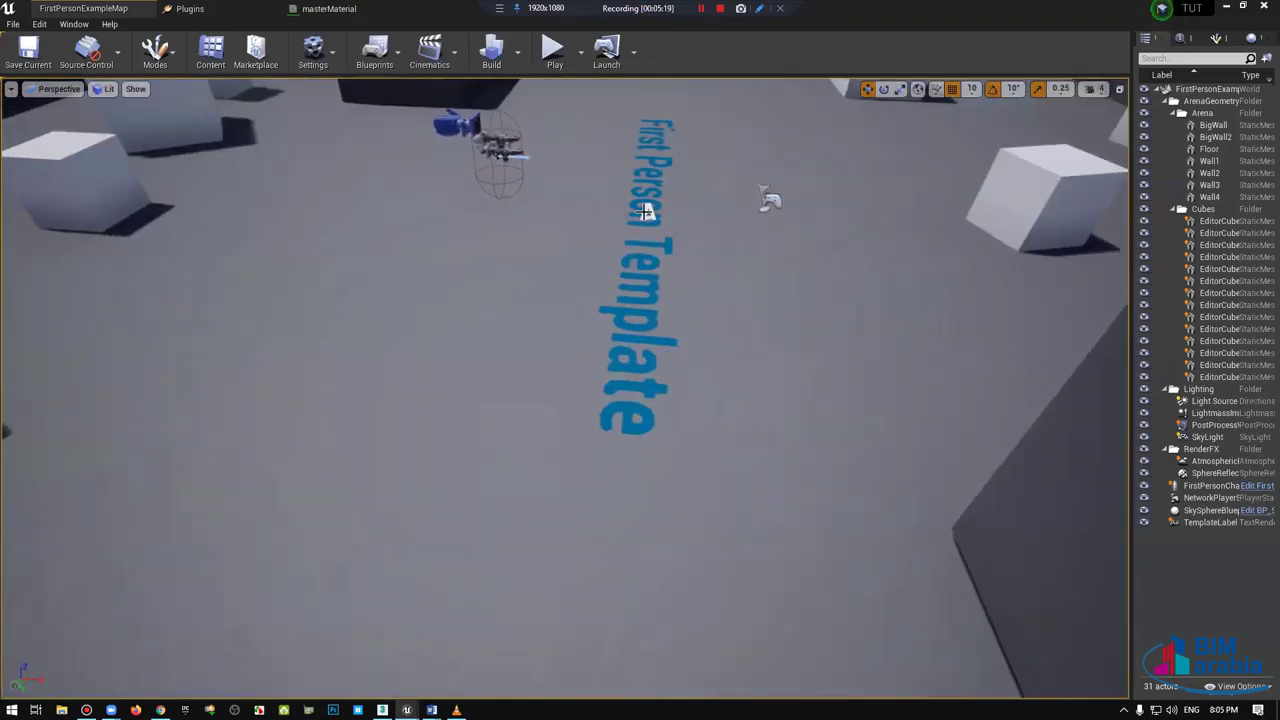
pyautogui.press('Delete')
pyautogui.moveTo(610, 225); pyautogui.dragTo(677, 86, button='right')
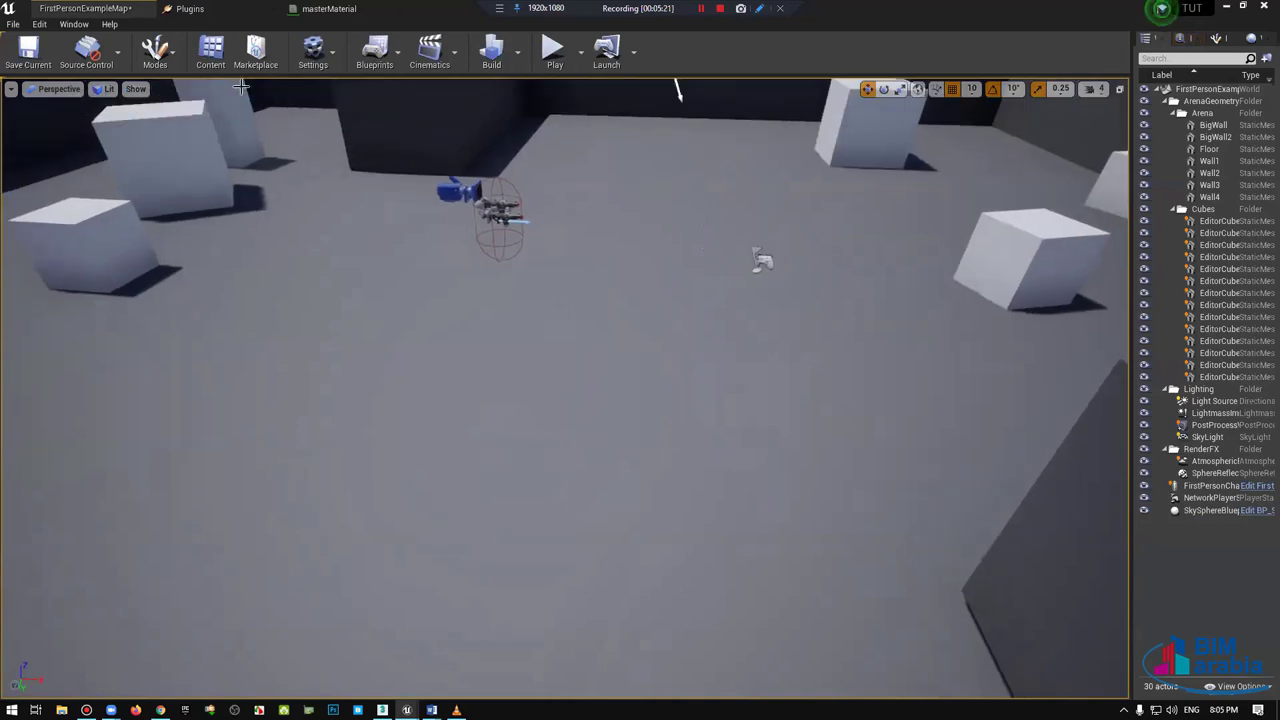
pyautogui.hotkey('ctrl', 'shift', 'f')
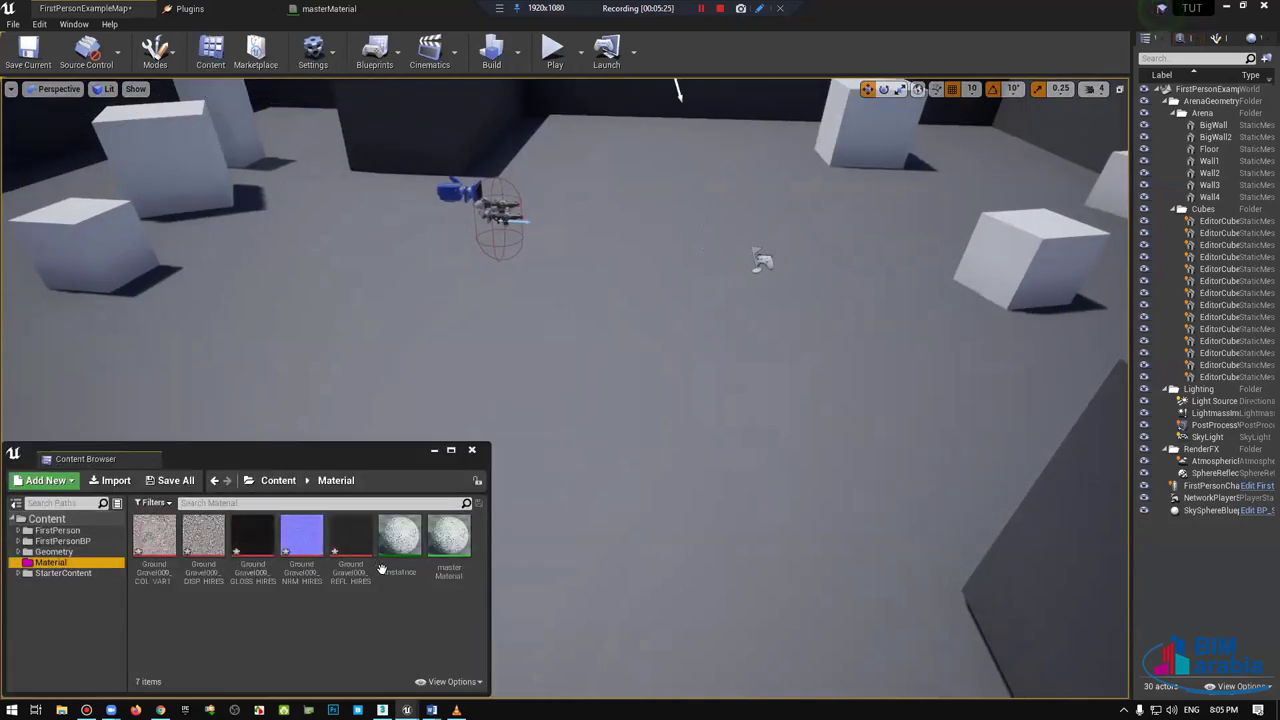
# Step: Apply the gravel Instance material to the arena floor
pyautogui.click(399, 540)
pyautogui.moveTo(655, 410); pyautogui.dragTo(686, 443)
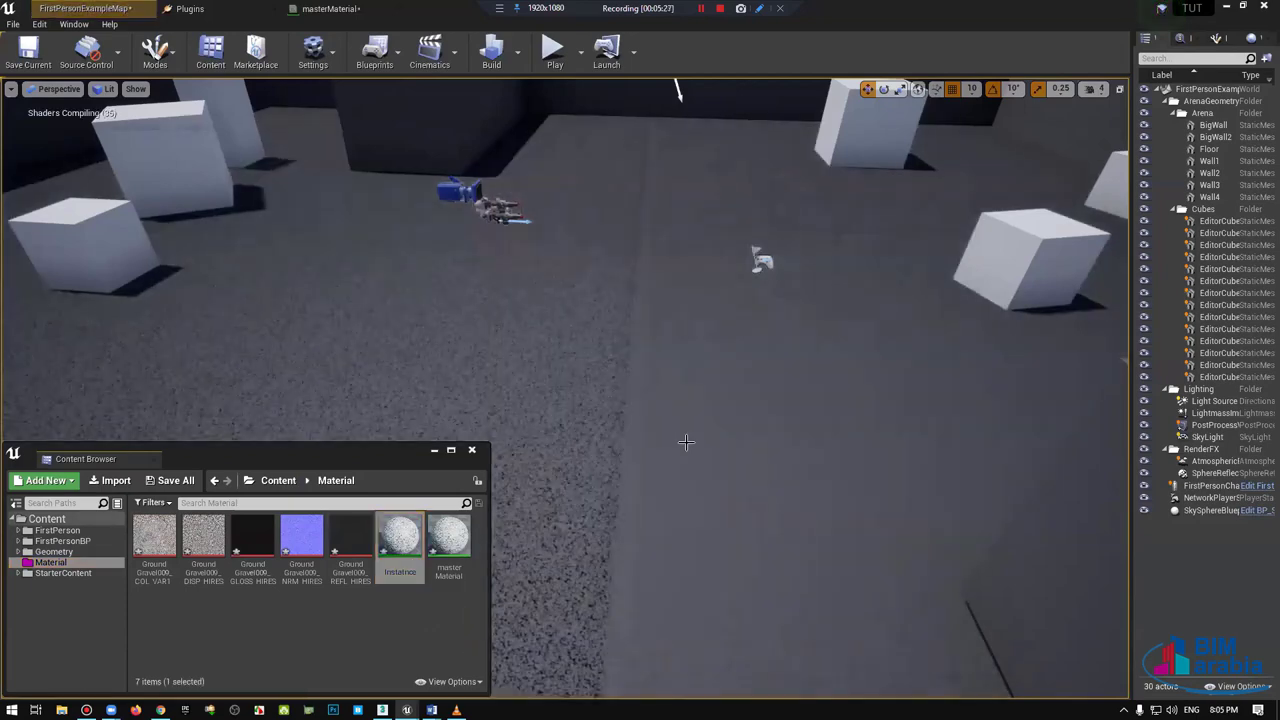
pyautogui.moveTo(686, 443); pyautogui.dragTo(690, 480, button='right')
pyautogui.scroll(-5, 790, 317)
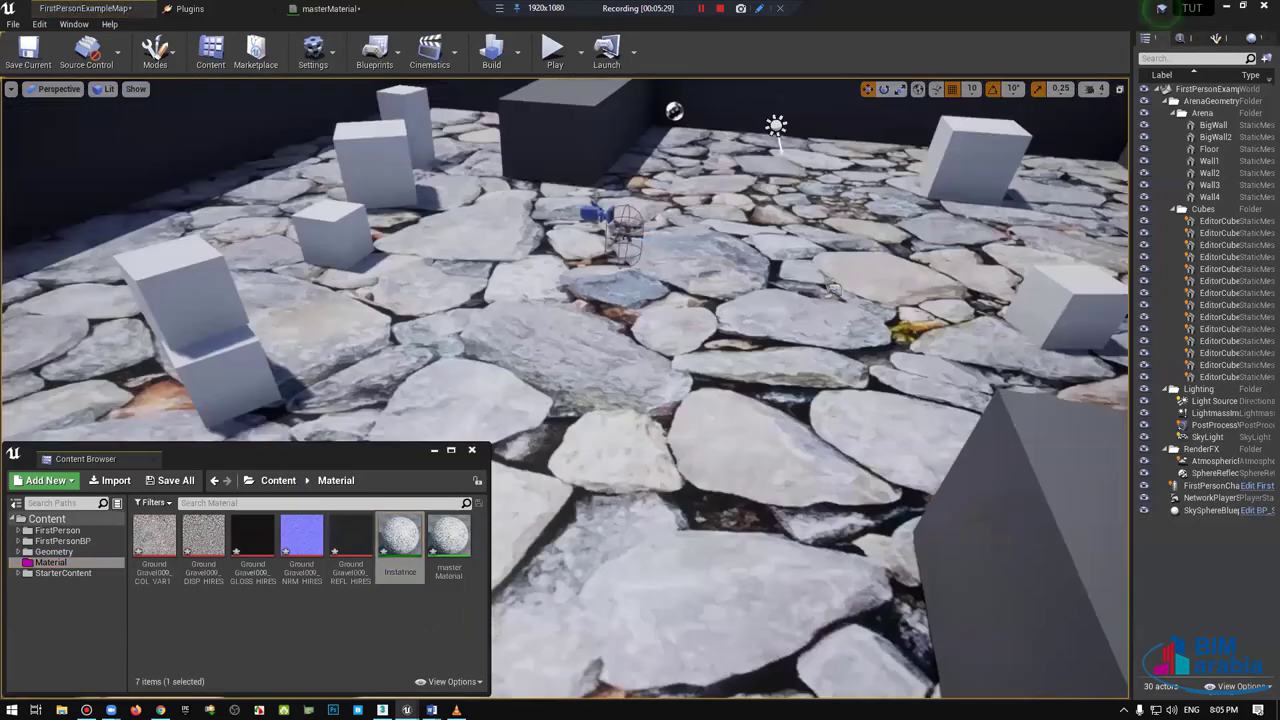
pyautogui.scroll(-5, 790, 317)
pyautogui.scroll(3, 790, 317)
pyautogui.scroll(2, 790, 317)
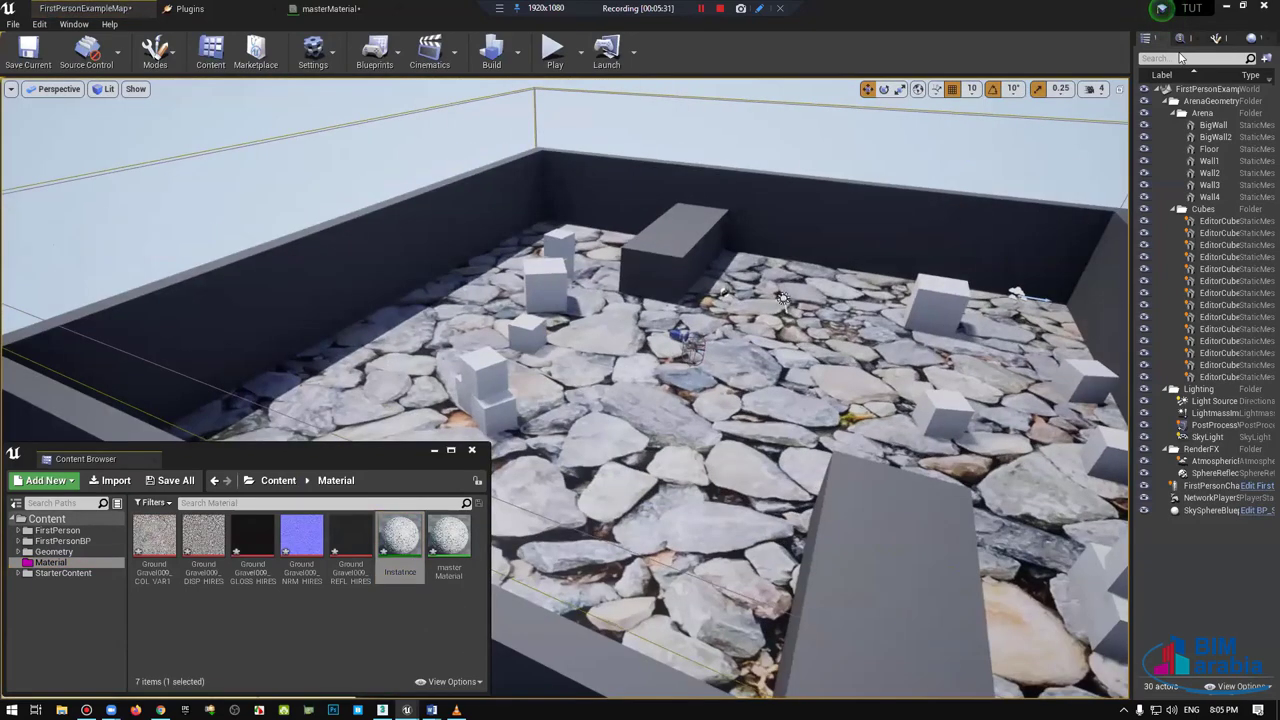
# Step: Delete ArenaGeometry through the last EditorCube in the Outliner, keeping only the Floor
pyautogui.click(1210, 101)
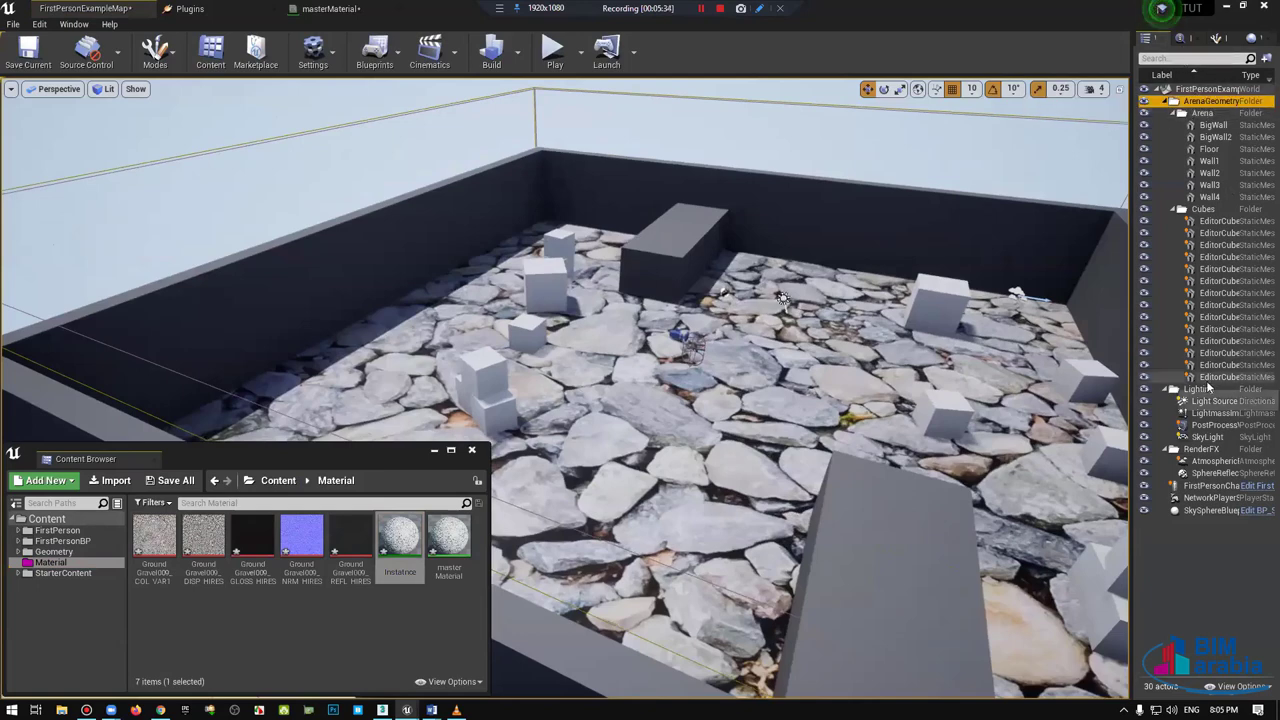
pyautogui.keyDown('shift'); pyautogui.click(1206, 377); pyautogui.keyUp('shift')
pyautogui.keyDown('ctrl'); pyautogui.click(866, 362); pyautogui.keyUp('ctrl')
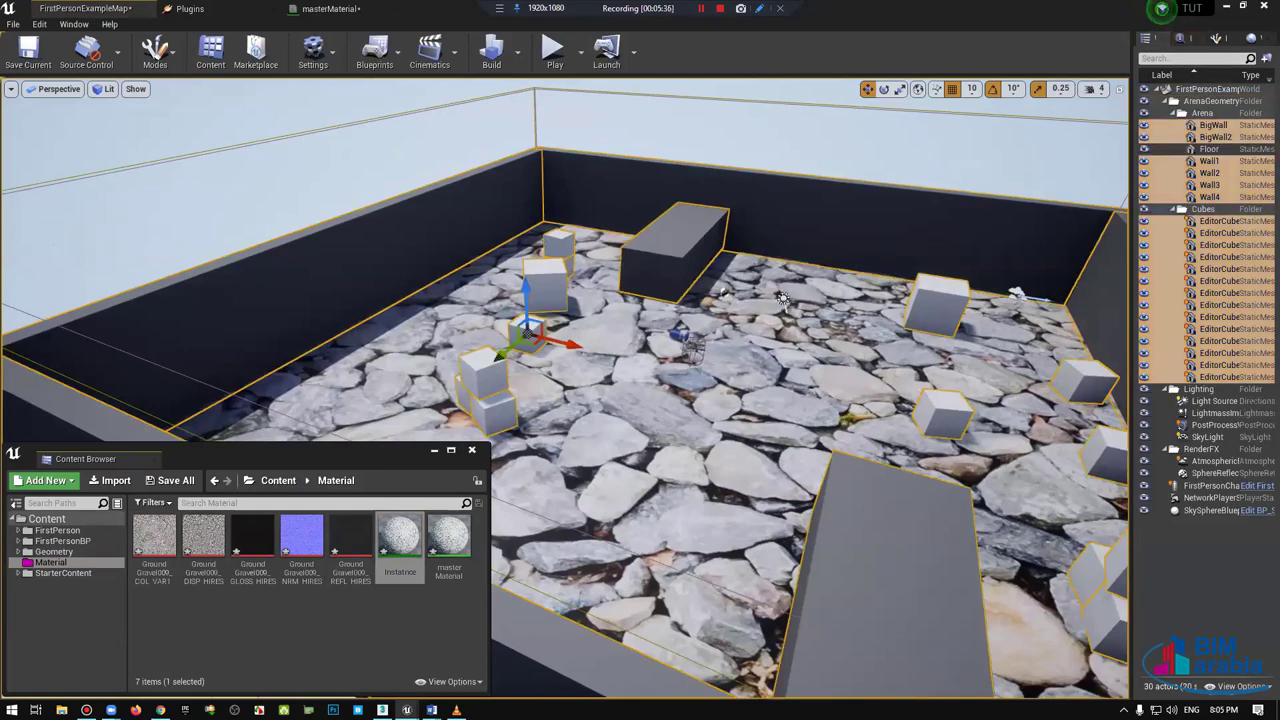
pyautogui.moveTo(895, 345); pyautogui.dragTo(870, 340, button='right')
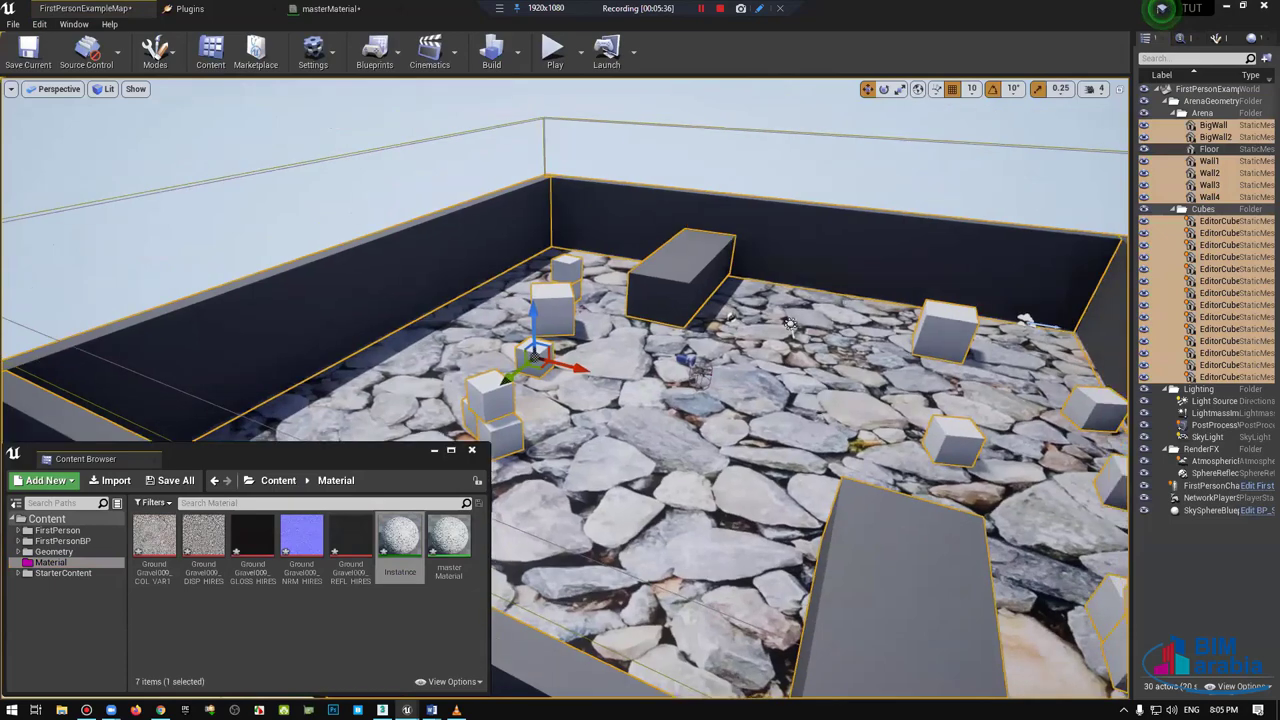
pyautogui.press('Delete')
pyautogui.moveTo(870, 340); pyautogui.dragTo(860, 400, button='right')
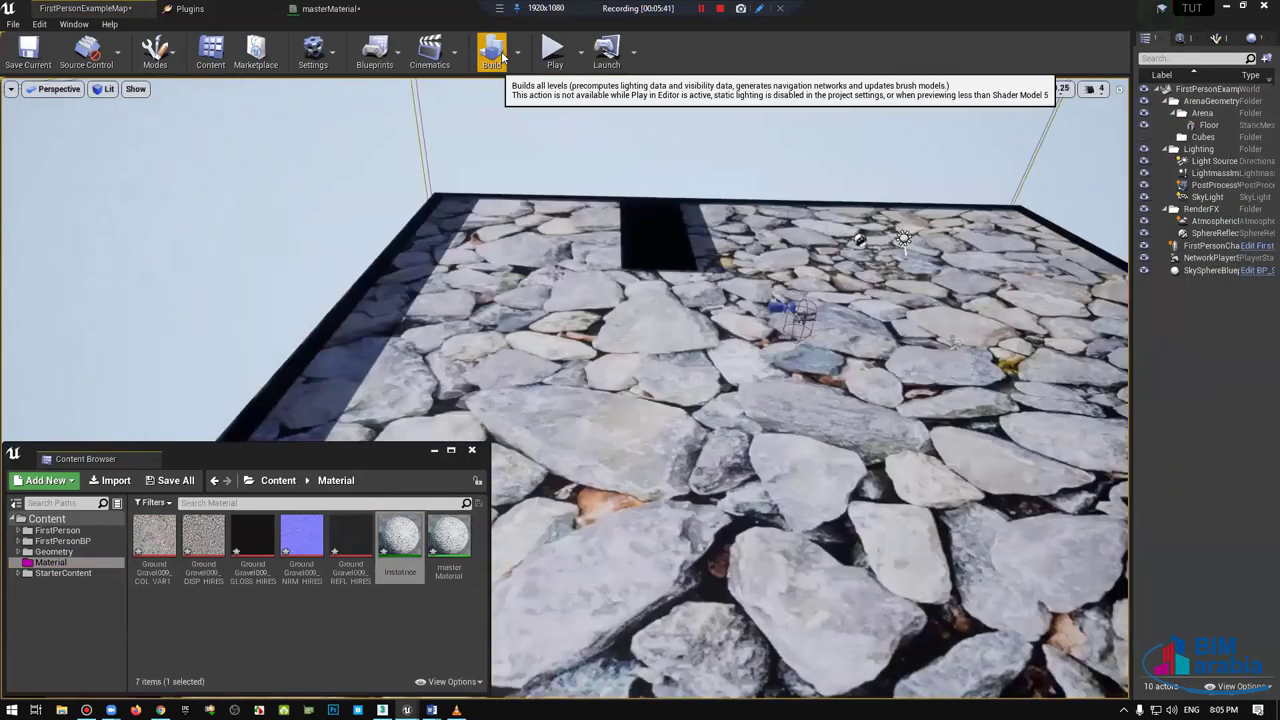
# Step: Start a lighting build for the level and return to the masterMaterial graph
pyautogui.click(492, 52)
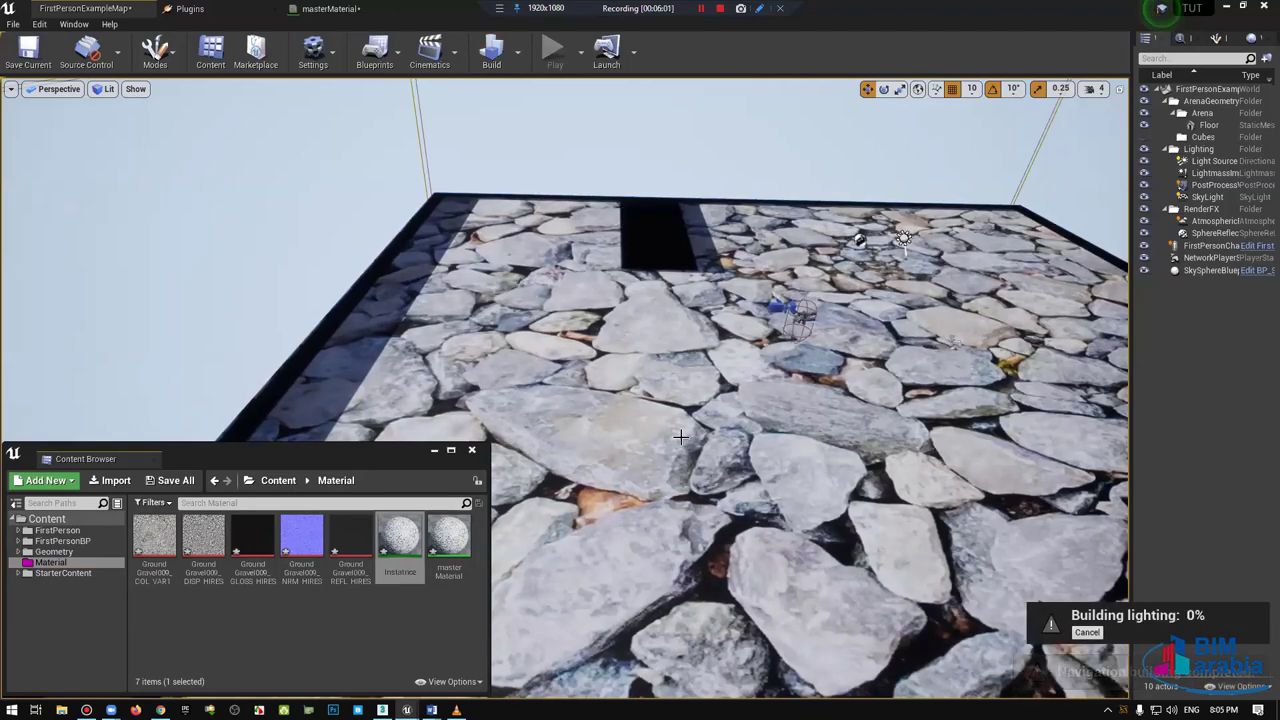
pyautogui.scroll(-5, 1070, 589)
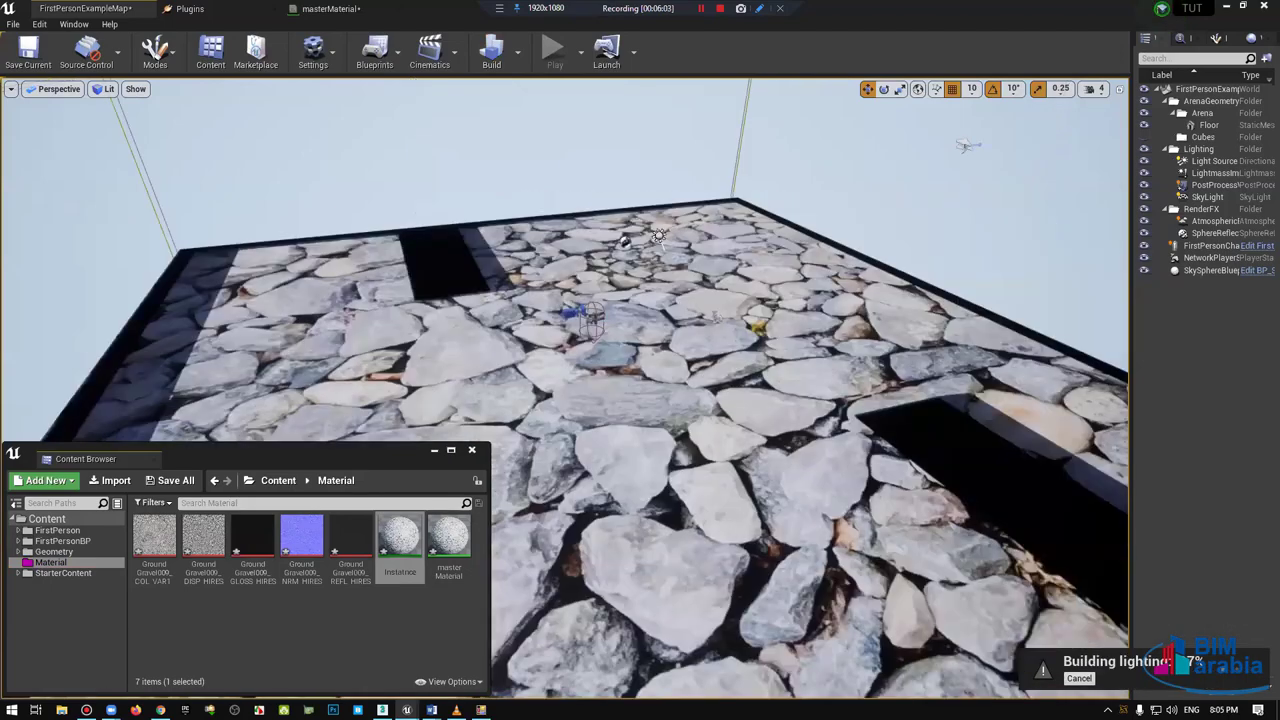
pyautogui.scroll(2, 1070, 589)
pyautogui.scroll(2, 1070, 589)
# Step: Select the X, Y, TexCoord, Multiply and Append nodes, then return to FirstPersonExampleMap
pyautogui.click(340, 8)
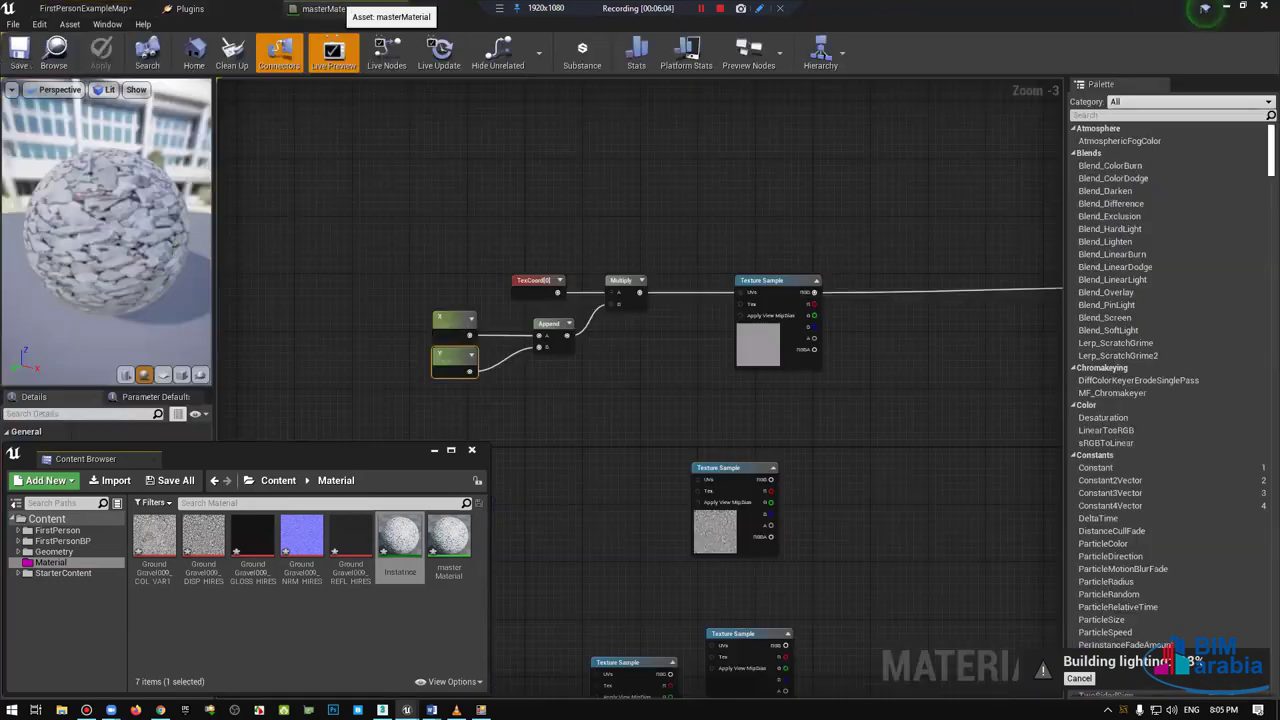
pyautogui.scroll(2, 420, 240)
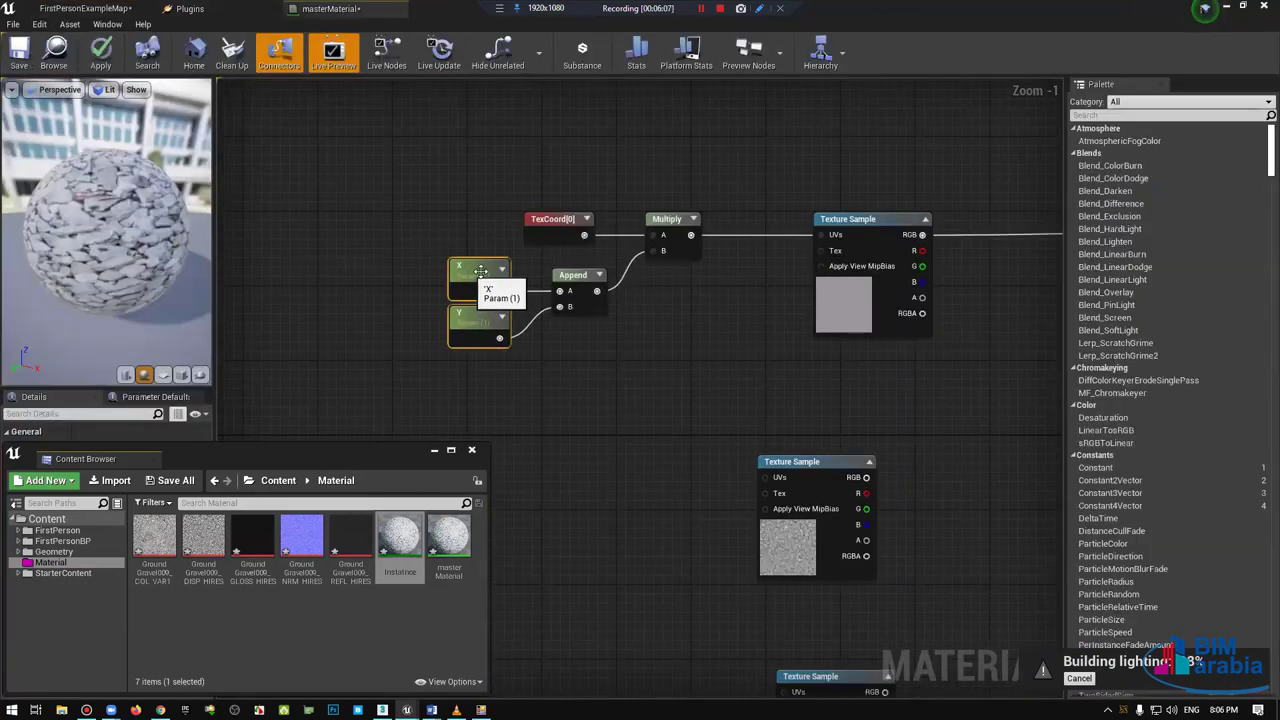
pyautogui.click(591, 285)
pyautogui.moveTo(411, 155); pyautogui.dragTo(637, 355)
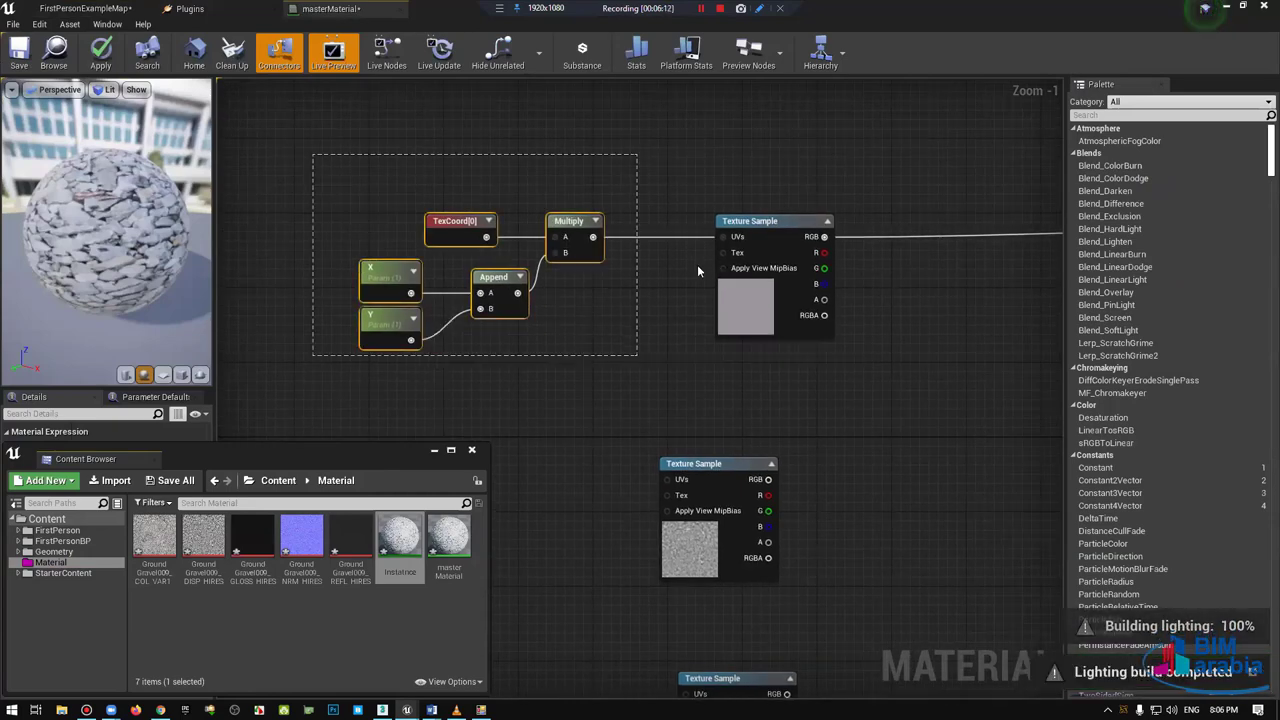
pyautogui.click(85, 8)
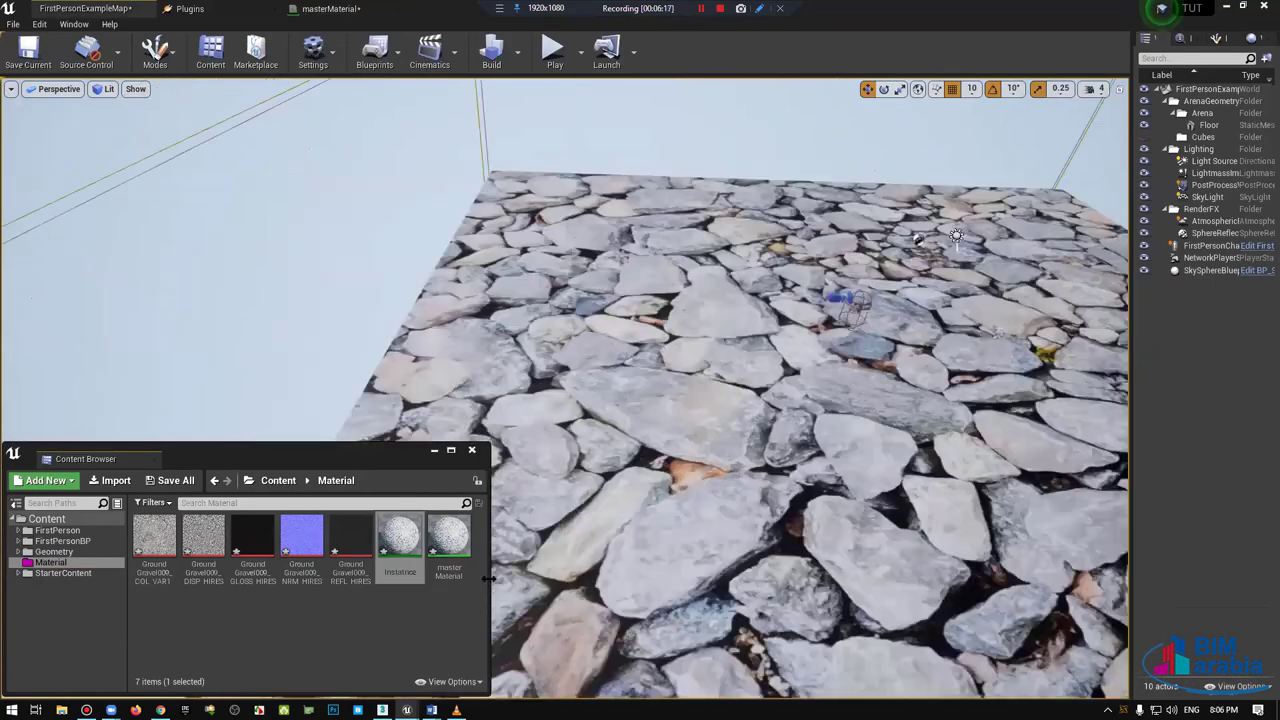
# Step: Open the gravel Instance material's settings while viewing the stone floor
pyautogui.moveTo(673, 241); pyautogui.dragTo(673, 241, button='right')
pyautogui.moveTo(397, 538); pyautogui.dragTo(595, 480)
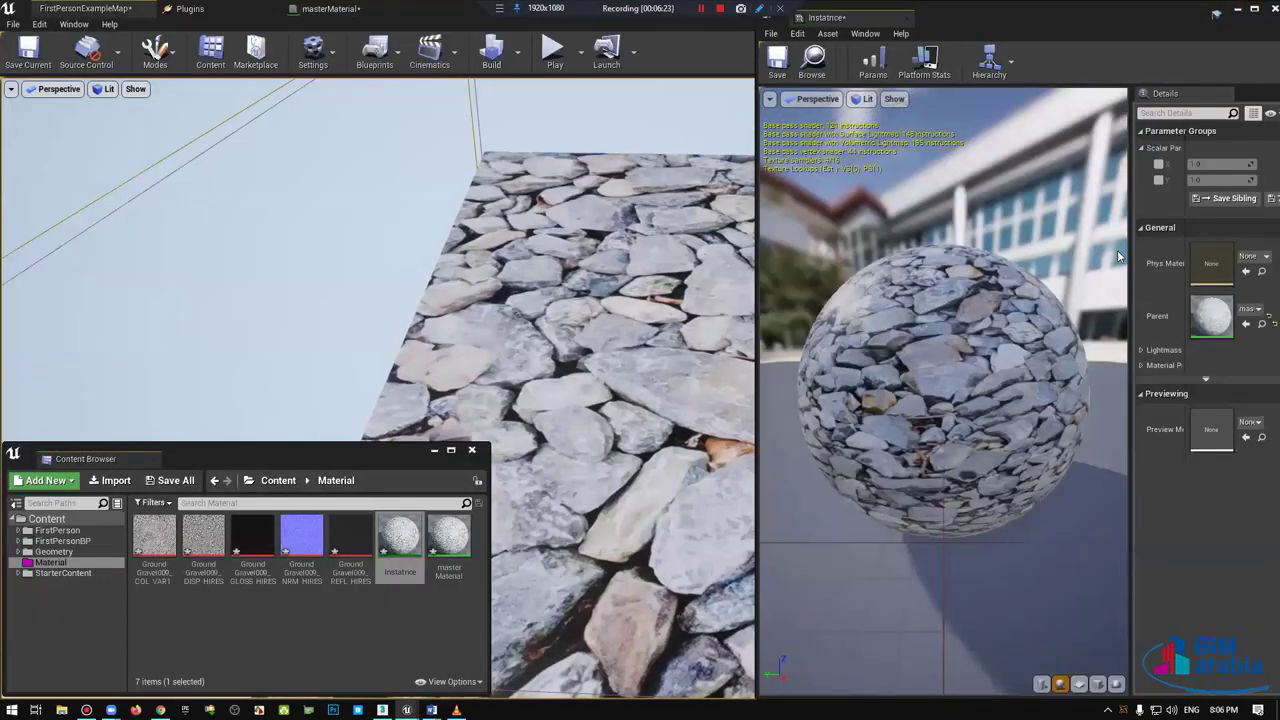
pyautogui.moveTo(400, 300); pyautogui.dragTo(400, 420)
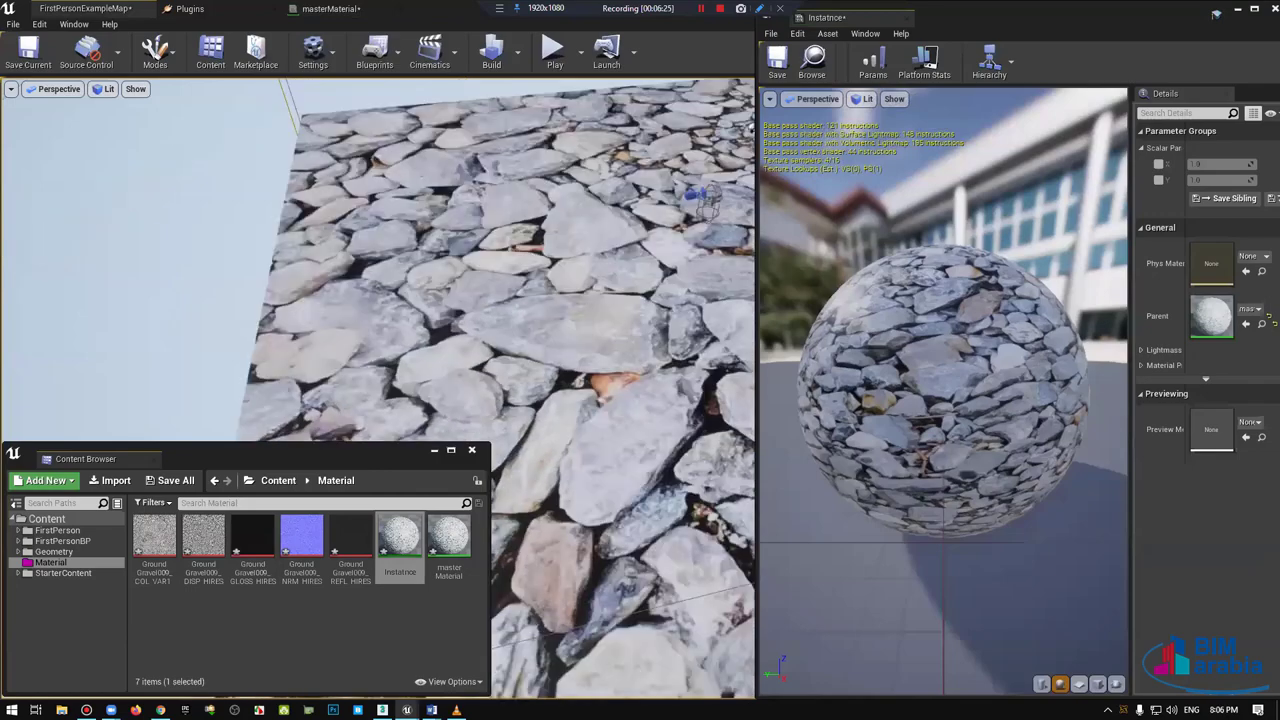
# Step: Enable X and Y tiling overrides, raise X to test, then reset to 1.0 and disable both
pyautogui.click(1159, 164)
pyautogui.click(1159, 180)
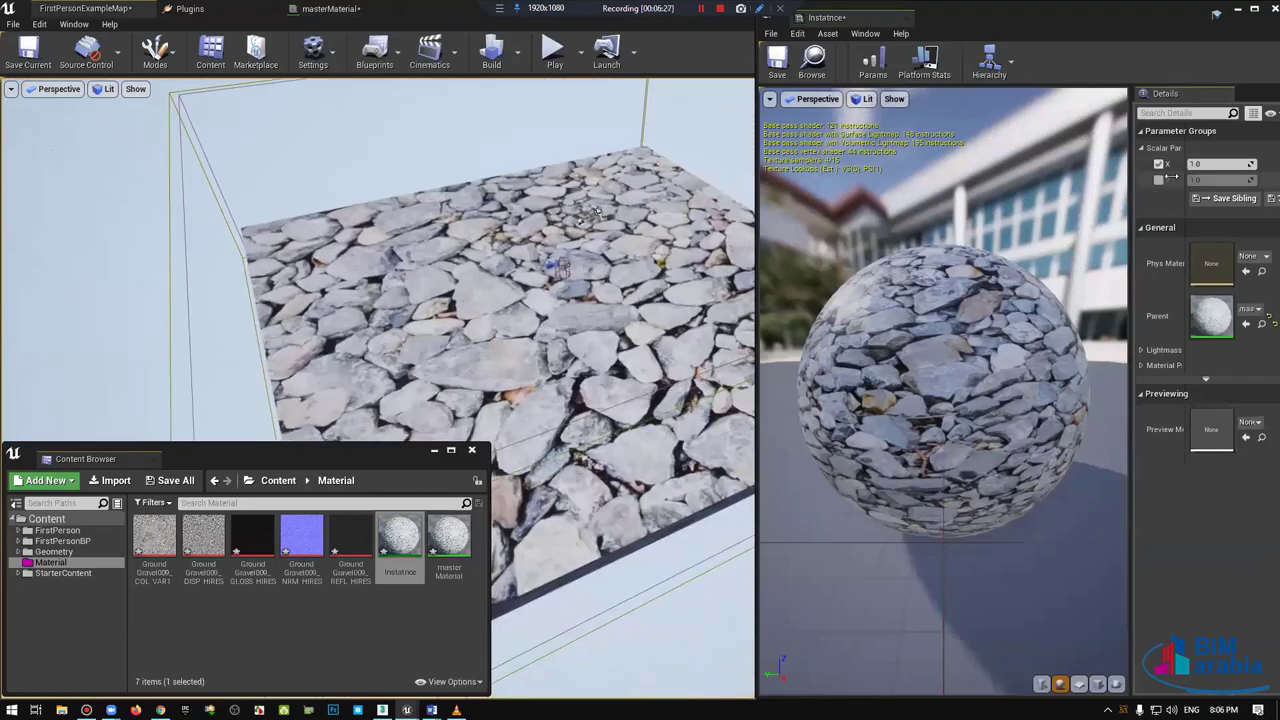
pyautogui.moveTo(1220, 164)
pyautogui.mouseDown()
pyautogui.moveTo(1250, 164)
pyautogui.moveTo(1200, 164)
pyautogui.moveTo(1235, 180)
pyautogui.moveTo(1200, 180)
pyautogui.mouseUp()
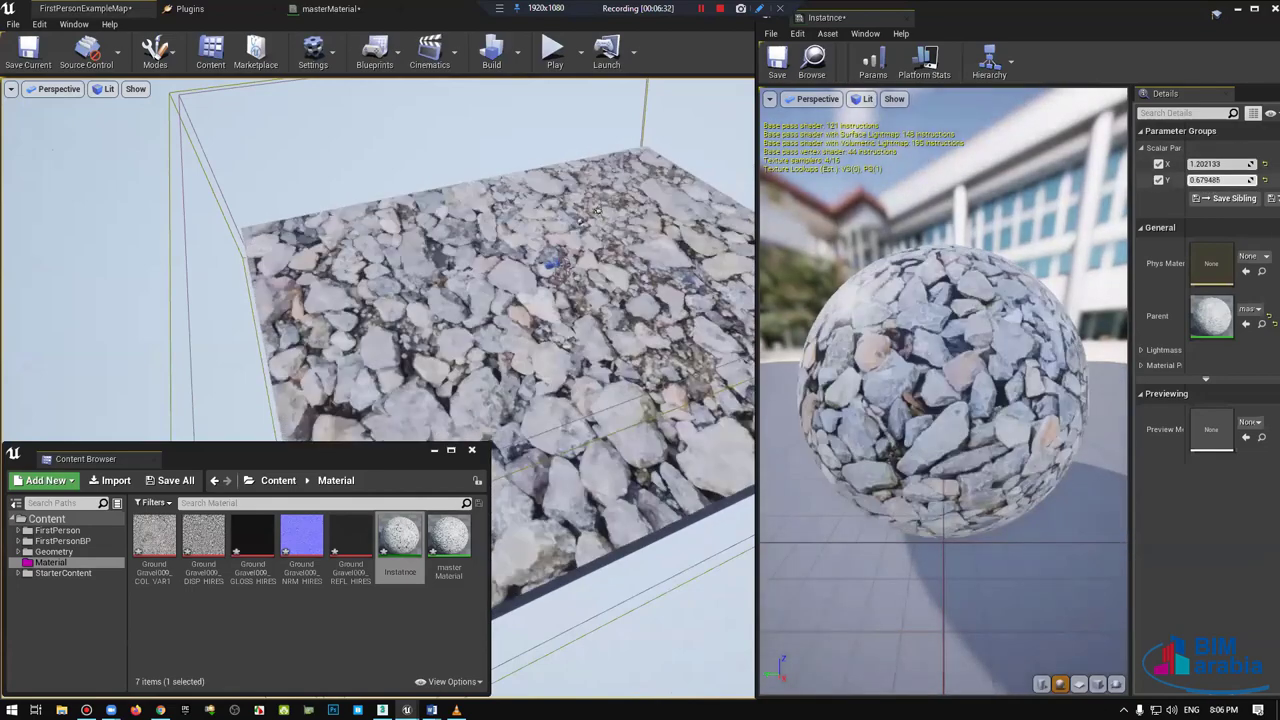
pyautogui.click(1263, 165)
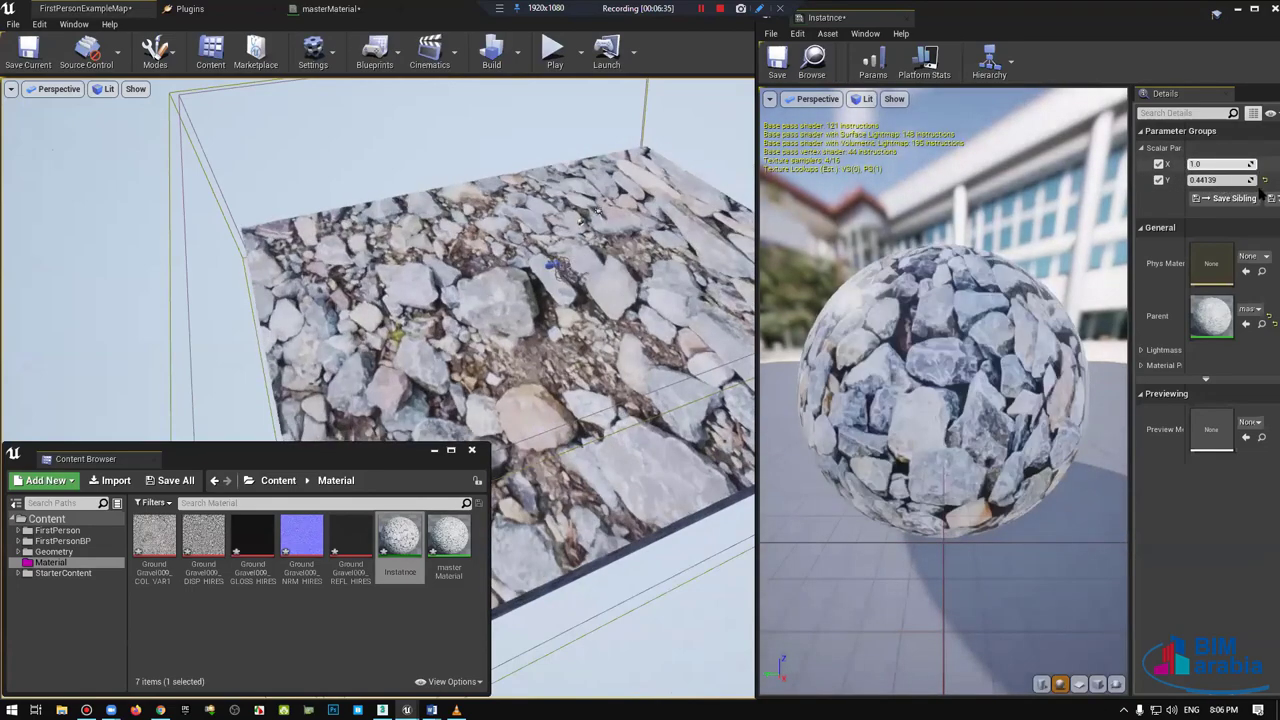
pyautogui.click(1158, 164)
pyautogui.click(1158, 180)
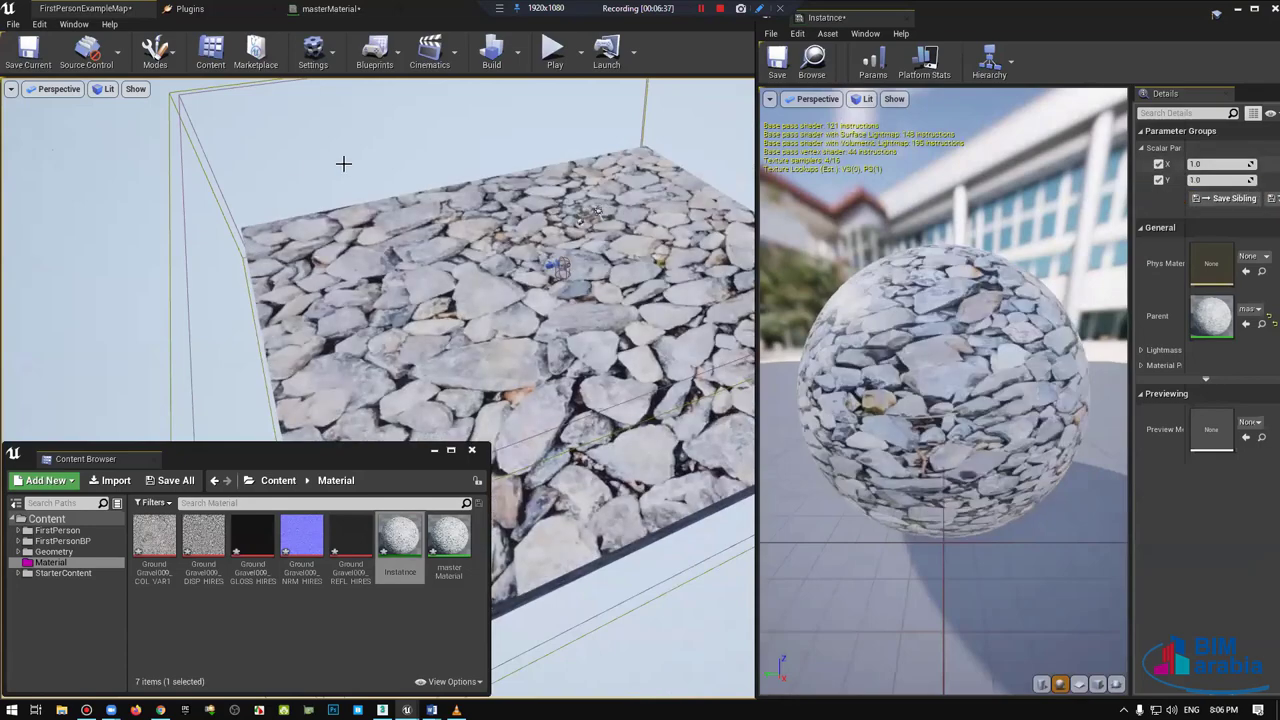
pyautogui.click(757, 25)
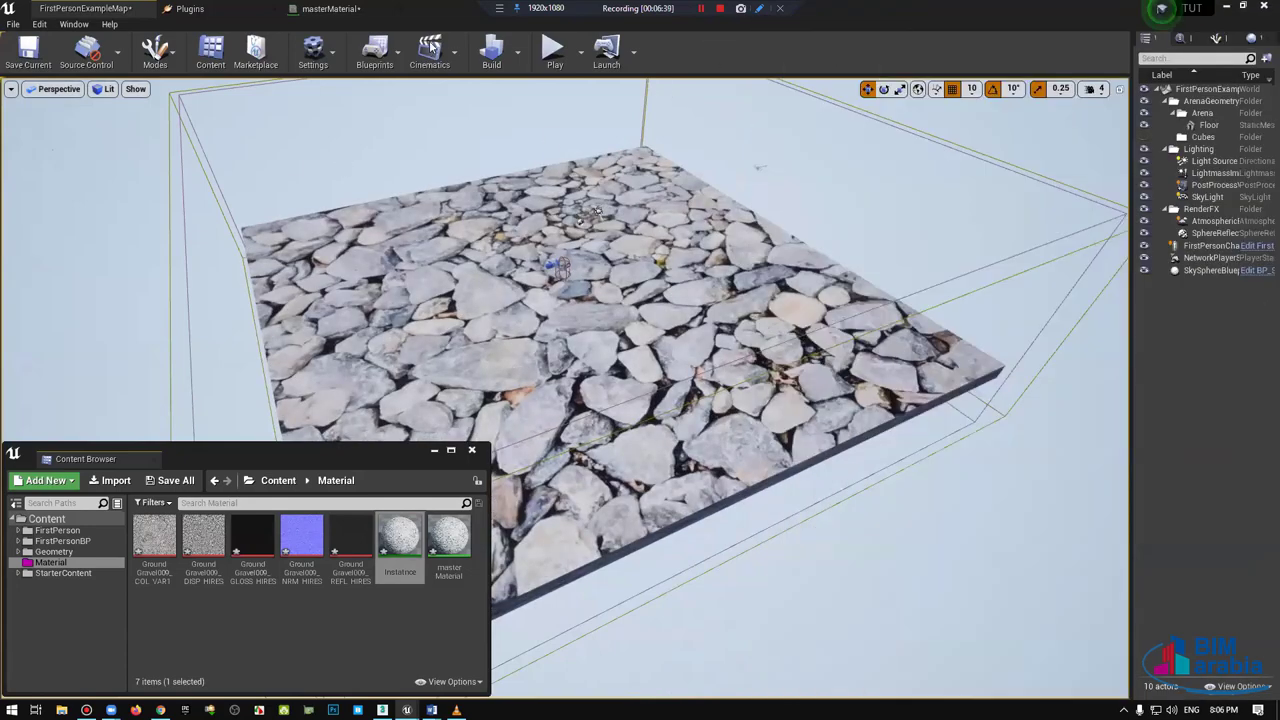
# Step: Put the X and Y tiling parameters in the UV group
pyautogui.click(340, 8)
pyautogui.moveTo(517, 222); pyautogui.dragTo(641, 228, button='right')
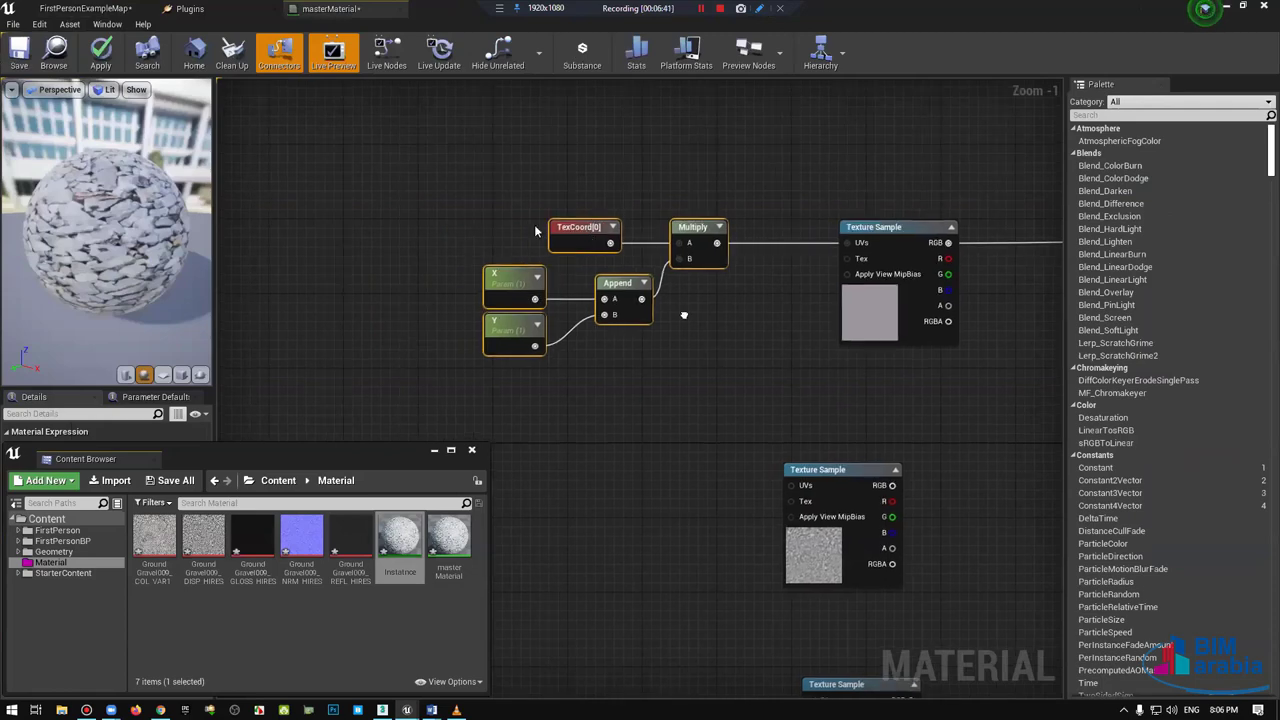
pyautogui.click(473, 231)
pyautogui.moveTo(473, 231); pyautogui.dragTo(533, 200, button='right')
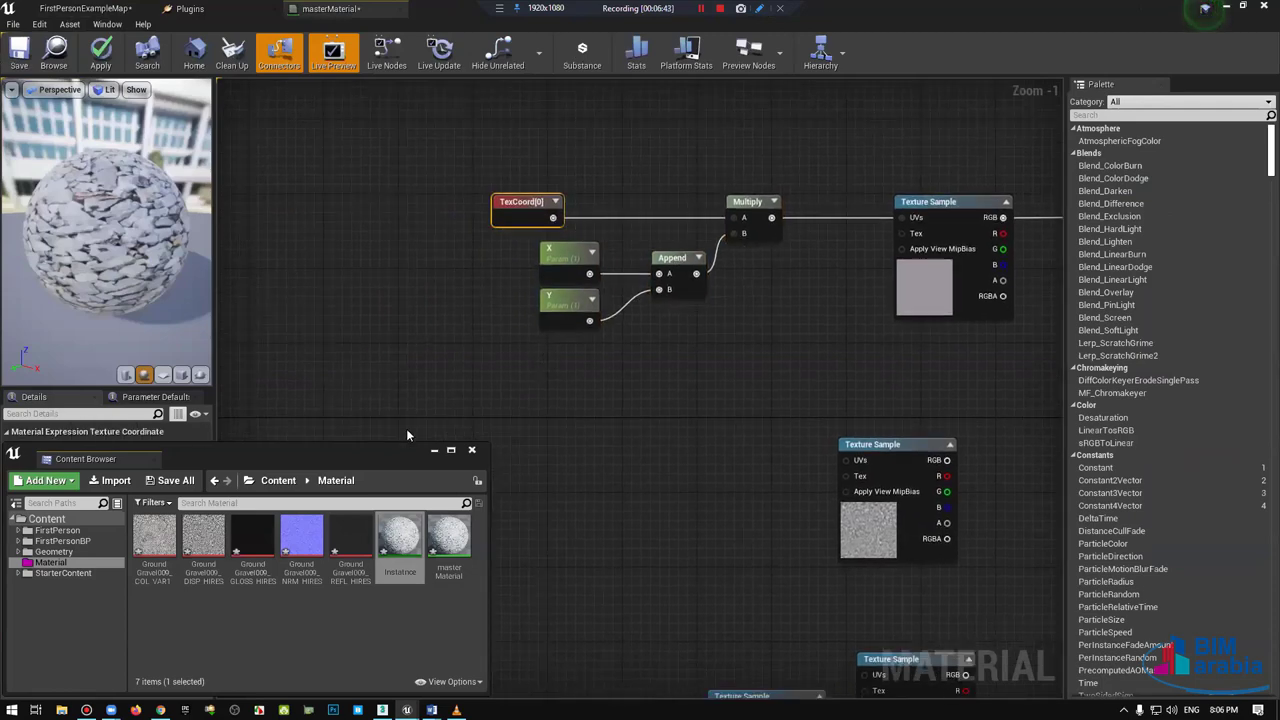
pyautogui.moveTo(406, 428); pyautogui.dragTo(575, 245)
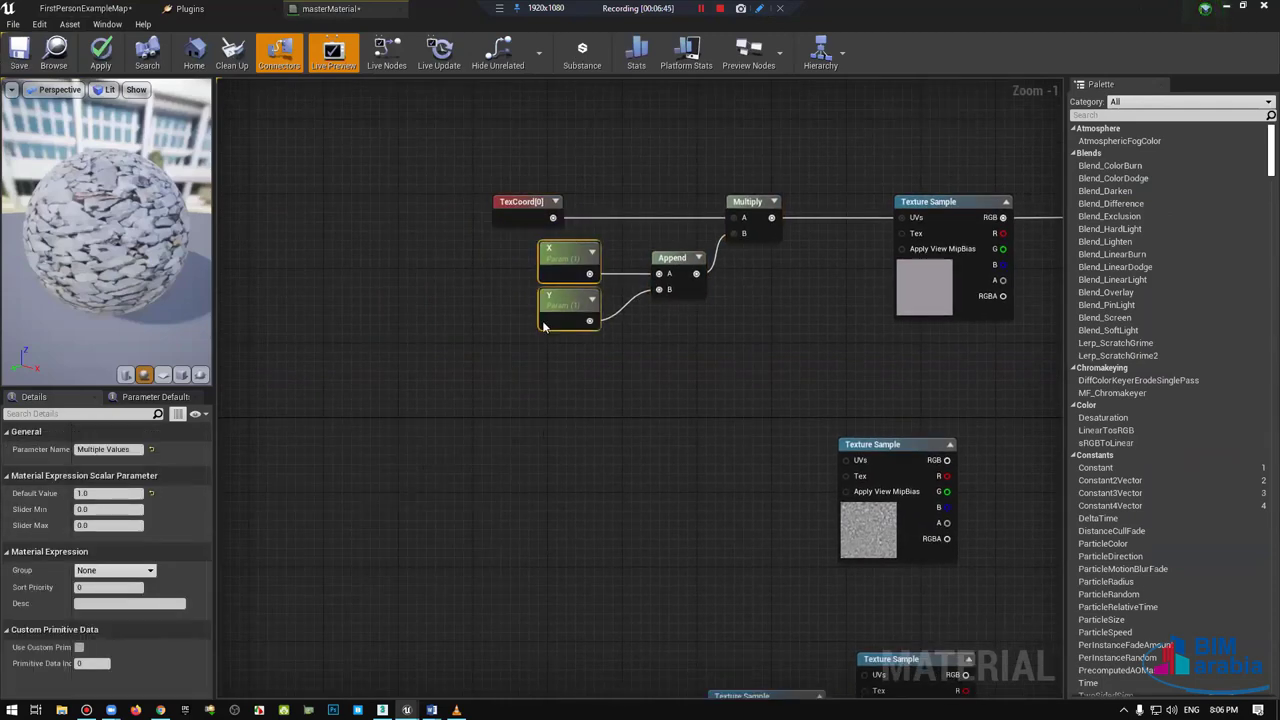
pyautogui.click(100, 570)
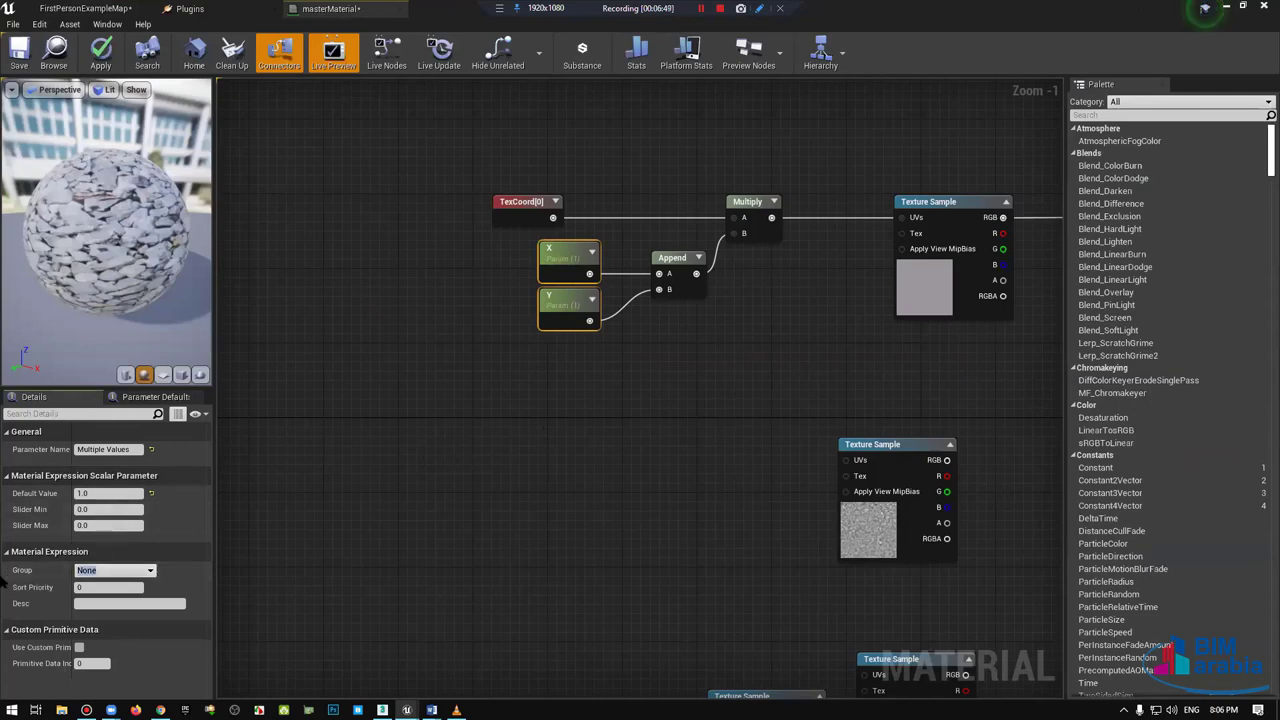
pyautogui.write('UV')
pyautogui.press('Return')
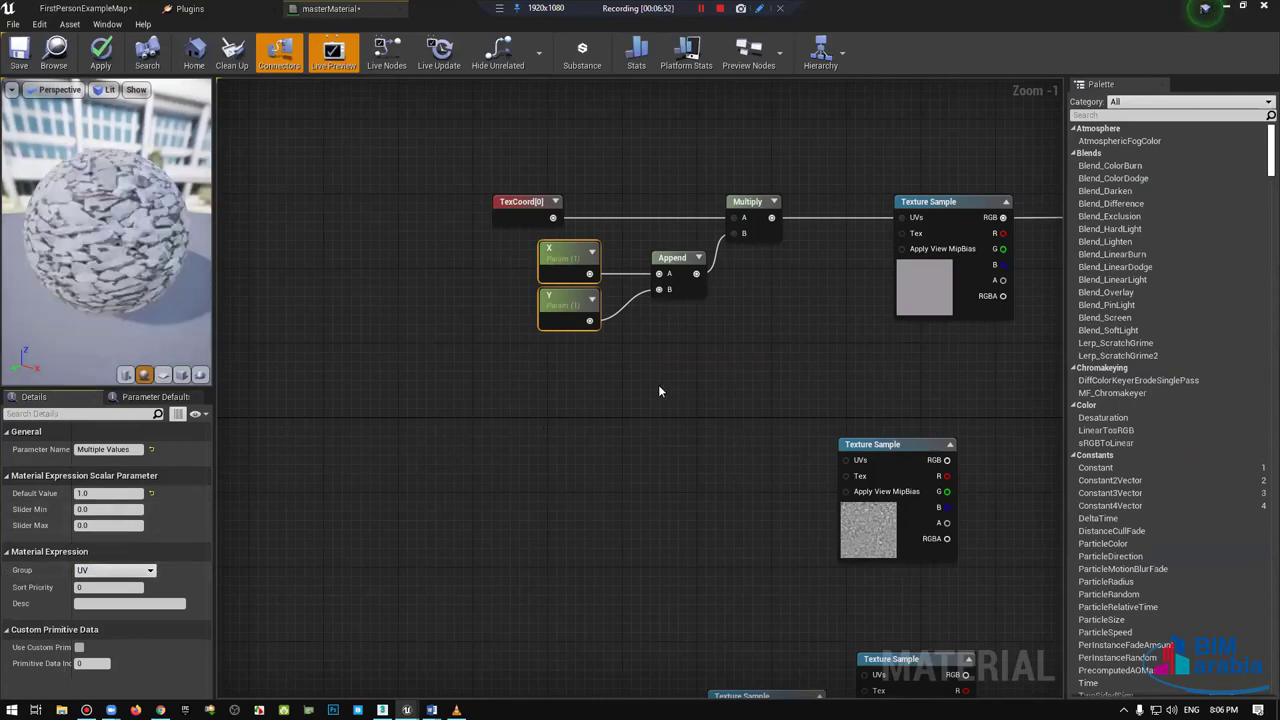
# Step: Frame the tiling nodes in a TilingScale comment and move TexCoord[0] and Texture Sample aside
pyautogui.moveTo(659, 385)
pyautogui.mouseDown(button='right')
pyautogui.moveTo(697, 409)
pyautogui.moveTo(661, 392)
pyautogui.mouseUp(button='right')
pyautogui.keyDown('shift'); pyautogui.moveTo(830, 245); pyautogui.dragTo(661, 392); pyautogui.keyUp('shift')
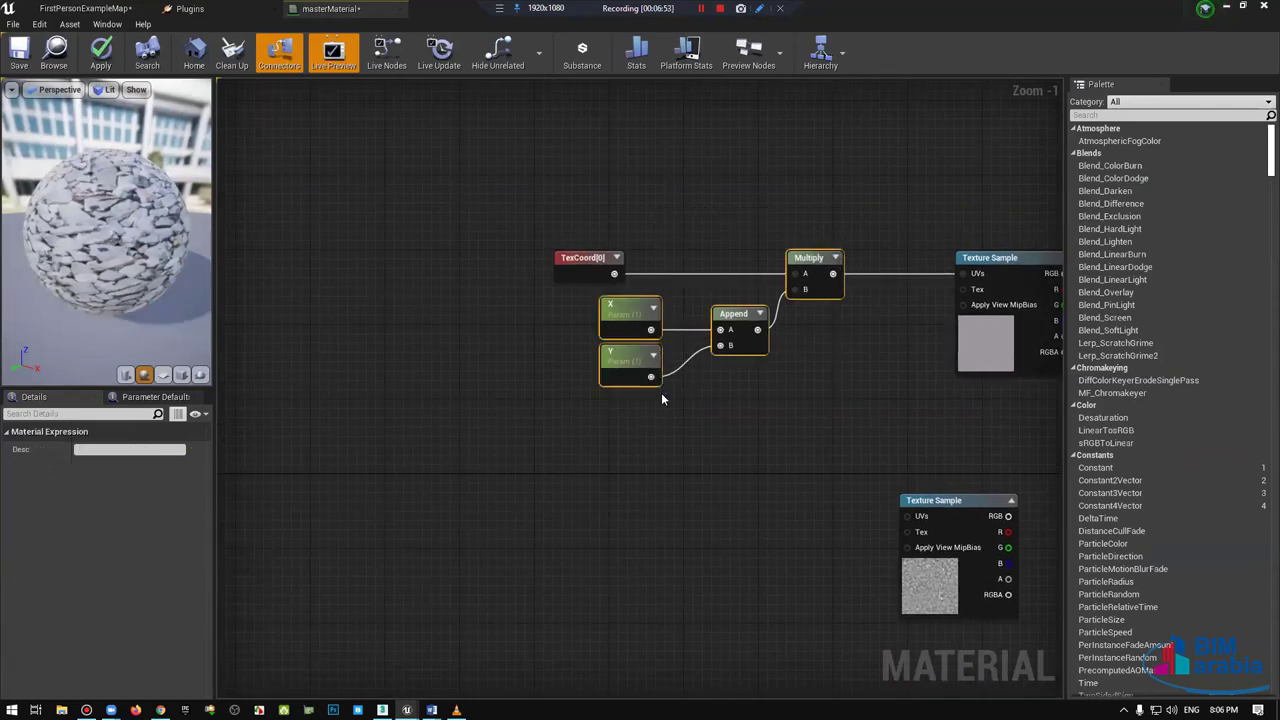
pyautogui.write('c')
pyautogui.write('Tiling')
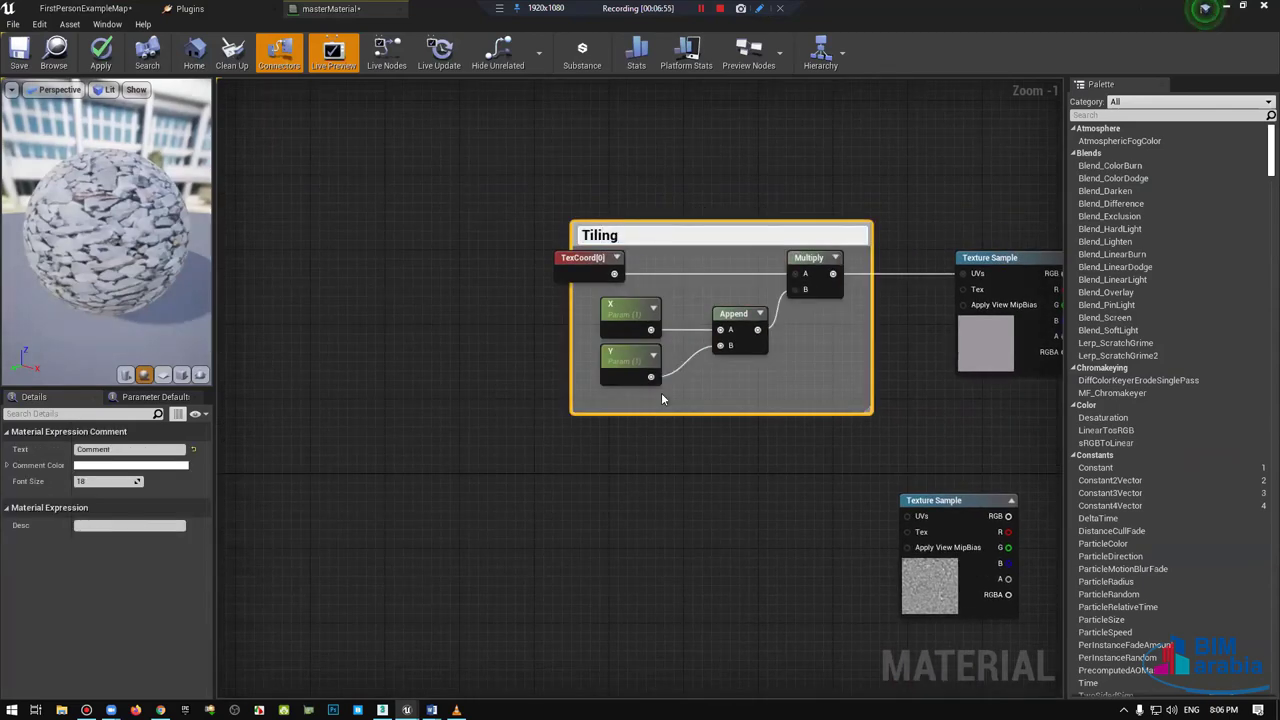
pyautogui.write('Scale')
pyautogui.press('Return')
pyautogui.click(489, 404)
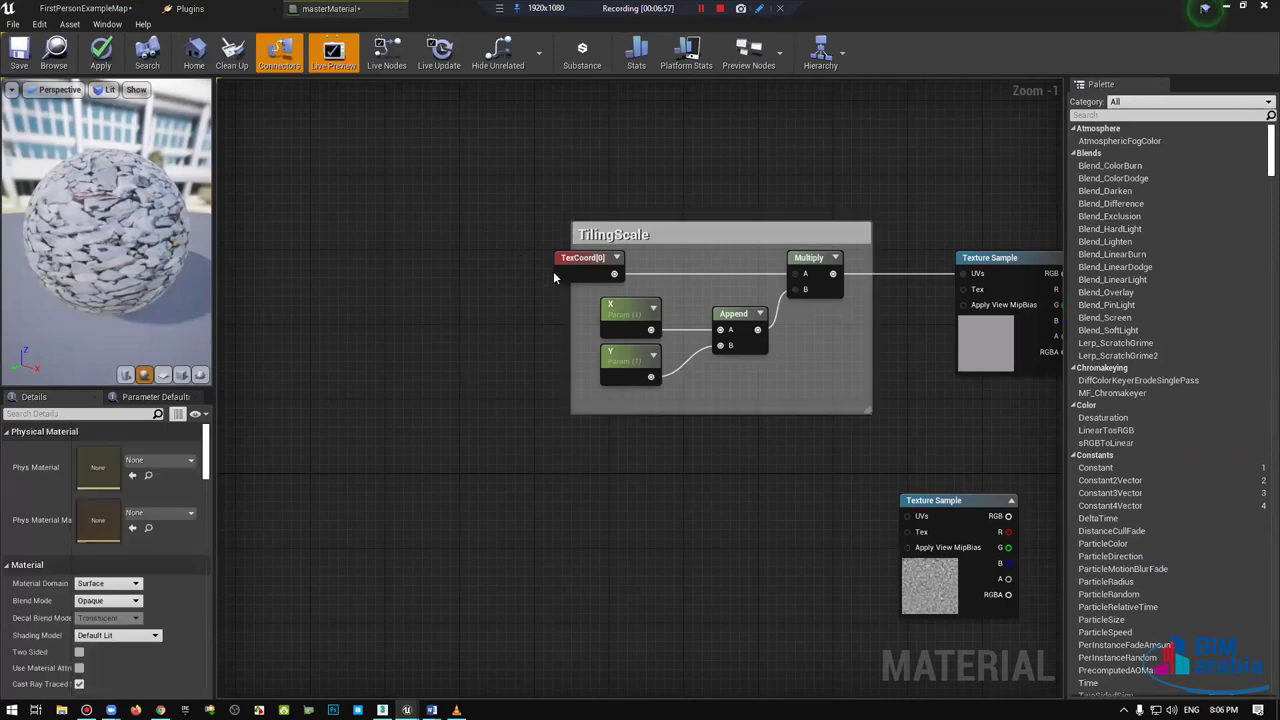
pyautogui.moveTo(558, 268); pyautogui.dragTo(490, 268)
pyautogui.moveTo(1013, 263); pyautogui.dragTo(705, 212, button='right')
pyautogui.moveTo(705, 212)
pyautogui.mouseDown()
pyautogui.moveTo(953, 209)
pyautogui.moveTo(980, 227)
pyautogui.mouseUp()
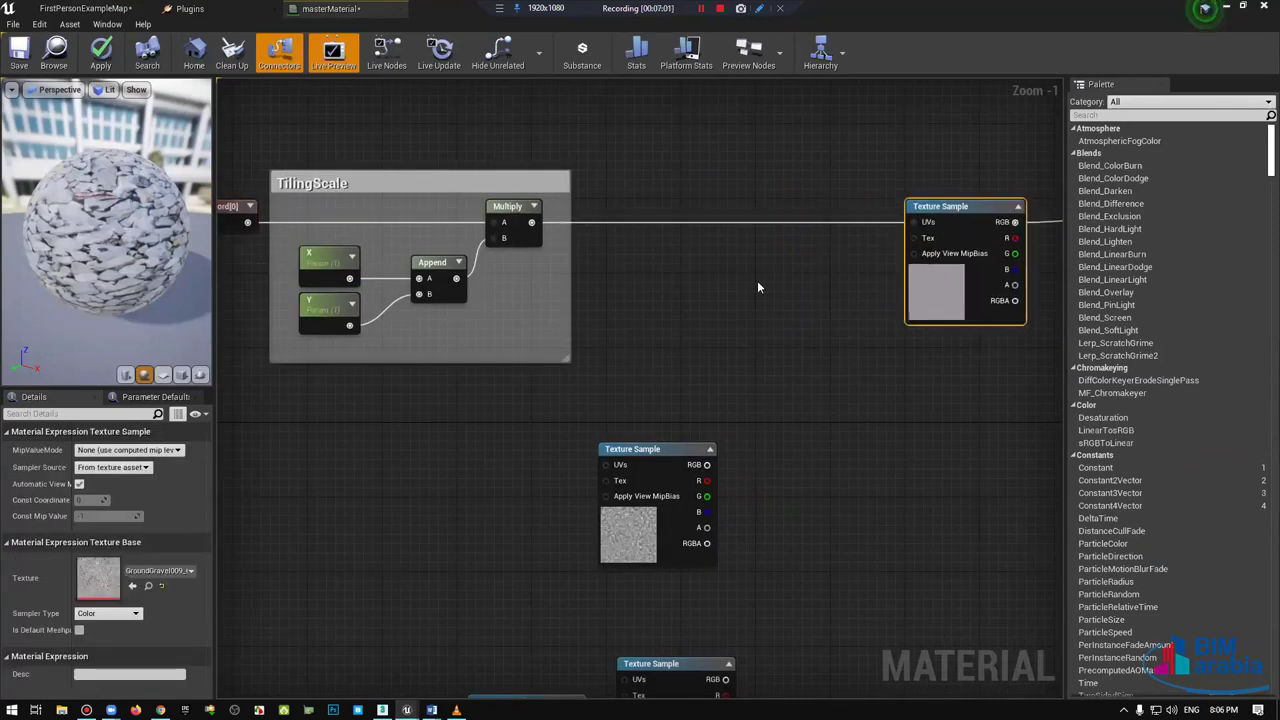
# Step: Insert an Add node between the Multiply output and the Texture Sample UVs
pyautogui.click(709, 292)
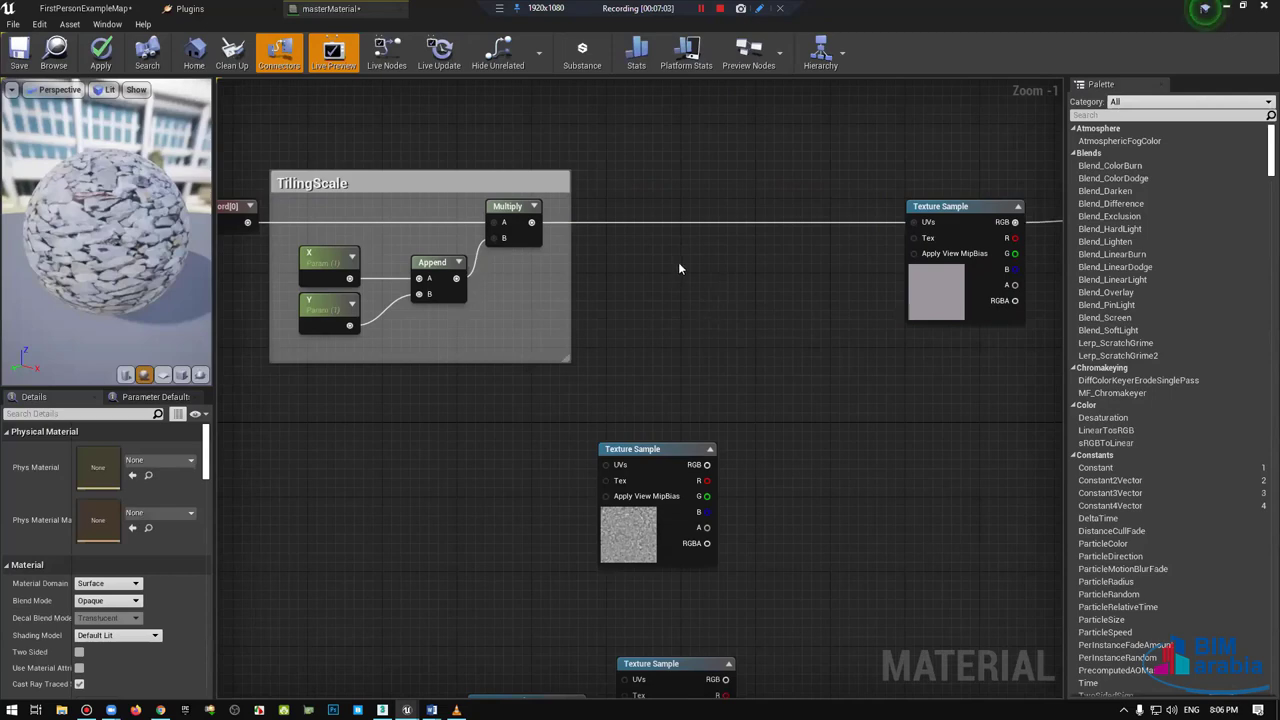
pyautogui.click(710, 262)
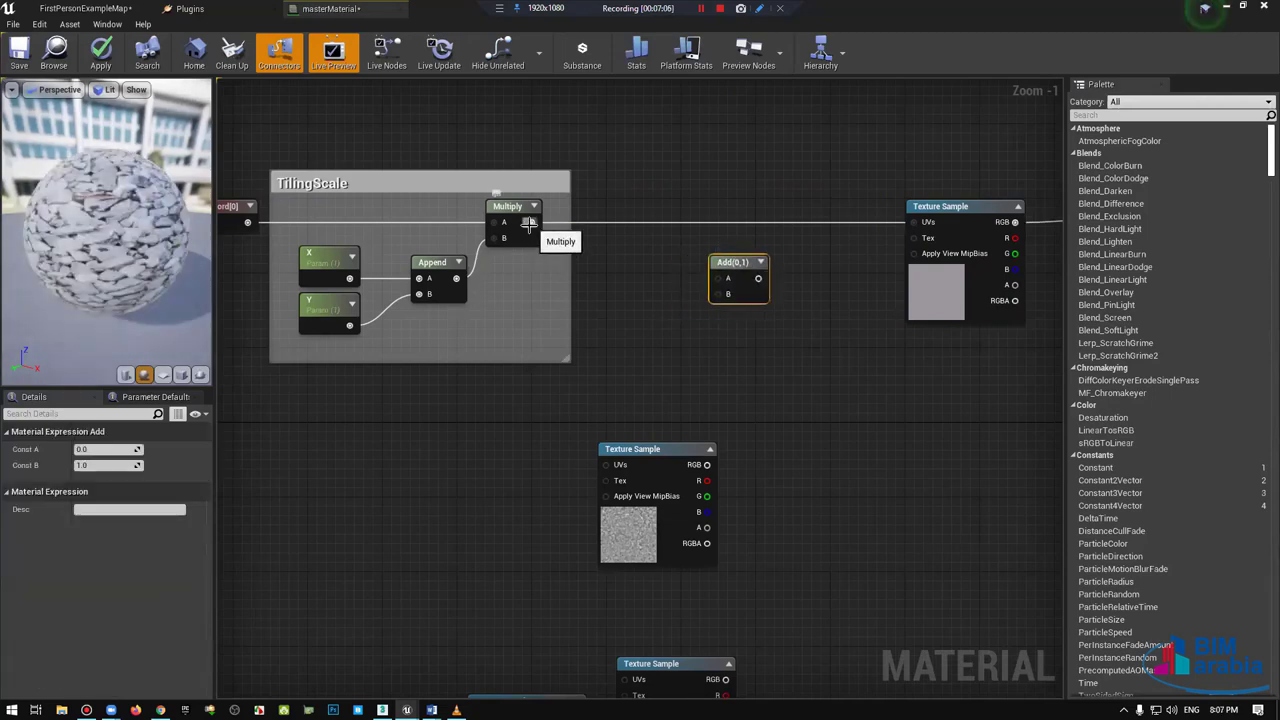
pyautogui.moveTo(732, 270); pyautogui.dragTo(723, 223)
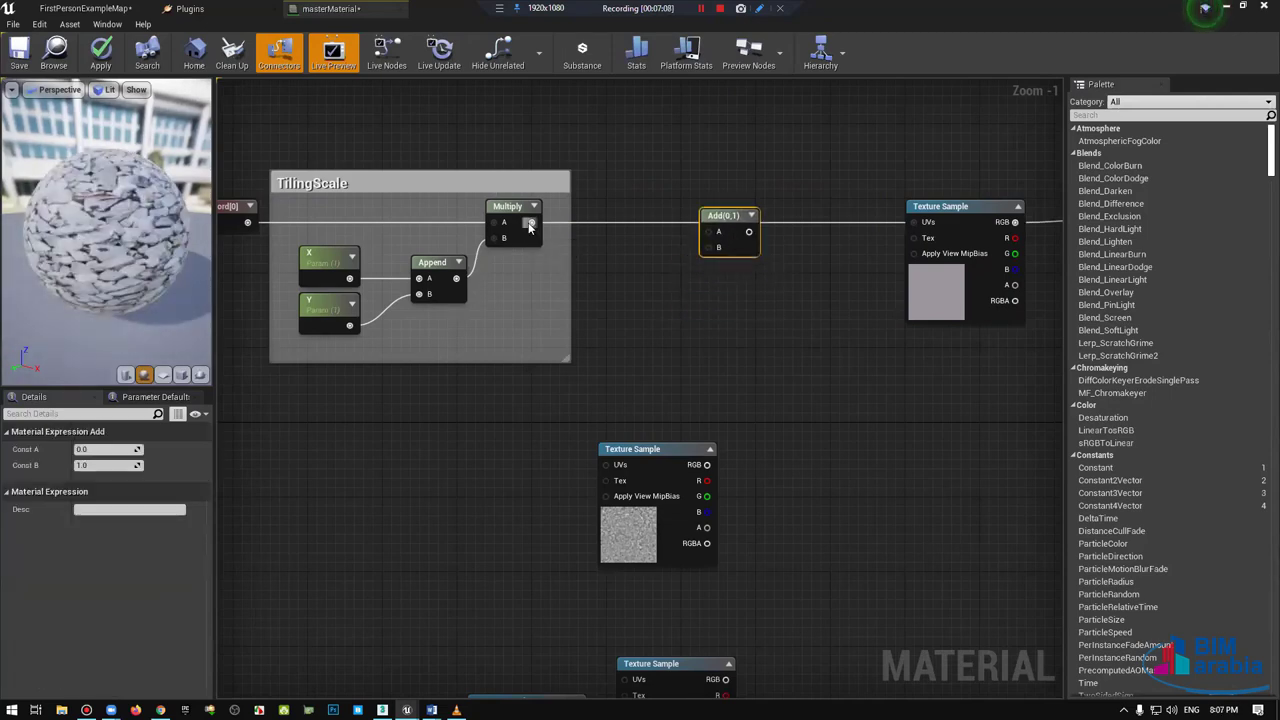
pyautogui.moveTo(530, 227); pyautogui.dragTo(928, 224)
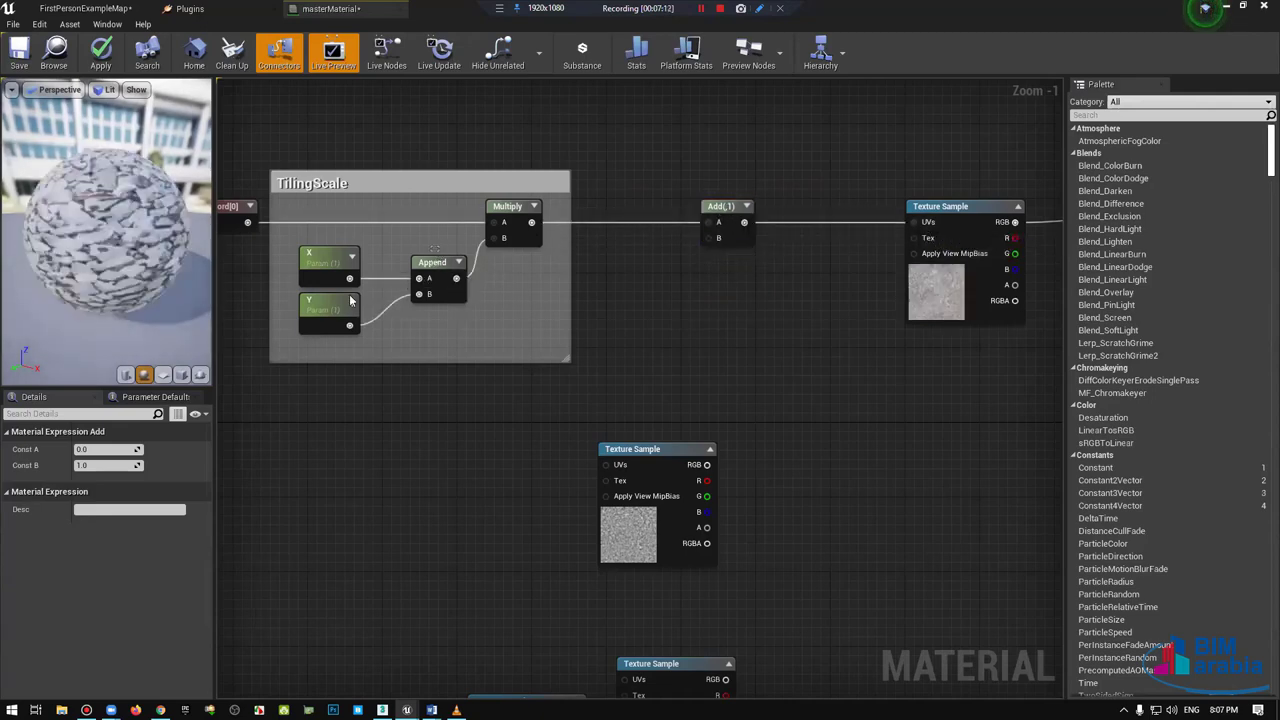
pyautogui.moveTo(475, 250); pyautogui.dragTo(320, 345)
# Step: Duplicate the X, Y and Append nodes and wire the new Append into Add's B input
pyautogui.hotkey('ctrl', 'c')
pyautogui.hotkey('ctrl', 'v')
pyautogui.moveTo(615, 280); pyautogui.dragTo(502, 312)
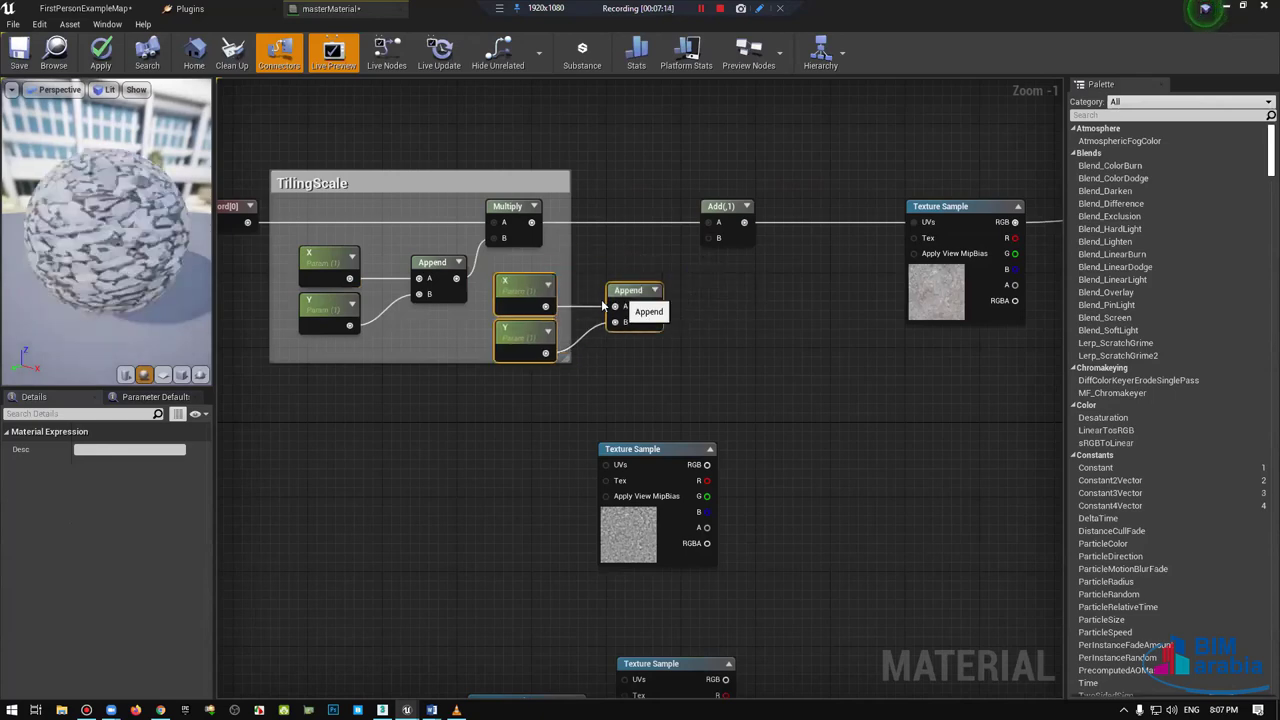
pyautogui.moveTo(712, 239); pyautogui.dragTo(622, 316)
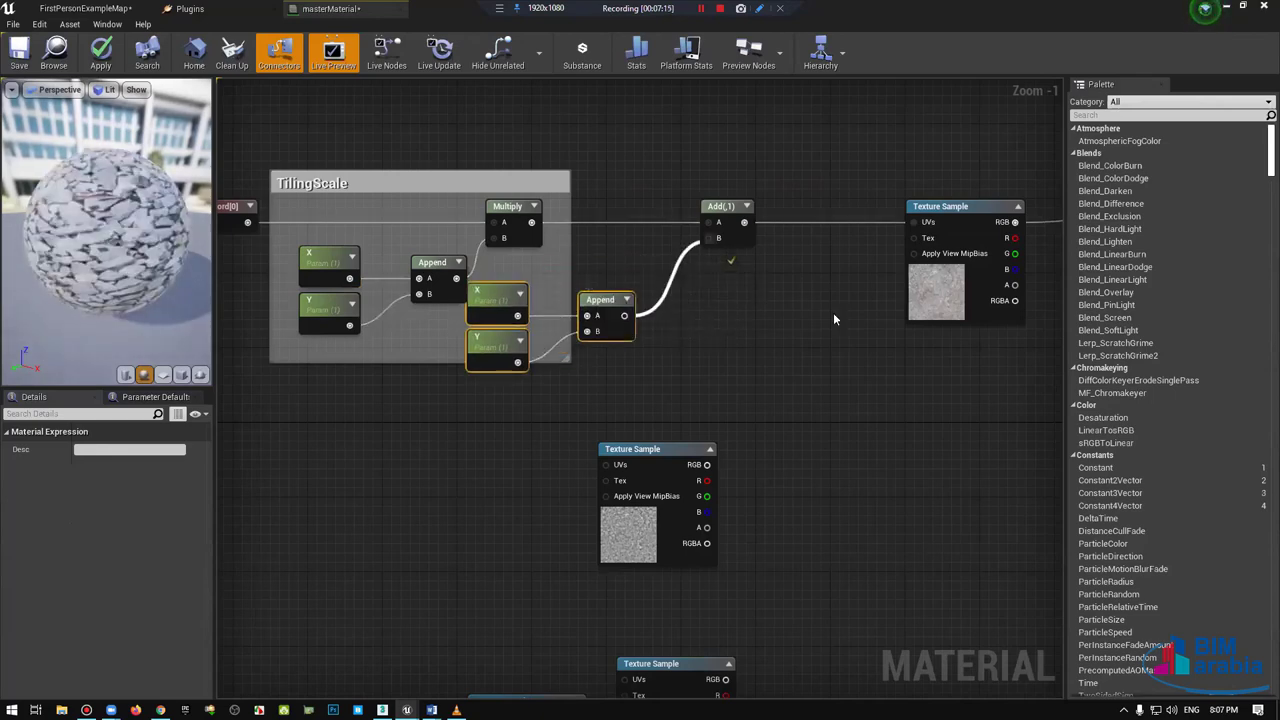
pyautogui.moveTo(717, 321); pyautogui.dragTo(813, 316, button='right')
pyautogui.moveTo(721, 294)
pyautogui.mouseDown()
pyautogui.moveTo(739, 357)
pyautogui.moveTo(643, 323)
pyautogui.mouseUp()
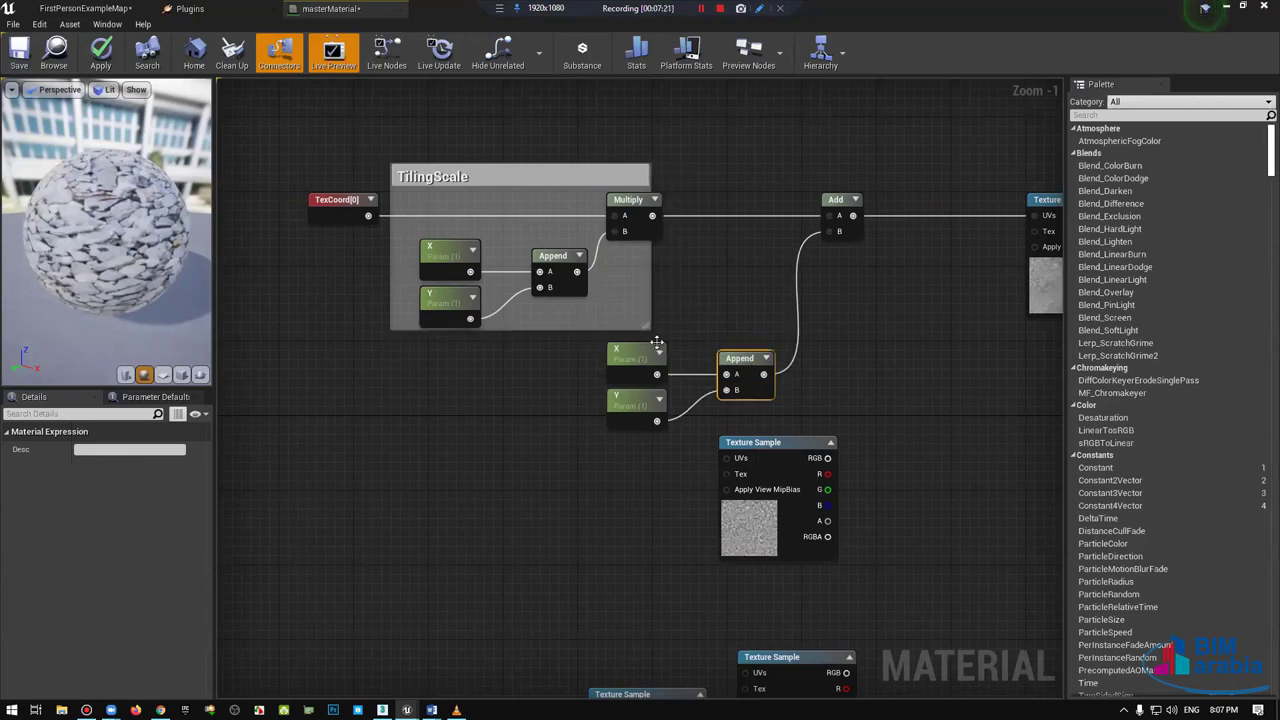
# Step: Rename the copied parameters XOff and YOff and save masterMaterial
pyautogui.click(645, 352)
pyautogui.write('XOff')
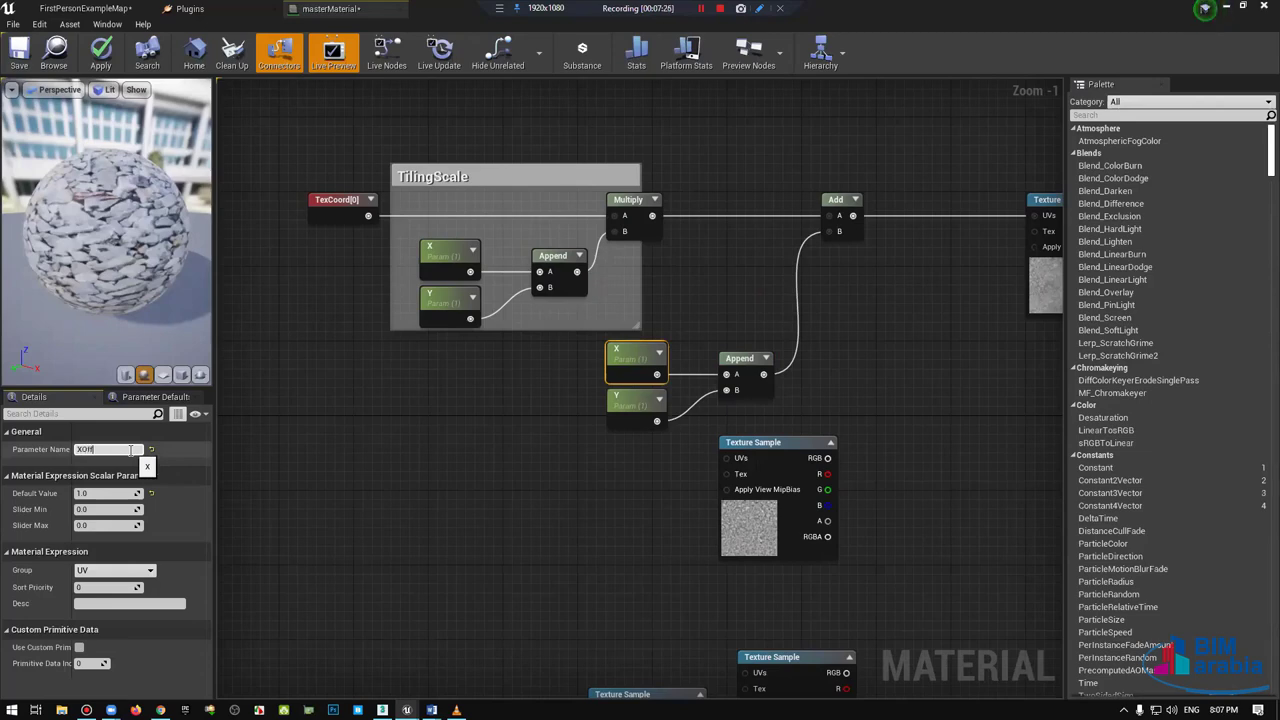
pyautogui.press('Return')
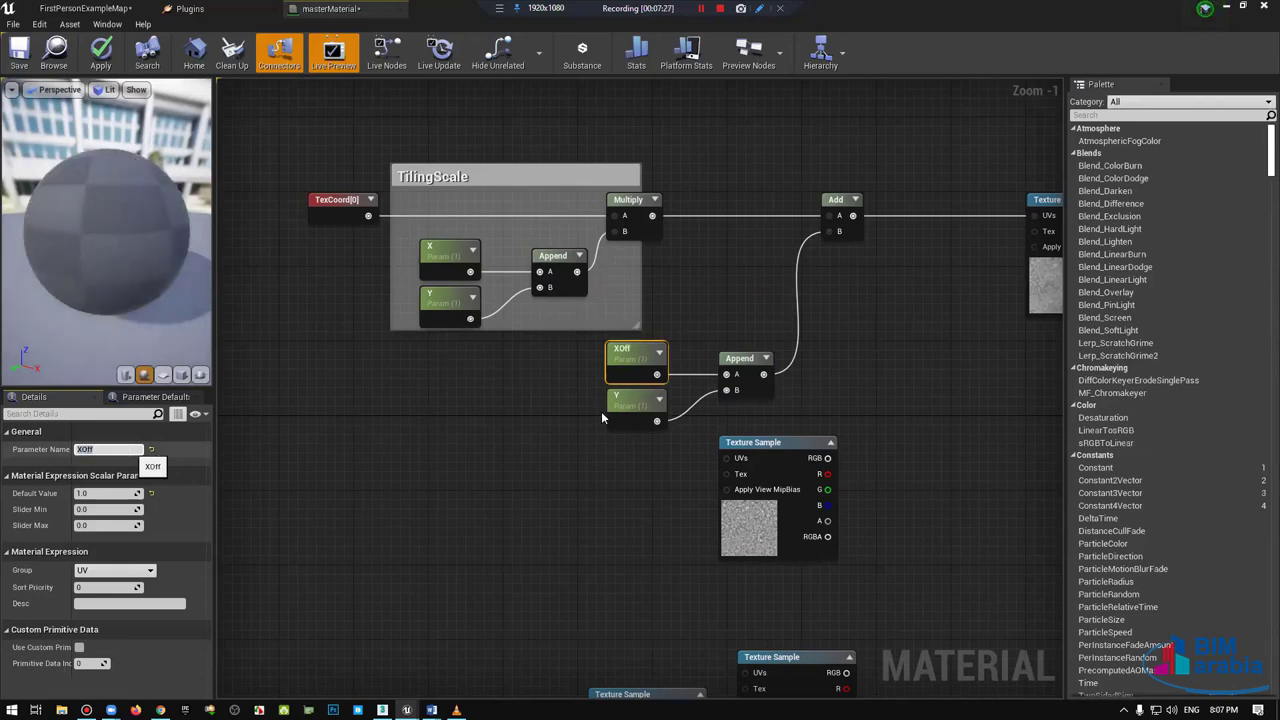
pyautogui.click(640, 415)
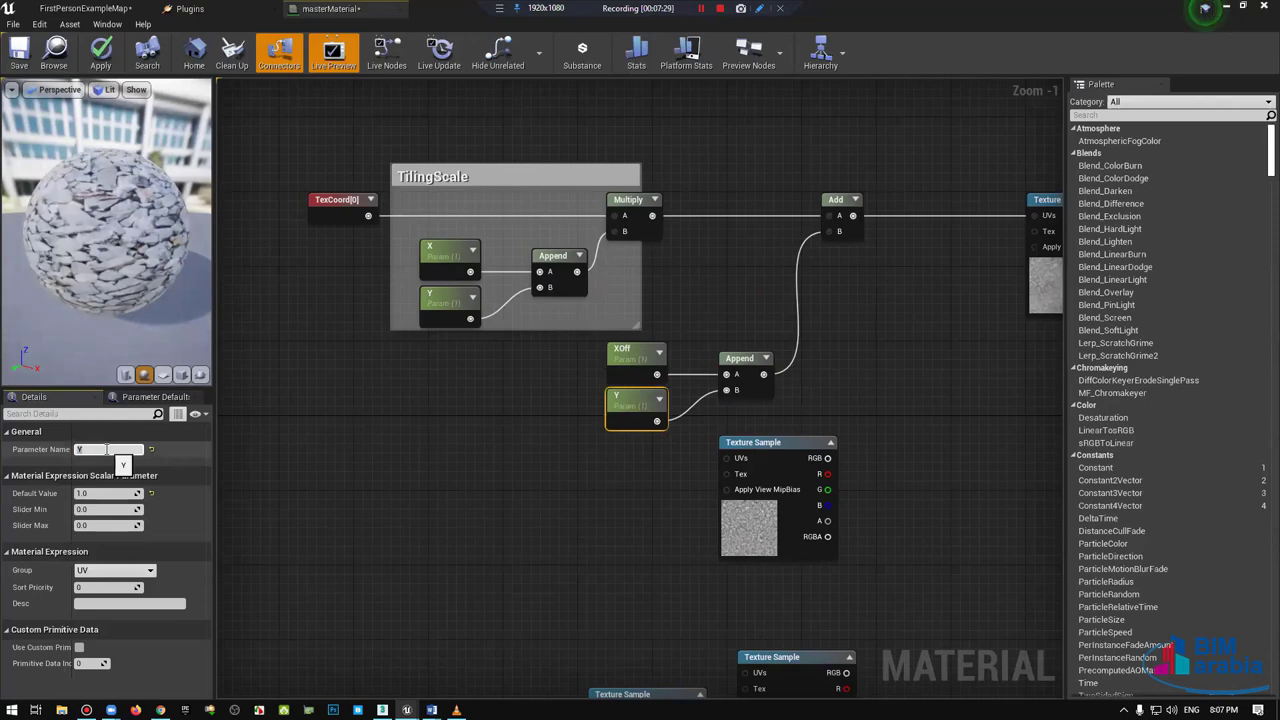
pyautogui.write('Off')
pyautogui.press('Return')
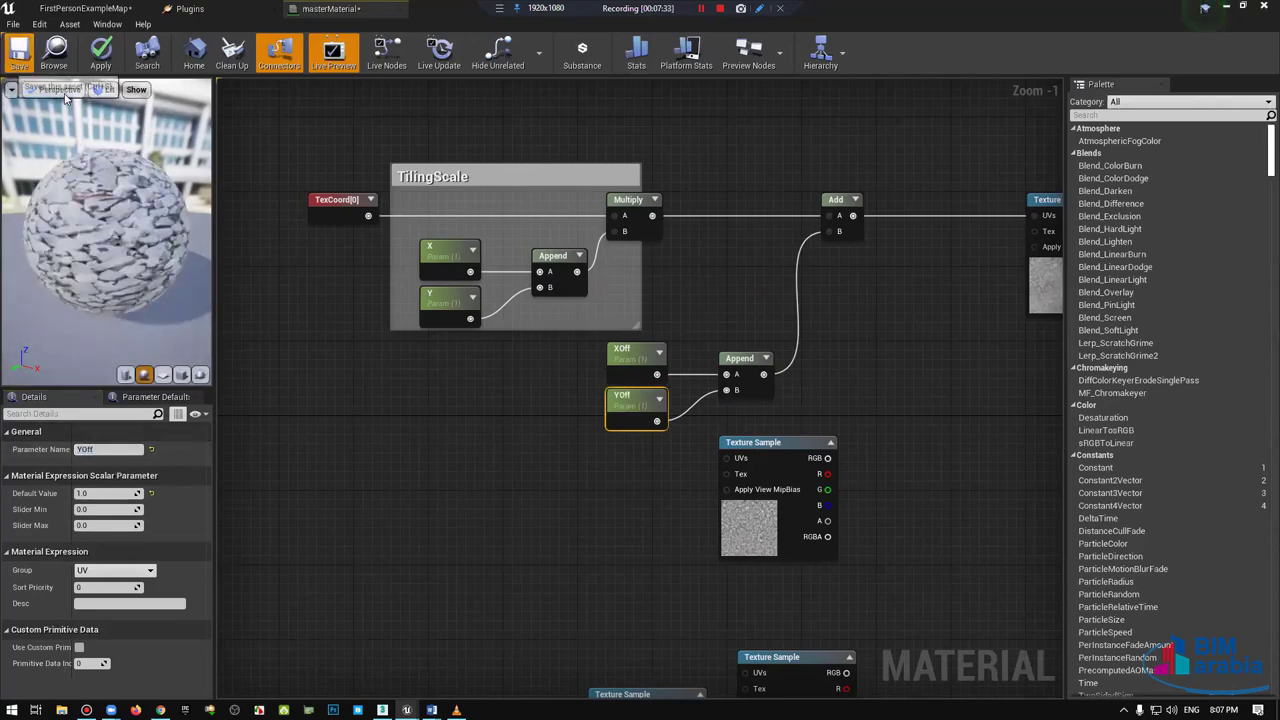
pyautogui.click(19, 50)
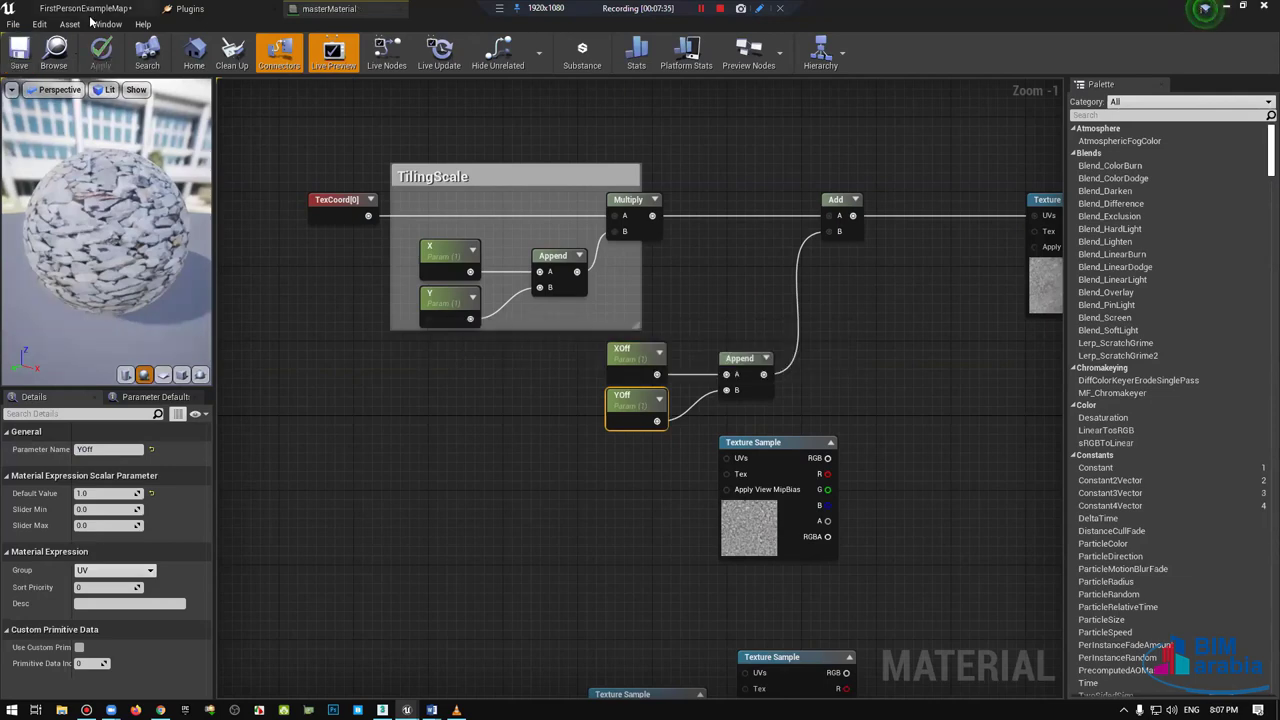
pyautogui.click(85, 8)
# Step: Open the Instance material editor and dock it beside the level view
pyautogui.click(211, 50)
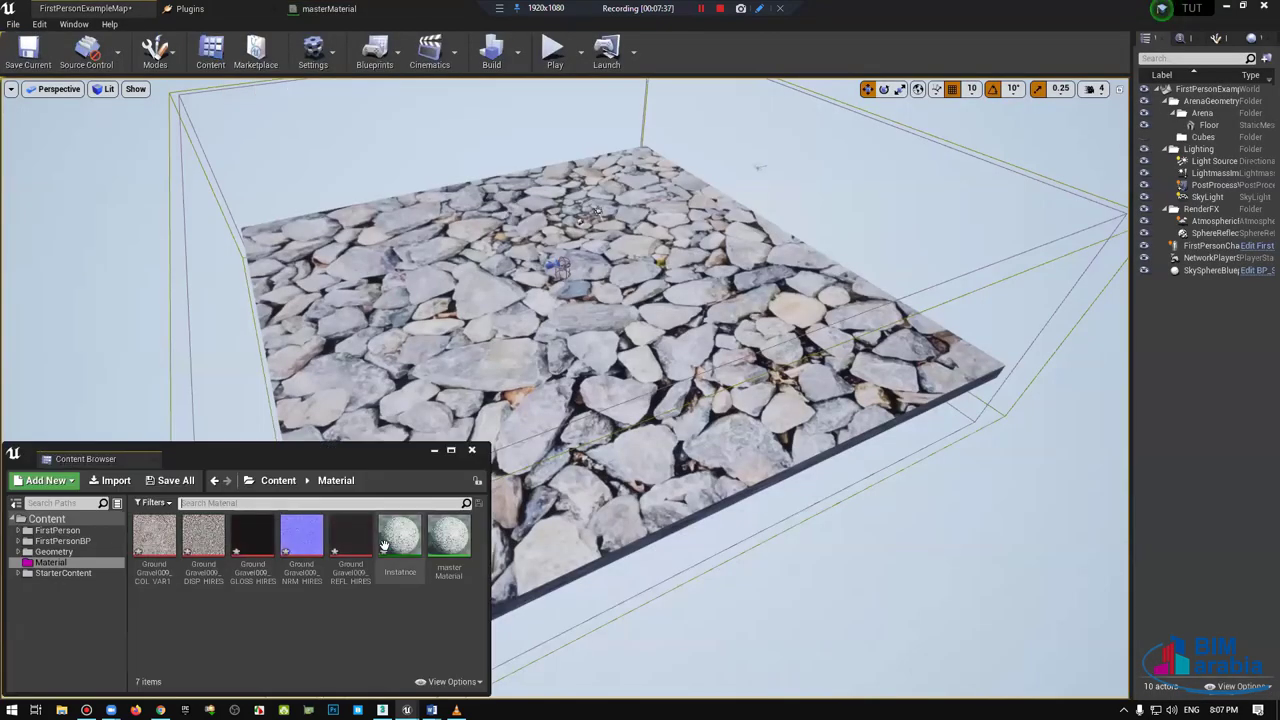
pyautogui.doubleClick(384, 546)
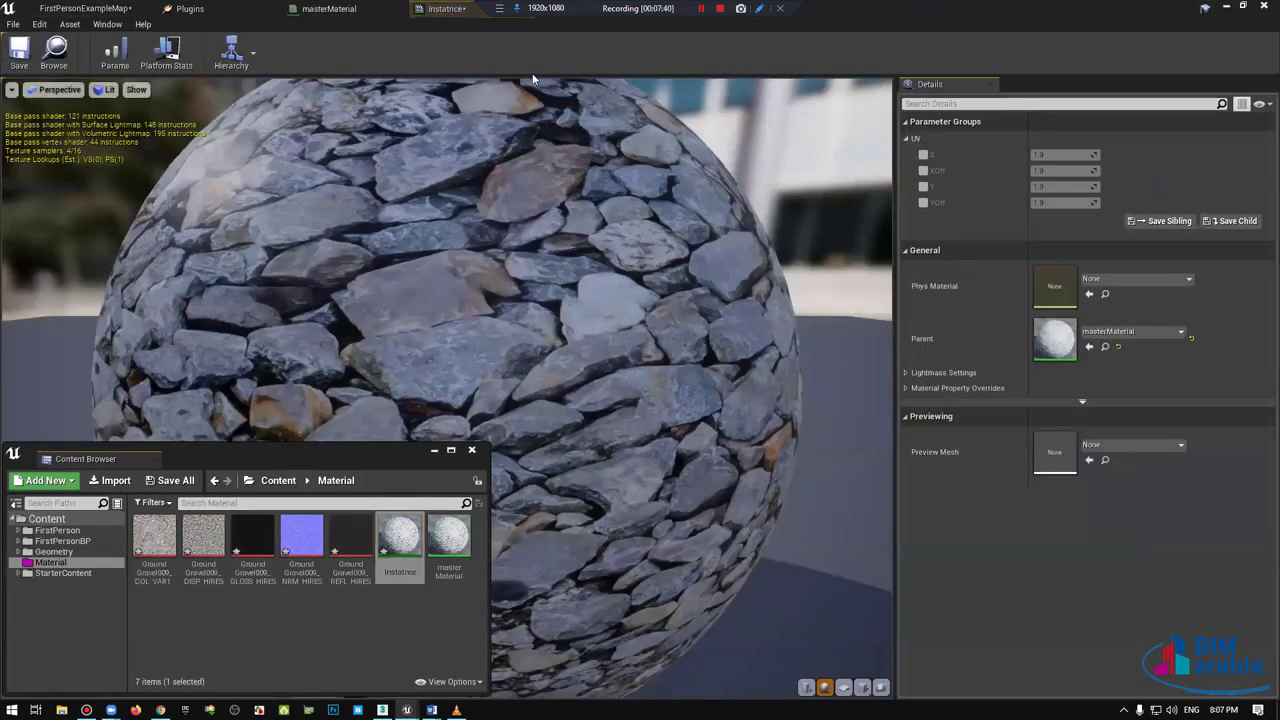
pyautogui.moveTo(447, 8); pyautogui.dragTo(900, 423)
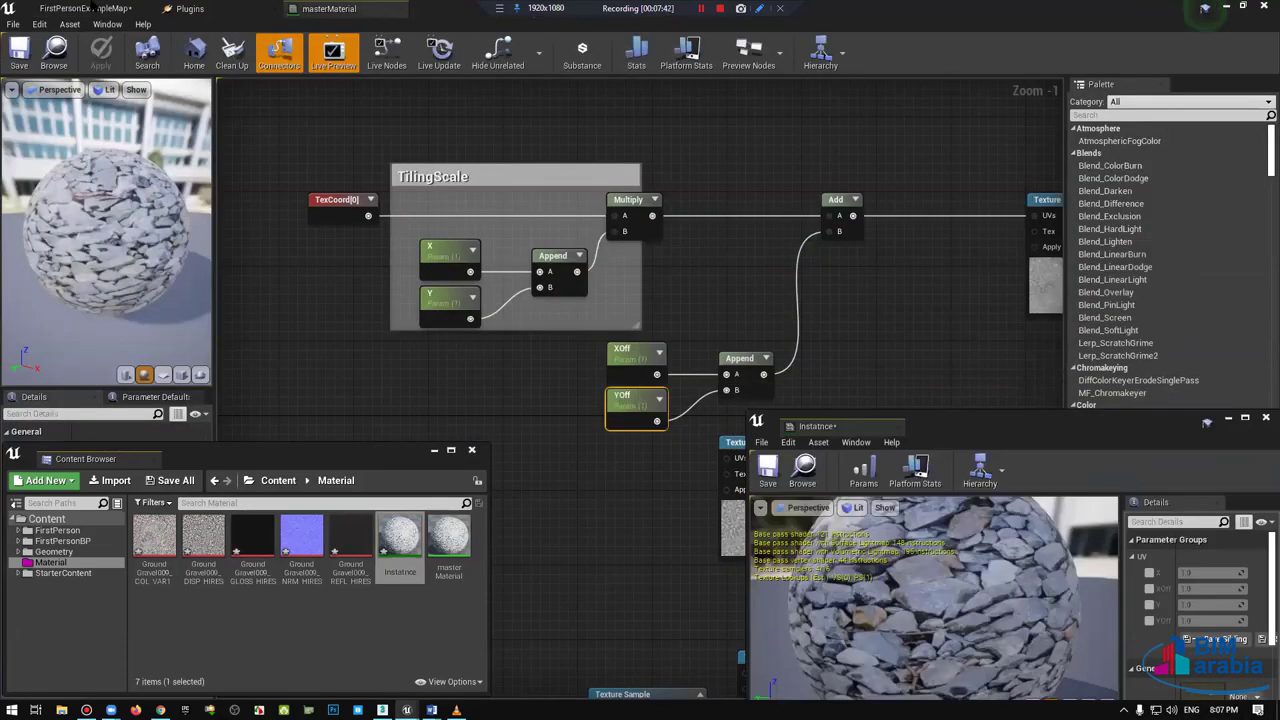
pyautogui.moveTo(1206, 422); pyautogui.dragTo(1279, 400)
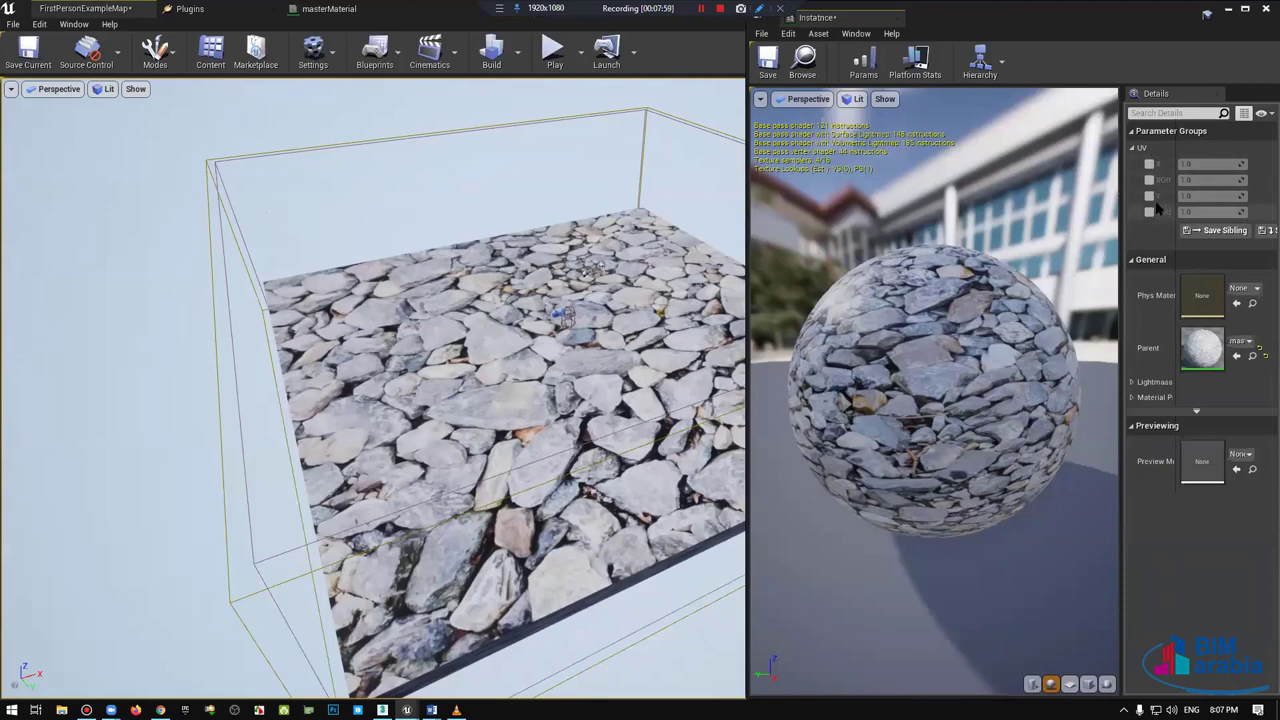
# Step: Test XOff and YOff offset overrides on the gravel, then reset and uncheck both
pyautogui.click(1149, 180)
pyautogui.moveTo(1203, 180)
pyautogui.mouseDown()
pyautogui.moveTo(1235, 180)
pyautogui.moveTo(1210, 180)
pyautogui.moveTo(1225, 212)
pyautogui.moveTo(1258, 220)
pyautogui.mouseUp()
pyautogui.click(1149, 212)
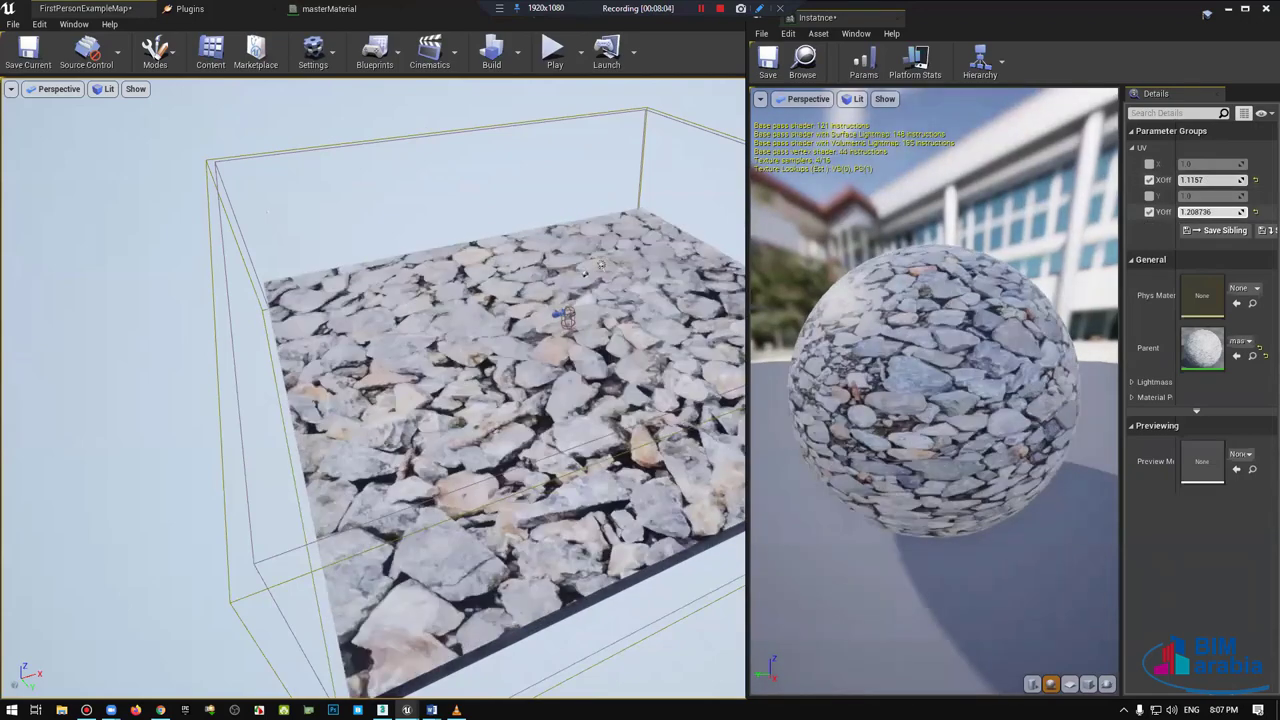
pyautogui.click(1256, 212)
pyautogui.click(1255, 180)
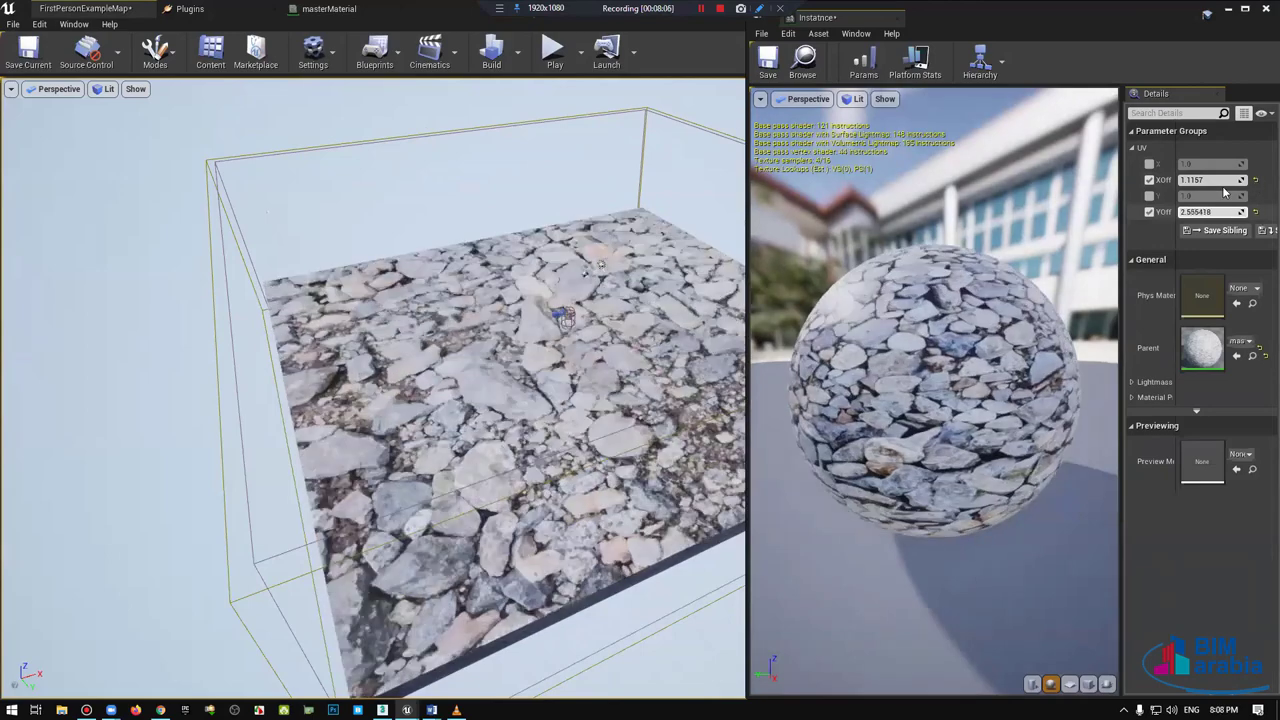
pyautogui.click(1149, 180)
pyautogui.click(1149, 212)
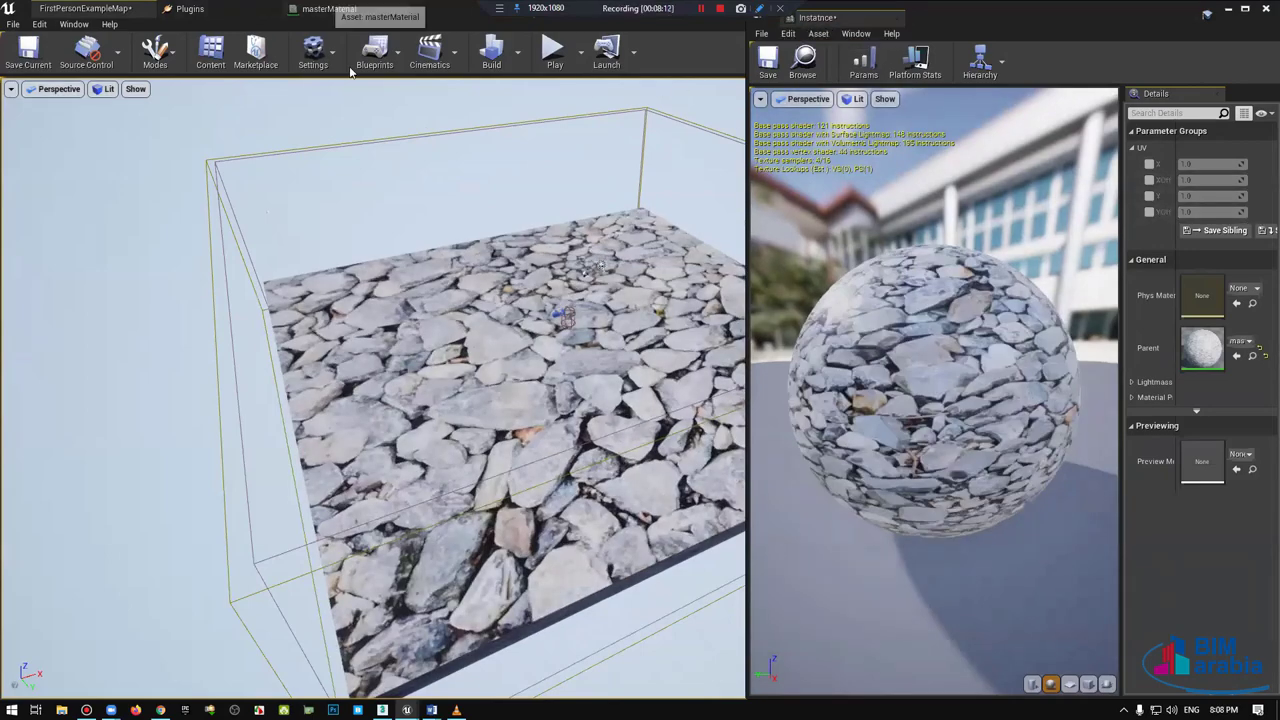
pyautogui.click(330, 9)
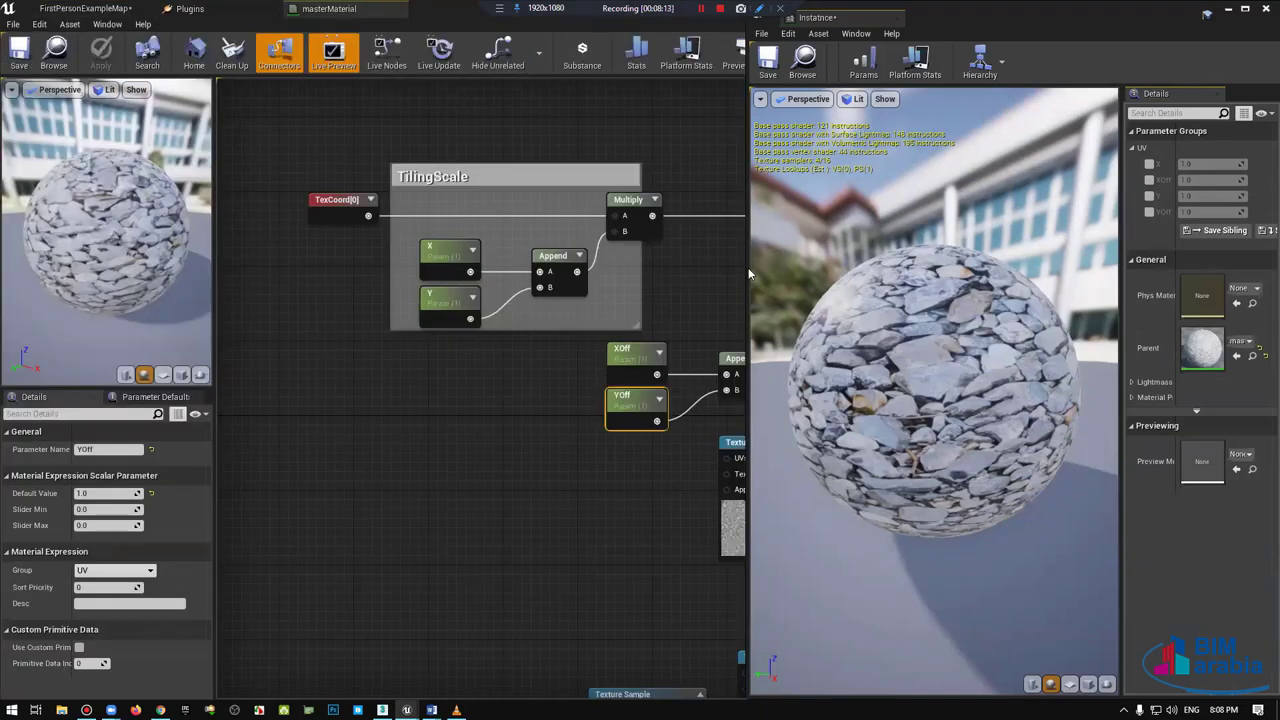
# Step: Gather XOff, YOff, Append and Add nodes into a comment box titled Off
pyautogui.moveTo(748, 267); pyautogui.dragTo(935, 303)
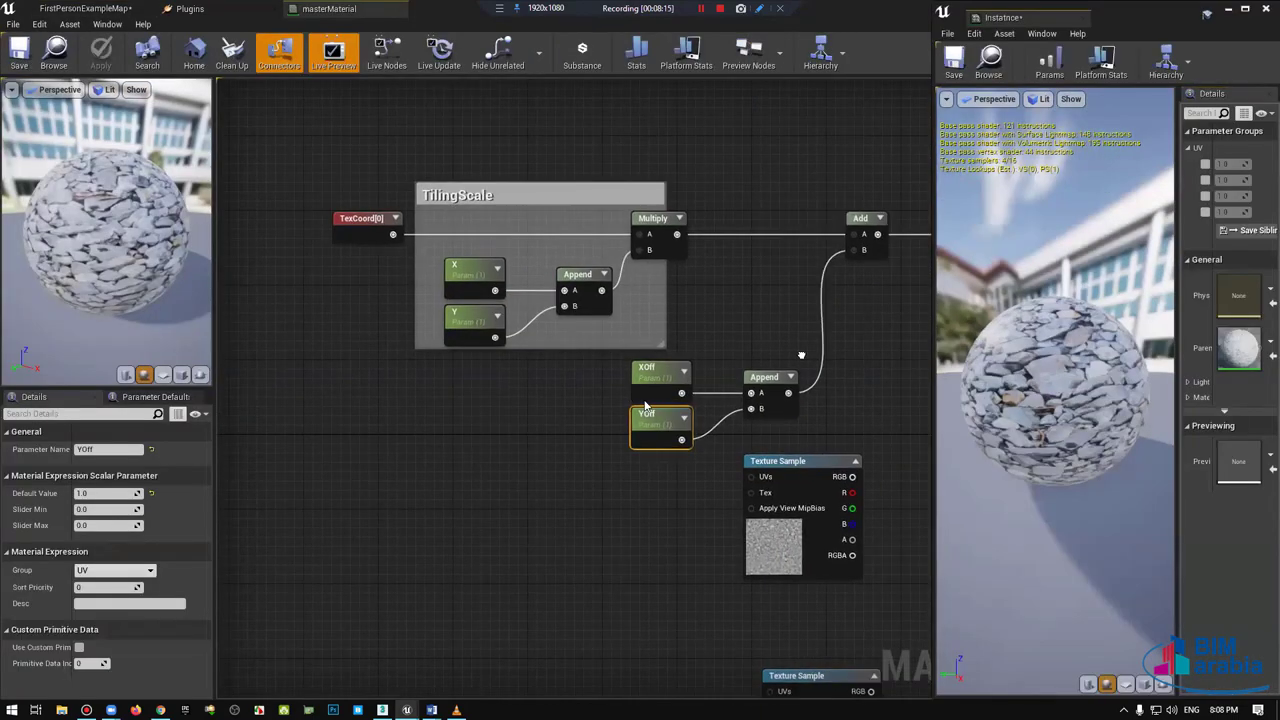
pyautogui.moveTo(458, 314); pyautogui.dragTo(216, 338, button='right')
pyautogui.moveTo(400, 470)
pyautogui.mouseDown()
pyautogui.moveTo(548, 403)
pyautogui.moveTo(573, 320)
pyautogui.mouseUp()
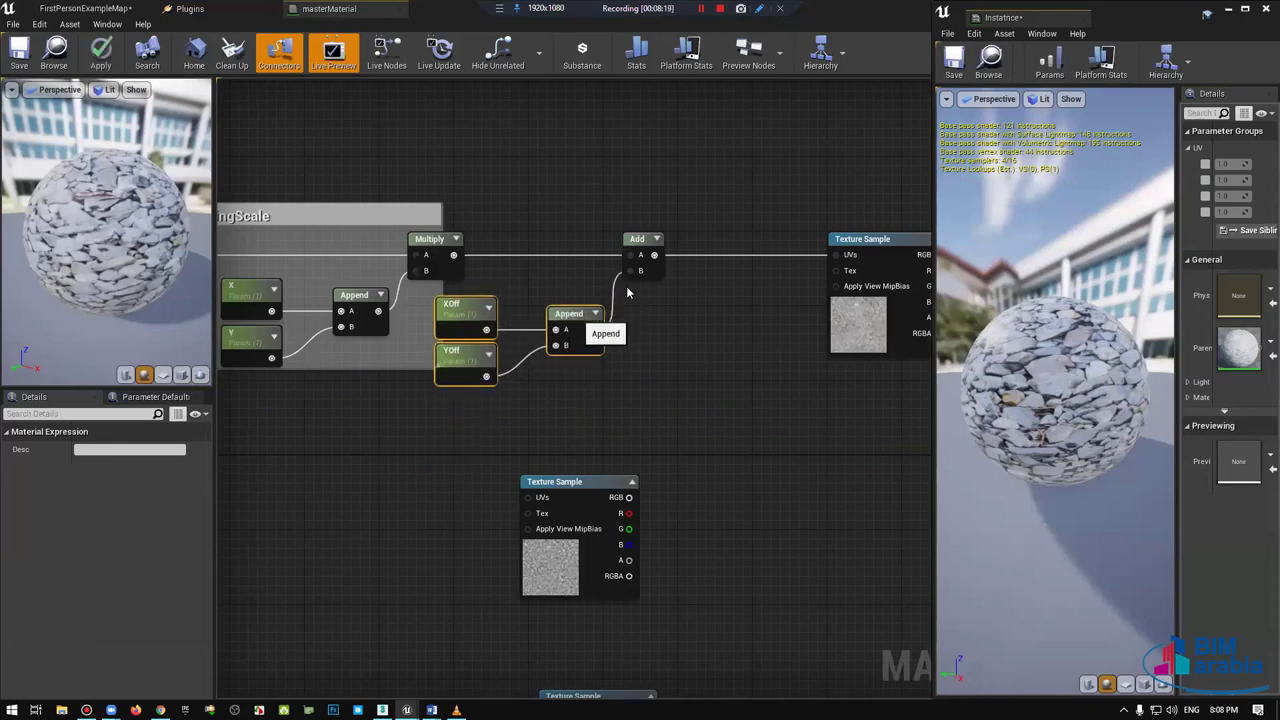
pyautogui.moveTo(638, 239); pyautogui.dragTo(666, 239)
pyautogui.moveTo(568, 313); pyautogui.dragTo(684, 292)
pyautogui.moveTo(727, 212); pyautogui.dragTo(516, 362)
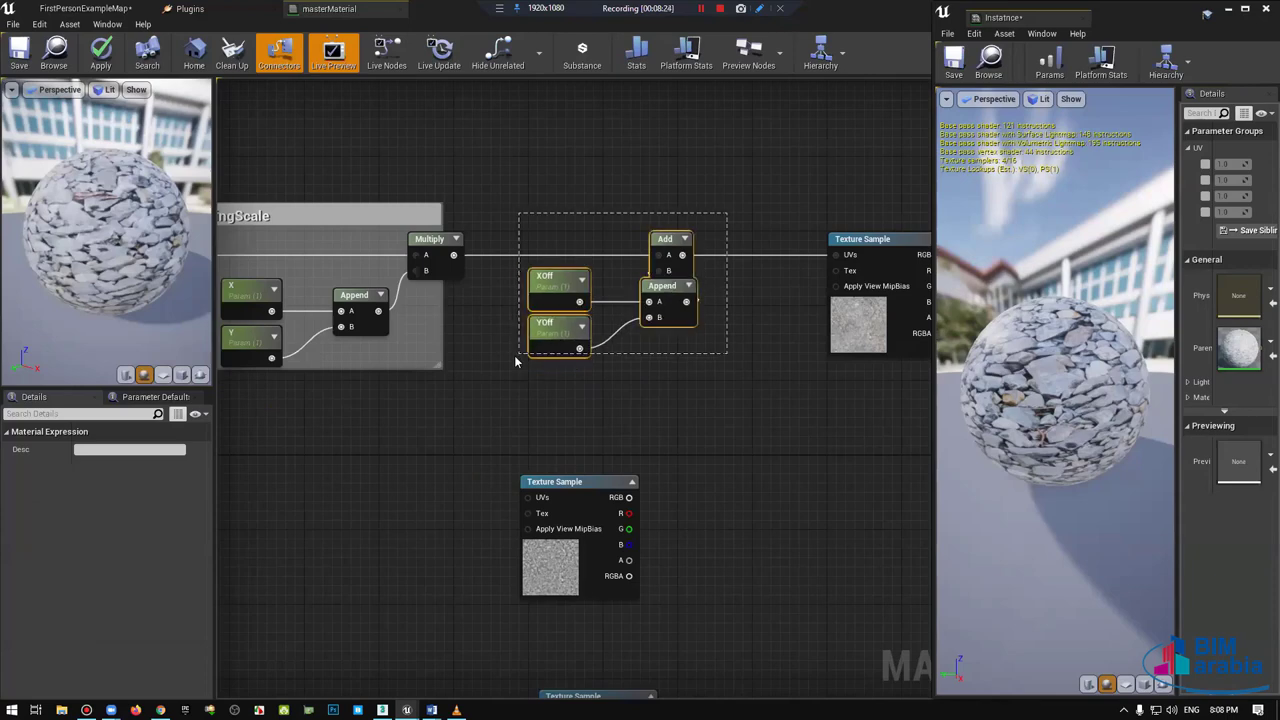
pyautogui.press('c')
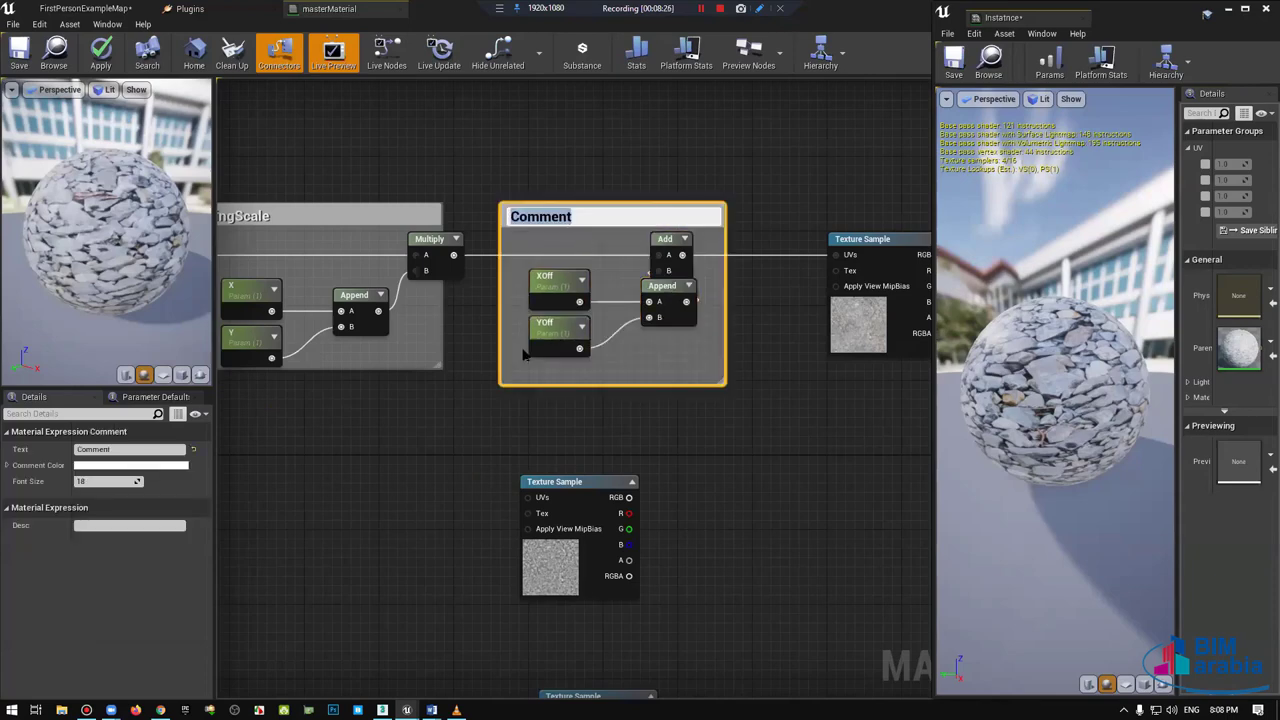
pyautogui.write('Of')
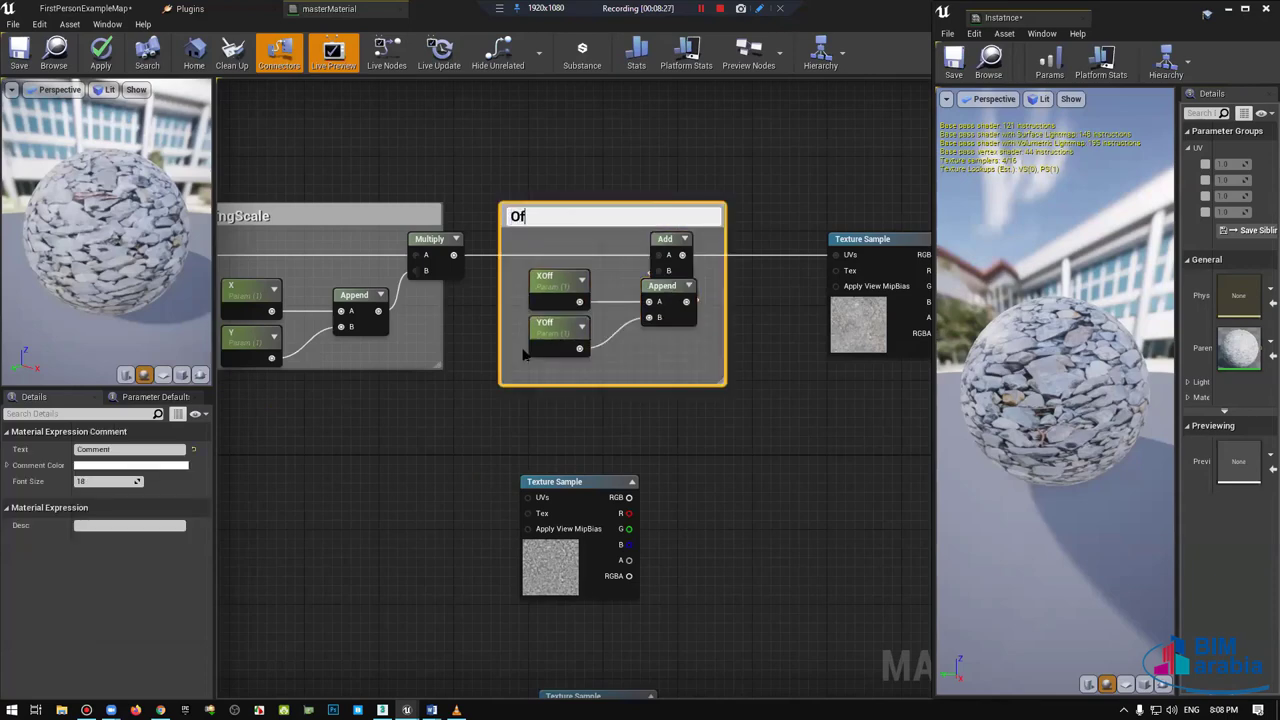
pyautogui.write('f')
pyautogui.press('Return')
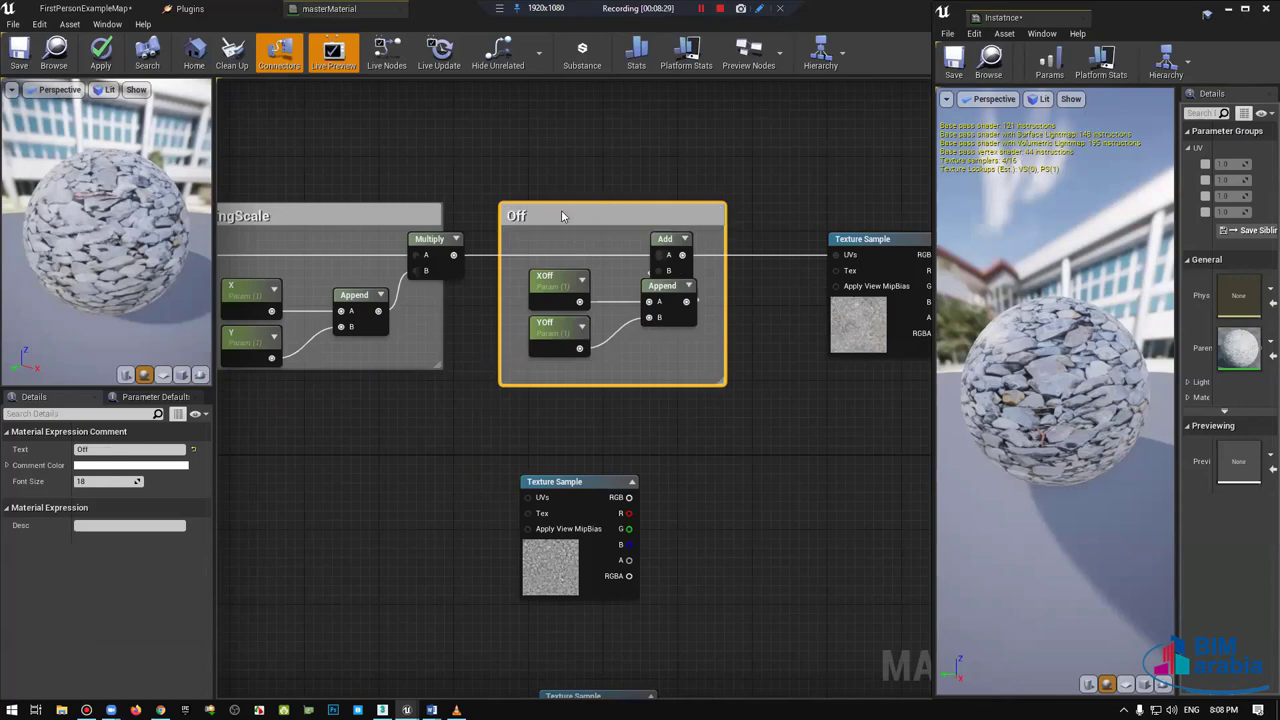
# Step: Move the Texture Sample node beside the Off group
pyautogui.moveTo(562, 216); pyautogui.dragTo(246, 188, button='right')
pyautogui.moveTo(556, 213); pyautogui.dragTo(450, 213)
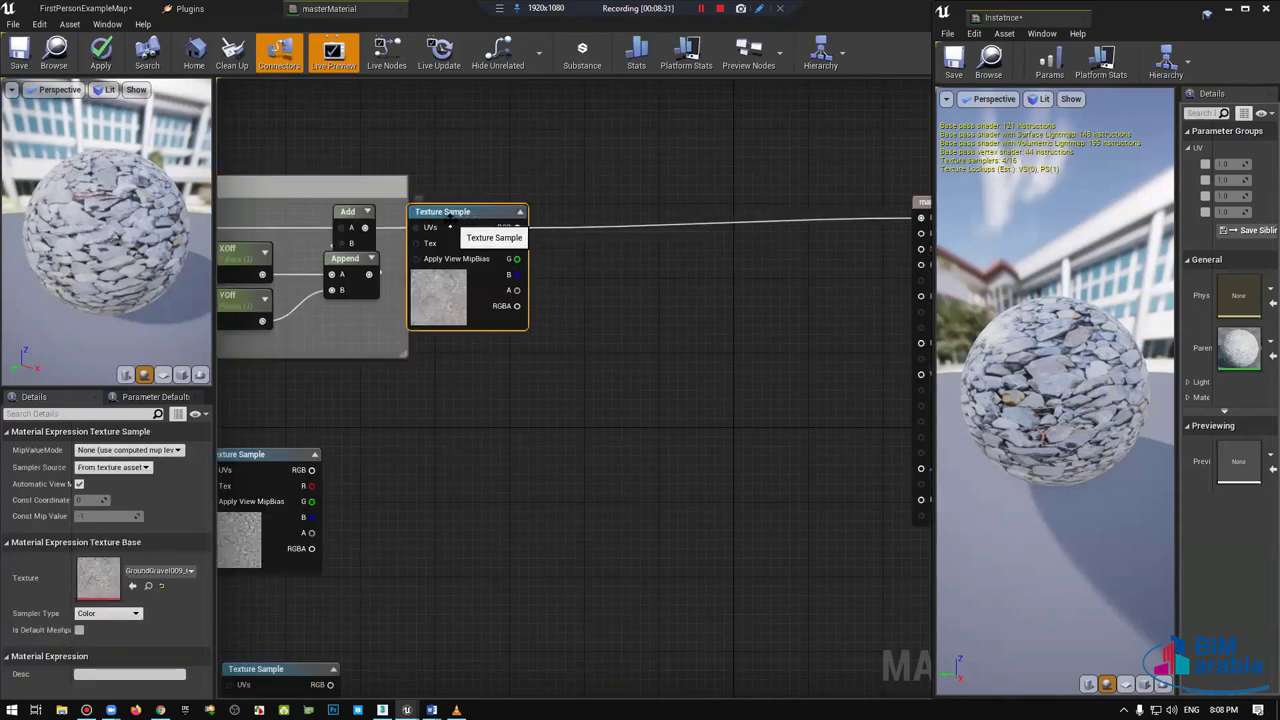
pyautogui.moveTo(571, 209); pyautogui.dragTo(529, 235, button='right')
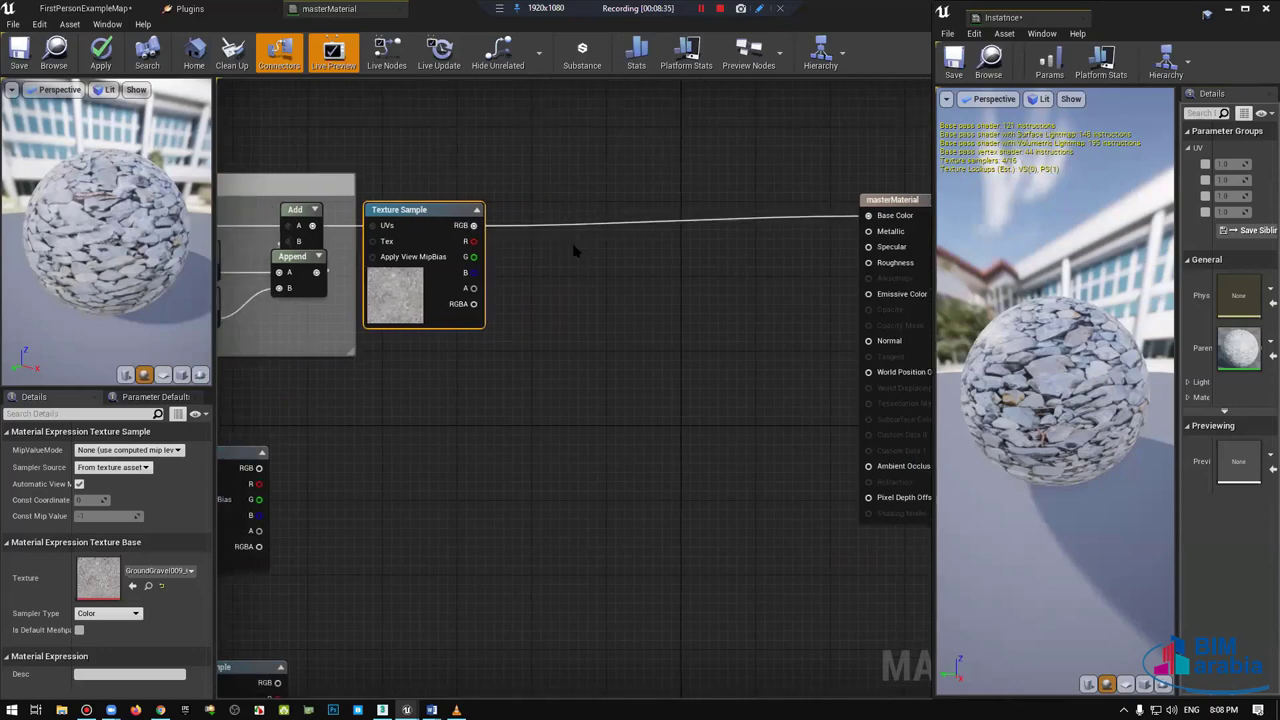
pyautogui.click(505, 278)
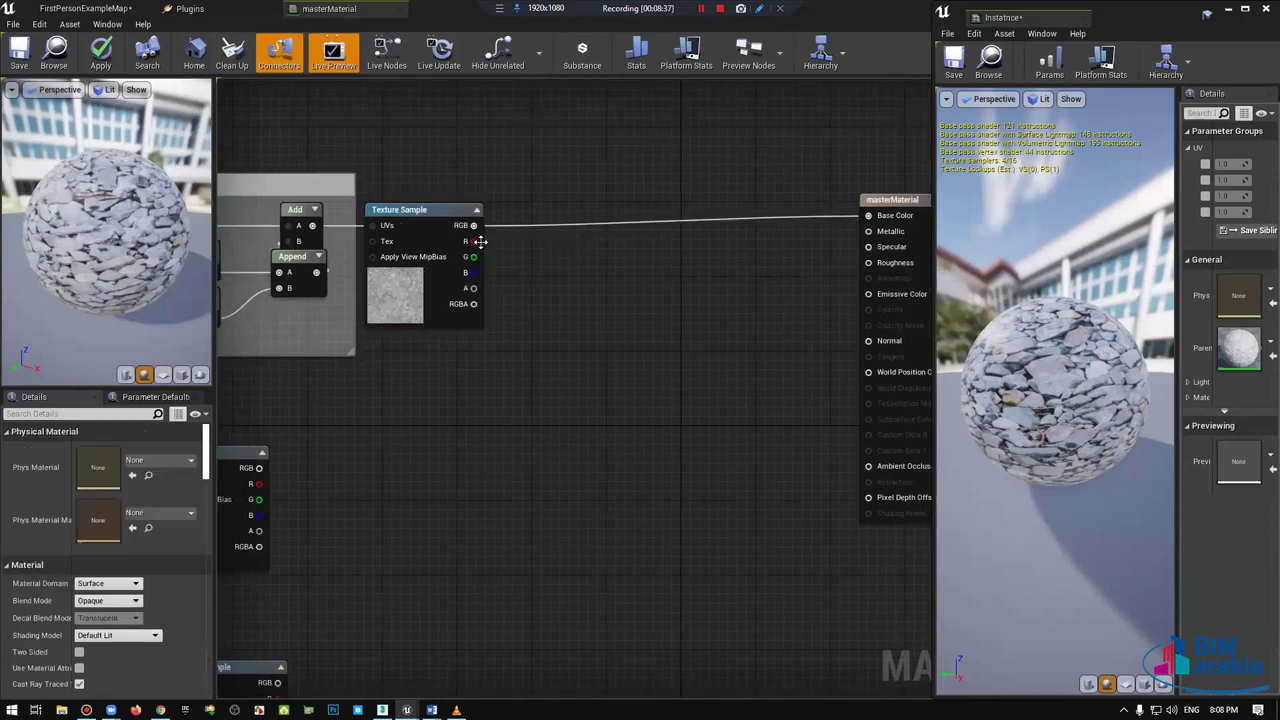
pyautogui.moveTo(480, 242)
pyautogui.mouseDown(button='right')
pyautogui.moveTo(716, 219)
pyautogui.moveTo(466, 123)
pyautogui.moveTo(661, 325)
pyautogui.mouseUp(button='right')
pyautogui.scroll(-2, 466, 123)
pyautogui.scroll(1, 661, 325)
# Step: Multiply Texture Sample RGB by a new Constant3Vector and connect the result to Base Color
pyautogui.moveTo(628, 155); pyautogui.dragTo(765, 228)
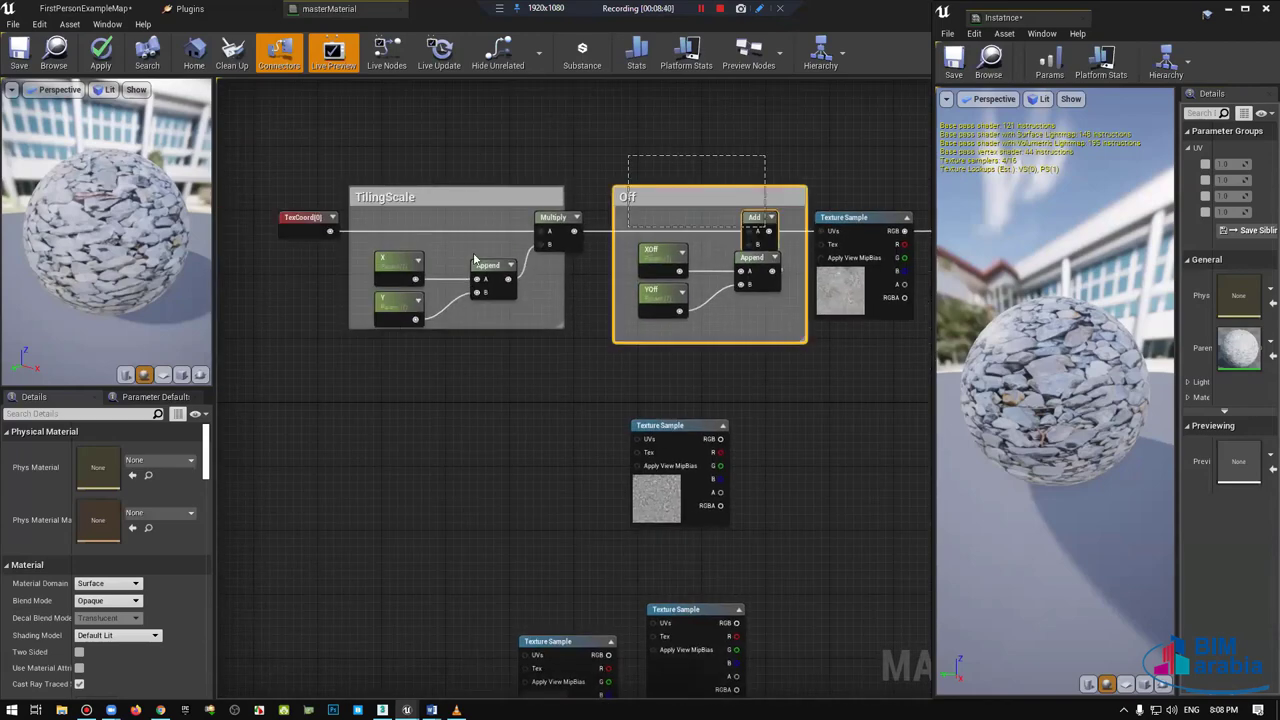
pyautogui.moveTo(617, 217); pyautogui.dragTo(534, 216)
pyautogui.moveTo(540, 220); pyautogui.dragTo(104, 201, button='right')
pyautogui.click(572, 230)
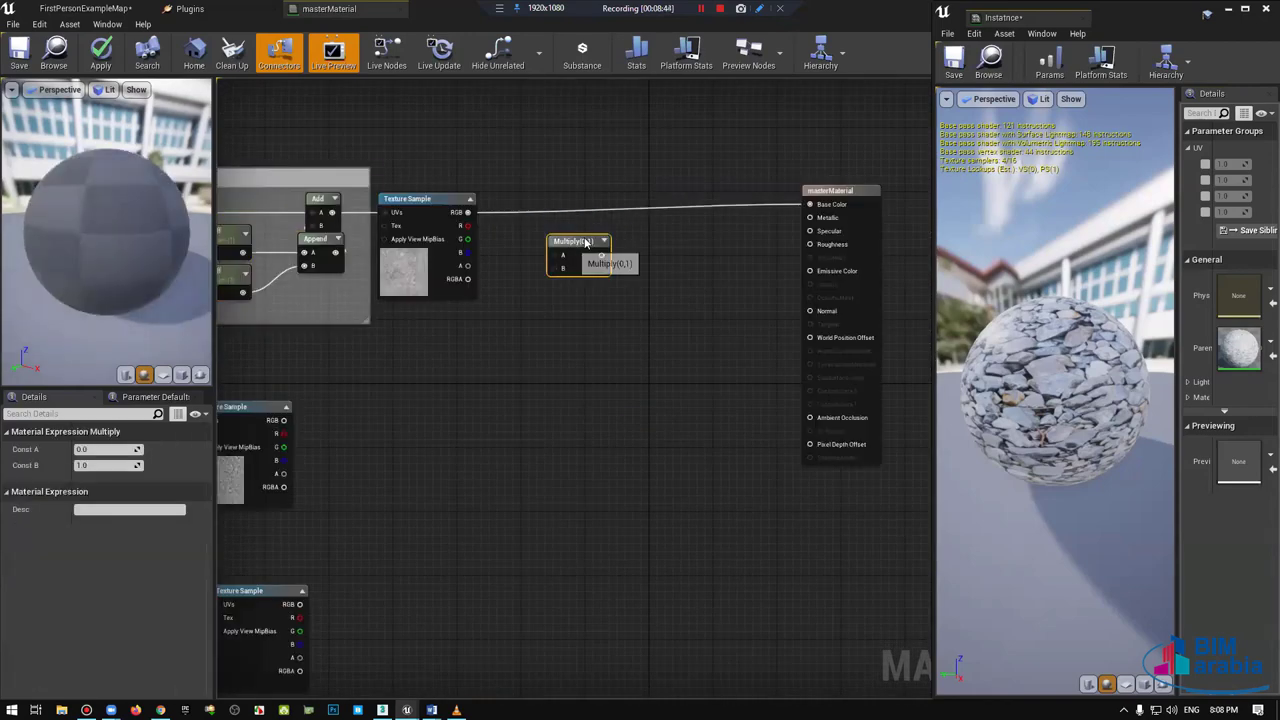
pyautogui.moveTo(466, 226)
pyautogui.mouseDown()
pyautogui.moveTo(576, 244)
pyautogui.moveTo(605, 227)
pyautogui.mouseUp()
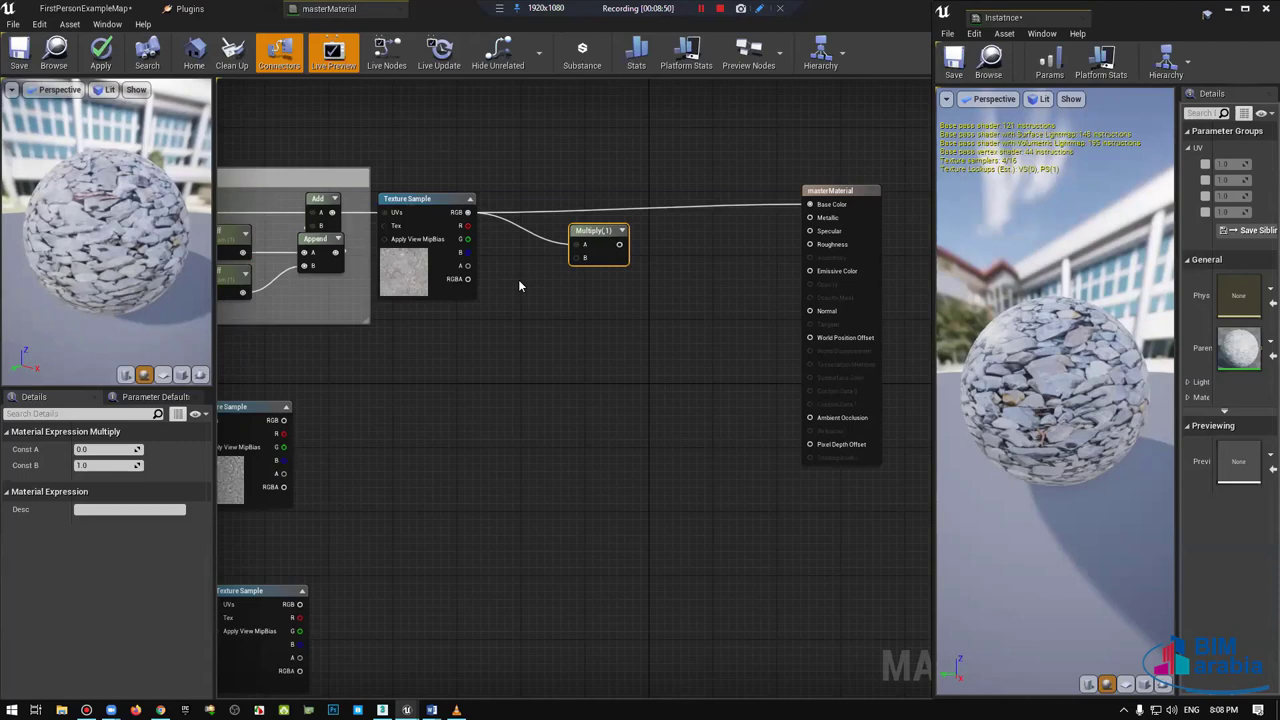
pyautogui.press('3')
pyautogui.click(402, 348)
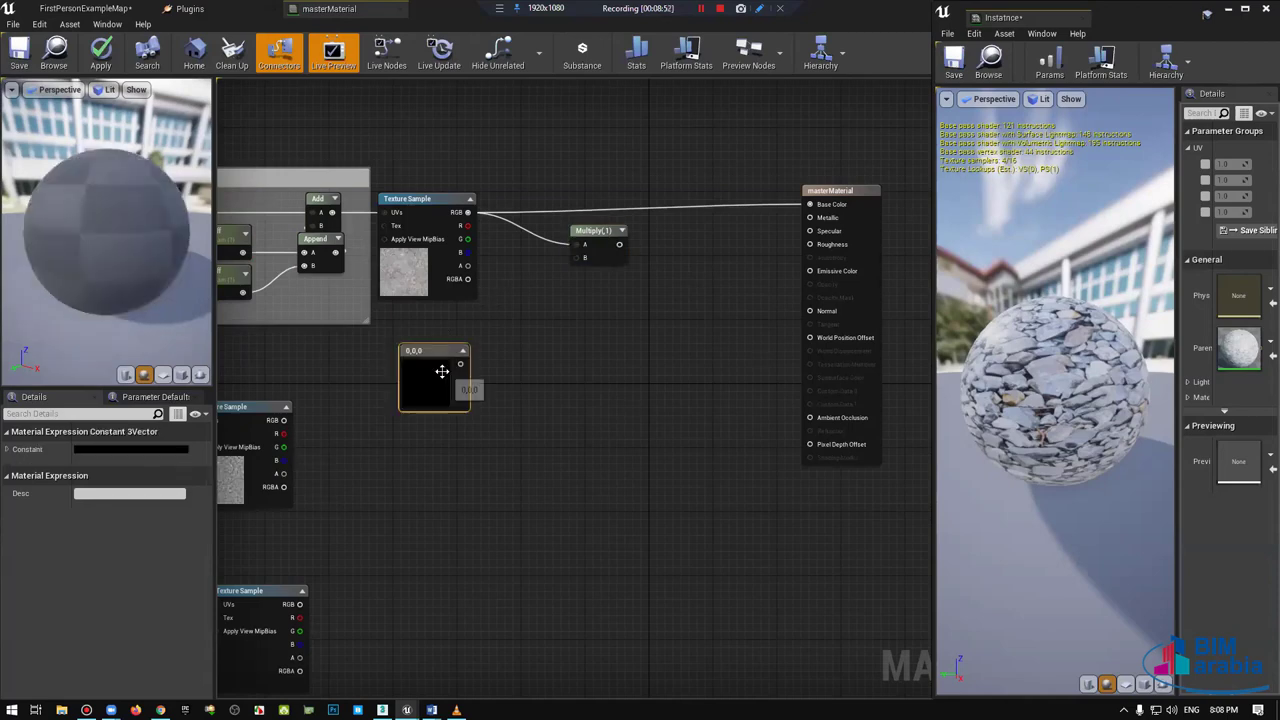
pyautogui.moveTo(453, 366)
pyautogui.mouseDown()
pyautogui.moveTo(453, 332)
pyautogui.moveTo(585, 257)
pyautogui.moveTo(583, 215)
pyautogui.moveTo(828, 205)
pyautogui.moveTo(833, 222)
pyautogui.mouseUp()
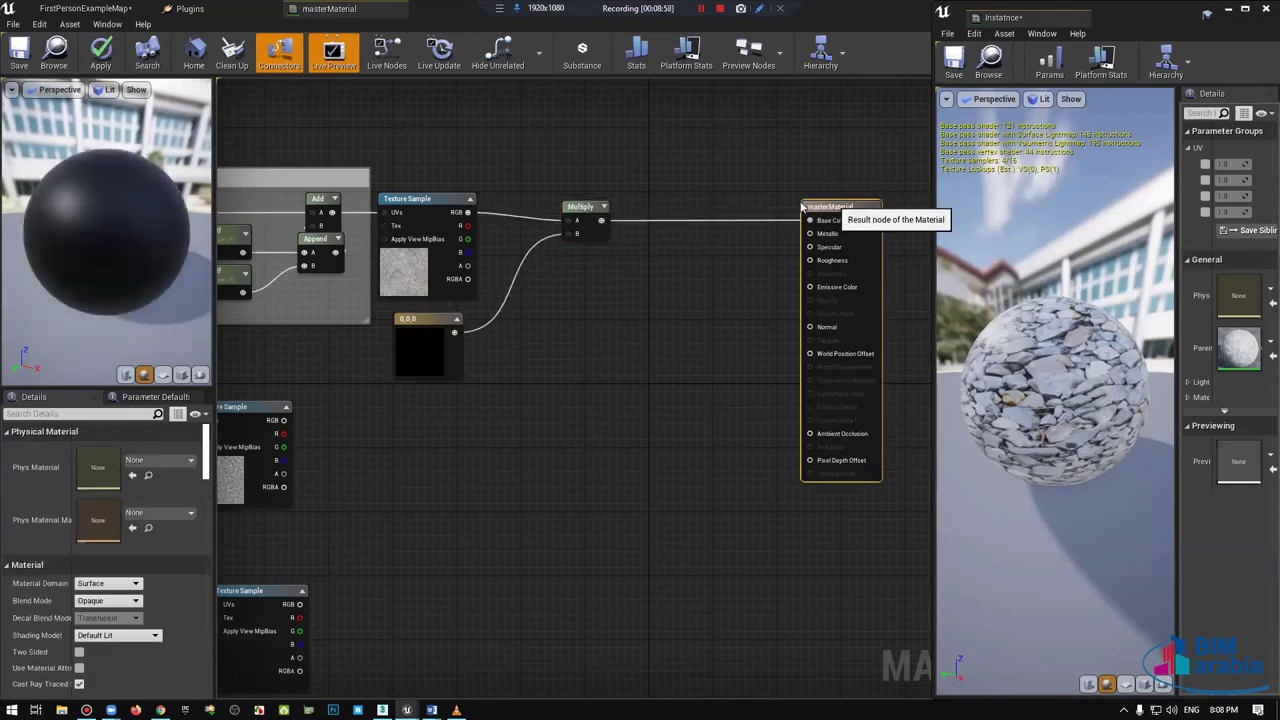
pyautogui.moveTo(586, 207); pyautogui.dragTo(586, 199)
# Step: Set the Constant3Vector colour to white (1,1,1)
pyautogui.moveTo(483, 338); pyautogui.dragTo(491, 346, button='right')
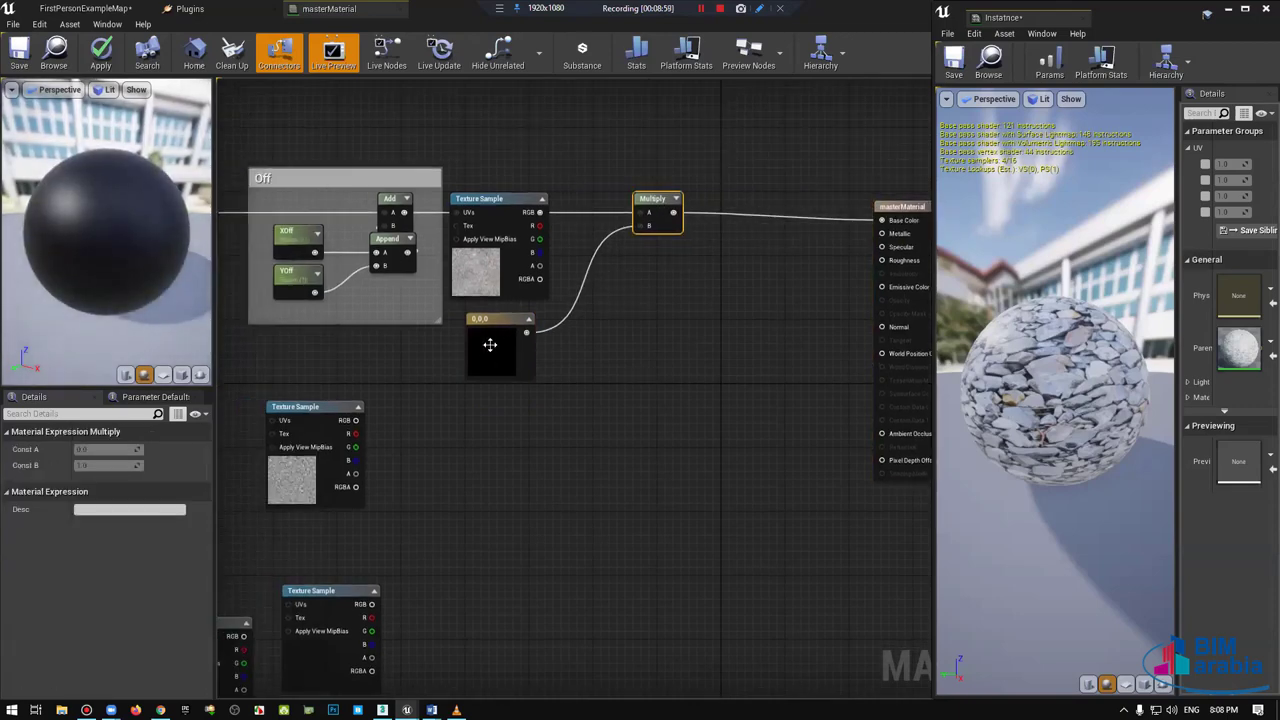
pyautogui.click(491, 346)
pyautogui.click(166, 448)
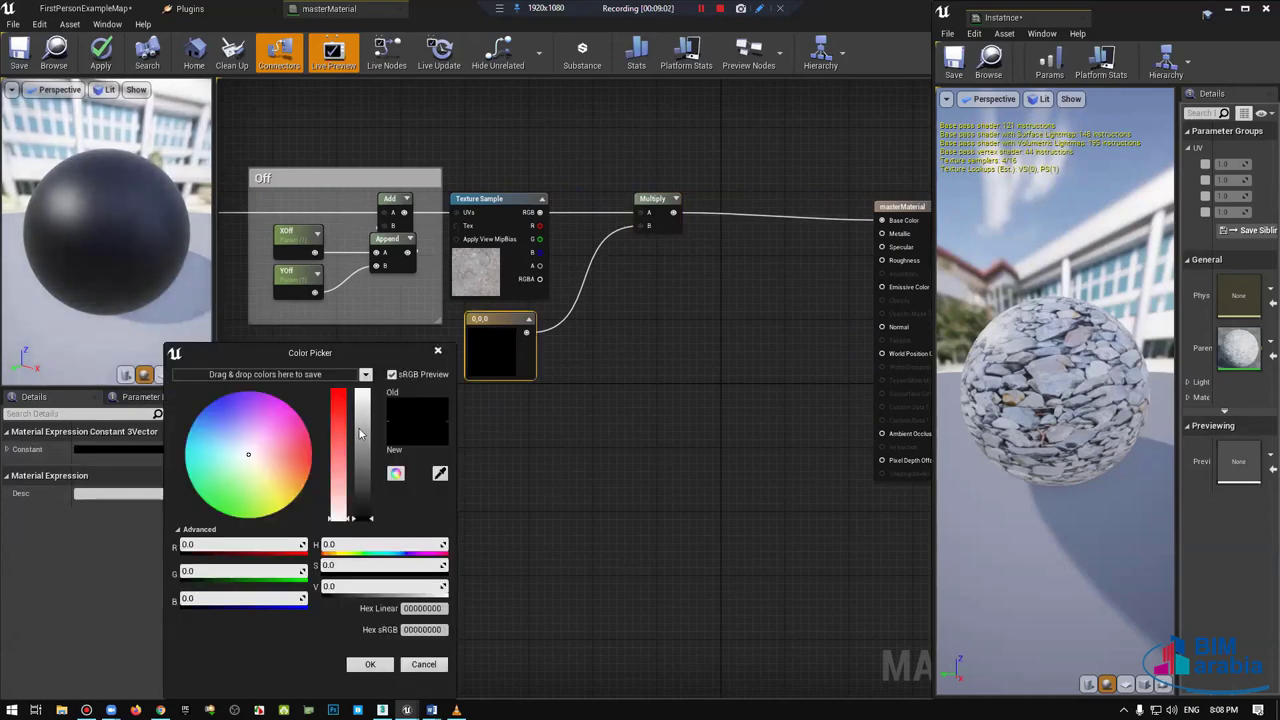
pyautogui.moveTo(360, 432); pyautogui.dragTo(360, 388)
pyautogui.click(370, 664)
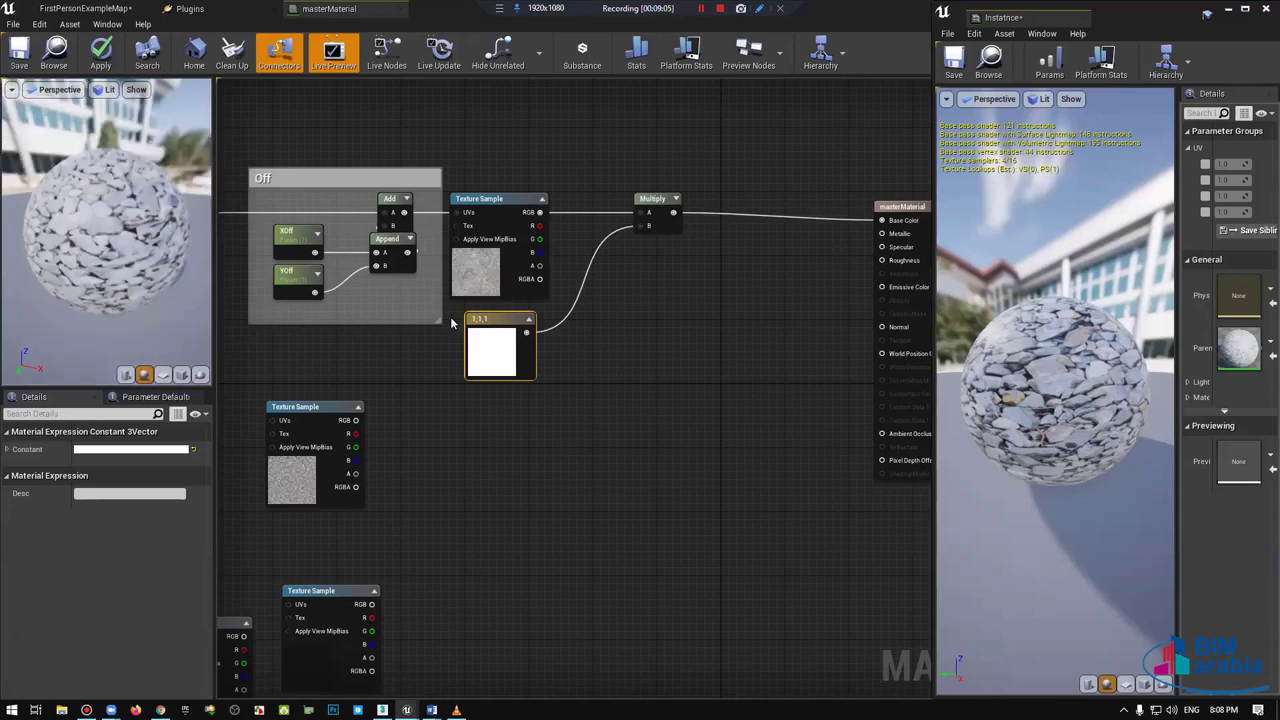
pyautogui.moveTo(743, 246); pyautogui.dragTo(633, 254, button='right')
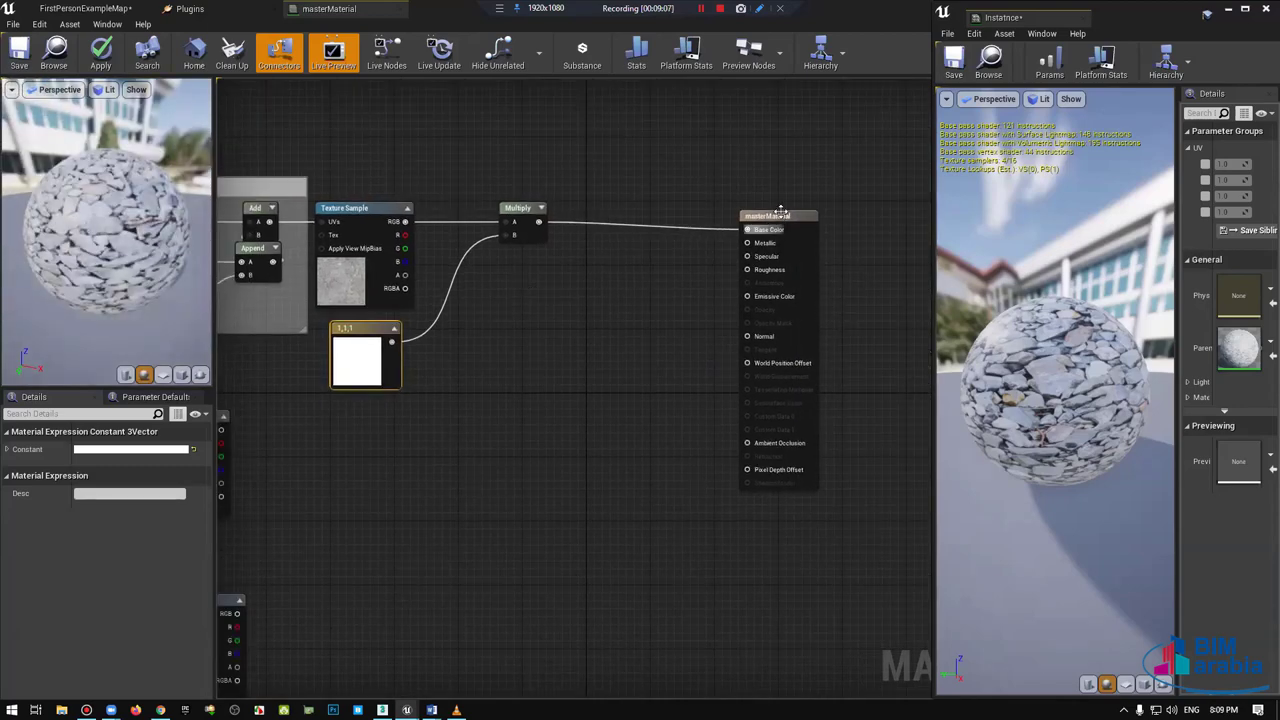
pyautogui.click(709, 314)
pyautogui.moveTo(680, 313); pyautogui.dragTo(709, 313, button='right')
pyautogui.moveTo(784, 160); pyautogui.dragTo(565, 353)
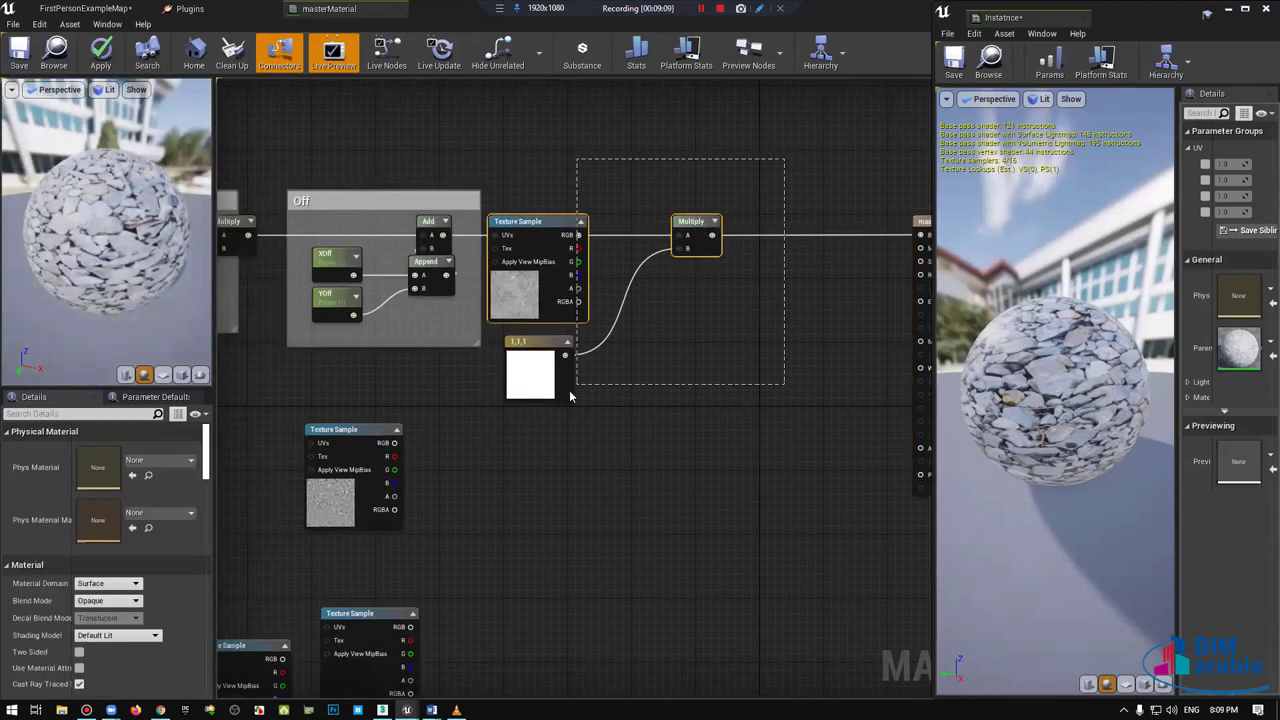
pyautogui.click(550, 345)
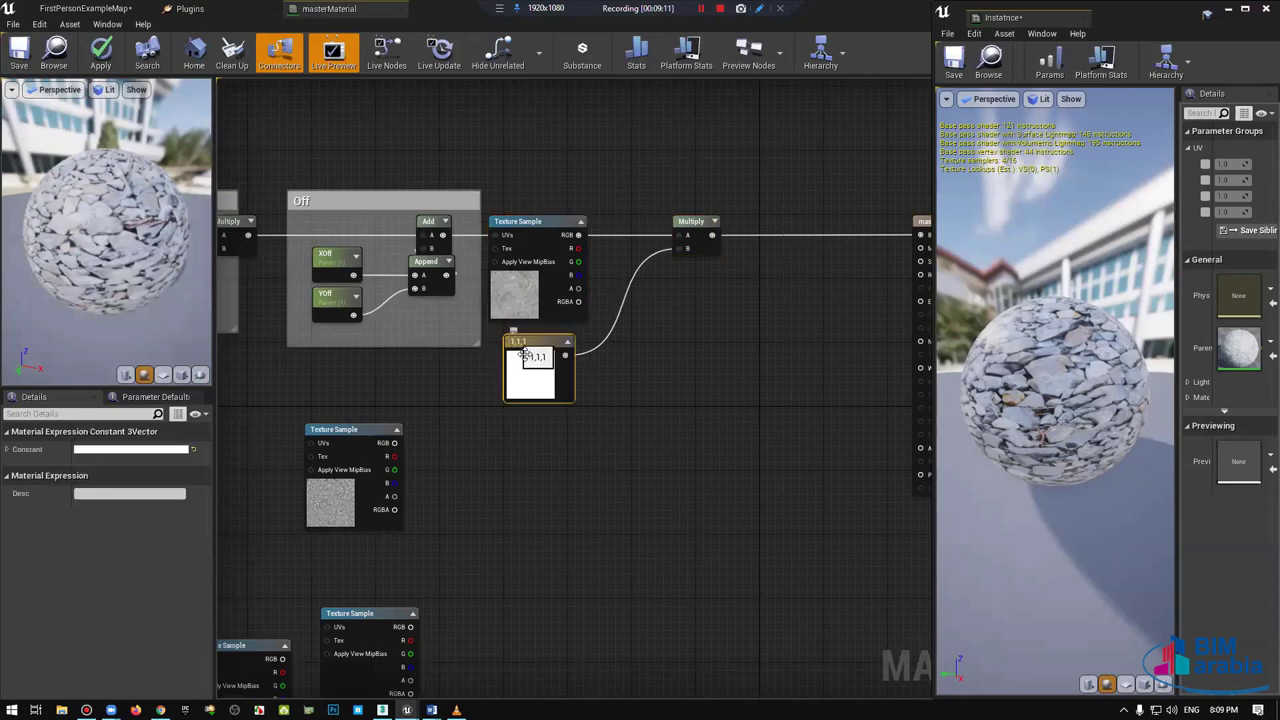
# Step: Convert the white constant into a parameter named ColorOverlay
pyautogui.rightClick(530, 340)
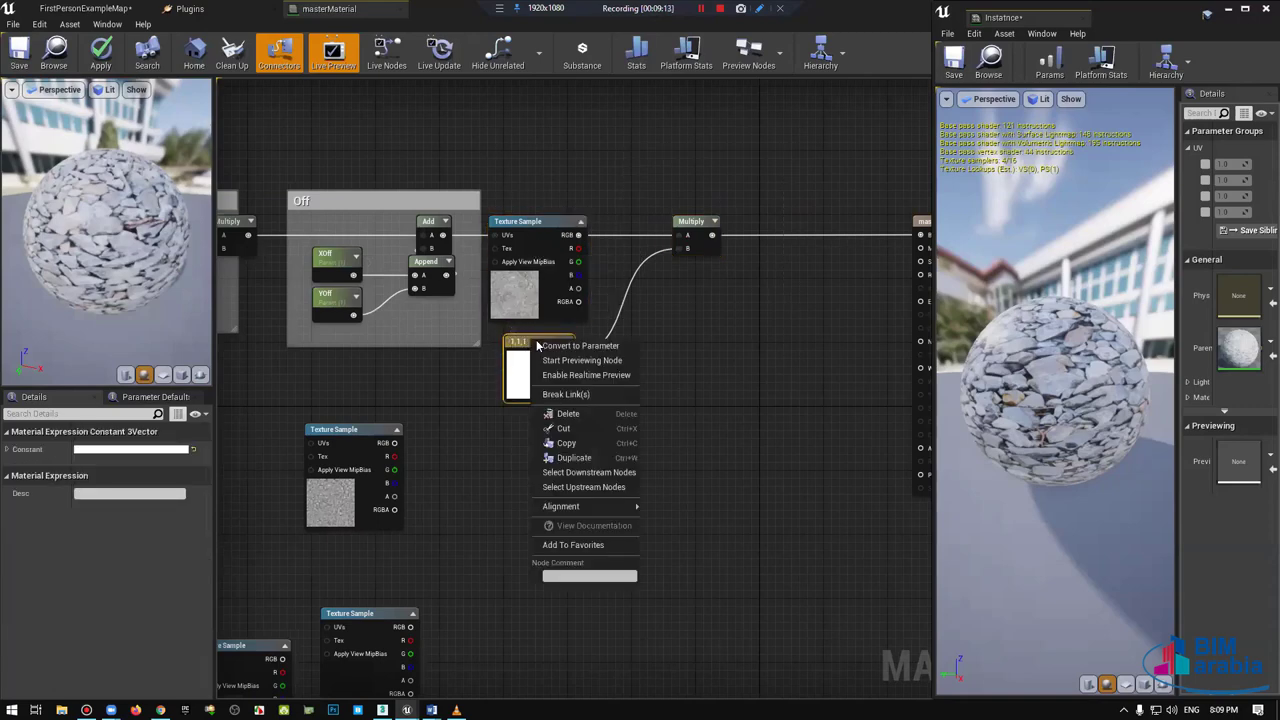
pyautogui.click(600, 346)
pyautogui.write('ColorOverlay')
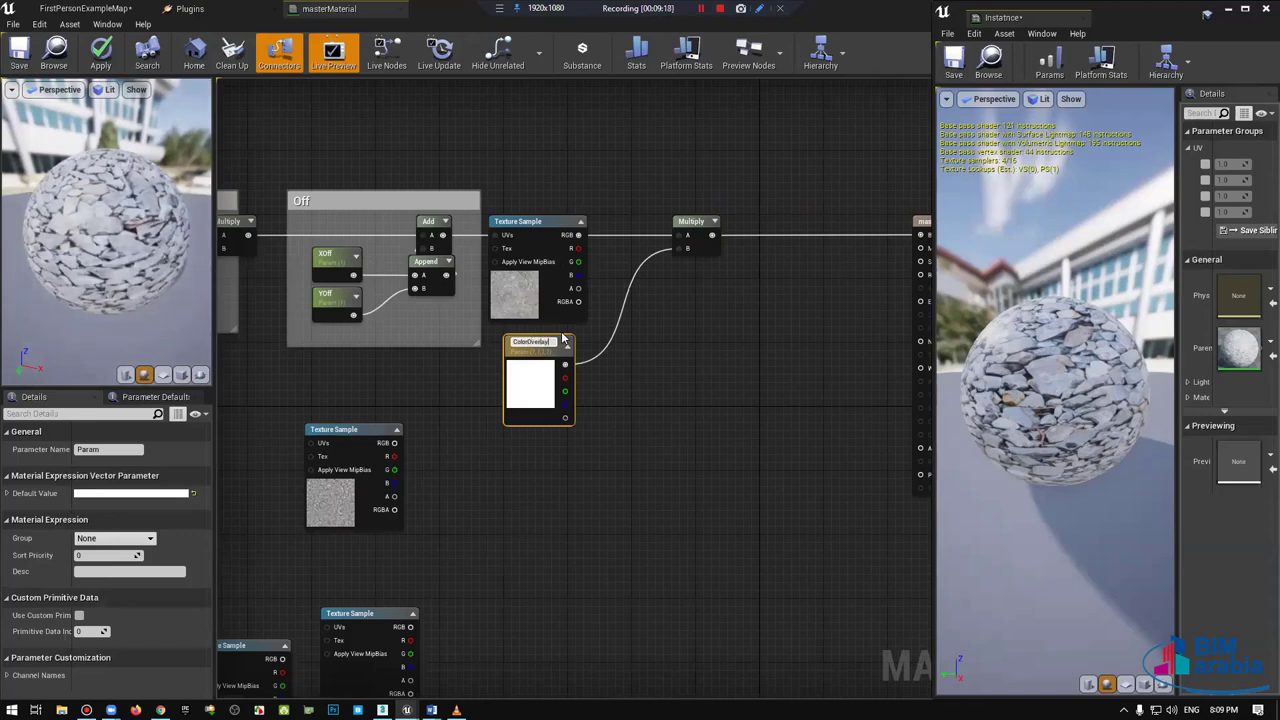
pyautogui.press('Return')
# Step: Review the Y and XOff sort priorities and give YOff a sort priority of 3
pyautogui.moveTo(343, 290); pyautogui.dragTo(628, 290, button='right')
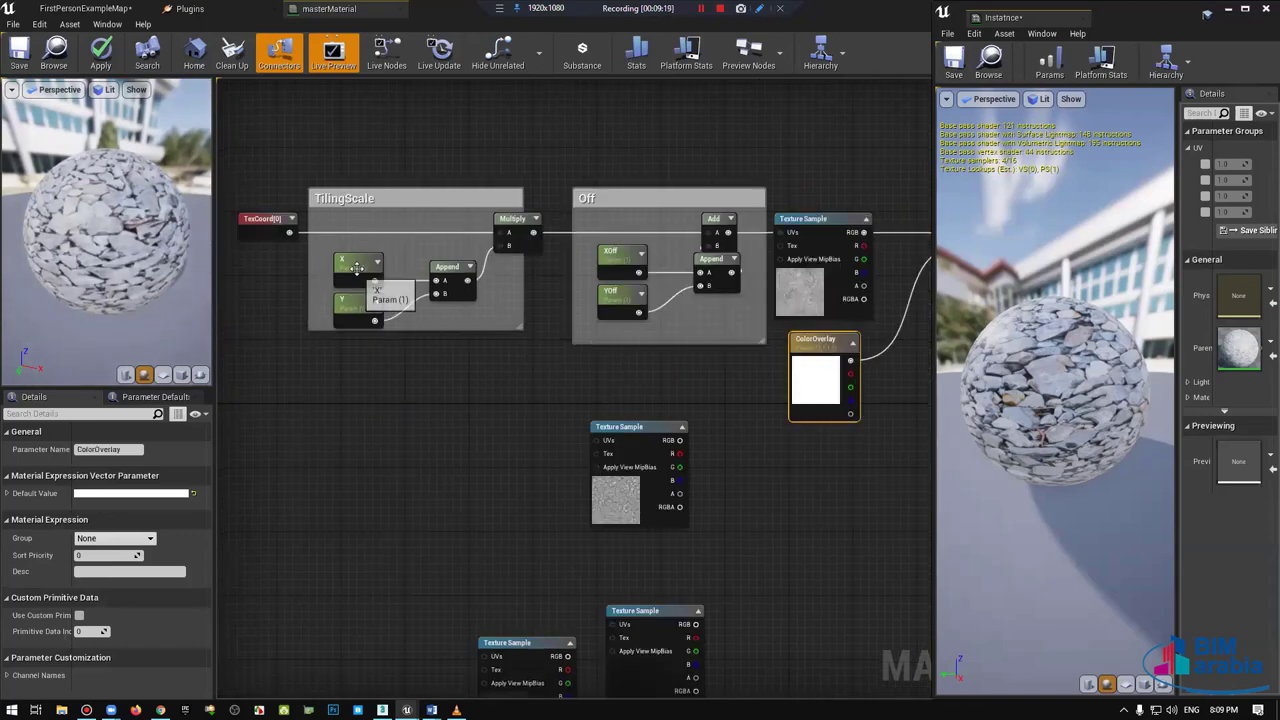
pyautogui.click(358, 303)
pyautogui.click(102, 589)
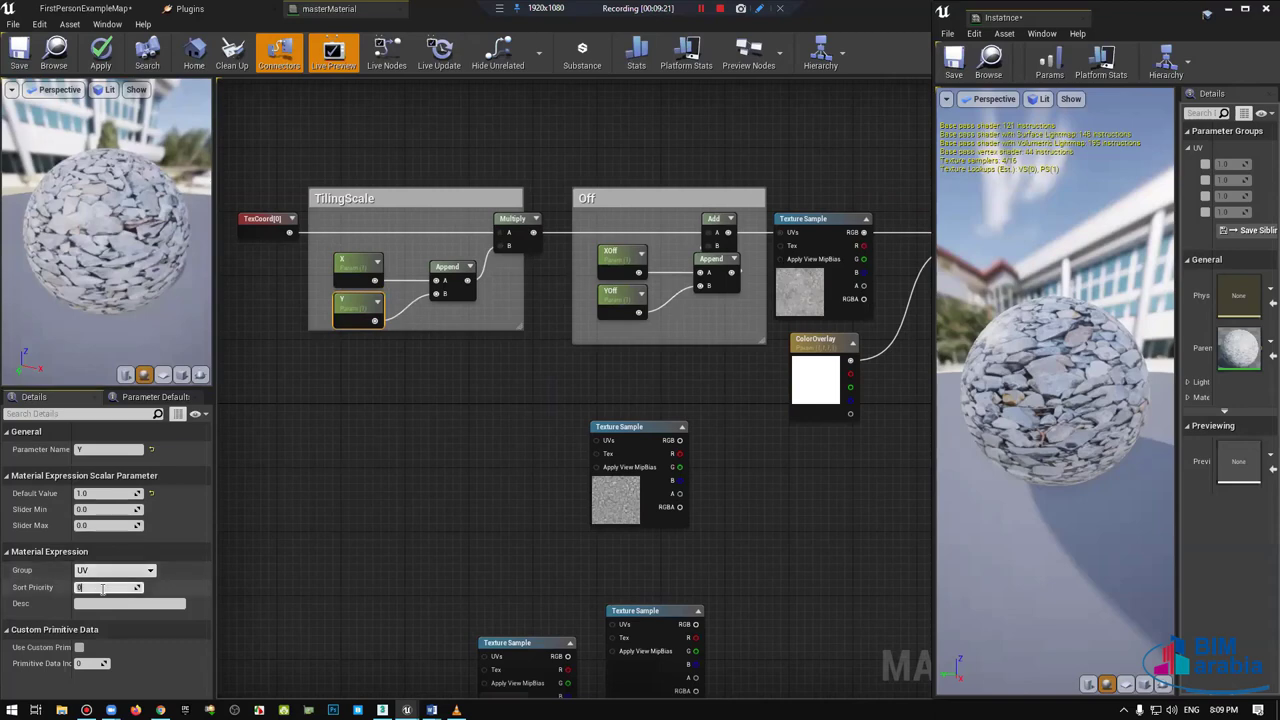
pyautogui.write('1')
pyautogui.click(630, 255)
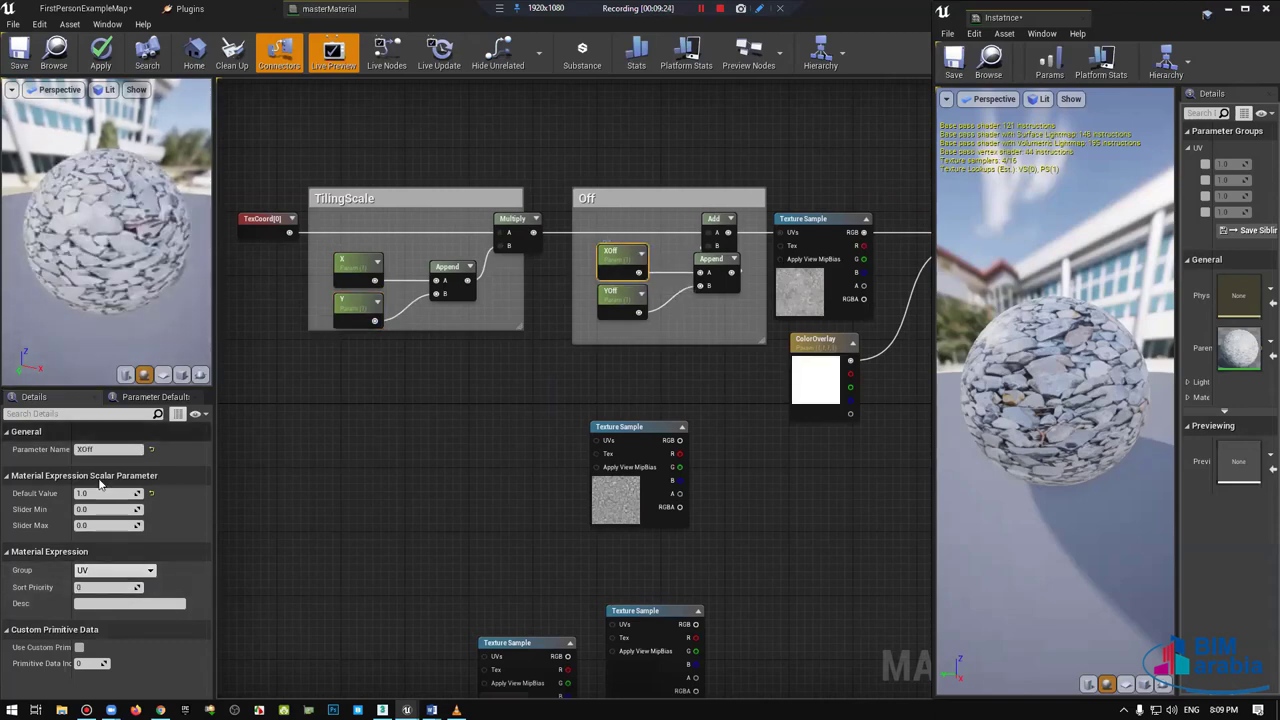
pyautogui.click(88, 588)
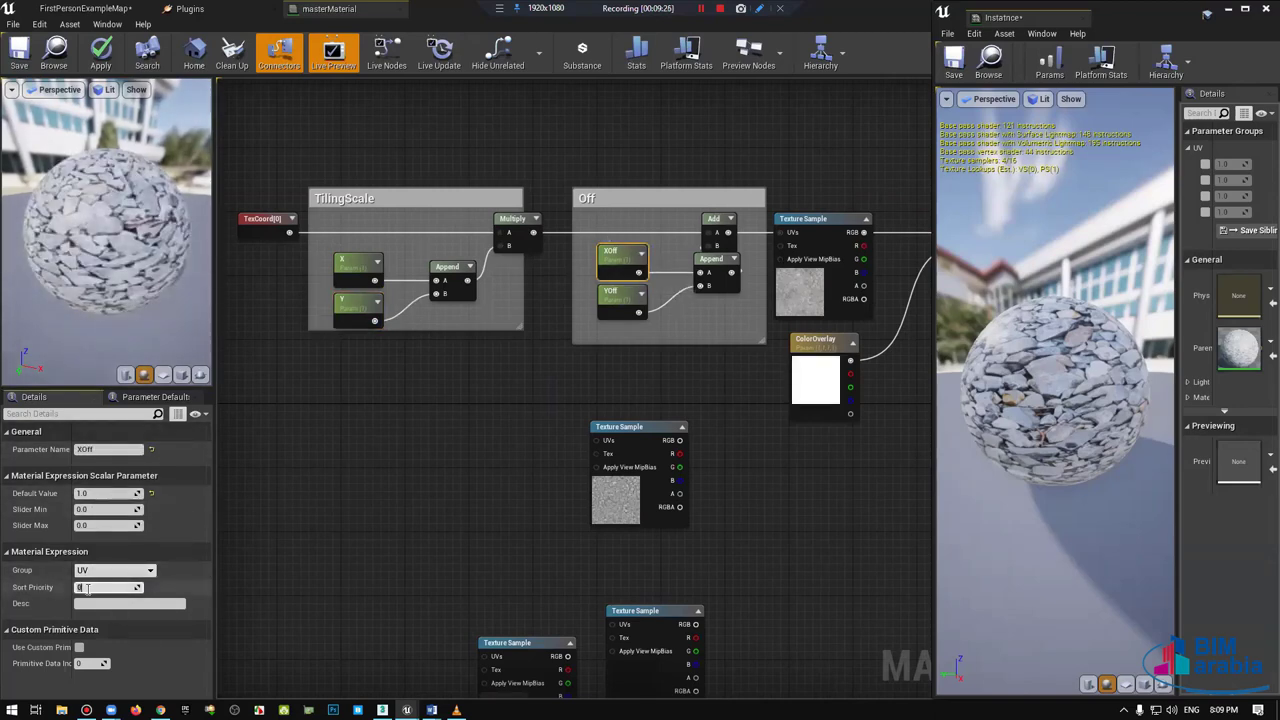
pyautogui.write('2')
pyautogui.click(620, 296)
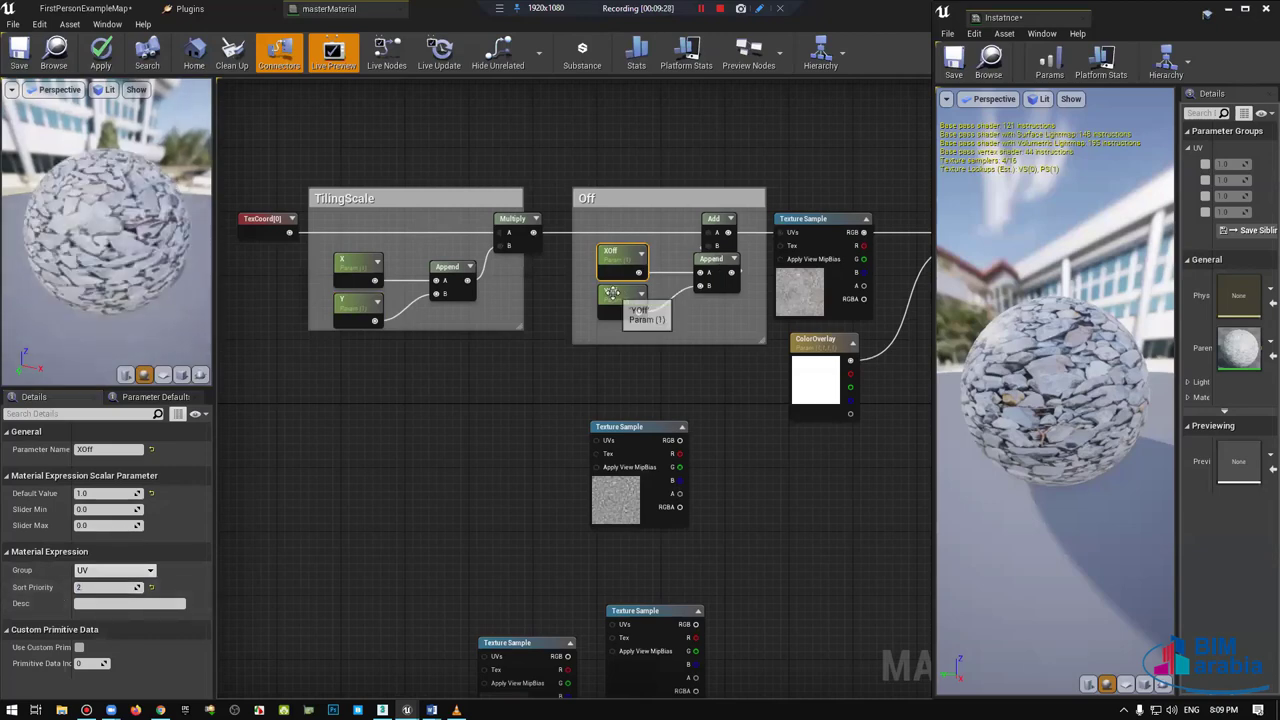
pyautogui.click(97, 588)
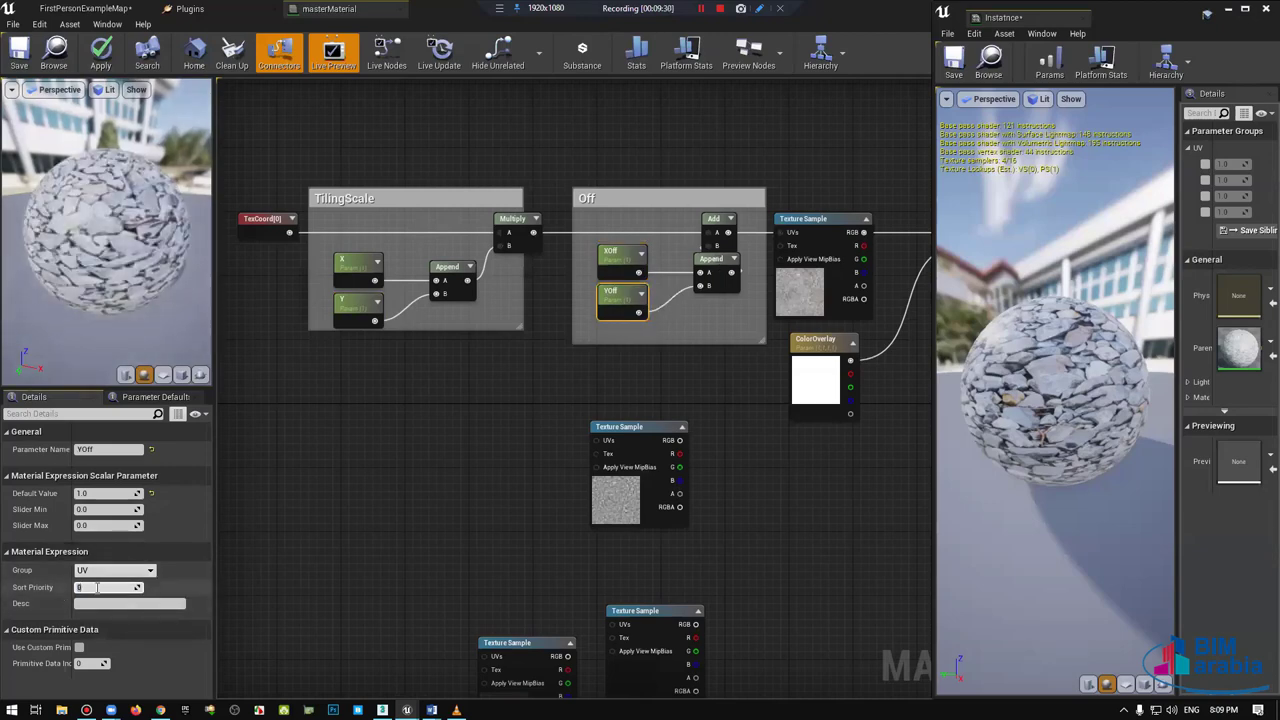
pyautogui.write('3')
pyautogui.press('Return')
# Step: Put the ColorOverlay parameter into a new group named ColorOverlay
pyautogui.moveTo(800, 533); pyautogui.dragTo(607, 542, button='right')
pyautogui.click(598, 358)
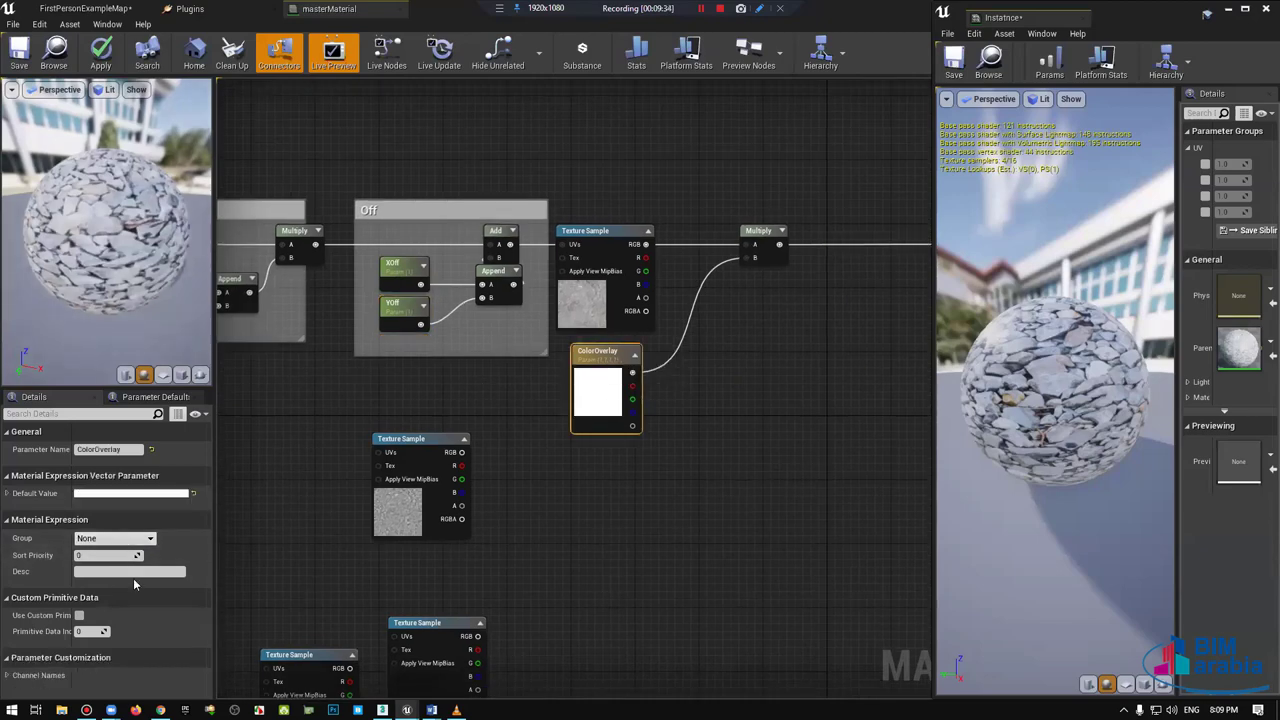
pyautogui.click(134, 538)
pyautogui.write('ColorOver')
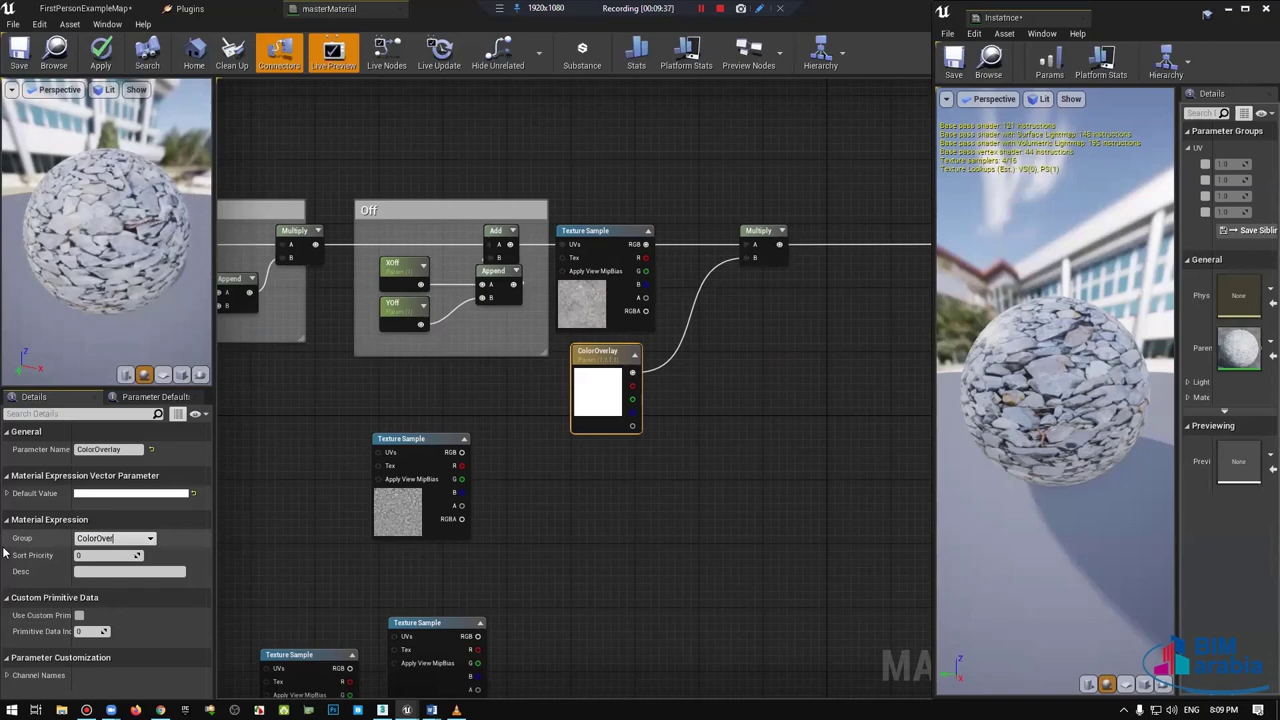
pyautogui.write('lay')
pyautogui.press('Return')
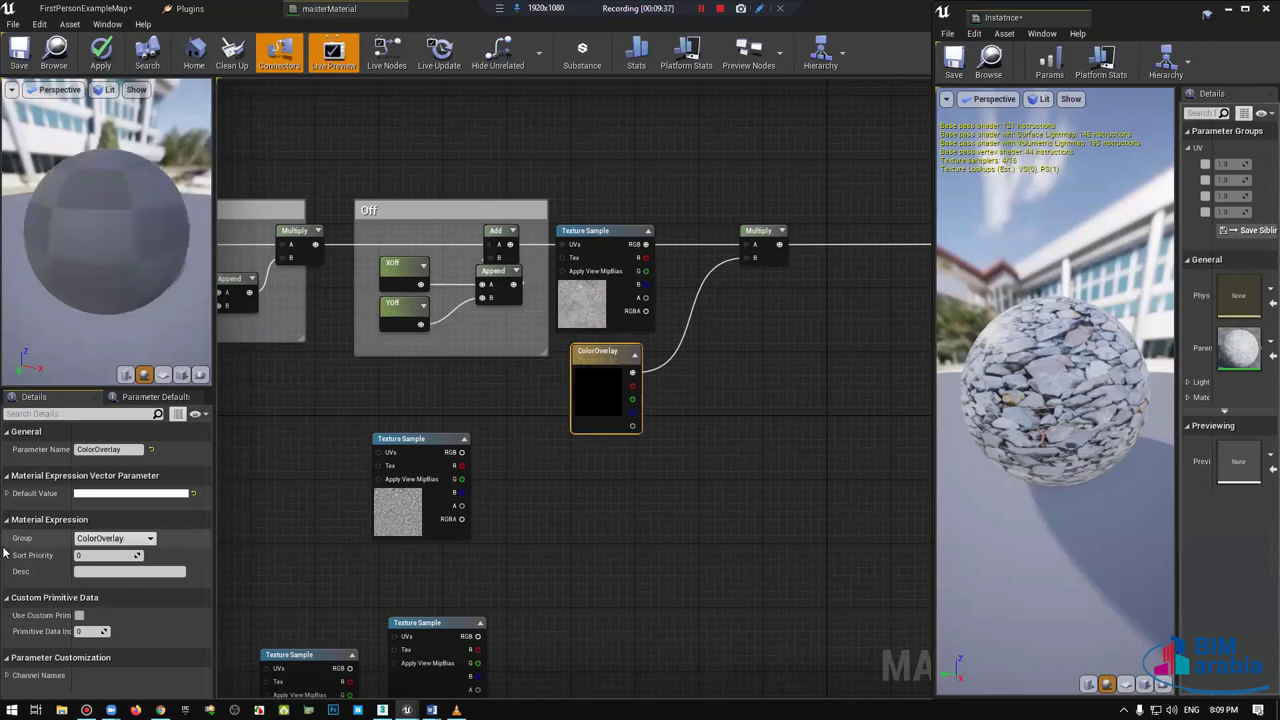
pyautogui.moveTo(524, 361); pyautogui.dragTo(339, 361, button='right')
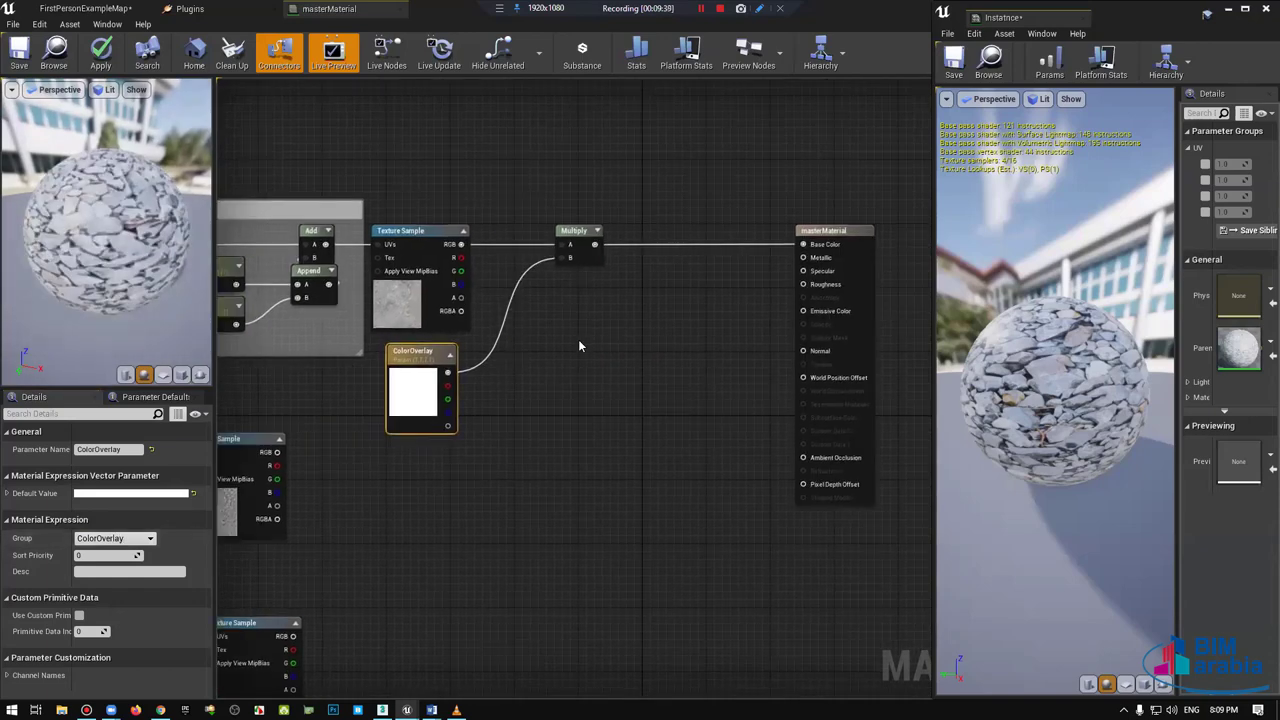
# Step: Chain a second Multiply after the first, with a new constant on its B input
pyautogui.click(627, 342)
pyautogui.click(627, 342)
pyautogui.moveTo(650, 330); pyautogui.dragTo(713, 307)
pyautogui.moveTo(594, 244)
pyautogui.mouseDown()
pyautogui.moveTo(678, 335)
pyautogui.moveTo(690, 294)
pyautogui.mouseUp()
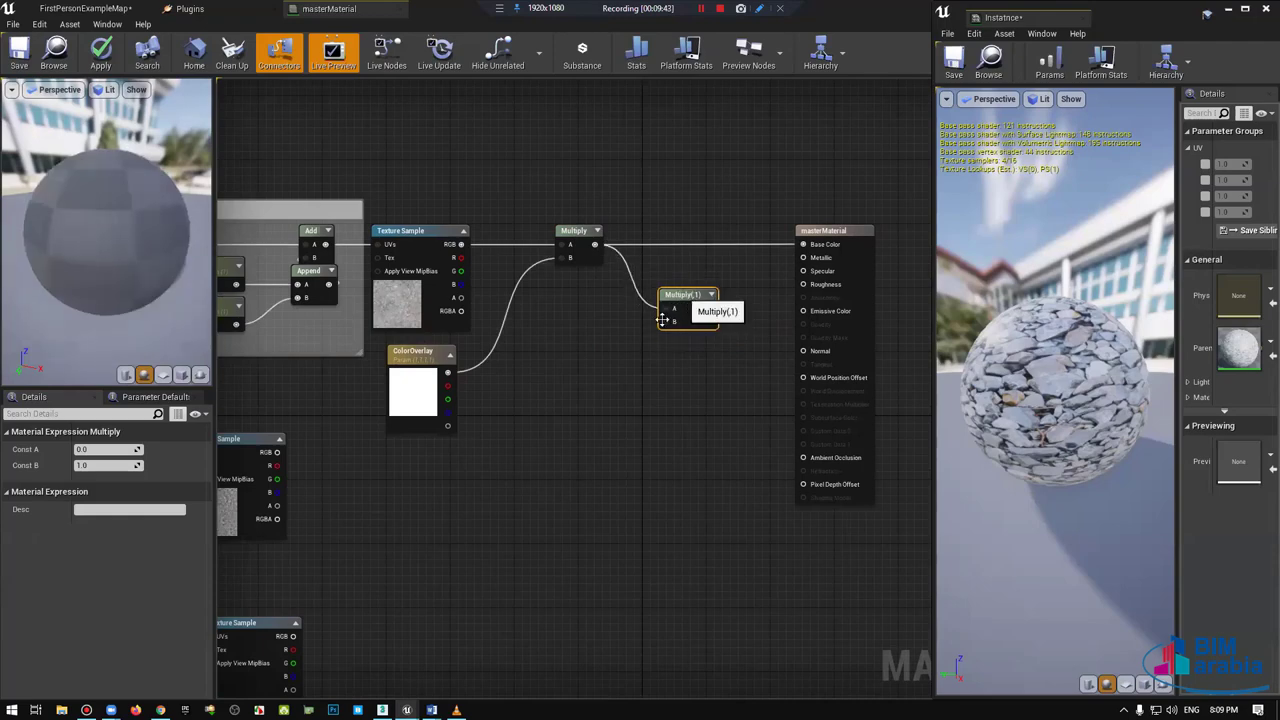
pyautogui.click(546, 378)
pyautogui.moveTo(553, 385); pyautogui.dragTo(657, 336)
pyautogui.moveTo(582, 364); pyautogui.dragTo(674, 321)
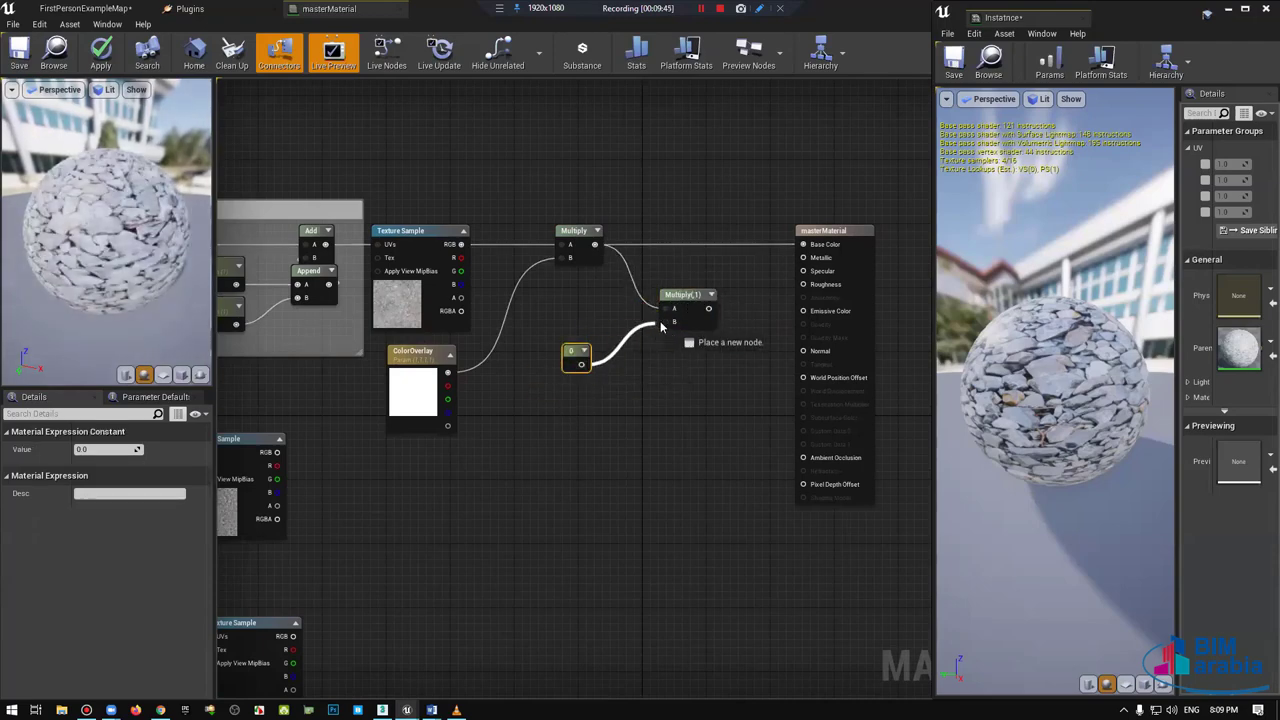
# Step: Convert that constant into a scalar parameter ColorOverlayInt with default value 1.0
pyautogui.rightClick(575, 352)
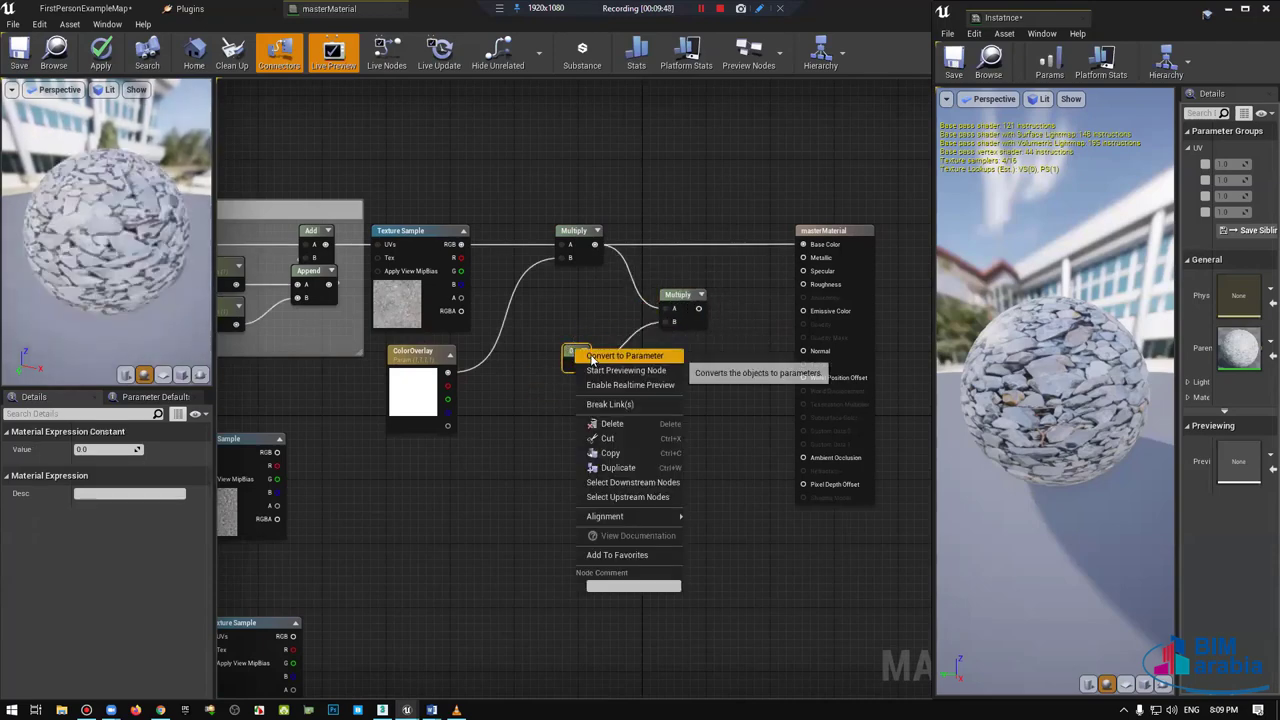
pyautogui.click(592, 355)
pyautogui.write('ColorOverlayIn')
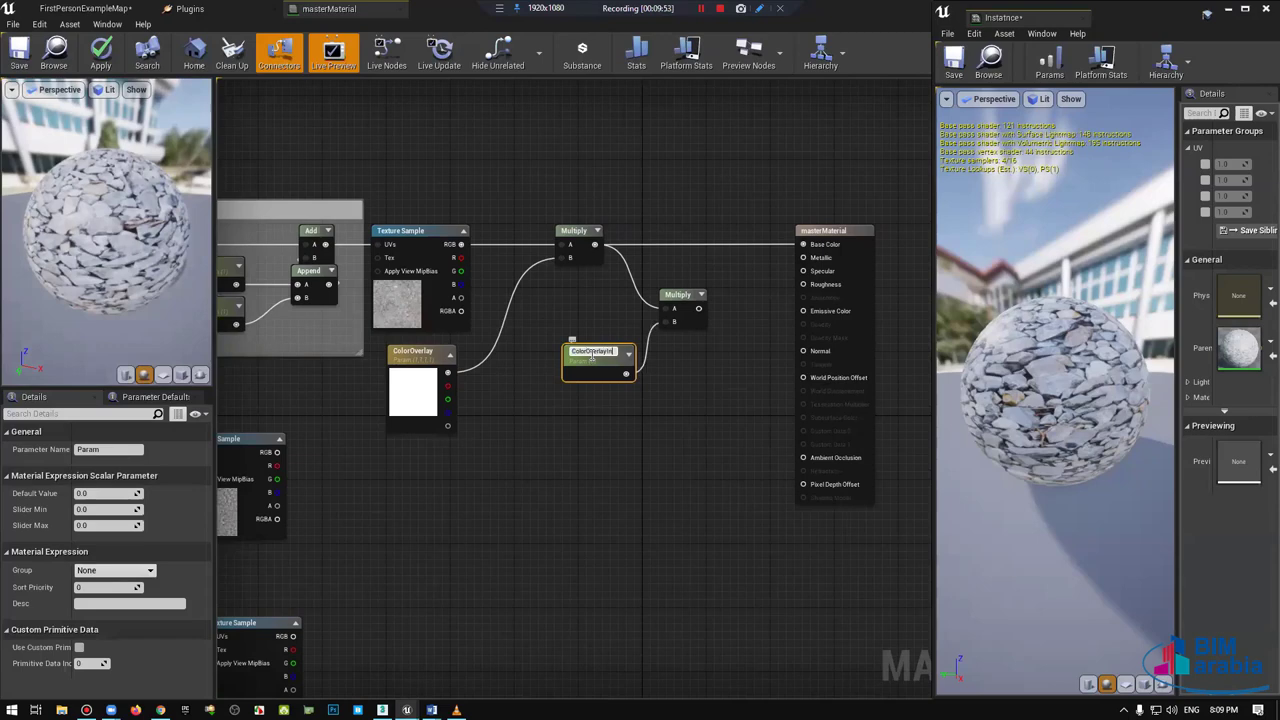
pyautogui.write('t')
pyautogui.press('Return')
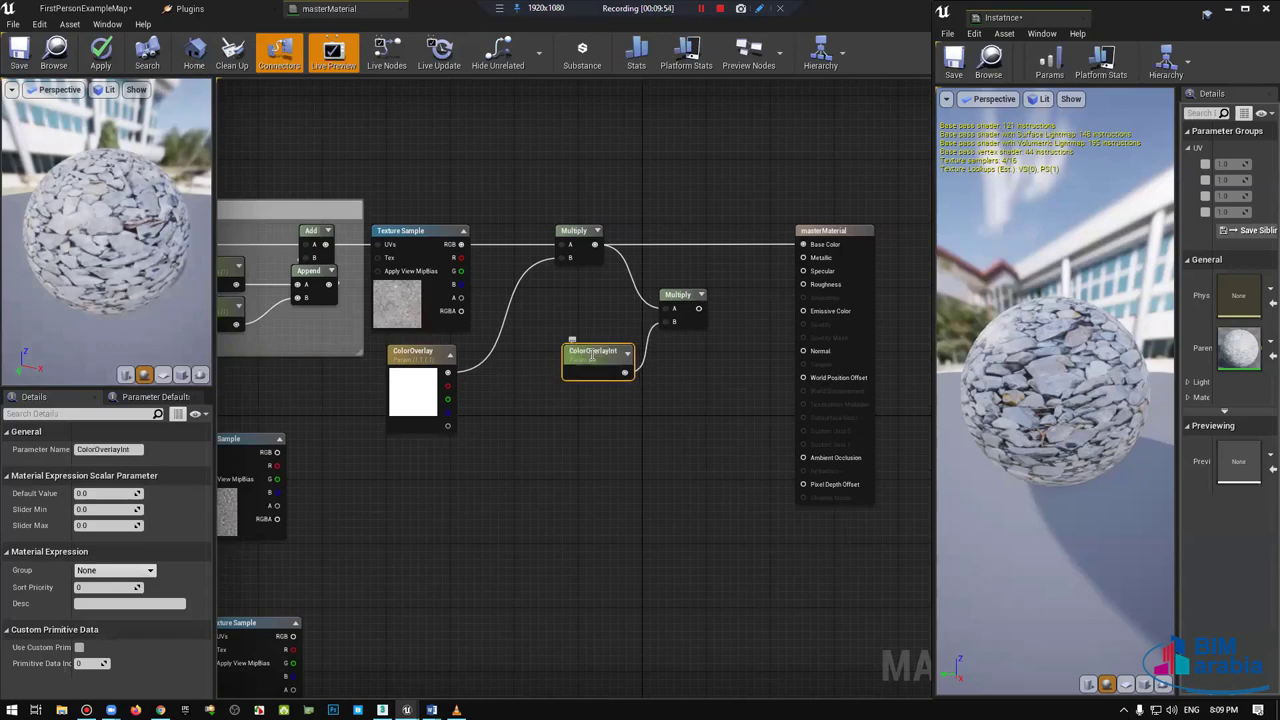
pyautogui.moveTo(601, 358); pyautogui.dragTo(577, 350)
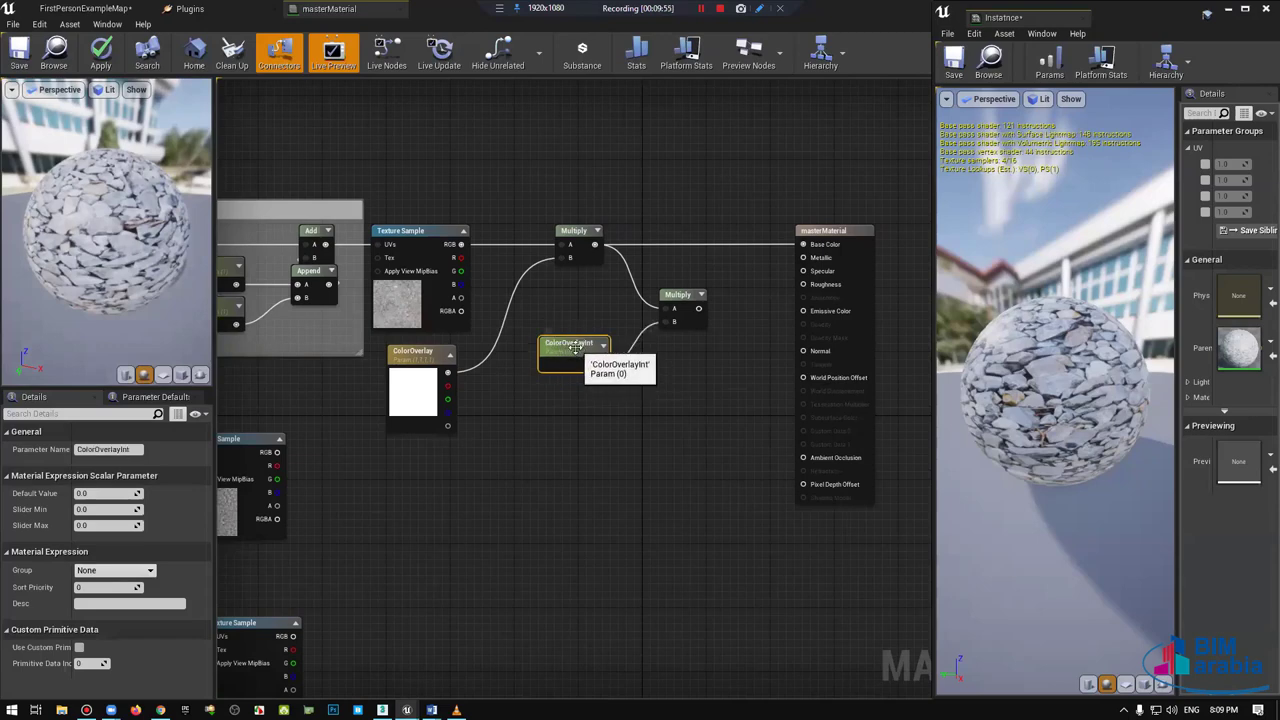
pyautogui.click(118, 494)
pyautogui.write('1')
pyautogui.press('Return')
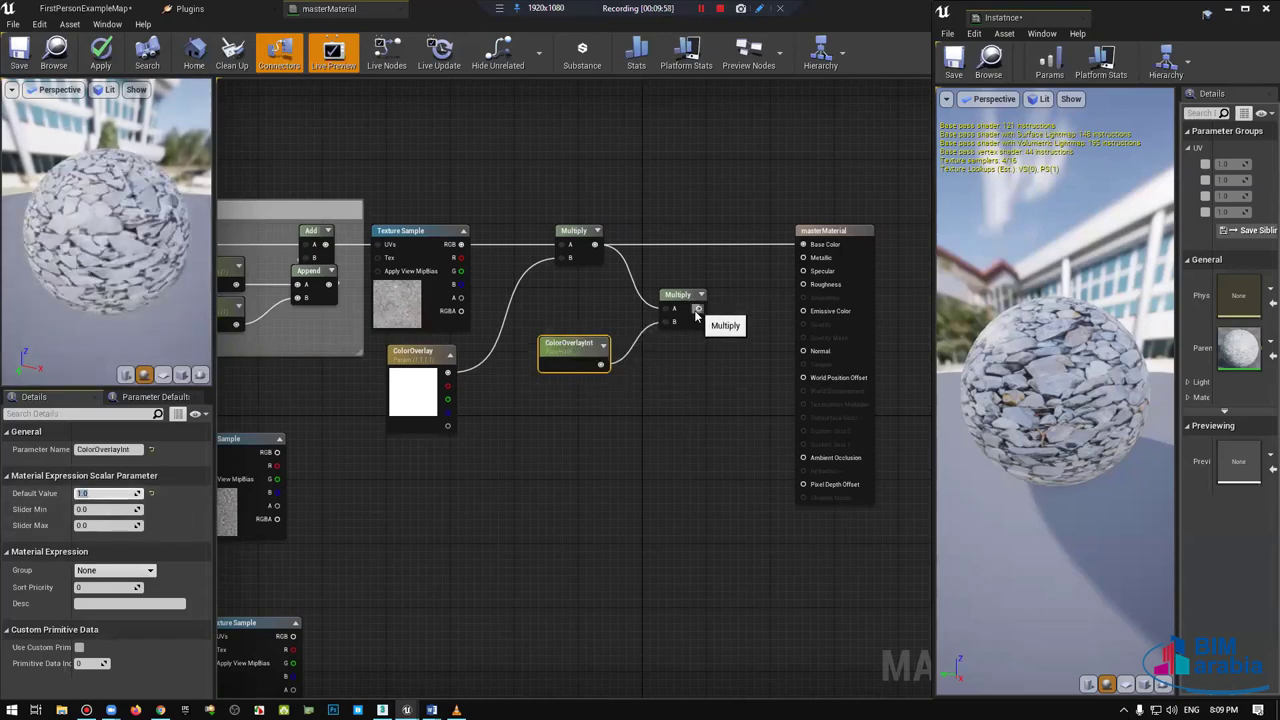
# Step: Wire the second Multiply into Base Color, tidy the nodes, and save the master material
pyautogui.moveTo(698, 308); pyautogui.dragTo(803, 244)
pyautogui.moveTo(677, 291); pyautogui.dragTo(683, 228)
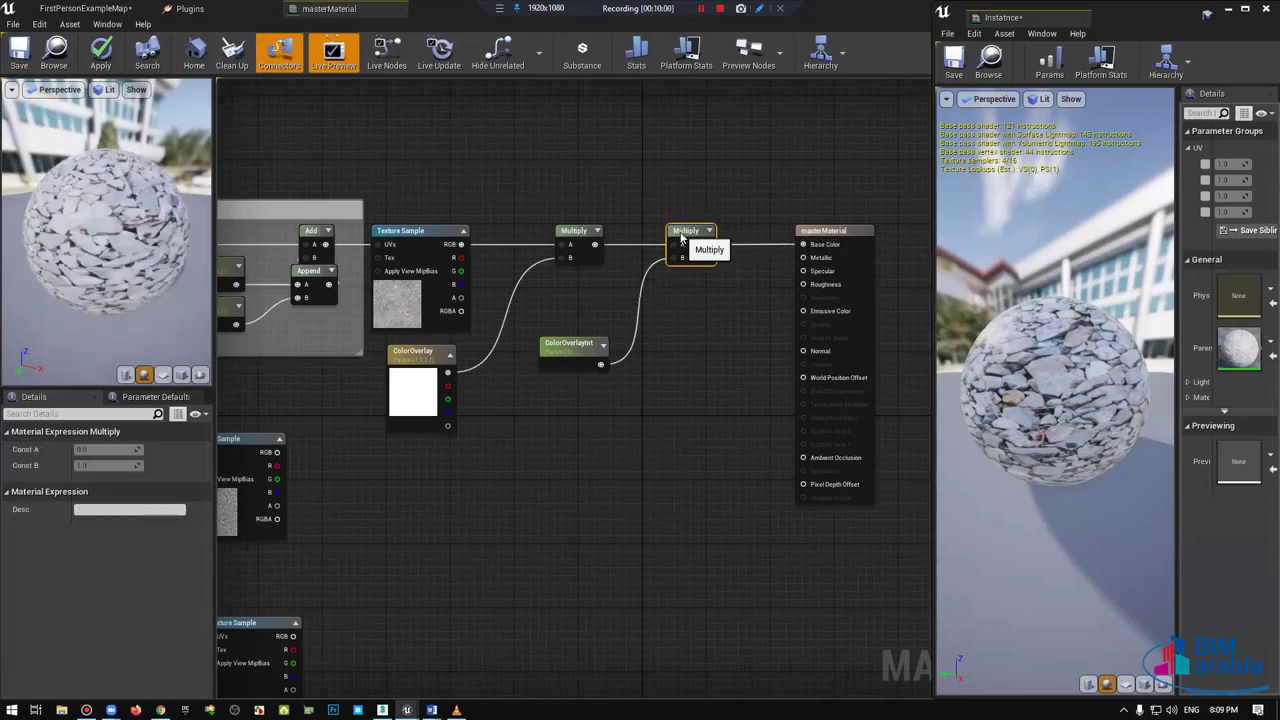
pyautogui.moveTo(586, 346); pyautogui.dragTo(602, 290)
pyautogui.moveTo(42, 250); pyautogui.dragTo(20, 60)
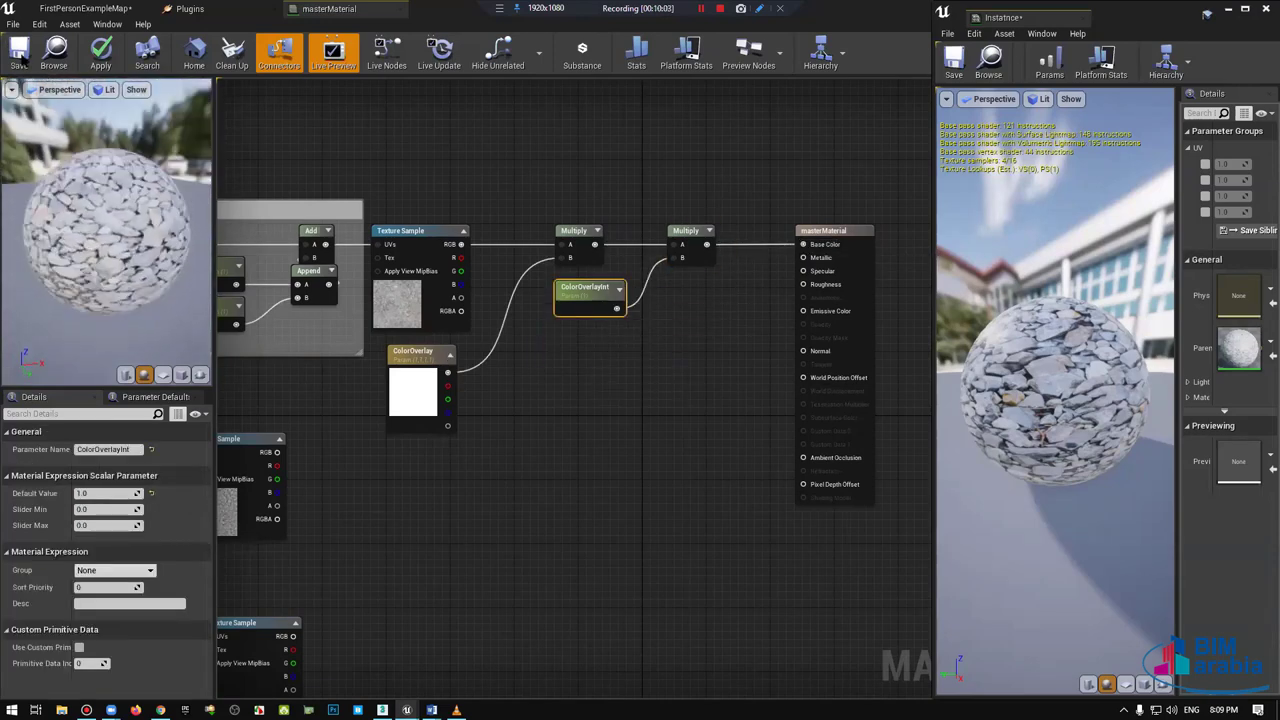
pyautogui.click(19, 52)
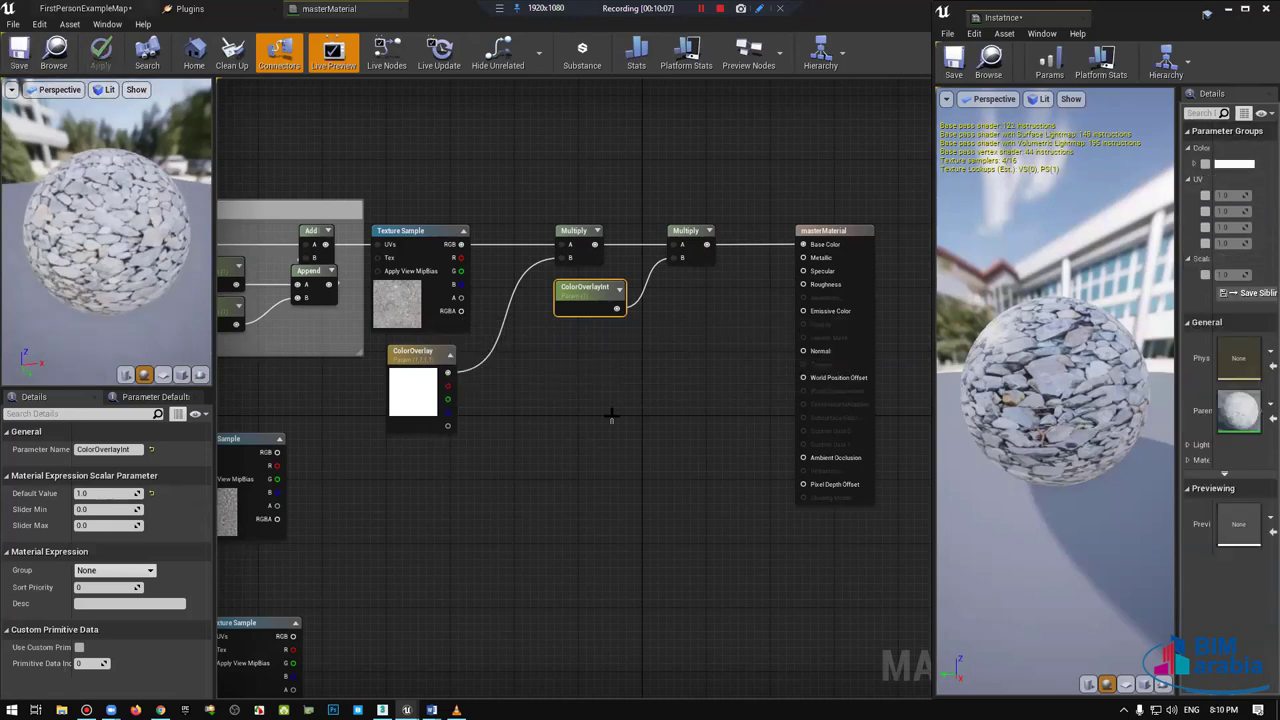
# Step: Enable the instance's ColorOverlay override, preview pale yellow tints on the floor, then cancel back to white
pyautogui.click(85, 8)
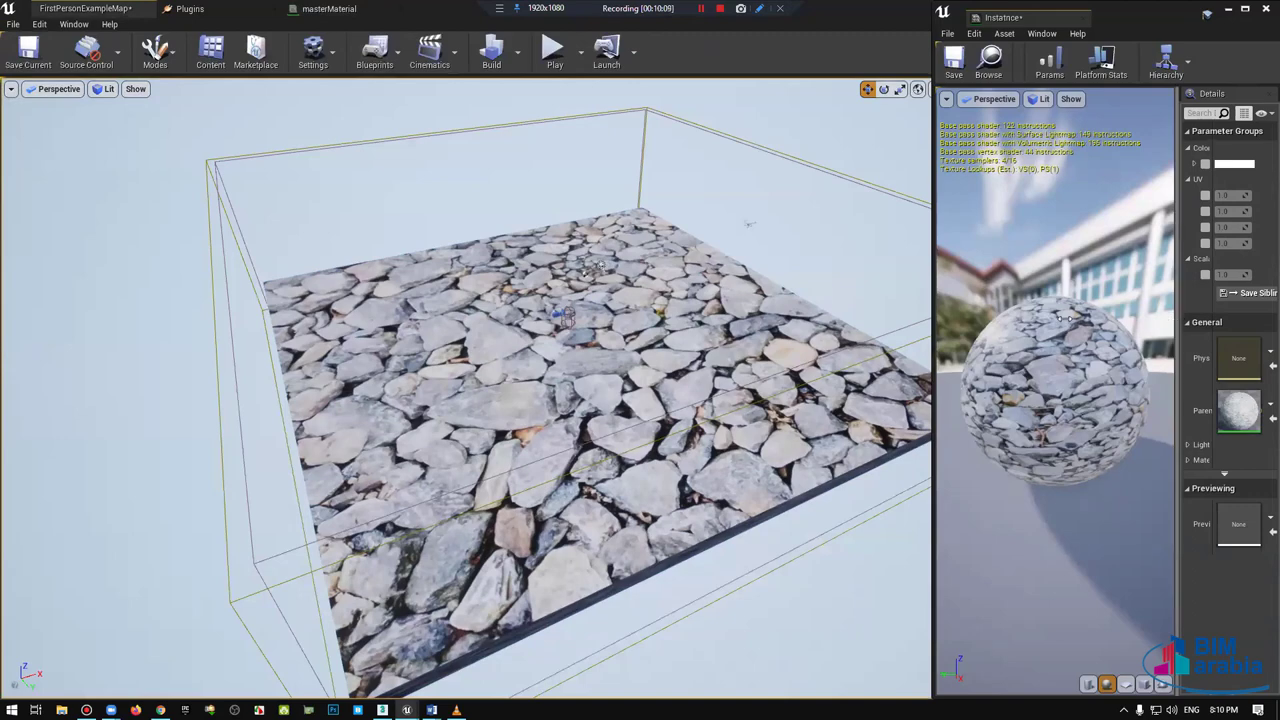
pyautogui.moveTo(1176, 320); pyautogui.dragTo(1058, 322)
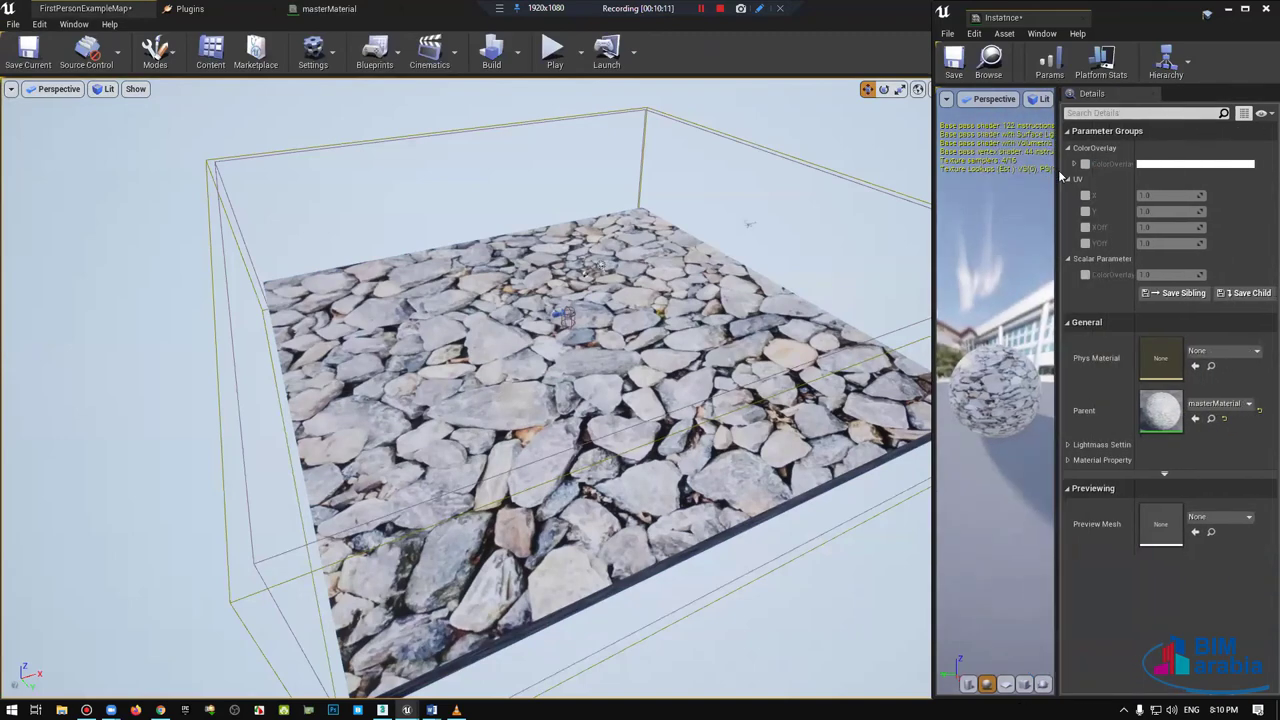
pyautogui.click(1086, 164)
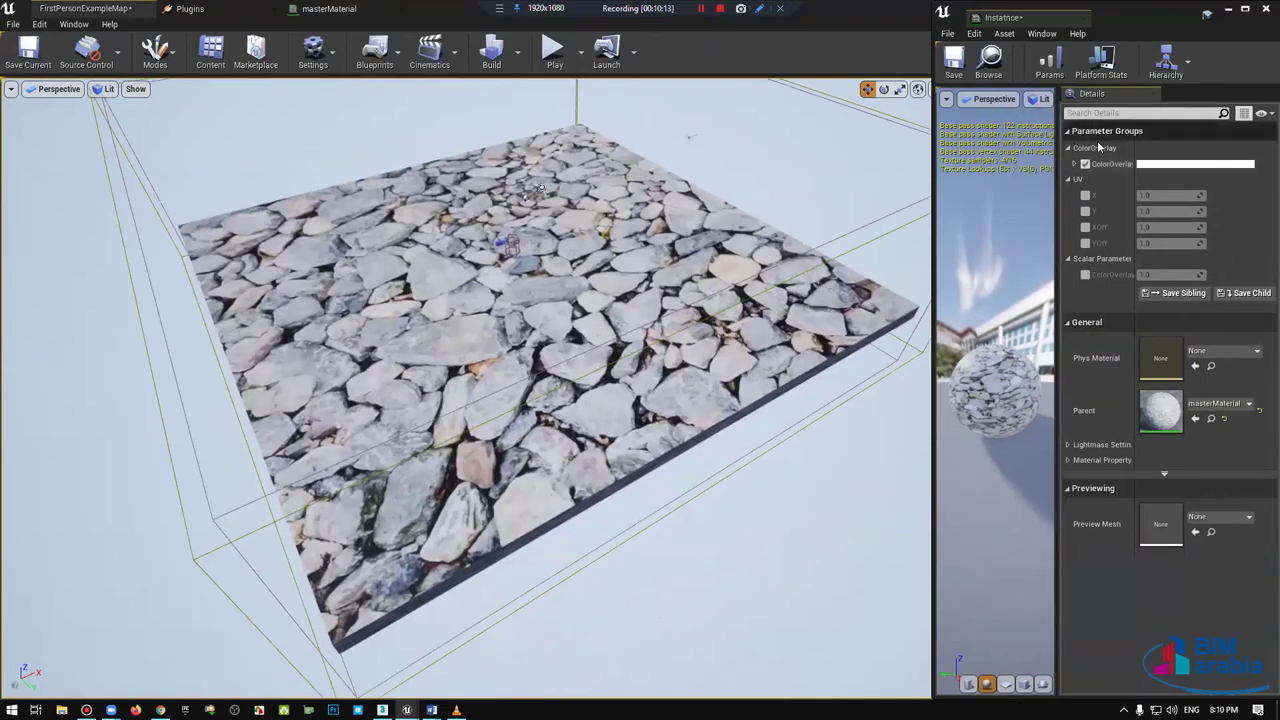
pyautogui.click(1168, 166)
pyautogui.moveTo(986, 251)
pyautogui.mouseDown()
pyautogui.moveTo(950, 262)
pyautogui.moveTo(967, 295)
pyautogui.mouseUp()
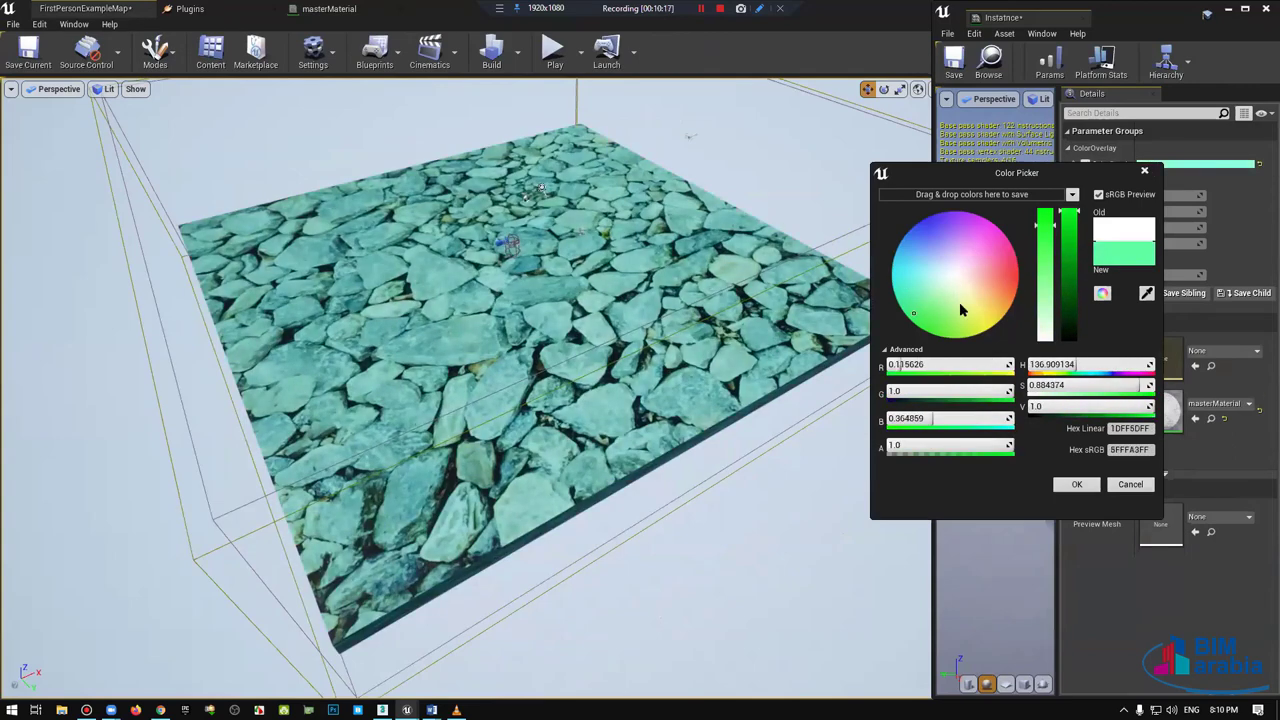
pyautogui.click(967, 292)
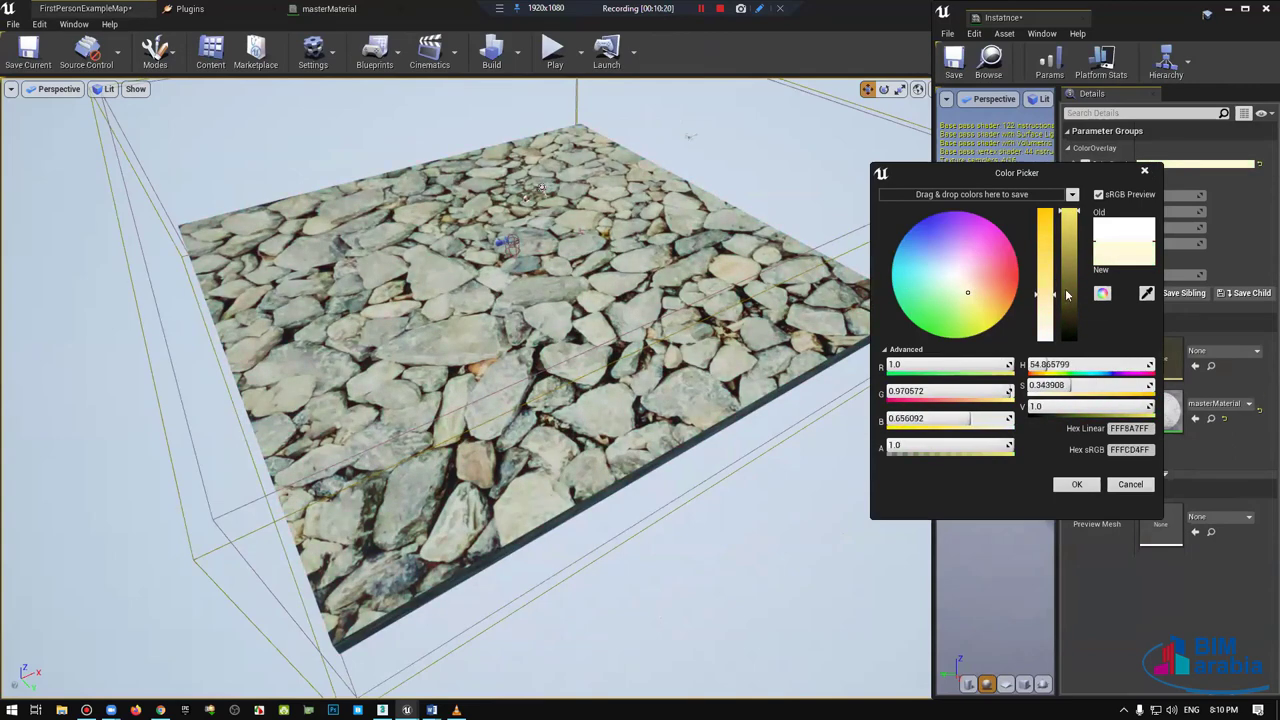
pyautogui.moveTo(1067, 294); pyautogui.dragTo(1067, 234)
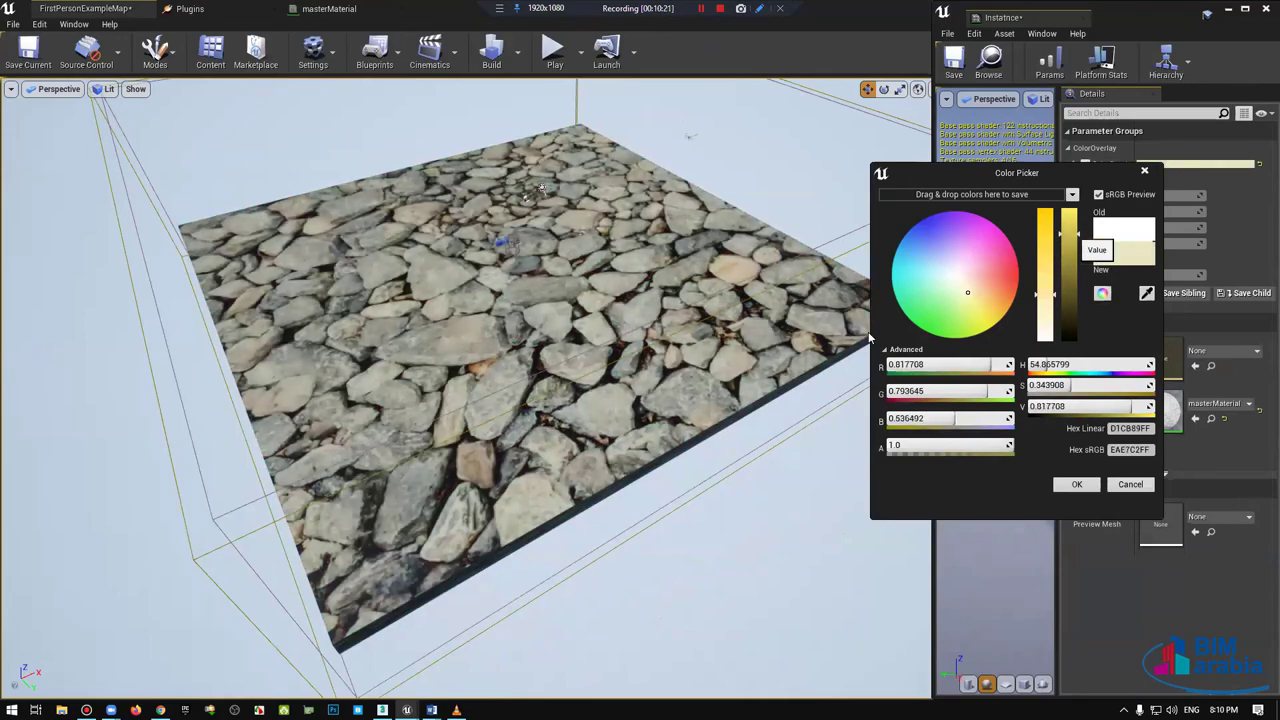
pyautogui.click(1131, 484)
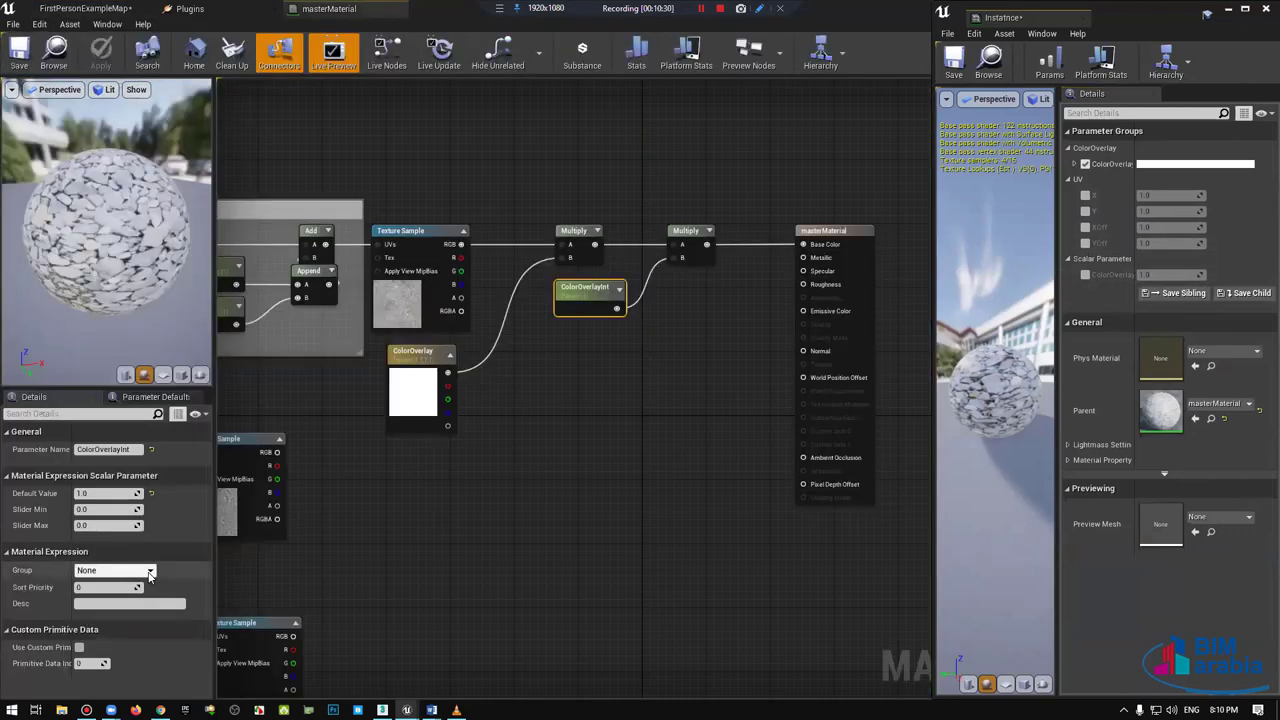
# Step: Put ColorOverlayInt in the ColorOverlay group with sort priority 1
pyautogui.click(150, 572)
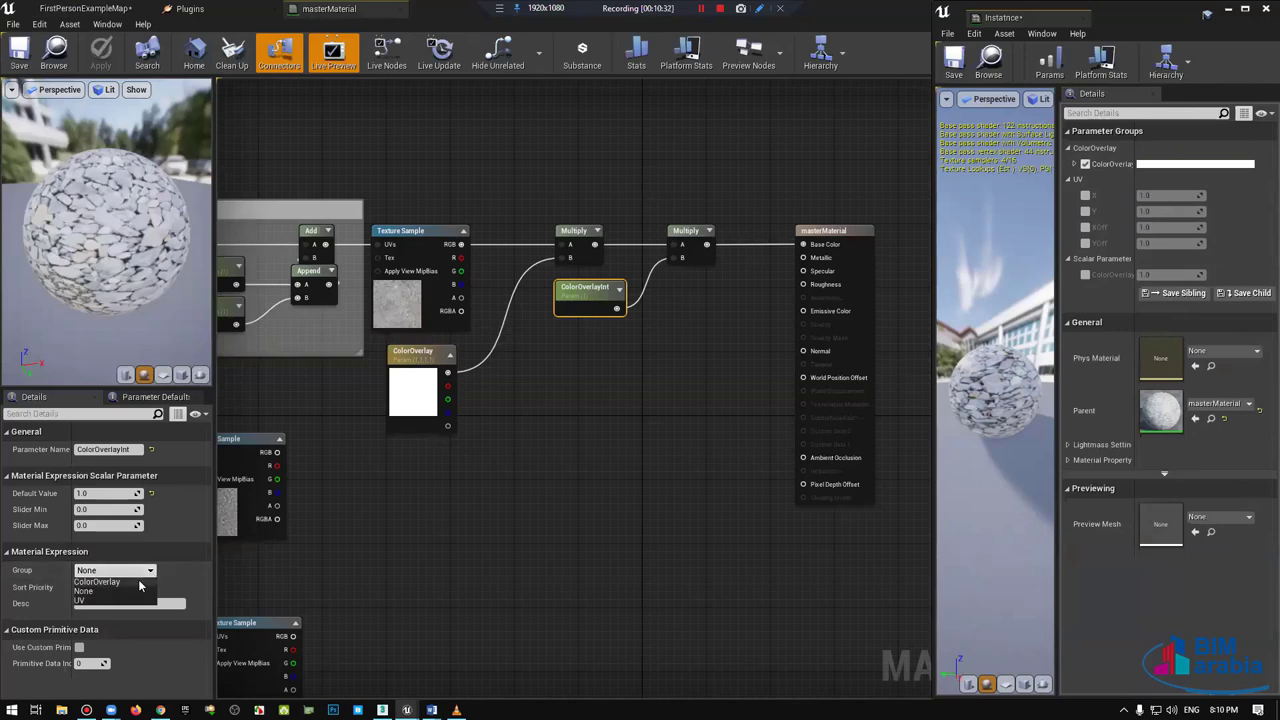
pyautogui.click(140, 582)
pyautogui.write('1')
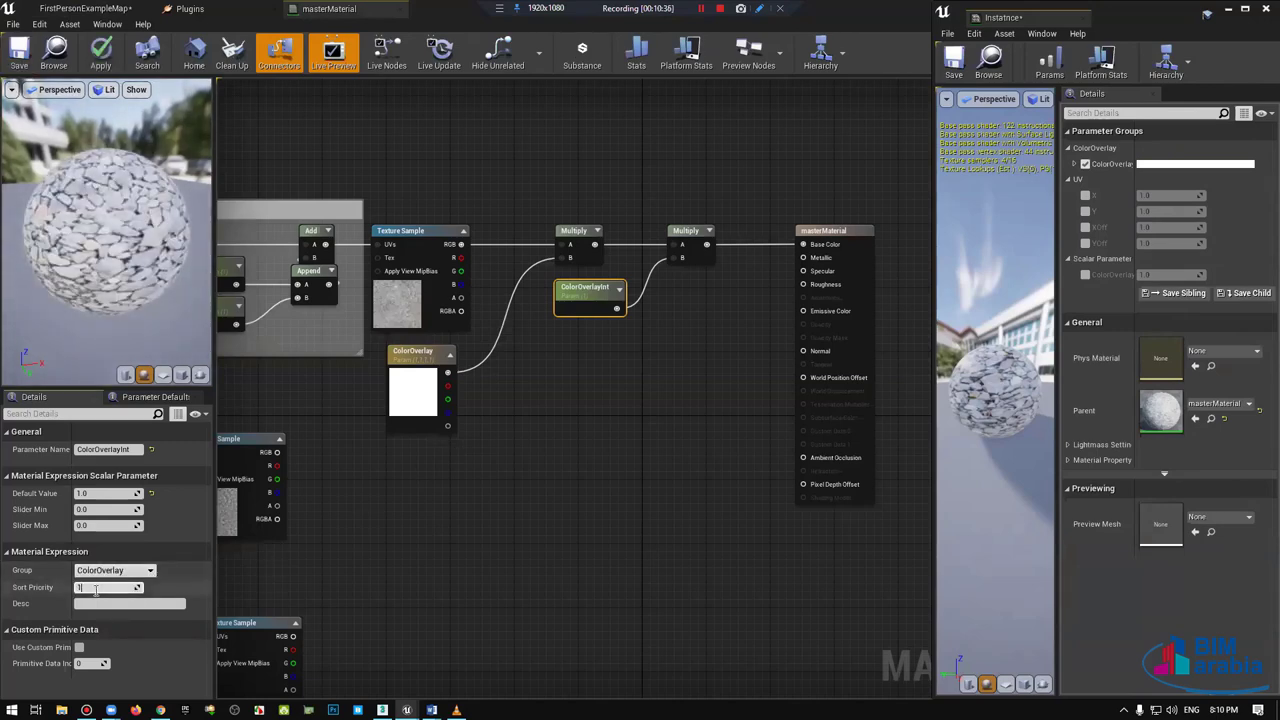
pyautogui.press('Return')
pyautogui.click(408, 392)
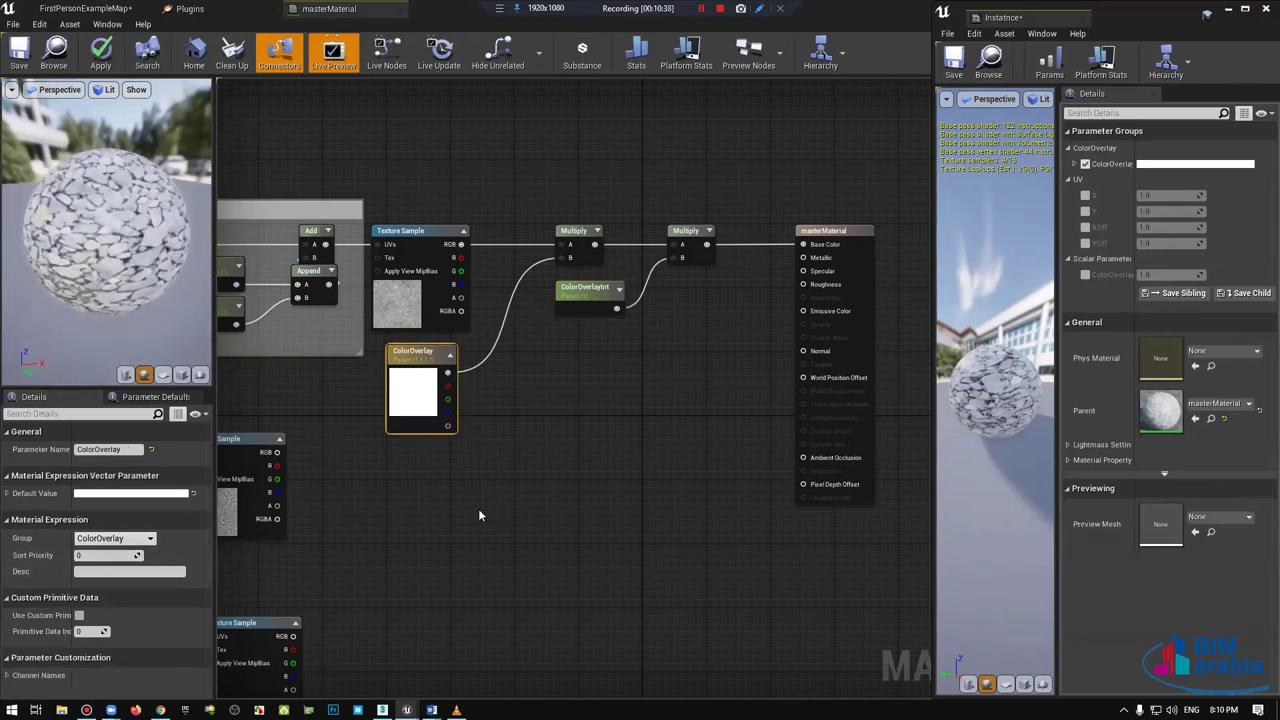
pyautogui.click(599, 299)
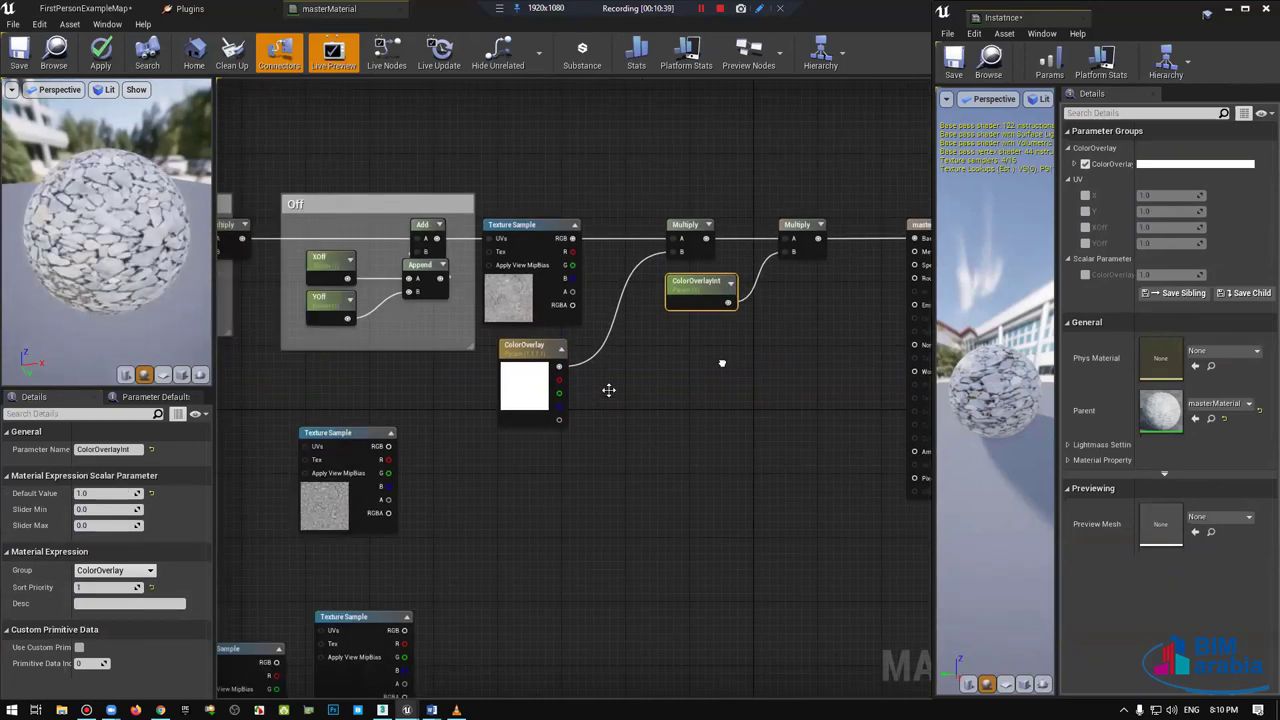
# Step: Move the material output node lower and ColorOverlay up beside the Multiply chain
pyautogui.moveTo(400, 383); pyautogui.dragTo(580, 366, button='right')
pyautogui.scroll(-3, 750, 190)
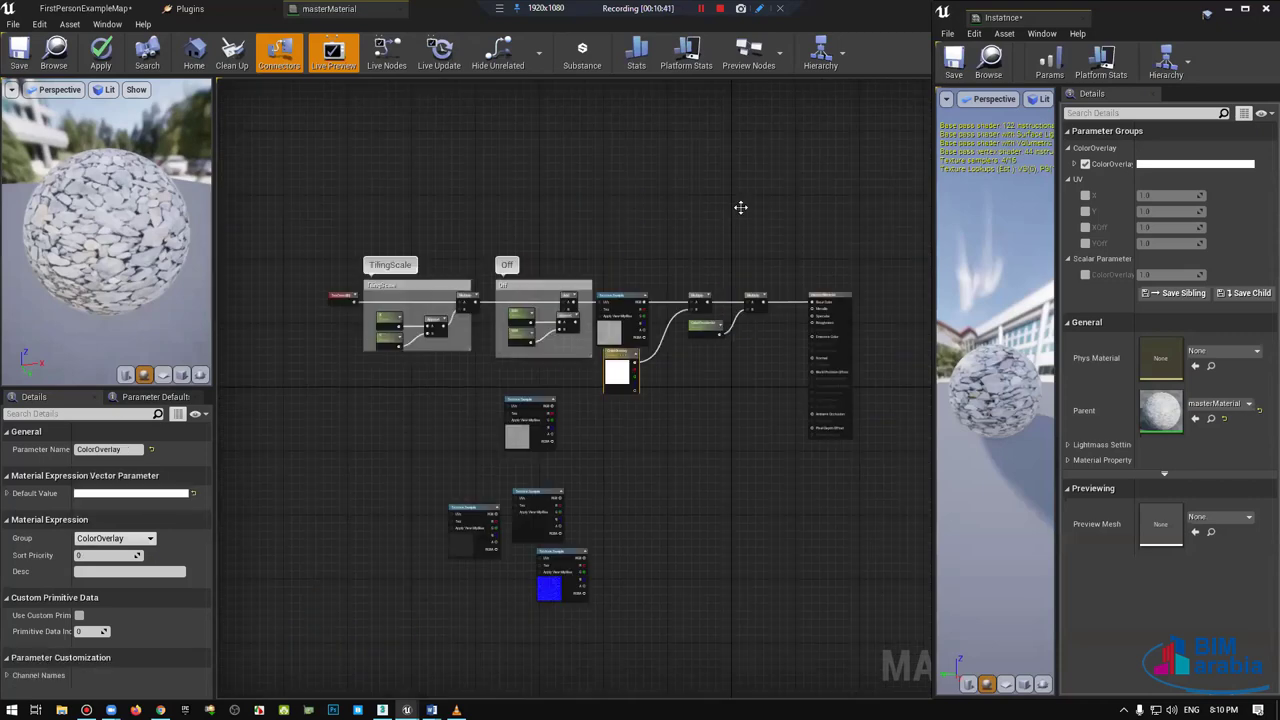
pyautogui.moveTo(737, 206); pyautogui.dragTo(745, 215, button='right')
pyautogui.moveTo(730, 205); pyautogui.dragTo(741, 288)
pyautogui.moveTo(593, 288); pyautogui.dragTo(708, 305, button='right')
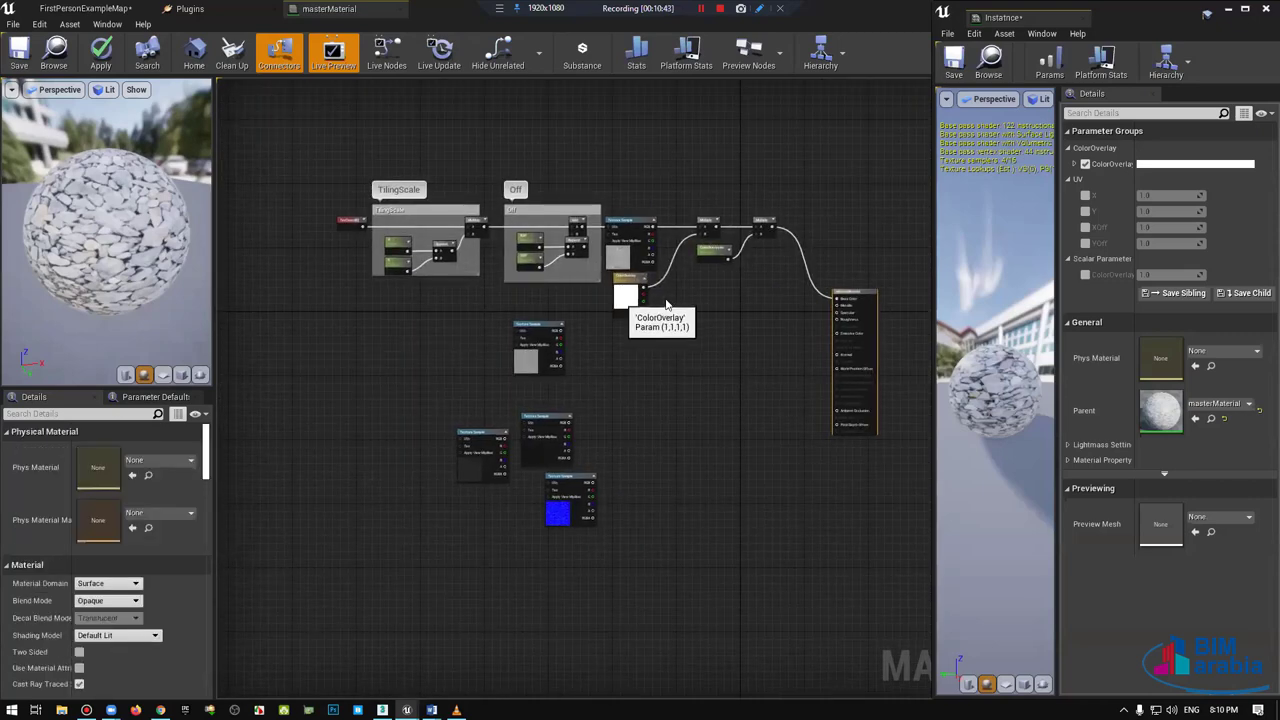
pyautogui.moveTo(625, 296); pyautogui.dragTo(678, 258)
pyautogui.scroll(3, 584, 222)
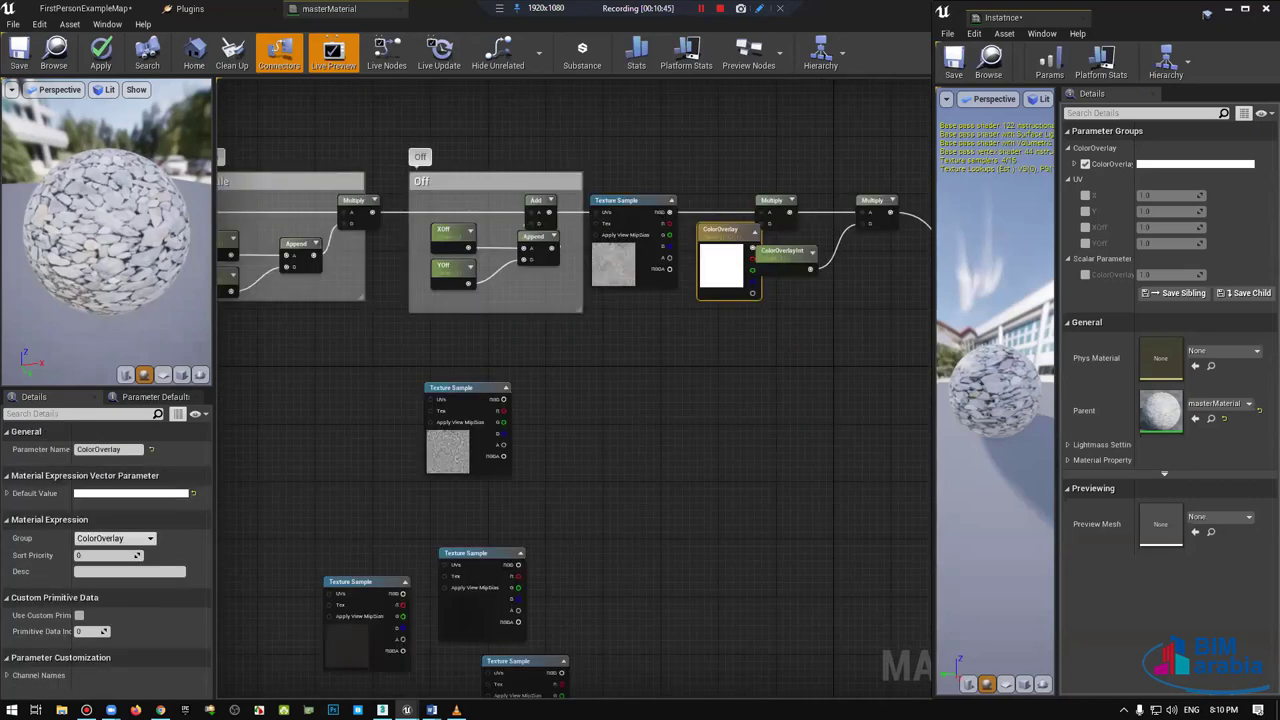
pyautogui.moveTo(584, 222); pyautogui.dragTo(742, 231, button='right')
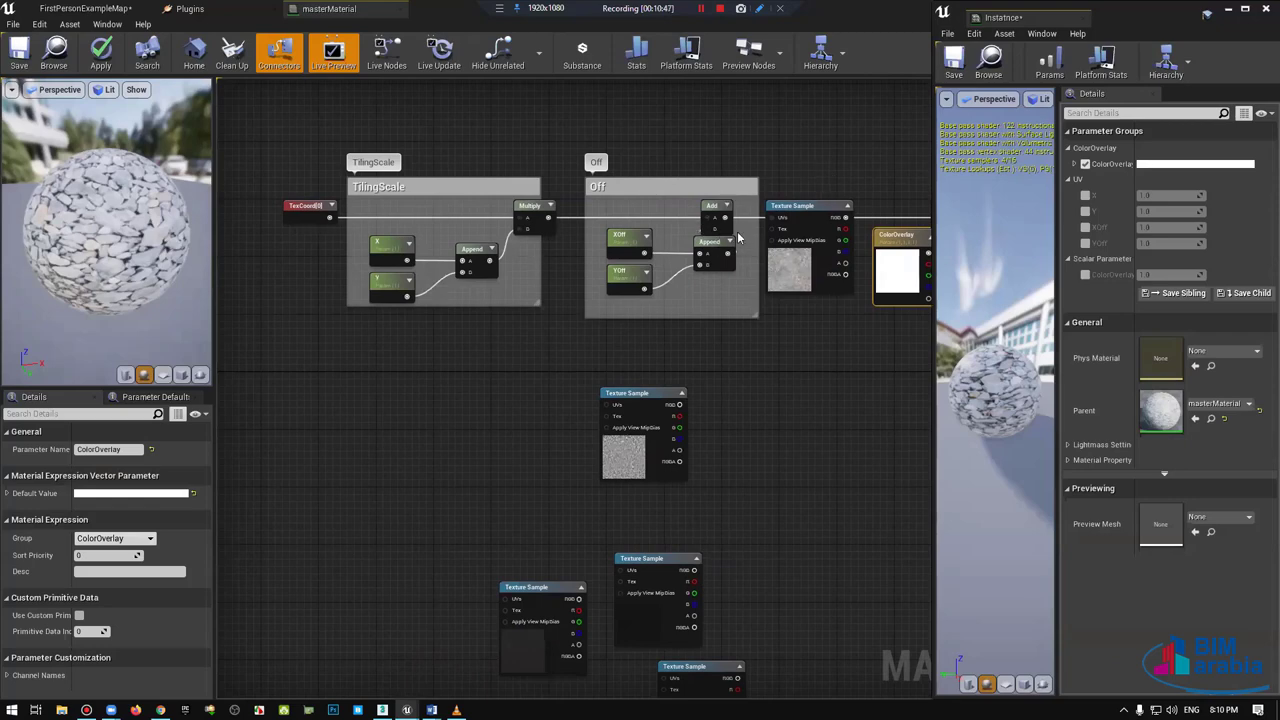
pyautogui.scroll(-2, 738, 237)
pyautogui.moveTo(805, 185); pyautogui.dragTo(729, 211, button='right')
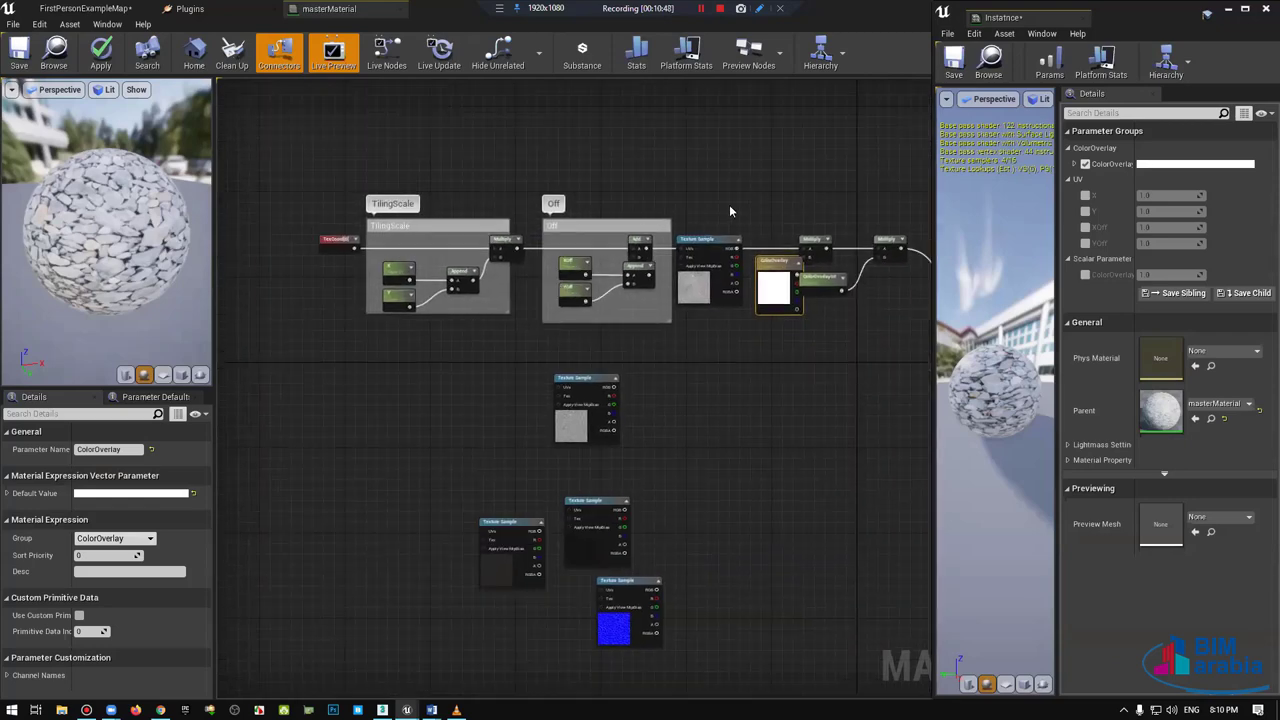
pyautogui.click(781, 391)
pyautogui.moveTo(706, 363); pyautogui.dragTo(570, 319, button='right')
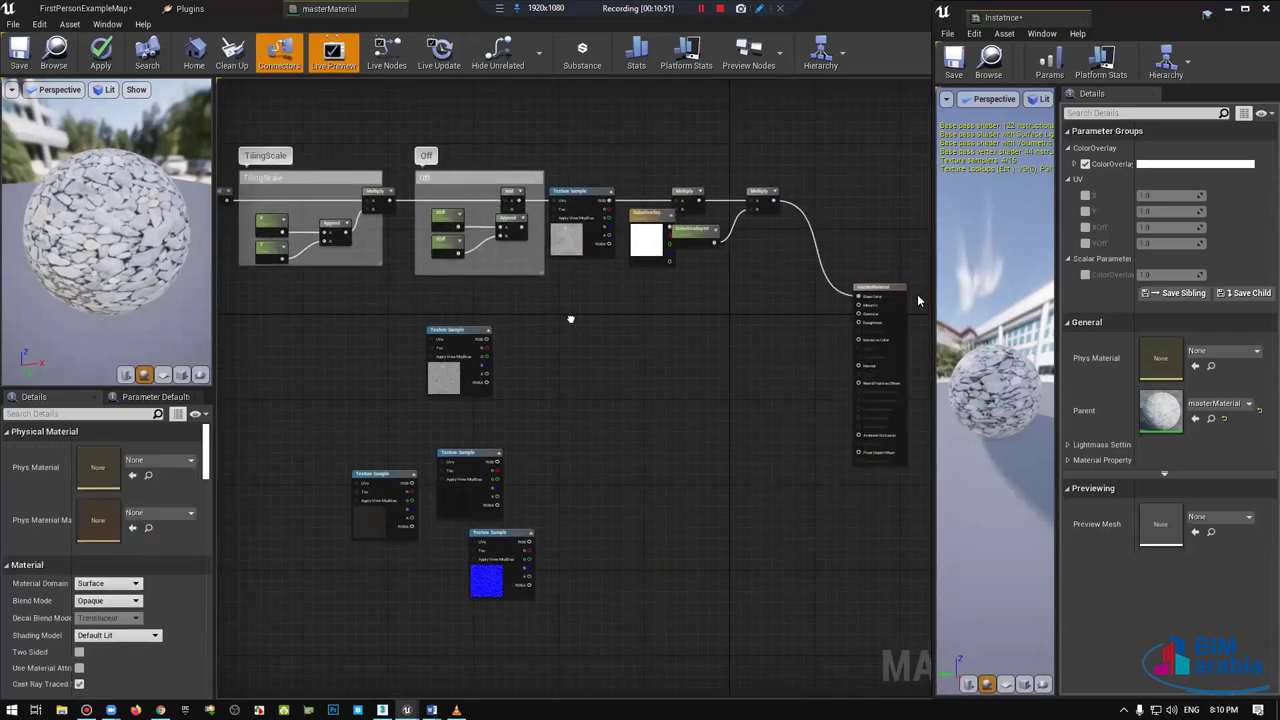
# Step: Box-select the four loose Texture Sample nodes and shift them down and right
pyautogui.moveTo(737, 337); pyautogui.dragTo(309, 594)
pyautogui.moveTo(462, 380); pyautogui.dragTo(645, 440)
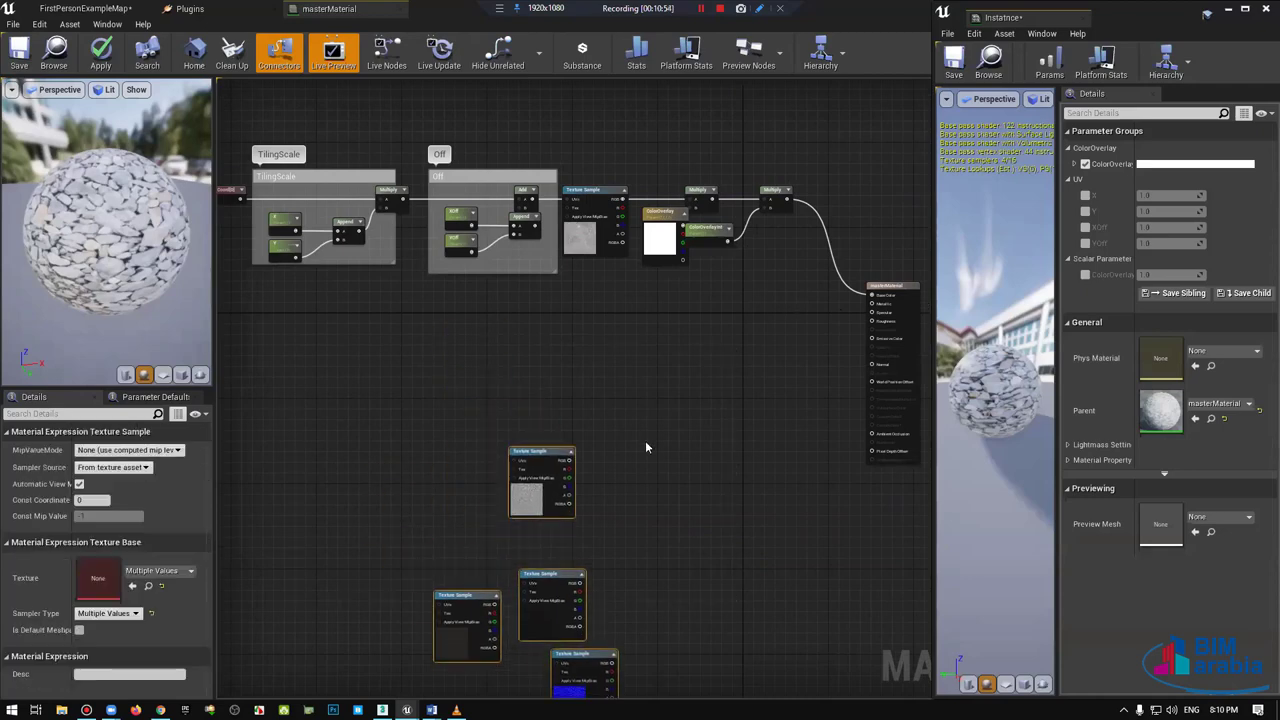
pyautogui.click(645, 447)
pyautogui.moveTo(645, 447); pyautogui.dragTo(604, 397, button='right')
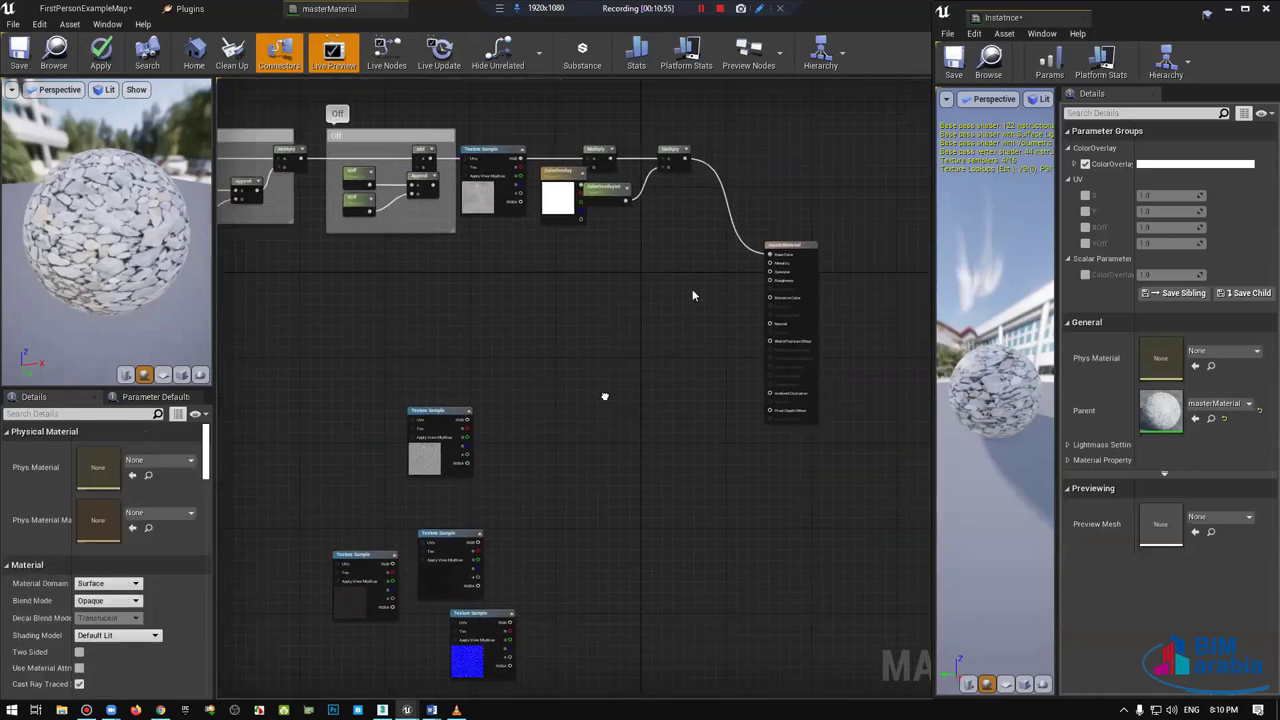
pyautogui.scroll(3, 692, 295)
pyautogui.moveTo(545, 450); pyautogui.dragTo(590, 465, button='right')
pyautogui.scroll(-1, 520, 530)
# Step: Assign the gravel REFL reflection texture to the empty Texture Sample
pyautogui.scroll(4, 398, 554)
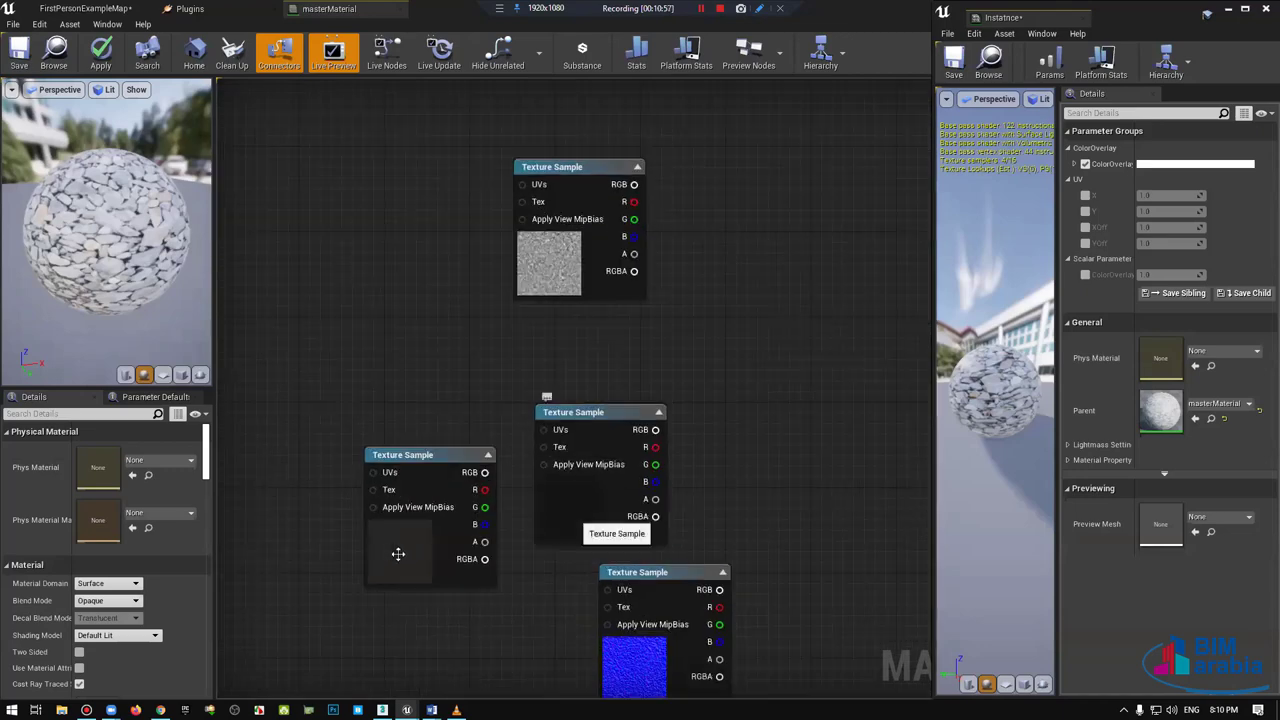
pyautogui.doubleClick(398, 554)
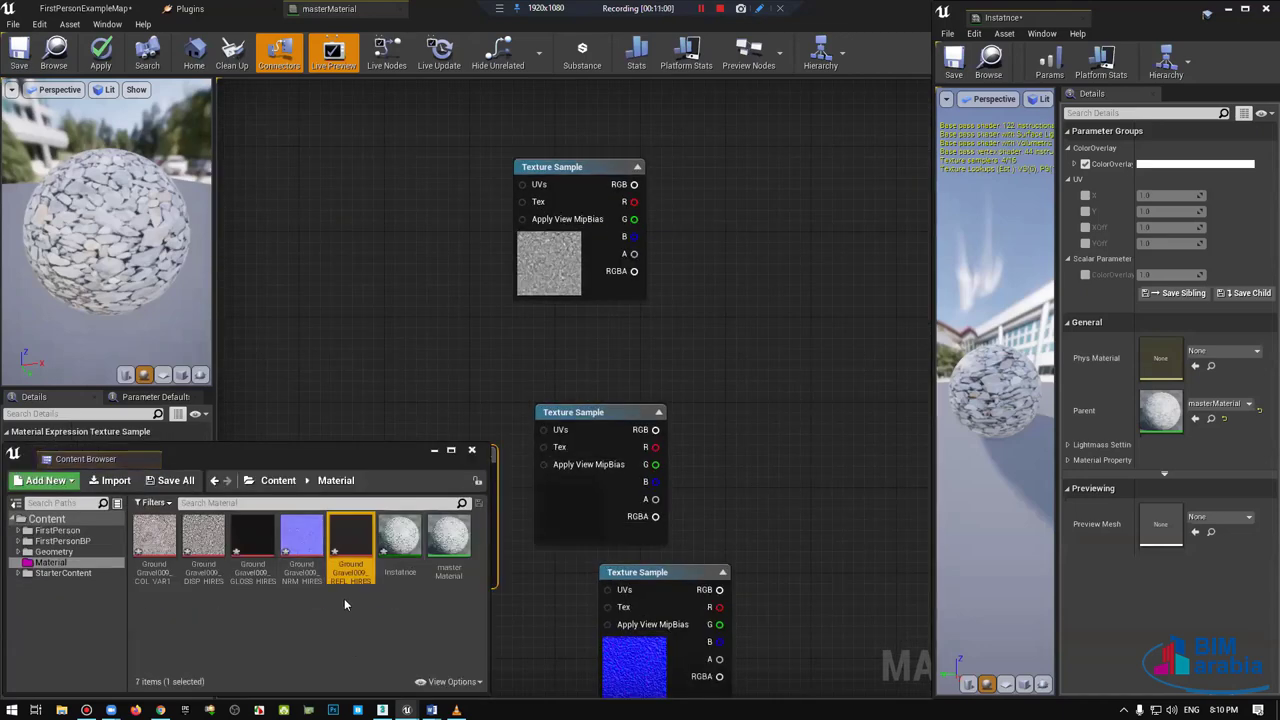
pyautogui.click(473, 451)
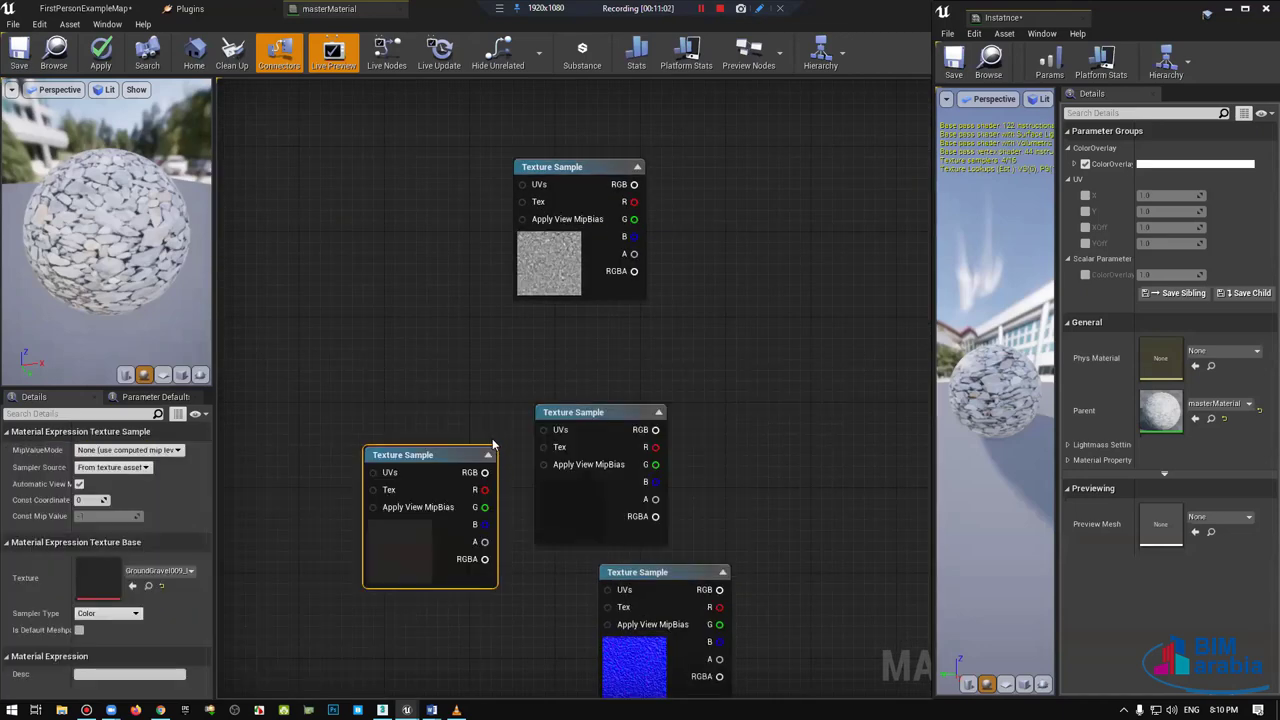
pyautogui.scroll(-2, 500, 436)
# Step: Move the TilingScale and Off comment groups down-left and position the lower Texture Sample
pyautogui.moveTo(590, 170); pyautogui.dragTo(574, 286, button='right')
pyautogui.moveTo(400, 568); pyautogui.dragTo(585, 203)
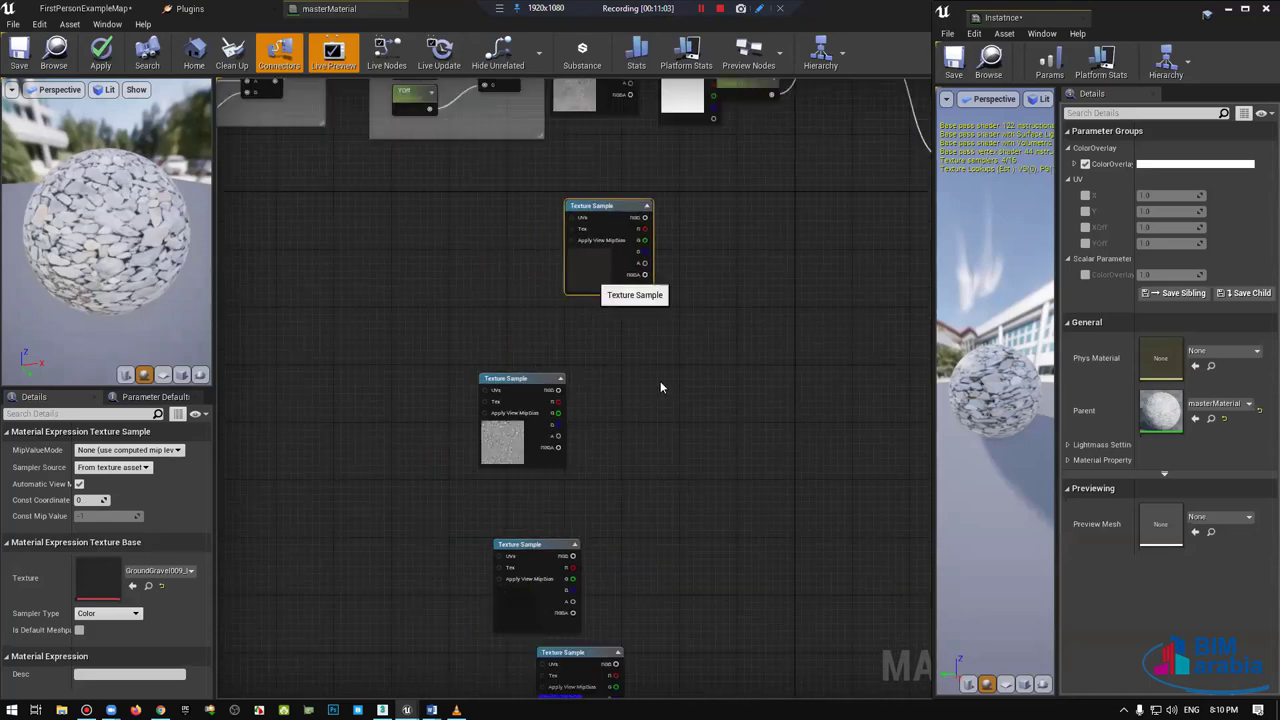
pyautogui.moveTo(508, 501); pyautogui.dragTo(600, 343, button='right')
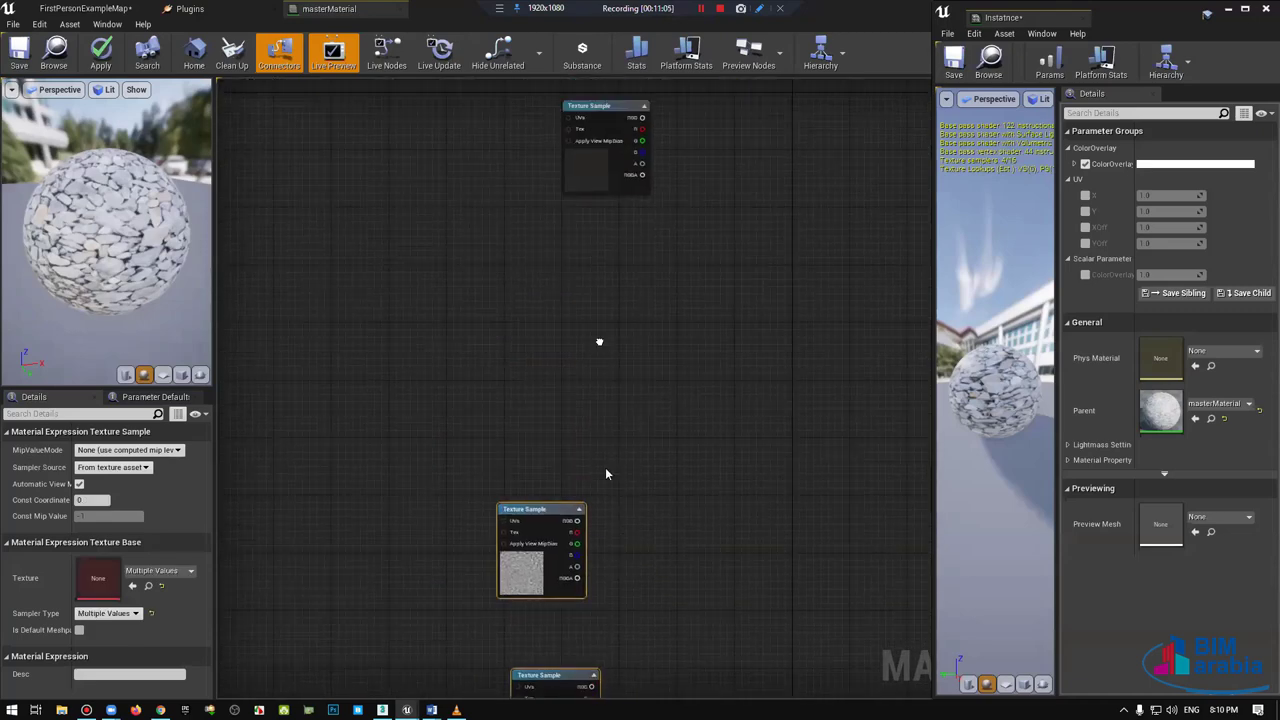
pyautogui.scroll(-2, 620, 334)
pyautogui.moveTo(646, 309); pyautogui.dragTo(394, 430)
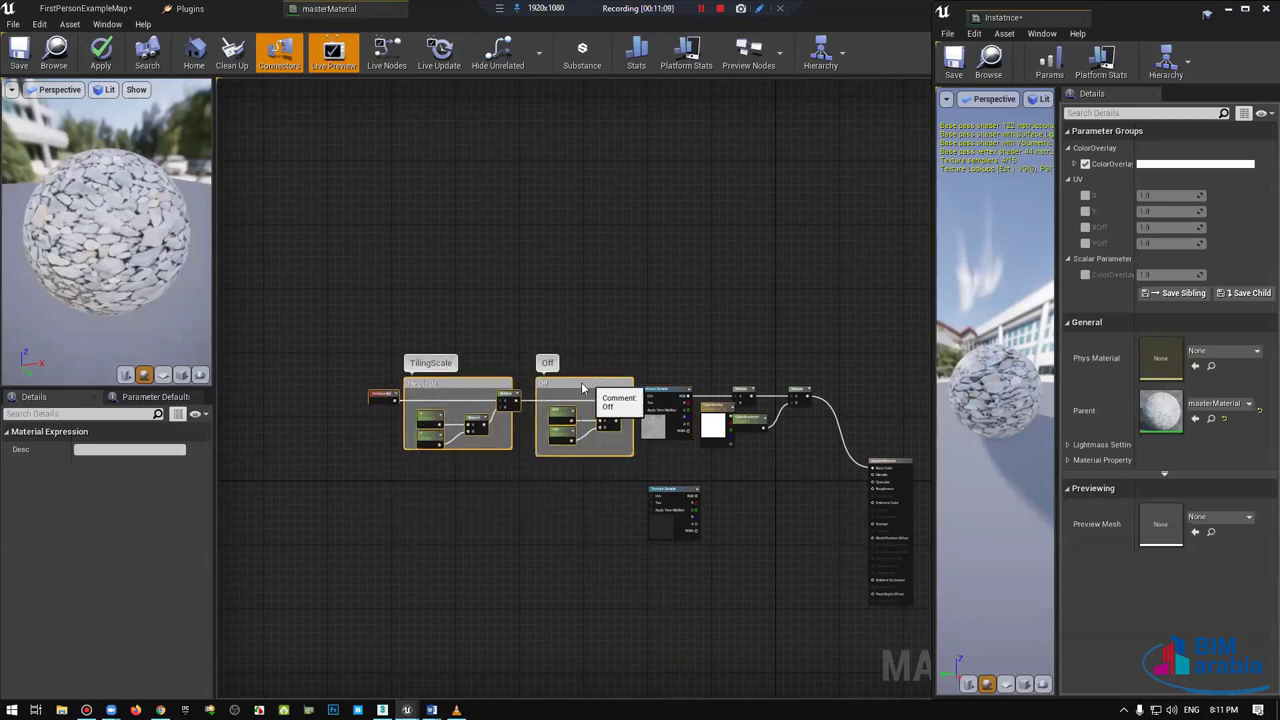
pyautogui.moveTo(587, 380); pyautogui.dragTo(523, 503)
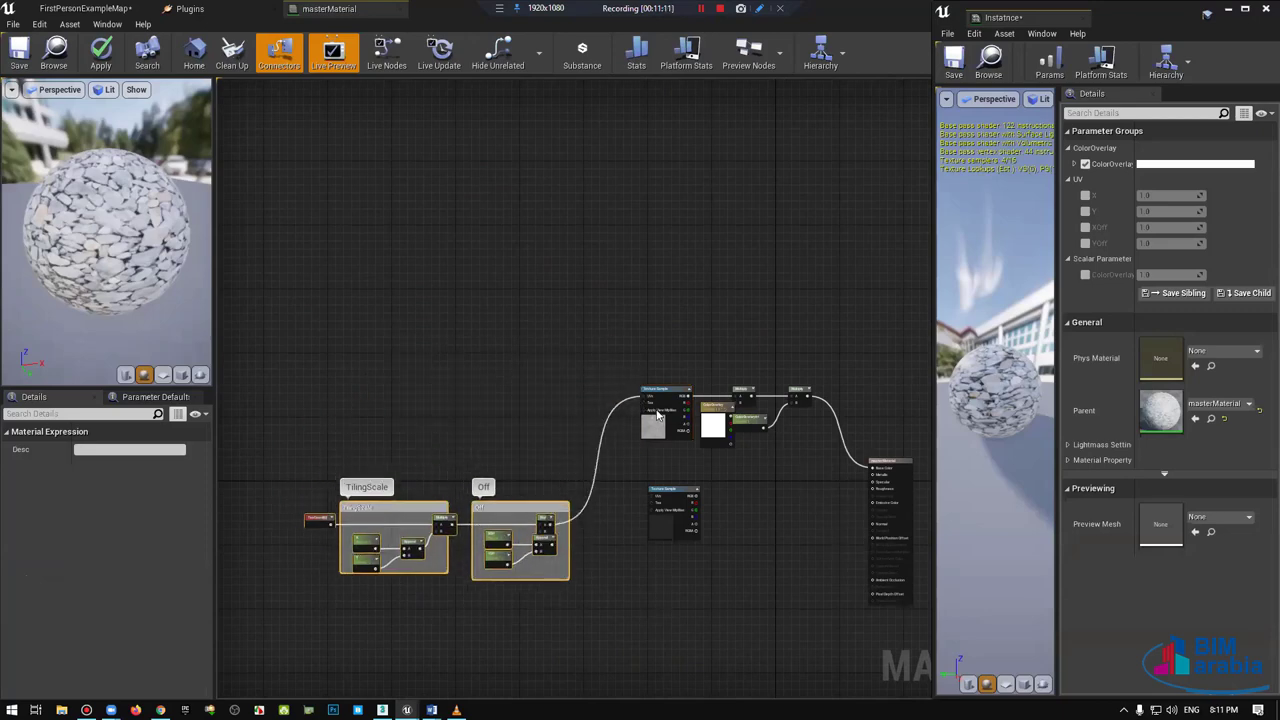
pyautogui.moveTo(641, 398); pyautogui.dragTo(647, 292, button='right')
pyautogui.scroll(3, 674, 383)
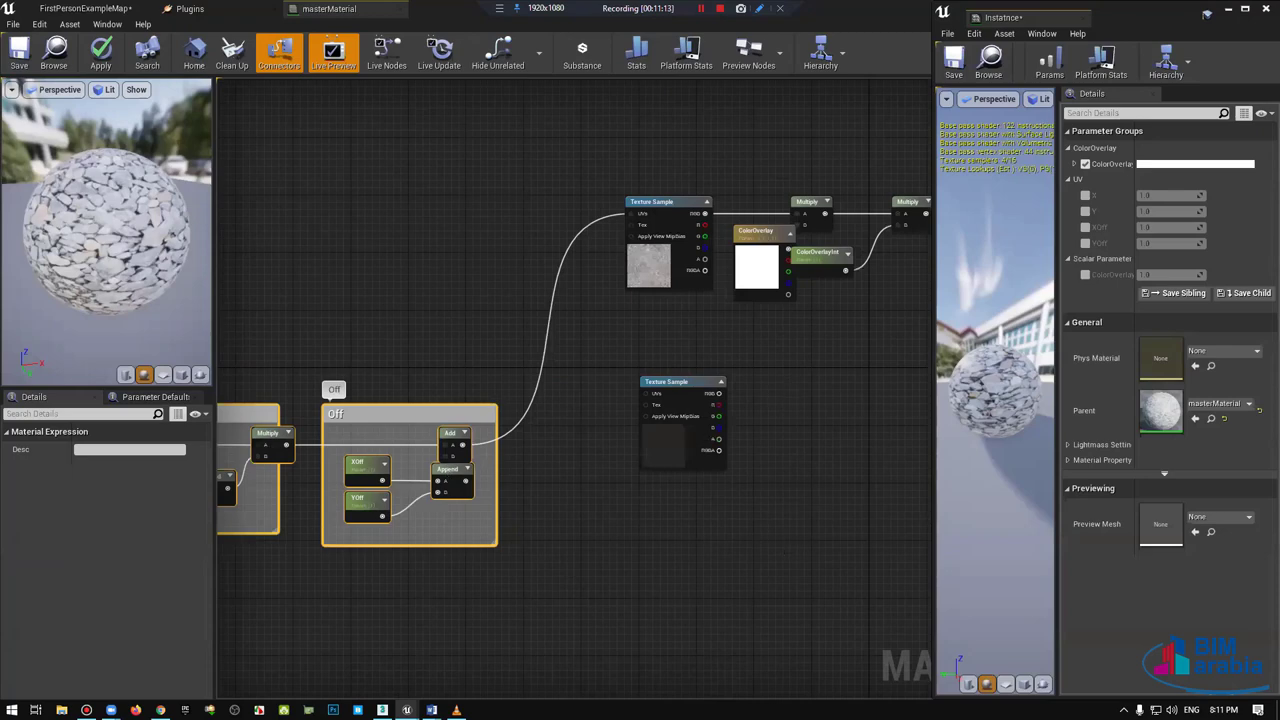
pyautogui.moveTo(634, 483); pyautogui.dragTo(634, 440, button='right')
pyautogui.moveTo(633, 440); pyautogui.dragTo(618, 469)
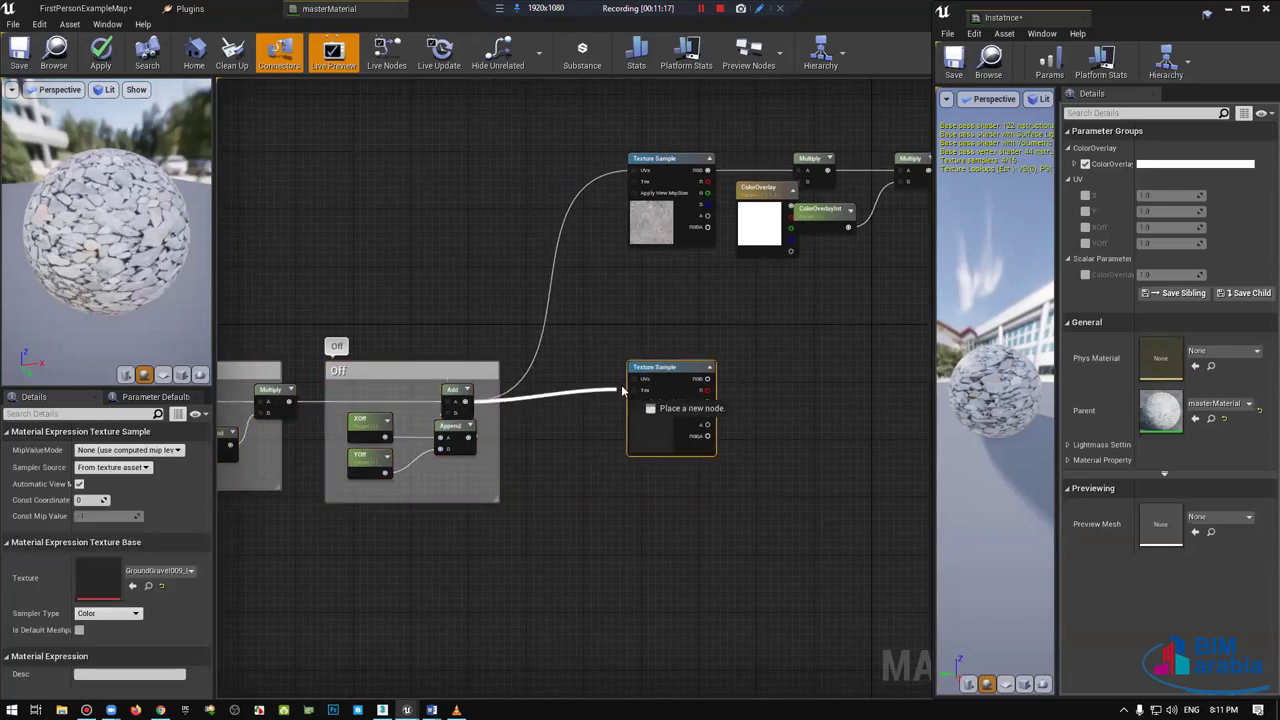
# Step: Connect the Add output to the reflection Texture Sample's UVs and tidy the nearby nodes
pyautogui.moveTo(466, 402)
pyautogui.mouseDown()
pyautogui.moveTo(632, 379)
pyautogui.moveTo(664, 397)
pyautogui.mouseUp()
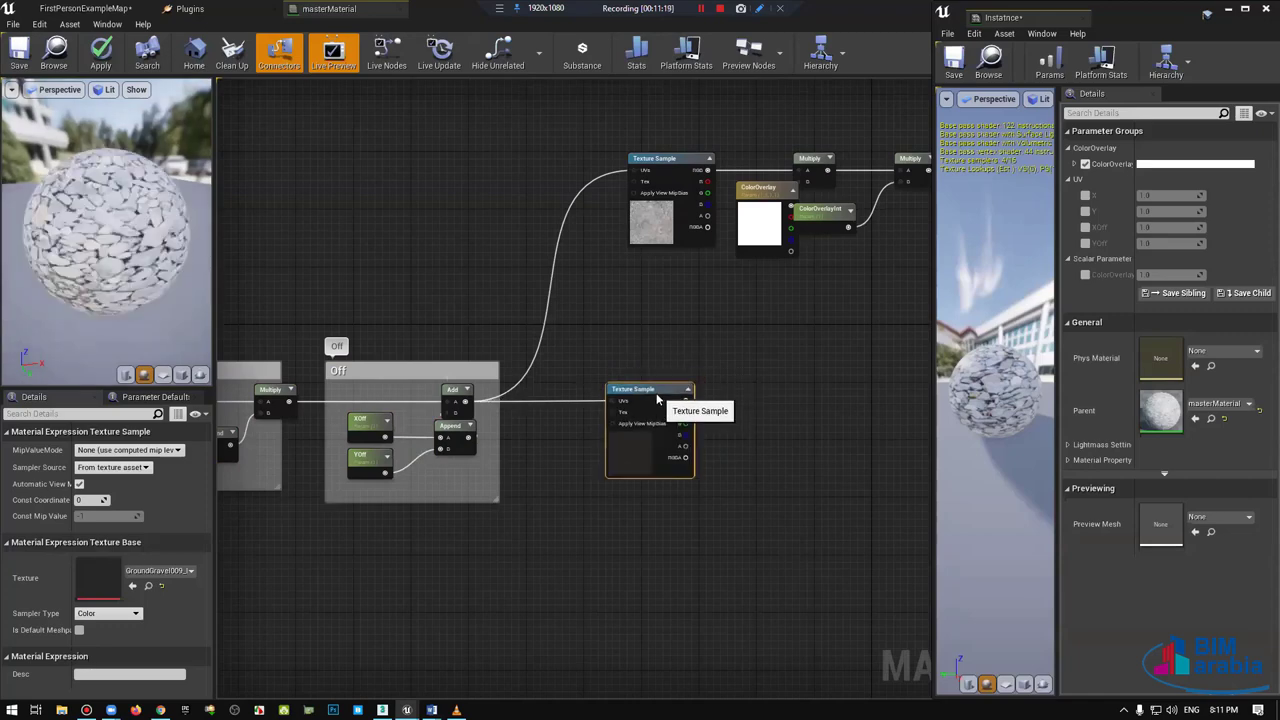
pyautogui.moveTo(665, 397); pyautogui.dragTo(489, 376, button='right')
pyautogui.moveTo(661, 383); pyautogui.dragTo(651, 383, button='right')
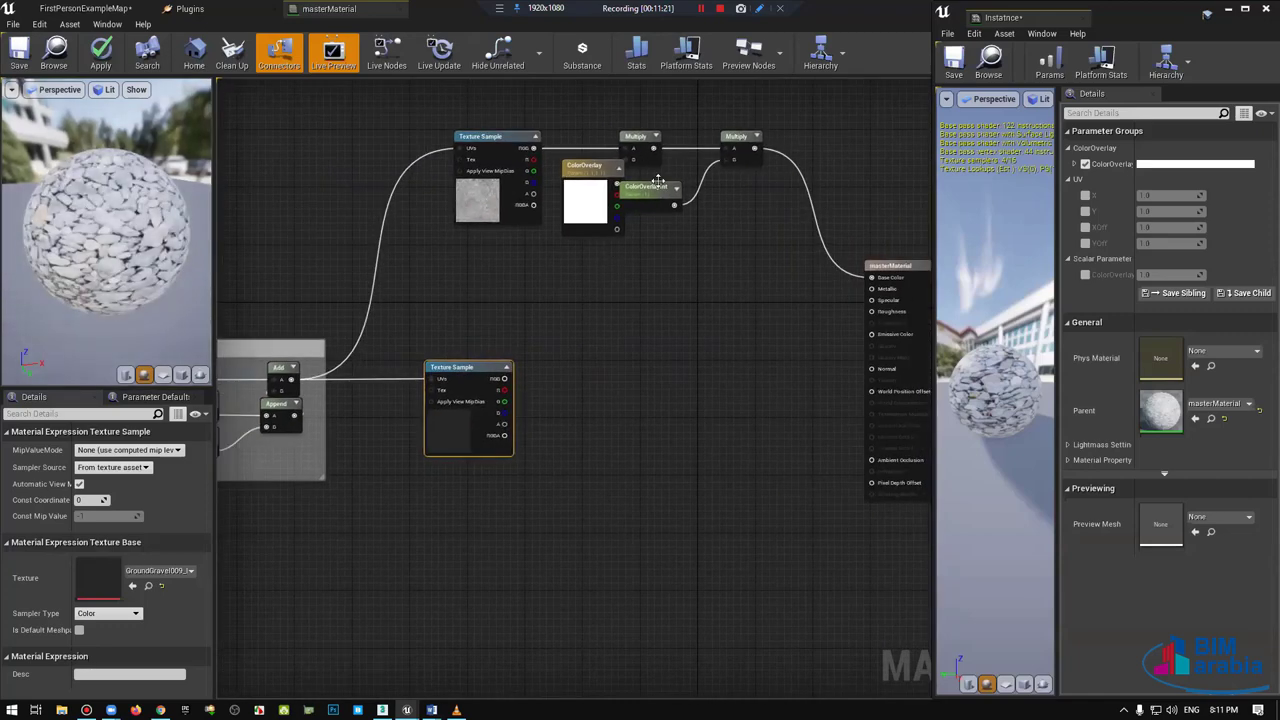
pyautogui.moveTo(587, 415); pyautogui.dragTo(630, 324, button='right')
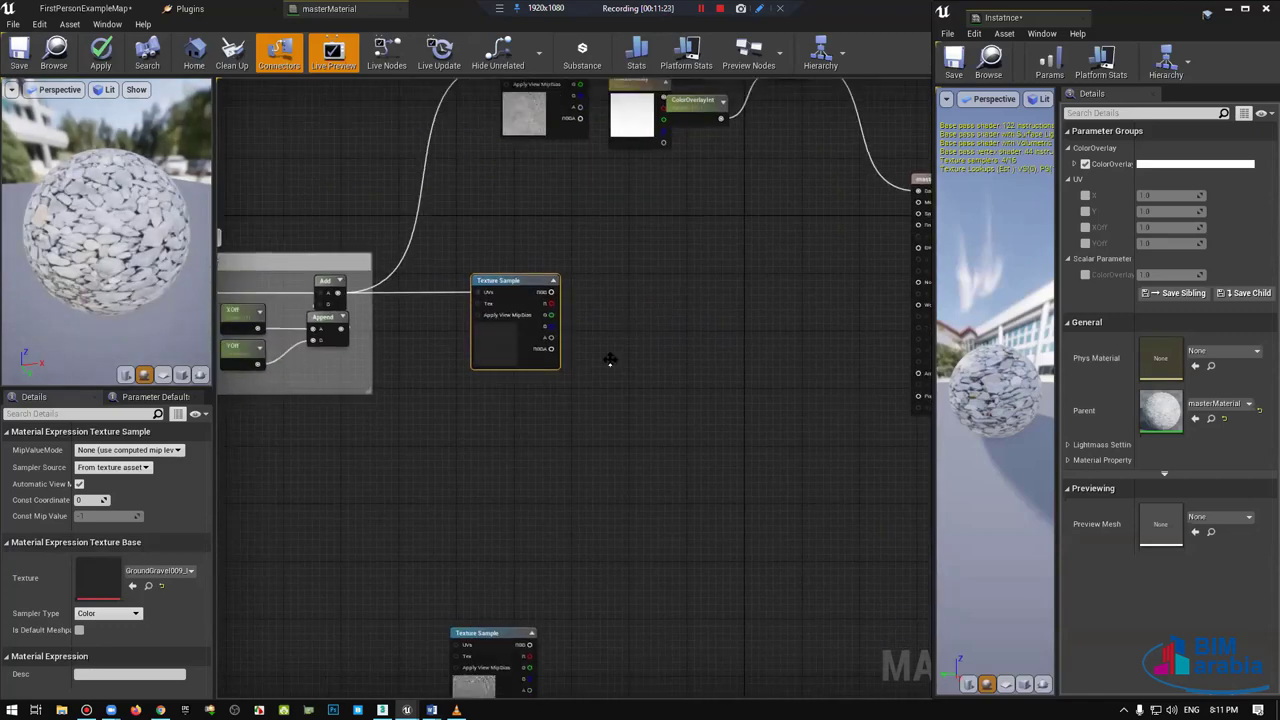
pyautogui.scroll(2, 610, 360)
pyautogui.moveTo(606, 390); pyautogui.dragTo(763, 408, button='right')
pyautogui.moveTo(582, 380); pyautogui.dragTo(550, 380)
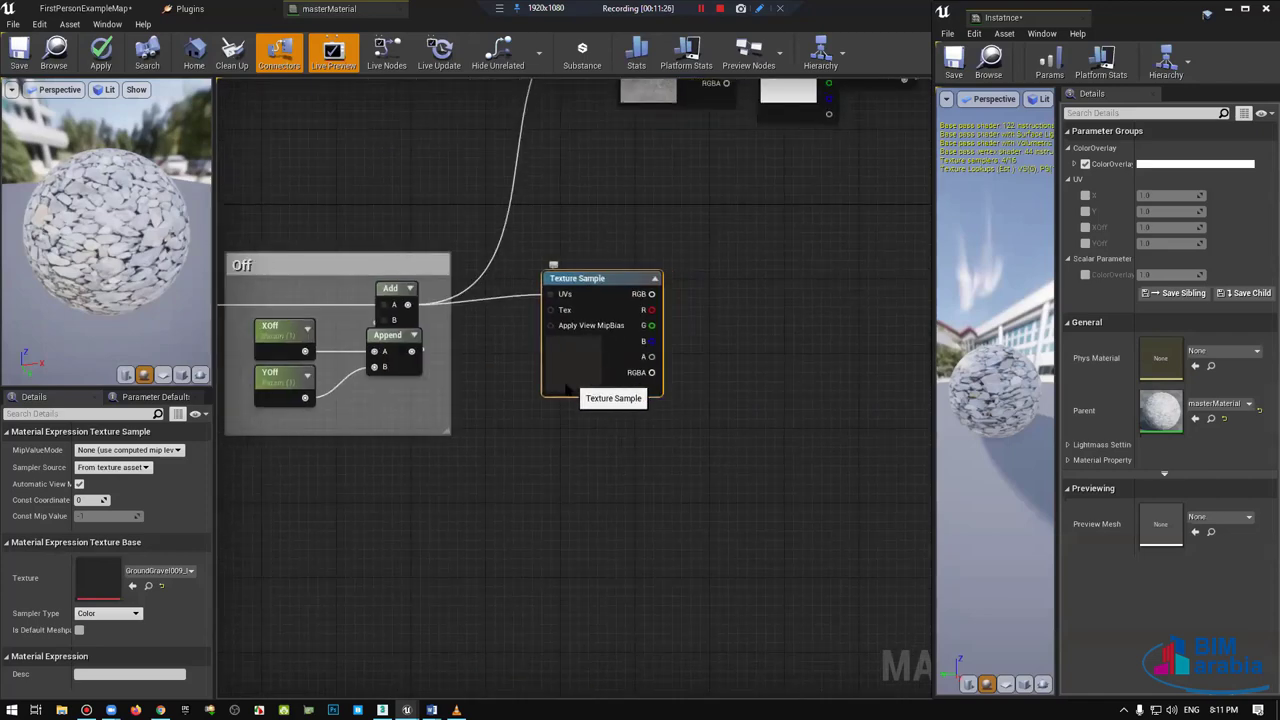
pyautogui.scroll(-1, 550, 380)
pyautogui.press('Home')
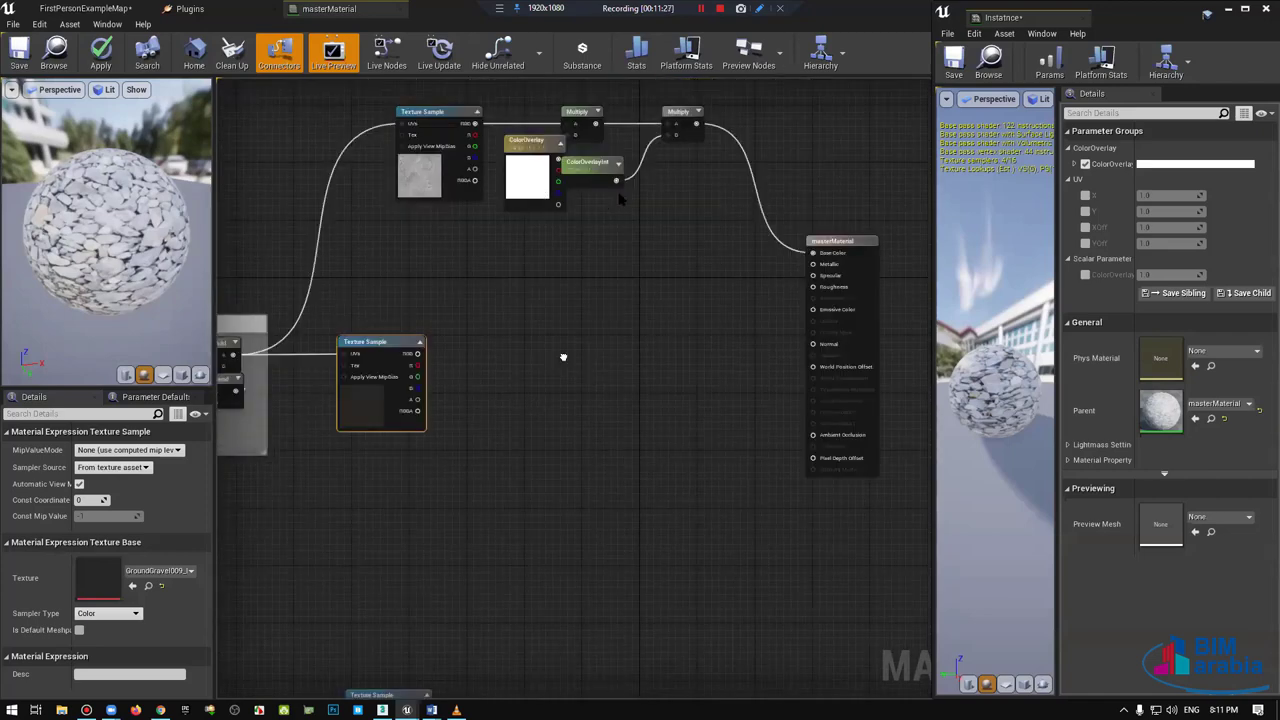
pyautogui.moveTo(541, 183); pyautogui.dragTo(638, 175)
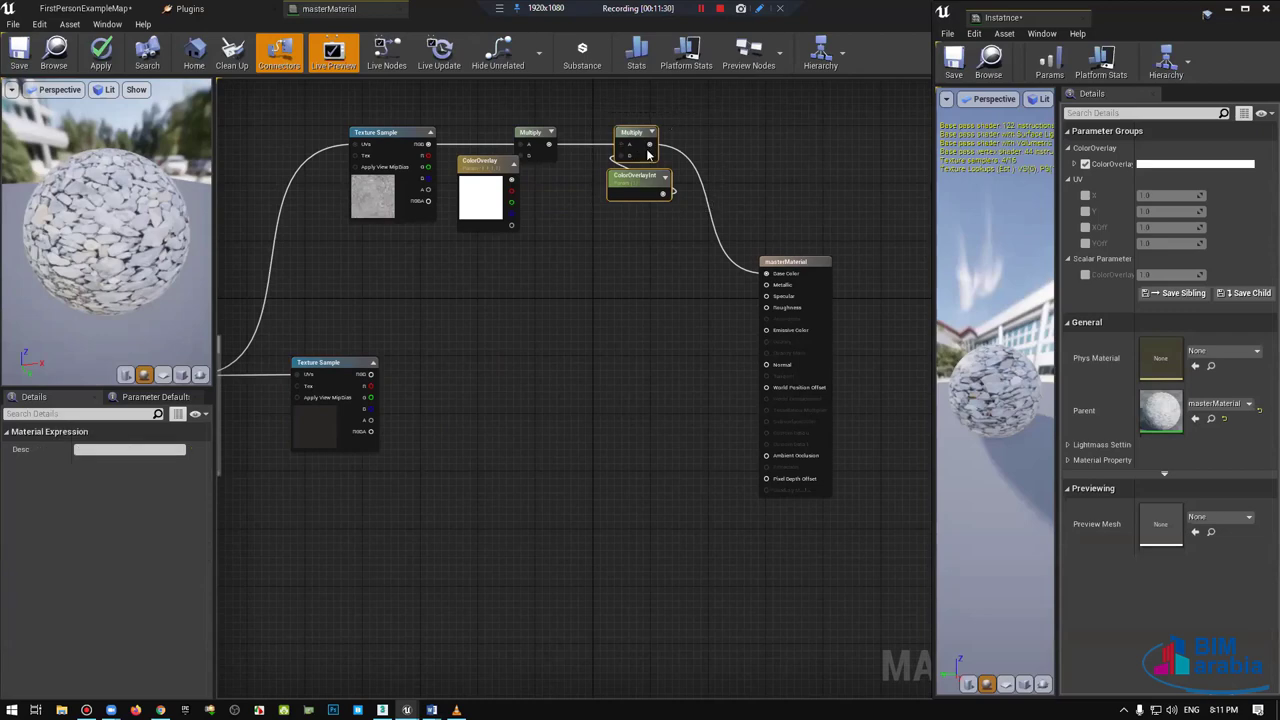
pyautogui.moveTo(451, 414); pyautogui.dragTo(502, 355, button='right')
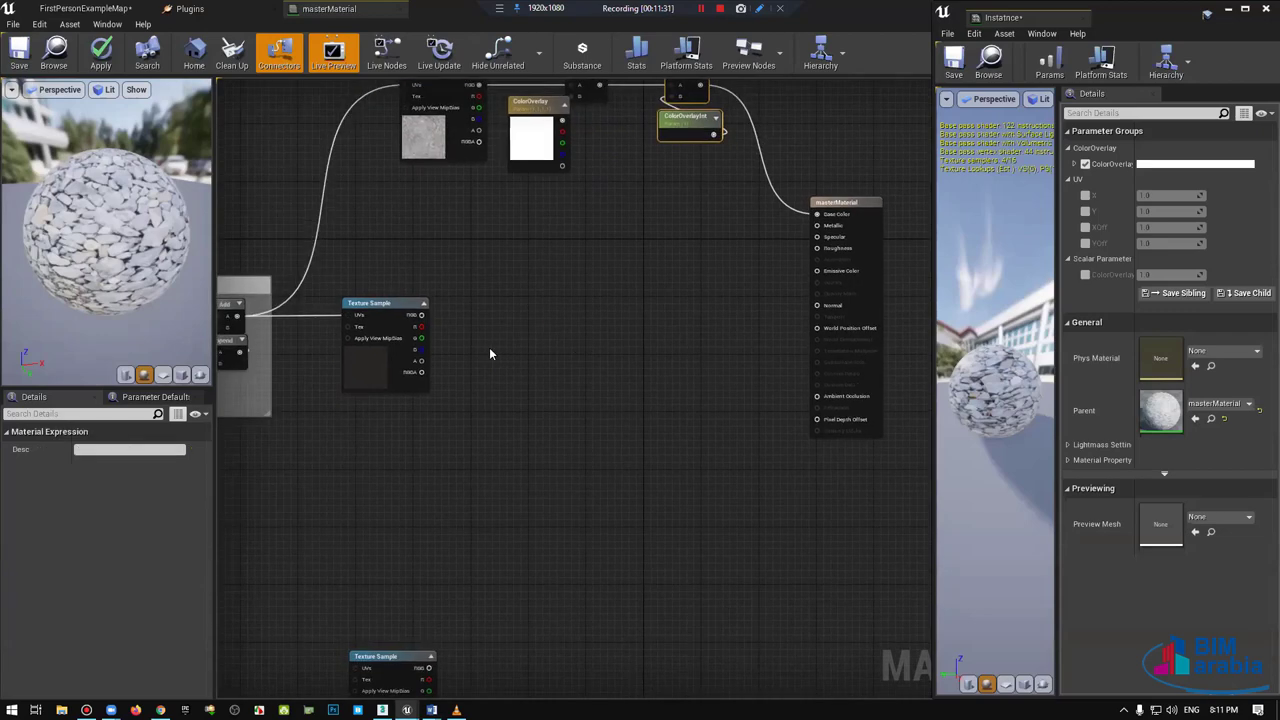
# Step: Add a Multiply taking the Texture Sample's RGB on A and a new Constant on B
pyautogui.click(490, 353)
pyautogui.click(433, 413)
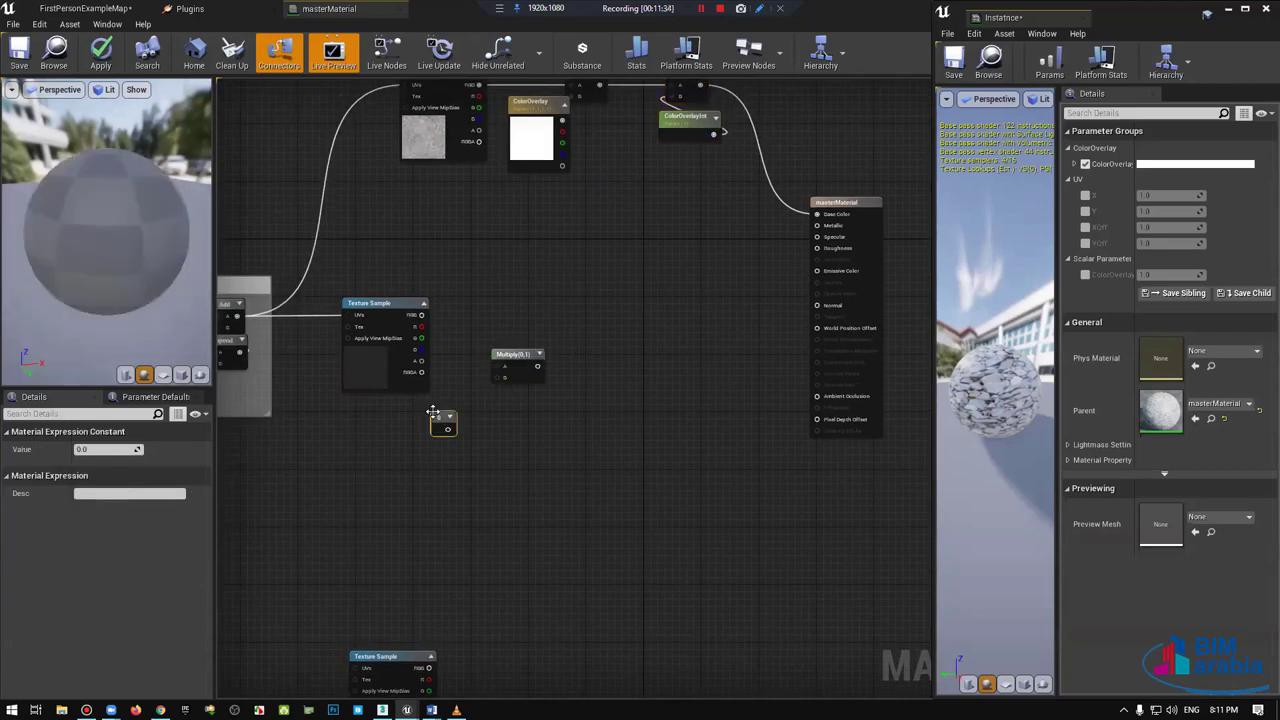
pyautogui.scroll(2, 434, 418)
pyautogui.moveTo(448, 432)
pyautogui.mouseDown()
pyautogui.moveTo(517, 355)
pyautogui.moveTo(420, 285)
pyautogui.mouseUp()
pyautogui.moveTo(528, 334); pyautogui.dragTo(557, 334)
pyautogui.click(433, 430)
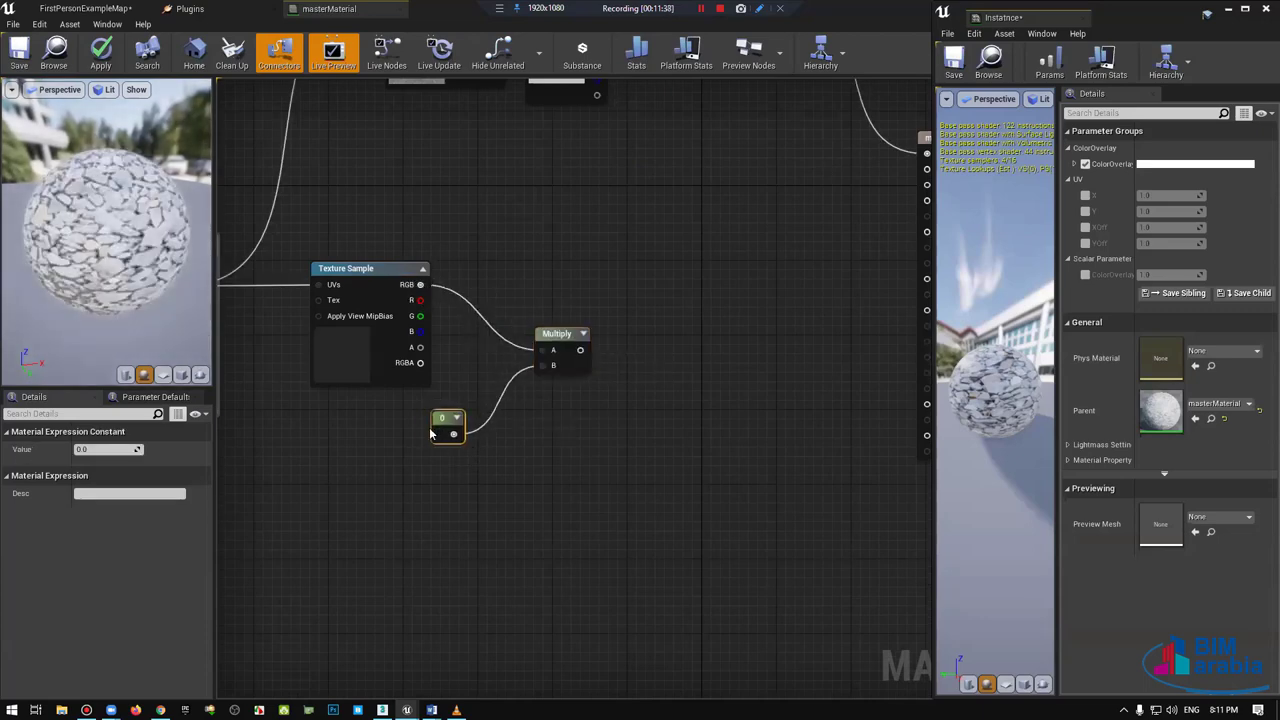
pyautogui.moveTo(431, 432)
pyautogui.mouseDown()
pyautogui.moveTo(395, 442)
pyautogui.moveTo(567, 405)
pyautogui.mouseUp()
pyautogui.click(395, 280)
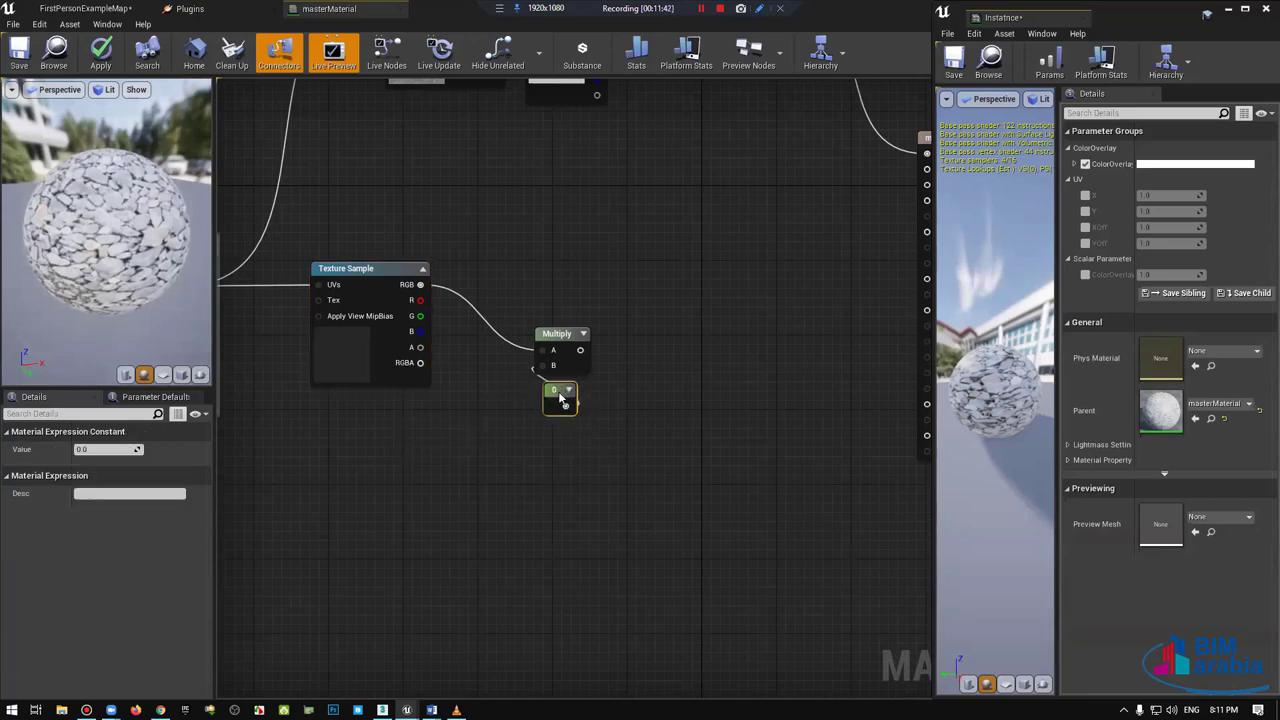
# Step: Convert the Constant into a ReflectionInt parameter with default value 1.0
pyautogui.rightClick(563, 400)
pyautogui.click(575, 395)
pyautogui.write('Reflec')
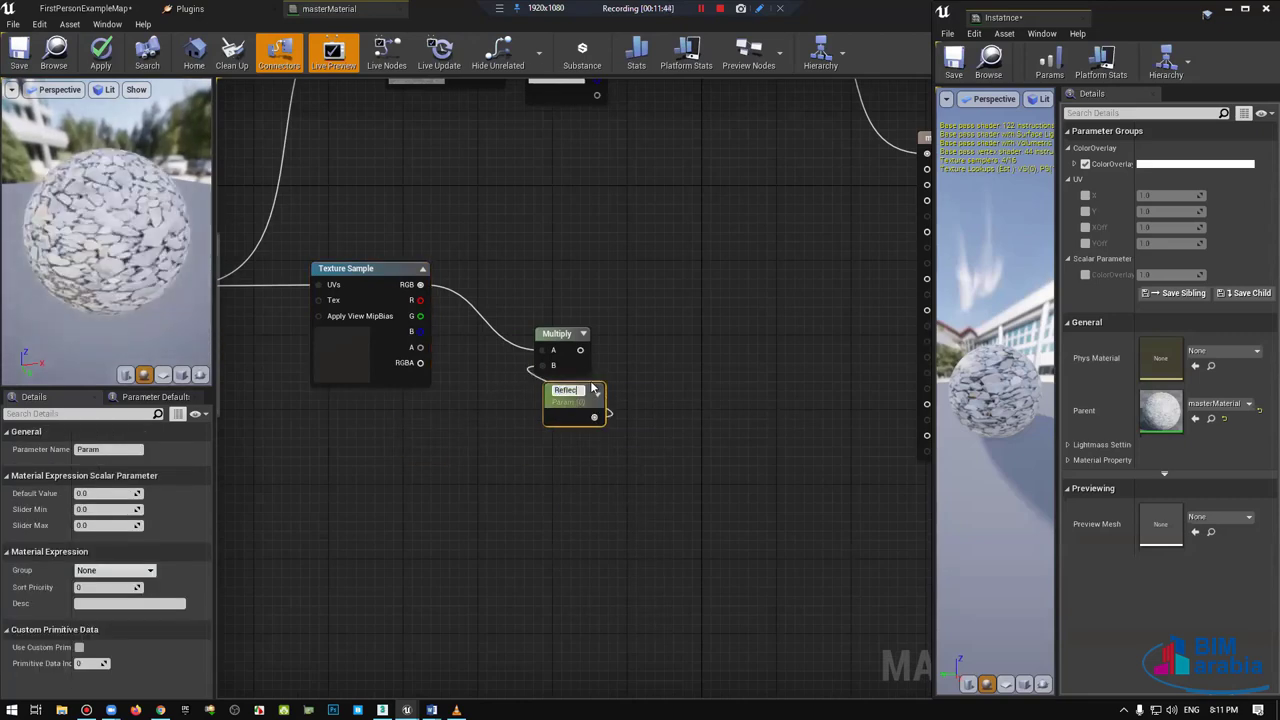
pyautogui.write('tion')
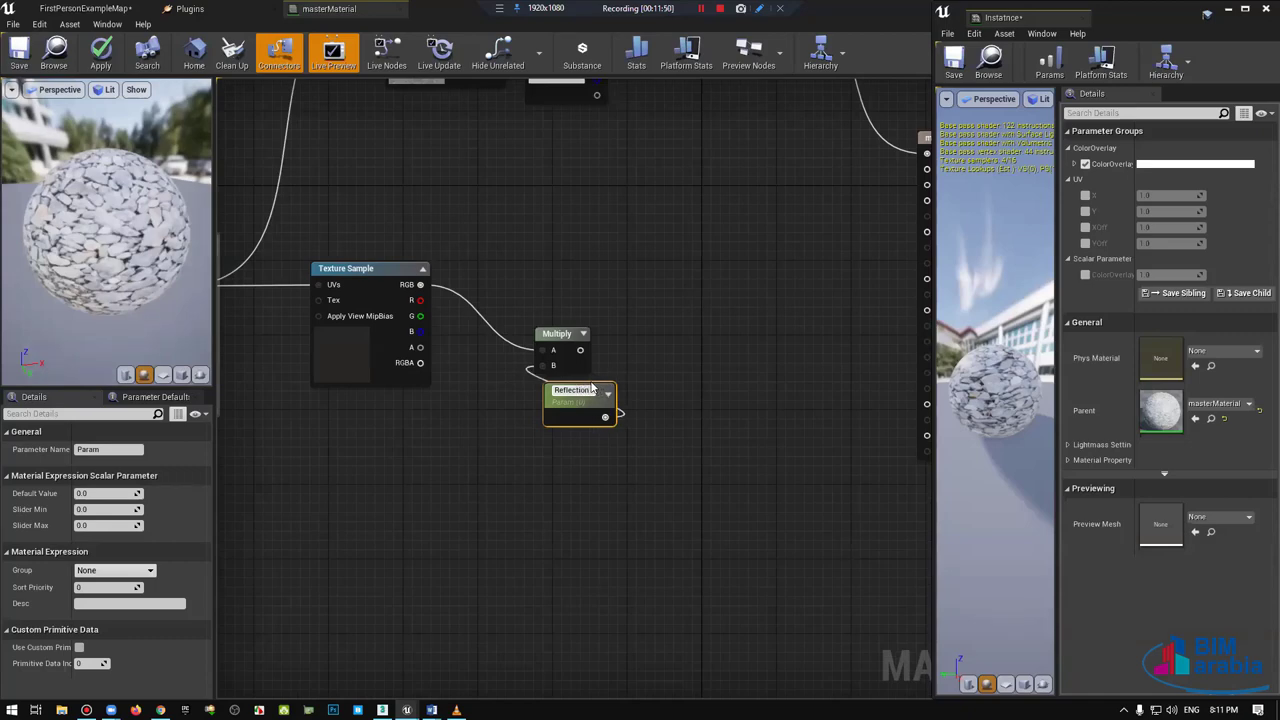
pyautogui.press('Return')
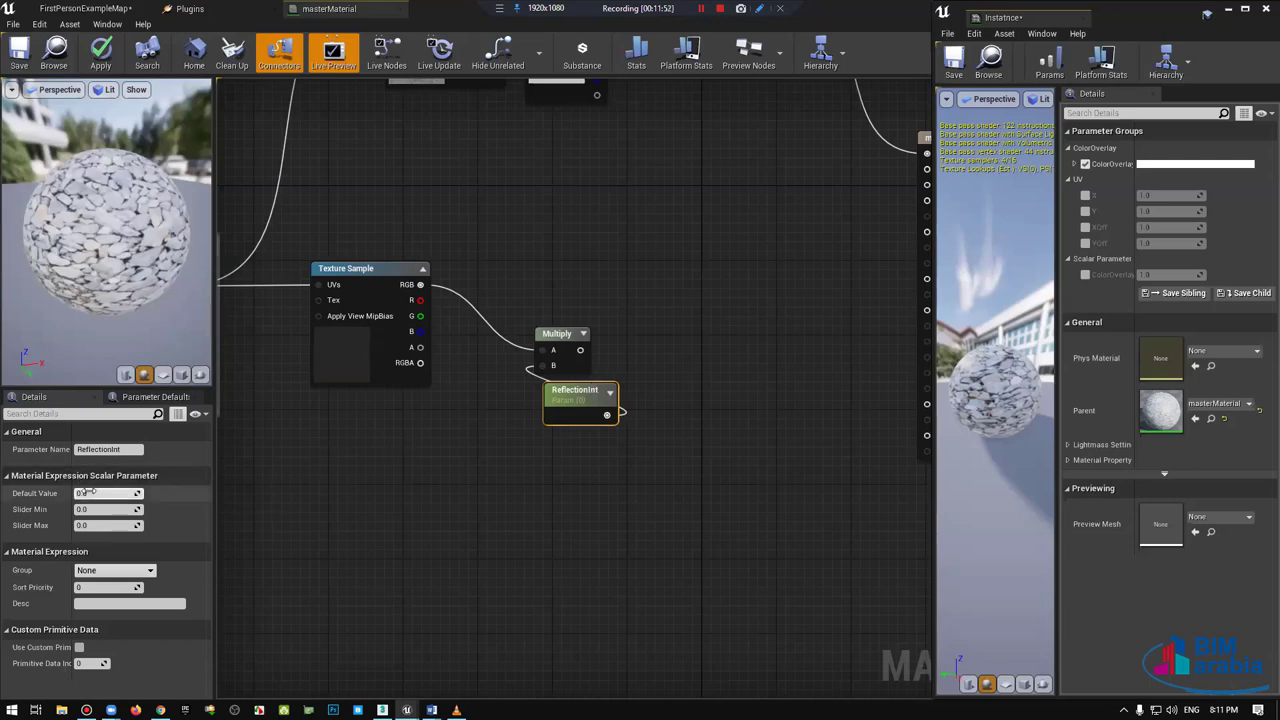
pyautogui.write('1')
pyautogui.press('Return')
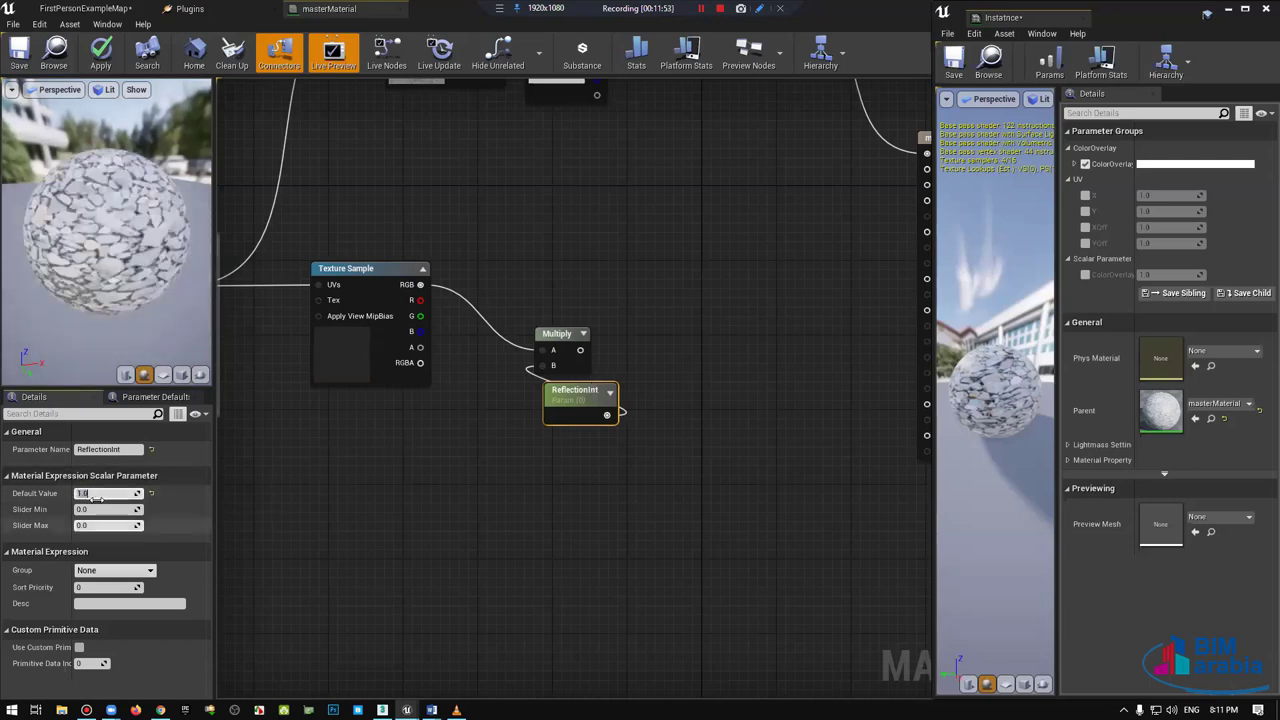
# Step: Tuck ReflectionInt under its Multiply and move both nodes up-left together
pyautogui.moveTo(575, 412); pyautogui.dragTo(566, 404)
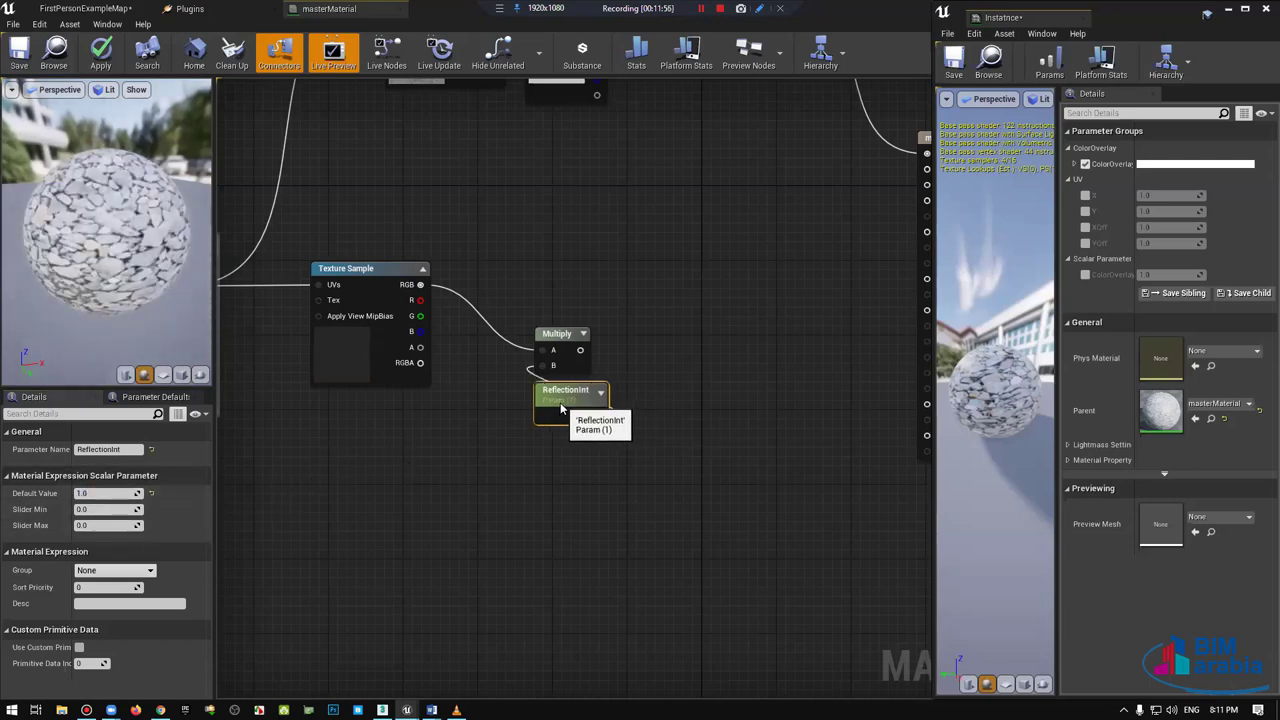
pyautogui.moveTo(698, 332); pyautogui.dragTo(634, 391, button='right')
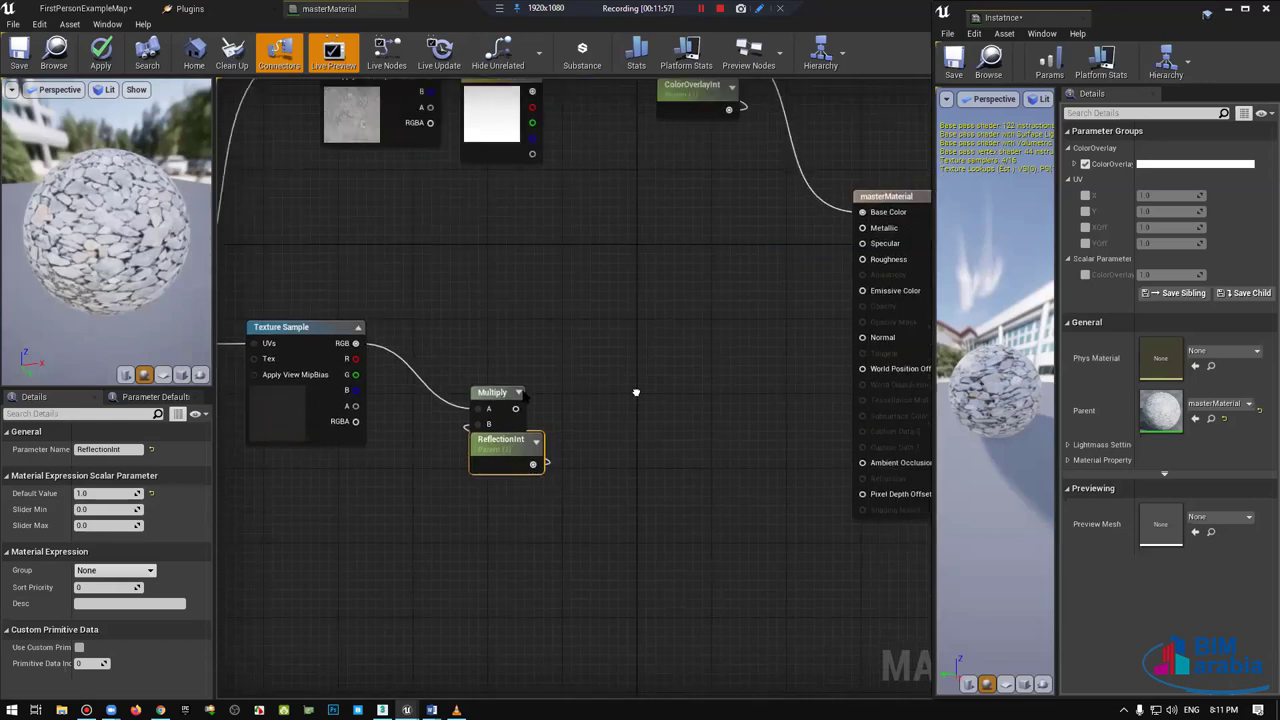
pyautogui.keyDown('ctrl'); pyautogui.click(505, 398); pyautogui.keyUp('ctrl')
pyautogui.moveTo(523, 408)
pyautogui.mouseDown()
pyautogui.moveTo(475, 345)
pyautogui.moveTo(862, 228)
pyautogui.mouseUp()
# Step: Connect the reflection Multiply to Metallic and shift the UV groups and texture nodes upward
pyautogui.moveTo(760, 300); pyautogui.dragTo(786, 300, button='right')
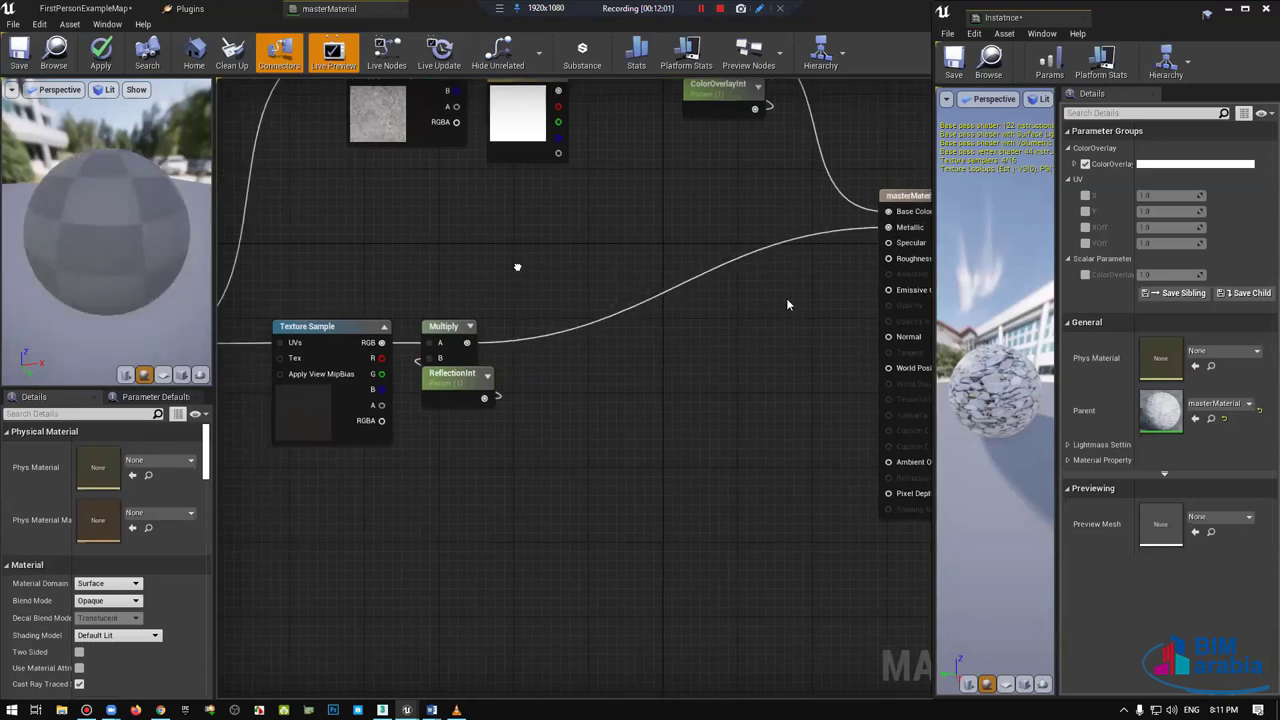
pyautogui.moveTo(514, 310); pyautogui.dragTo(827, 312, button='right')
pyautogui.scroll(-2, 800, 315)
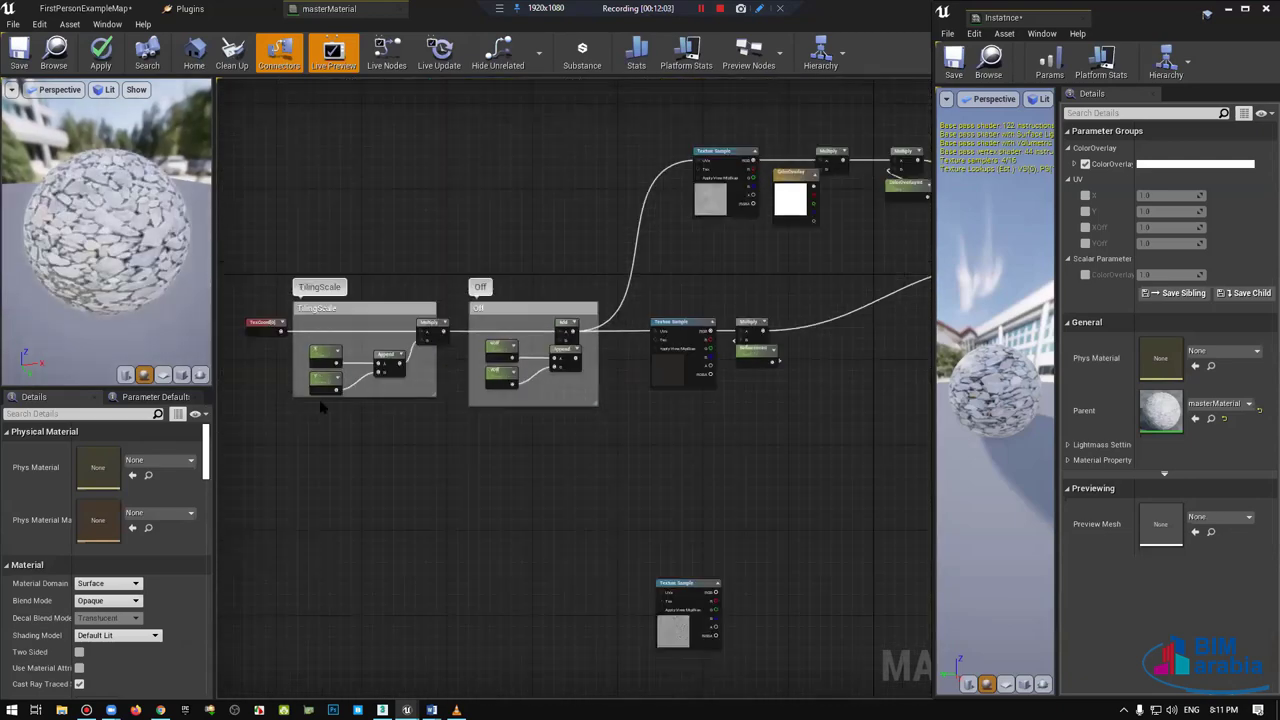
pyautogui.moveTo(322, 405); pyautogui.dragTo(790, 300)
pyautogui.moveTo(900, 290); pyautogui.dragTo(634, 271, button='right')
pyautogui.moveTo(634, 271); pyautogui.dragTo(658, 242)
pyautogui.click(703, 288)
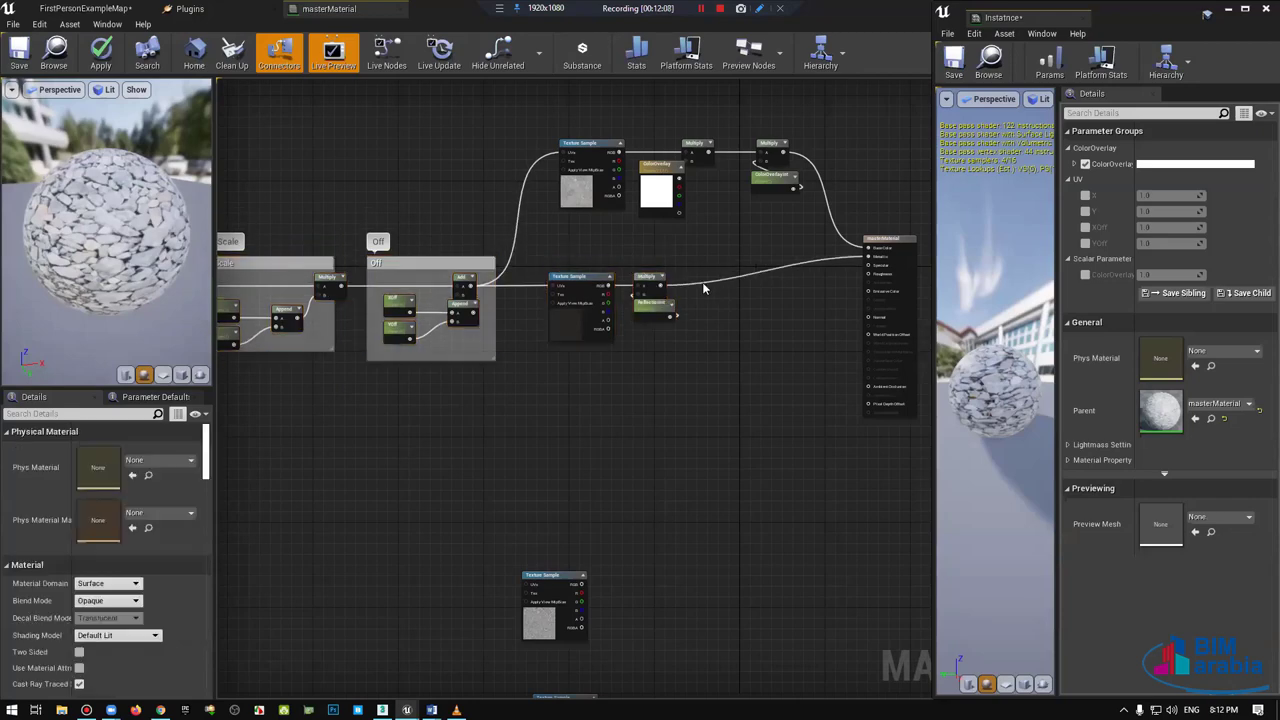
# Step: Move the TilingScale and Off comment groups to the left
pyautogui.moveTo(661, 283); pyautogui.dragTo(930, 285, button='right')
pyautogui.click(700, 262)
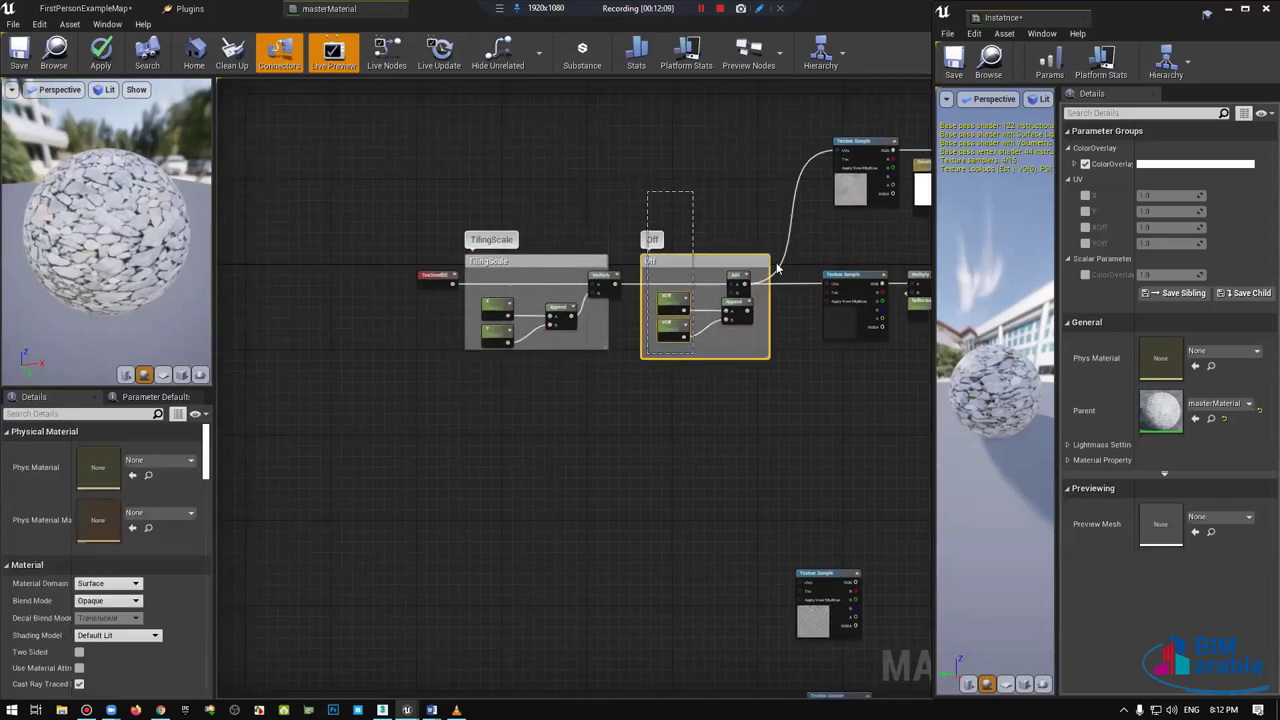
pyautogui.moveTo(321, 479)
pyautogui.mouseDown()
pyautogui.moveTo(775, 245)
pyautogui.moveTo(645, 270)
pyautogui.mouseUp()
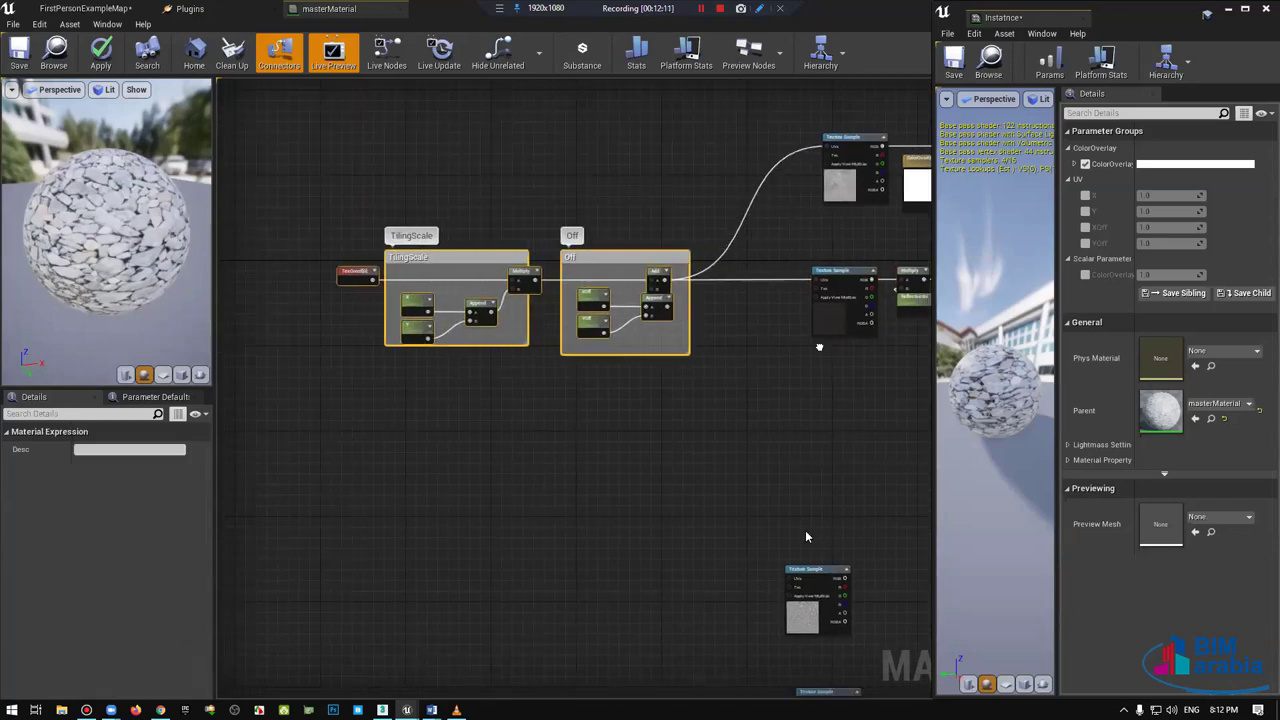
pyautogui.moveTo(882, 636); pyautogui.dragTo(752, 586, button='right')
# Step: Bring the spare Texture Sample up beside the gravel node and locate the gloss texture
pyautogui.scroll(2, 756, 379)
pyautogui.moveTo(693, 516); pyautogui.dragTo(703, 322, button='right')
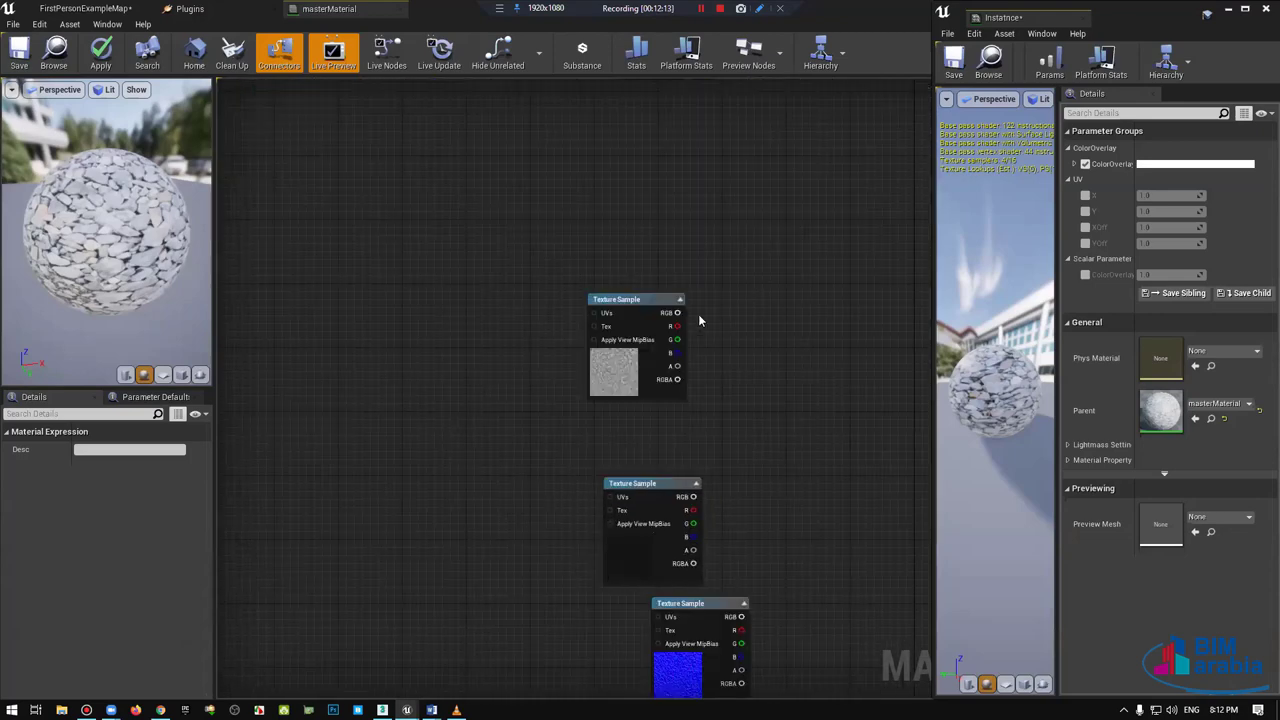
pyautogui.moveTo(640, 520); pyautogui.dragTo(683, 265)
pyautogui.hotkey('ctrl', 'b')
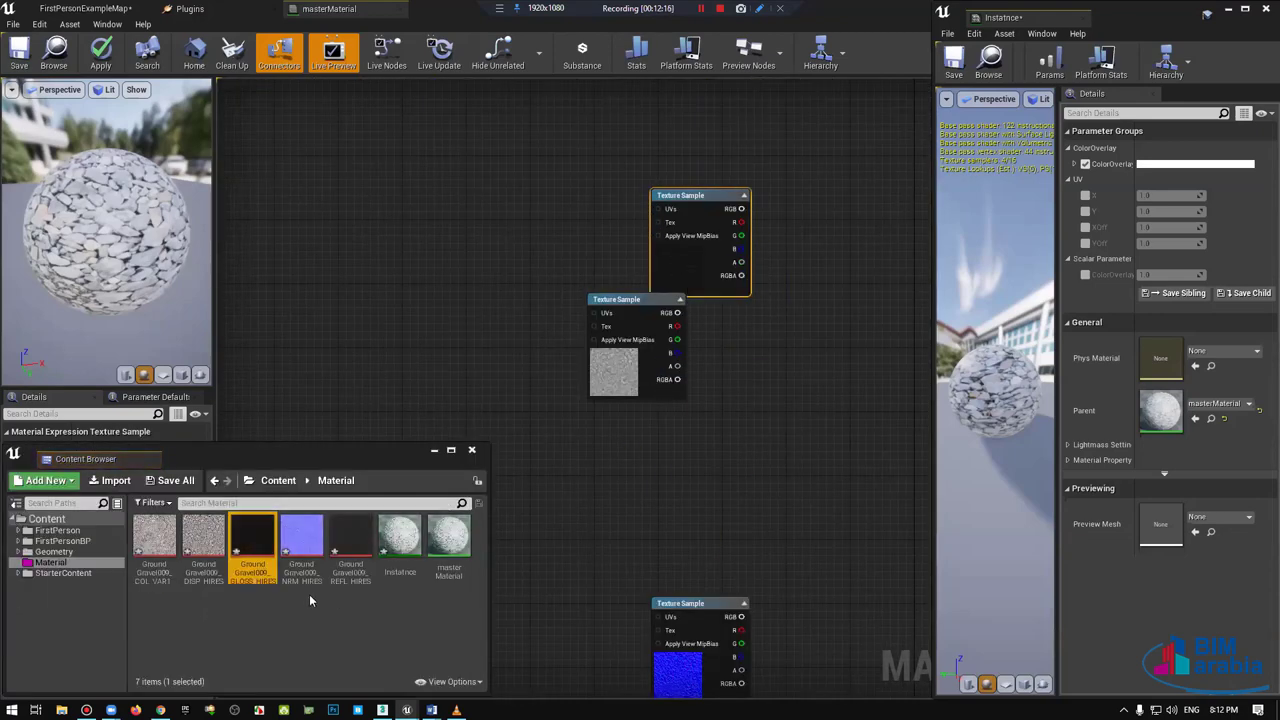
pyautogui.hotkey('ctrl', 'z')
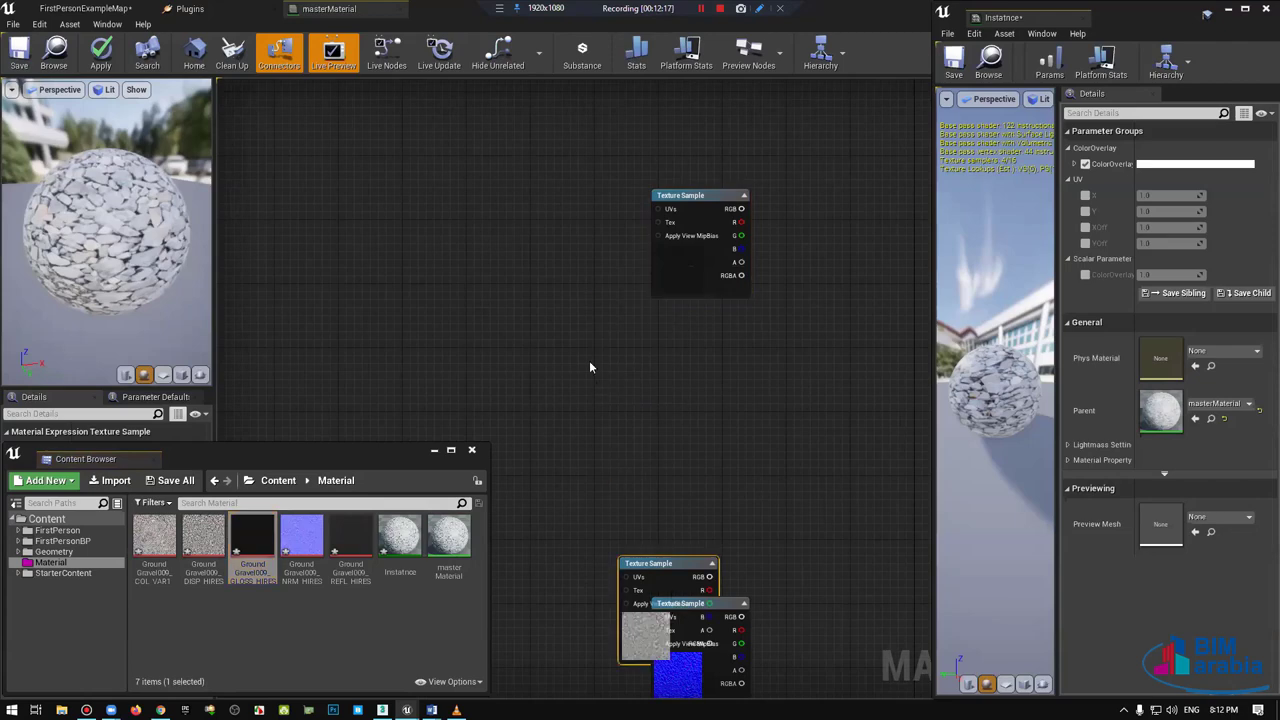
pyautogui.click(472, 453)
pyautogui.scroll(-1, 584, 460)
pyautogui.scroll(-2, 605, 354)
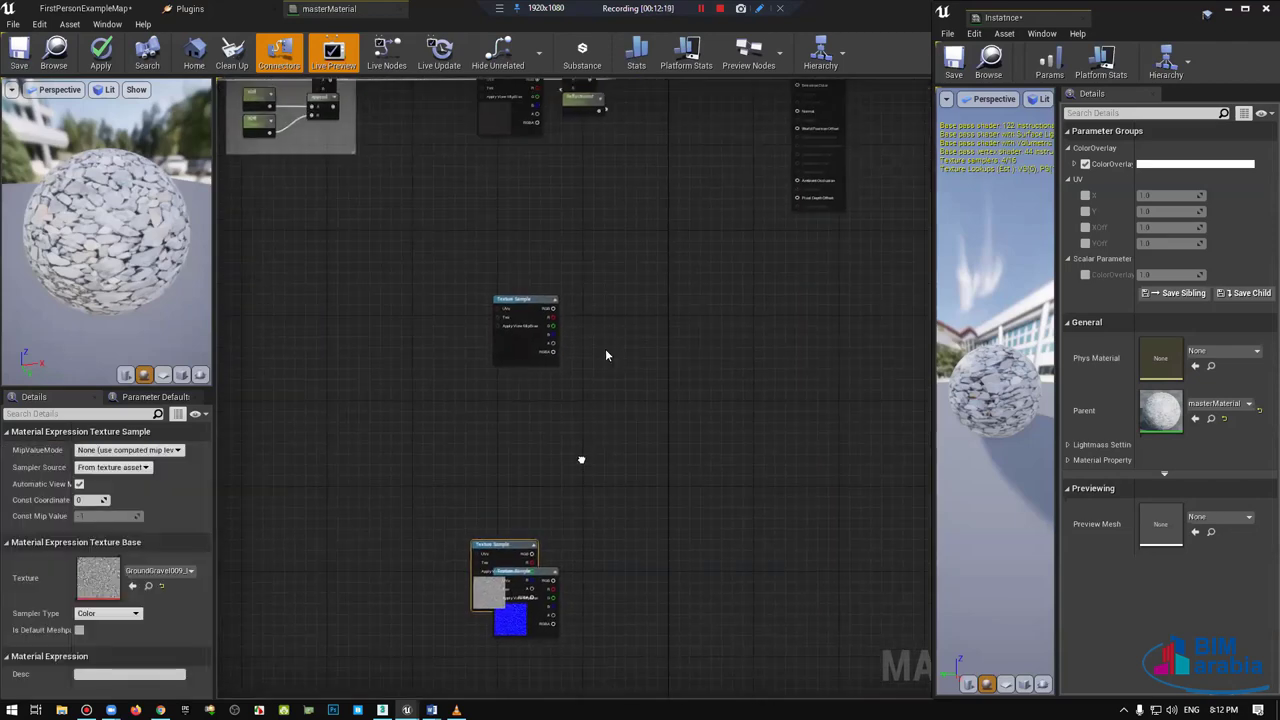
pyautogui.scroll(2, 588, 483)
# Step: Move the spare gloss Texture Sample up beside the shared UV nodes
pyautogui.scroll(-2, 533, 372)
pyautogui.moveTo(510, 415)
pyautogui.mouseDown()
pyautogui.moveTo(533, 372)
pyautogui.moveTo(506, 324)
pyautogui.mouseUp()
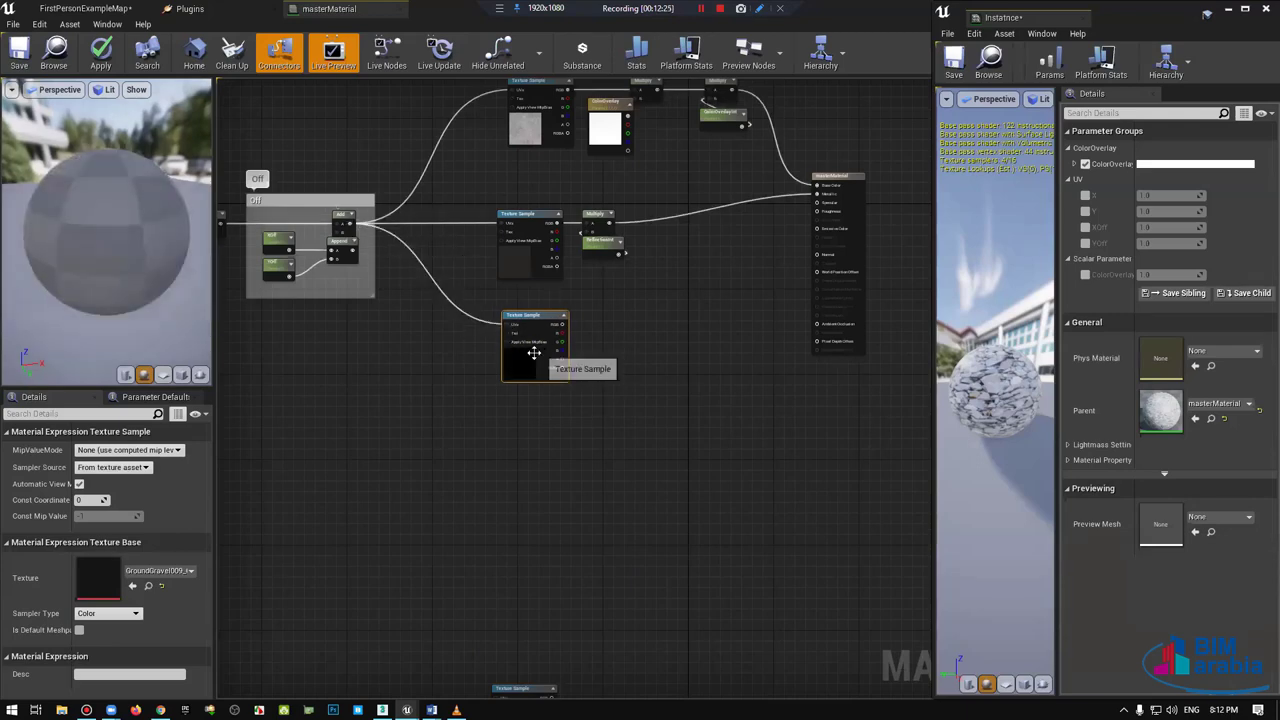
pyautogui.scroll(2, 518, 362)
pyautogui.scroll(1, 657, 330)
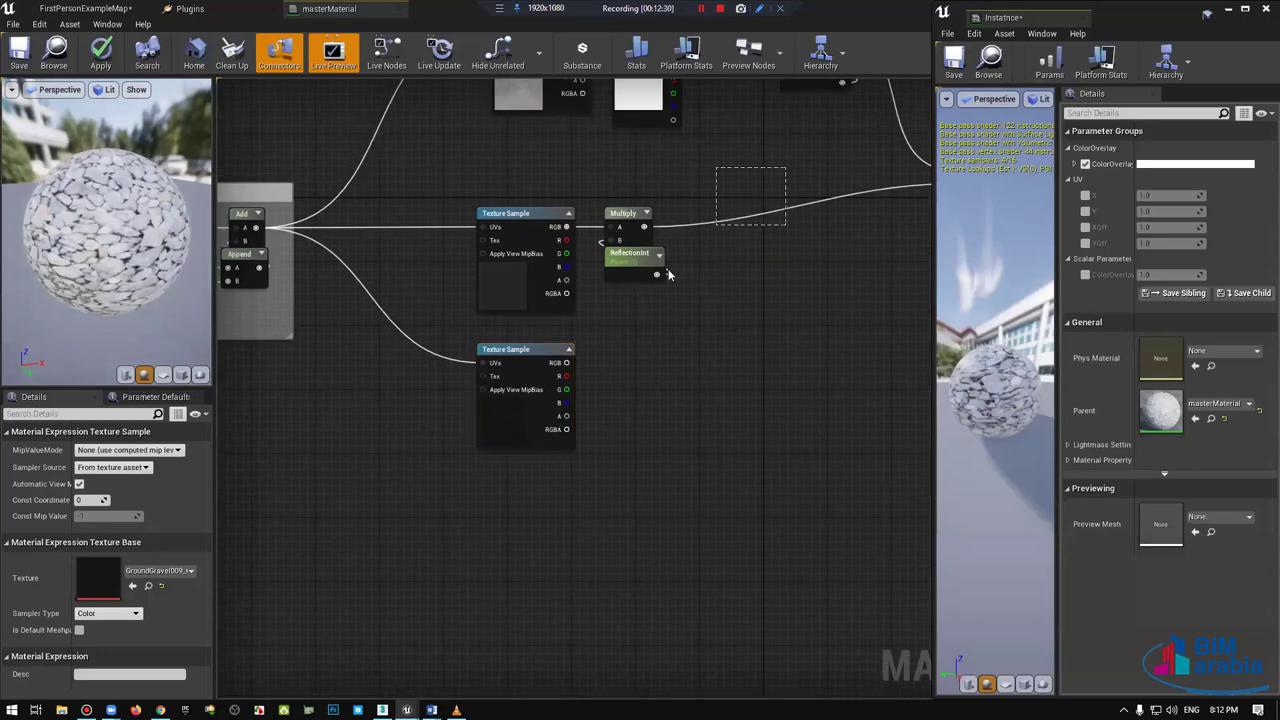
# Step: Duplicate the Multiply and ReflectionInt pair and feed the gloss texture's RGB into the new Multiply
pyautogui.hotkey('ctrl', 'c')
pyautogui.hotkey('ctrl', 'v')
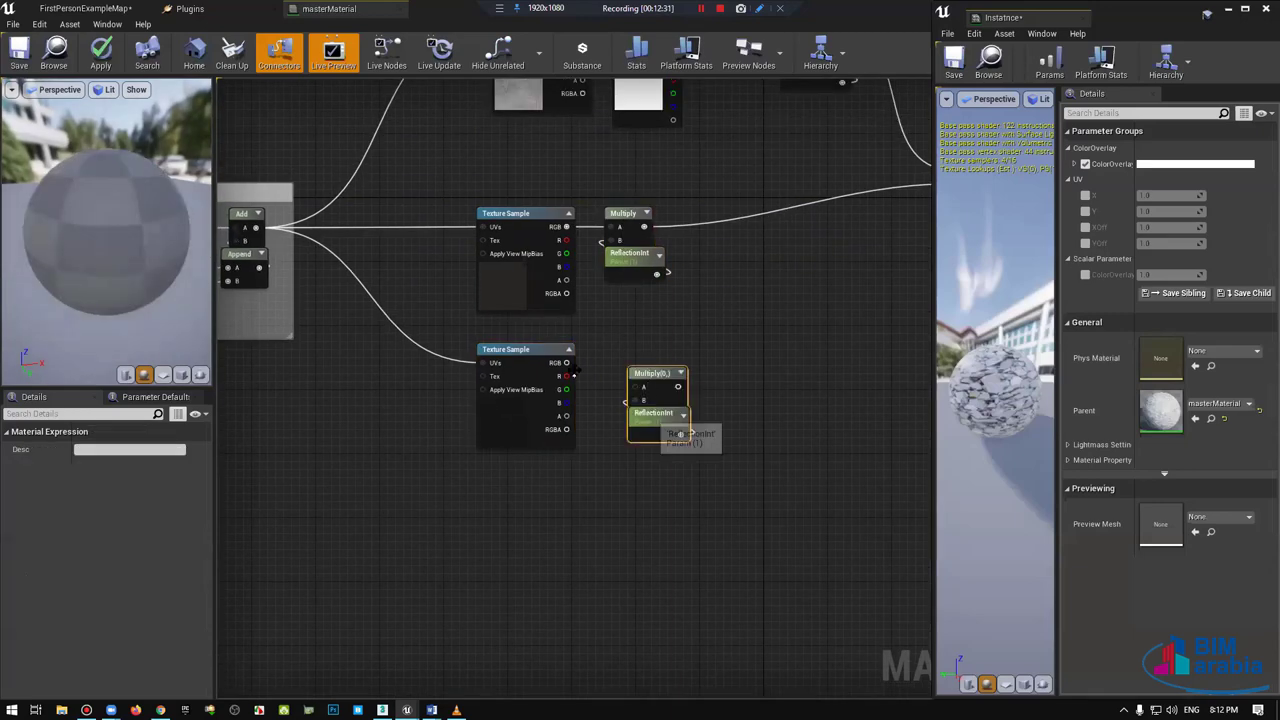
pyautogui.moveTo(566, 362); pyautogui.dragTo(633, 387)
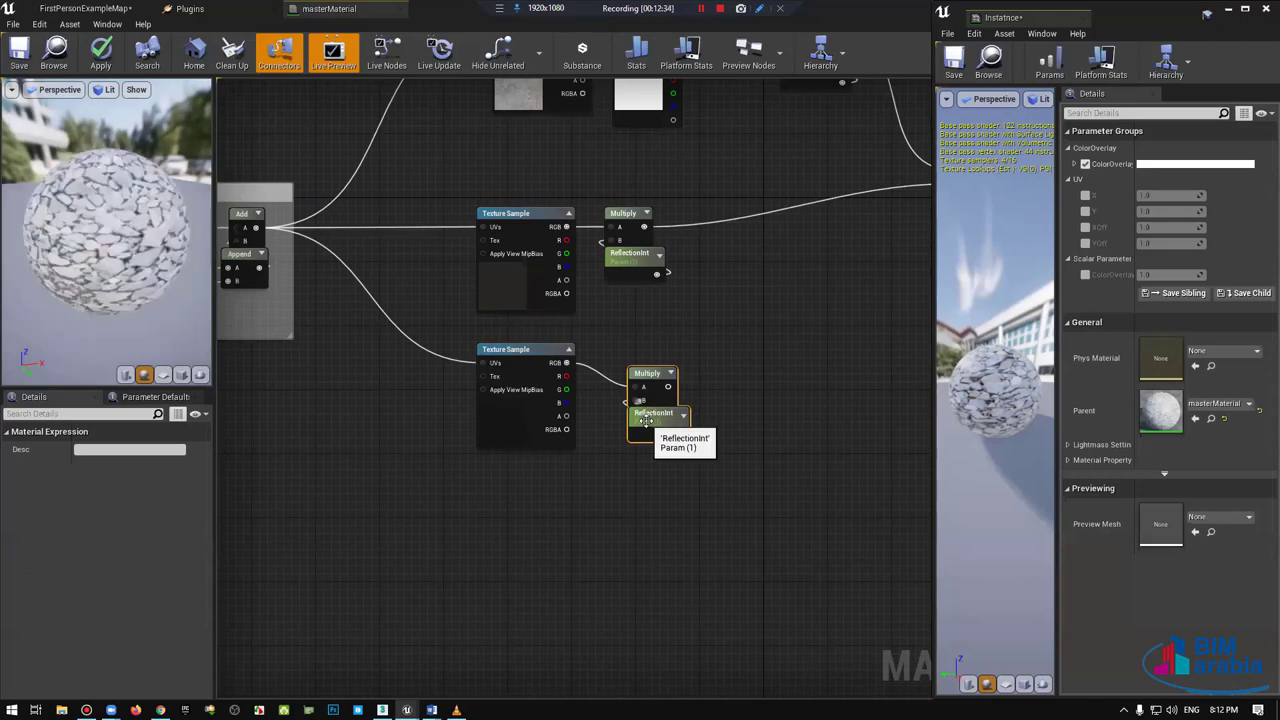
# Step: Select the copied intensity parameter and start editing its name in Details
pyautogui.click(646, 418)
pyautogui.moveTo(766, 284); pyautogui.dragTo(708, 423, button='right')
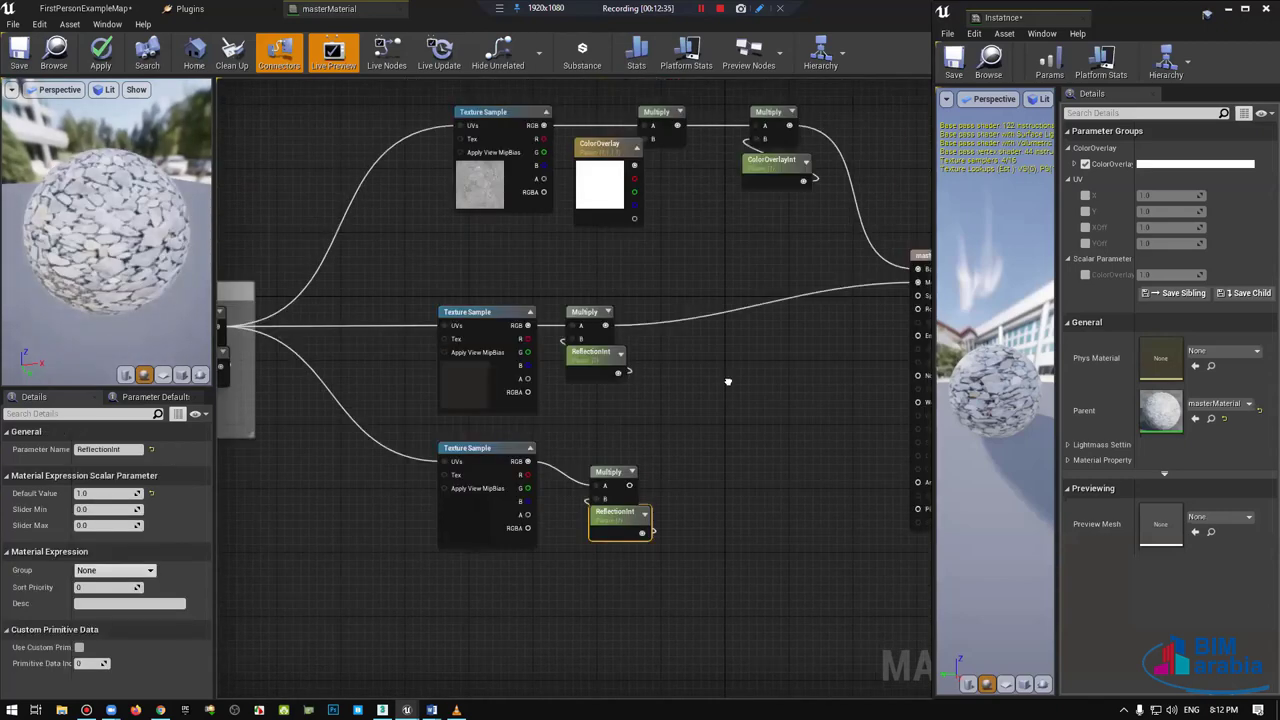
pyautogui.moveTo(638, 344); pyautogui.dragTo(676, 124, button='right')
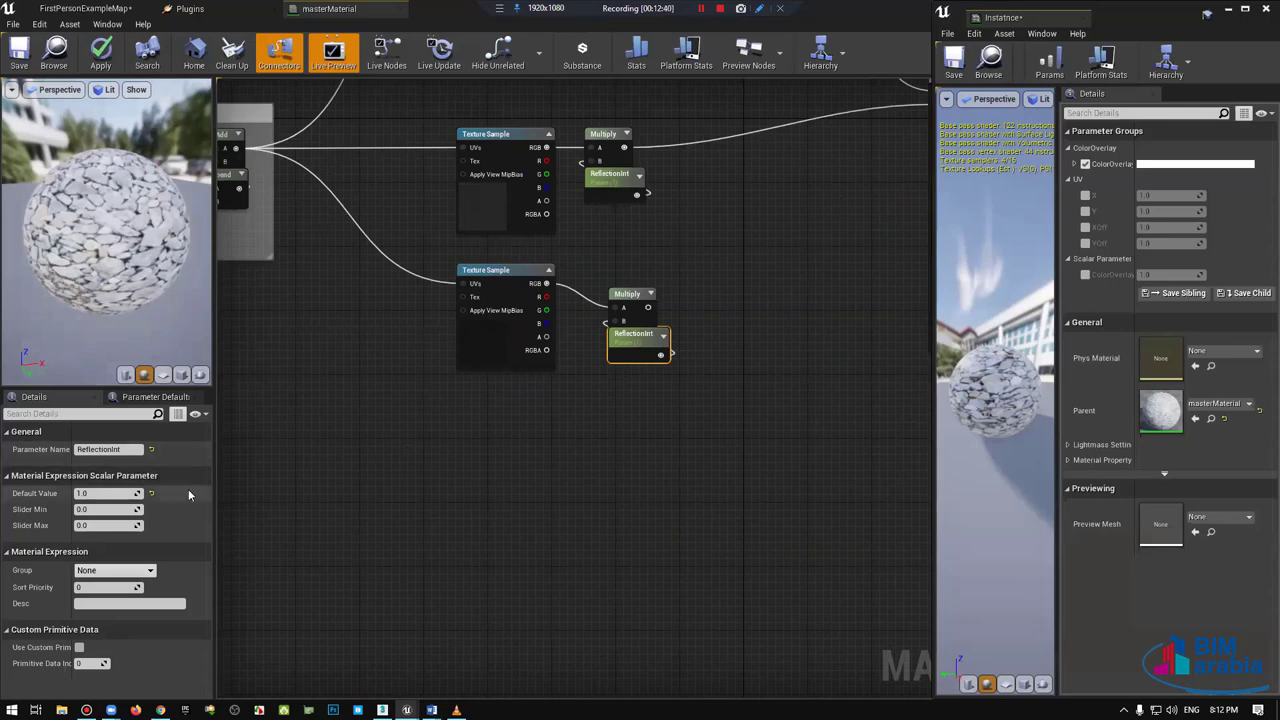
pyautogui.click(102, 449)
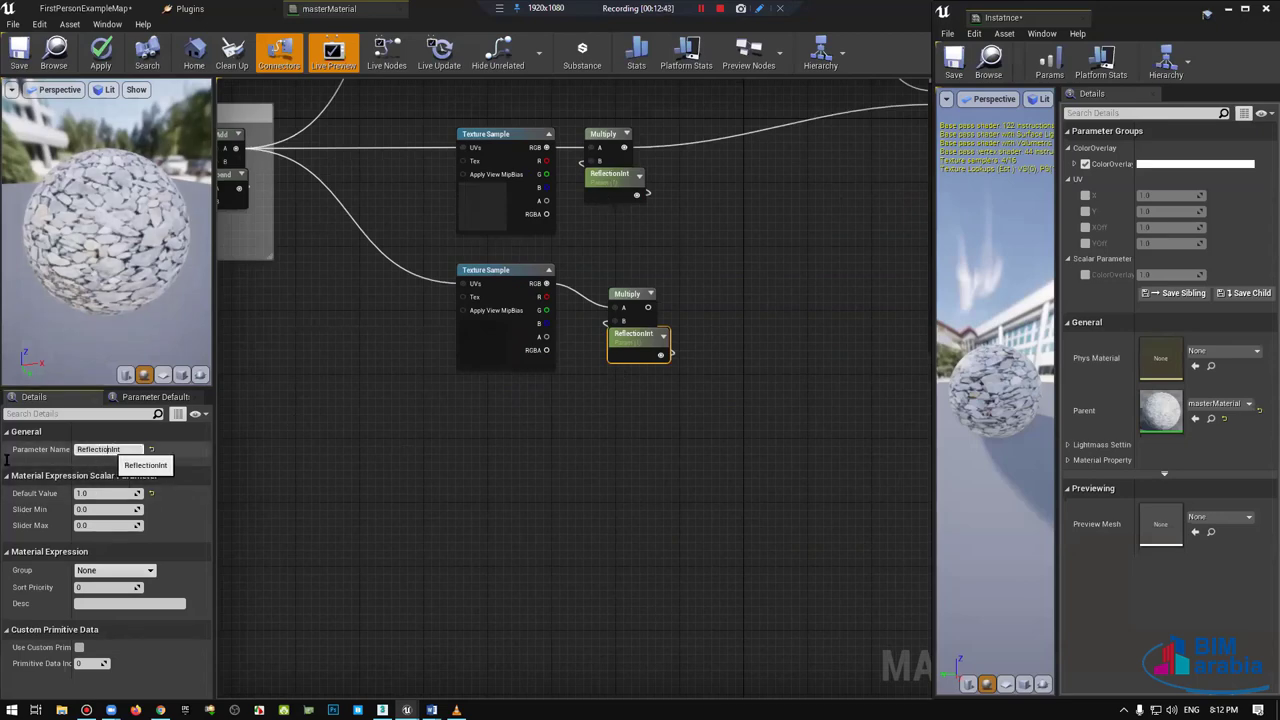
# Step: Rename the copied parameter GlossInt and connect its Multiply to Roughness
pyautogui.hotkey('ctrl', 'a')
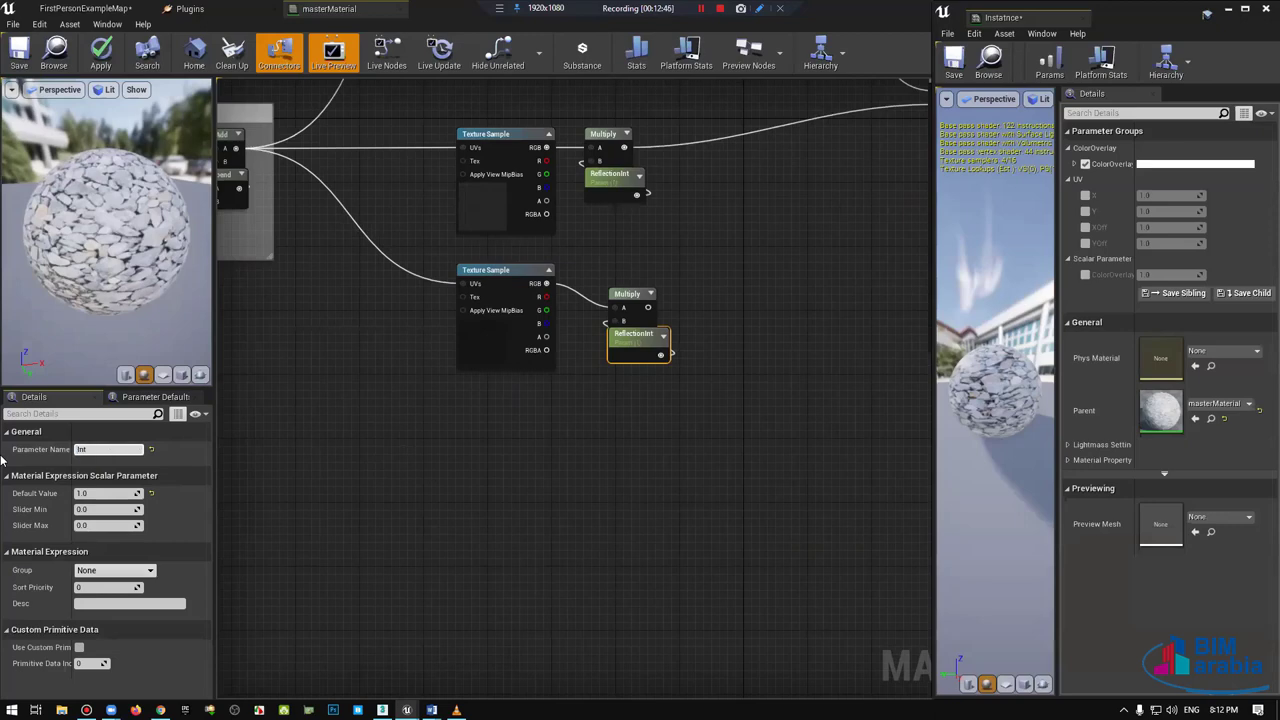
pyautogui.write('Gloss')
pyautogui.press('Return')
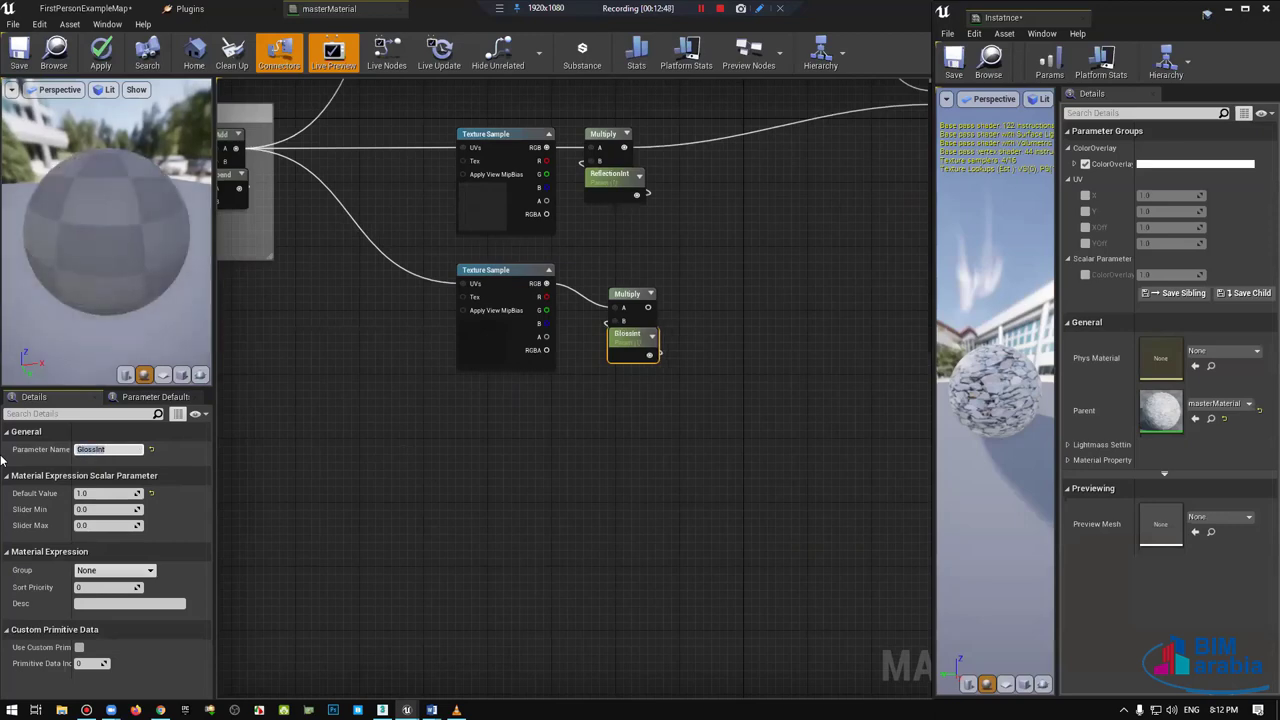
pyautogui.scroll(-2, 512, 368)
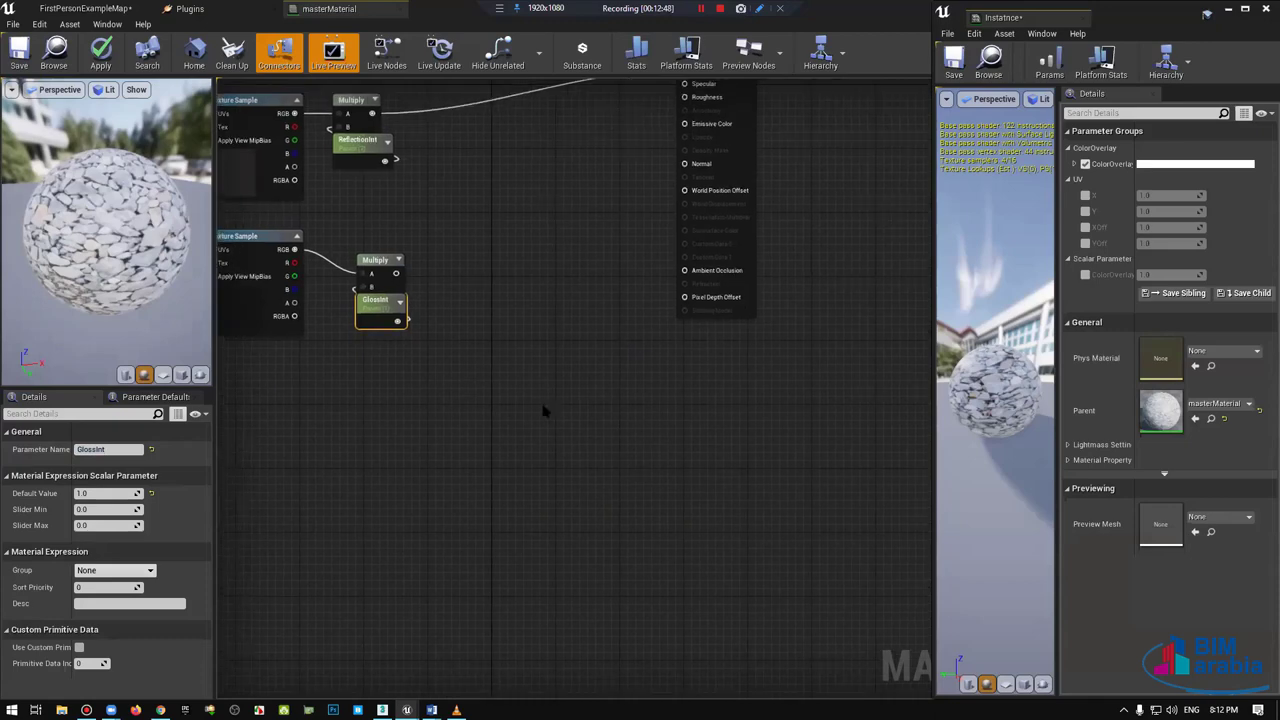
pyautogui.scroll(-1, 514, 426)
pyautogui.scroll(2, 514, 424)
pyautogui.moveTo(513, 424); pyautogui.dragTo(822, 252)
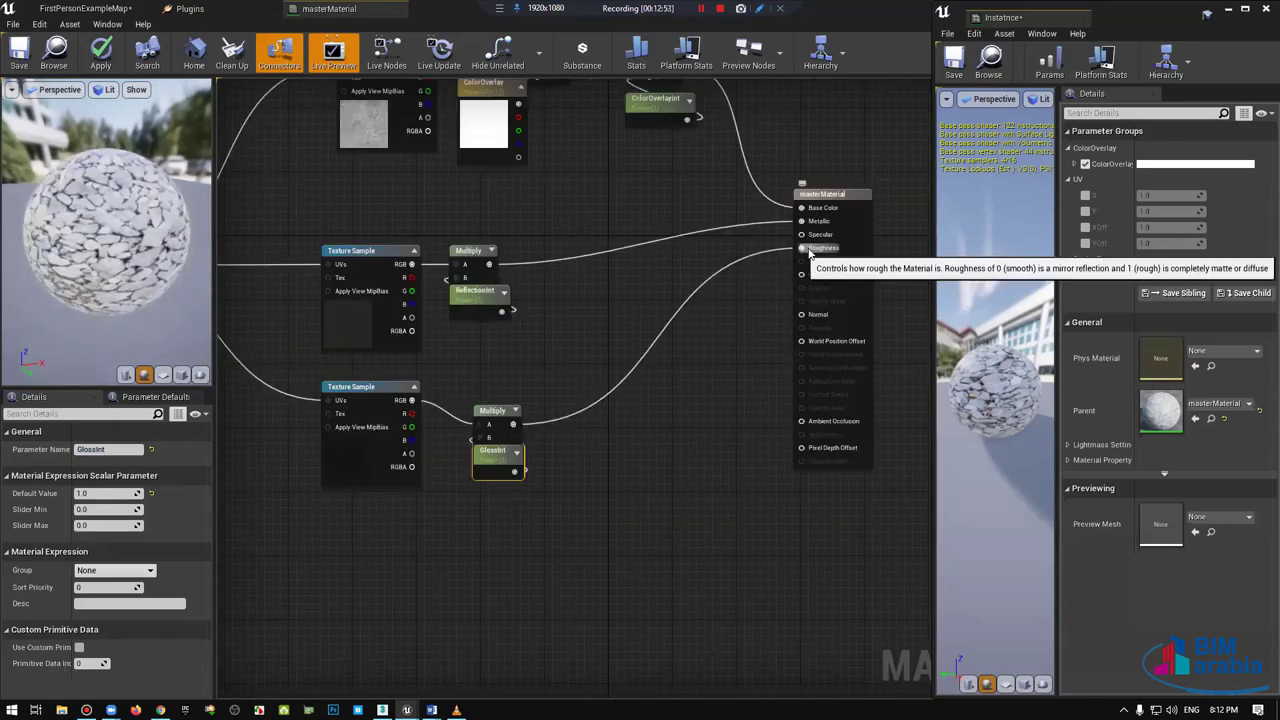
# Step: Reposition the middle texture nodes and also wire the ReflectionInt Multiply into Specular
pyautogui.moveTo(696, 262); pyautogui.dragTo(704, 264, button='right')
pyautogui.moveTo(250, 376); pyautogui.dragTo(461, 392, button='right')
pyautogui.moveTo(466, 374); pyautogui.dragTo(851, 251)
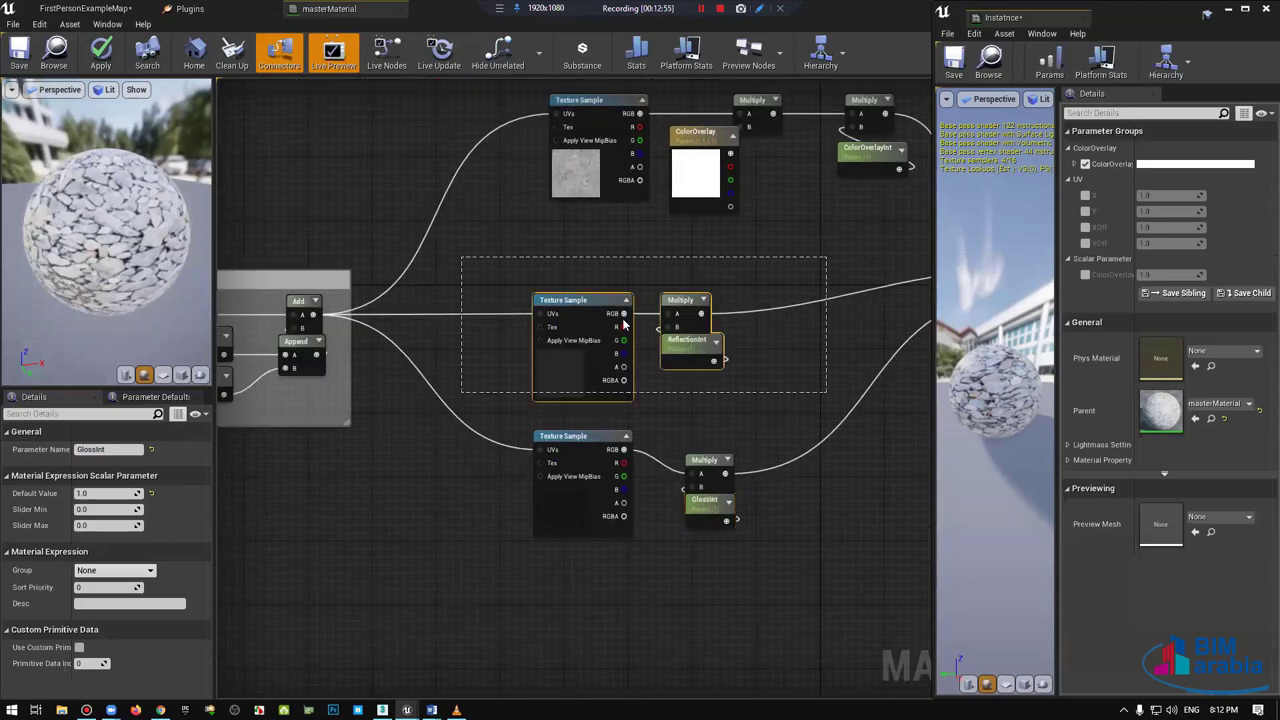
pyautogui.moveTo(598, 256); pyautogui.dragTo(590, 248)
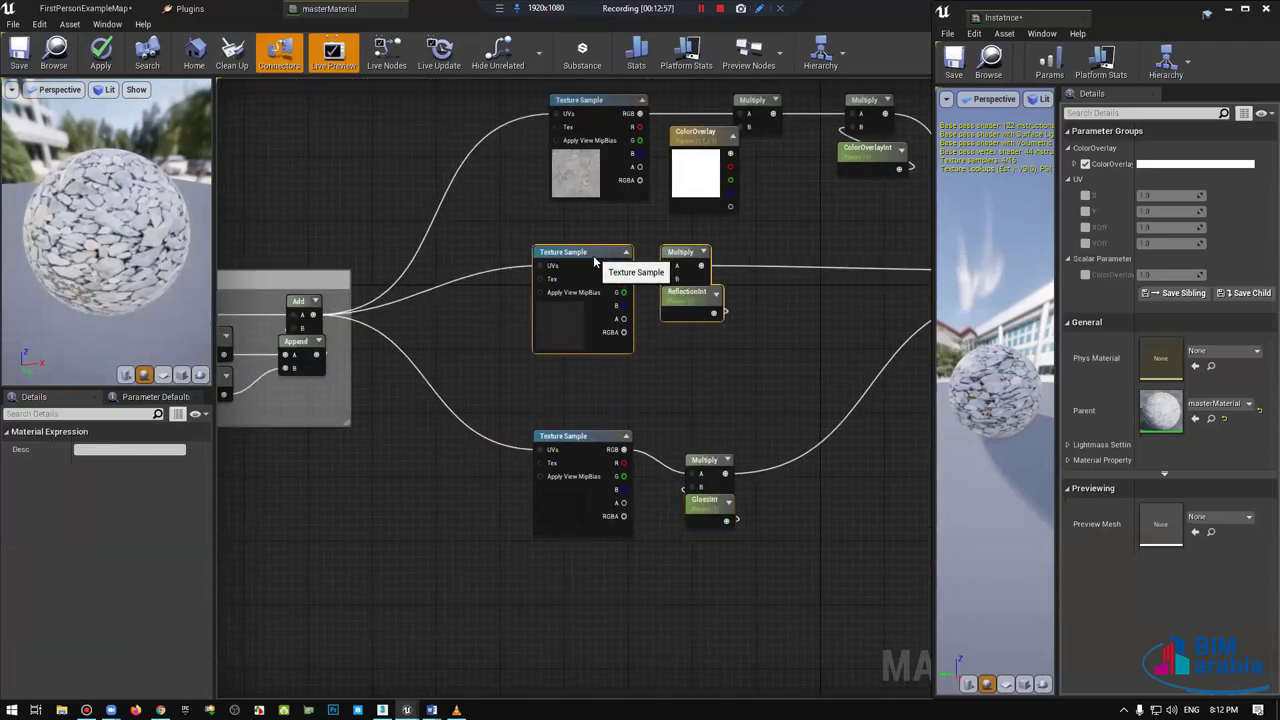
pyautogui.moveTo(630, 314); pyautogui.dragTo(378, 312, button='right')
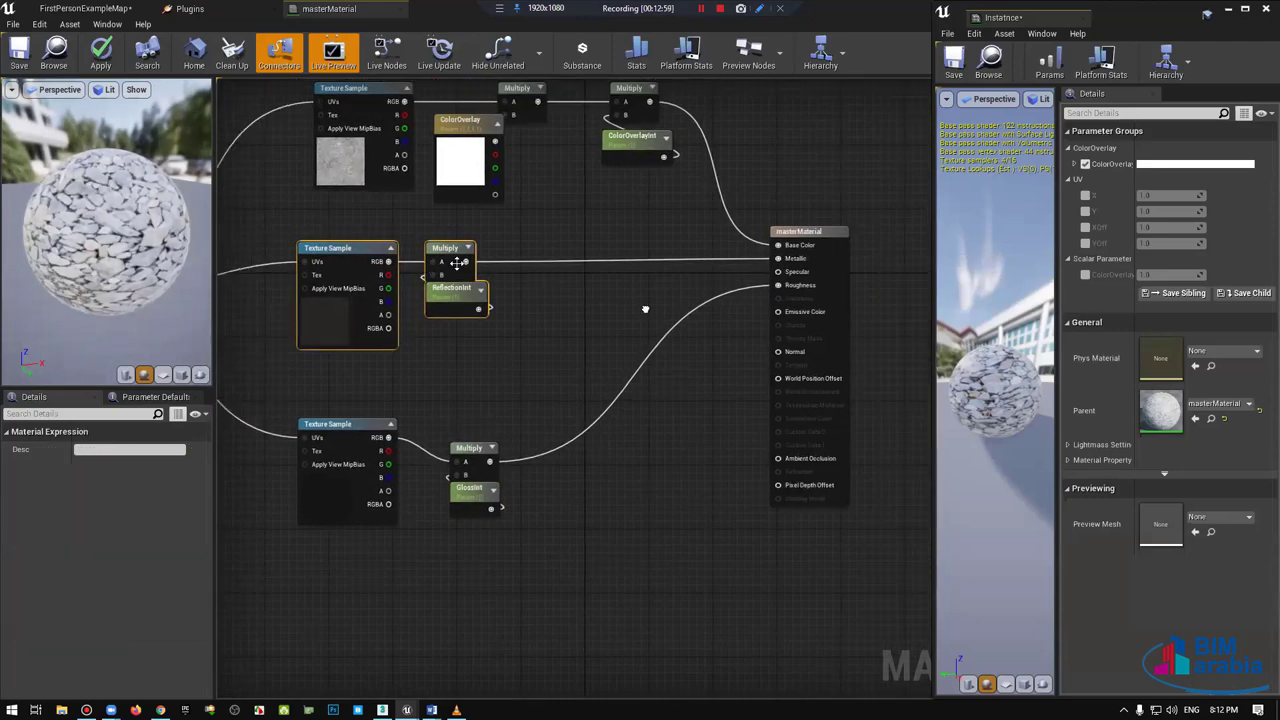
pyautogui.moveTo(450, 263); pyautogui.dragTo(763, 273)
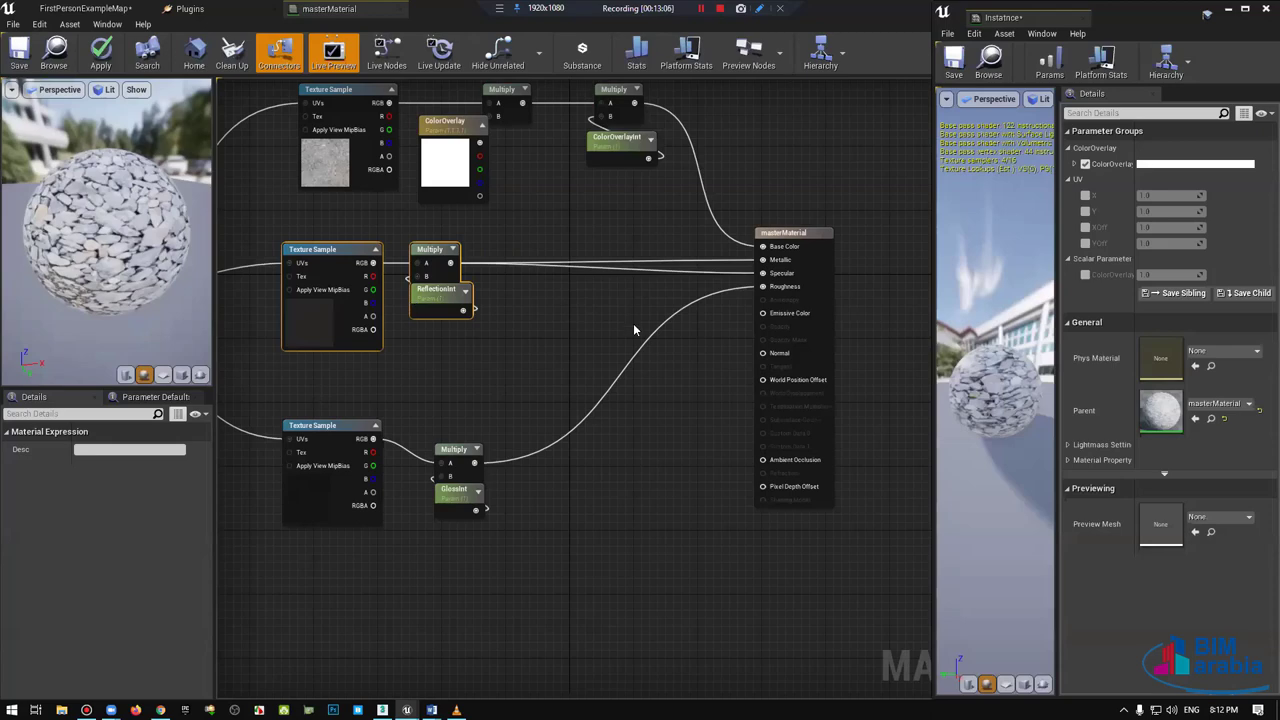
# Step: Move the GlossInt Multiply and bottom Texture Sample up together
pyautogui.scroll(2, 765, 331)
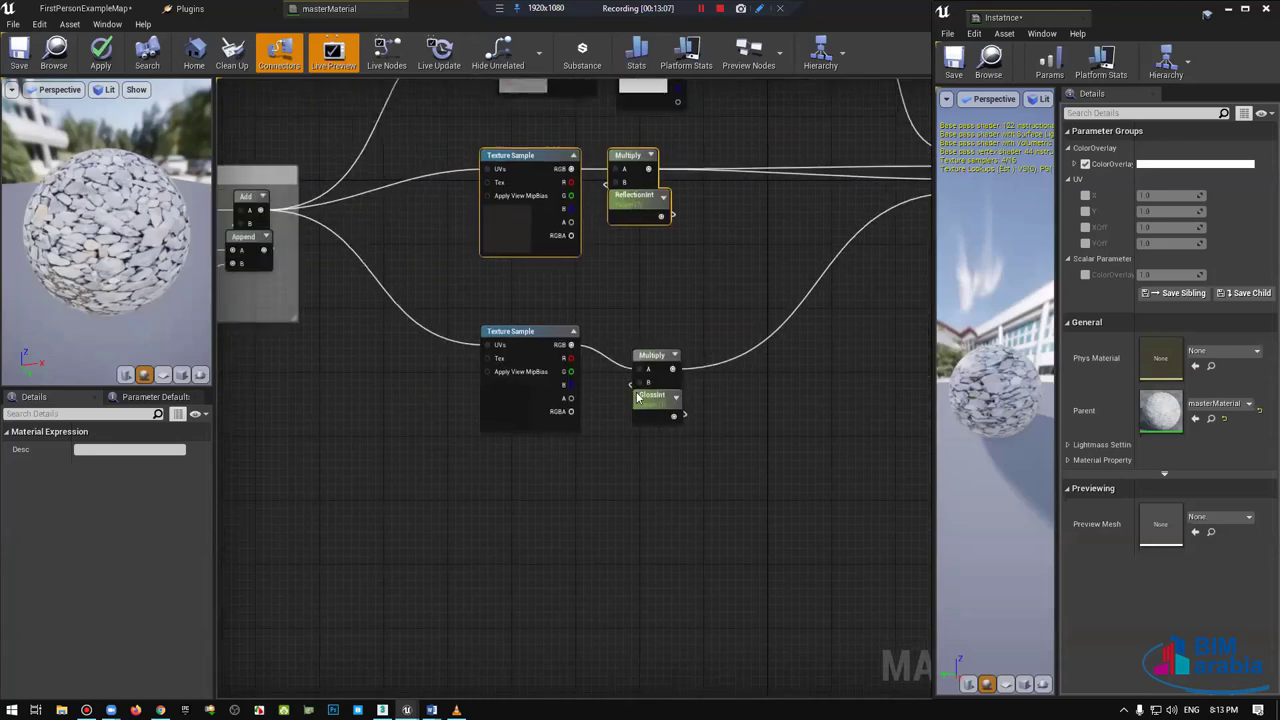
pyautogui.click(632, 340)
pyautogui.moveTo(743, 306); pyautogui.dragTo(470, 440)
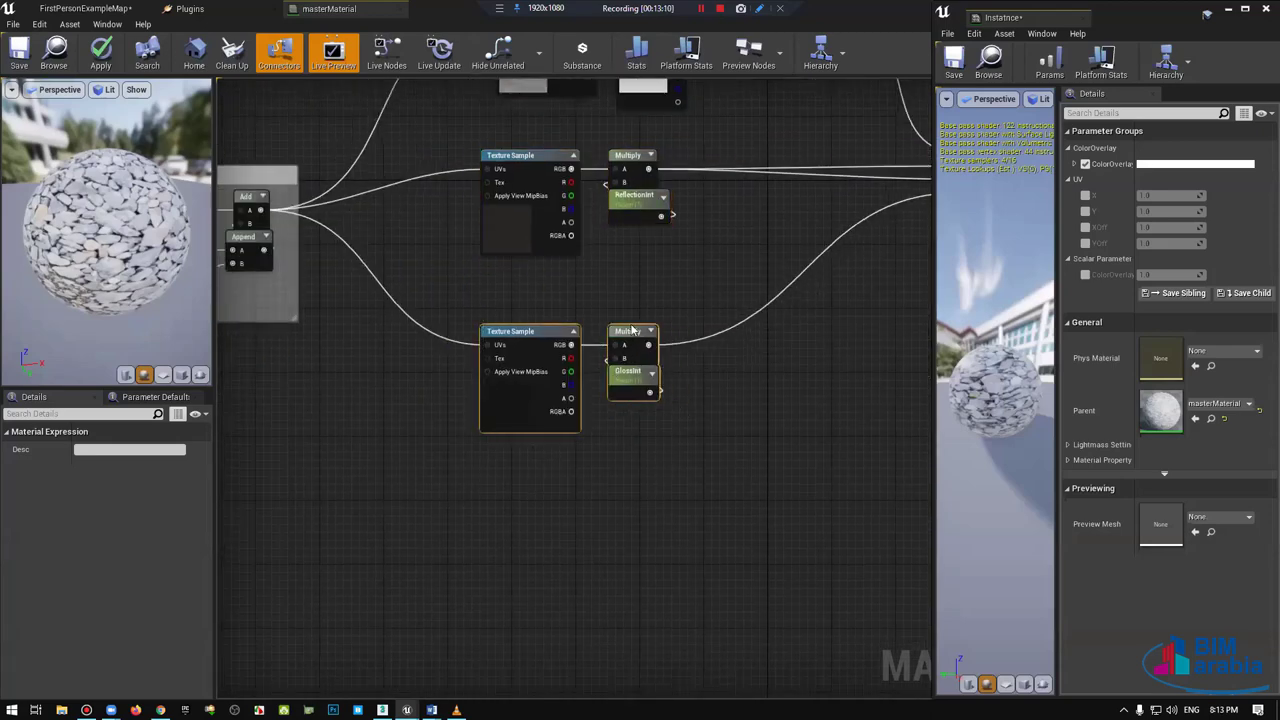
pyautogui.moveTo(642, 334); pyautogui.dragTo(626, 318)
# Step: Place the blue normal-map Texture Sample under the gloss chain and feed it the shared Add UVs
pyautogui.scroll(-2, 669, 238)
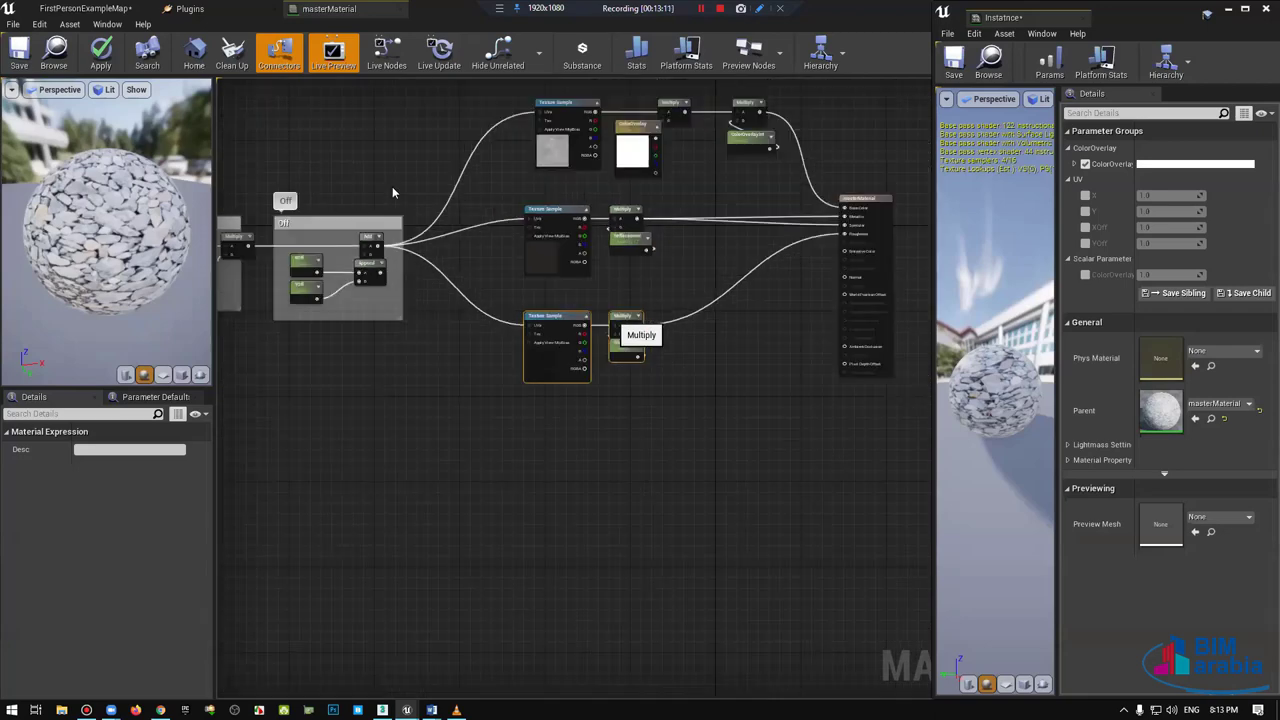
pyautogui.moveTo(458, 500); pyautogui.dragTo(458, 302, button='right')
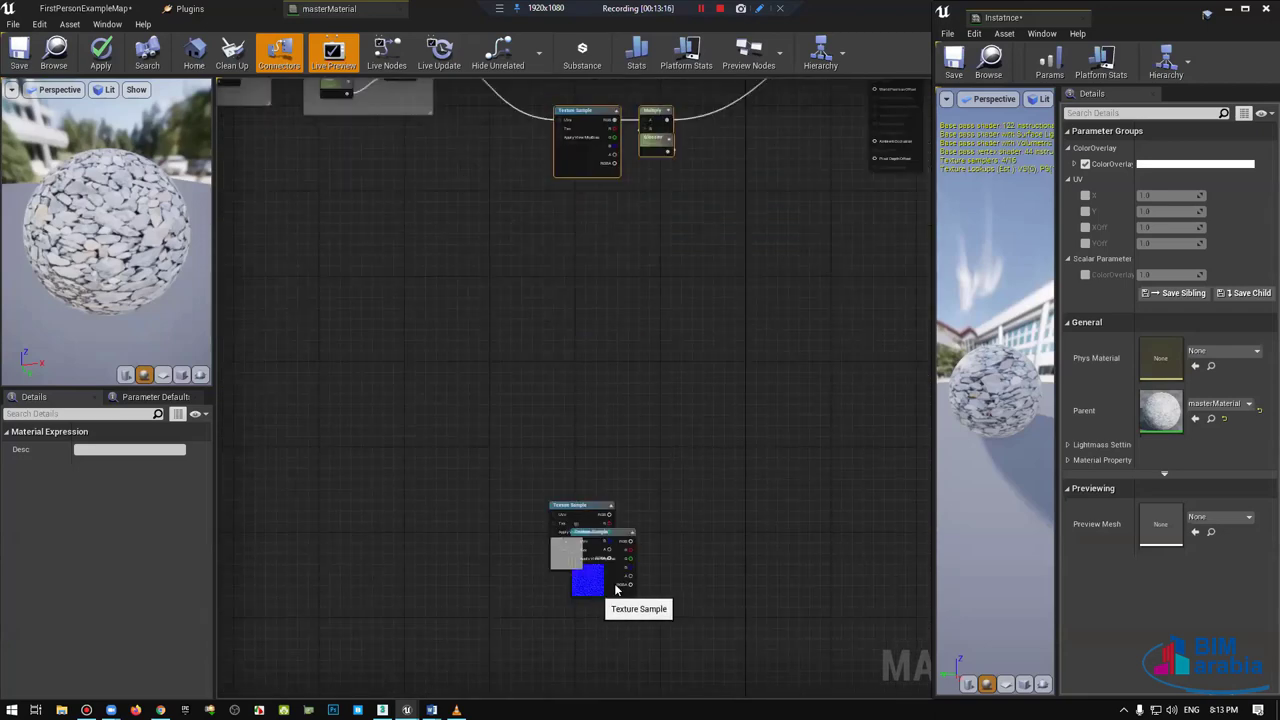
pyautogui.moveTo(598, 591)
pyautogui.mouseDown()
pyautogui.moveTo(726, 442)
pyautogui.moveTo(587, 261)
pyautogui.mouseUp()
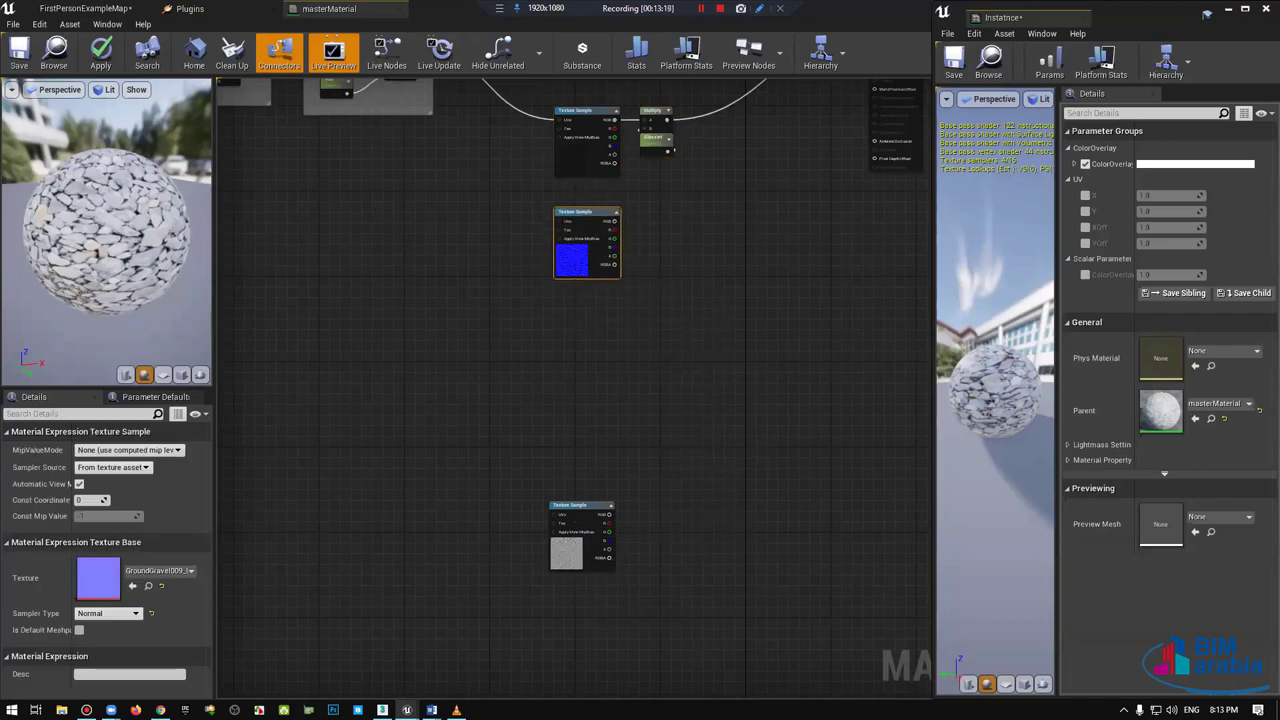
pyautogui.scroll(4, 614, 437)
pyautogui.moveTo(427, 180); pyautogui.dragTo(630, 447)
pyautogui.moveTo(636, 505); pyautogui.dragTo(627, 609, button='right')
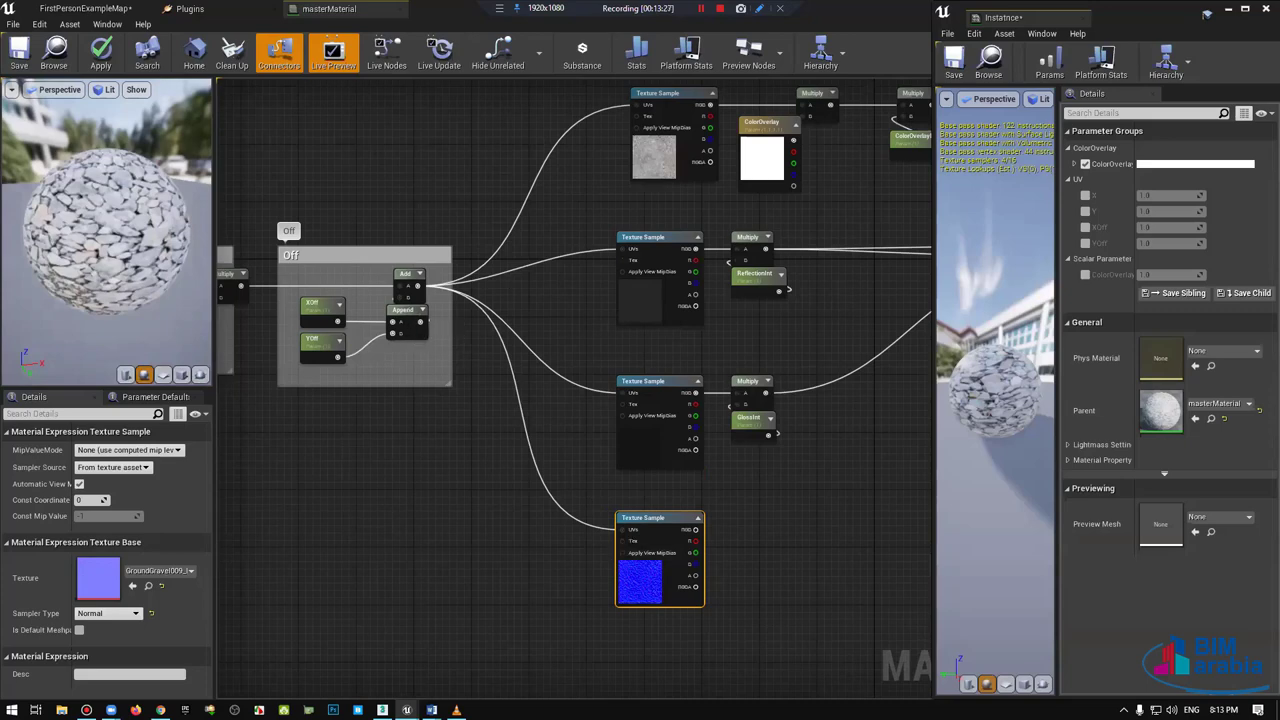
# Step: Nudge the gravel texture node slightly left and select the normal map texture
pyautogui.moveTo(630, 124); pyautogui.dragTo(646, 222, button='right')
pyautogui.click(694, 192)
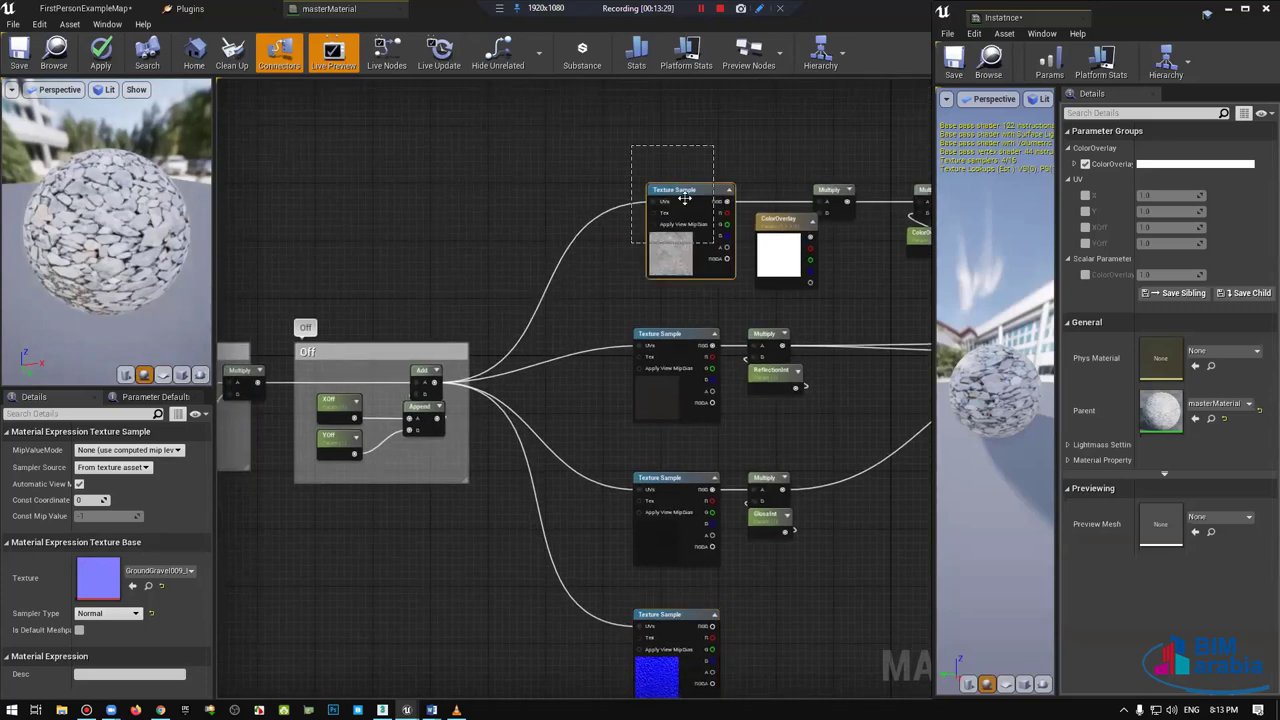
pyautogui.moveTo(694, 192); pyautogui.dragTo(686, 193)
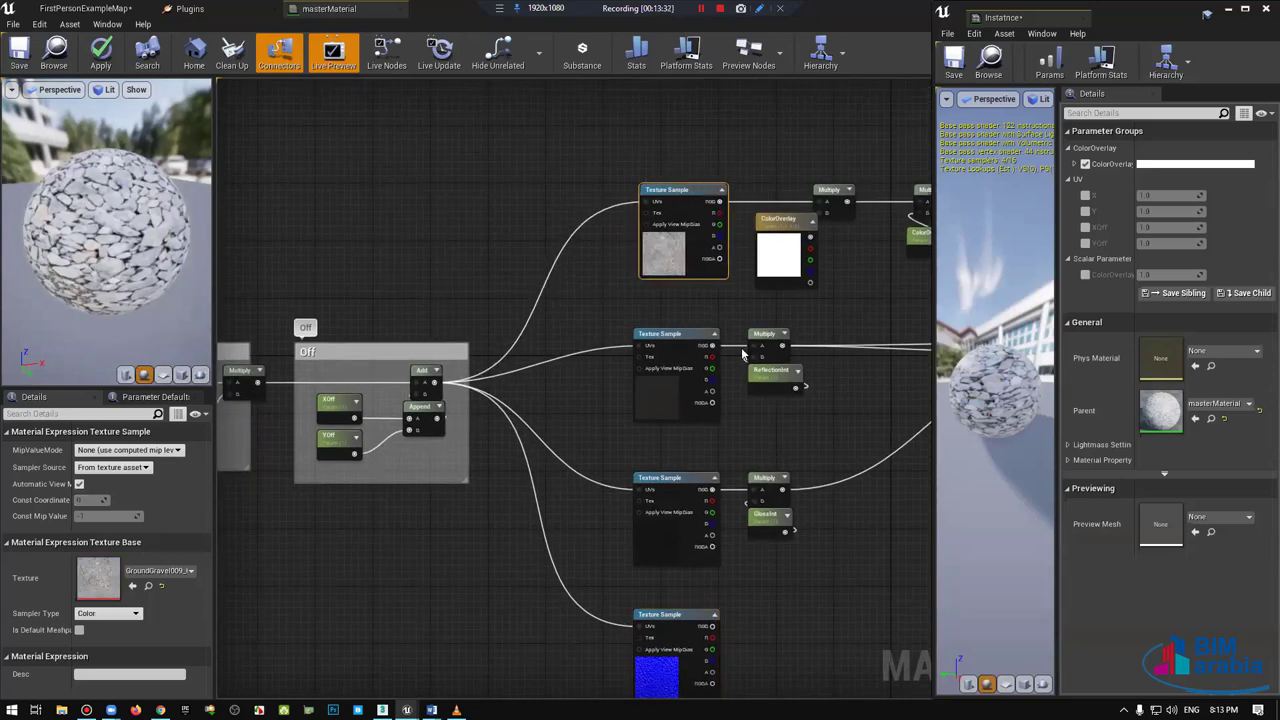
pyautogui.moveTo(647, 618); pyautogui.dragTo(515, 318, button='right')
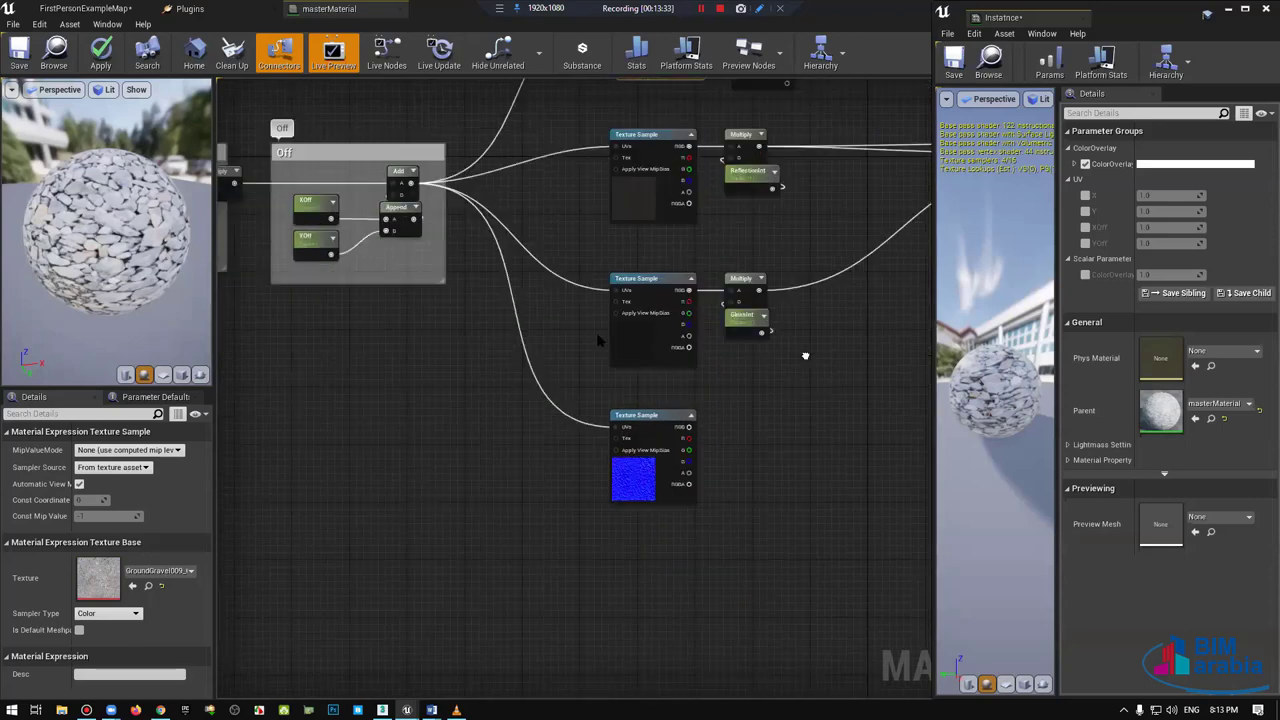
pyautogui.scroll(2, 515, 318)
pyautogui.click(514, 318)
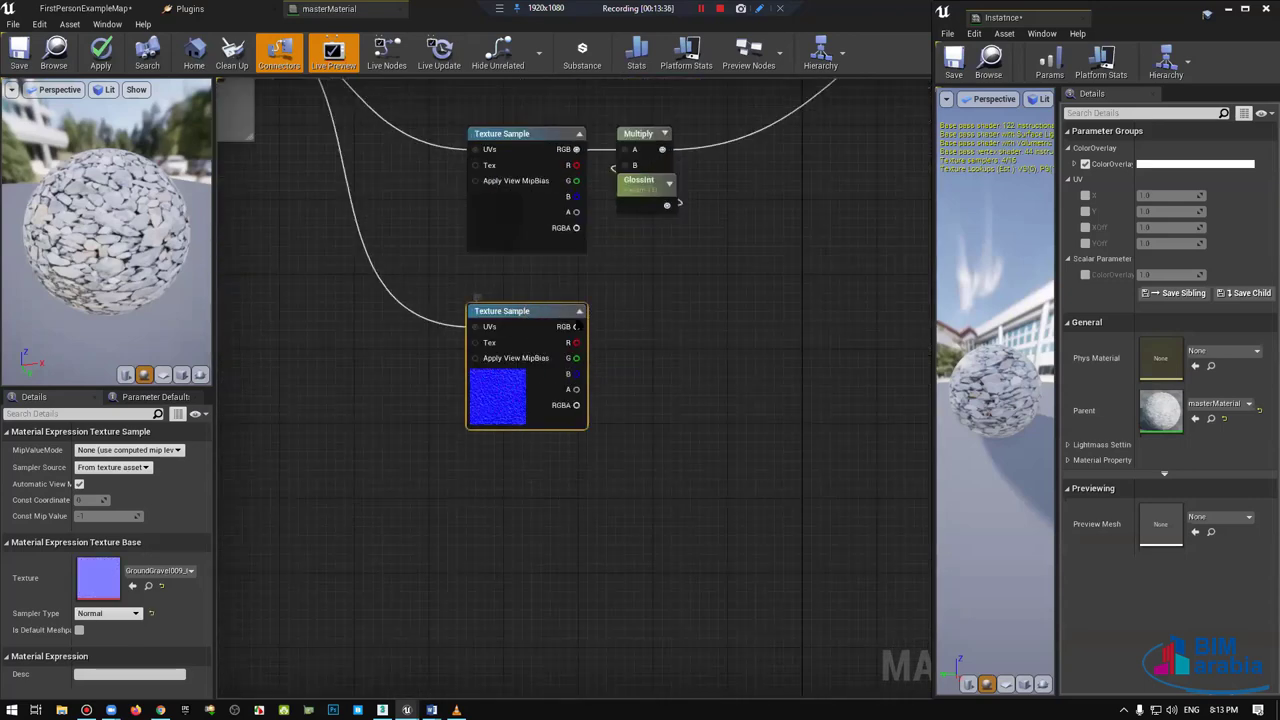
# Step: Select the gloss Multiply and GlossInt nodes, then center the view on the normal map
pyautogui.moveTo(553, 250); pyautogui.dragTo(470, 292, button='right')
pyautogui.click(505, 245)
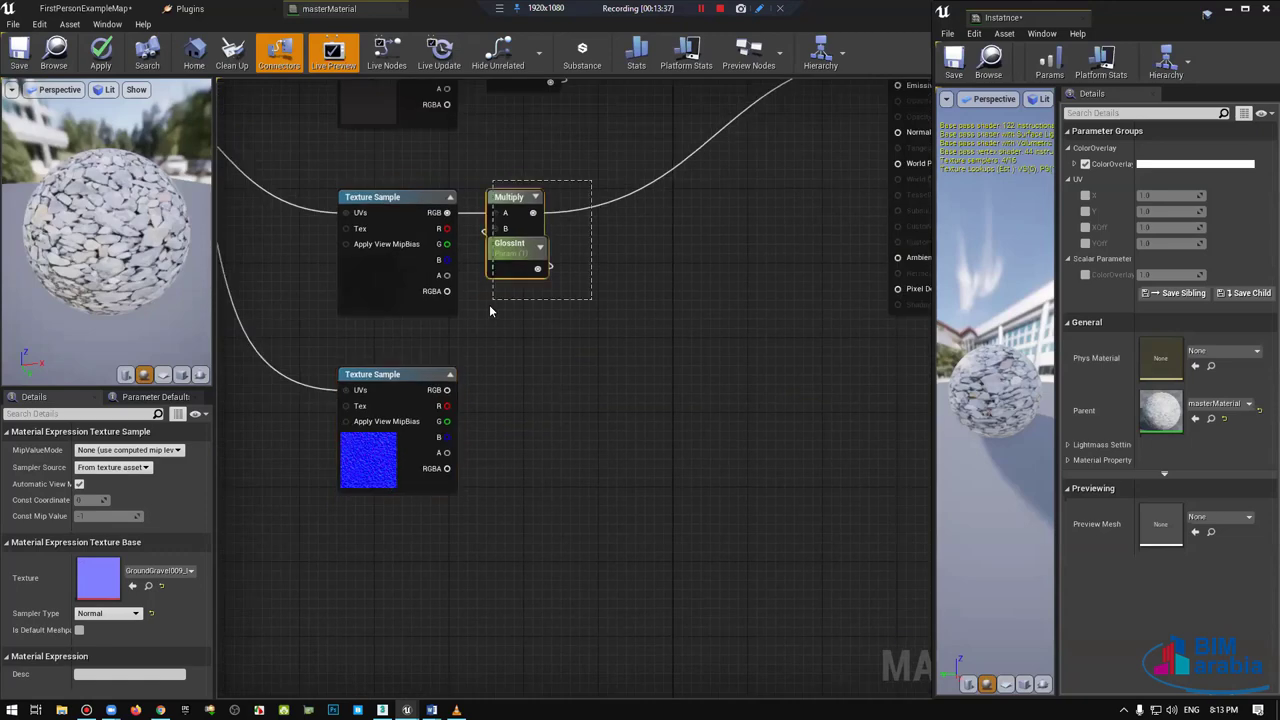
pyautogui.moveTo(594, 288); pyautogui.dragTo(595, 289, button='right')
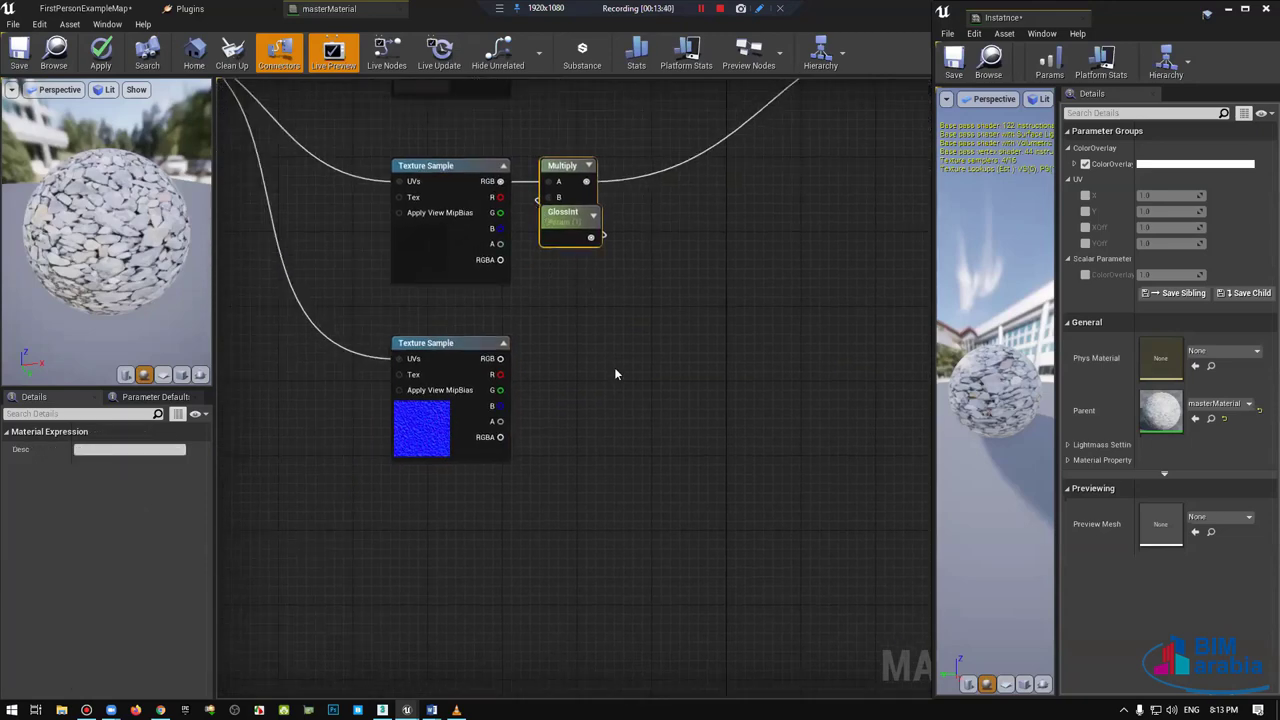
pyautogui.moveTo(615, 374); pyautogui.dragTo(669, 355, button='right')
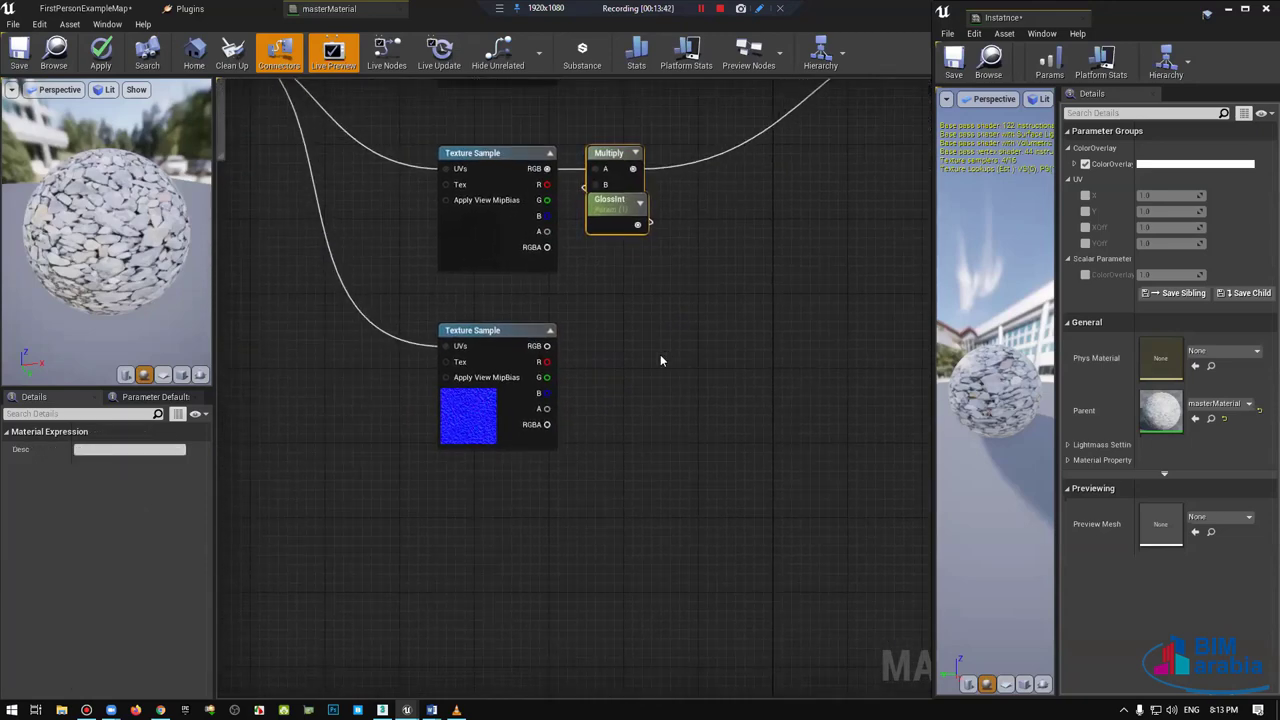
pyautogui.moveTo(653, 366); pyautogui.dragTo(622, 378, button='right')
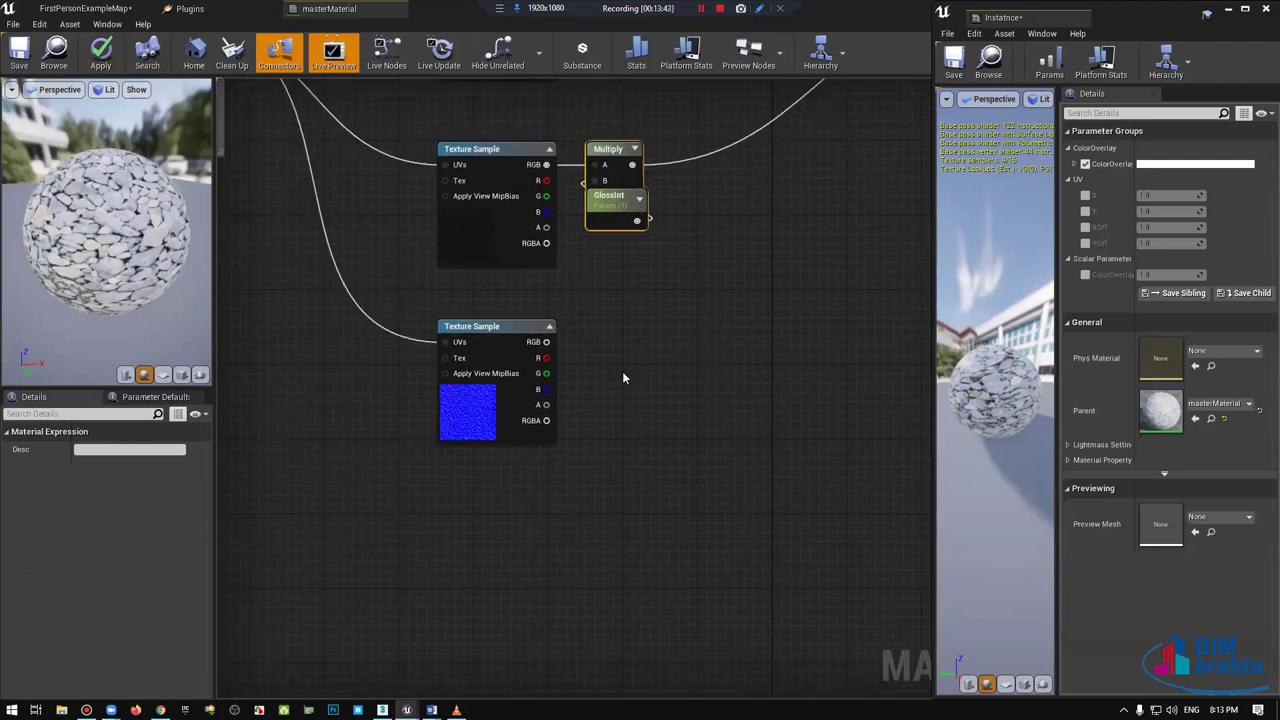
# Step: Add a FlattenNormal node from the normal map's RGB output
pyautogui.moveTo(546, 342); pyautogui.dragTo(648, 336)
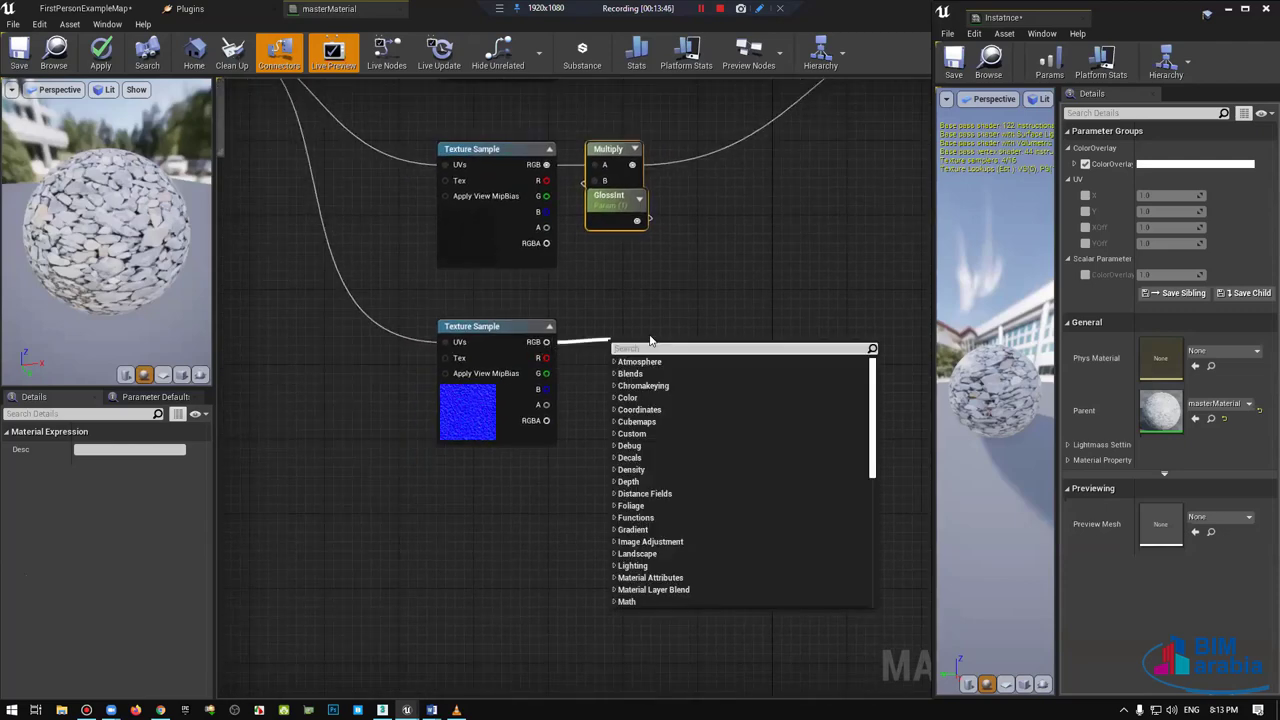
pyautogui.write('flay')
pyautogui.press('BackSpace')
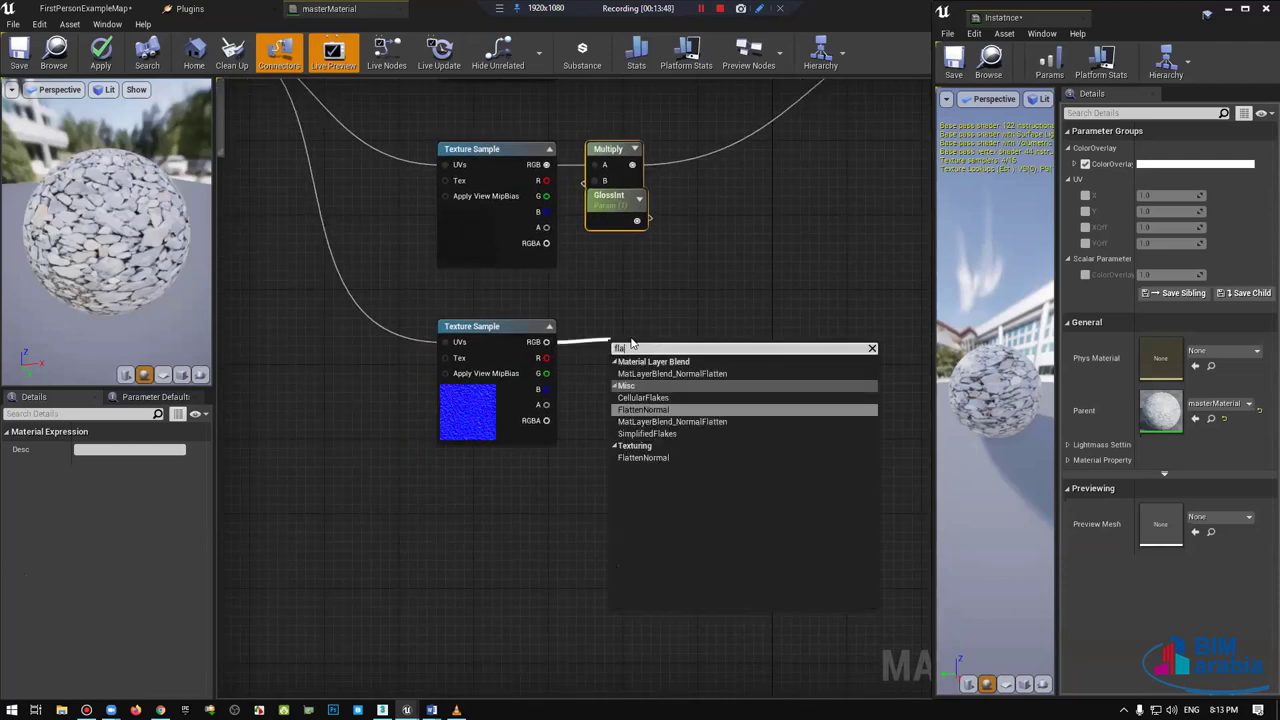
pyautogui.write('t')
pyautogui.press('Return')
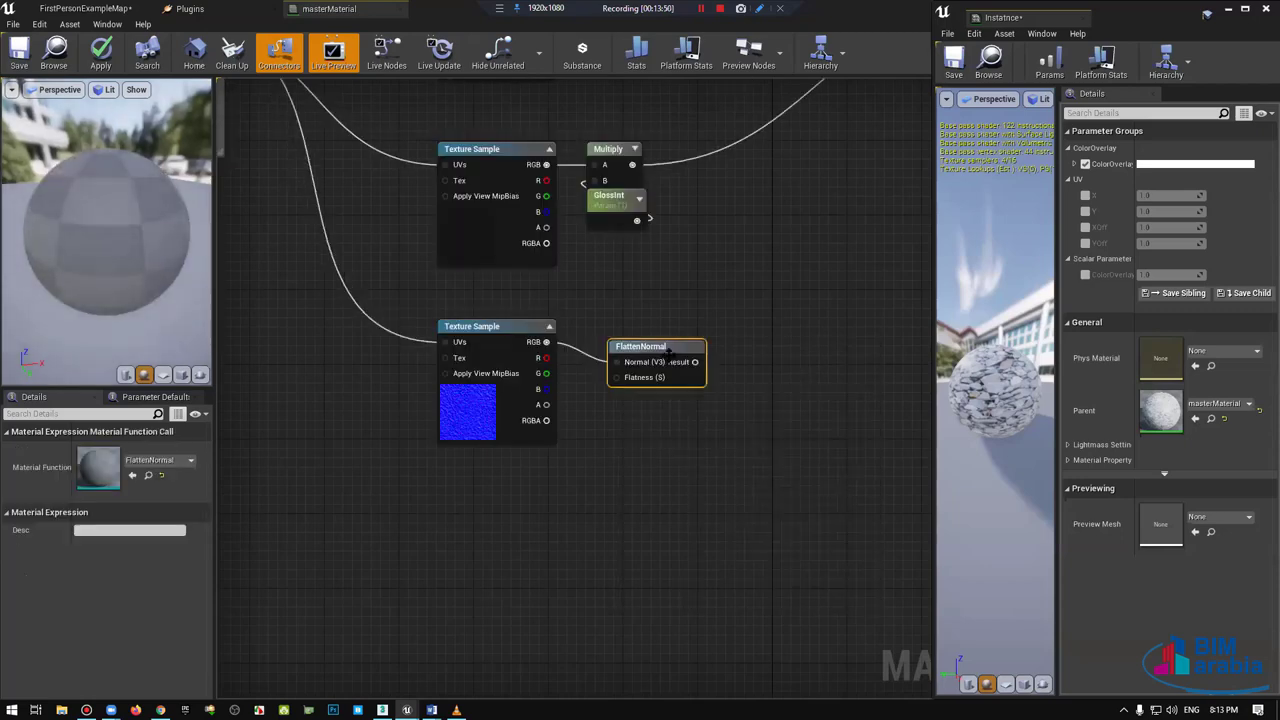
pyautogui.moveTo(669, 349); pyautogui.dragTo(666, 329)
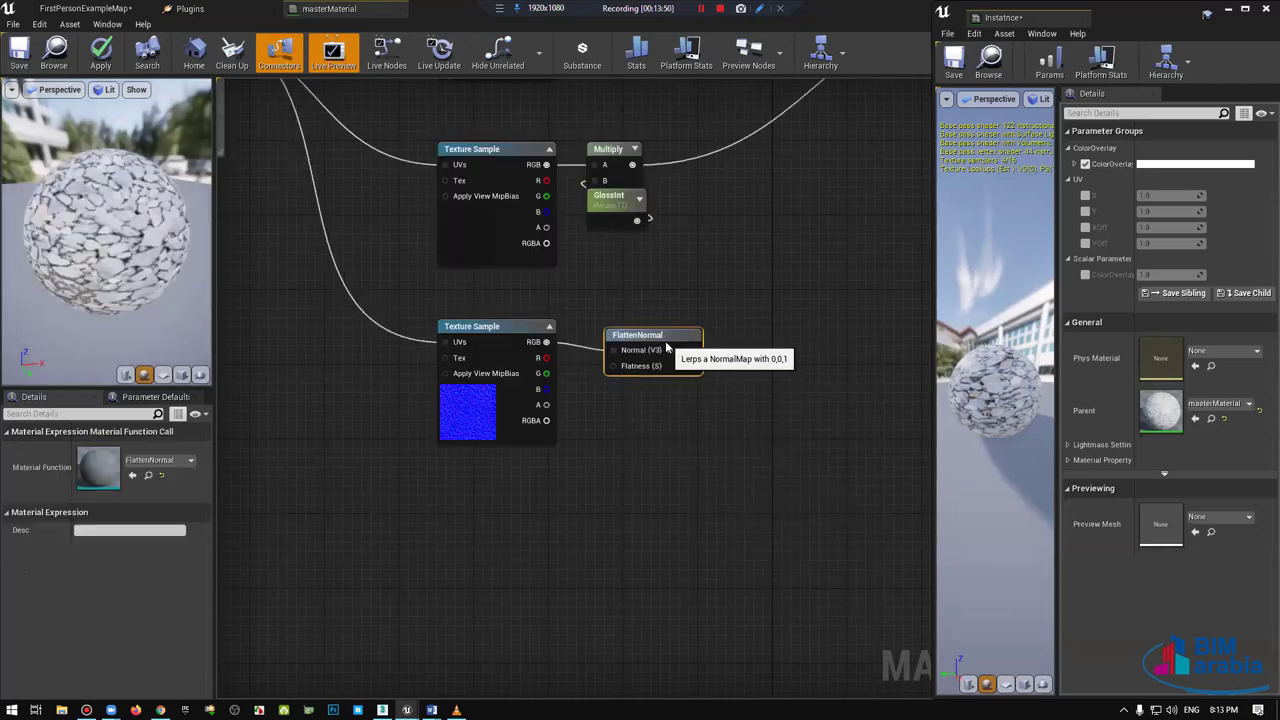
# Step: Wire a constant into FlattenNormal's Flatness and convert it to a parameter named NormalInt
pyautogui.click(494, 491)
pyautogui.moveTo(510, 511)
pyautogui.mouseDown()
pyautogui.moveTo(628, 368)
pyautogui.moveTo(618, 358)
pyautogui.mouseUp()
pyautogui.rightClick(503, 497)
pyautogui.click(550, 247)
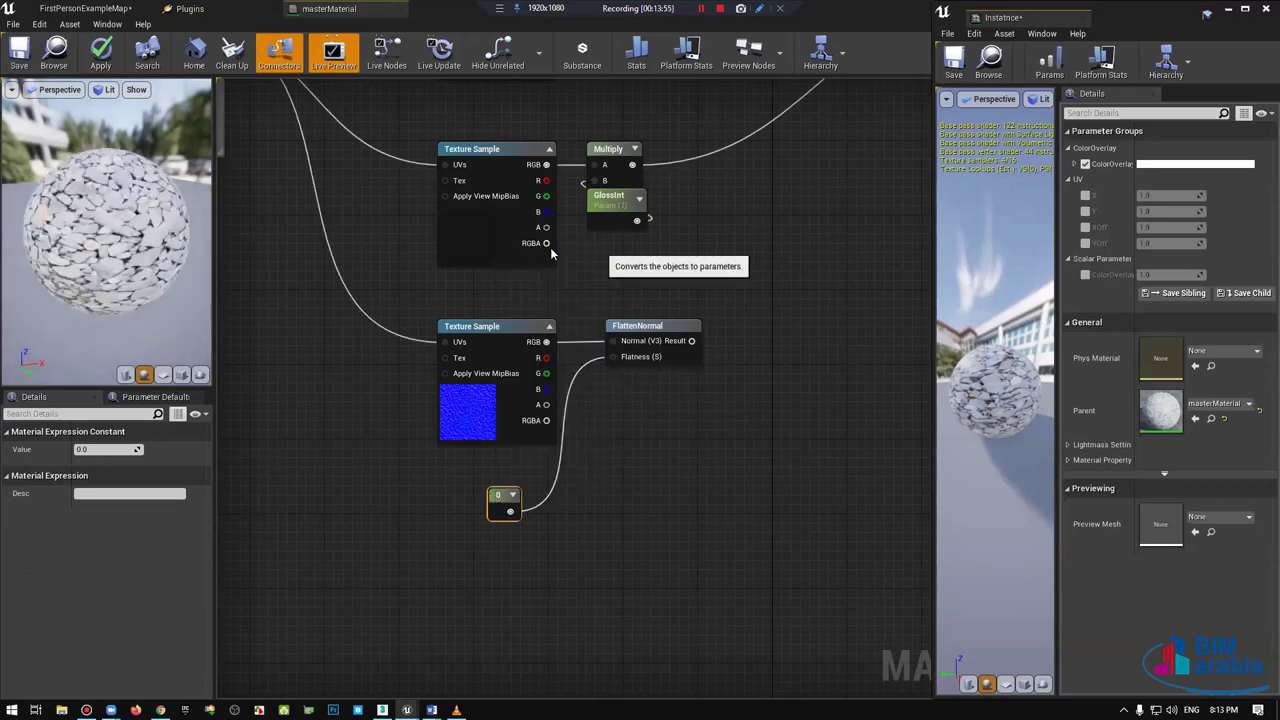
pyautogui.write('Nor')
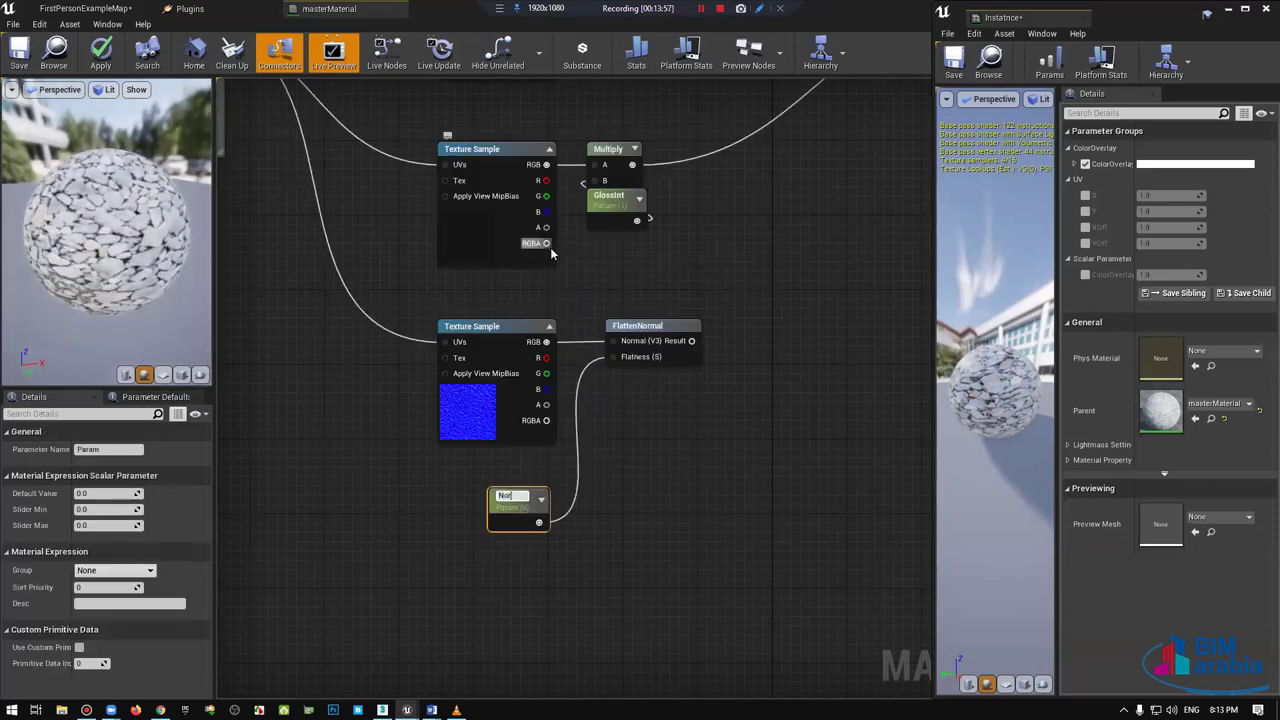
pyautogui.write('malInt')
pyautogui.press('Return')
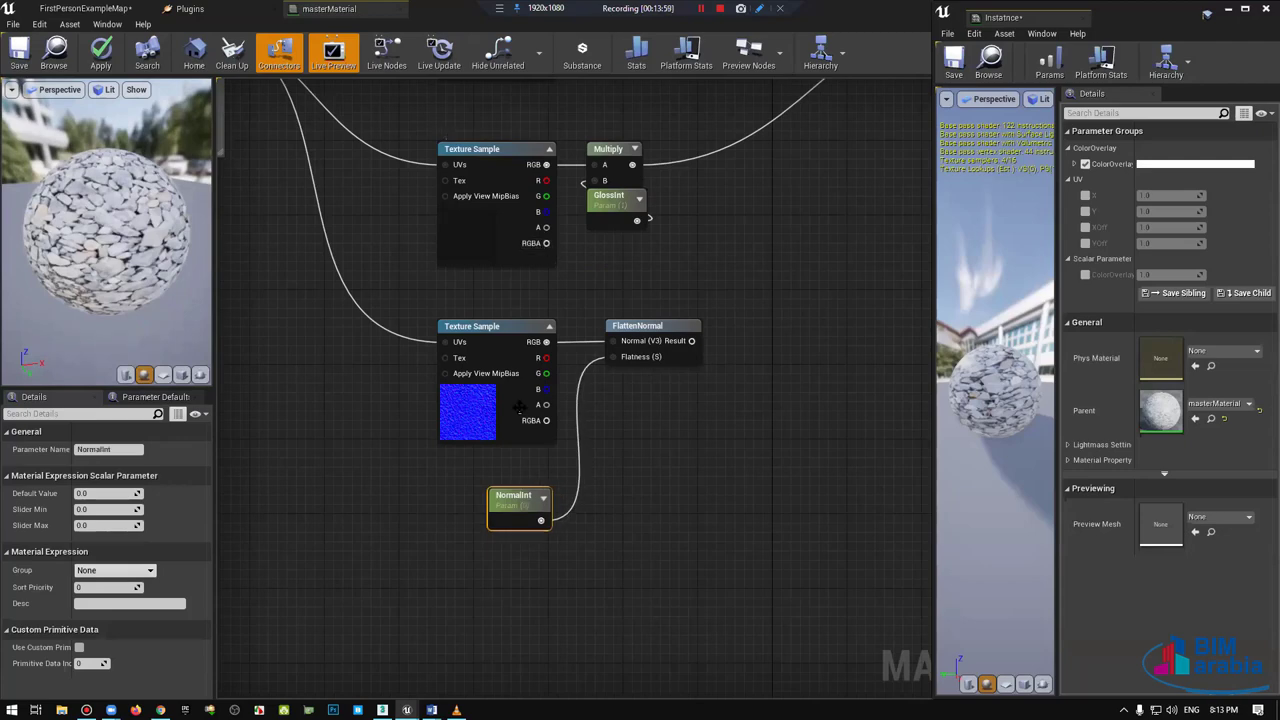
# Step: Connect FlattenNormal's result to the material's Normal input
pyautogui.moveTo(588, 457); pyautogui.dragTo(568, 467, button='right')
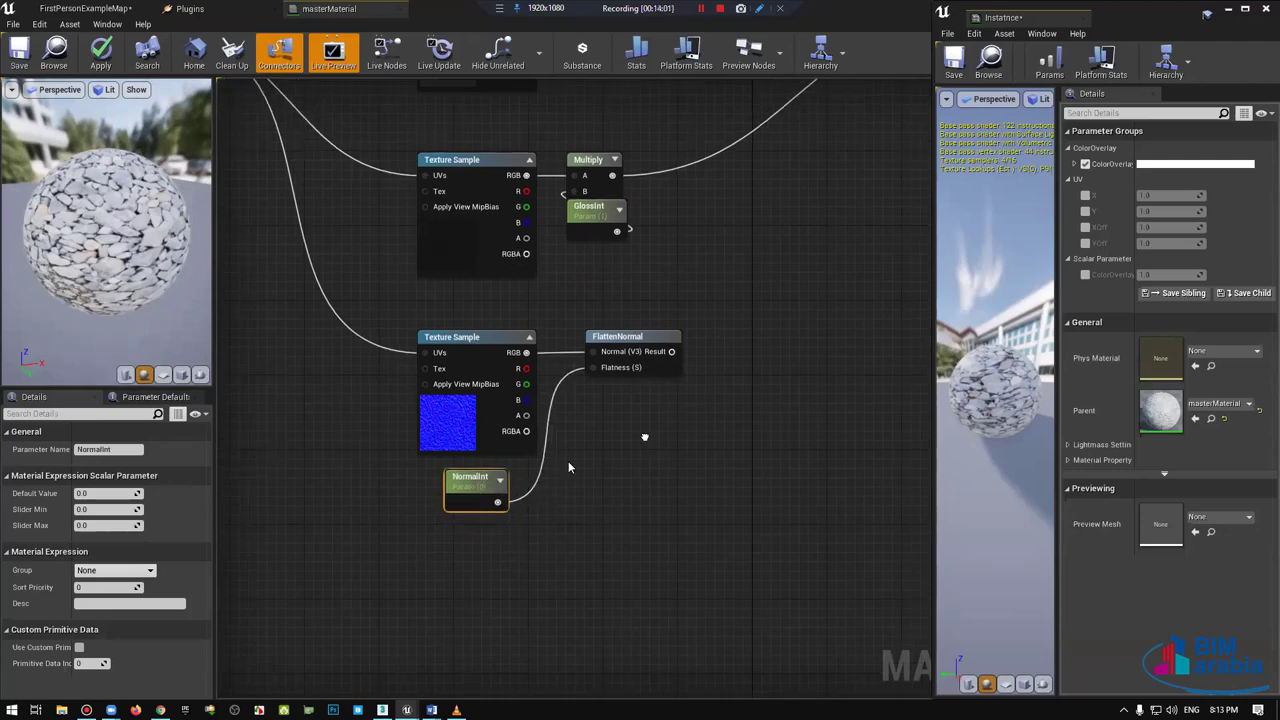
pyautogui.scroll(-2, 568, 461)
pyautogui.scroll(-1, 597, 418)
pyautogui.moveTo(551, 466)
pyautogui.mouseDown()
pyautogui.moveTo(684, 365)
pyautogui.moveTo(549, 408)
pyautogui.moveTo(792, 266)
pyautogui.mouseUp()
pyautogui.moveTo(674, 414); pyautogui.dragTo(580, 491, button='right')
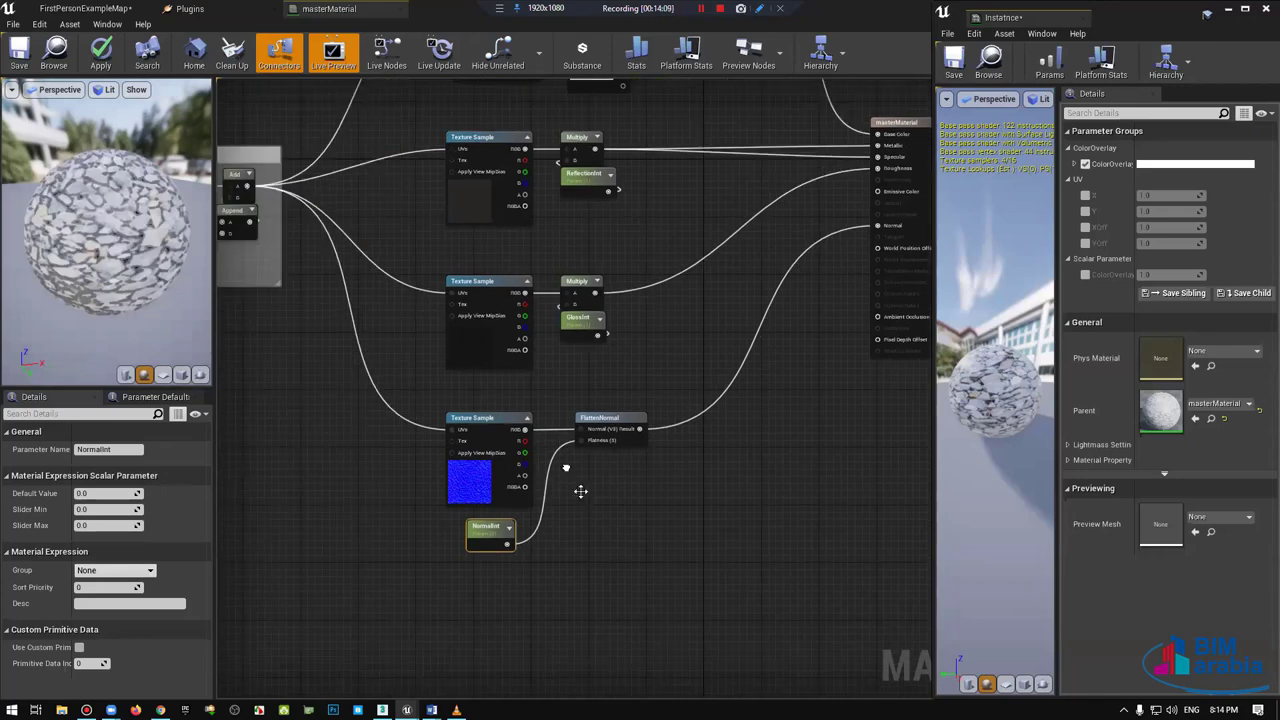
# Step: Set NormalInt's default value to 1.0
pyautogui.click(103, 491)
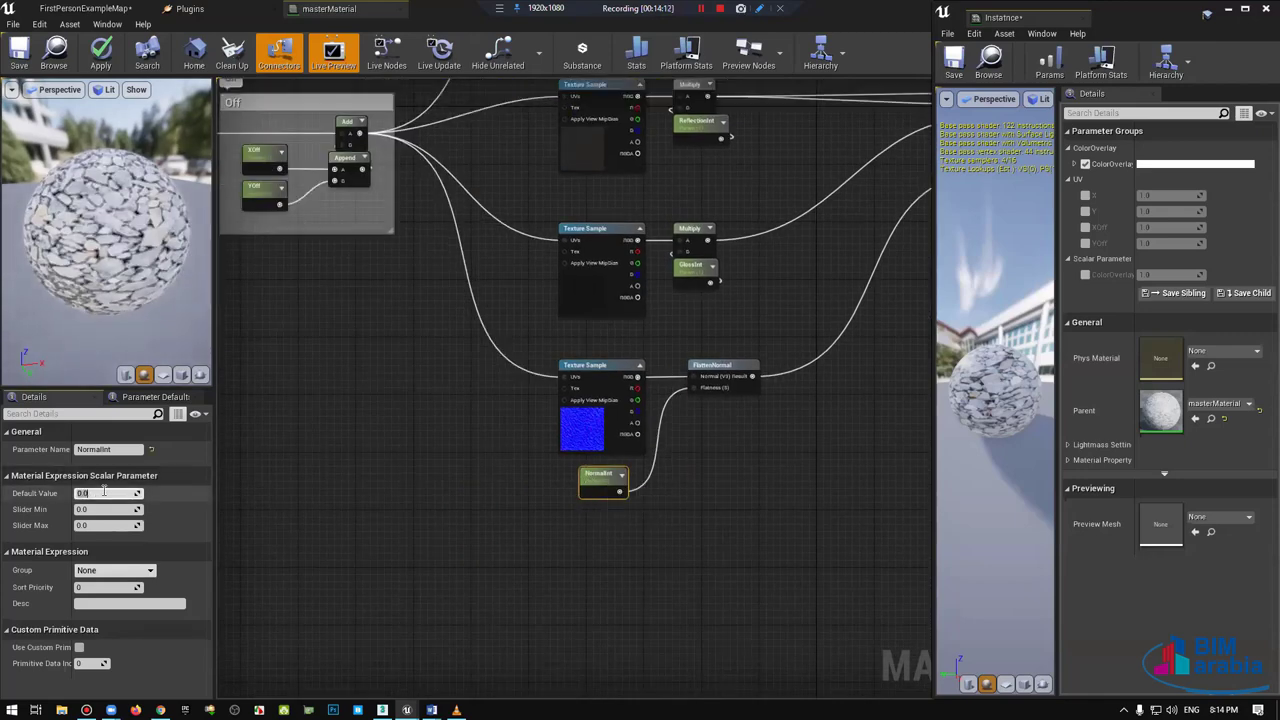
pyautogui.write('1')
pyautogui.press('Return')
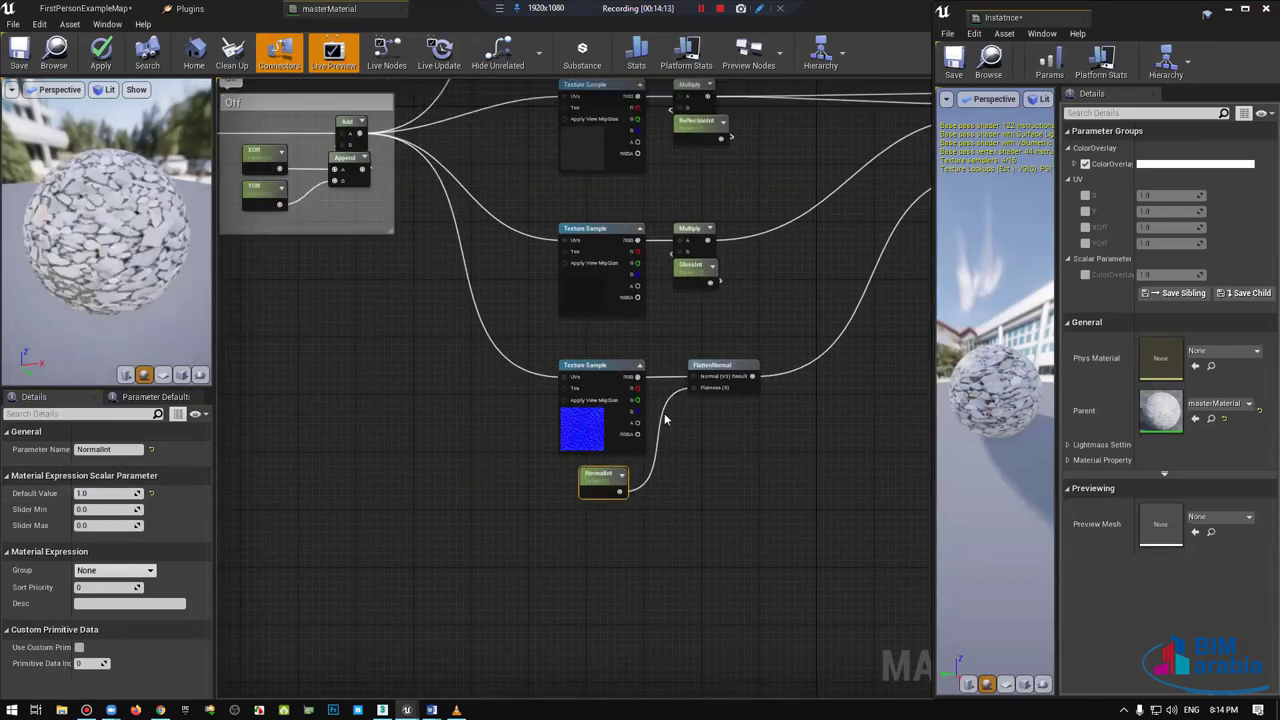
pyautogui.scroll(3, 760, 330)
# Step: Inspect the GlossInt parameter and gloss Texture Sample nodes
pyautogui.click(606, 381)
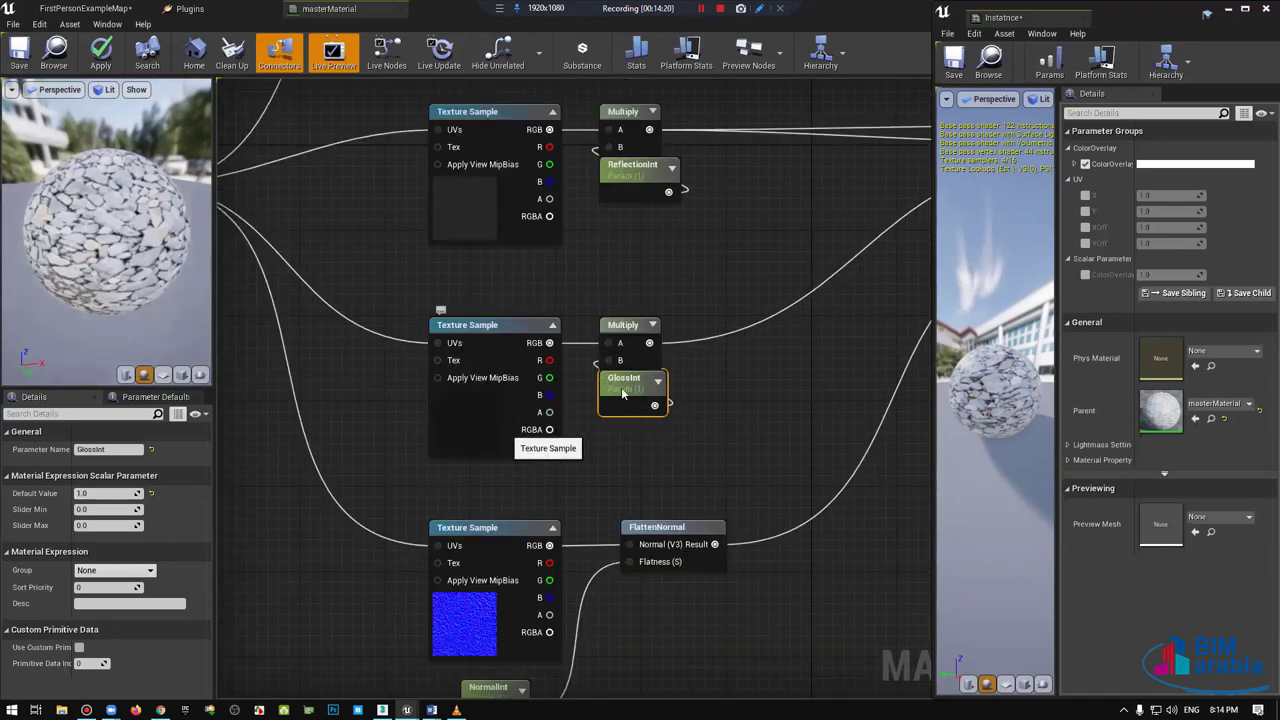
pyautogui.click(457, 443)
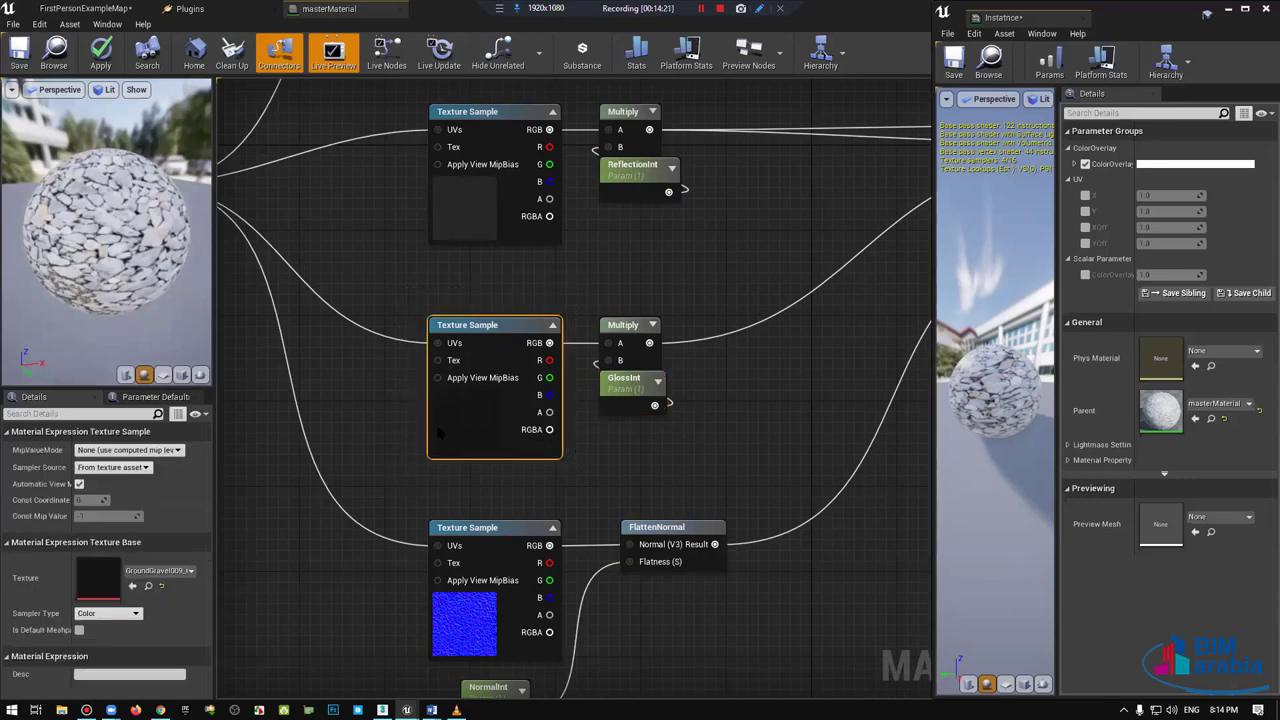
pyautogui.click(645, 402)
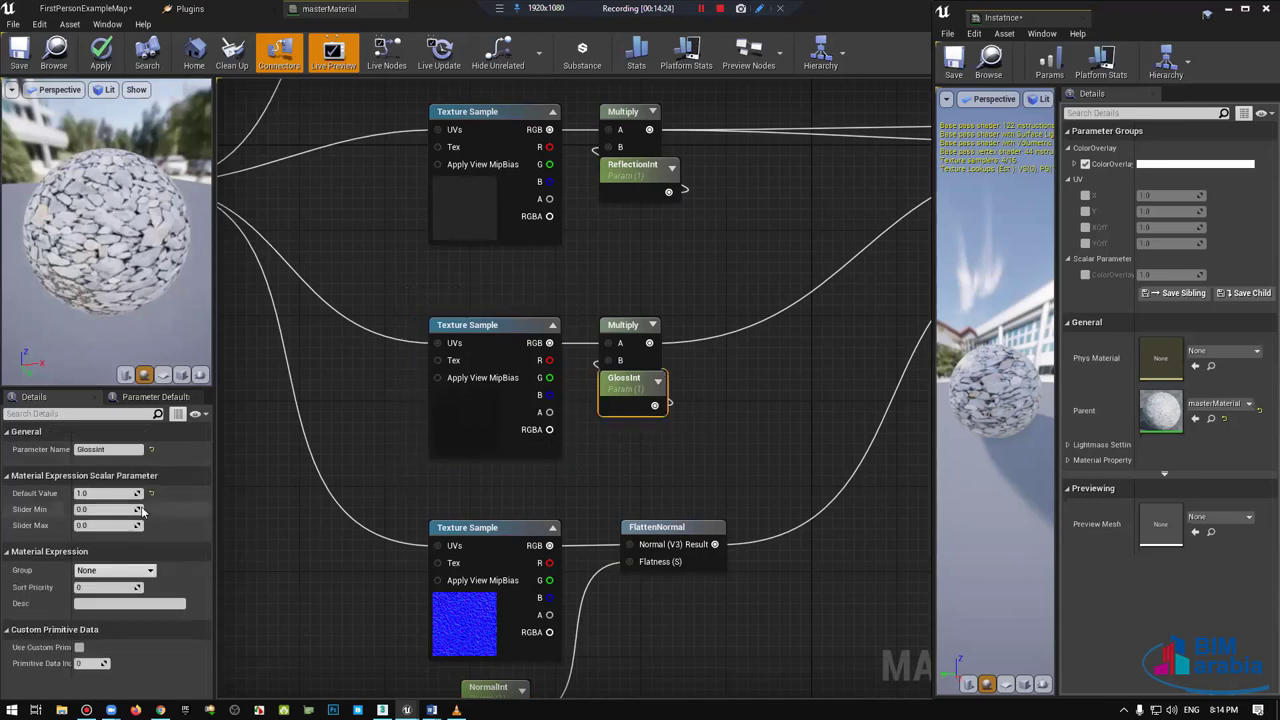
pyautogui.moveTo(620, 224)
pyautogui.mouseDown(button='right')
pyautogui.moveTo(656, 468)
pyautogui.moveTo(484, 630)
pyautogui.mouseUp(button='right')
pyautogui.scroll(-2, 557, 354)
pyautogui.scroll(-2, 557, 354)
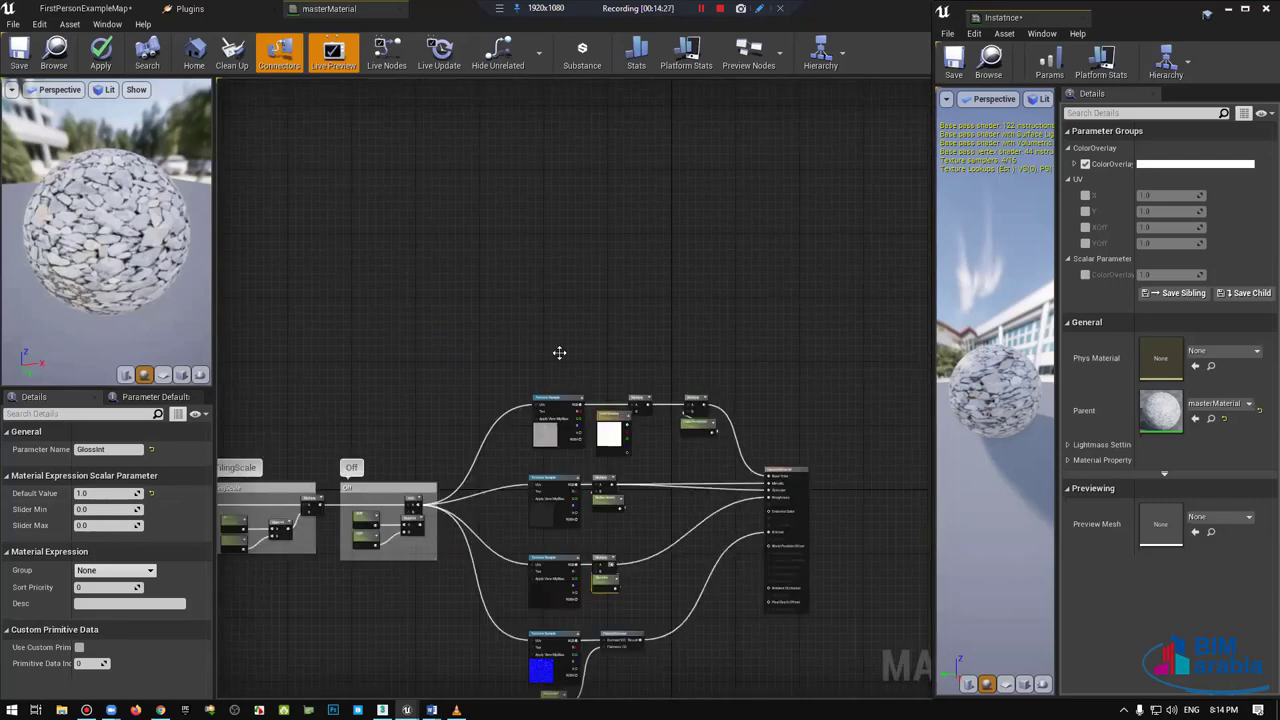
pyautogui.scroll(4, 595, 358)
# Step: Check the NormalInt node, save masterMaterial and return to the level
pyautogui.click(595, 358)
pyautogui.scroll(-2, 595, 358)
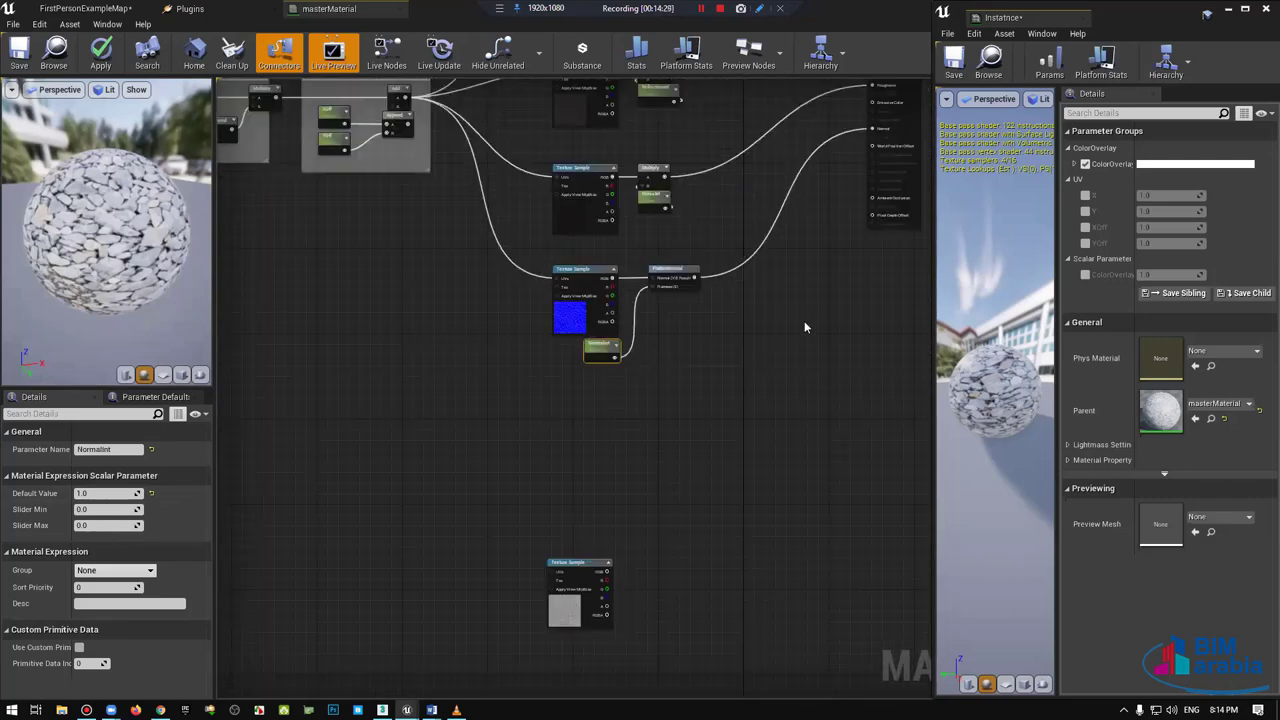
pyautogui.moveTo(715, 240); pyautogui.dragTo(625, 286, button='right')
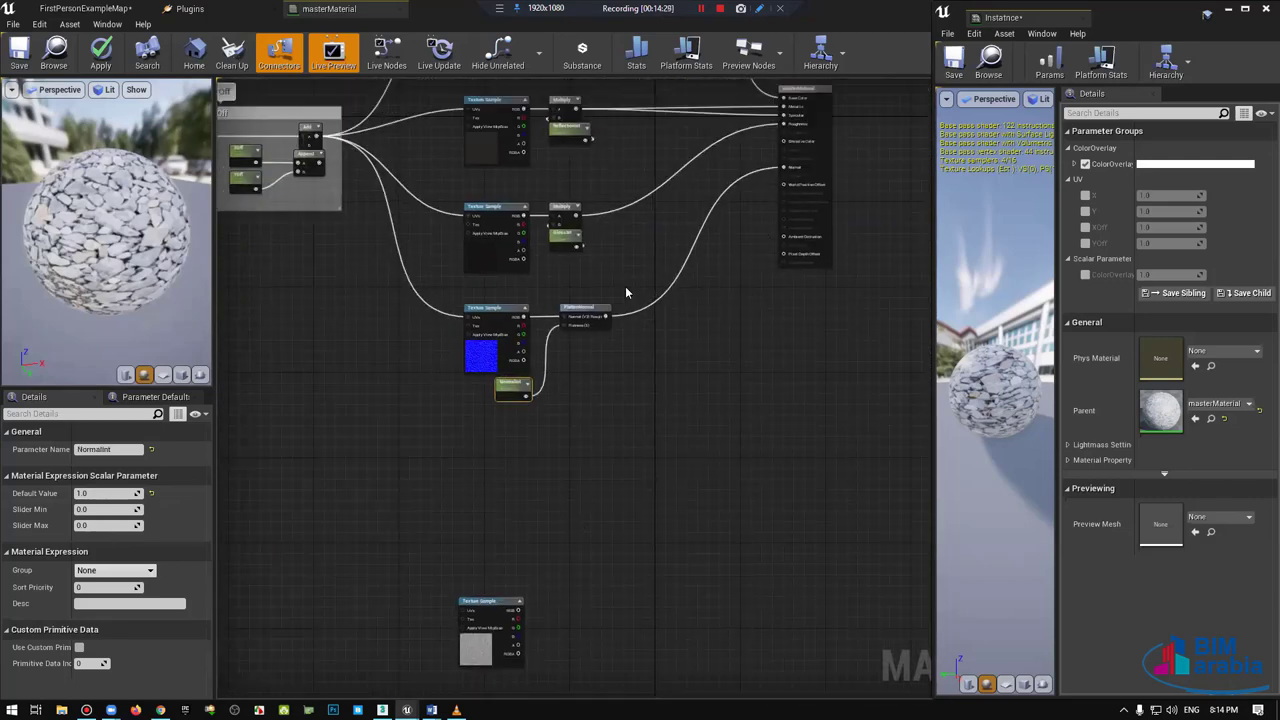
pyautogui.click(19, 52)
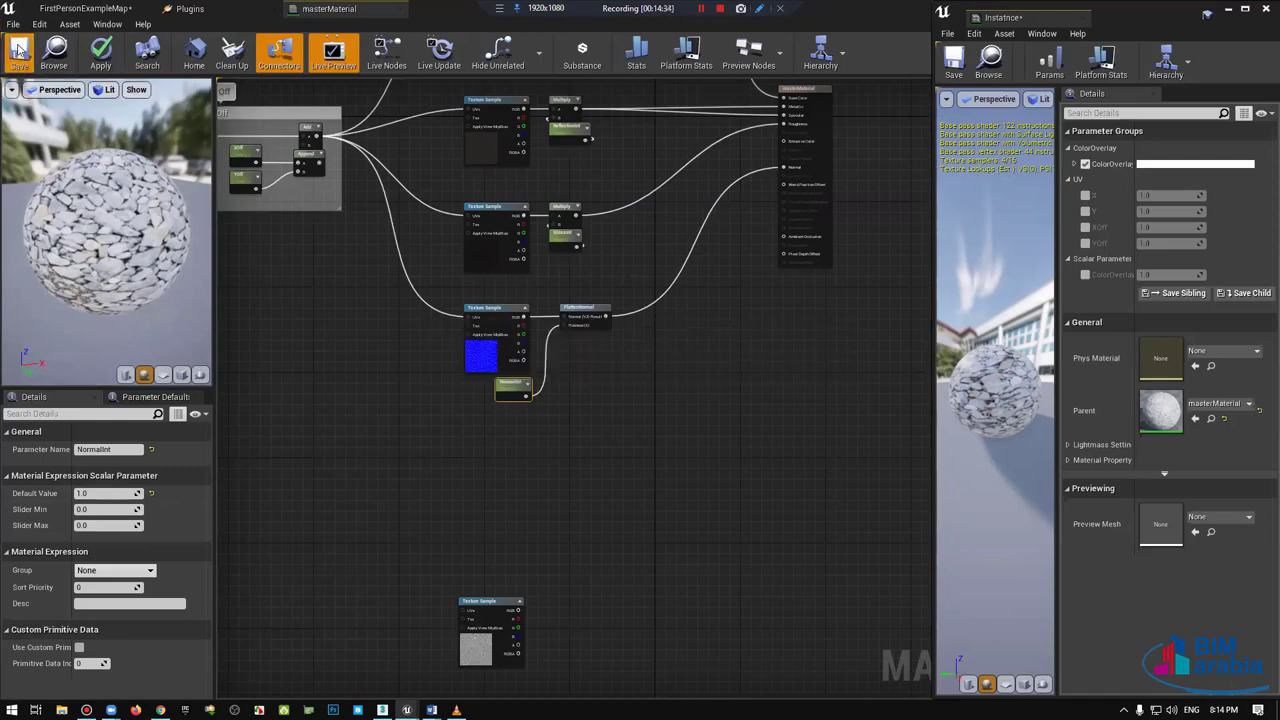
pyautogui.click(62, 9)
# Step: Tick the instance's ColorOverlayInt override at 1.0, then switch back to the masterMaterial tab
pyautogui.moveTo(541, 188); pyautogui.dragTo(1019, 201)
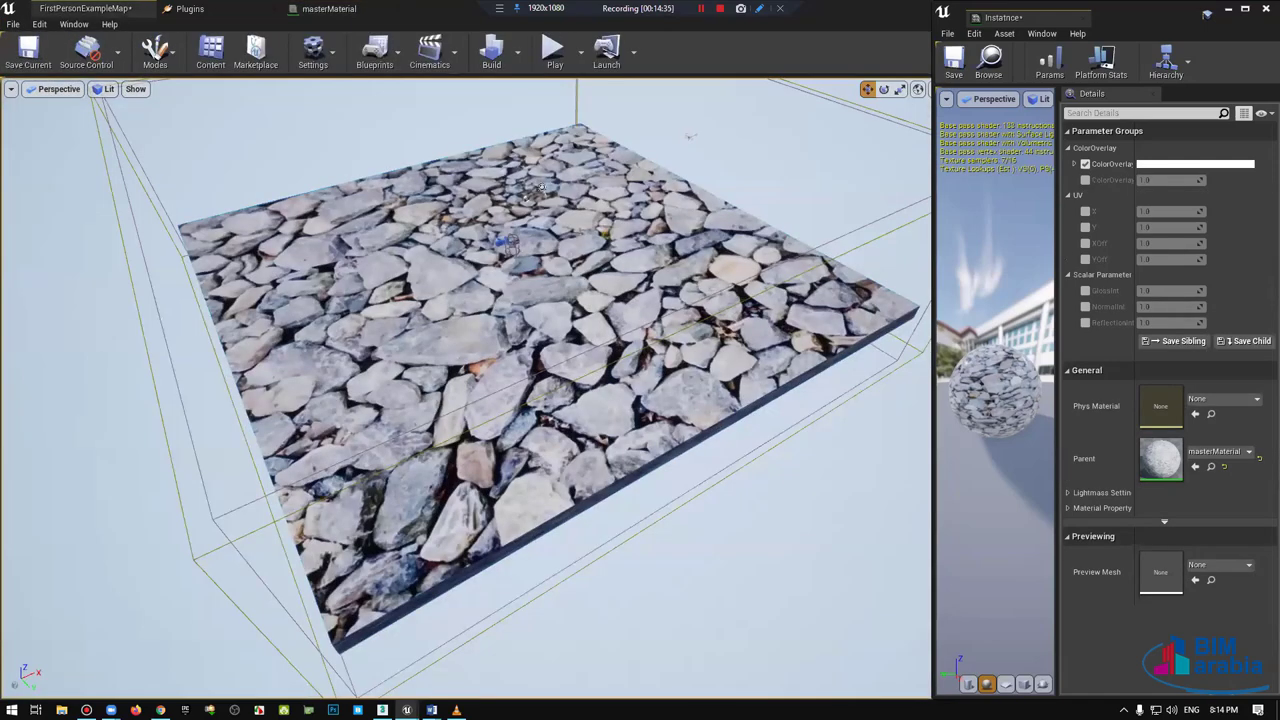
pyautogui.click(1085, 180)
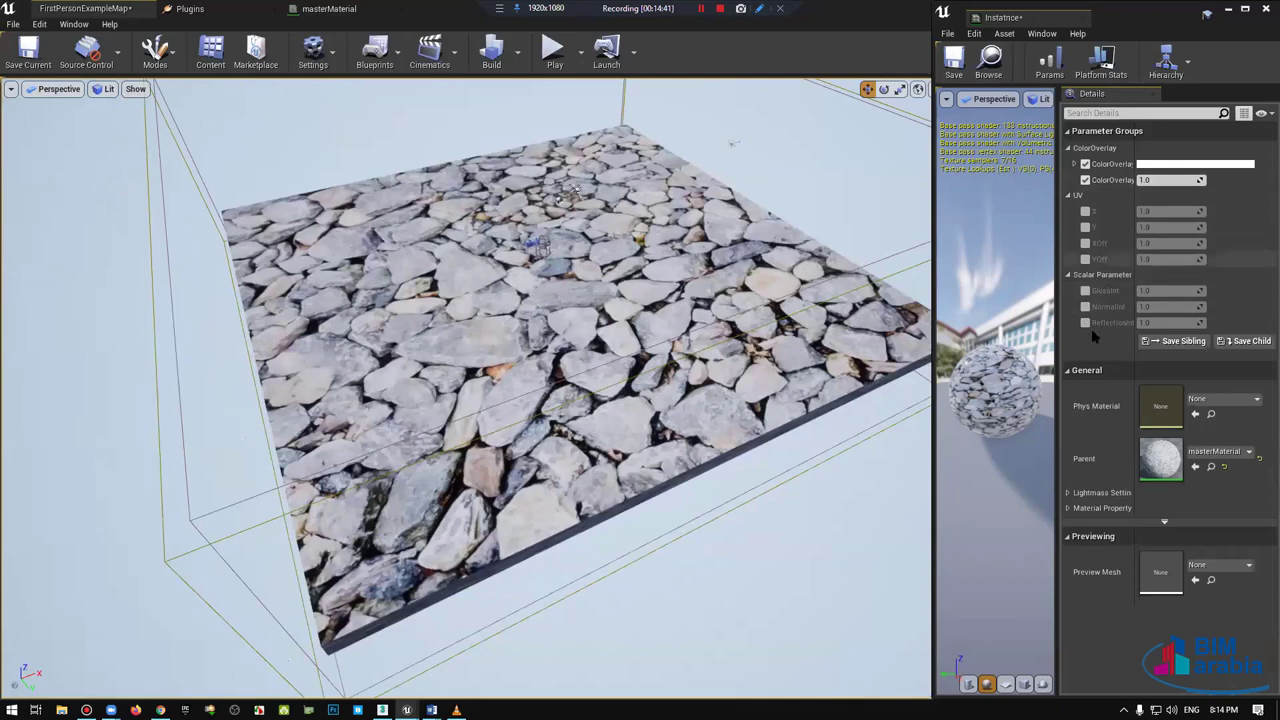
pyautogui.click(329, 8)
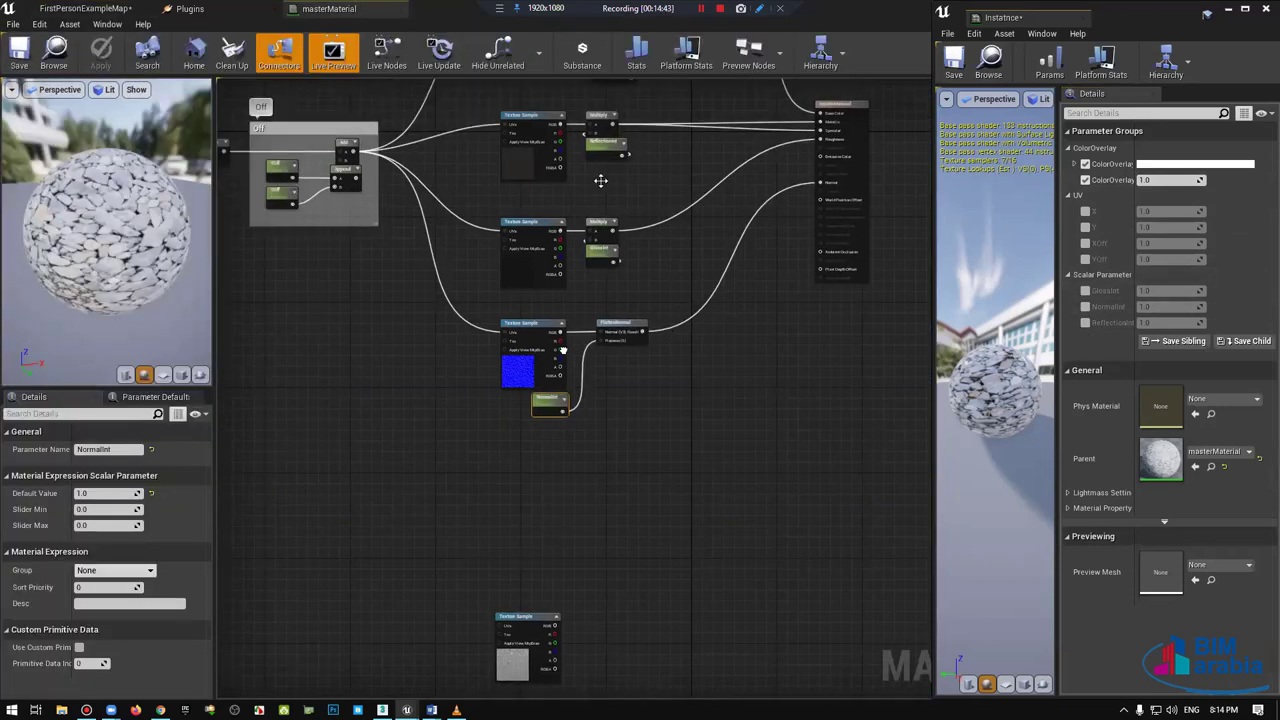
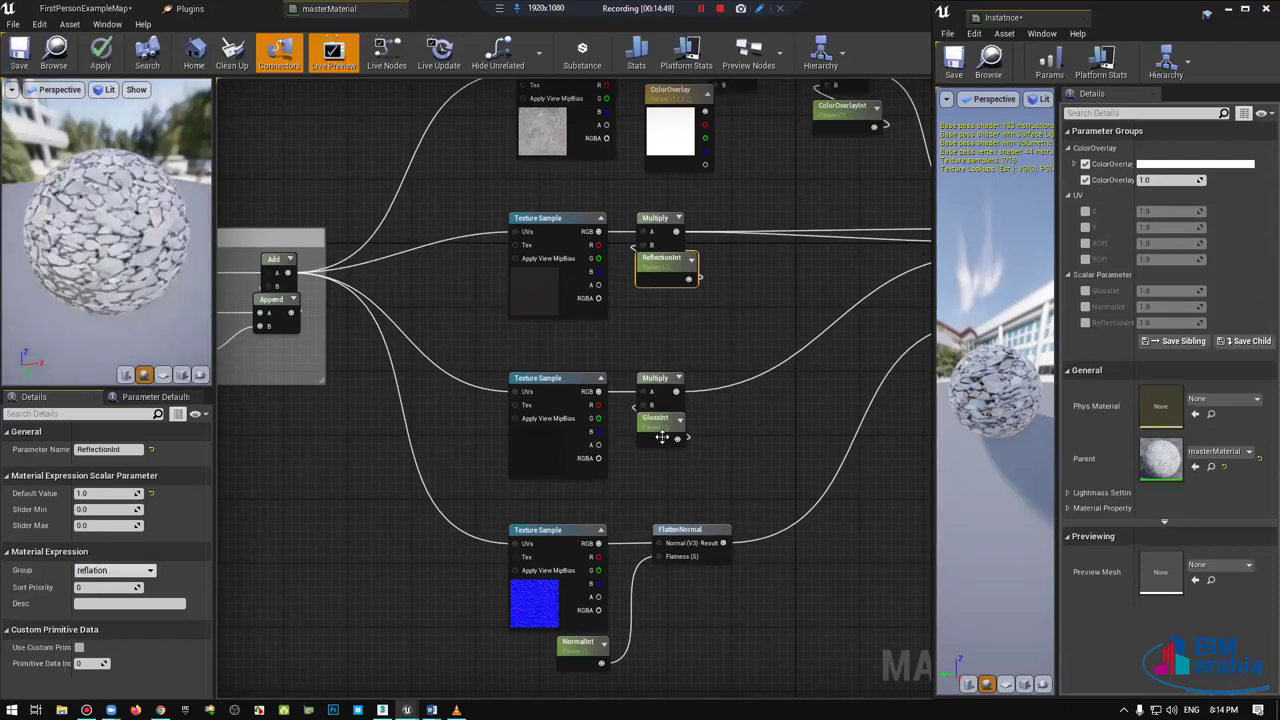
# Step: Put the GlossInt parameter in the Gloss group
pyautogui.click(660, 426)
pyautogui.click(76, 570)
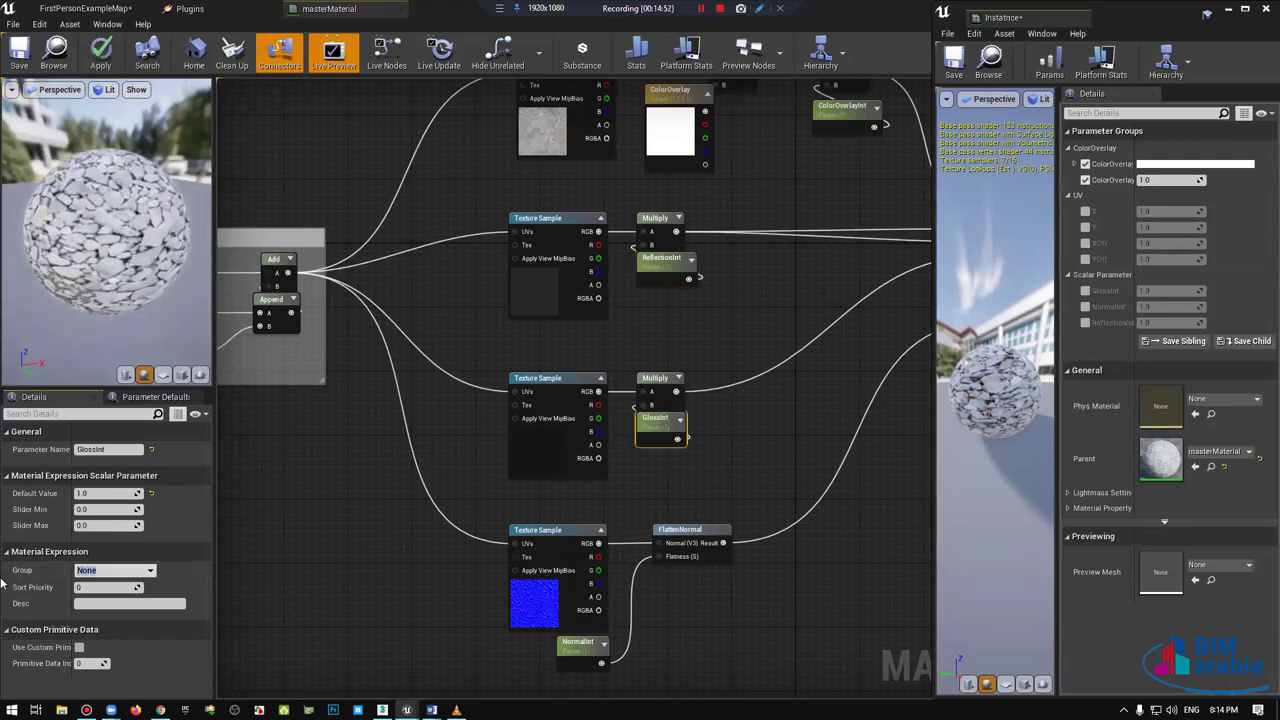
pyautogui.write('Gloss')
pyautogui.press('Return')
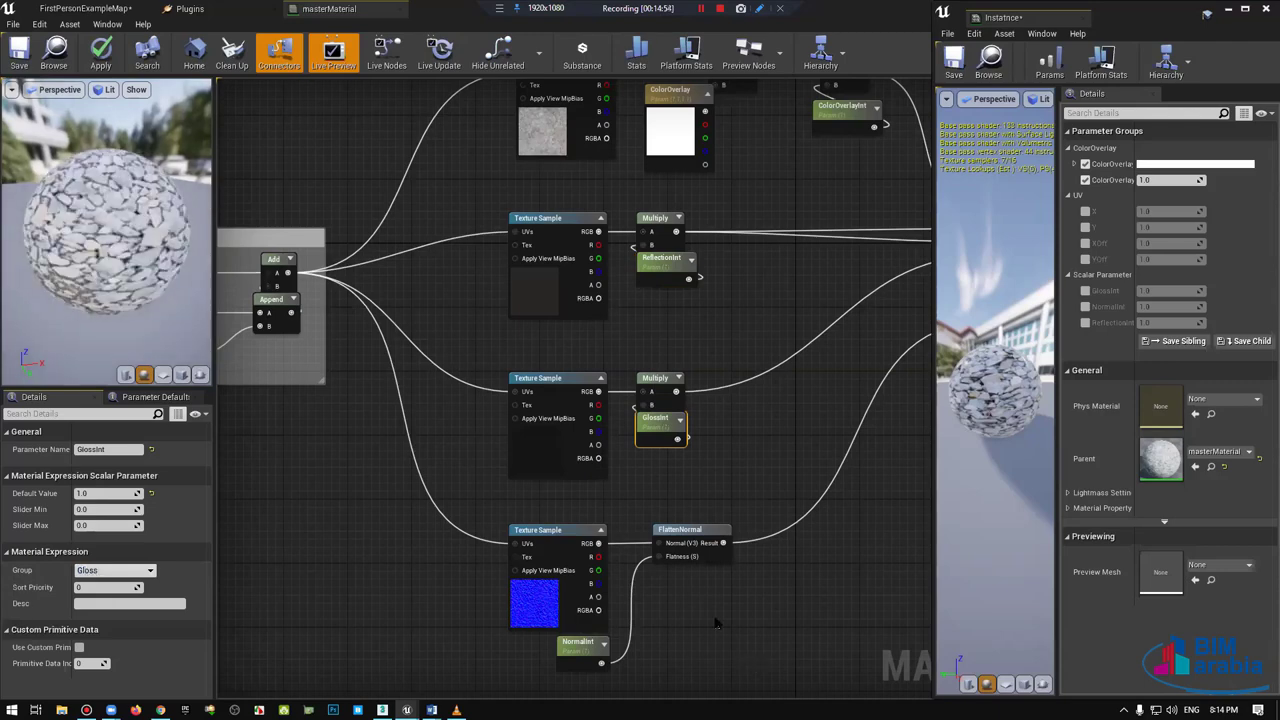
# Step: Put NormalInt in the Normal group, save the master material and return to the level
pyautogui.moveTo(310, 690); pyautogui.dragTo(300, 555, button='right')
pyautogui.click(567, 482)
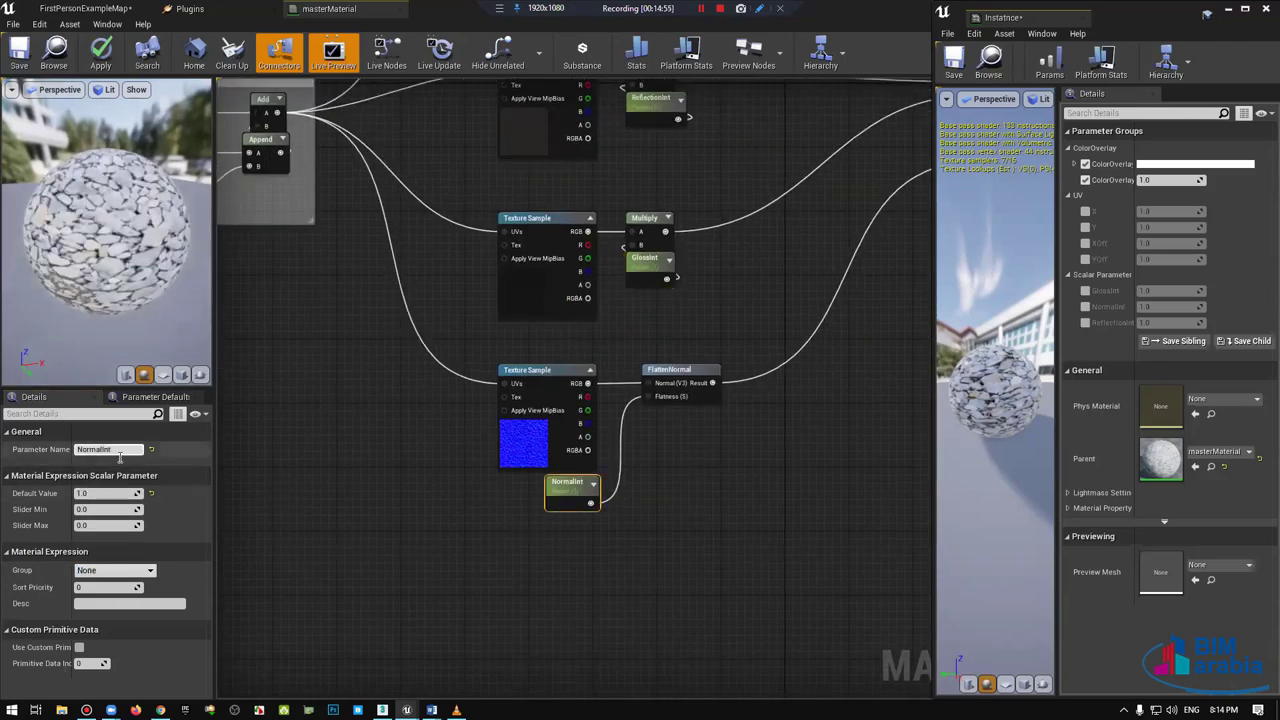
pyautogui.click(85, 570)
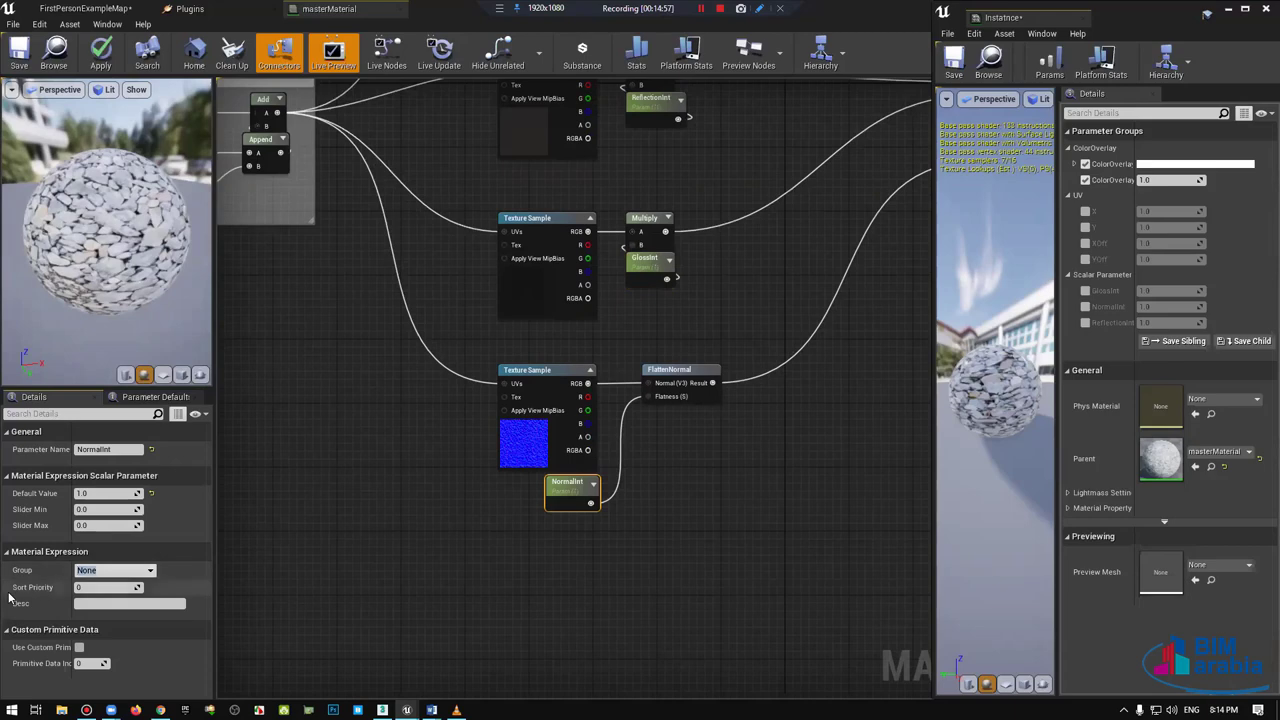
pyautogui.press('Return')
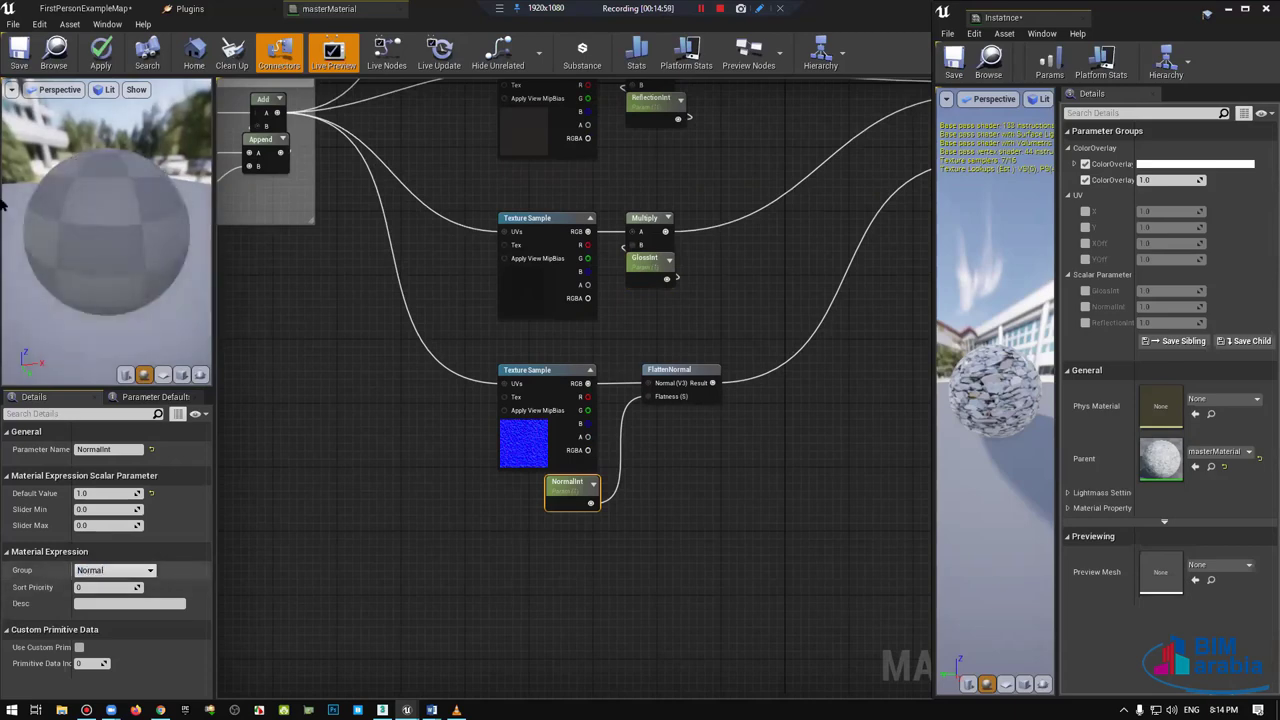
pyautogui.click(17, 62)
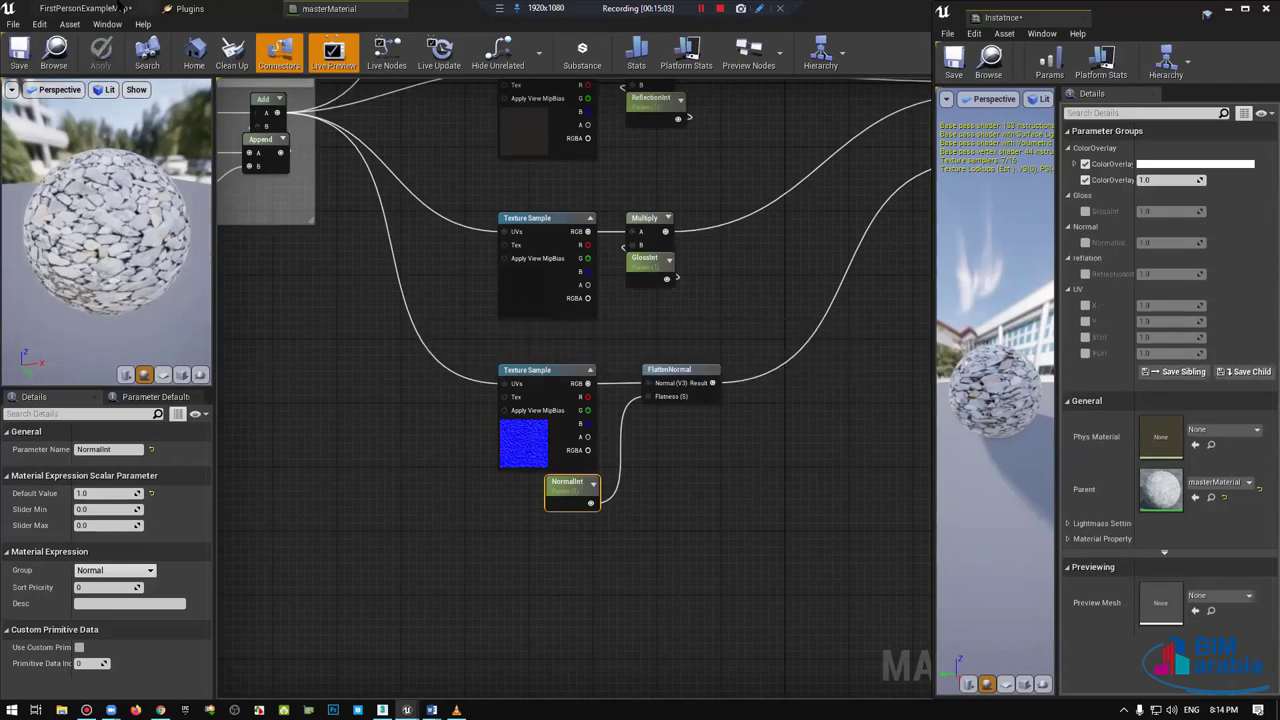
pyautogui.click(117, 7)
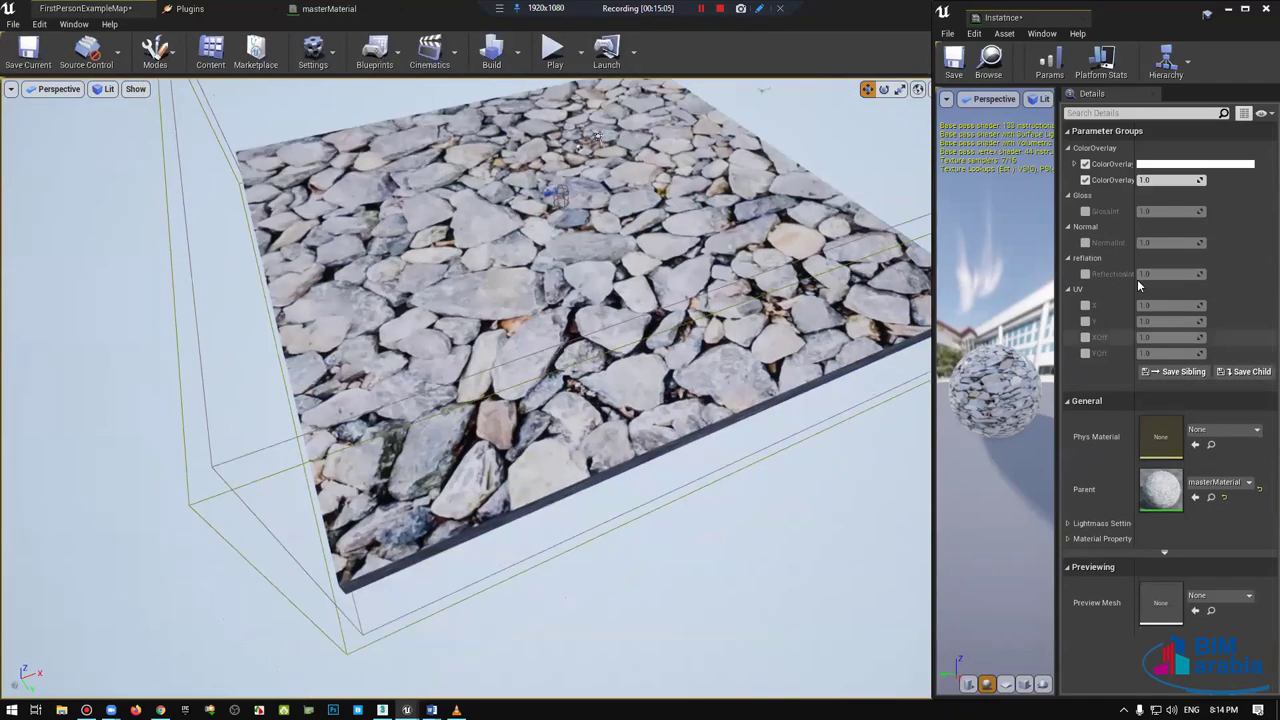
# Step: Override NormalInt to 13.14676 in the instance, then view the bumpier stone floor unlit
pyautogui.click(1085, 242)
pyautogui.moveTo(1170, 244)
pyautogui.mouseDown()
pyautogui.moveTo(1230, 244)
pyautogui.moveTo(1150, 244)
pyautogui.moveTo(1190, 244)
pyautogui.mouseUp()
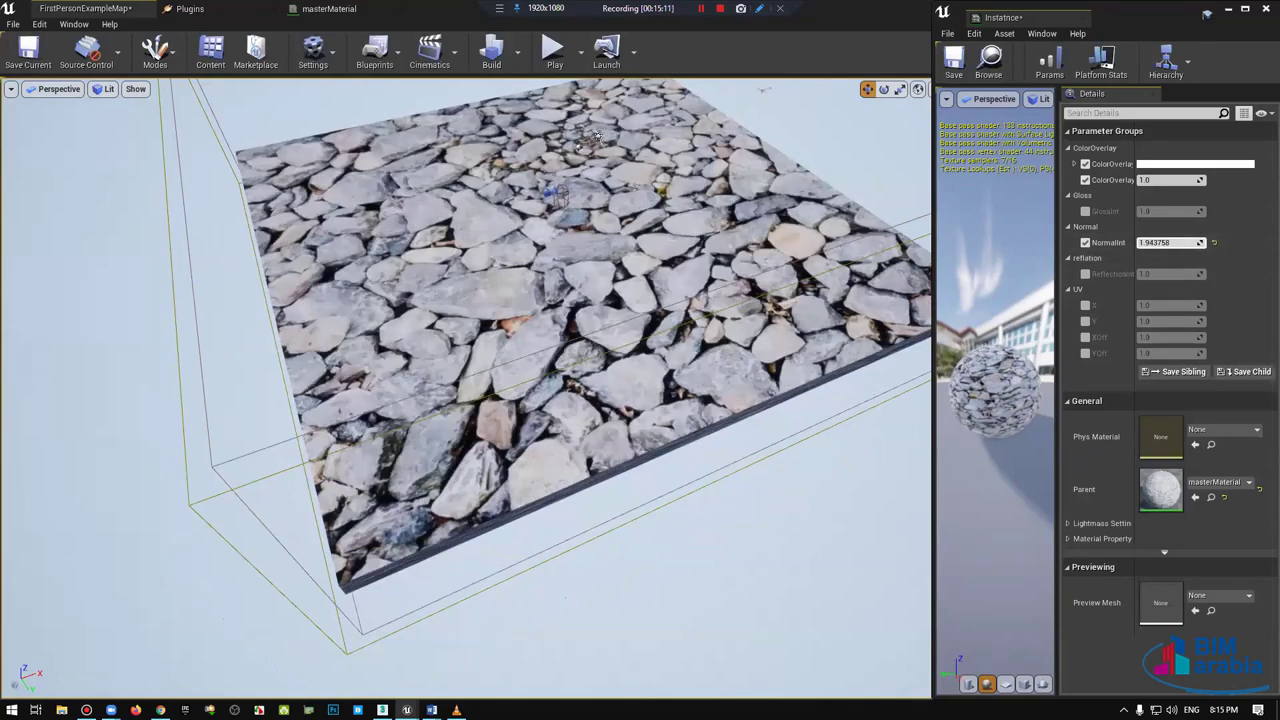
pyautogui.moveTo(600, 350)
pyautogui.mouseDown(button='right')
pyautogui.moveTo(650, 300)
pyautogui.moveTo(650, 360)
pyautogui.moveTo(600, 333)
pyautogui.moveTo(650, 333)
pyautogui.mouseUp(button='right')
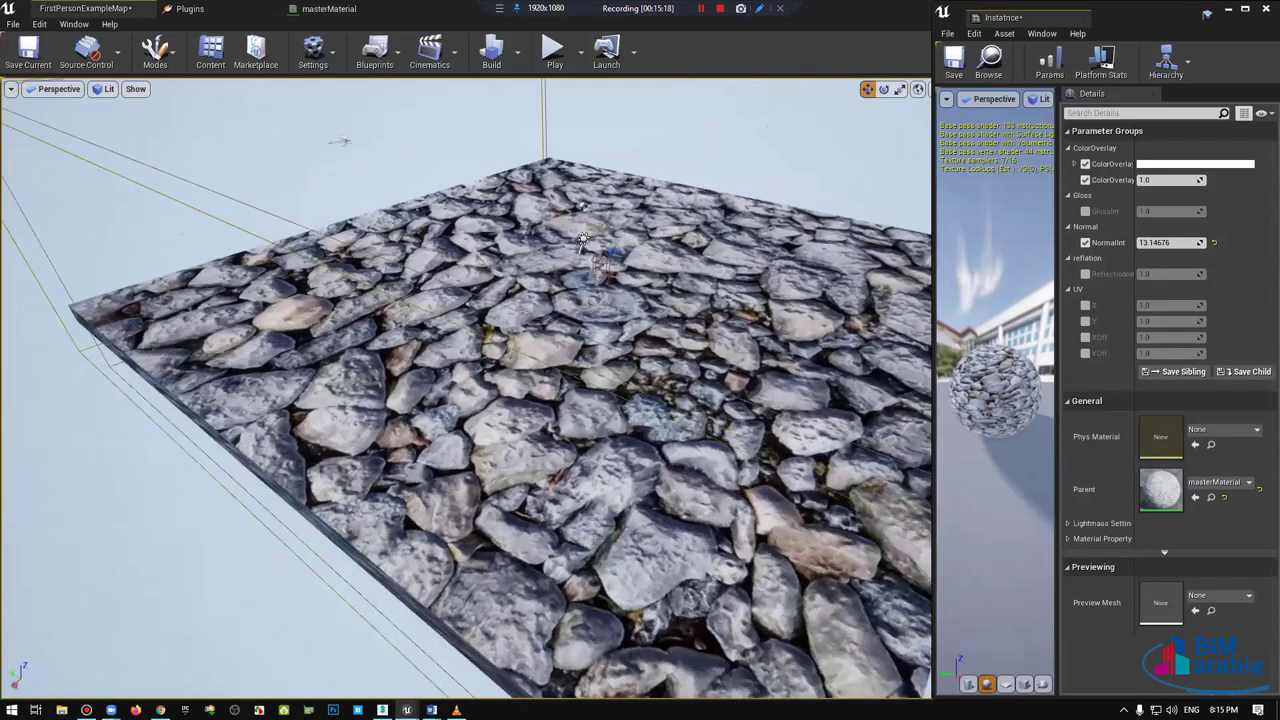
pyautogui.moveTo(583, 240)
pyautogui.mouseDown(button='right')
pyautogui.moveTo(826, 85)
pyautogui.moveTo(926, 145)
pyautogui.moveTo(900, 100)
pyautogui.moveTo(880, 160)
pyautogui.mouseUp(button='right')
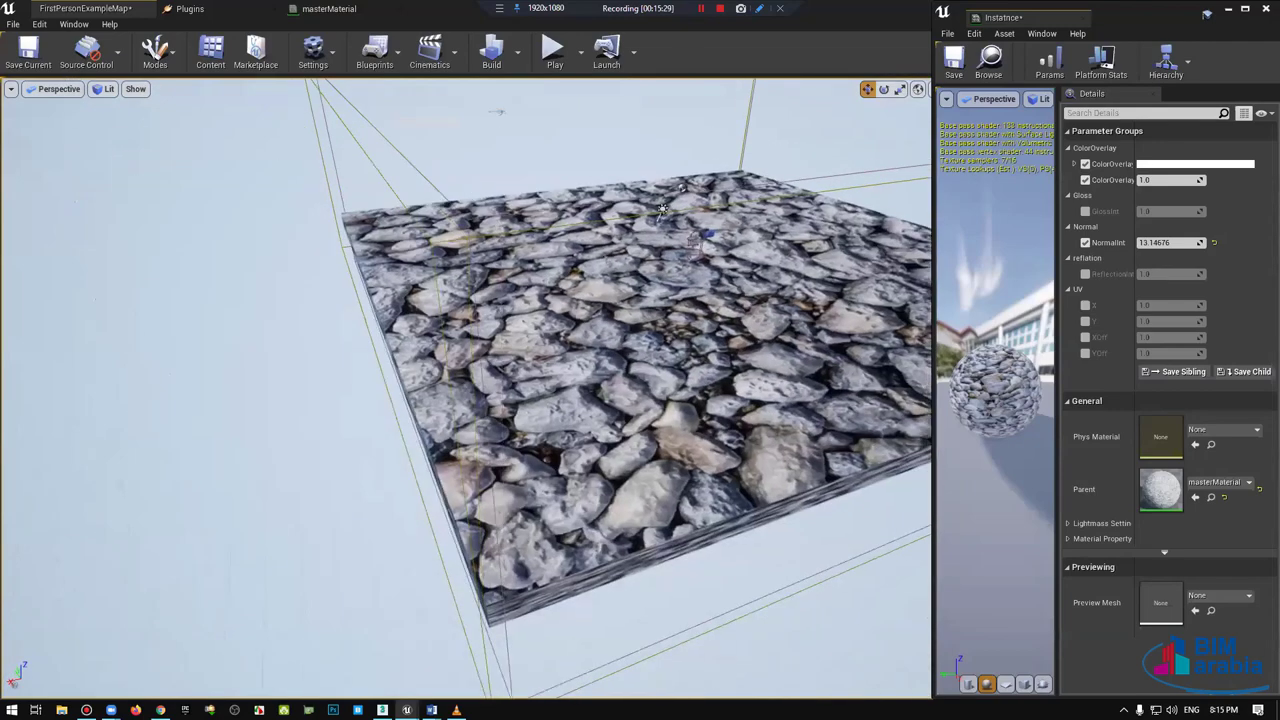
pyautogui.moveTo(618, 372); pyautogui.dragTo(563, 385, button='right')
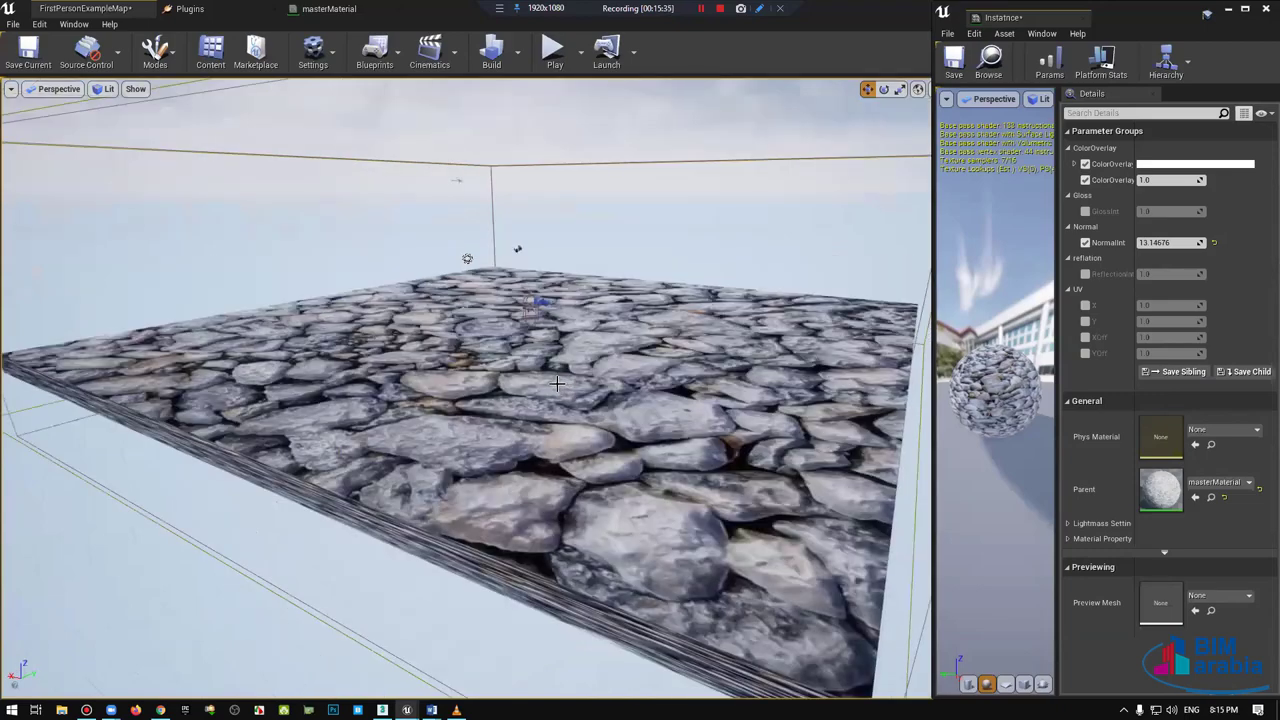
pyautogui.hotkey('alt', '3')
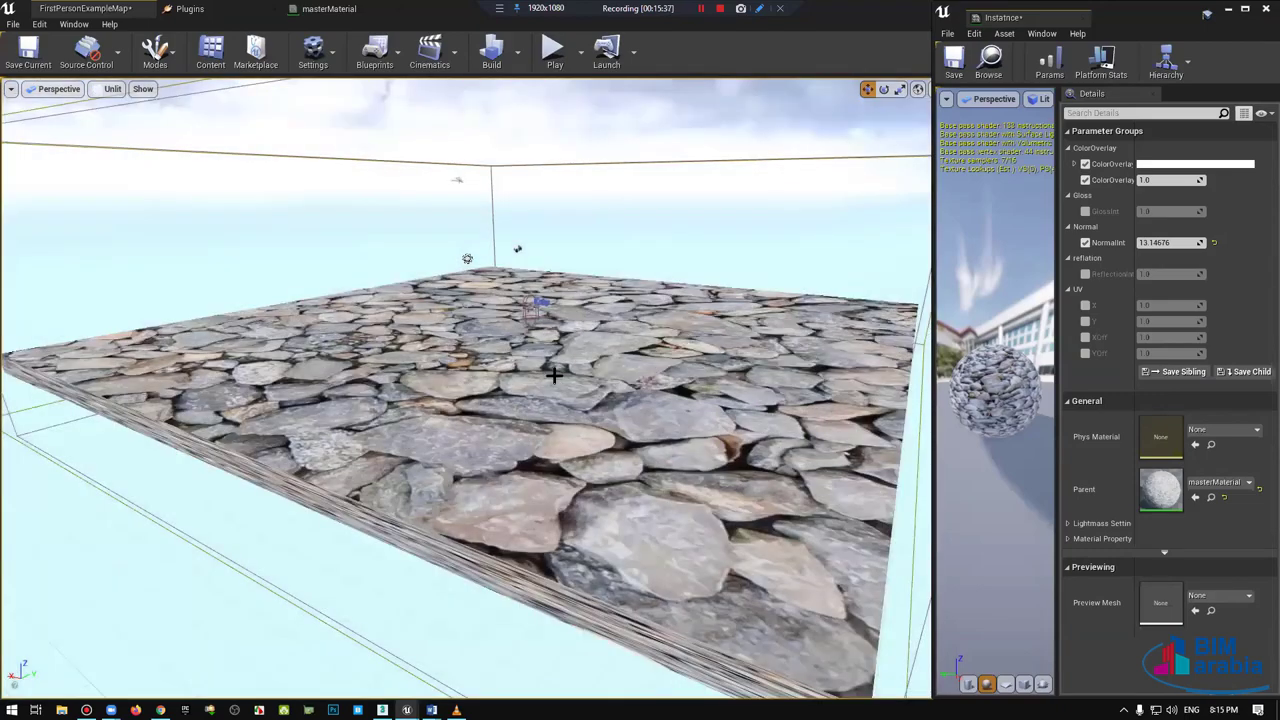
# Step: Switch the viewport to wireframe and select the sphere and the floor's box outline
pyautogui.hotkey('alt', '1')
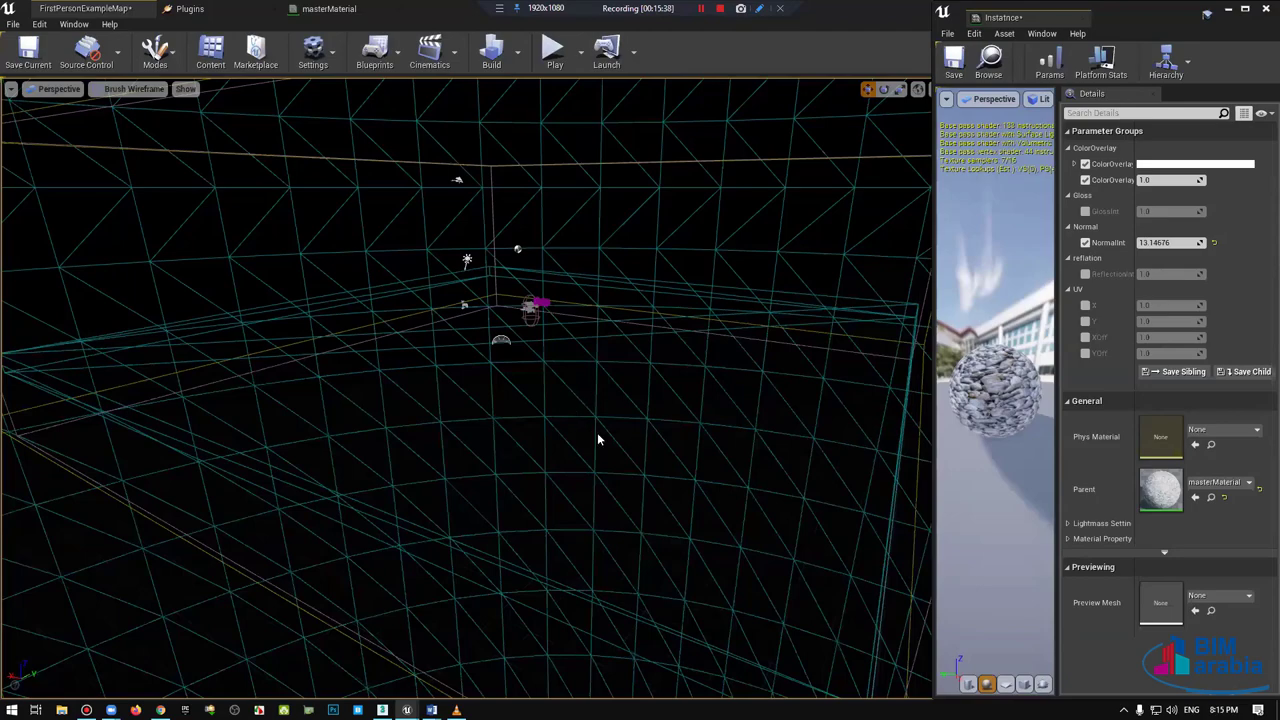
pyautogui.moveTo(594, 428); pyautogui.dragTo(605, 427, button='right')
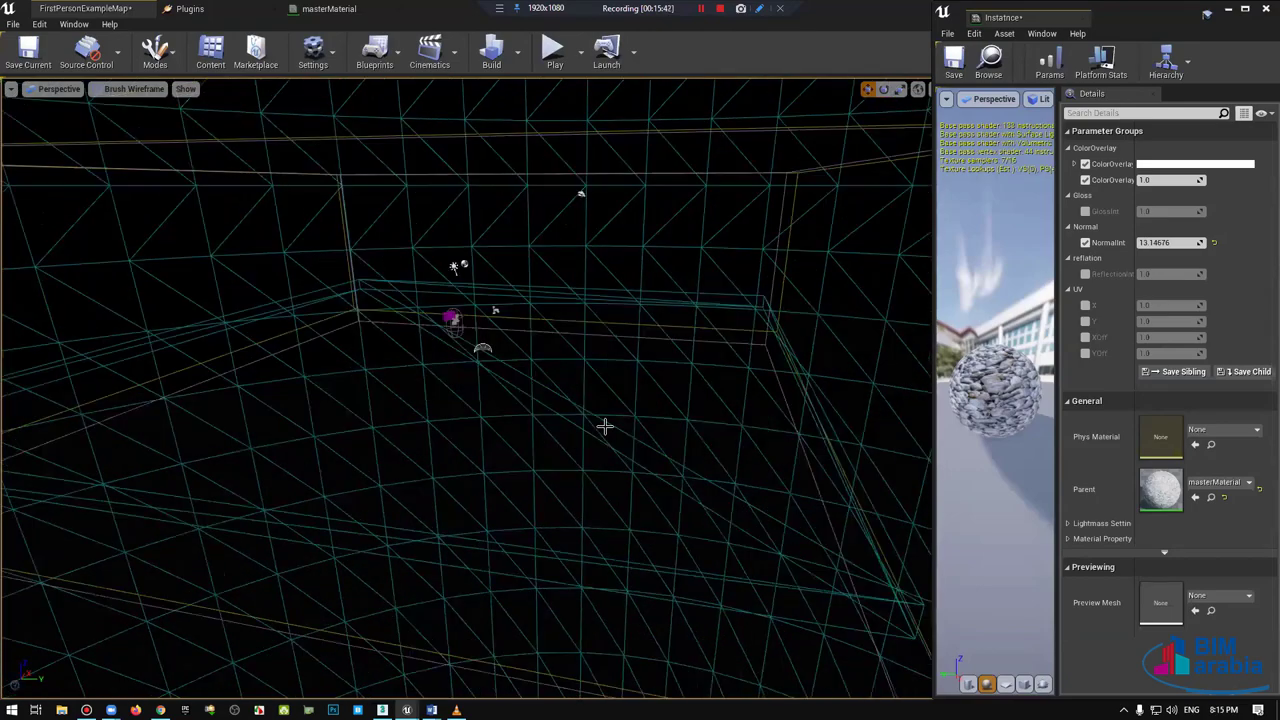
pyautogui.click(482, 348)
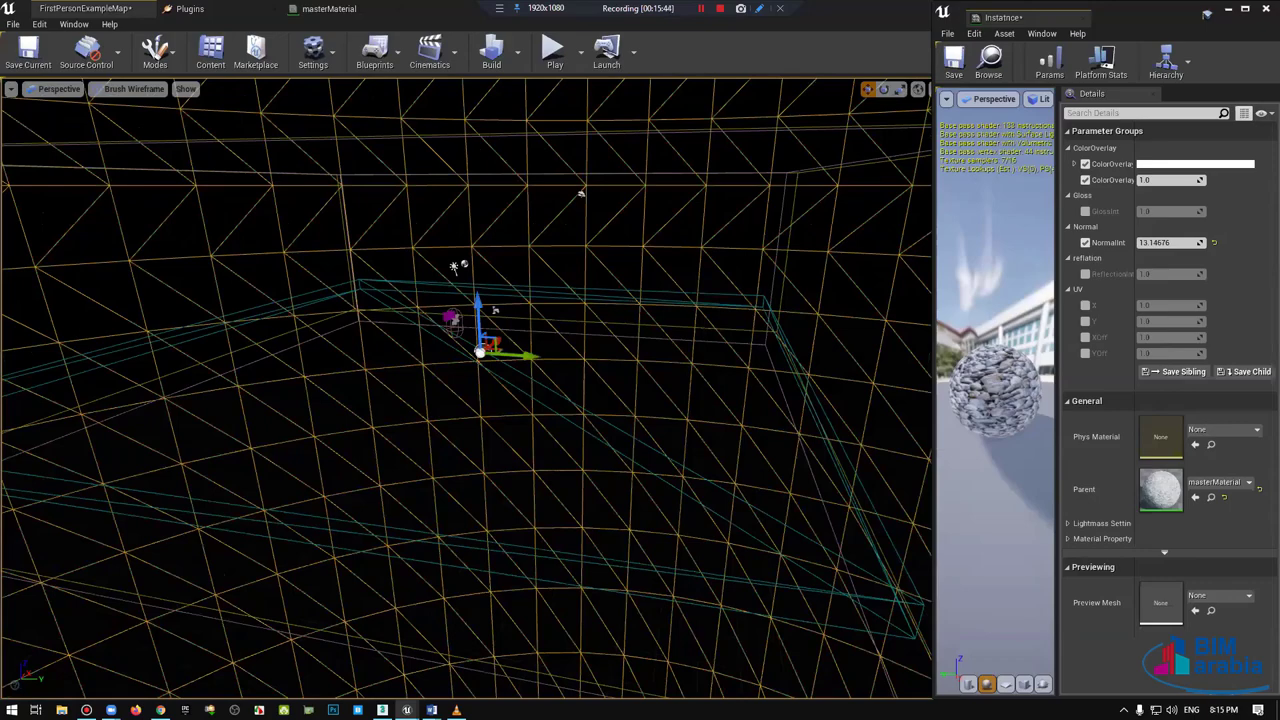
pyautogui.click(462, 346)
# Step: Orbit around the wireframe box, then position the GroundGravel009 Texture Sample node
pyautogui.moveTo(593, 427); pyautogui.dragTo(620, 420, button='right')
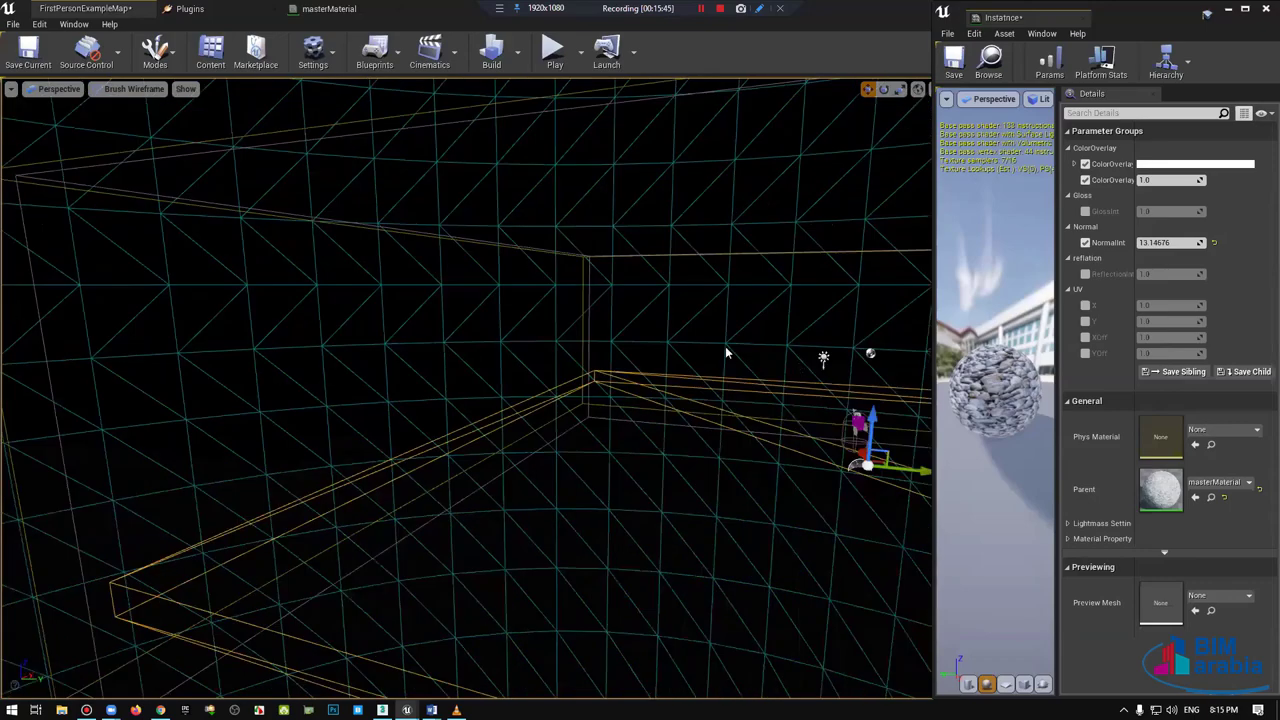
pyautogui.moveTo(726, 352); pyautogui.dragTo(578, 318, button='right')
pyautogui.moveTo(434, 397); pyautogui.dragTo(359, 437, button='right')
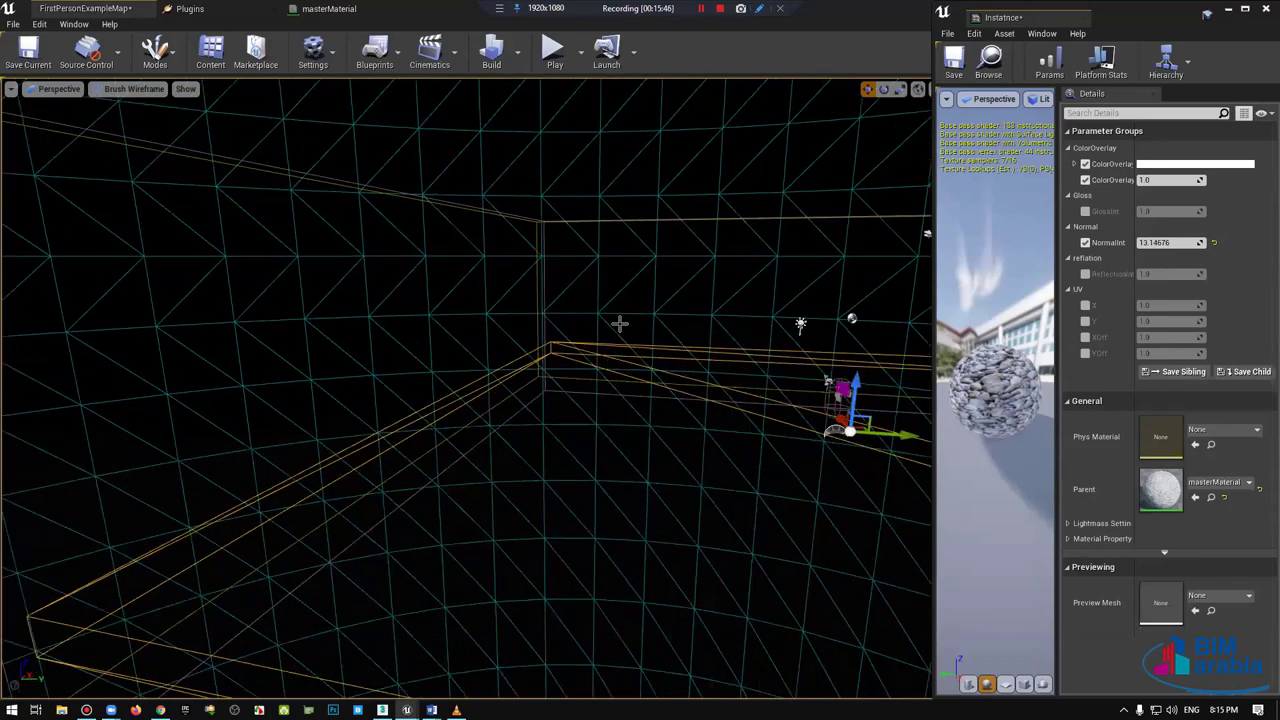
pyautogui.moveTo(624, 399); pyautogui.dragTo(700, 385, button='right')
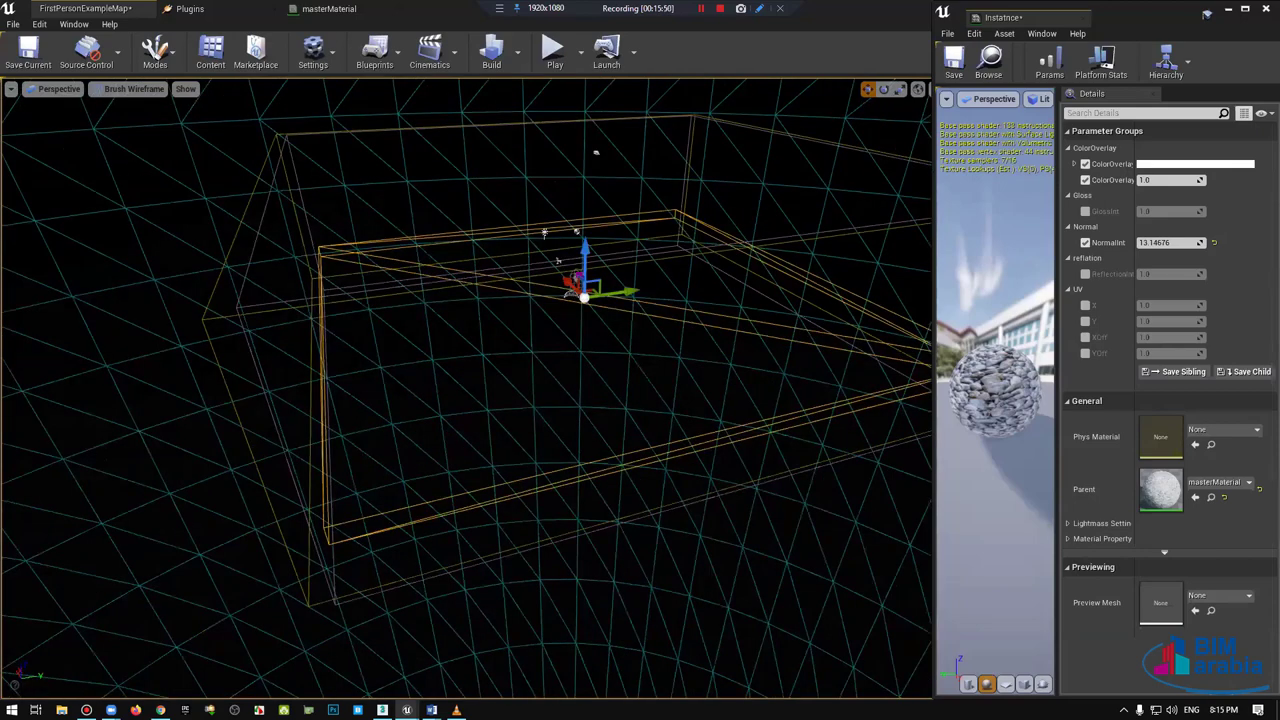
pyautogui.moveTo(596, 153); pyautogui.dragTo(683, 191, button='right')
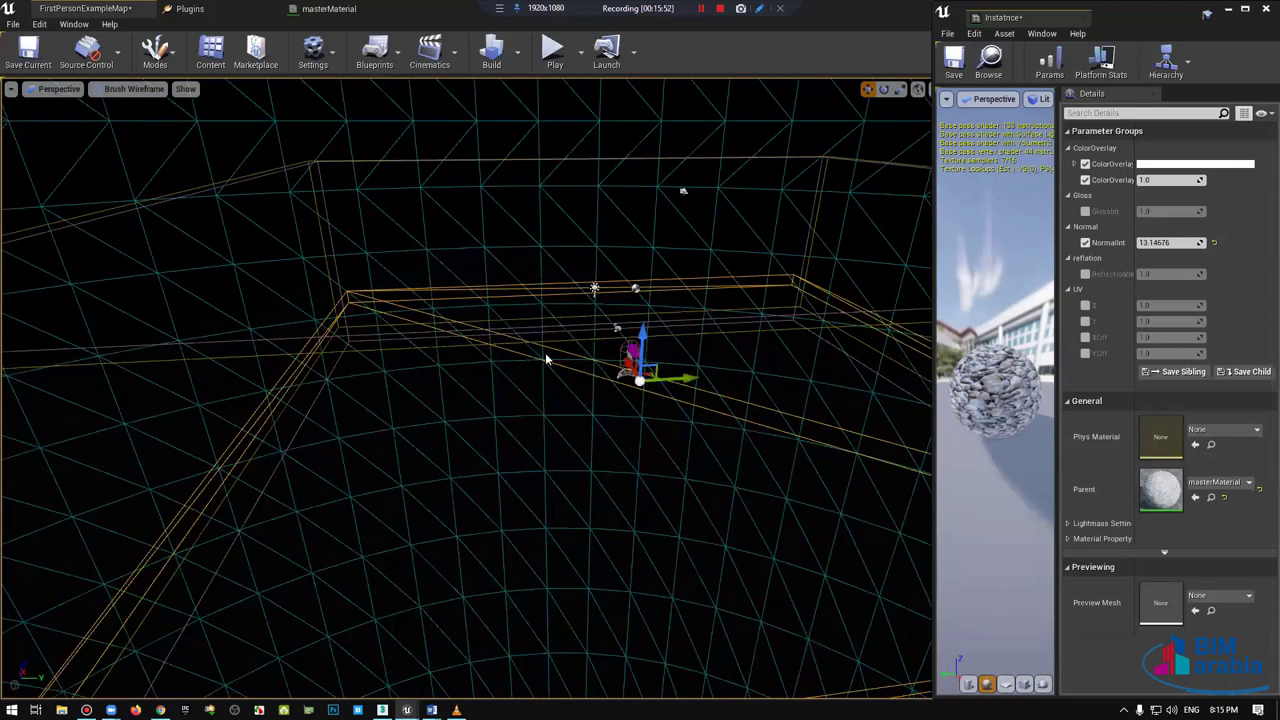
pyautogui.moveTo(546, 360); pyautogui.dragTo(438, 77, button='right')
pyautogui.moveTo(642, 485); pyautogui.dragTo(598, 569, button='right')
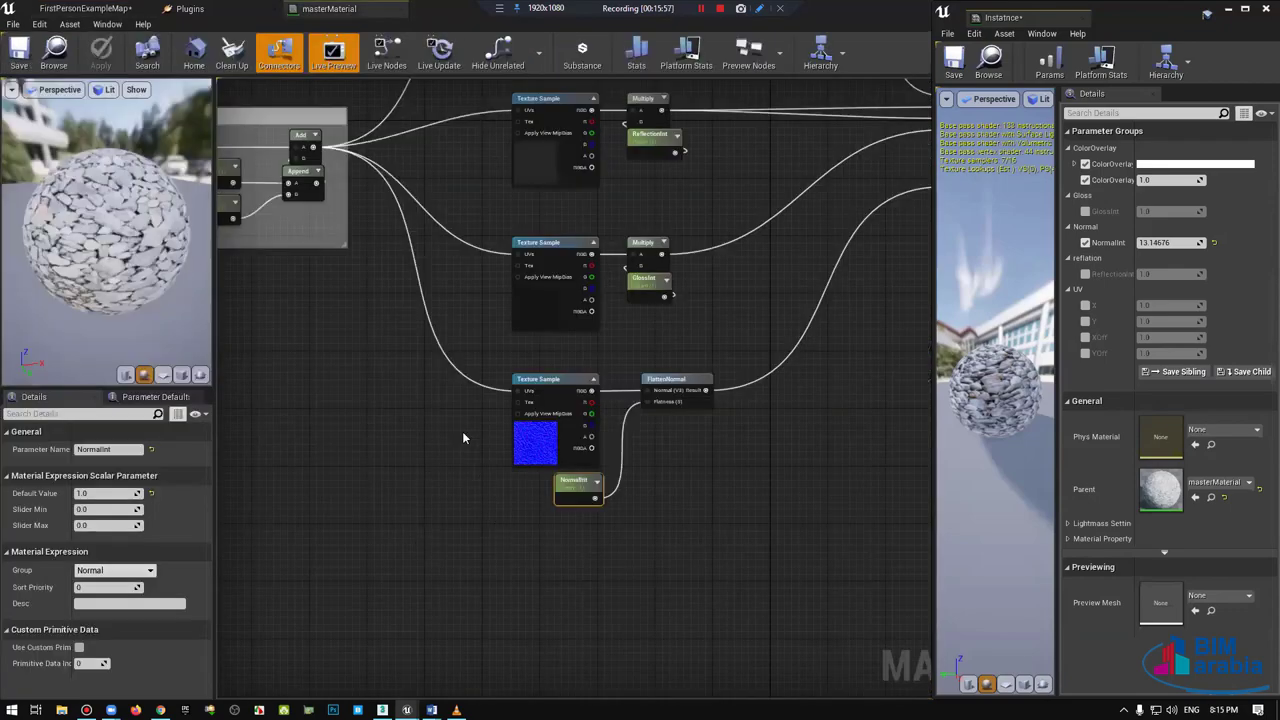
pyautogui.moveTo(463, 437); pyautogui.dragTo(413, 347)
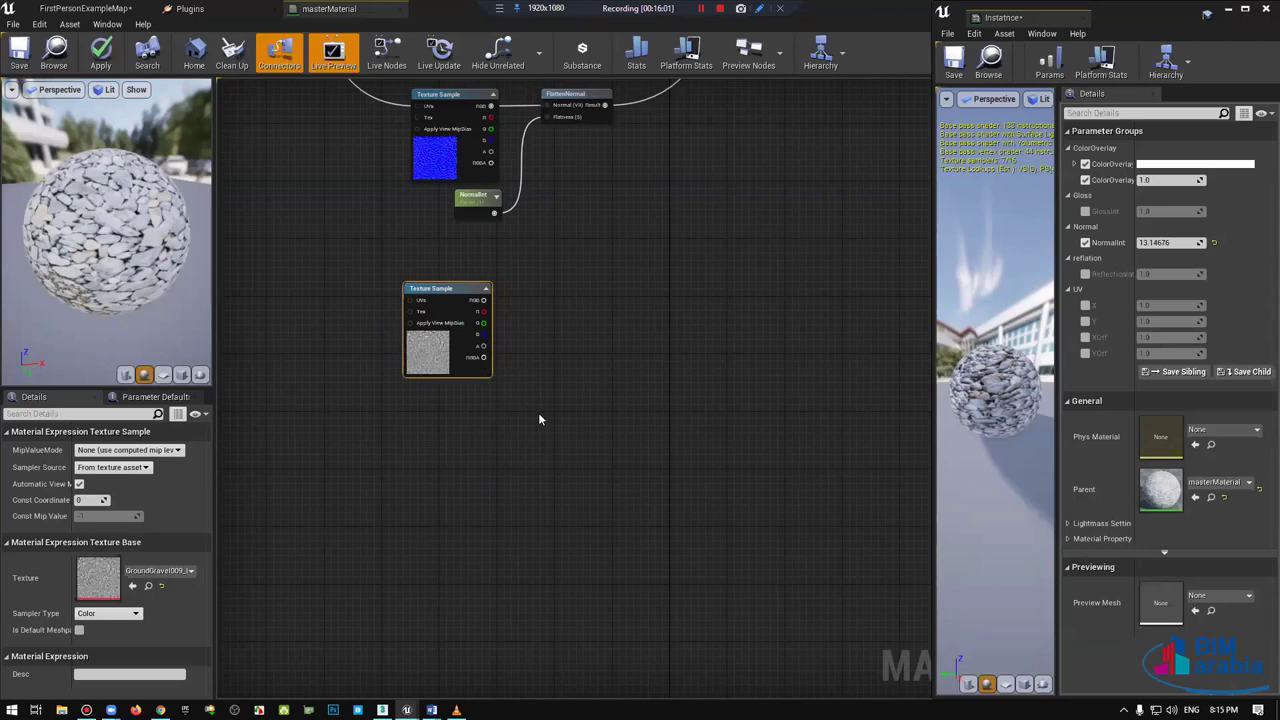
# Step: Paste a Multiply and GlossInt pair and wire the gravel texture's RGB into Multiply A
pyautogui.moveTo(538, 412)
pyautogui.mouseDown(button='right')
pyautogui.moveTo(547, 349)
pyautogui.moveTo(616, 297)
pyautogui.moveTo(589, 420)
pyautogui.mouseUp(button='right')
pyautogui.click(589, 420)
pyautogui.scroll(-2, 589, 420)
pyautogui.scroll(1, 580, 400)
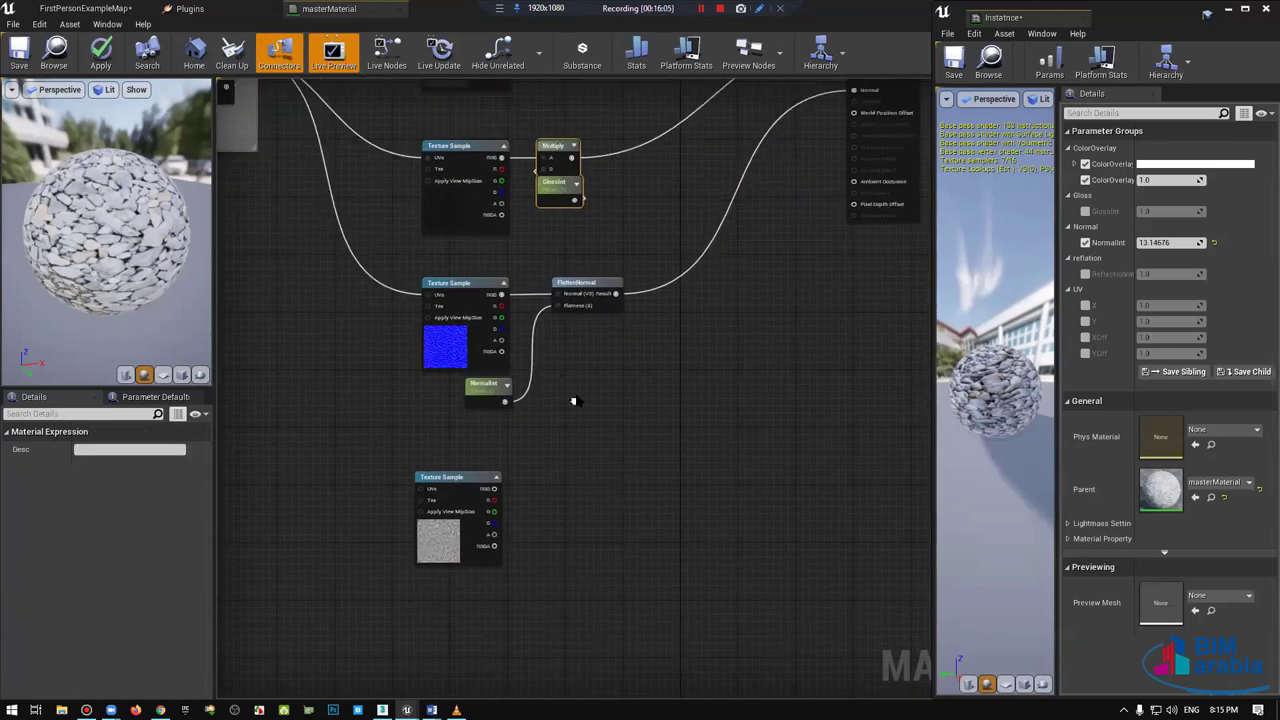
pyautogui.scroll(1, 600, 392)
pyautogui.hotkey('ctrl', 'v')
pyautogui.moveTo(606, 385); pyautogui.dragTo(606, 414)
pyautogui.moveTo(523, 351); pyautogui.dragTo(596, 432)
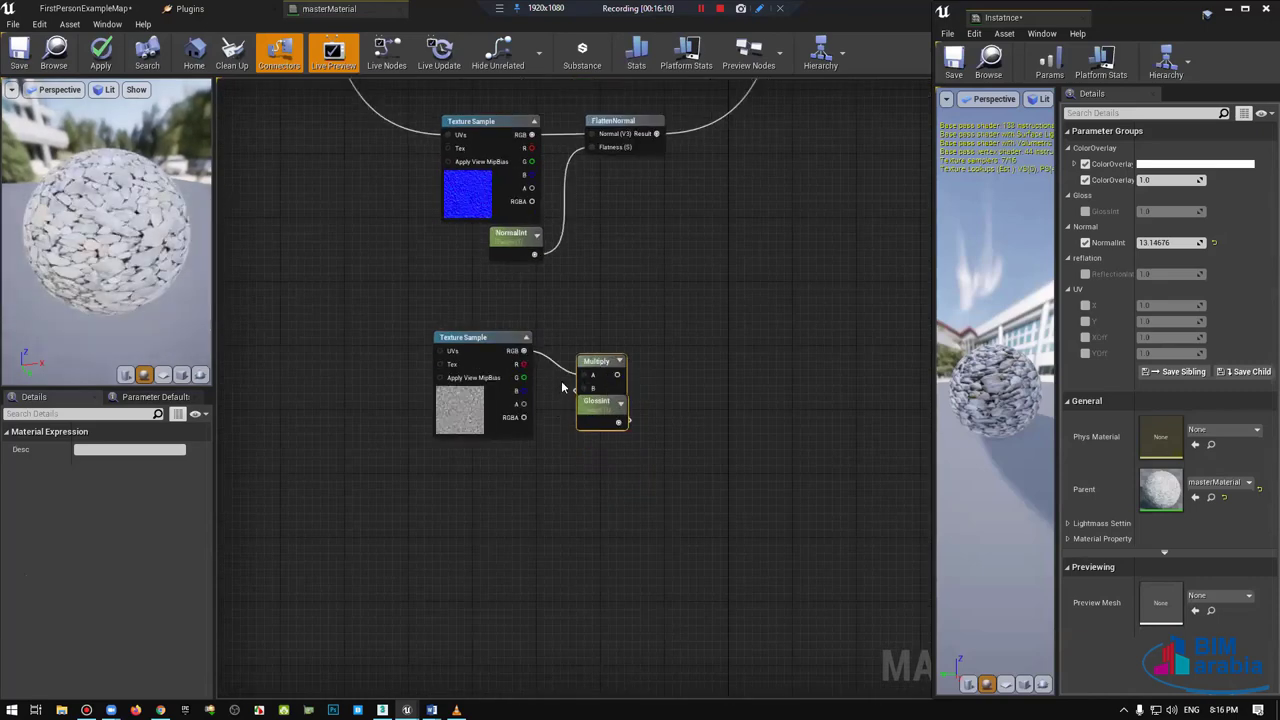
# Step: Rename the pasted parameter to DisplacementInt and save the master material
pyautogui.scroll(2, 600, 396)
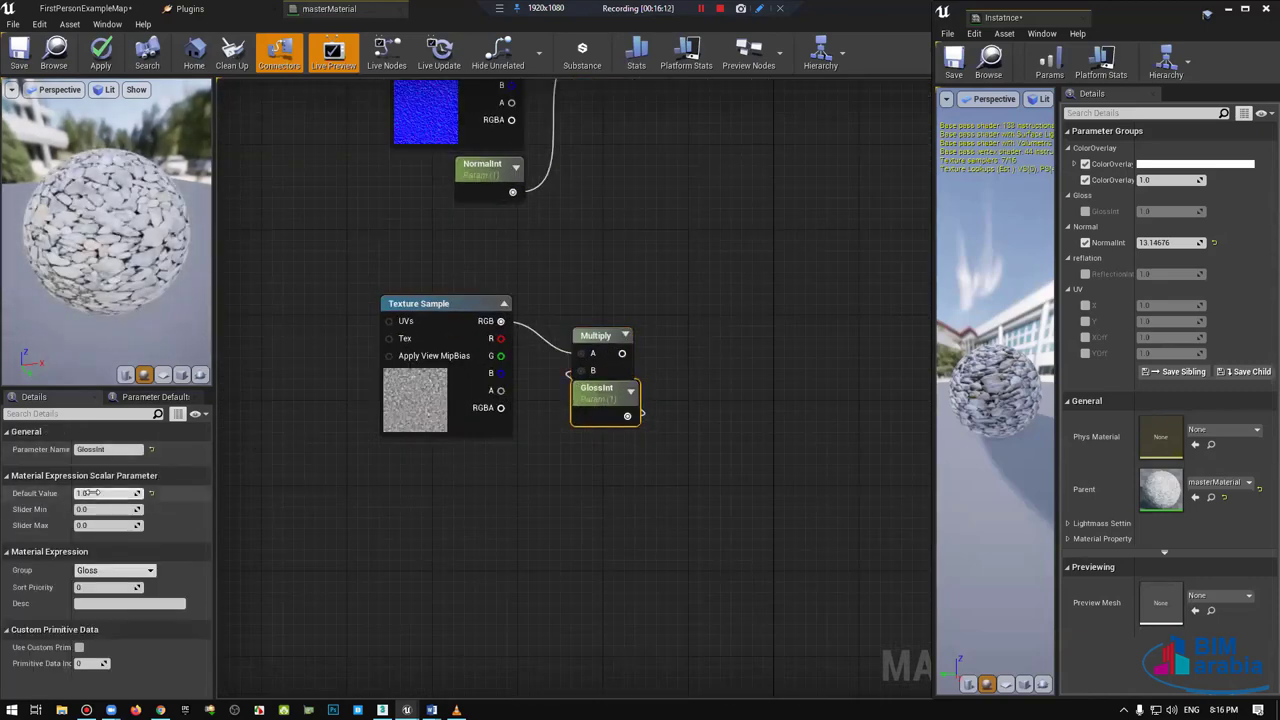
pyautogui.click(133, 449)
pyautogui.moveTo(137, 449); pyautogui.dragTo(3, 451)
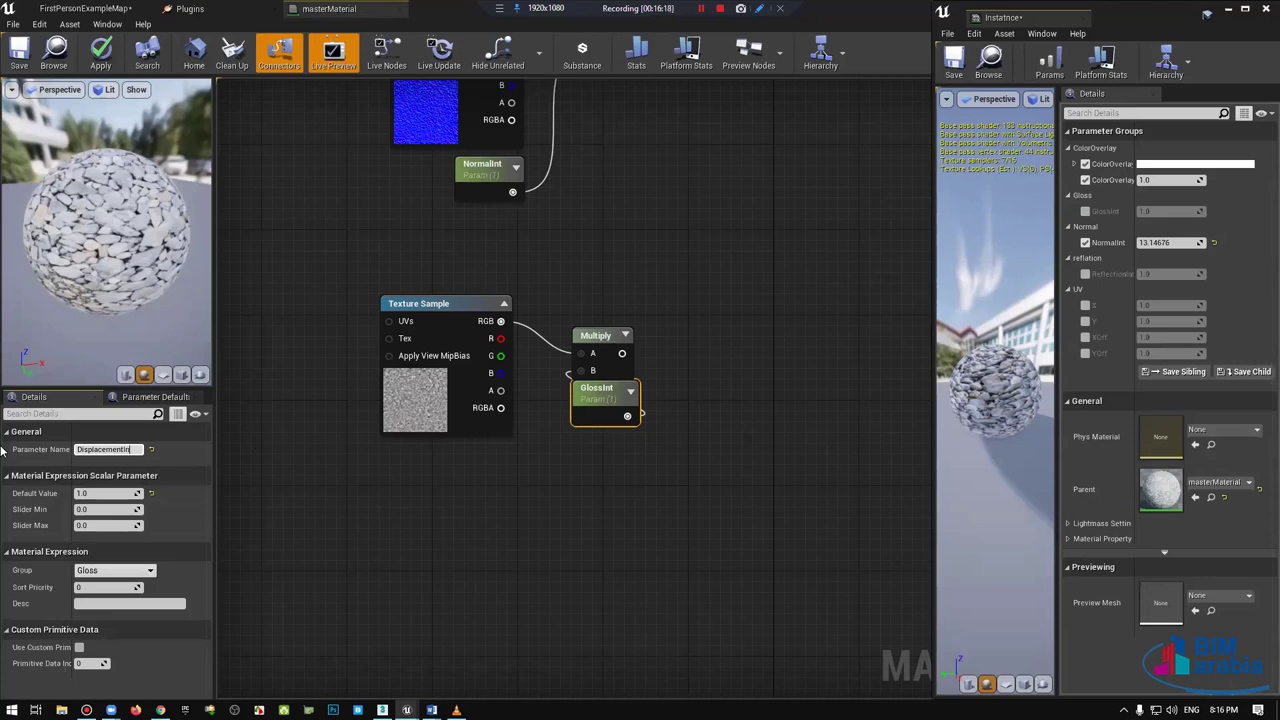
pyautogui.write('t')
pyautogui.press('Return')
pyautogui.click(306, 290)
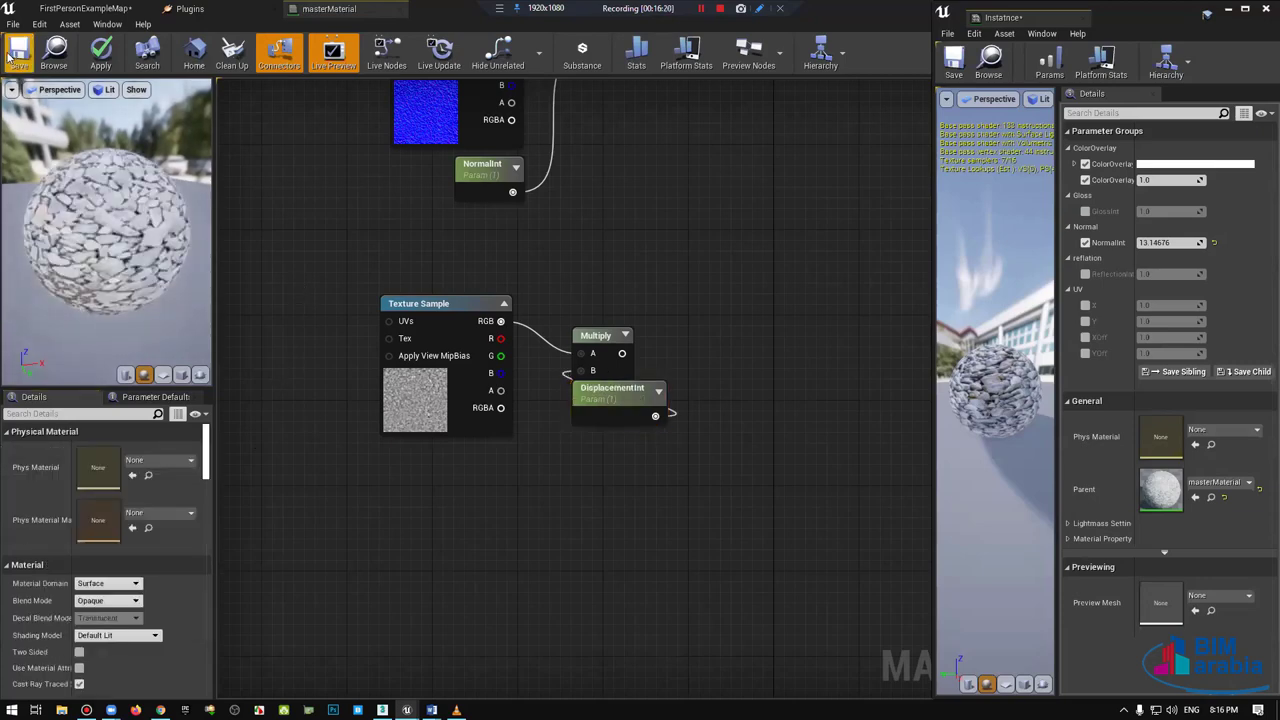
pyautogui.click(14, 55)
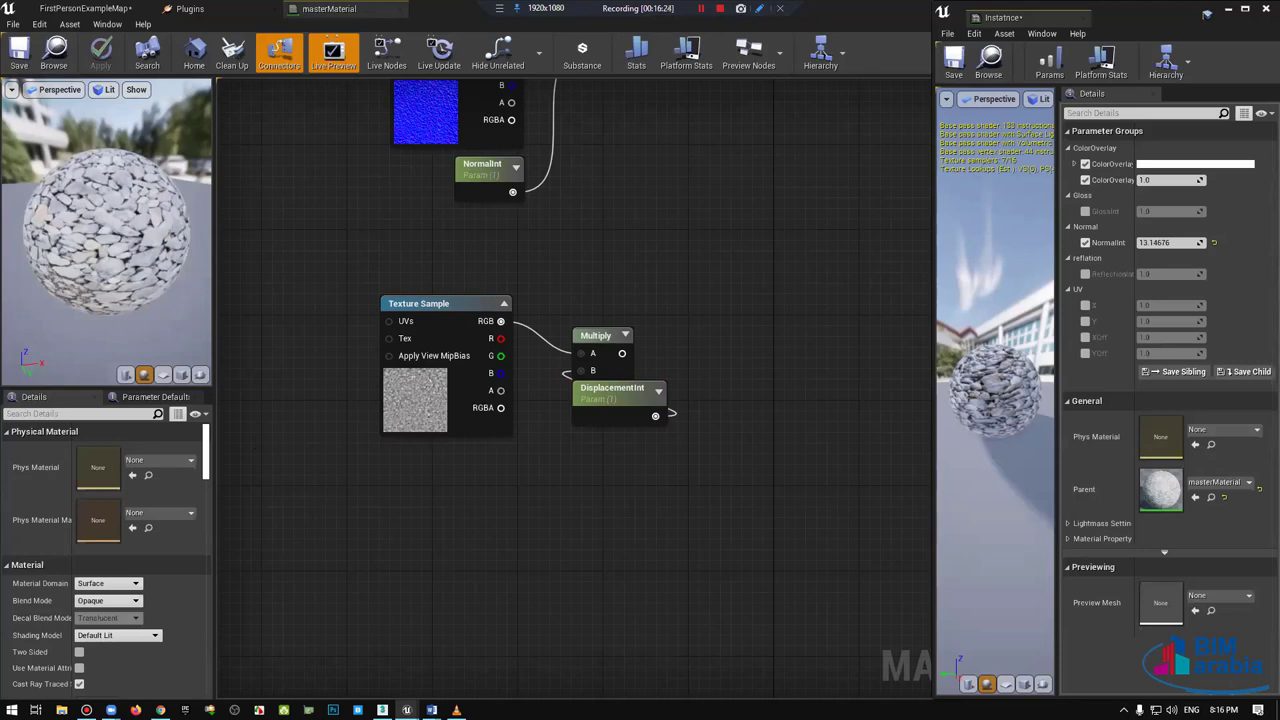
pyautogui.moveTo(732, 290); pyautogui.dragTo(706, 301, button='right')
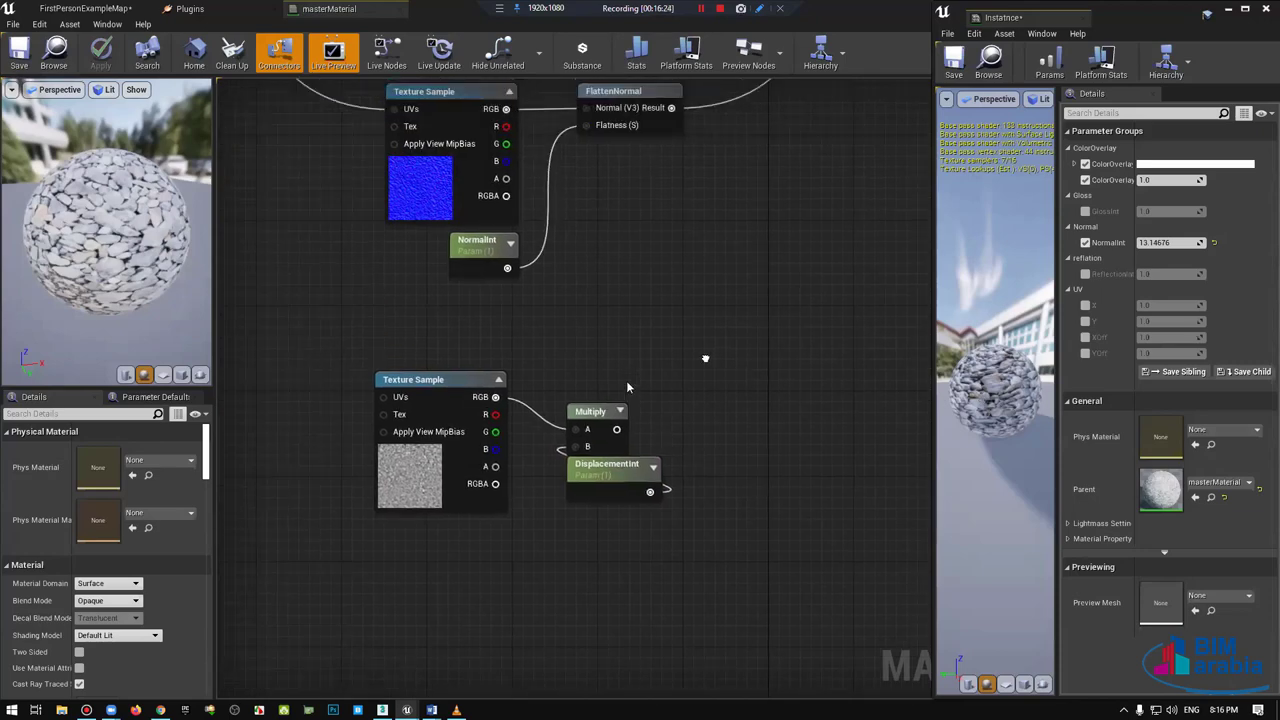
# Step: Add a VertexNormalWS node to the material graph via the 'vert' search
pyautogui.rightClick(551, 340)
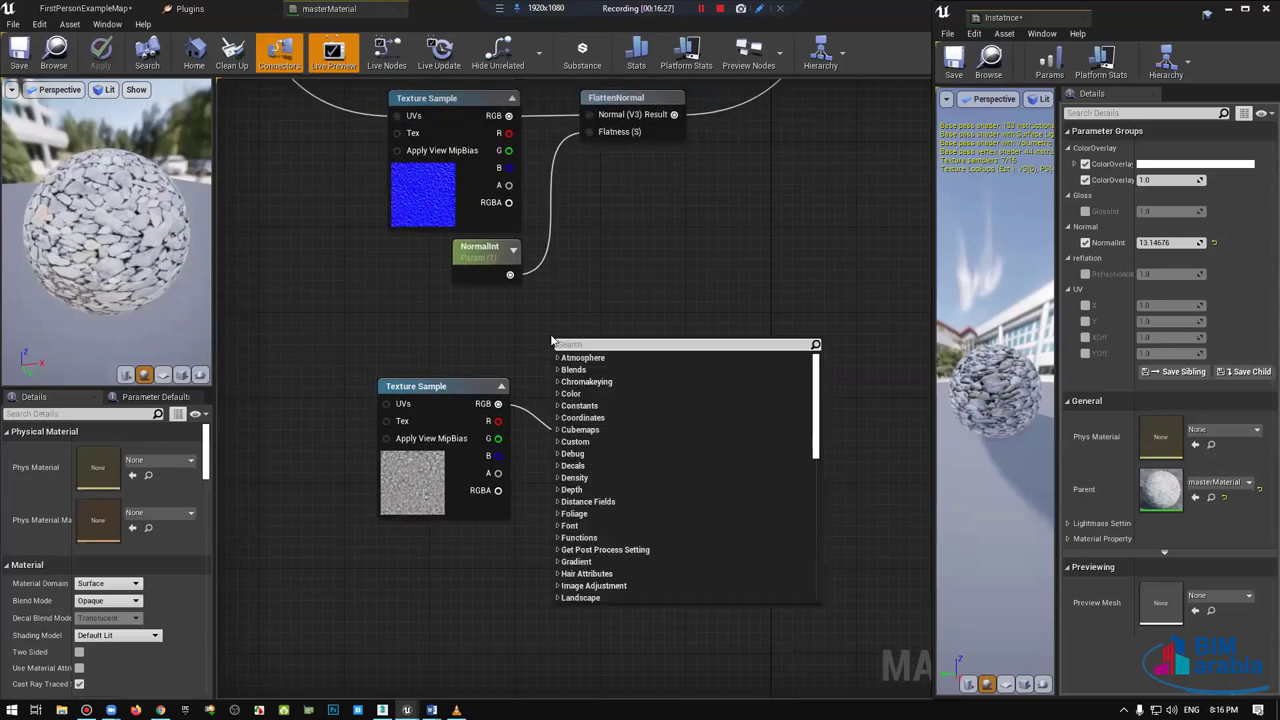
pyautogui.write('vertix')
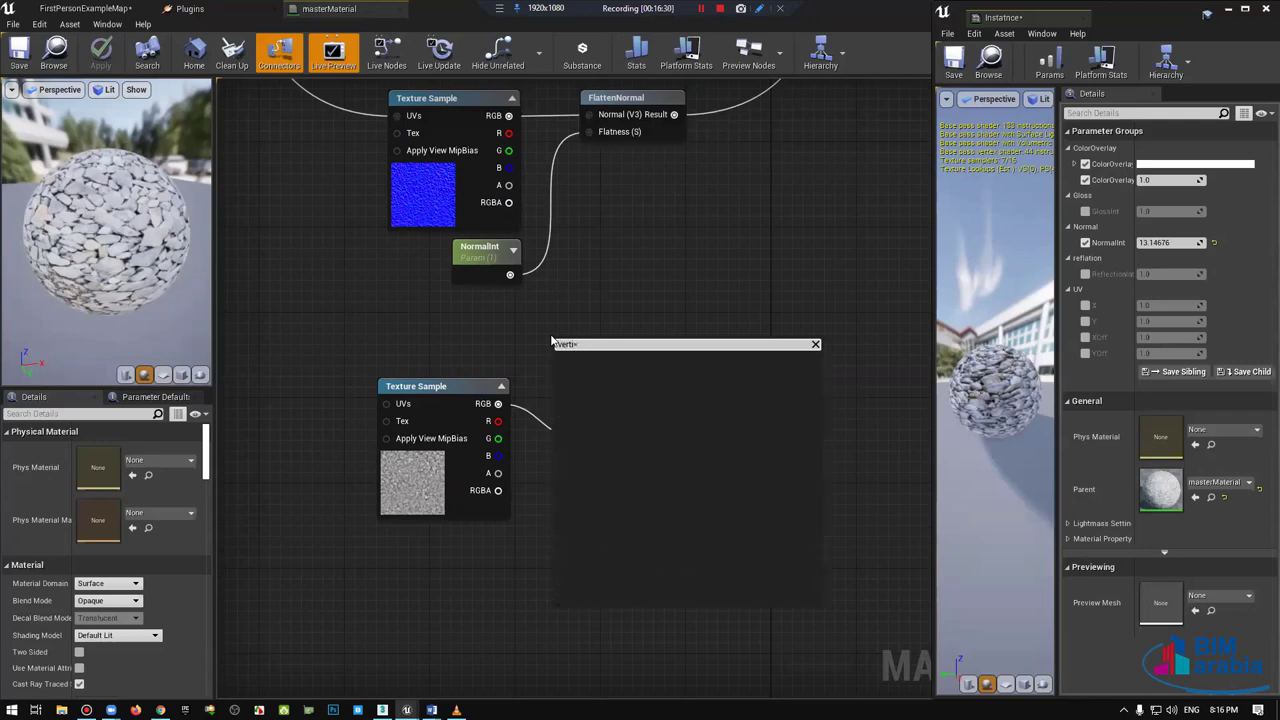
pyautogui.press('BackSpace')
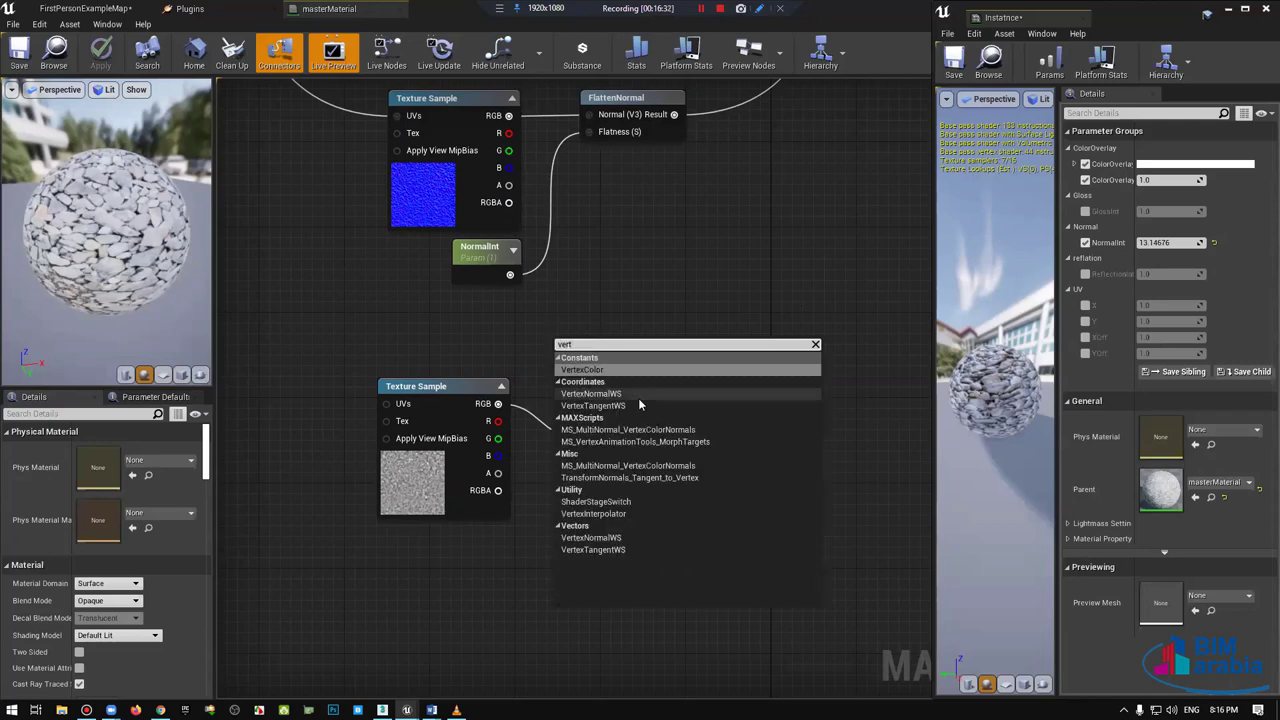
pyautogui.click(641, 393)
pyautogui.moveTo(585, 358); pyautogui.dragTo(575, 348)
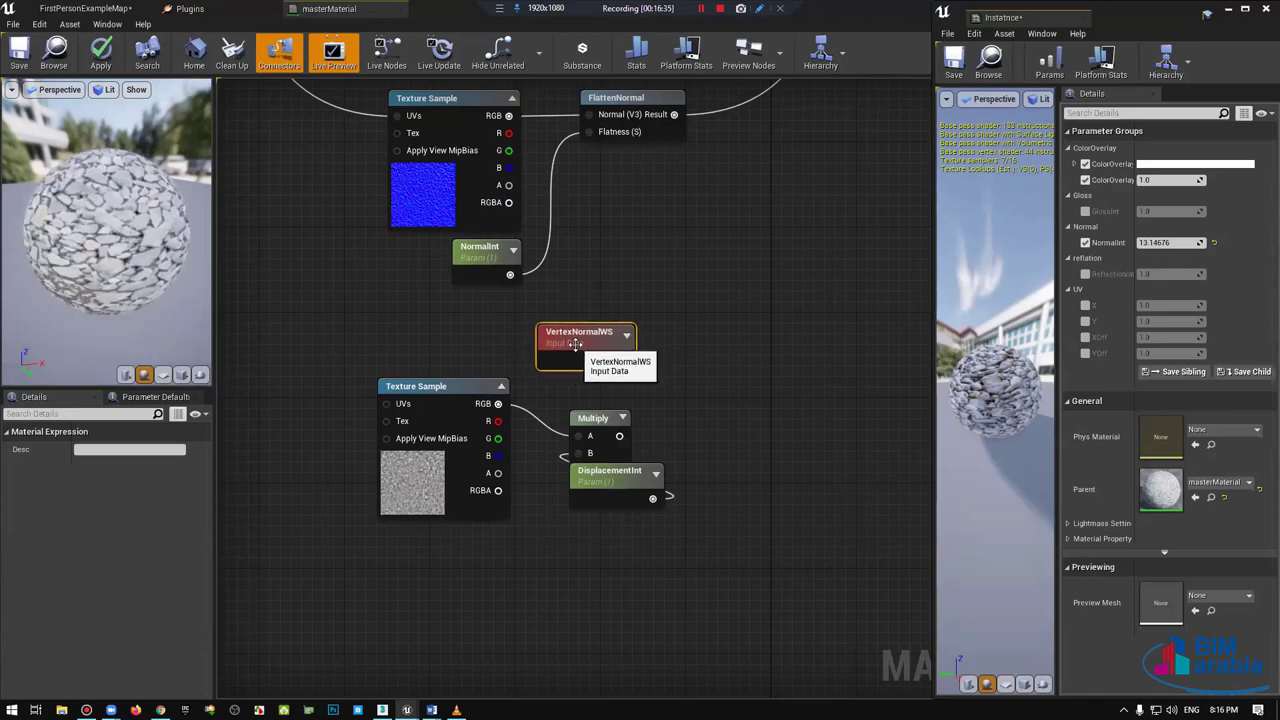
pyautogui.click(690, 398)
# Step: Add a Multiply combining VertexNormalWS (A) with the DisplacementInt-scaled texture (B)
pyautogui.click(722, 390)
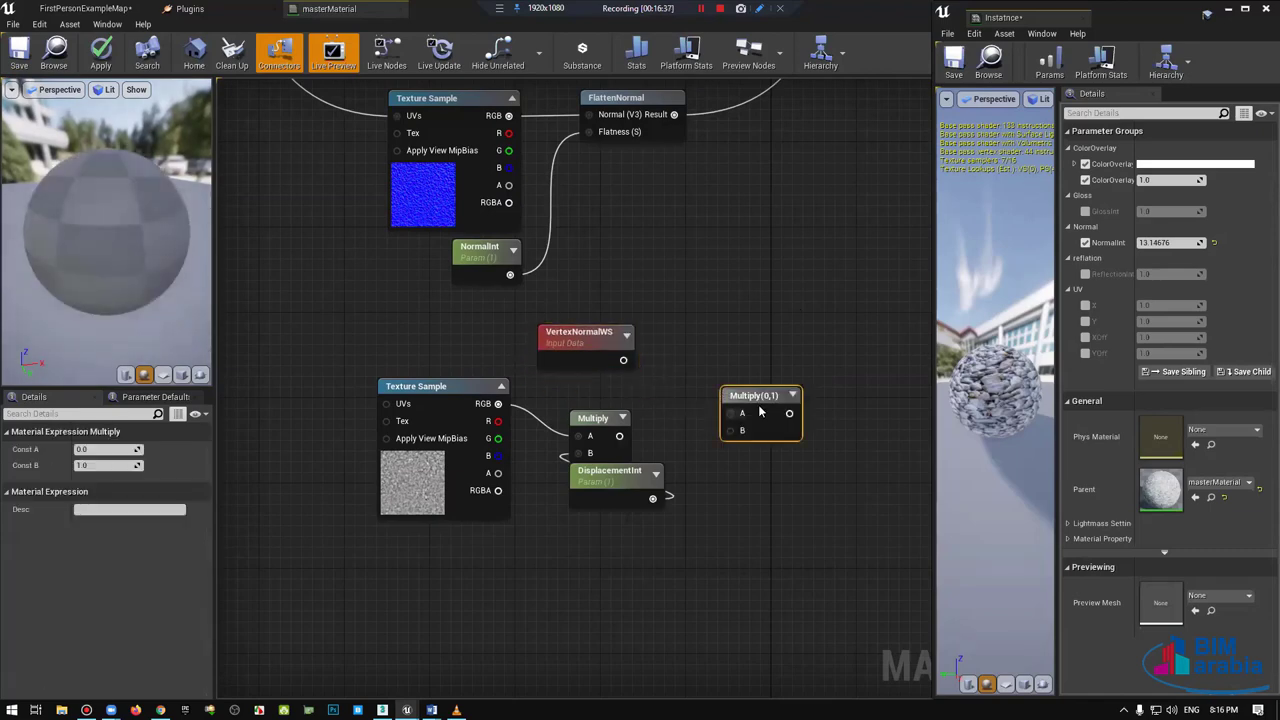
pyautogui.moveTo(760, 410); pyautogui.dragTo(768, 411)
pyautogui.moveTo(619, 436)
pyautogui.mouseDown()
pyautogui.moveTo(747, 438)
pyautogui.moveTo(624, 361)
pyautogui.mouseUp()
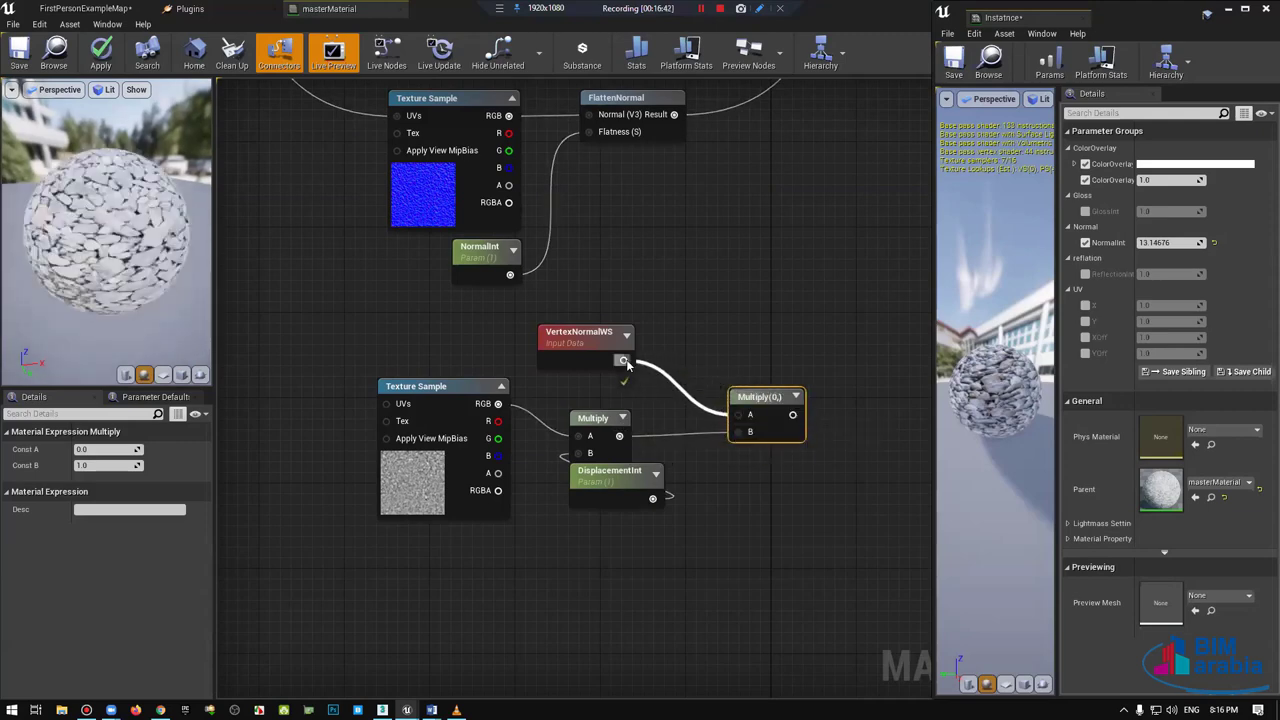
pyautogui.scroll(-2, 735, 348)
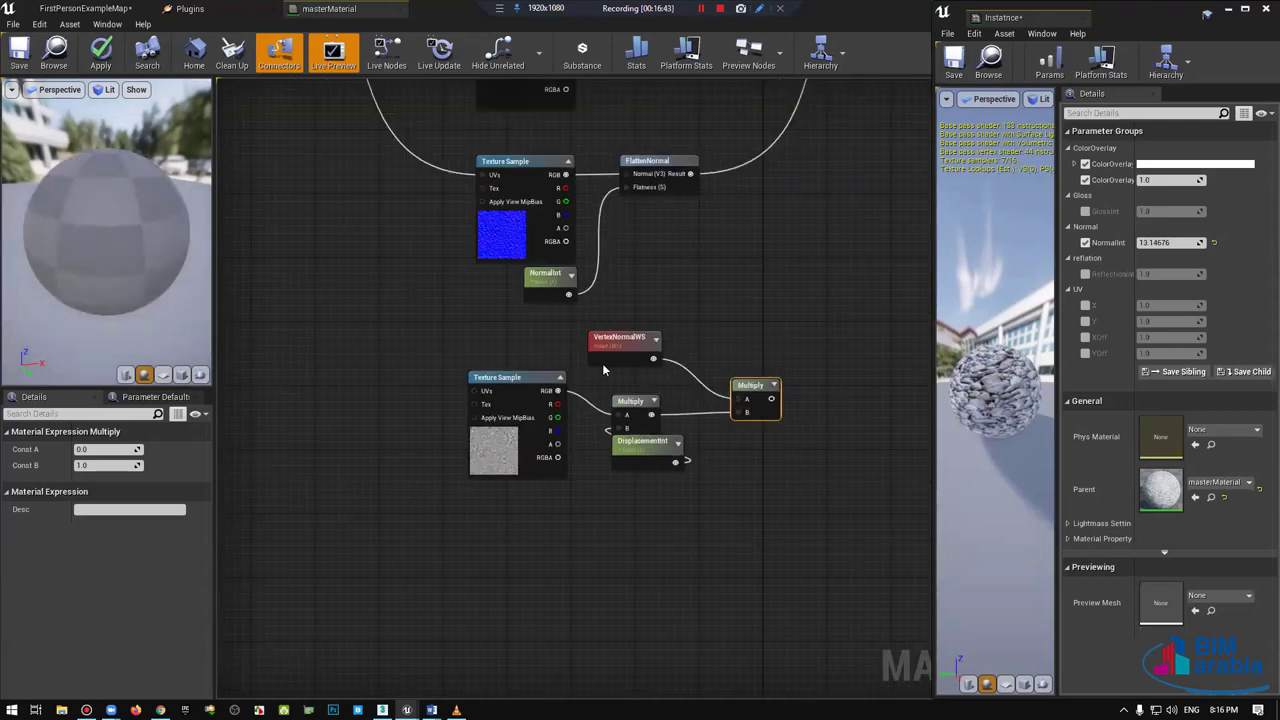
pyautogui.moveTo(602, 370); pyautogui.dragTo(467, 366, button='right')
pyautogui.scroll(-1, 526, 458)
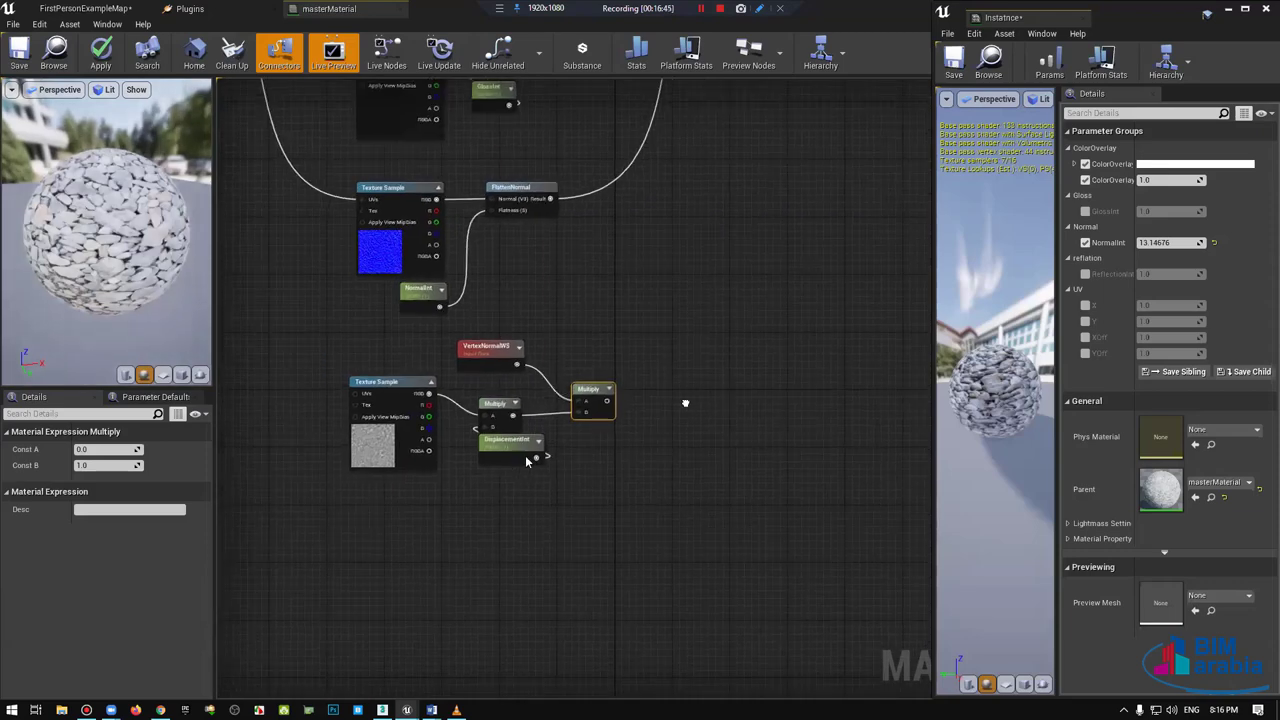
pyautogui.moveTo(526, 460); pyautogui.dragTo(394, 517, button='right')
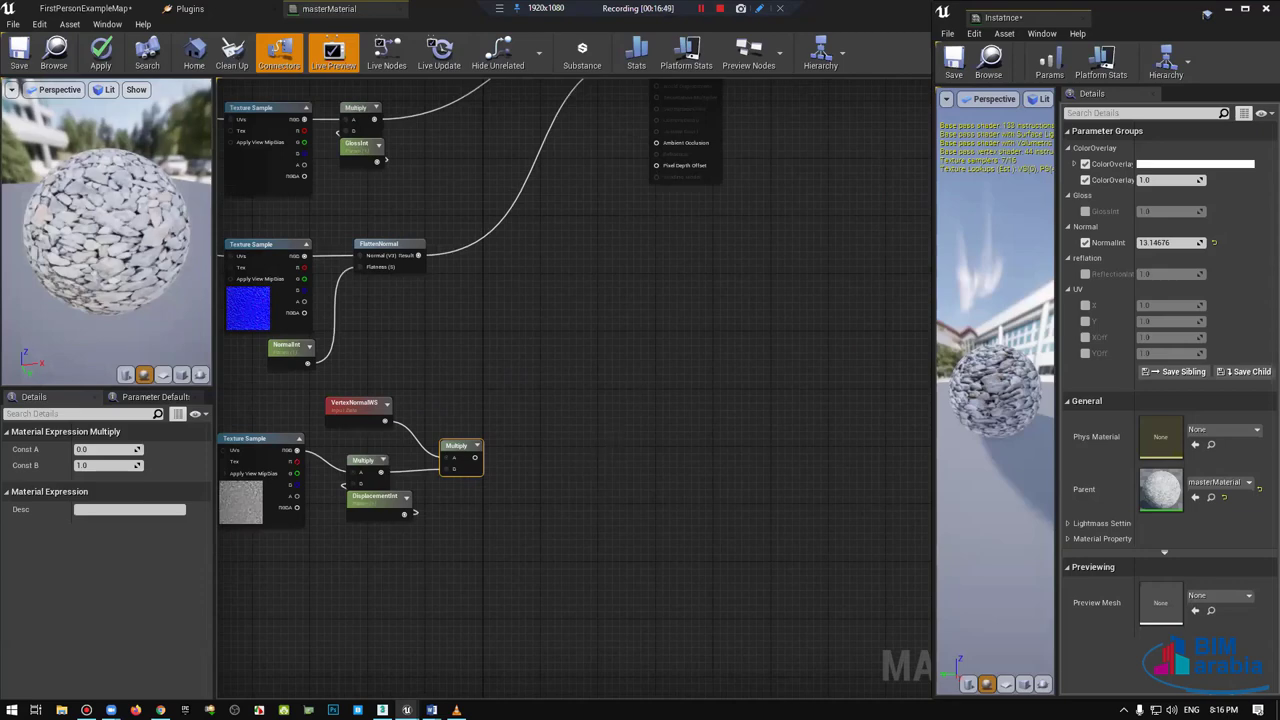
pyautogui.moveTo(718, 283); pyautogui.dragTo(744, 439, button='right')
# Step: Select the masterMaterial result node to show the material's own properties
pyautogui.moveTo(681, 273); pyautogui.dragTo(783, 226)
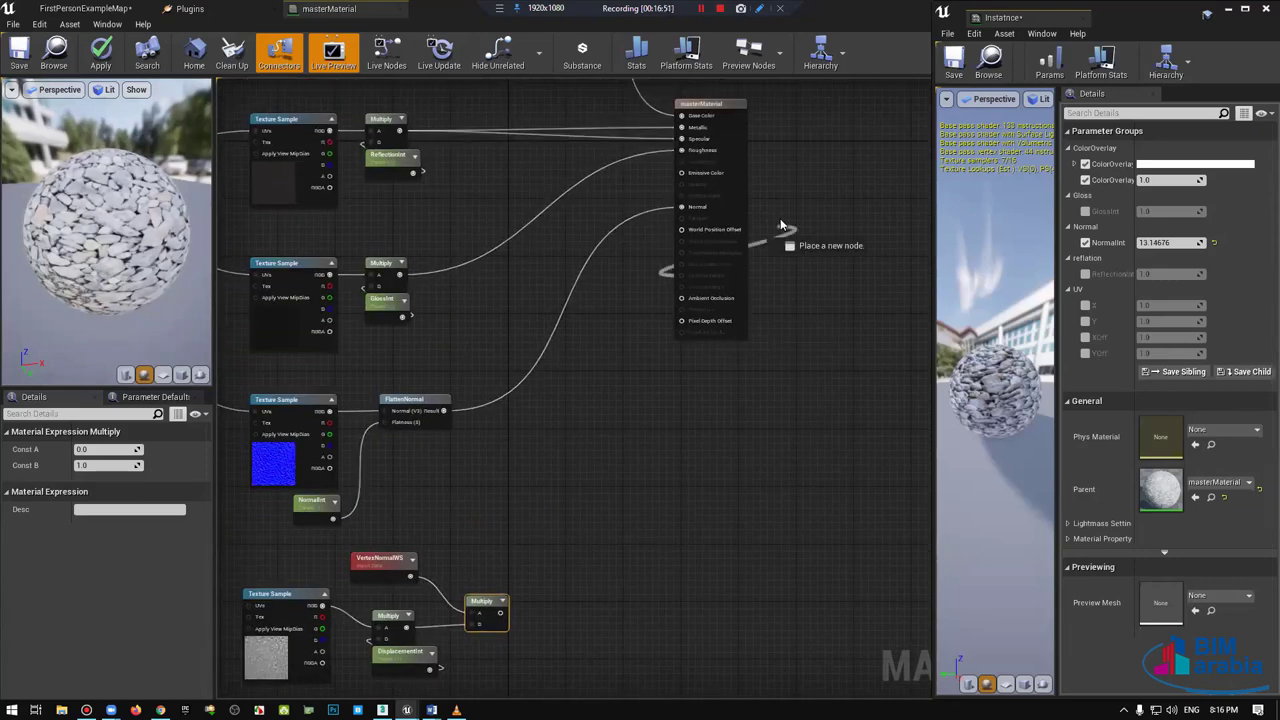
pyautogui.click(793, 177)
pyautogui.moveTo(777, 251); pyautogui.dragTo(797, 341, button='right')
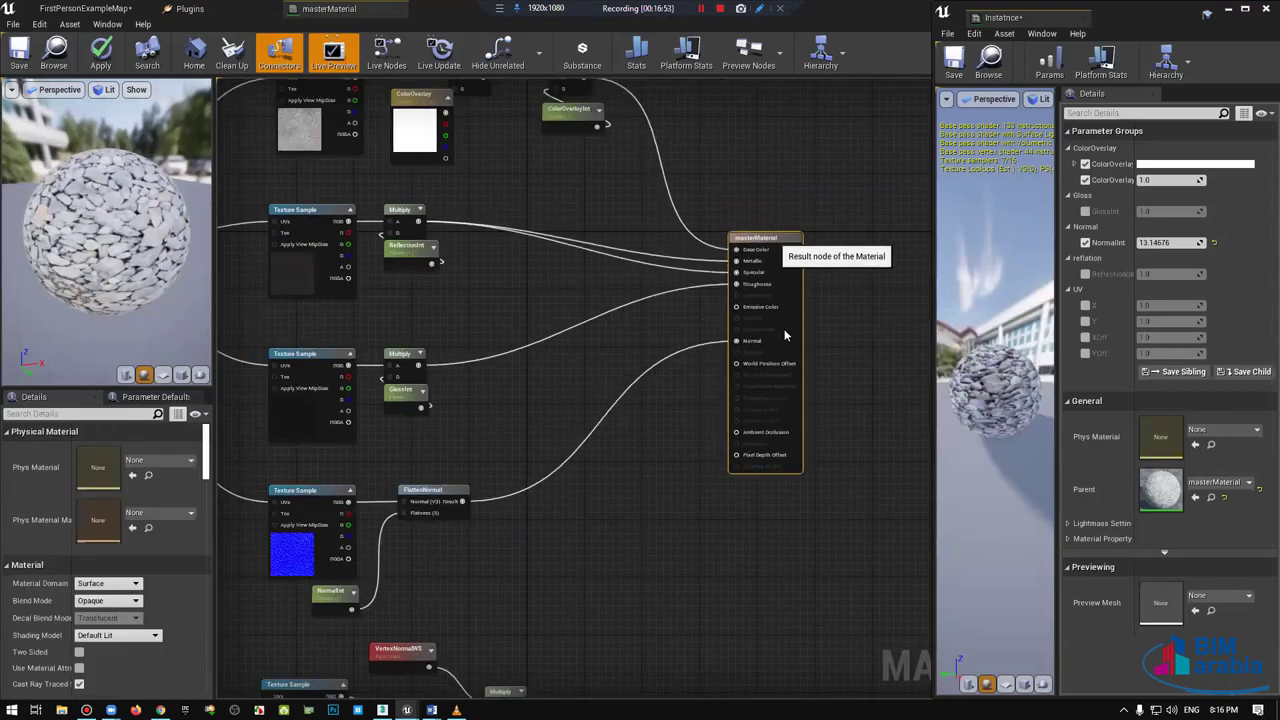
pyautogui.moveTo(745, 240); pyautogui.dragTo(740, 400)
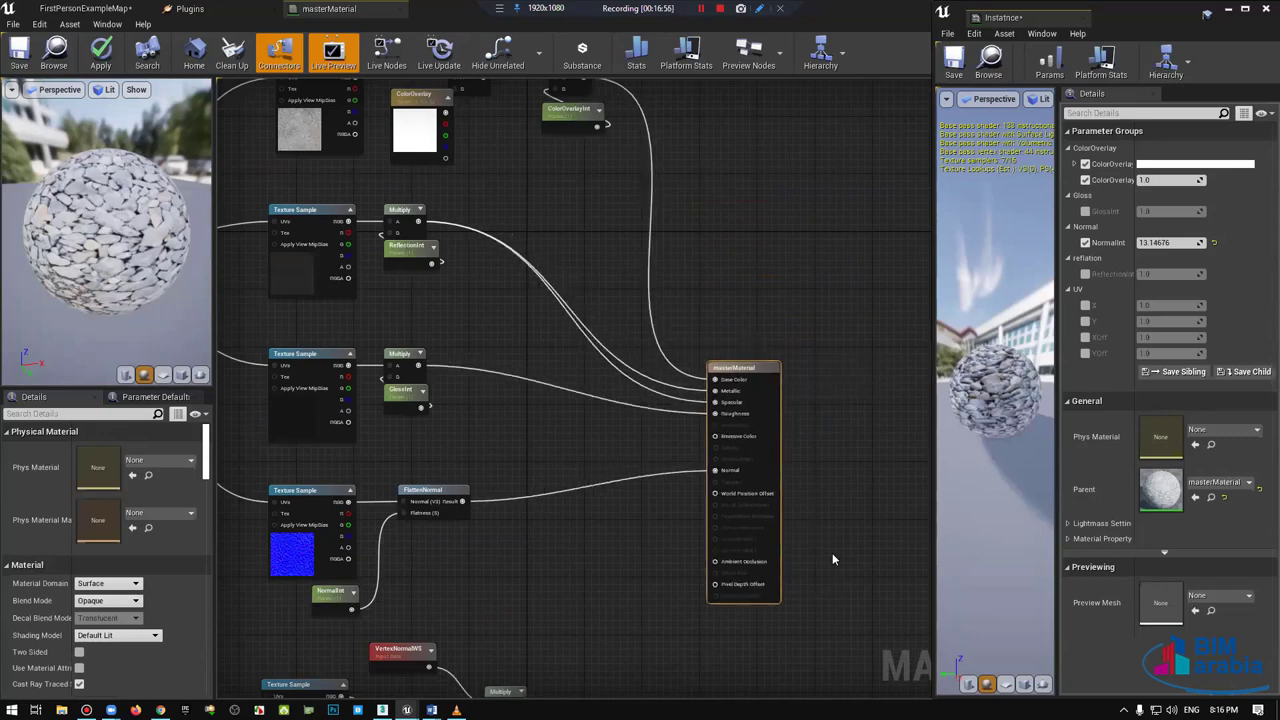
pyautogui.scroll(1, 832, 553)
pyautogui.moveTo(703, 437); pyautogui.dragTo(765, 362, button='right')
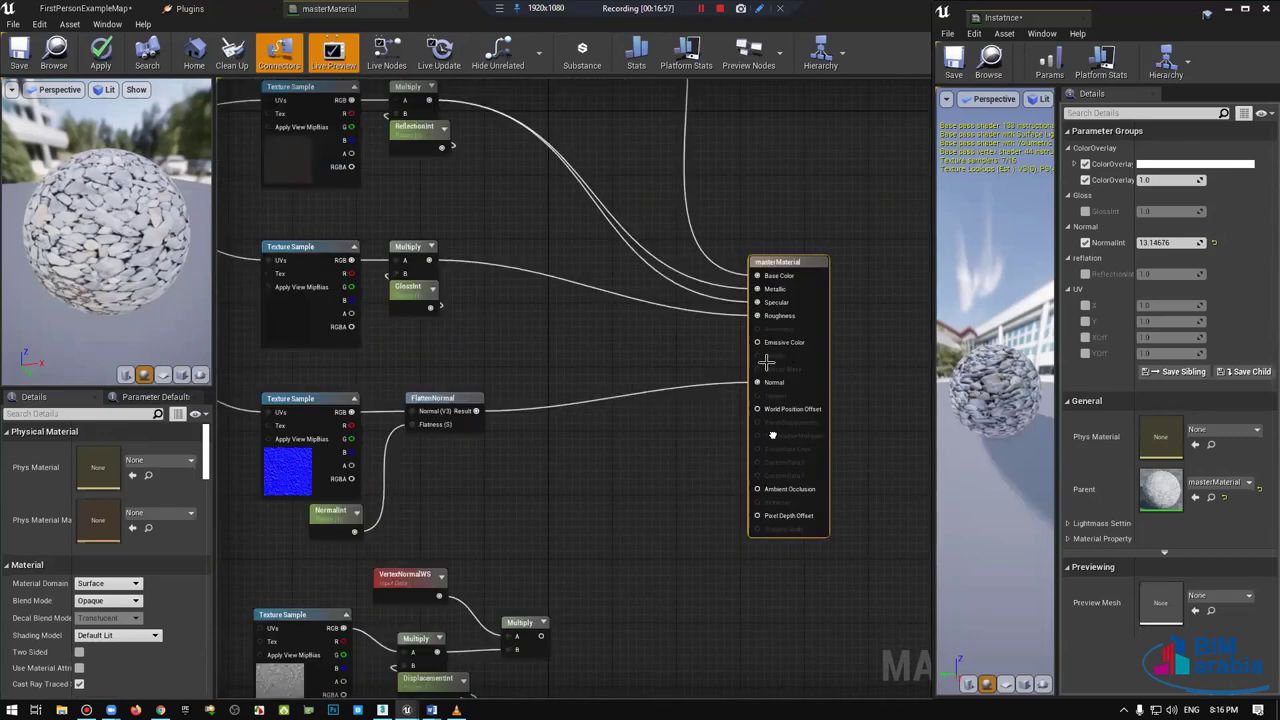
pyautogui.scroll(2, 834, 395)
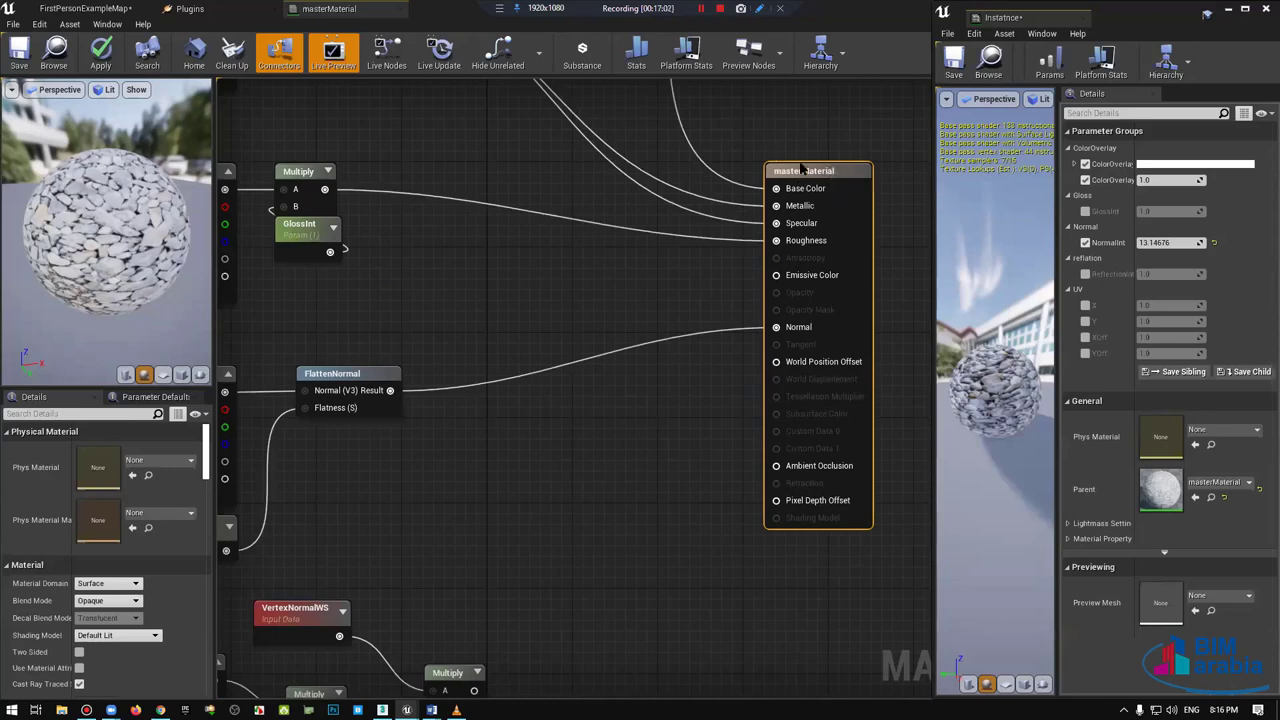
# Step: Set D3D11 Tessellation Mode to Flat Tessellation in the material's Details
pyautogui.scroll(-5, 32, 582)
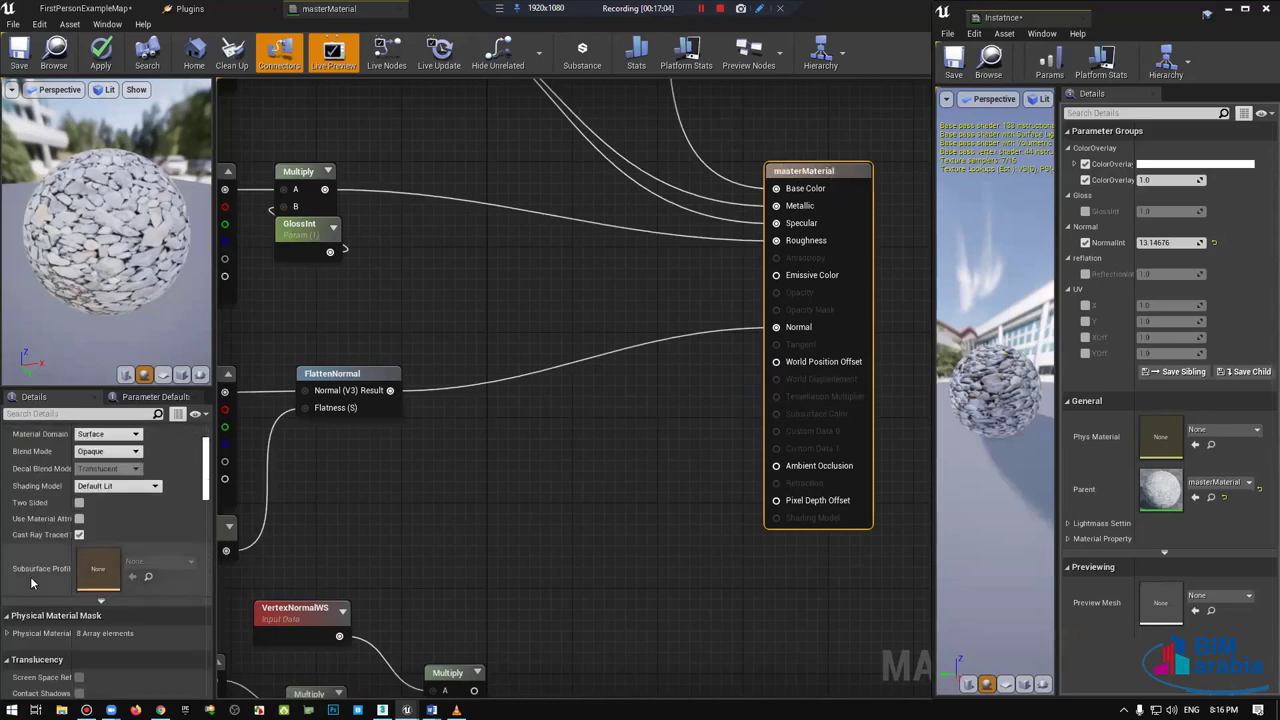
pyautogui.scroll(-5, 32, 582)
pyautogui.scroll(-5, 32, 582)
pyautogui.scroll(-3, 32, 582)
pyautogui.scroll(-3, 32, 582)
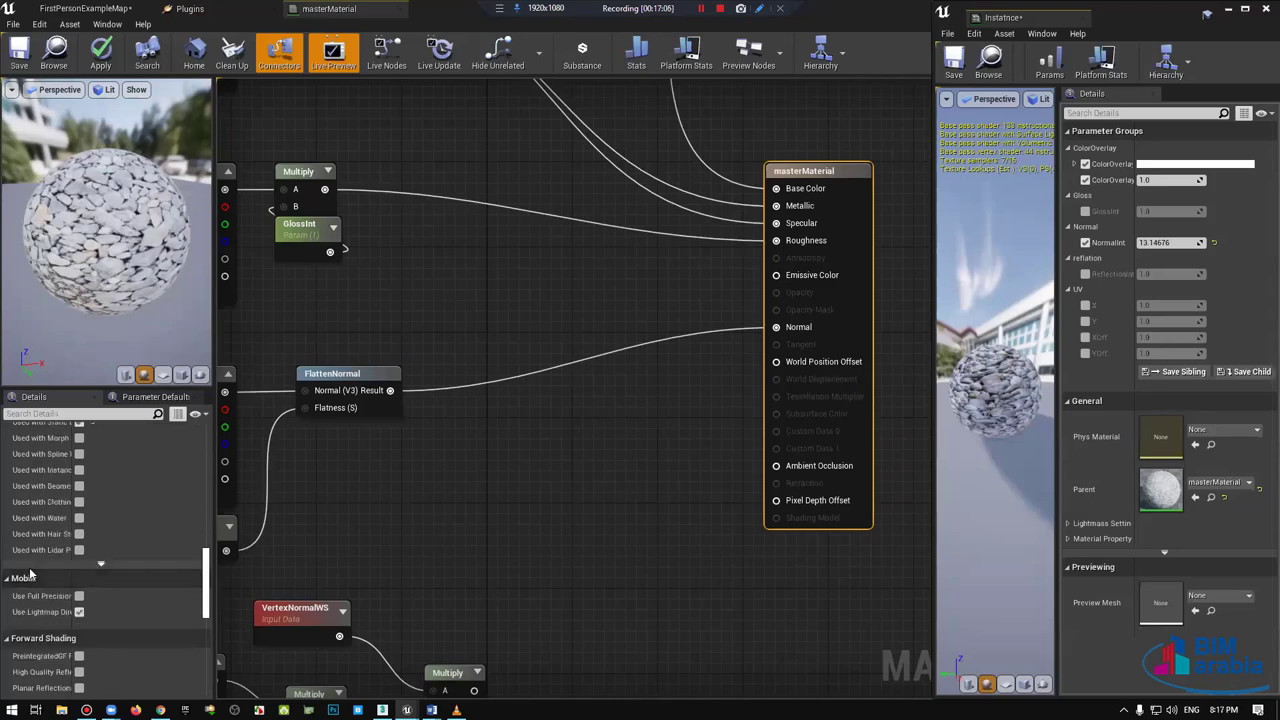
pyautogui.scroll(-3, 32, 575)
pyautogui.scroll(2, 37, 551)
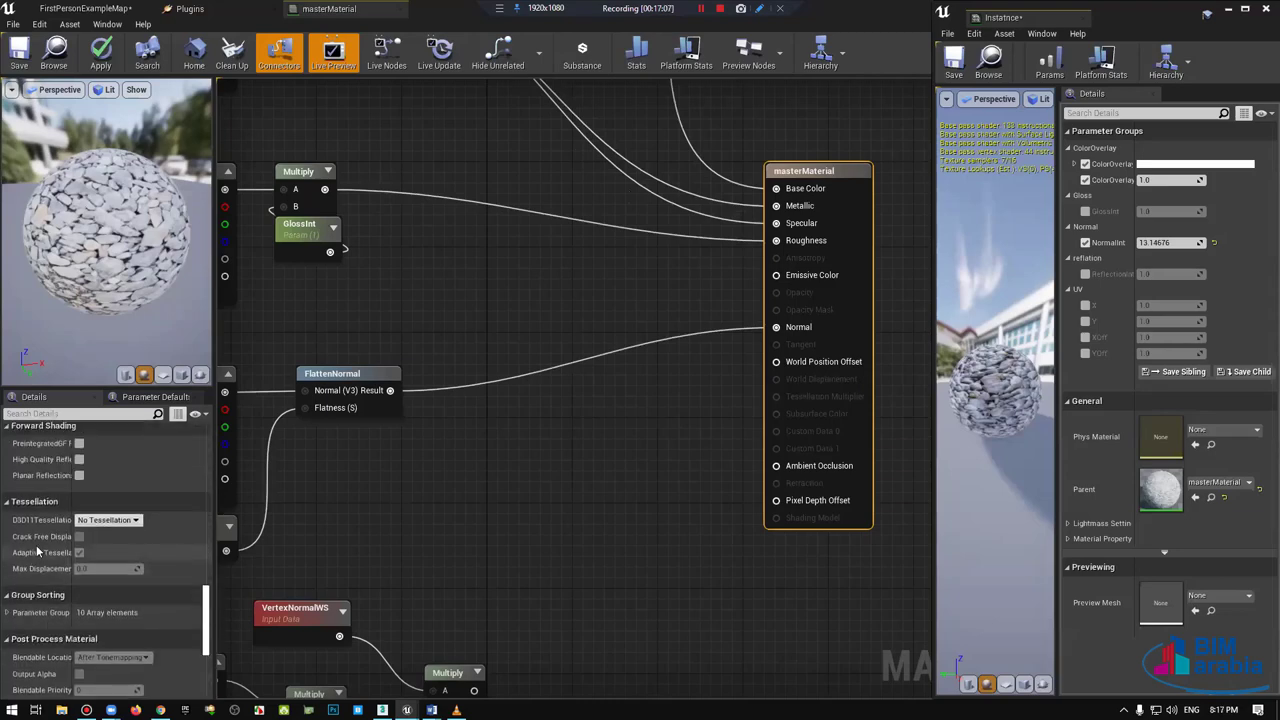
pyautogui.click(115, 520)
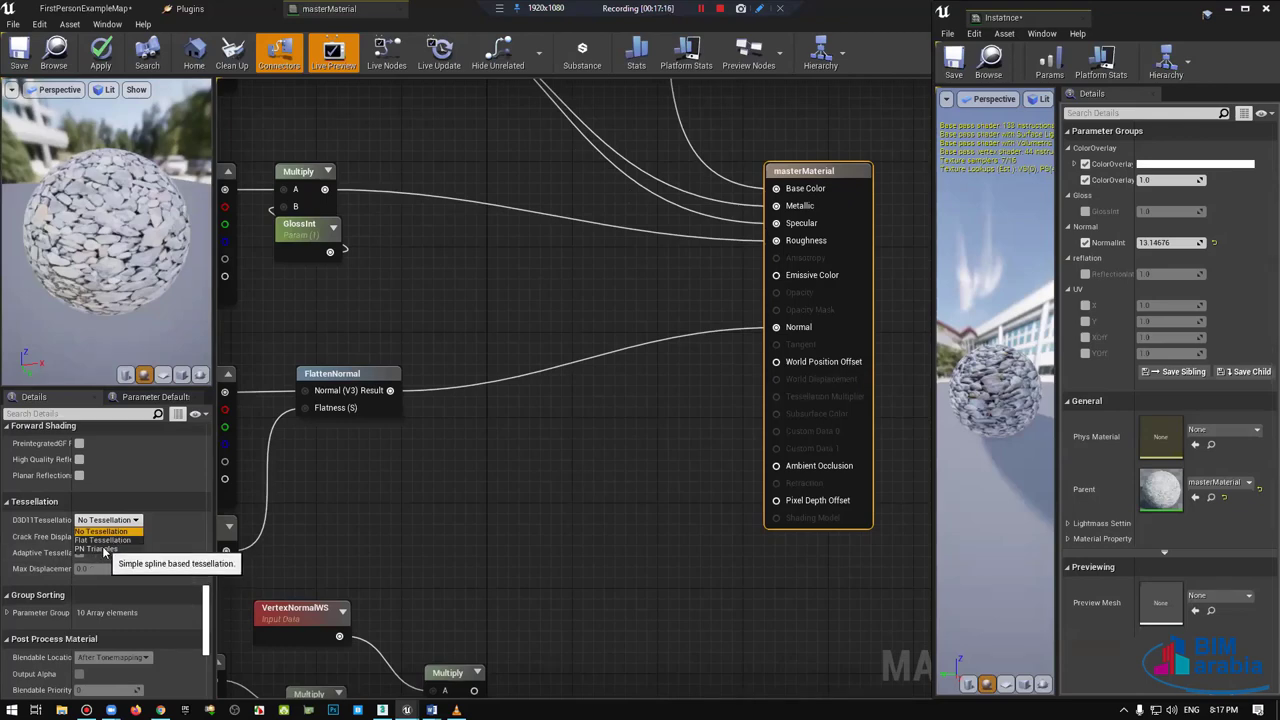
pyautogui.click(104, 540)
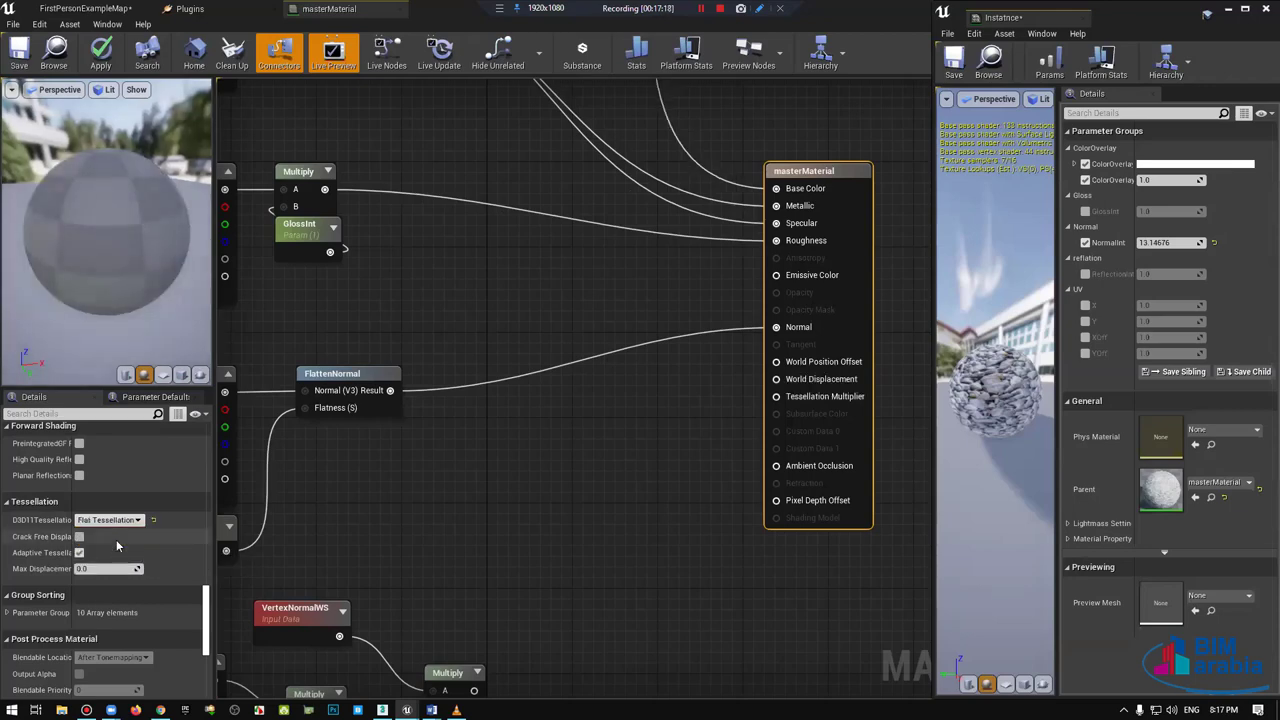
pyautogui.moveTo(464, 318); pyautogui.dragTo(594, 263, button='right')
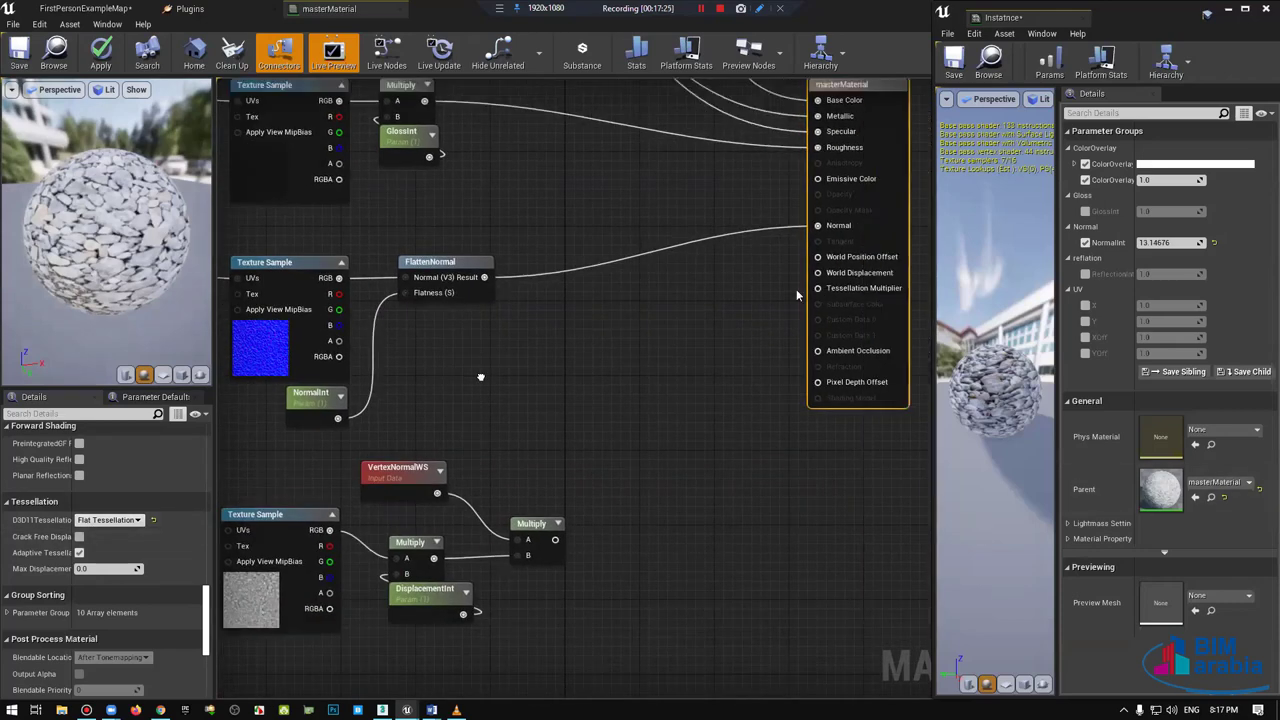
# Step: Wire the VertexNormalWS Multiply output into masterMaterial's World Displacement pin
pyautogui.moveTo(878, 331); pyautogui.dragTo(815, 290, button='right')
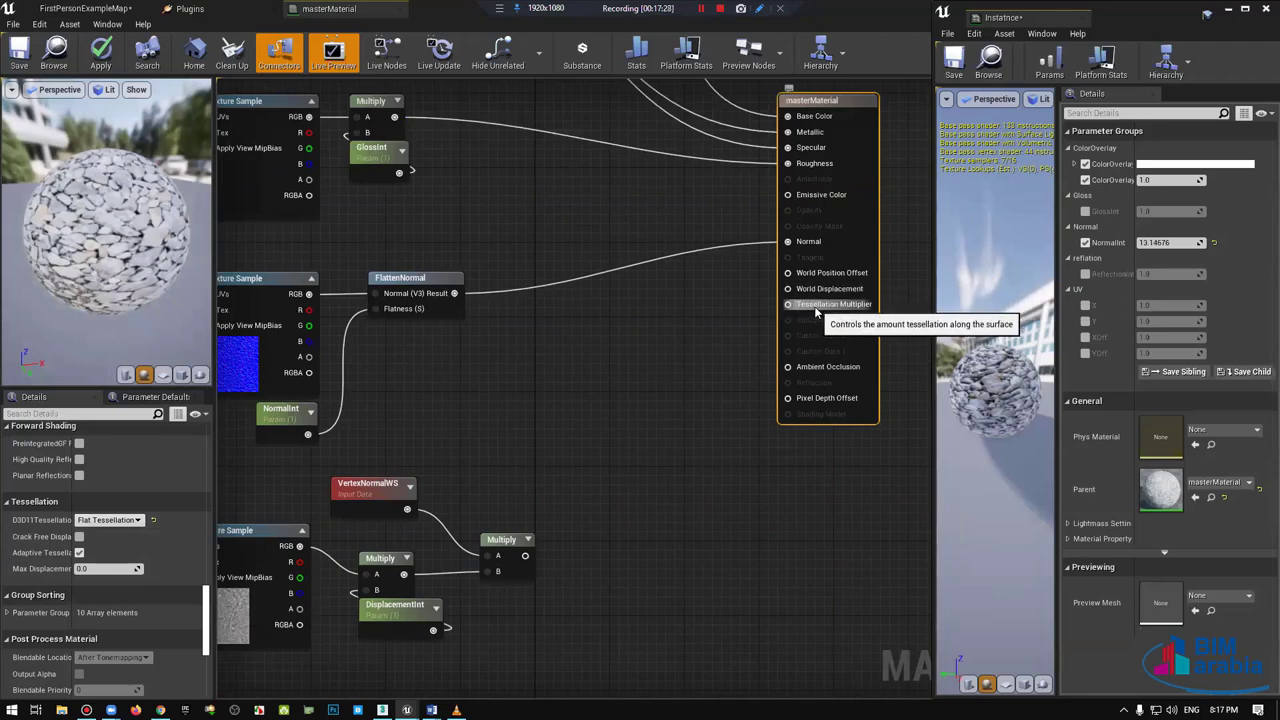
pyautogui.click(484, 528)
pyautogui.moveTo(484, 528); pyautogui.dragTo(808, 290)
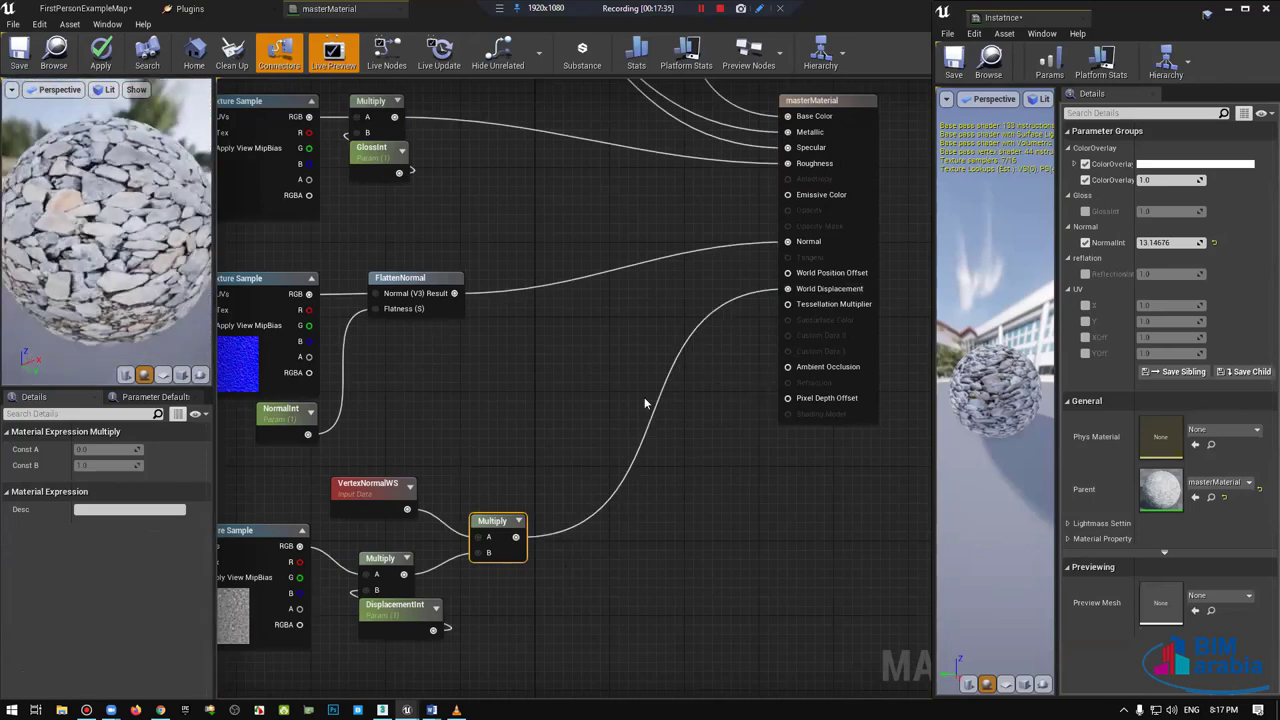
pyautogui.moveTo(644, 404); pyautogui.dragTo(616, 294, button='right')
pyautogui.click(852, 216)
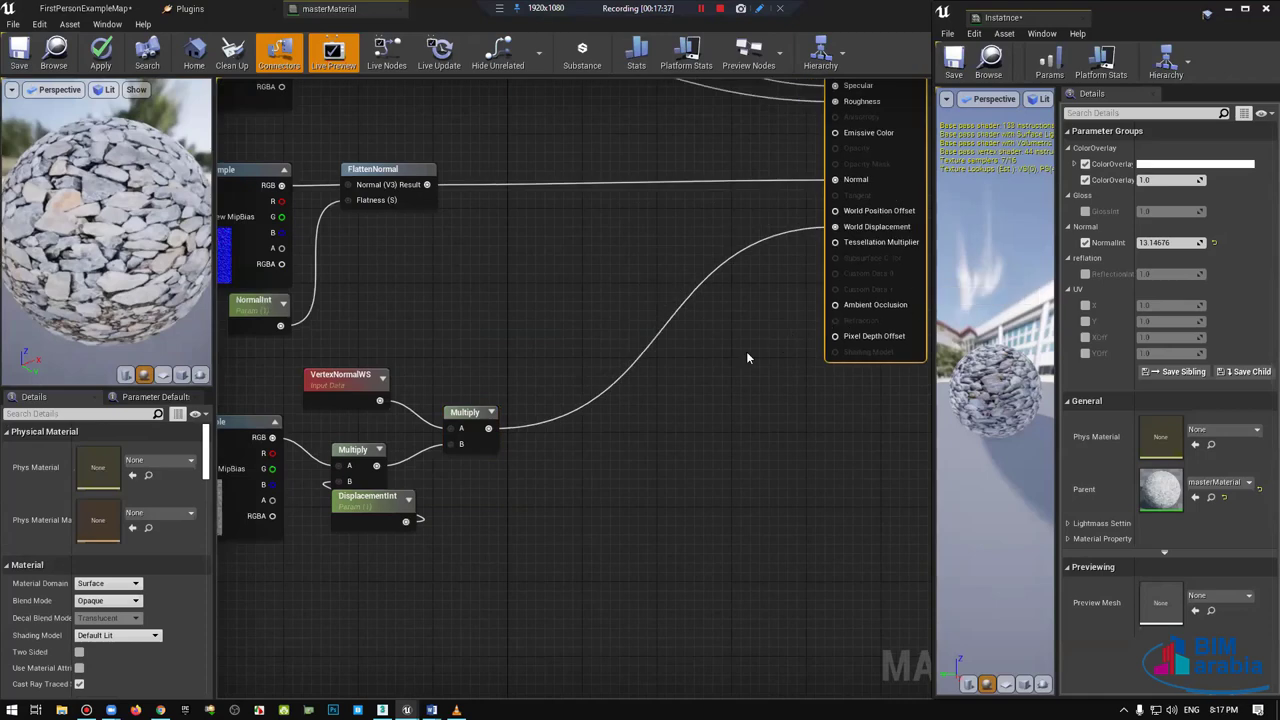
# Step: Add a Tesselation scalar parameter, default 1.0, feeding the Tessellation Multiplier input
pyautogui.click(664, 405)
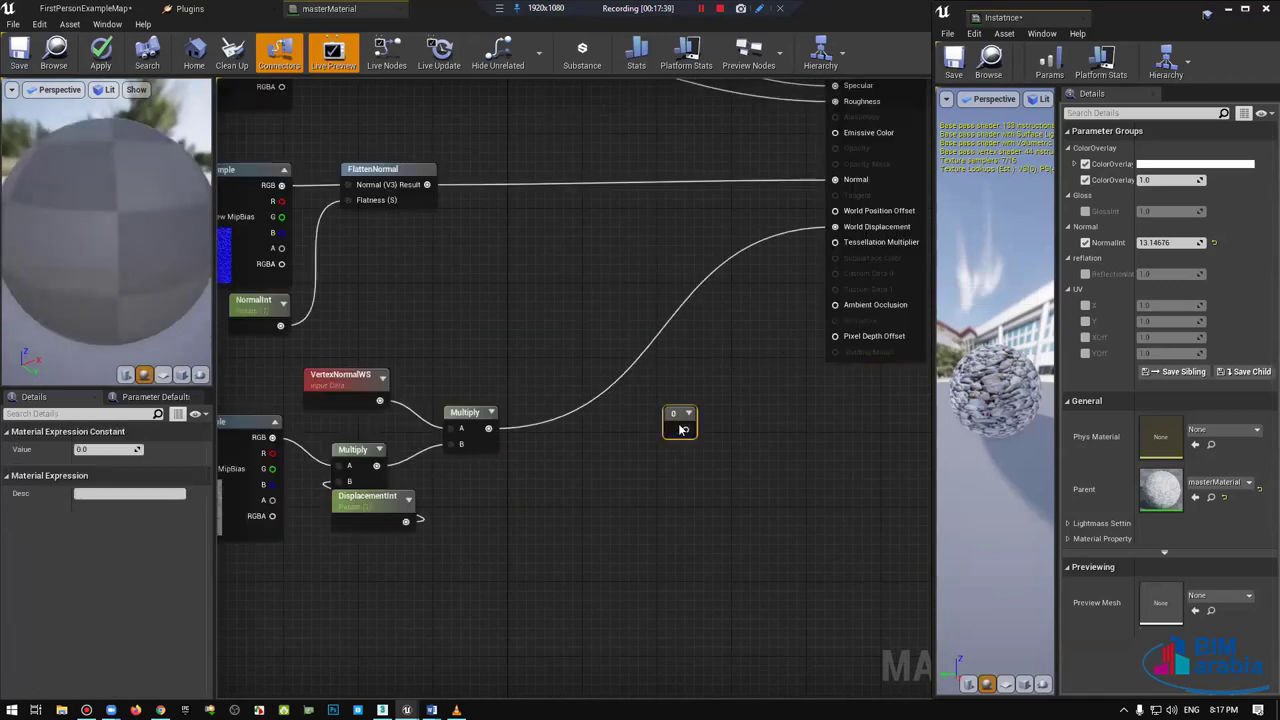
pyautogui.rightClick(693, 422)
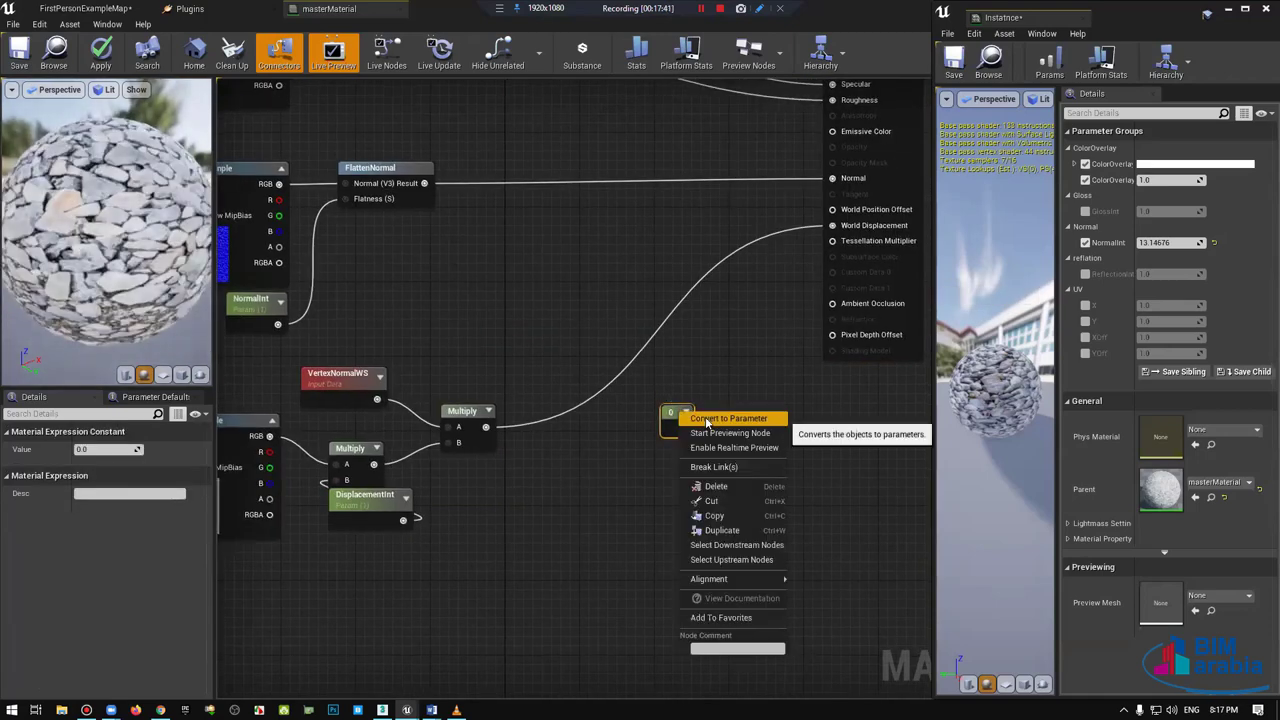
pyautogui.click(700, 417)
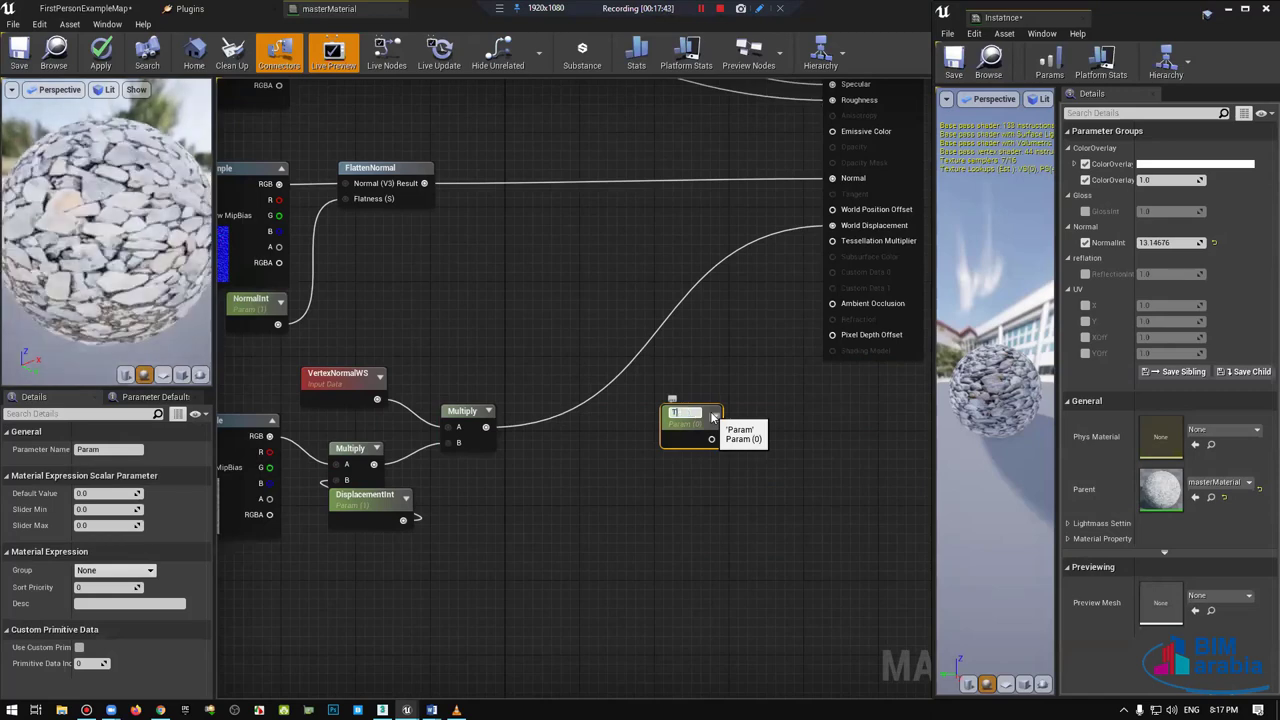
pyautogui.write('Tesselation')
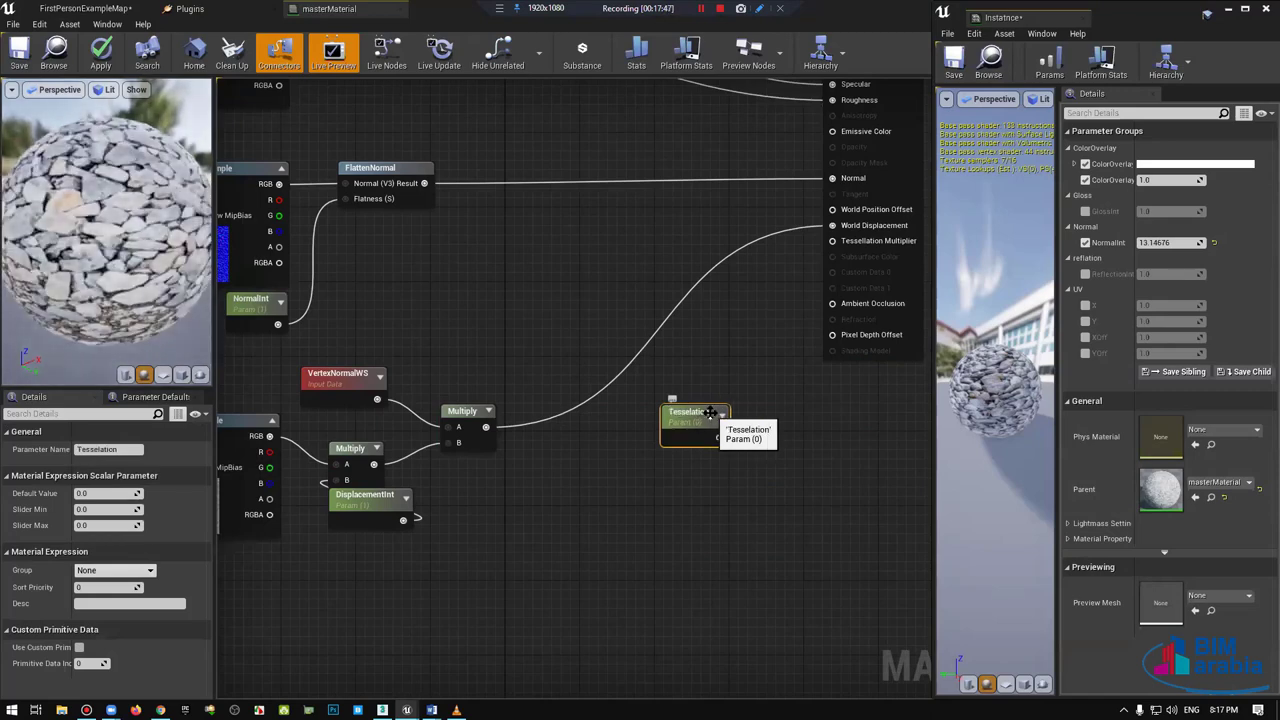
pyautogui.press('Return')
pyautogui.moveTo(705, 412); pyautogui.dragTo(615, 429)
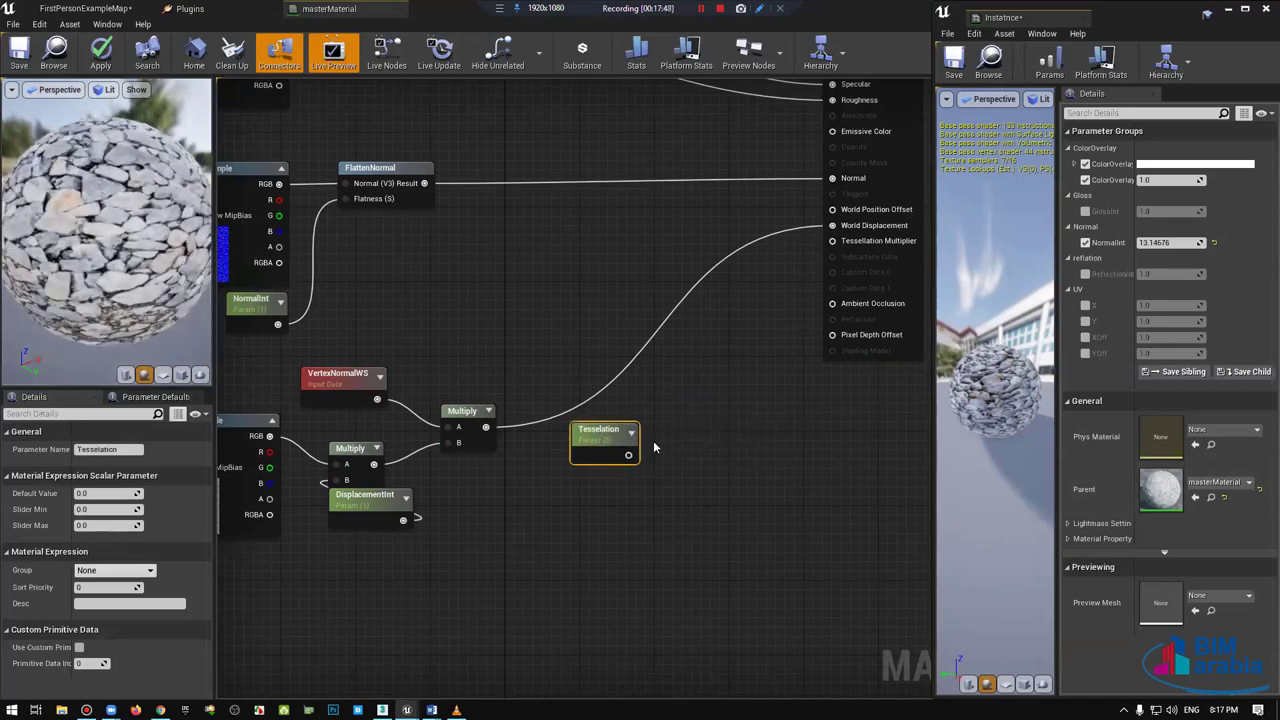
pyautogui.moveTo(697, 388); pyautogui.dragTo(832, 240)
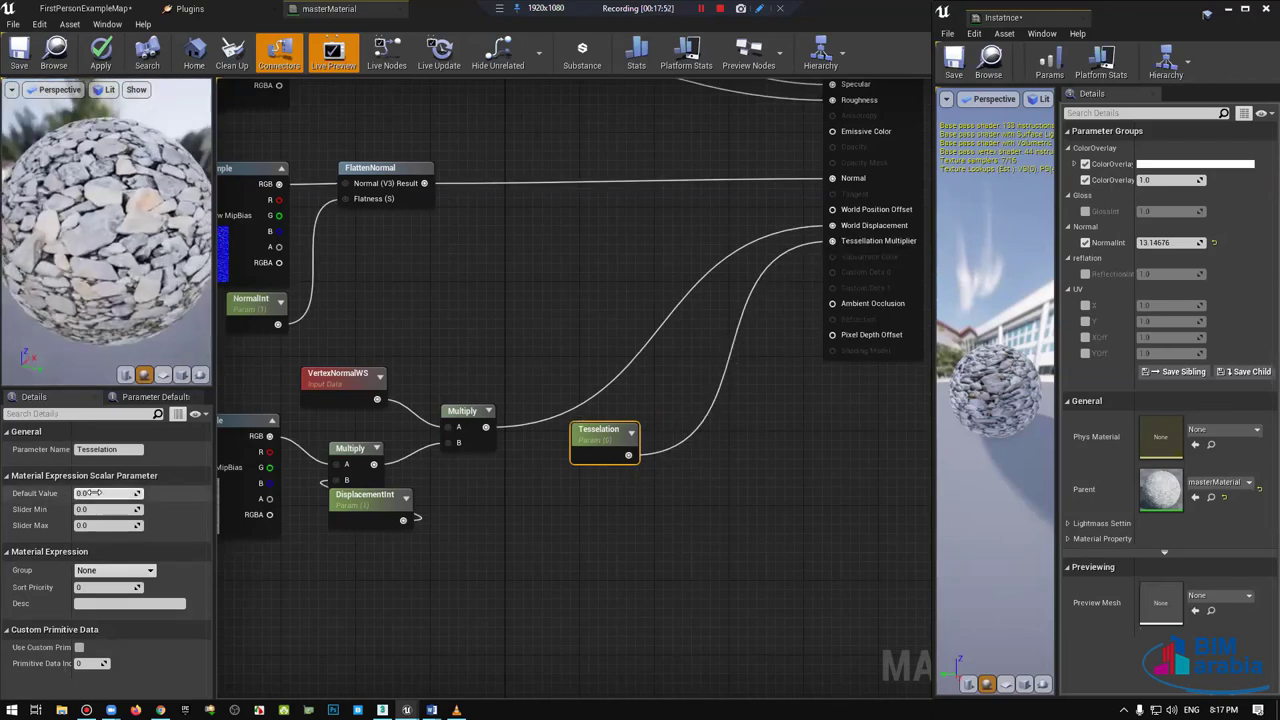
pyautogui.write('1')
pyautogui.press('Return')
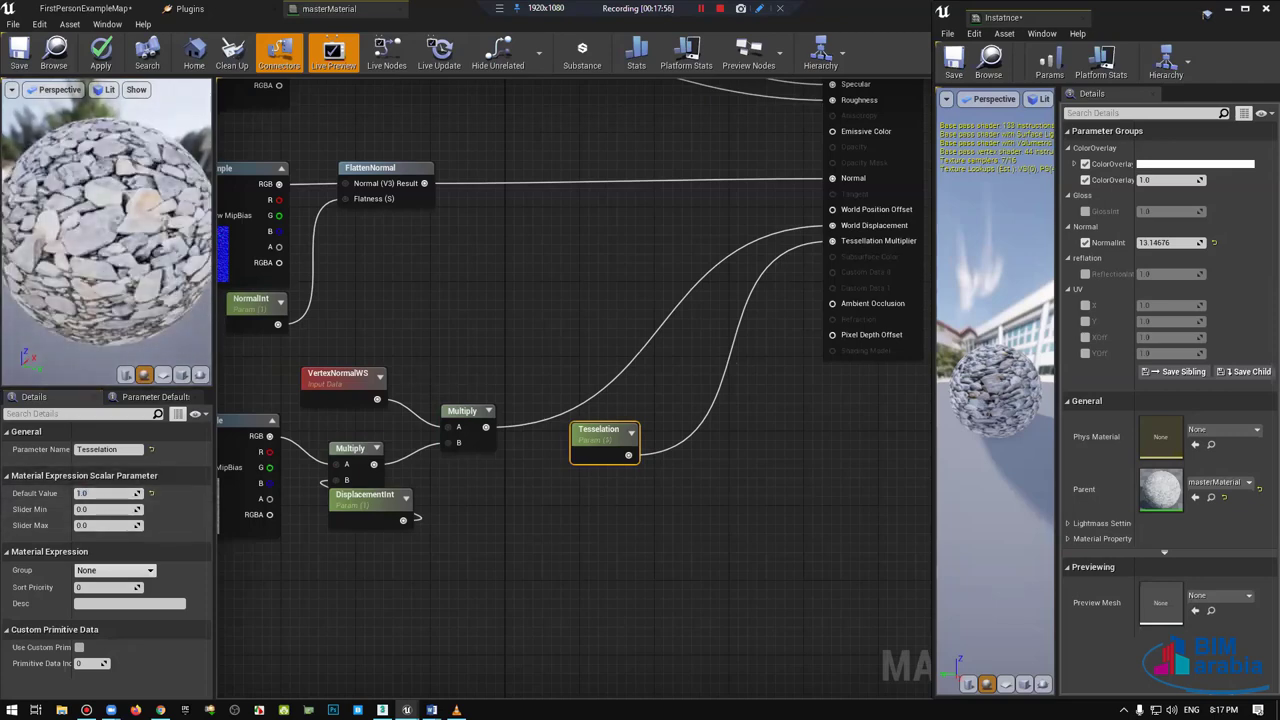
# Step: Line up VertexNormalWS, both Multiply nodes and DisplacementInt neatly in the graph
pyautogui.moveTo(350, 400); pyautogui.dragTo(482, 356, button='right')
pyautogui.moveTo(482, 356); pyautogui.dragTo(360, 347)
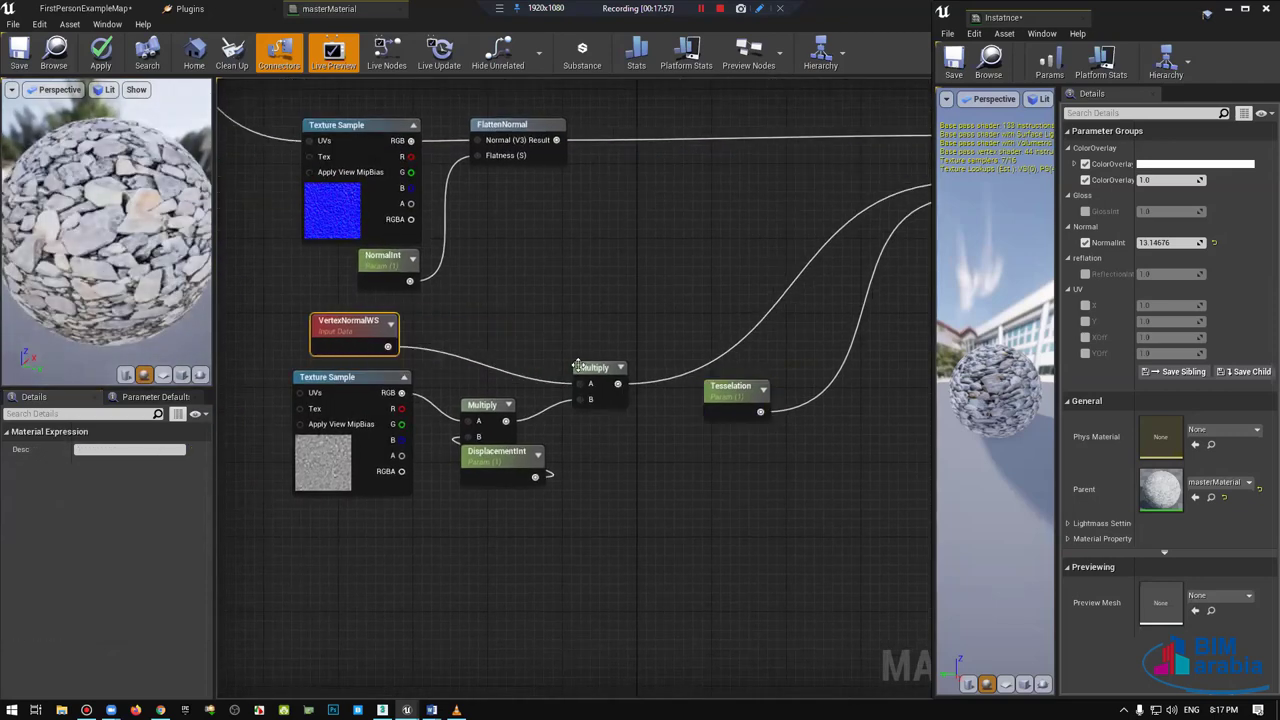
pyautogui.moveTo(594, 368); pyautogui.dragTo(583, 331)
pyautogui.moveTo(568, 420); pyautogui.dragTo(505, 455)
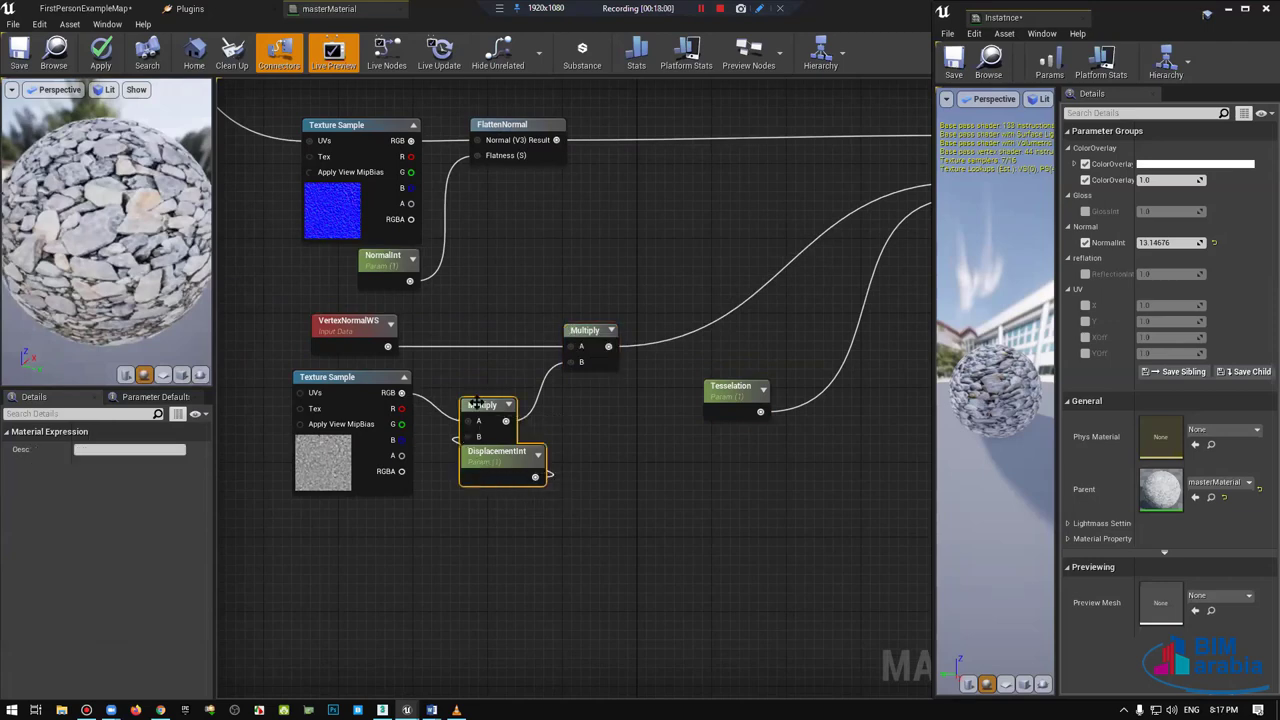
pyautogui.moveTo(482, 405); pyautogui.dragTo(453, 405)
pyautogui.moveTo(614, 444)
pyautogui.mouseDown(button='right')
pyautogui.moveTo(630, 455)
pyautogui.moveTo(543, 534)
pyautogui.mouseUp(button='right')
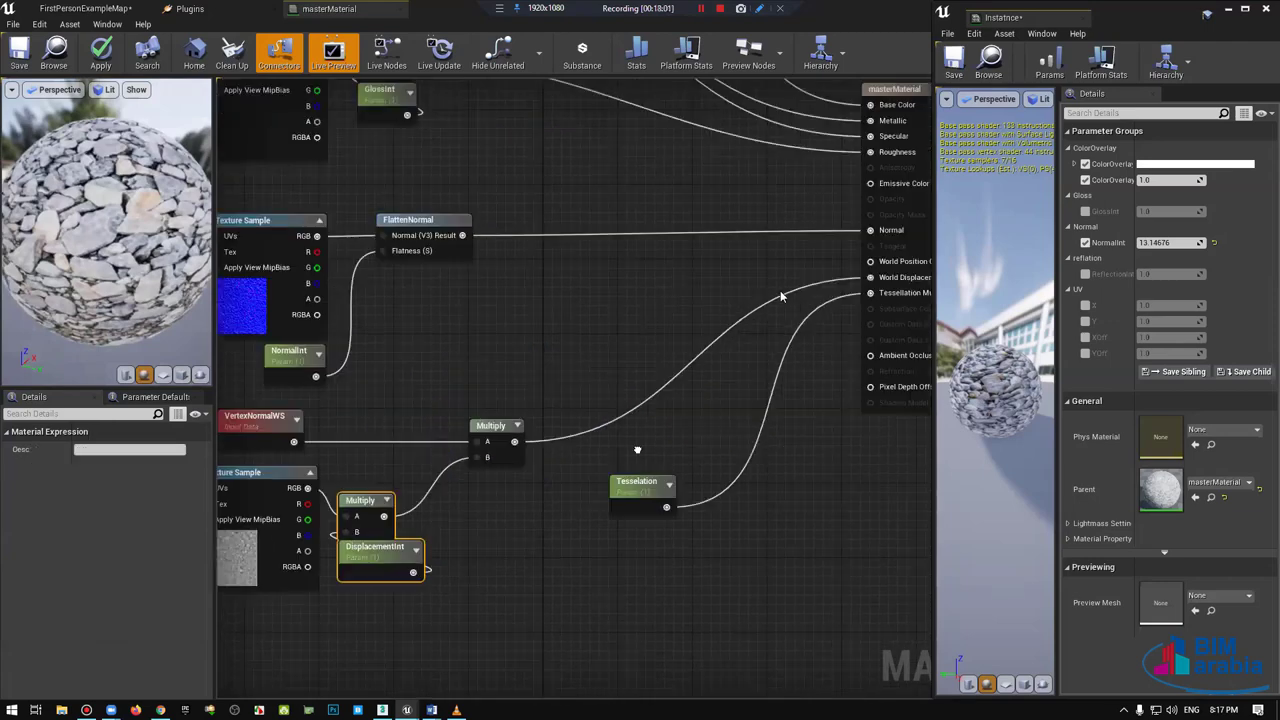
# Step: Select the masterMaterial output node to show the material's settings
pyautogui.scroll(-1, 686, 314)
pyautogui.scroll(-2, 686, 314)
pyautogui.moveTo(832, 149); pyautogui.dragTo(862, 155, button='right')
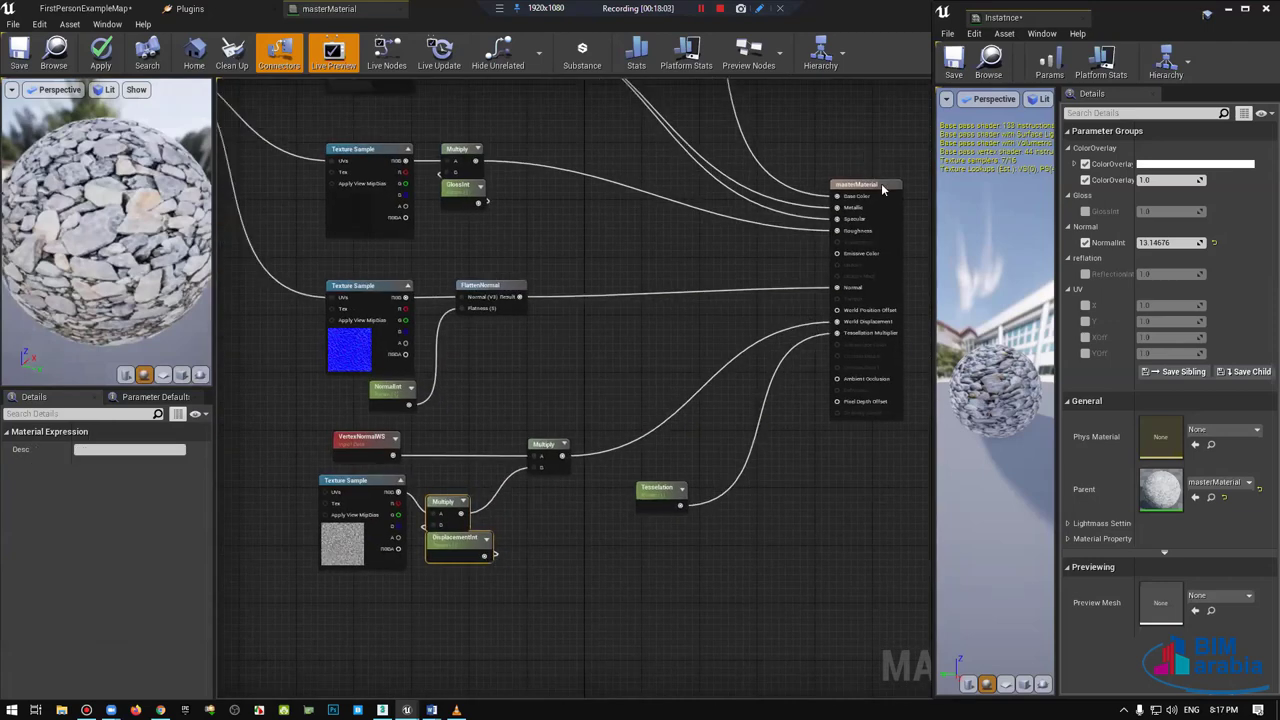
pyautogui.click(882, 189)
# Step: Check the Tessellation settings, save masterMaterial, and return to the FirstPersonExampleMap level
pyautogui.scroll(-5, 30, 553)
pyautogui.scroll(-5, 30, 553)
pyautogui.scroll(-5, 30, 553)
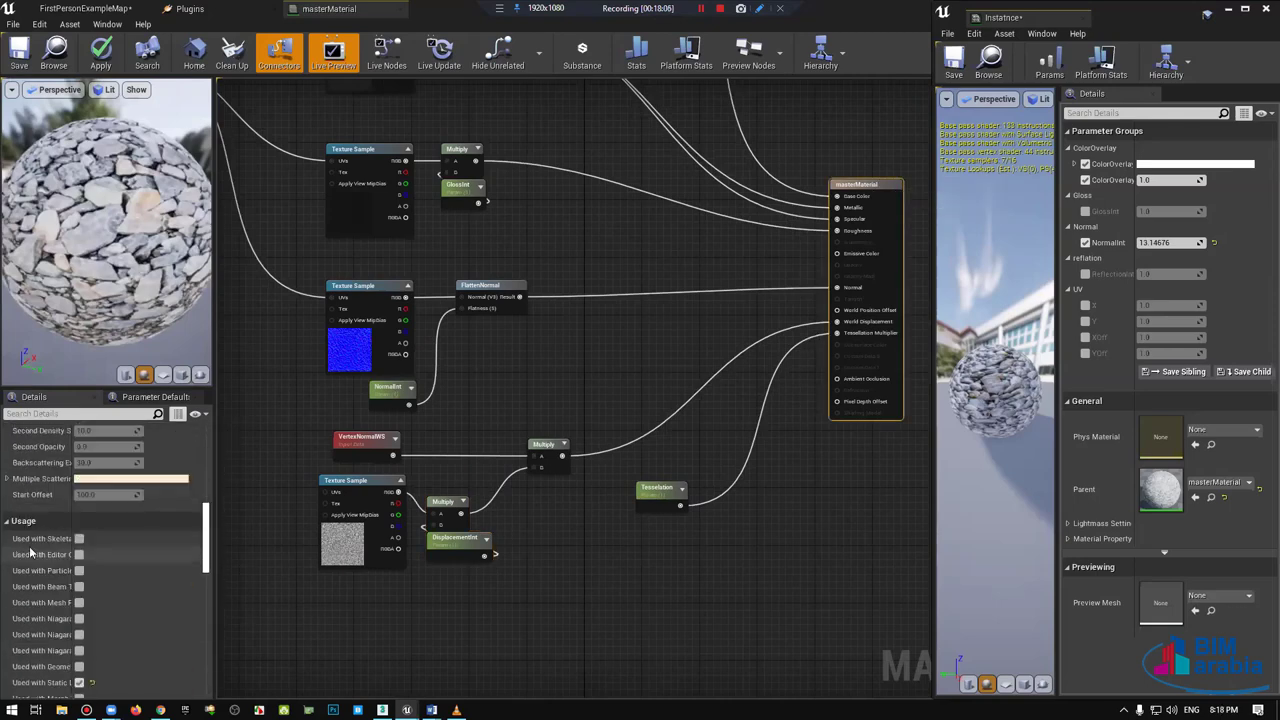
pyautogui.scroll(-3, 30, 553)
pyautogui.scroll(-3, 30, 553)
pyautogui.scroll(-2, 30, 553)
pyautogui.scroll(-3, 30, 541)
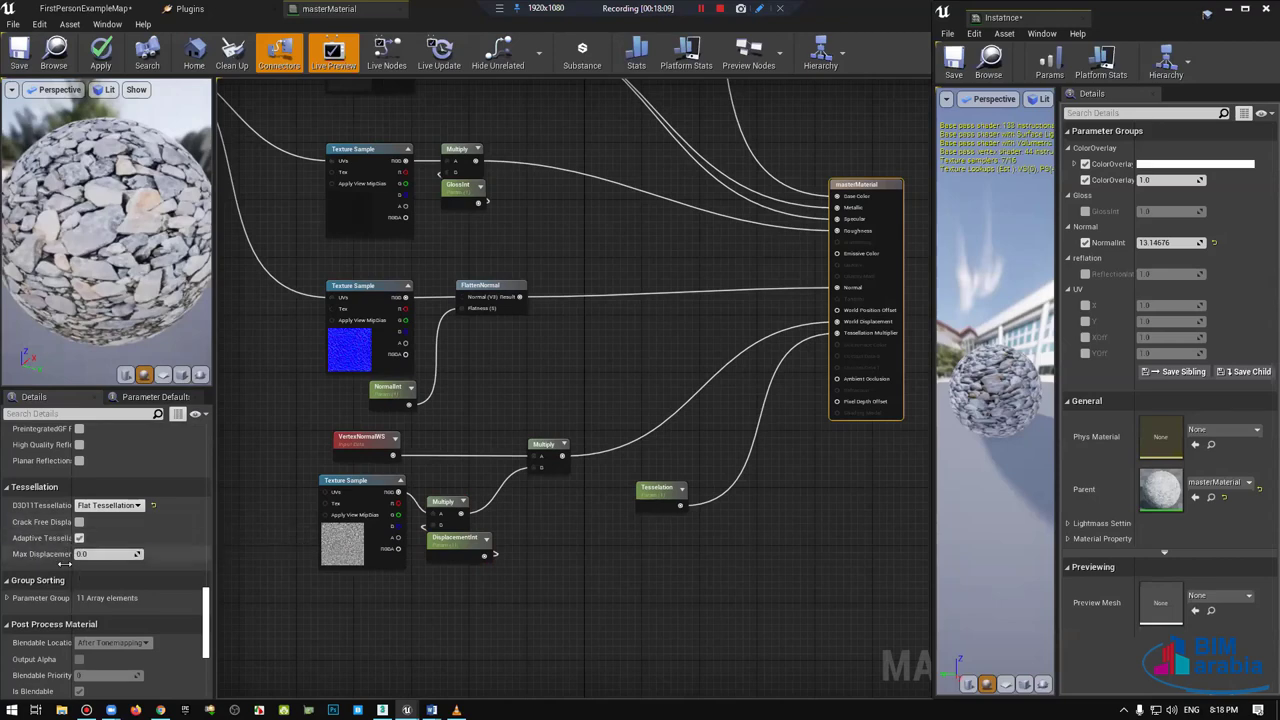
pyautogui.click(19, 56)
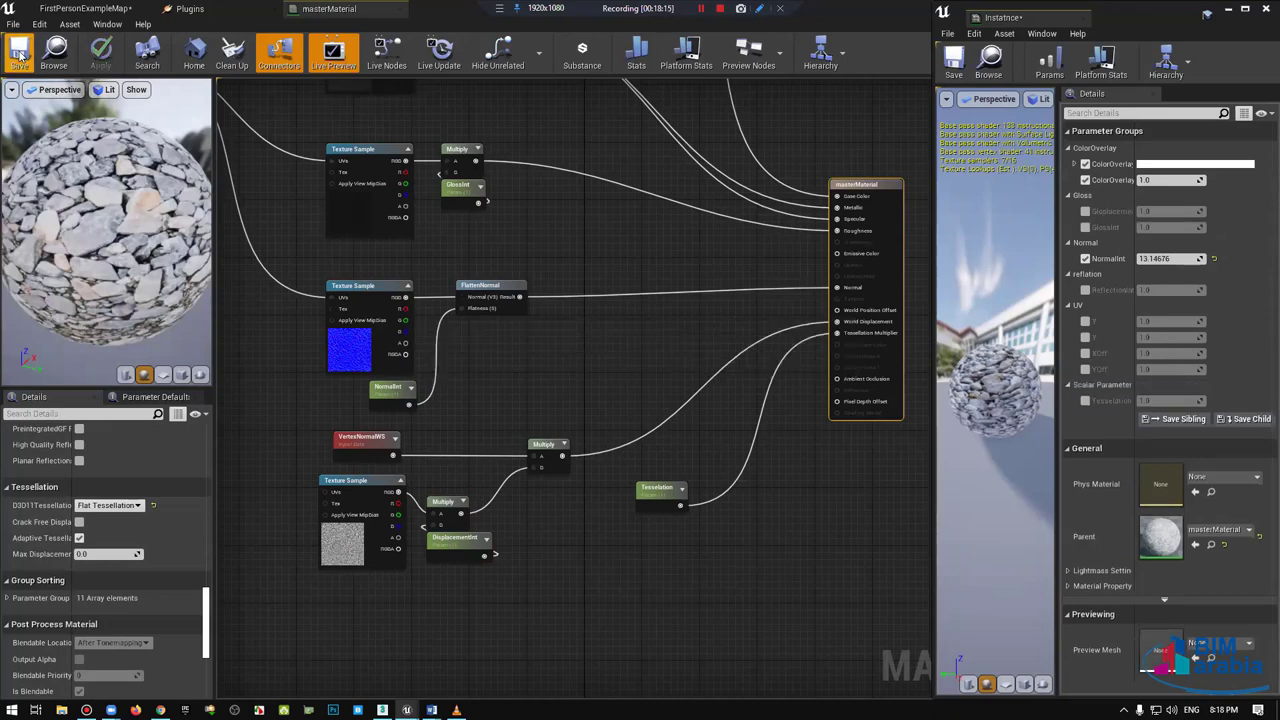
pyautogui.click(86, 9)
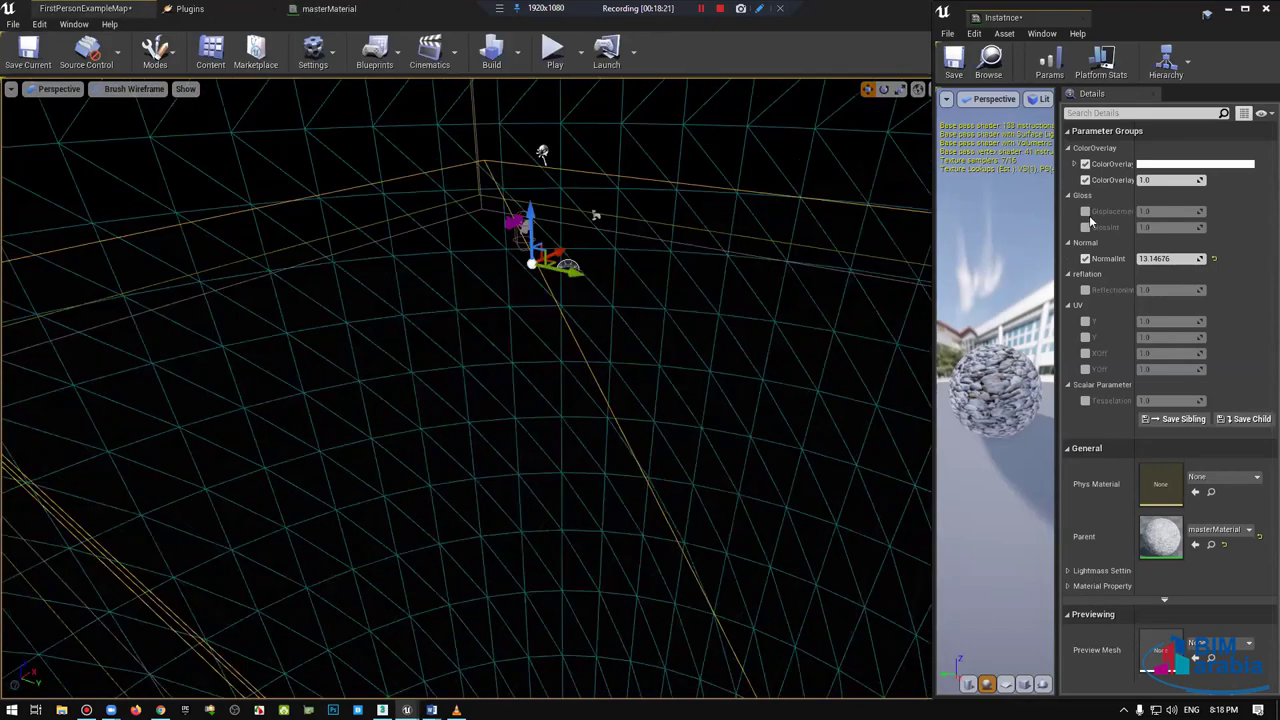
# Step: Enable the Tesselation override in the instance and put DisplacementInt in a Displacement group
pyautogui.click(1086, 401)
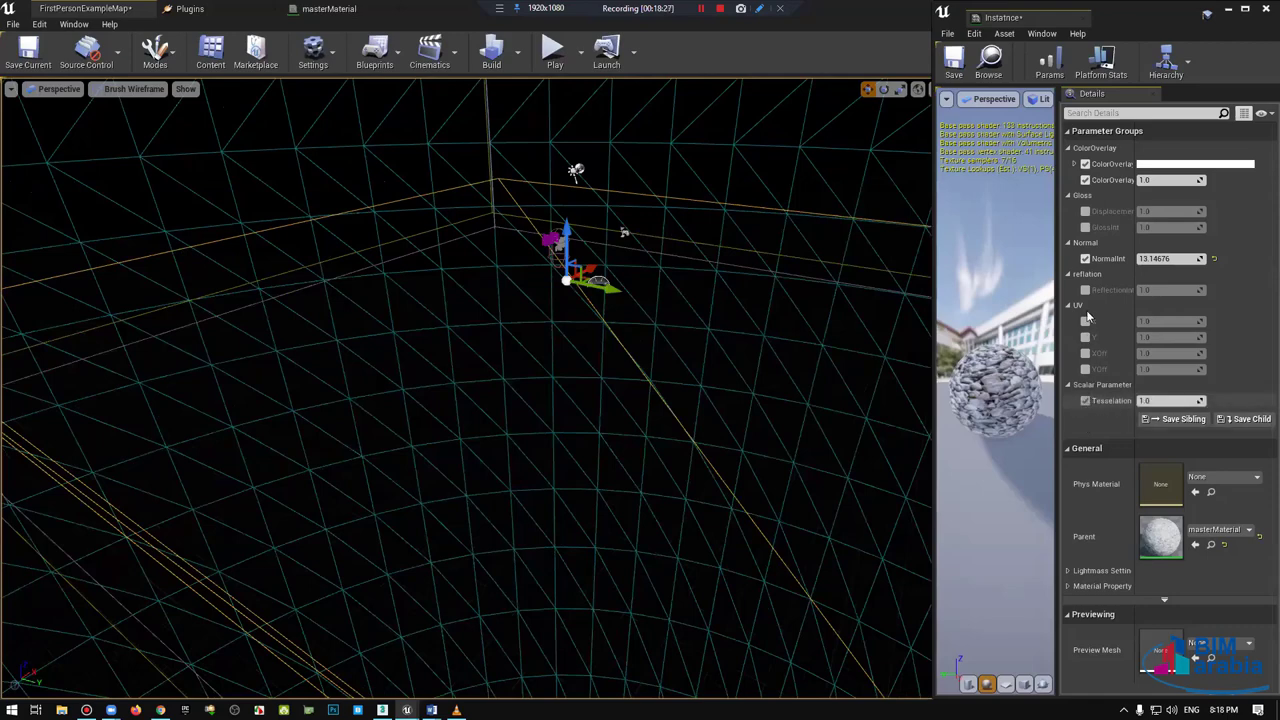
pyautogui.click(330, 8)
pyautogui.scroll(3, 536, 428)
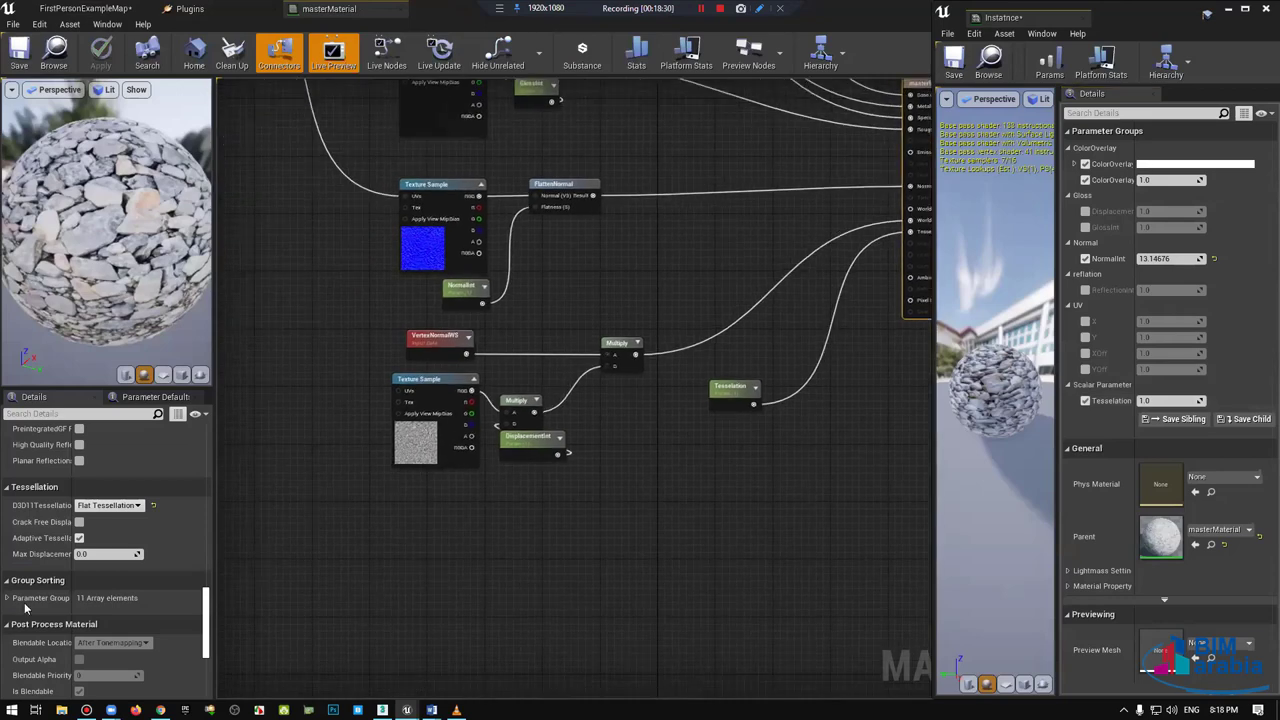
pyautogui.click(515, 455)
pyautogui.click(110, 570)
pyautogui.write('Displaceme')
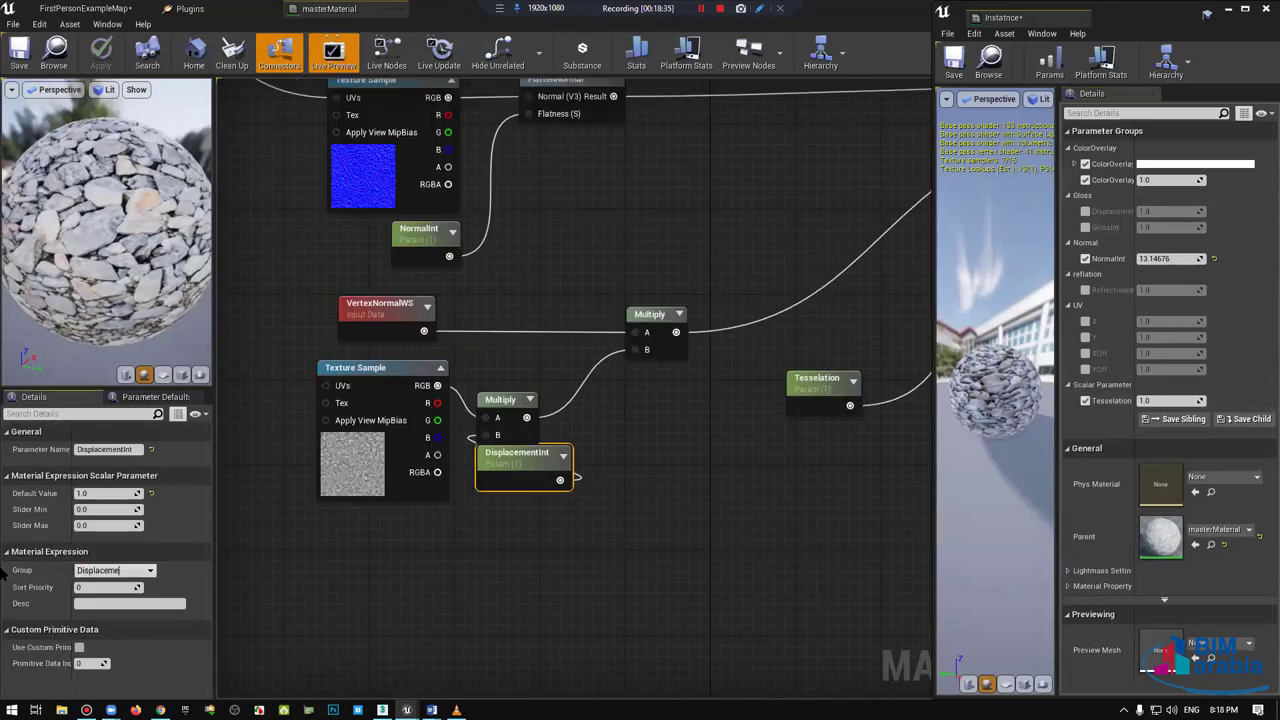
pyautogui.write('nt')
pyautogui.press('Return')
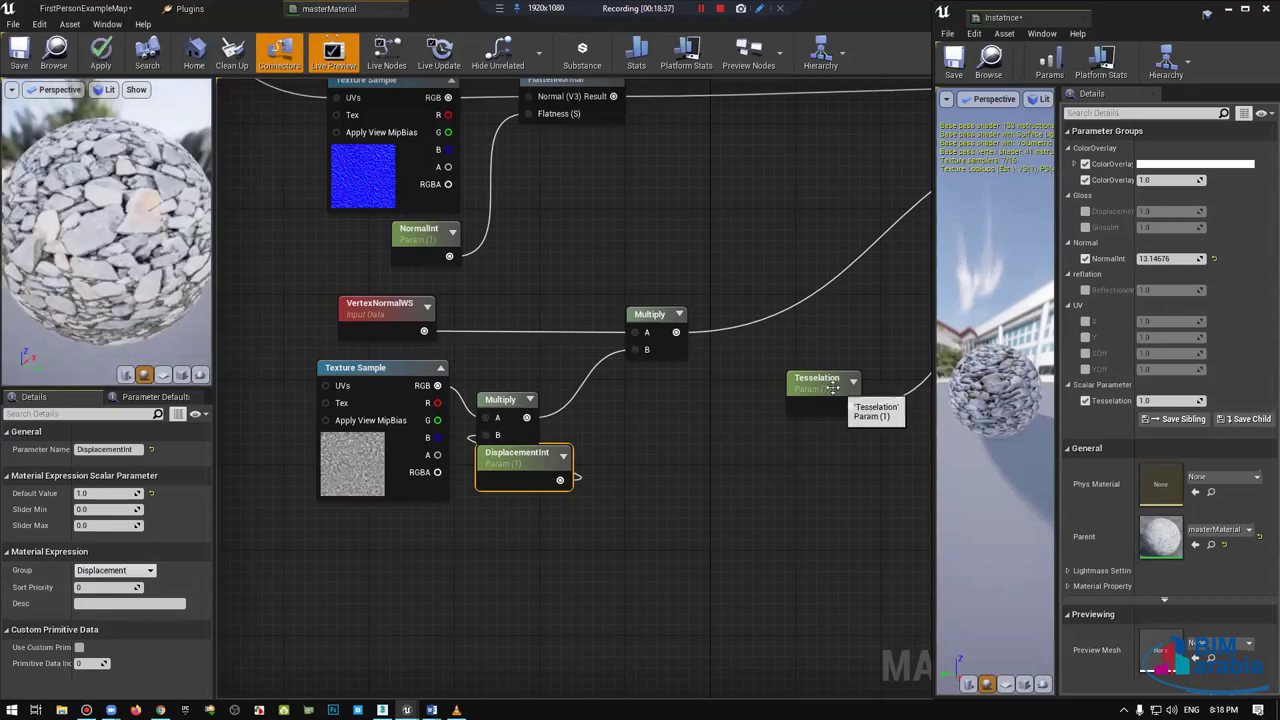
# Step: Assign Tesselation to the Displacement group, save the master material and return to the level
pyautogui.click(818, 380)
pyautogui.click(140, 552)
pyautogui.click(143, 552)
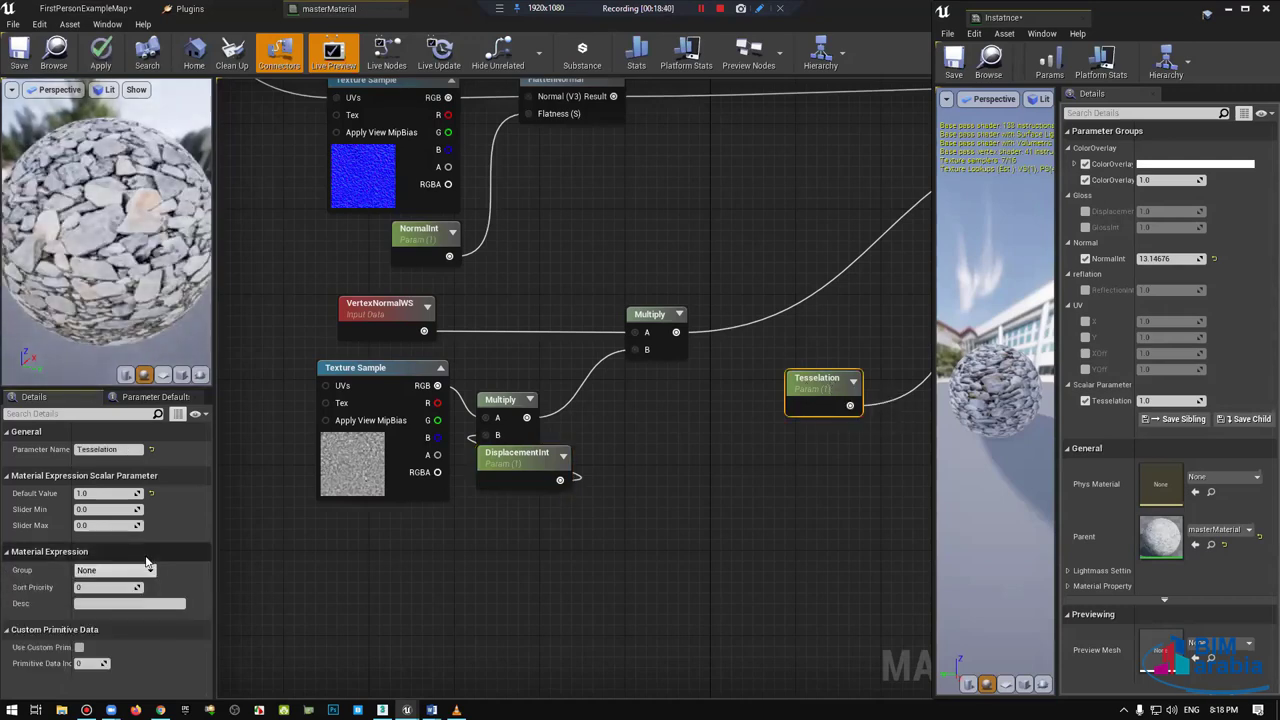
pyautogui.click(148, 571)
pyautogui.click(138, 594)
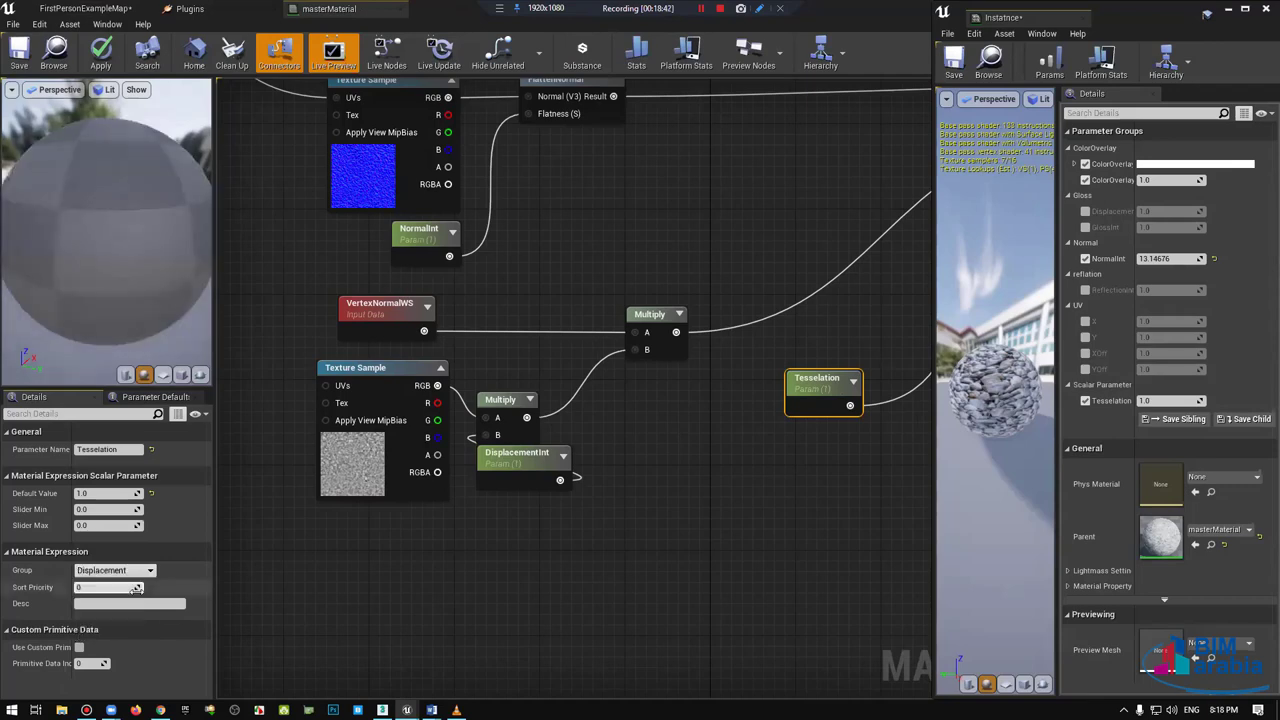
pyautogui.click(17, 68)
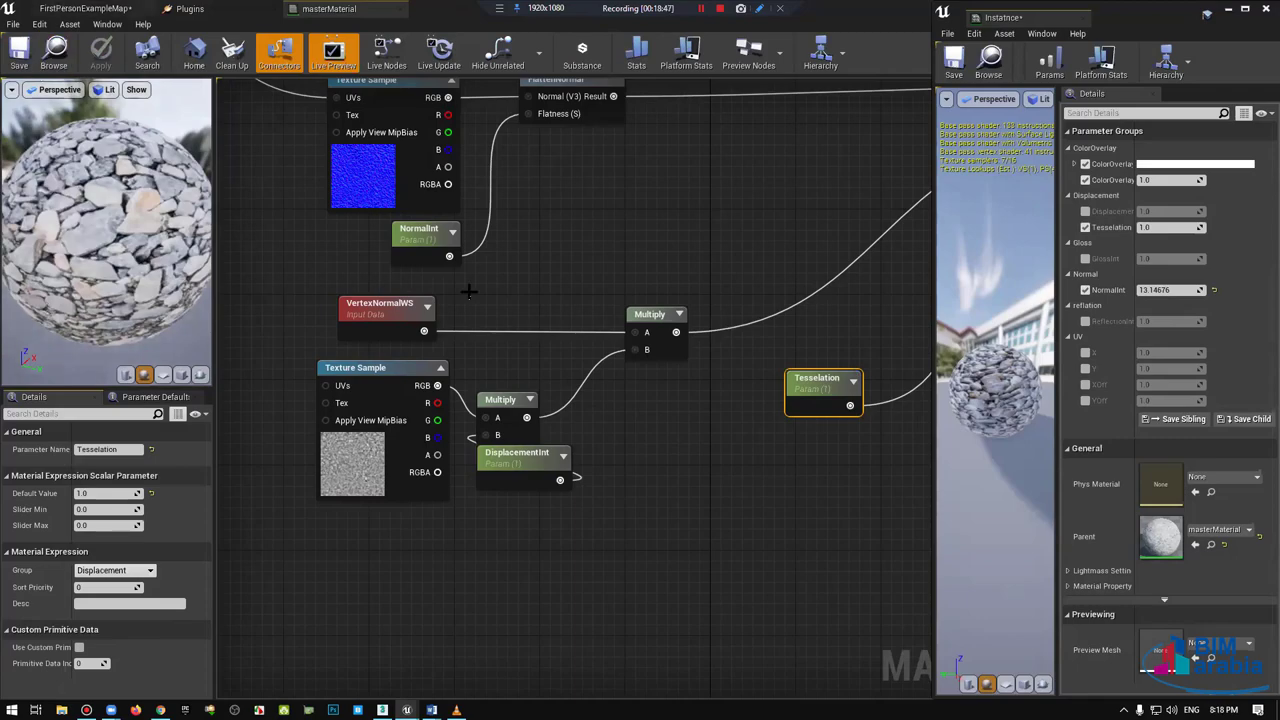
pyautogui.click(85, 8)
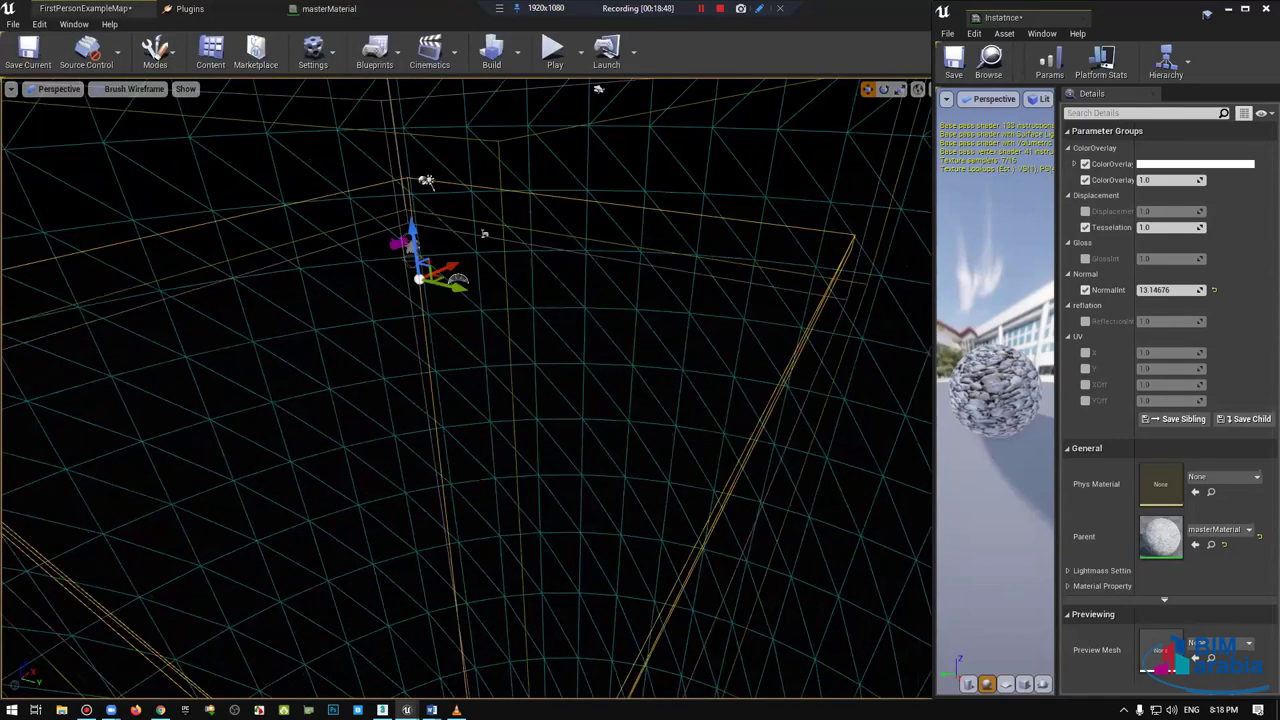
# Step: Override the instance's Displacement, raising it to about 494 and Tesselation to about 4.07
pyautogui.click(1085, 211)
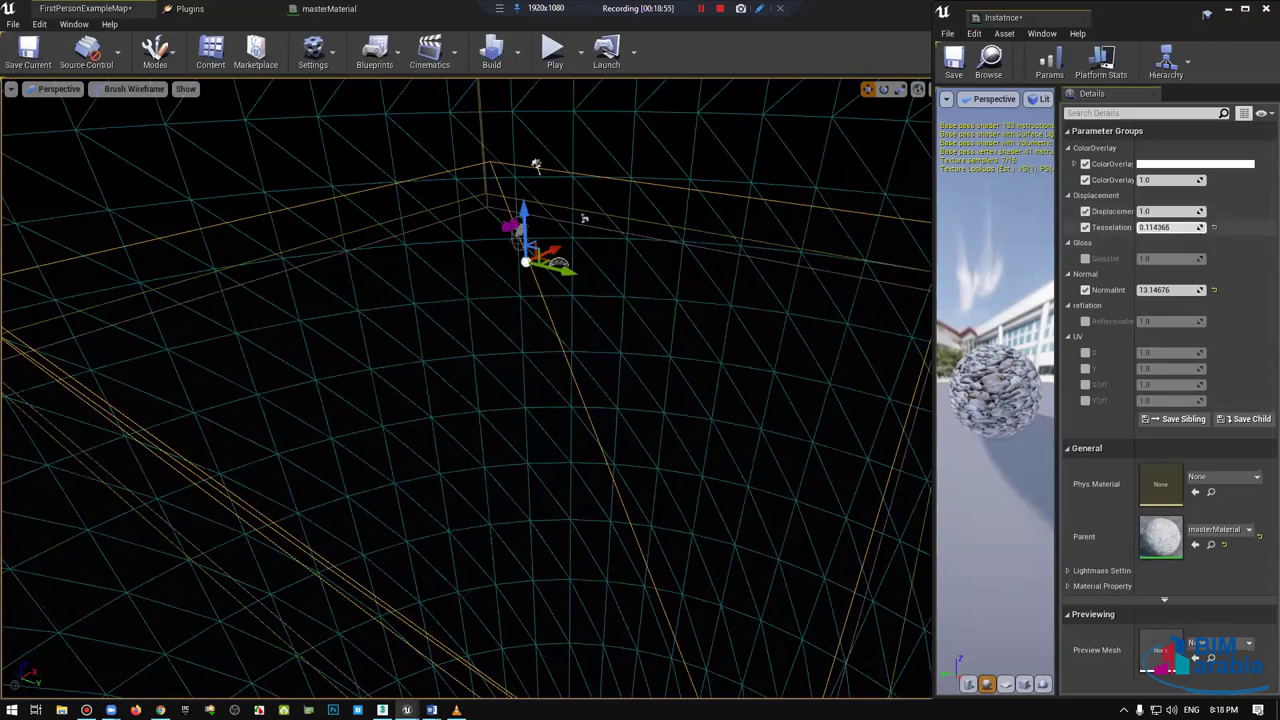
pyautogui.moveTo(1165, 227)
pyautogui.mouseDown()
pyautogui.moveTo(1150, 227)
pyautogui.moveTo(1195, 211)
pyautogui.mouseUp()
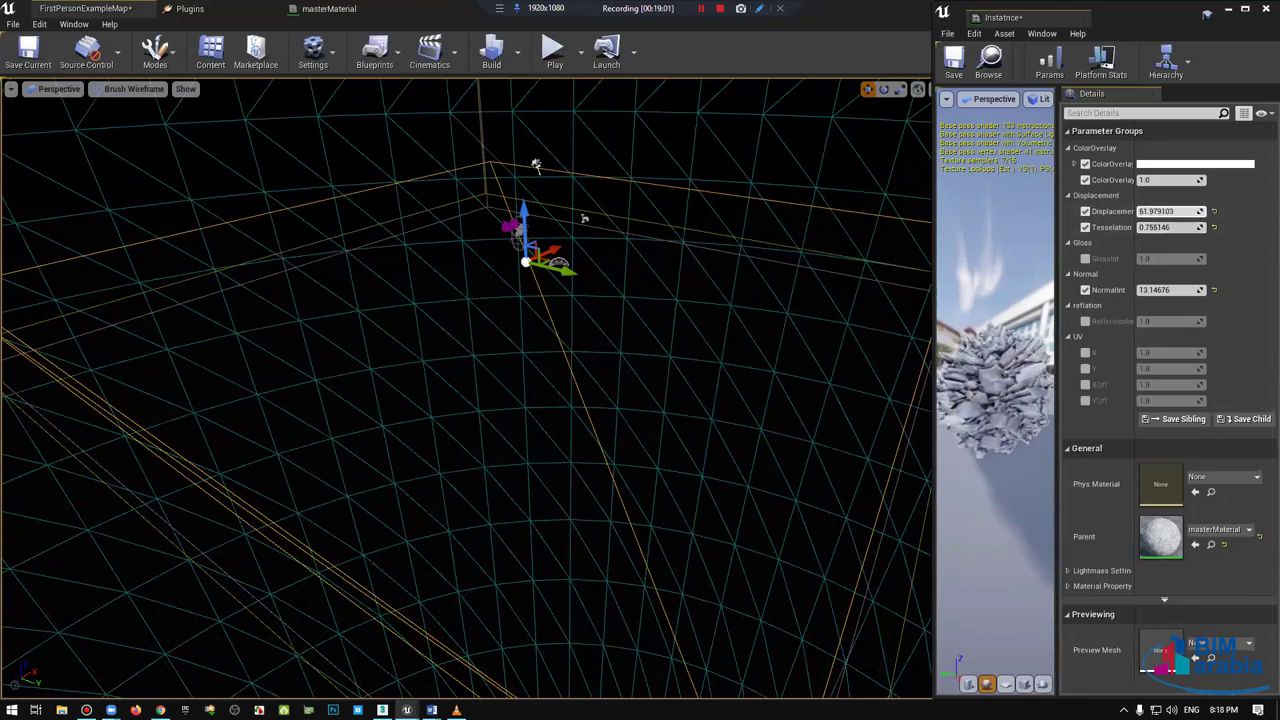
pyautogui.moveTo(1165, 211); pyautogui.dragTo(1073, 340)
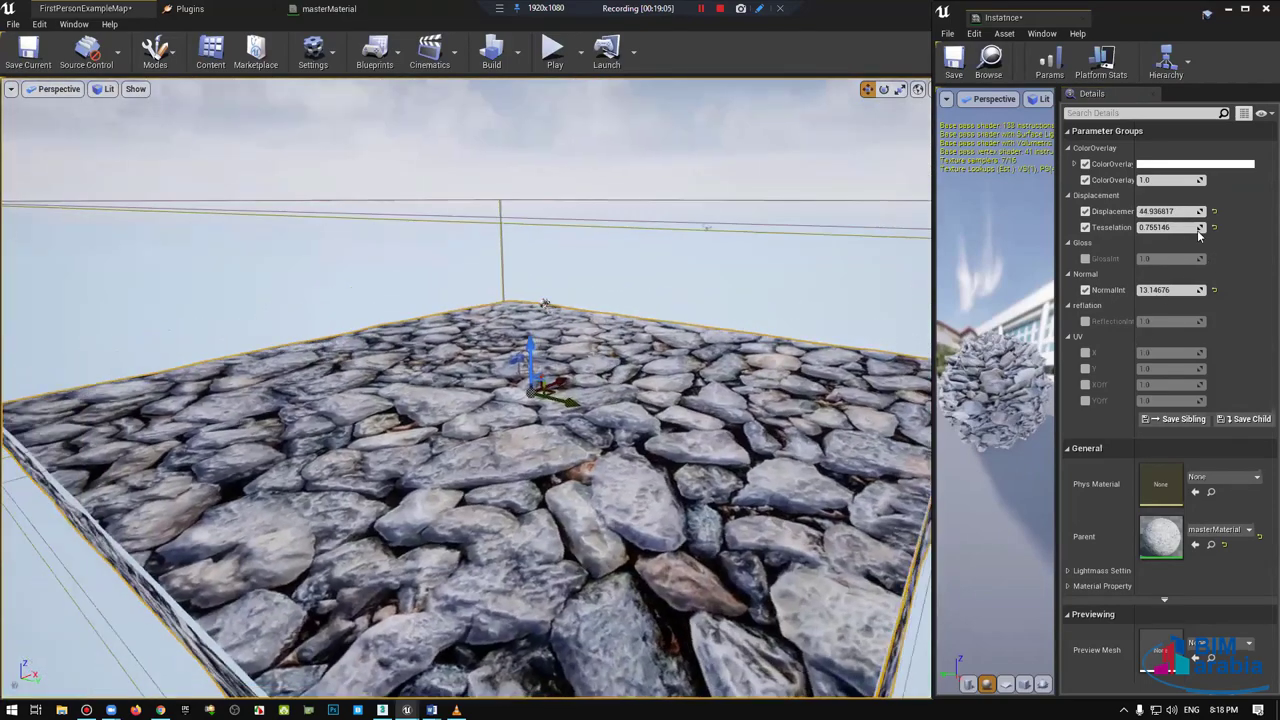
pyautogui.moveTo(1170, 211)
pyautogui.mouseDown()
pyautogui.moveTo(1230, 211)
pyautogui.moveTo(1140, 211)
pyautogui.moveTo(1240, 211)
pyautogui.moveTo(1150, 211)
pyautogui.mouseUp()
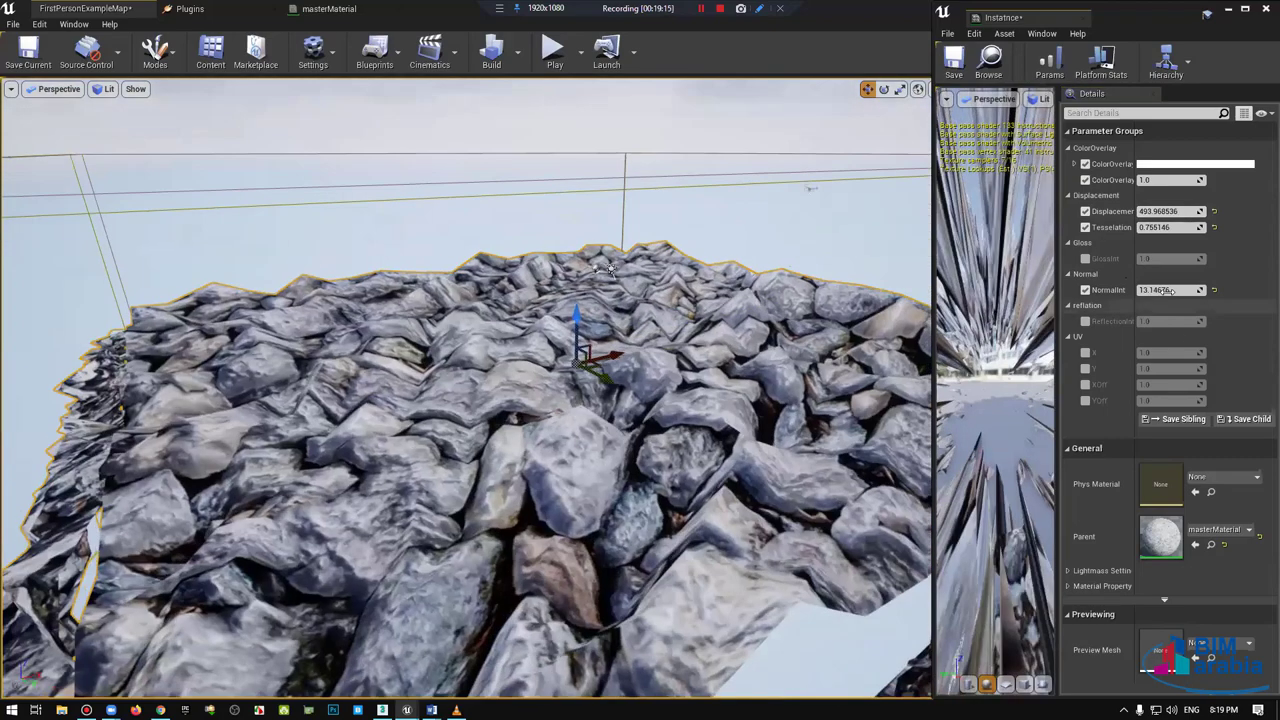
pyautogui.moveTo(1165, 227); pyautogui.dragTo(1215, 227)
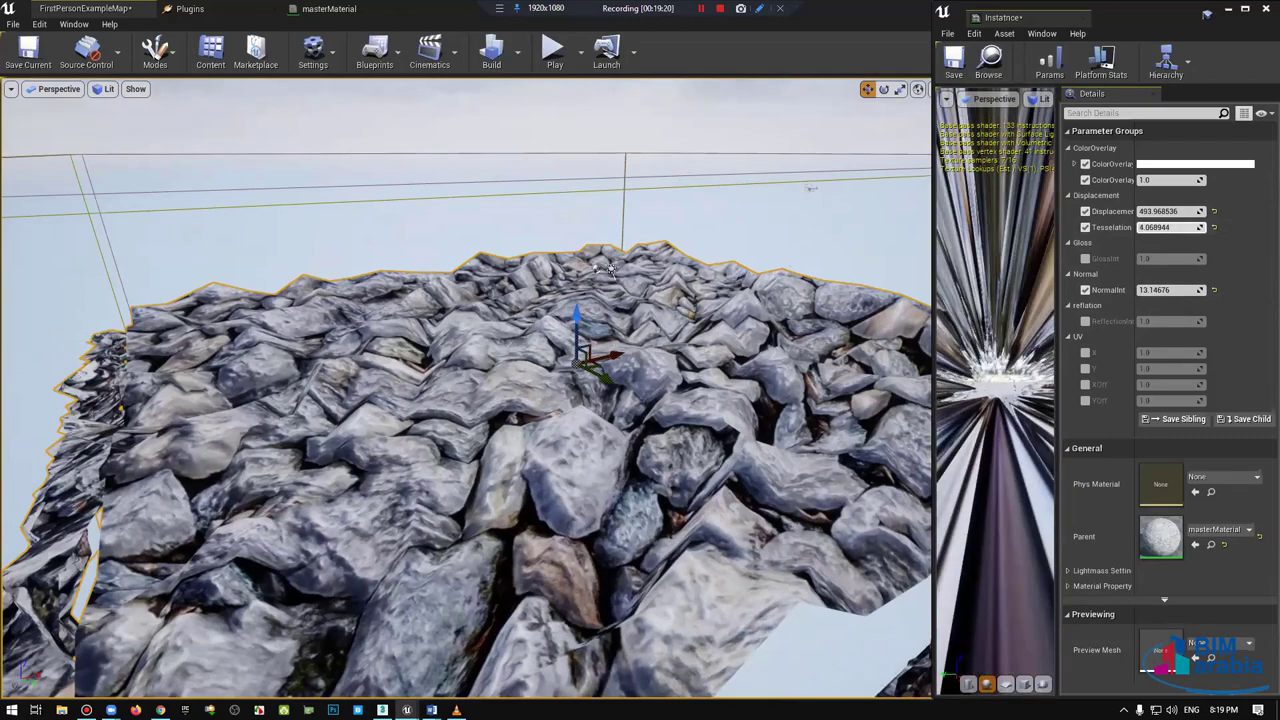
pyautogui.moveTo(610, 268)
pyautogui.mouseDown(button='right')
pyautogui.moveTo(560, 200)
pyautogui.moveTo(645, 220)
pyautogui.mouseUp(button='right')
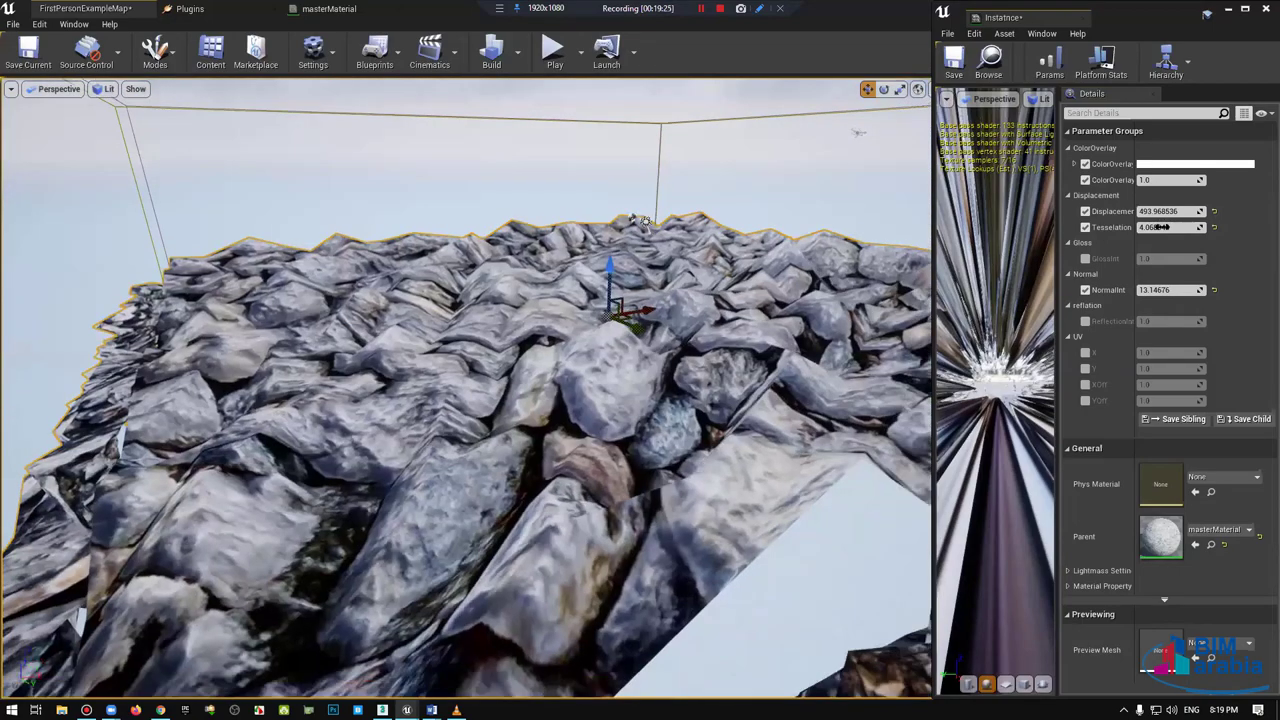
pyautogui.click(1165, 227)
pyautogui.press('Return')
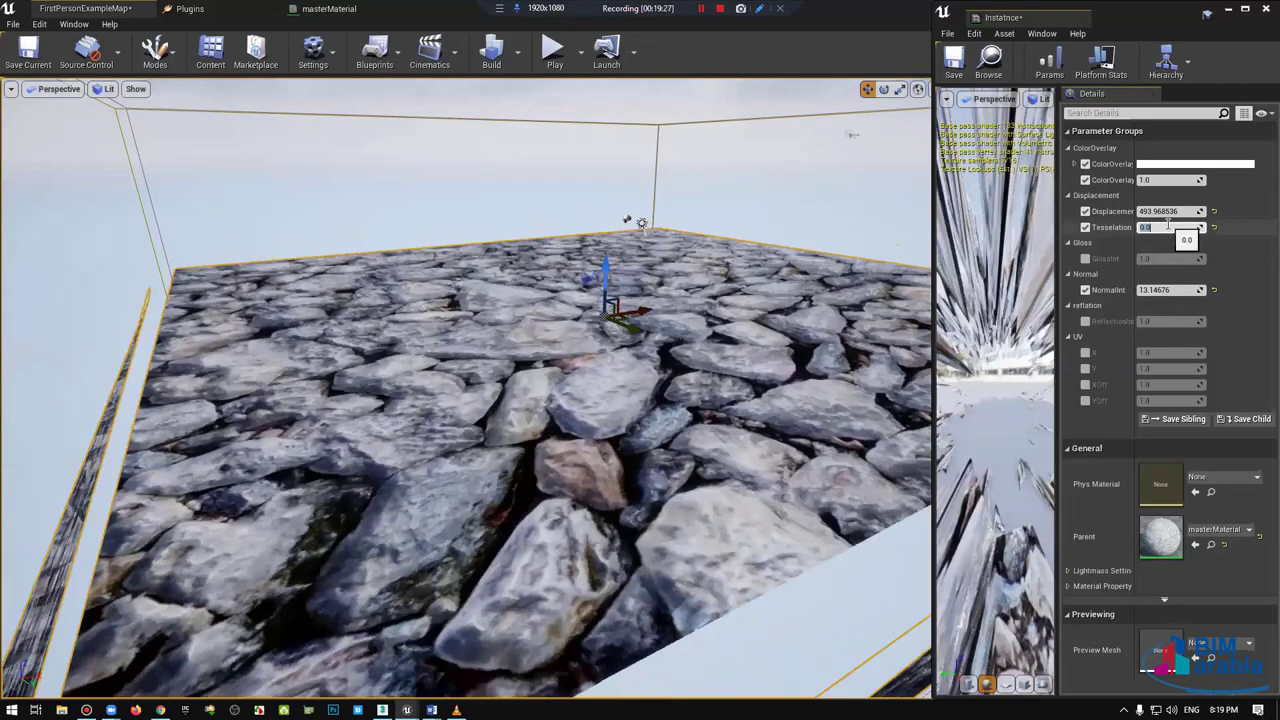
pyautogui.press('Return')
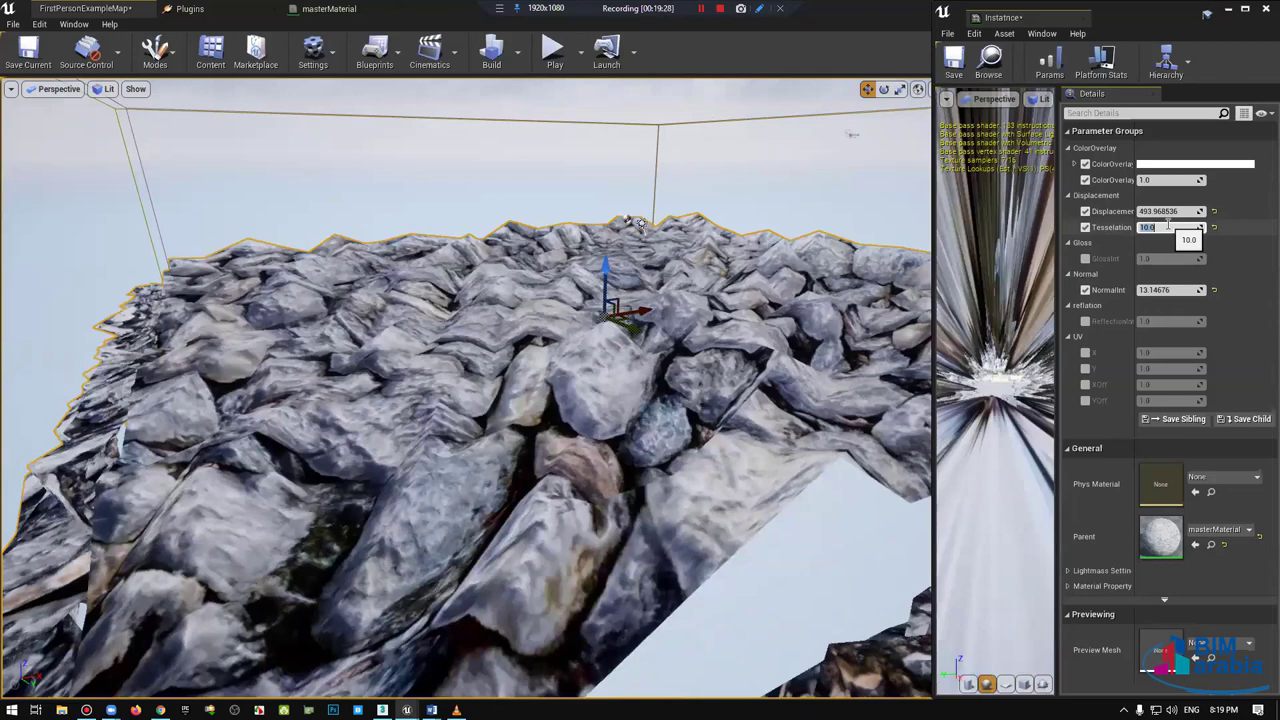
pyautogui.write('100')
pyautogui.press('Return')
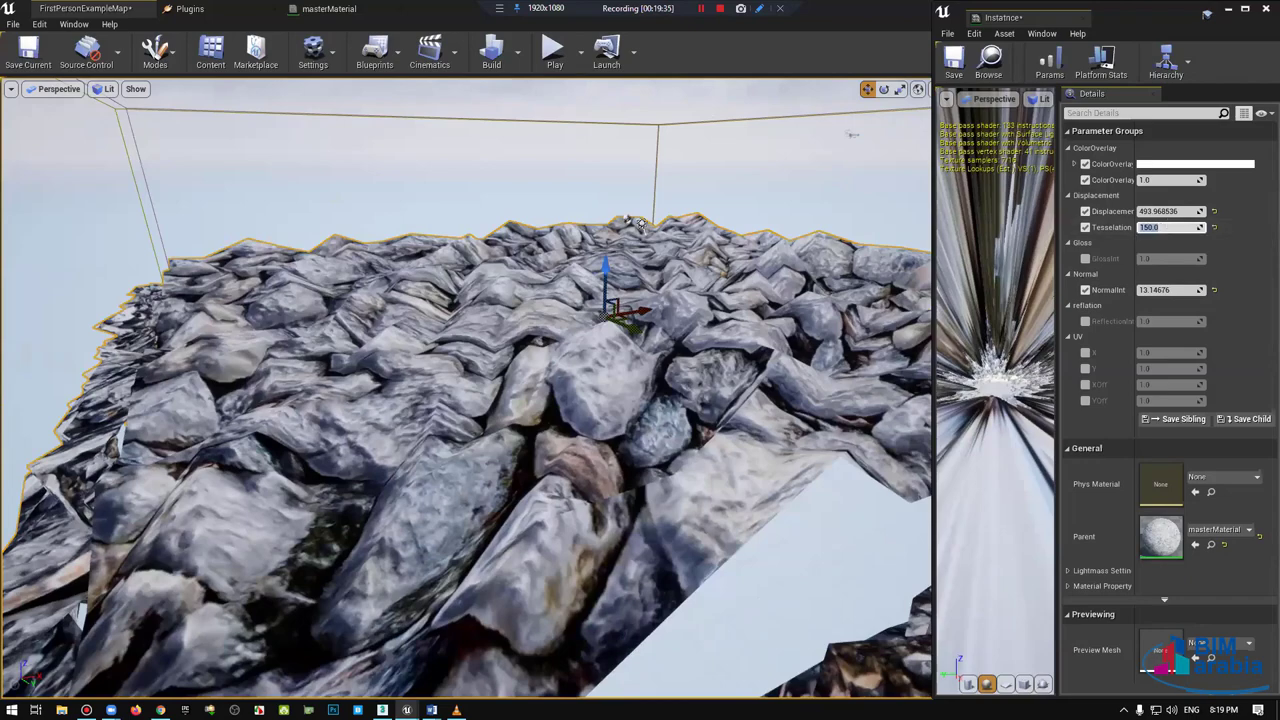
pyautogui.moveTo(640, 223)
pyautogui.mouseDown()
pyautogui.moveTo(632, 340)
pyautogui.moveTo(558, 440)
pyautogui.moveTo(697, 190)
pyautogui.moveTo(916, 294)
pyautogui.moveTo(600, 300)
pyautogui.mouseUp()
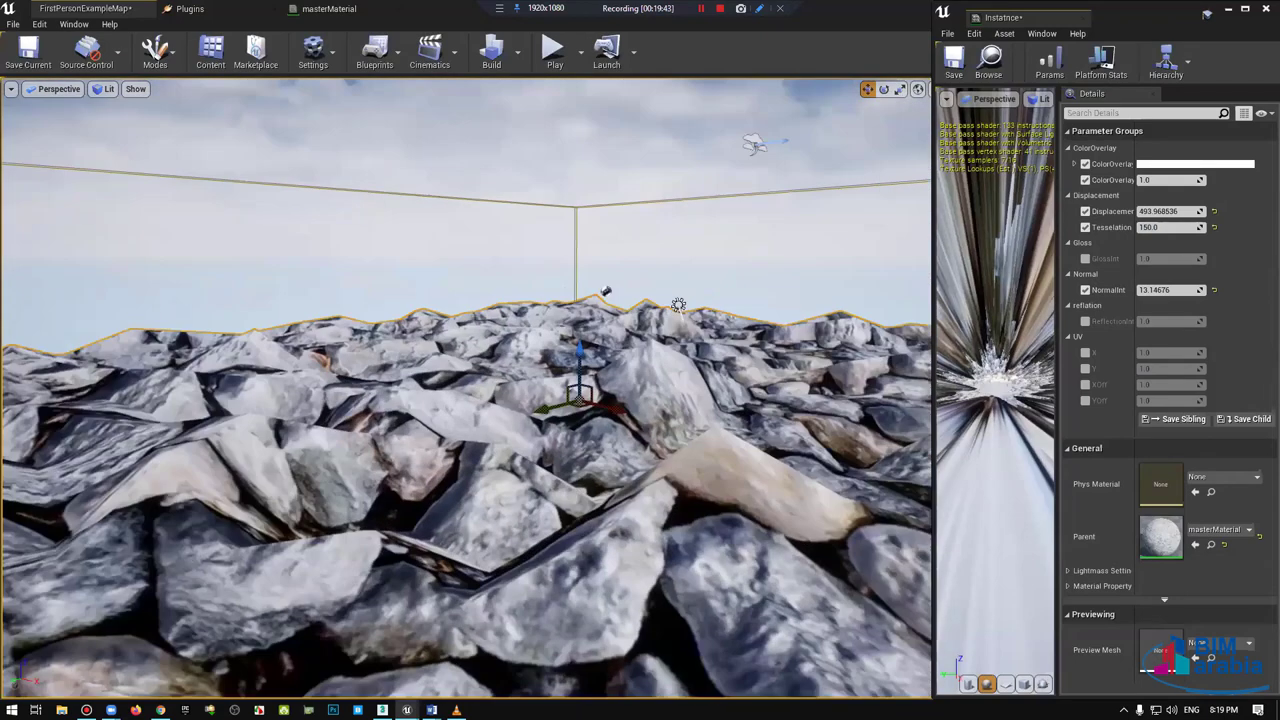
pyautogui.scroll(-8, 466, 388)
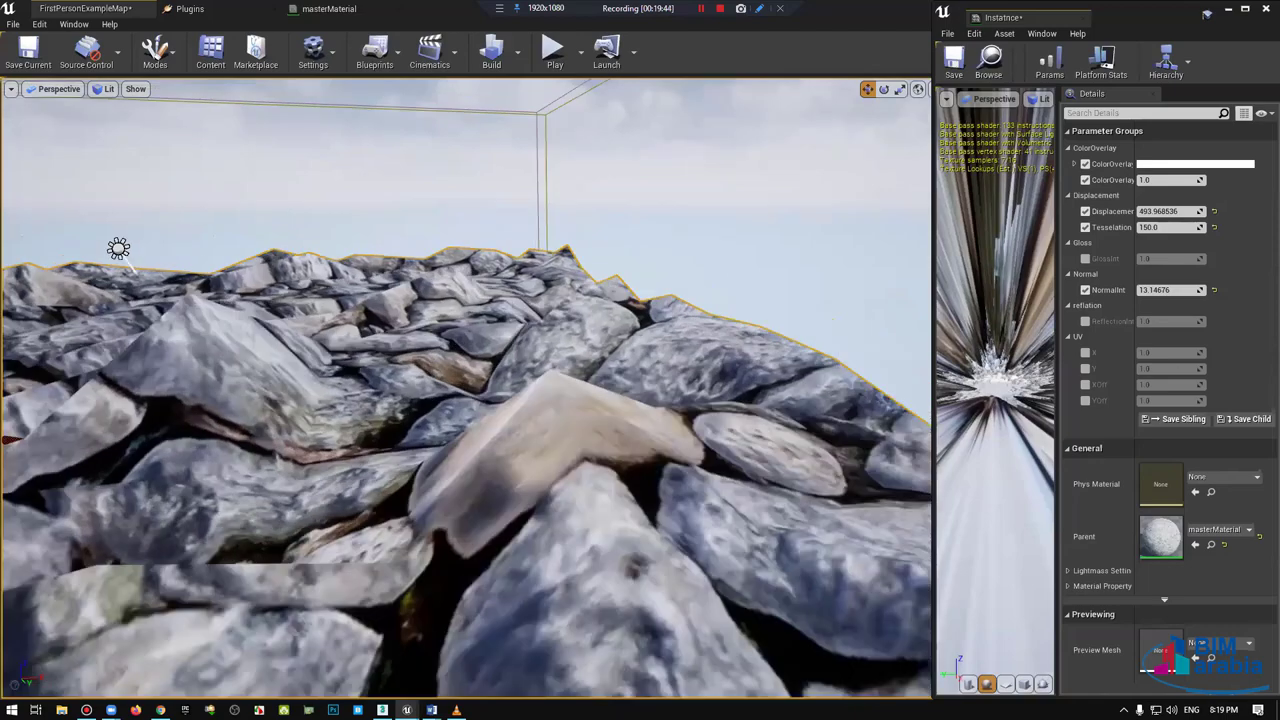
pyautogui.scroll(-2, 390, 300)
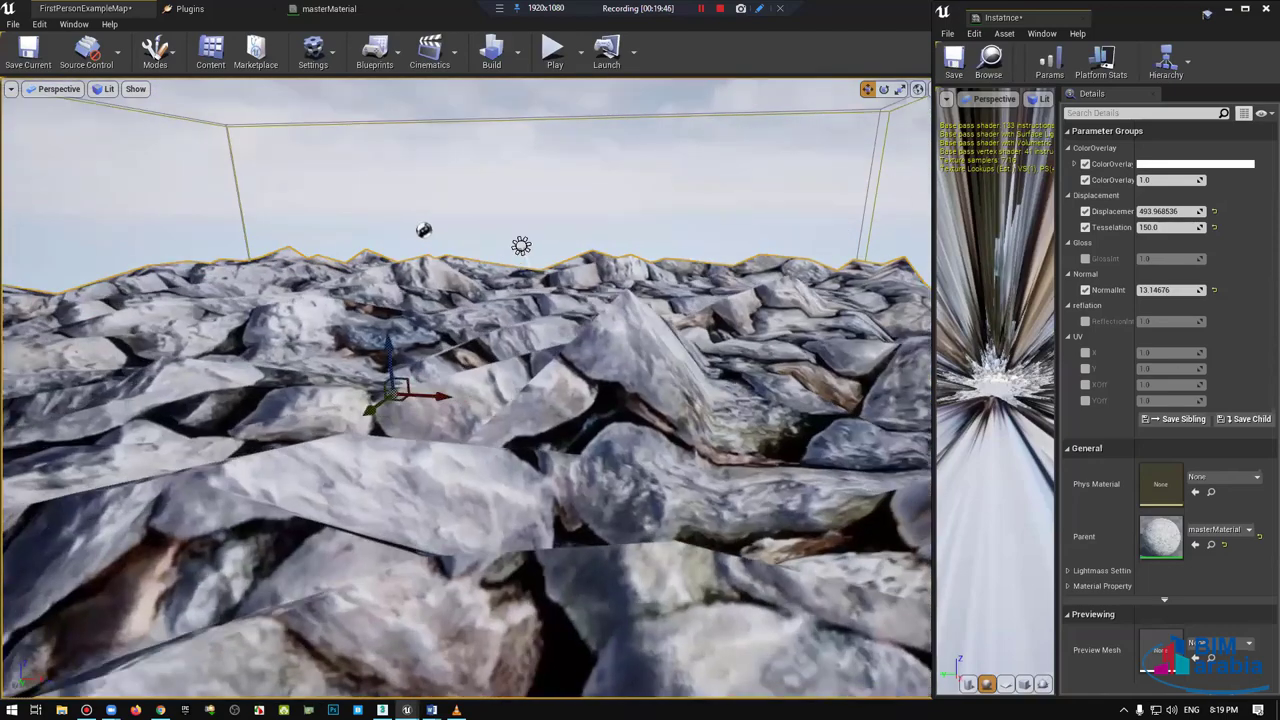
pyautogui.scroll(-2, 385, 250)
pyautogui.scroll(-2, 382, 210)
pyautogui.scroll(-2, 379, 176)
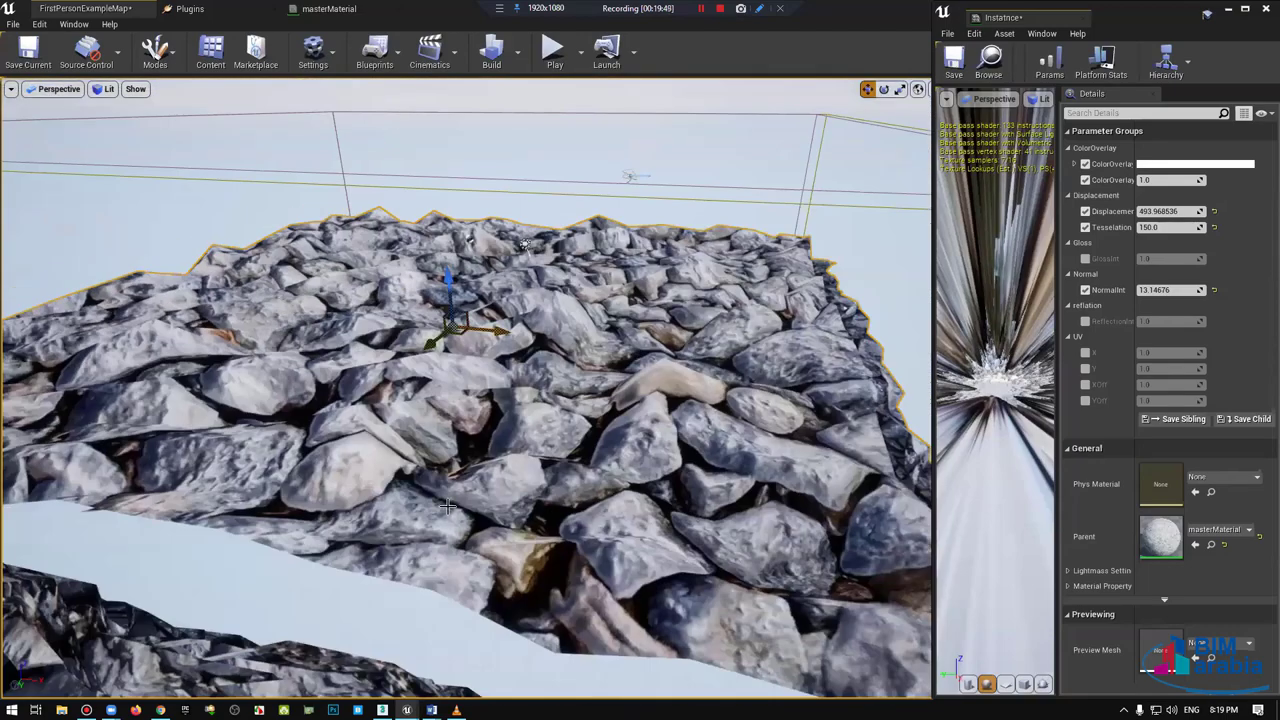
pyautogui.hotkey('alt', 'Tab')
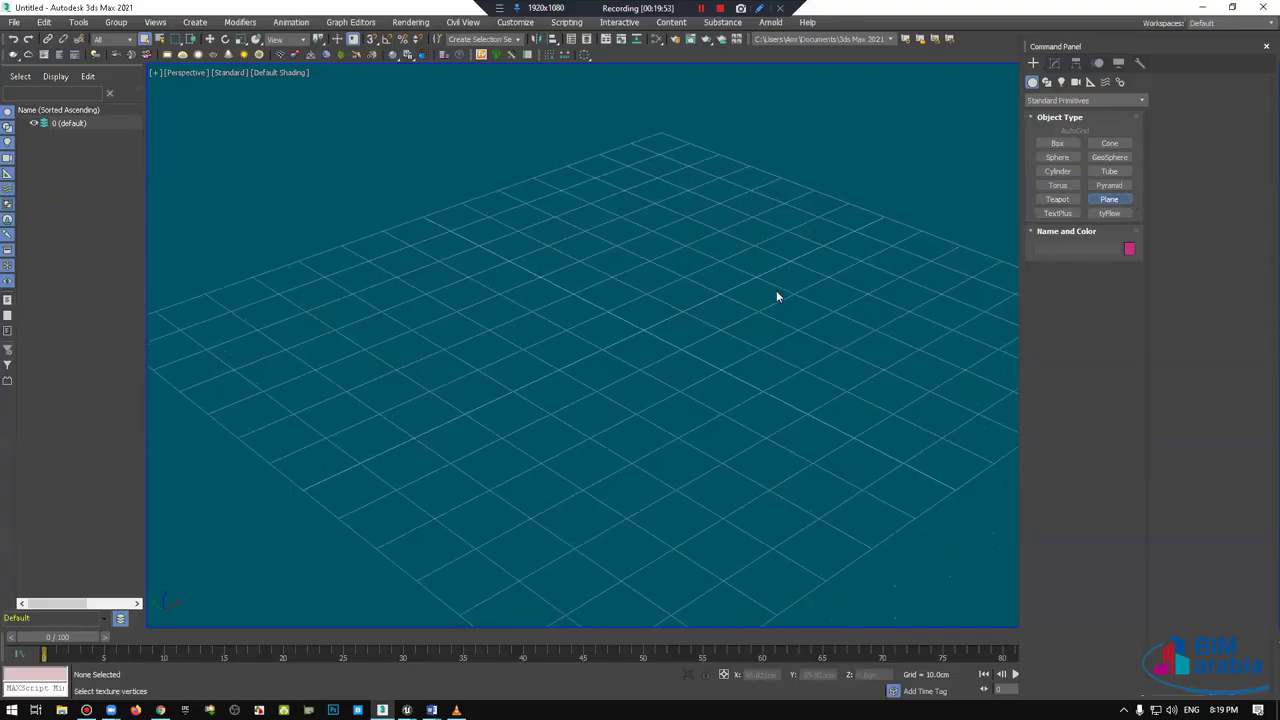
pyautogui.scroll(-5, 776, 290)
pyautogui.moveTo(718, 271); pyautogui.dragTo(563, 323, button='middle')
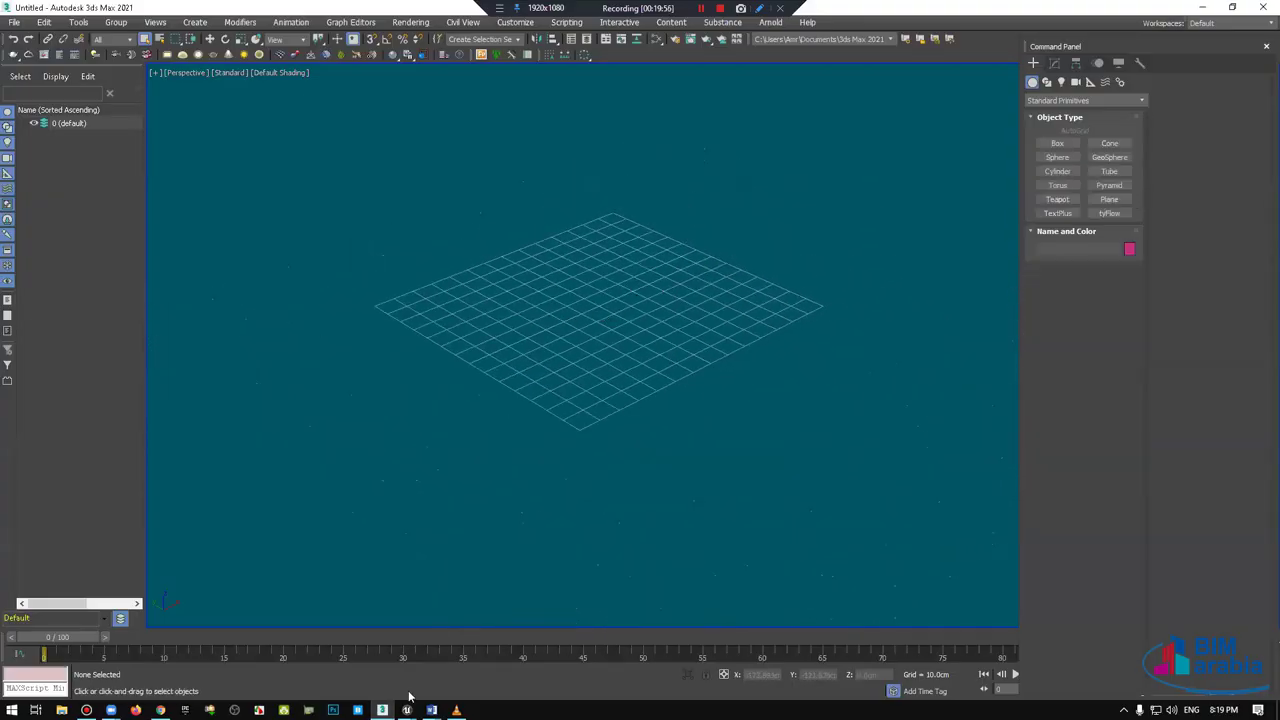
# Step: Inspect the displaced rock floor from overhead, level and low angles, then bring 3ds Max forward
pyautogui.moveTo(407, 708)
pyautogui.click(437, 655)
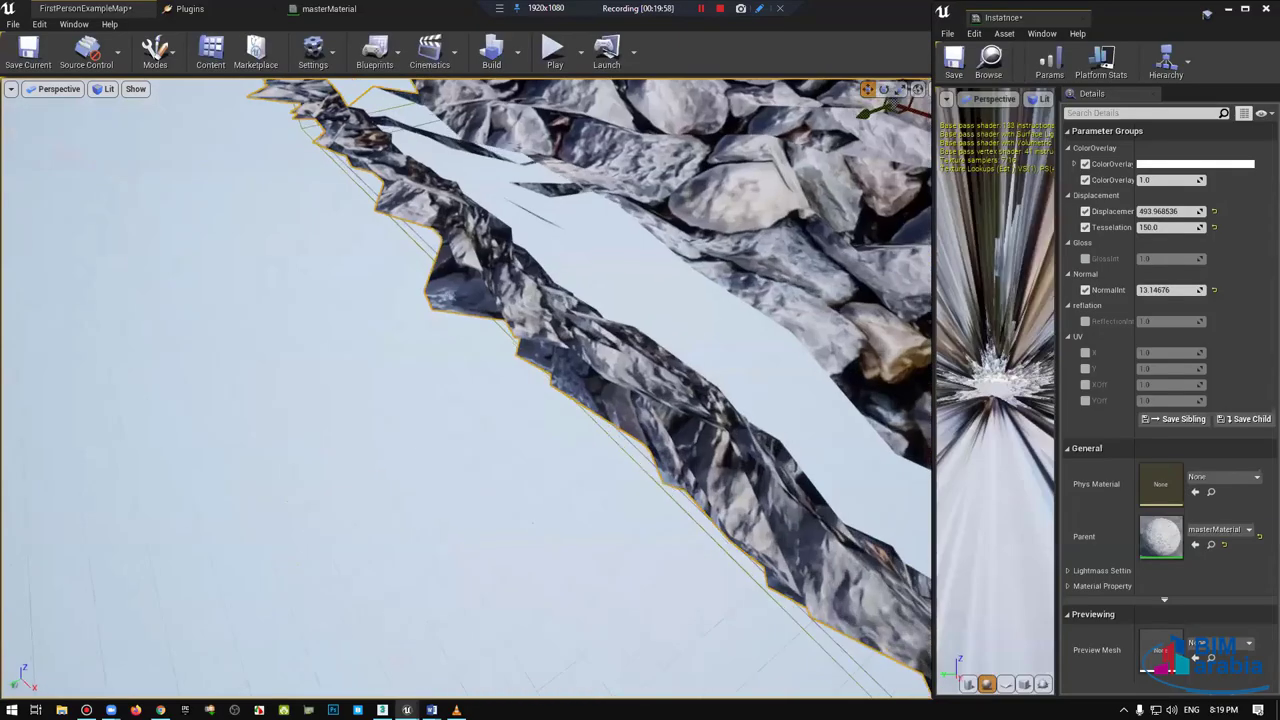
pyautogui.moveTo(337, 197); pyautogui.dragTo(337, 197, button='right')
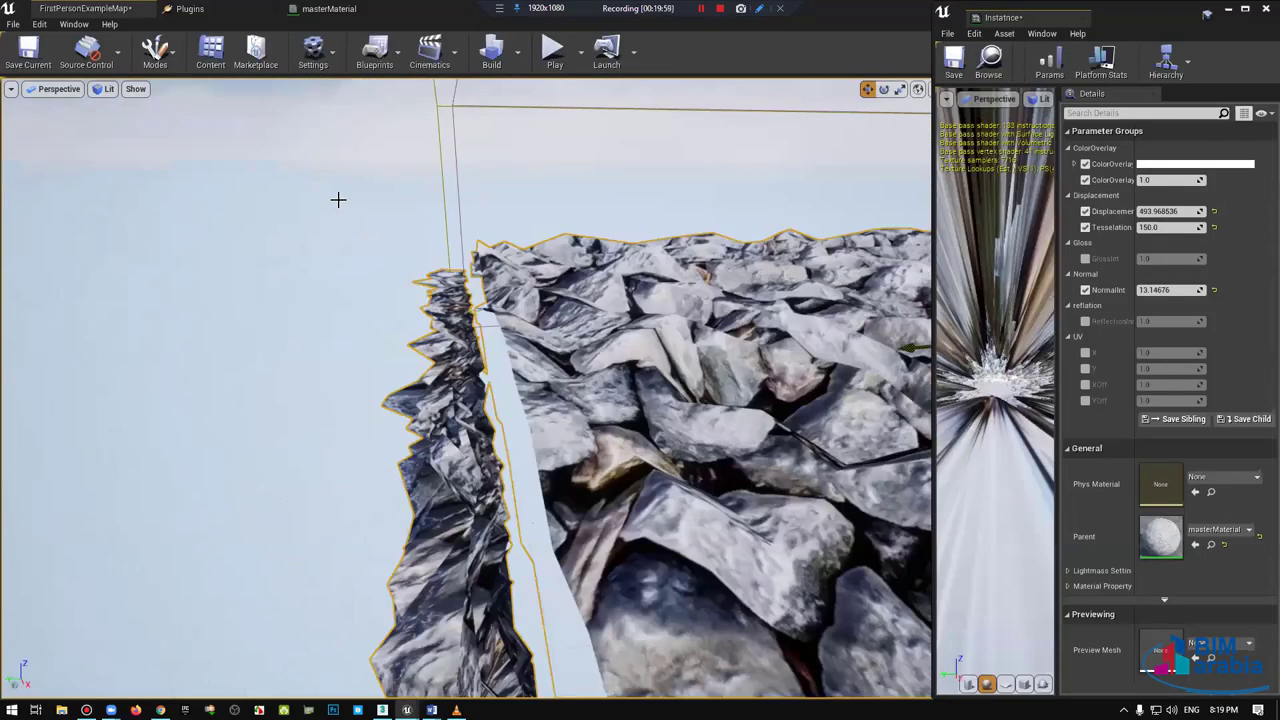
pyautogui.moveTo(643, 489); pyautogui.dragTo(643, 489, button='right')
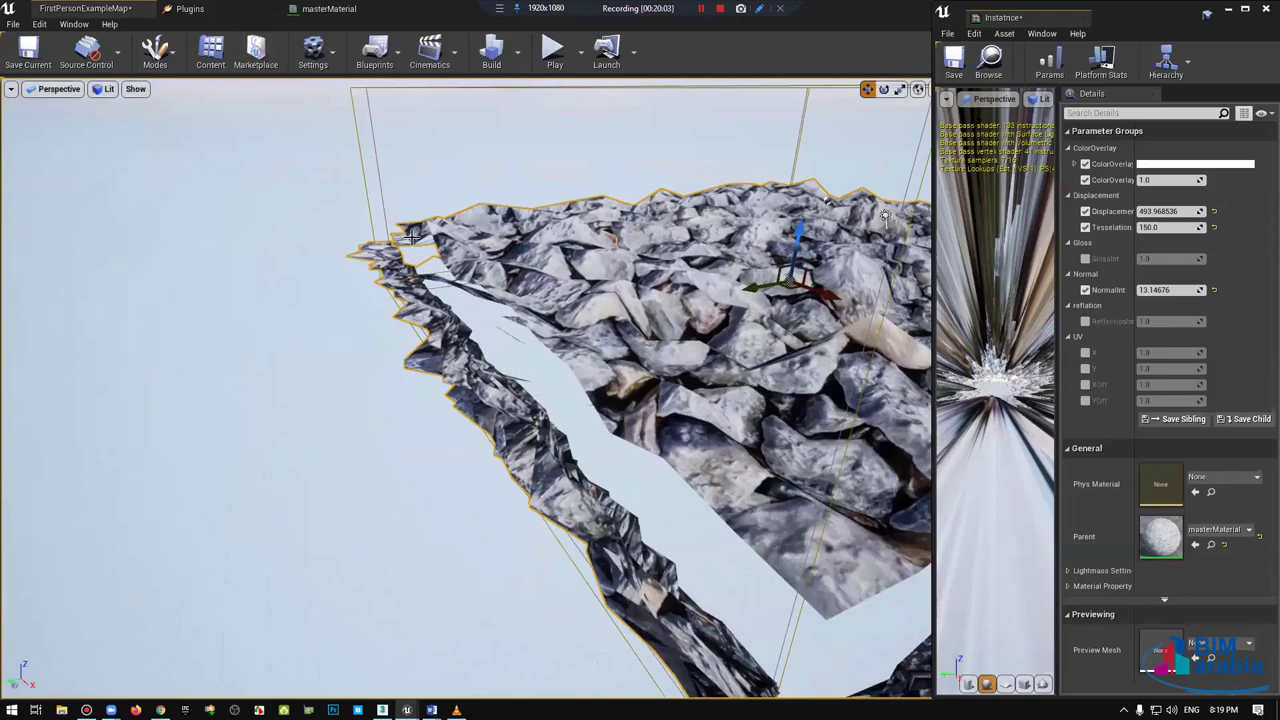
pyautogui.moveTo(519, 322)
pyautogui.mouseDown(button='right')
pyautogui.moveTo(634, 481)
pyautogui.moveTo(697, 278)
pyautogui.mouseUp(button='right')
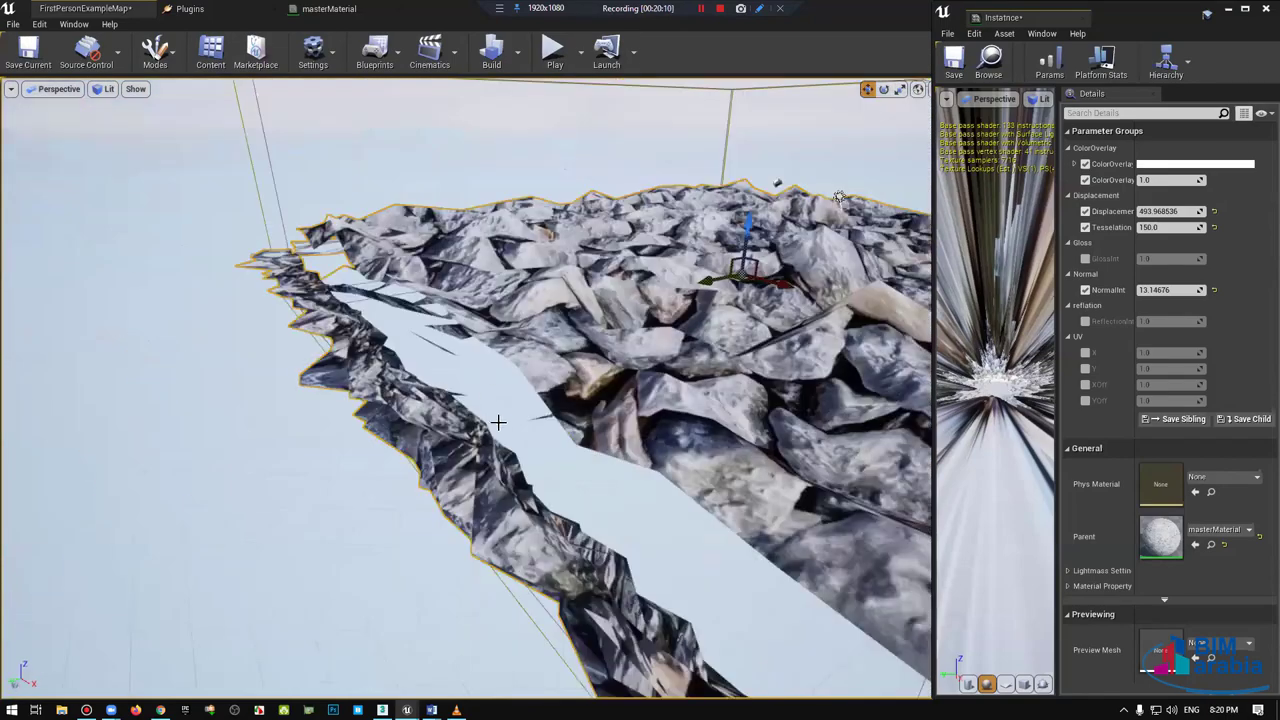
pyautogui.moveTo(697, 278); pyautogui.dragTo(279, 413, button='right')
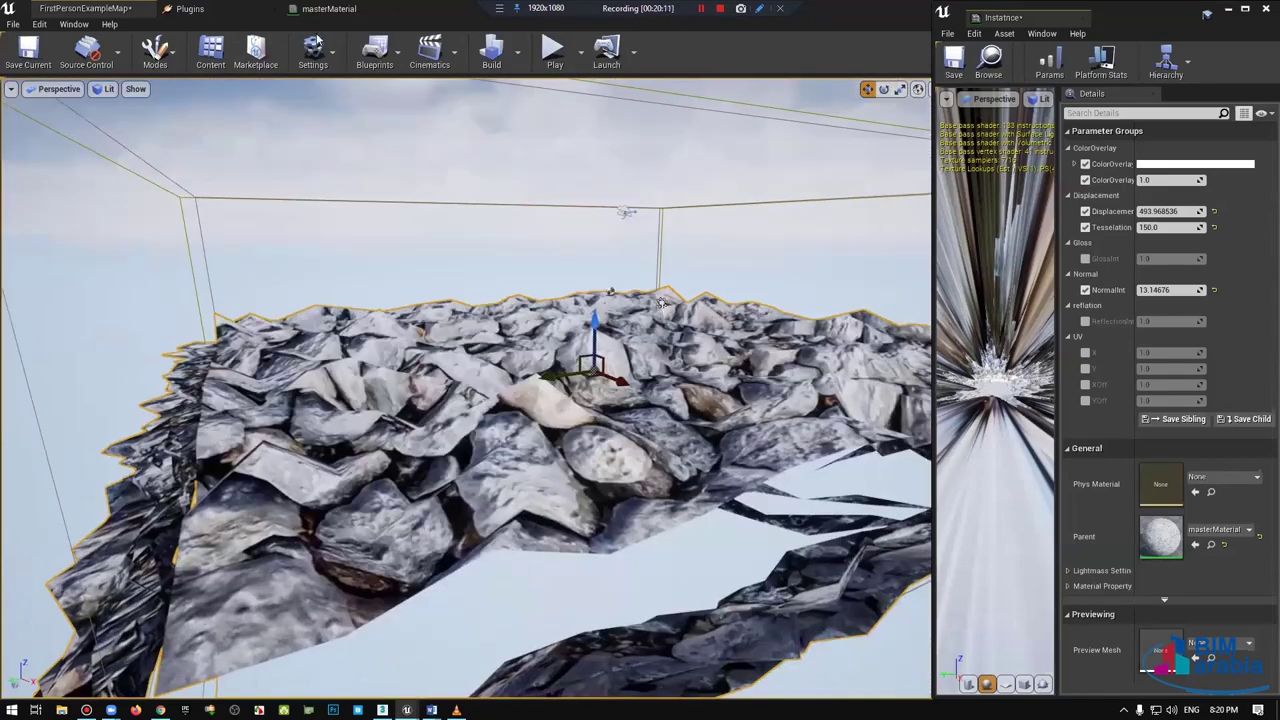
pyautogui.click(382, 710)
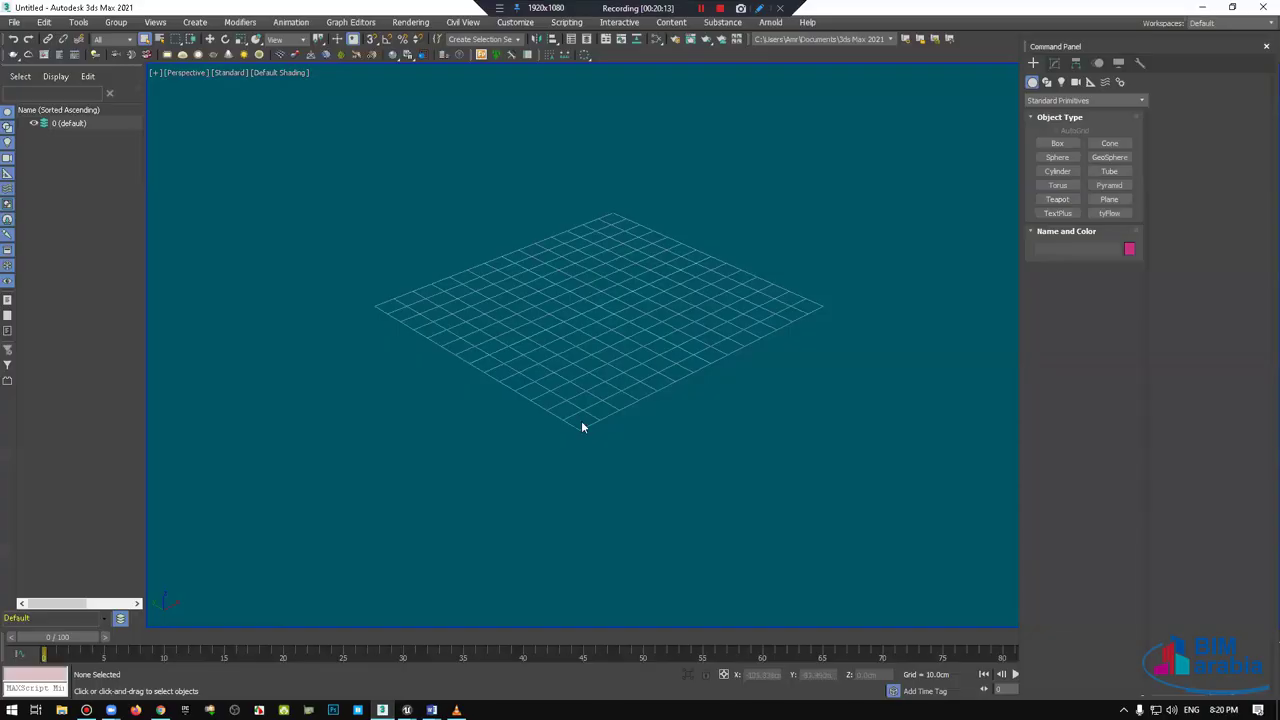
# Step: Create a 142.685 cm square plane with 4×4 segments, displayed with edged faces
pyautogui.click(1109, 199)
pyautogui.moveTo(545, 402)
pyautogui.mouseDown()
pyautogui.moveTo(557, 397)
pyautogui.moveTo(542, 437)
pyautogui.mouseUp()
pyautogui.press('w')
pyautogui.scroll(3, 542, 437)
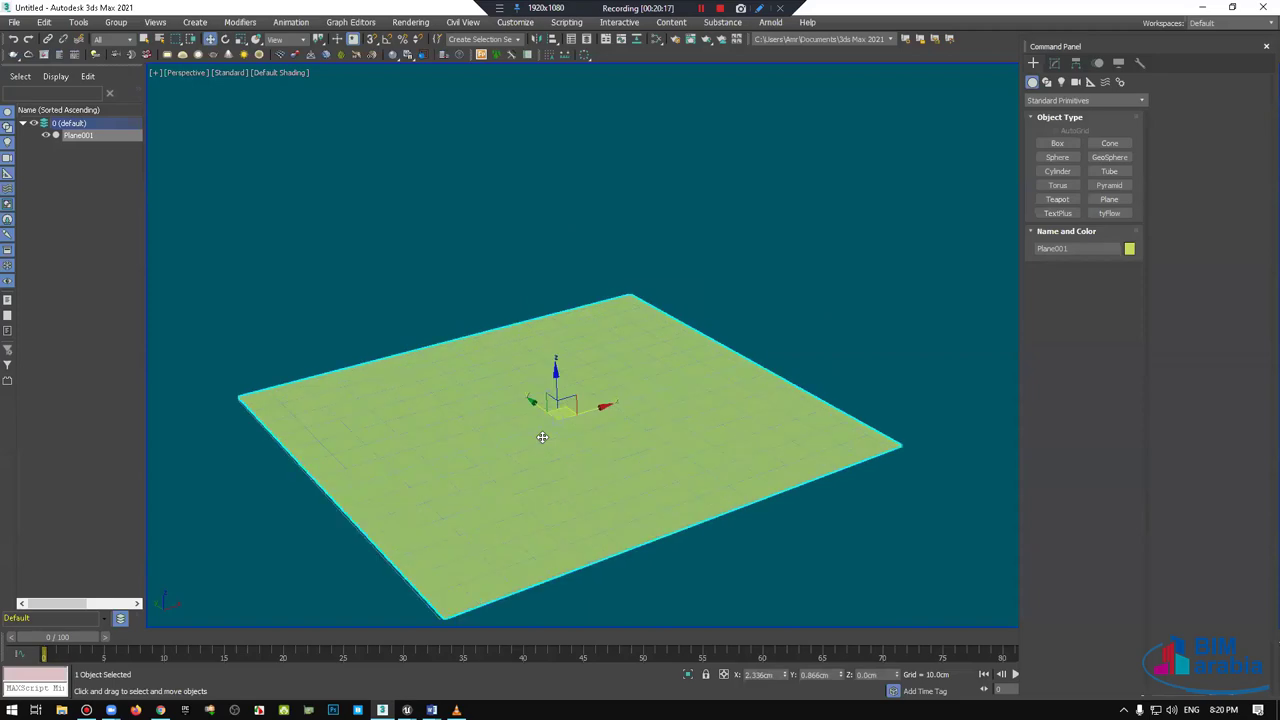
pyautogui.press('F4')
pyautogui.scroll(2, 602, 426)
pyautogui.moveTo(602, 426)
pyautogui.keyDown('alt'); pyautogui.mouseDown(button='middle')
pyautogui.moveTo(620, 429)
pyautogui.moveTo(626, 451)
pyautogui.mouseUp(button='middle'); pyautogui.keyUp('alt')
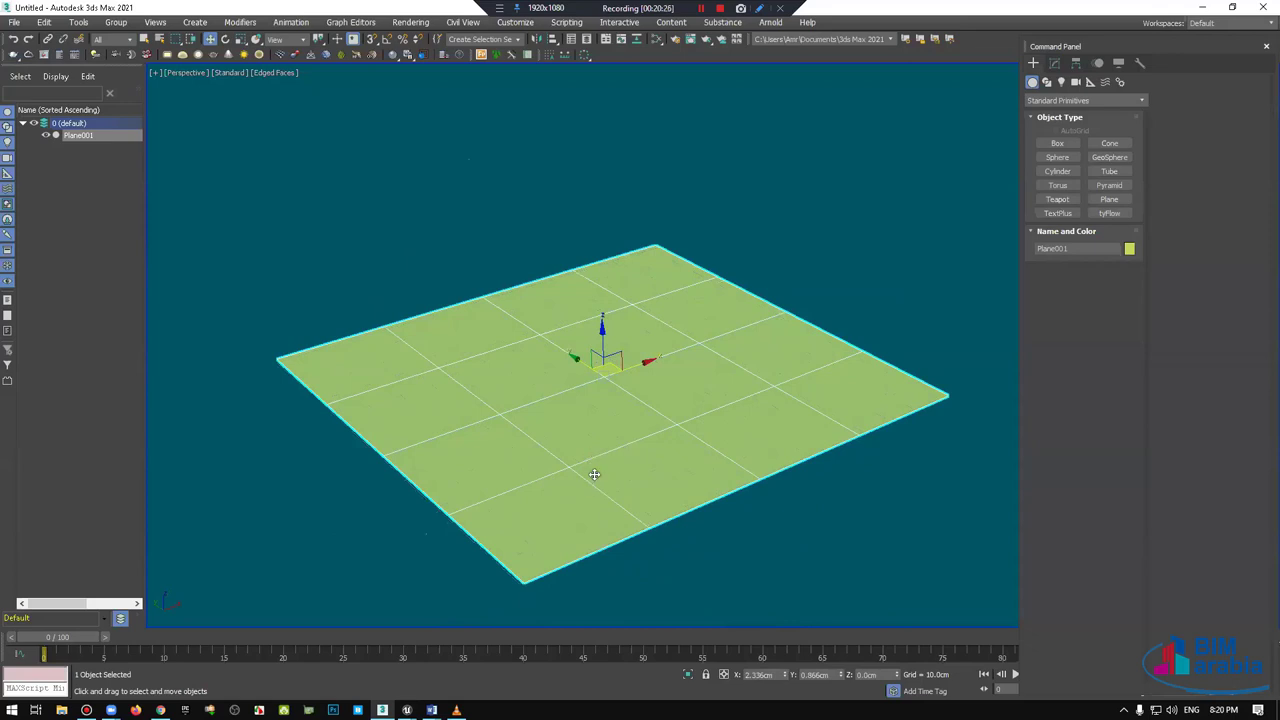
pyautogui.moveTo(591, 474)
pyautogui.keyDown('alt'); pyautogui.mouseDown(button='middle')
pyautogui.moveTo(614, 397)
pyautogui.moveTo(428, 333)
pyautogui.mouseUp(button='middle'); pyautogui.keyUp('alt')
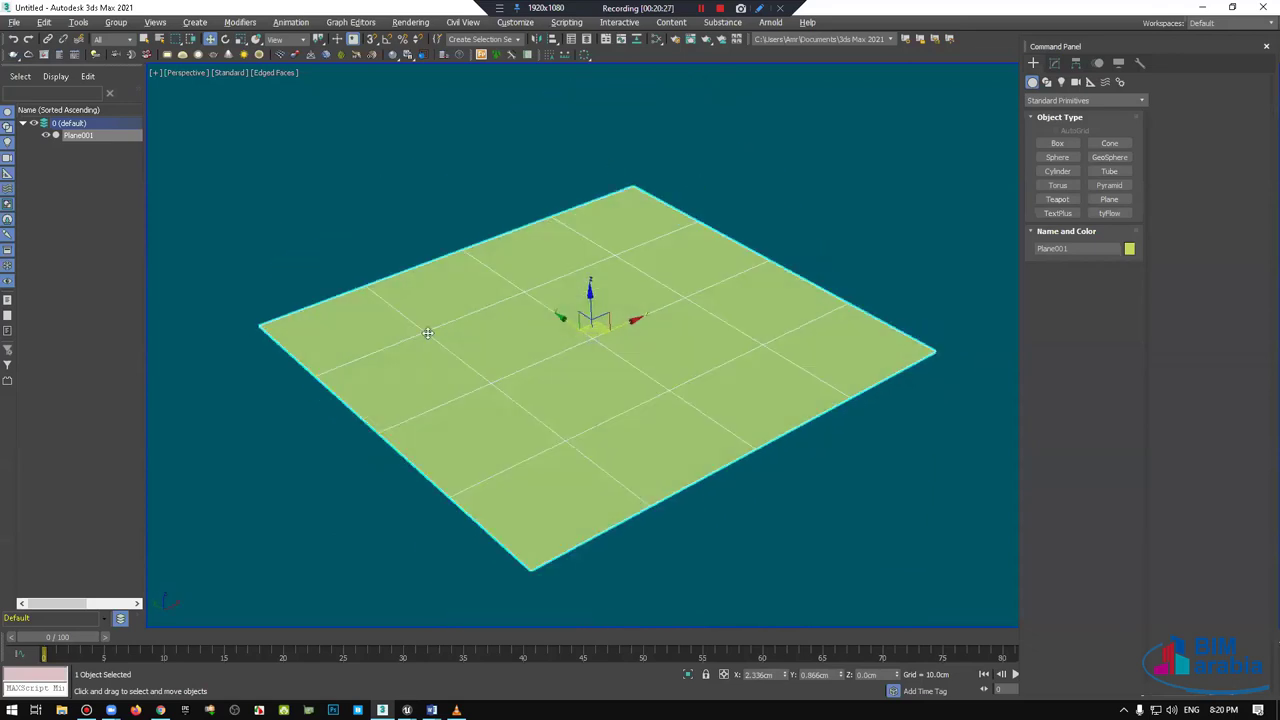
pyautogui.keyDown('alt'); pyautogui.moveTo(571, 437); pyautogui.dragTo(586, 434, button='middle'); pyautogui.keyUp('alt')
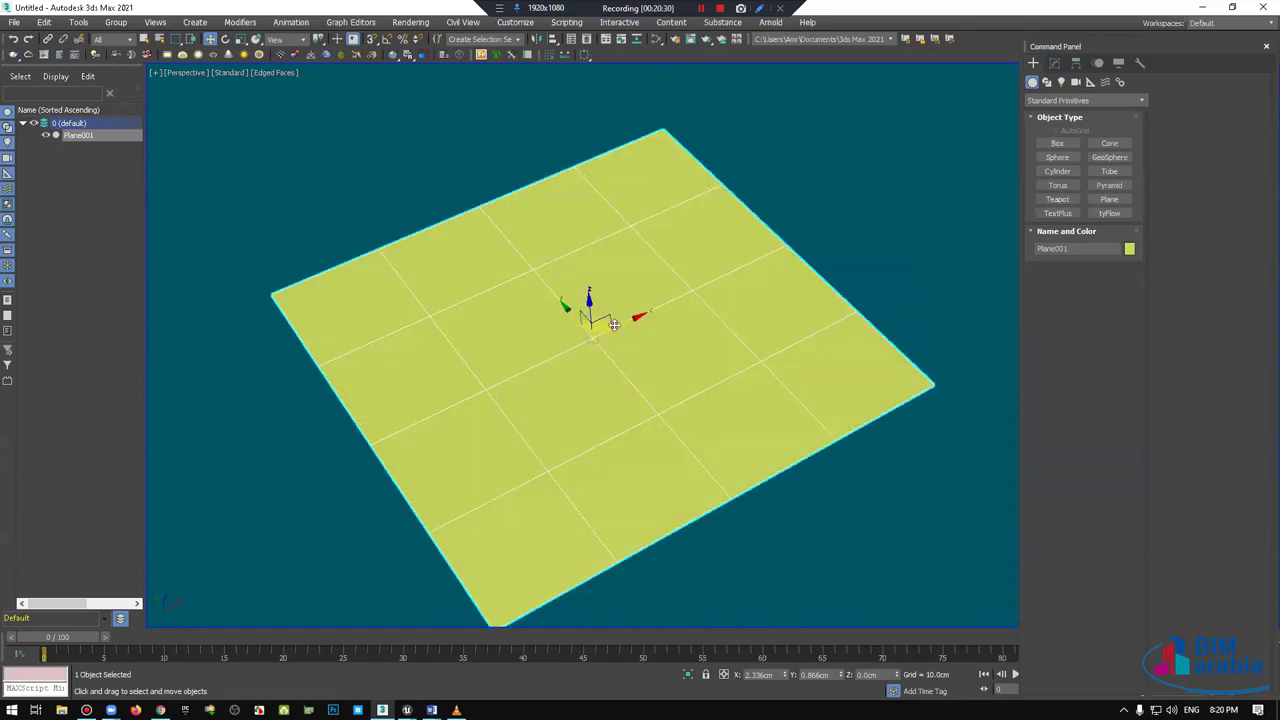
pyautogui.moveTo(595, 505)
pyautogui.keyDown('alt'); pyautogui.mouseDown(button='middle')
pyautogui.moveTo(602, 515)
pyautogui.moveTo(600, 490)
pyautogui.mouseUp(button='middle'); pyautogui.keyUp('alt')
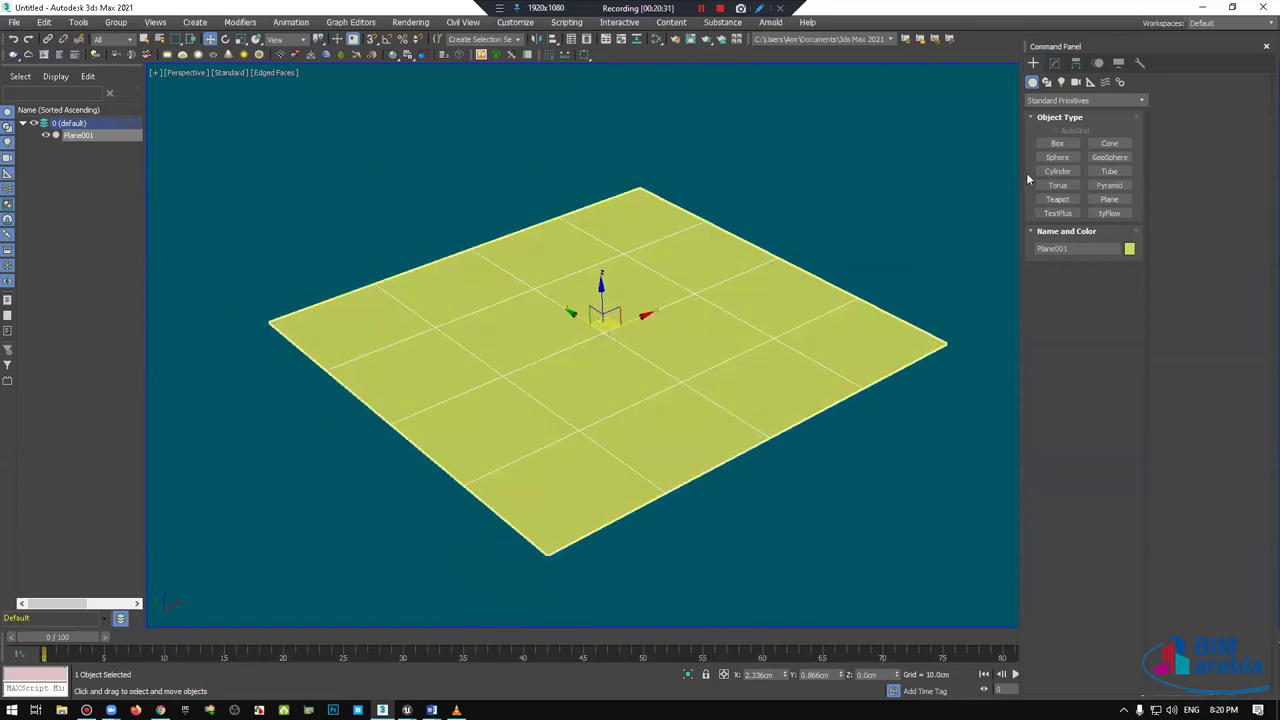
pyautogui.click(1055, 63)
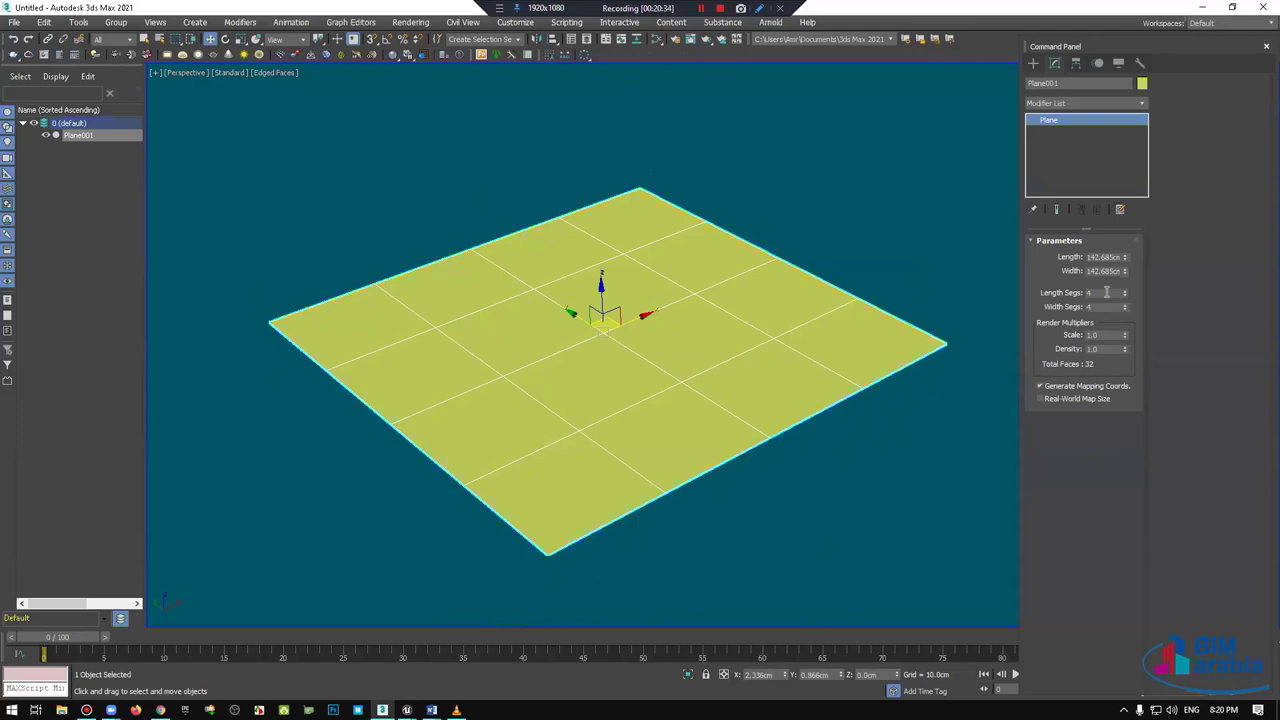
# Step: Add a Subdivide (WSM) modifier to the plane and try a 5 cm size
pyautogui.click(1122, 105)
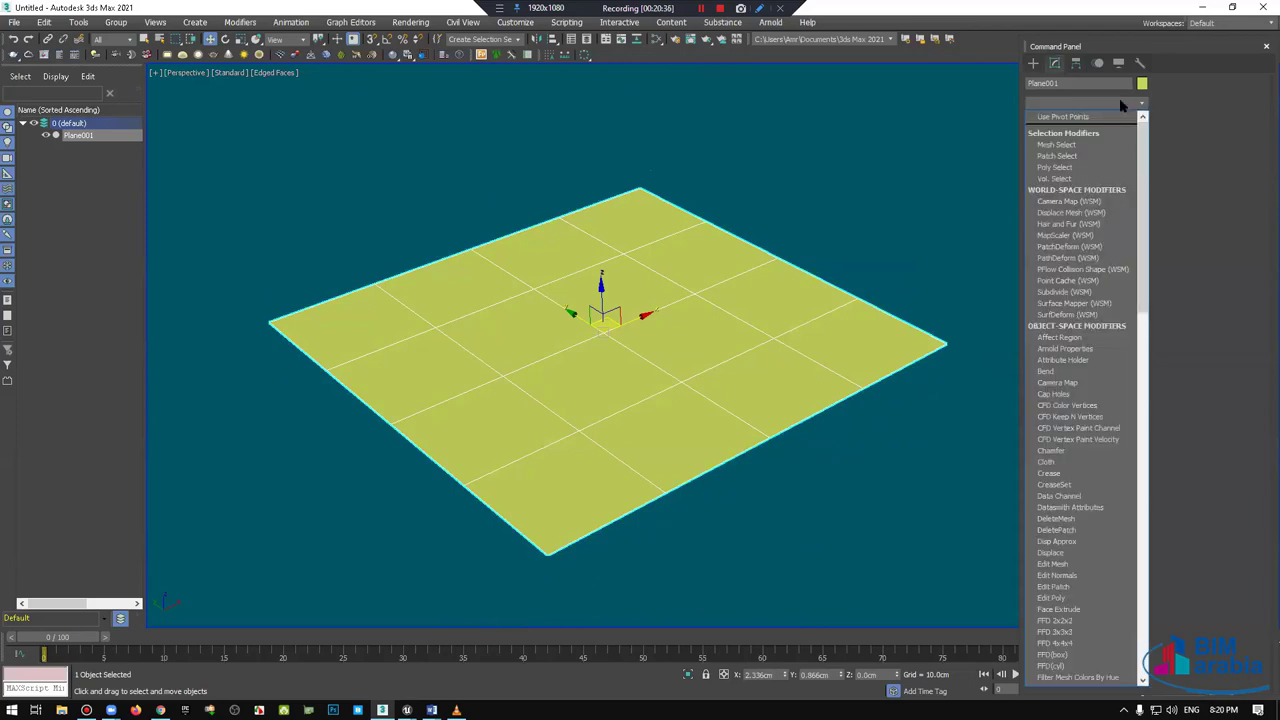
pyautogui.scroll(-5, 1122, 105)
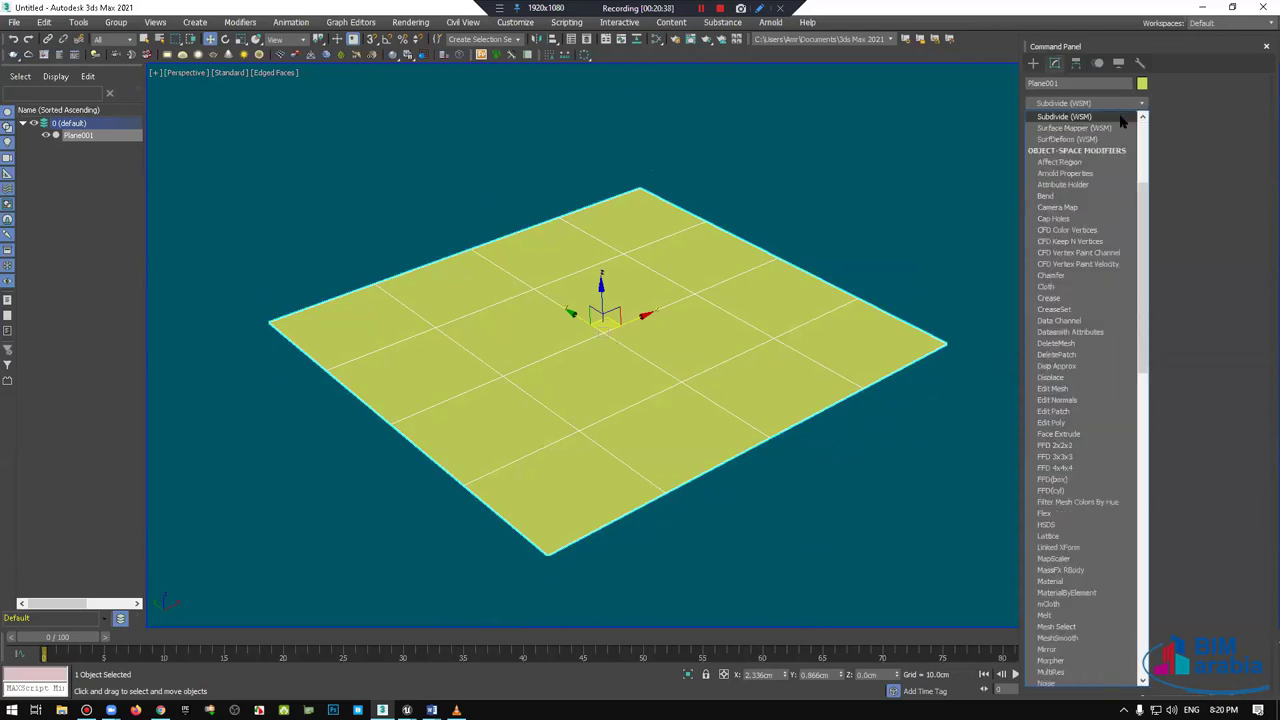
pyautogui.press('Return')
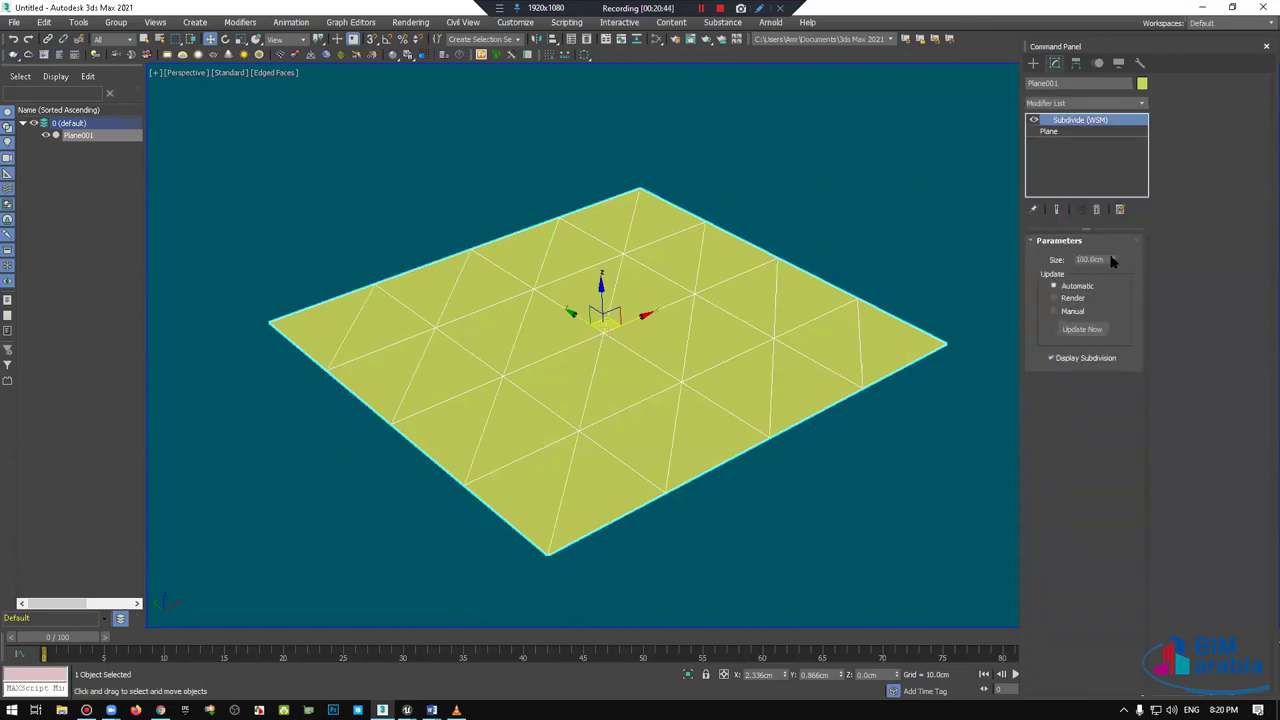
pyautogui.moveTo(1112, 259); pyautogui.dragTo(1115, 316)
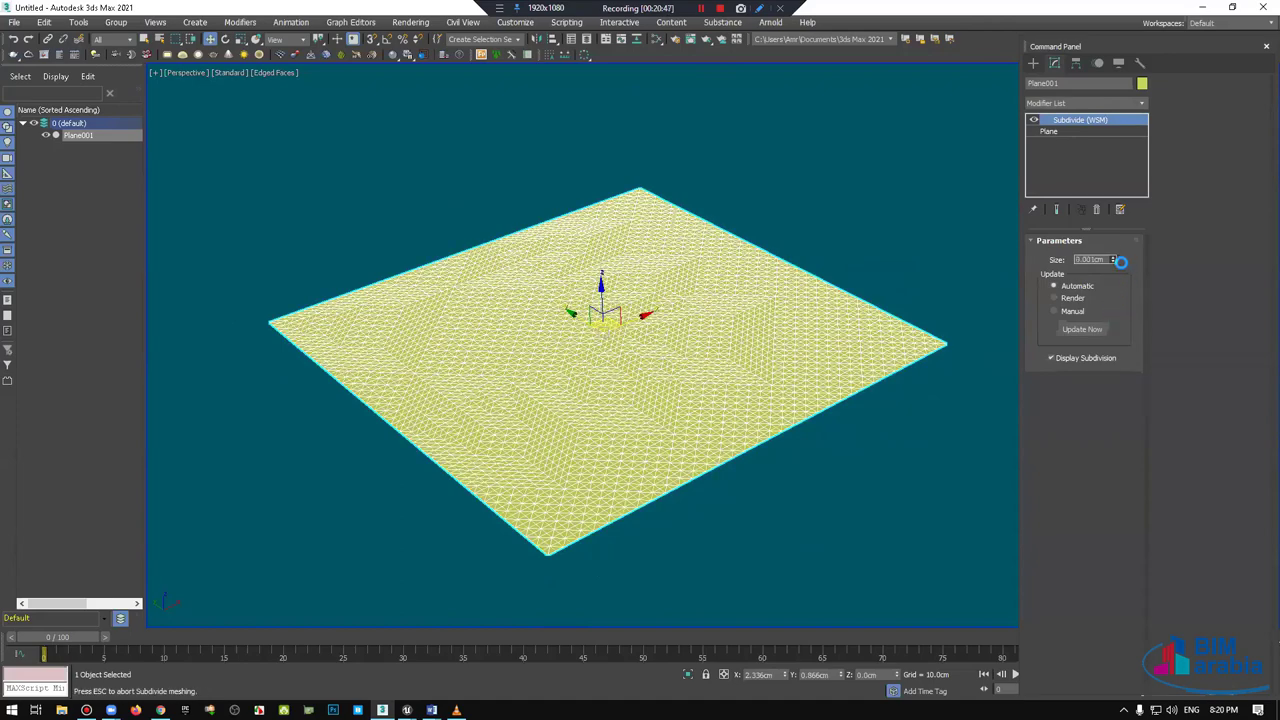
pyautogui.press('Escape')
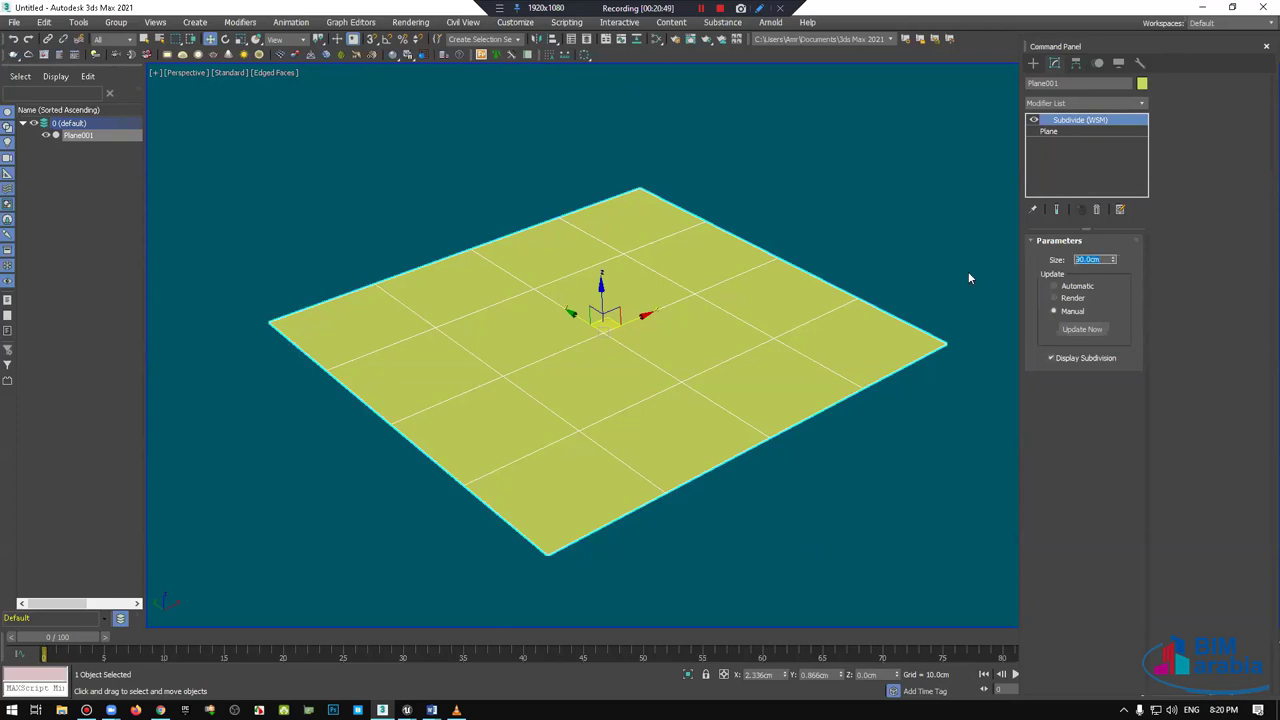
# Step: Try Subdivide sizes of 50, 10 and 1 cm, then delete the modifier
pyautogui.write('50')
pyautogui.press('Return')
pyautogui.keyDown('alt'); pyautogui.moveTo(795, 267); pyautogui.dragTo(800, 265, button='middle'); pyautogui.keyUp('alt')
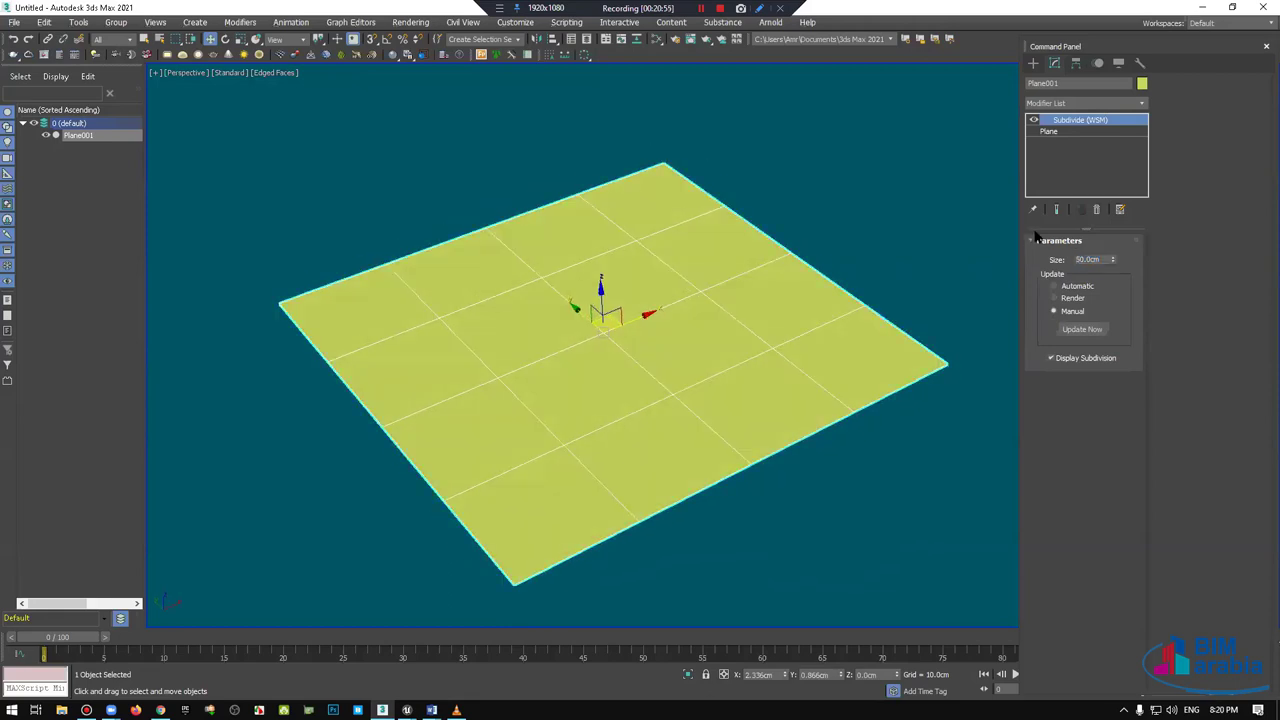
pyautogui.doubleClick(1093, 258)
pyautogui.write('10')
pyautogui.press('Return')
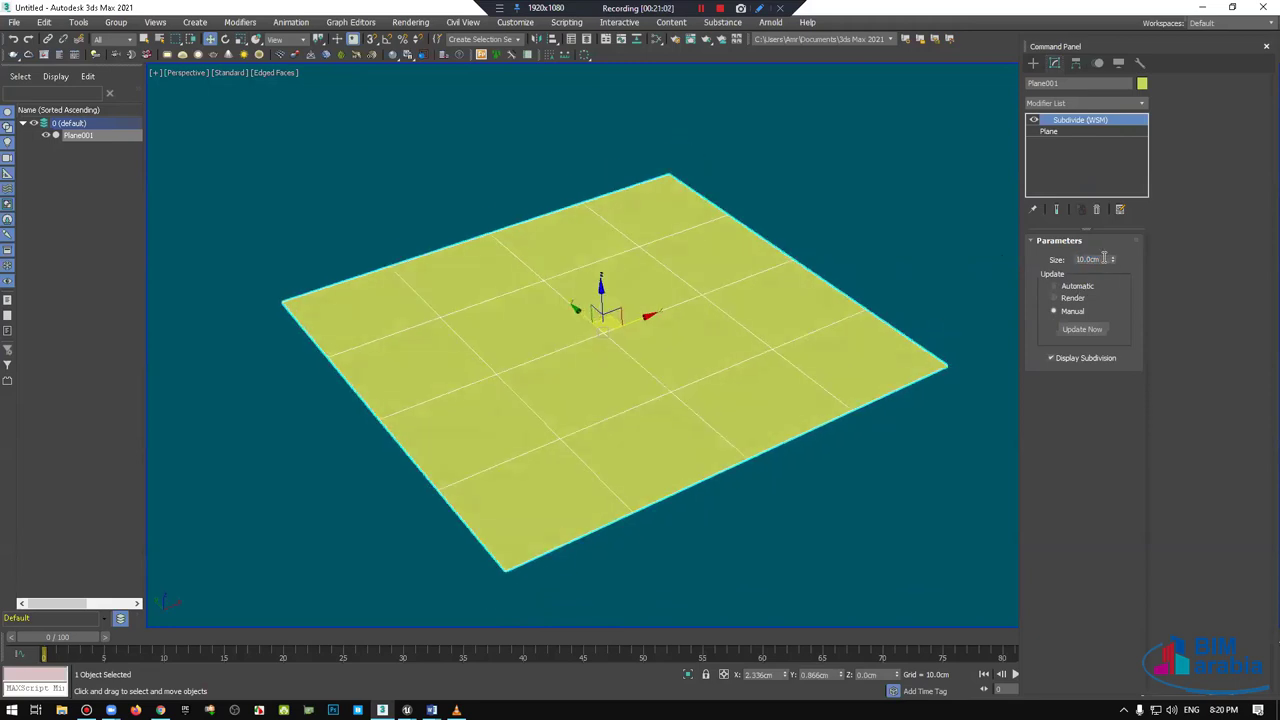
pyautogui.doubleClick(1104, 258)
pyautogui.write('1')
pyautogui.press('Return')
pyautogui.click(1095, 211)
# Step: Re-add Subdivide (WSM) at a 45 cm size and switch it to Automatic update
pyautogui.click(1114, 102)
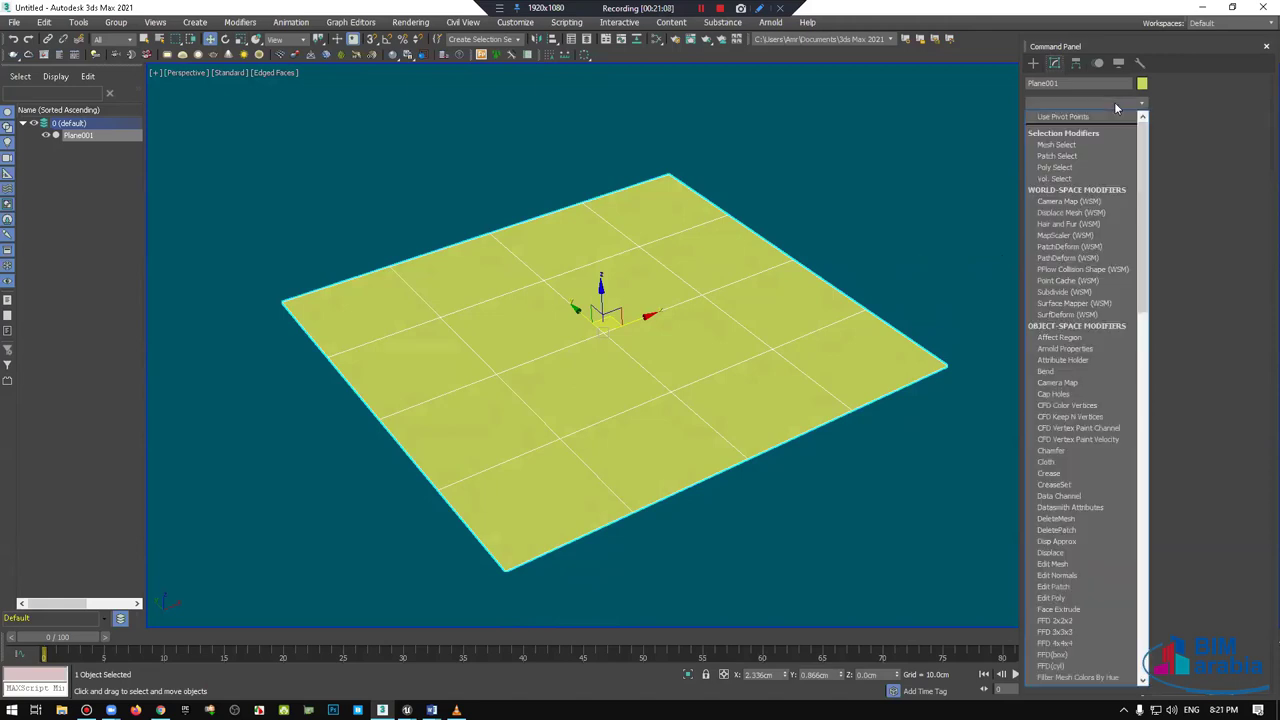
pyautogui.click(1117, 117)
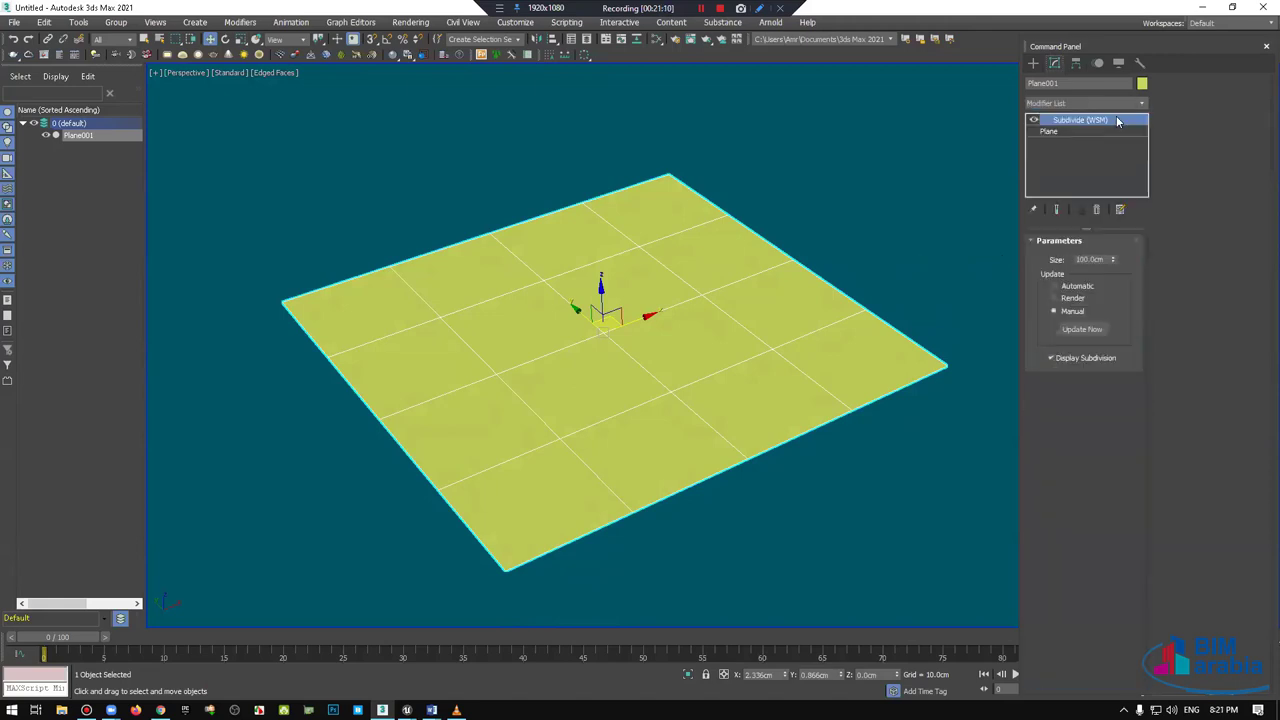
pyautogui.moveTo(805, 299); pyautogui.dragTo(880, 280, button='middle')
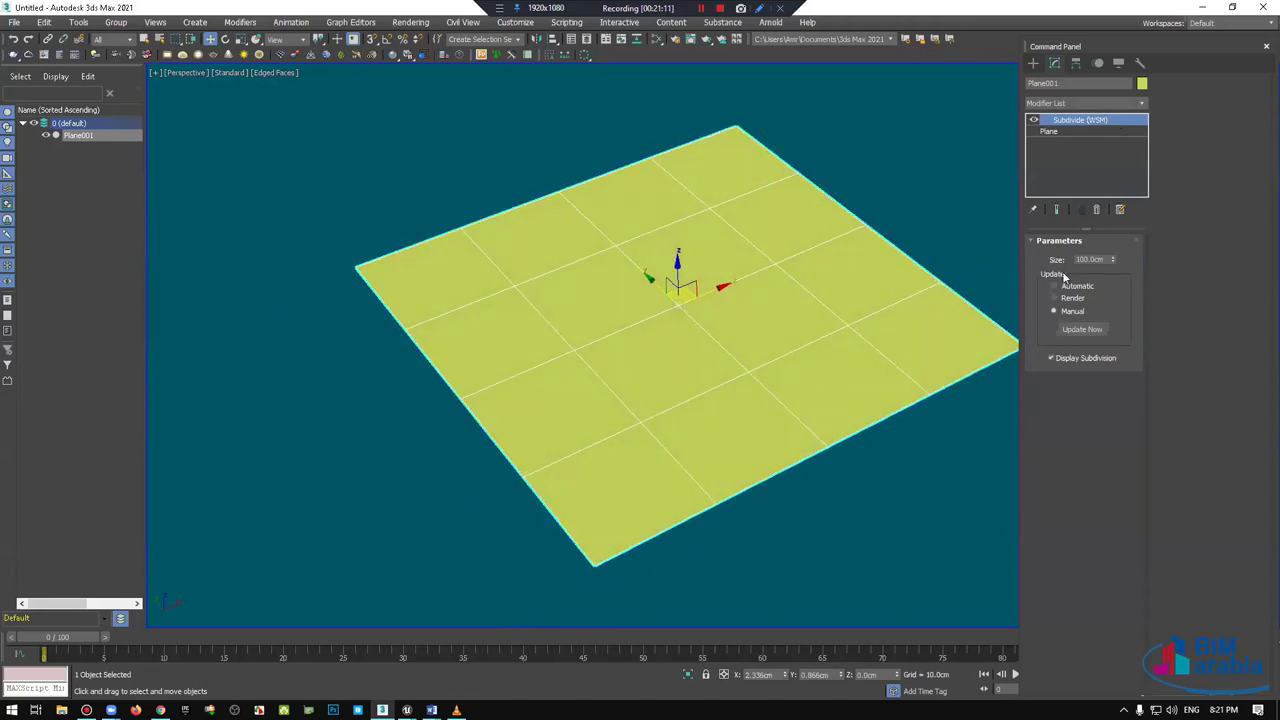
pyautogui.moveTo(1115, 262); pyautogui.dragTo(1117, 312)
pyautogui.keyDown('alt'); pyautogui.moveTo(729, 320); pyautogui.dragTo(797, 306, button='middle'); pyautogui.keyUp('alt')
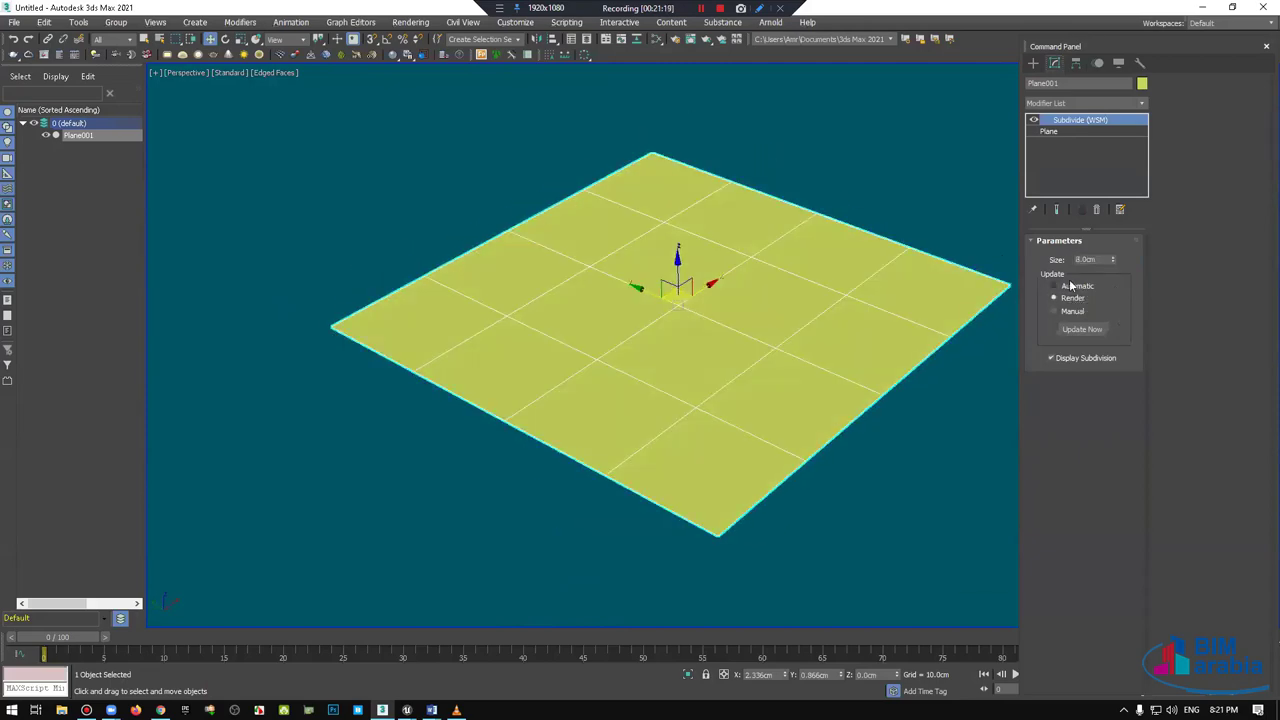
pyautogui.click(1062, 286)
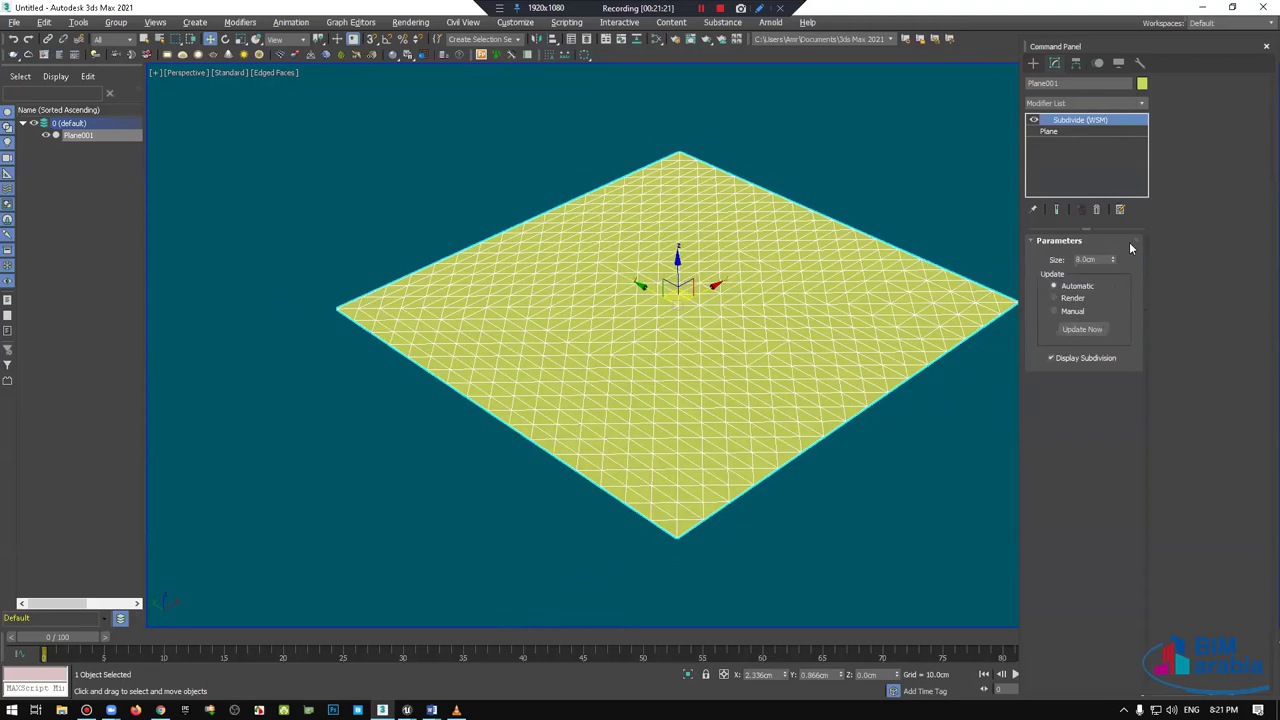
# Step: Set the Subdivide size to 2 cm, then refine it to 1.0 cm
pyautogui.click(1113, 262)
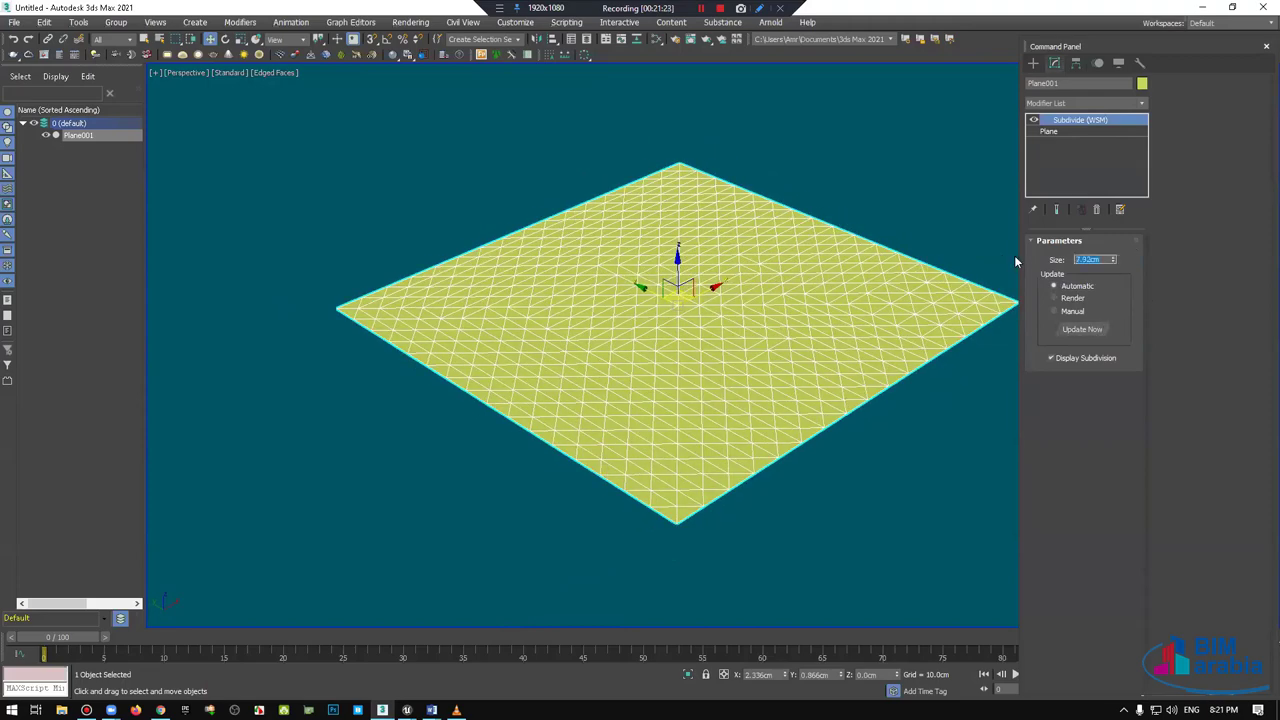
pyautogui.write('2')
pyautogui.press('Return')
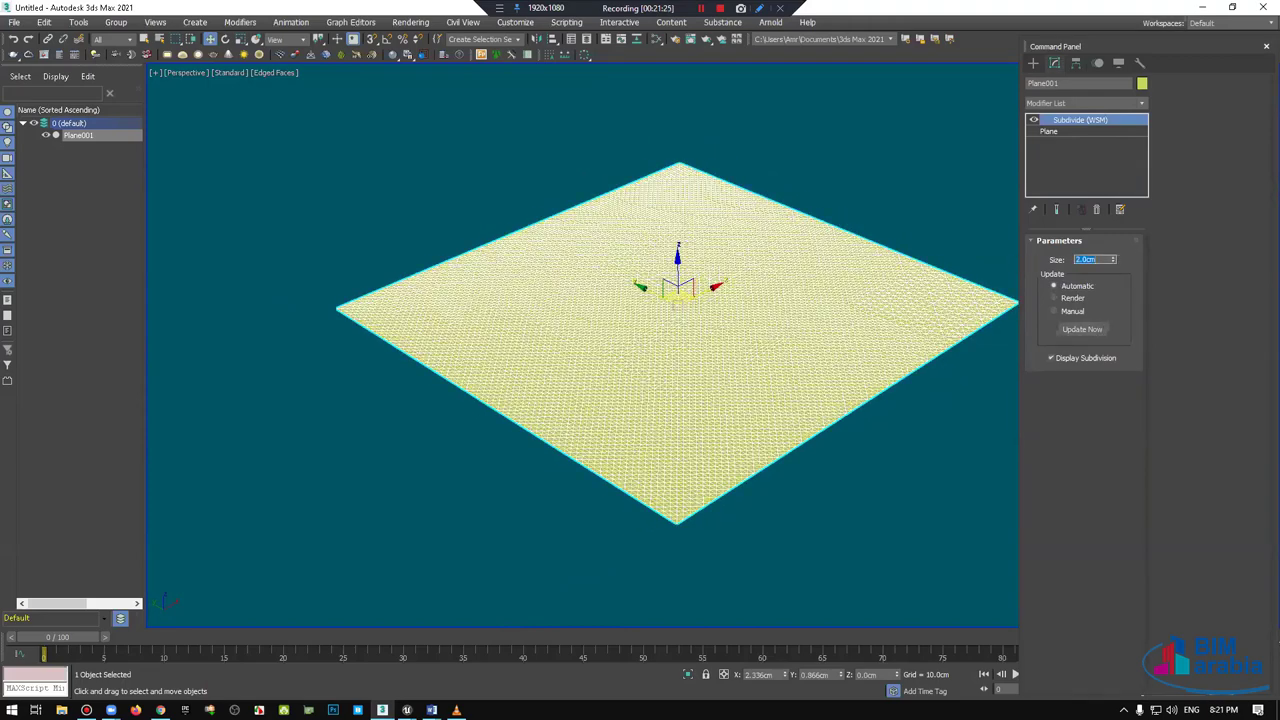
pyautogui.keyDown('alt'); pyautogui.moveTo(751, 294); pyautogui.dragTo(721, 334, button='middle'); pyautogui.keyUp('alt')
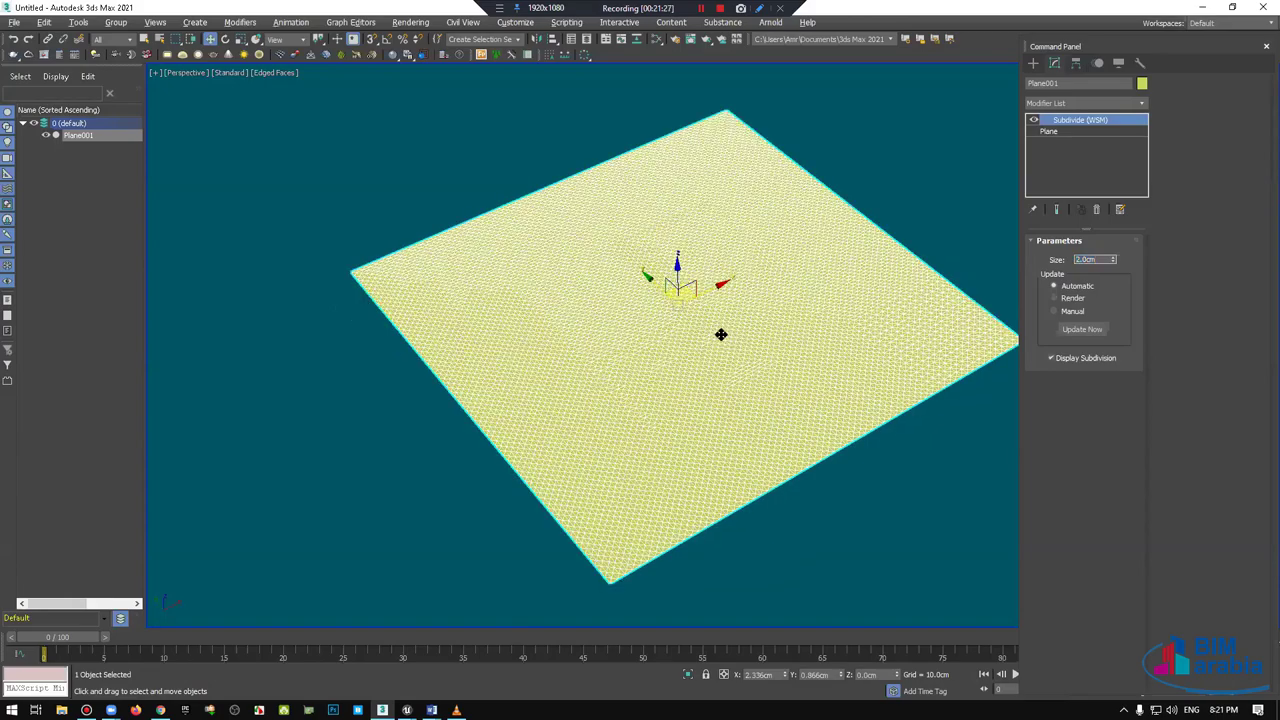
pyautogui.keyDown('alt'); pyautogui.moveTo(678, 399); pyautogui.dragTo(636, 419, button='middle'); pyautogui.keyUp('alt')
pyautogui.moveTo(553, 347)
pyautogui.keyDown('alt'); pyautogui.mouseDown(button='middle')
pyautogui.moveTo(523, 386)
pyautogui.moveTo(552, 352)
pyautogui.mouseUp(button='middle'); pyautogui.keyUp('alt')
pyautogui.press('z')
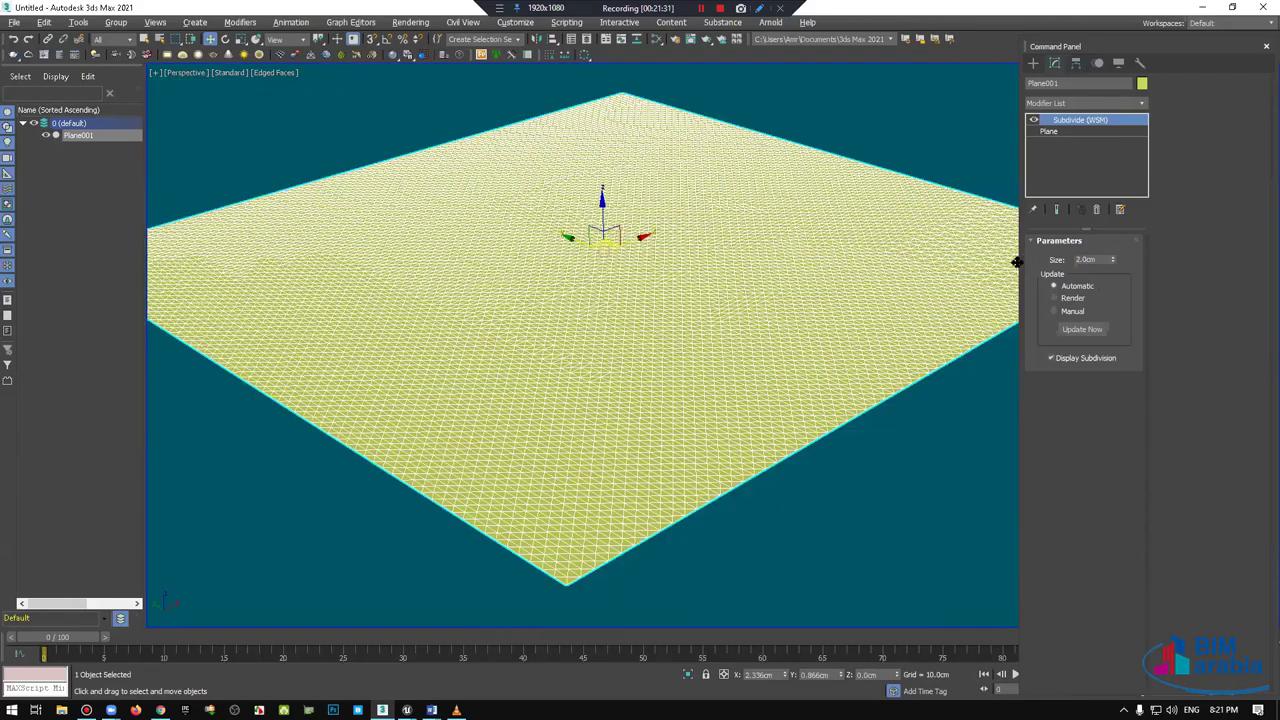
pyautogui.write('1')
pyautogui.press('Return')
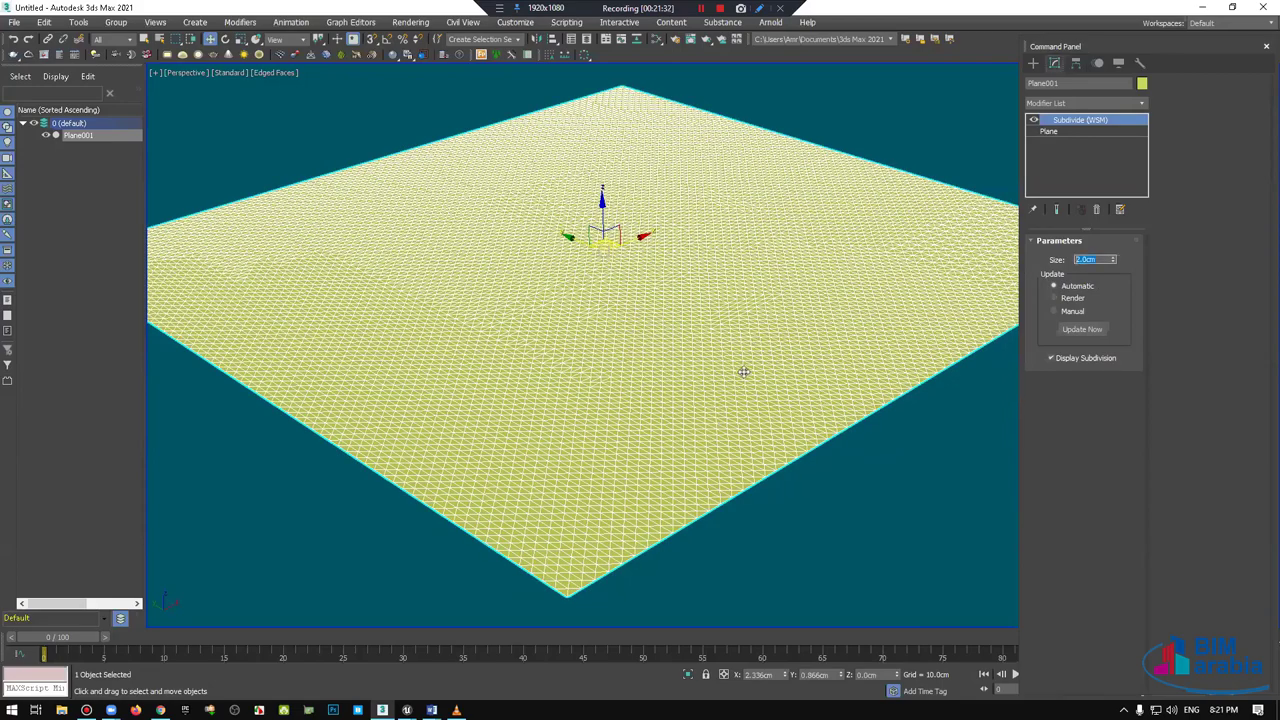
pyautogui.moveTo(592, 399)
pyautogui.keyDown('alt'); pyautogui.mouseDown(button='middle')
pyautogui.moveTo(652, 394)
pyautogui.moveTo(640, 380)
pyautogui.mouseUp(button='middle'); pyautogui.keyUp('alt')
# Step: Export the scene to the Desktop\Test folder under a new .fbx file name
pyautogui.click(14, 22)
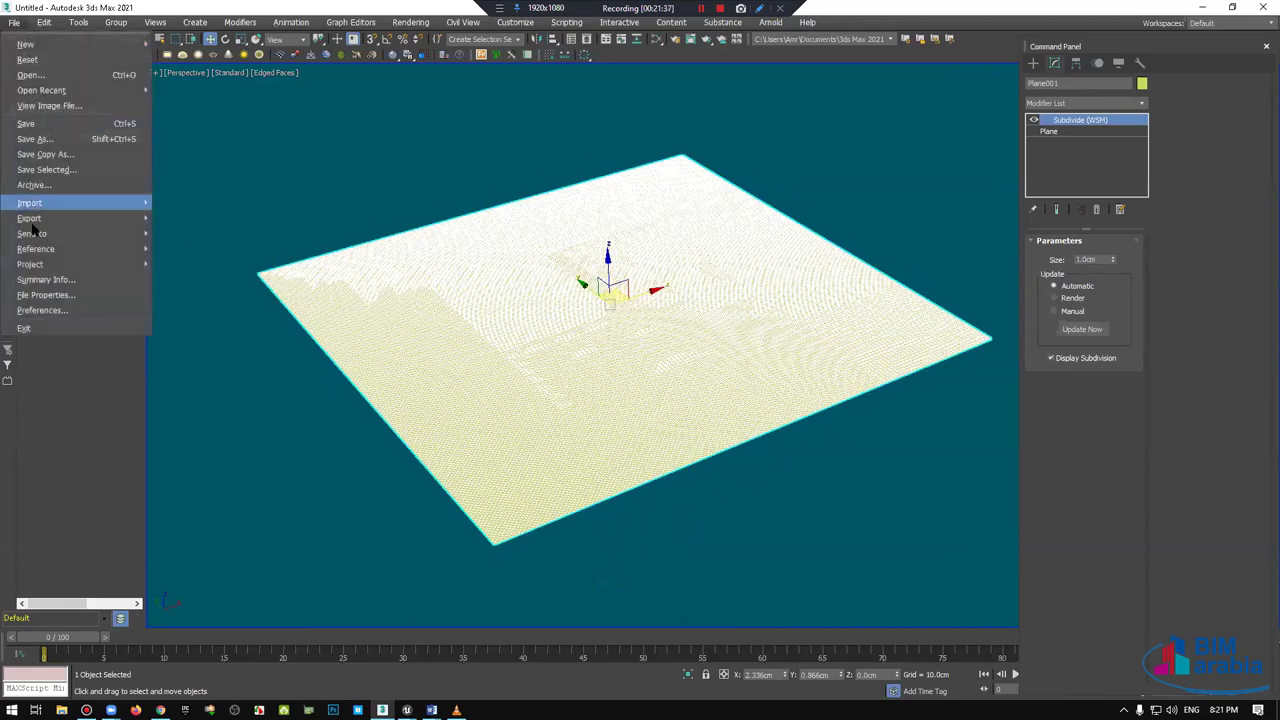
pyautogui.moveTo(30, 218)
pyautogui.click(226, 222)
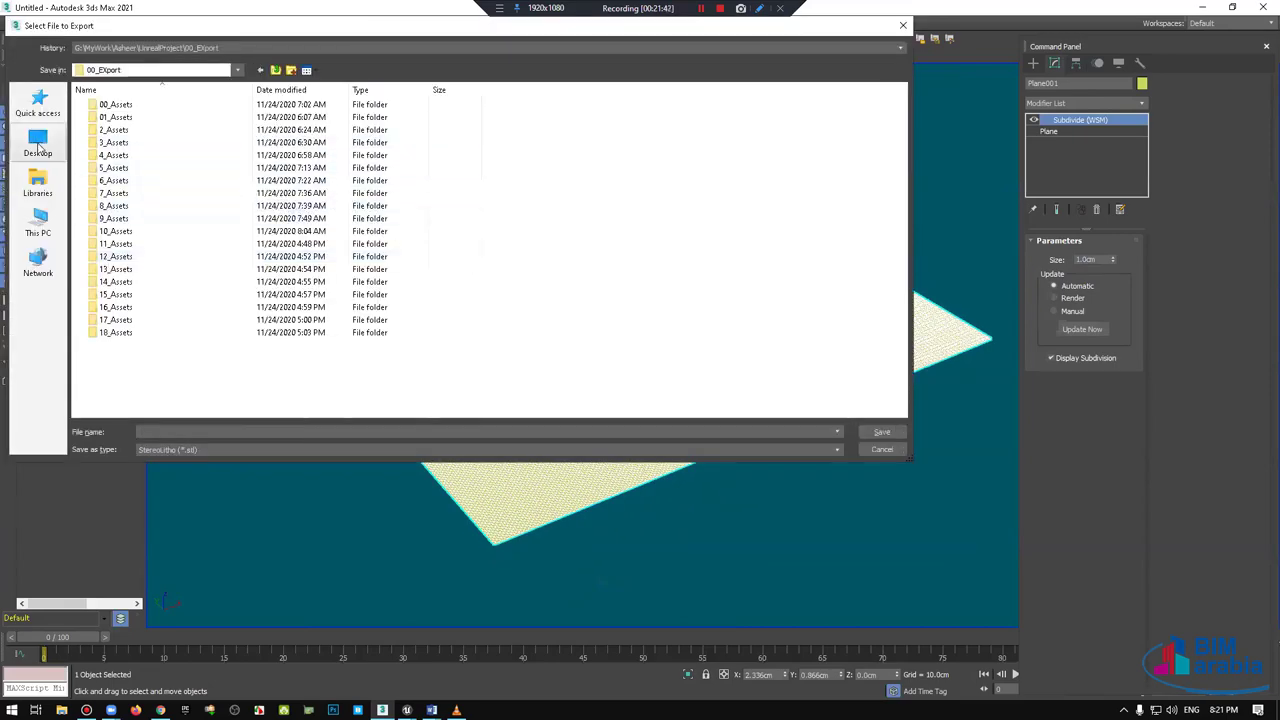
pyautogui.click(38, 145)
pyautogui.doubleClick(257, 177)
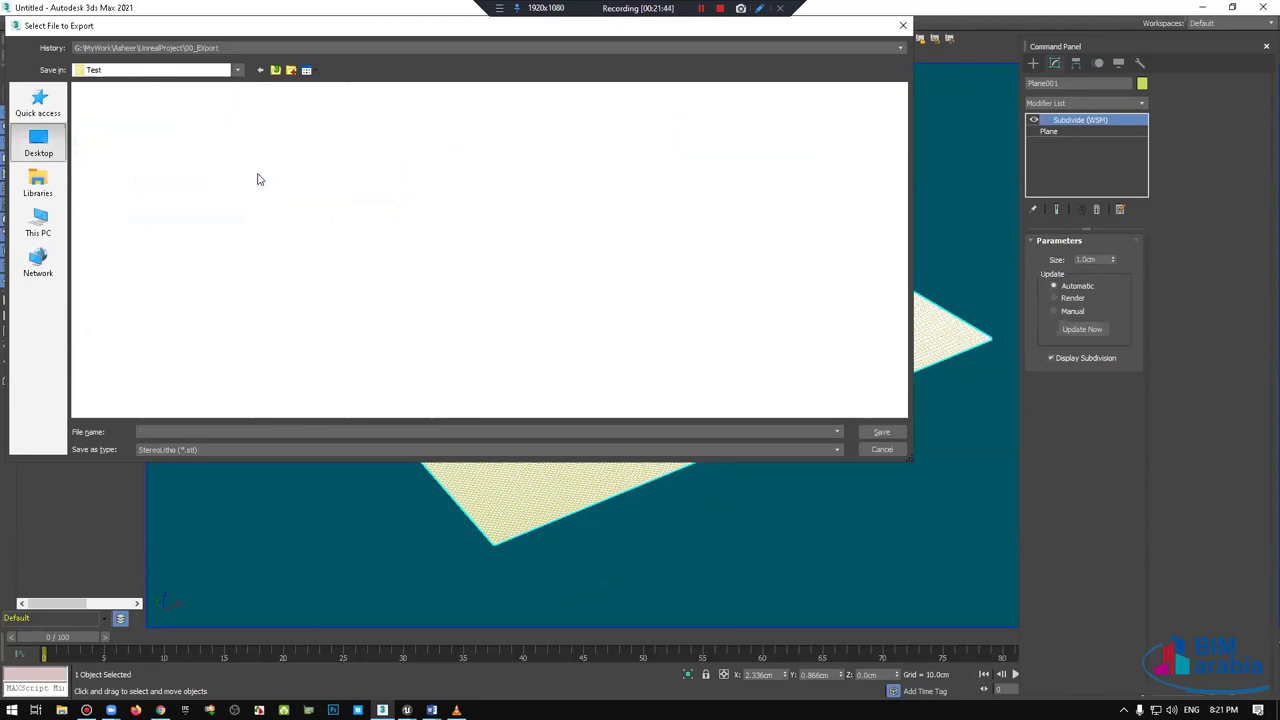
pyautogui.write('asd')
pyautogui.click(221, 446)
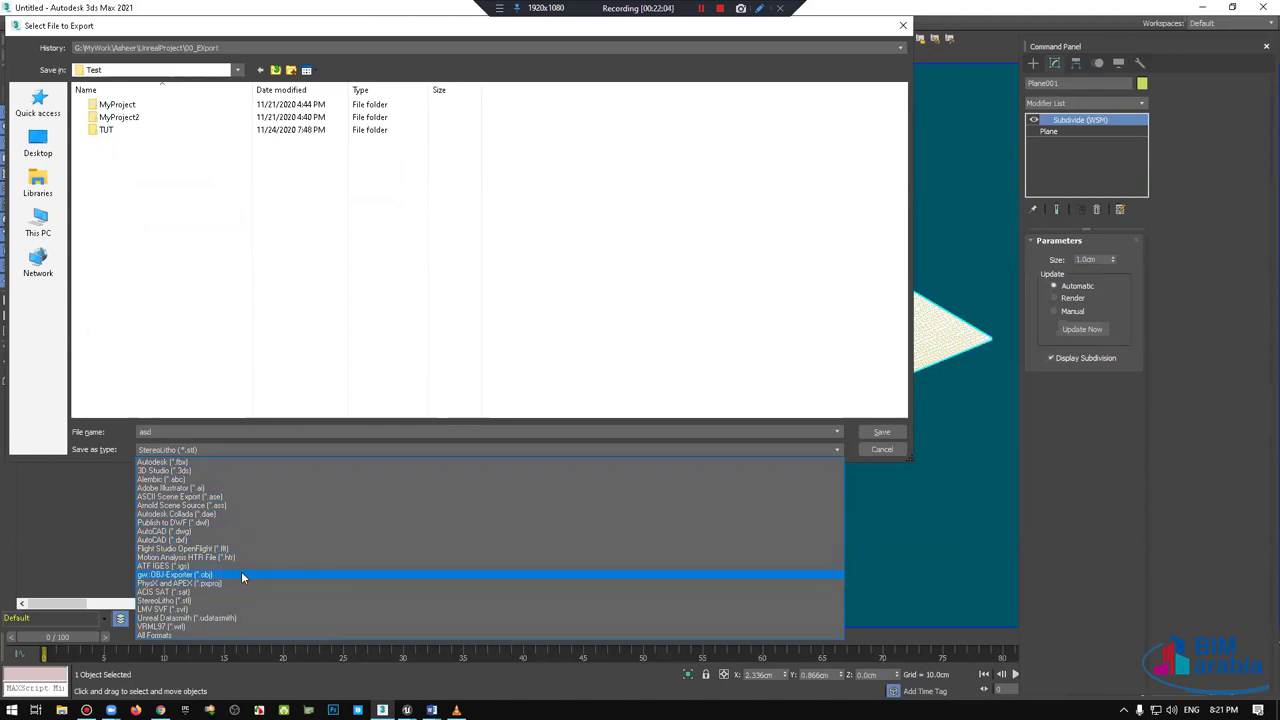
pyautogui.click(207, 431)
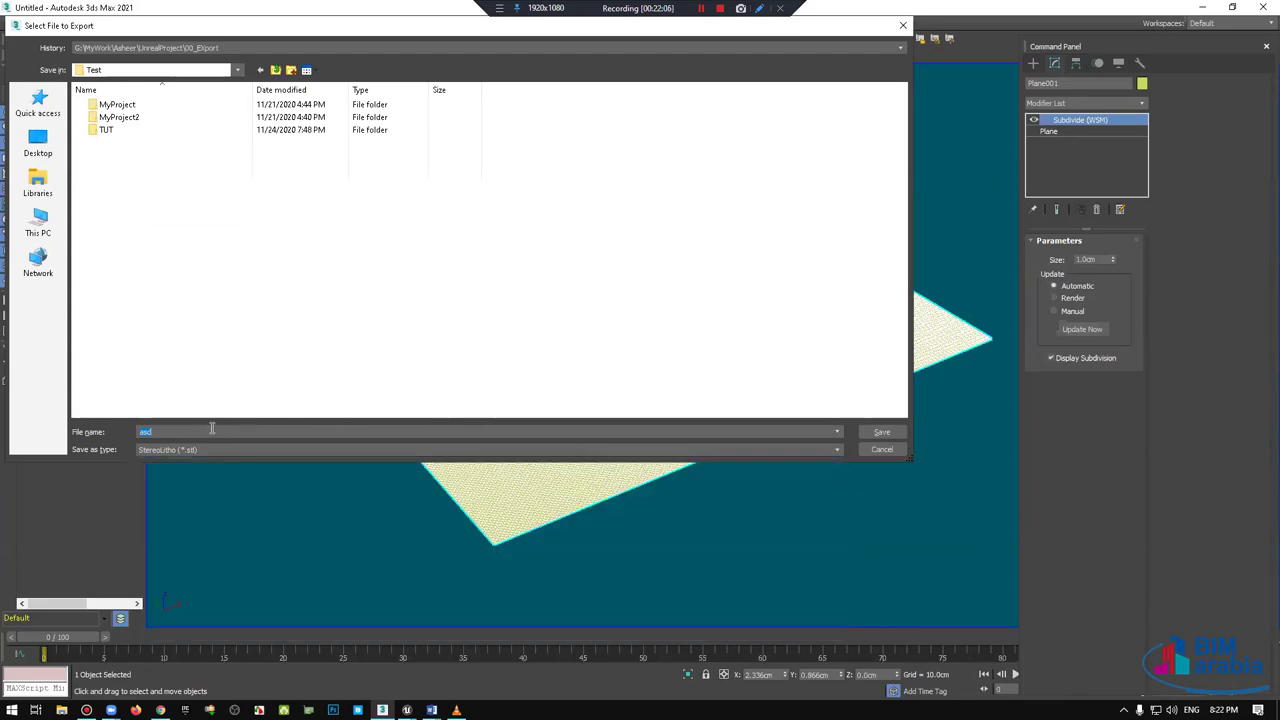
pyautogui.press('BackSpace')
pyautogui.write('.fbx')
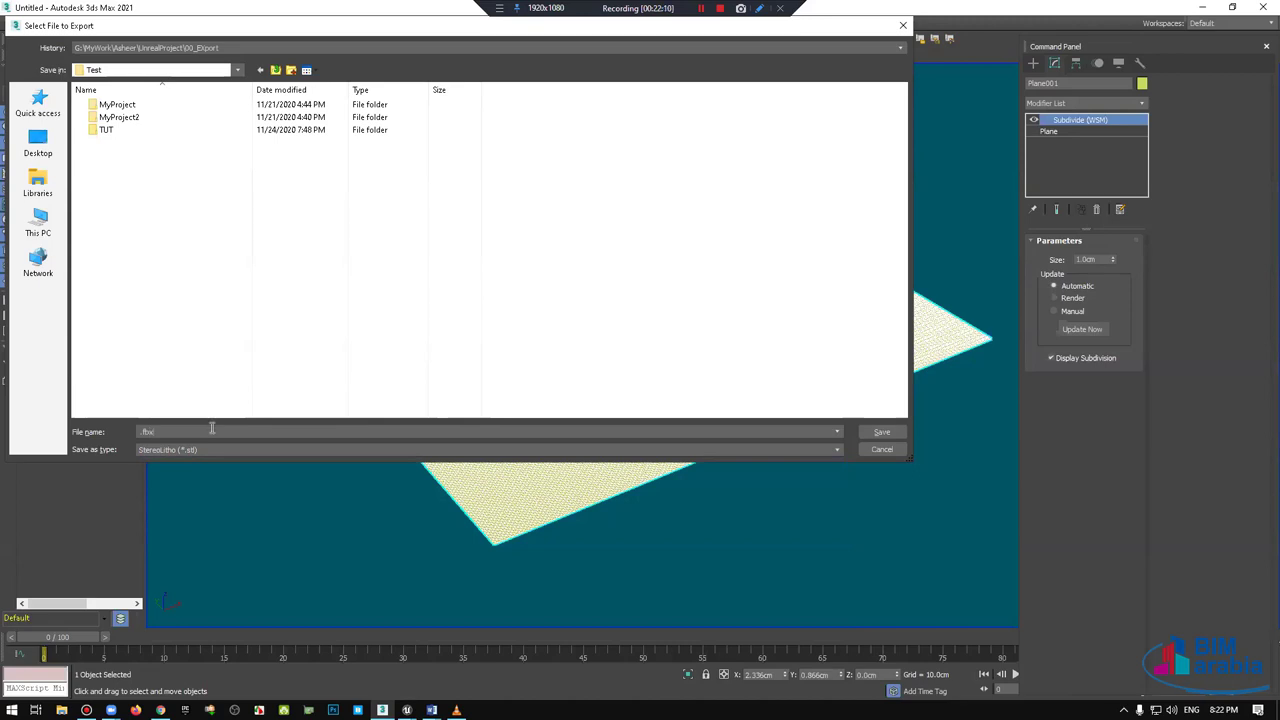
pyautogui.press('Return')
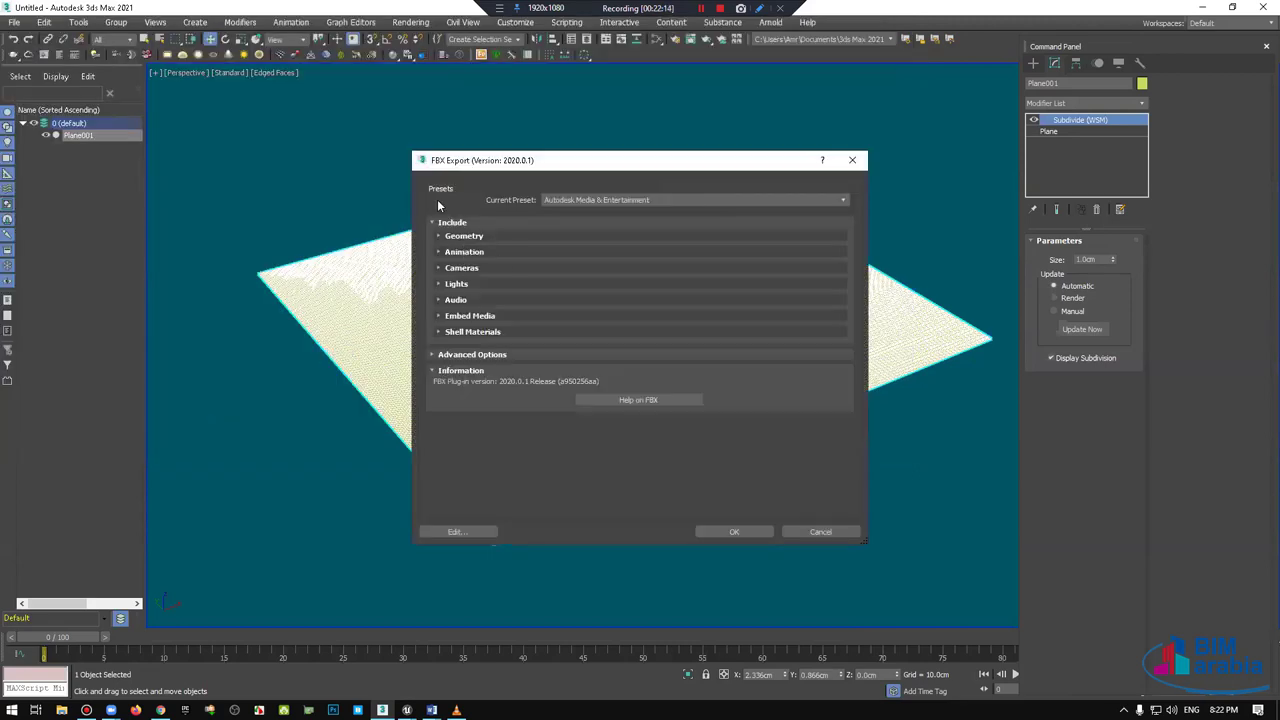
# Step: Run the FBX export with the Media & Entertainment preset, then return to Unreal Editor
pyautogui.moveTo(627, 162); pyautogui.dragTo(525, 136)
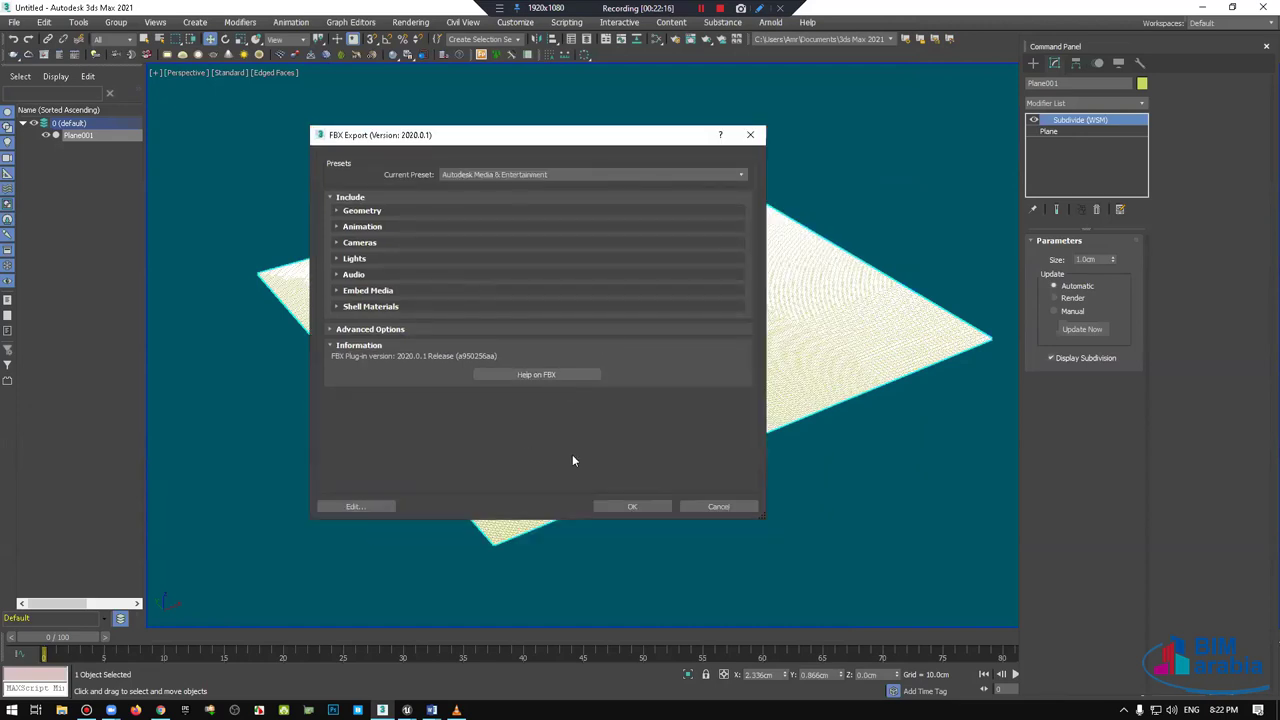
pyautogui.click(536, 175)
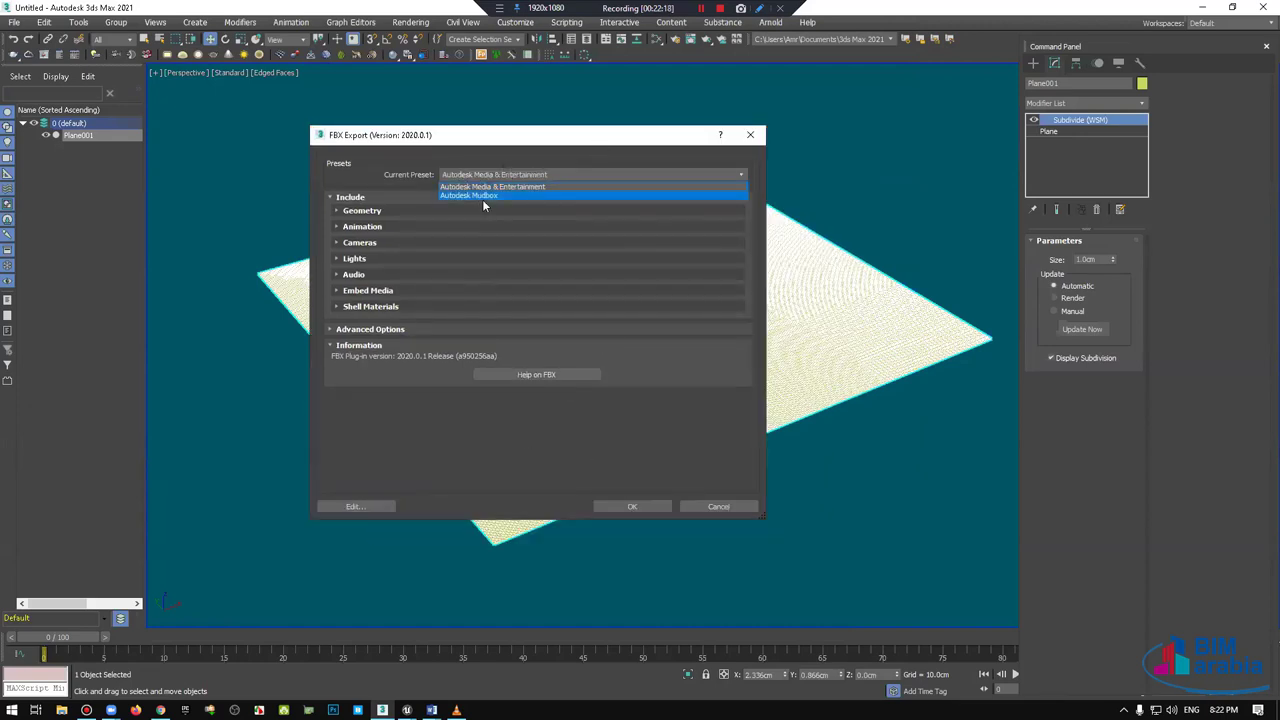
pyautogui.click(522, 172)
pyautogui.click(384, 211)
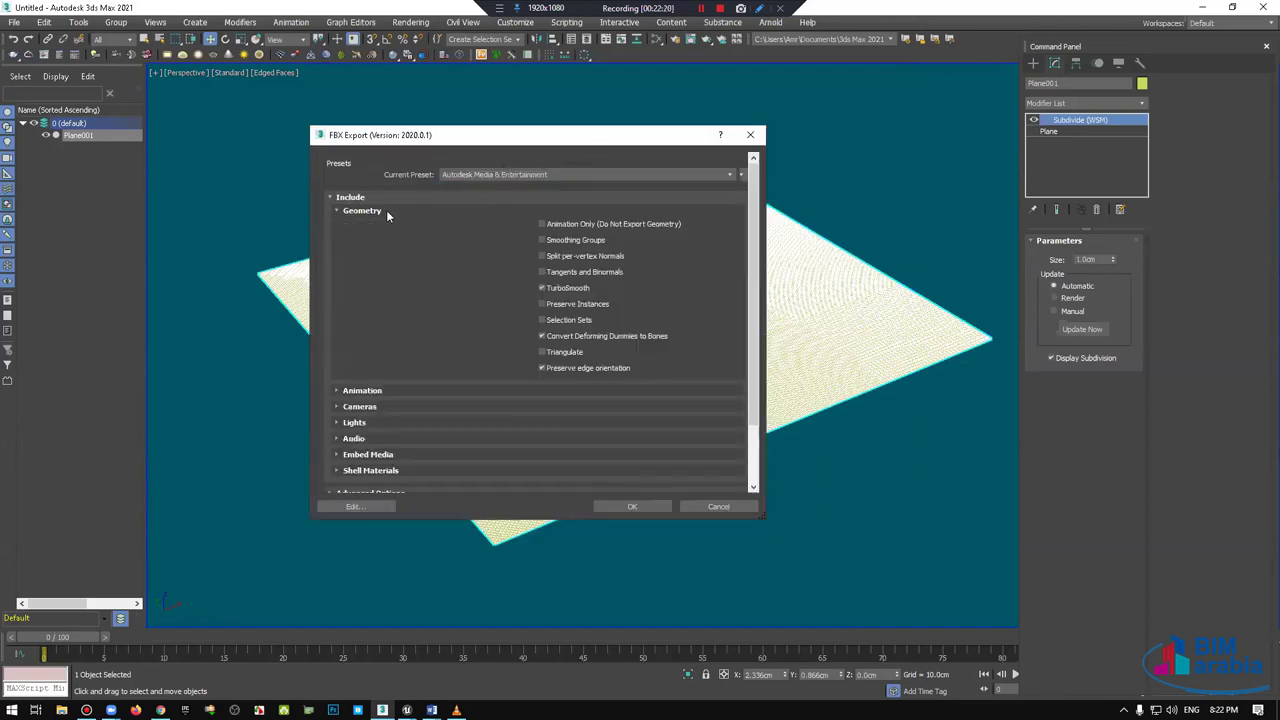
pyautogui.click(657, 509)
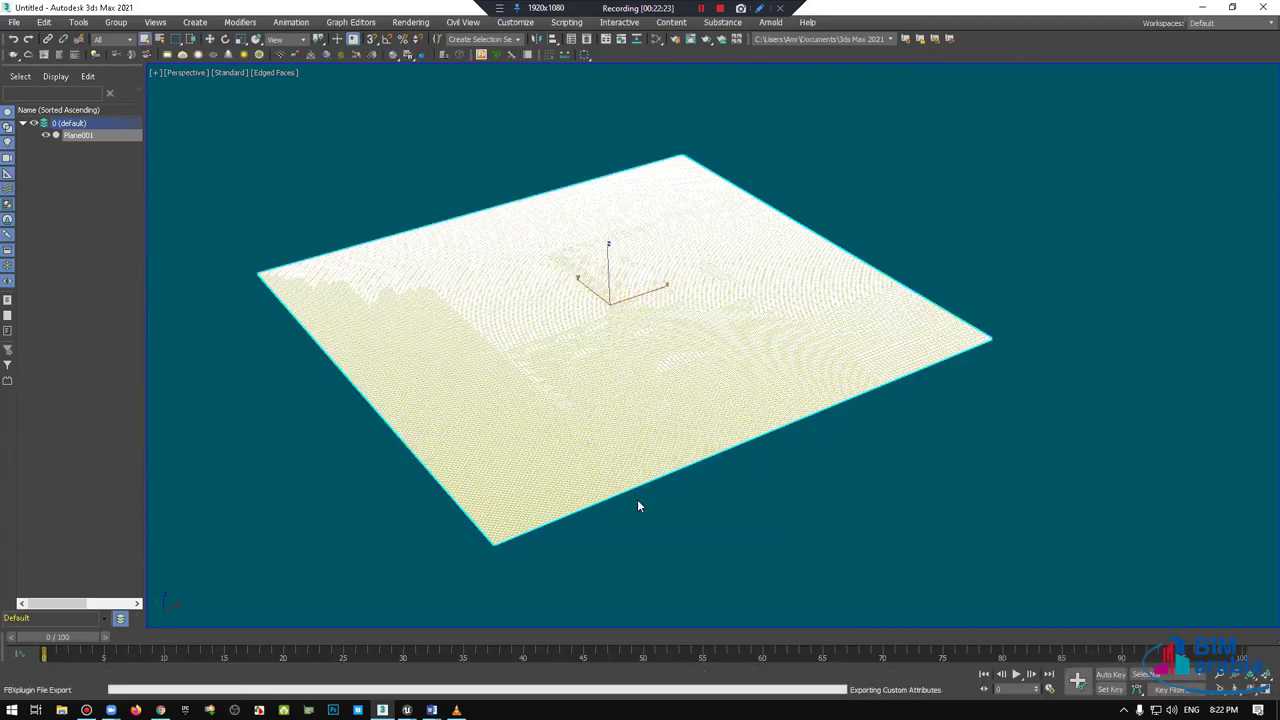
pyautogui.click(851, 563)
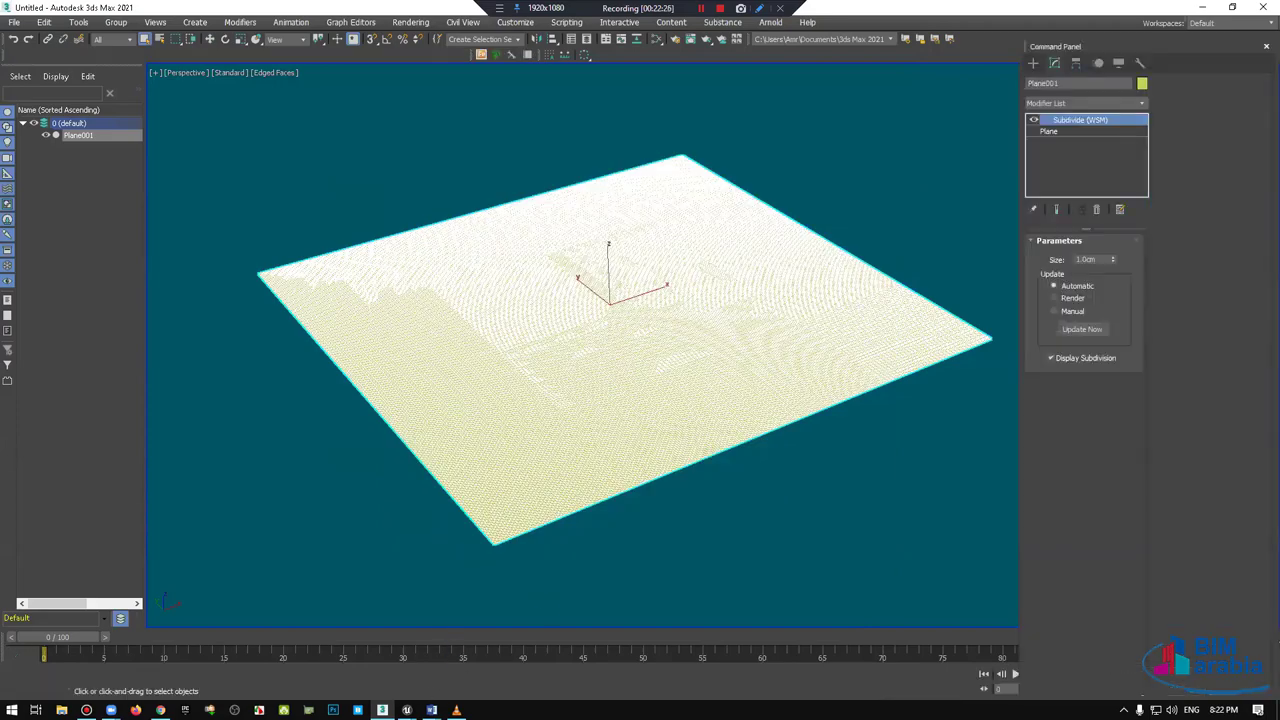
pyautogui.moveTo(406, 710)
pyautogui.click(420, 650)
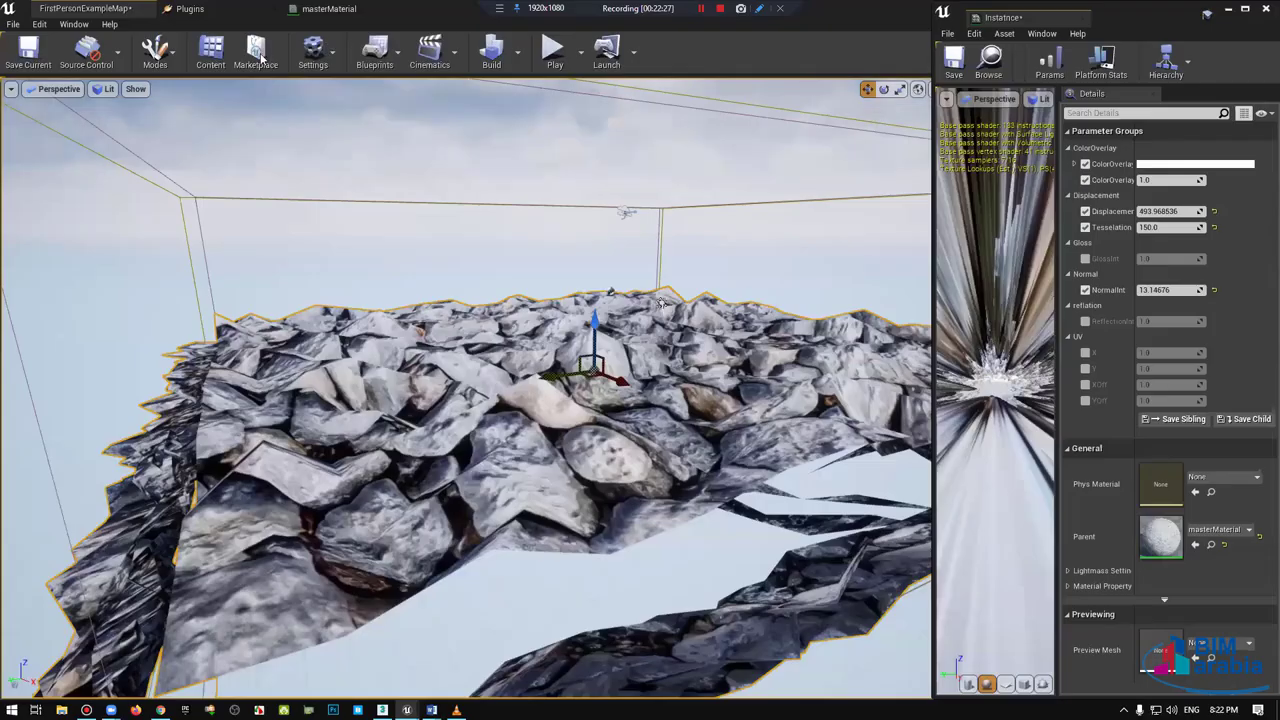
# Step: Import the FBX from Desktop\Test into the Material folder with Auto Generate Collision off
pyautogui.click(222, 55)
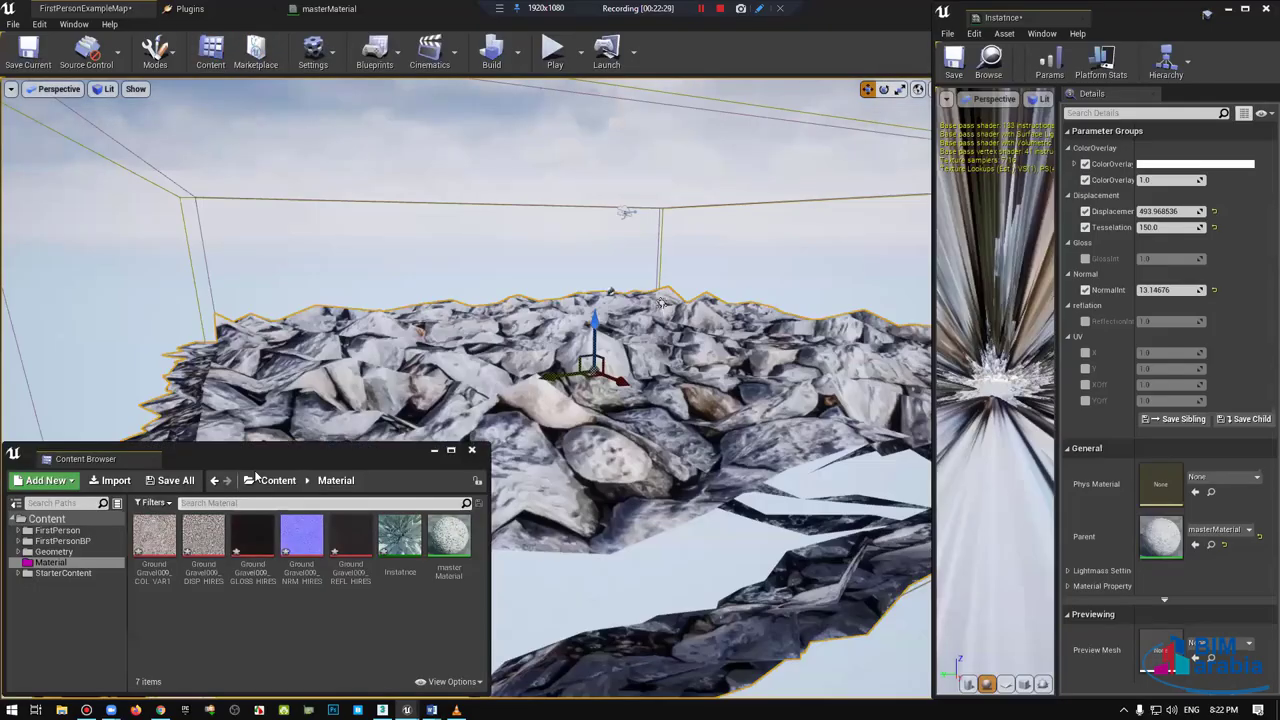
pyautogui.click(118, 483)
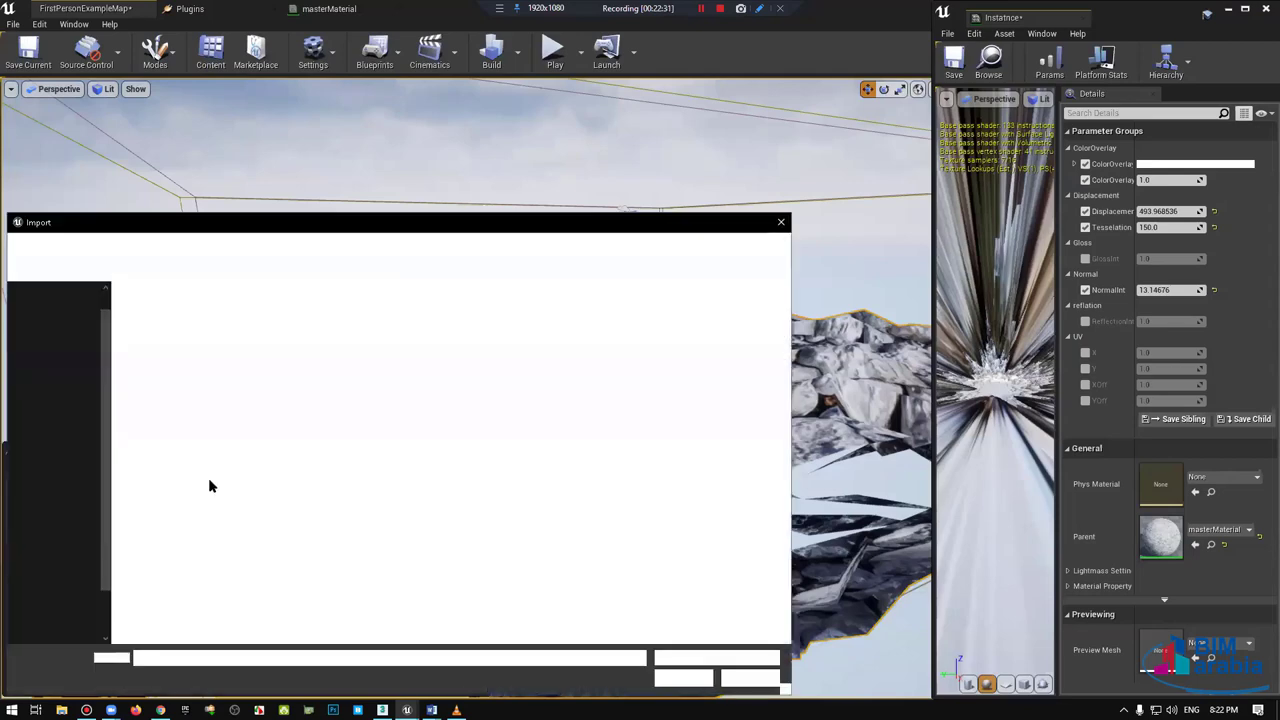
pyautogui.click(50, 289)
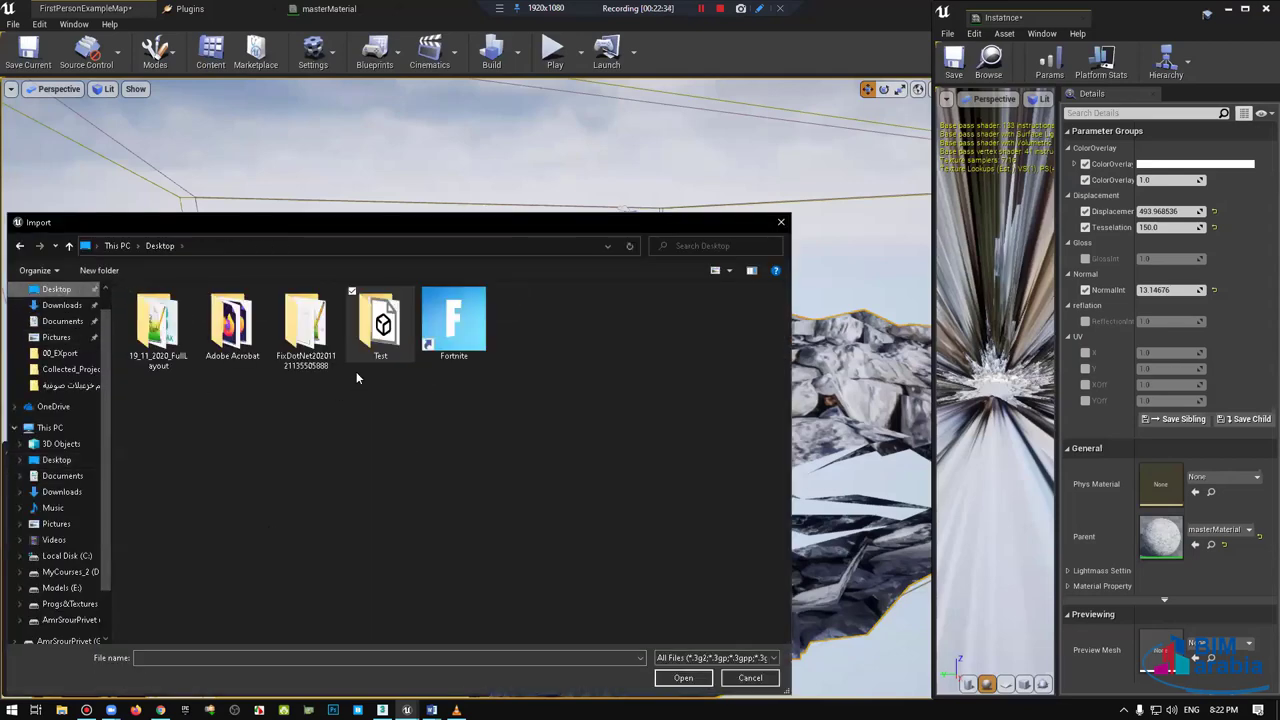
pyautogui.doubleClick(383, 325)
pyautogui.doubleClick(150, 351)
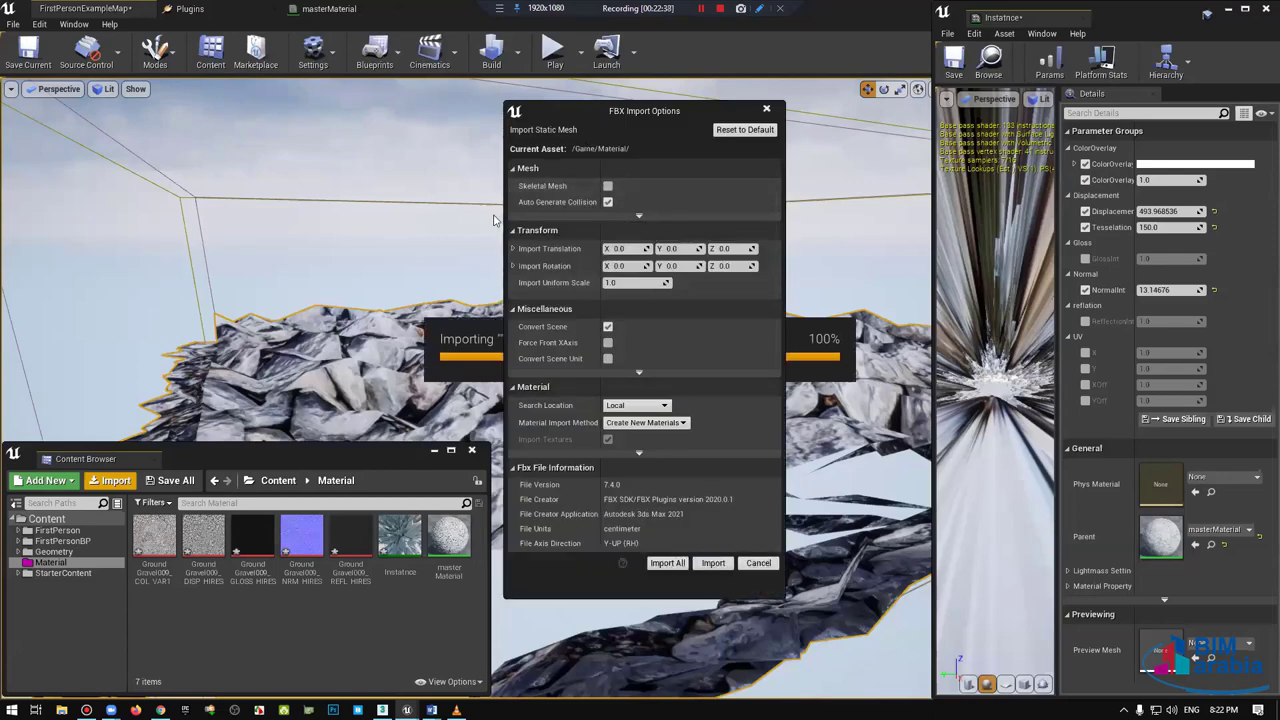
pyautogui.click(607, 203)
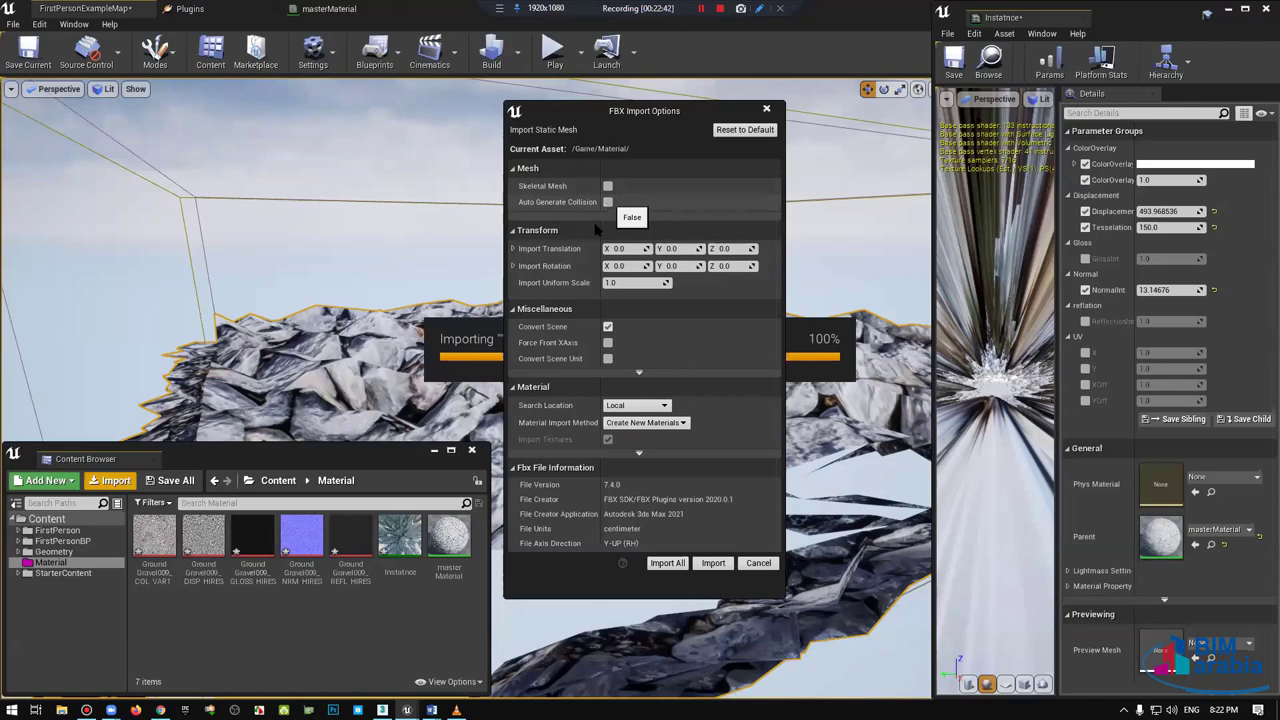
pyautogui.click(668, 564)
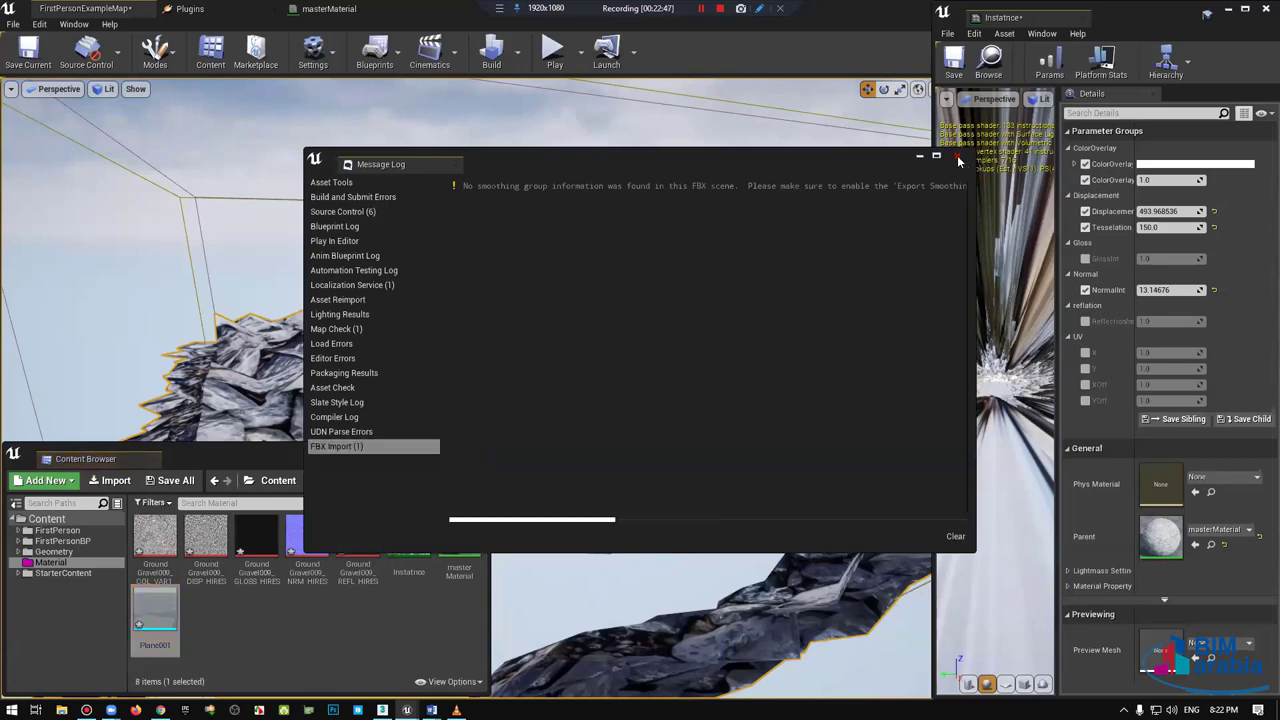
pyautogui.click(958, 160)
pyautogui.scroll(3, 718, 122)
# Step: Drag Plane001 from the Content Browser into the level beside the rock surface
pyautogui.scroll(2, 657, 228)
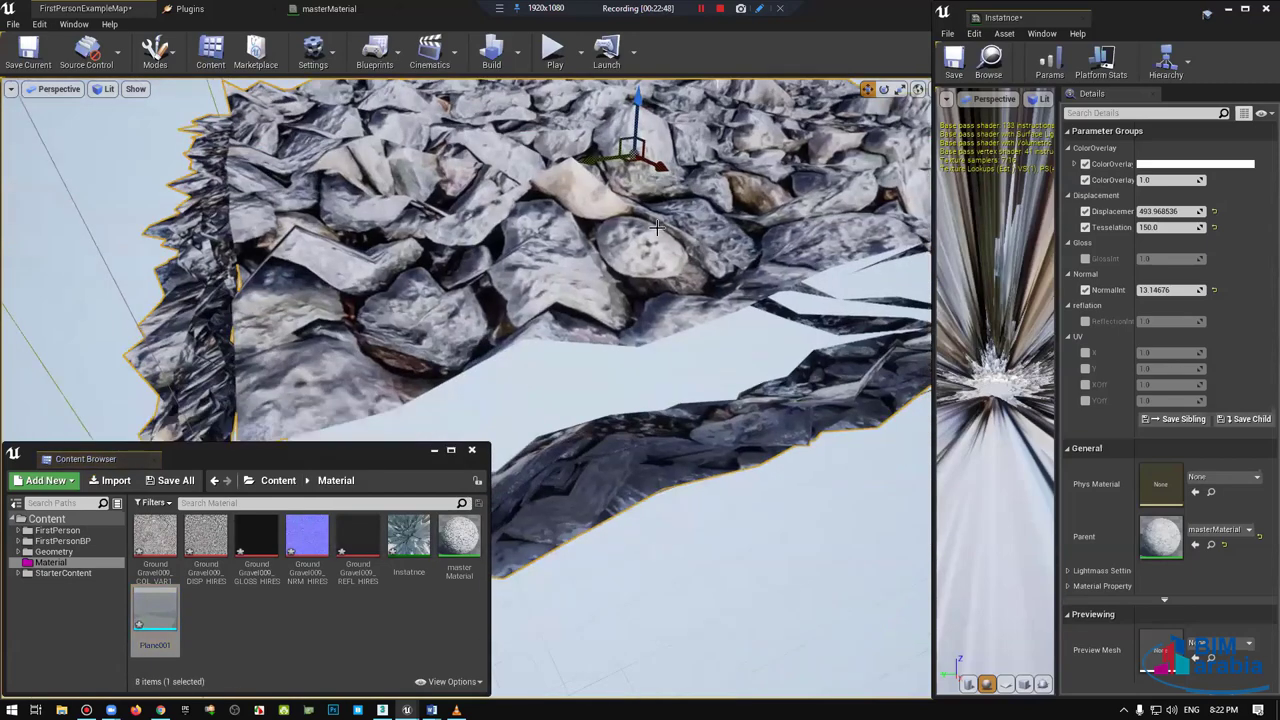
pyautogui.scroll(-4, 445, 352)
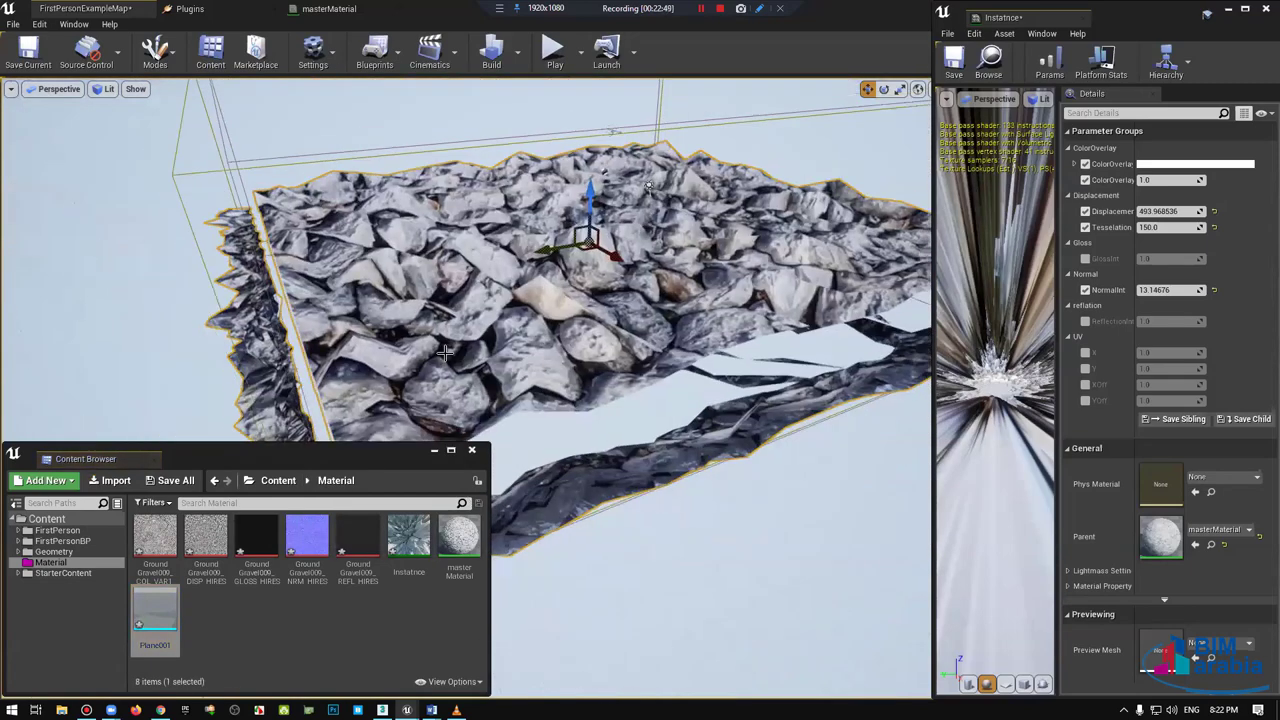
pyautogui.scroll(-3, 445, 352)
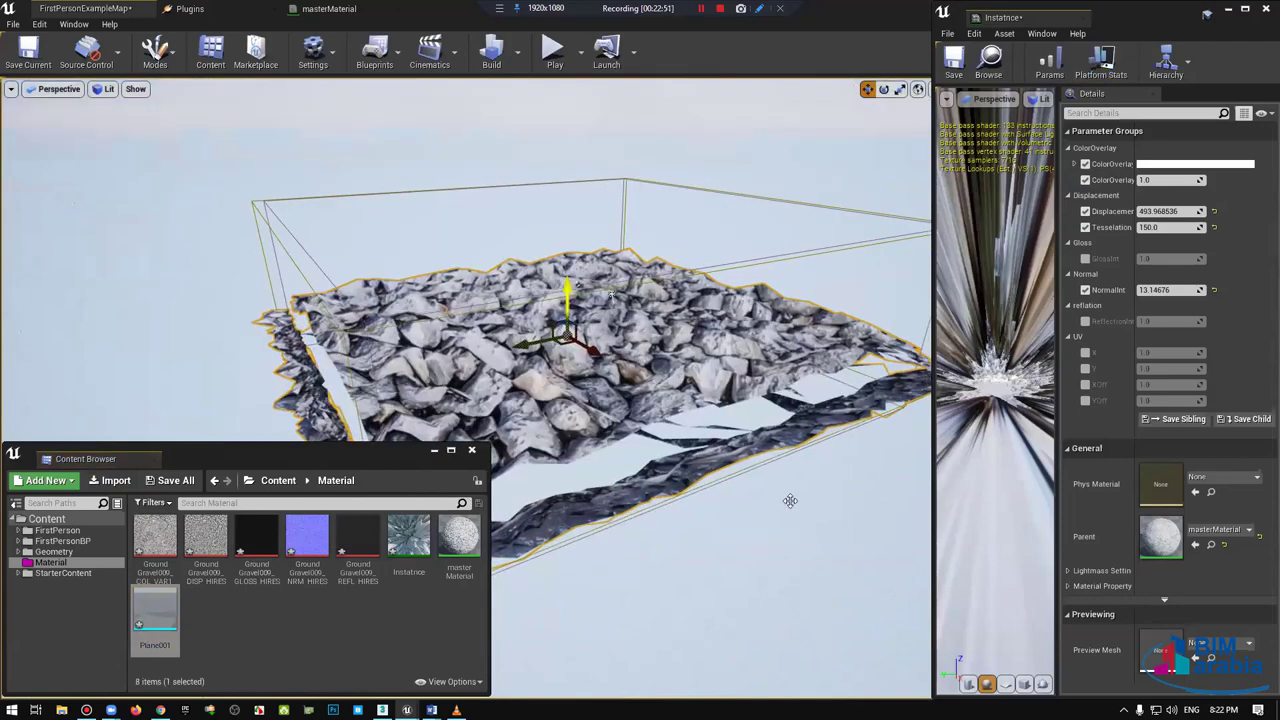
pyautogui.moveTo(155, 612); pyautogui.dragTo(748, 556)
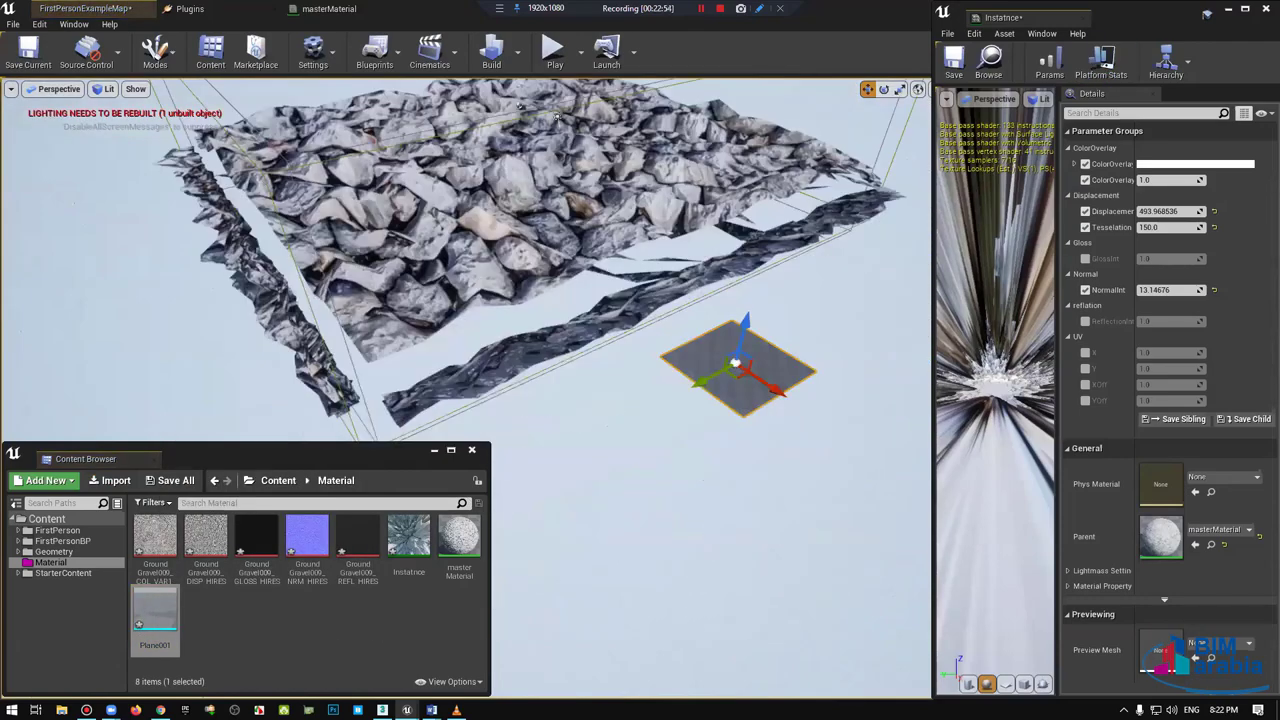
pyautogui.moveTo(610, 297); pyautogui.dragTo(786, 423)
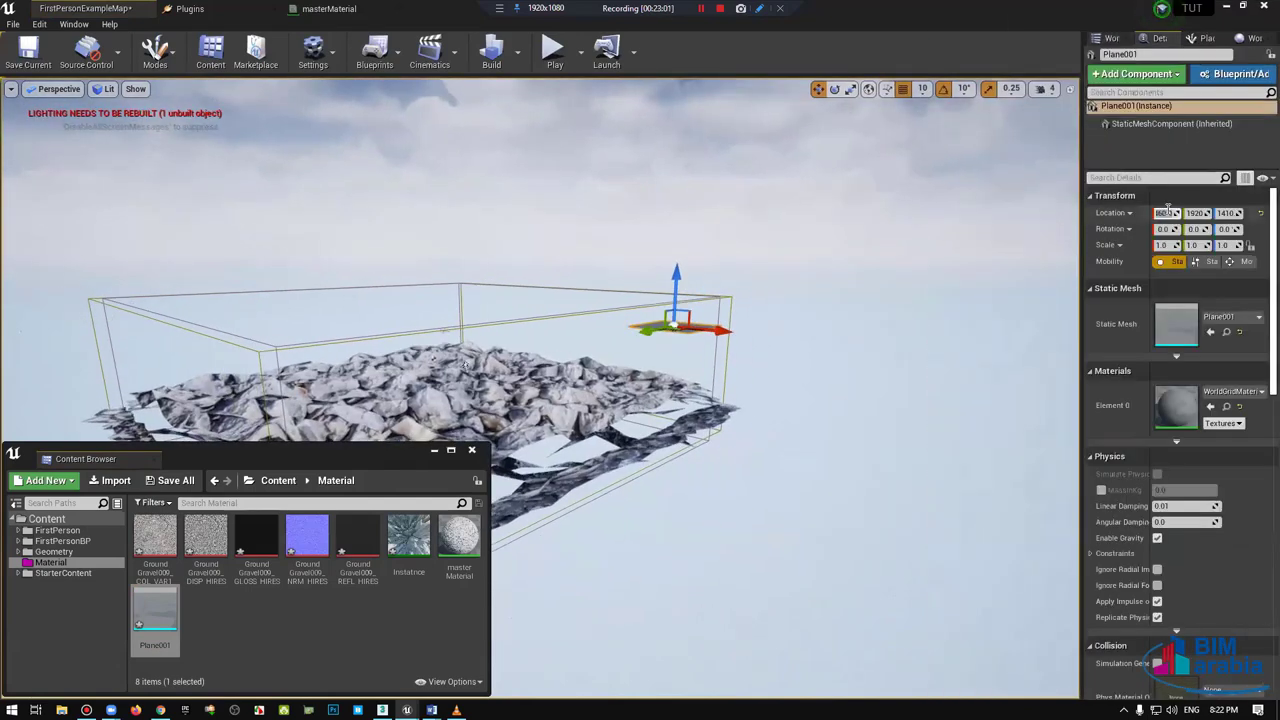
# Step: Set the plane's Location Z to 0
pyautogui.moveTo(1166, 212); pyautogui.dragTo(1150, 212)
pyautogui.write('0')
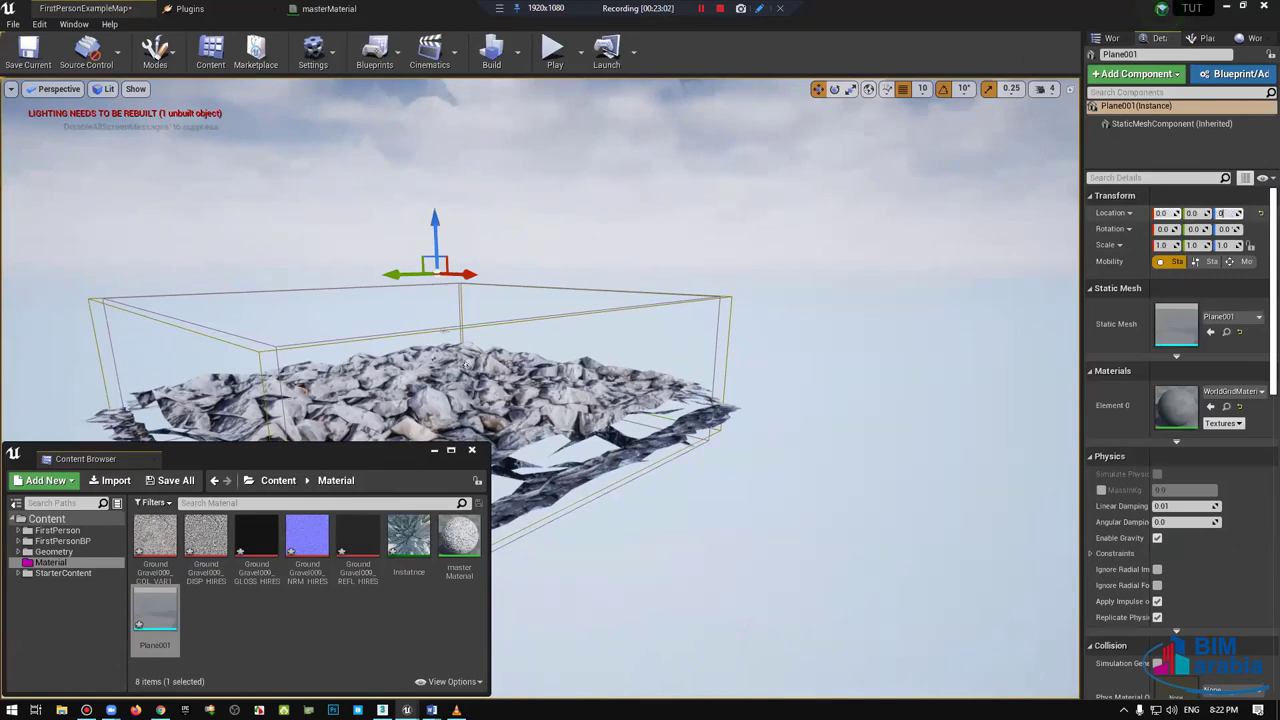
pyautogui.press('Return')
pyautogui.moveTo(464, 364); pyautogui.dragTo(781, 282)
pyautogui.moveTo(855, 265)
pyautogui.keyDown('alt'); pyautogui.mouseDown()
pyautogui.moveTo(653, 352)
pyautogui.moveTo(1020, 354)
pyautogui.moveTo(1243, 412)
pyautogui.mouseUp(); pyautogui.keyUp('alt')
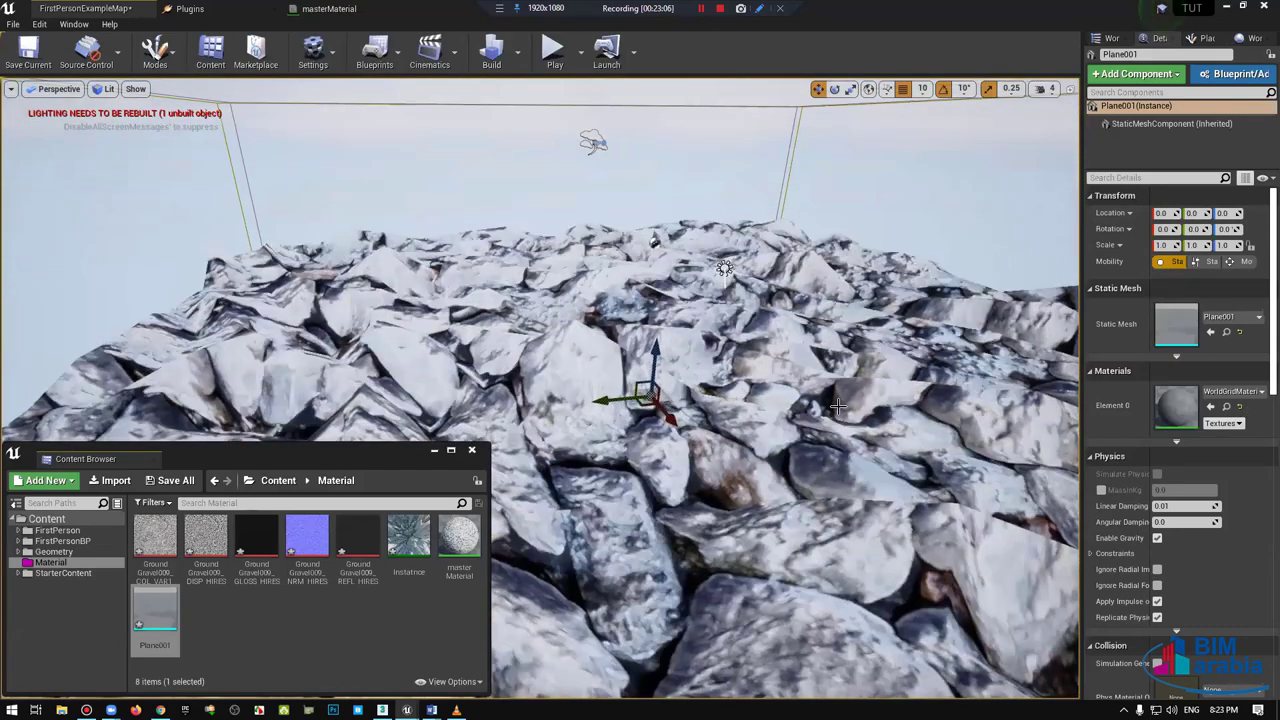
# Step: Undo the floor's material change and drag the Instance material onto Plane001
pyautogui.click(652, 241)
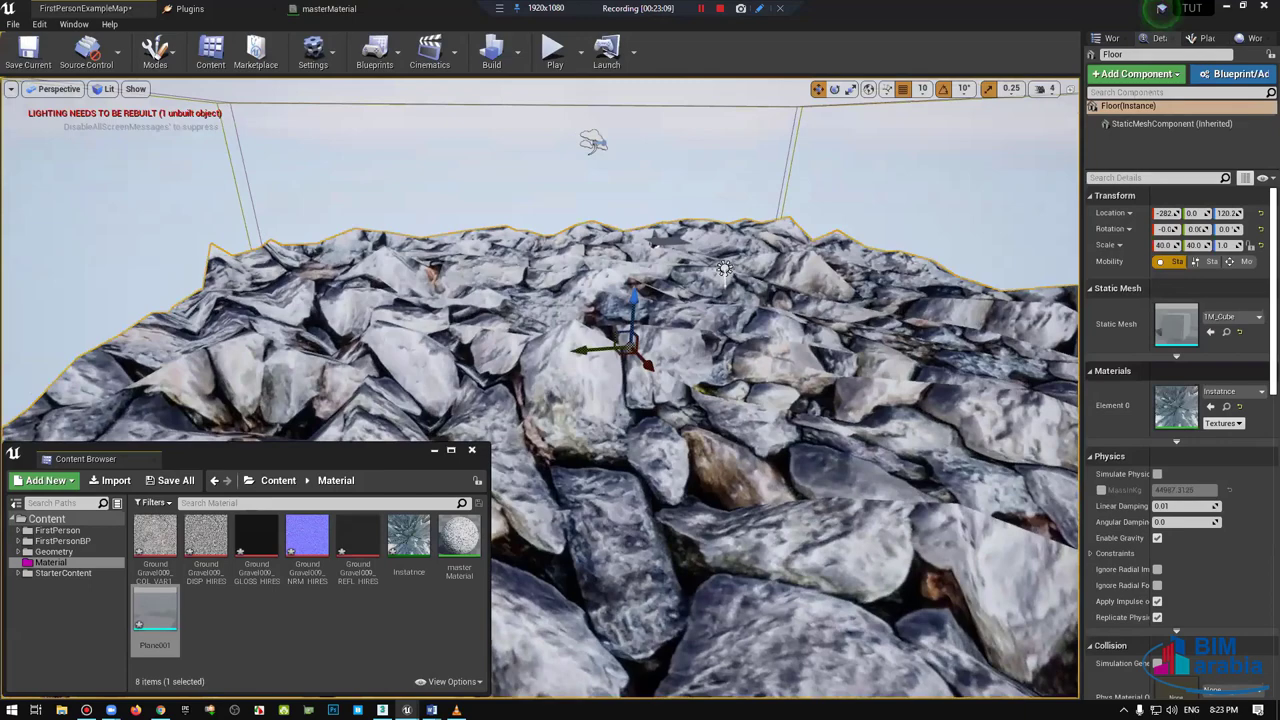
pyautogui.hotkey('ctrl', 'z')
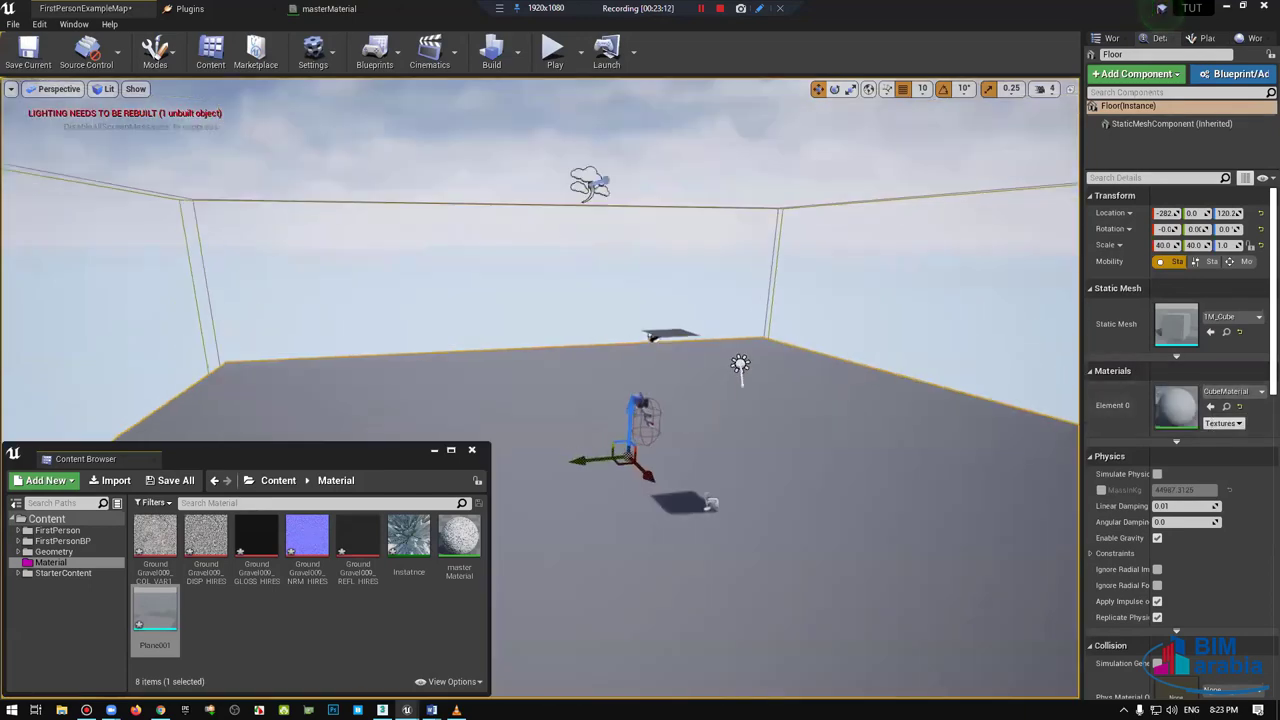
pyautogui.moveTo(540, 300)
pyautogui.keyDown('alt'); pyautogui.mouseDown()
pyautogui.moveTo(600, 300)
pyautogui.moveTo(640, 280)
pyautogui.moveTo(700, 300)
pyautogui.mouseUp(); pyautogui.keyUp('alt')
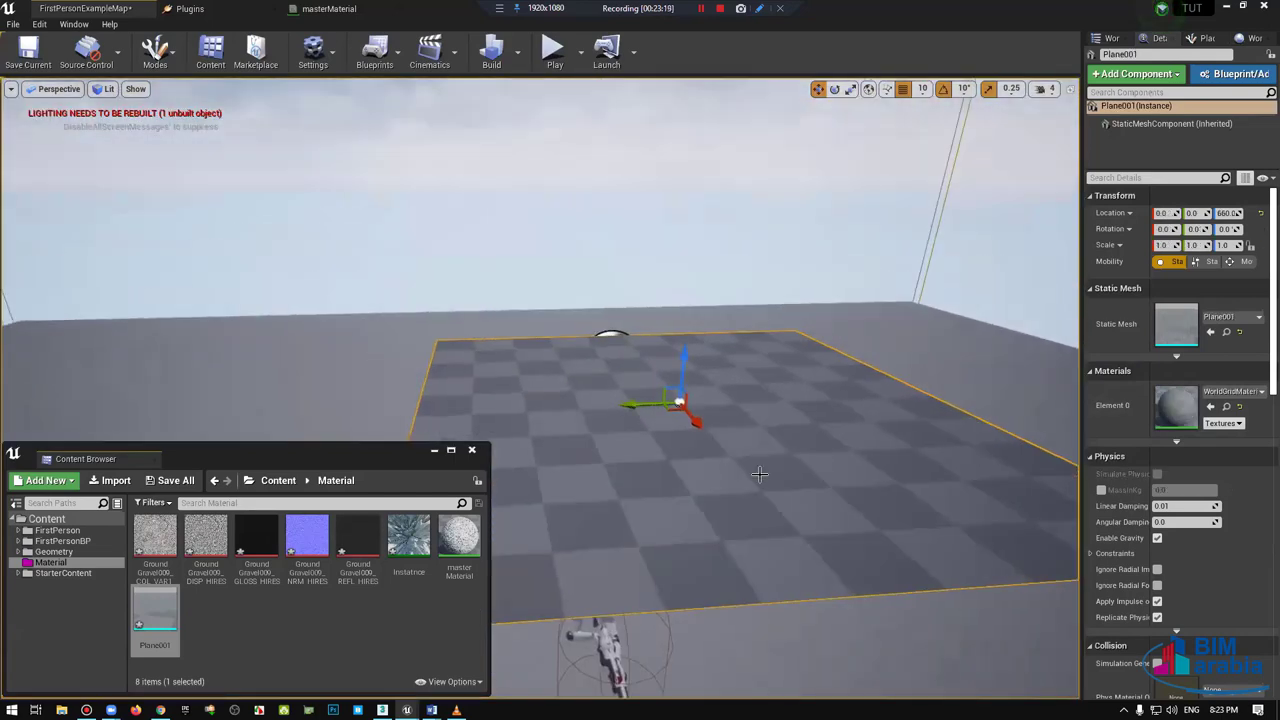
pyautogui.moveTo(700, 300)
pyautogui.keyDown('alt'); pyautogui.mouseDown()
pyautogui.moveTo(501, 541)
pyautogui.moveTo(700, 382)
pyautogui.mouseUp(); pyautogui.keyUp('alt')
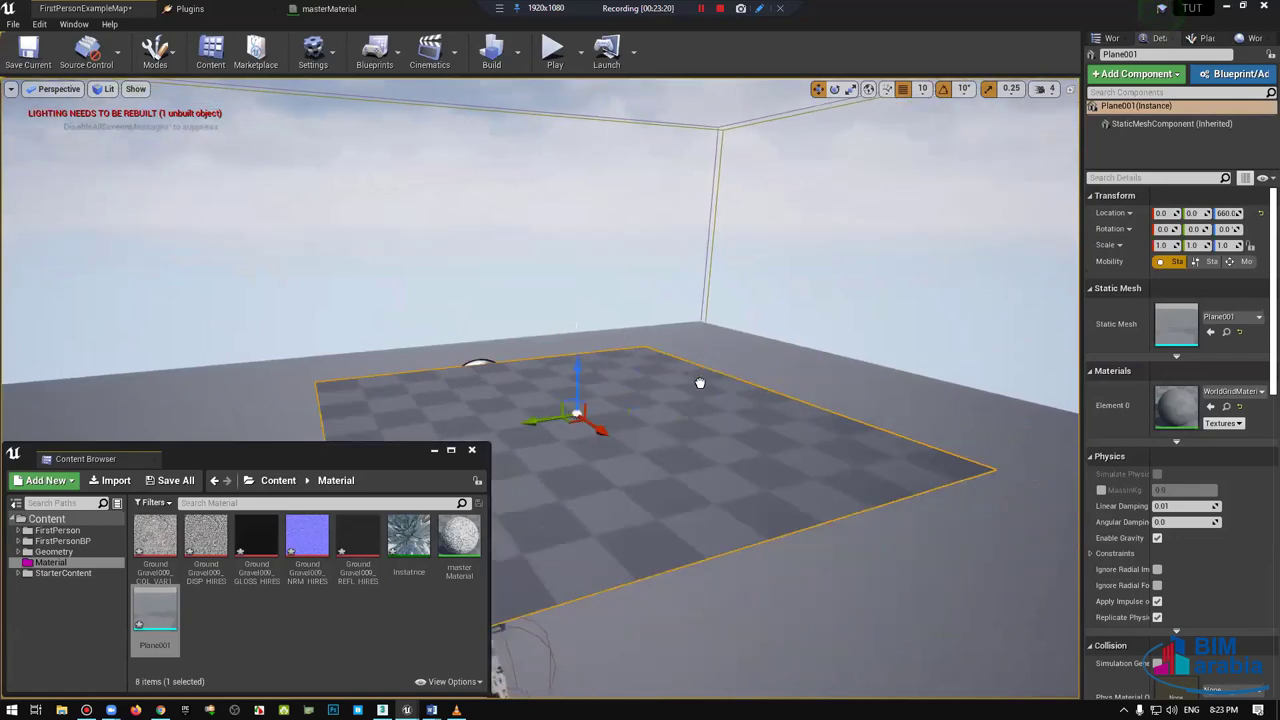
pyautogui.moveTo(408, 540)
pyautogui.mouseDown()
pyautogui.moveTo(805, 394)
pyautogui.moveTo(775, 430)
pyautogui.moveTo(775, 460)
pyautogui.mouseUp()
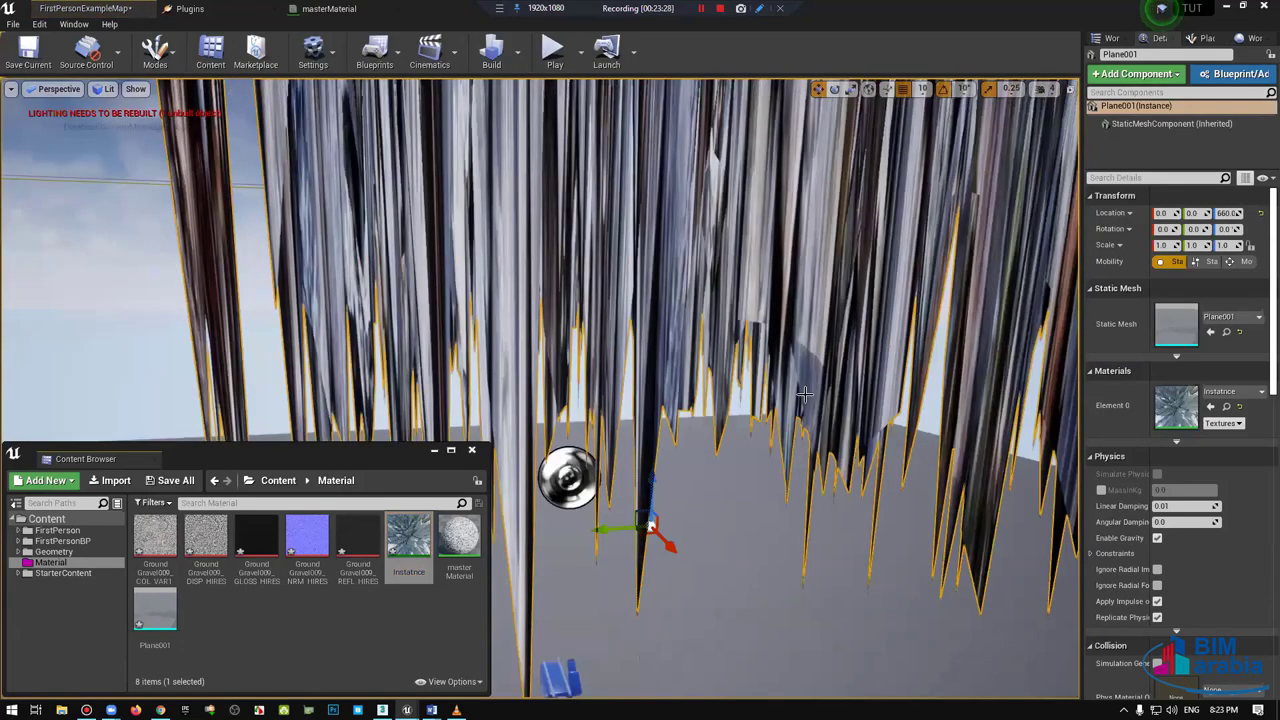
# Step: Reset the instance's Displacement and Tesselation, then set them to about 1.91 and 10
pyautogui.keyDown('alt'); pyautogui.moveTo(805, 394); pyautogui.dragTo(770, 400); pyautogui.keyUp('alt')
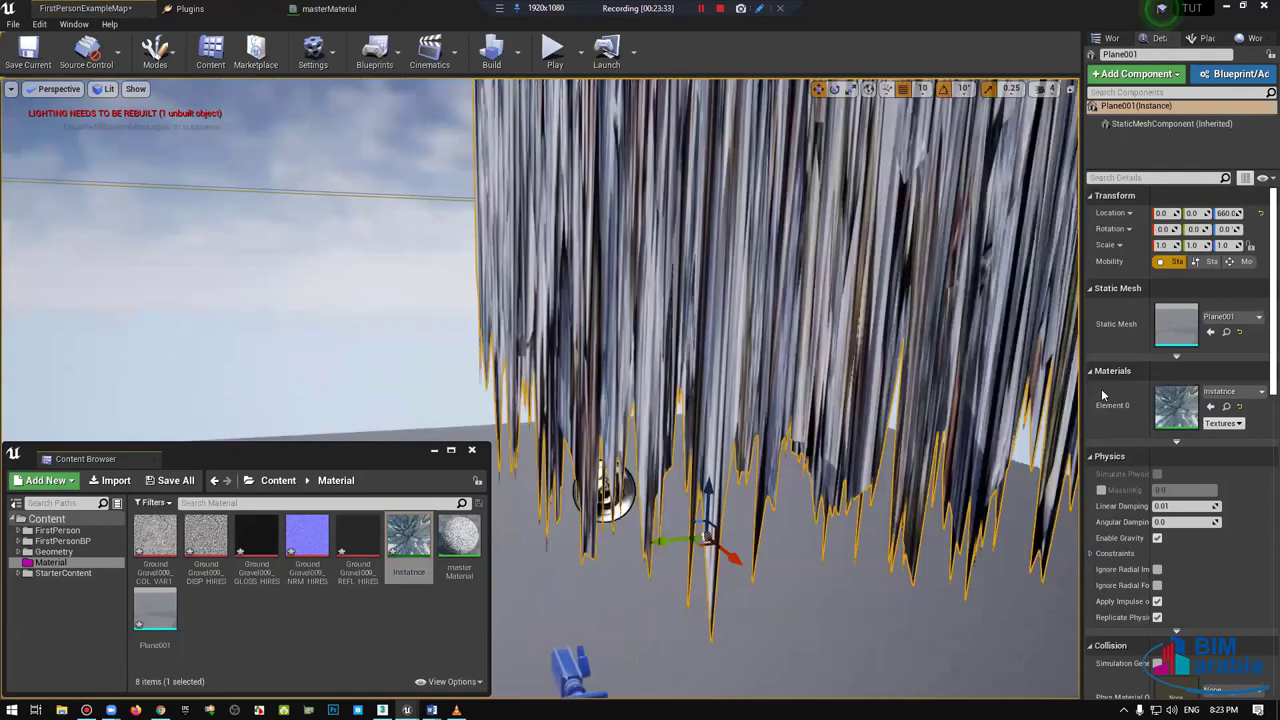
pyautogui.doubleClick(1176, 407)
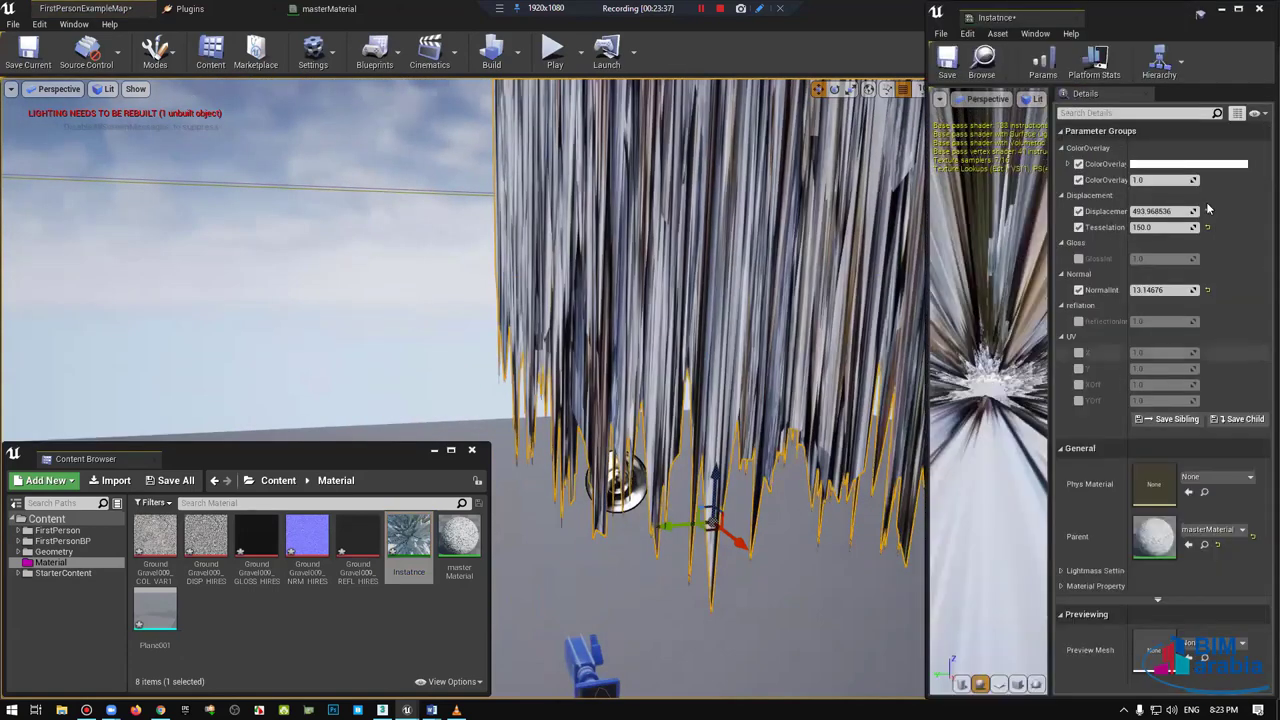
pyautogui.click(1207, 211)
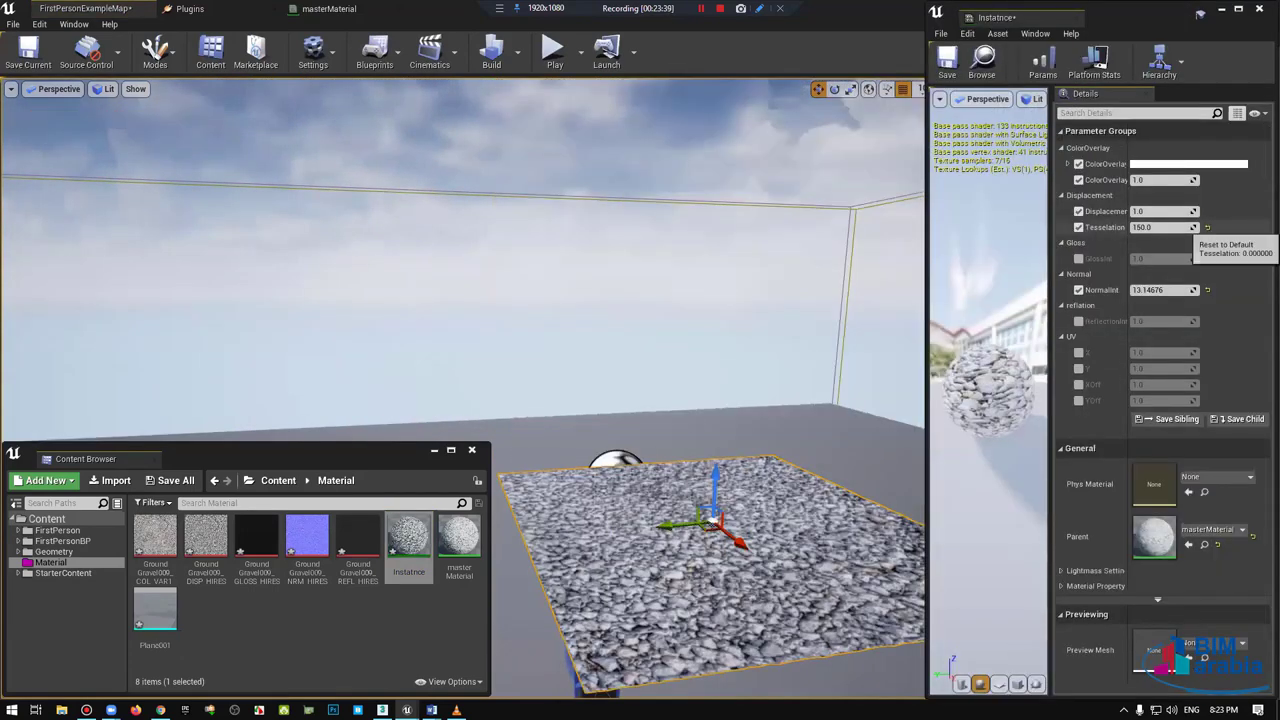
pyautogui.click(1207, 228)
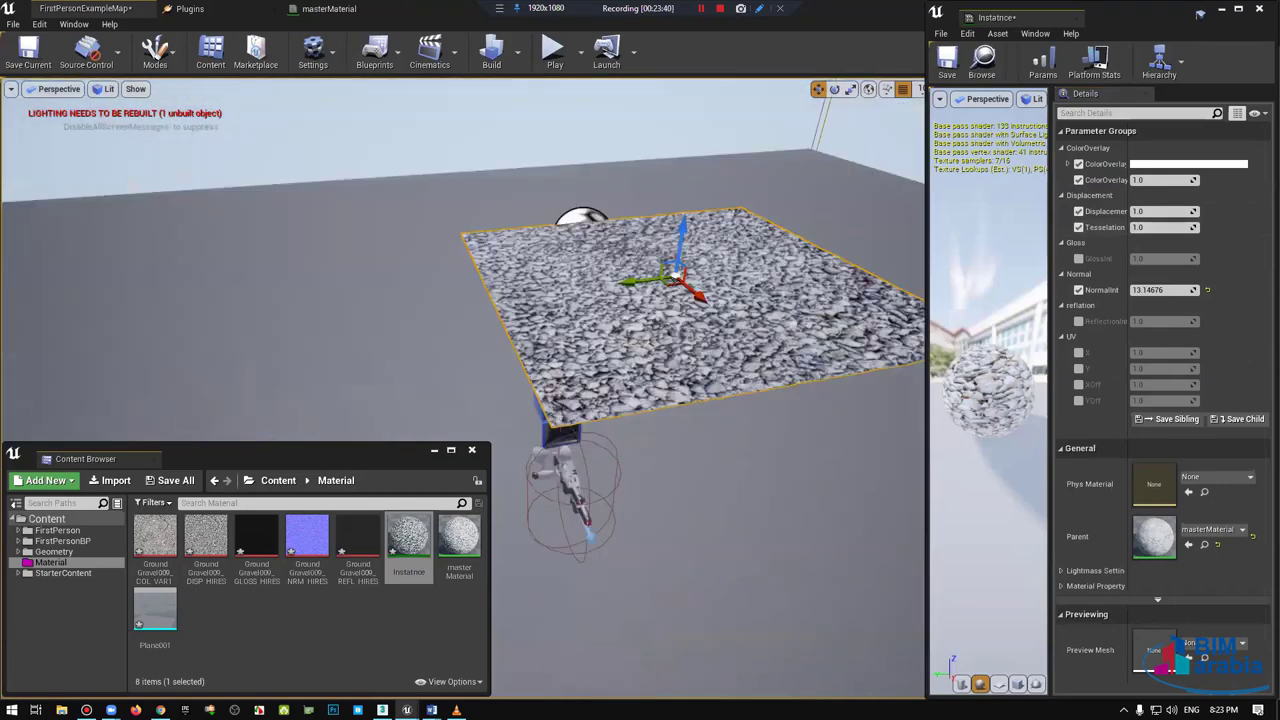
pyautogui.moveTo(460, 300)
pyautogui.mouseDown(button='right')
pyautogui.moveTo(460, 260)
pyautogui.moveTo(460, 300)
pyautogui.mouseUp(button='right')
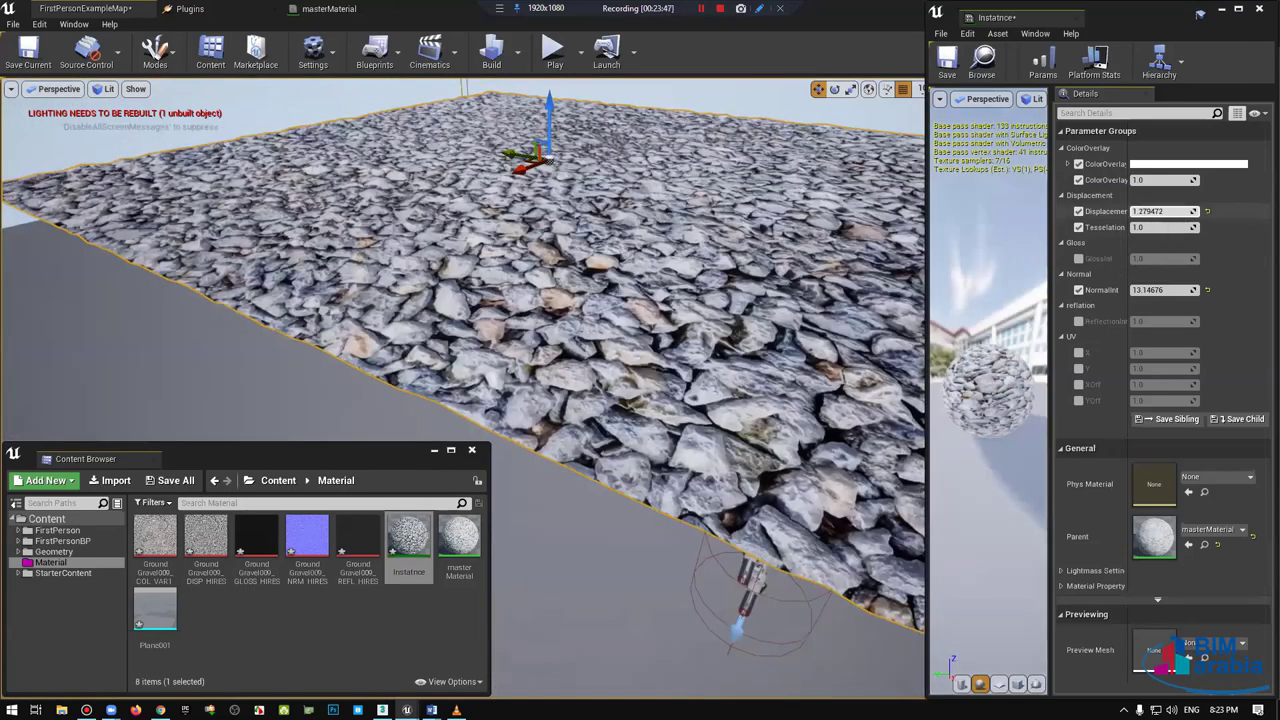
pyautogui.moveTo(1160, 211)
pyautogui.mouseDown()
pyautogui.moveTo(1150, 248)
pyautogui.moveTo(645, 276)
pyautogui.mouseUp()
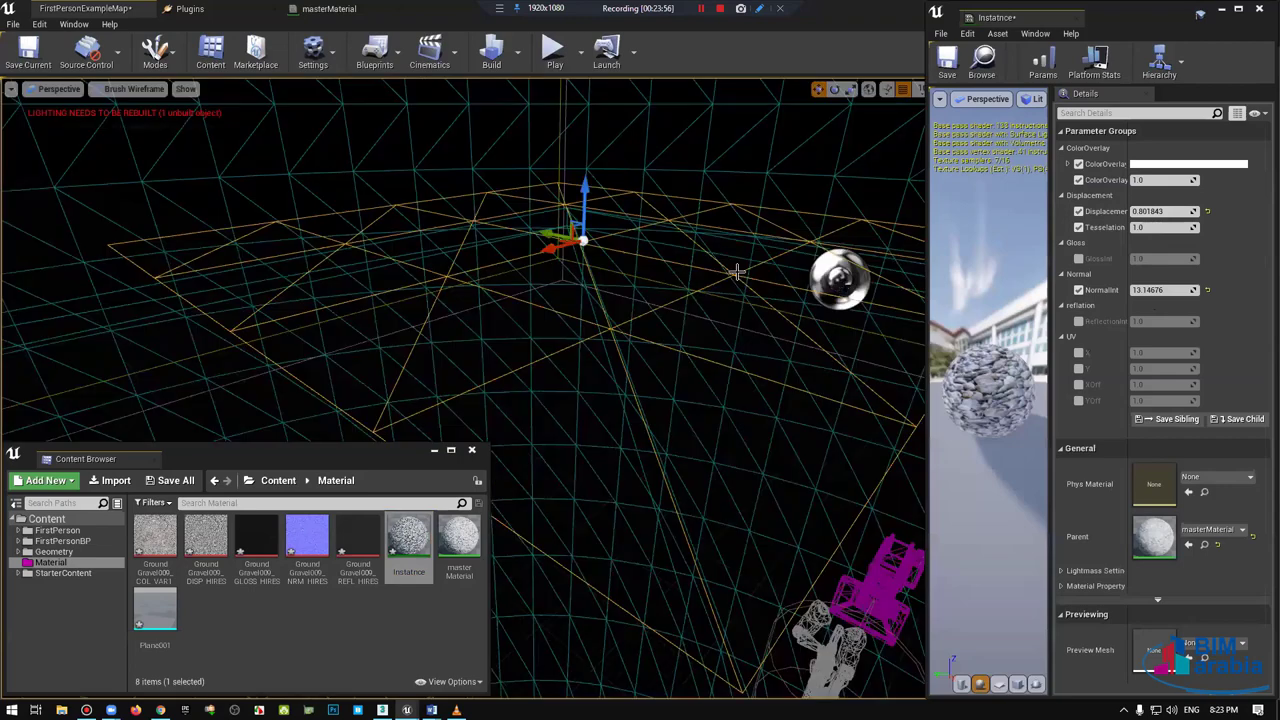
pyautogui.moveTo(1160, 227); pyautogui.dragTo(1185, 227)
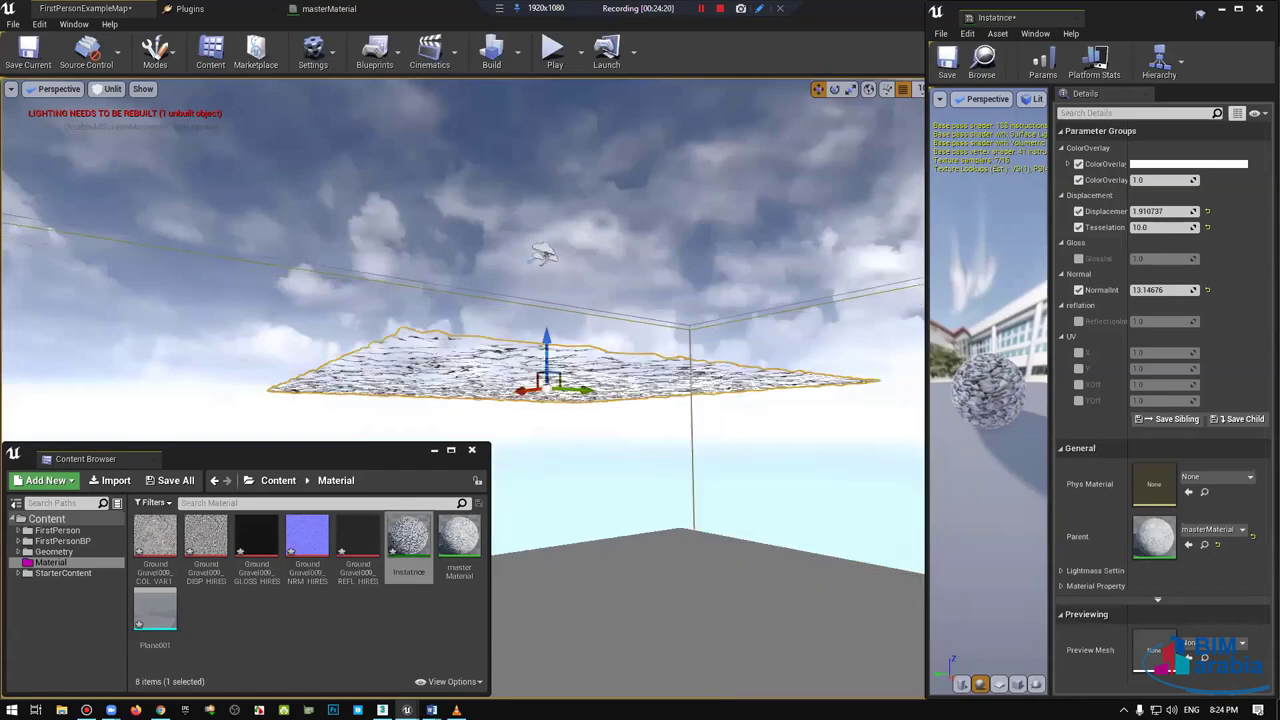
pyautogui.moveTo(460, 300)
pyautogui.mouseDown(button='right')
pyautogui.moveTo(520, 330)
pyautogui.moveTo(791, 403)
pyautogui.mouseUp(button='right')
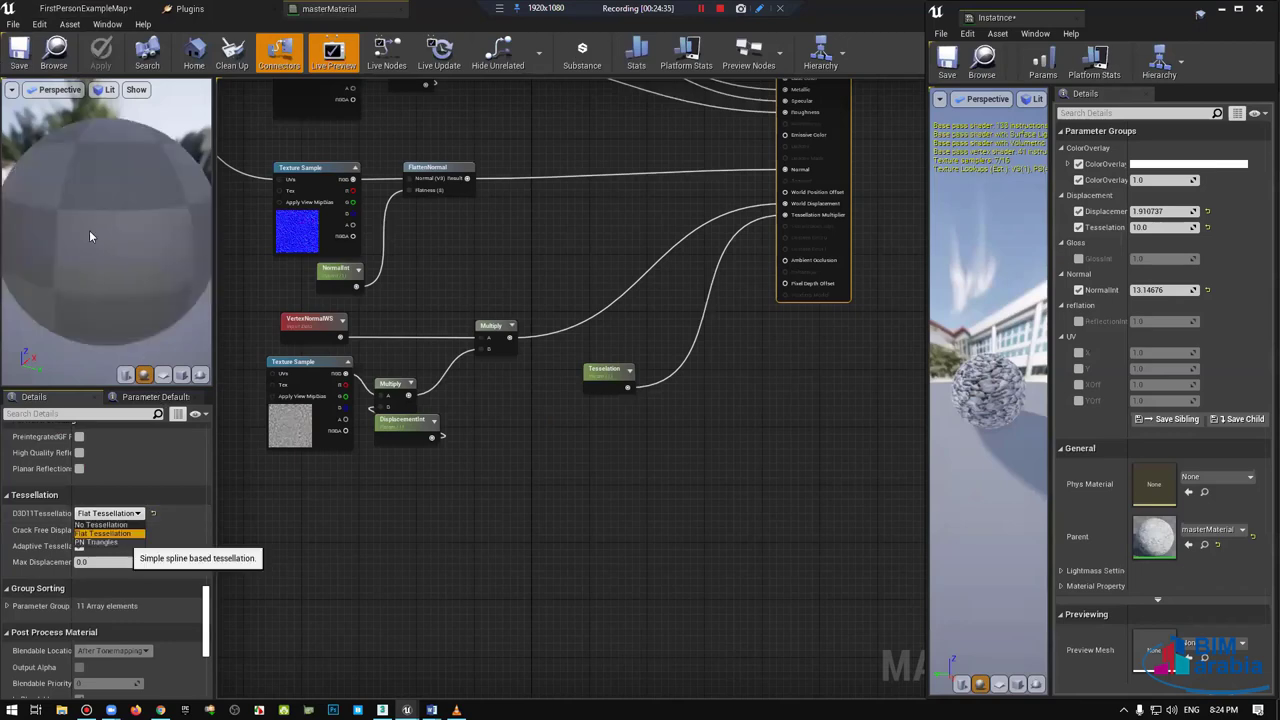
# Step: Keep masterMaterial on Flat Tessellation after trying PN Triangles, and enable Crack Free Displacement
pyautogui.click(110, 513)
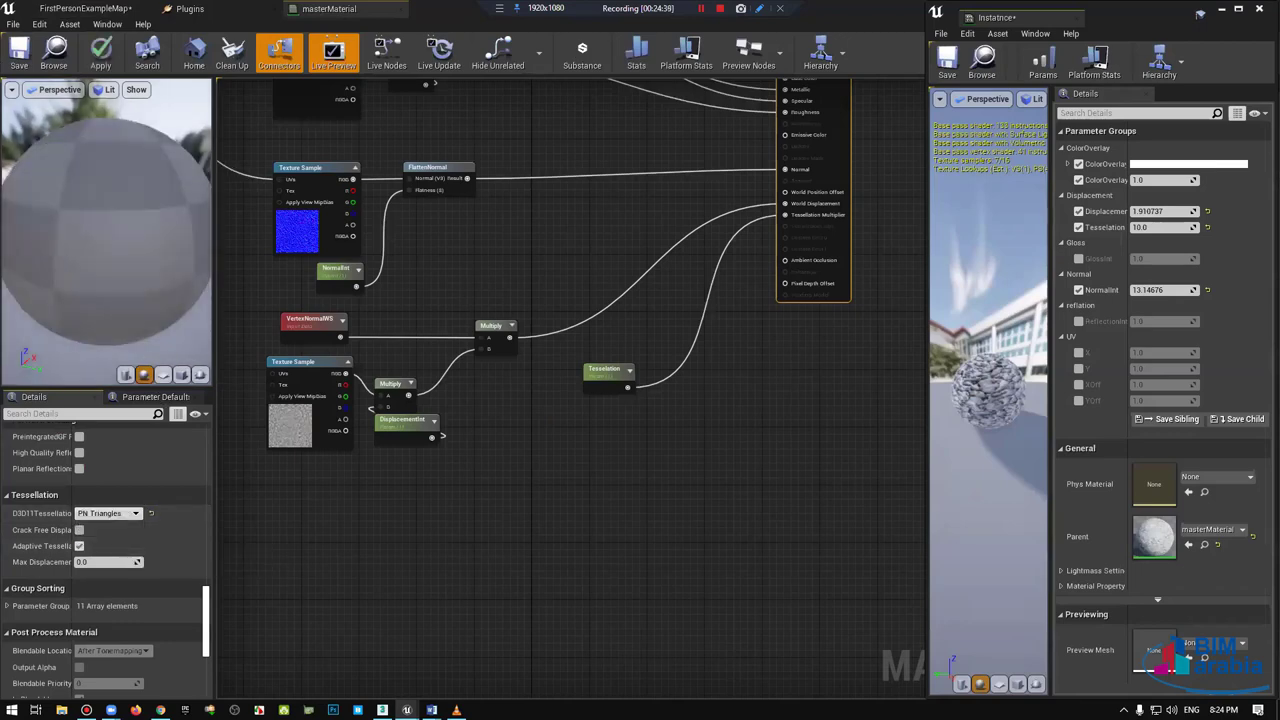
pyautogui.click(110, 513)
pyautogui.click(110, 530)
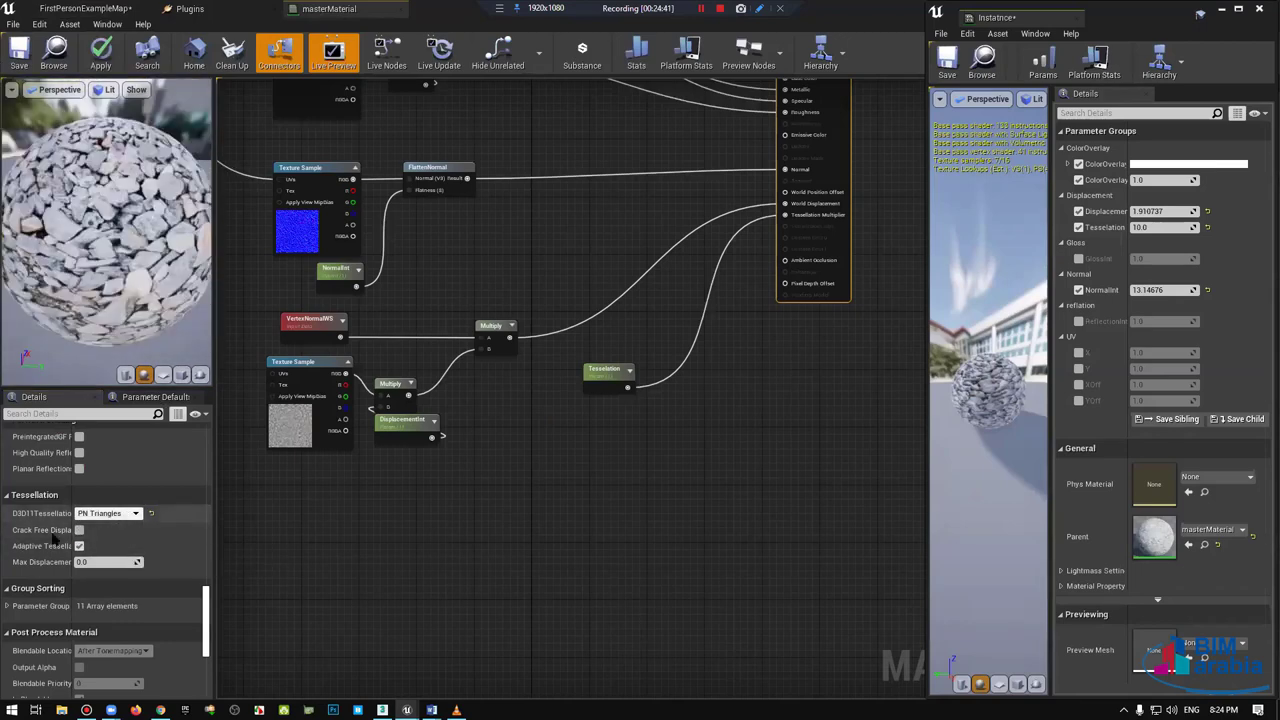
pyautogui.click(79, 530)
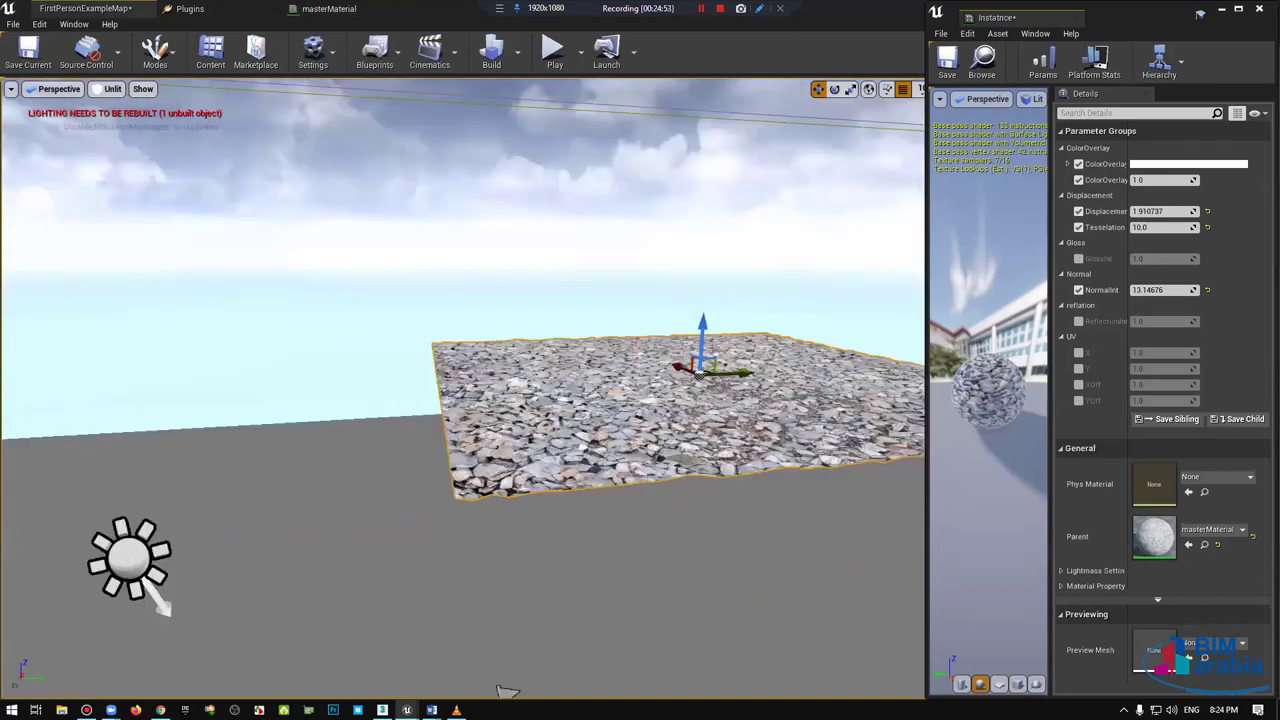
# Step: Check the masterMaterial node graph, then return to the level with the gravel plane
pyautogui.scroll(2, 507, 690)
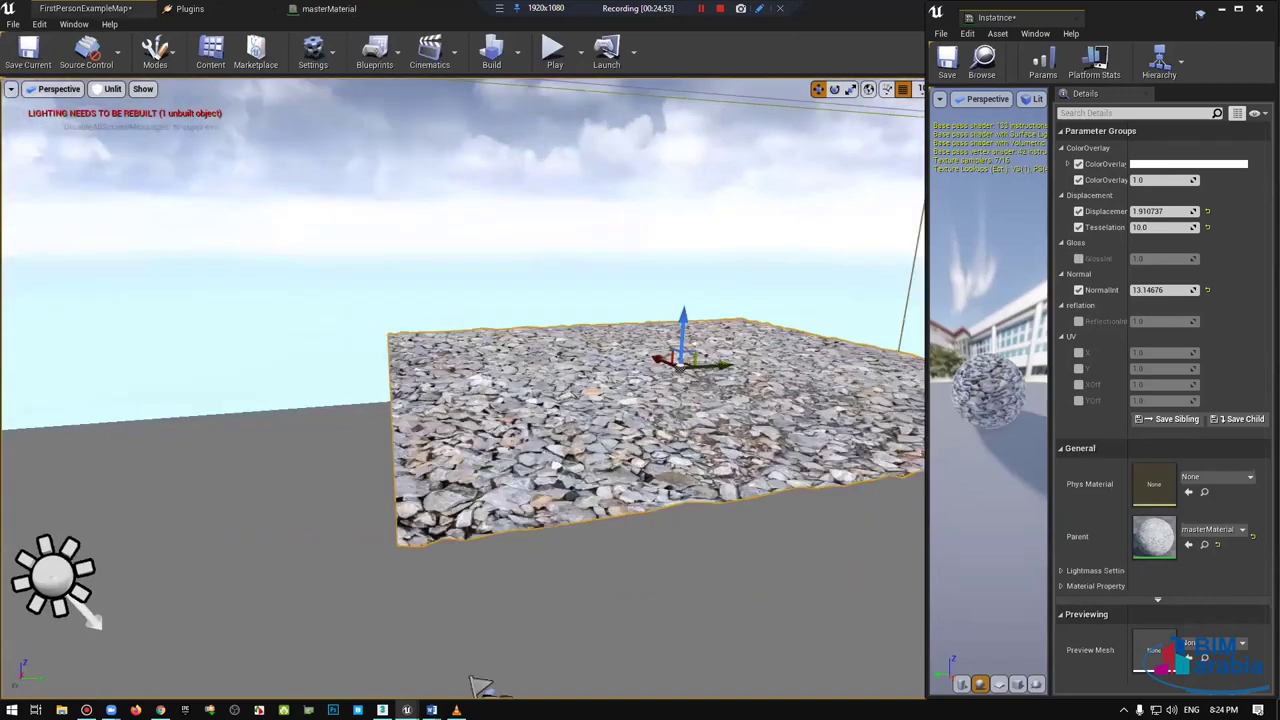
pyautogui.scroll(2, 480, 550)
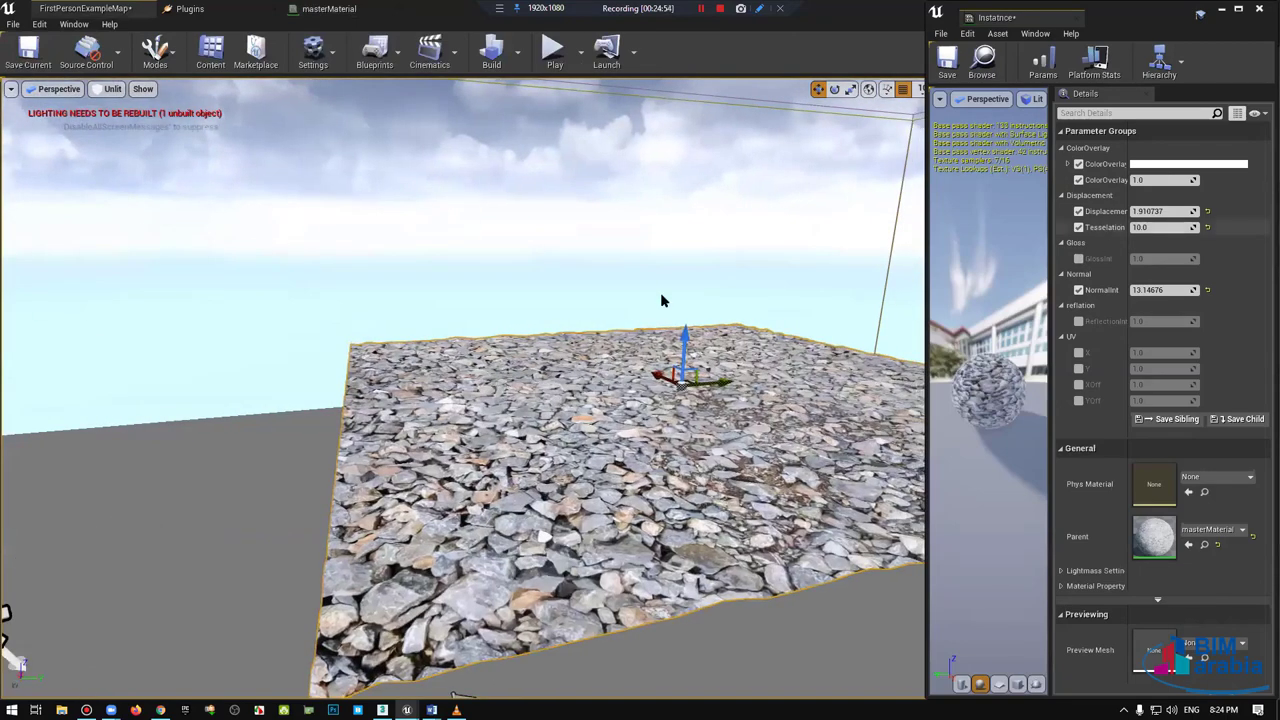
pyautogui.scroll(-3, 600, 280)
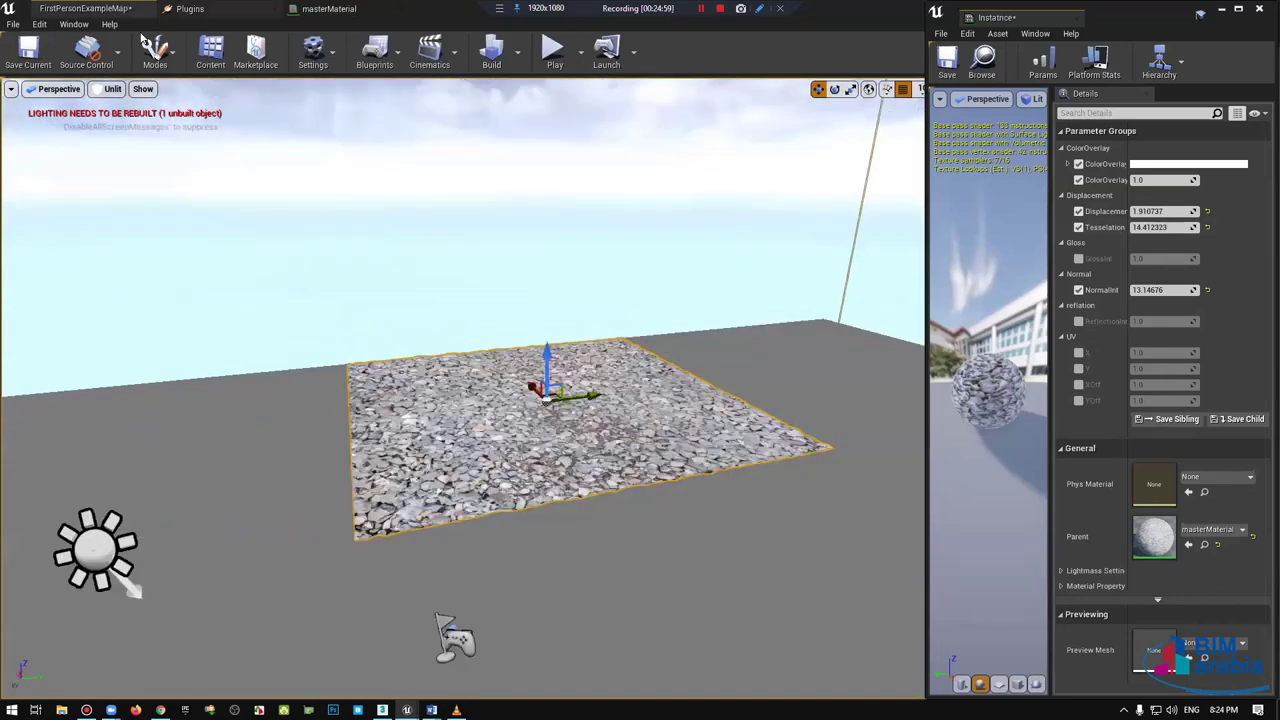
pyautogui.click(329, 8)
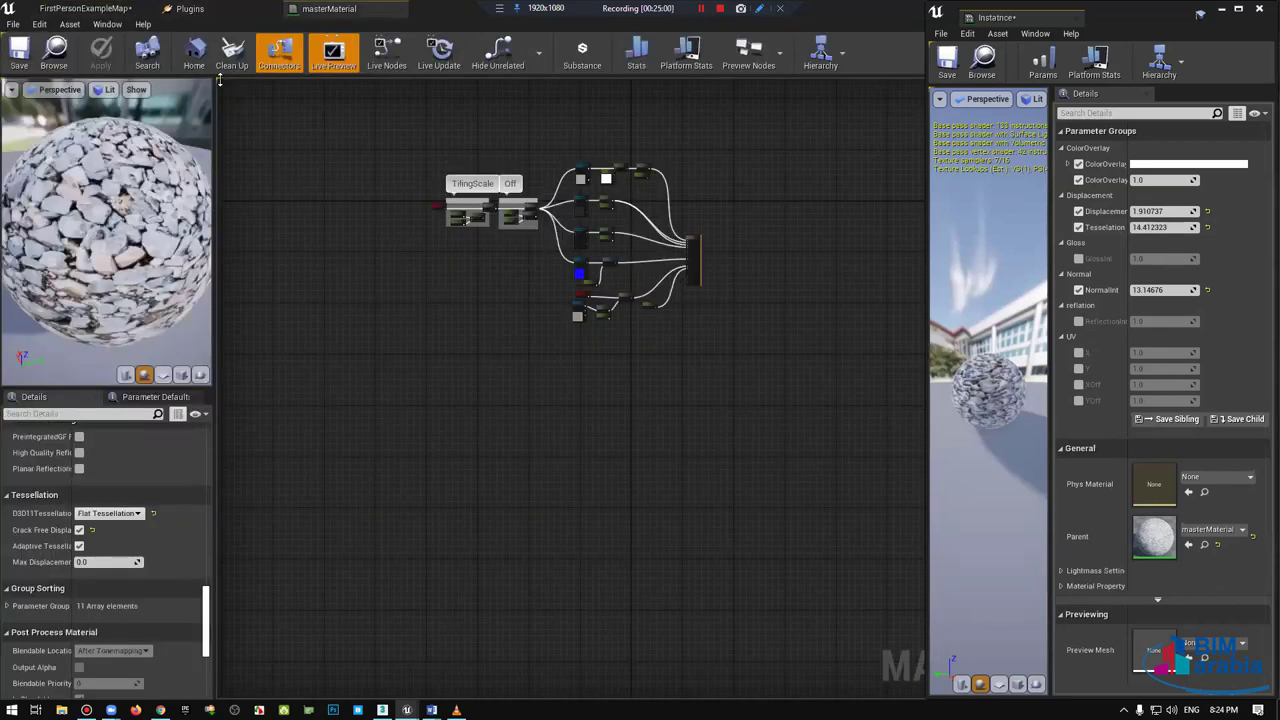
pyautogui.moveTo(359, 465); pyautogui.dragTo(360, 442, button='right')
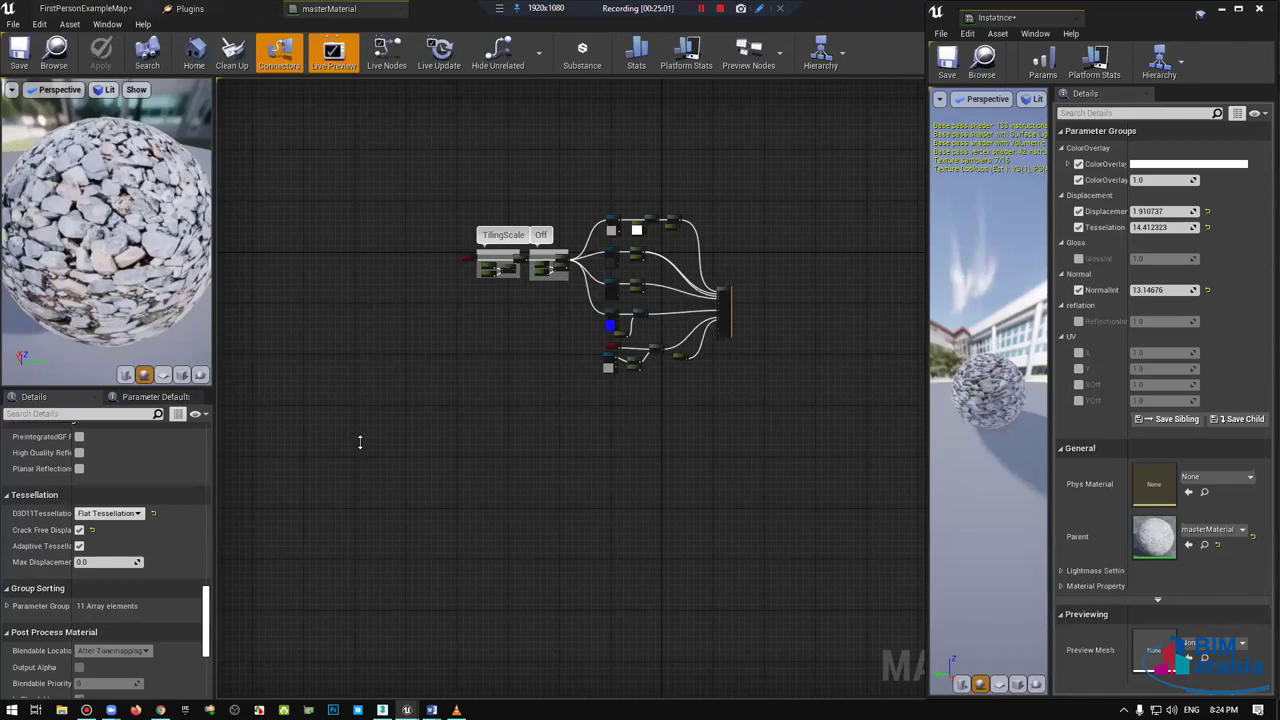
pyautogui.click(85, 8)
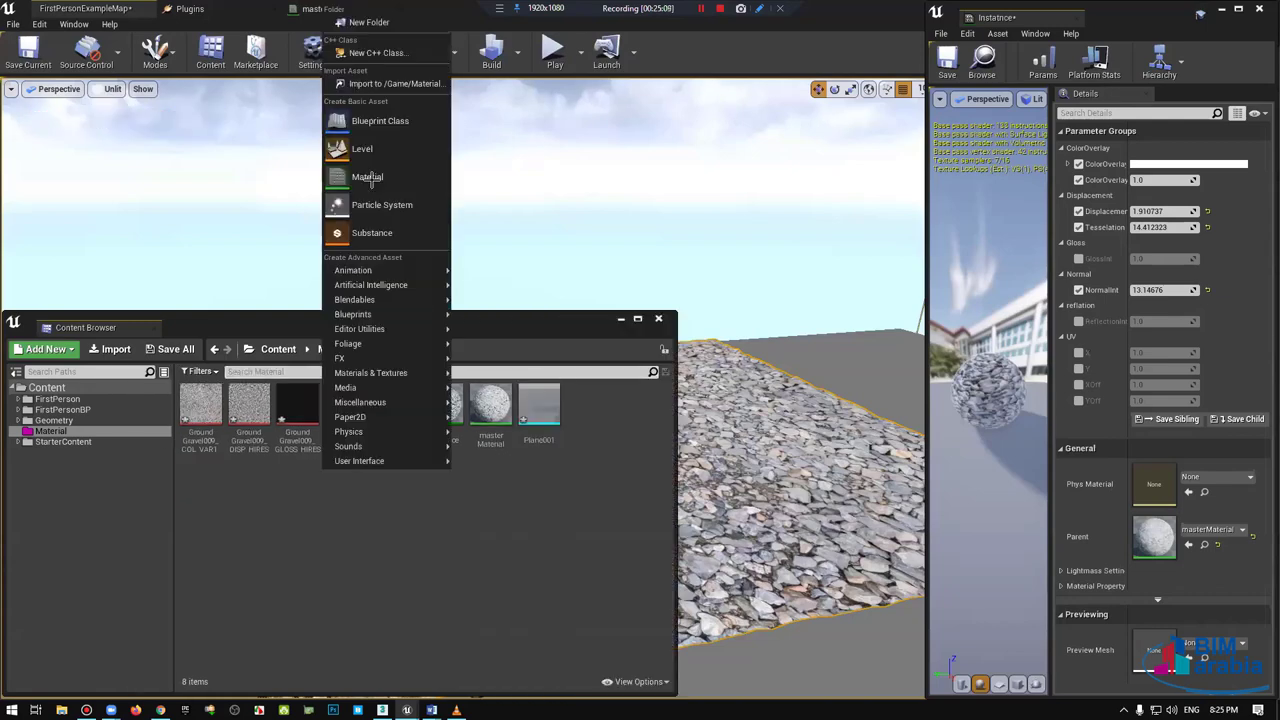
# Step: Name the new material LightMaterial and open it for editing
pyautogui.write('ghtMaterial')
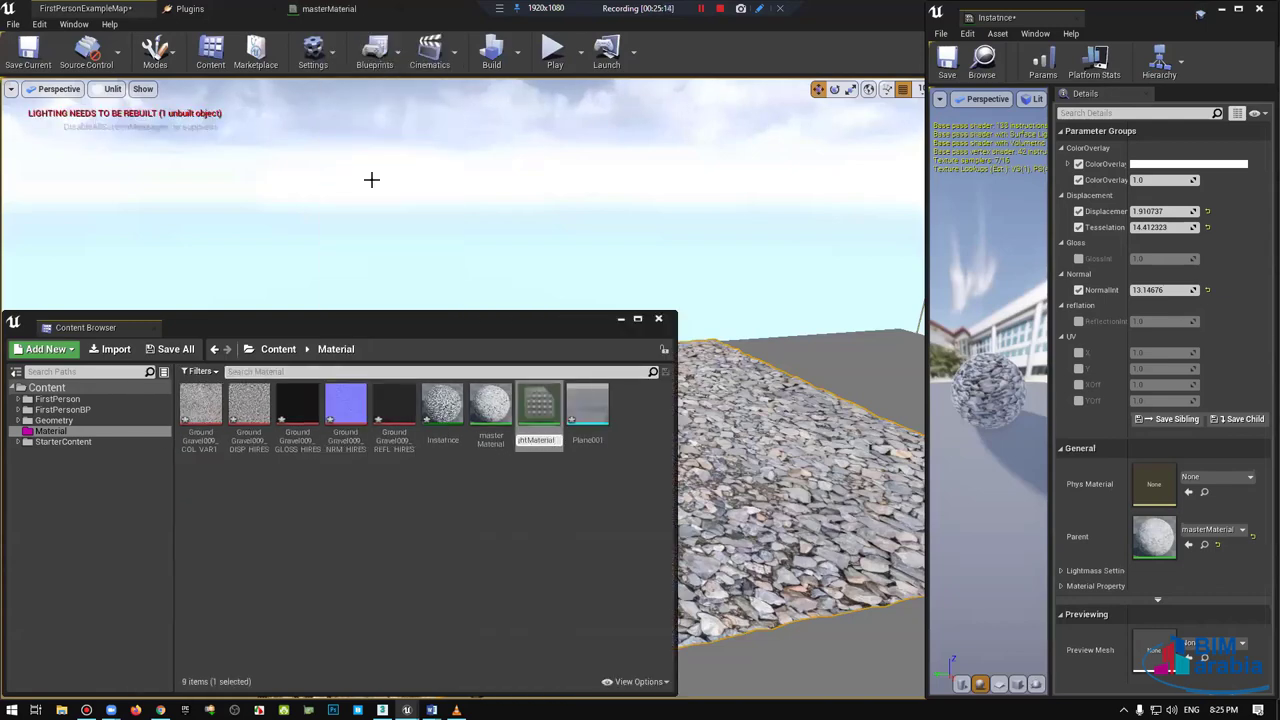
pyautogui.press('Return')
pyautogui.doubleClick(492, 410)
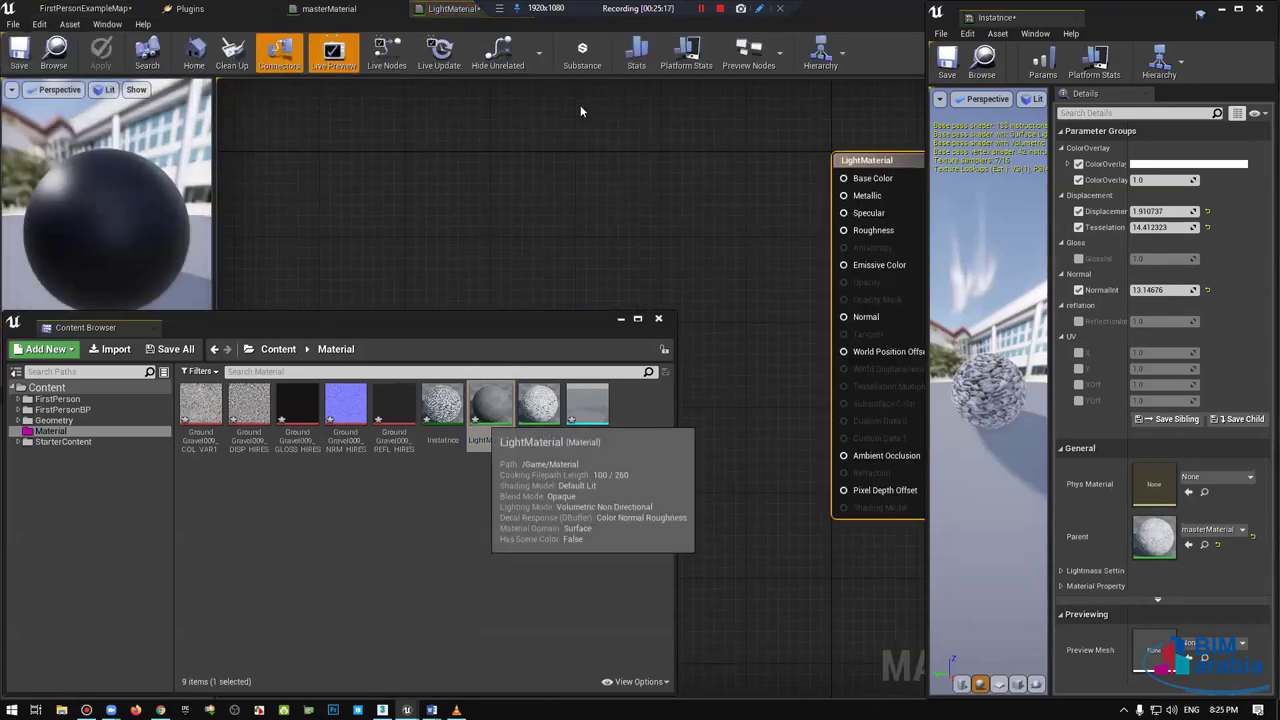
# Step: Duplicate LightMaterial as LightMaterial_1 and bring the level view back near the gravel plane
pyautogui.rightClick(490, 410)
pyautogui.click(560, 137)
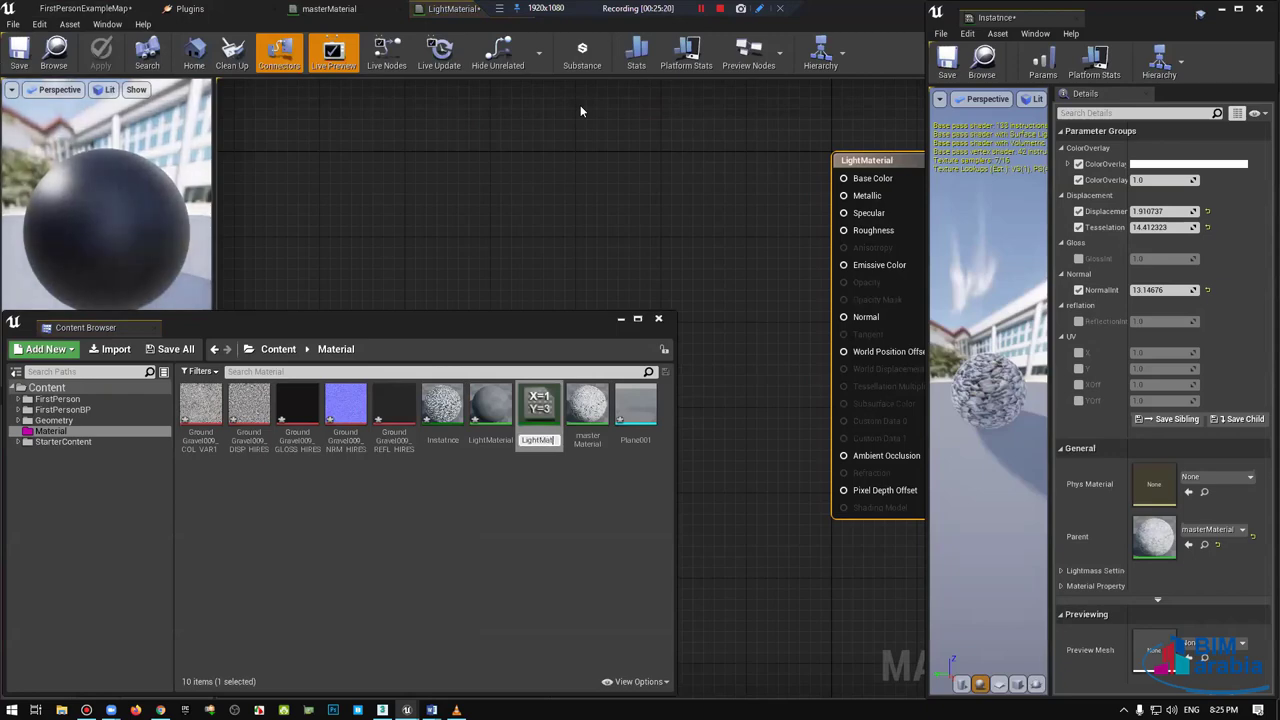
pyautogui.write('erial_1')
pyautogui.press('Return')
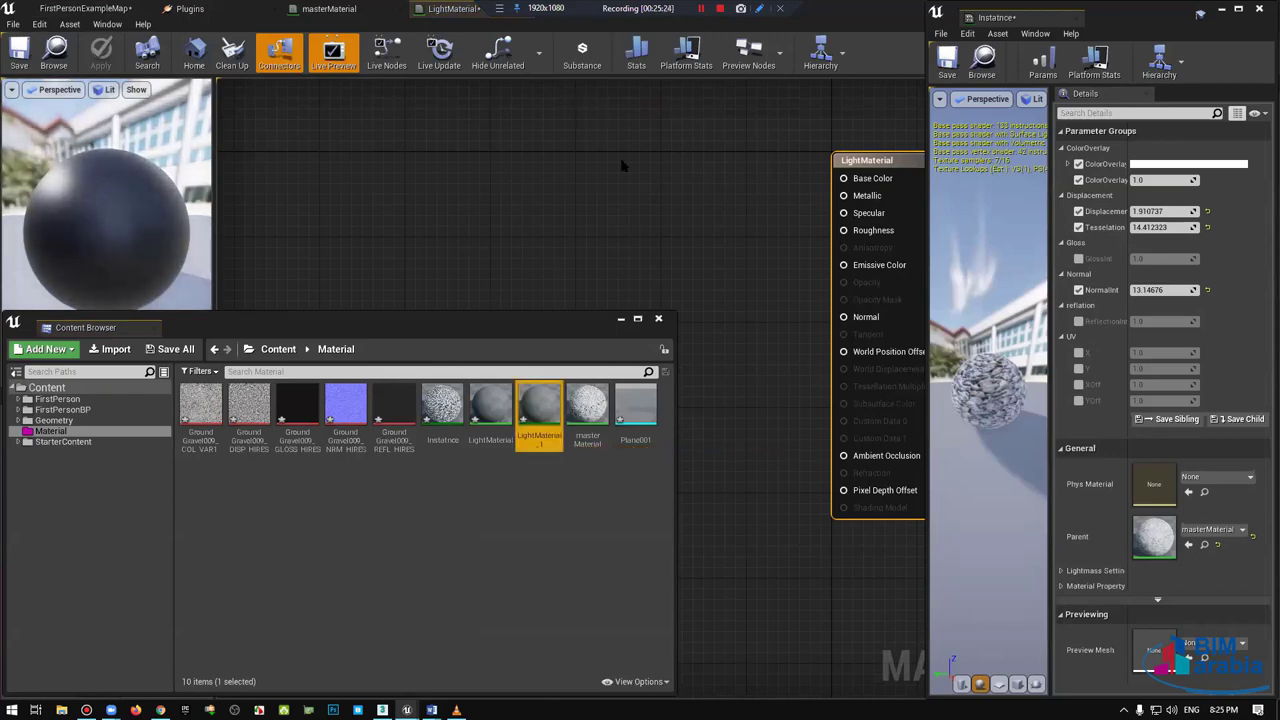
pyautogui.click(614, 326)
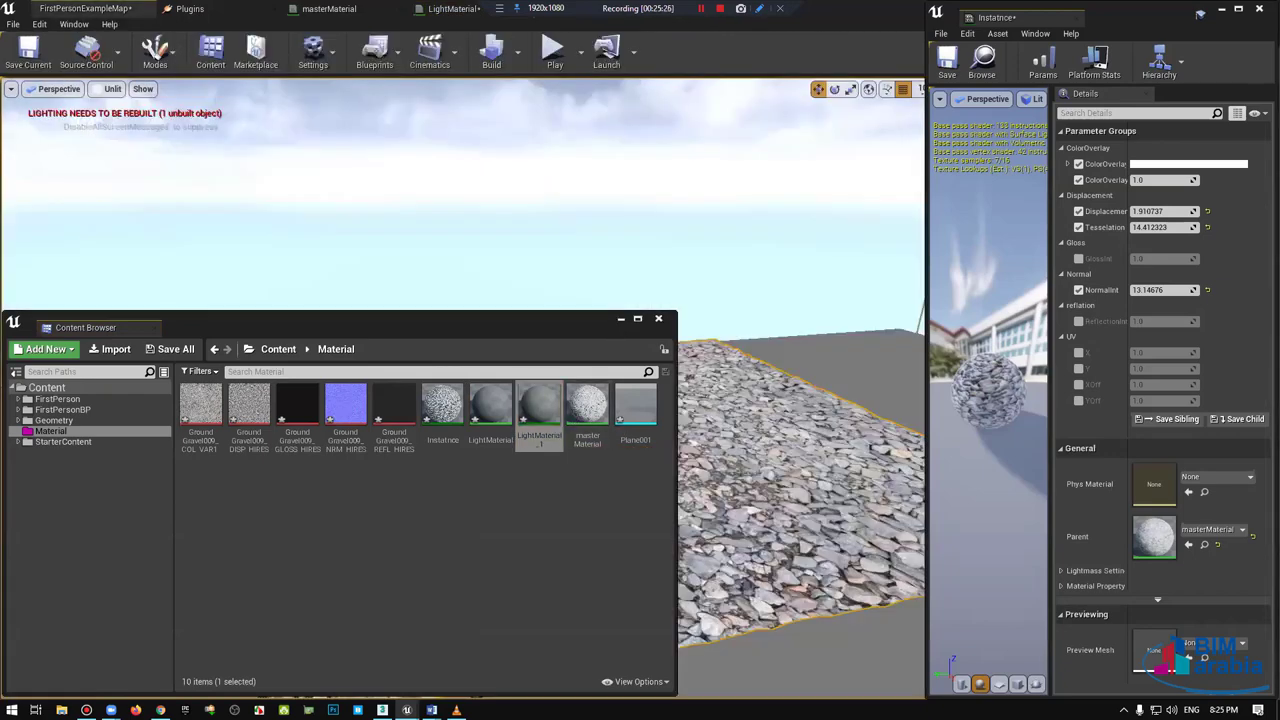
pyautogui.moveTo(800, 220); pyautogui.dragTo(968, 195)
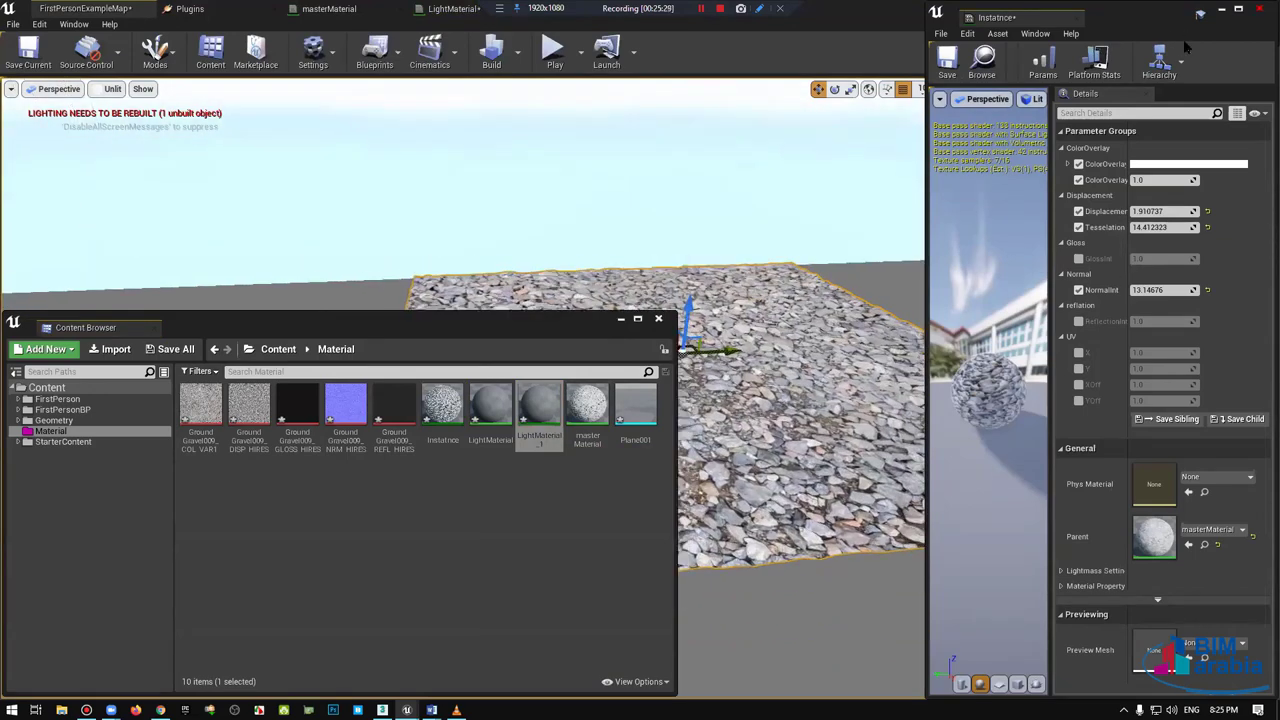
# Step: Close the Instance material editor and place a Point Light on the gravel plane
pyautogui.click(1259, 8)
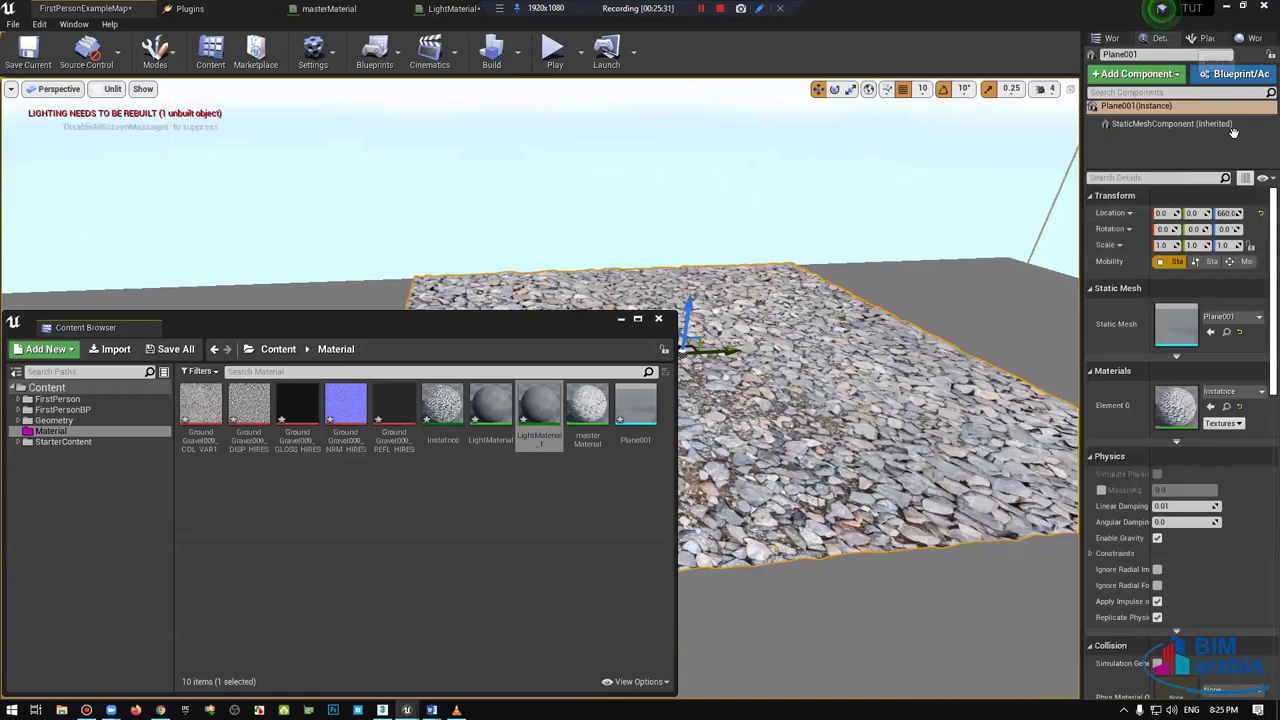
pyautogui.click(1205, 38)
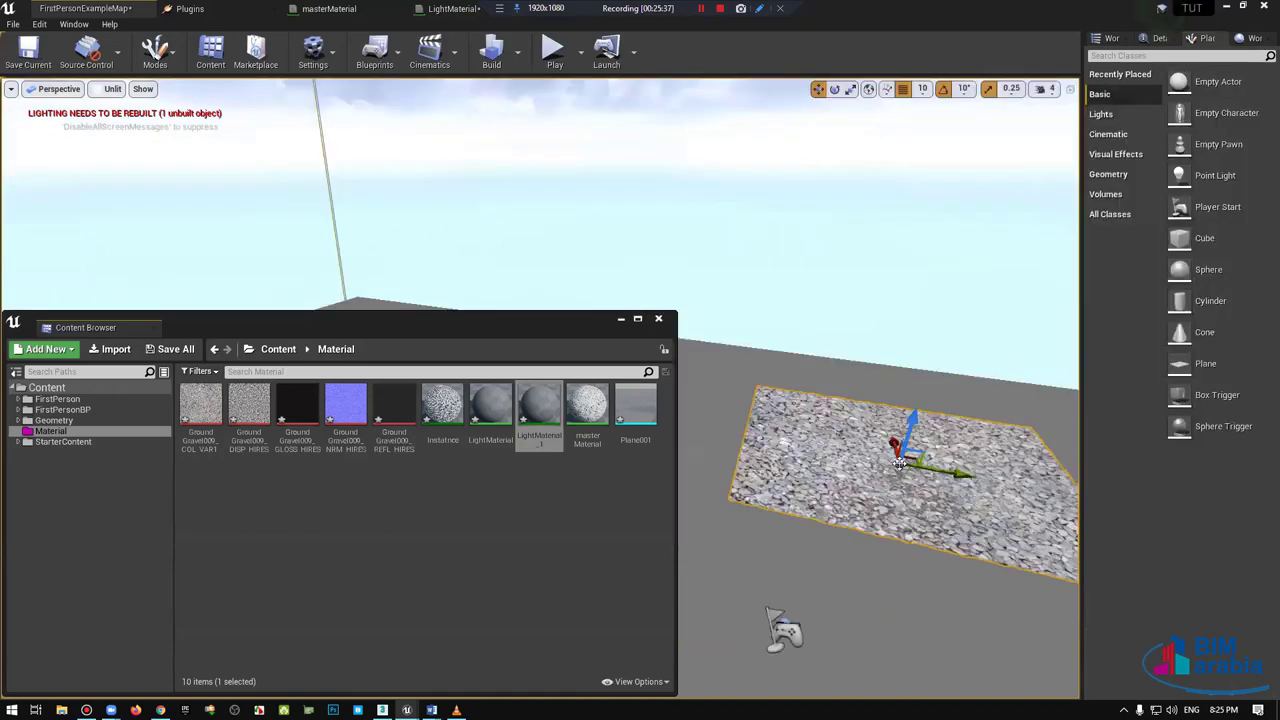
pyautogui.click(900, 463)
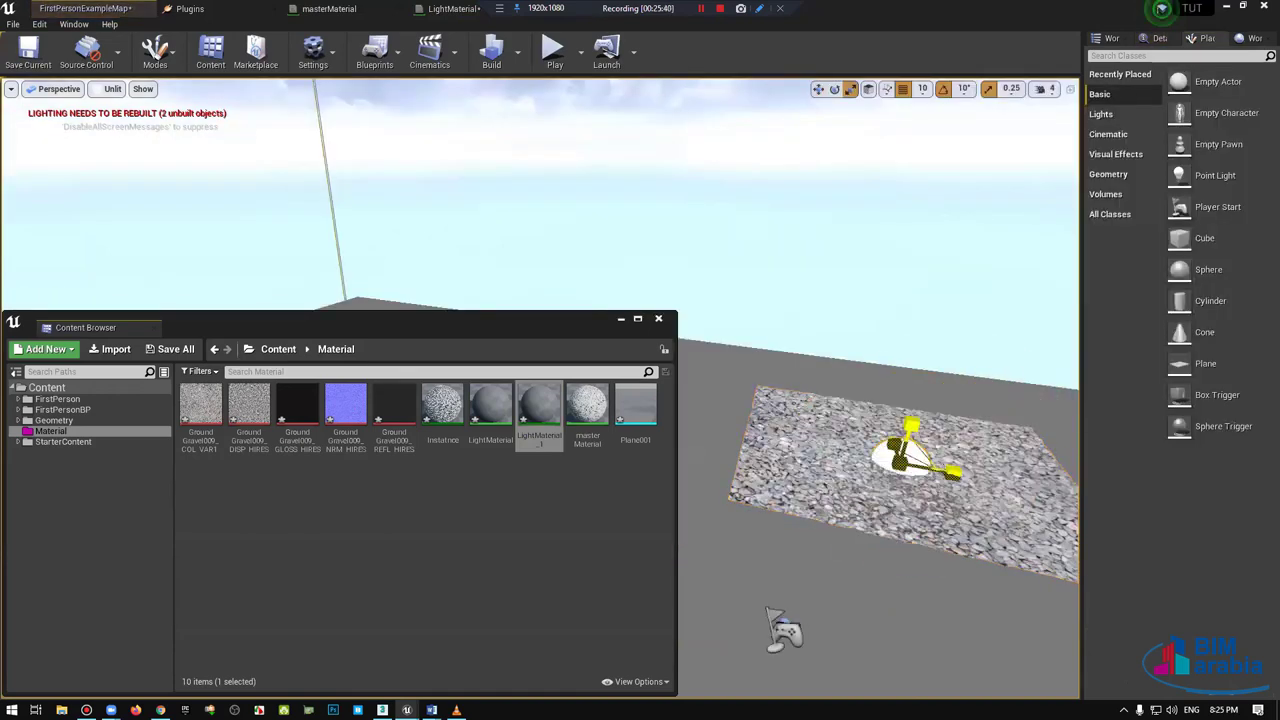
# Step: Orbit the view over the scene to bring the sphere into sight from above
pyautogui.moveTo(900, 463); pyautogui.dragTo(900, 440, button='right')
pyautogui.moveTo(746, 440)
pyautogui.mouseDown(button='right')
pyautogui.moveTo(746, 400)
pyautogui.moveTo(790, 420)
pyautogui.moveTo(754, 455)
pyautogui.moveTo(912, 132)
pyautogui.mouseUp(button='right')
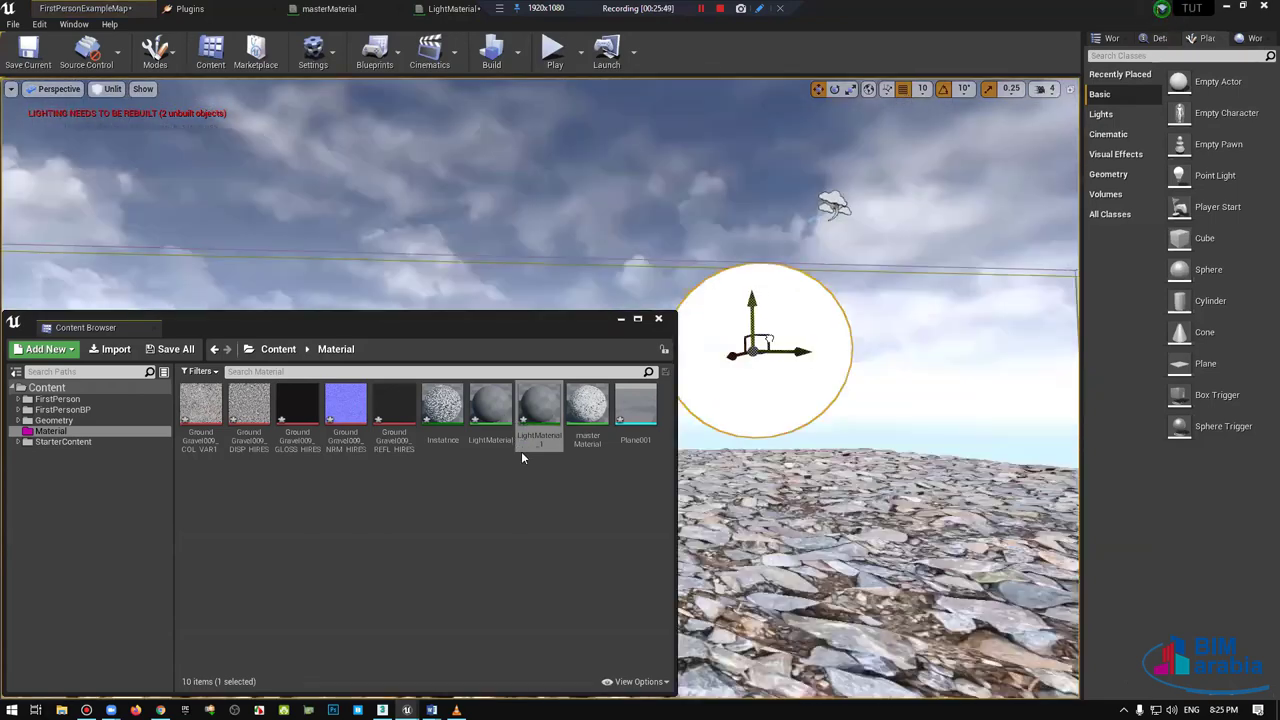
pyautogui.moveTo(760, 420); pyautogui.dragTo(778, 396, button='right')
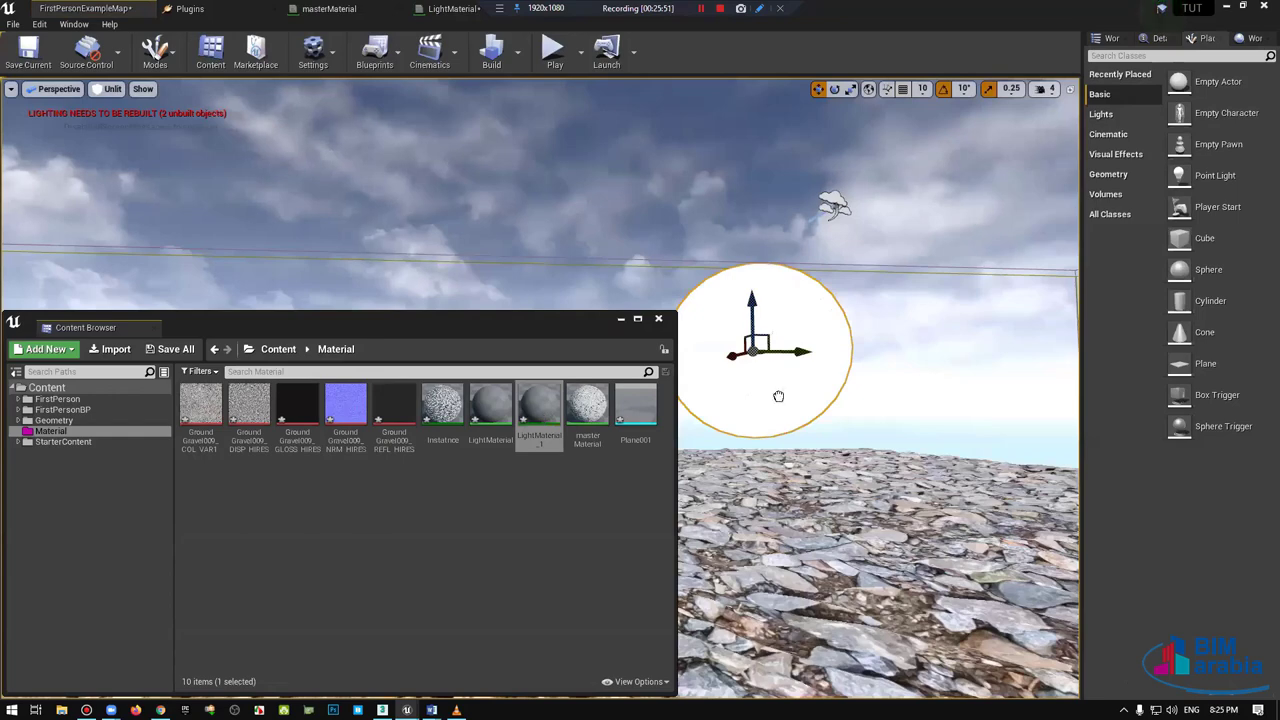
pyautogui.moveTo(778, 396); pyautogui.dragTo(815, 324)
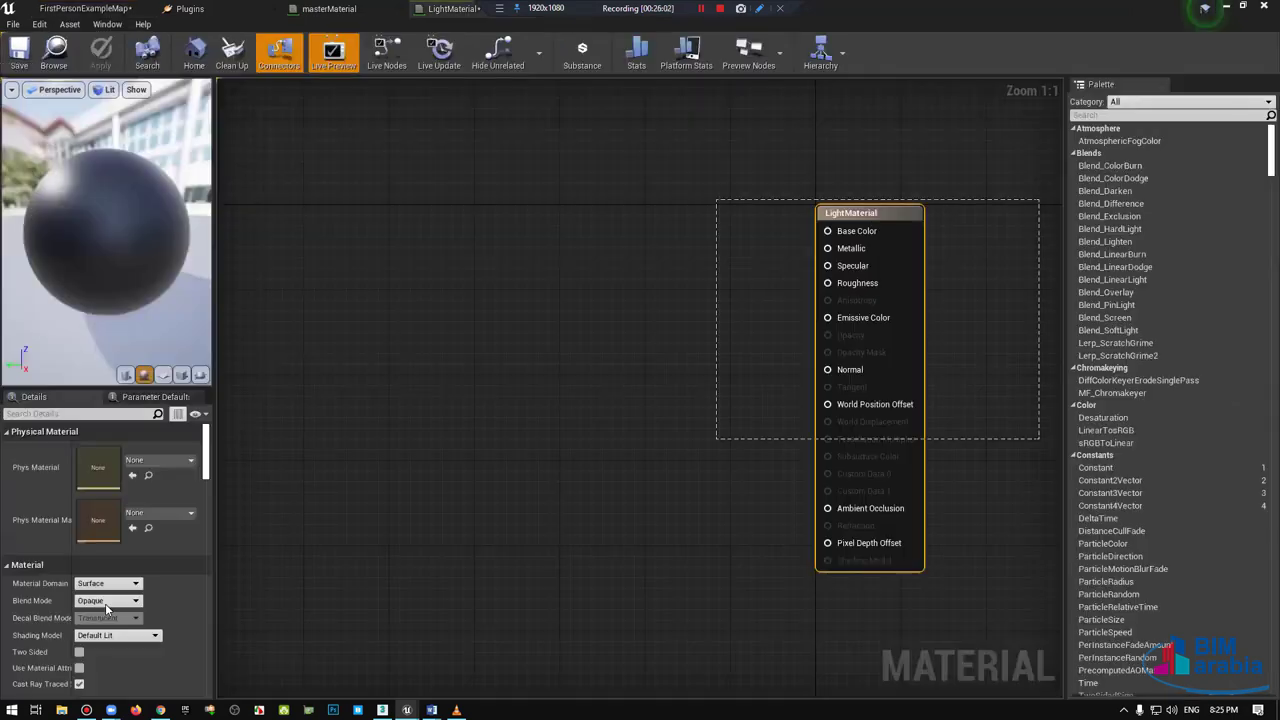
# Step: Set LightMaterial's Shading Model to Unlit, keeping the Surface domain and existing blend mode
pyautogui.click(124, 600)
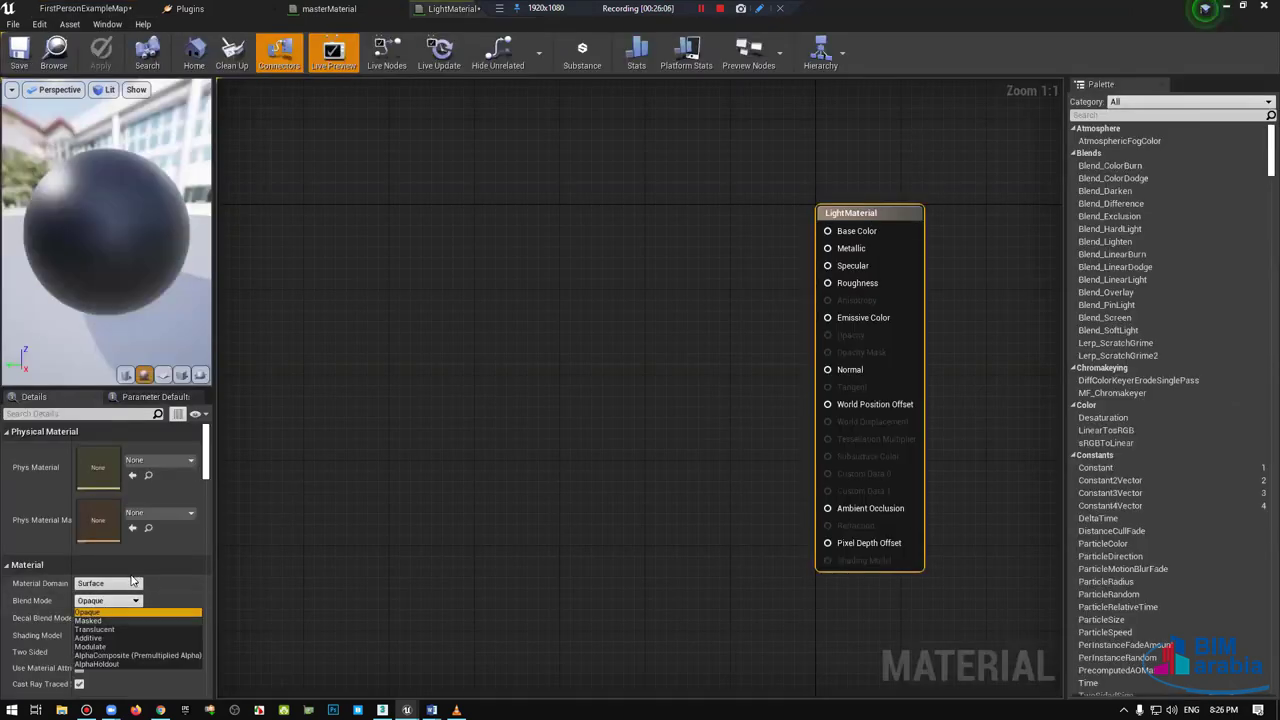
pyautogui.click(130, 586)
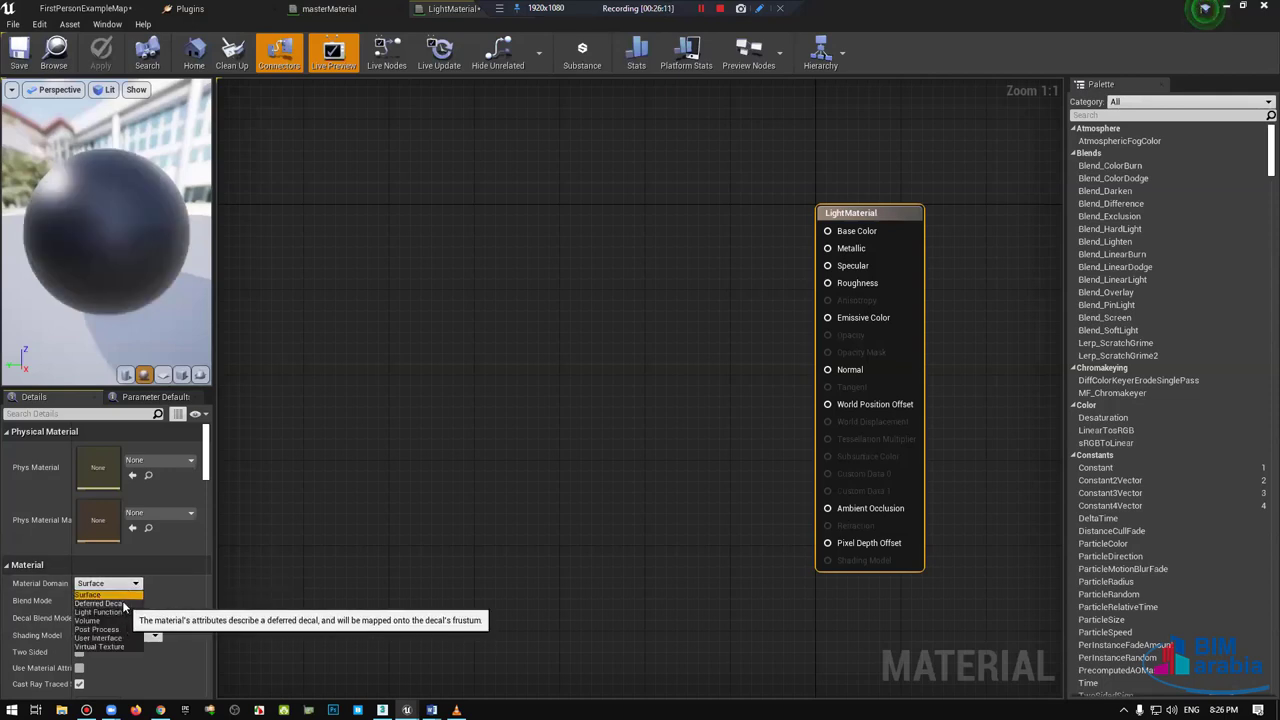
pyautogui.click(100, 594)
pyautogui.click(108, 600)
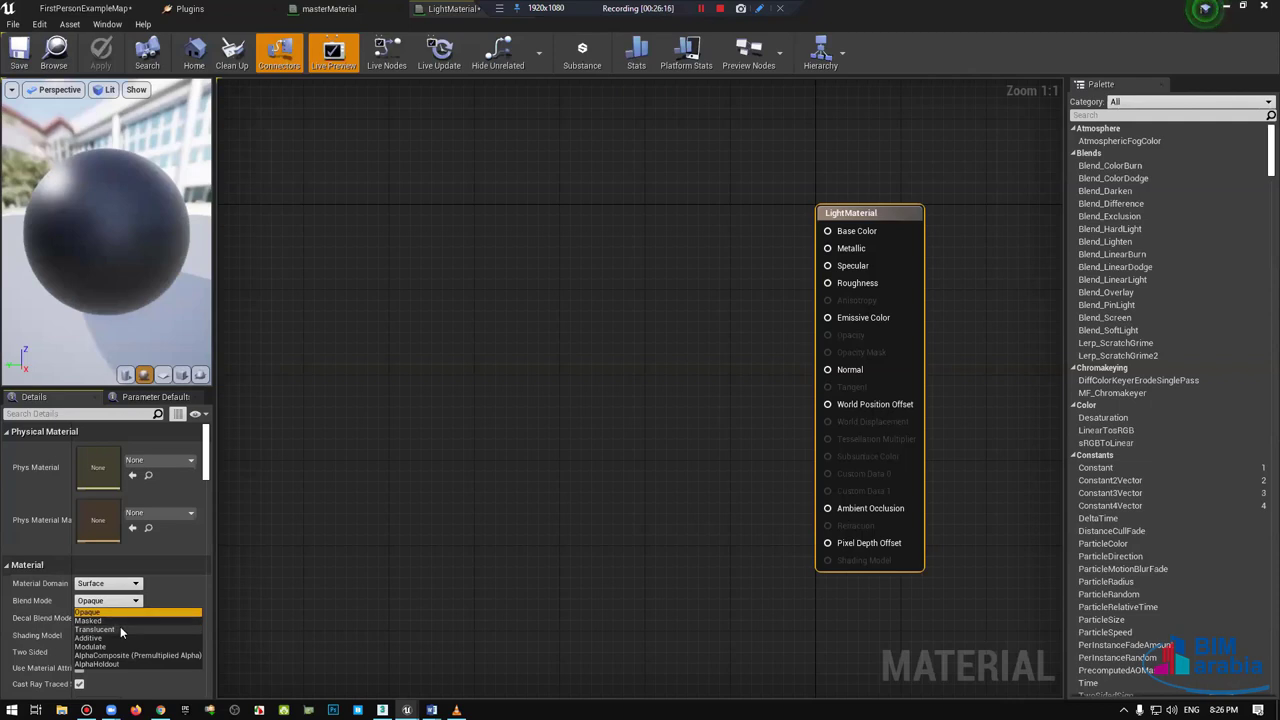
pyautogui.click(120, 629)
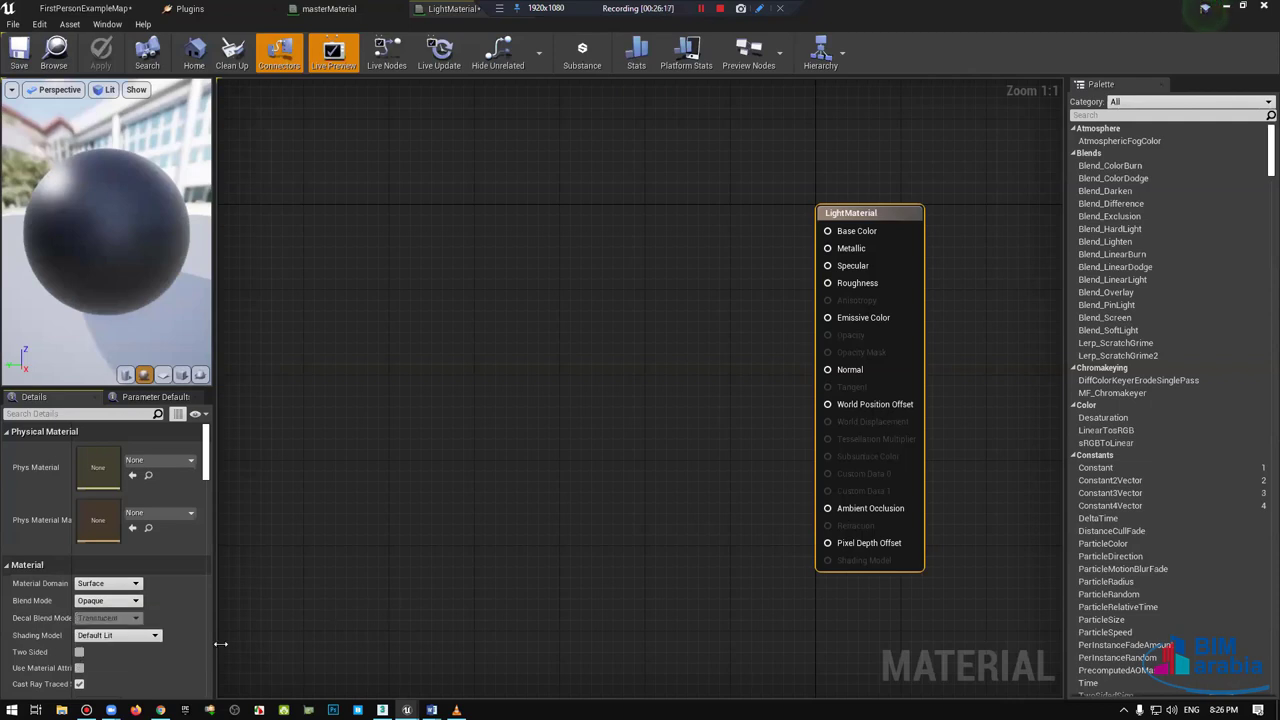
pyautogui.click(135, 636)
pyautogui.click(84, 519)
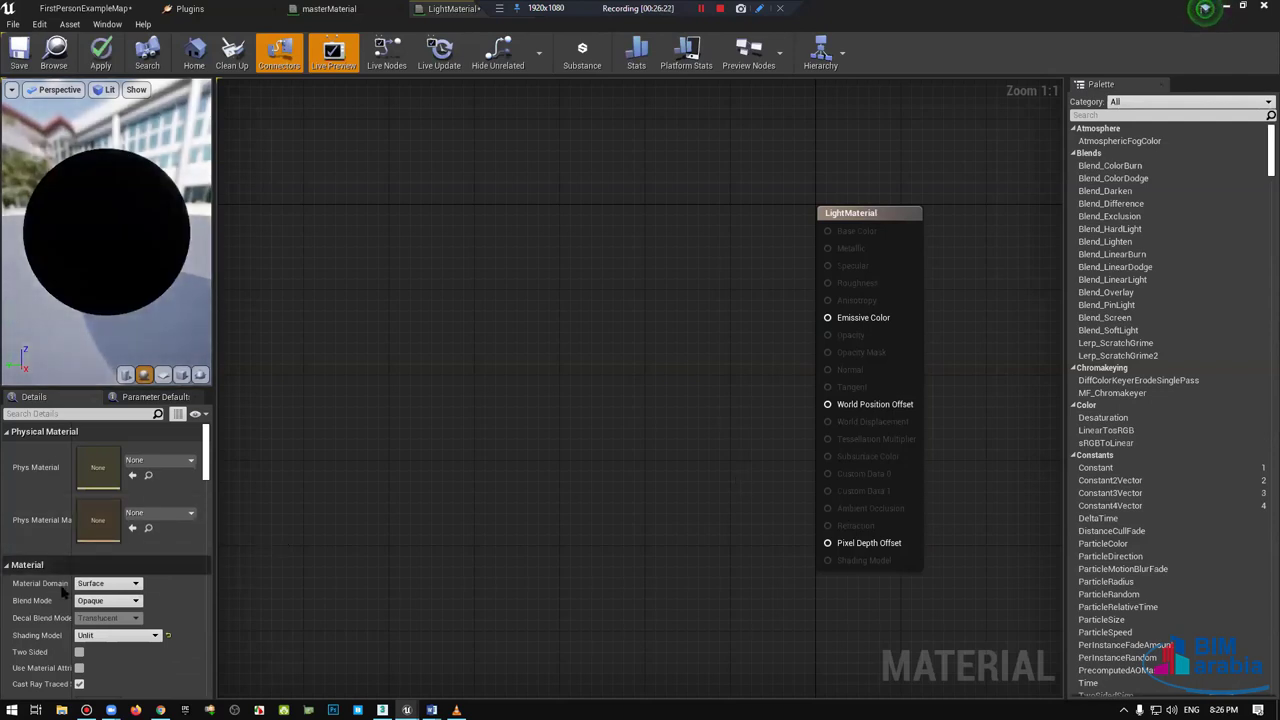
pyautogui.click(100, 637)
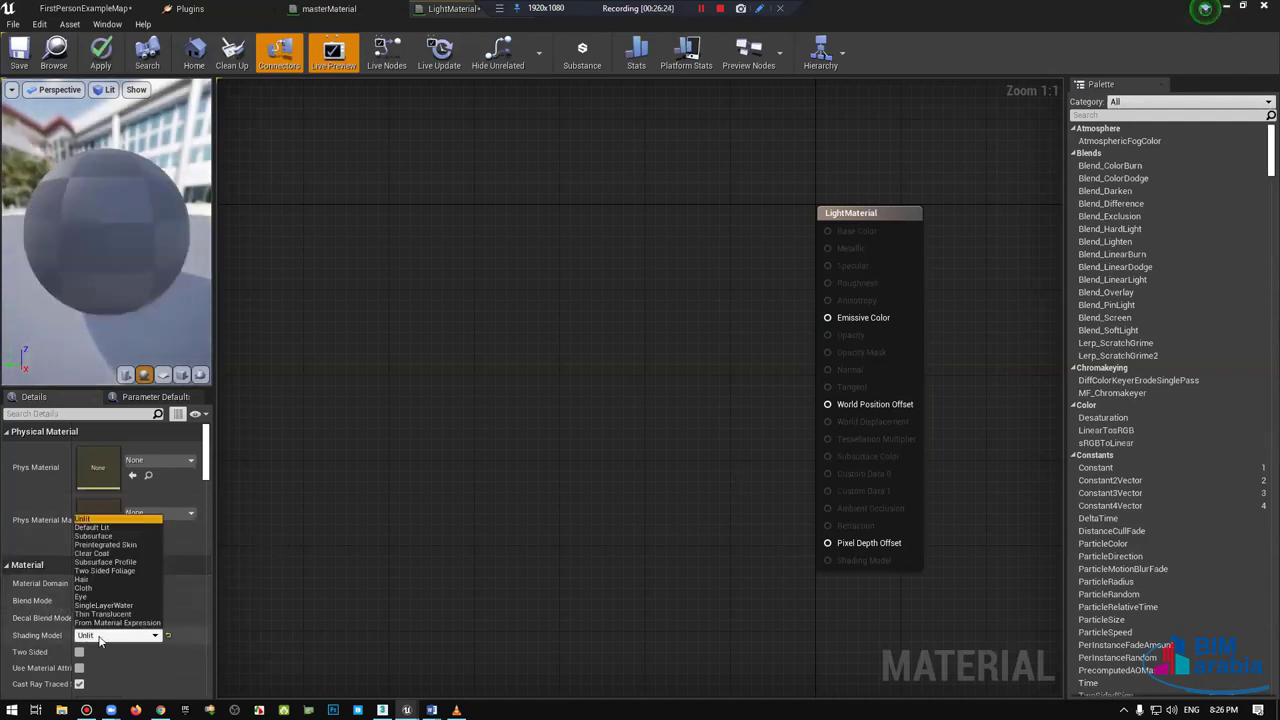
pyautogui.click(90, 640)
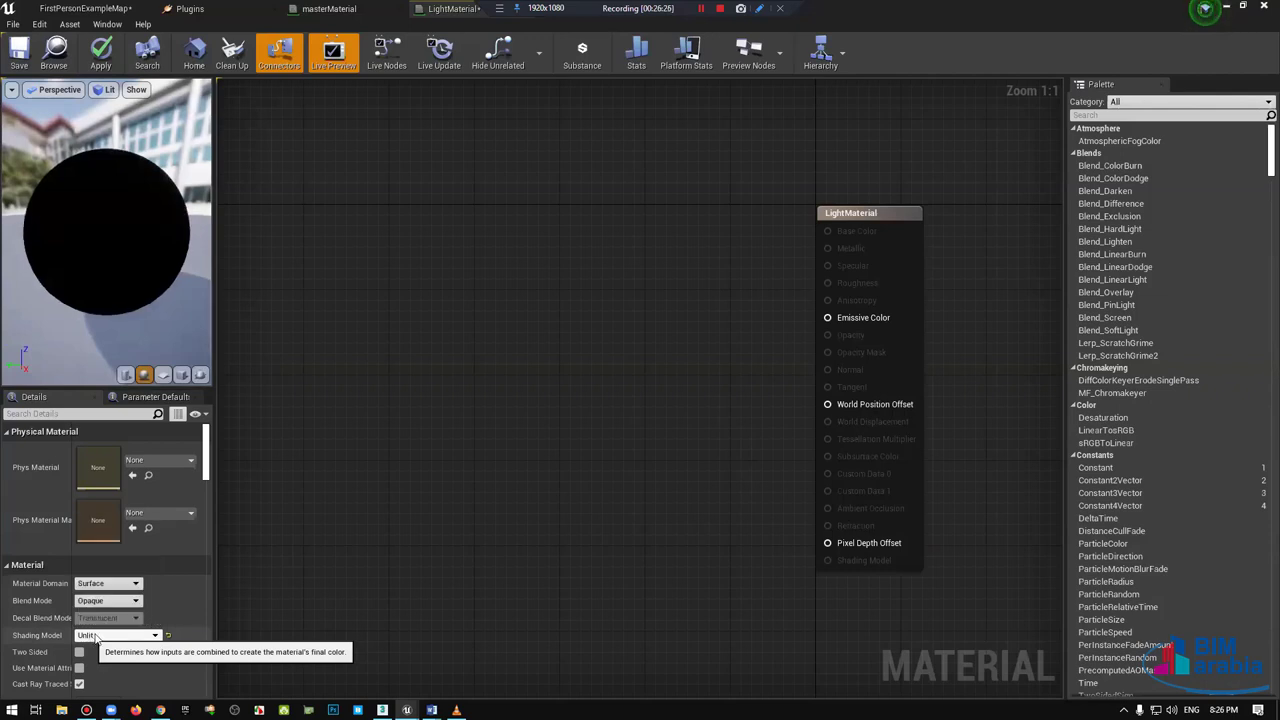
pyautogui.moveTo(771, 359); pyautogui.dragTo(709, 404, button='right')
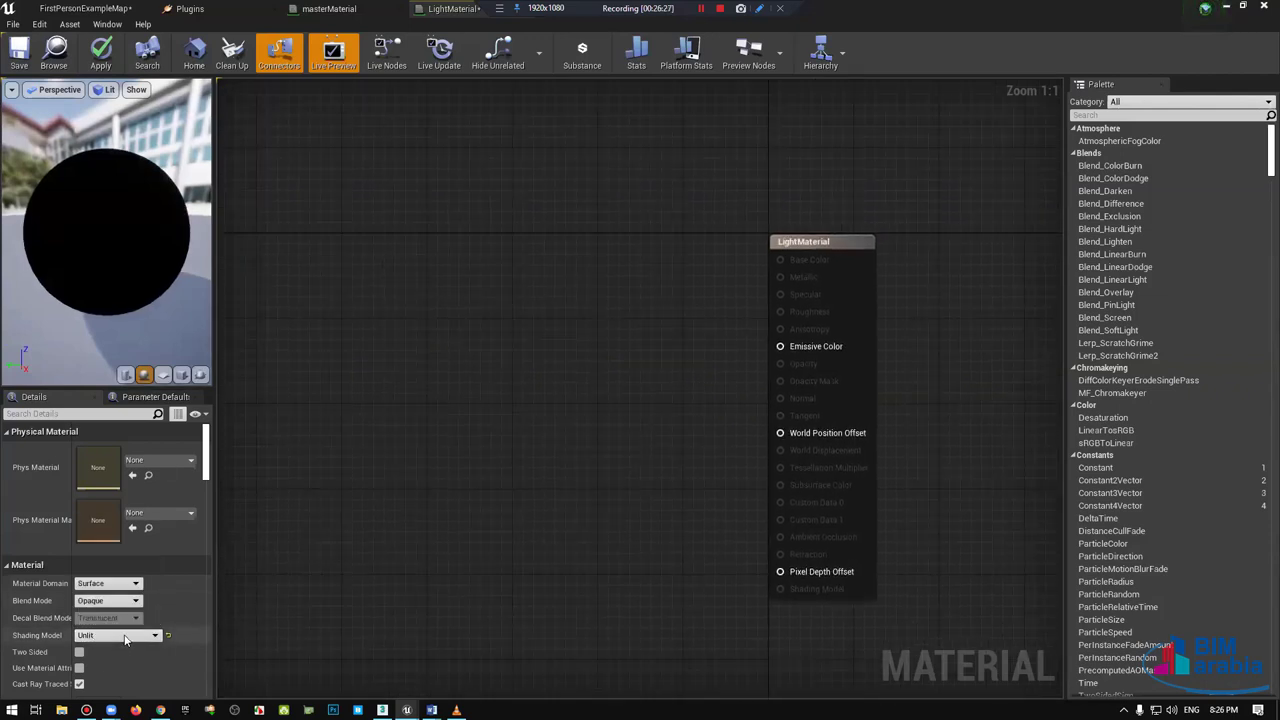
pyautogui.moveTo(573, 392); pyautogui.dragTo(561, 386, button='right')
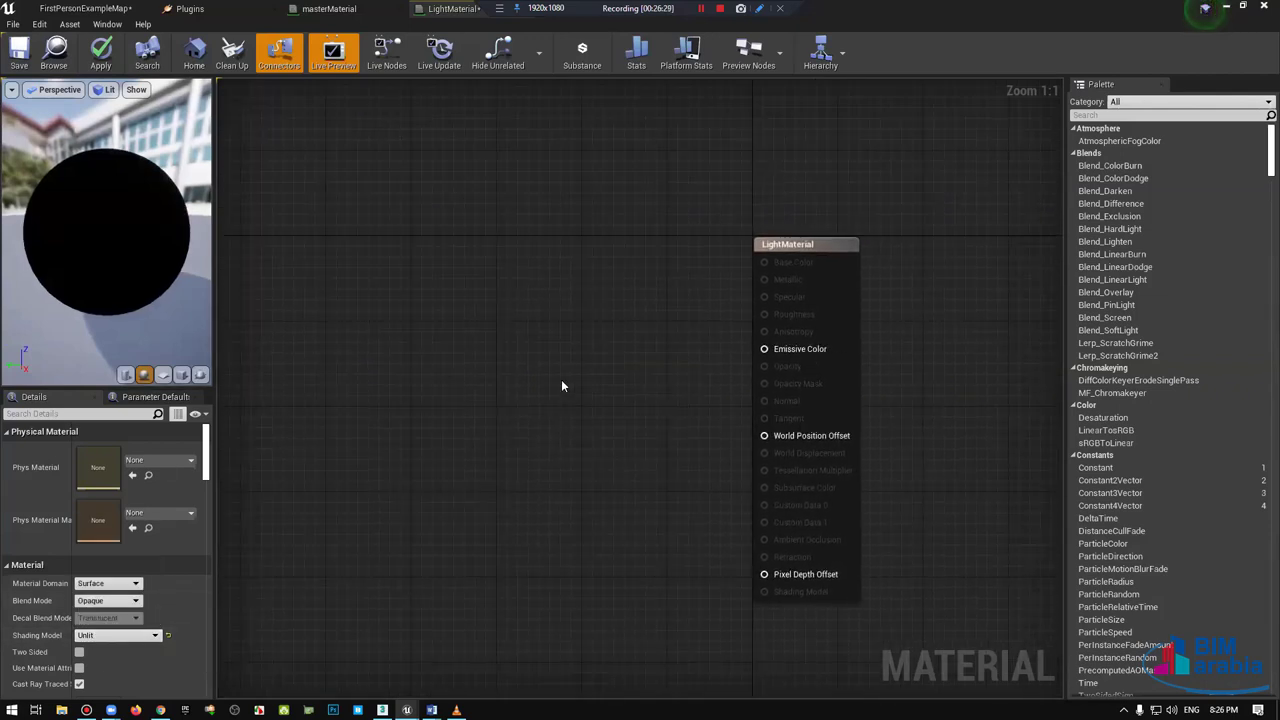
# Step: Wire a colour constant multiplied by a scalar constant into Emissive Color
pyautogui.click(457, 306)
pyautogui.moveTo(420, 285)
pyautogui.mouseDown()
pyautogui.moveTo(520, 340)
pyautogui.moveTo(456, 288)
pyautogui.mouseUp()
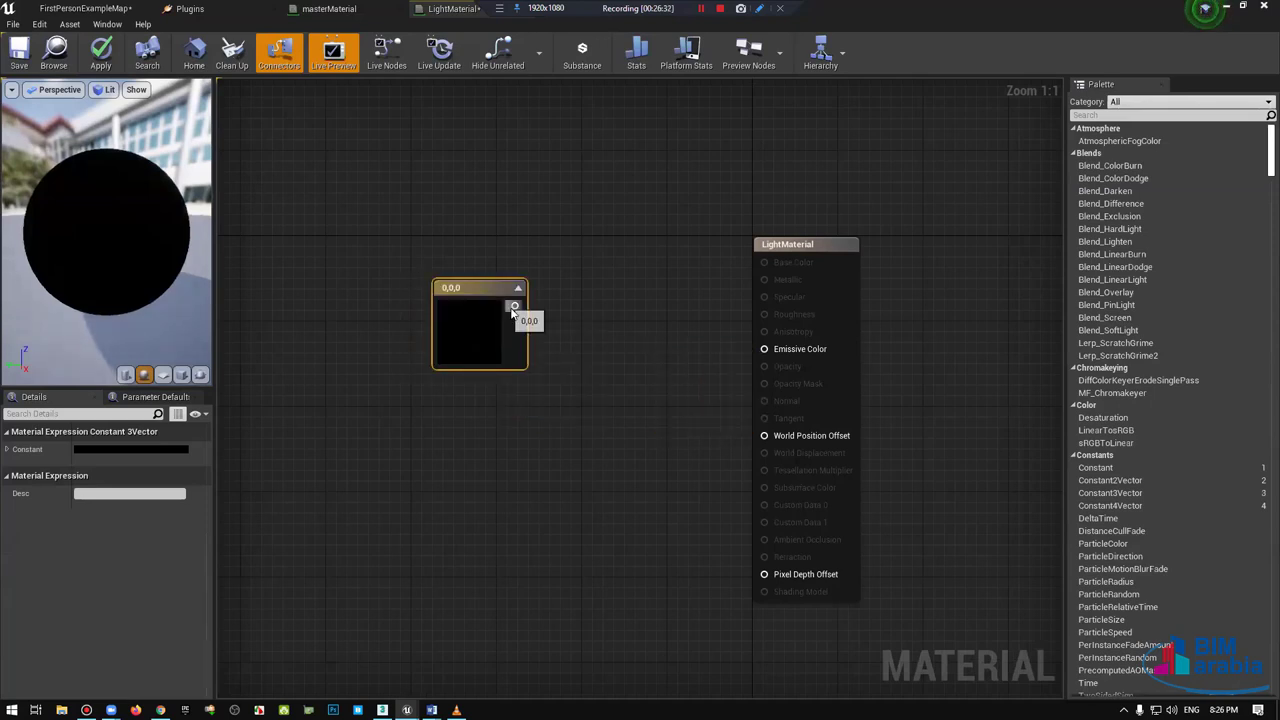
pyautogui.moveTo(777, 345)
pyautogui.mouseDown()
pyautogui.moveTo(514, 306)
pyautogui.moveTo(392, 380)
pyautogui.mouseUp()
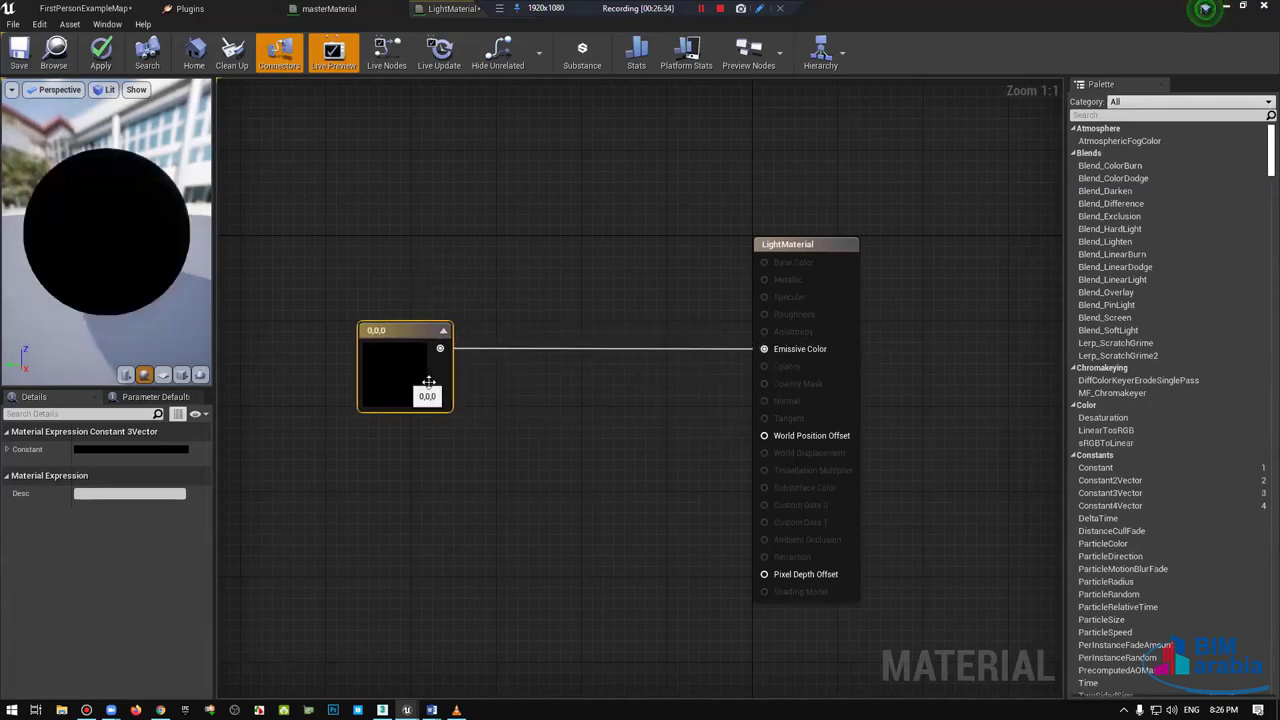
pyautogui.click(586, 428)
pyautogui.click(463, 497)
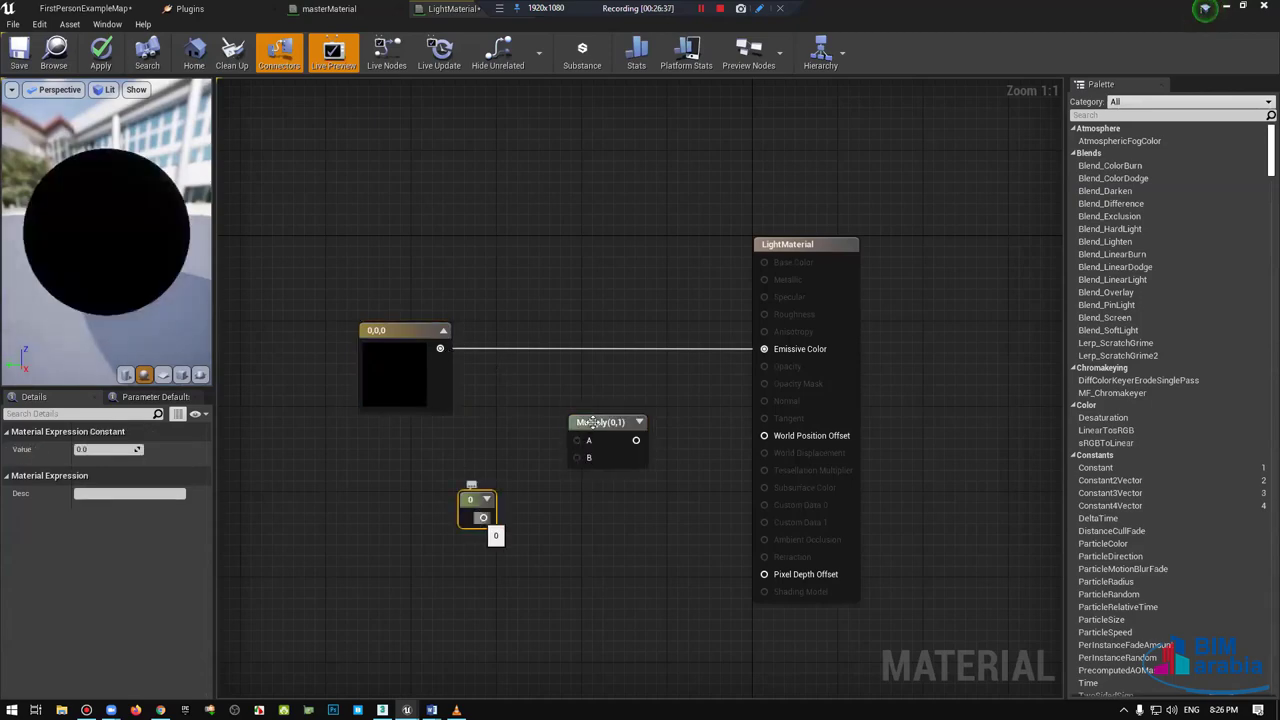
pyautogui.moveTo(483, 517); pyautogui.dragTo(577, 457)
pyautogui.moveTo(764, 349)
pyautogui.keyDown('ctrl'); pyautogui.mouseDown()
pyautogui.moveTo(577, 440)
pyautogui.moveTo(764, 349)
pyautogui.mouseUp(); pyautogui.keyUp('ctrl')
pyautogui.moveTo(600, 428); pyautogui.dragTo(593, 336)
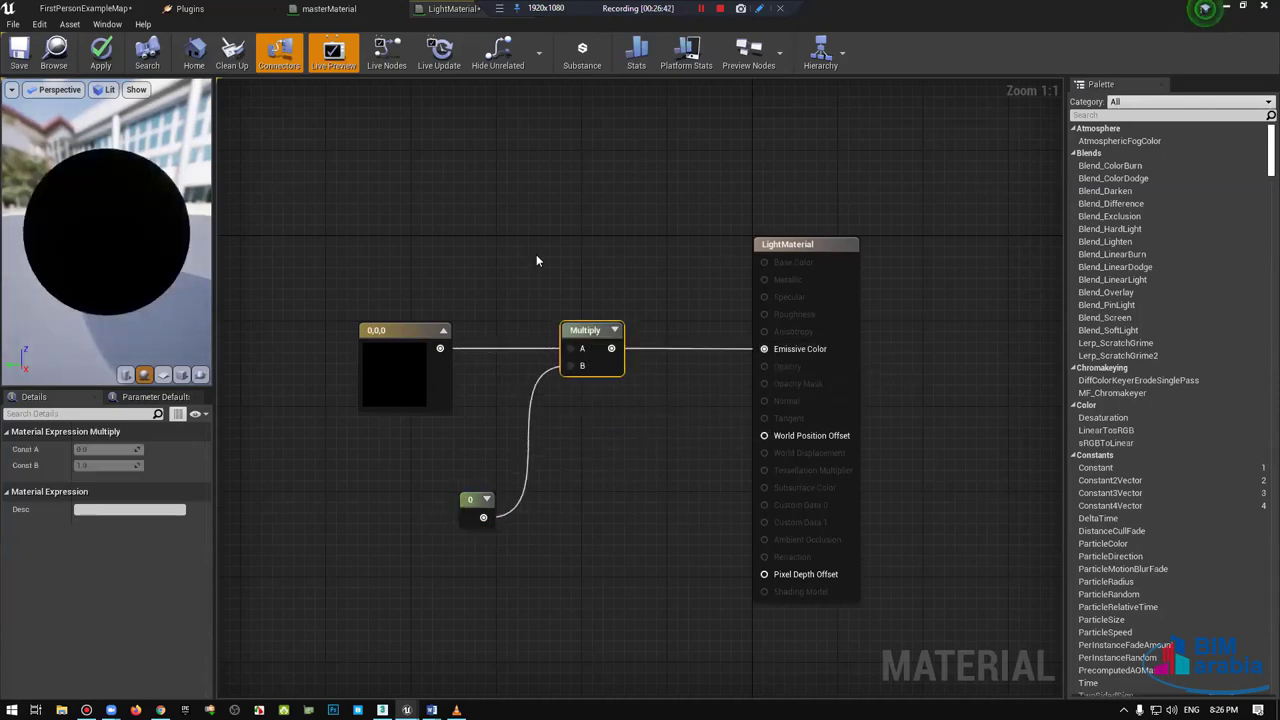
# Step: Convert the scalar constant into a parameter named LightInt
pyautogui.rightClick(470, 500)
pyautogui.click(514, 261)
pyautogui.write('Li')
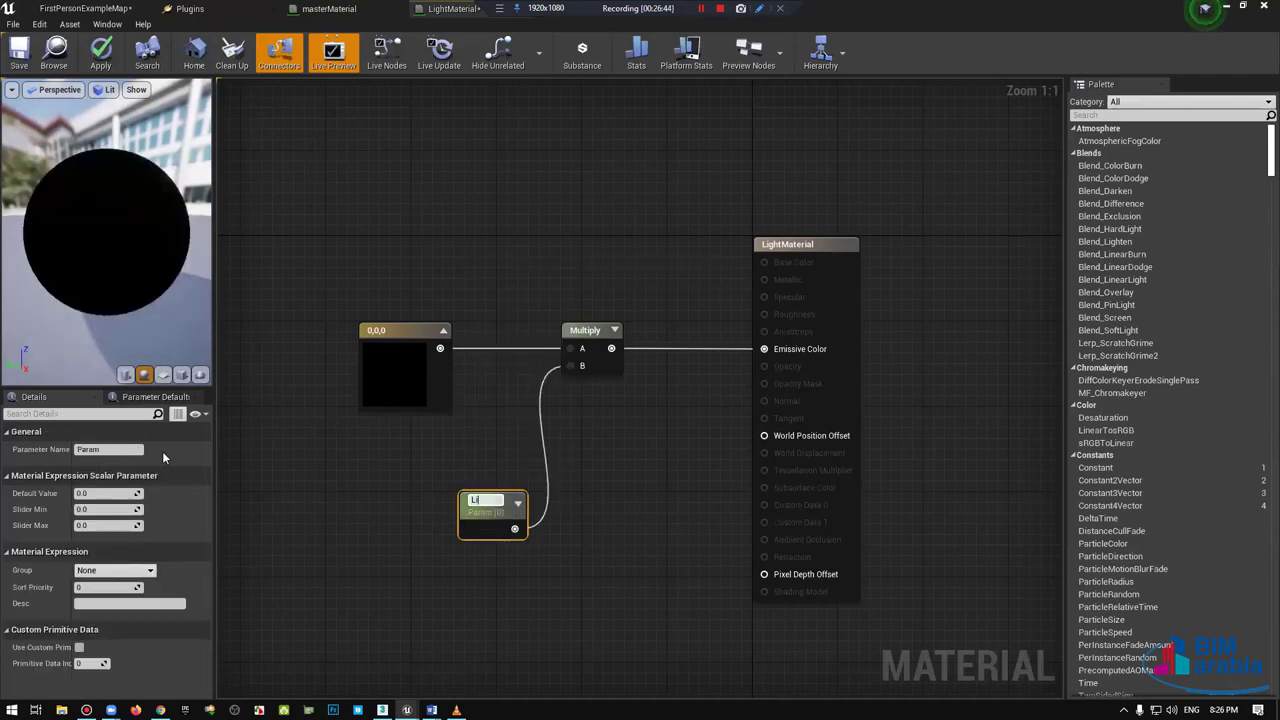
pyautogui.write('ghtInt')
pyautogui.press('Return')
# Step: Make the colour constant white, convert it to a LightColor parameter, and save
pyautogui.click(362, 405)
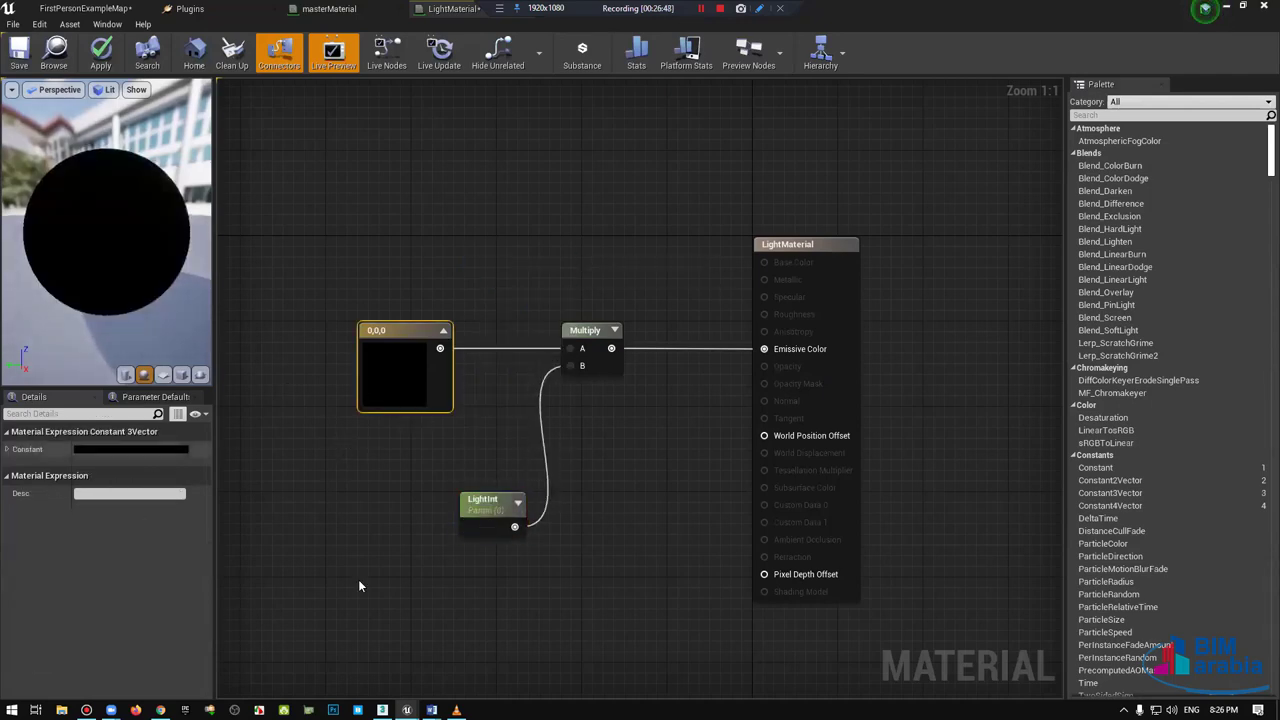
pyautogui.doubleClick(421, 330)
pyautogui.click(363, 663)
pyautogui.rightClick(424, 332)
pyautogui.click(470, 392)
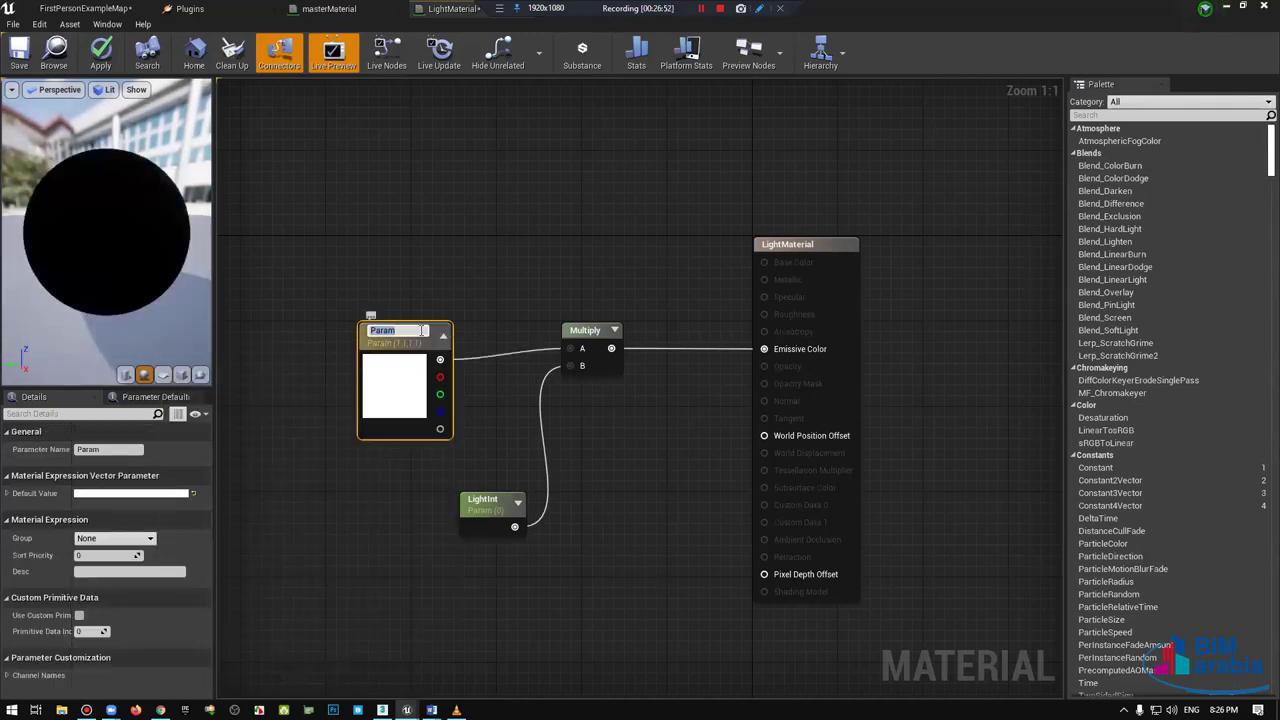
pyautogui.write('Light')
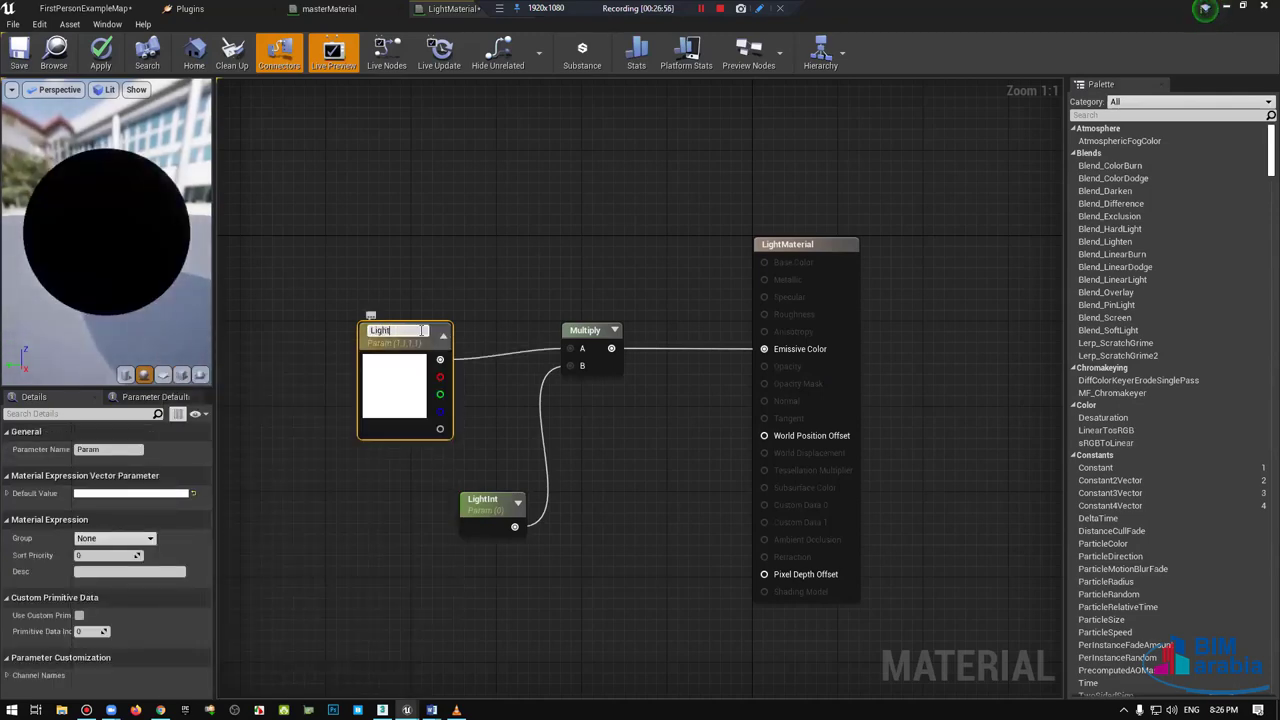
pyautogui.write('Color')
pyautogui.press('Return')
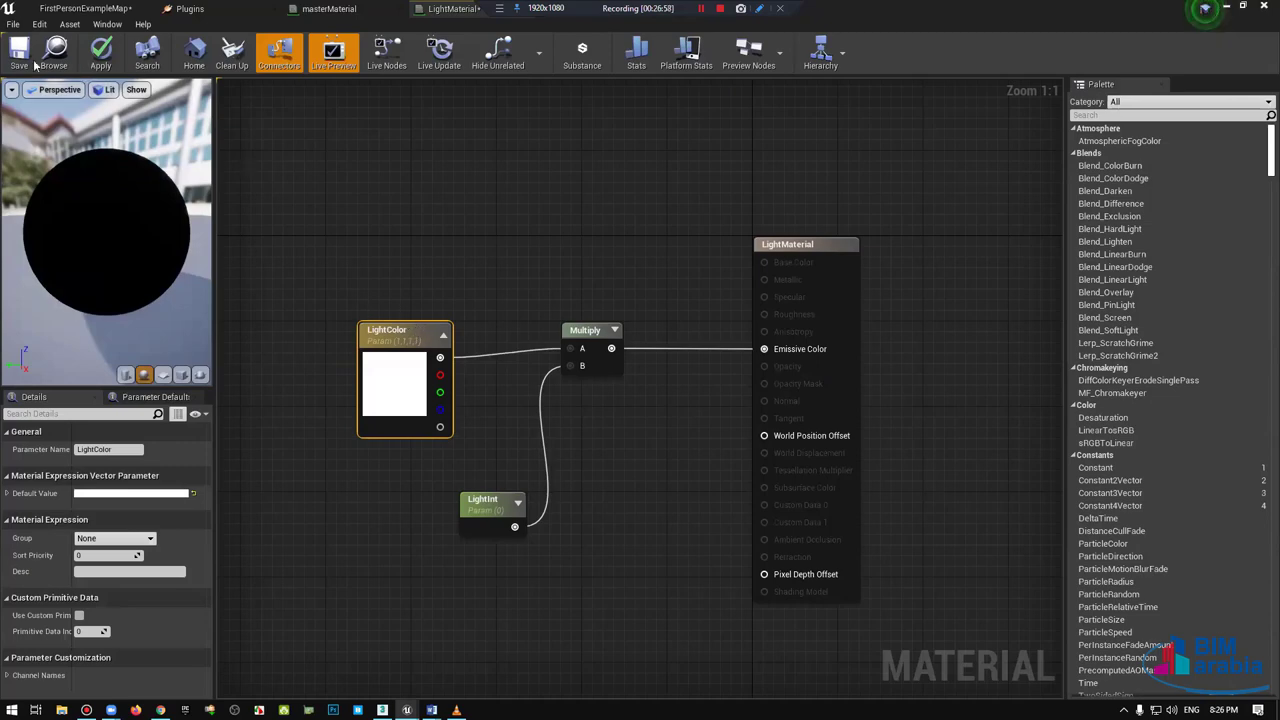
pyautogui.click(19, 55)
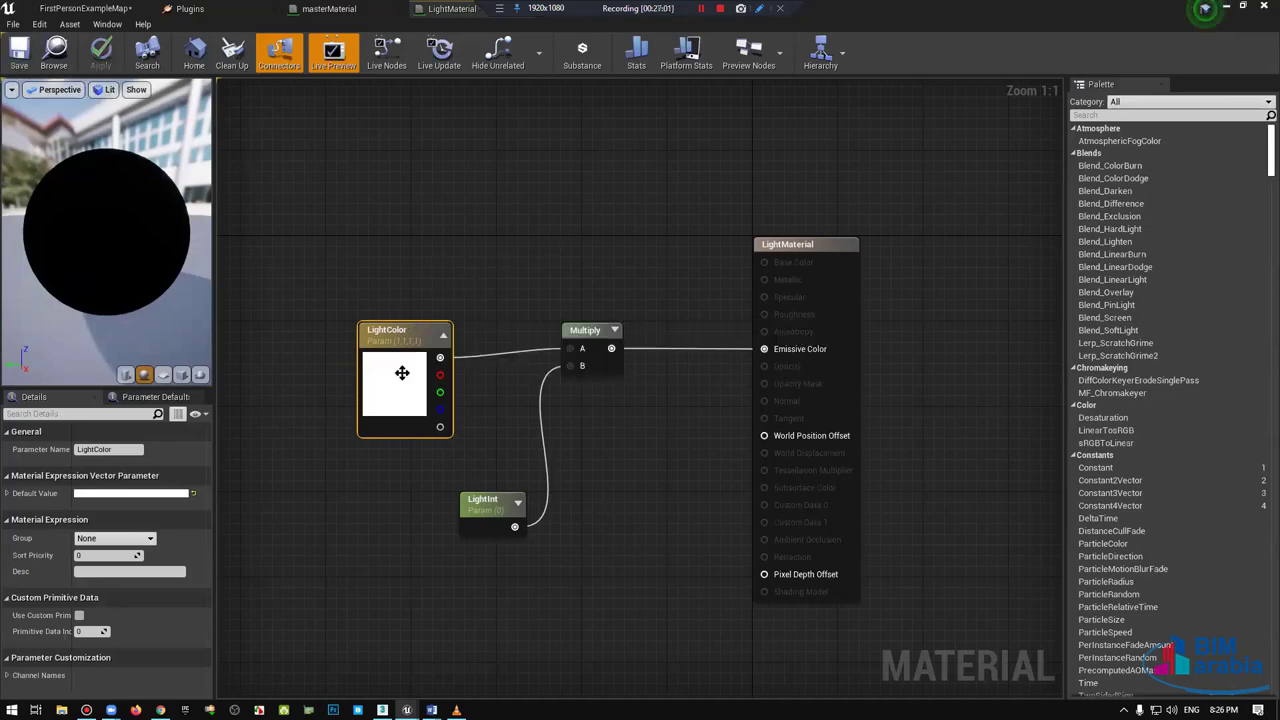
# Step: Tidy the parameter nodes, set LightInt's default to 1, and save the material
pyautogui.moveTo(390, 330); pyautogui.dragTo(390, 319)
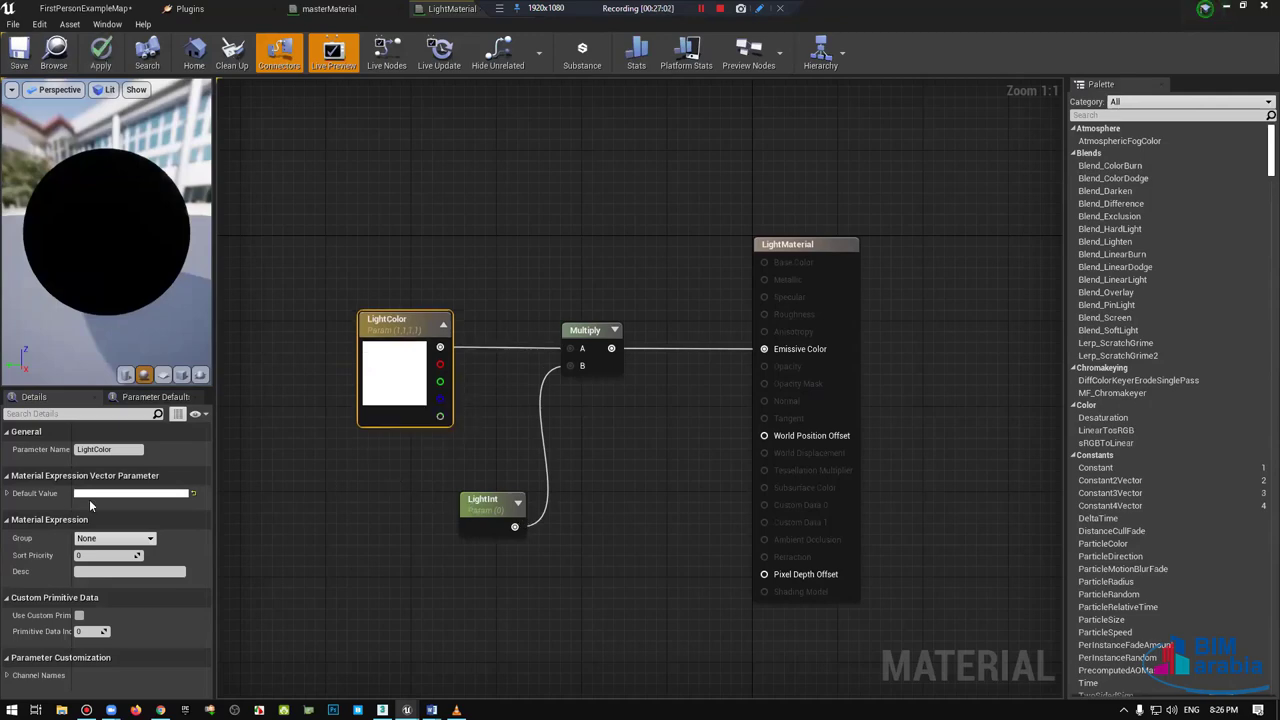
pyautogui.moveTo(483, 499); pyautogui.dragTo(403, 468)
pyautogui.click(100, 492)
pyautogui.write('1')
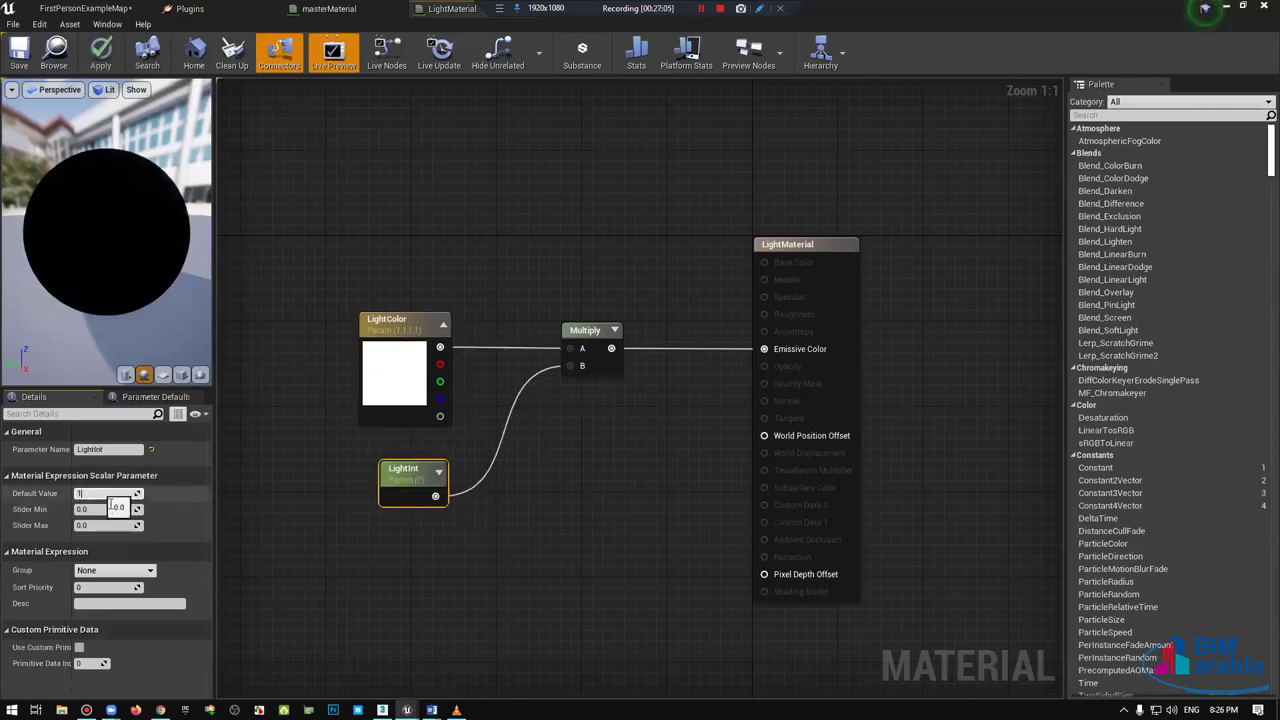
pyautogui.press('Return')
pyautogui.click(19, 58)
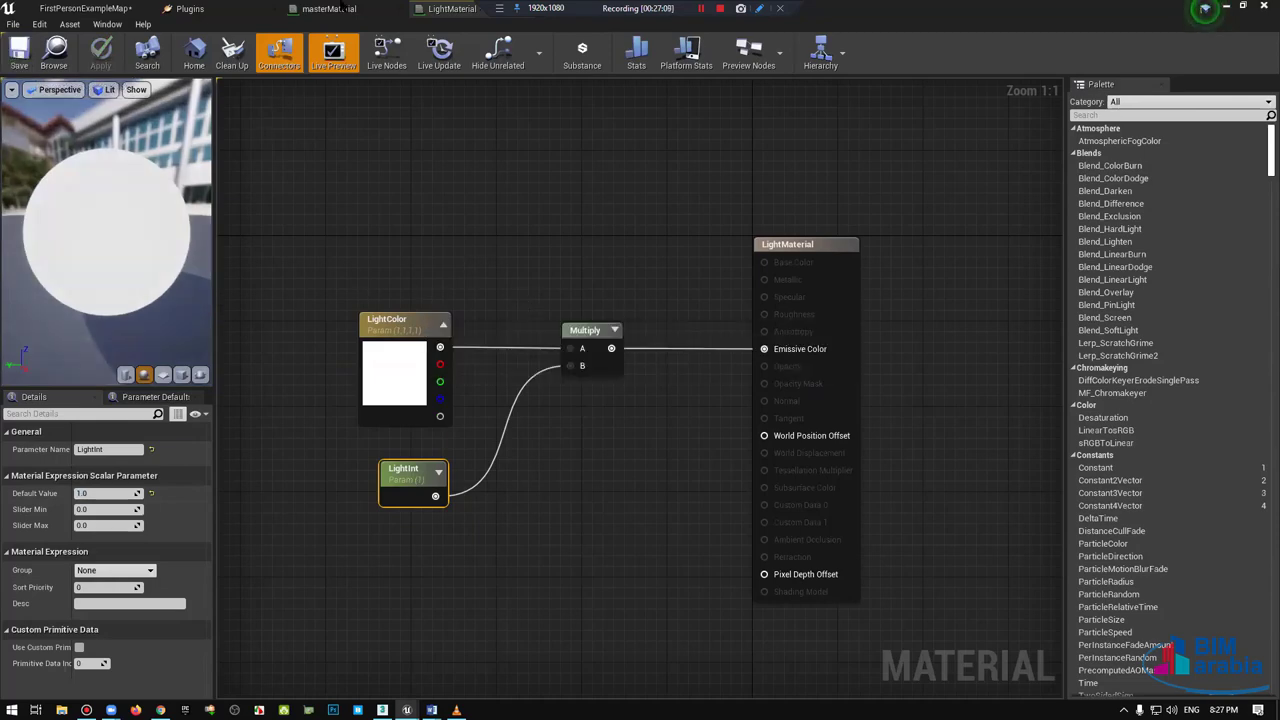
pyautogui.moveTo(574, 314); pyautogui.dragTo(607, 301, button='right')
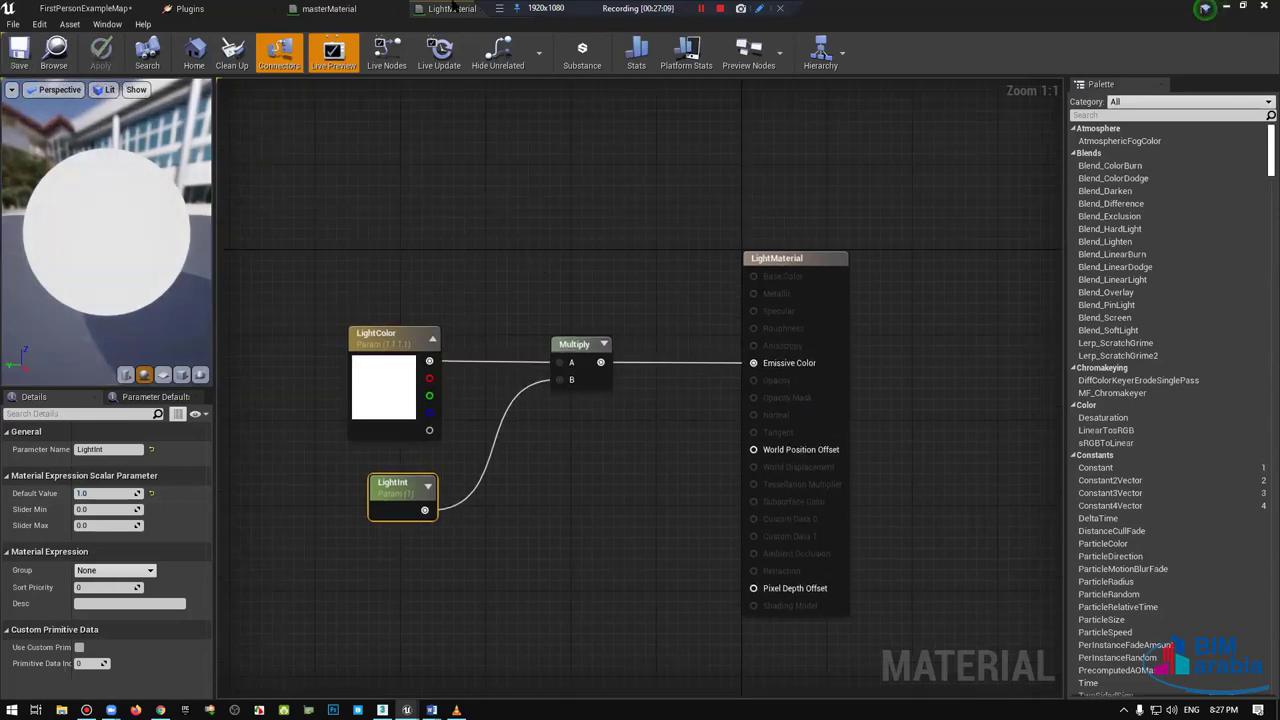
pyautogui.click(333, 8)
# Step: Return to the level and inspect the displaced floor in Lighting Only view mode
pyautogui.scroll(1, 550, 348)
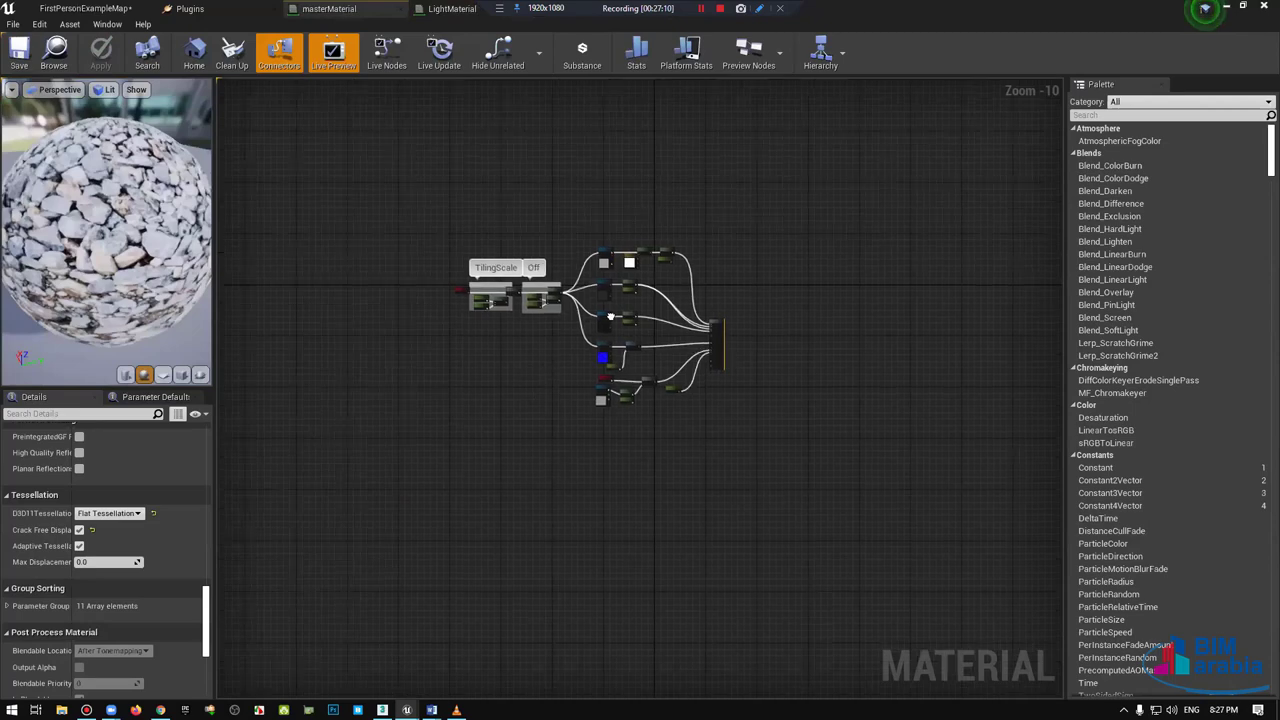
pyautogui.scroll(2, 596, 406)
pyautogui.click(1205, 8)
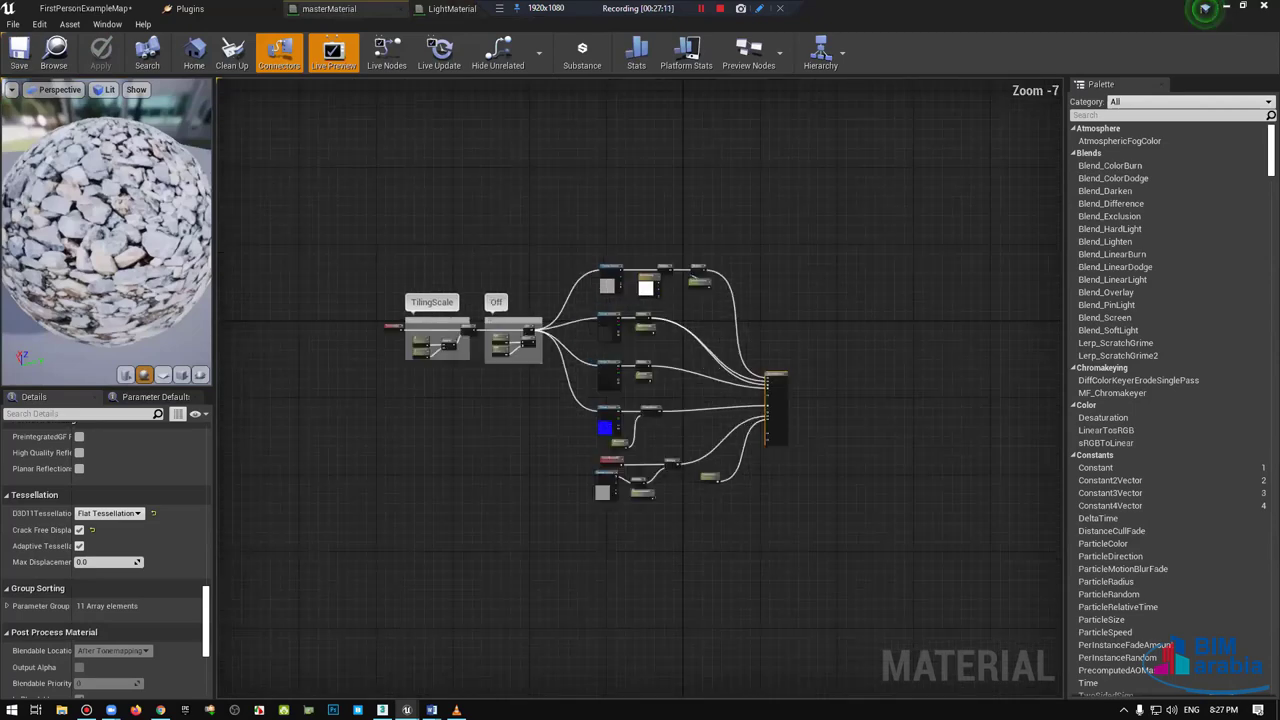
pyautogui.click(1205, 8)
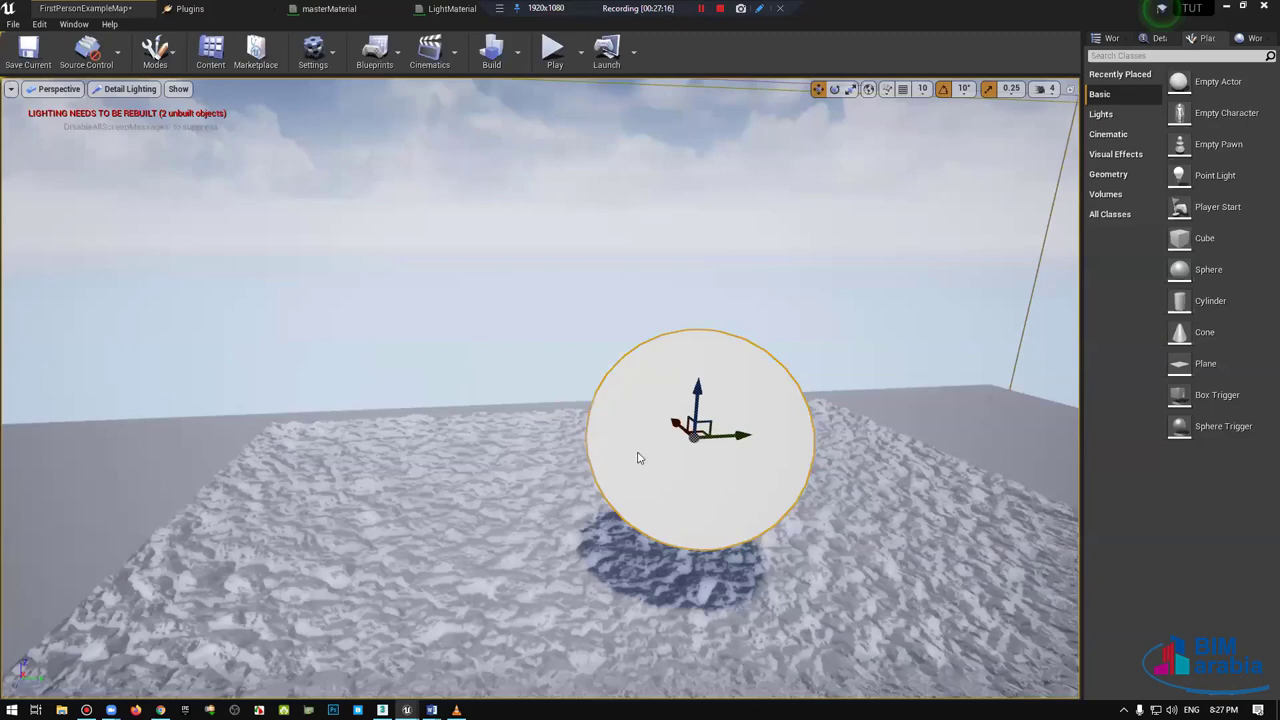
pyautogui.moveTo(641, 458); pyautogui.dragTo(690, 510, button='right')
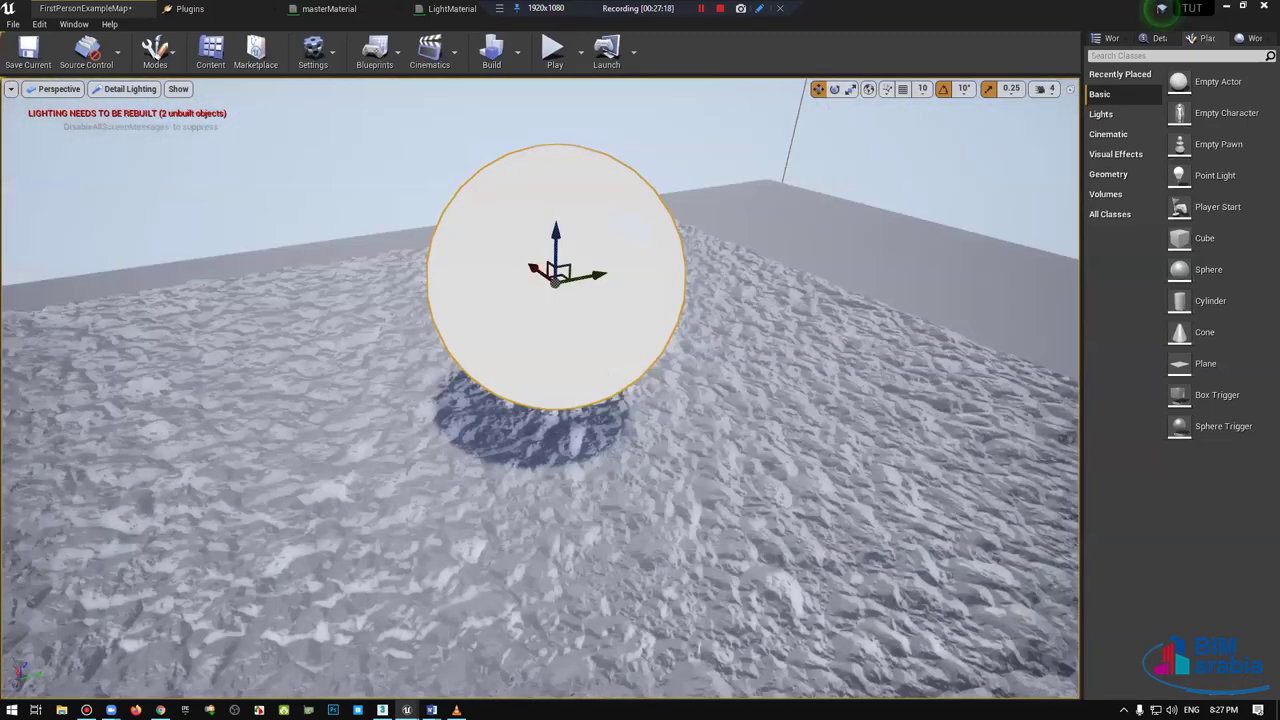
pyautogui.hotkey('alt', '6')
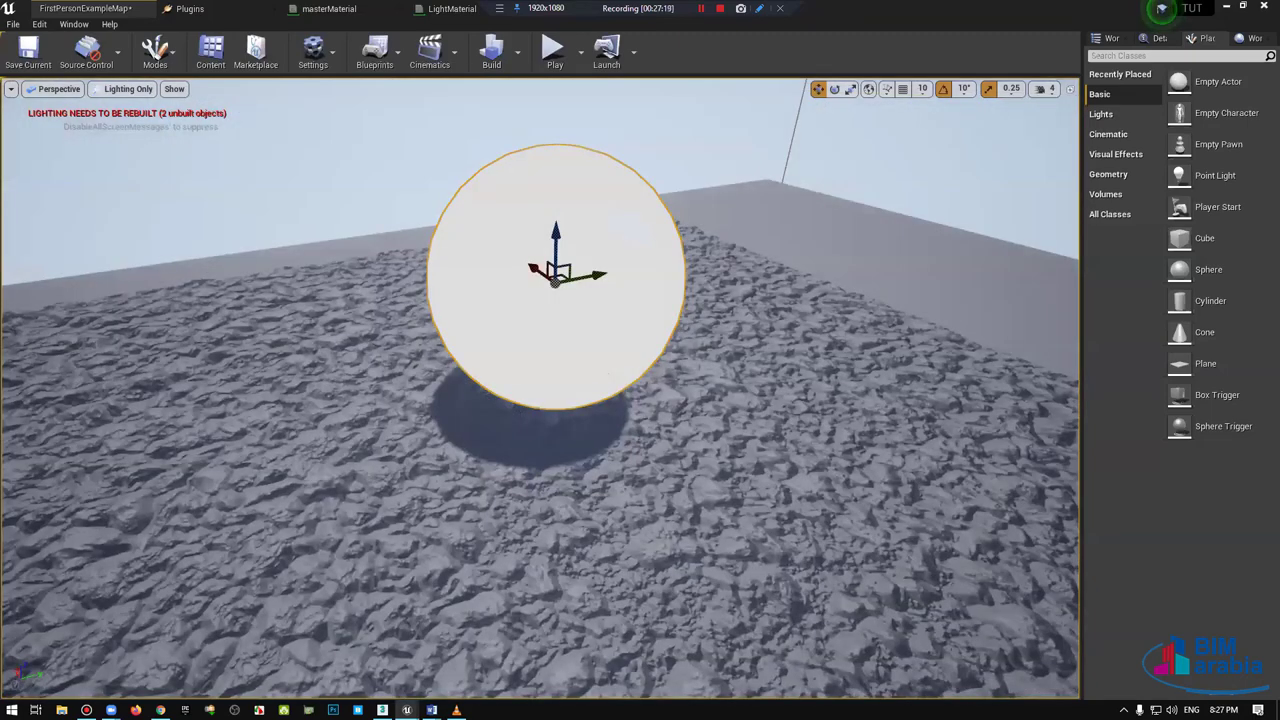
pyautogui.moveTo(640, 420); pyautogui.dragTo(640, 370, button='right')
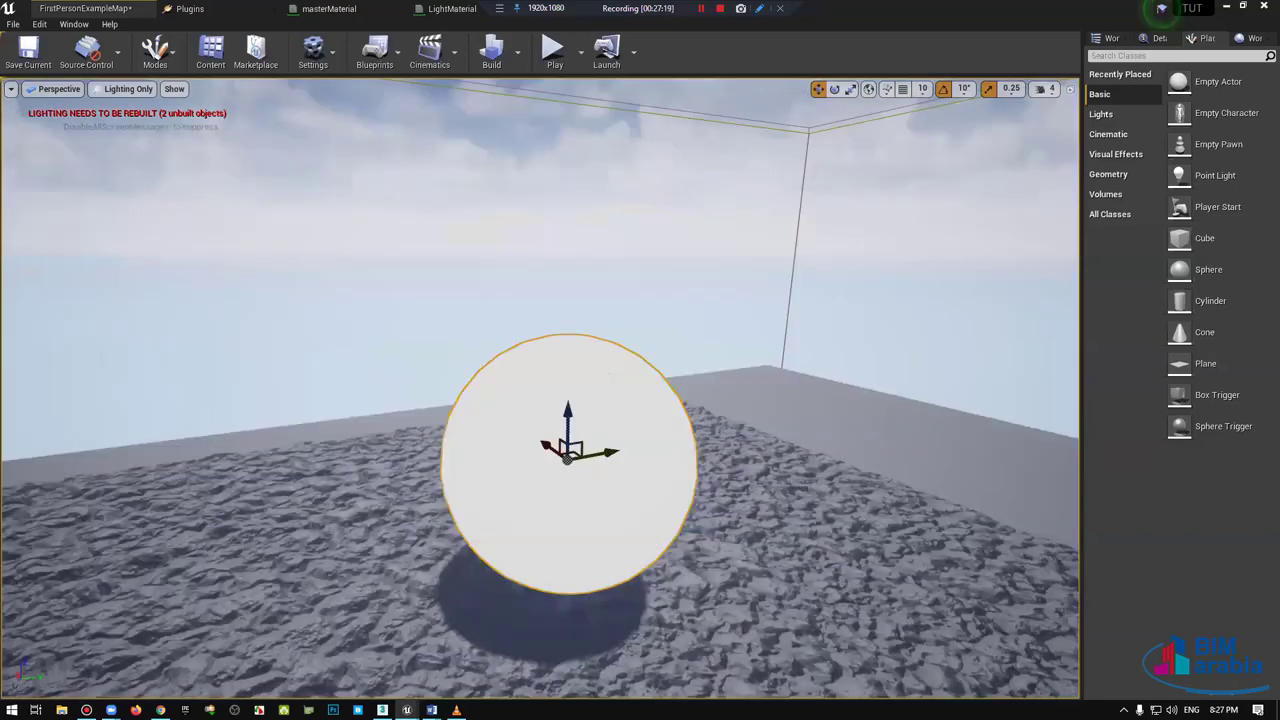
pyautogui.moveTo(743, 420); pyautogui.dragTo(743, 468, button='right')
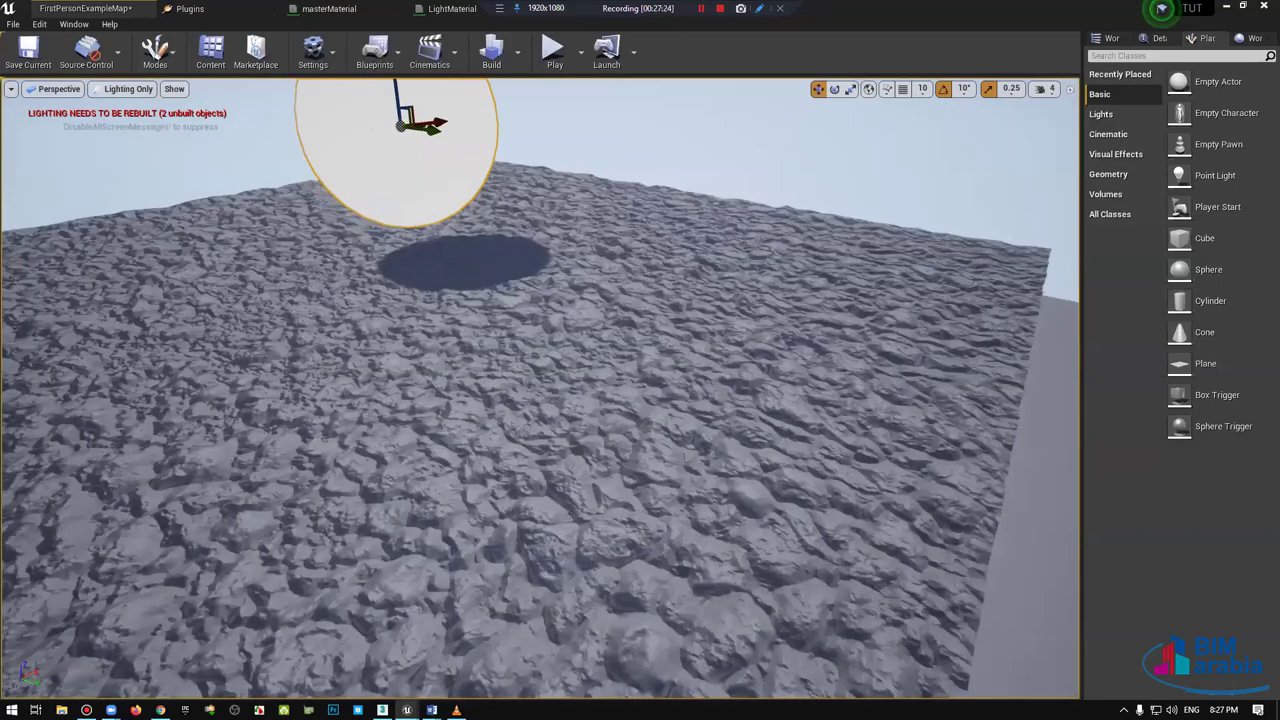
pyautogui.moveTo(828, 353)
pyautogui.mouseDown(button='right')
pyautogui.moveTo(828, 320)
pyautogui.moveTo(866, 360)
pyautogui.mouseUp(button='right')
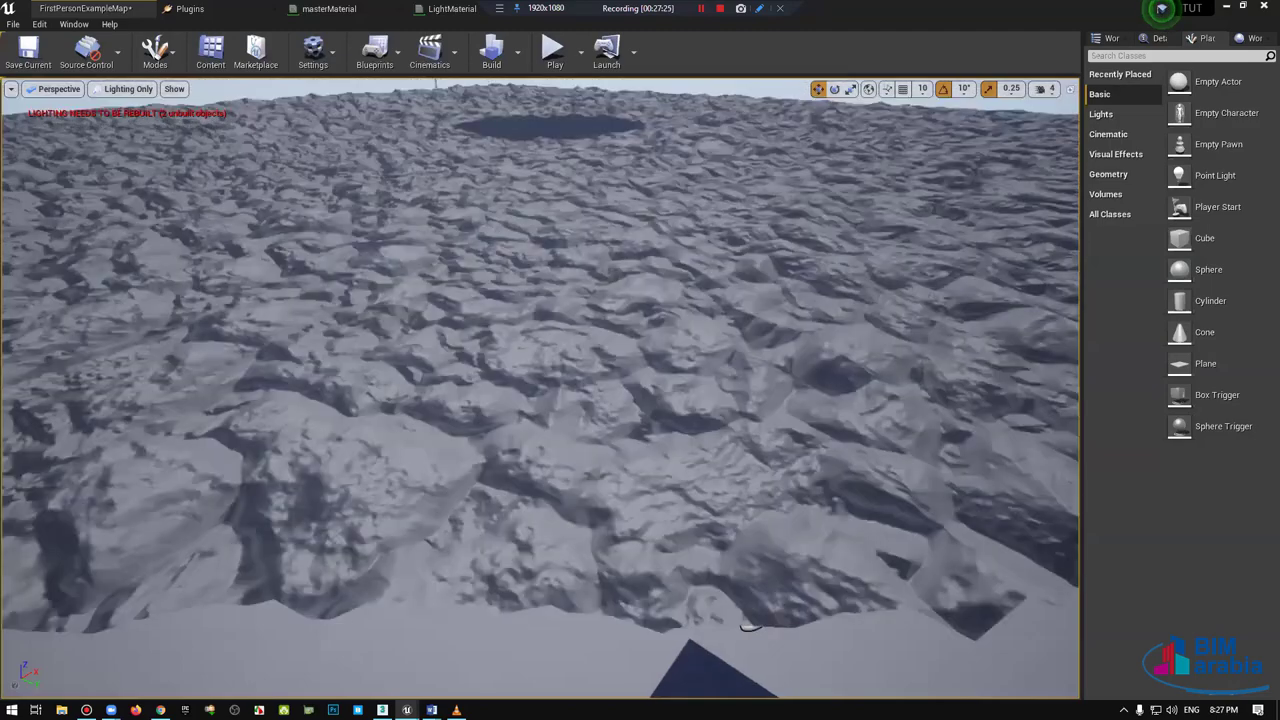
pyautogui.scroll(-3, 748, 626)
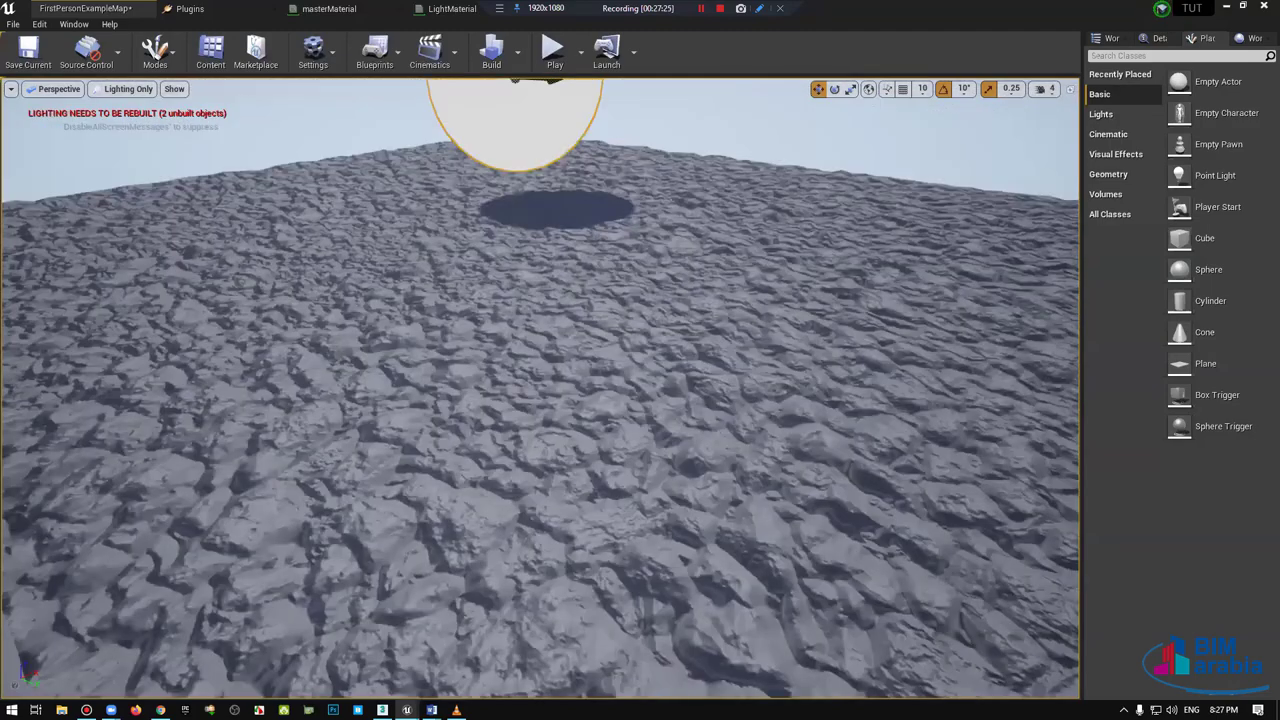
pyautogui.moveTo(558, 398)
pyautogui.mouseDown(button='right')
pyautogui.moveTo(558, 440)
pyautogui.moveTo(502, 420)
pyautogui.mouseUp(button='right')
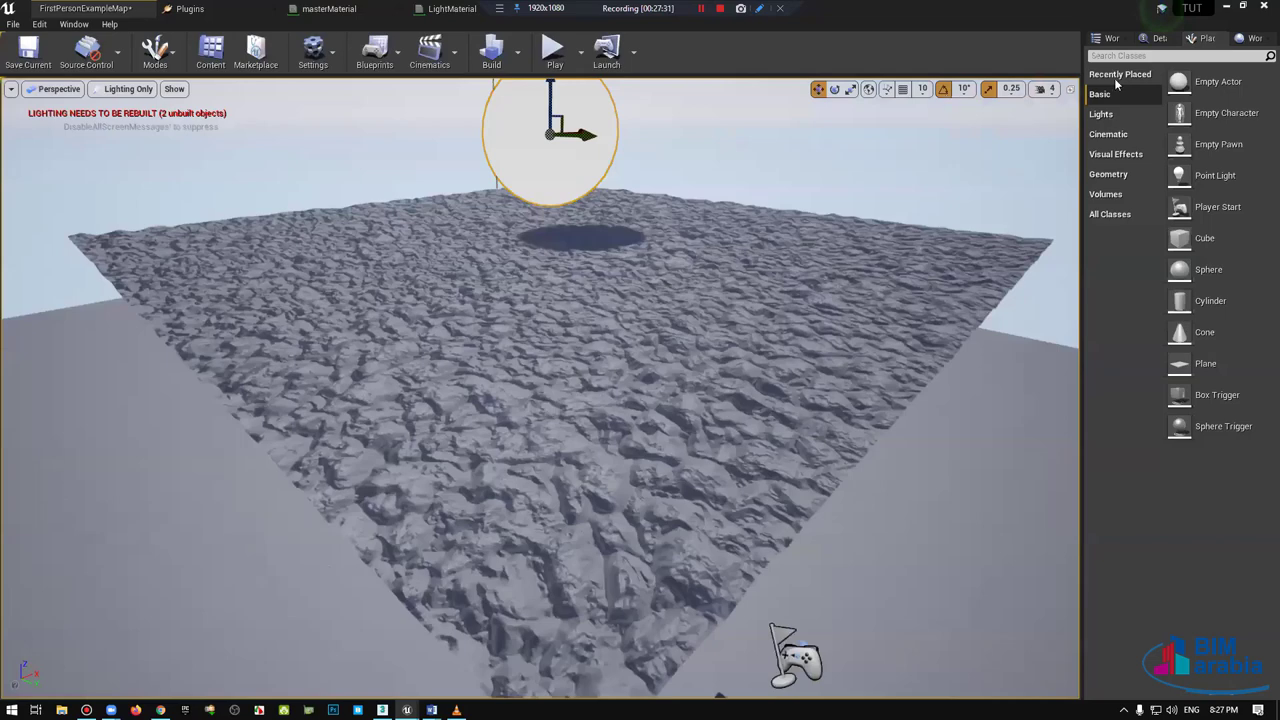
pyautogui.scroll(2, 436, 348)
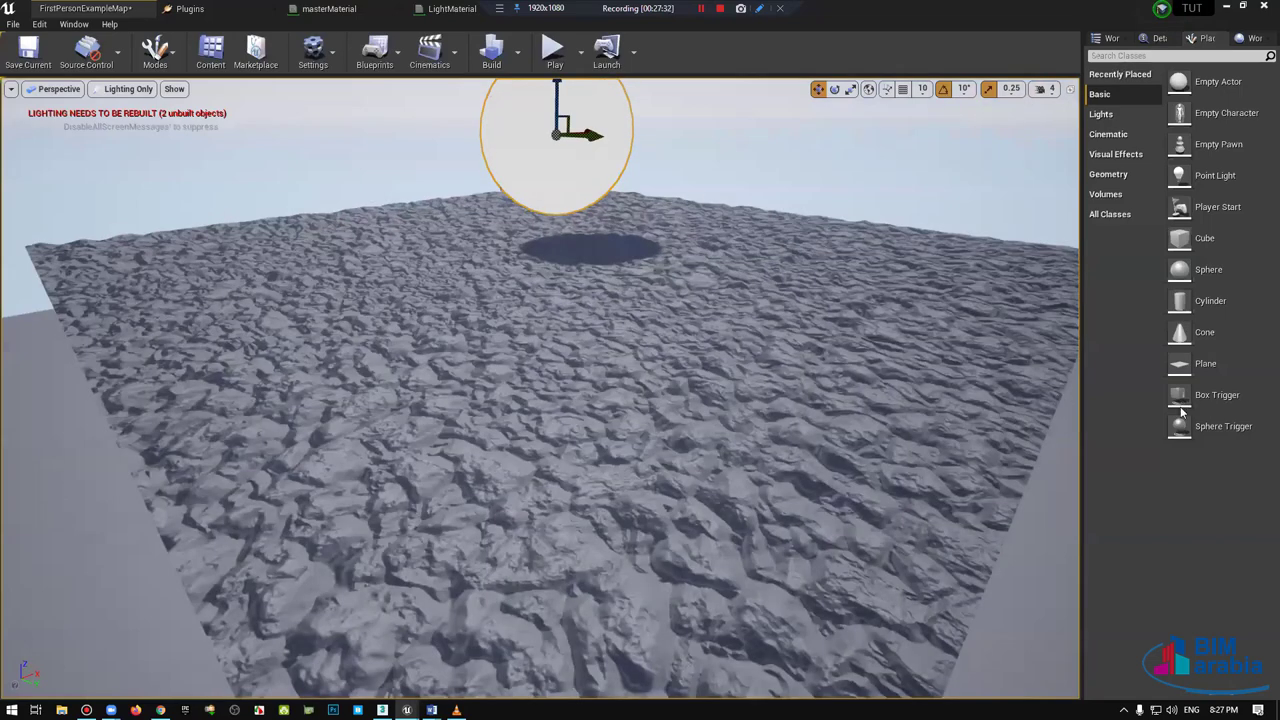
# Step: Select the terrain plane and open its gravel Instance material from Details
pyautogui.hotkey('ctrl', 'z')
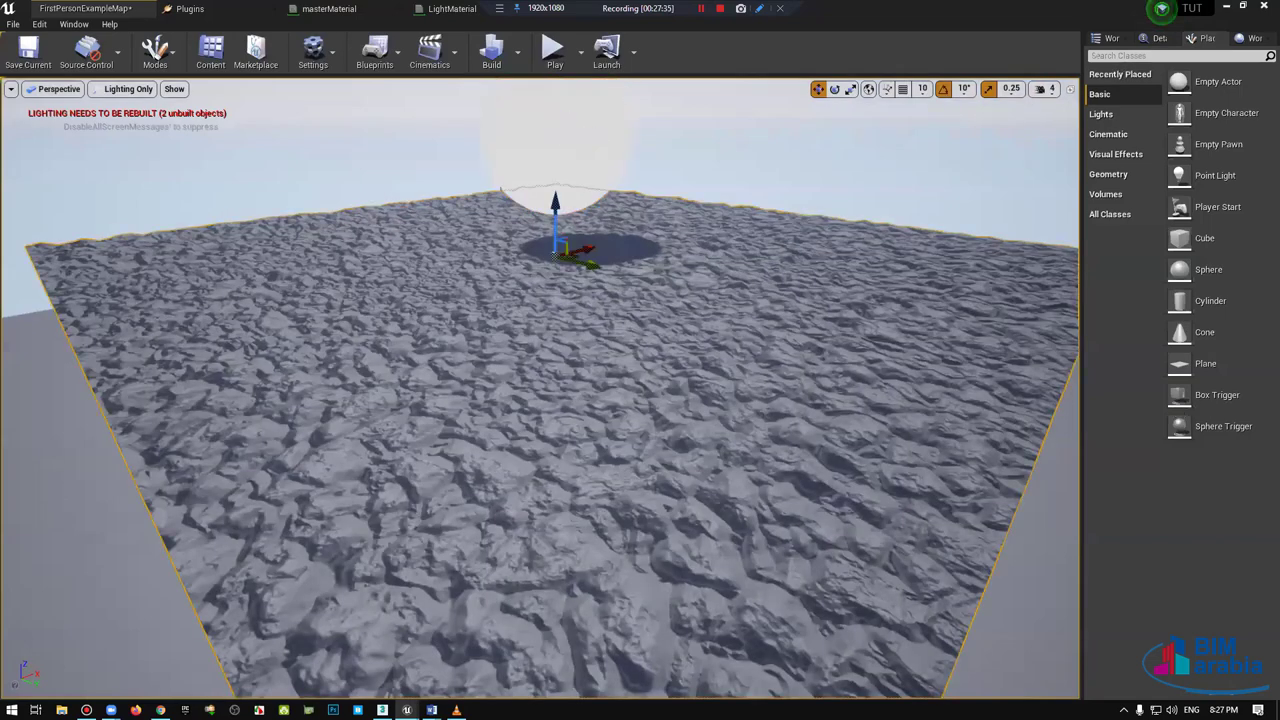
pyautogui.click(1155, 38)
pyautogui.doubleClick(1166, 408)
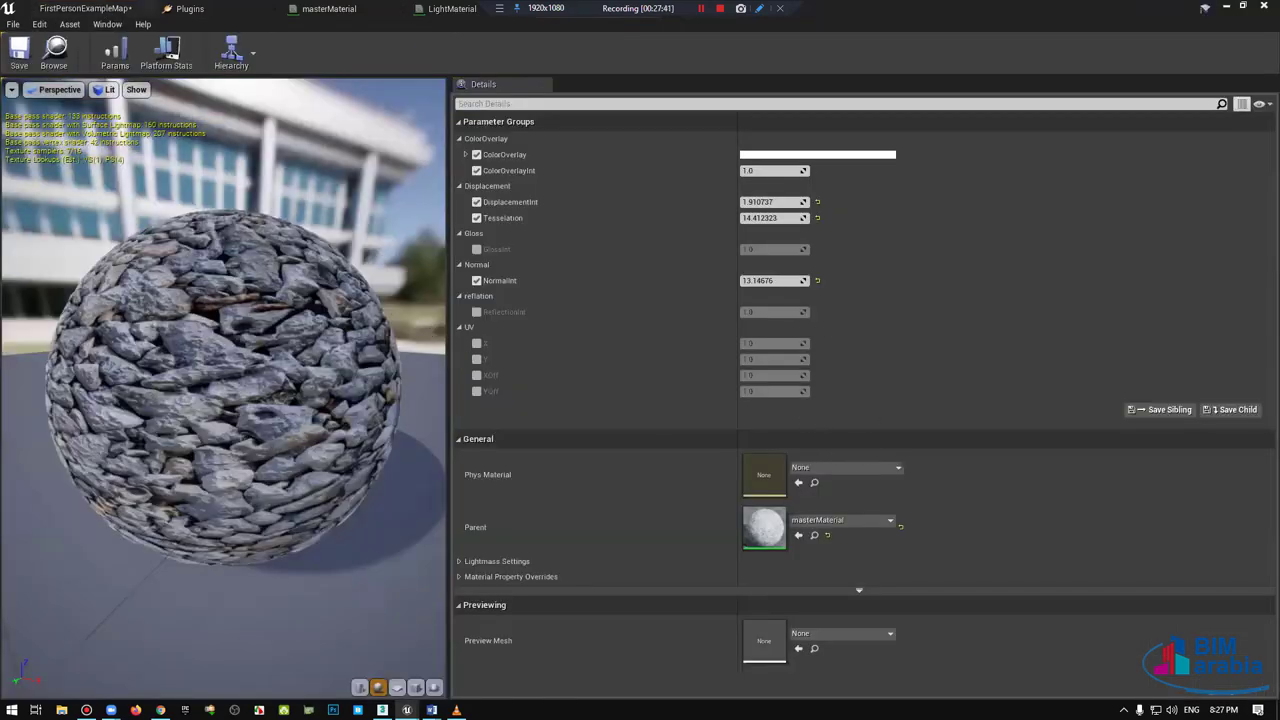
# Step: Flip between the LightMaterial graph and the level, ending on the level showing Plane001
pyautogui.hotkey('alt', 'Tab')
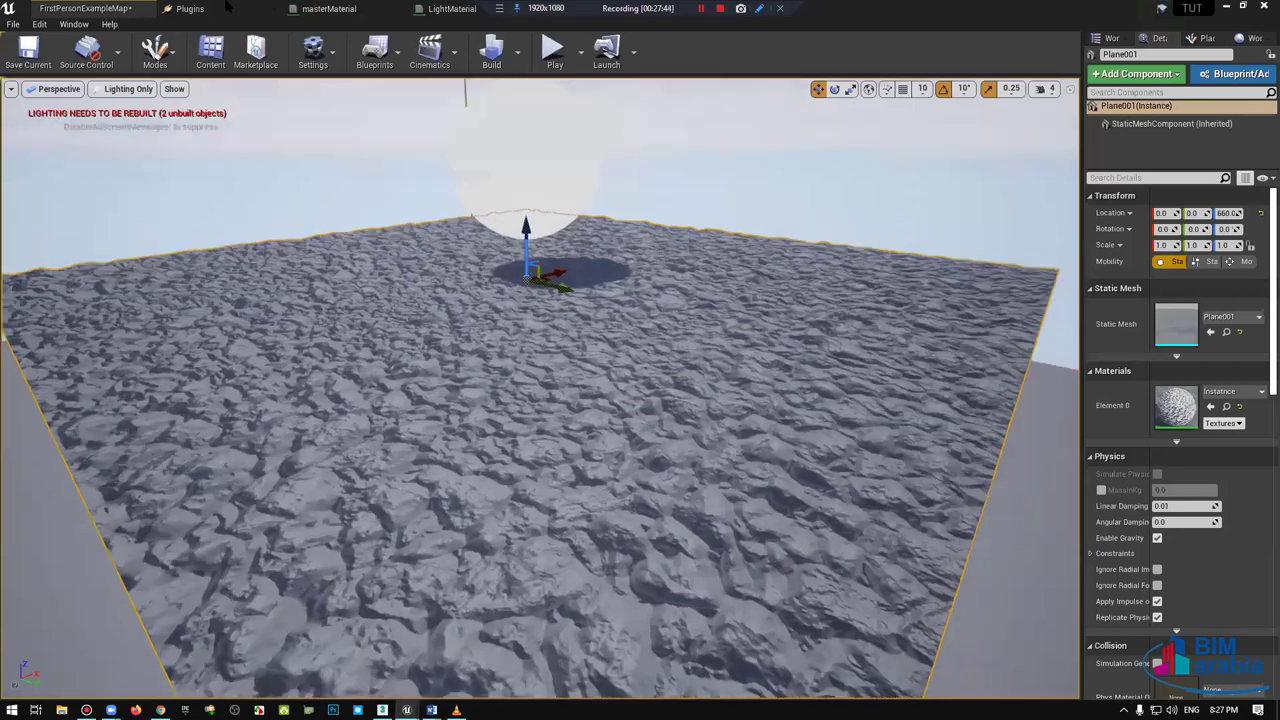
pyautogui.hotkey('alt', 'Tab')
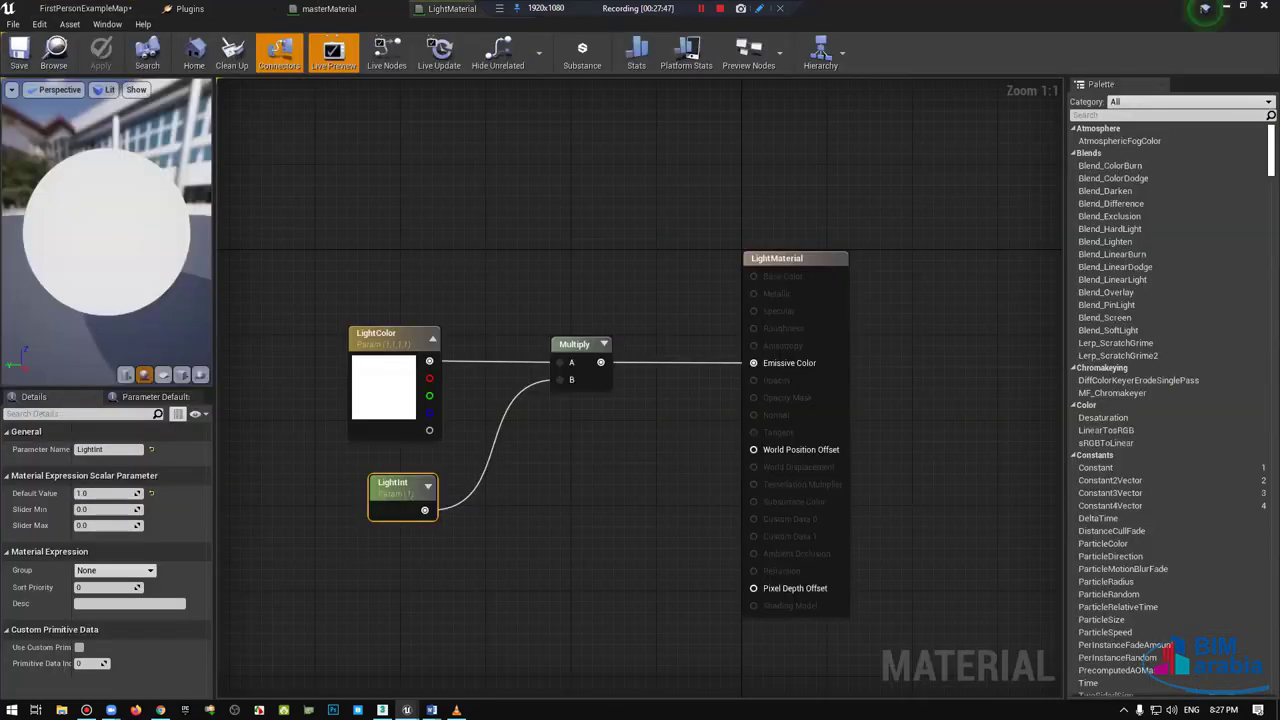
pyautogui.click(118, 9)
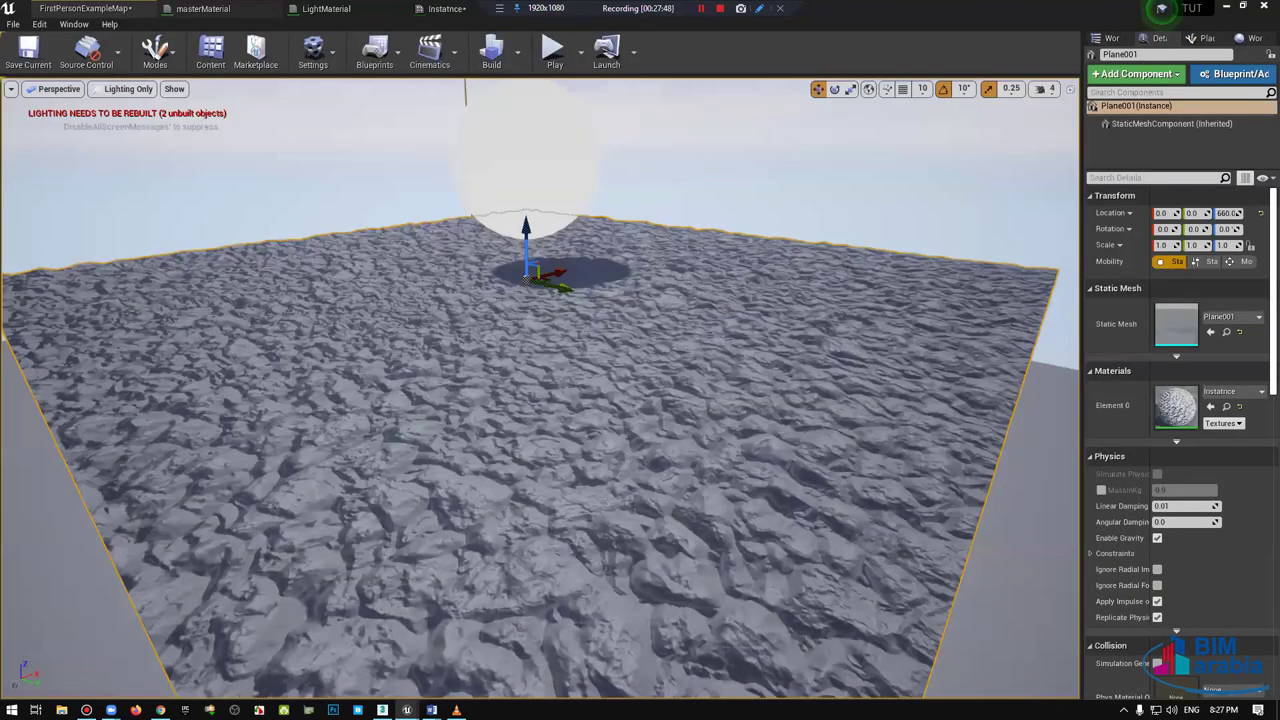
pyautogui.hotkey('alt', 'Tab')
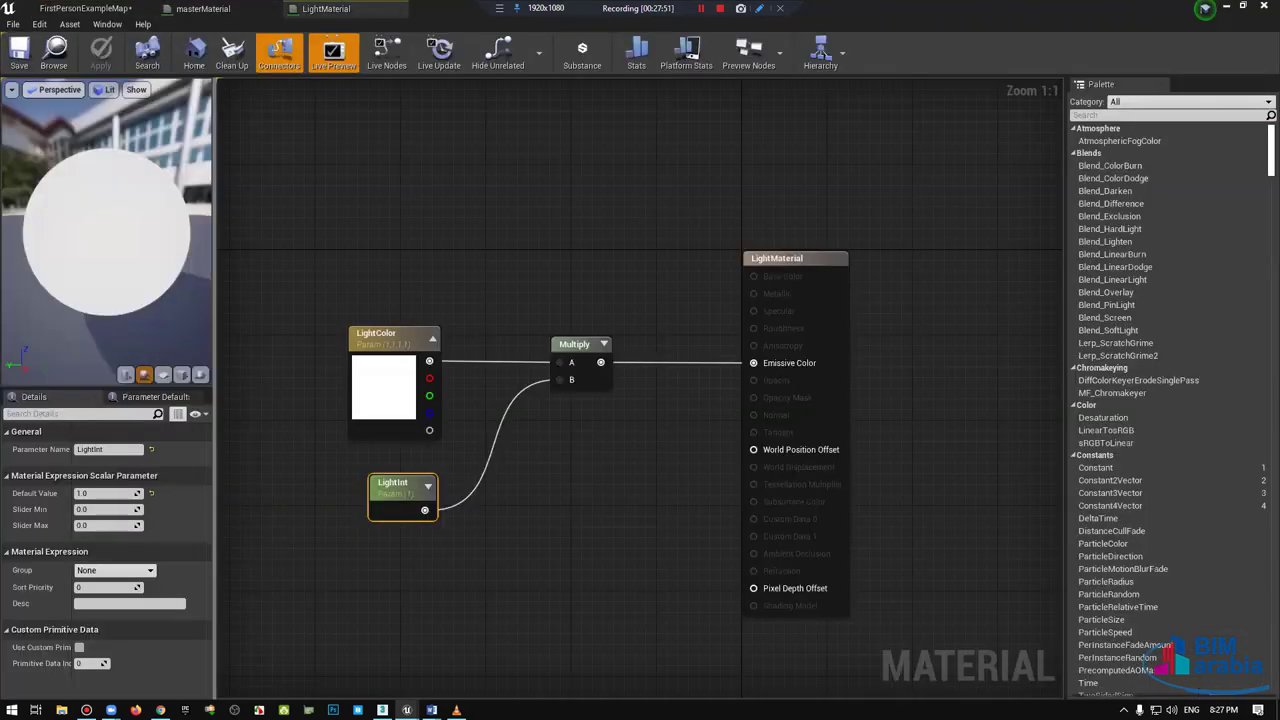
pyautogui.hotkey('alt', 'Tab')
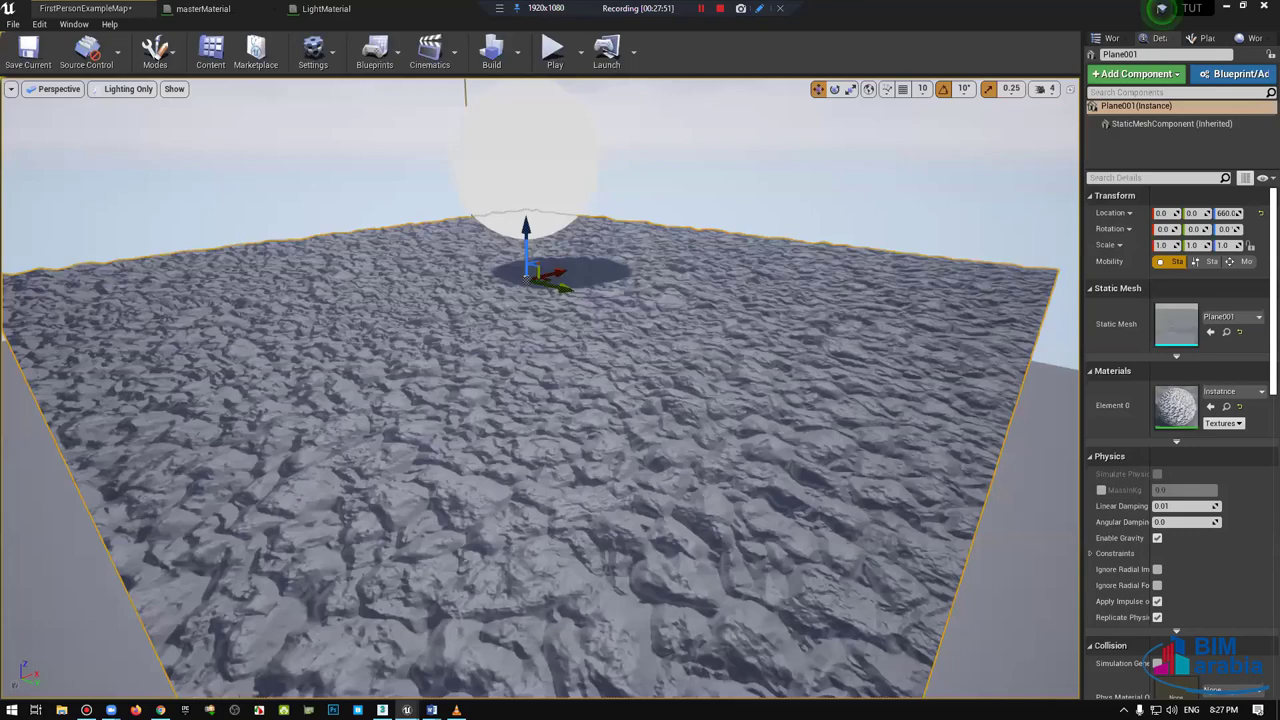
# Step: Frame Plane001 and compare its displaced surface in Detail Lighting and Lighting Only modes
pyautogui.moveTo(540, 390)
pyautogui.mouseDown(button='right')
pyautogui.moveTo(540, 420)
pyautogui.moveTo(520, 400)
pyautogui.mouseUp(button='right')
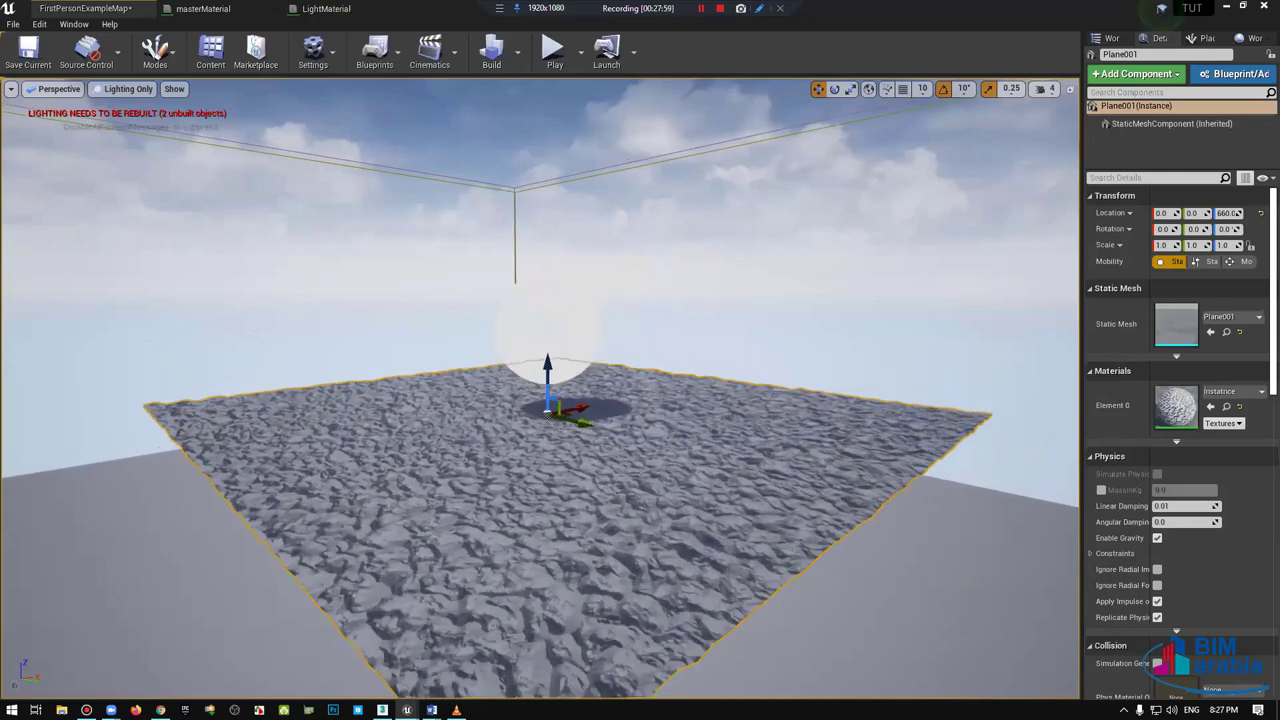
pyautogui.scroll(2, 540, 420)
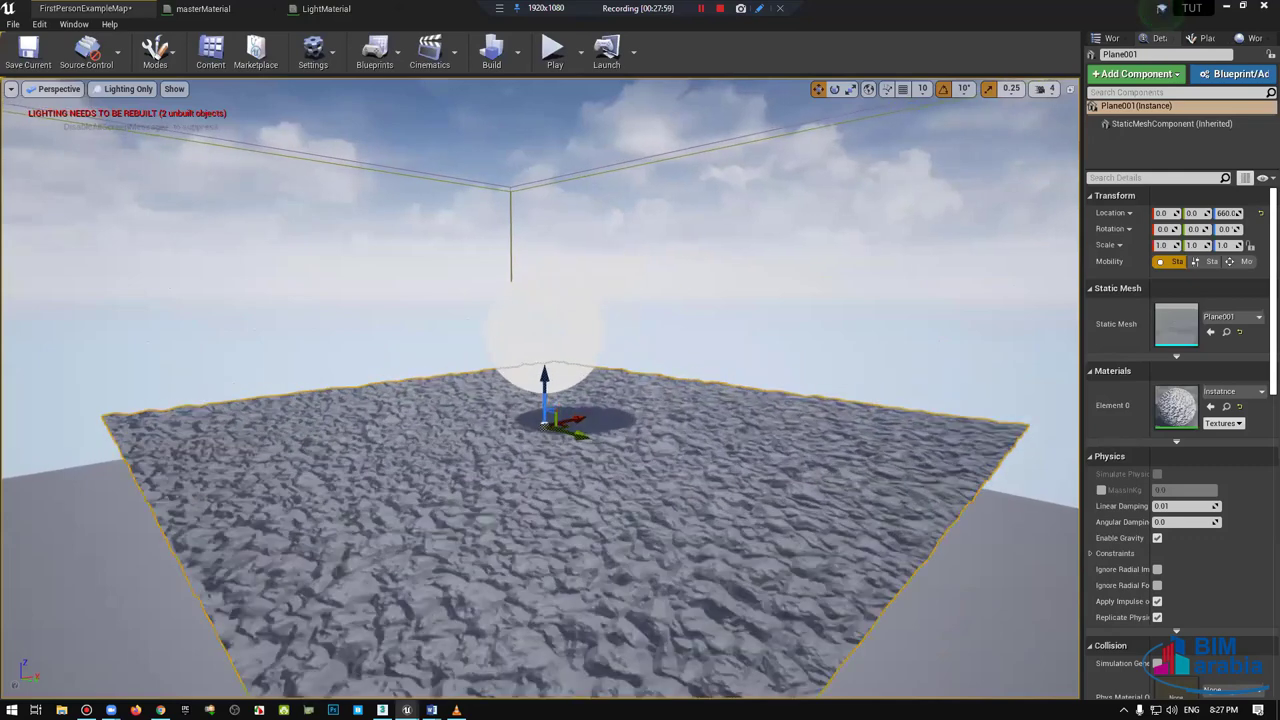
pyautogui.moveTo(540, 390); pyautogui.dragTo(540, 430, button='right')
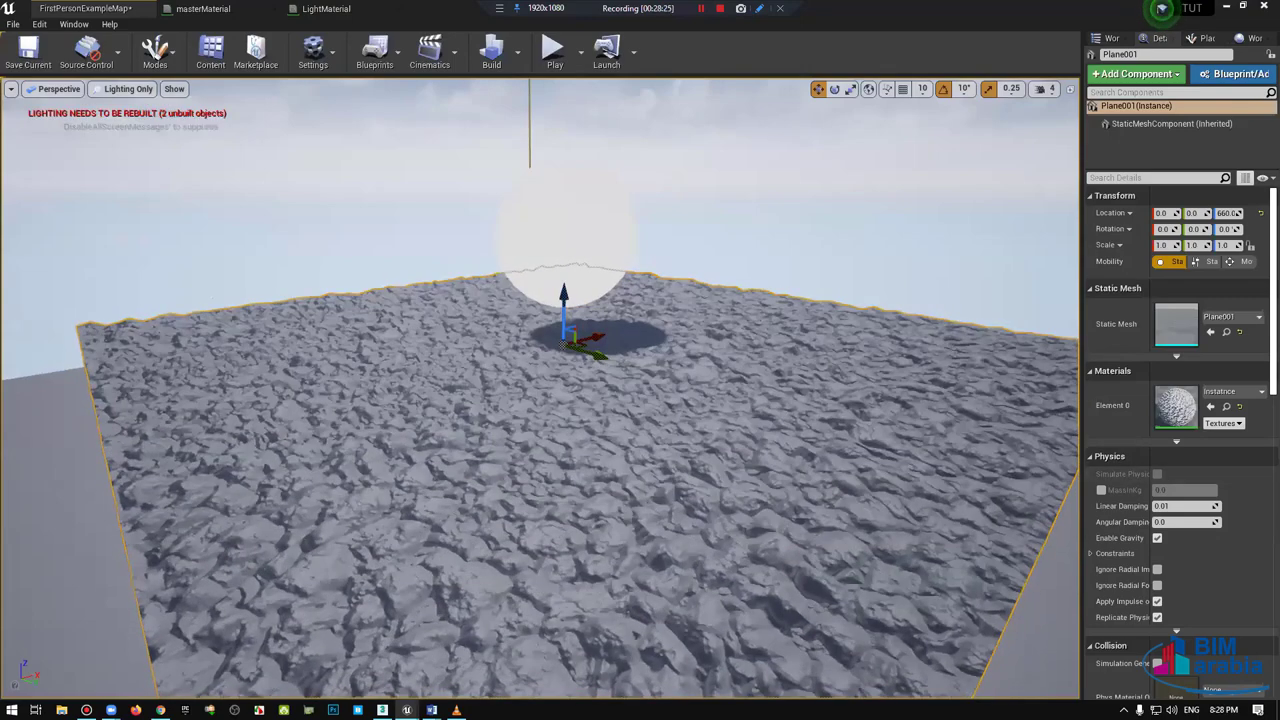
pyautogui.moveTo(560, 400); pyautogui.dragTo(560, 450, button='right')
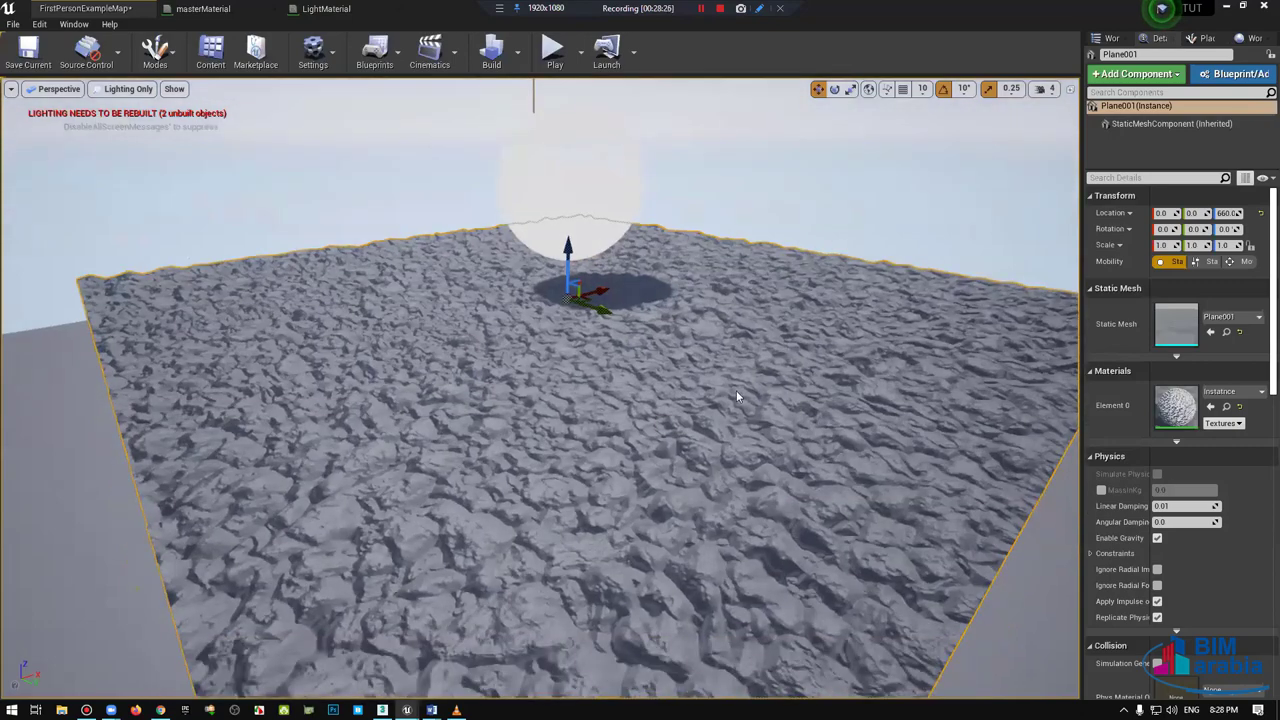
pyautogui.moveTo(560, 400); pyautogui.dragTo(560, 460, button='right')
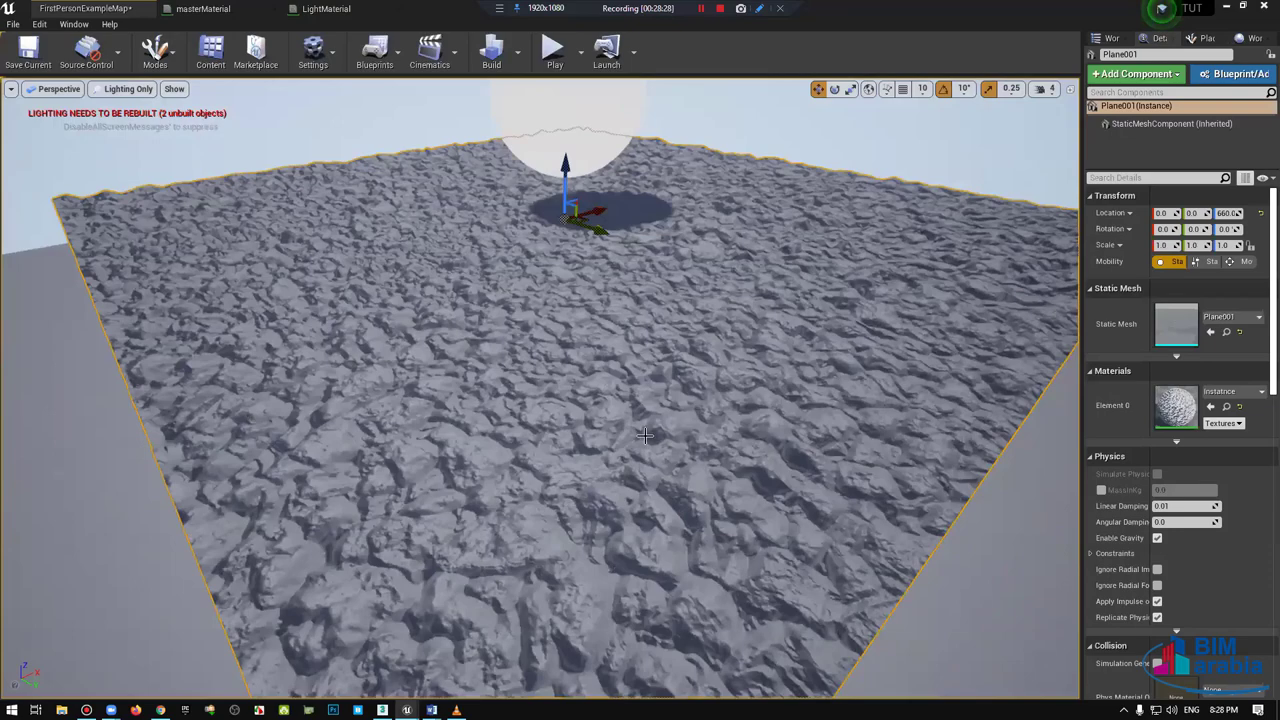
pyautogui.scroll(5, 645, 436)
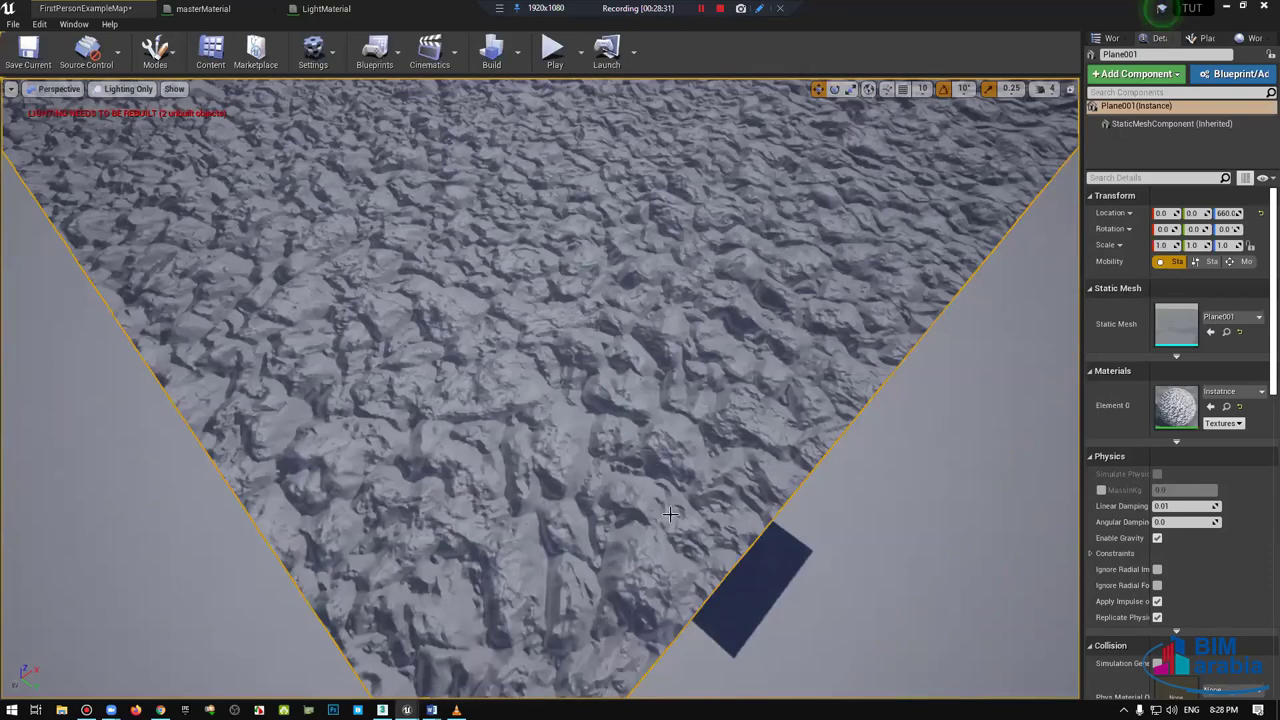
pyautogui.press('f')
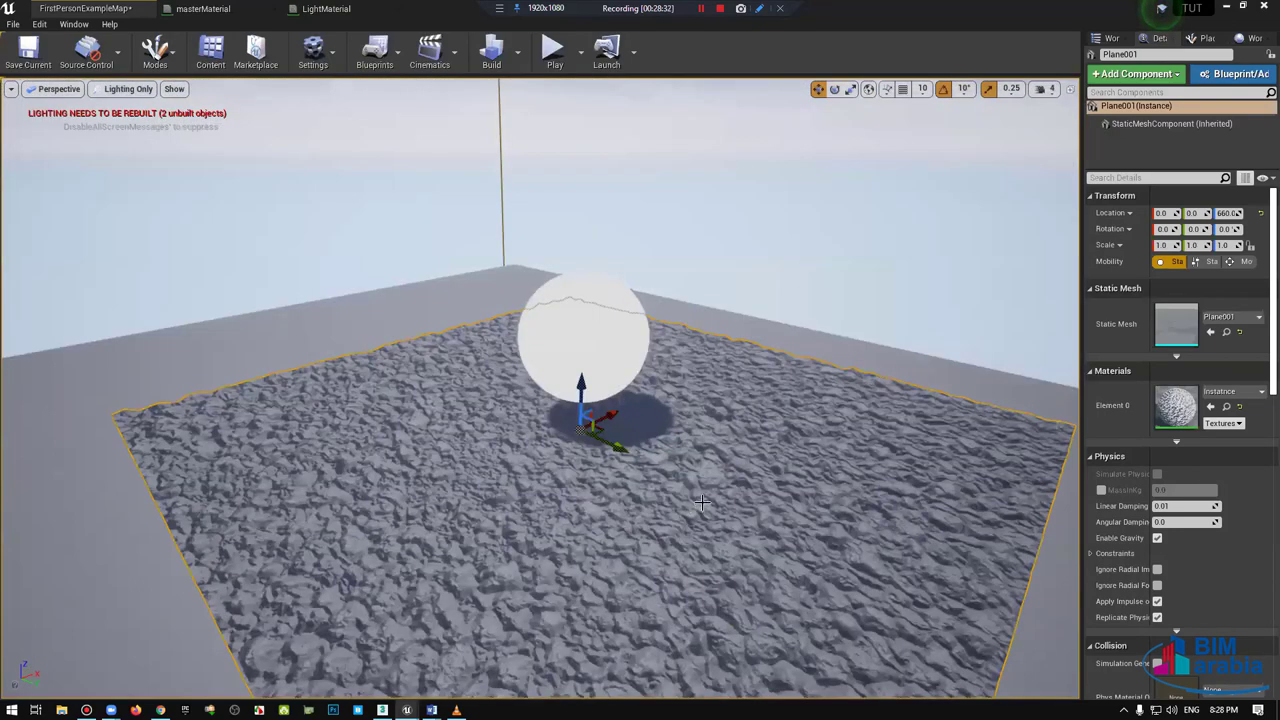
pyautogui.scroll(2, 702, 502)
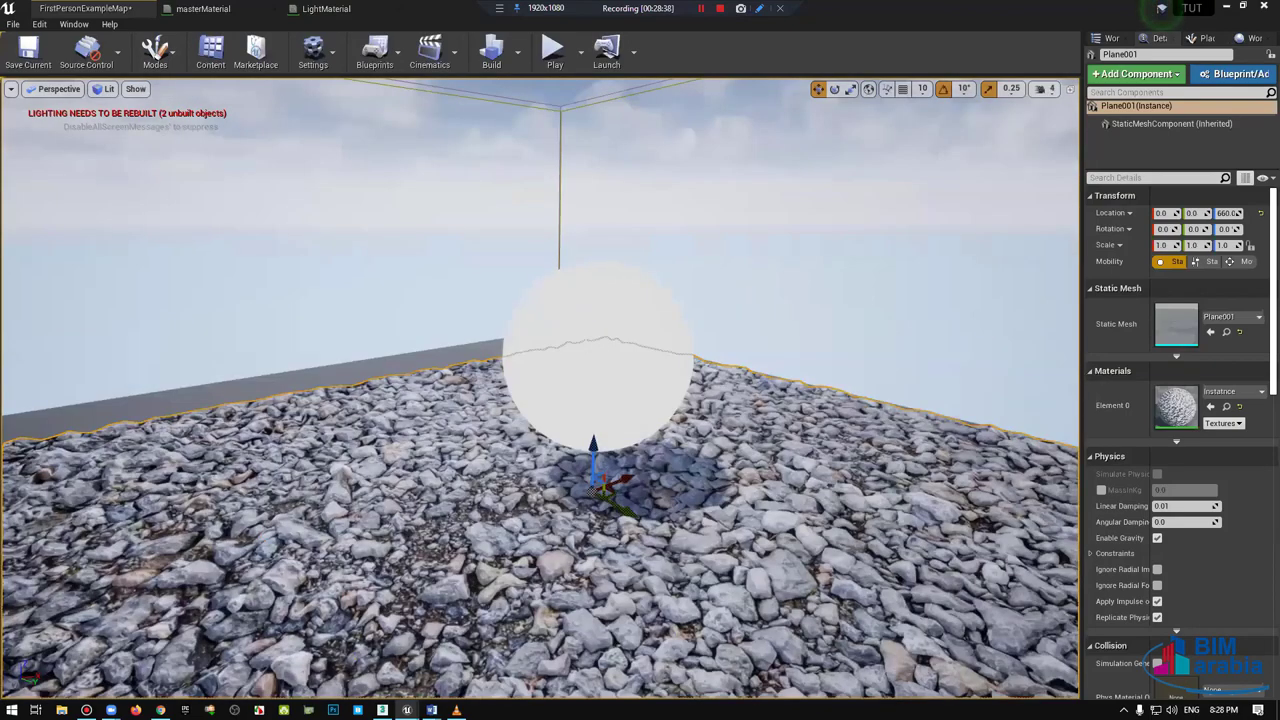
pyautogui.hotkey('alt', '5')
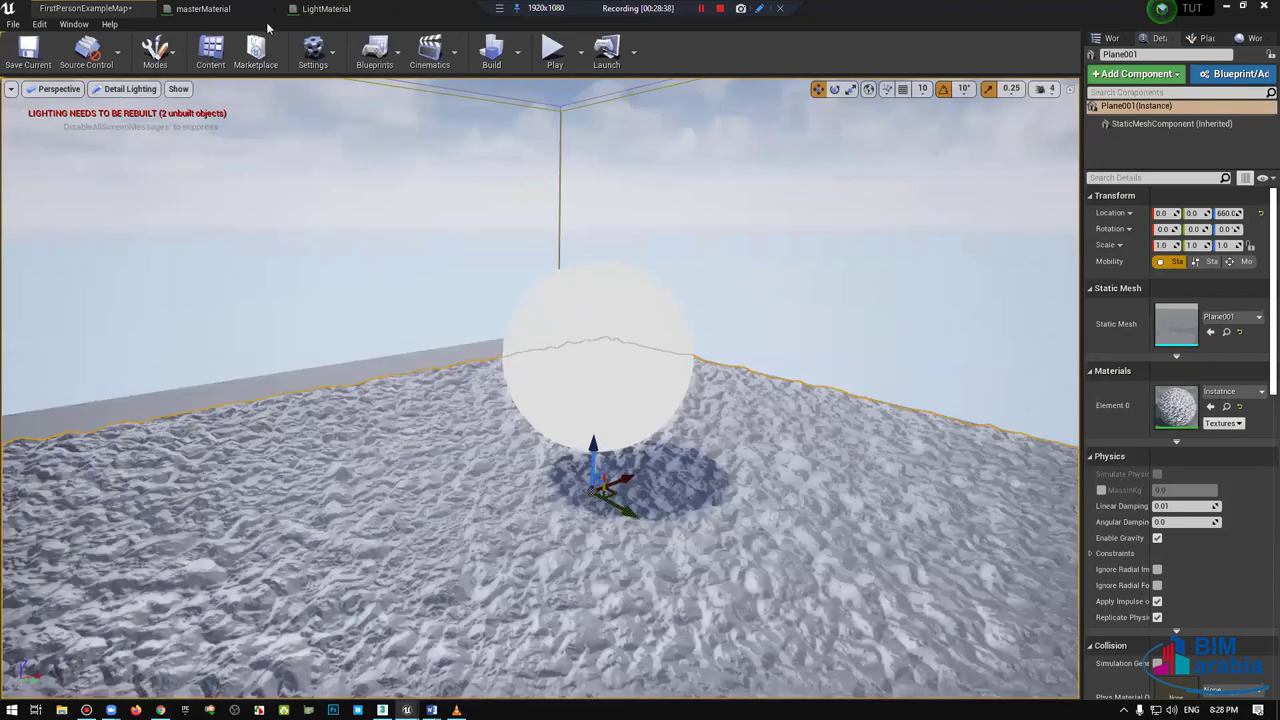
pyautogui.hotkey('alt', '6')
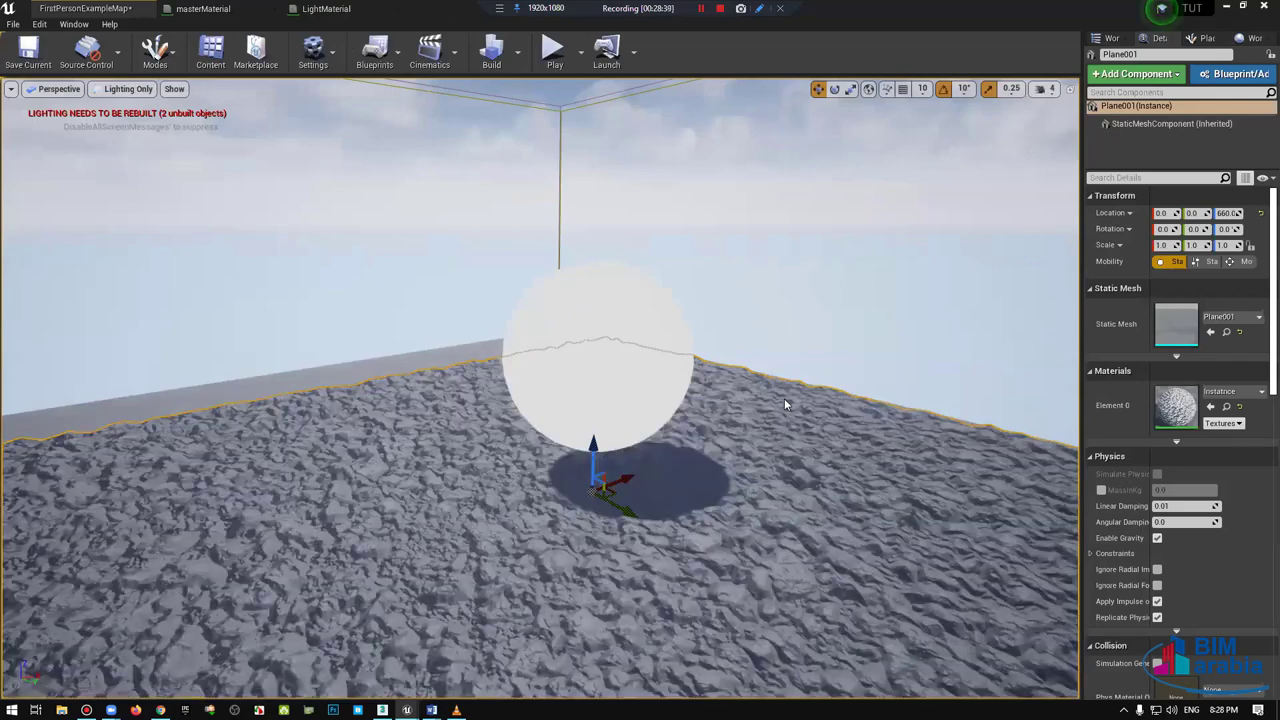
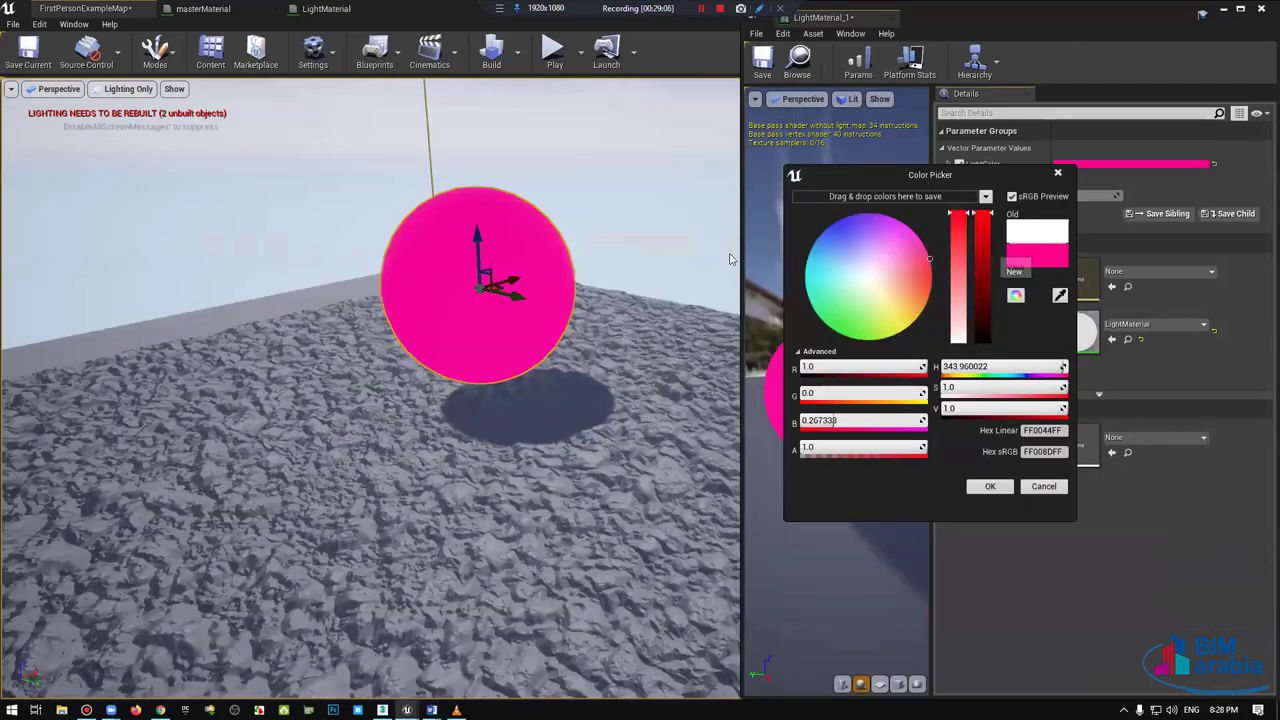
# Step: Change the light colour to a lighter pink-magenta in the Color Picker and confirm it
pyautogui.moveTo(860, 322); pyautogui.dragTo(924, 247)
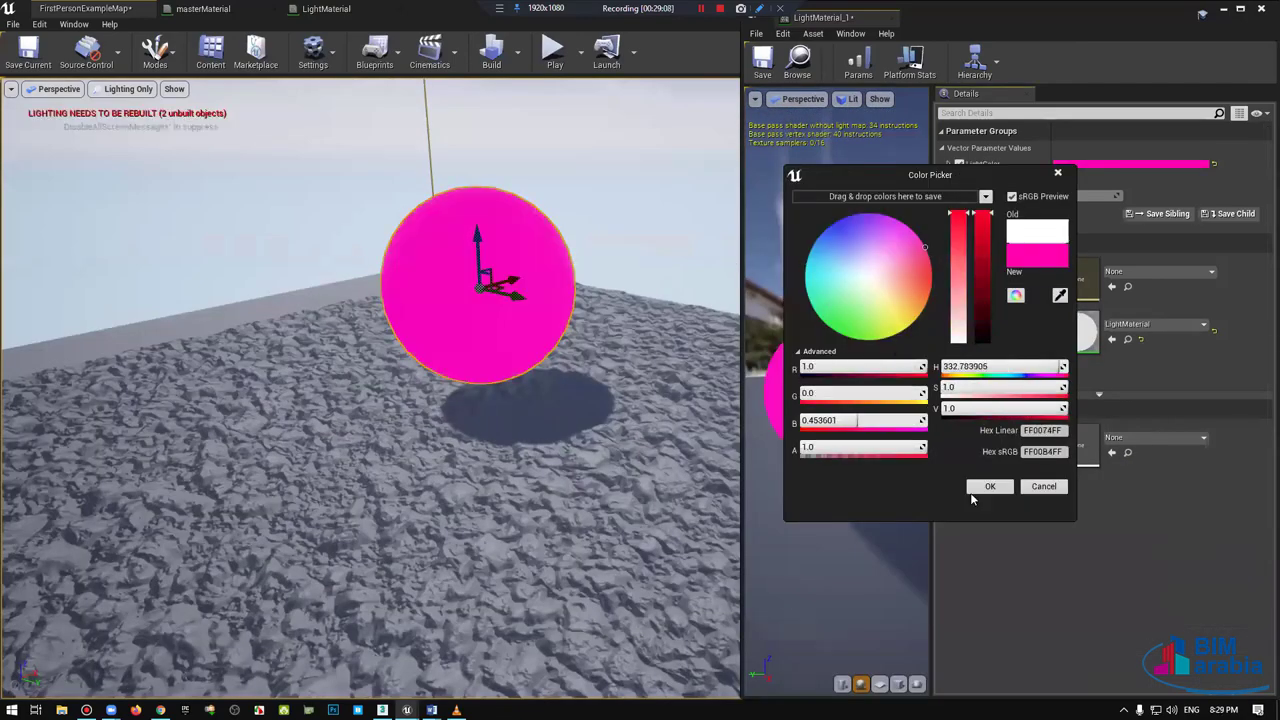
pyautogui.click(908, 226)
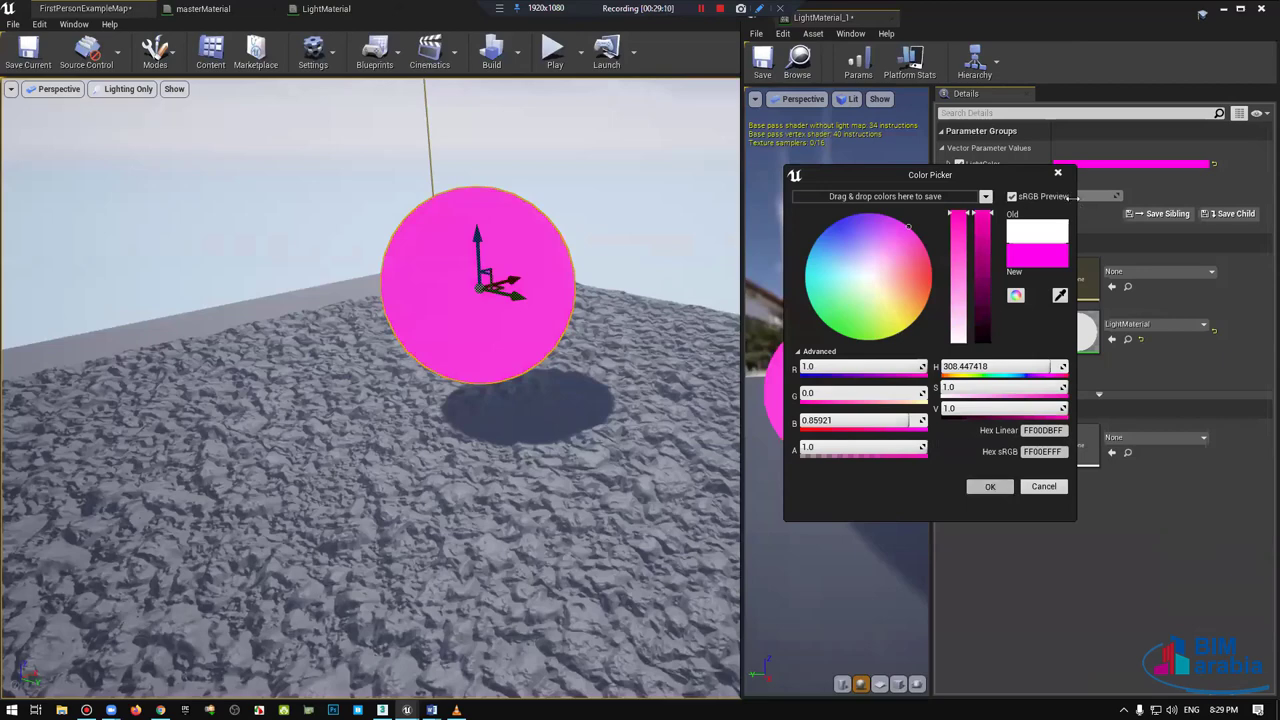
pyautogui.click(990, 486)
# Step: Raise LightInt to about 2105 and close the material instance editor
pyautogui.moveTo(1085, 195)
pyautogui.mouseDown()
pyautogui.moveTo(1160, 195)
pyautogui.moveTo(1140, 195)
pyautogui.mouseUp()
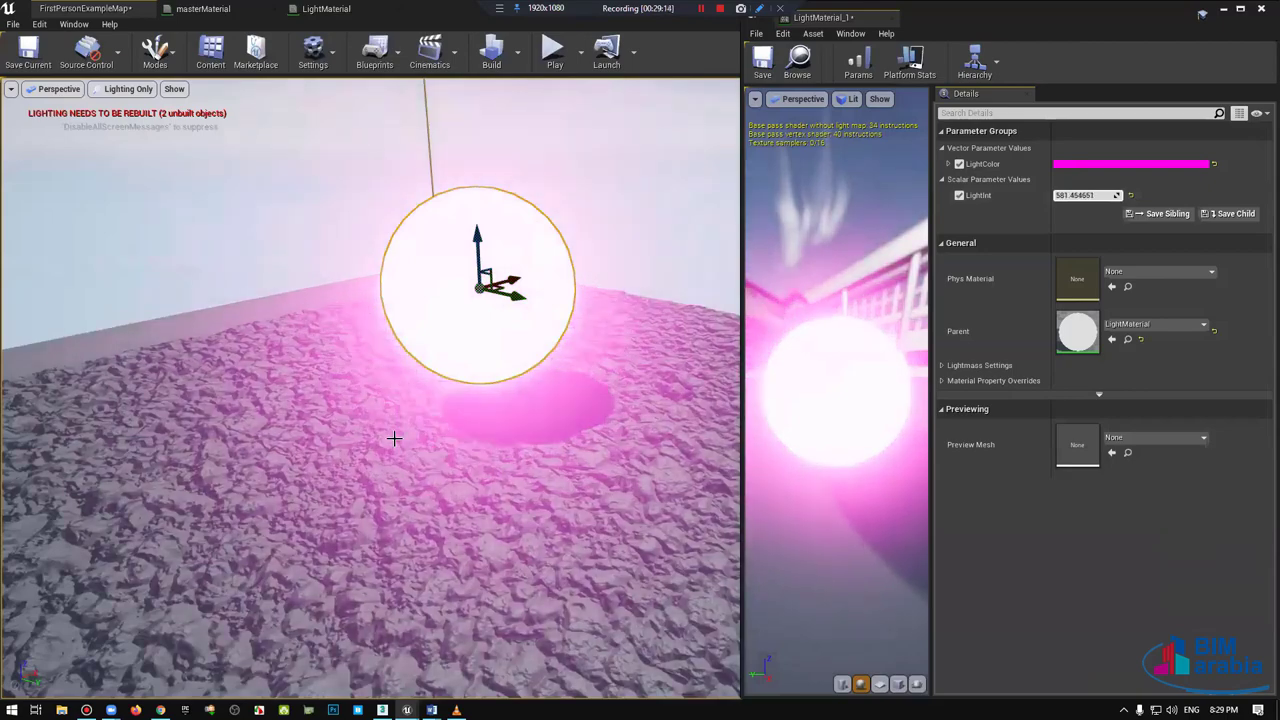
pyautogui.moveTo(1085, 195); pyautogui.dragTo(670, 420)
pyautogui.moveTo(670, 420)
pyautogui.mouseDown(button='right')
pyautogui.moveTo(866, 42)
pyautogui.moveTo(862, 20)
pyautogui.mouseUp(button='right')
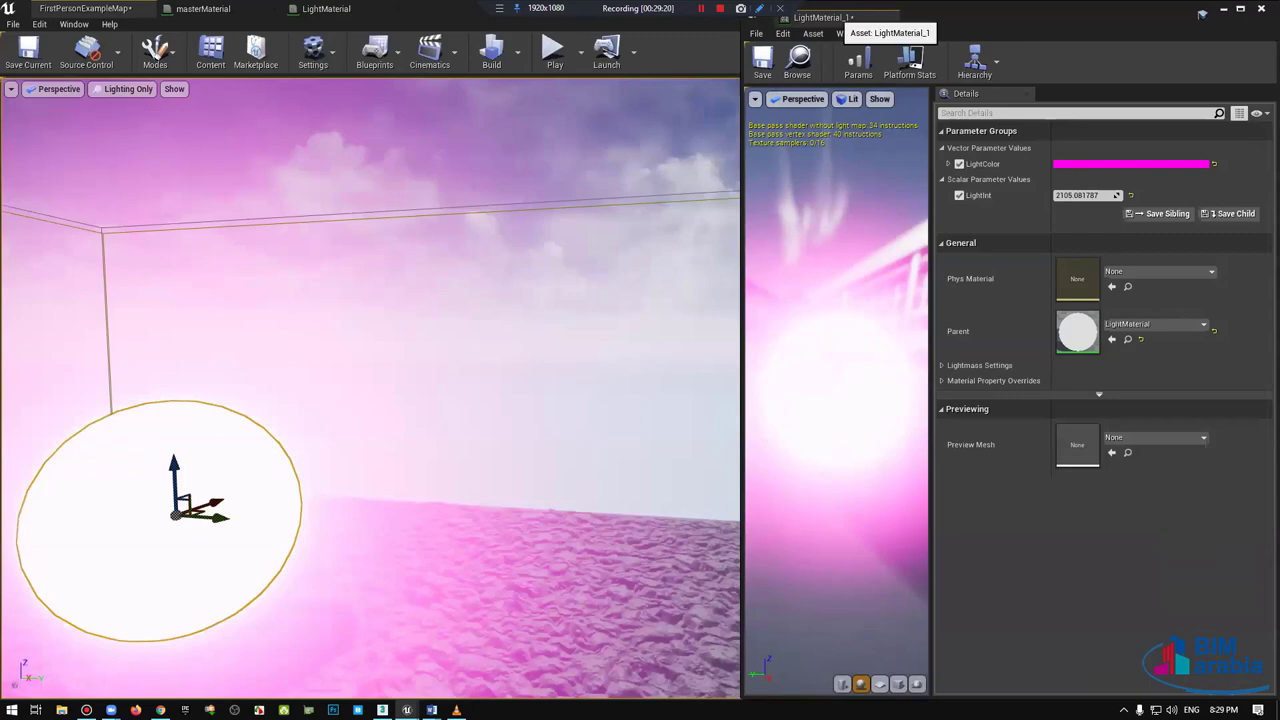
pyautogui.click(862, 17)
# Step: Focus and frame the viewport on the glowing pink sphere
pyautogui.press('f')
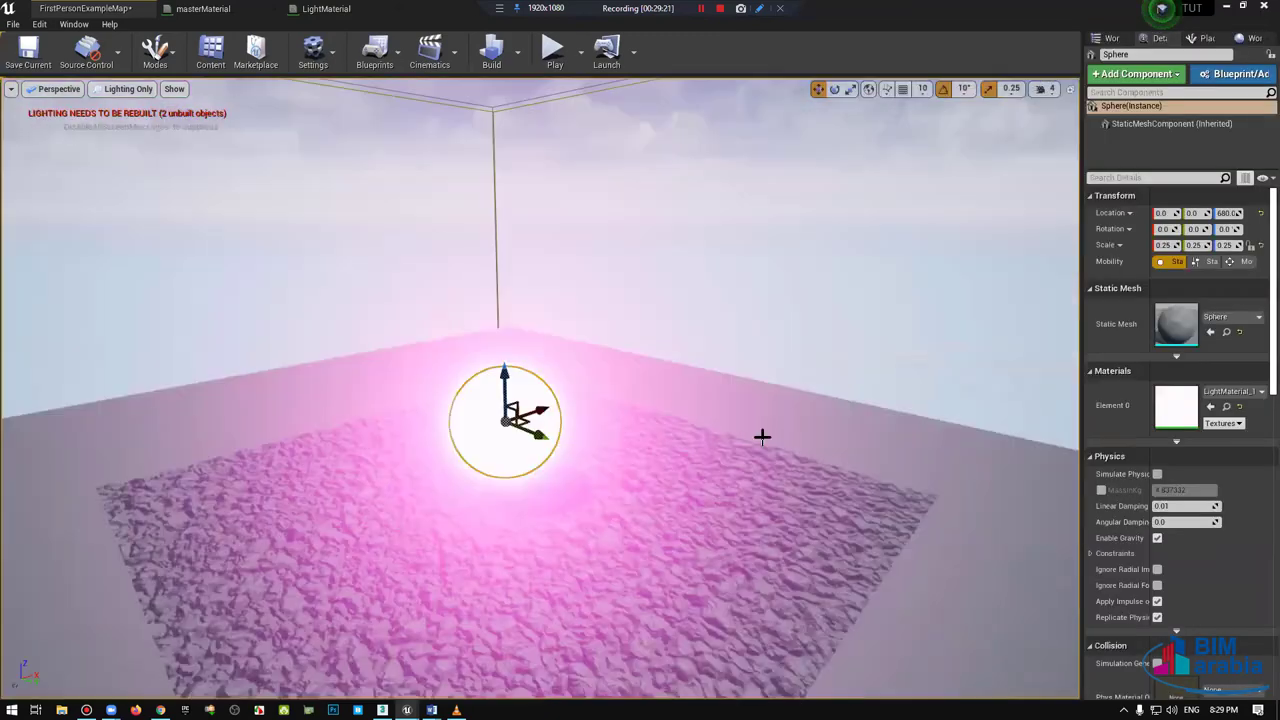
pyautogui.moveTo(763, 434); pyautogui.dragTo(700, 430, button='right')
pyautogui.click(791, 449)
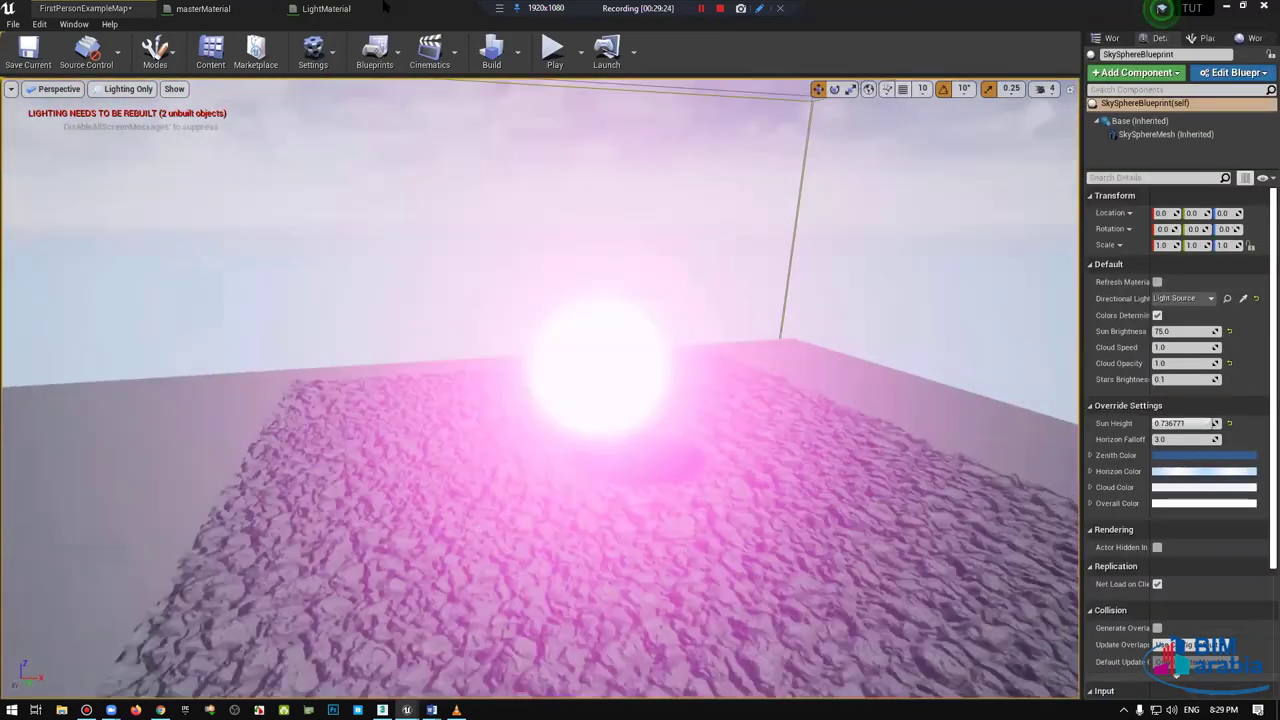
pyautogui.moveTo(508, 156); pyautogui.dragTo(502, 230)
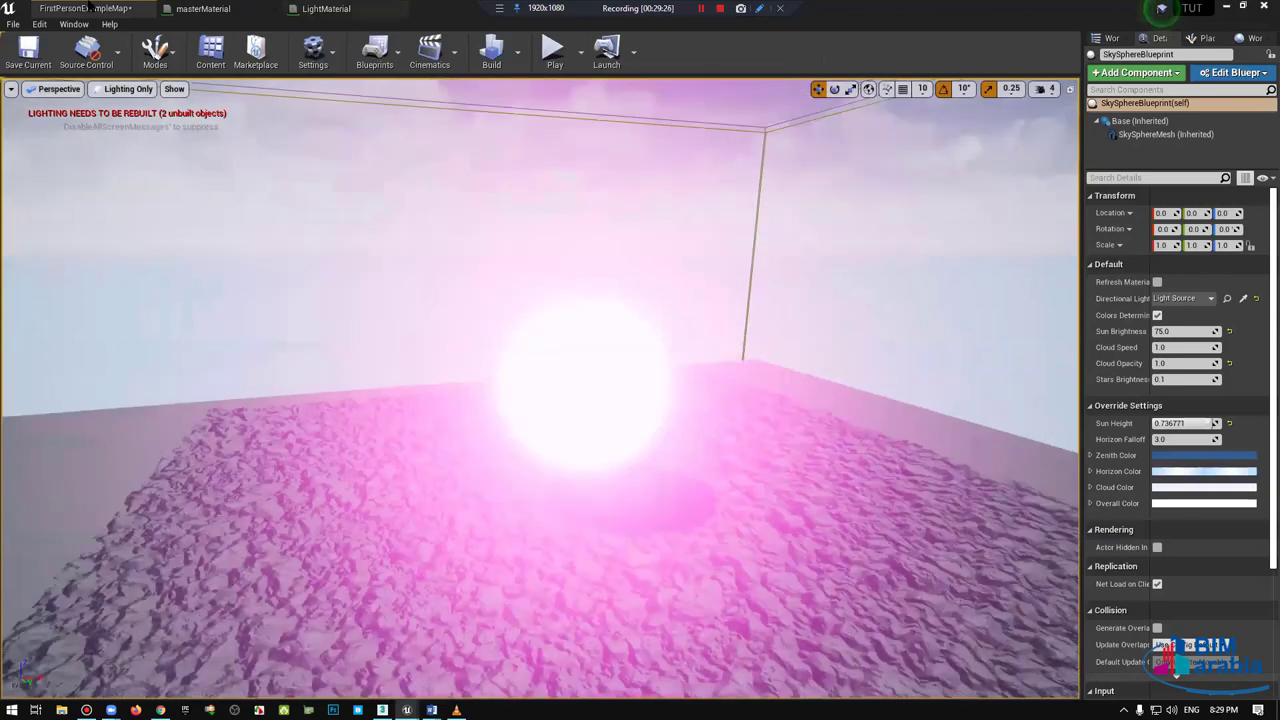
# Step: Open the StarterContent Textures folder in the Content Browser
pyautogui.click(326, 8)
pyautogui.hotkey('ctrl', 'Tab')
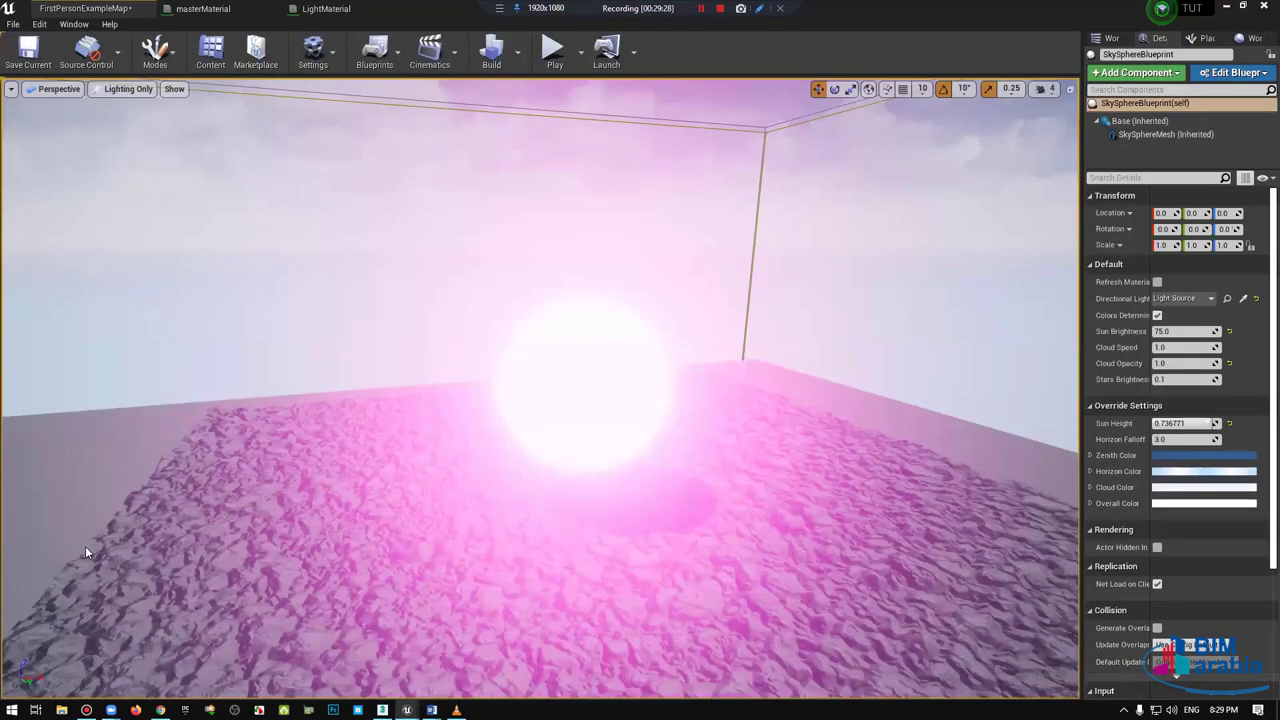
pyautogui.hotkey('ctrl', 'shift', 'f')
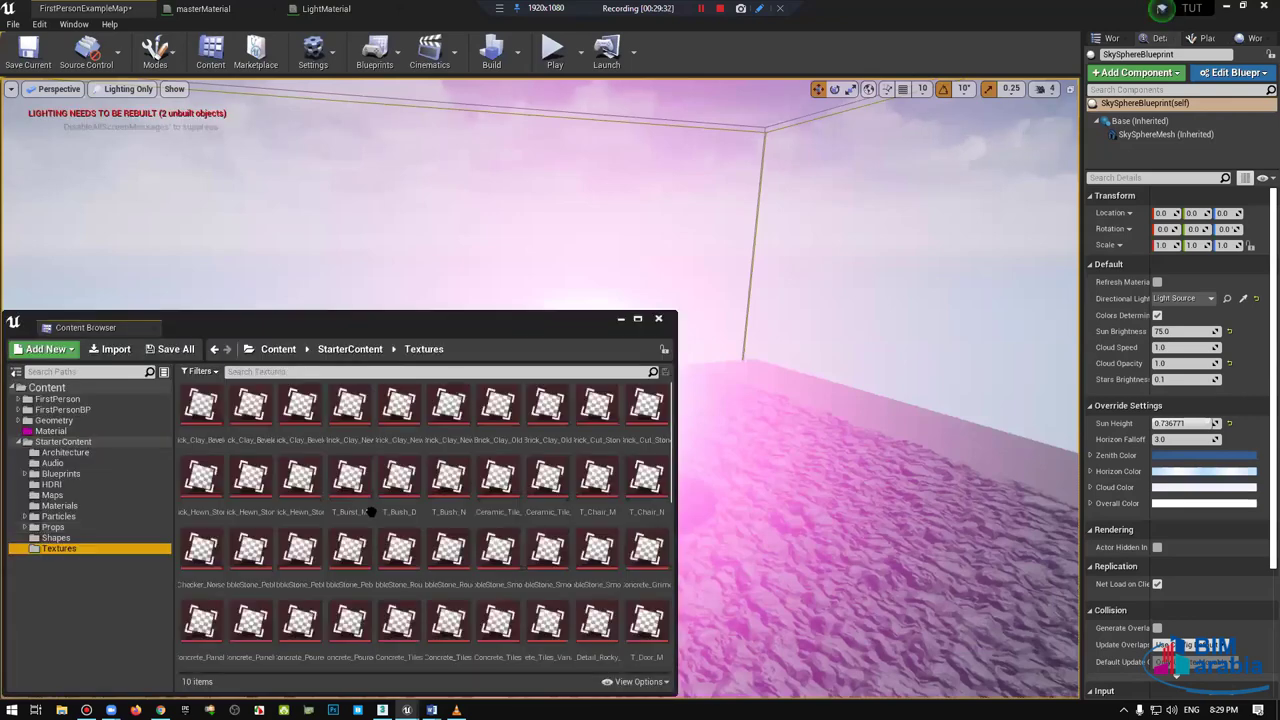
# Step: Drop the T_Concrete_Grime_D texture into the graph and wire its colour into Multiply A
pyautogui.scroll(-3, 537, 521)
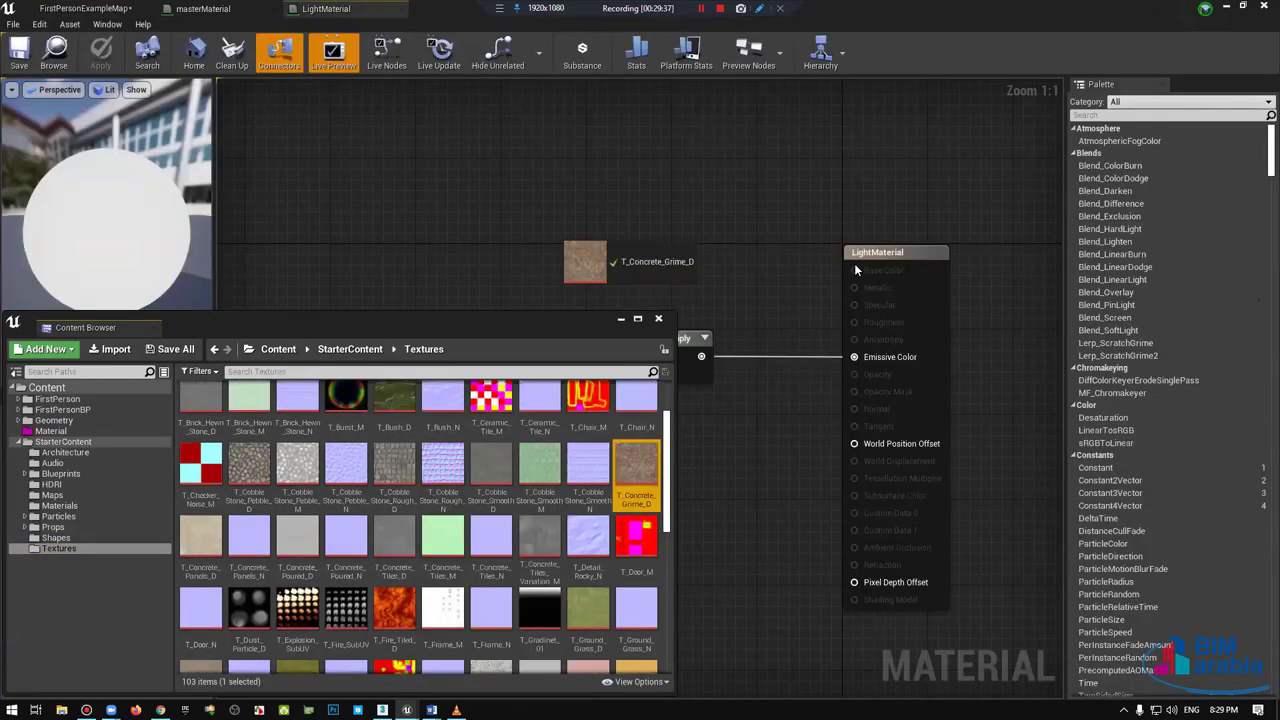
pyautogui.moveTo(854, 263)
pyautogui.mouseDown()
pyautogui.moveTo(545, 105)
pyautogui.moveTo(506, 128)
pyautogui.mouseUp()
pyautogui.moveTo(600, 147); pyautogui.dragTo(850, 264)
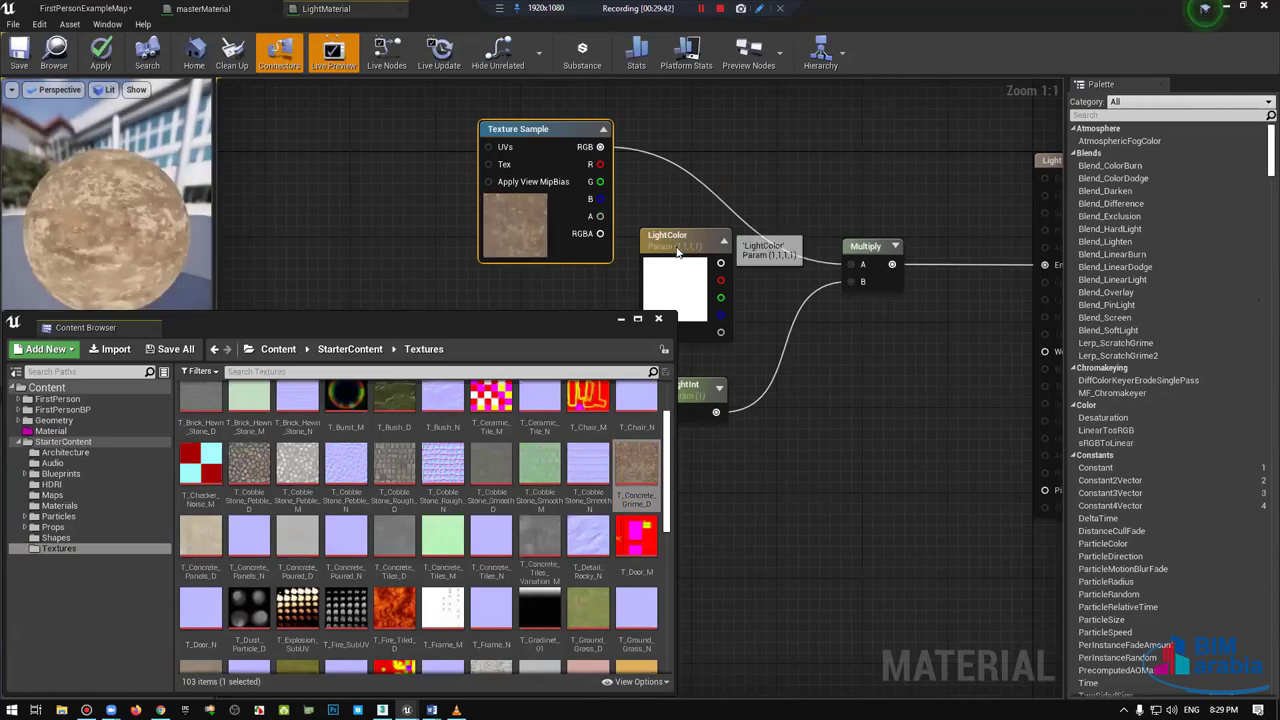
pyautogui.press('Home')
# Step: Place LightColor below the texture node and shift both nodes left
pyautogui.moveTo(786, 192); pyautogui.dragTo(658, 190)
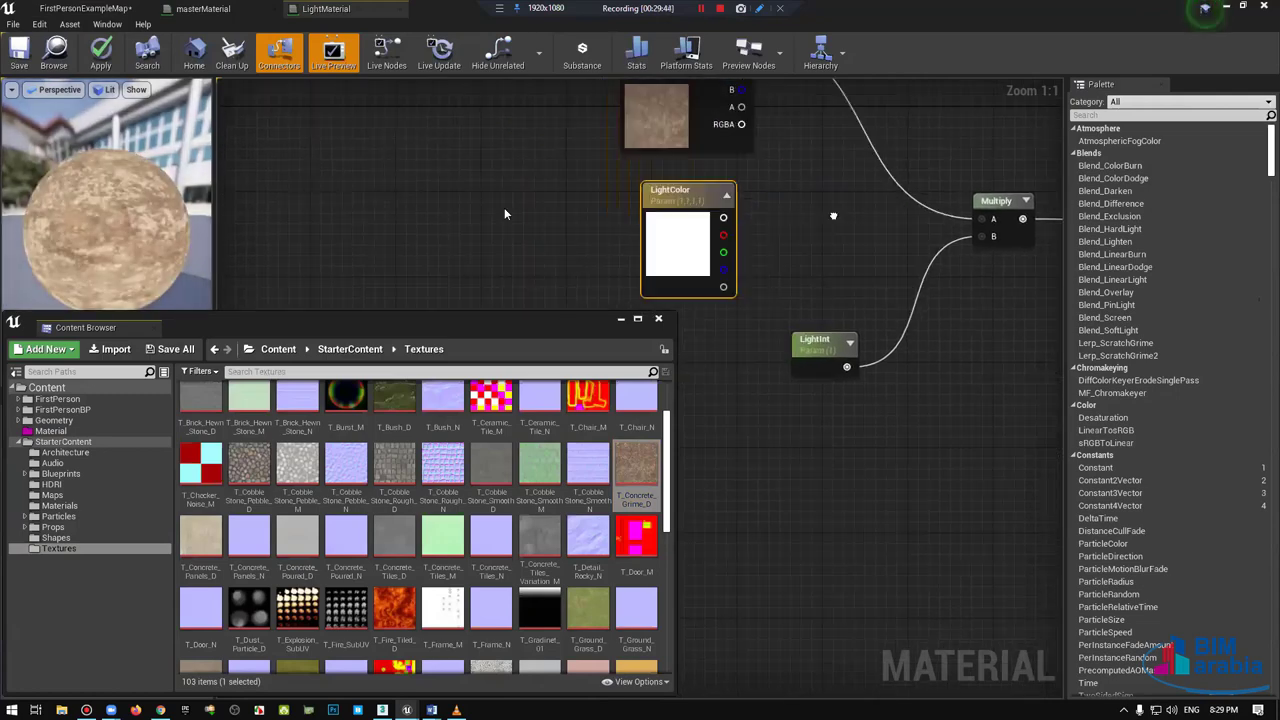
pyautogui.moveTo(821, 218); pyautogui.dragTo(793, 274, button='right')
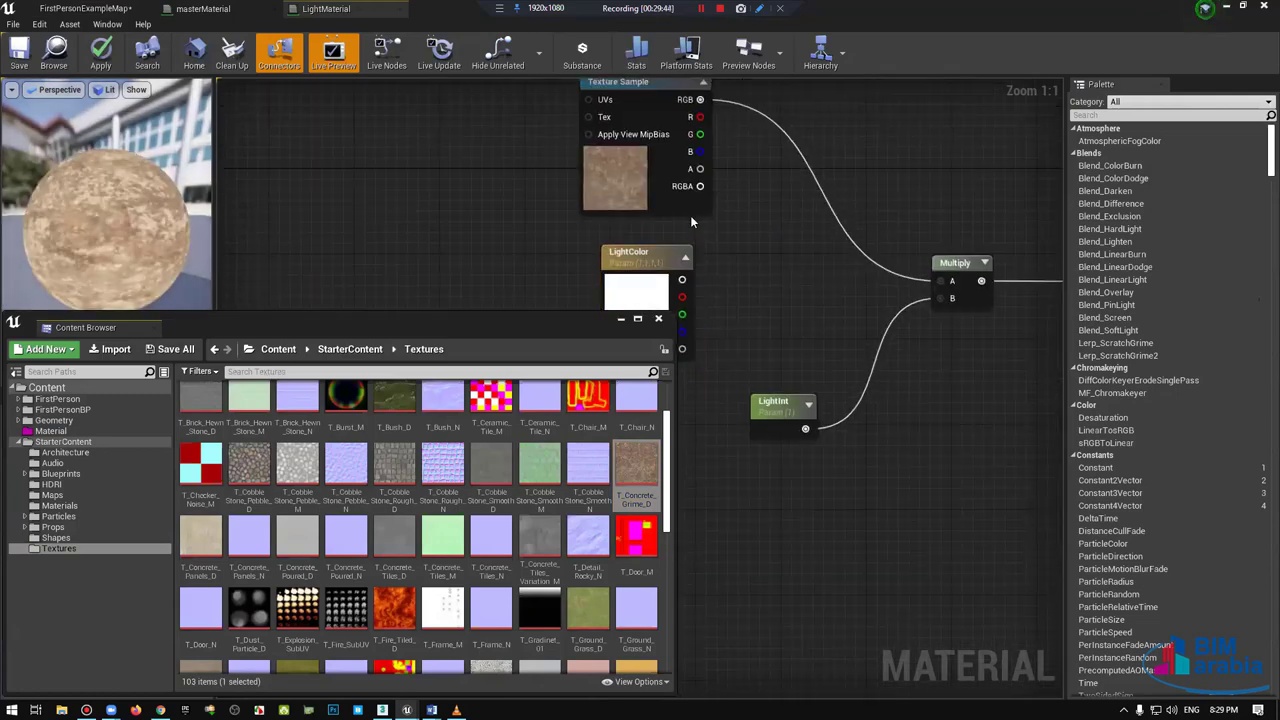
pyautogui.keyDown('shift'); pyautogui.click(686, 203); pyautogui.keyUp('shift')
pyautogui.moveTo(686, 203); pyautogui.dragTo(716, 189, button='right')
pyautogui.moveTo(614, 112); pyautogui.dragTo(497, 123)
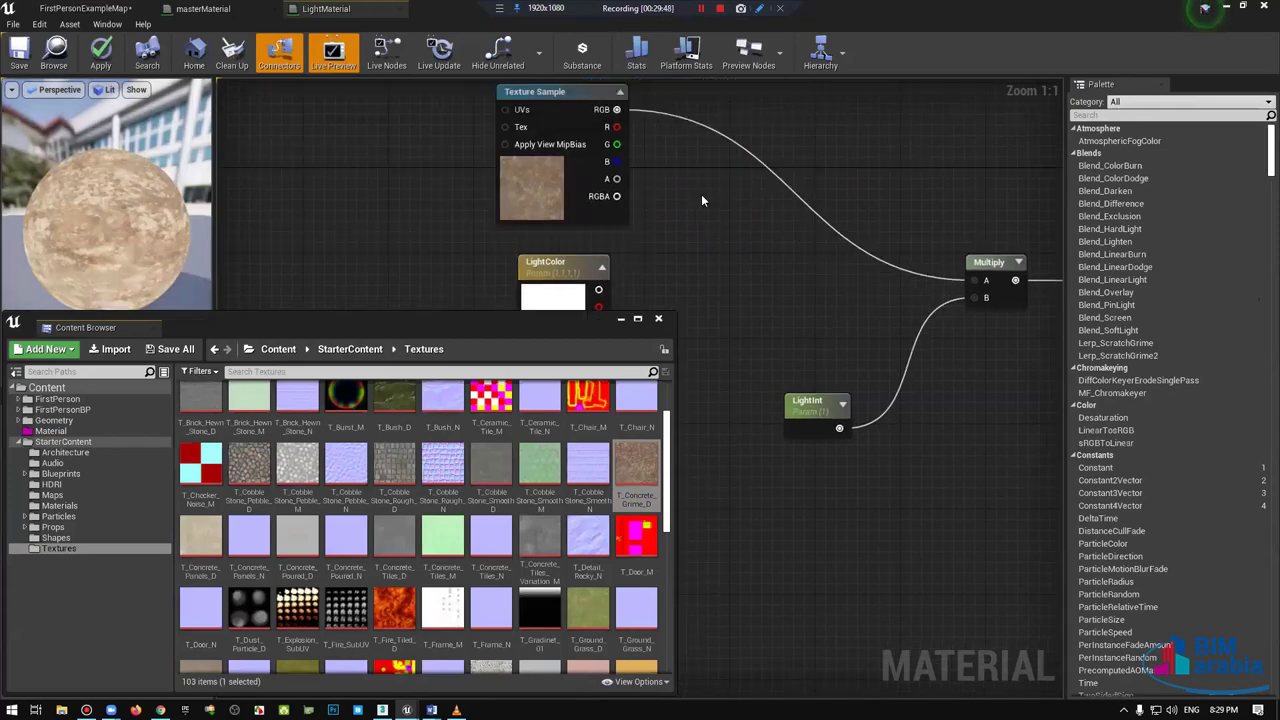
# Step: Add a new Multiply taking texture RGB in A and LightColor in B
pyautogui.click(701, 194)
pyautogui.moveTo(616, 109); pyautogui.dragTo(708, 193)
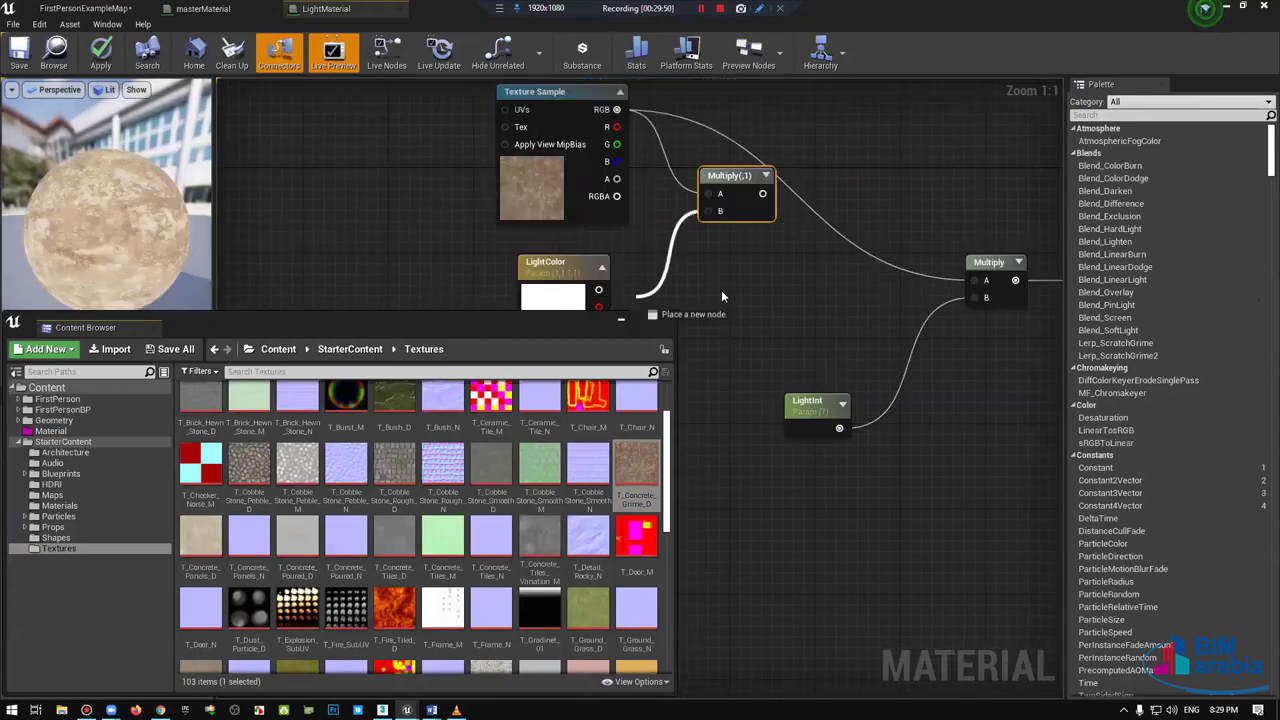
pyautogui.moveTo(598, 291); pyautogui.dragTo(710, 210)
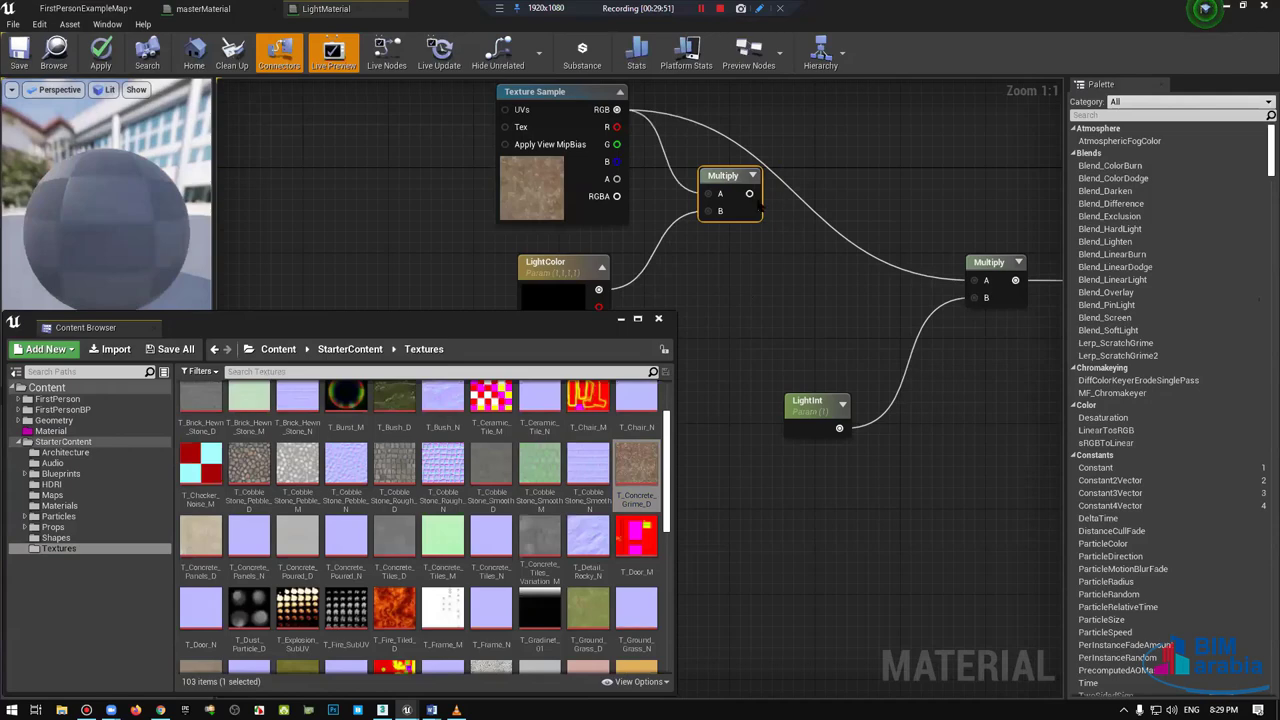
# Step: Recentre the graph and place a new scalar parameter node
pyautogui.scroll(-1, 760, 204)
pyautogui.scroll(-1, 738, 142)
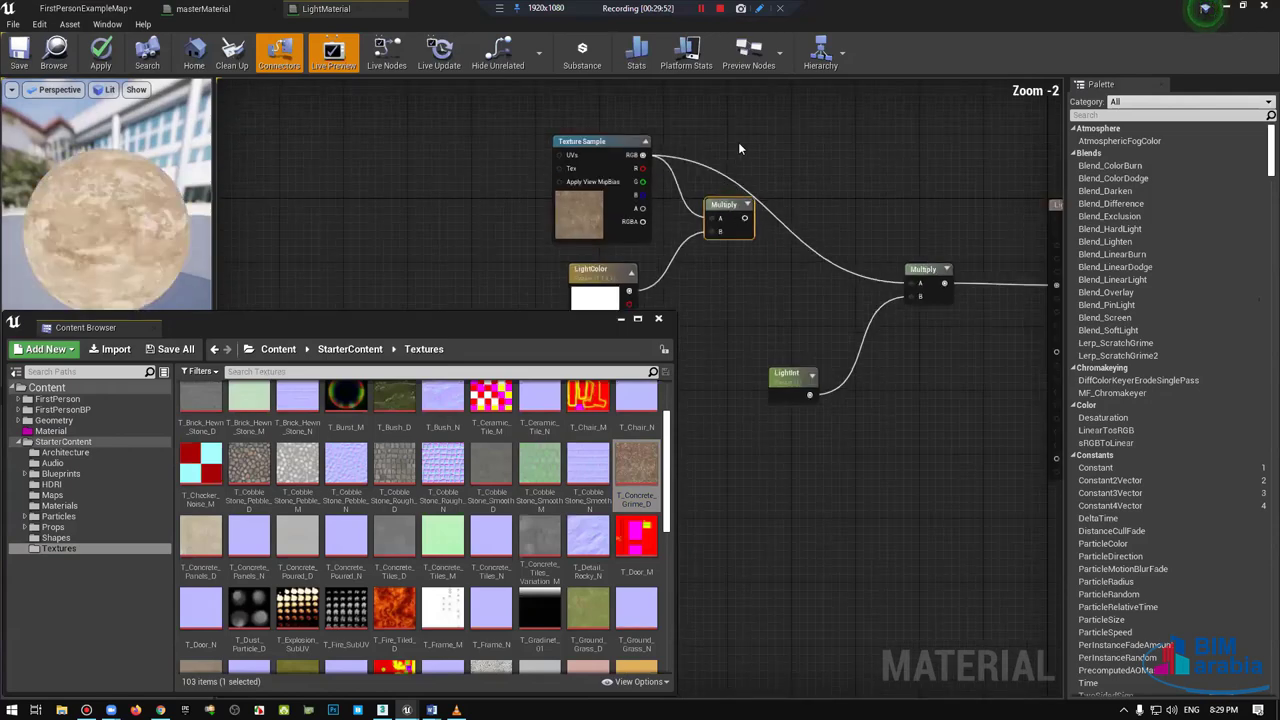
pyautogui.moveTo(738, 142); pyautogui.dragTo(833, 148, button='right')
pyautogui.moveTo(567, 187); pyautogui.dragTo(591, 197, button='right')
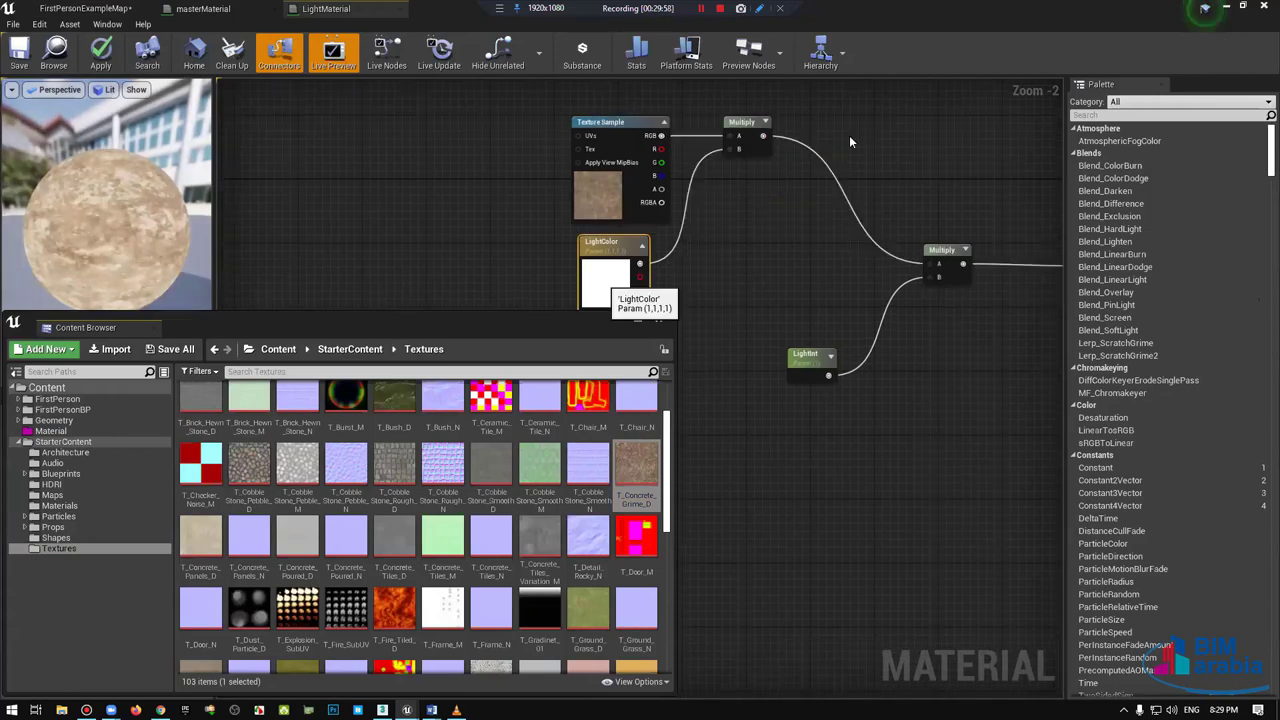
pyautogui.moveTo(701, 276); pyautogui.dragTo(690, 280, button='right')
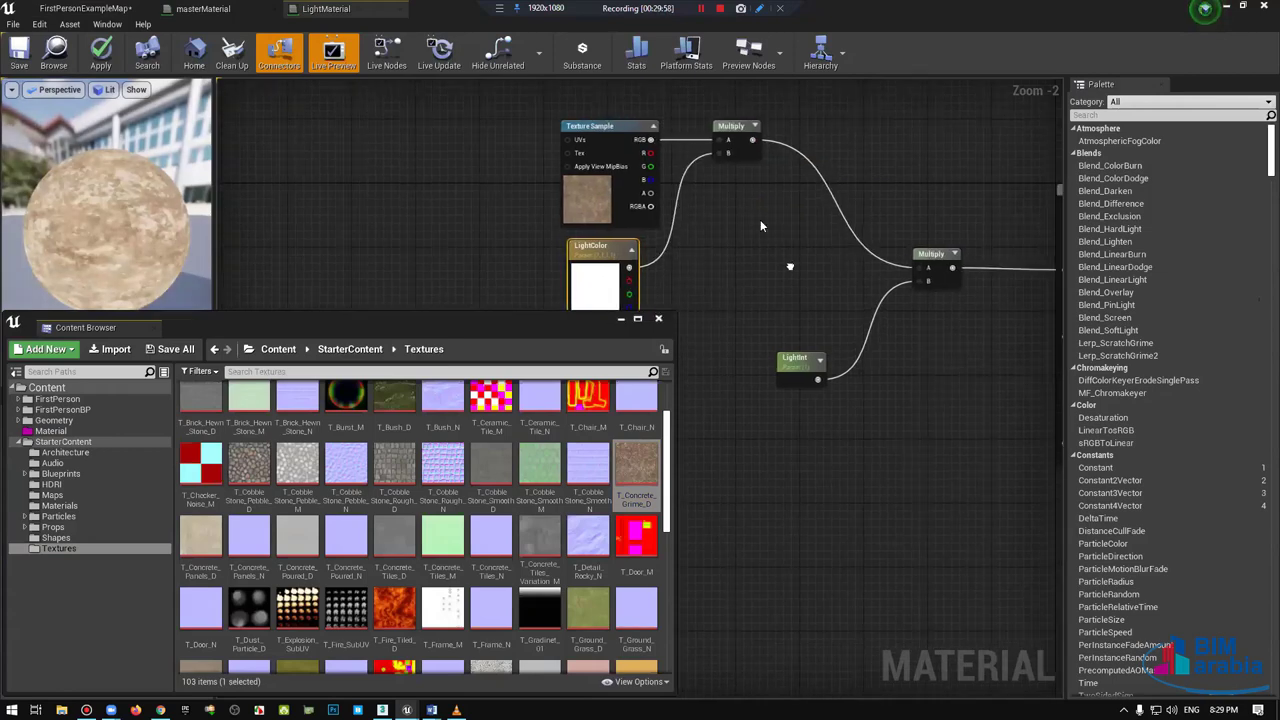
pyautogui.moveTo(771, 141); pyautogui.dragTo(762, 147, button='right')
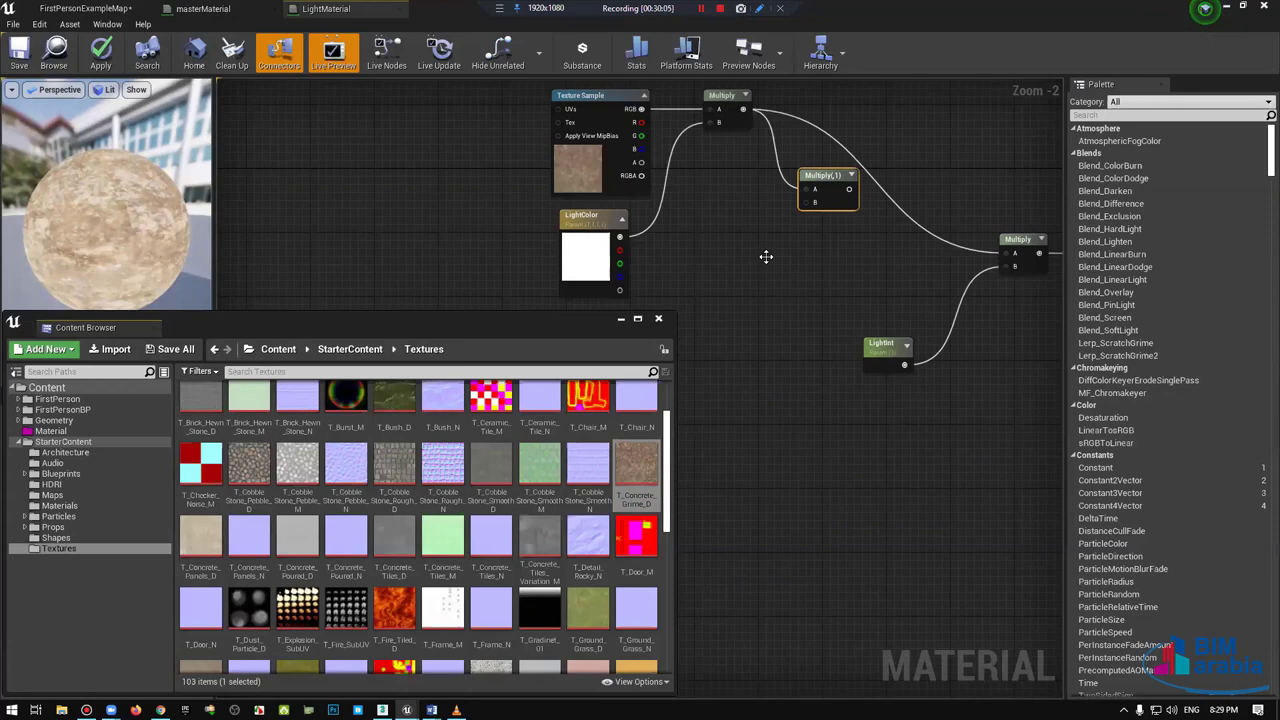
pyautogui.click(763, 257)
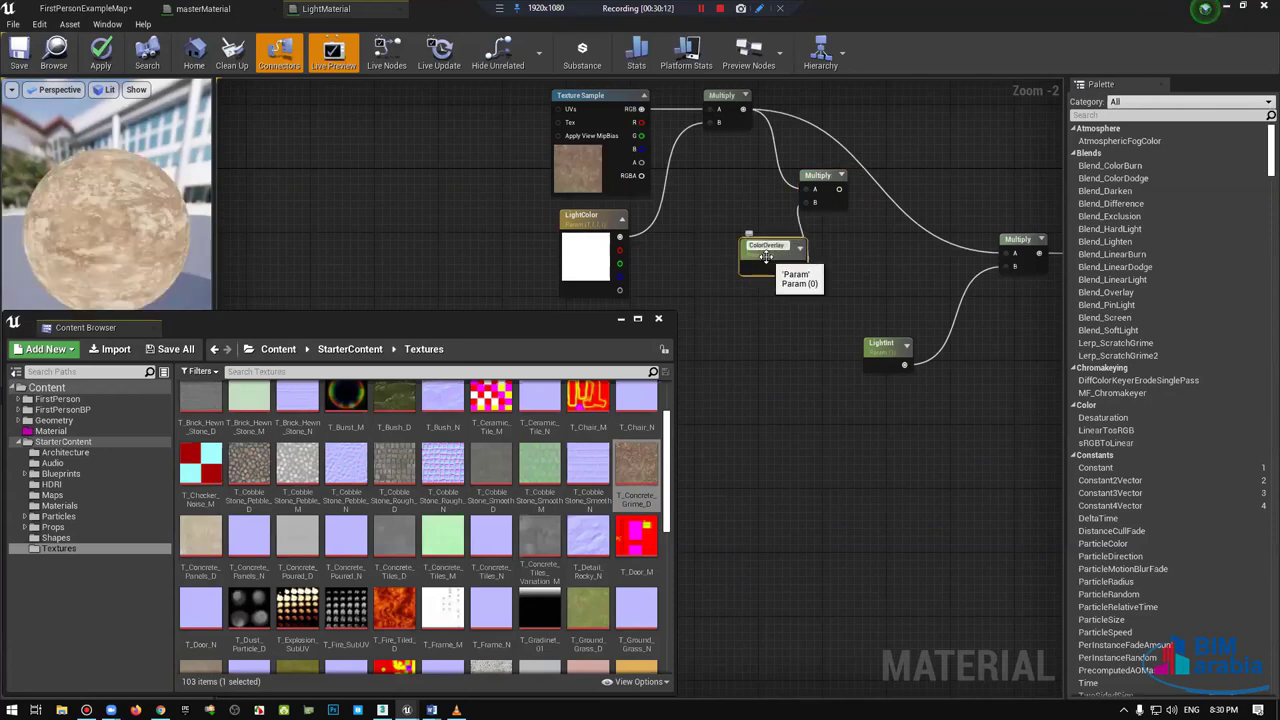
# Step: Close the Content Browser and arrange the ColorOverlayInt, middle Multiply and LightInt nodes
pyautogui.click(657, 320)
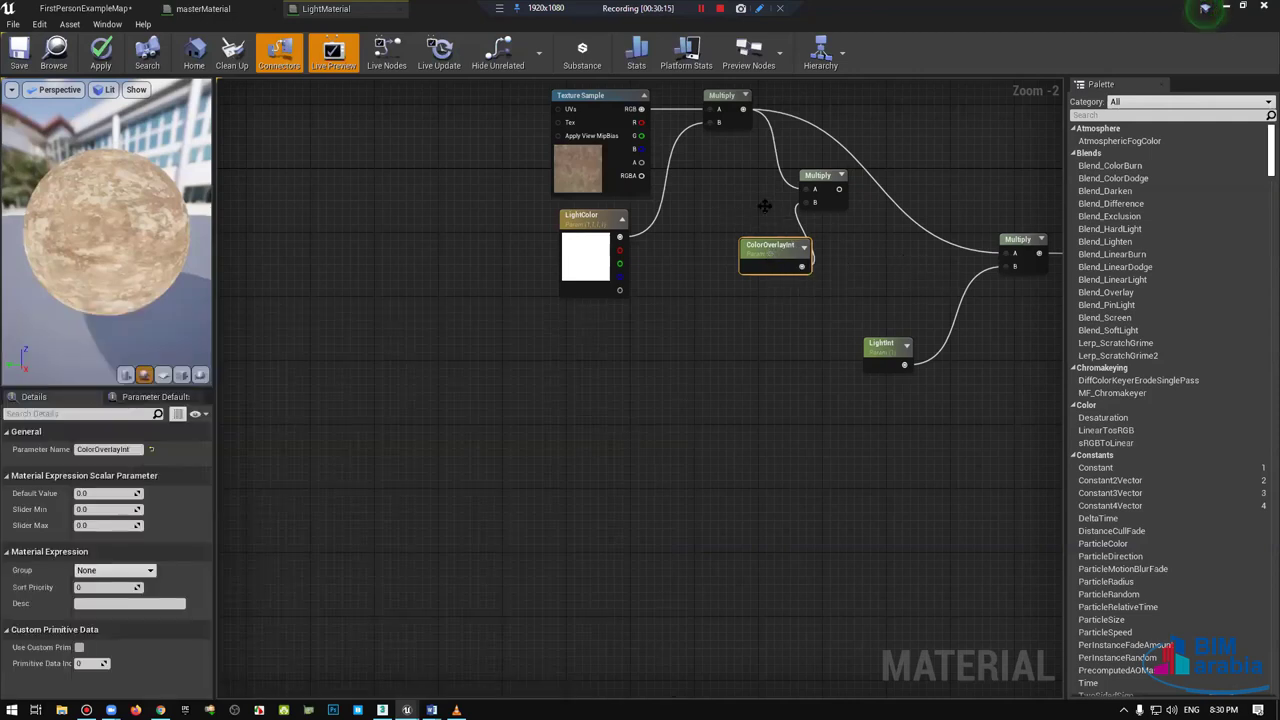
pyautogui.moveTo(802, 243); pyautogui.dragTo(765, 212)
pyautogui.moveTo(765, 210); pyautogui.dragTo(703, 236, button='right')
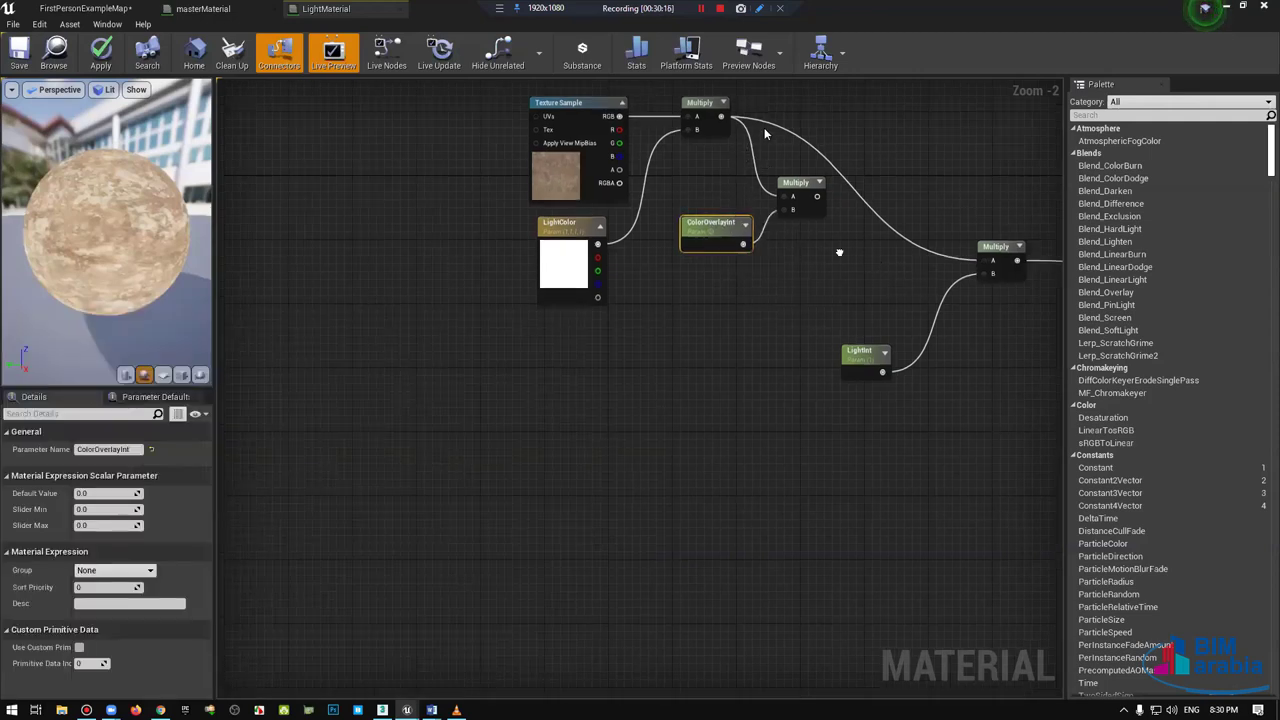
pyautogui.click(860, 285)
pyautogui.click(755, 201)
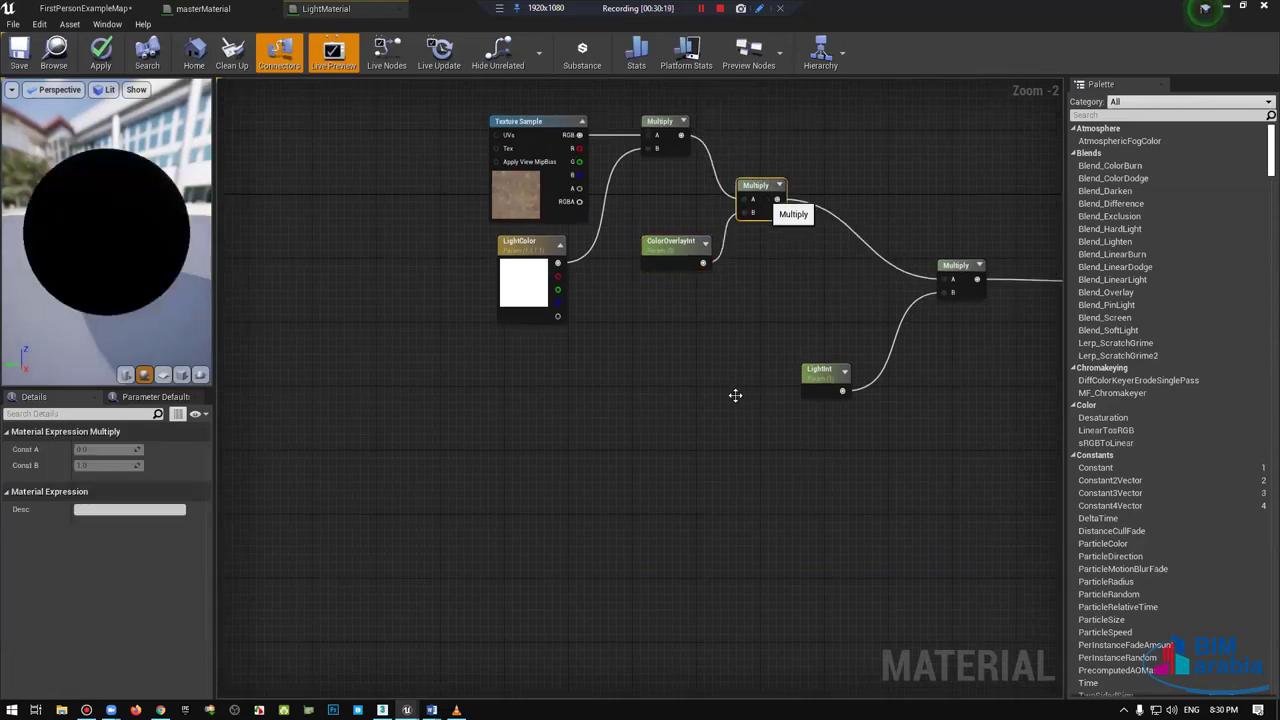
pyautogui.moveTo(755, 201); pyautogui.dragTo(718, 125)
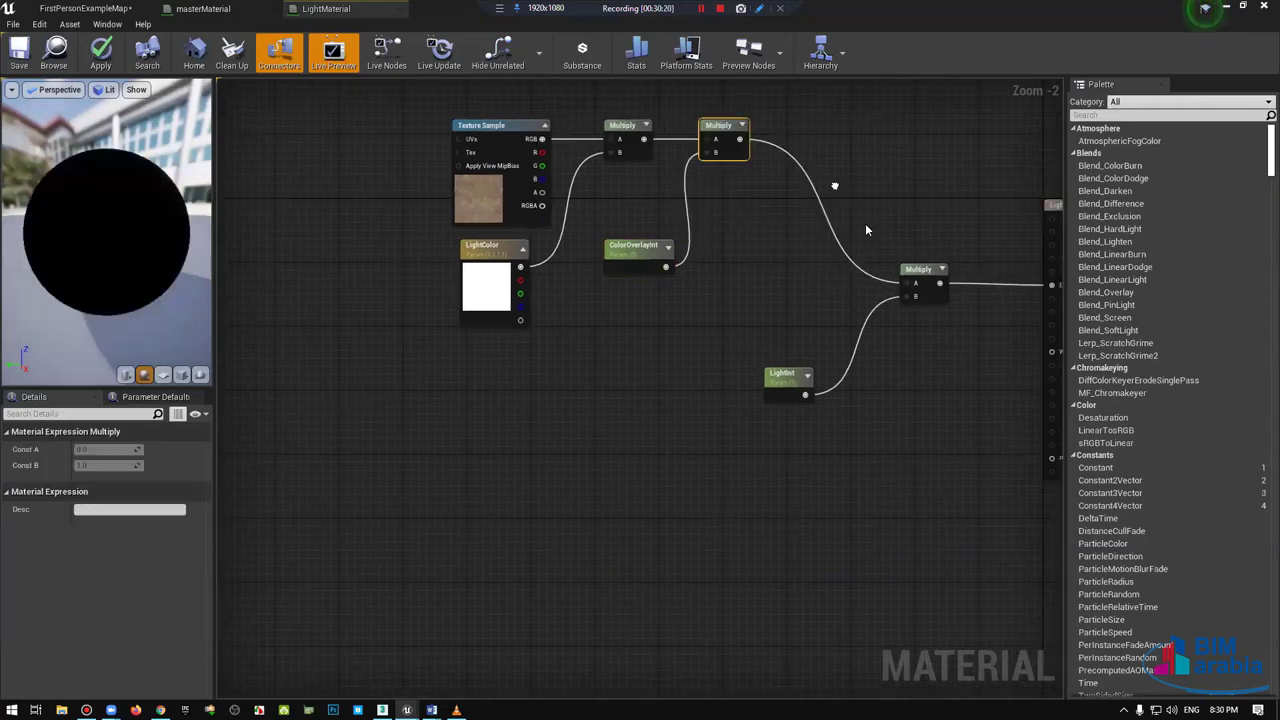
pyautogui.moveTo(785, 375); pyautogui.dragTo(762, 340)
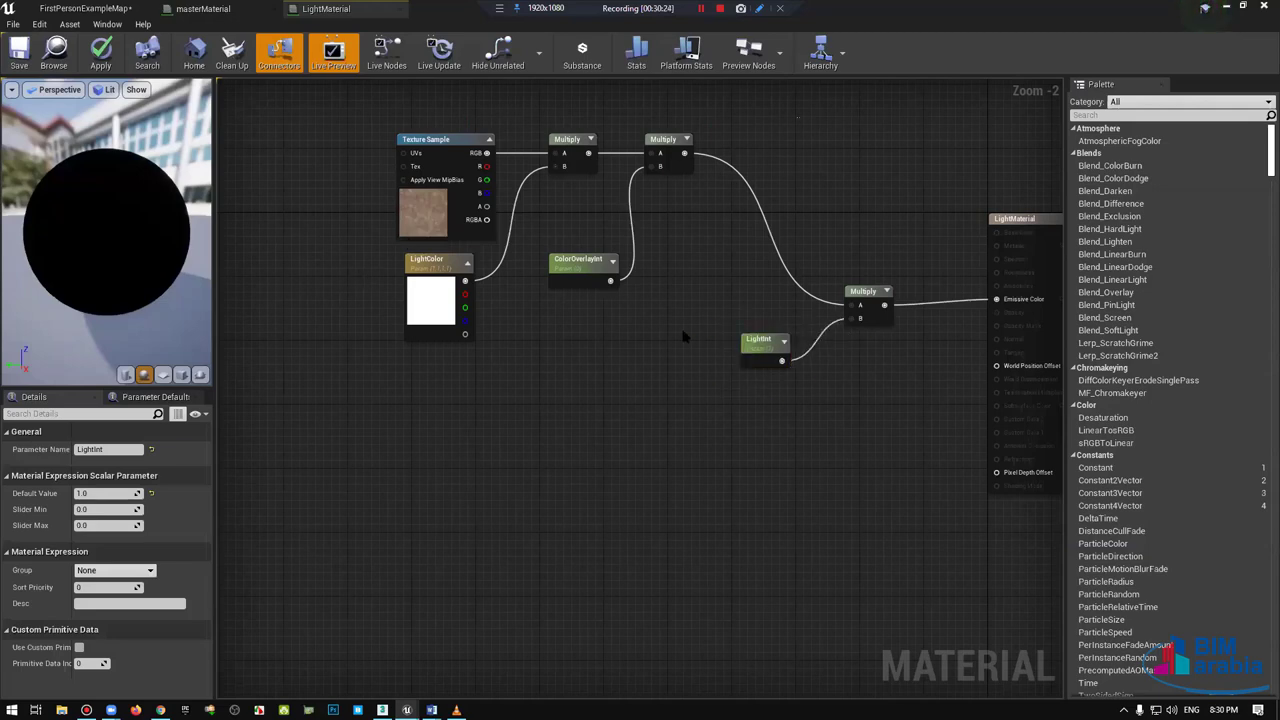
# Step: Move the top row of nodes together with LightColor and ColorOverlayInt as a group
pyautogui.moveTo(798, 244); pyautogui.dragTo(395, 118)
pyautogui.keyDown('ctrl'); pyautogui.click(580, 286); pyautogui.keyUp('ctrl')
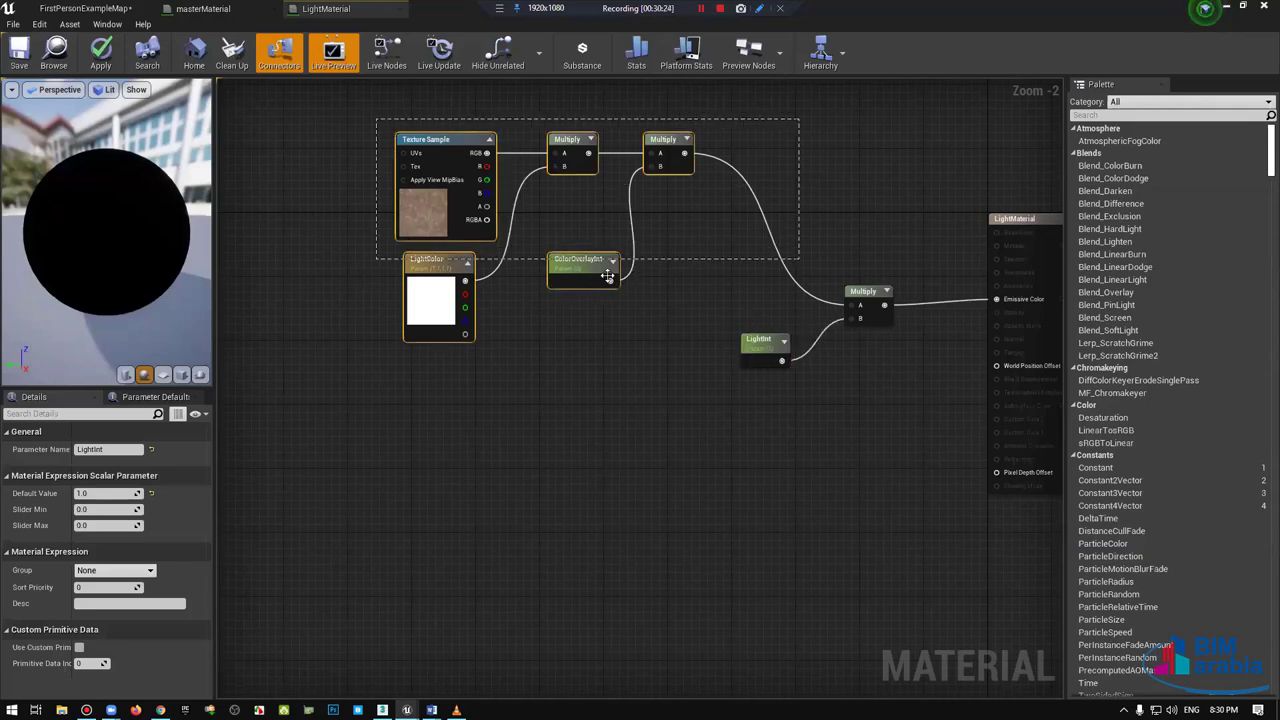
pyautogui.moveTo(465, 309)
pyautogui.mouseDown()
pyautogui.moveTo(493, 247)
pyautogui.moveTo(468, 254)
pyautogui.mouseUp()
pyautogui.click(490, 262)
pyautogui.click(472, 218)
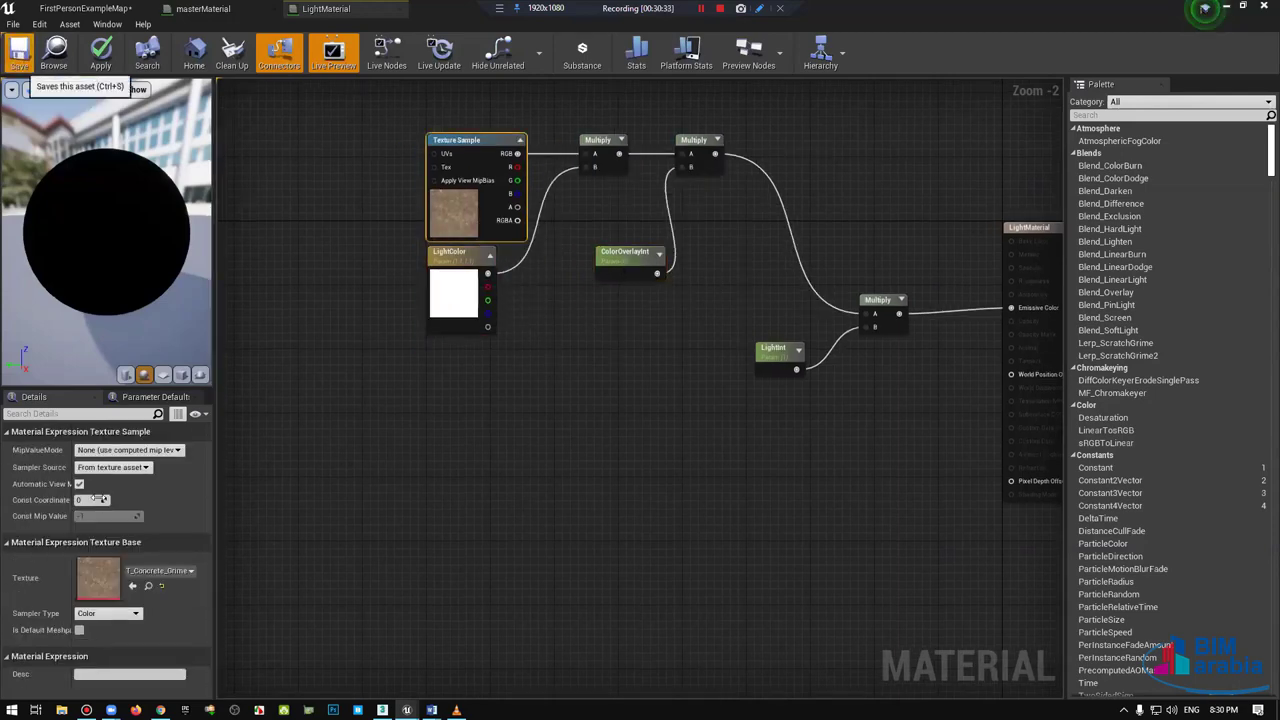
# Step: Set ColorOverlayInt's default to 1.0, save LightMaterial, and return to the level map
pyautogui.click(28, 55)
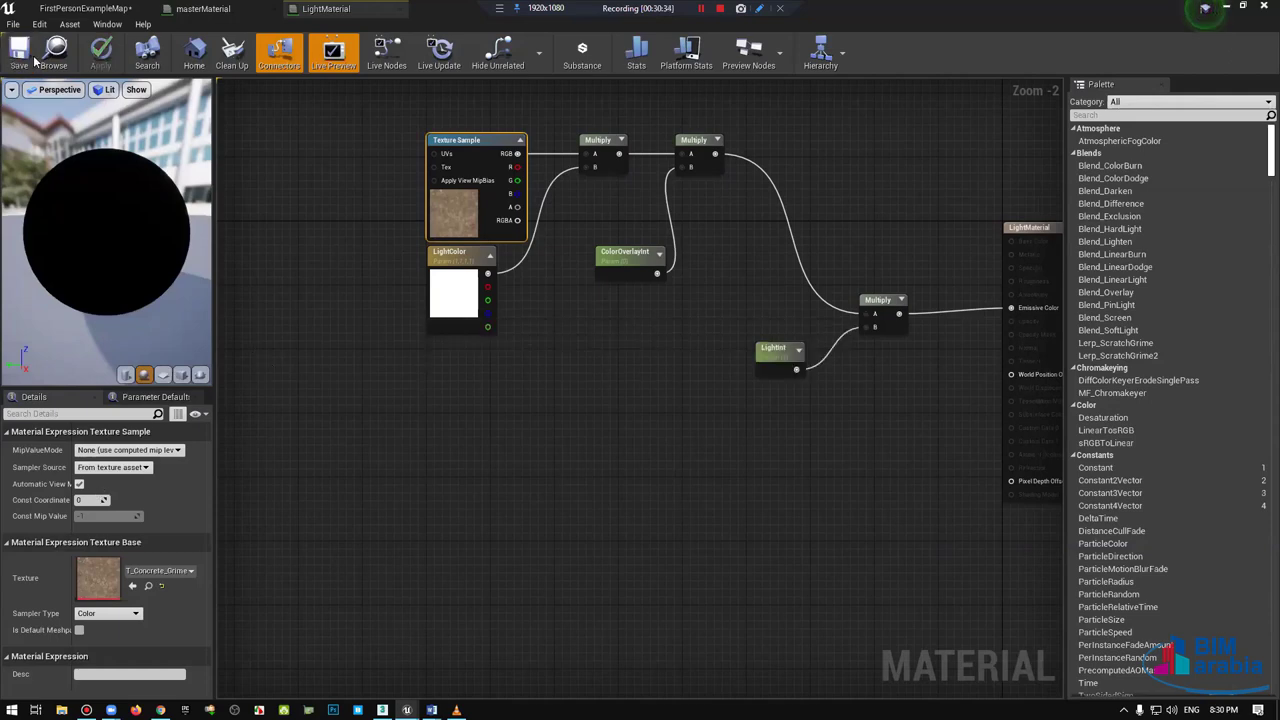
pyautogui.hotkey('ctrl', 'z')
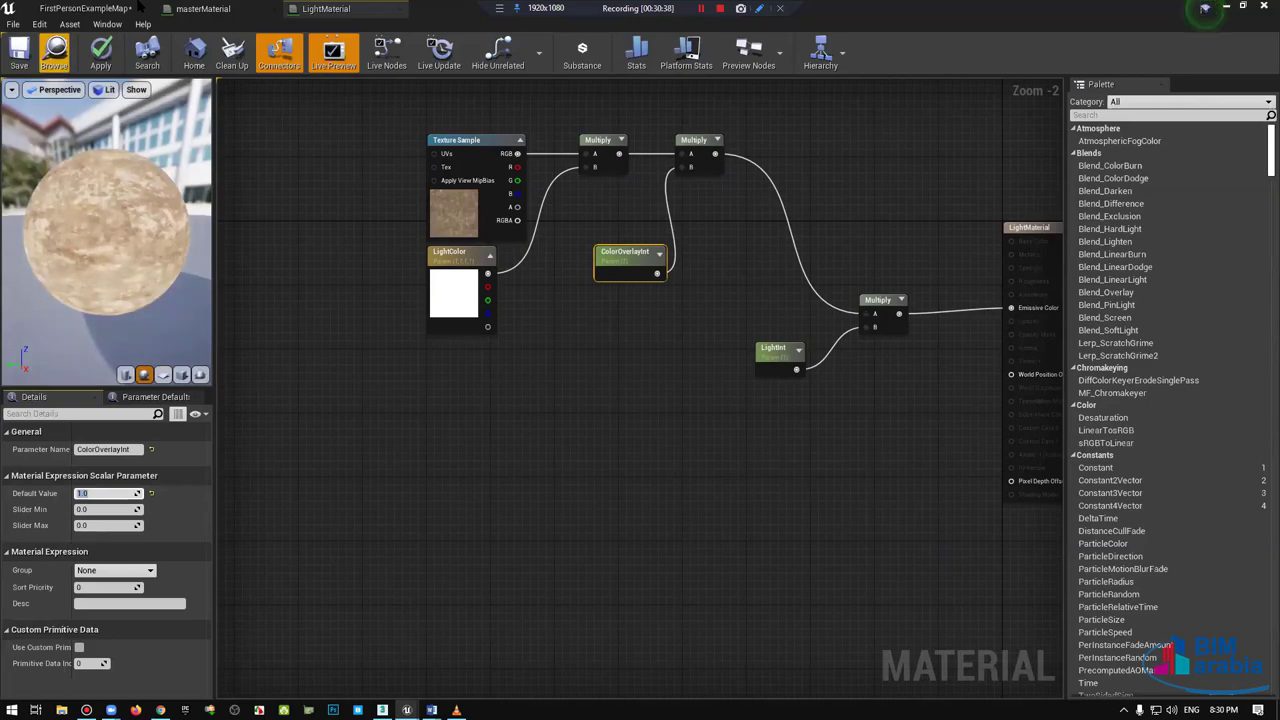
pyautogui.hotkey('ctrl', 's')
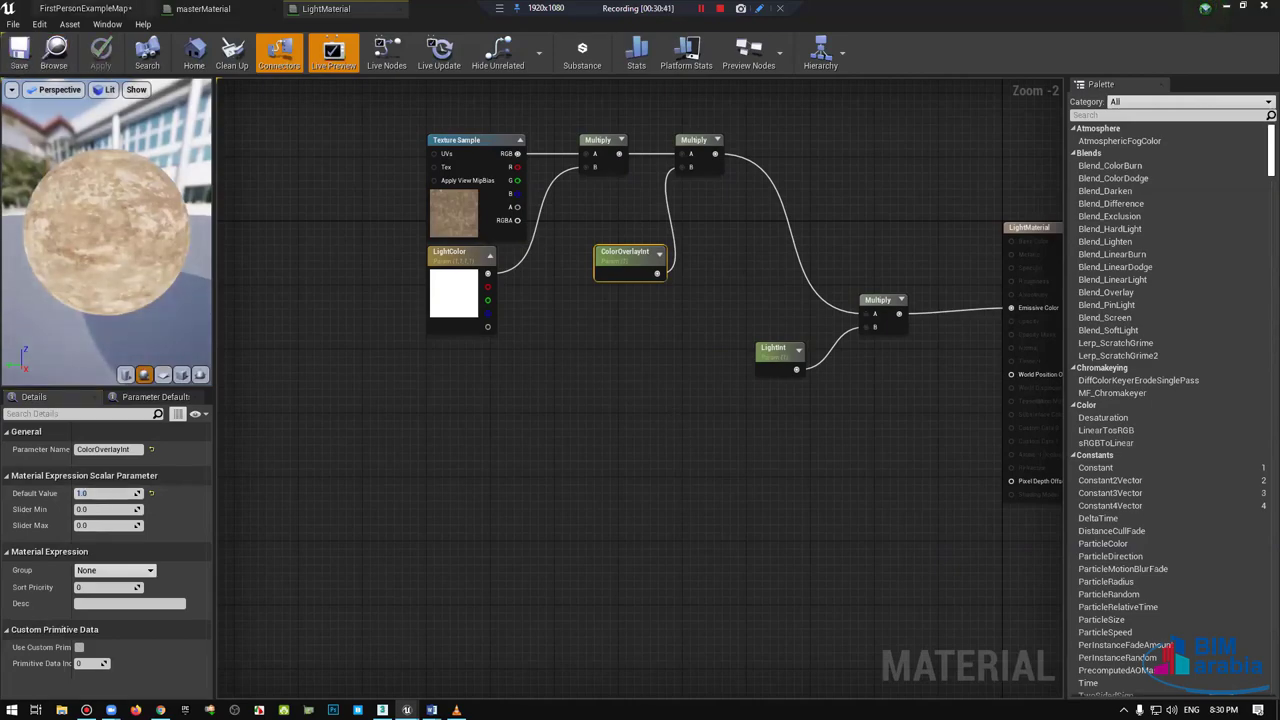
pyautogui.hotkey('ctrl', 'Tab')
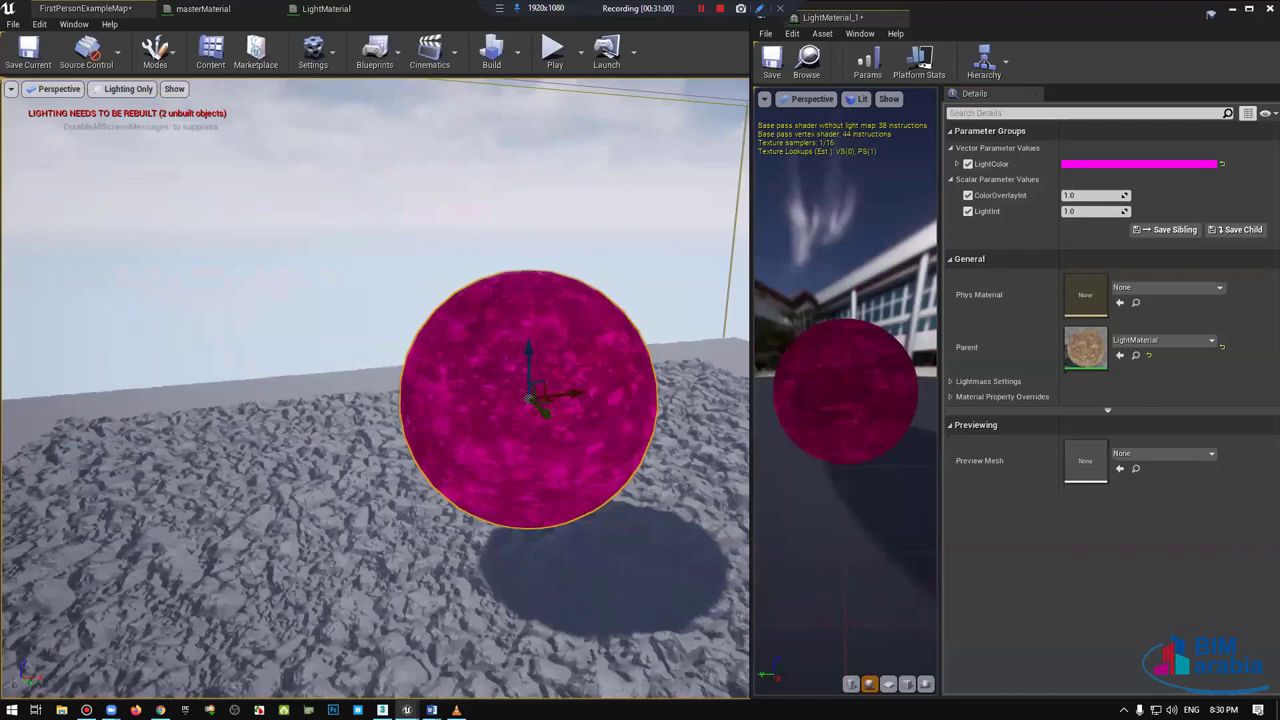
# Step: Switch to lit view and raise ColorOverlayInt to about 2.12 and LightInt to about 447
pyautogui.hotkey('alt', '4')
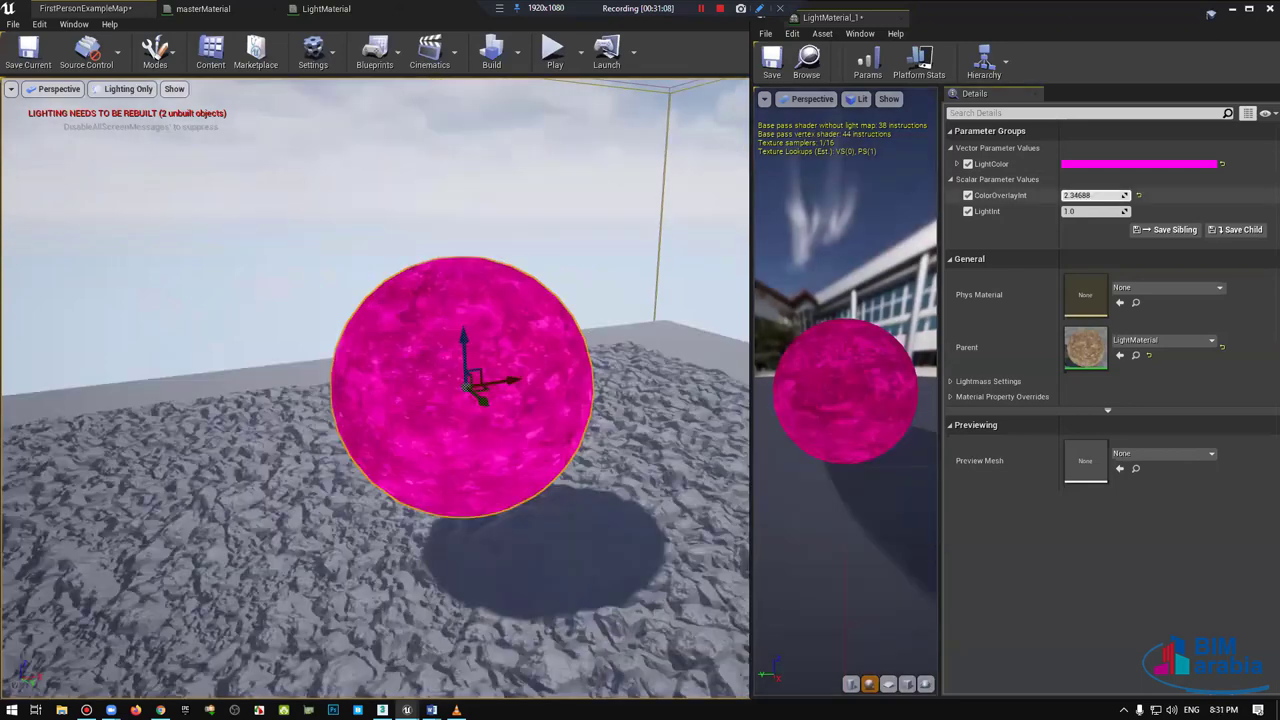
pyautogui.moveTo(1095, 195); pyautogui.dragTo(1130, 195)
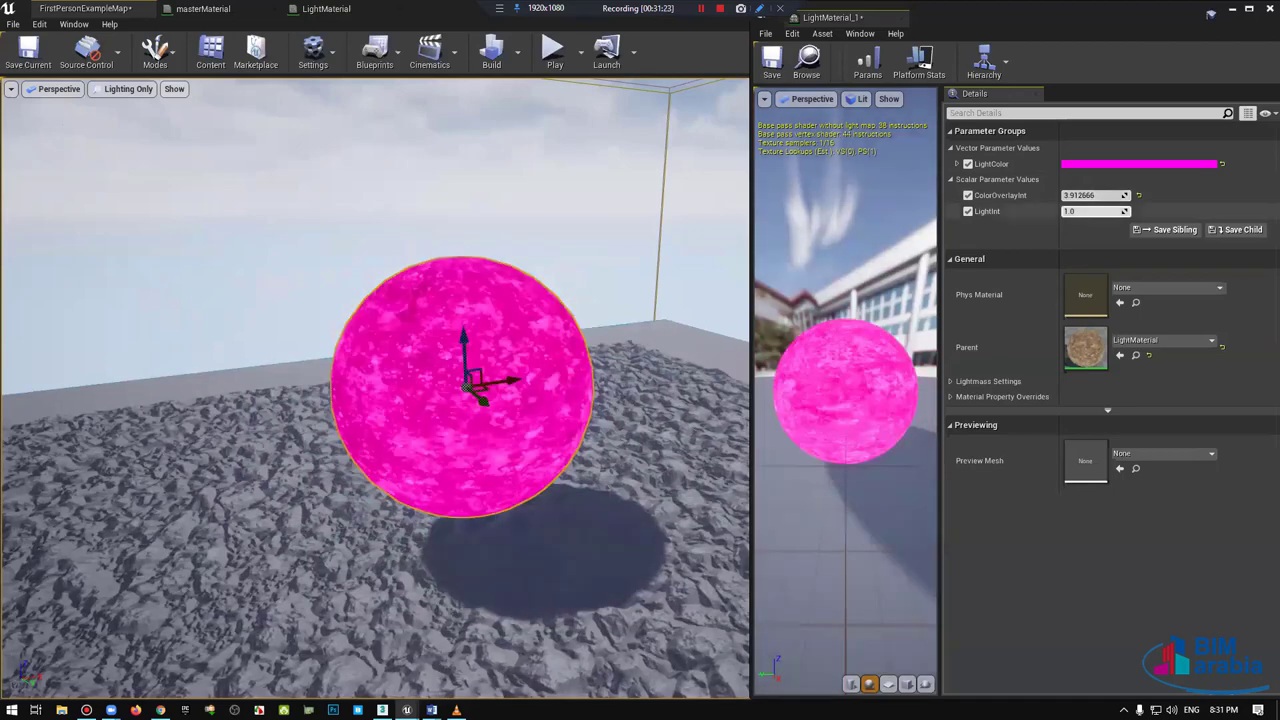
pyautogui.moveTo(1095, 211); pyautogui.dragTo(1105, 211)
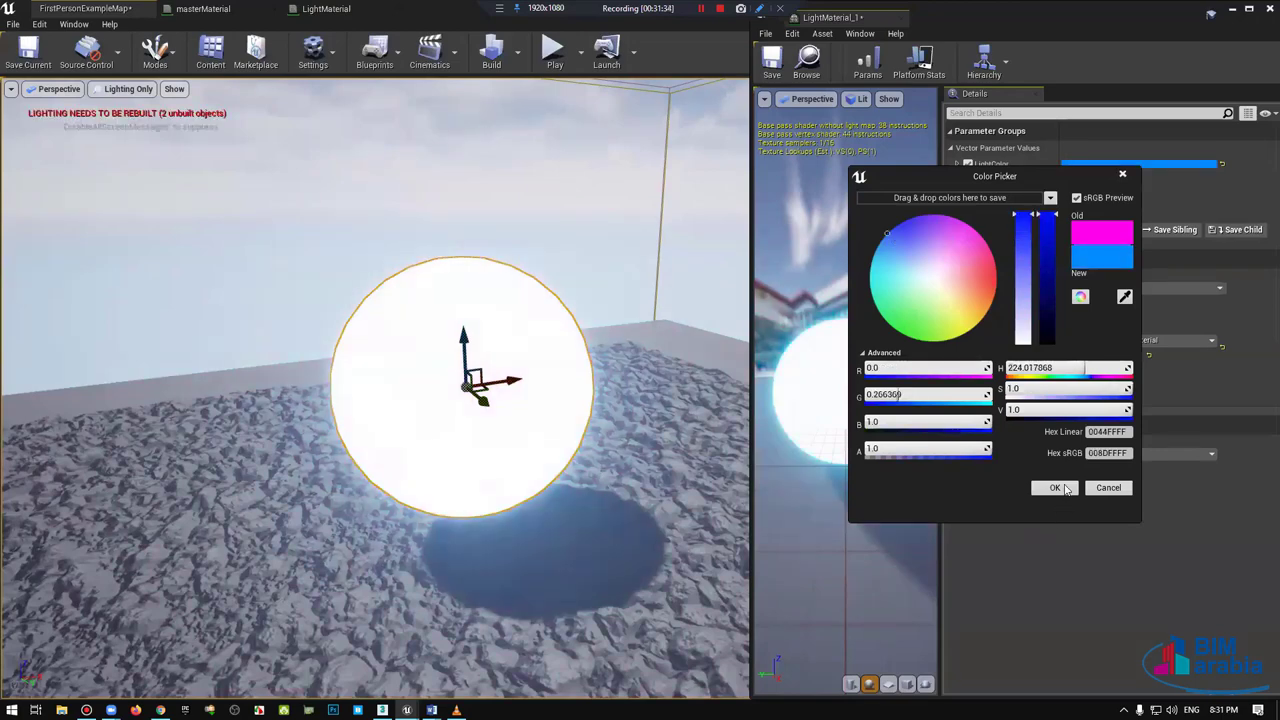
# Step: Confirm the blue light colour, set LightInt to 50, and view the glowing sphere
pyautogui.click(1054, 487)
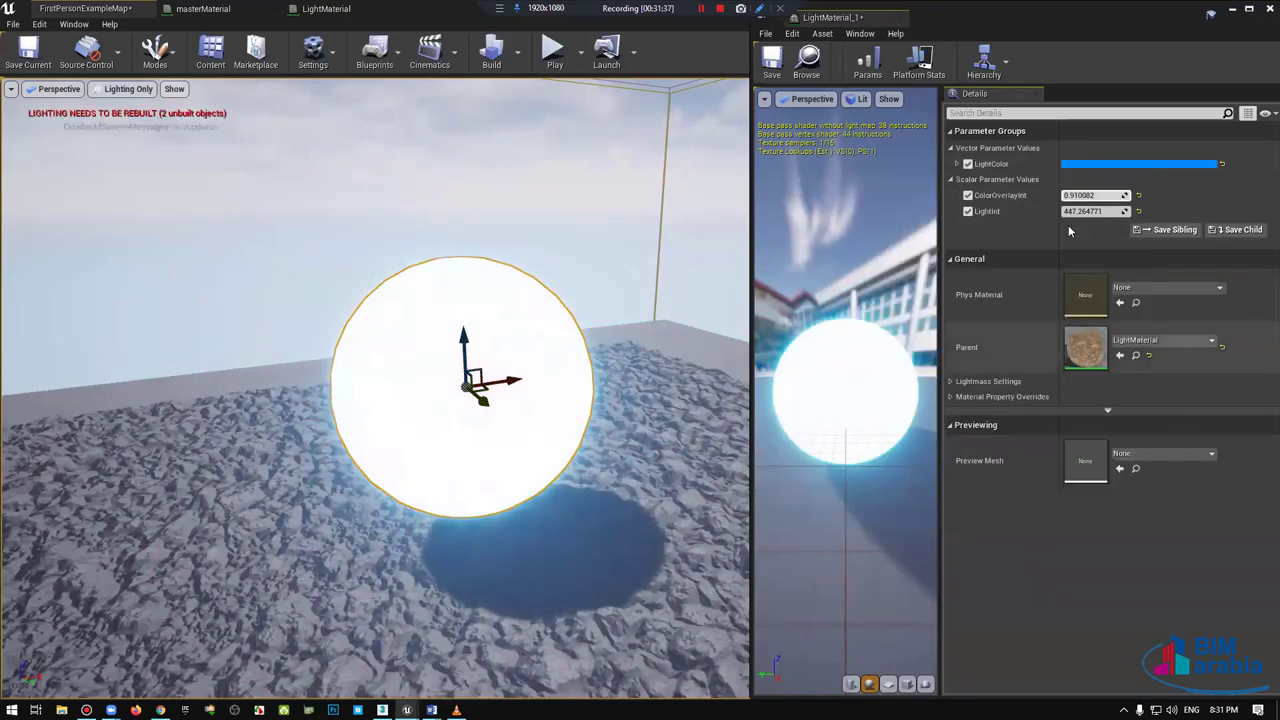
pyautogui.click(1100, 211)
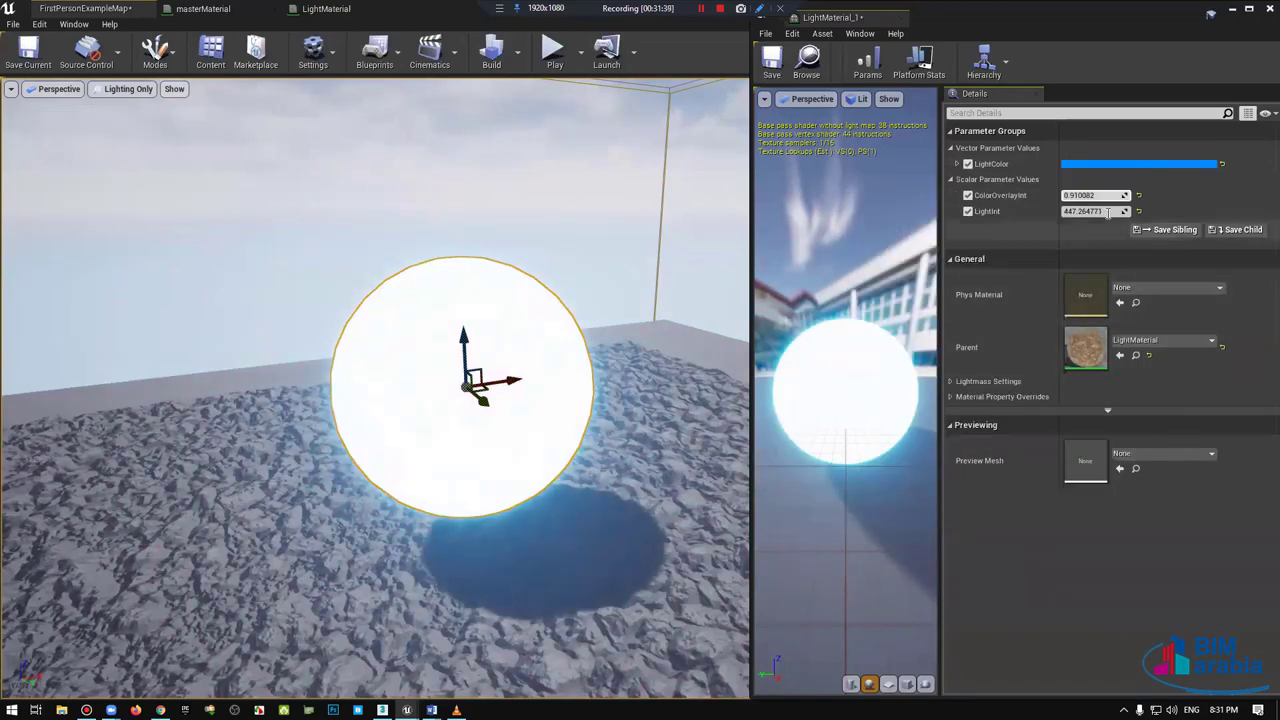
pyautogui.write('50')
pyautogui.press('Return')
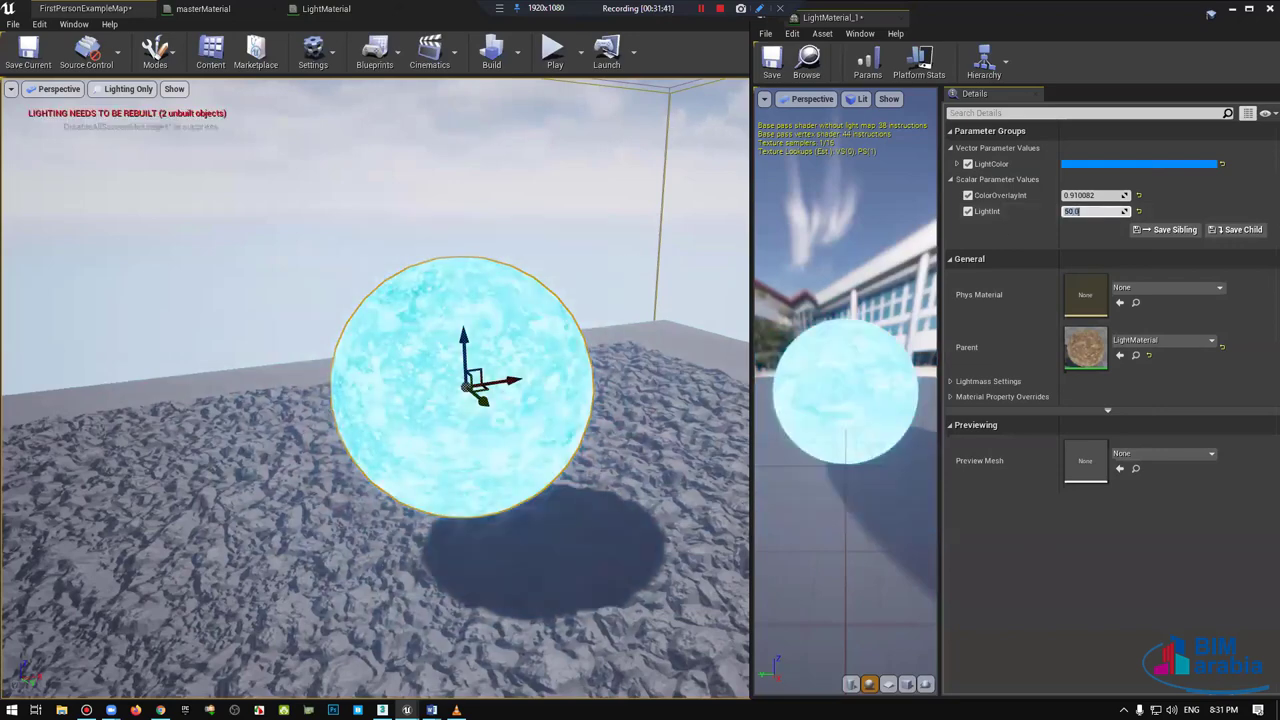
pyautogui.moveTo(601, 220)
pyautogui.mouseDown(button='right')
pyautogui.moveTo(603, 130)
pyautogui.moveTo(600, 175)
pyautogui.mouseUp(button='right')
pyautogui.moveTo(600, 219)
pyautogui.mouseDown(button='right')
pyautogui.moveTo(480, 450)
pyautogui.moveTo(400, 430)
pyautogui.moveTo(420, 410)
pyautogui.mouseUp(button='right')
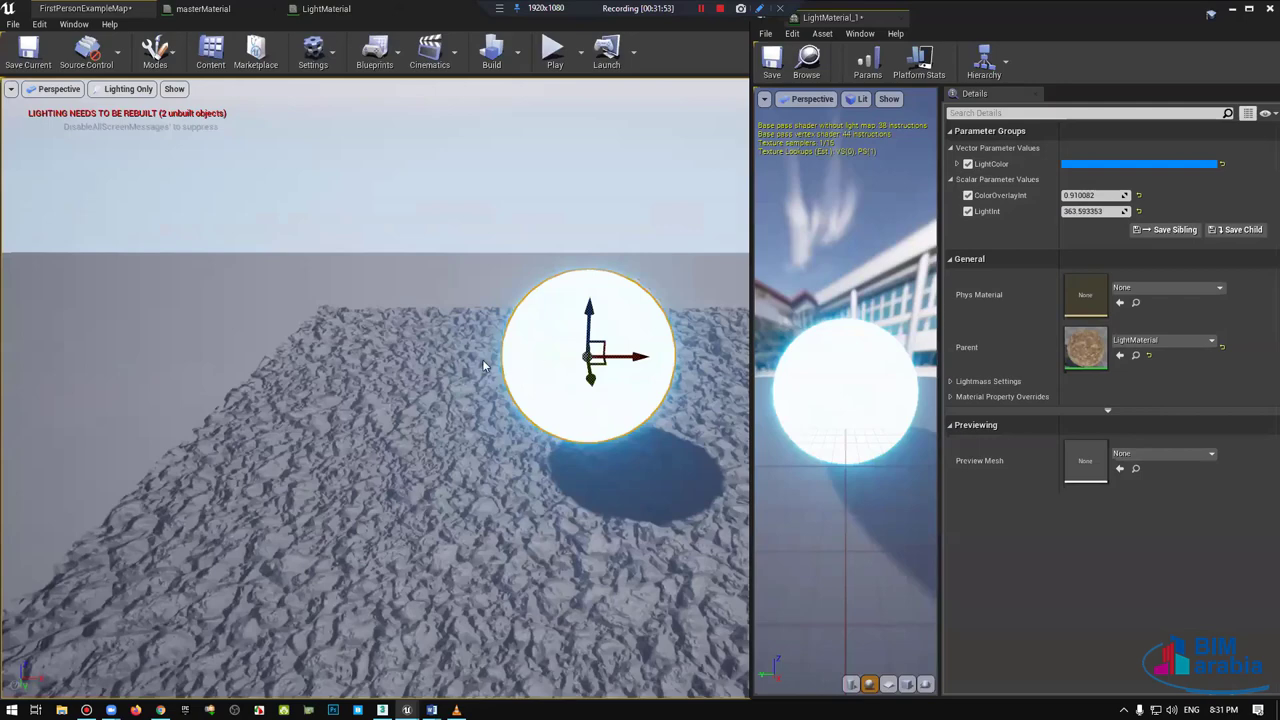
pyautogui.moveTo(482, 359); pyautogui.dragTo(450, 350, button='right')
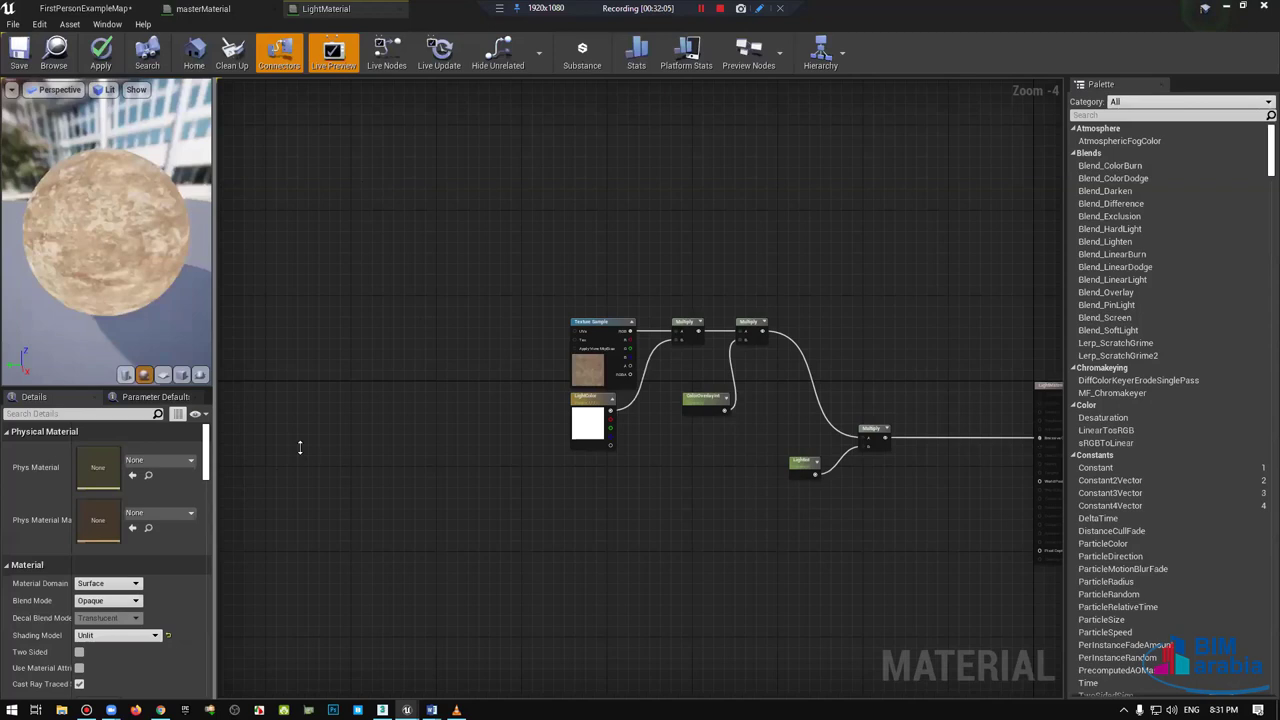
# Step: Select the Texture Sample node and shift the graph slightly right
pyautogui.scroll(2, 345, 390)
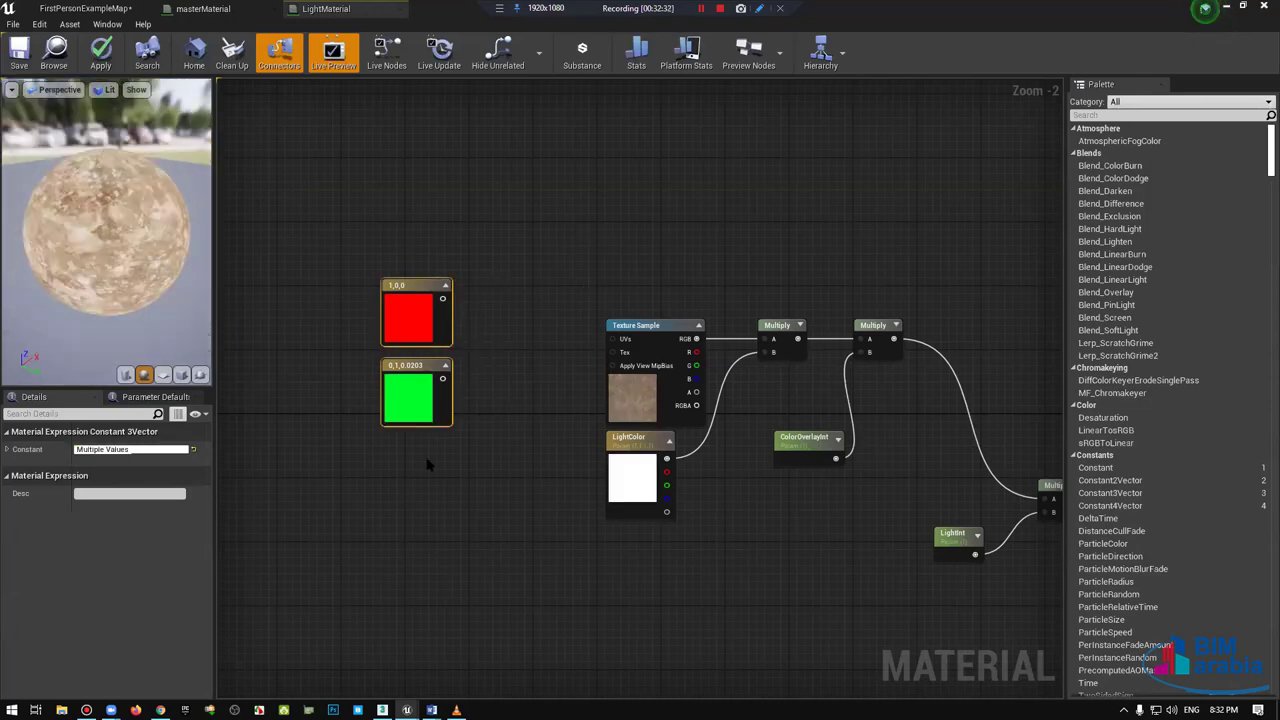
pyautogui.moveTo(625, 326); pyautogui.dragTo(617, 326)
pyautogui.moveTo(601, 283); pyautogui.dragTo(627, 287, button='right')
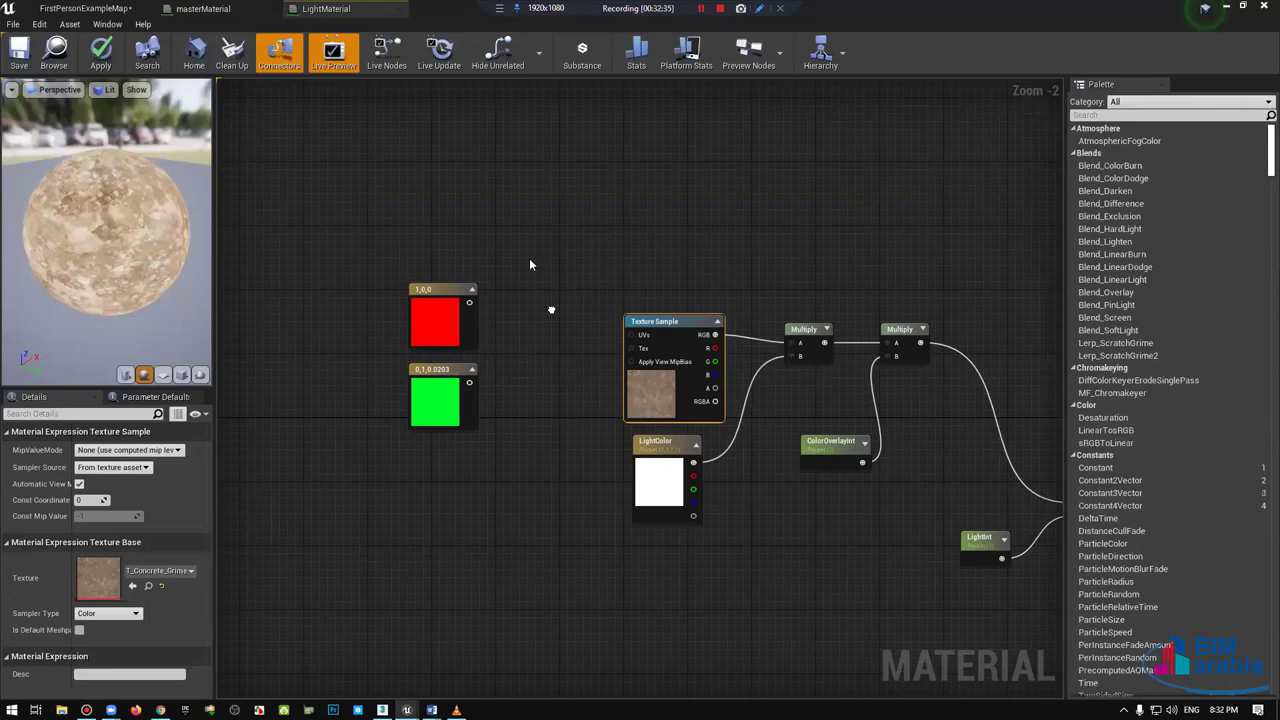
pyautogui.rightClick(606, 289)
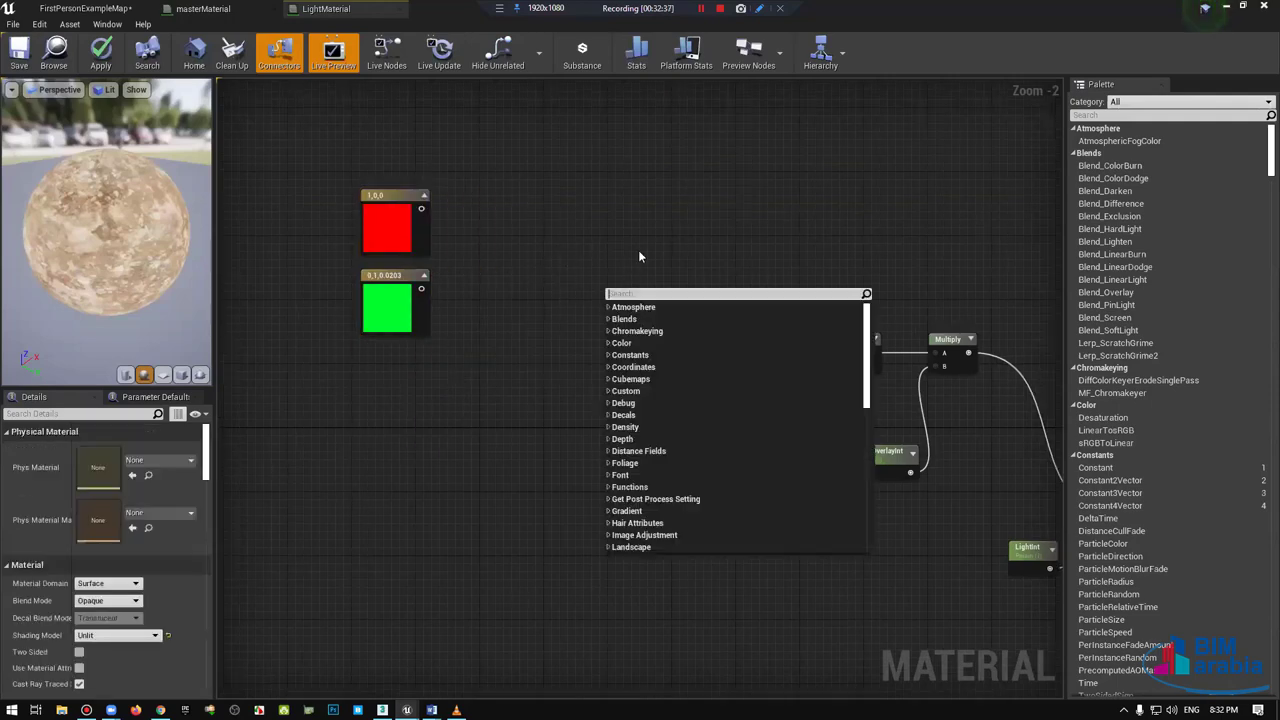
pyautogui.click(640, 257)
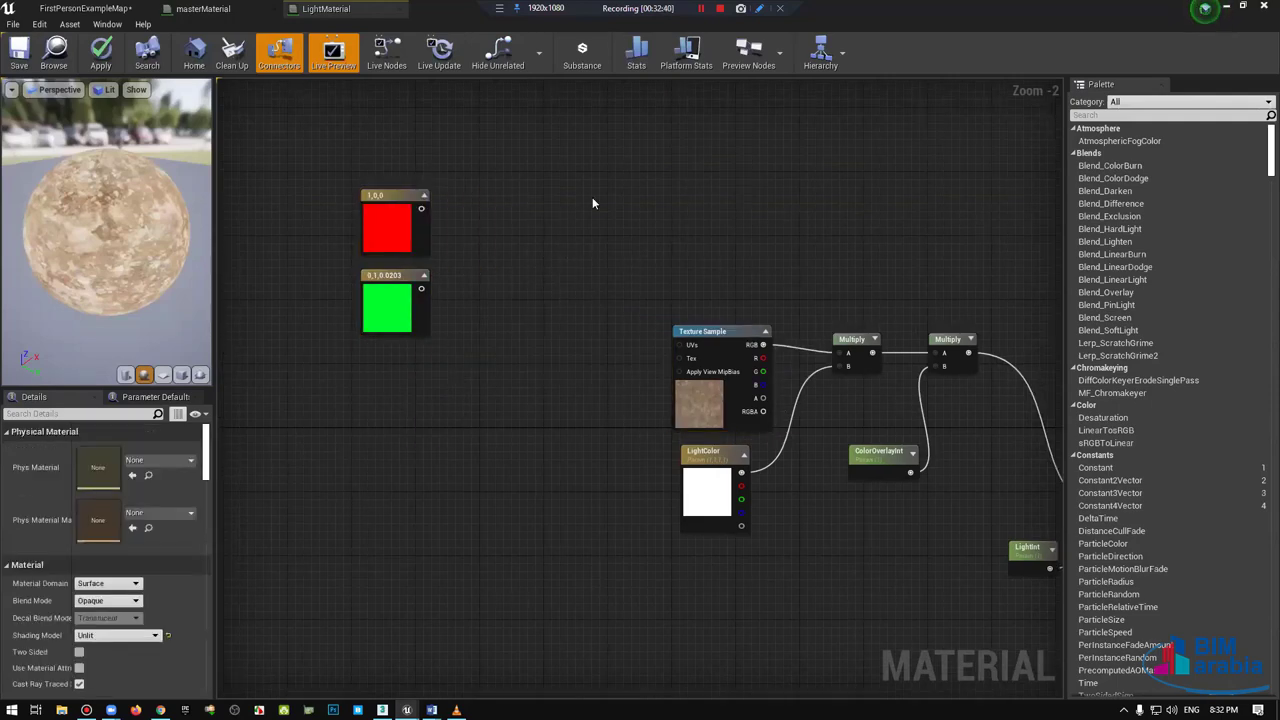
# Step: Add a LinearInterpolate node via the 'lerp' search and delete the duplicate Lerp
pyautogui.rightClick(609, 258)
pyautogui.write('lerp')
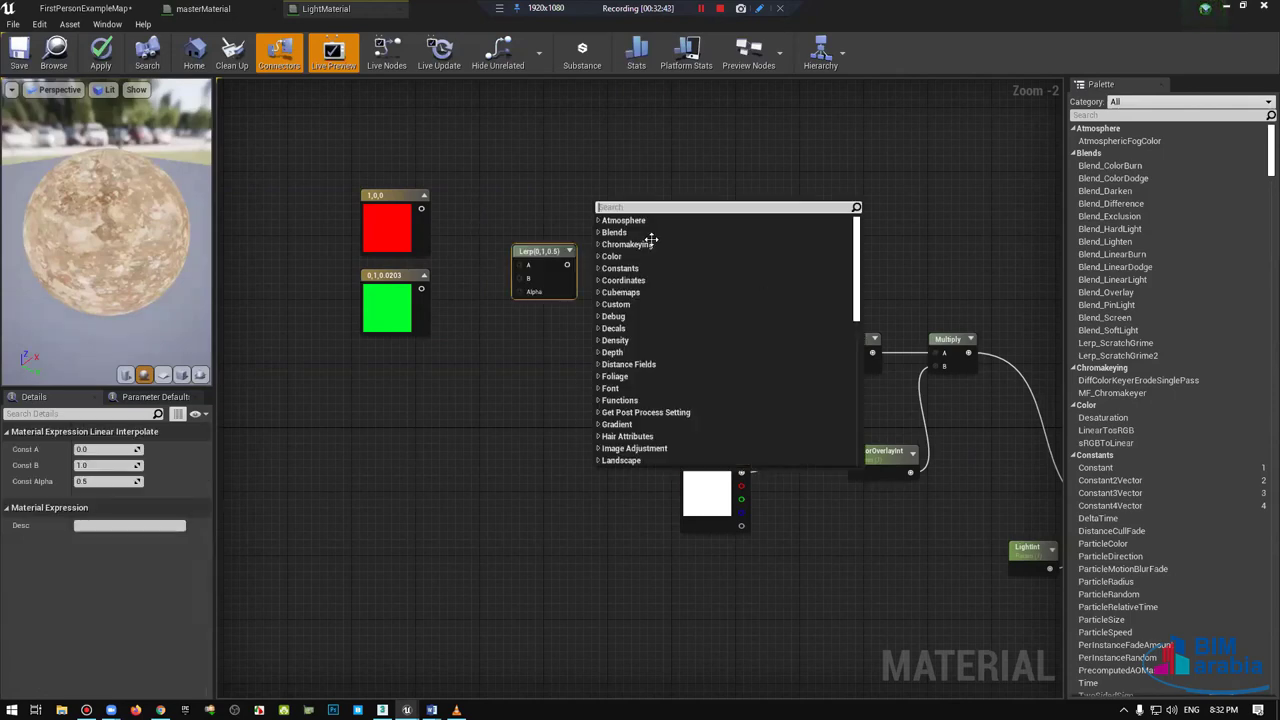
pyautogui.press('Return')
pyautogui.moveTo(737, 157); pyautogui.dragTo(628, 243)
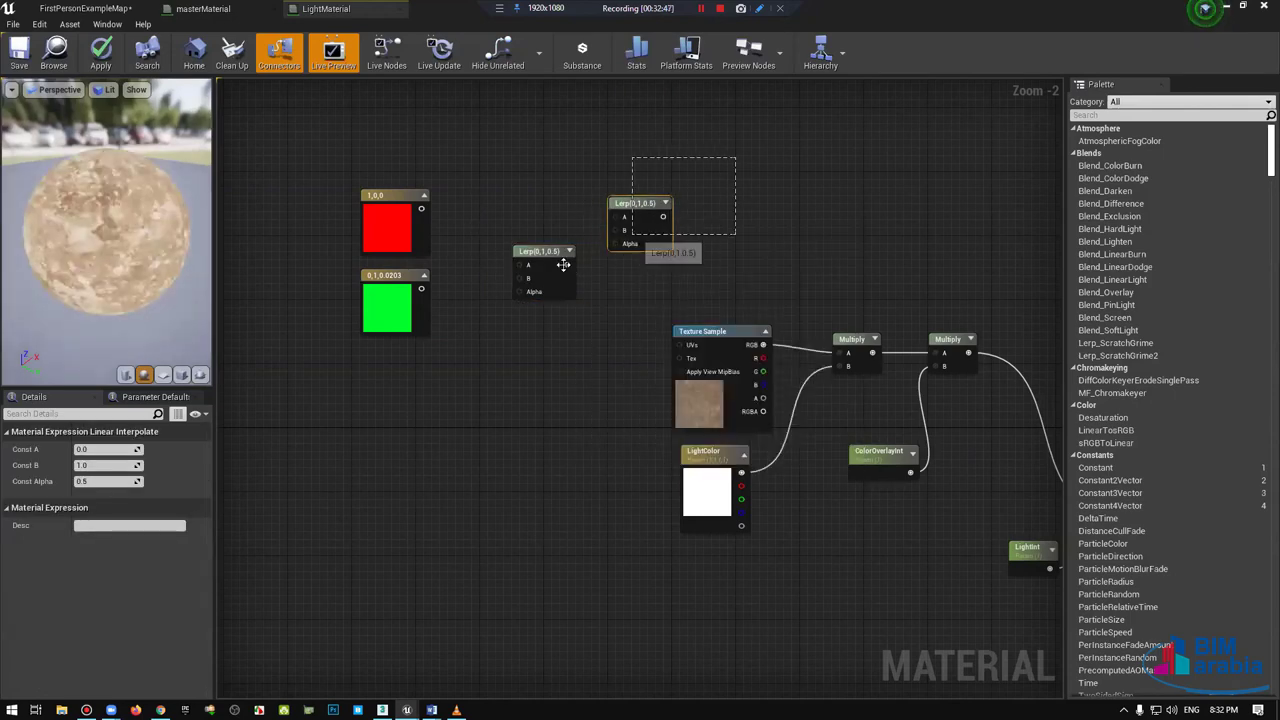
pyautogui.press('Delete')
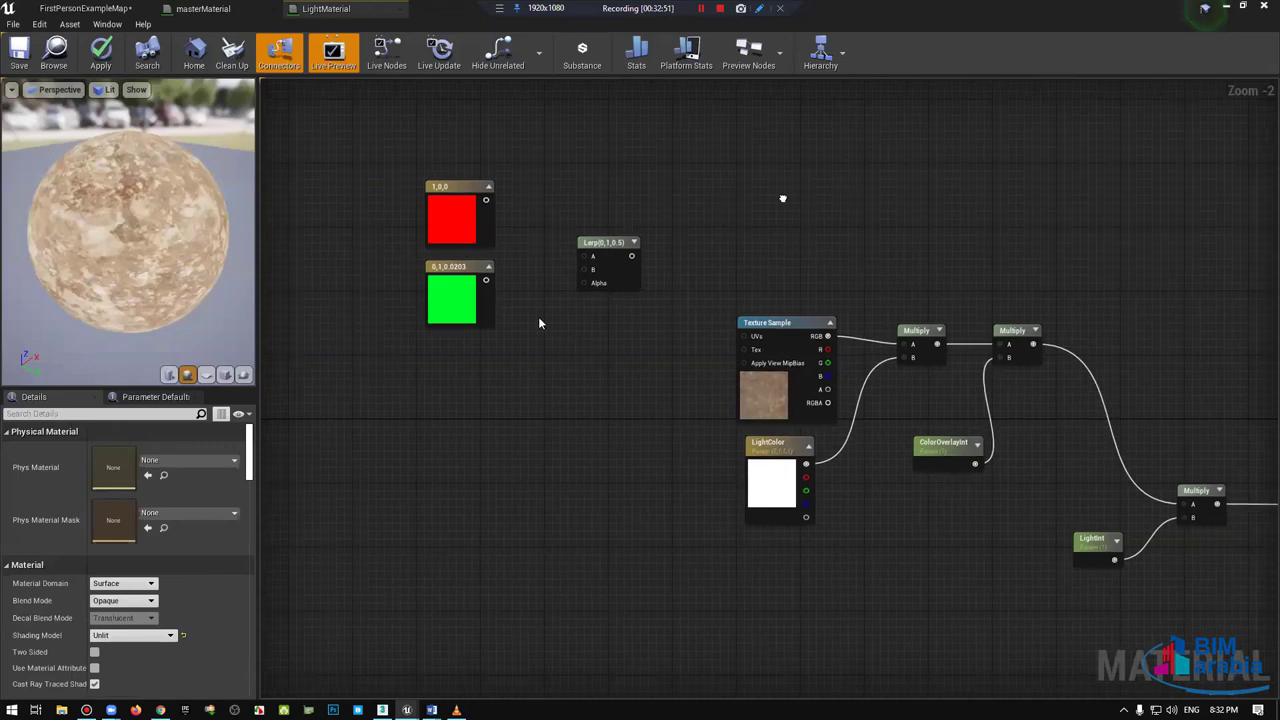
# Step: Select the Lerp node, shift the graph left, and undo recent graph changes
pyautogui.click(622, 298)
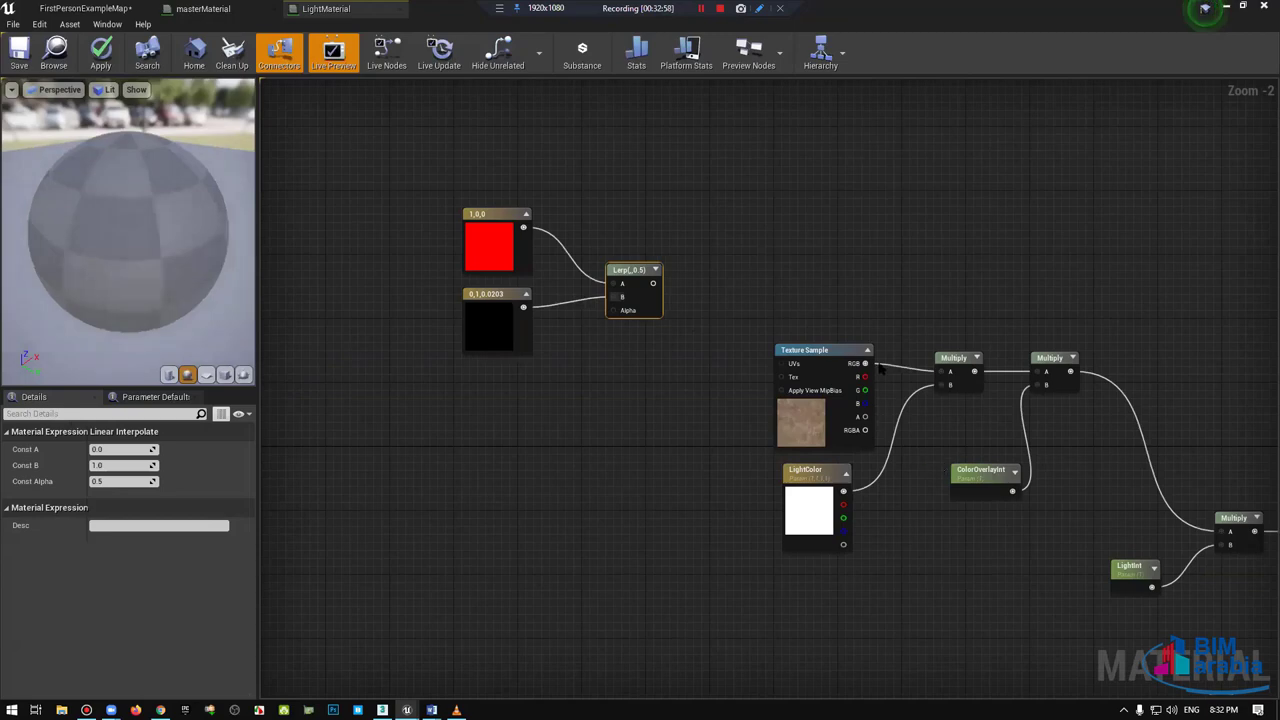
pyautogui.scroll(-2, 734, 426)
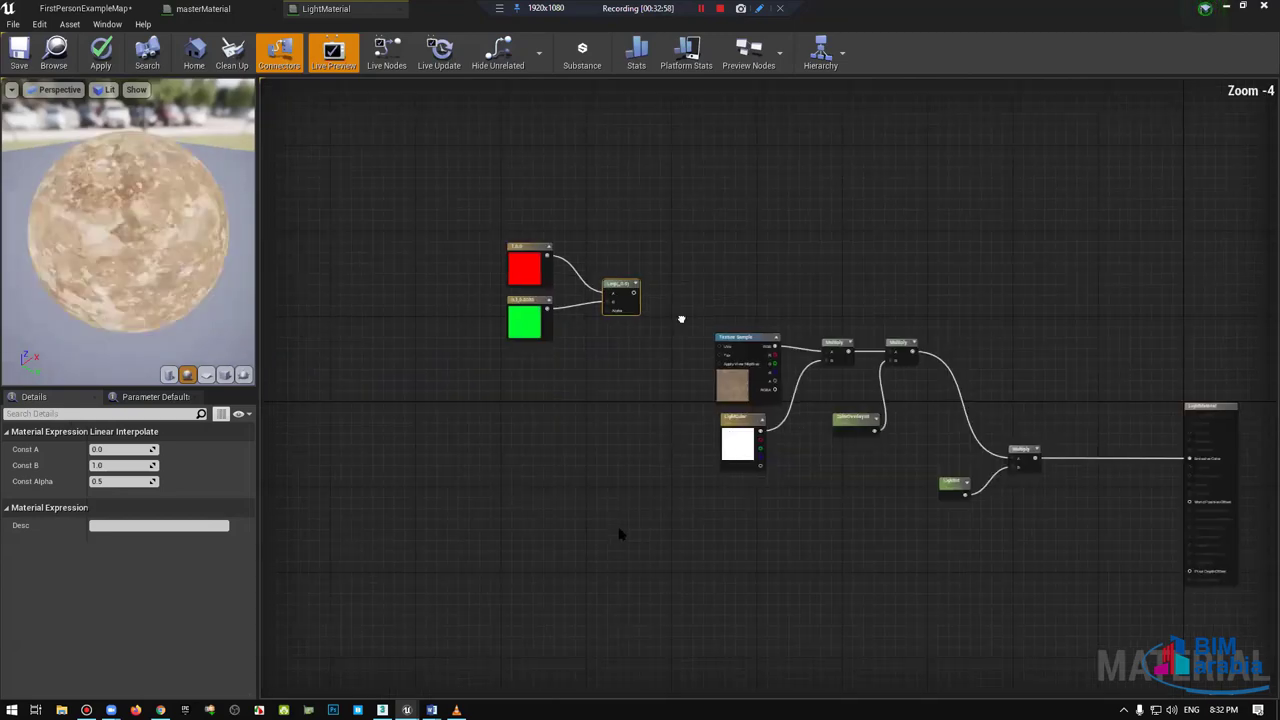
pyautogui.moveTo(620, 531); pyautogui.dragTo(592, 535, button='right')
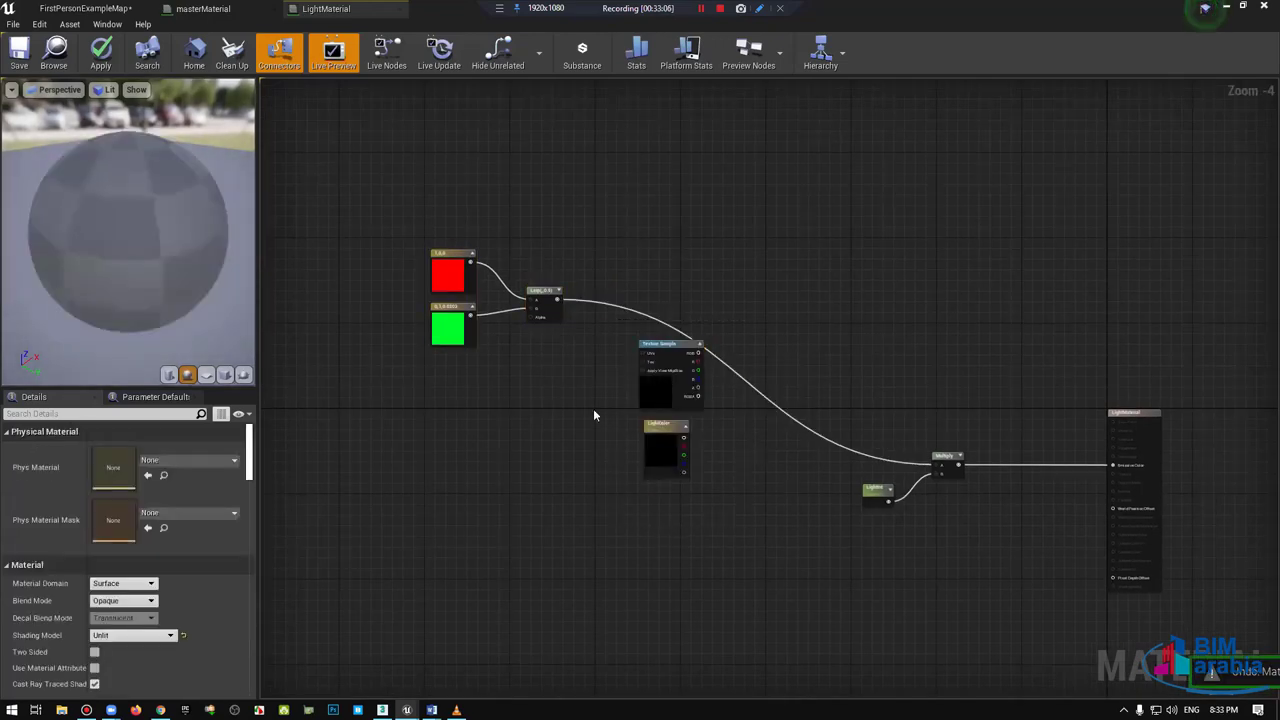
pyautogui.hotkey('ctrl', 'z')
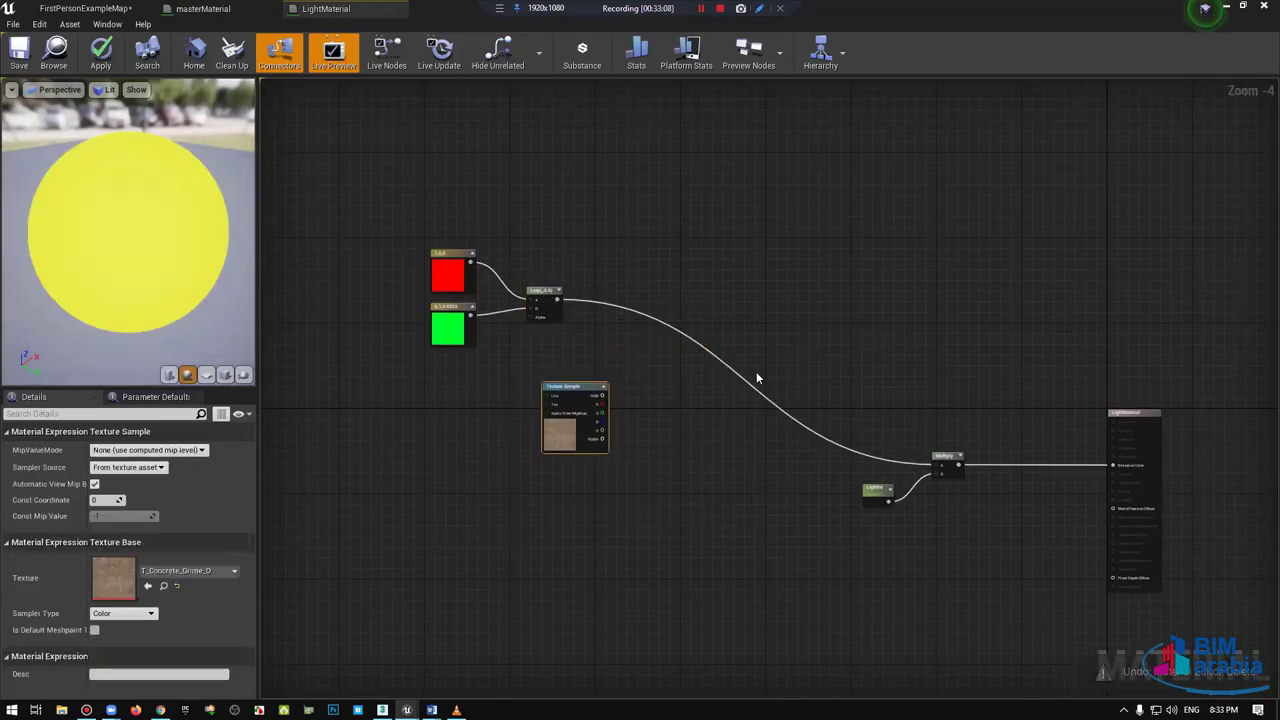
# Step: Undo two more graph edits and bring the Texture Sample and output nodes into view
pyautogui.hotkey('ctrl', 'z')
pyautogui.hotkey('ctrl', 'z')
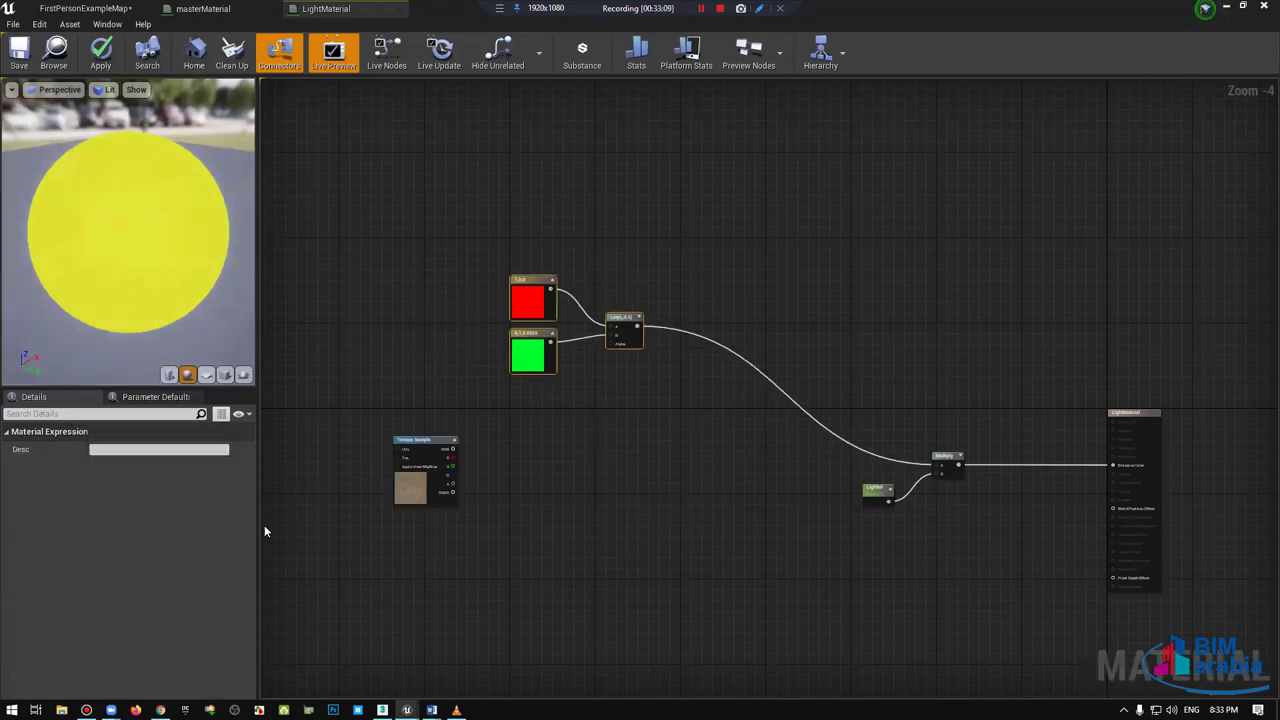
pyautogui.hotkey('ctrl', 'z')
pyautogui.scroll(2, 567, 360)
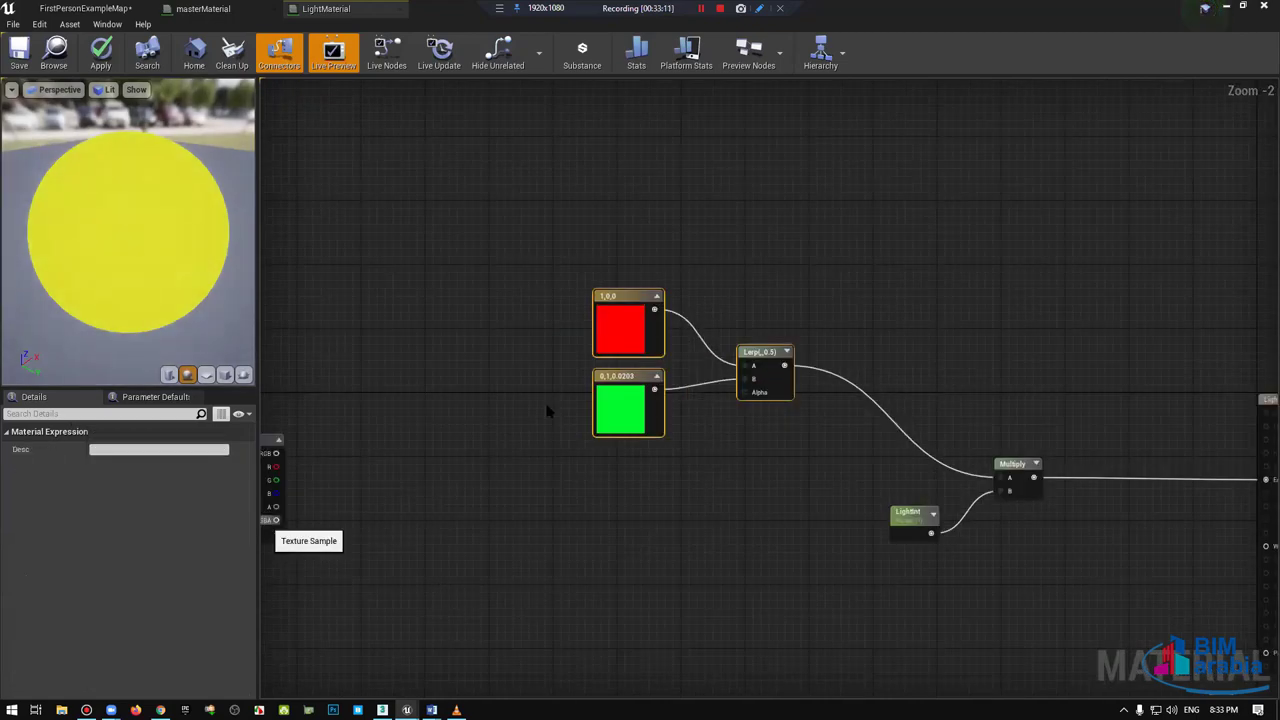
pyautogui.moveTo(272, 518)
pyautogui.mouseDown()
pyautogui.moveTo(330, 505)
pyautogui.moveTo(428, 511)
pyautogui.mouseUp()
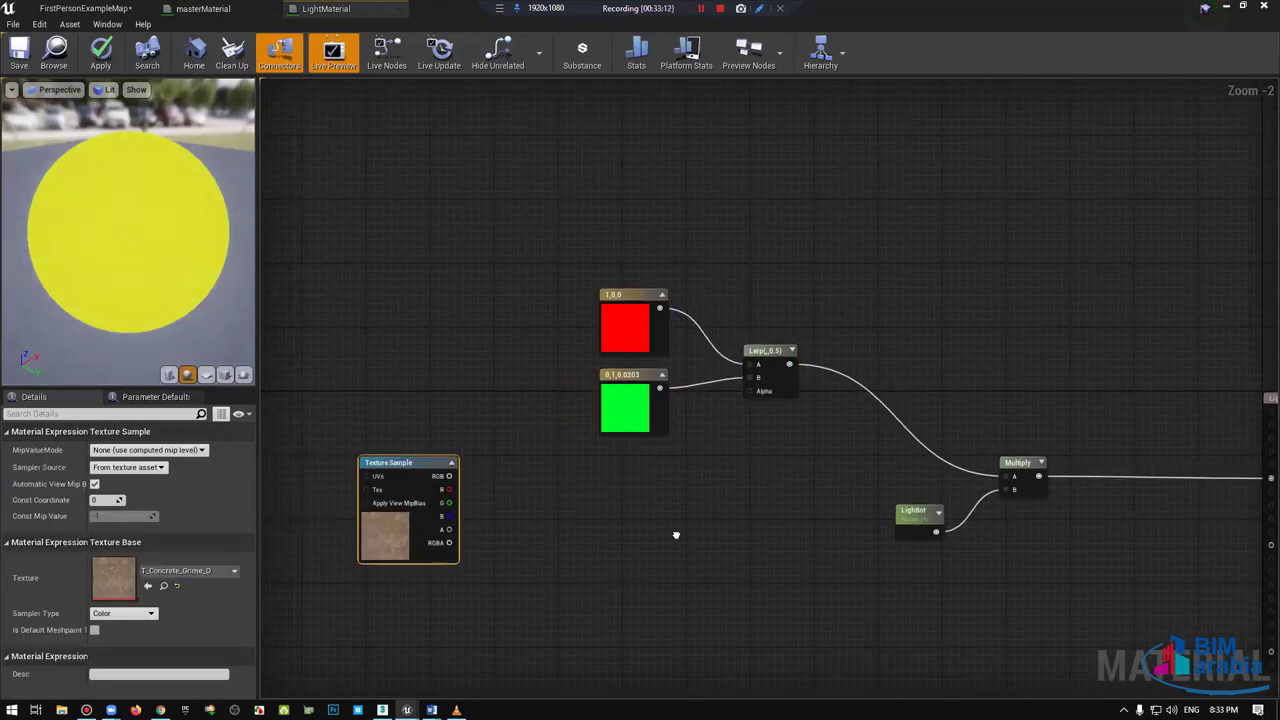
pyautogui.click(566, 436)
pyautogui.moveTo(566, 436); pyautogui.dragTo(517, 455, button='right')
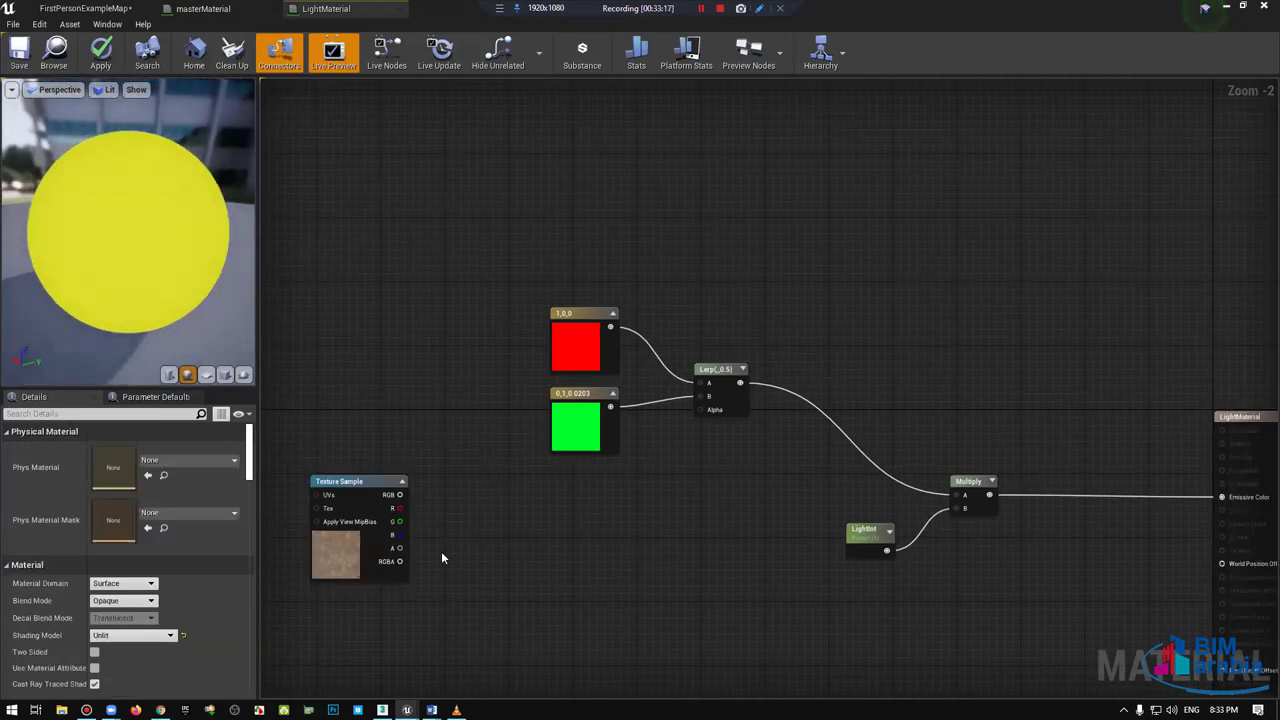
# Step: Move the Texture Sample node to the lower left beneath the green constant
pyautogui.click(575, 425)
pyautogui.moveTo(360, 560); pyautogui.dragTo(376, 560)
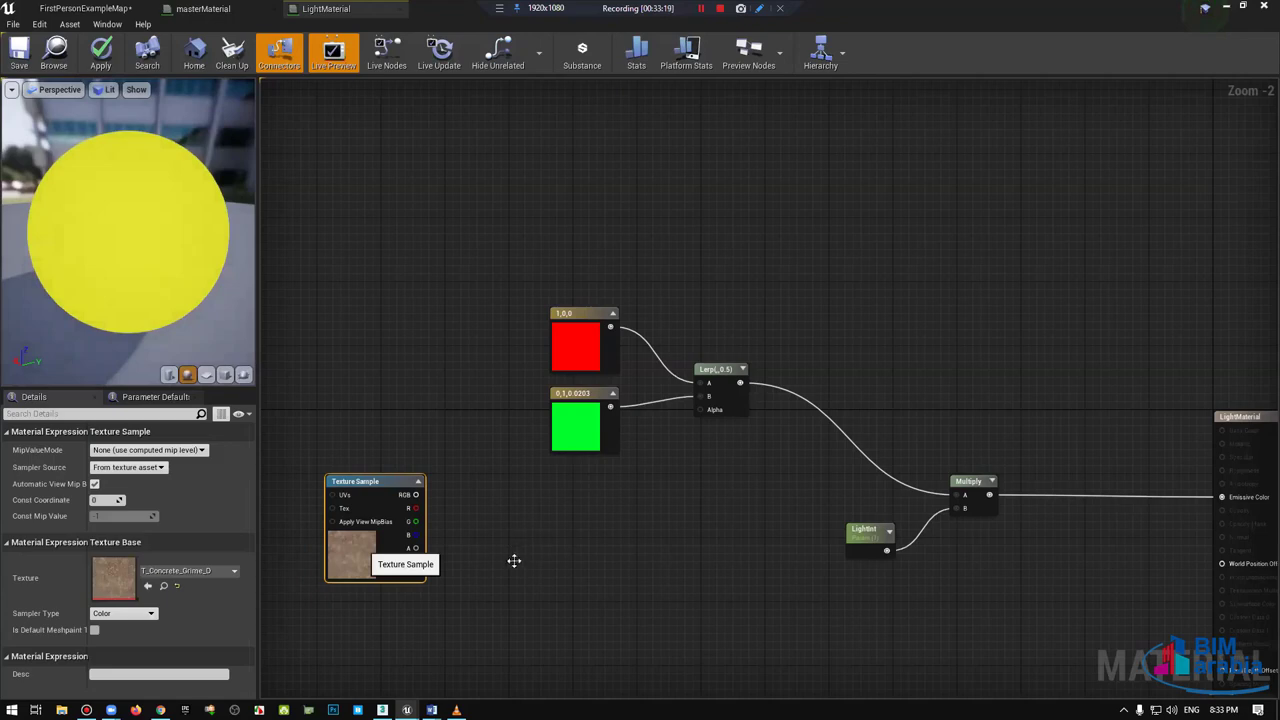
pyautogui.moveTo(370, 481); pyautogui.dragTo(586, 465)
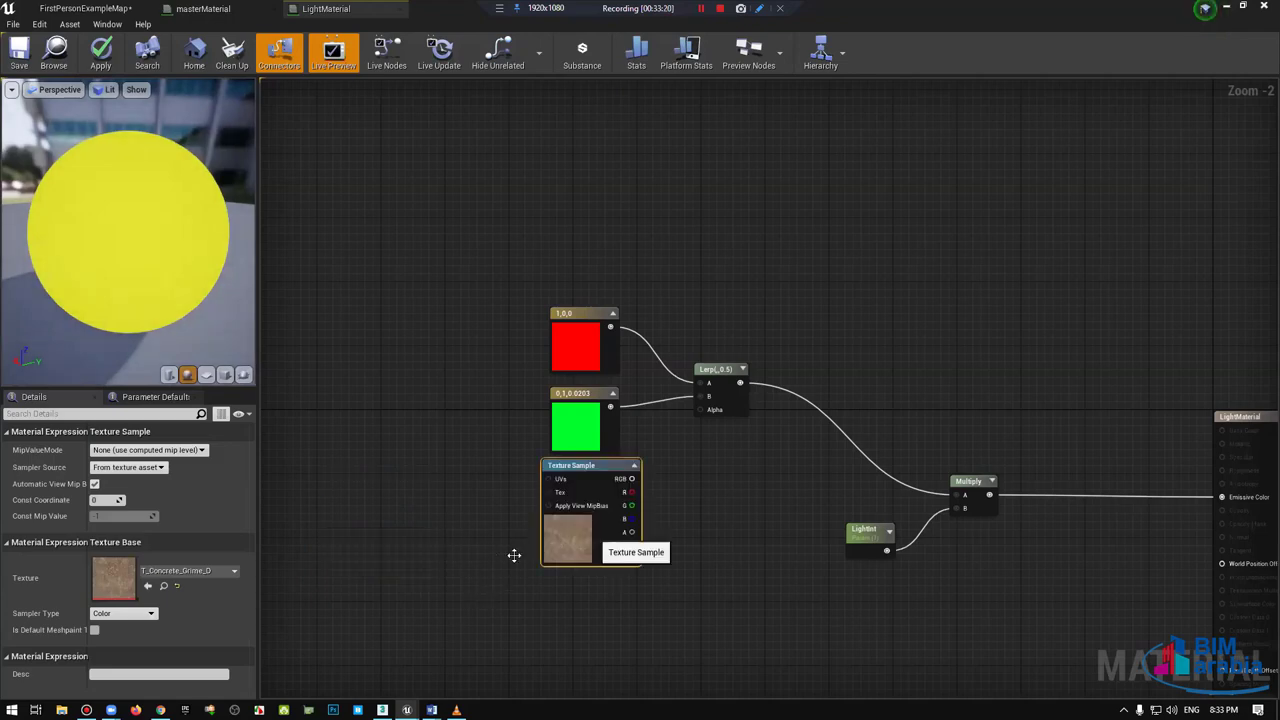
pyautogui.scroll(2, 382, 559)
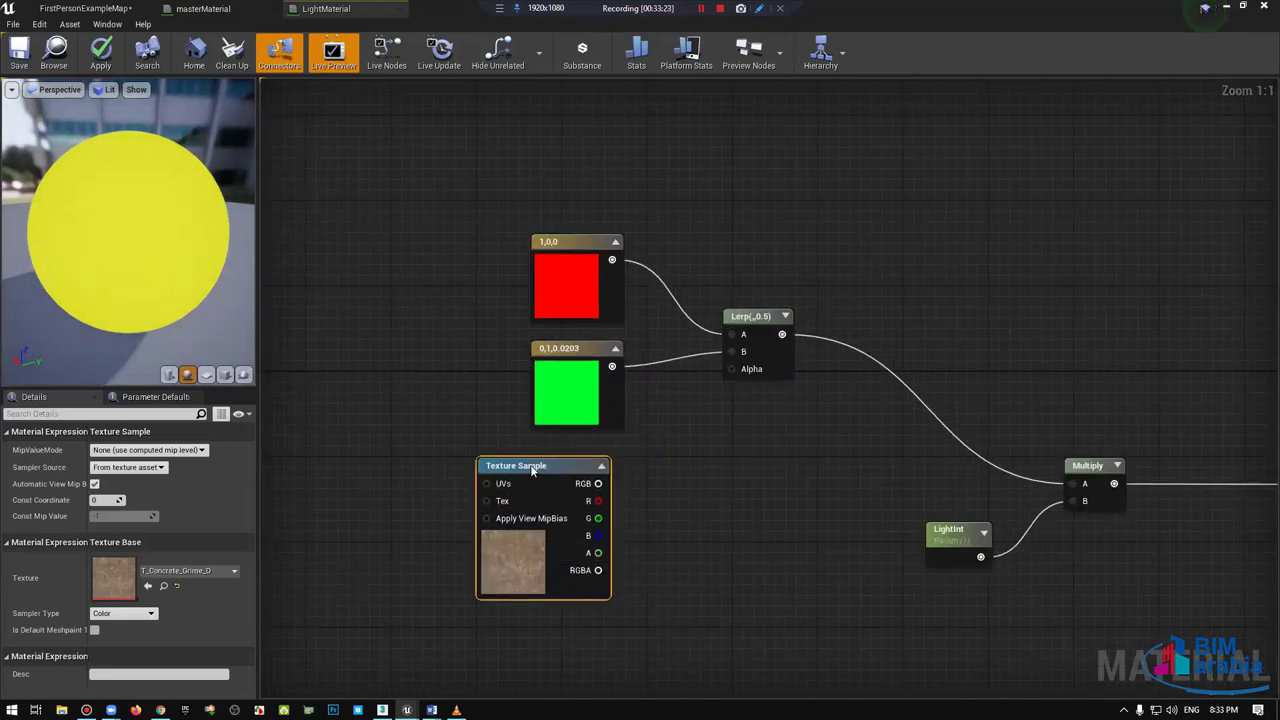
pyautogui.moveTo(530, 466); pyautogui.dragTo(338, 473)
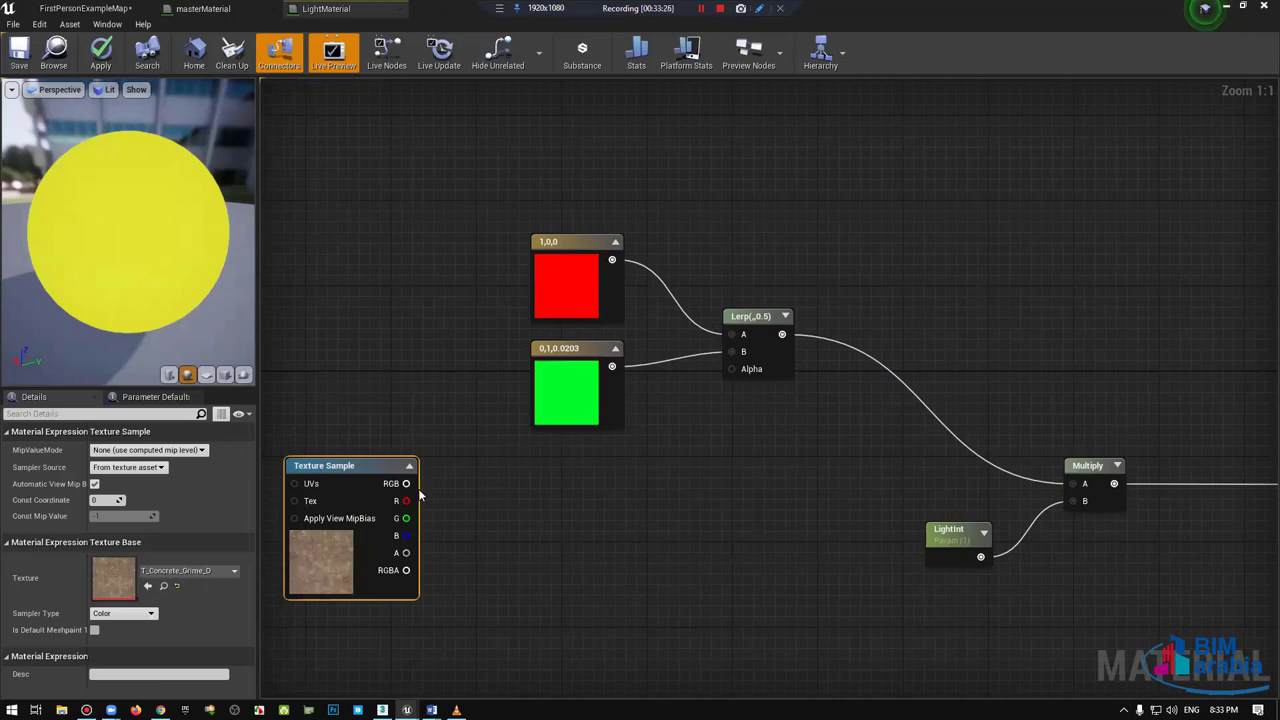
# Step: Add a Mask (R G) component mask via 'mask' and feed it Texture Sample RGB
pyautogui.rightClick(540, 482)
pyautogui.write('mask')
pyautogui.press('Return')
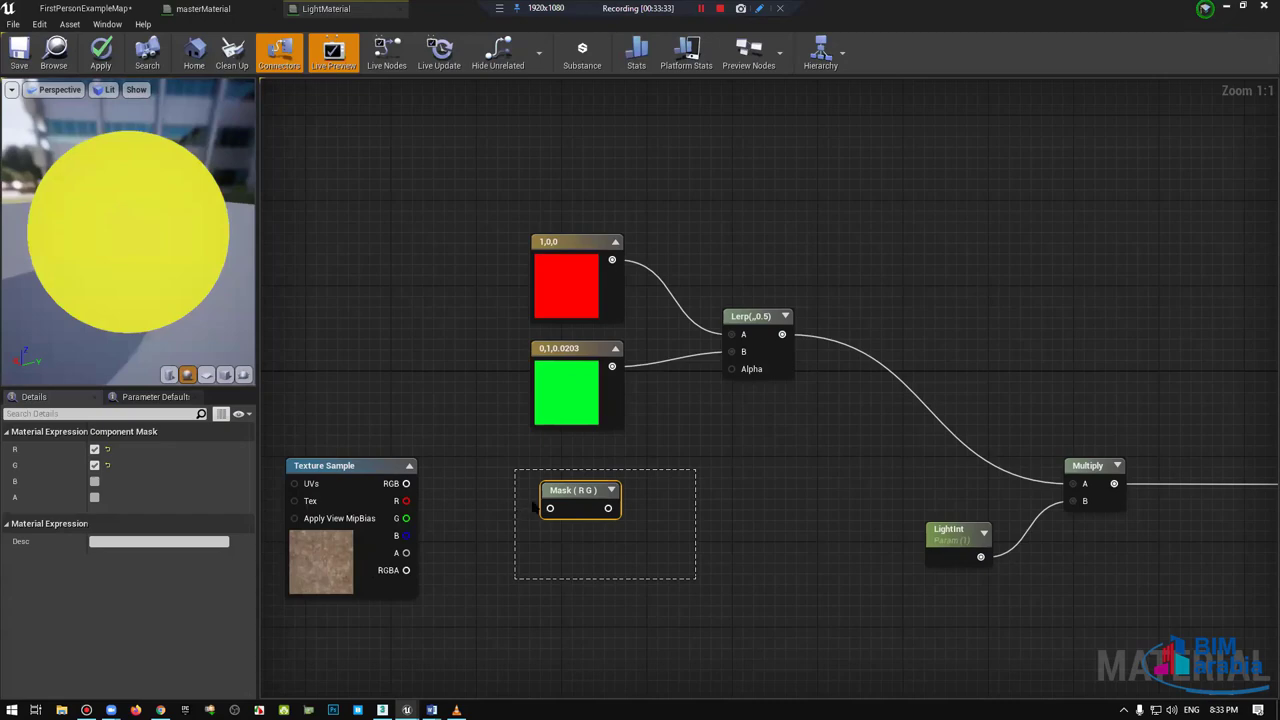
pyautogui.moveTo(534, 506); pyautogui.dragTo(513, 503)
pyautogui.moveTo(406, 483)
pyautogui.mouseDown()
pyautogui.moveTo(529, 505)
pyautogui.moveTo(502, 466)
pyautogui.mouseUp()
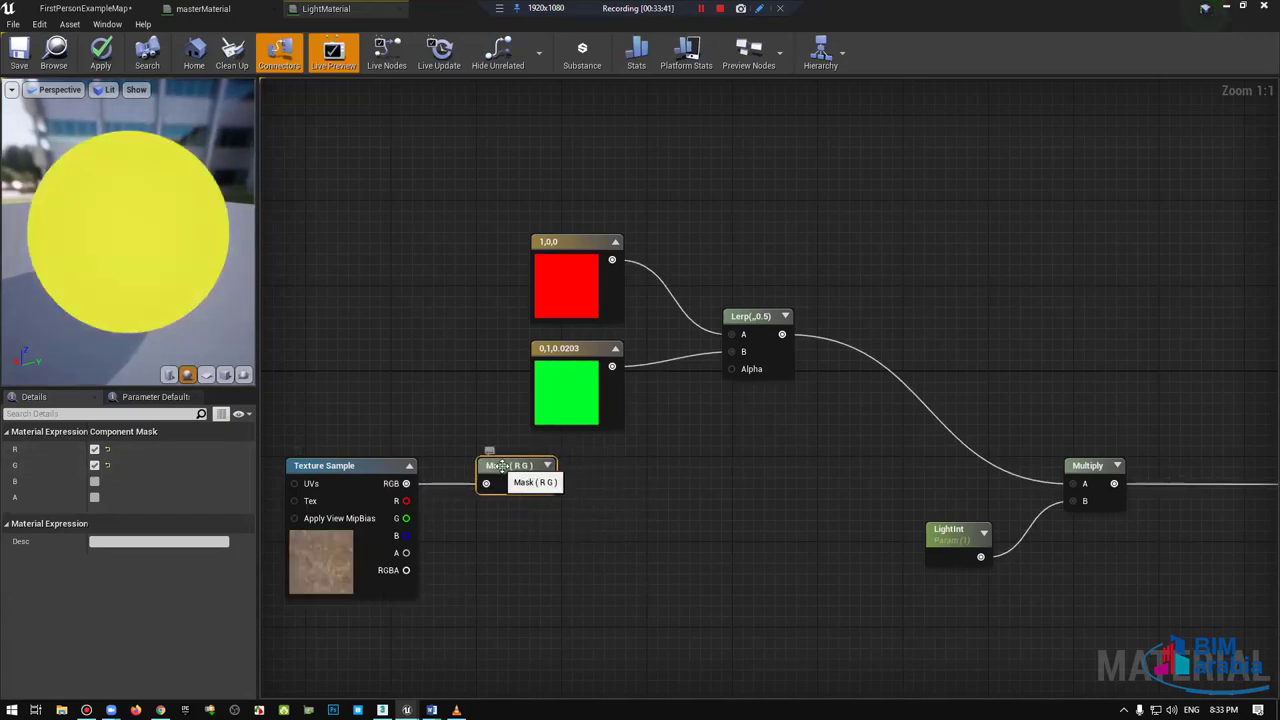
# Step: Uncheck G so the mask reads Mask (R), then locate the concrete texture in the Content Browser
pyautogui.click(430, 336)
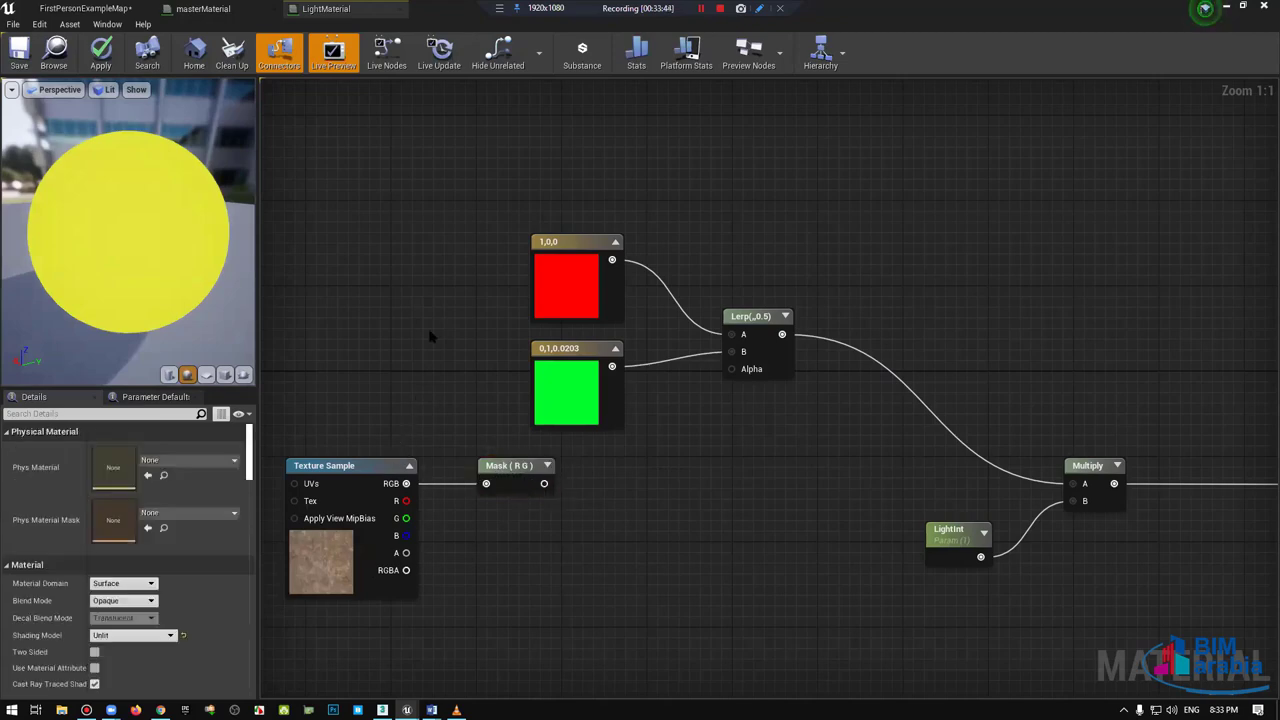
pyautogui.moveTo(430, 336); pyautogui.dragTo(270, 610)
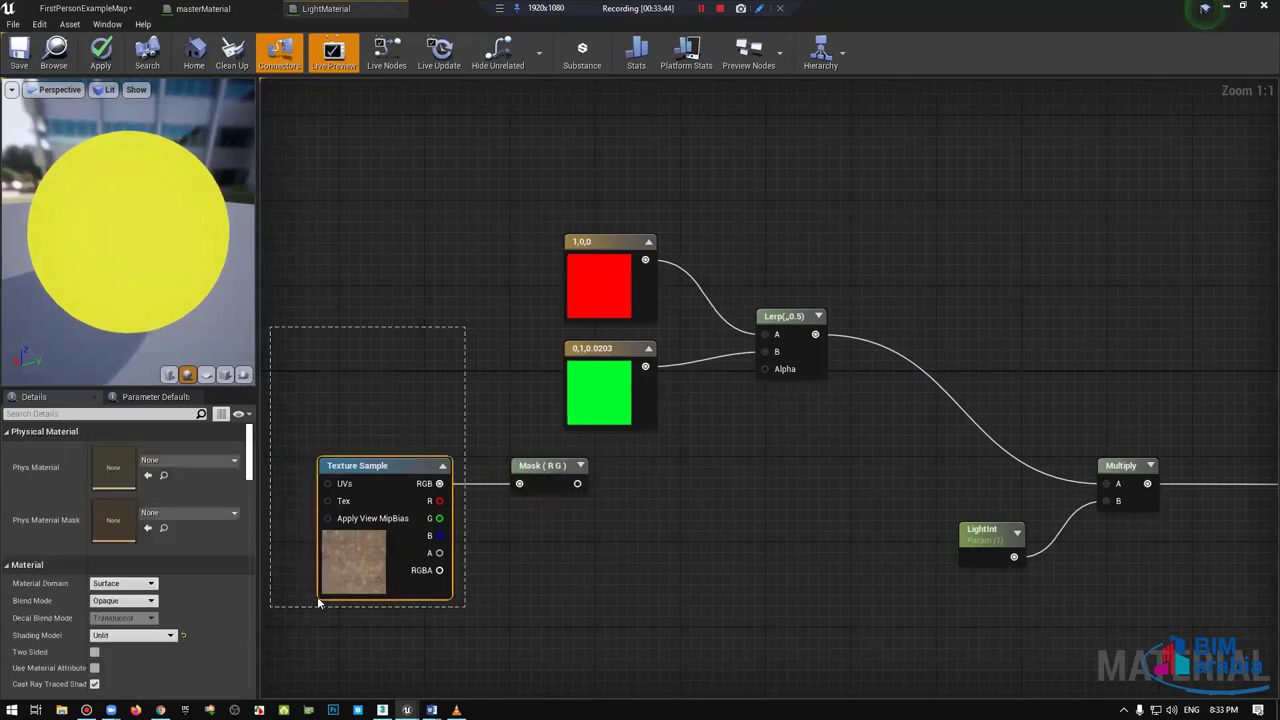
pyautogui.click(546, 474)
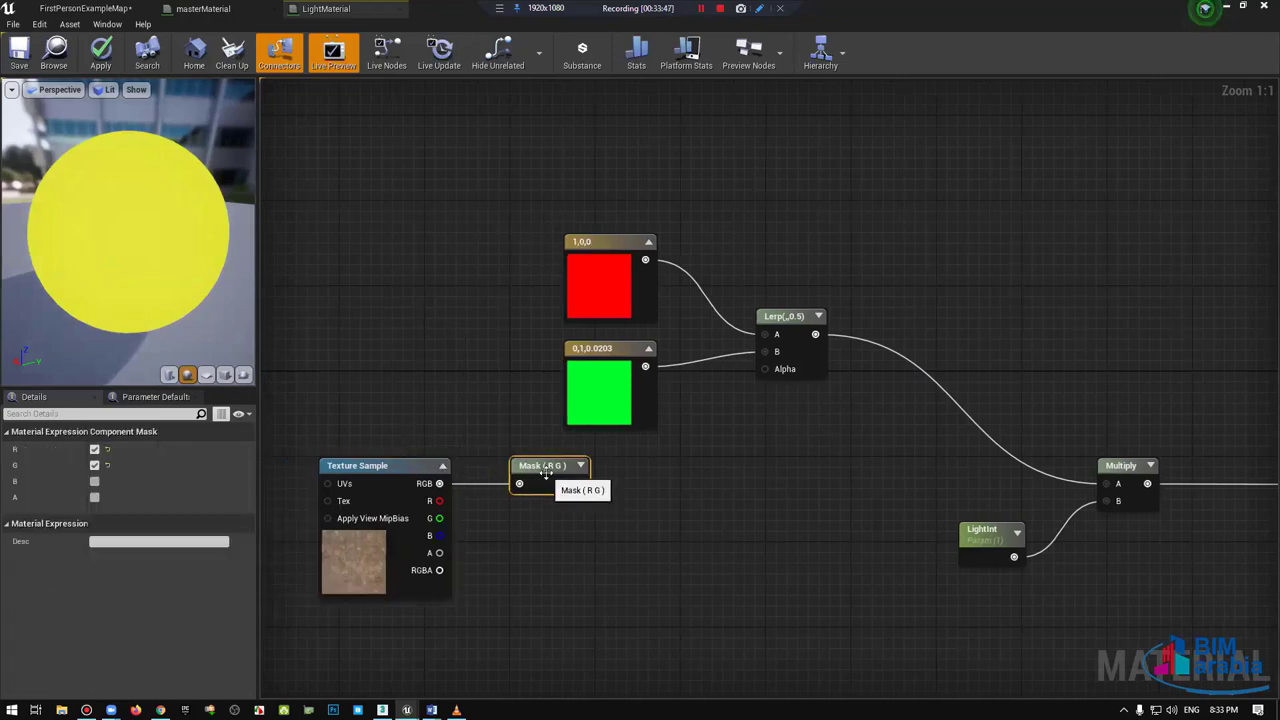
pyautogui.click(95, 466)
pyautogui.click(95, 466)
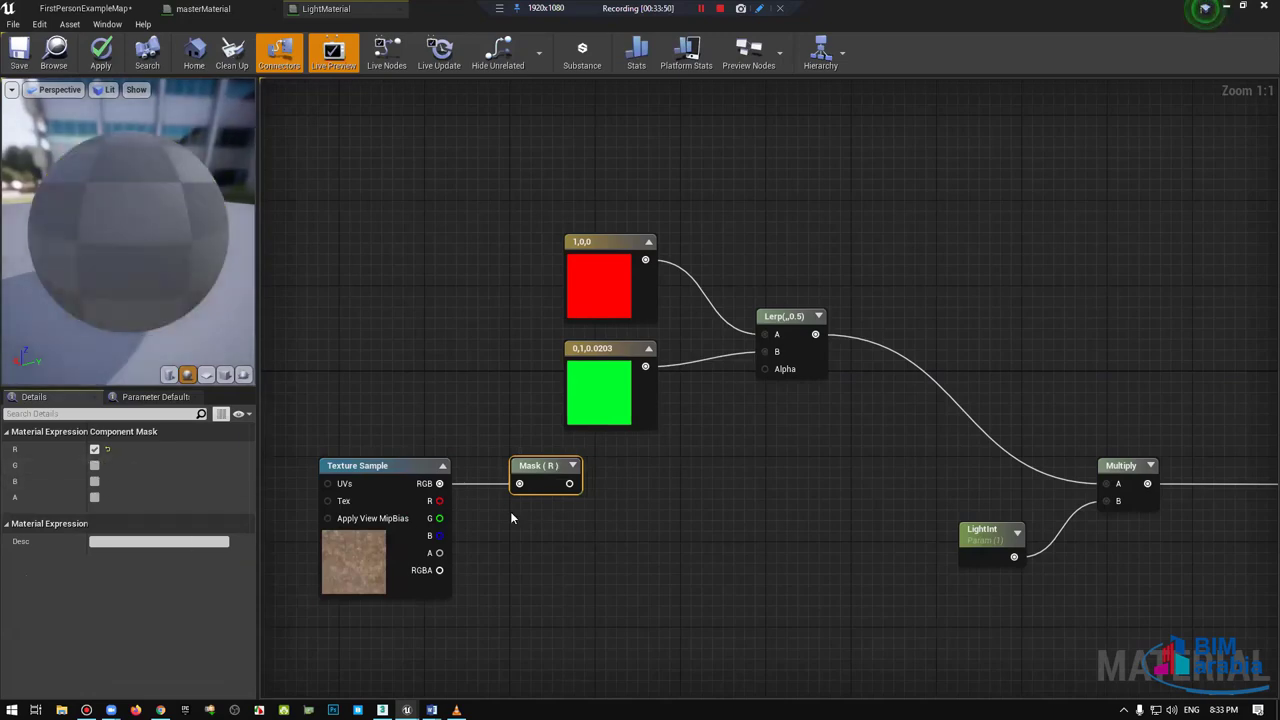
pyautogui.doubleClick(353, 546)
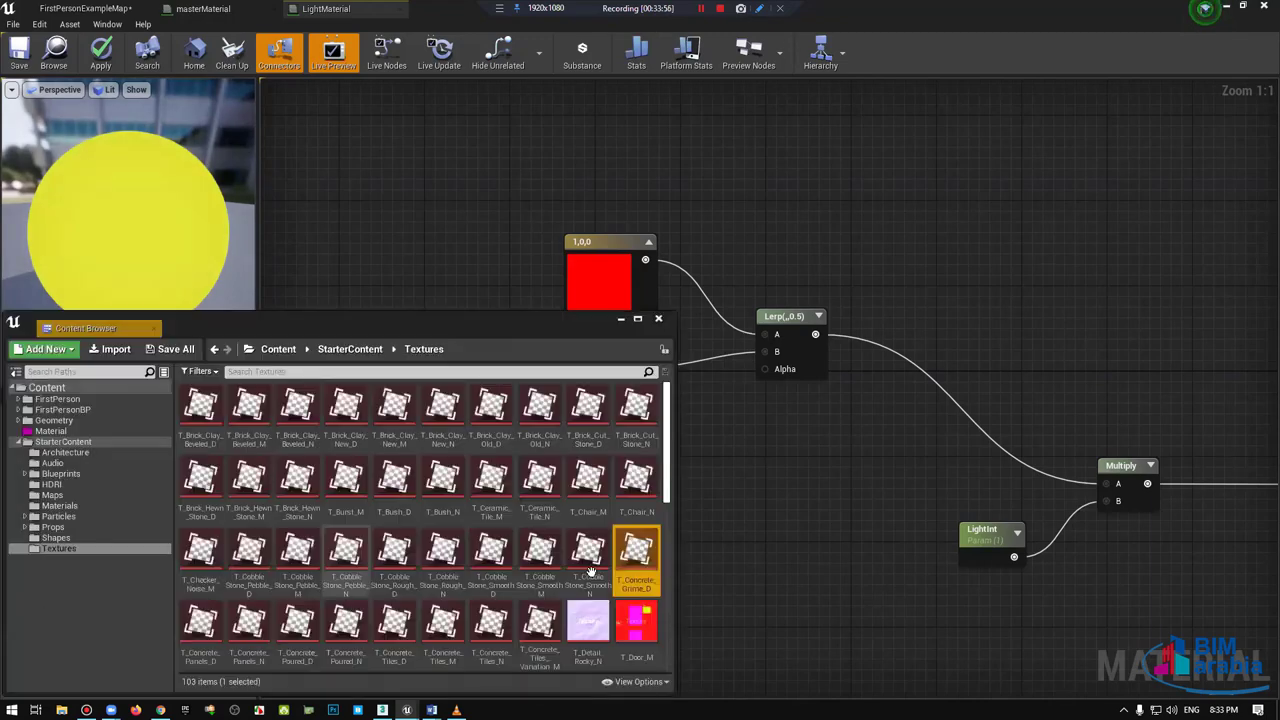
# Step: Open T_Concrete_Grime_D with alpha hidden and desaturation on for a greyscale preview
pyautogui.doubleClick(646, 556)
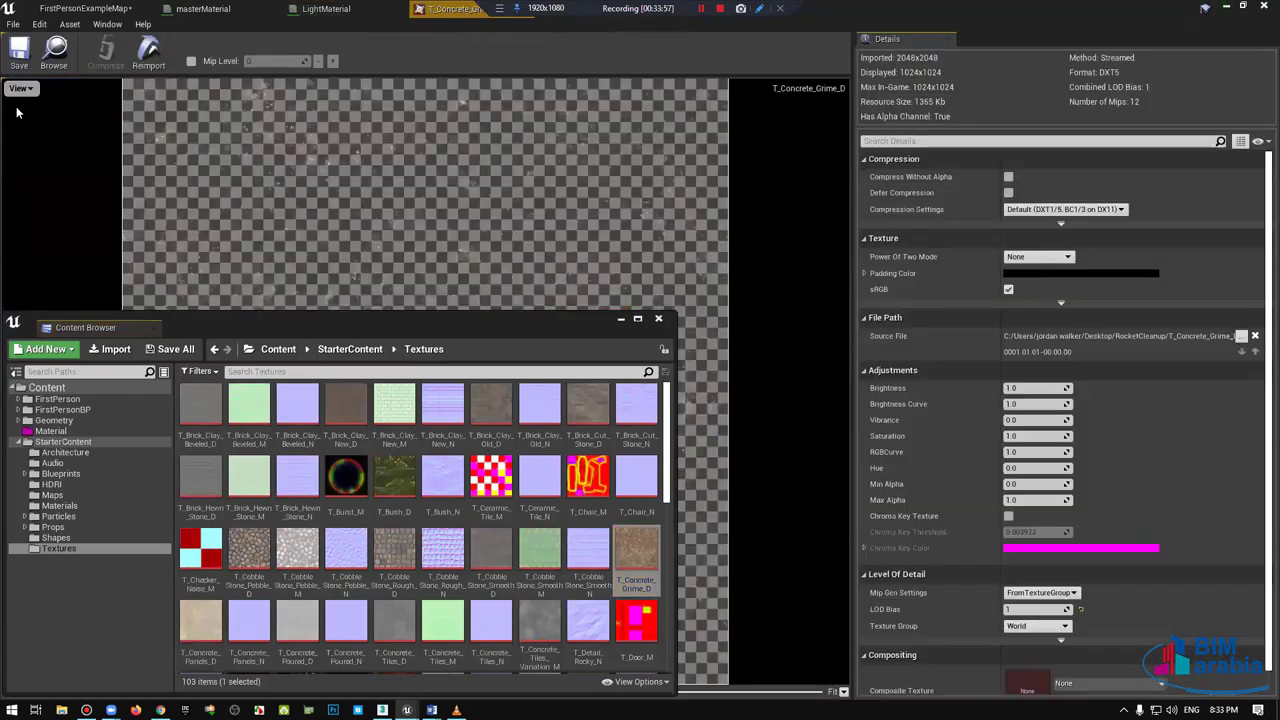
pyautogui.click(16, 163)
pyautogui.click(18, 88)
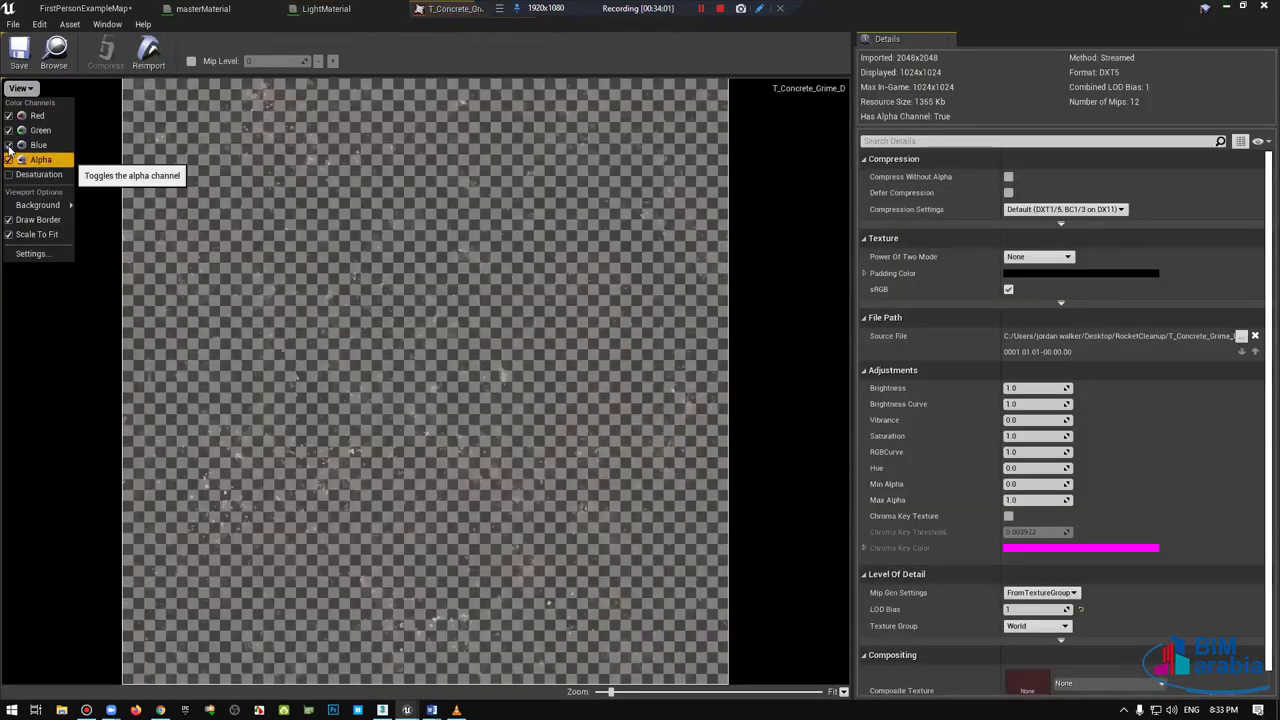
pyautogui.click(10, 159)
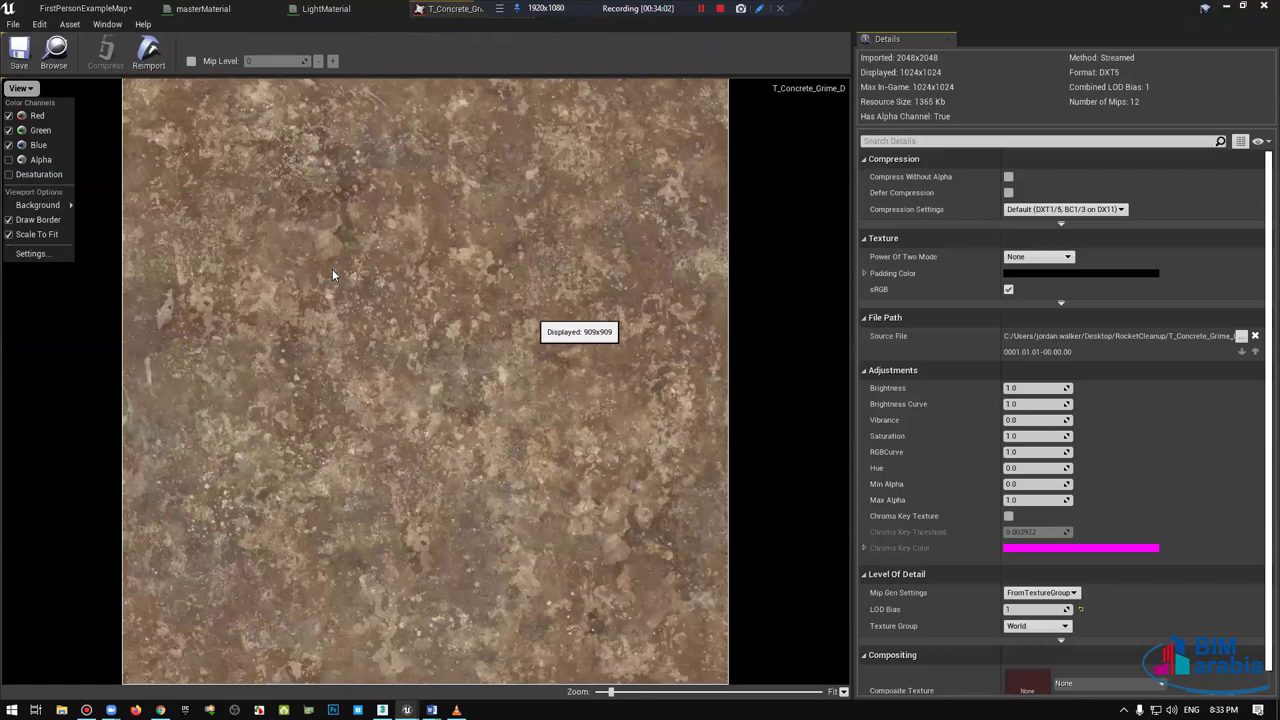
pyautogui.click(38, 174)
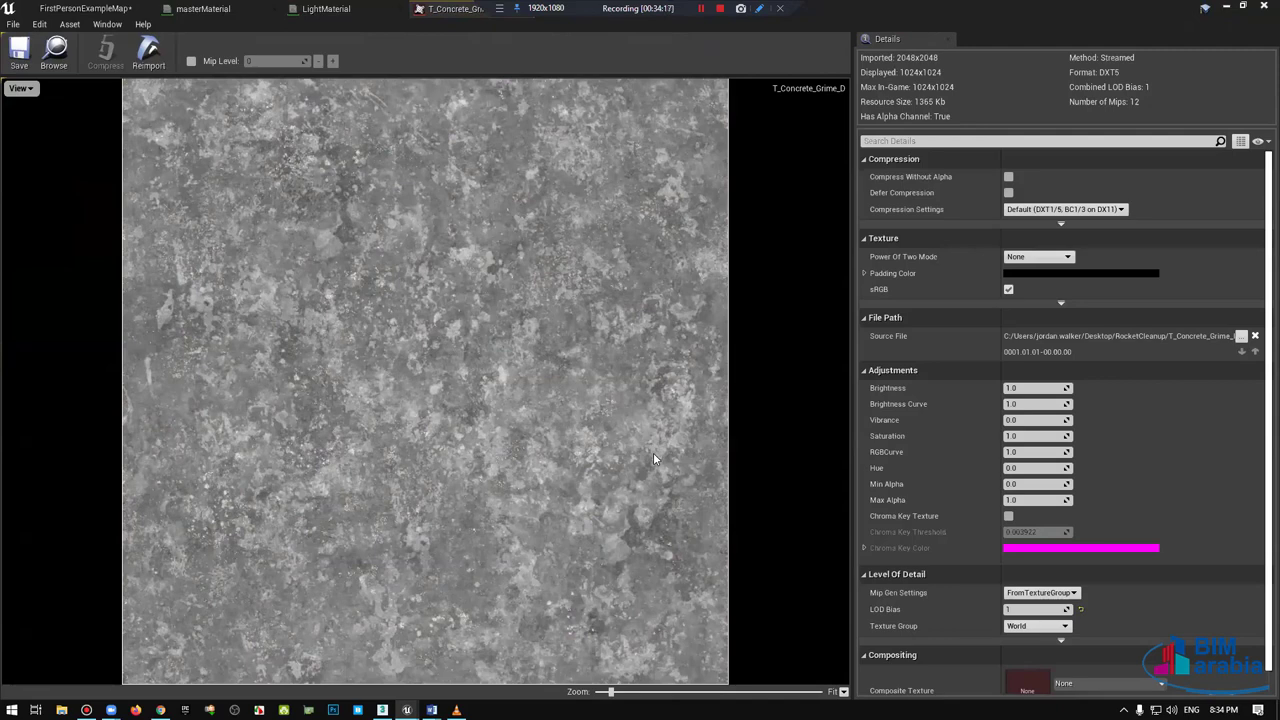
# Step: Toggle the green channel off and on, then isolate the blue channel in the preview
pyautogui.click(17, 88)
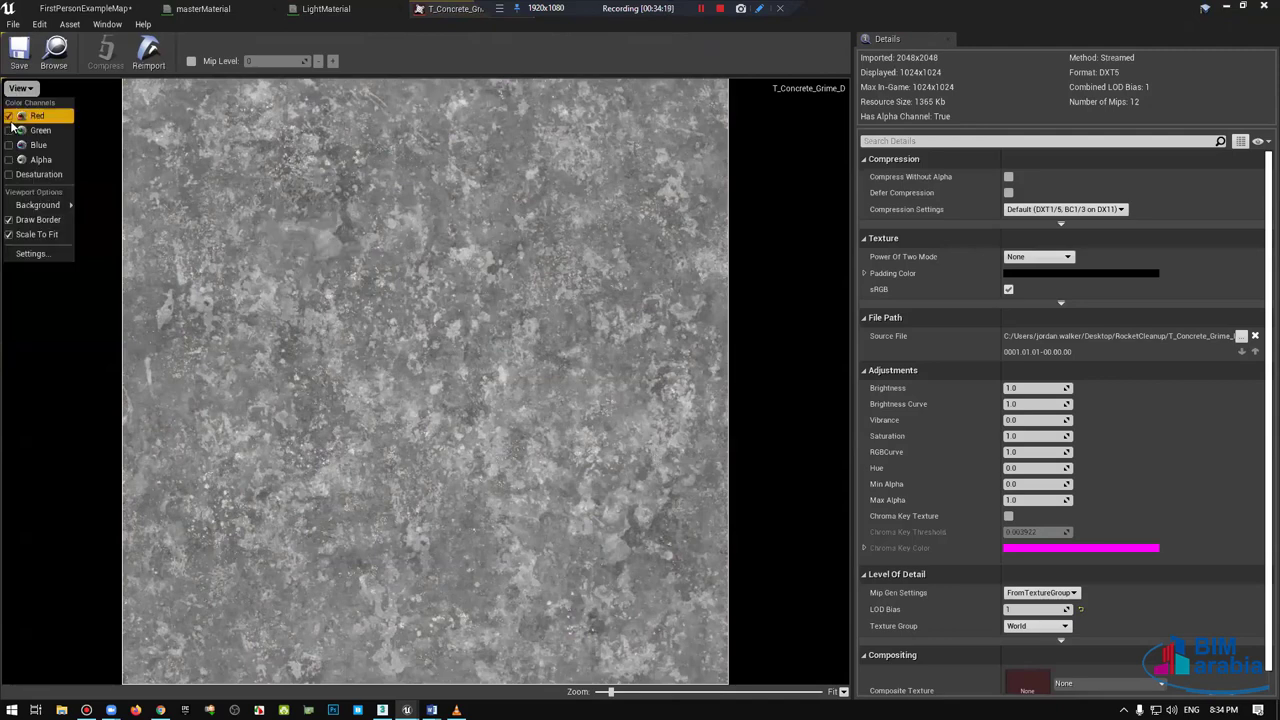
pyautogui.click(11, 131)
pyautogui.click(11, 131)
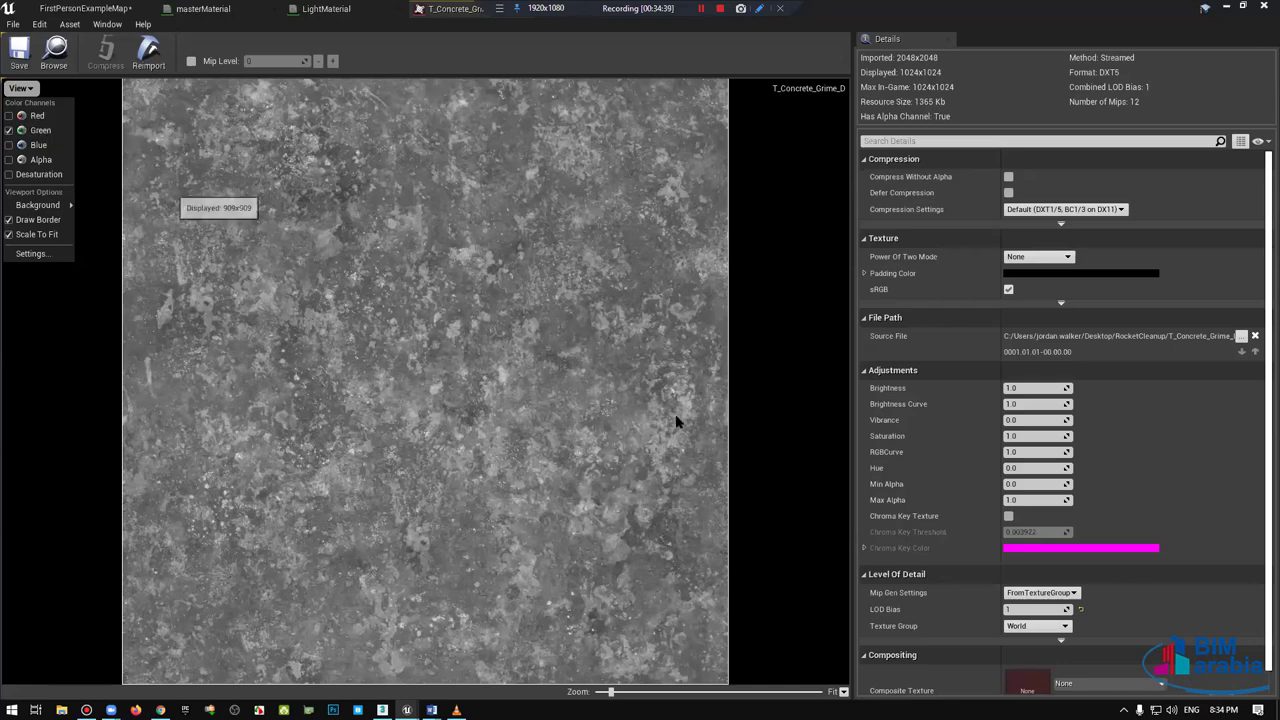
pyautogui.click(15, 131)
pyautogui.click(9, 145)
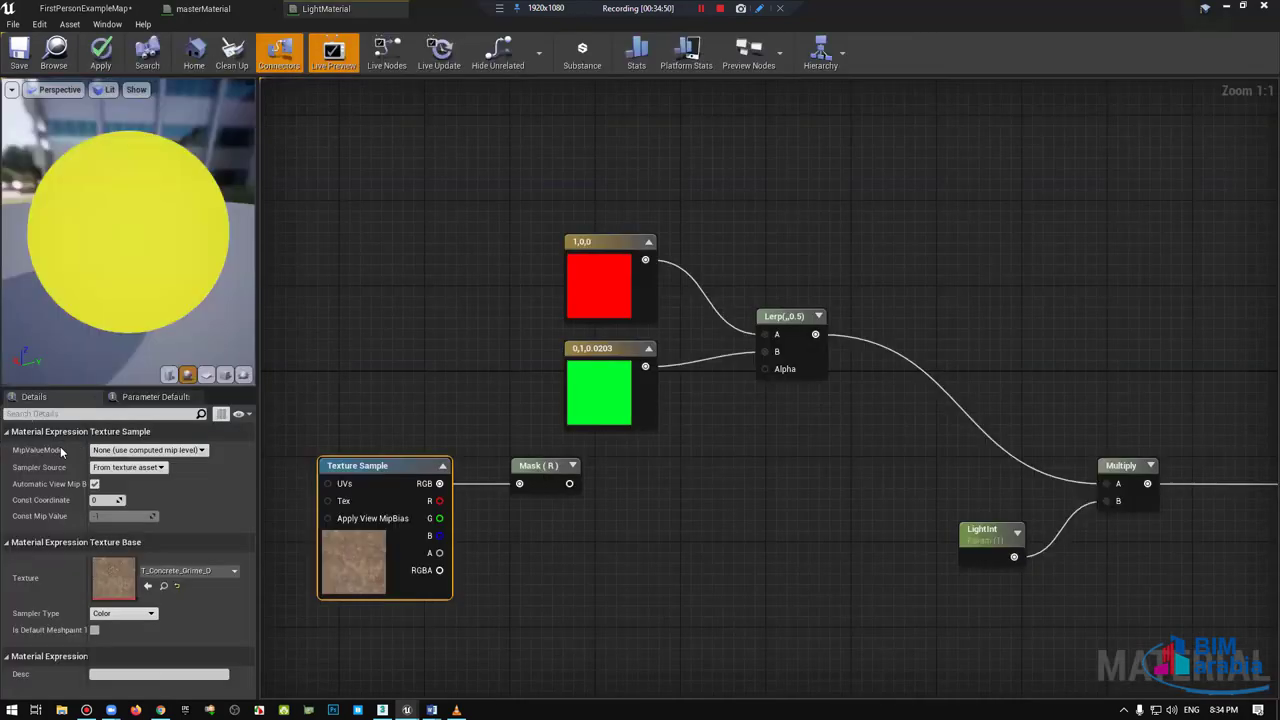
pyautogui.moveTo(530, 470); pyautogui.dragTo(518, 470)
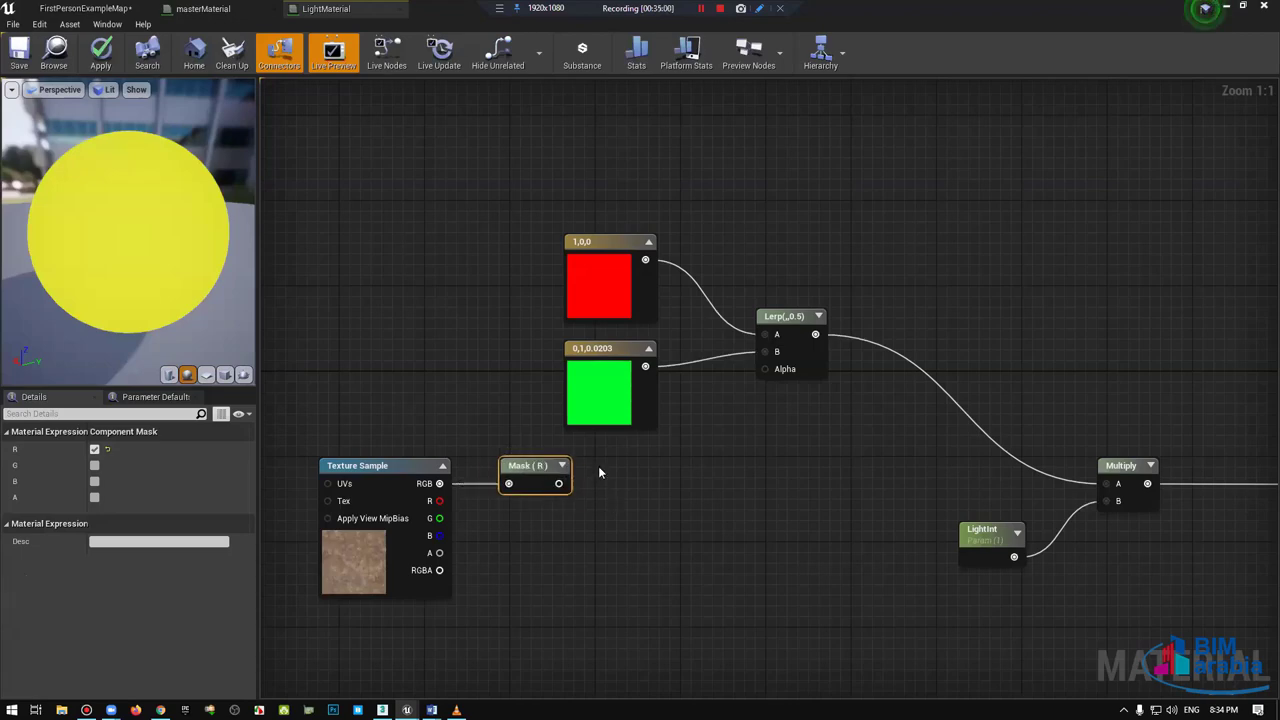
pyautogui.moveTo(535, 472); pyautogui.dragTo(583, 490)
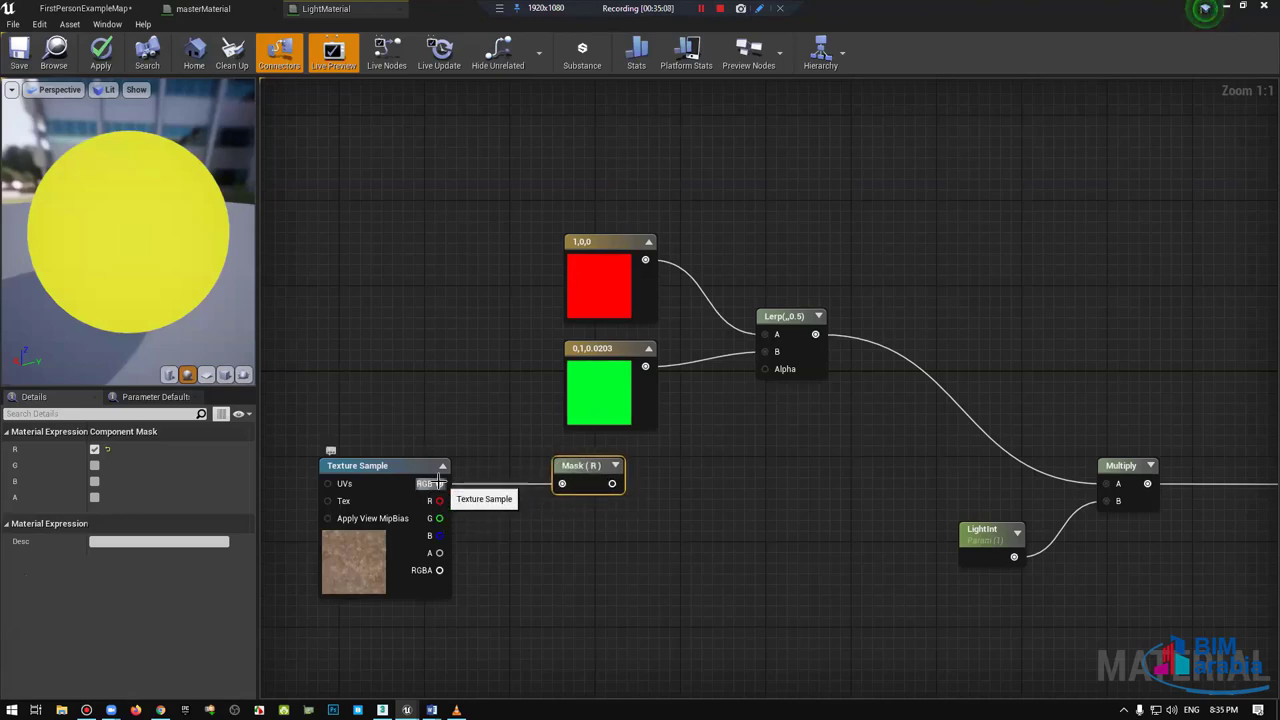
pyautogui.moveTo(585, 466); pyautogui.dragTo(596, 573)
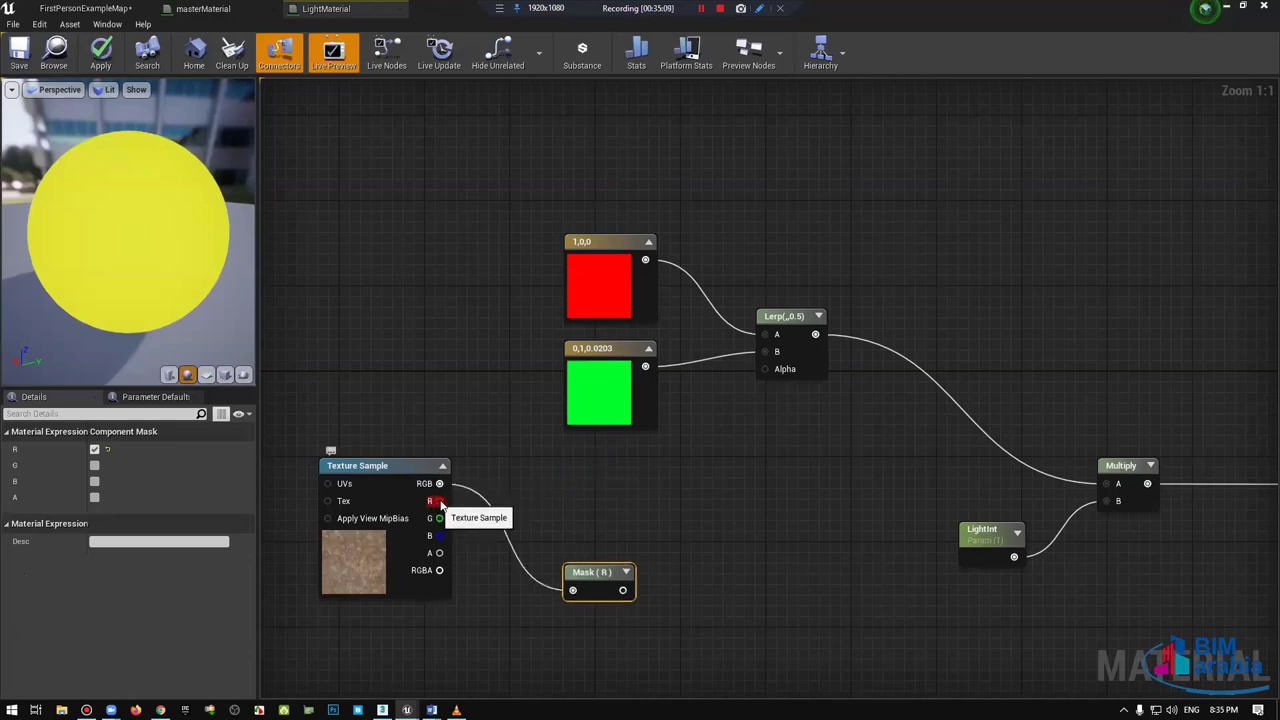
pyautogui.moveTo(439, 500)
pyautogui.mouseDown()
pyautogui.moveTo(724, 414)
pyautogui.moveTo(649, 476)
pyautogui.moveTo(452, 482)
pyautogui.moveTo(630, 572)
pyautogui.moveTo(589, 487)
pyautogui.moveTo(545, 454)
pyautogui.mouseUp()
pyautogui.click(568, 507)
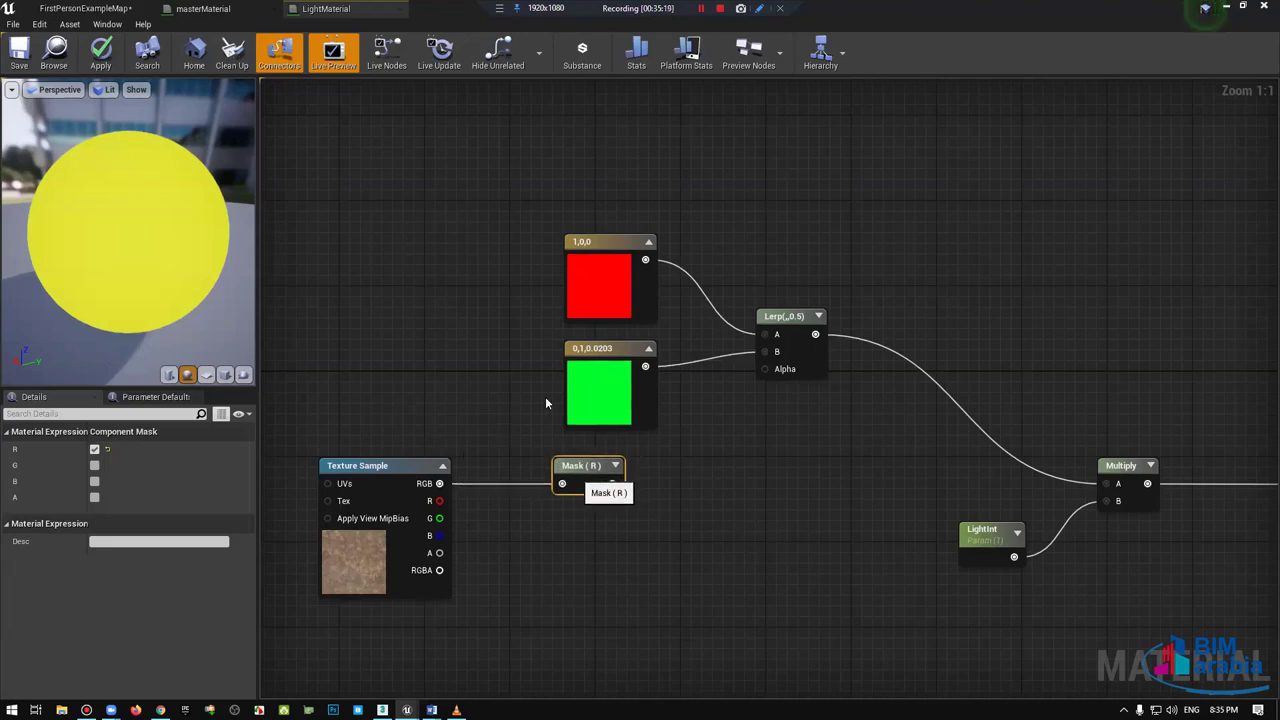
pyautogui.moveTo(460, 416); pyautogui.dragTo(521, 341, button='right')
pyautogui.moveTo(363, 589); pyautogui.dragTo(686, 534)
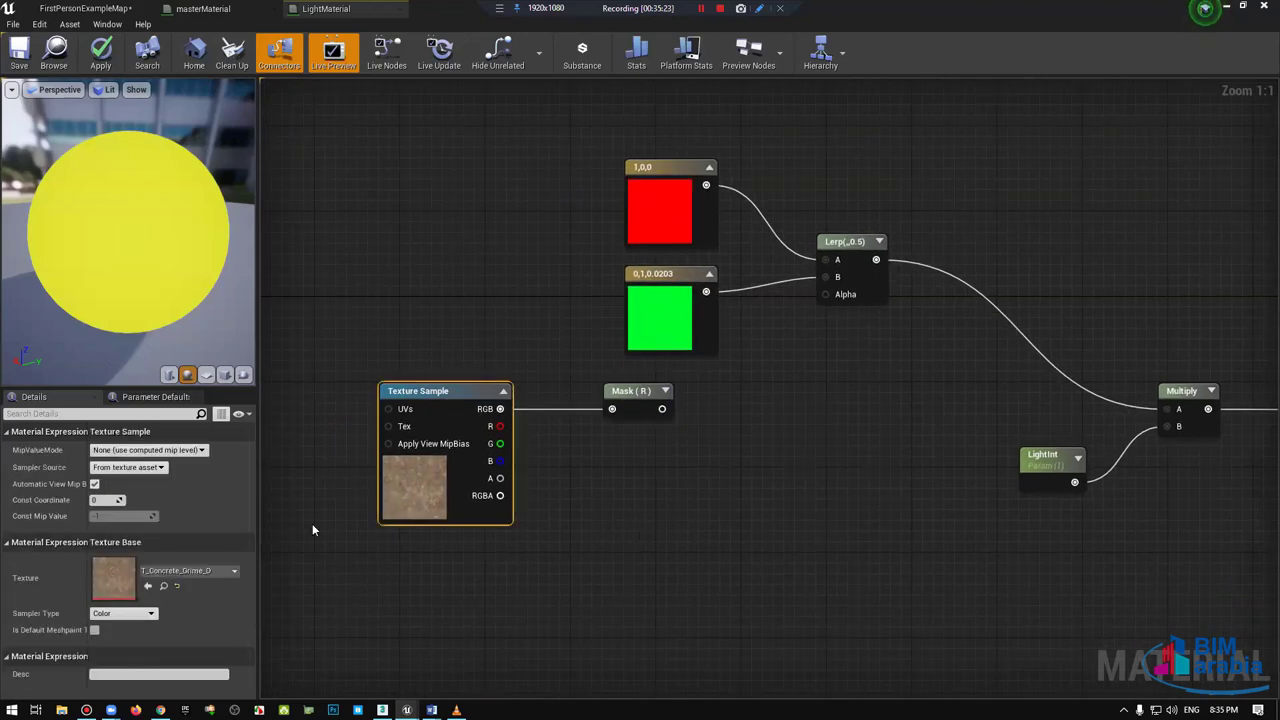
pyautogui.moveTo(312, 530); pyautogui.dragTo(255, 547, button='right')
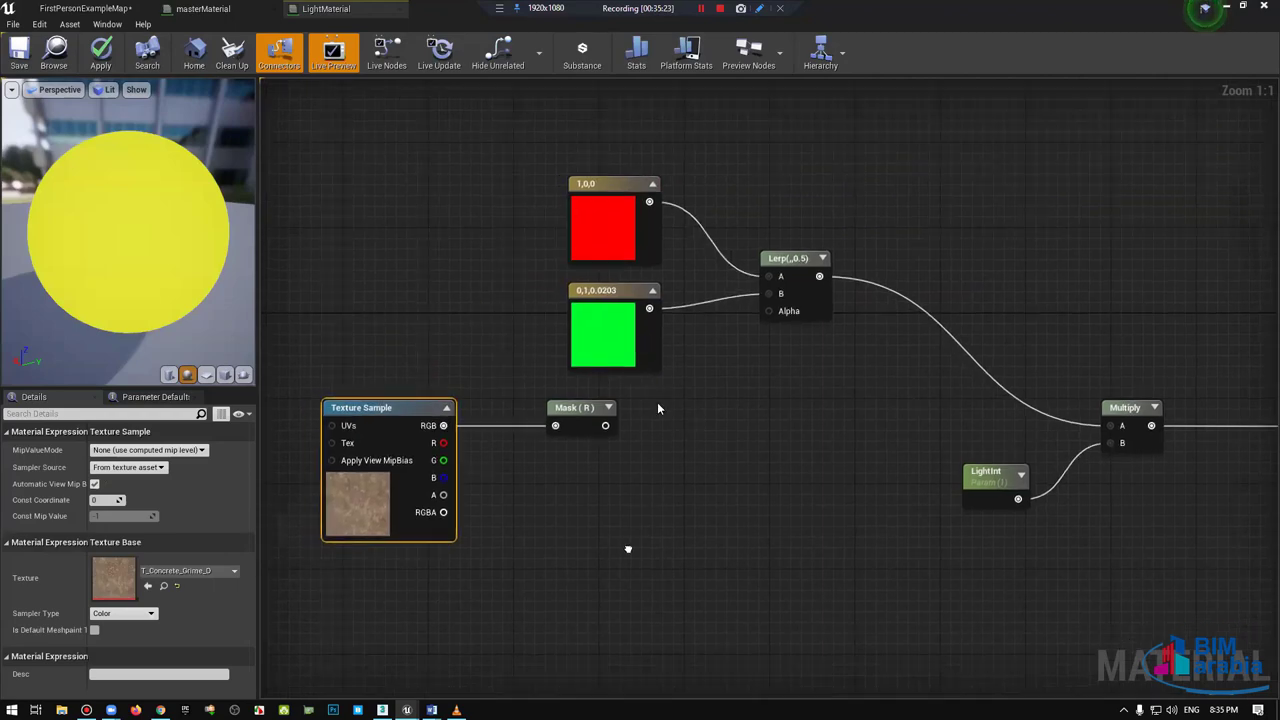
pyautogui.moveTo(657, 407); pyautogui.dragTo(731, 398, button='right')
pyautogui.moveTo(660, 400); pyautogui.dragTo(648, 400)
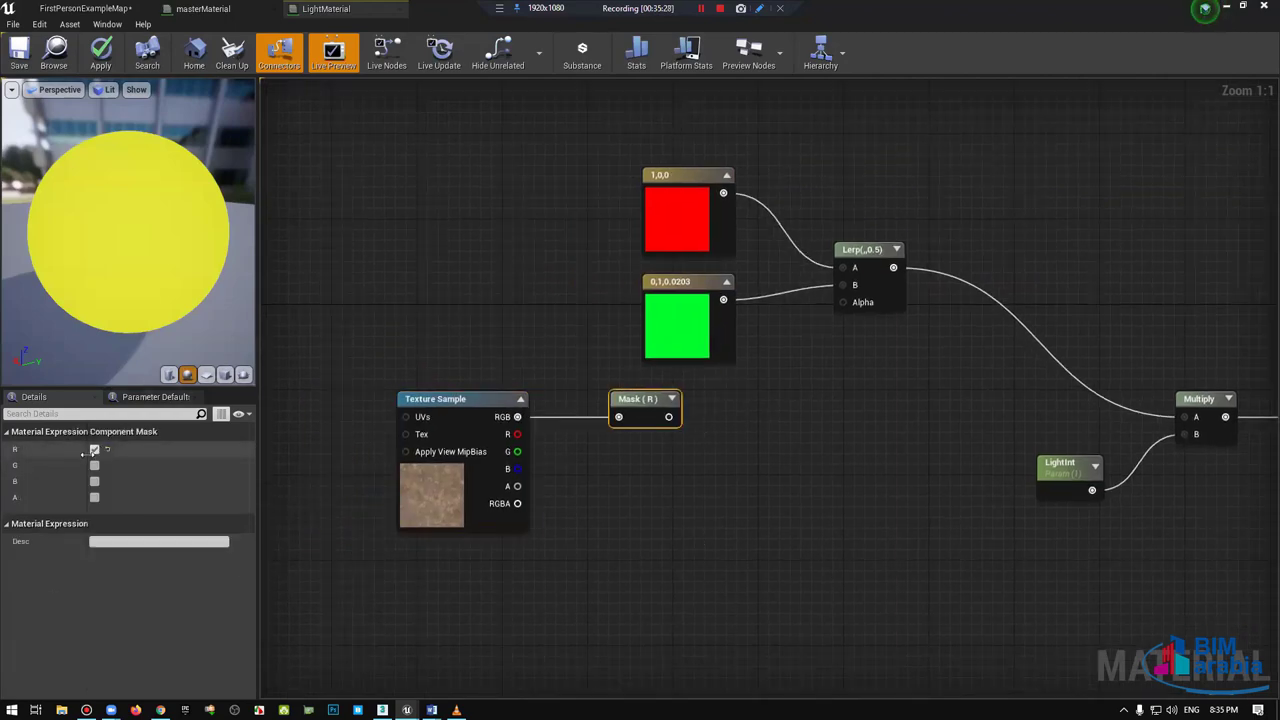
pyautogui.click(720, 417)
pyautogui.moveTo(640, 399); pyautogui.dragTo(618, 399)
pyautogui.moveTo(647, 417); pyautogui.dragTo(853, 306)
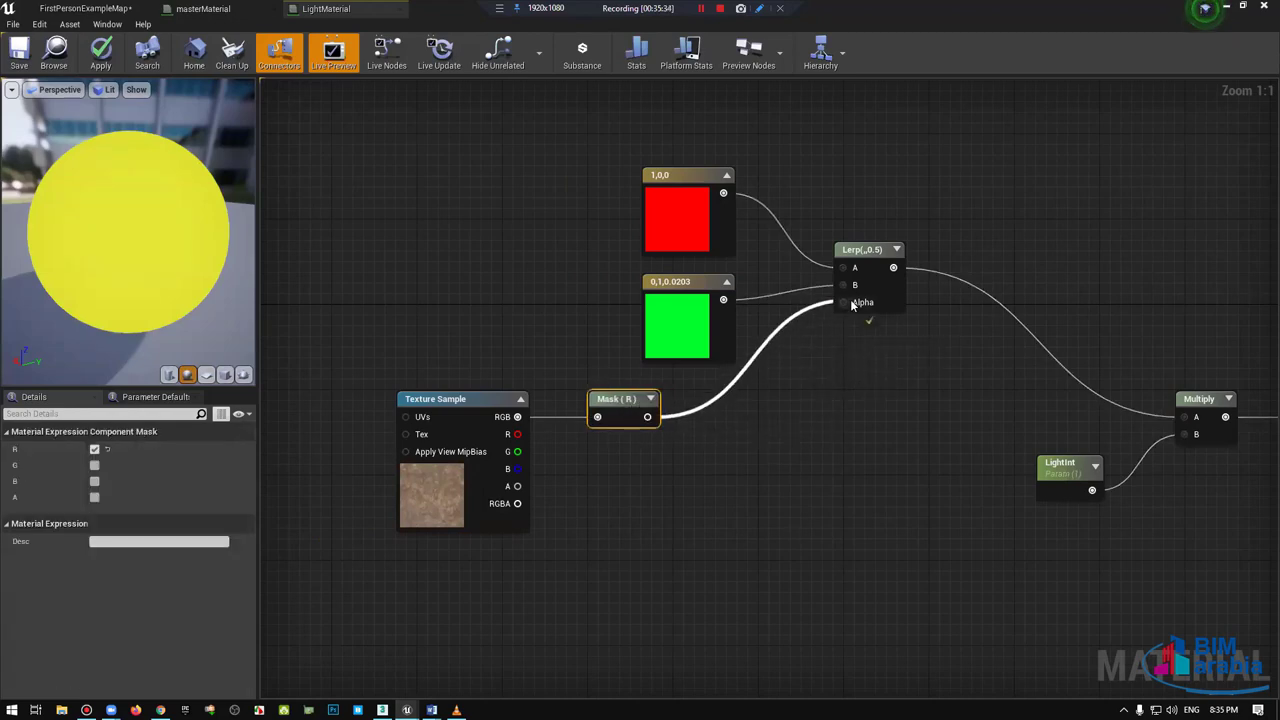
pyautogui.moveTo(815, 419); pyautogui.dragTo(790, 425)
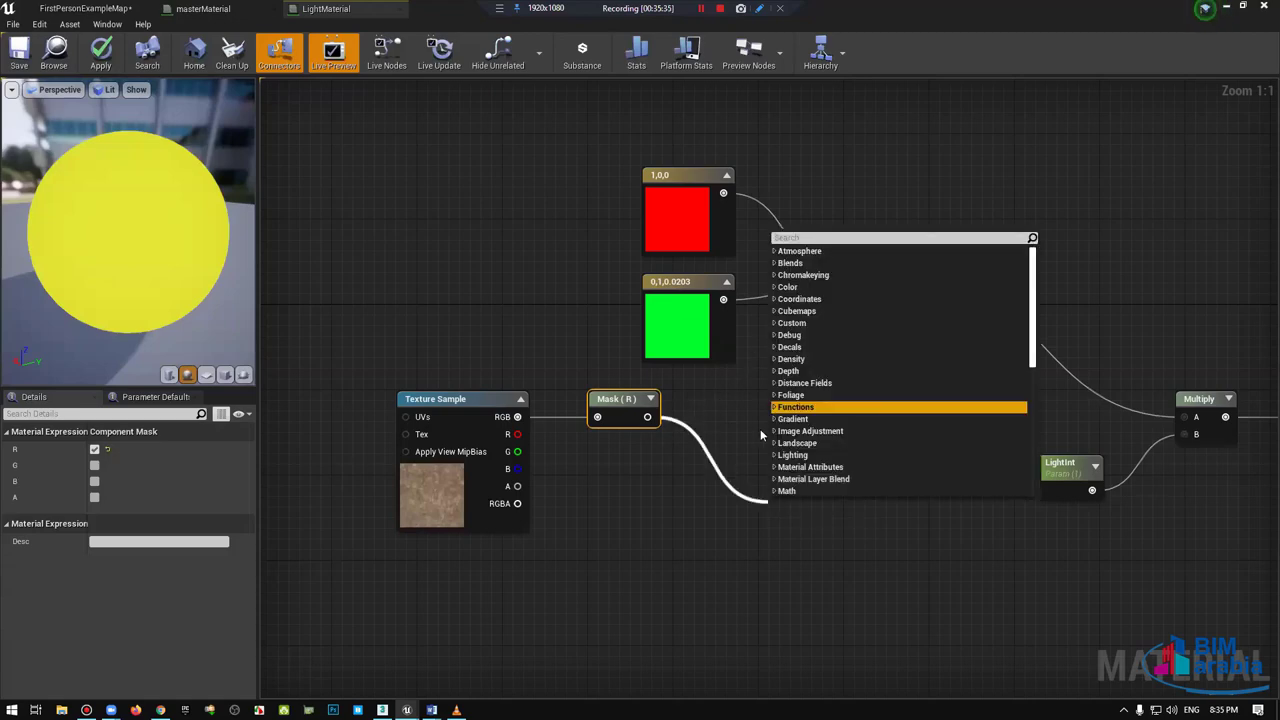
pyautogui.click(760, 429)
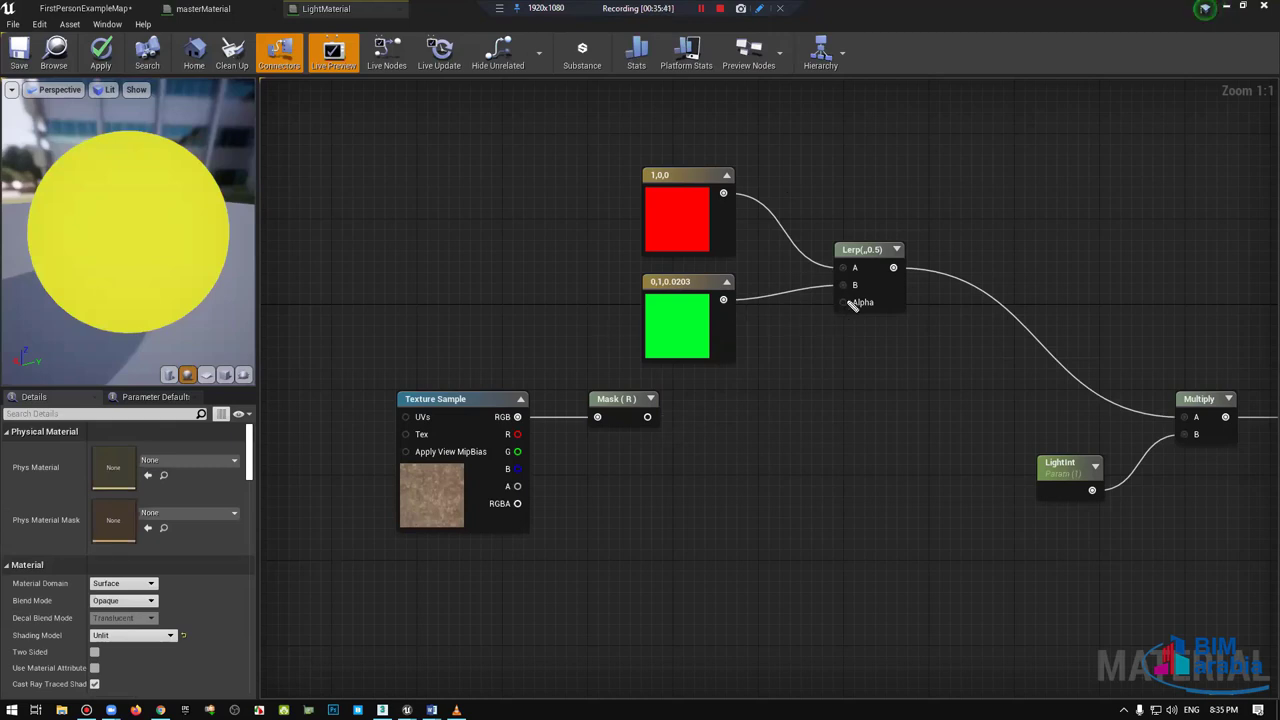
pyautogui.moveTo(845, 303); pyautogui.dragTo(815, 440)
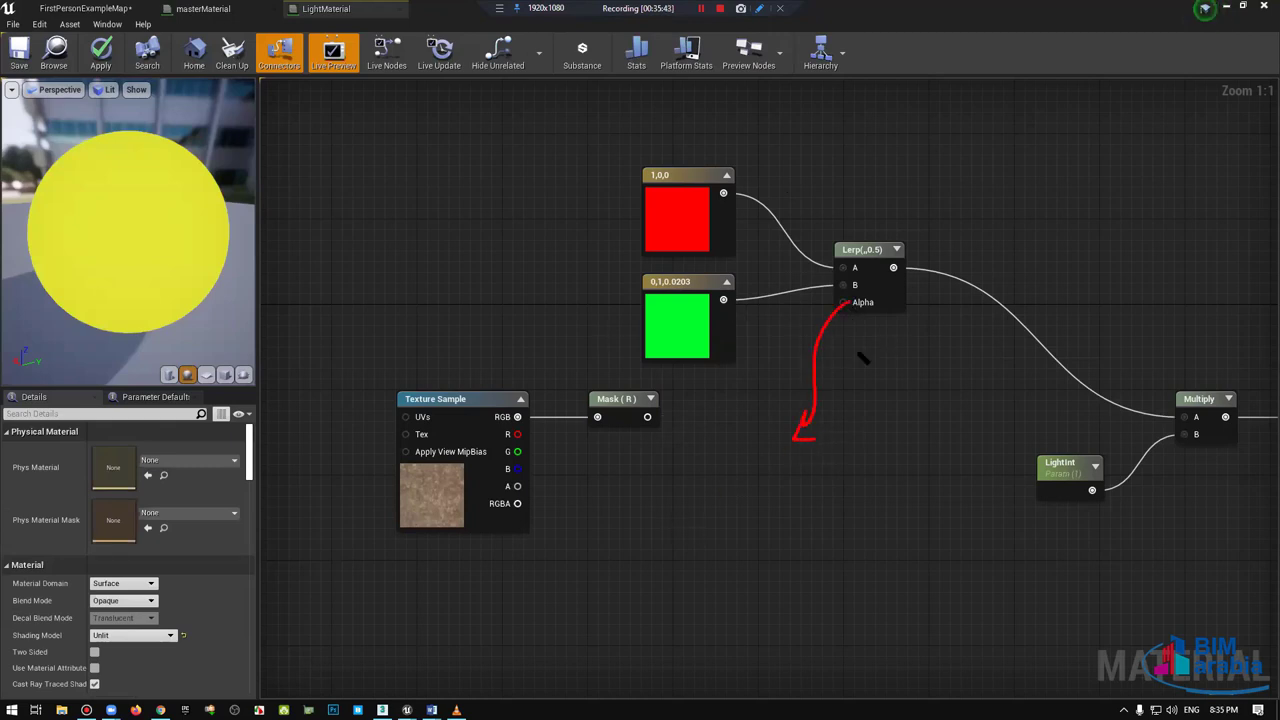
pyautogui.moveTo(670, 500); pyautogui.dragTo(713, 543)
pyautogui.moveTo(672, 483)
pyautogui.mouseDown()
pyautogui.moveTo(738, 496)
pyautogui.moveTo(743, 545)
pyautogui.mouseUp()
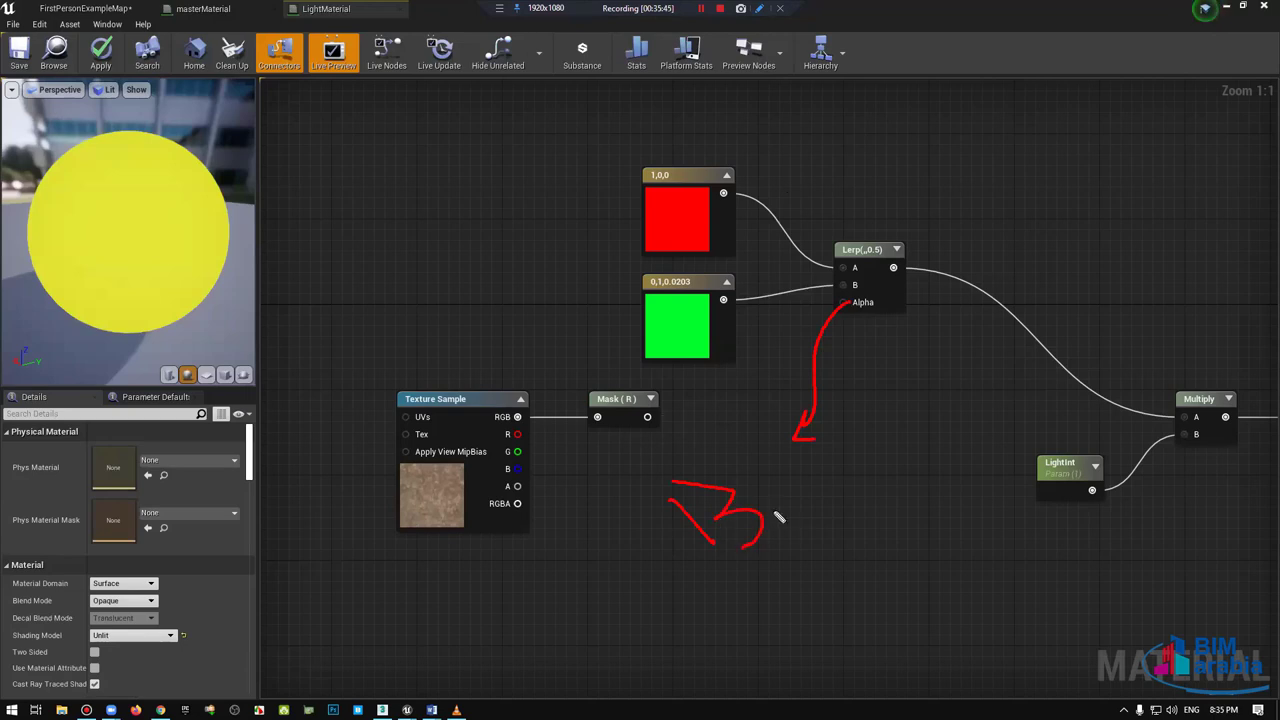
pyautogui.moveTo(760, 458); pyautogui.dragTo(815, 438)
pyautogui.moveTo(728, 553); pyautogui.dragTo(840, 517)
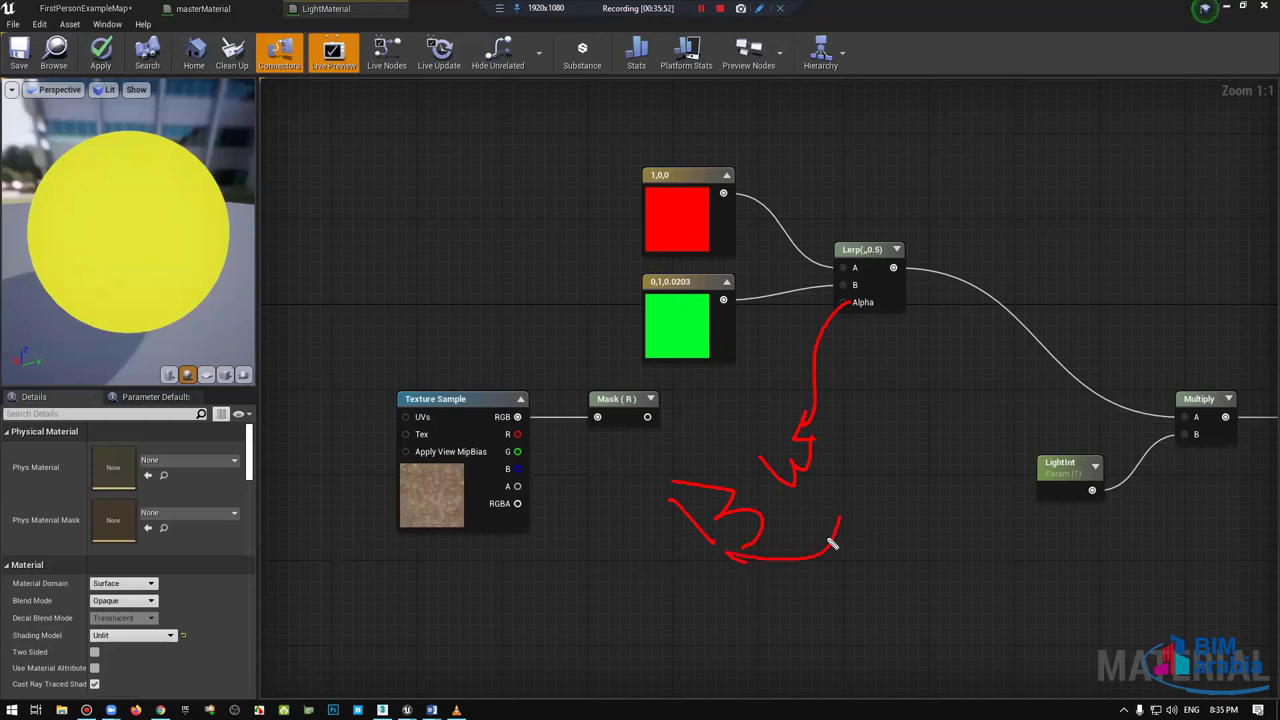
pyautogui.moveTo(795, 605)
pyautogui.mouseDown()
pyautogui.moveTo(830, 630)
pyautogui.moveTo(857, 595)
pyautogui.mouseUp()
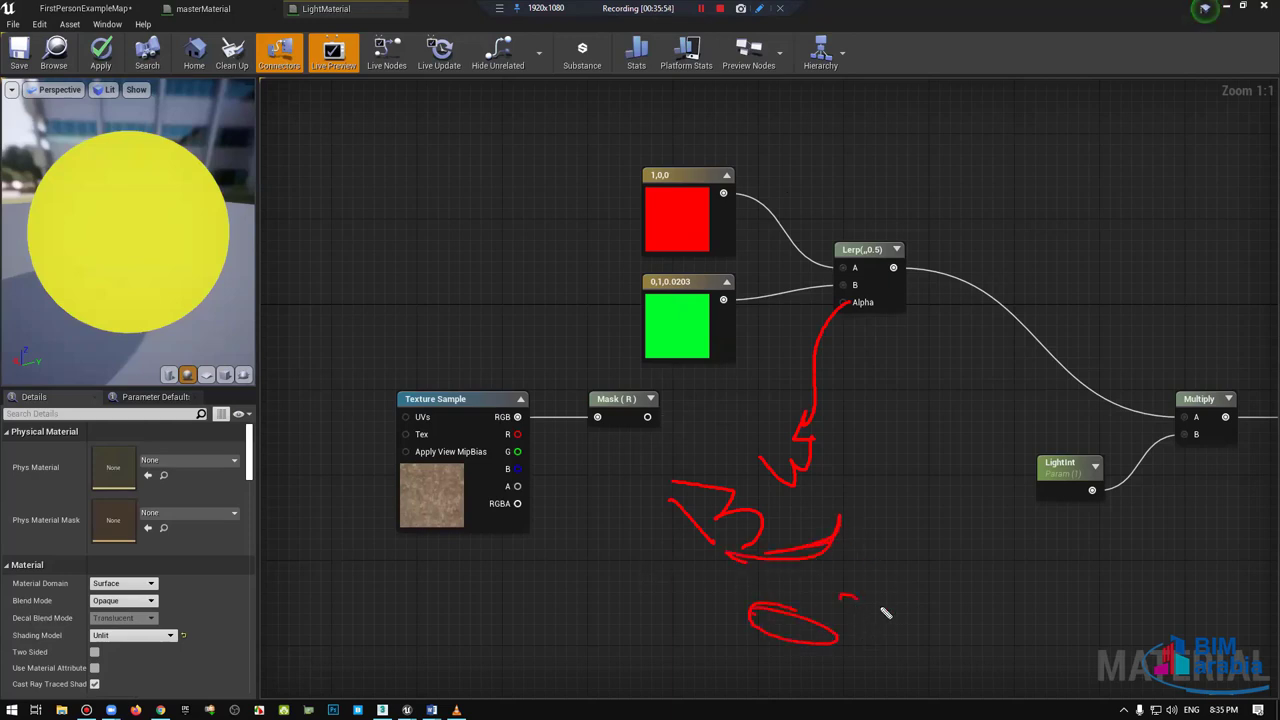
pyautogui.moveTo(868, 540); pyautogui.dragTo(940, 573)
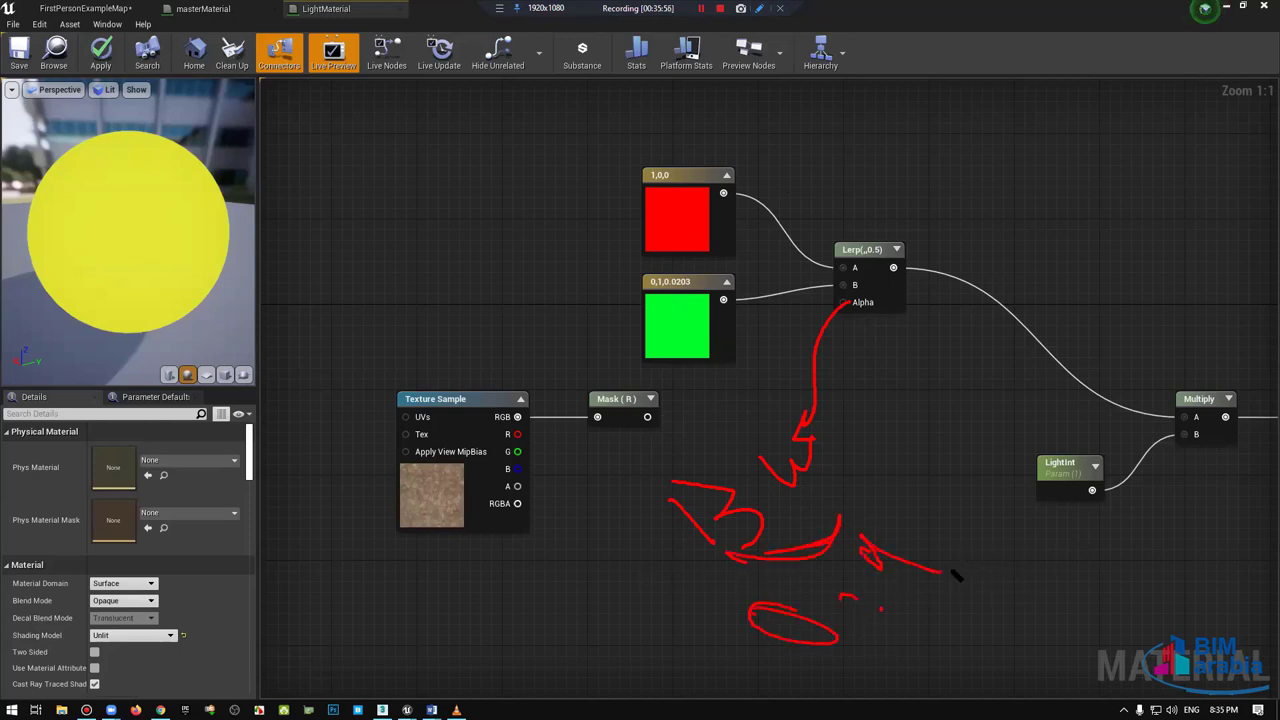
pyautogui.moveTo(1032, 600); pyautogui.dragTo(938, 628)
pyautogui.moveTo(955, 542); pyautogui.dragTo(1090, 490)
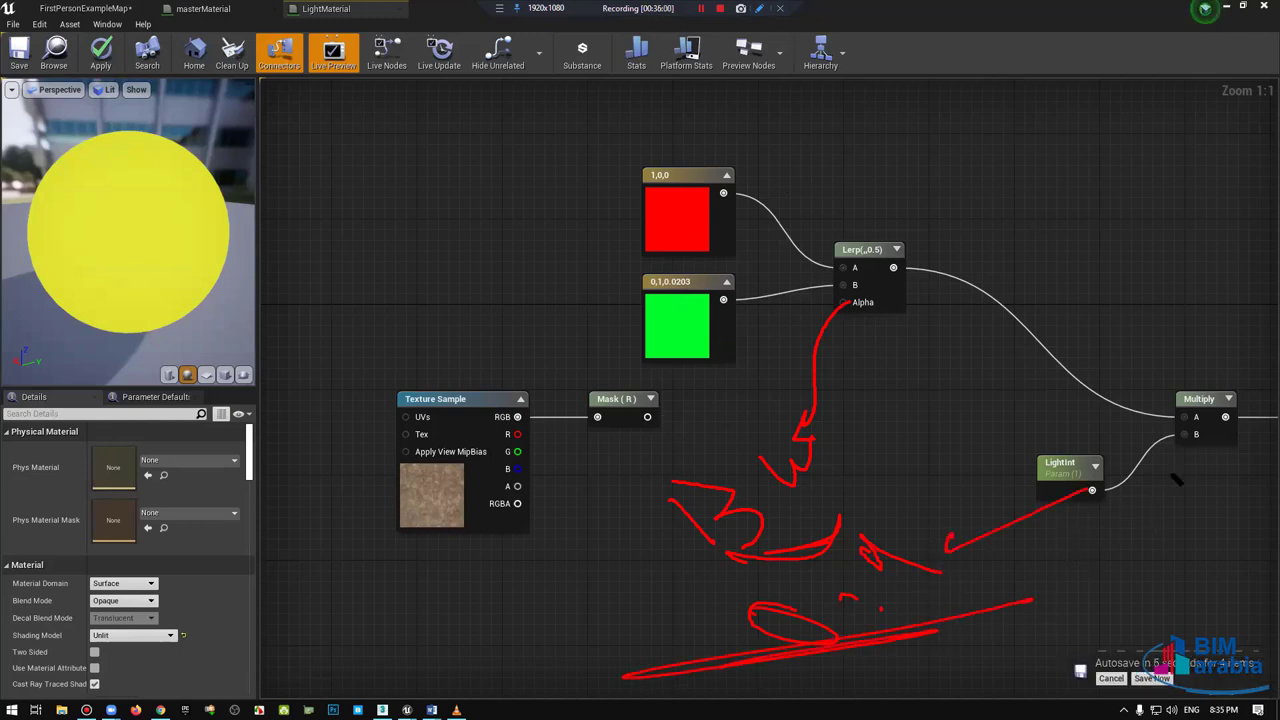
pyautogui.press('Escape')
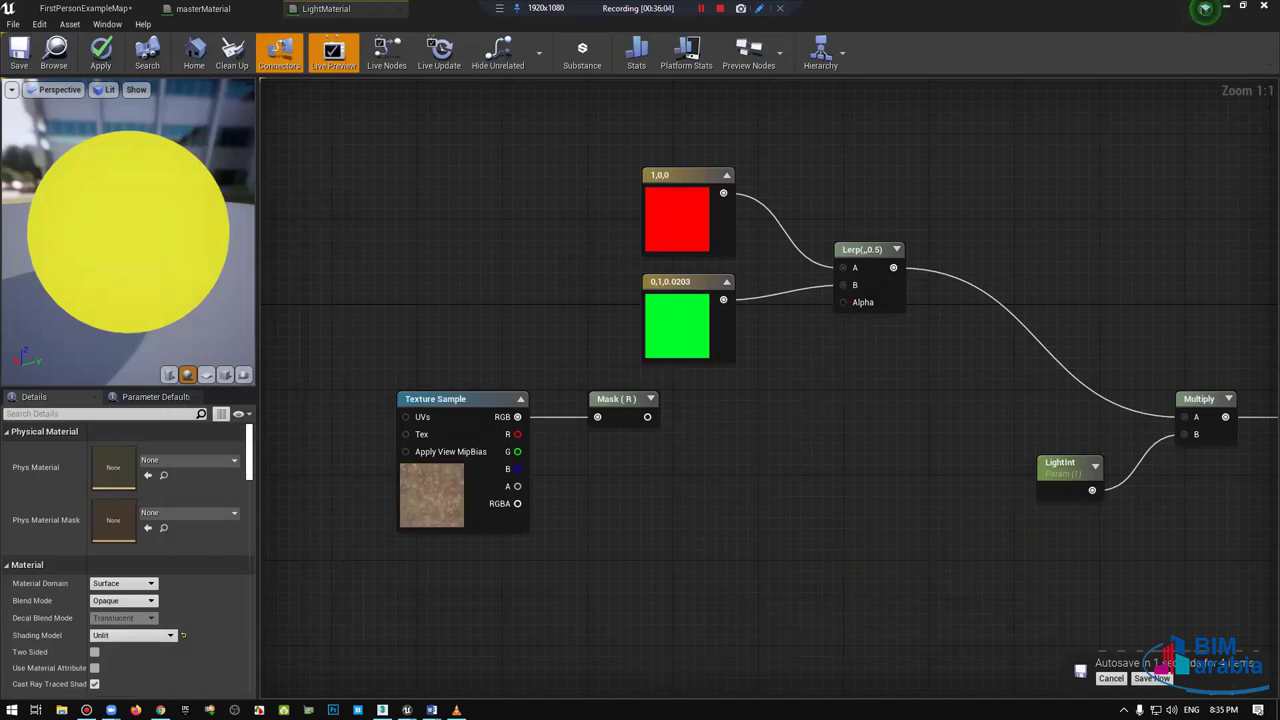
pyautogui.click(1152, 678)
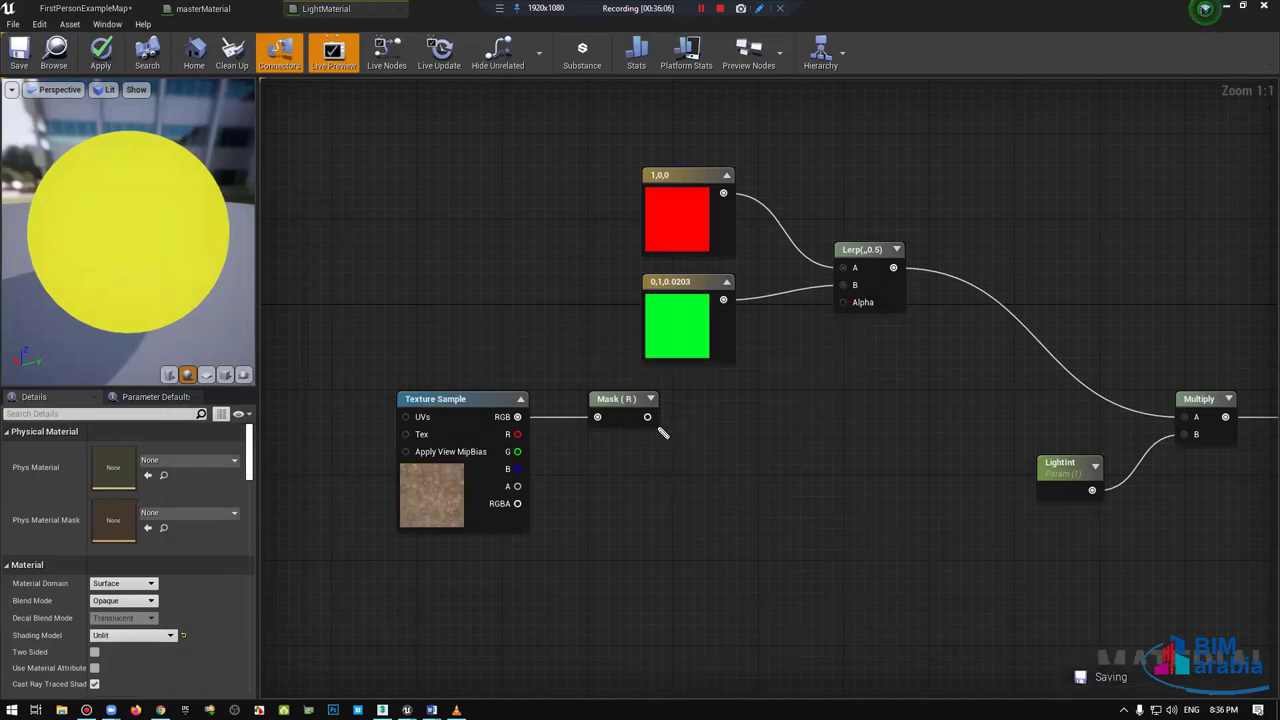
pyautogui.moveTo(648, 420); pyautogui.dragTo(764, 428)
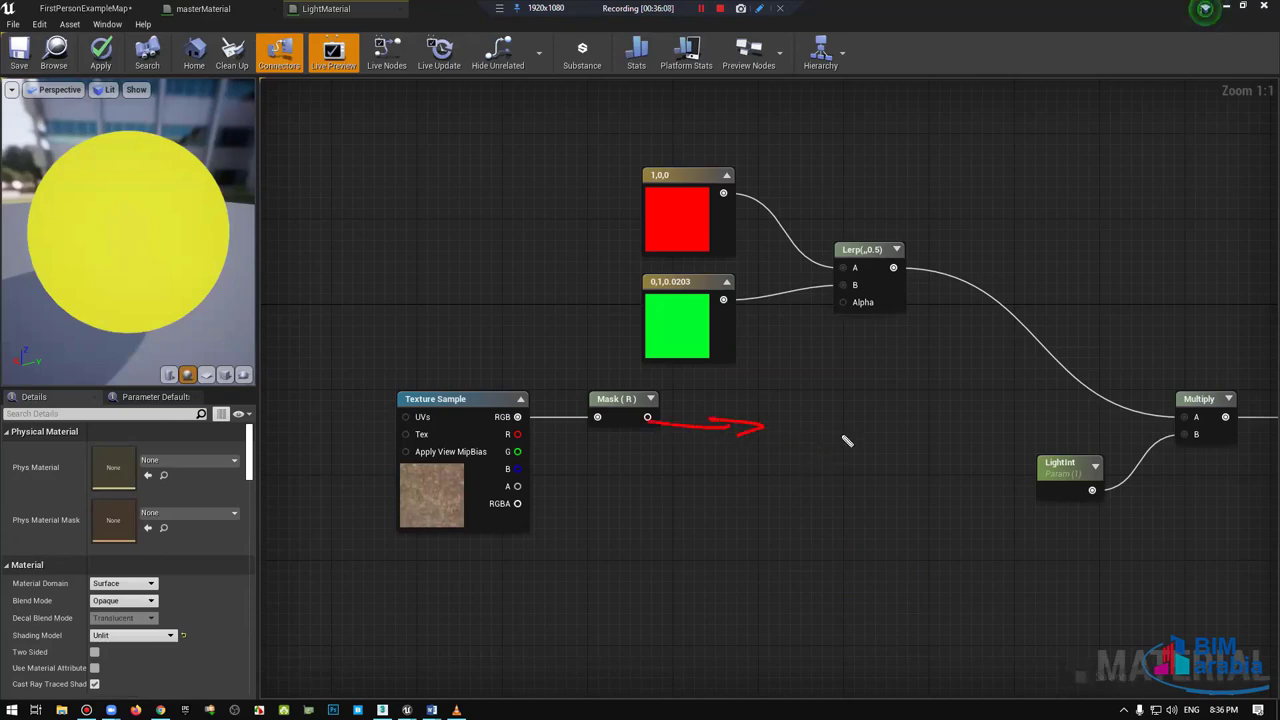
pyautogui.moveTo(895, 413); pyautogui.dragTo(1050, 402)
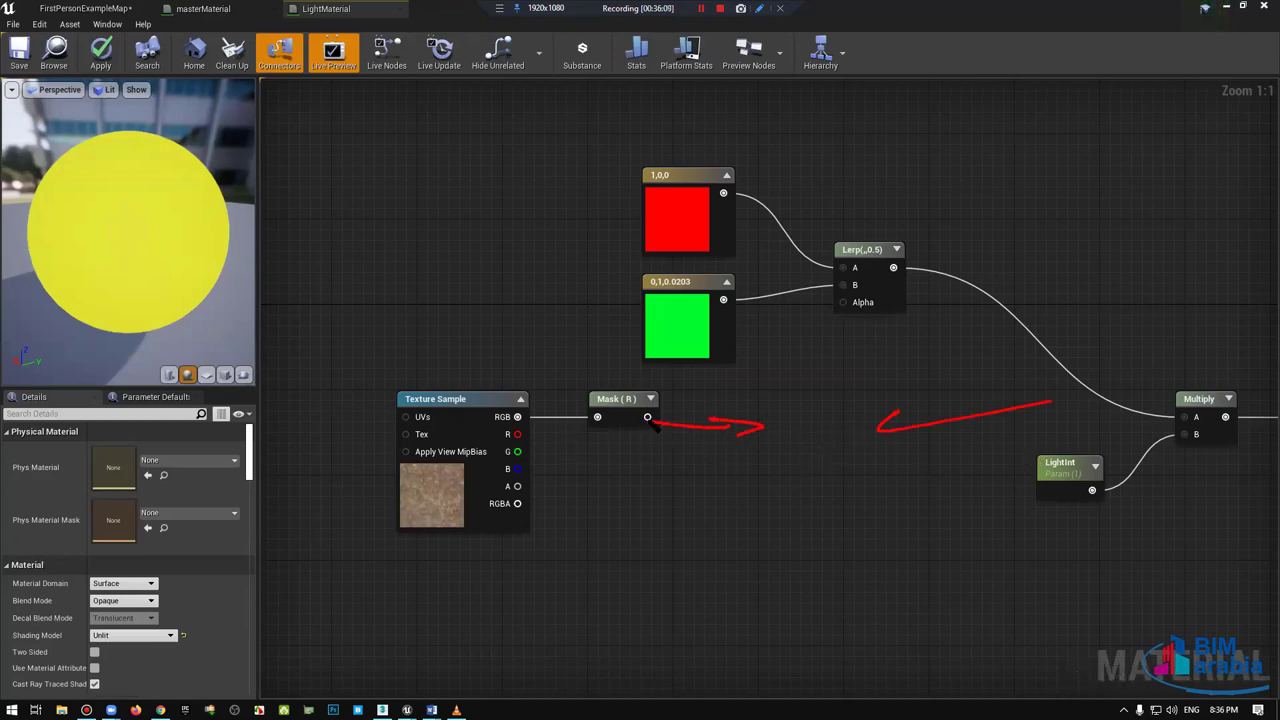
pyautogui.moveTo(675, 396); pyautogui.dragTo(572, 418)
pyautogui.moveTo(684, 404)
pyautogui.mouseDown()
pyautogui.moveTo(520, 434)
pyautogui.moveTo(432, 478)
pyautogui.mouseUp()
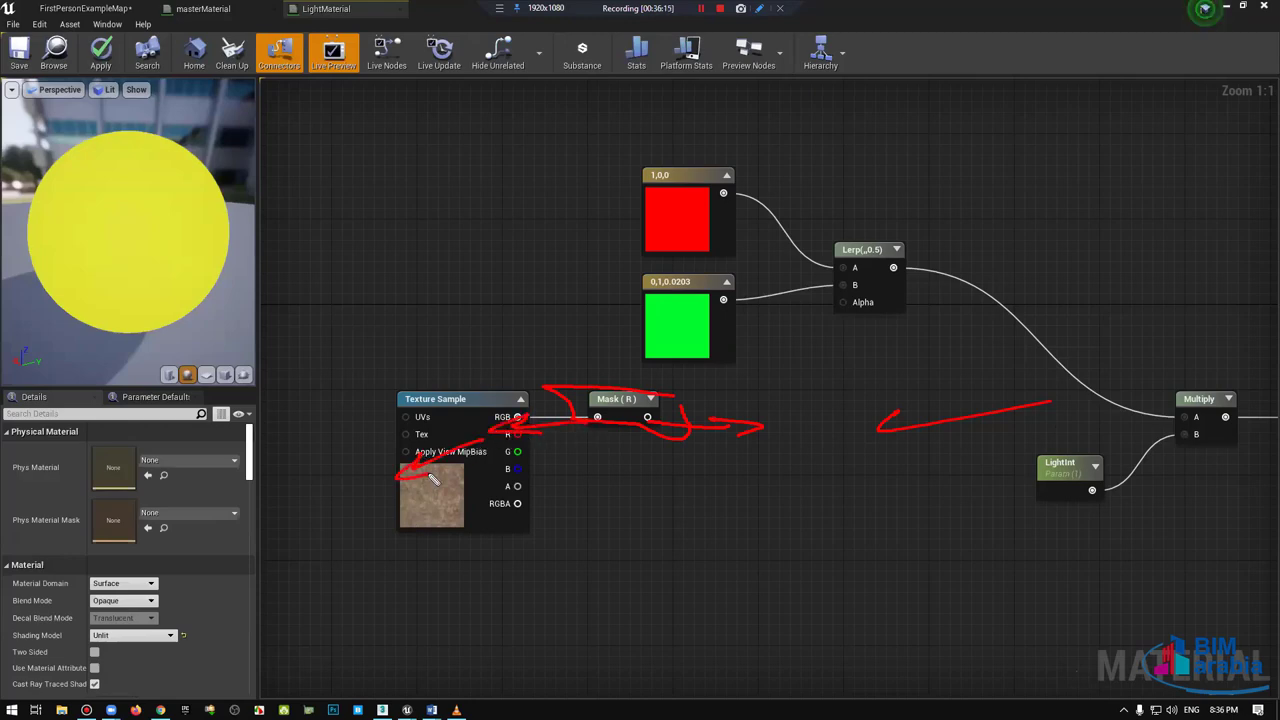
pyautogui.moveTo(588, 382); pyautogui.dragTo(760, 387)
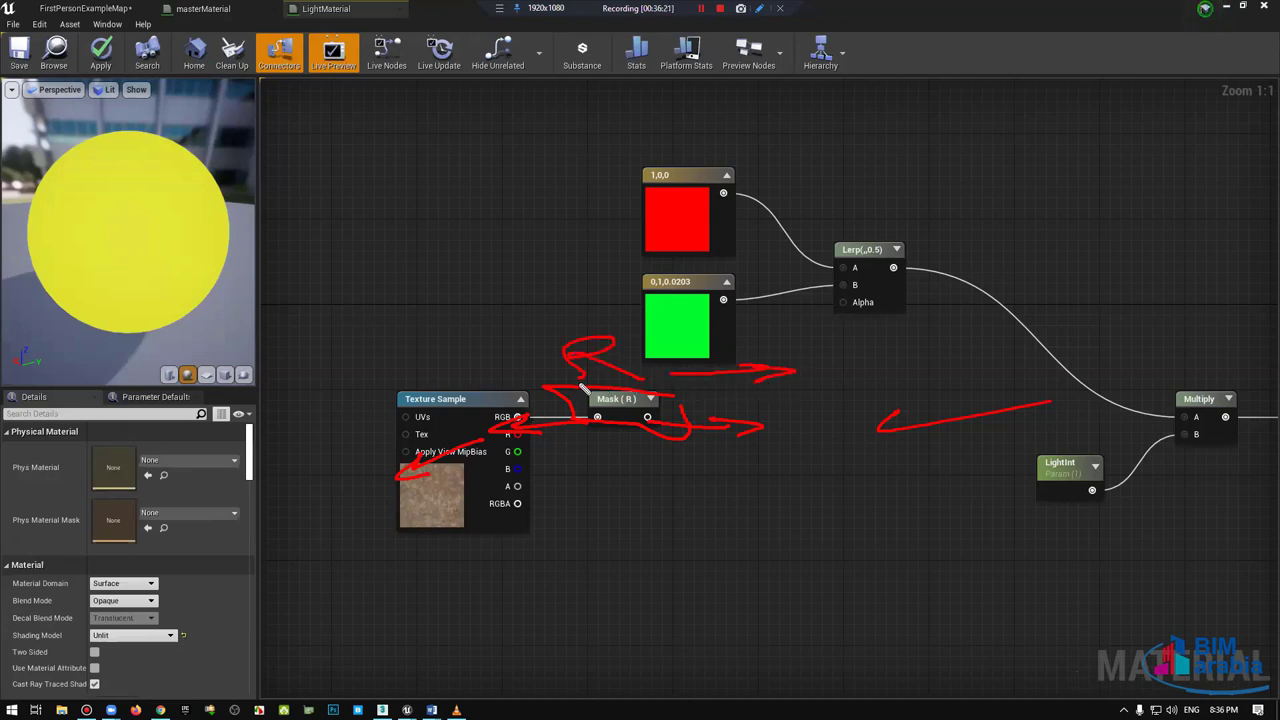
pyautogui.moveTo(588, 384)
pyautogui.mouseDown()
pyautogui.moveTo(610, 497)
pyautogui.moveTo(663, 508)
pyautogui.moveTo(708, 471)
pyautogui.moveTo(700, 507)
pyautogui.mouseUp()
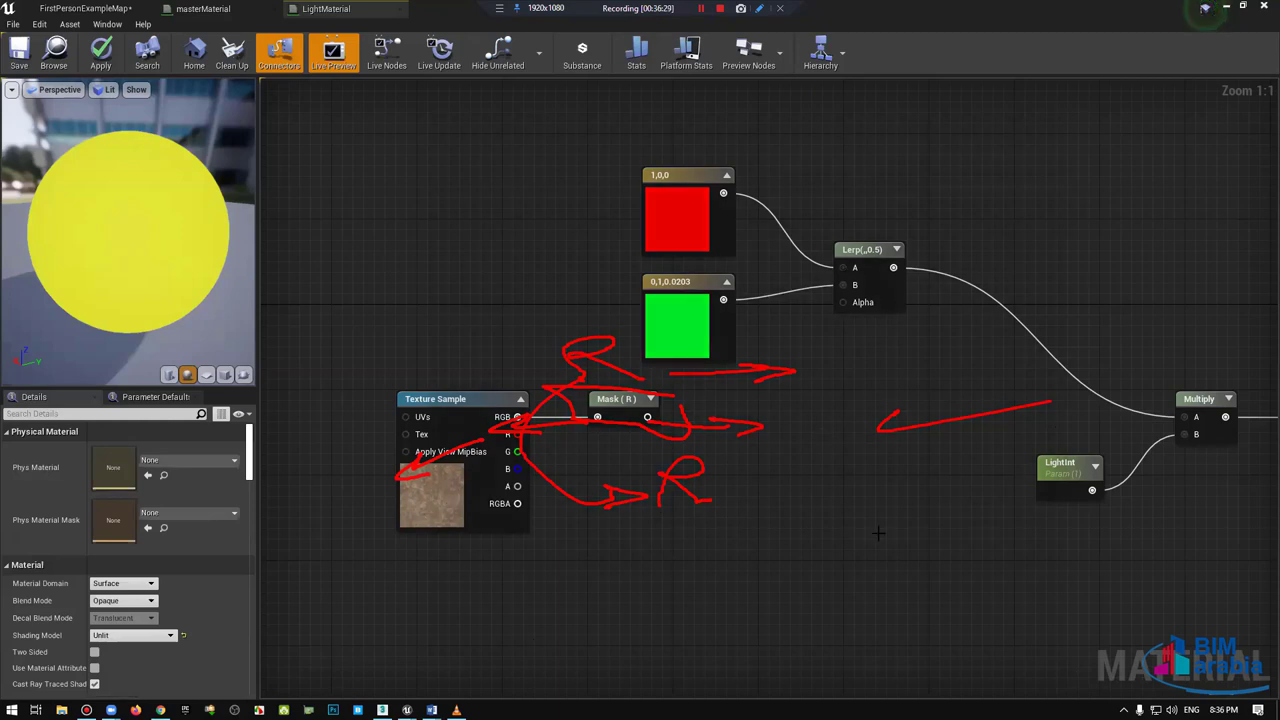
pyautogui.press('Escape')
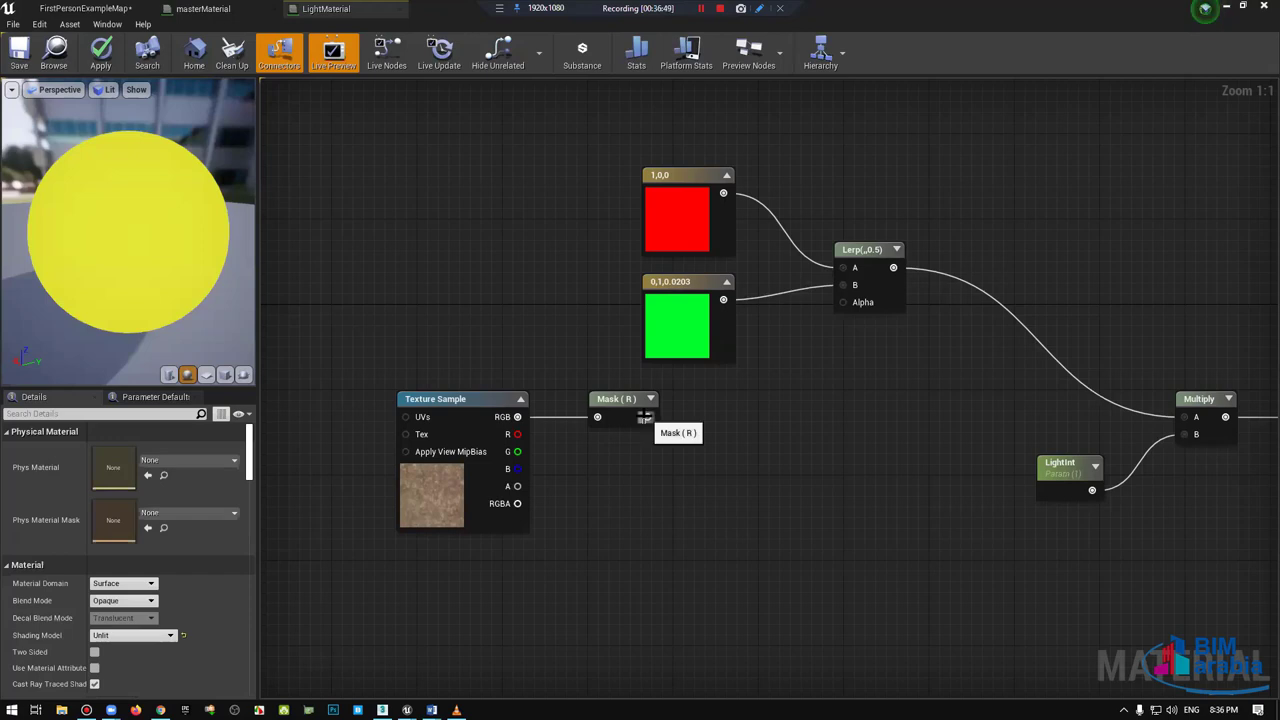
# Step: Add a Clamp node wired from the Mask (R) output and place it beside the mask
pyautogui.moveTo(647, 417); pyautogui.dragTo(802, 412)
pyautogui.write('l')
pyautogui.write('c')
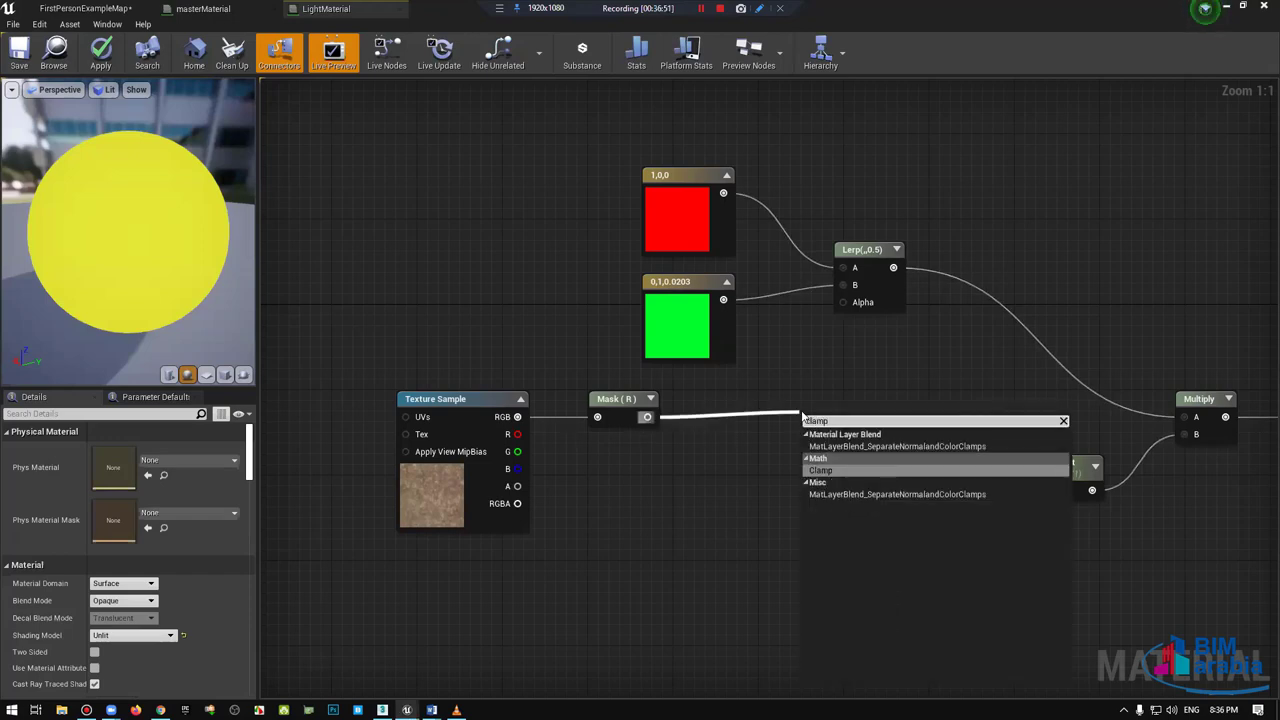
pyautogui.press('Return')
pyautogui.moveTo(843, 421); pyautogui.dragTo(769, 400)
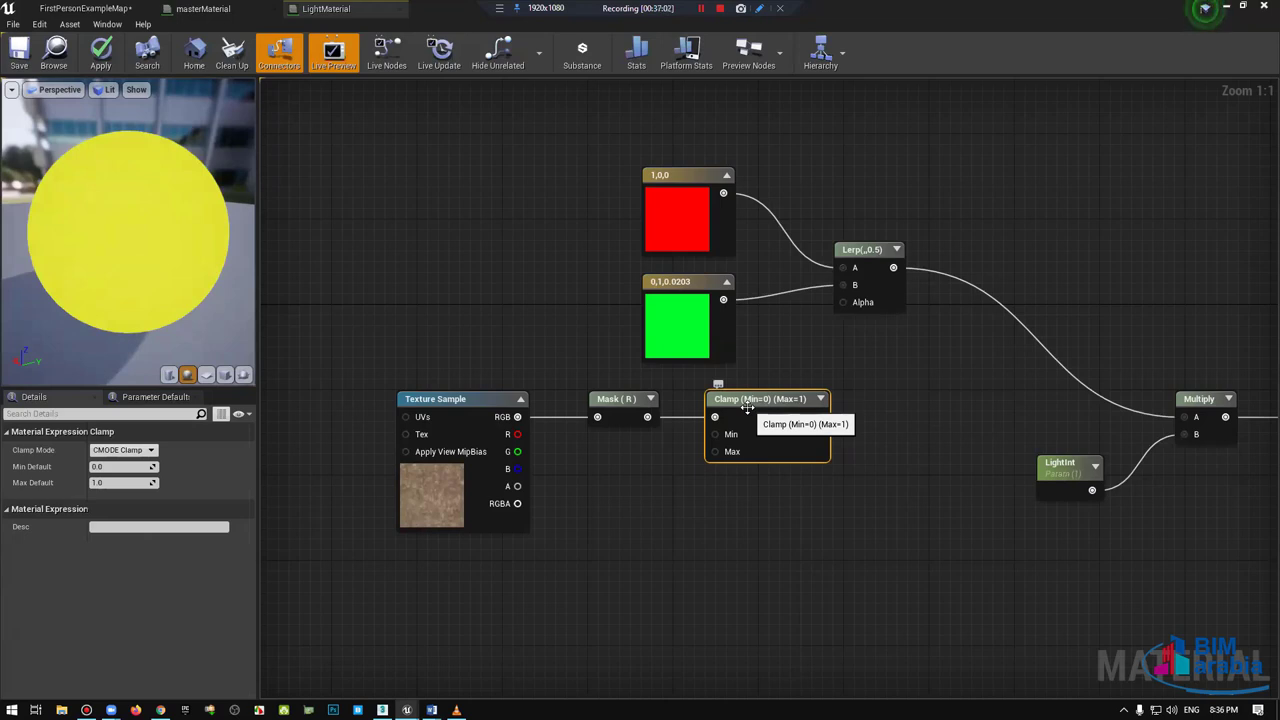
# Step: Check the Clamp settings and connect its output to the Lerp Alpha
pyautogui.click(640, 410)
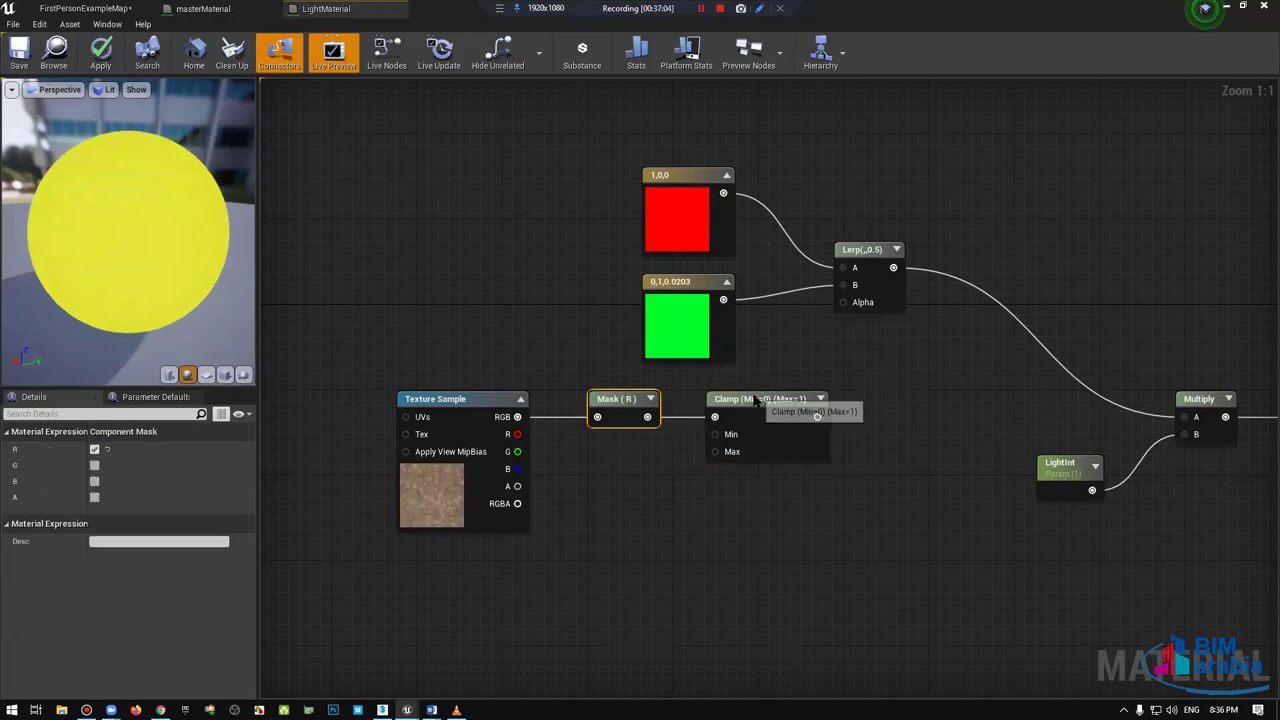
pyautogui.click(799, 393)
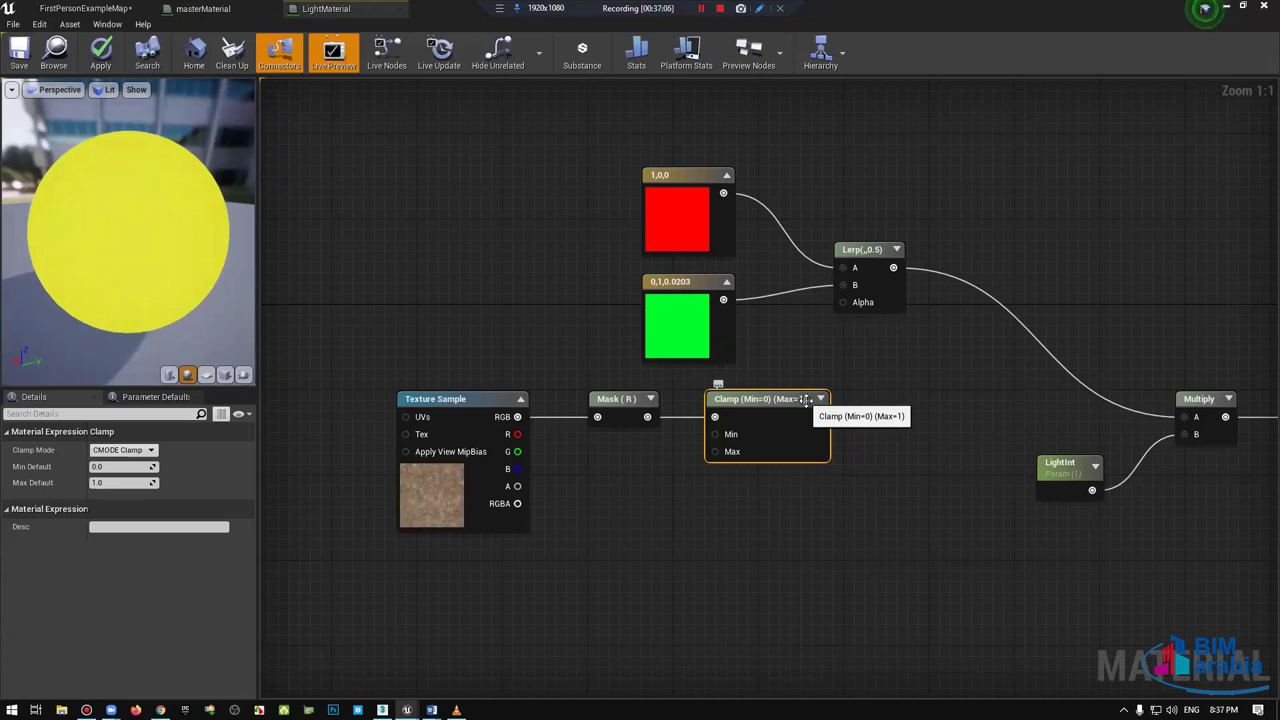
pyautogui.moveTo(817, 416)
pyautogui.mouseDown()
pyautogui.moveTo(1146, 189)
pyautogui.moveTo(843, 302)
pyautogui.mouseUp()
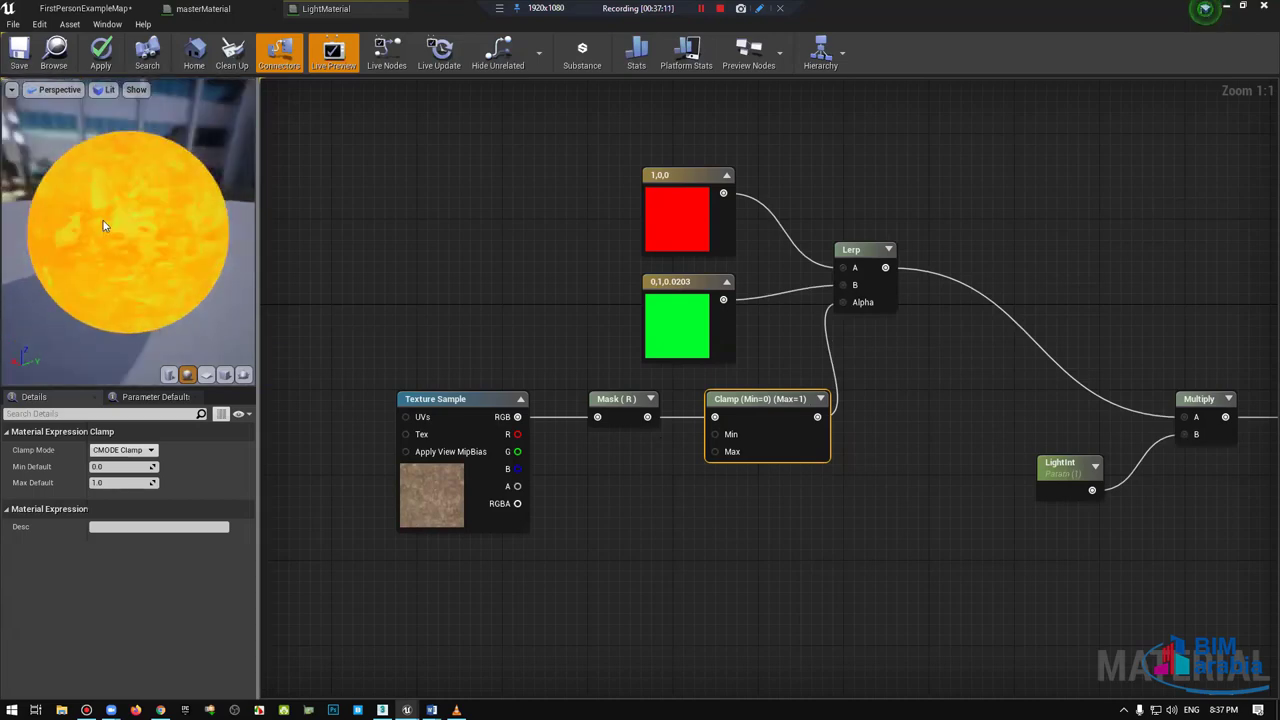
pyautogui.scroll(6, 104, 222)
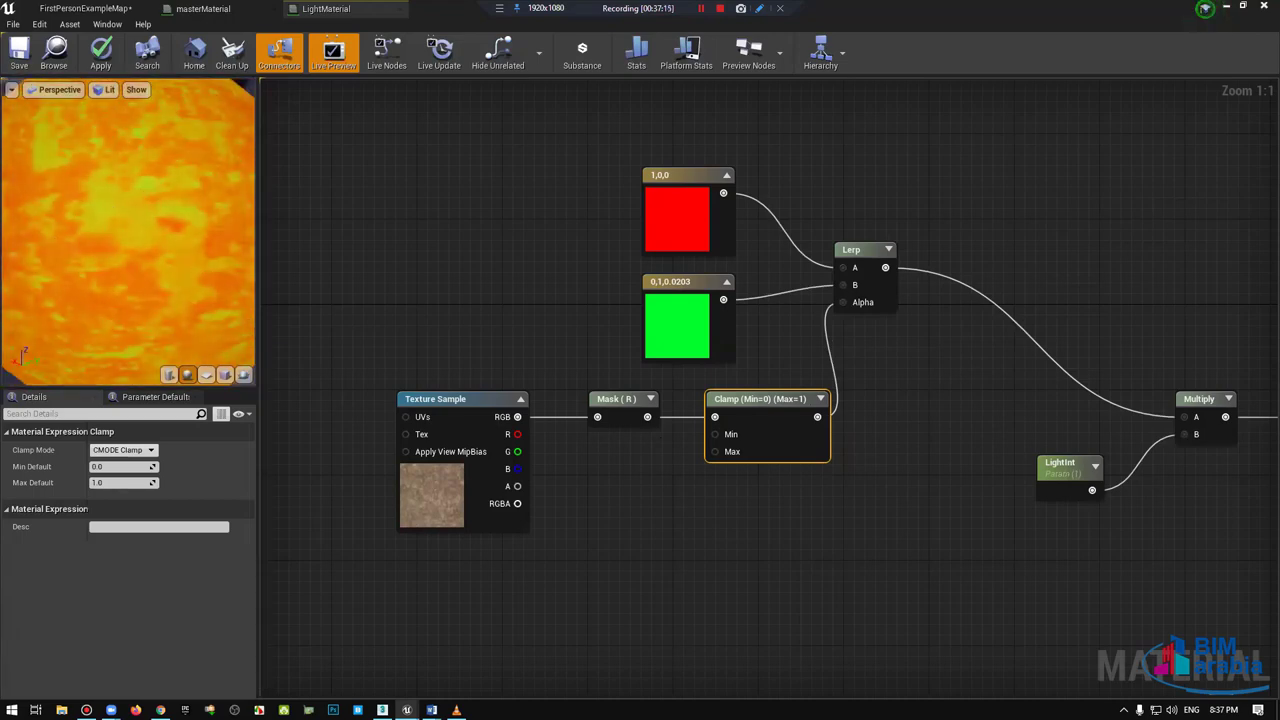
pyautogui.scroll(-6, 101, 238)
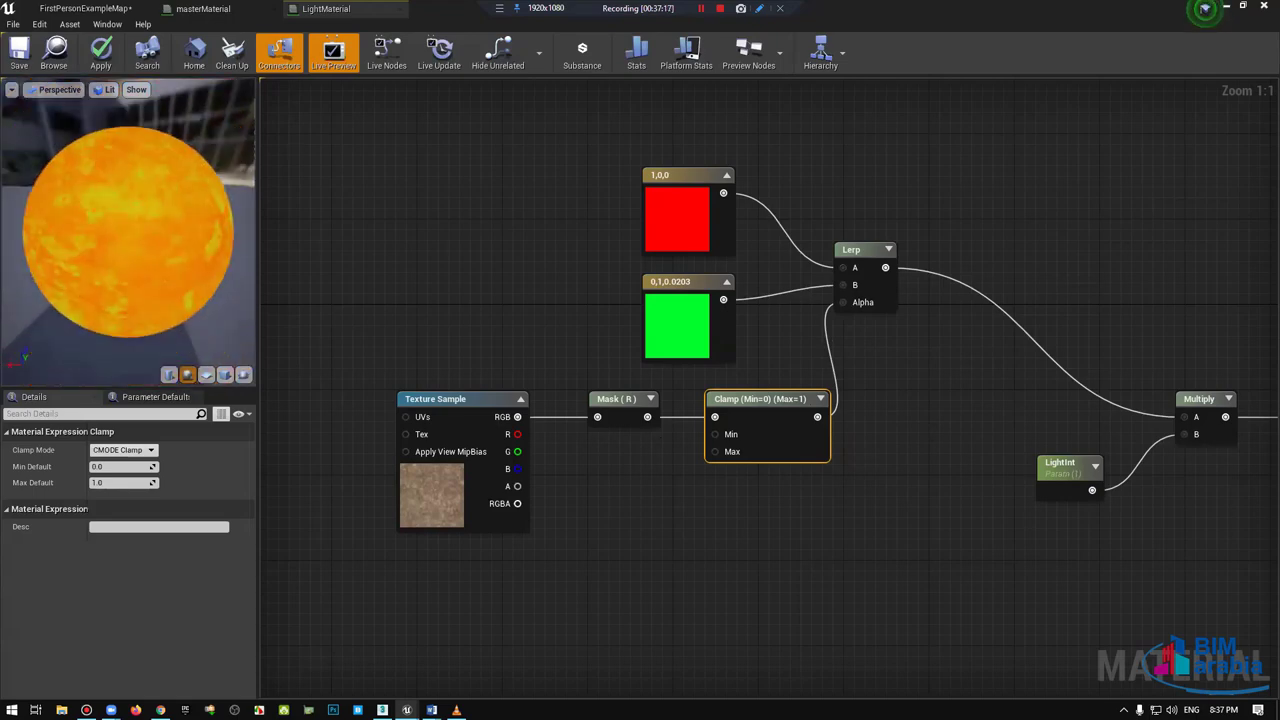
pyautogui.scroll(2, 128, 232)
# Step: Add a Multiply node taking the texture RGB and a Constant, and wire it into the Mask input
pyautogui.moveTo(497, 398); pyautogui.dragTo(348, 398)
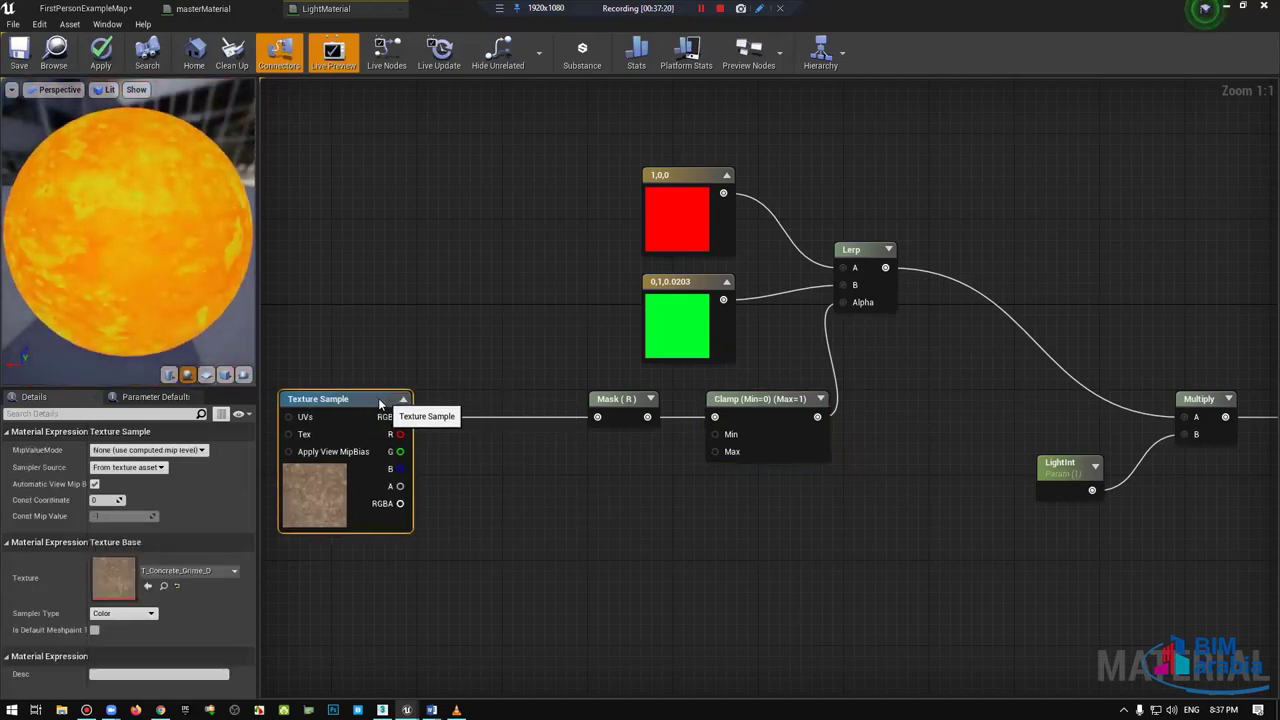
pyautogui.moveTo(533, 366); pyautogui.dragTo(563, 371, button='right')
pyautogui.moveTo(130, 230)
pyautogui.mouseDown()
pyautogui.moveTo(180, 230)
pyautogui.moveTo(136, 236)
pyautogui.moveTo(141, 135)
pyautogui.mouseUp()
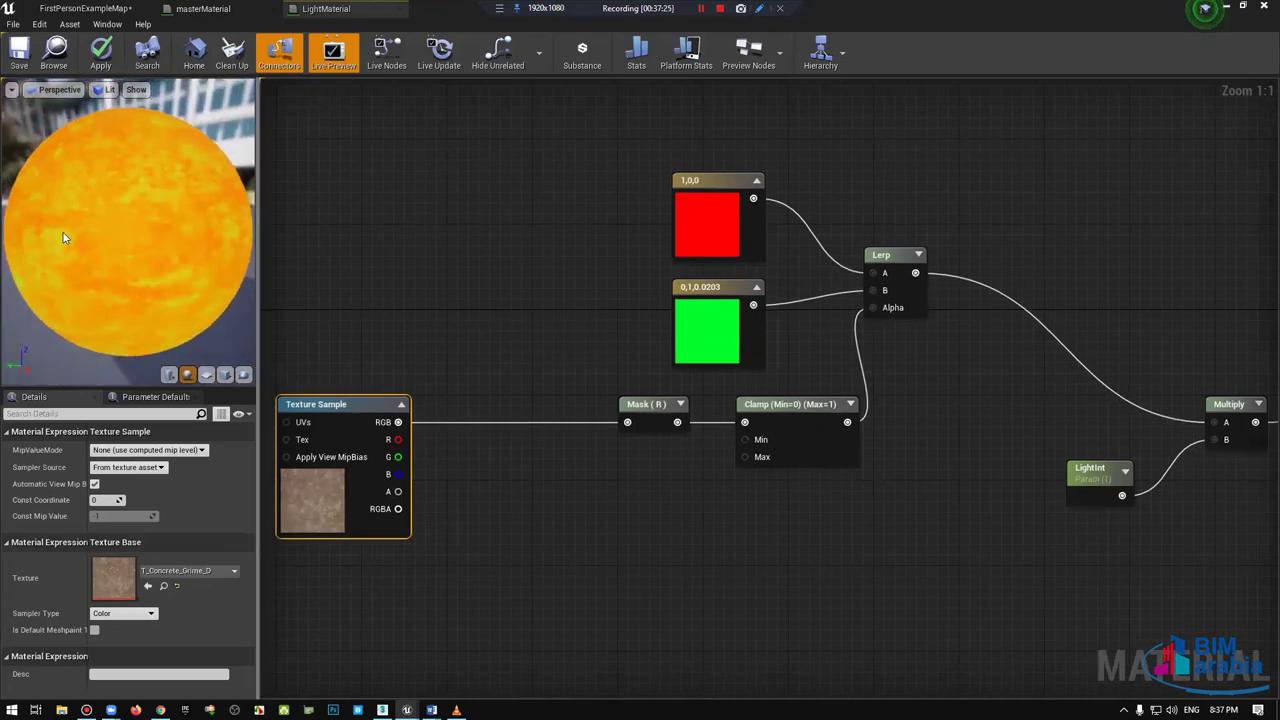
pyautogui.moveTo(326, 475); pyautogui.dragTo(535, 463, button='right')
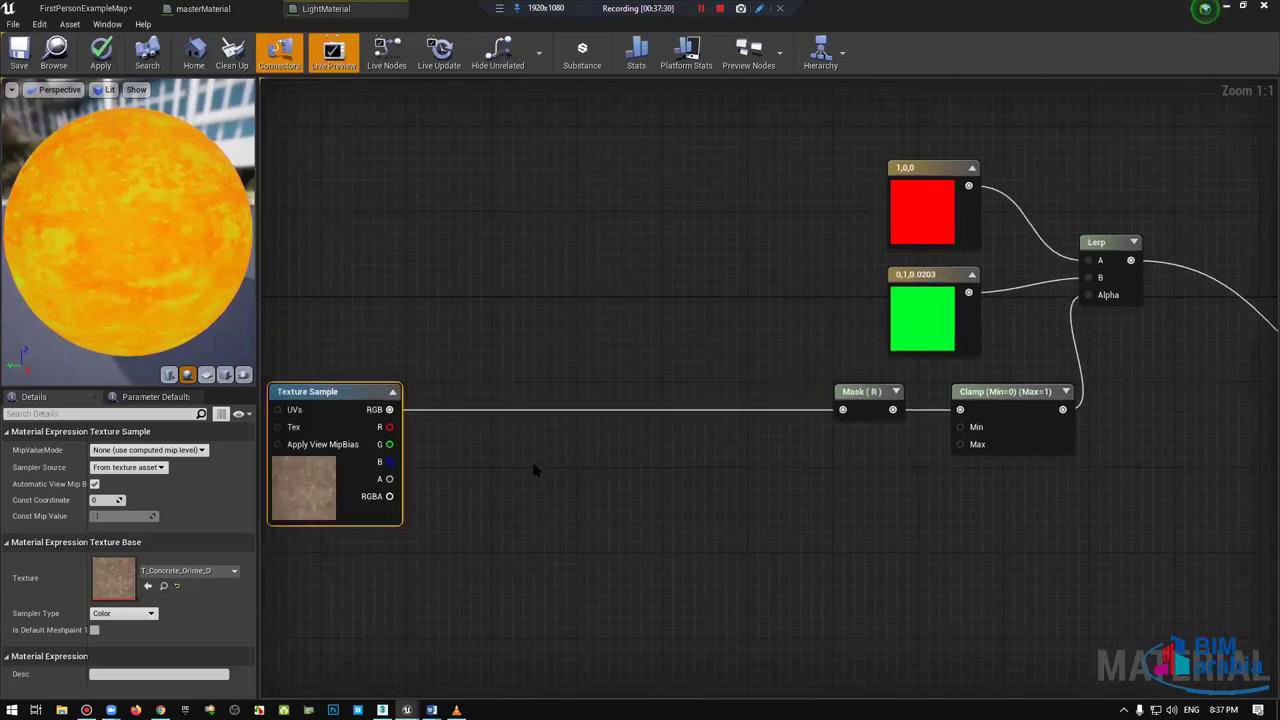
pyautogui.click(498, 480)
pyautogui.moveTo(389, 409); pyautogui.dragTo(507, 503)
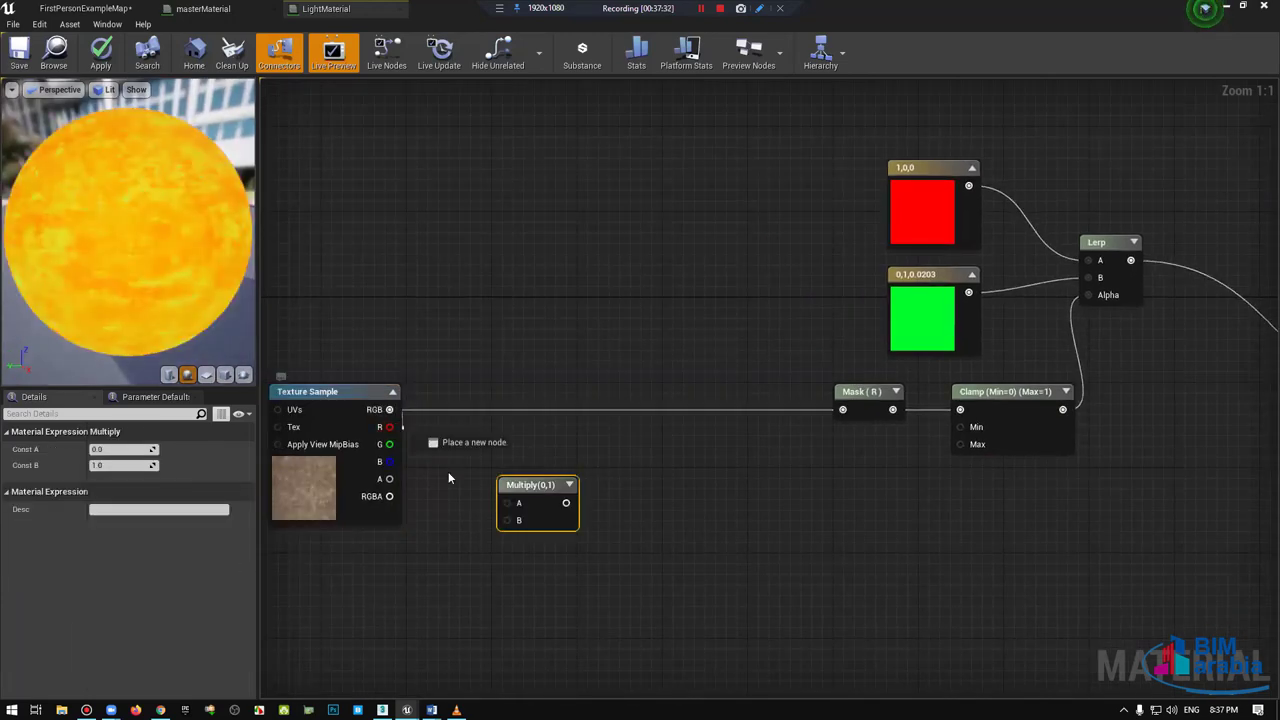
pyautogui.click(400, 543)
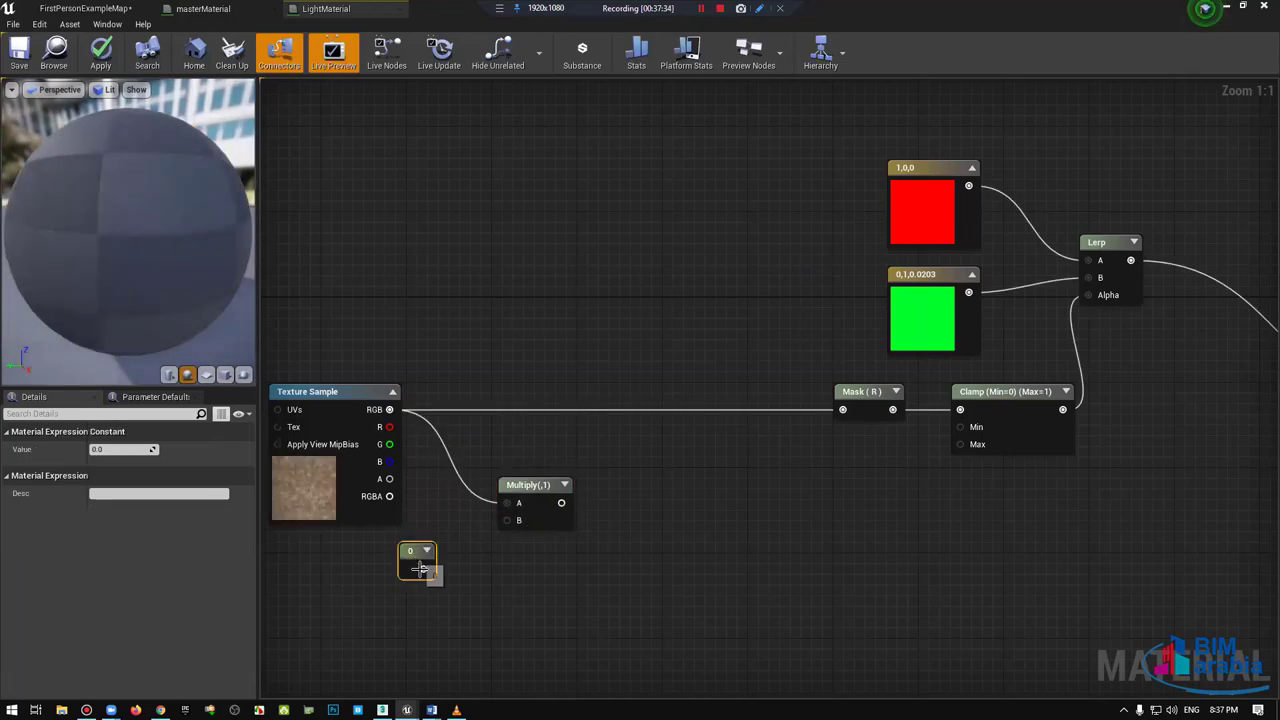
pyautogui.moveTo(423, 569)
pyautogui.mouseDown()
pyautogui.moveTo(507, 520)
pyautogui.moveTo(842, 409)
pyautogui.mouseUp()
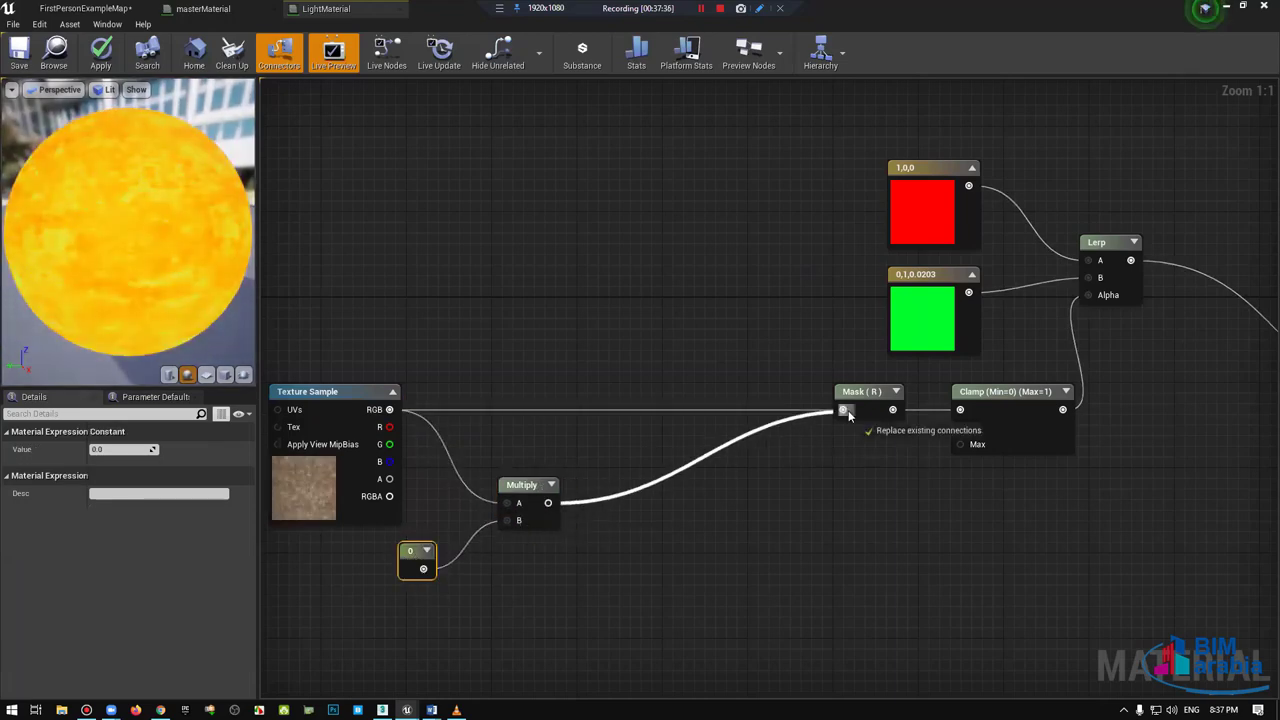
pyautogui.moveTo(529, 485); pyautogui.dragTo(544, 457)
# Step: Try constant values 15, 1 and 2, settle on 3, then tidy the Constant and Multiply nodes
pyautogui.click(415, 560)
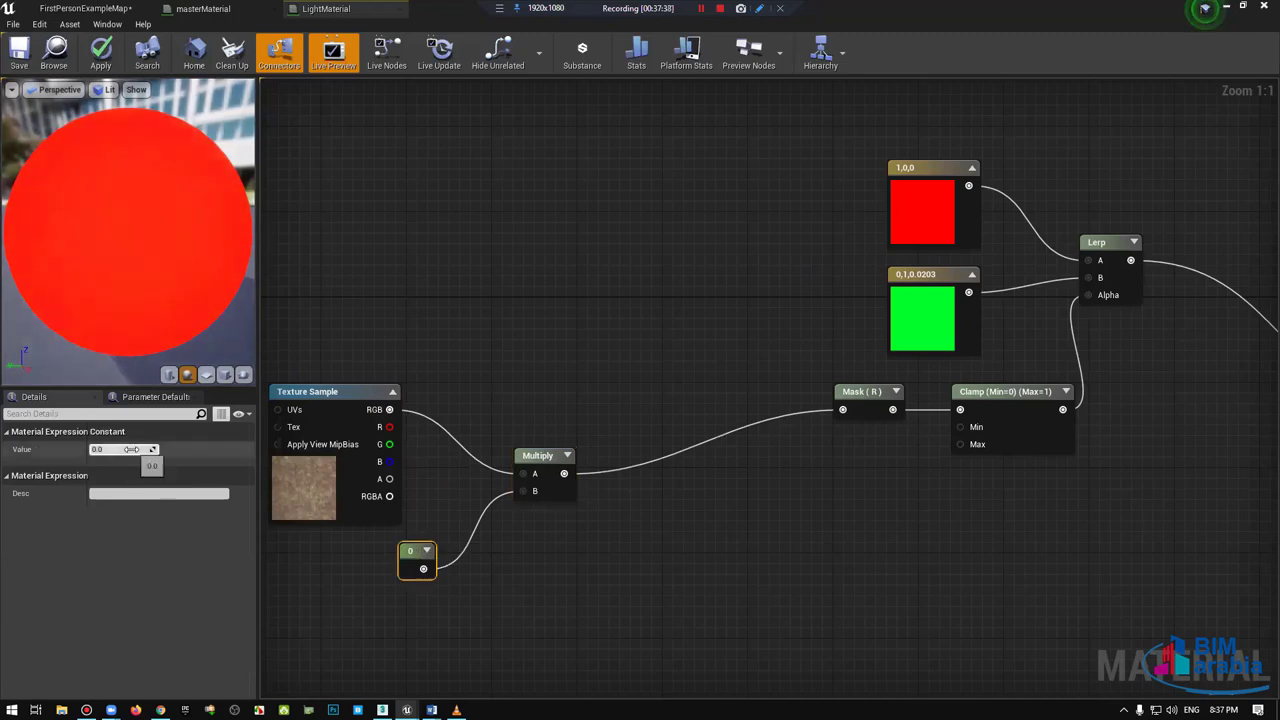
pyautogui.write('15')
pyautogui.press('Return')
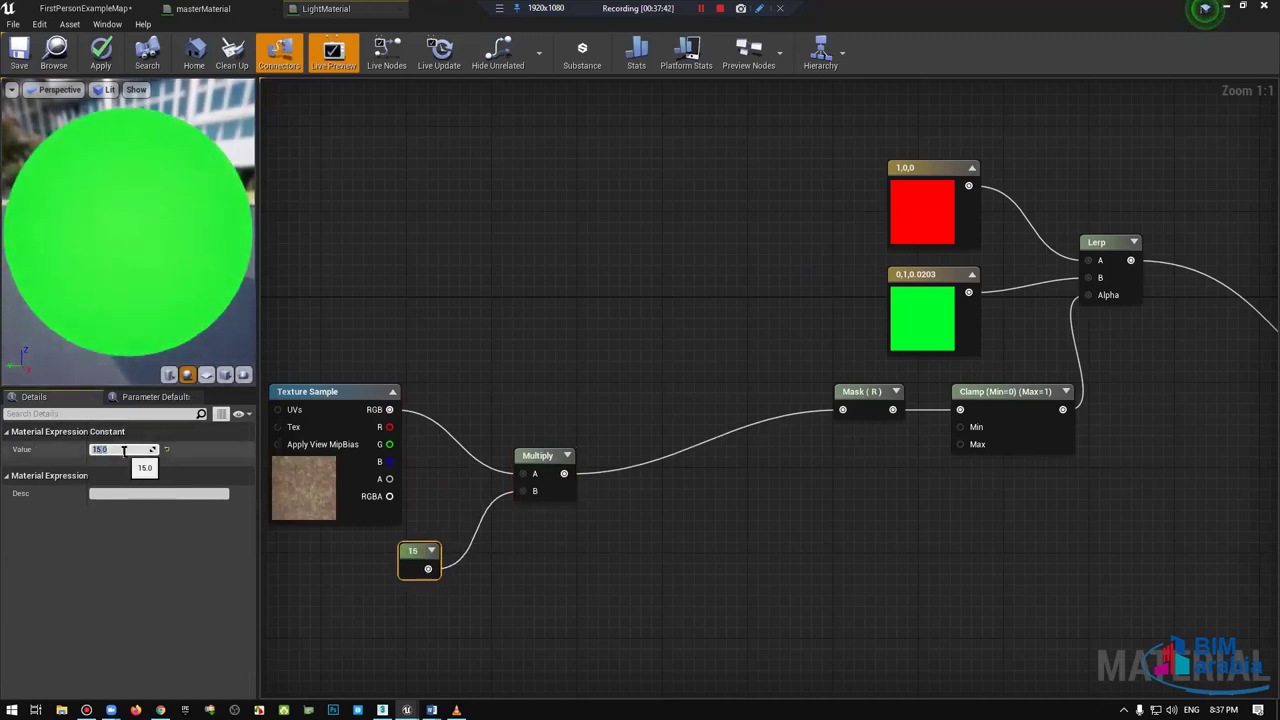
pyautogui.press('Return')
pyautogui.write('2')
pyautogui.press('Return')
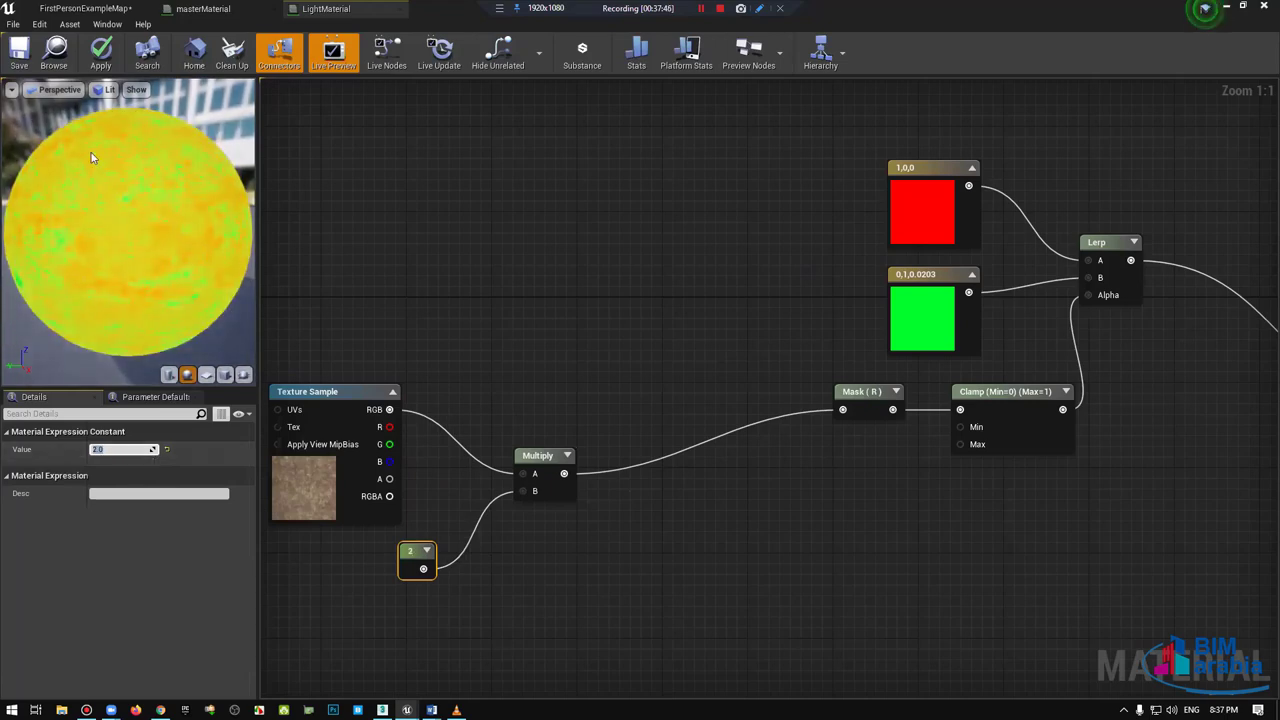
pyautogui.moveTo(110, 160); pyautogui.dragTo(82, 180)
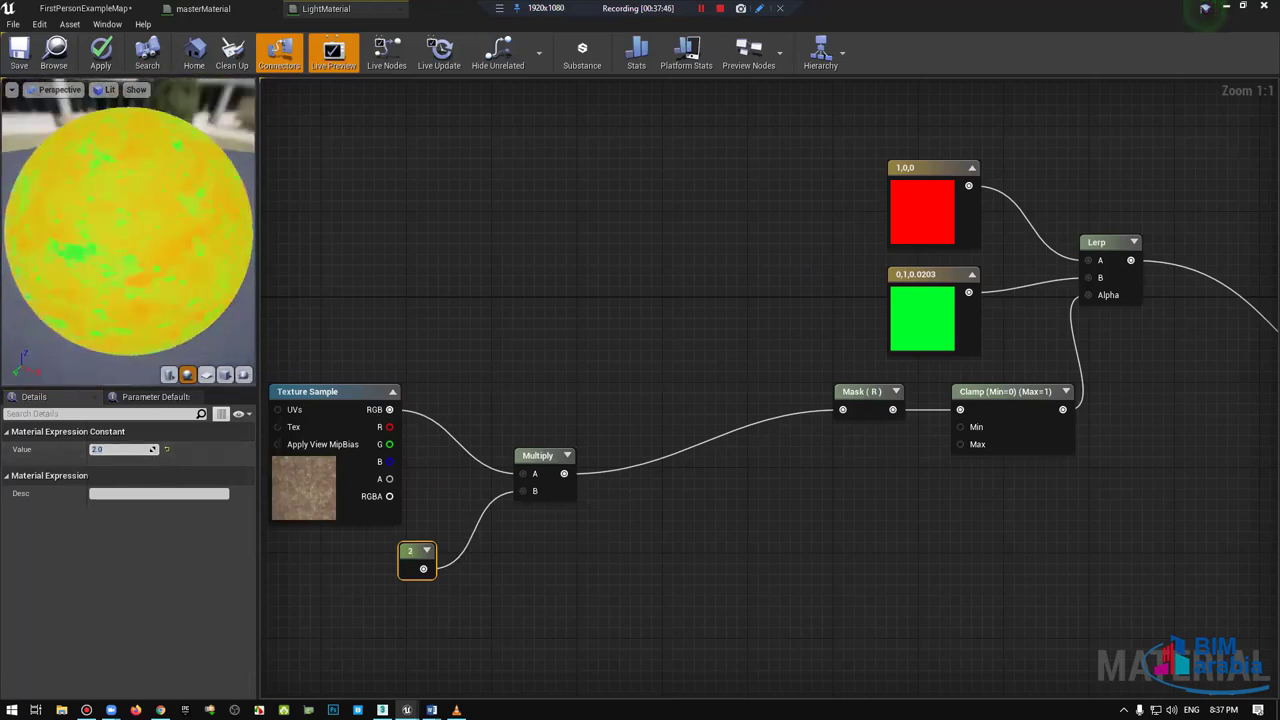
pyautogui.click(110, 448)
pyautogui.write('3')
pyautogui.press('Return')
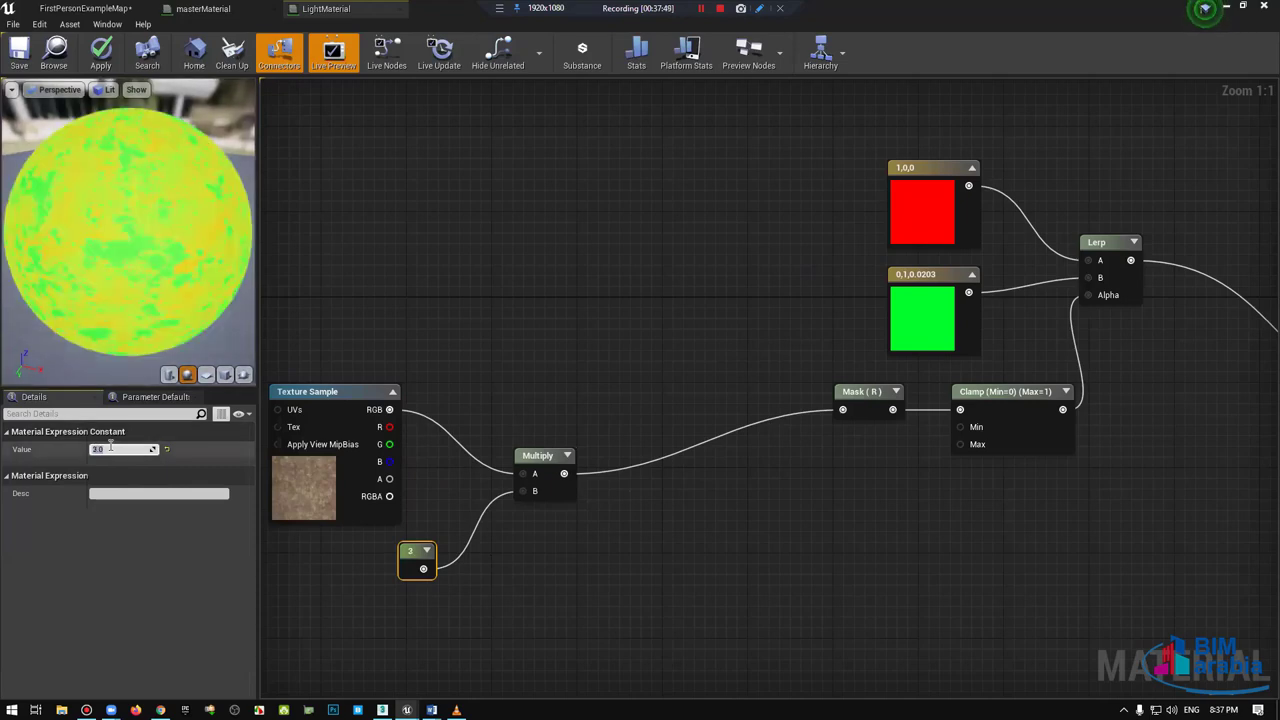
pyautogui.moveTo(174, 180); pyautogui.dragTo(318, 258)
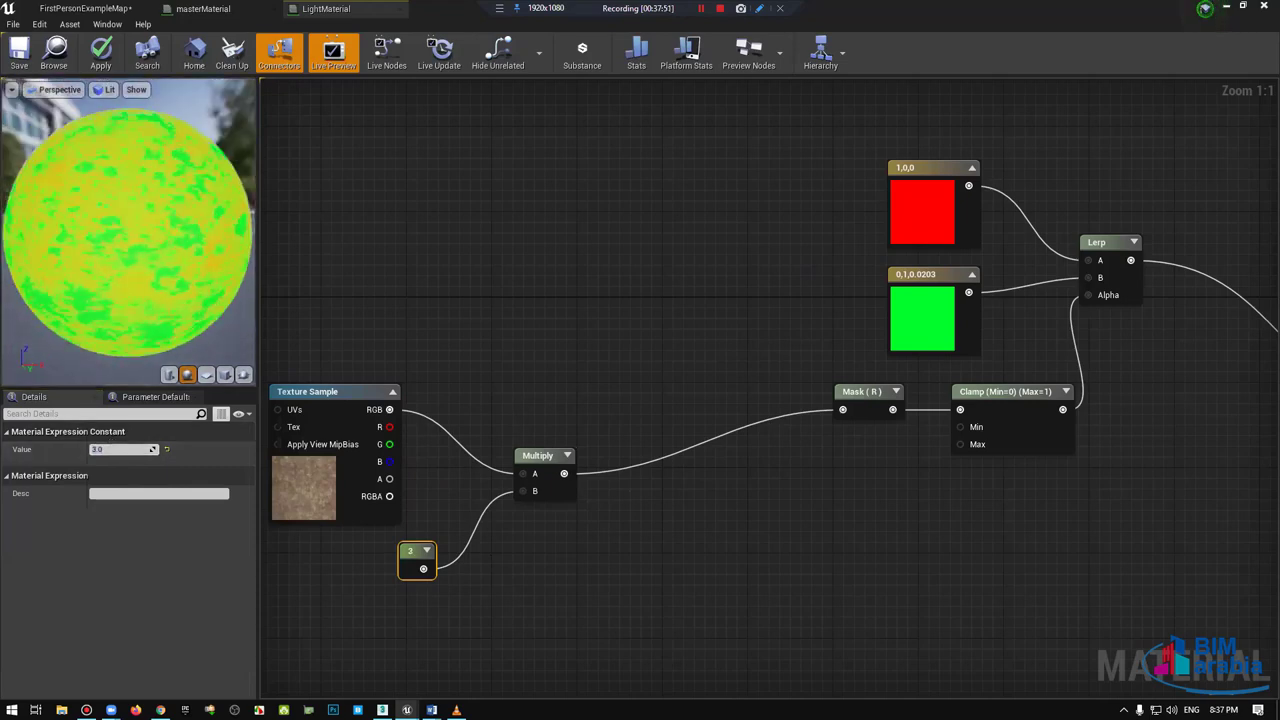
pyautogui.moveTo(416, 552); pyautogui.dragTo(380, 540)
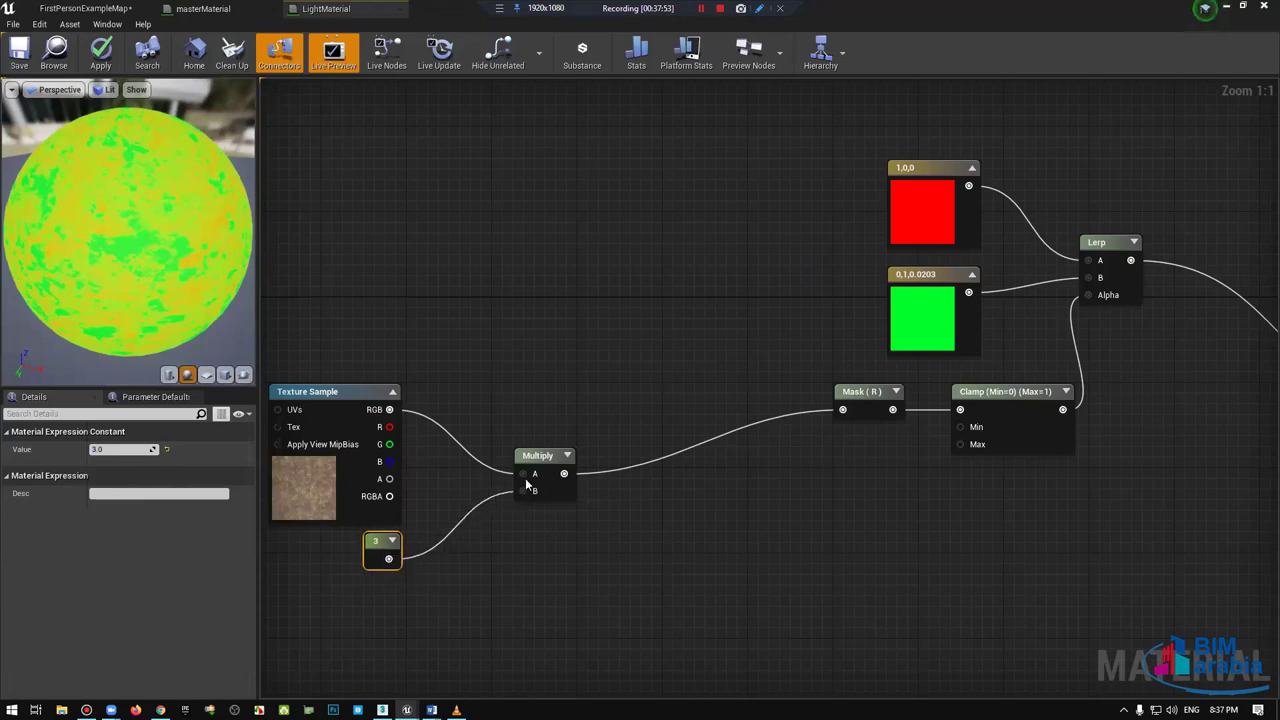
pyautogui.moveTo(537, 450); pyautogui.dragTo(525, 397)
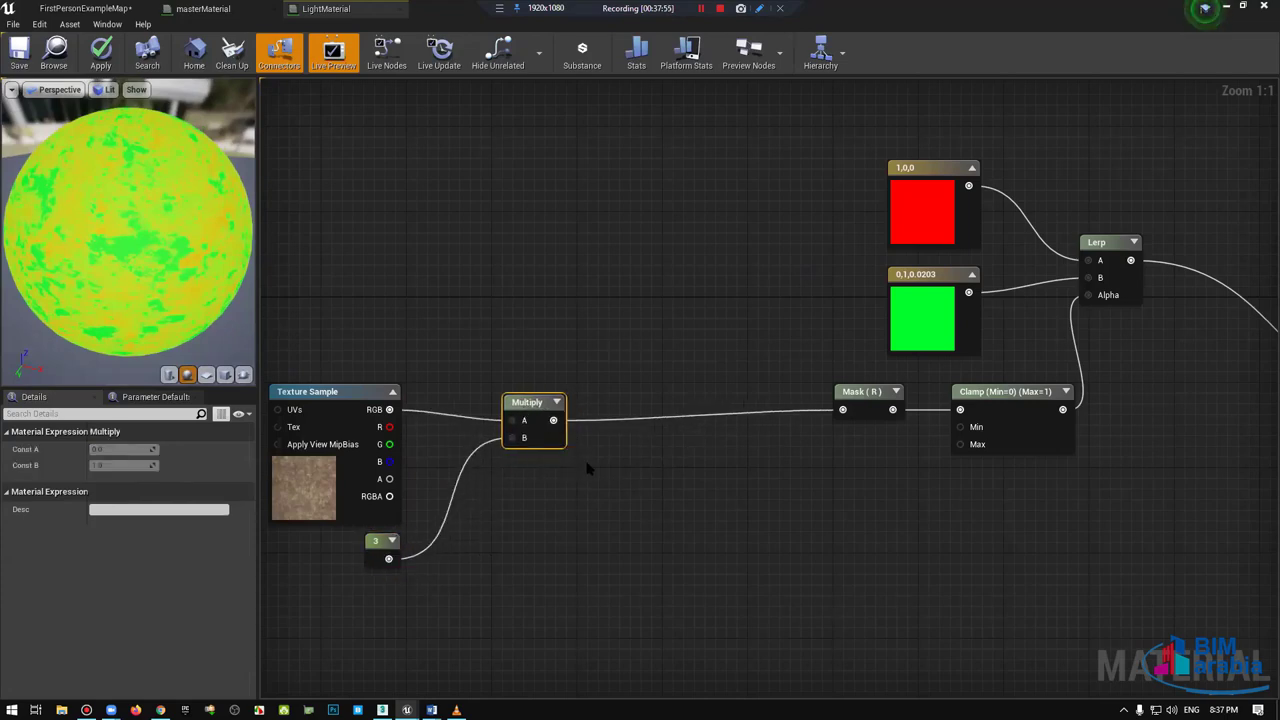
# Step: Add a Power node with the texture as base and constant 3 as exponent, feeding Mask
pyautogui.click(537, 447)
pyautogui.rightClick(536, 449)
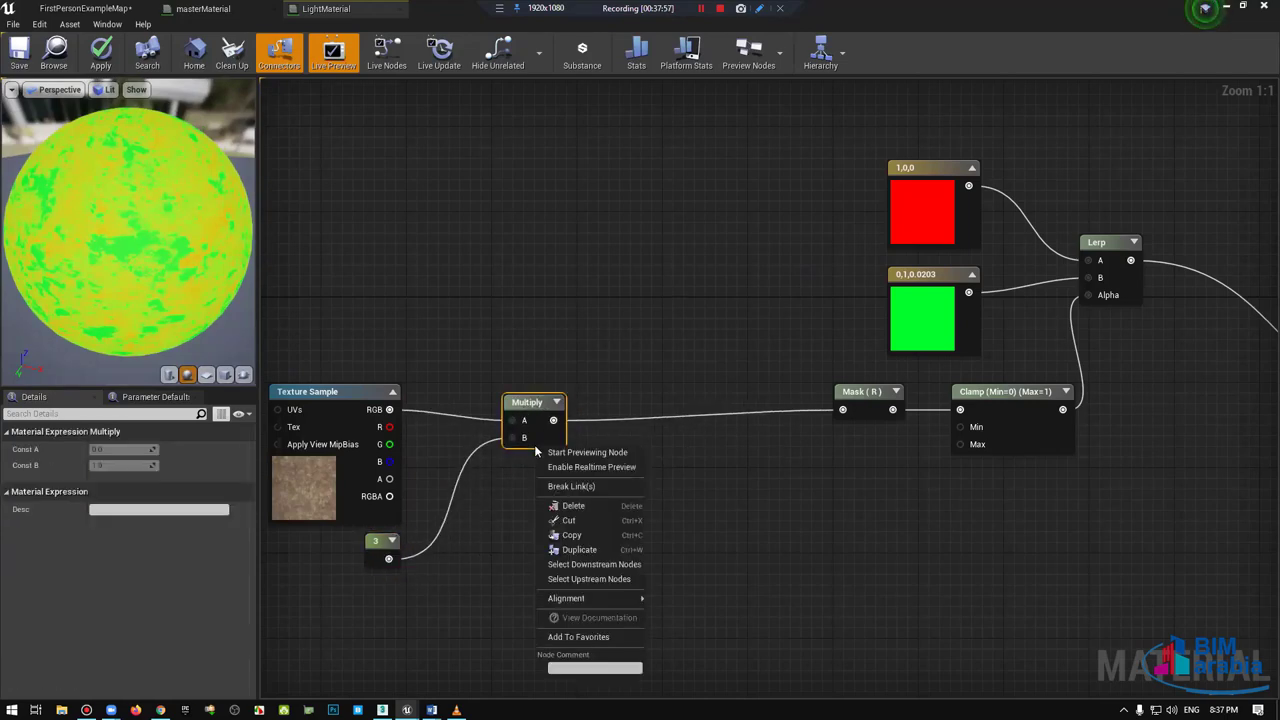
pyautogui.rightClick(530, 272)
pyautogui.write('po')
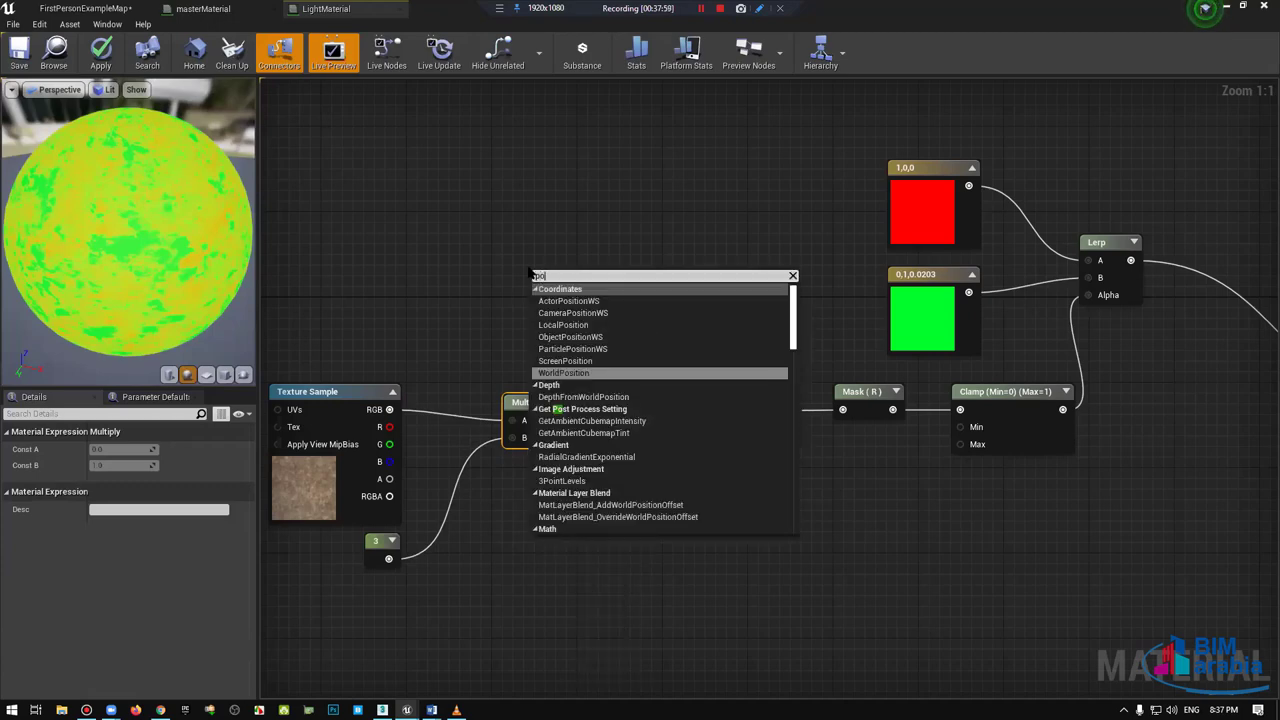
pyautogui.write('wer')
pyautogui.press('Return')
pyautogui.moveTo(385, 444)
pyautogui.mouseDown()
pyautogui.moveTo(539, 294)
pyautogui.moveTo(451, 507)
pyautogui.moveTo(389, 558)
pyautogui.mouseUp()
pyautogui.moveTo(528, 402); pyautogui.dragTo(538, 519)
pyautogui.moveTo(563, 281)
pyautogui.mouseDown()
pyautogui.moveTo(545, 417)
pyautogui.moveTo(841, 415)
pyautogui.mouseUp()
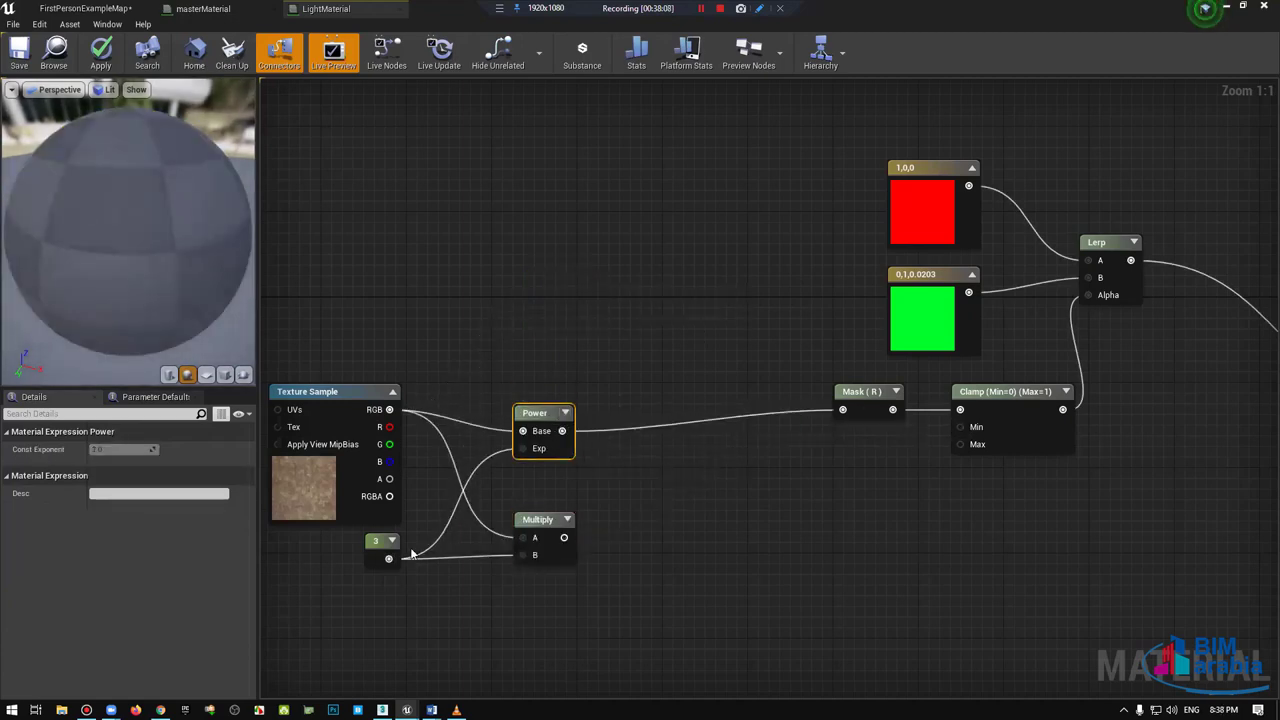
# Step: Step the constant through 0, 1 and 3 to a final value of 5, checking the preview sphere
pyautogui.click(378, 542)
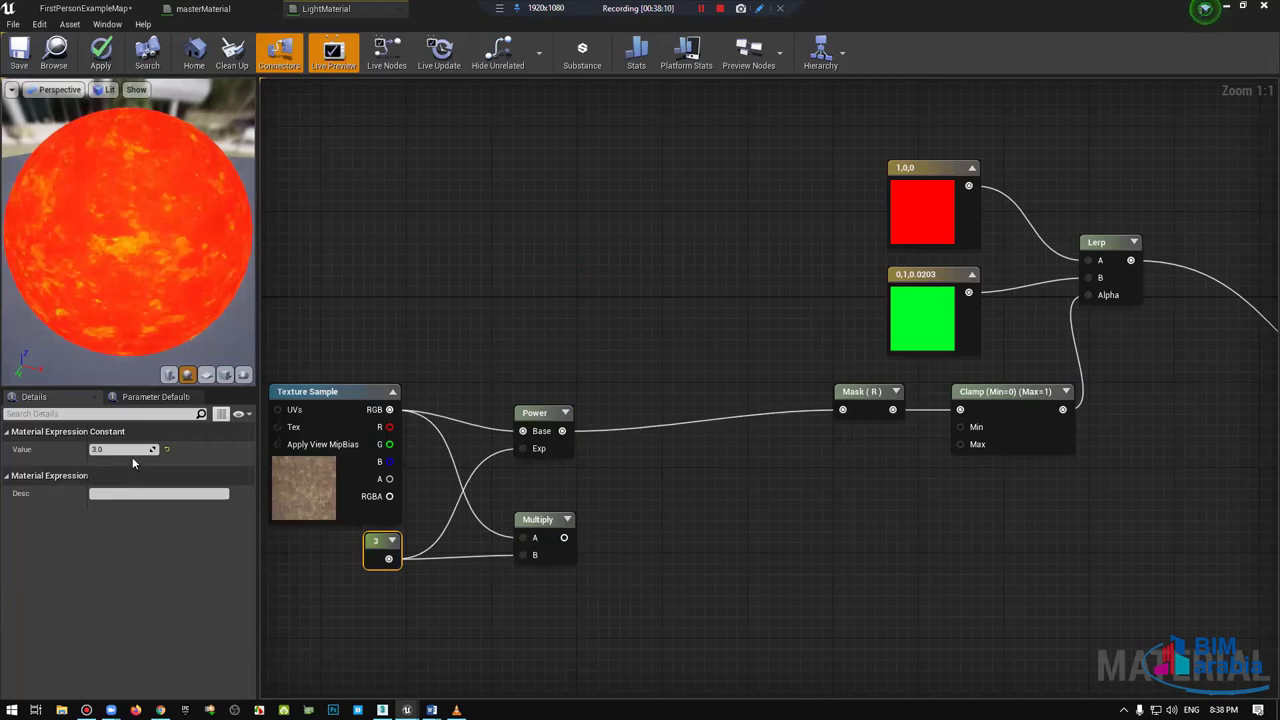
pyautogui.write('0')
pyautogui.press('Return')
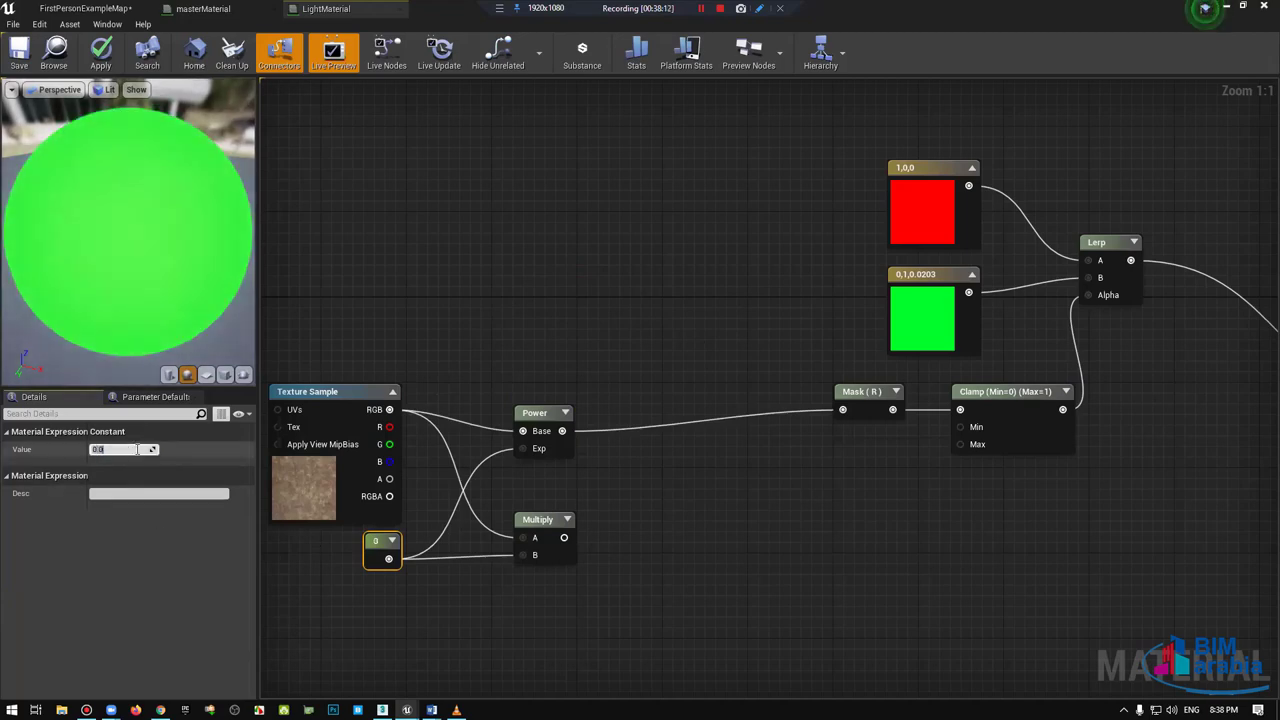
pyautogui.click(113, 449)
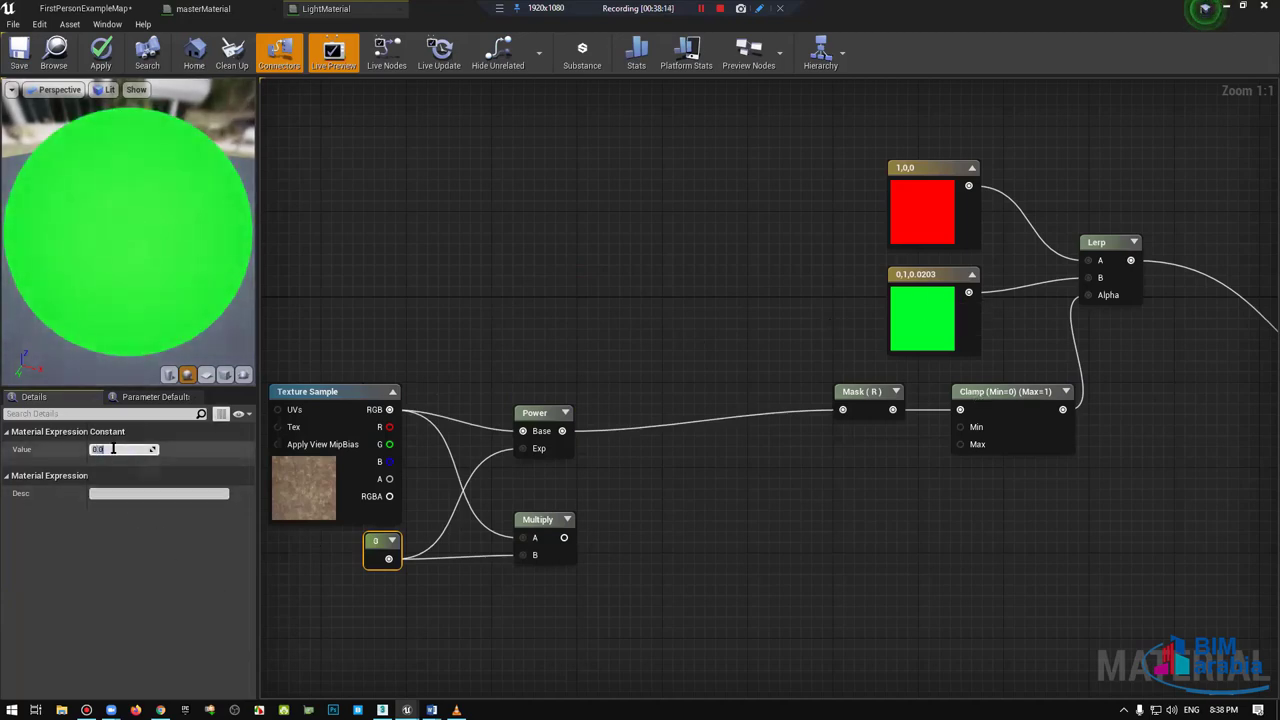
pyautogui.write('1')
pyautogui.press('Return')
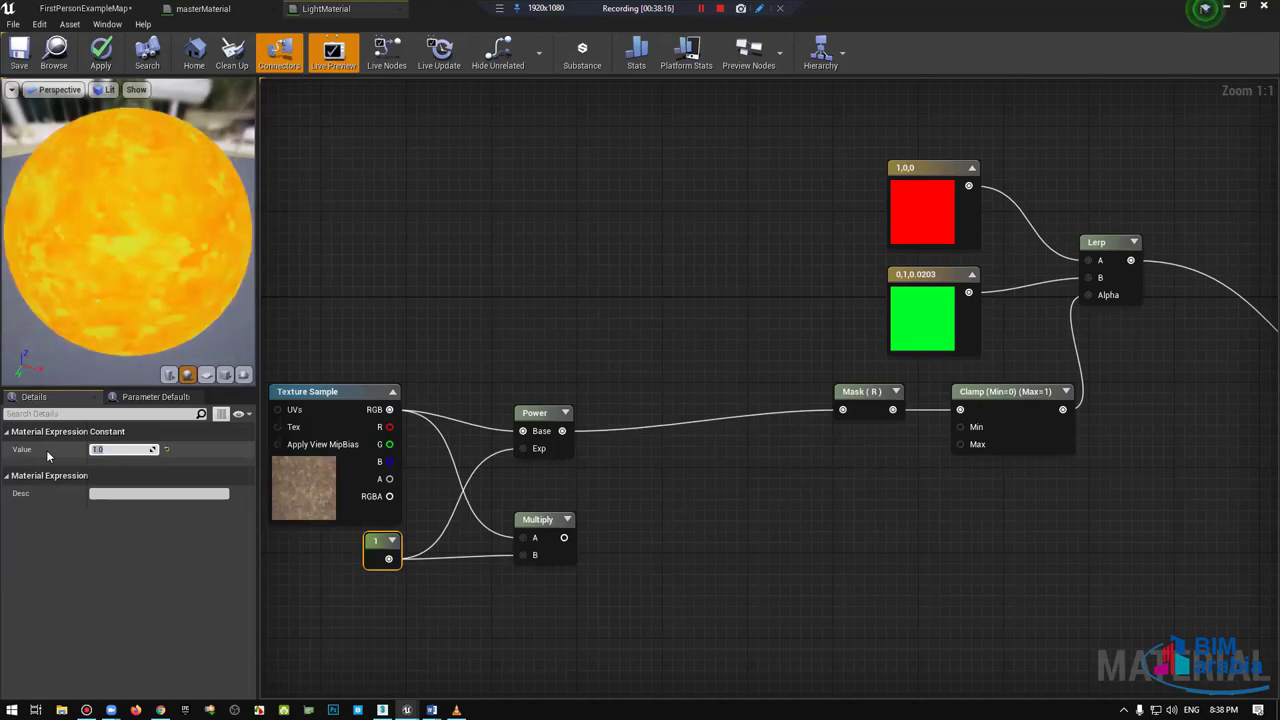
pyautogui.write('3')
pyautogui.press('Return')
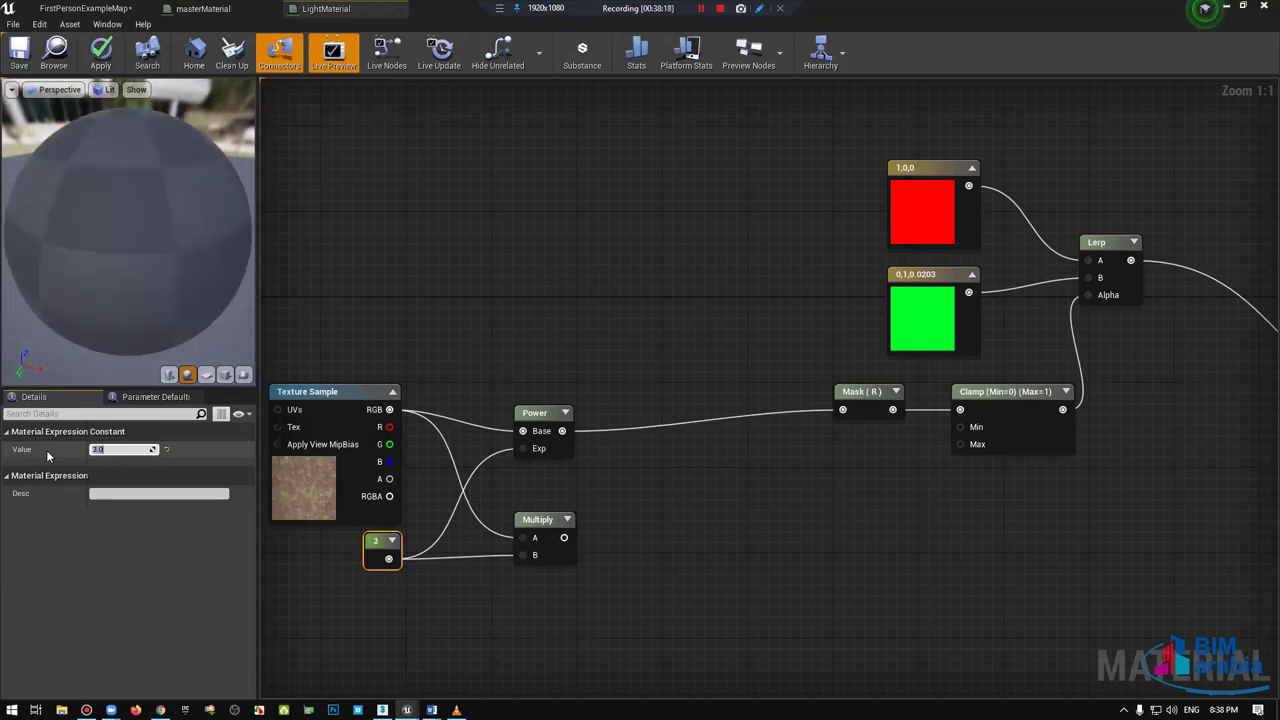
pyautogui.write('5')
pyautogui.press('Return')
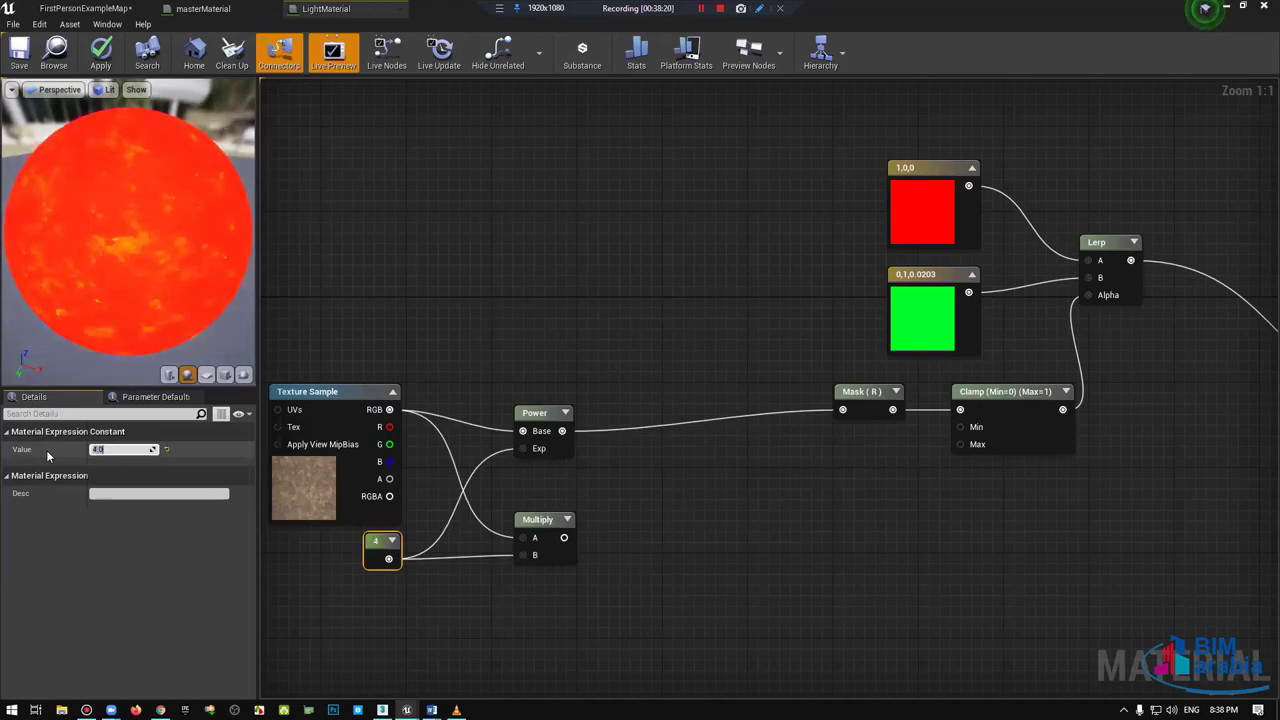
pyautogui.moveTo(29, 259)
pyautogui.mouseDown()
pyautogui.moveTo(128, 230)
pyautogui.moveTo(173, 286)
pyautogui.mouseUp()
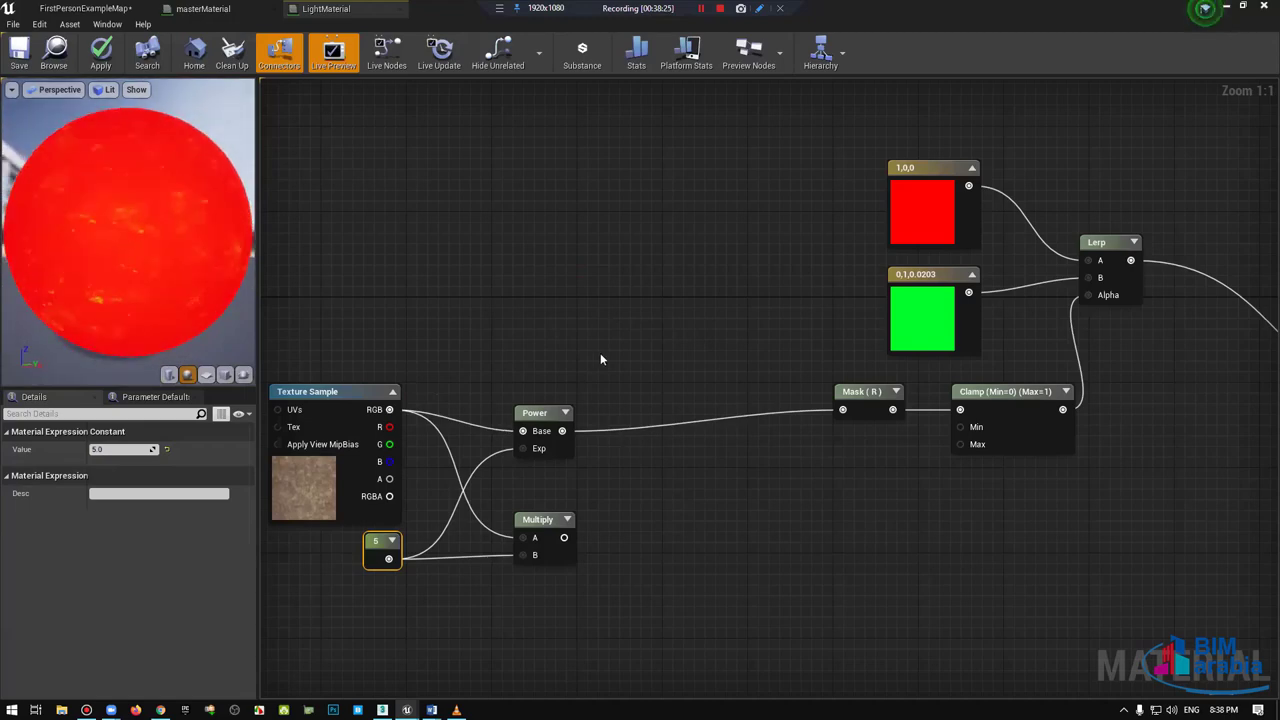
pyautogui.click(537, 413)
# Step: Delete the Power node and the constant of 5, and place Multiply beside the texture's RGB output
pyautogui.press('Delete')
pyautogui.click(380, 540)
pyautogui.press('Delete')
pyautogui.moveTo(420, 560); pyautogui.dragTo(466, 416, button='right')
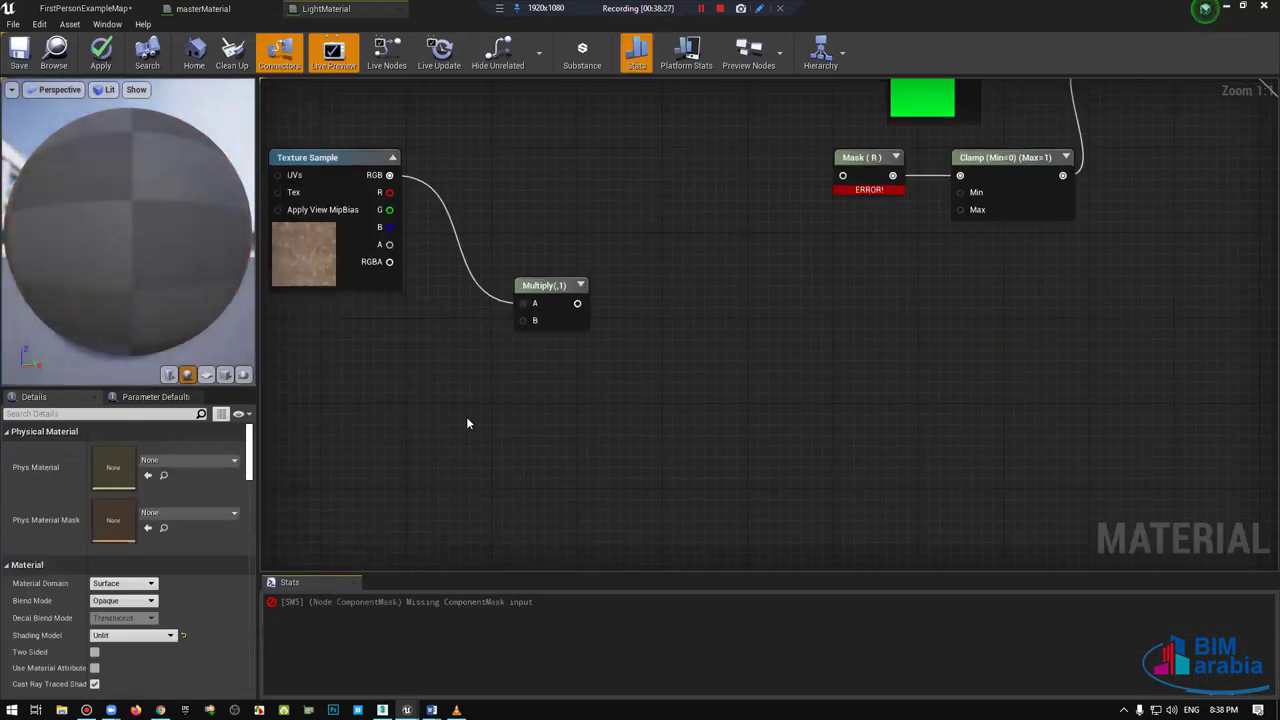
pyautogui.moveTo(531, 285); pyautogui.dragTo(538, 397, button='right')
pyautogui.moveTo(538, 397)
pyautogui.mouseDown()
pyautogui.moveTo(538, 270)
pyautogui.moveTo(571, 287)
pyautogui.mouseUp()
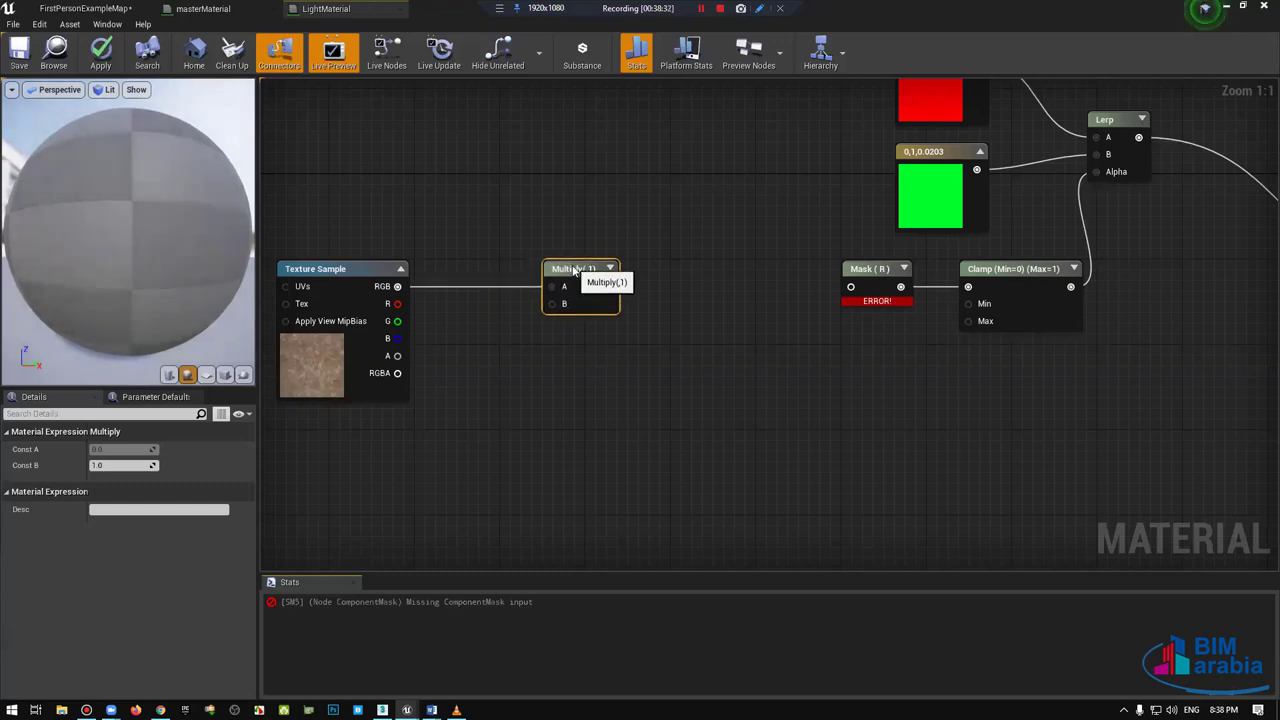
# Step: Add a constant to Multiply B, convert it to a parameter named MaskInt, and wire Multiply into Mask (R)
pyautogui.click(404, 457)
pyautogui.click(370, 432)
pyautogui.moveTo(390, 452); pyautogui.dragTo(553, 305)
pyautogui.rightClick(375, 435)
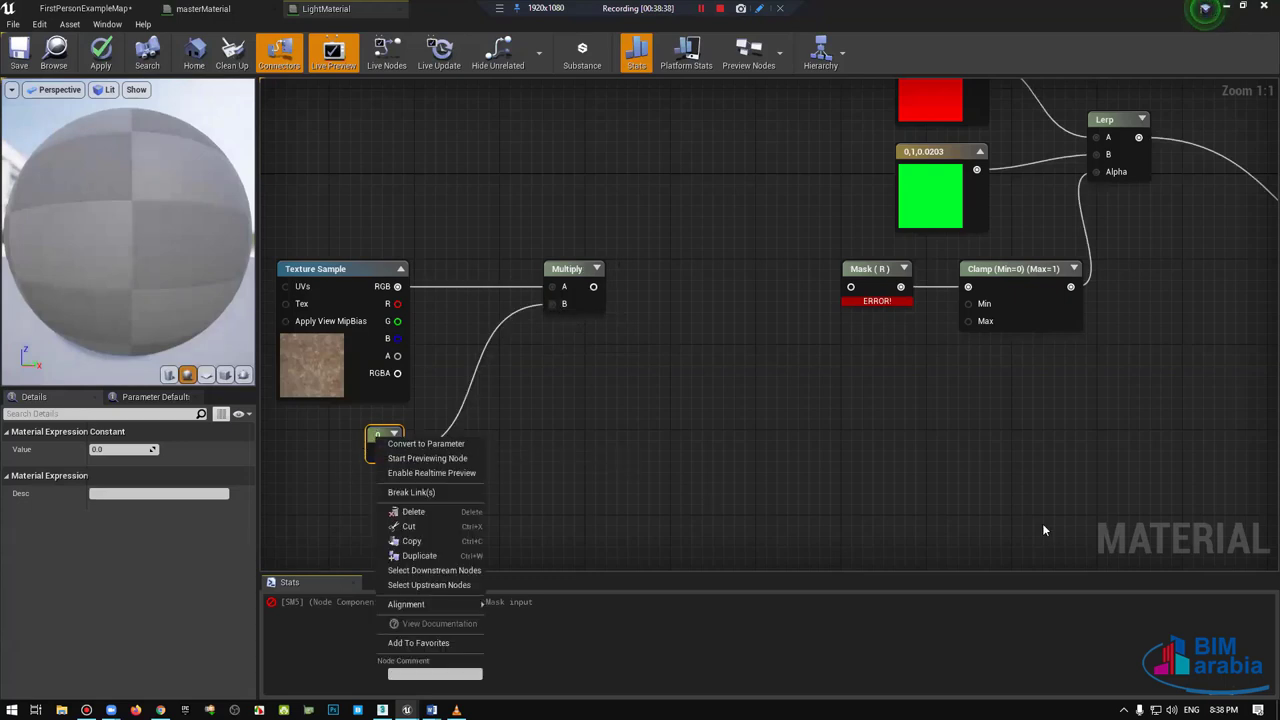
pyautogui.click(446, 482)
pyautogui.click(385, 440)
pyautogui.rightClick(385, 440)
pyautogui.click(399, 443)
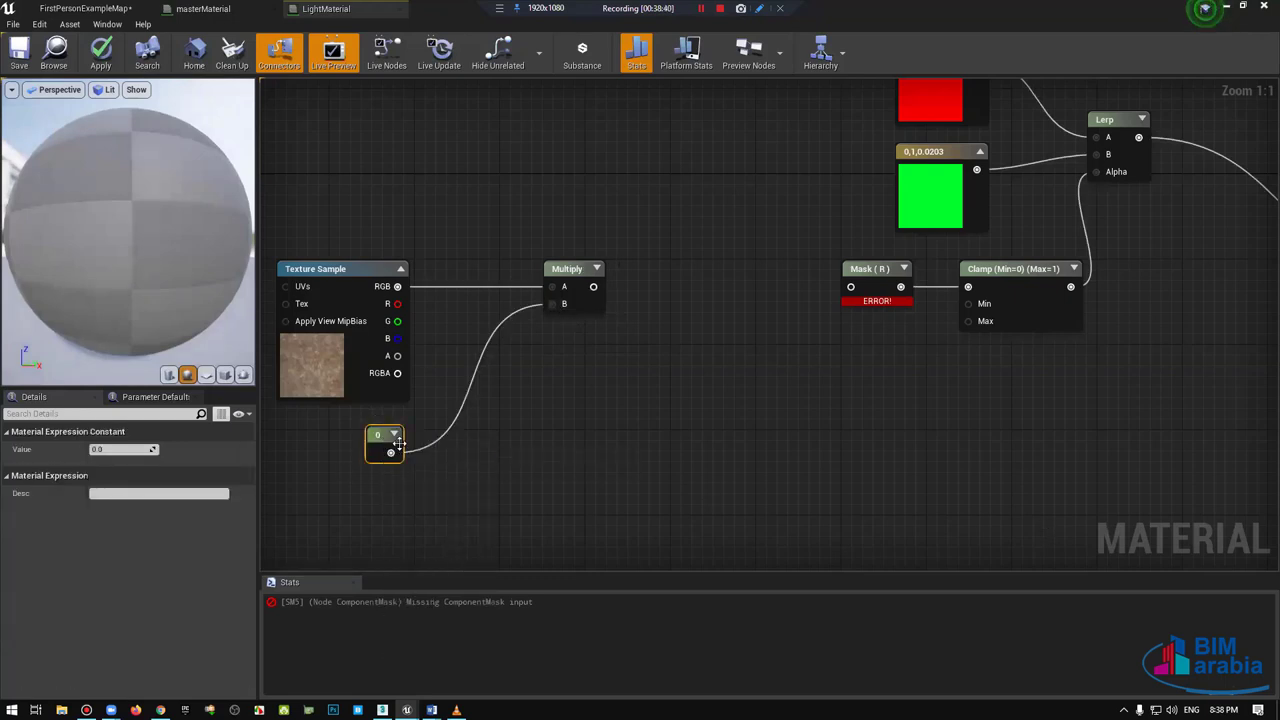
pyautogui.write('MaskInt')
pyautogui.press('Return')
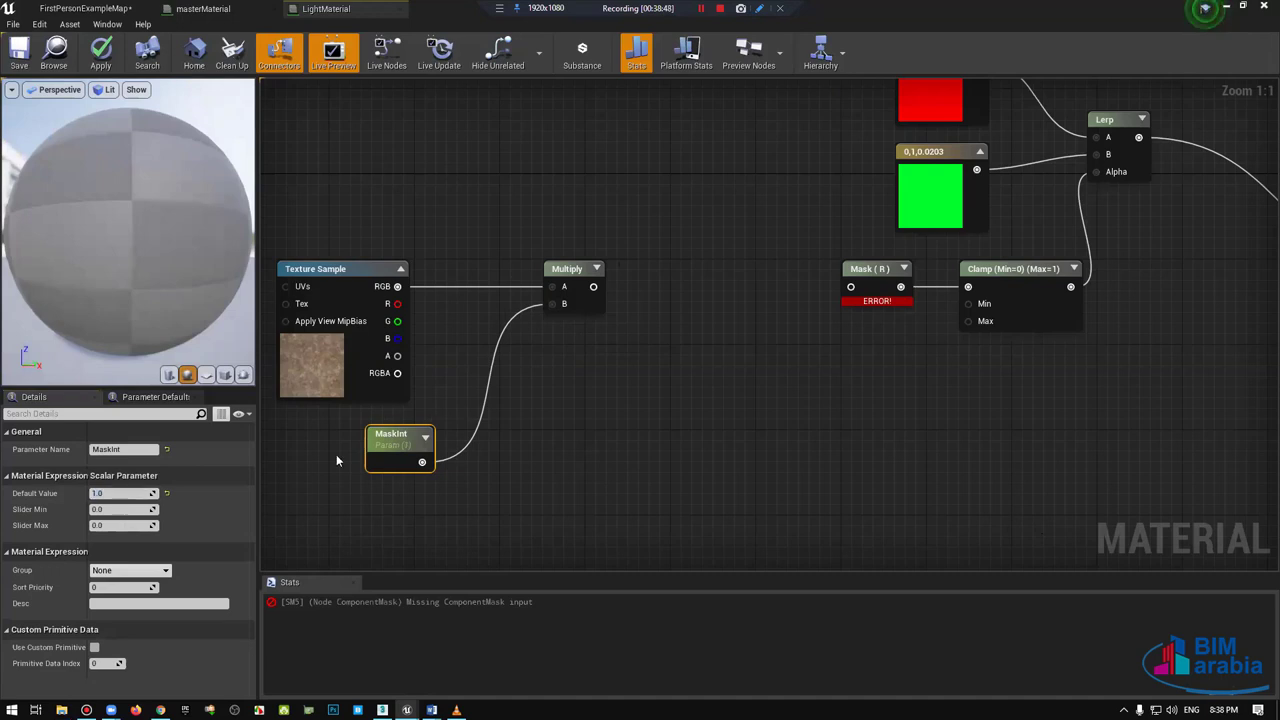
pyautogui.moveTo(390, 440); pyautogui.dragTo(364, 434)
pyautogui.moveTo(593, 286)
pyautogui.mouseDown()
pyautogui.moveTo(744, 274)
pyautogui.moveTo(850, 287)
pyautogui.mouseUp()
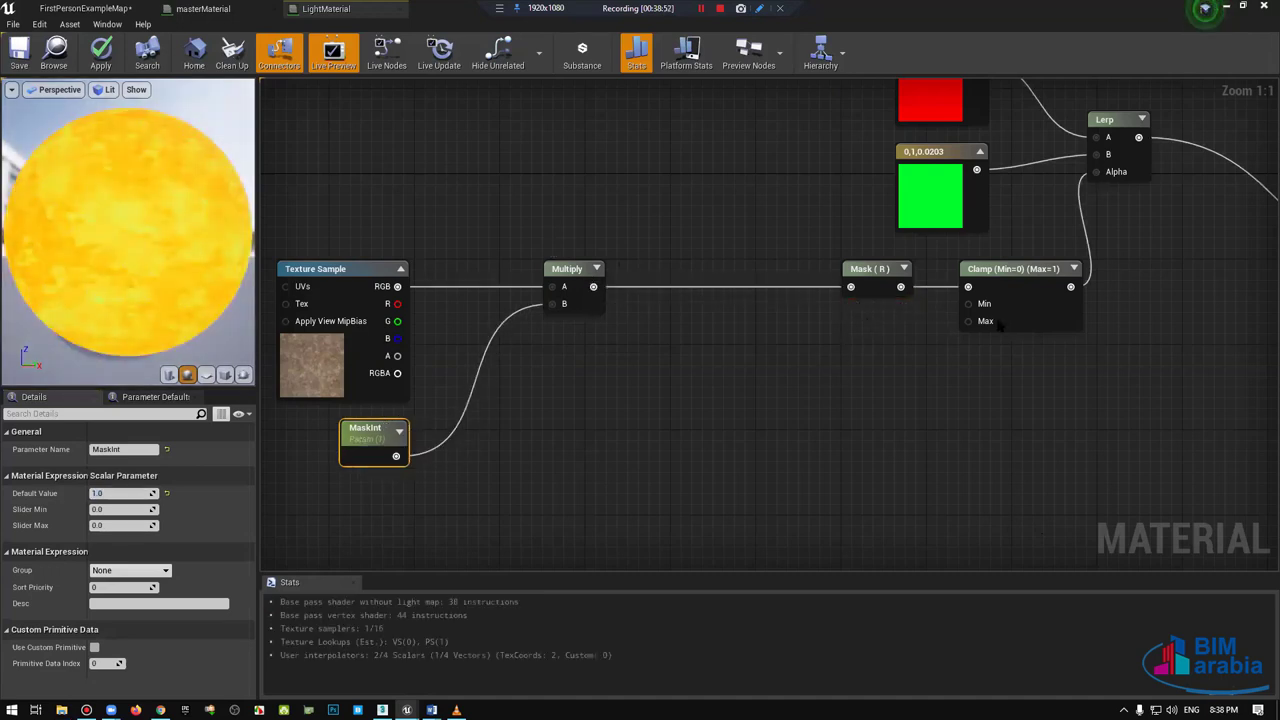
# Step: Shift the Texture Sample, MaskInt and Multiply nodes right, nearer Lerp, Clamp and LightInt
pyautogui.moveTo(651, 337); pyautogui.dragTo(763, 331, button='right')
pyautogui.scroll(-2, 763, 331)
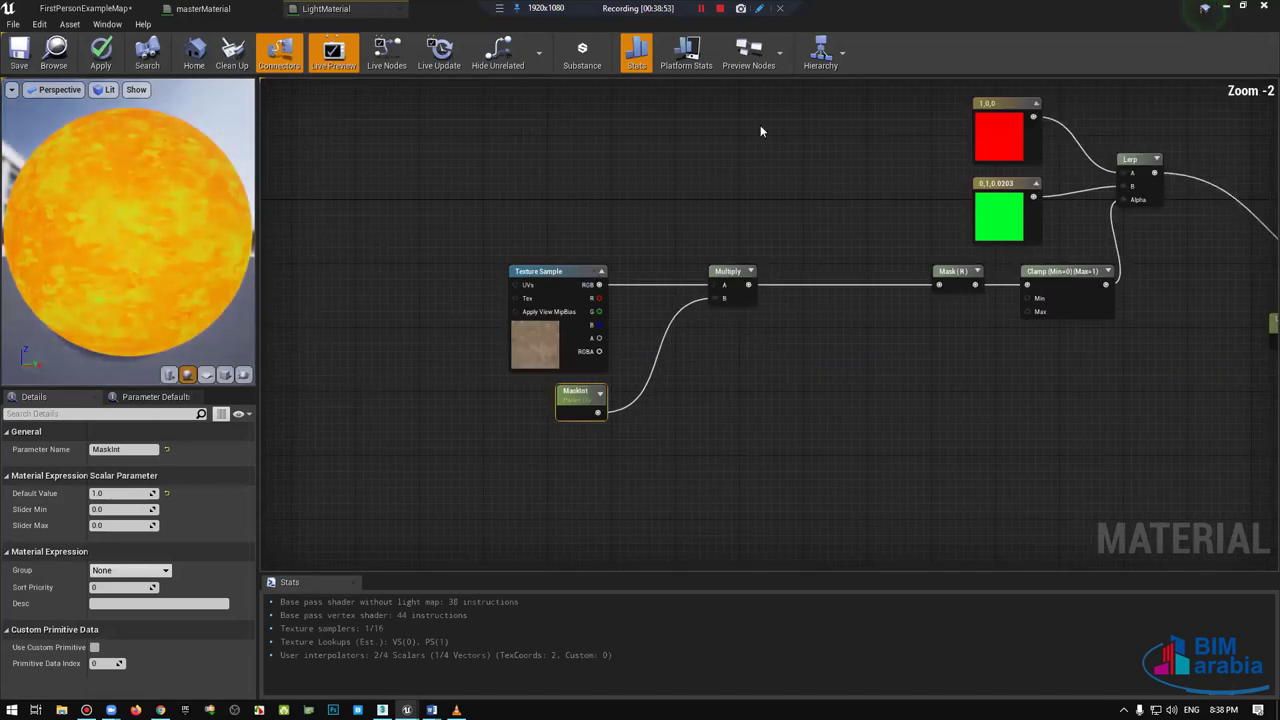
pyautogui.moveTo(760, 131); pyautogui.dragTo(410, 210, button='right')
pyautogui.moveTo(140, 197); pyautogui.dragTo(200, 200)
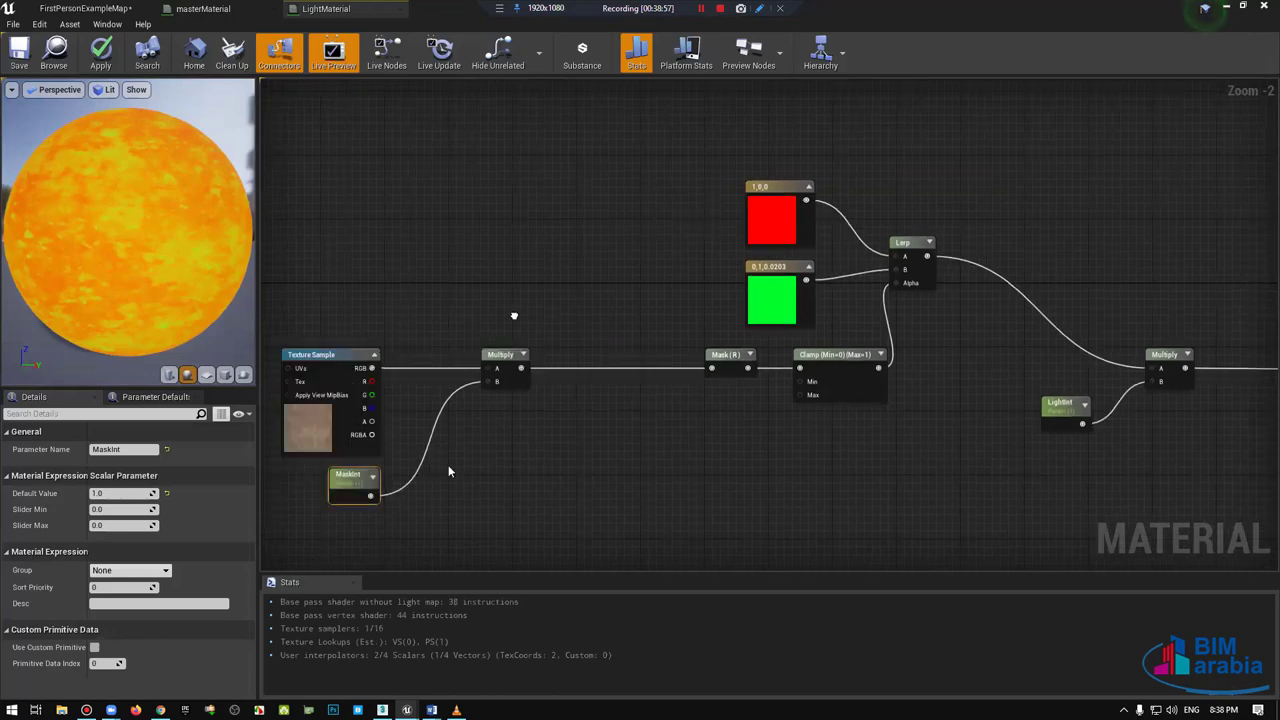
pyautogui.moveTo(591, 325); pyautogui.dragTo(833, 295, button='right')
pyautogui.moveTo(390, 475)
pyautogui.mouseDown()
pyautogui.moveTo(668, 331)
pyautogui.moveTo(649, 328)
pyautogui.mouseUp()
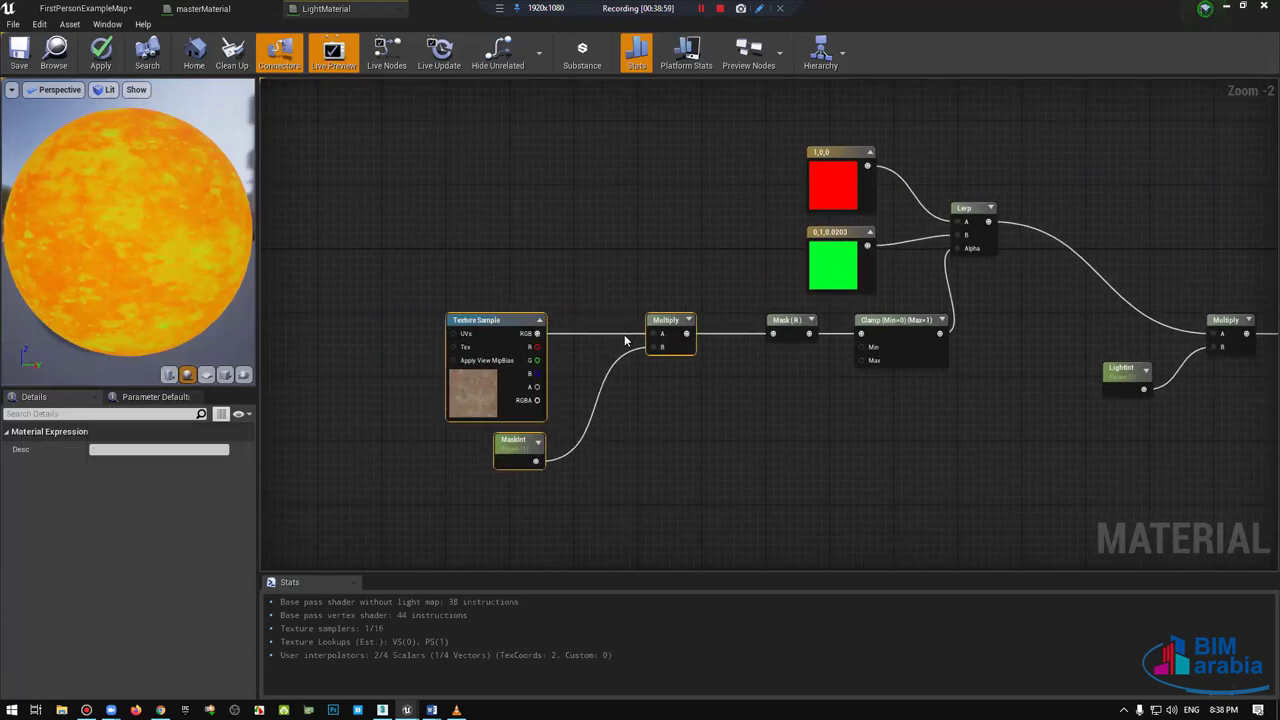
pyautogui.click(446, 442)
# Step: Preview the Multiply node's output on the sphere
pyautogui.rightClick(640, 328)
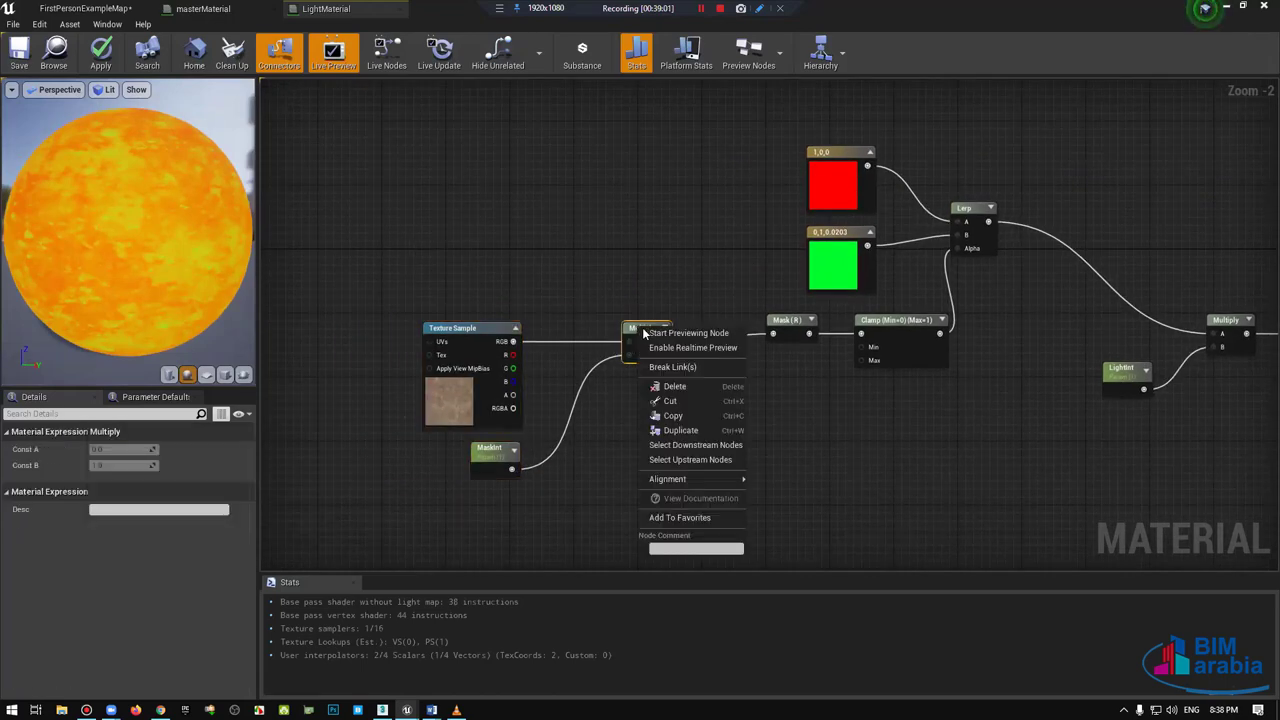
pyautogui.click(664, 331)
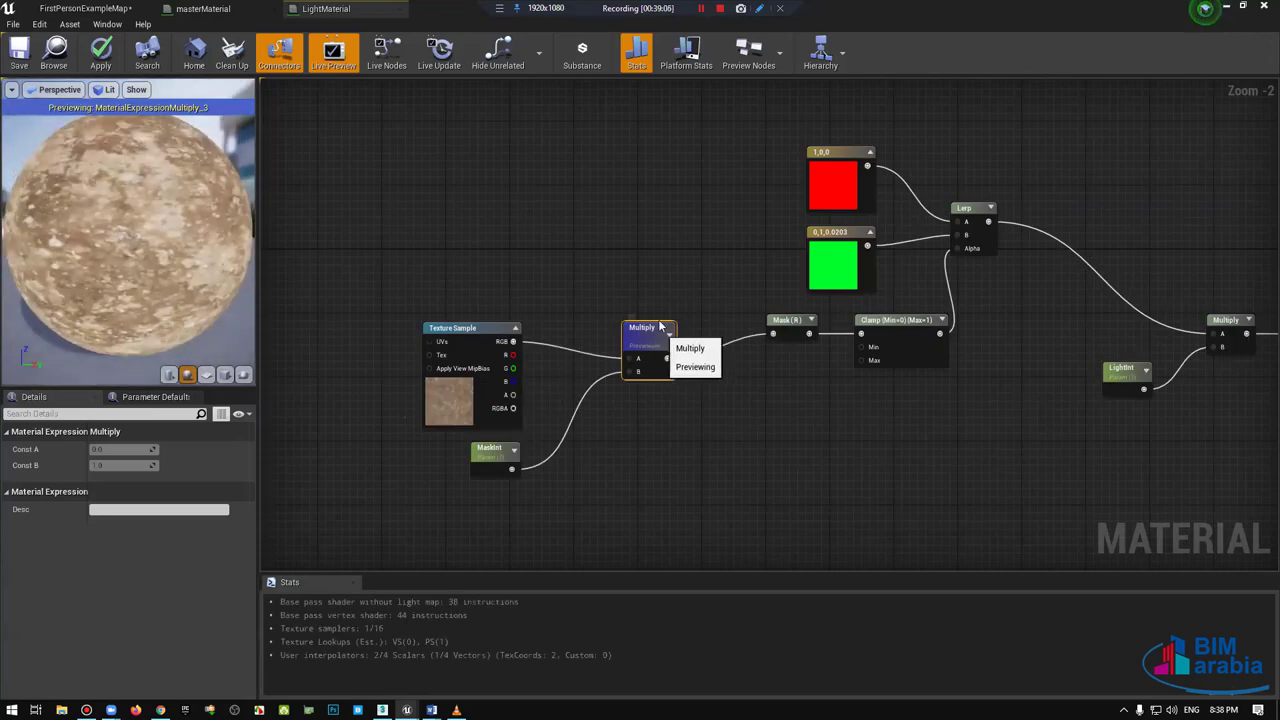
pyautogui.moveTo(659, 326); pyautogui.dragTo(643, 310)
pyautogui.click(472, 328)
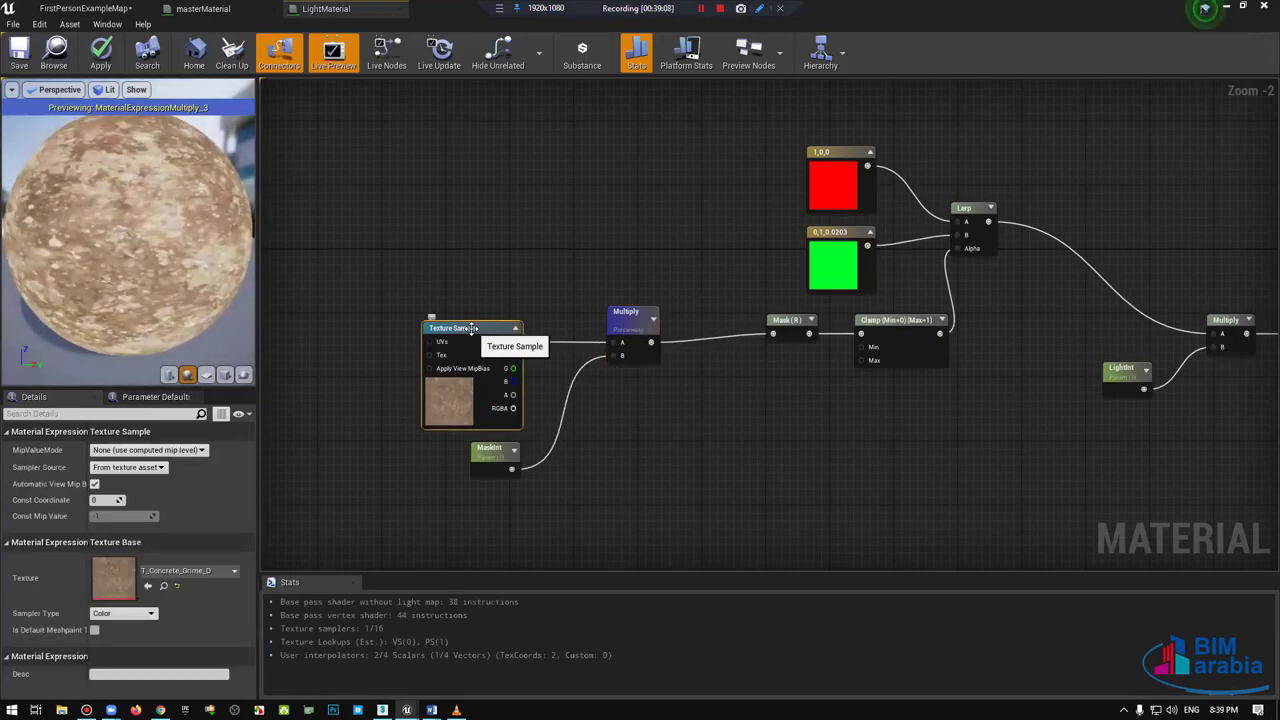
pyautogui.click(624, 316)
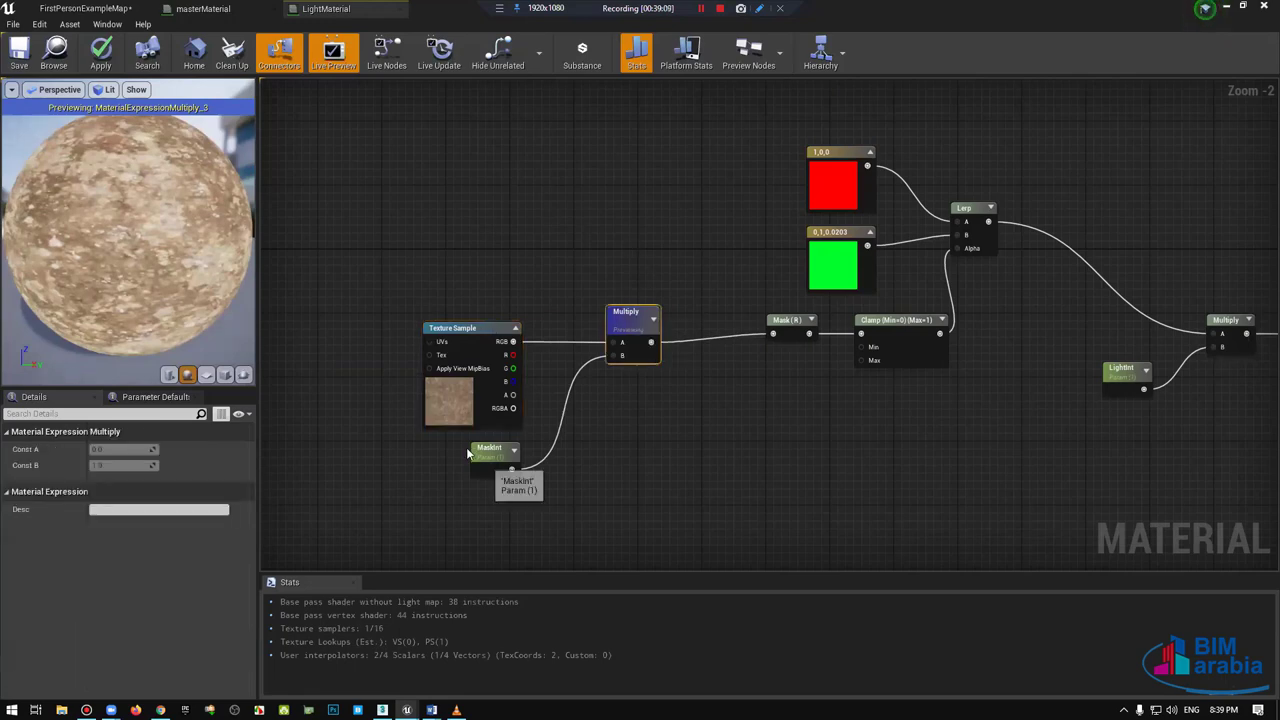
# Step: Raise MaskInt's default value through 2, 0 and 5 to 10, and place Mask (R) beside Multiply
pyautogui.moveTo(488, 452); pyautogui.dragTo(471, 451)
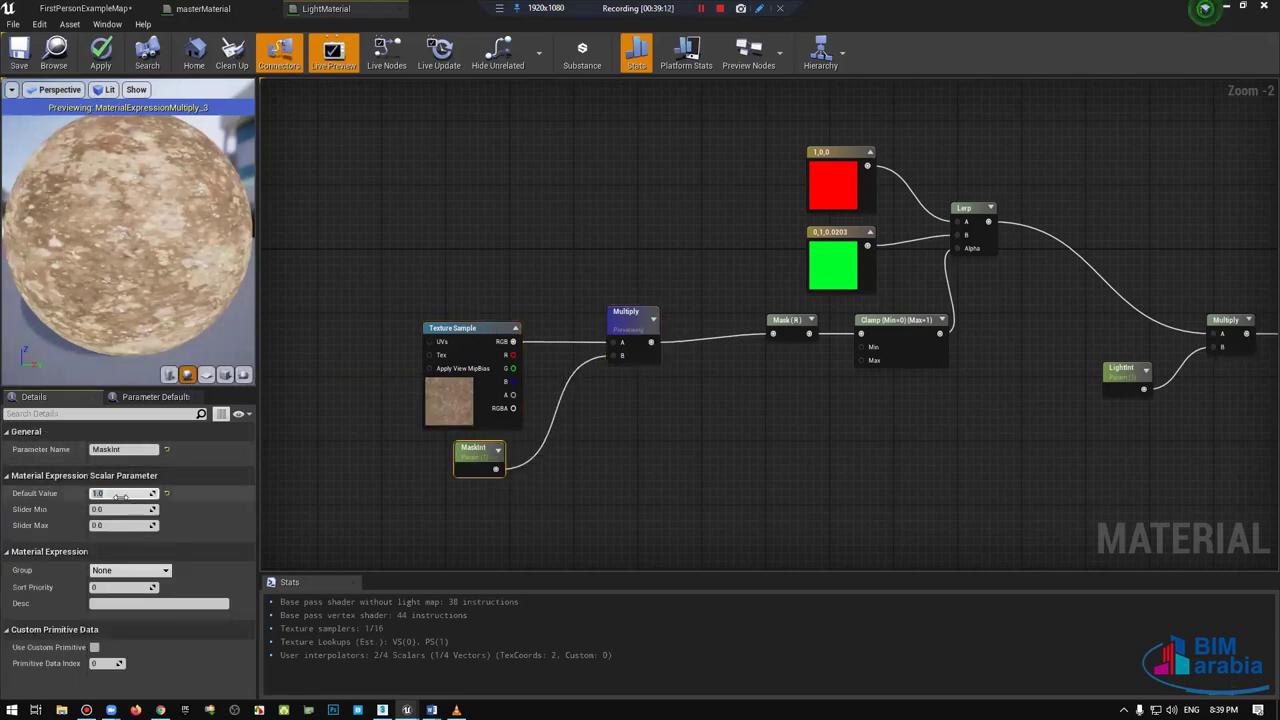
pyautogui.write('2')
pyautogui.press('Return')
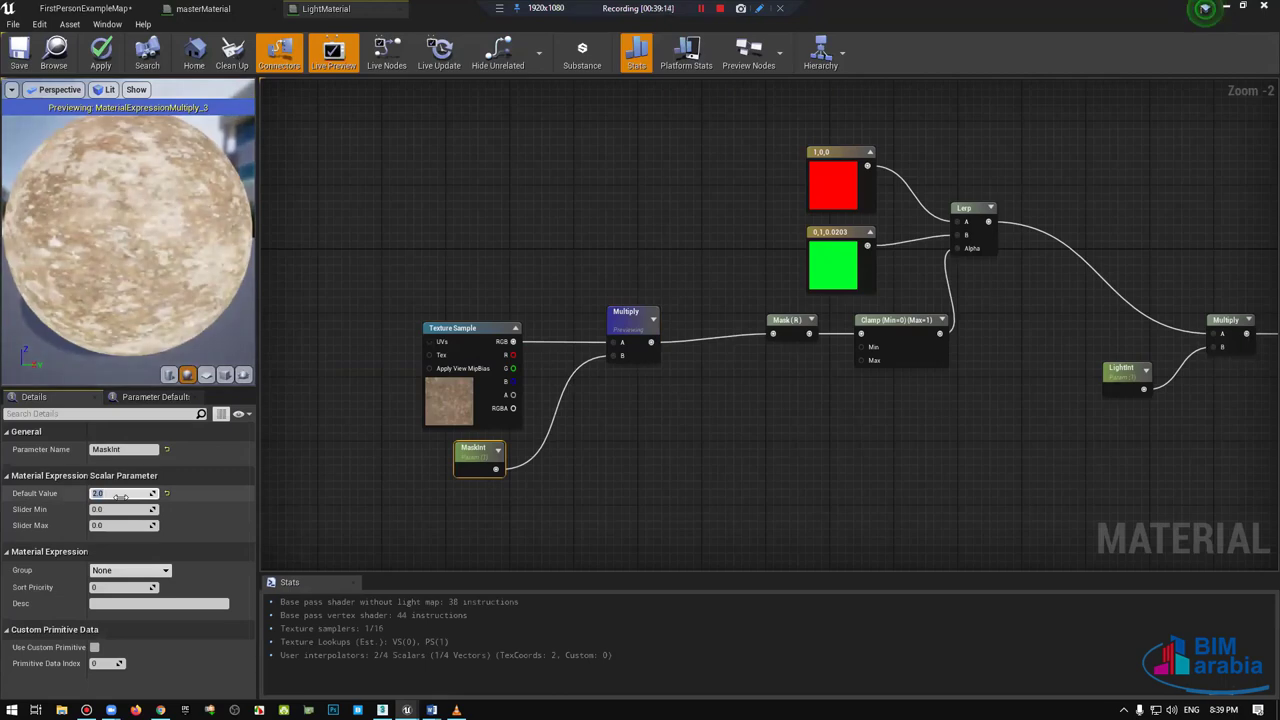
pyautogui.write('0')
pyautogui.press('Return')
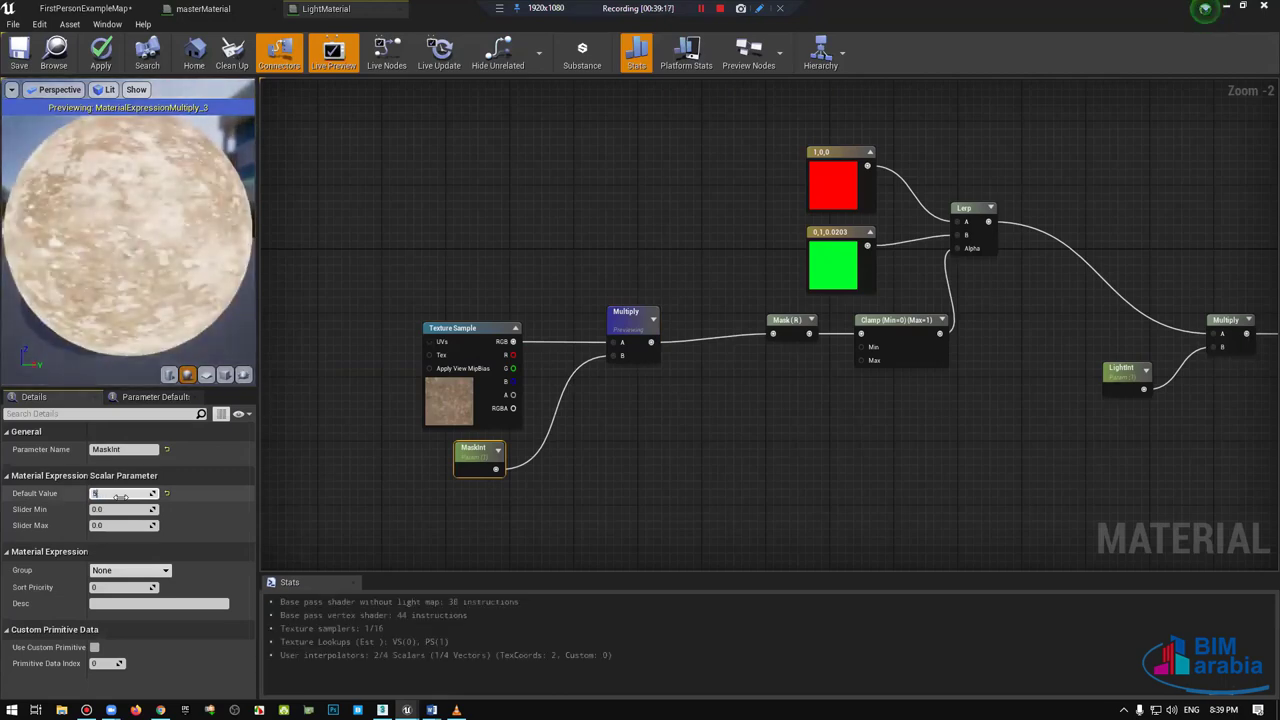
pyautogui.write('5')
pyautogui.press('Return')
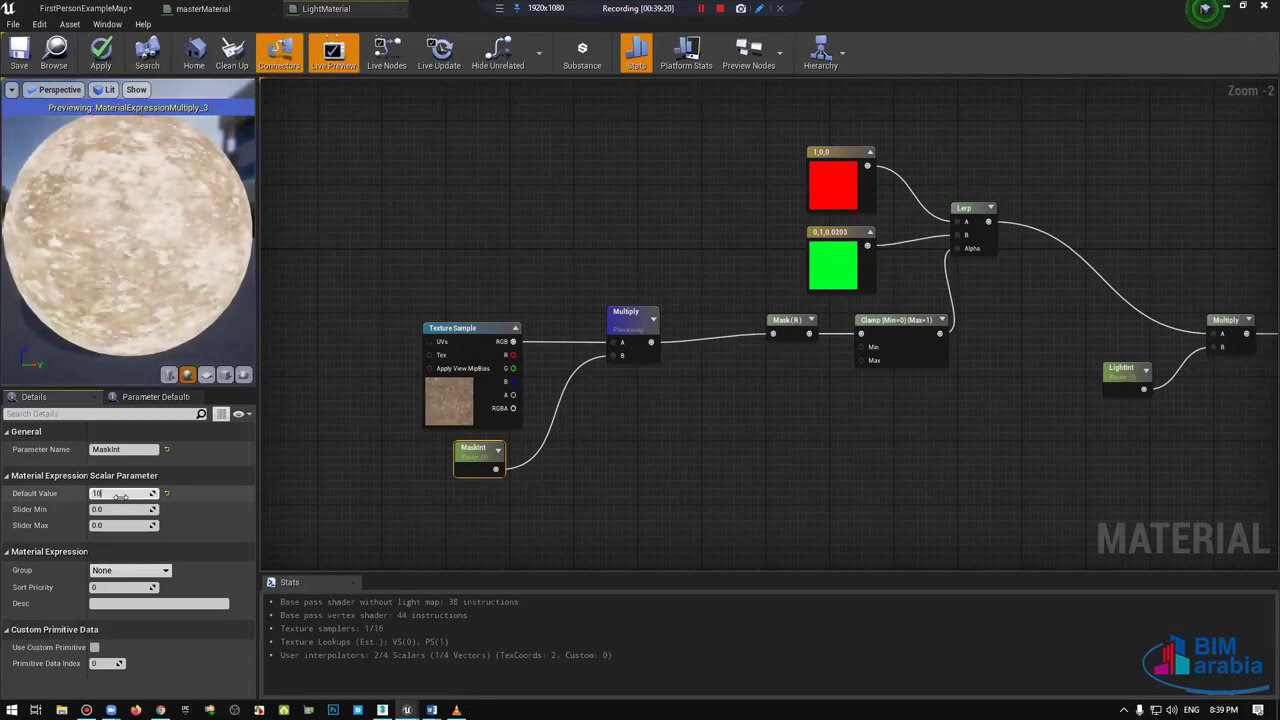
pyautogui.press('Return')
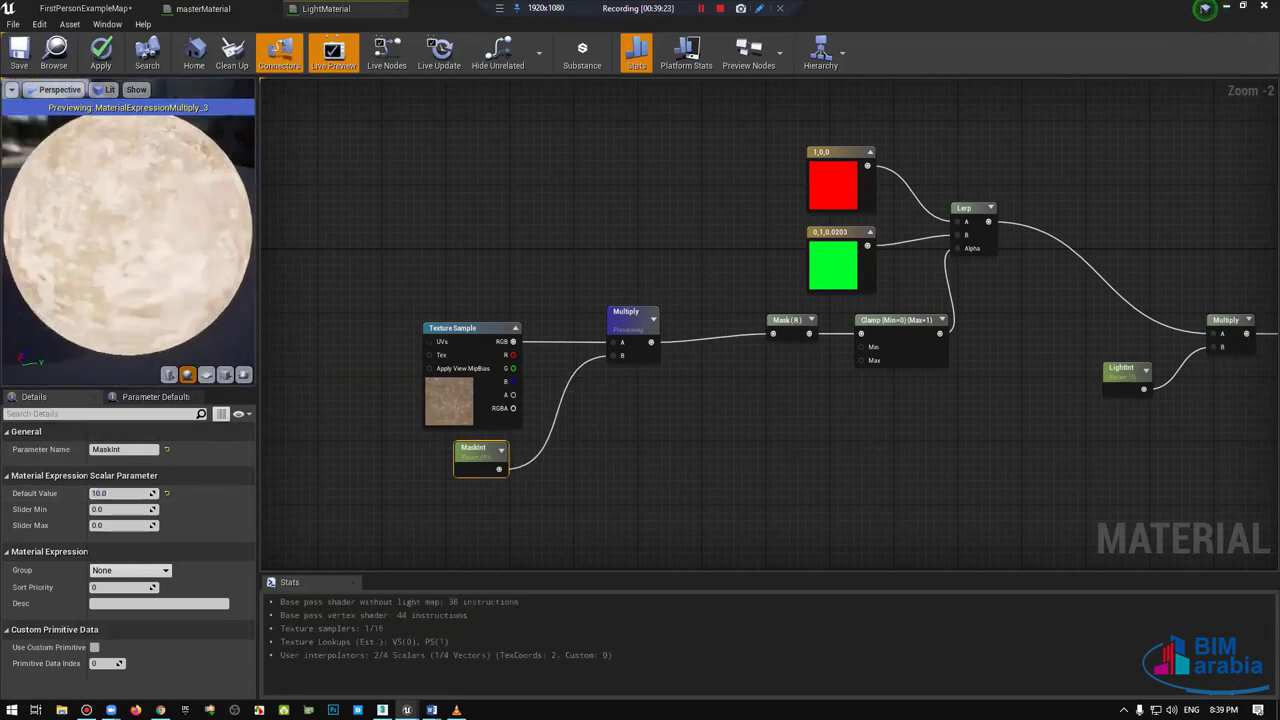
pyautogui.moveTo(785, 320); pyautogui.dragTo(706, 328)
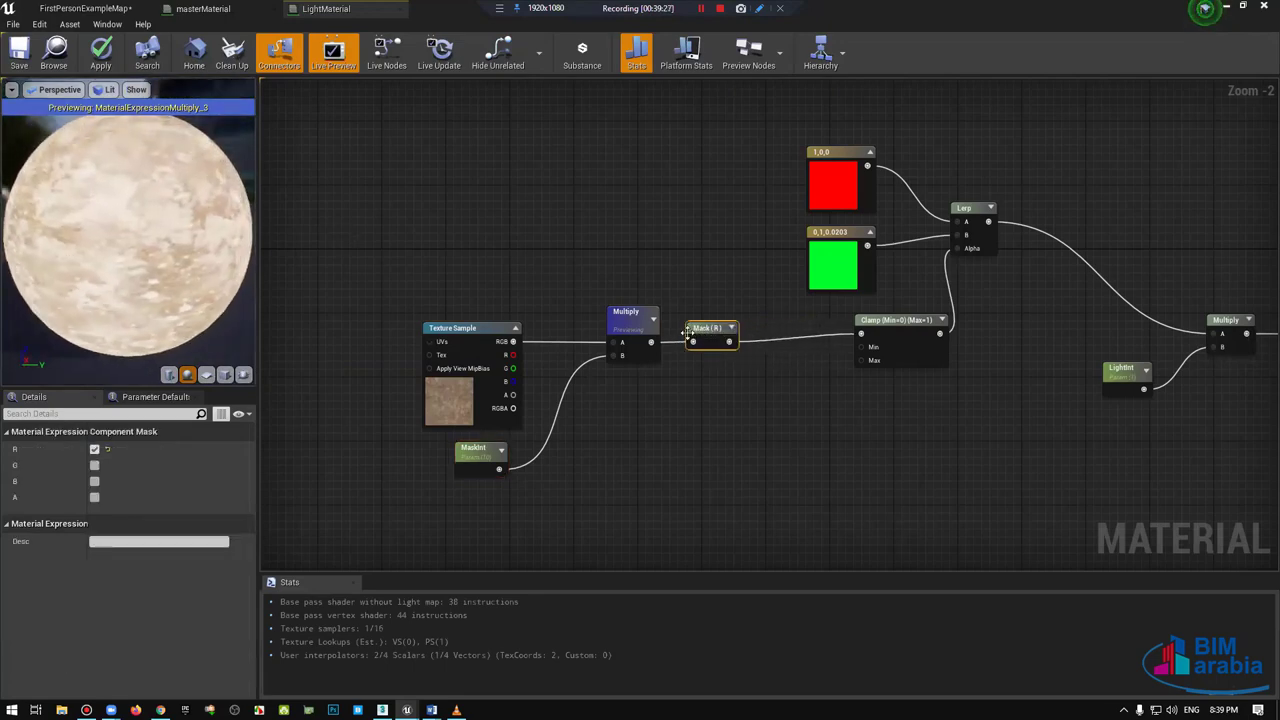
# Step: Preview the Mask (R) output on the sphere and line up the Clamp node next to it
pyautogui.rightClick(714, 330)
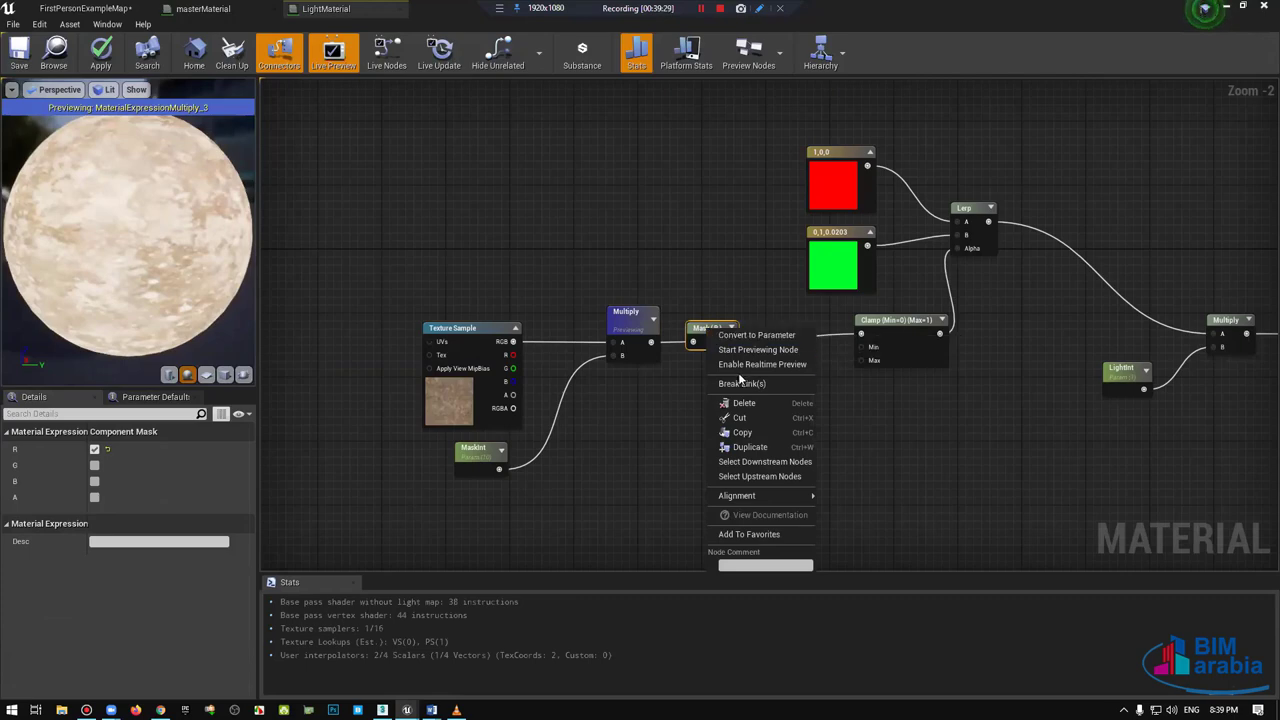
pyautogui.click(758, 349)
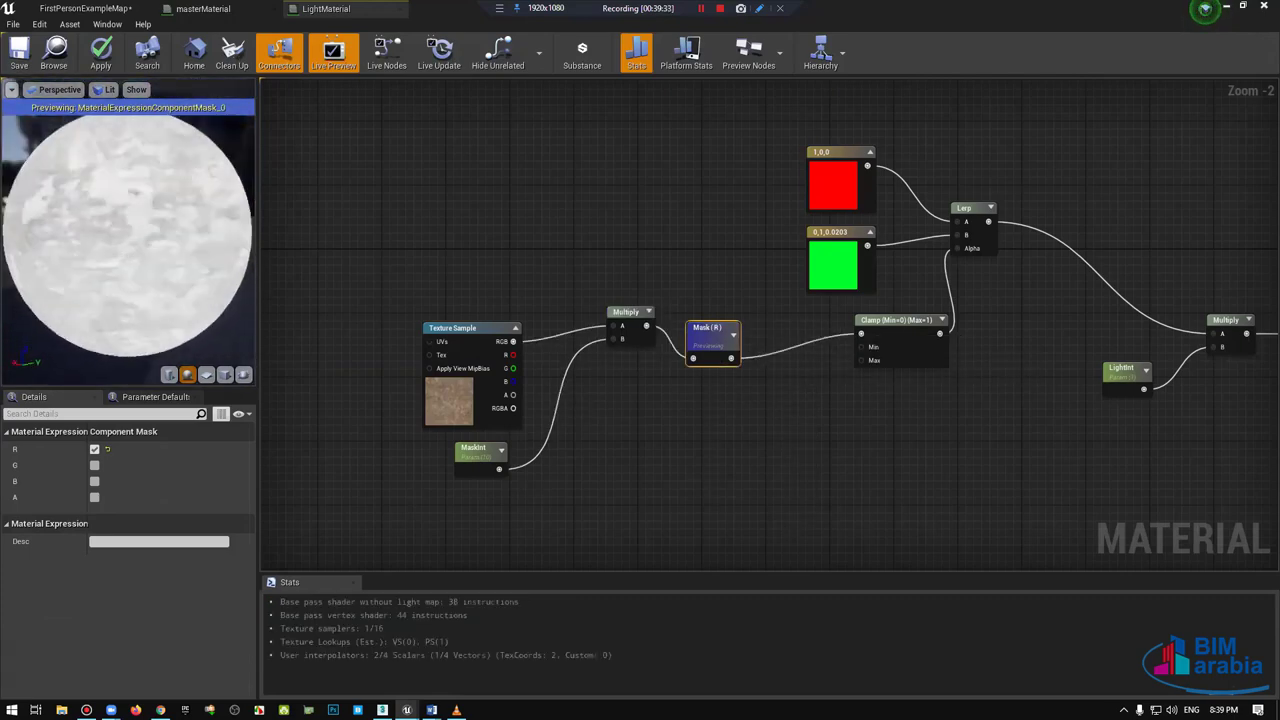
pyautogui.moveTo(713, 337); pyautogui.dragTo(713, 305)
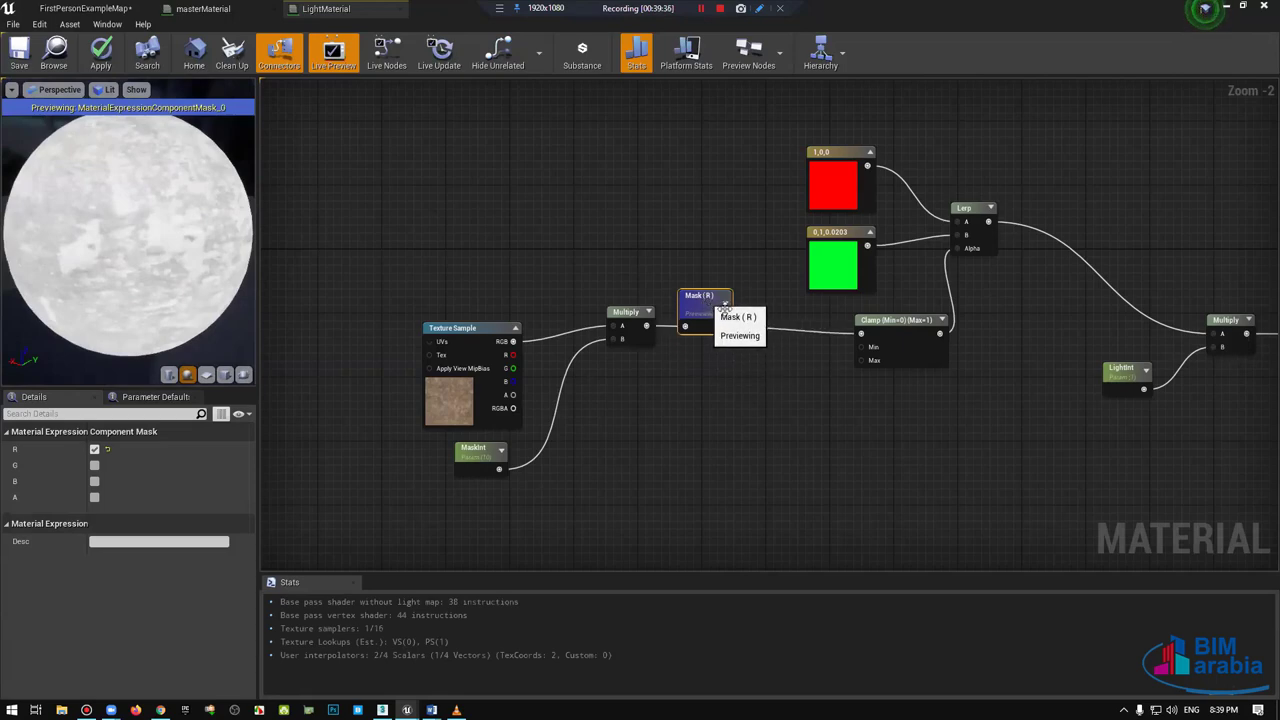
pyautogui.moveTo(906, 326); pyautogui.dragTo(819, 322)
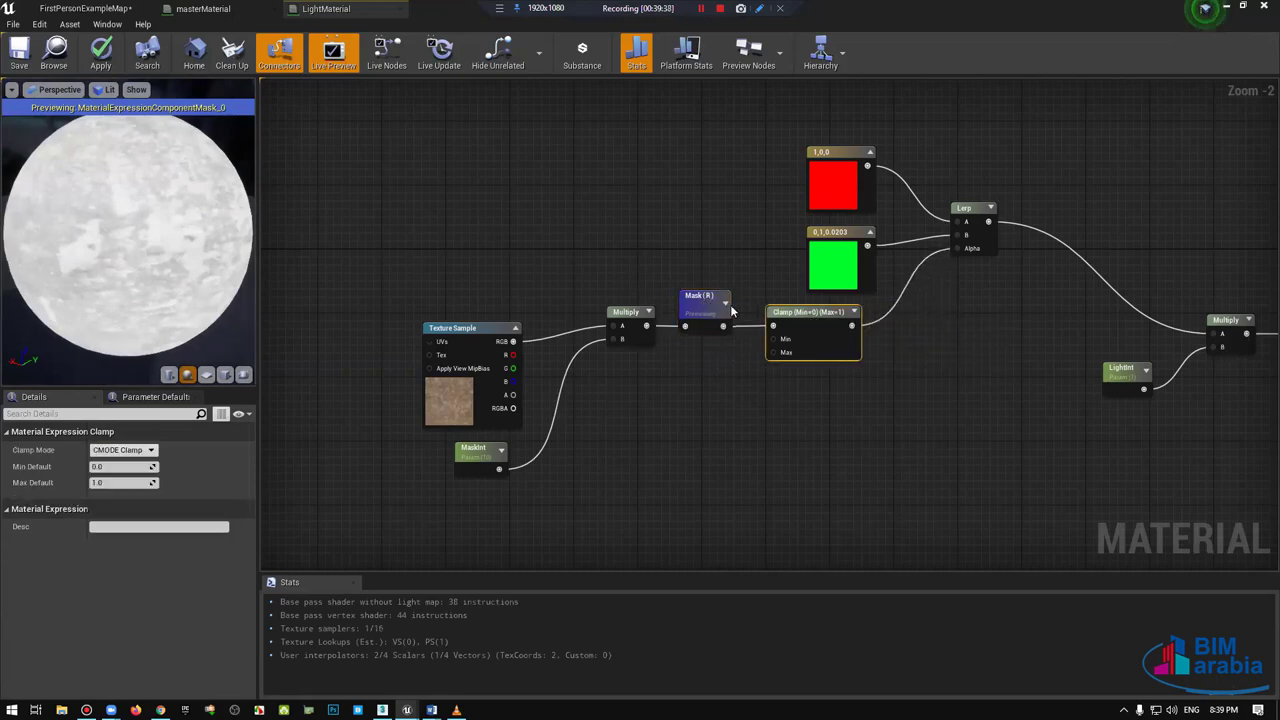
pyautogui.click(712, 300)
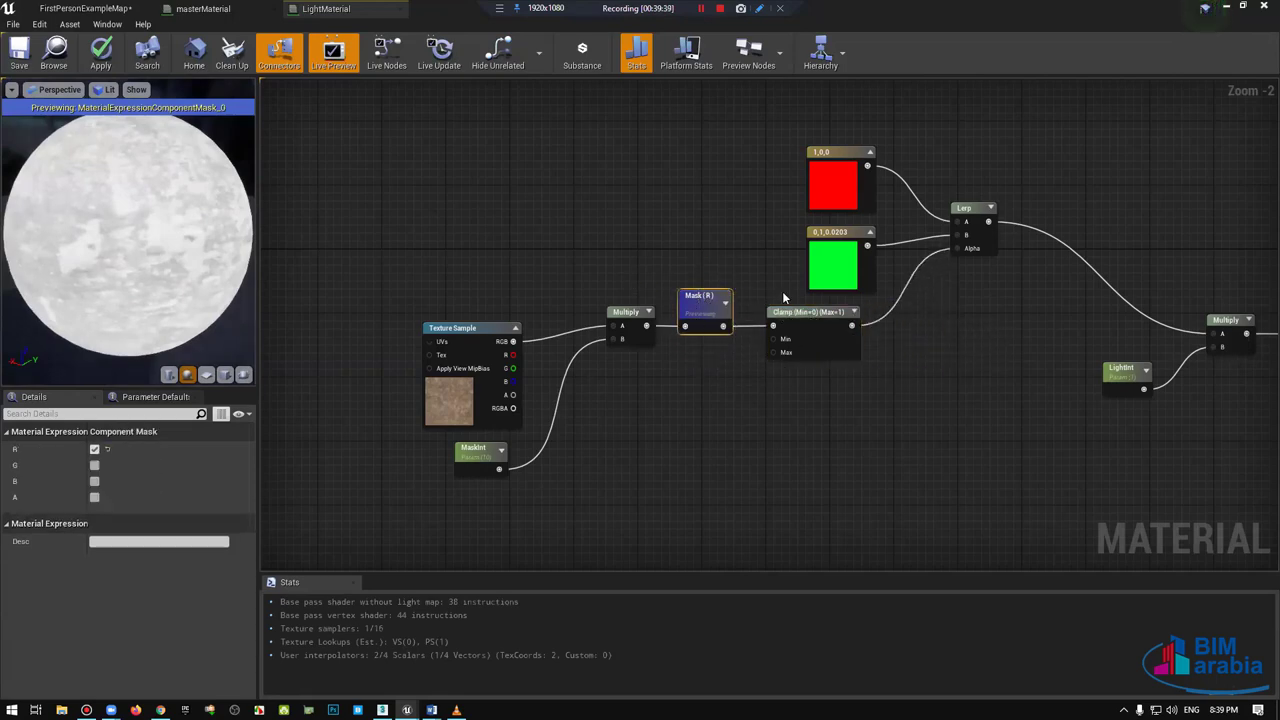
pyautogui.click(787, 349)
pyautogui.click(703, 305)
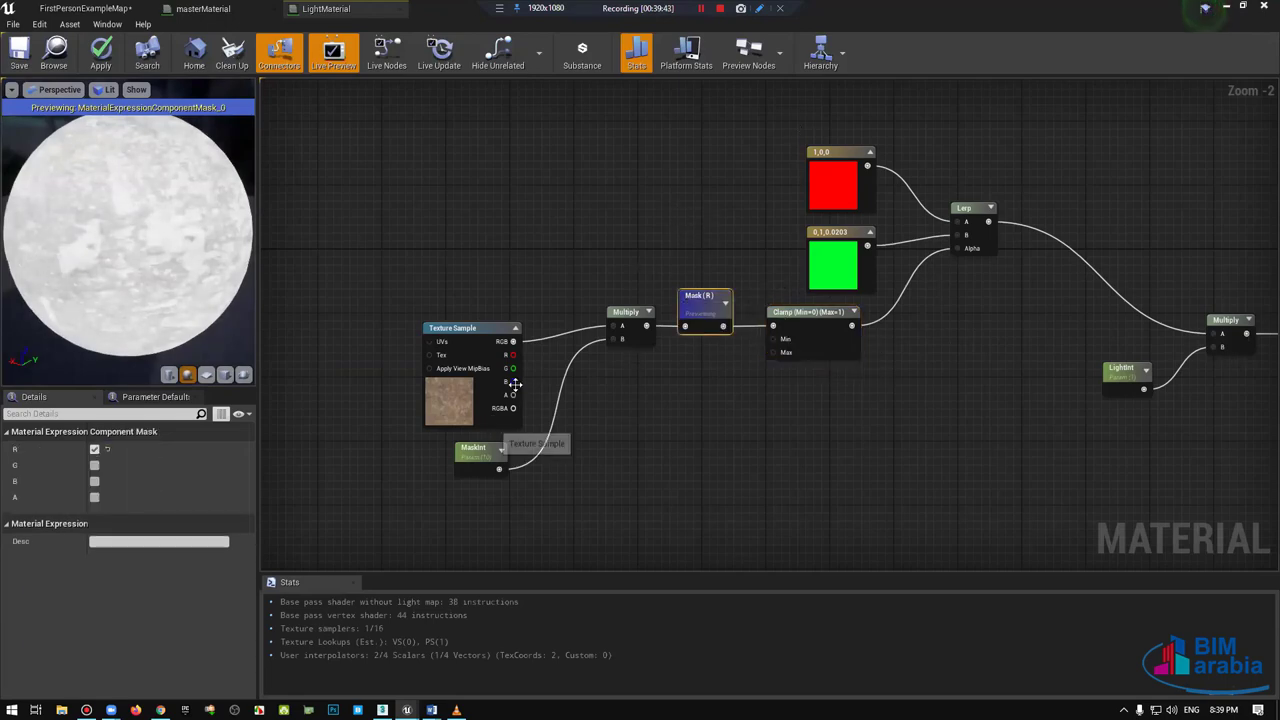
# Step: Set MaskInt's default value to 5 and let the material recompile
pyautogui.moveTo(459, 455); pyautogui.dragTo(474, 455)
pyautogui.click(121, 494)
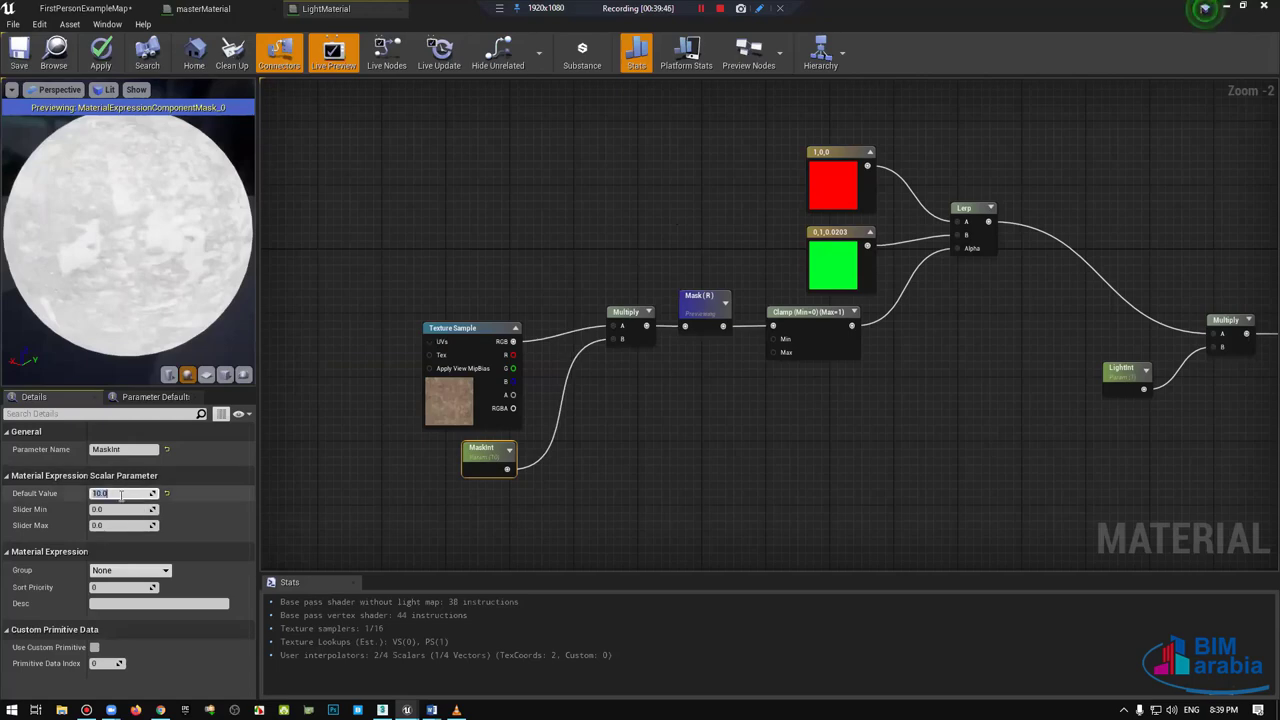
pyautogui.write('5')
pyautogui.press('Return')
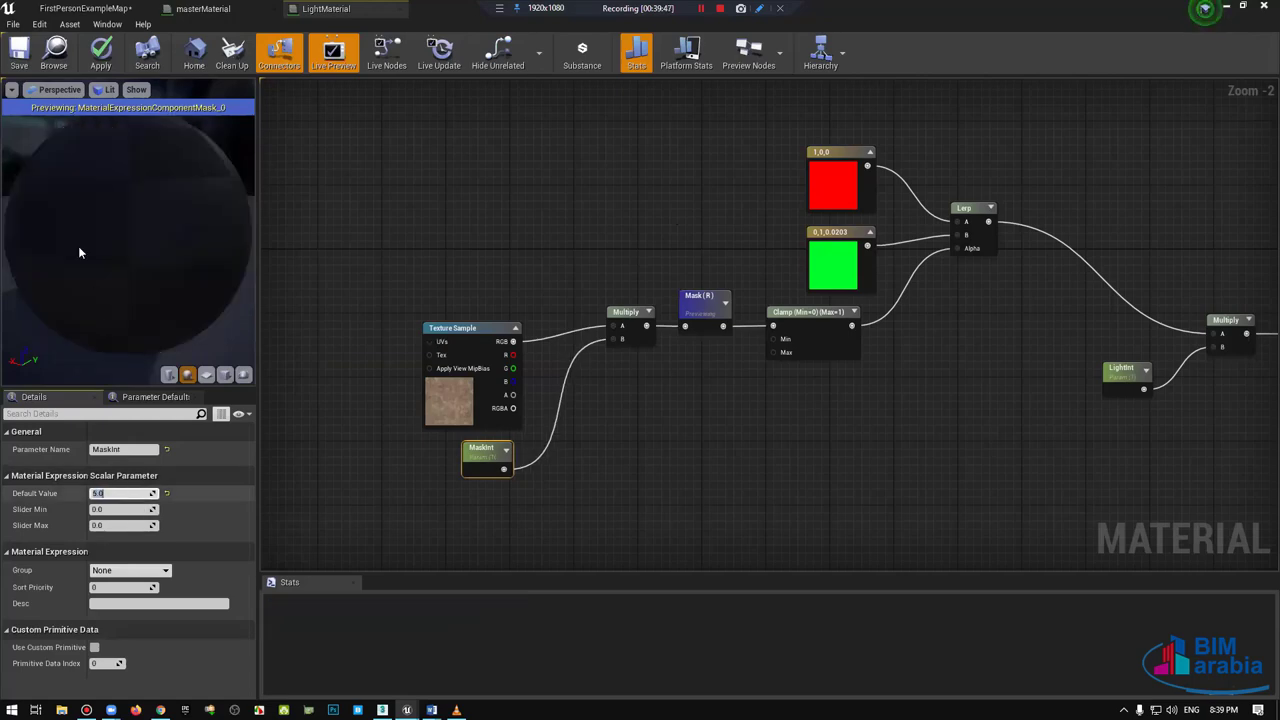
pyautogui.press('Home')
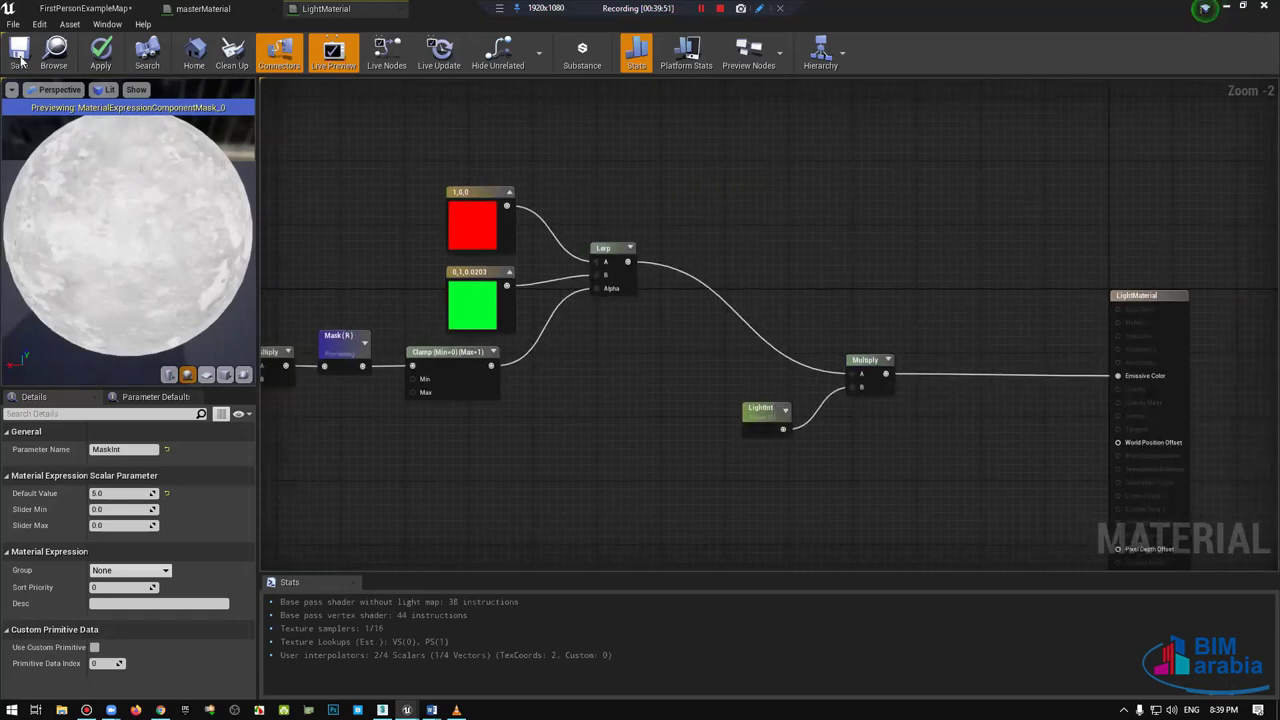
# Step: Stop previewing the Mask node, set MaskInt's default to 3, and save LightMaterial
pyautogui.rightClick(350, 335)
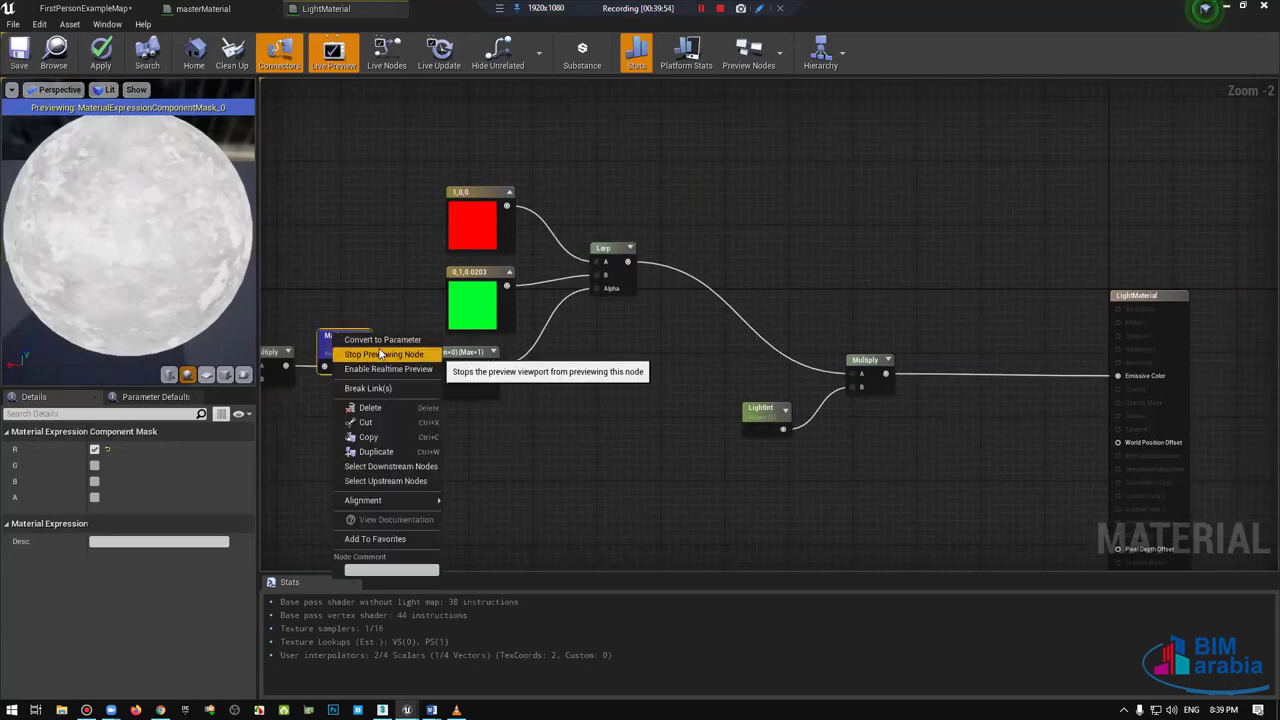
pyautogui.click(418, 355)
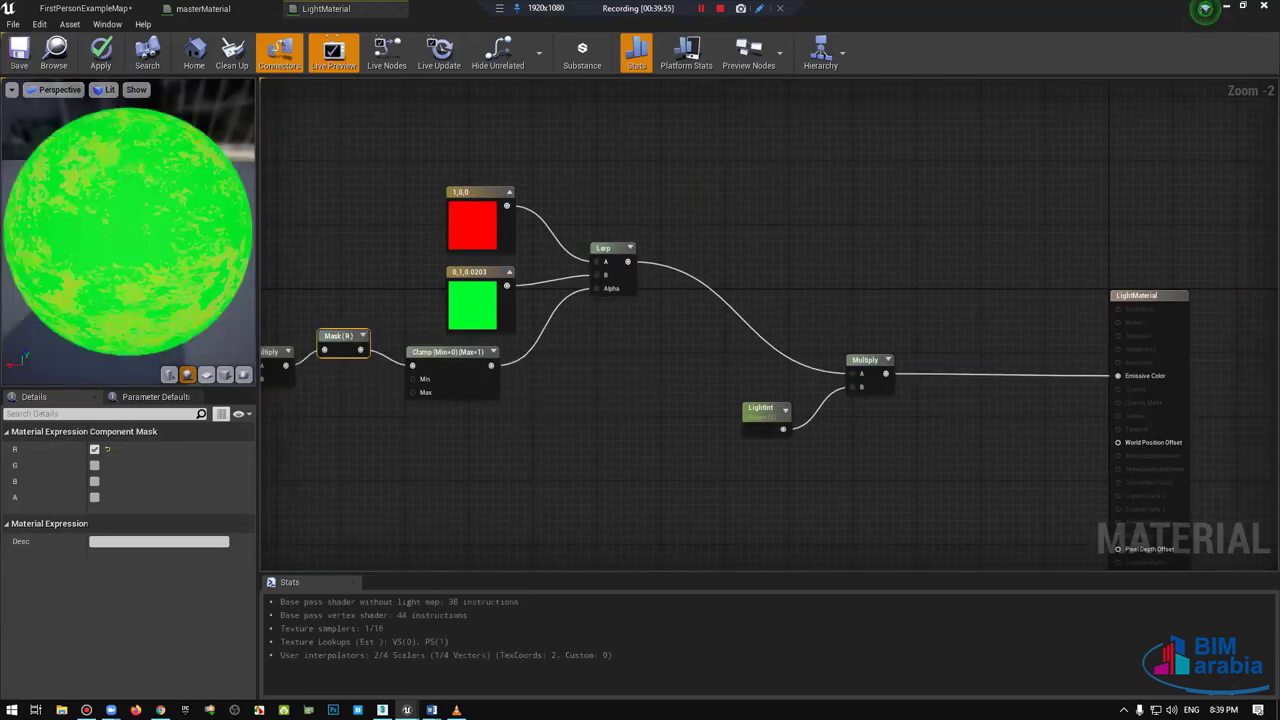
pyautogui.moveTo(341, 253); pyautogui.dragTo(545, 272, button='right')
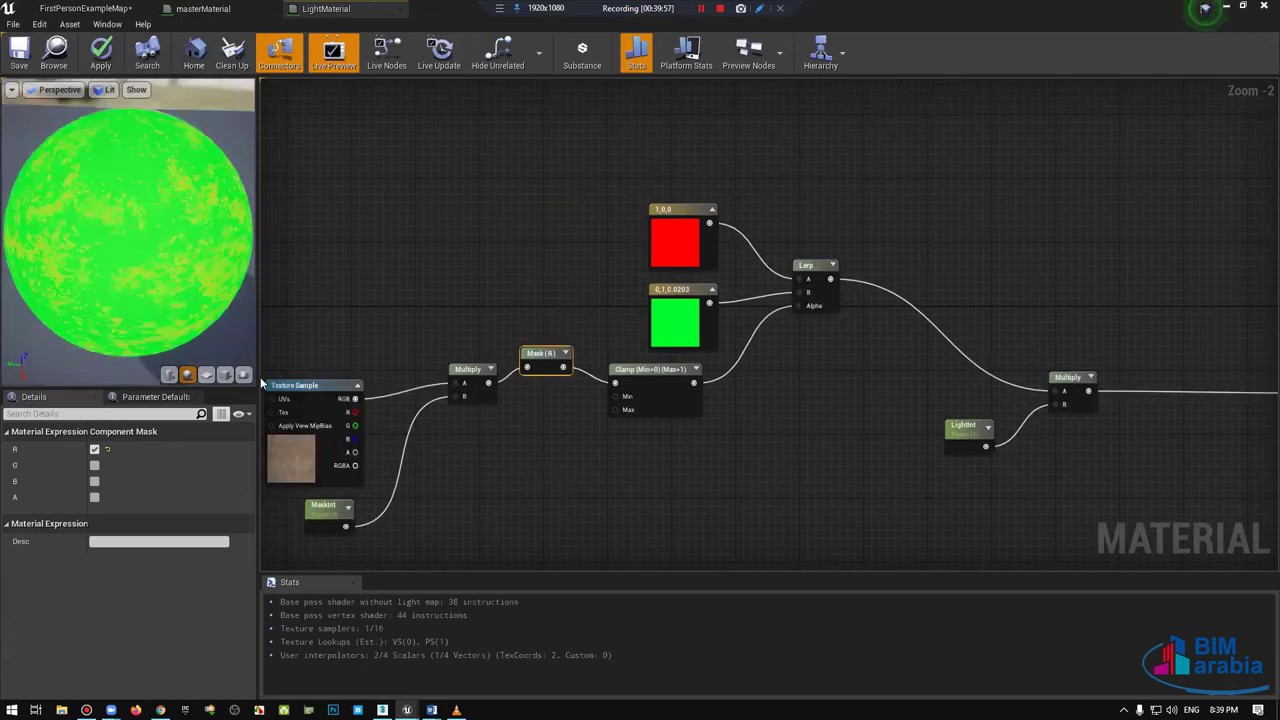
pyautogui.moveTo(383, 499); pyautogui.dragTo(450, 477, button='right')
pyautogui.click(392, 485)
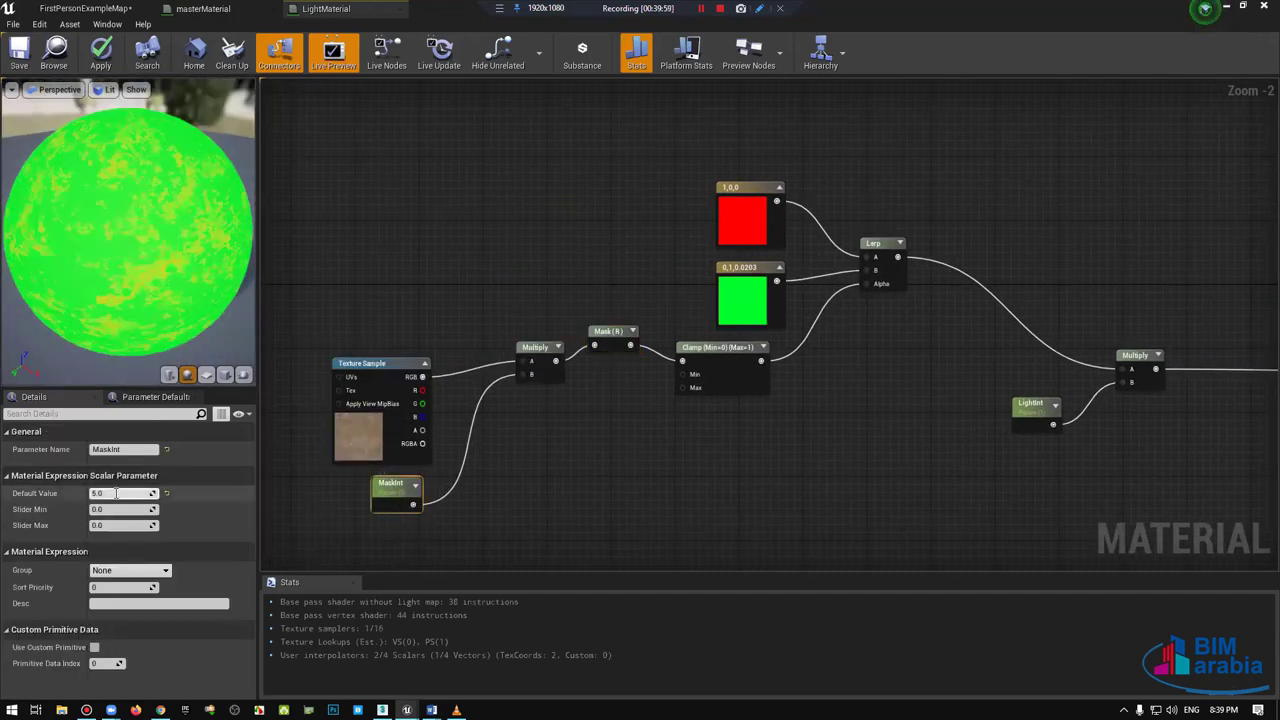
pyautogui.write('3')
pyautogui.press('Return')
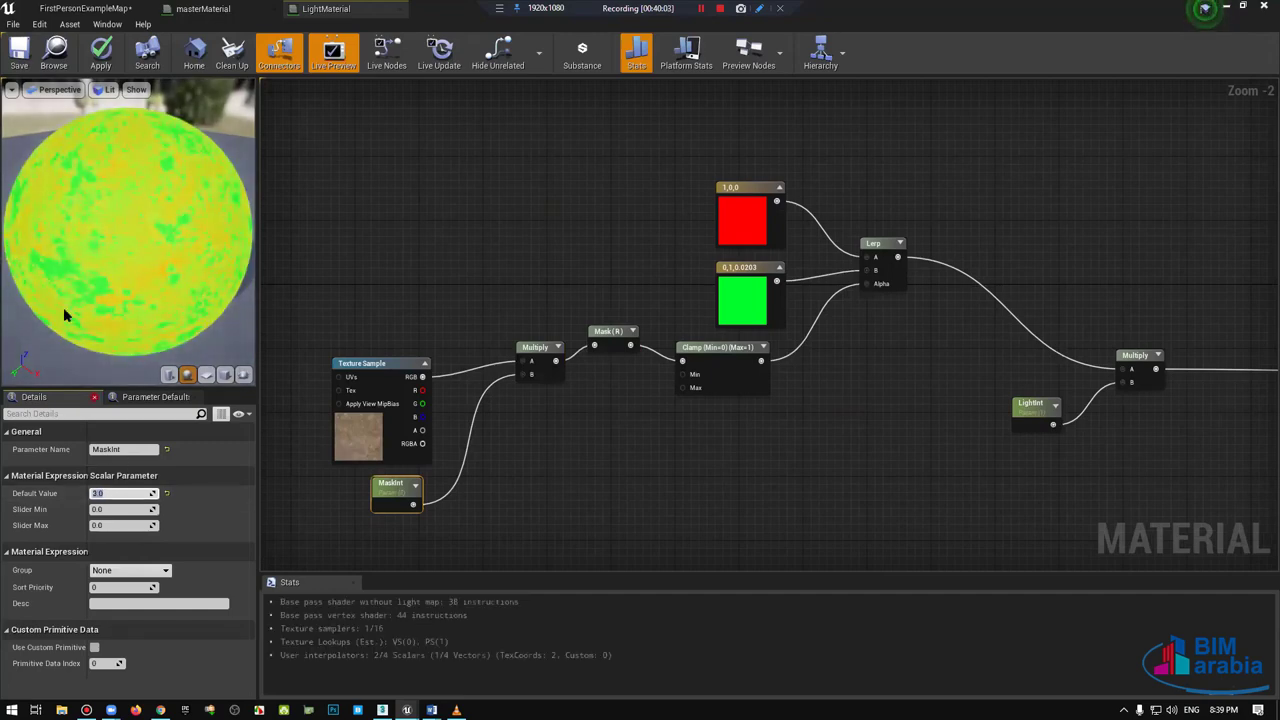
pyautogui.moveTo(63, 314); pyautogui.dragTo(110, 300)
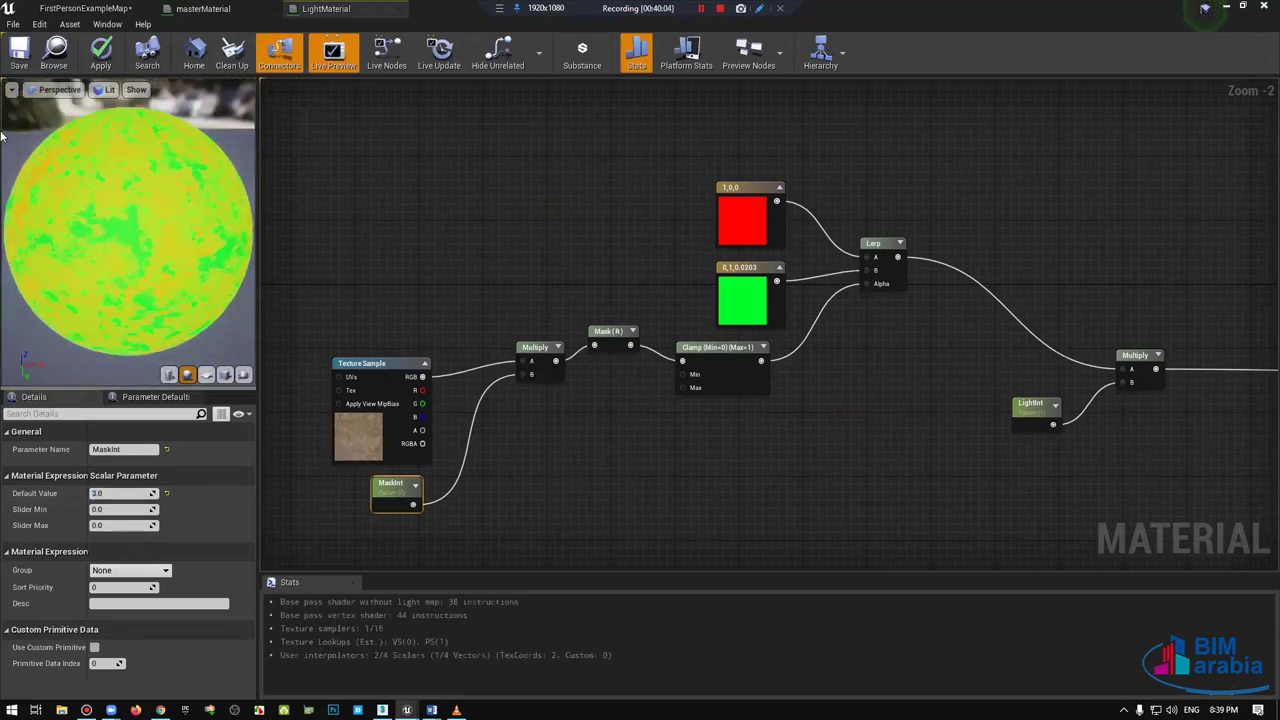
pyautogui.click(17, 53)
# Step: Open the sphere's LightMaterial_1 instance beside the level view
pyautogui.click(118, 8)
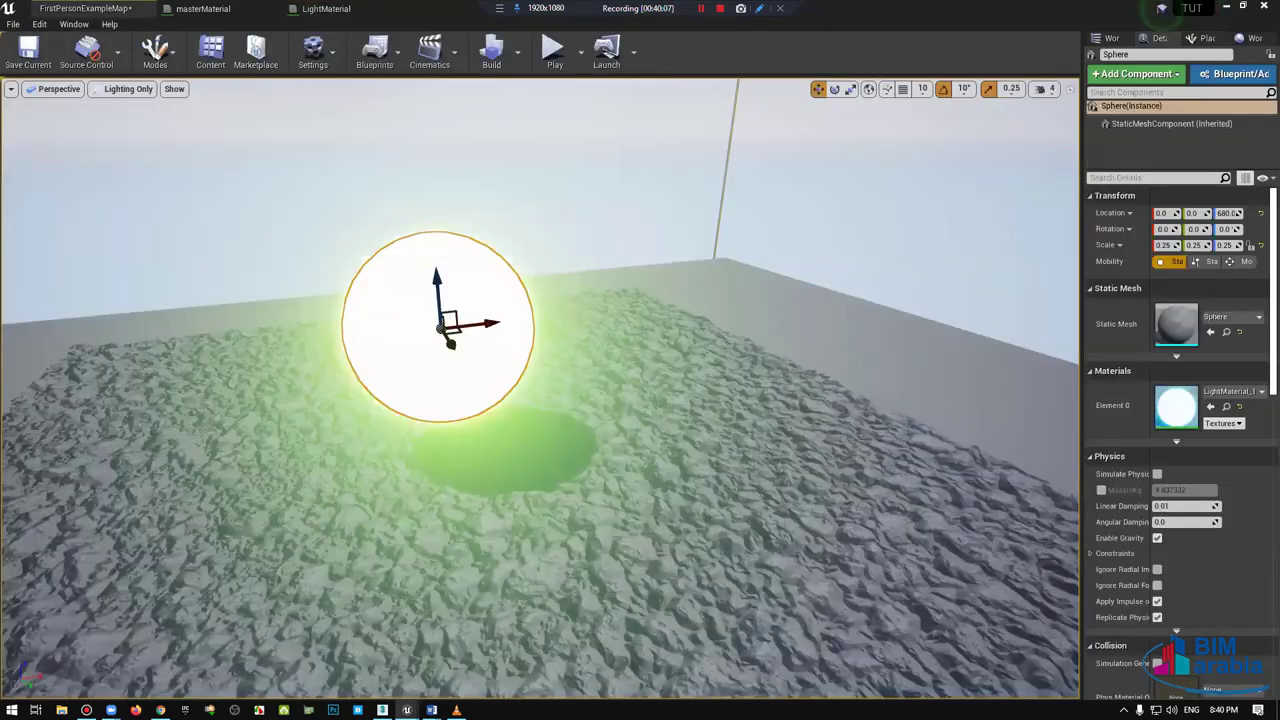
pyautogui.moveTo(669, 310); pyautogui.dragTo(640, 330)
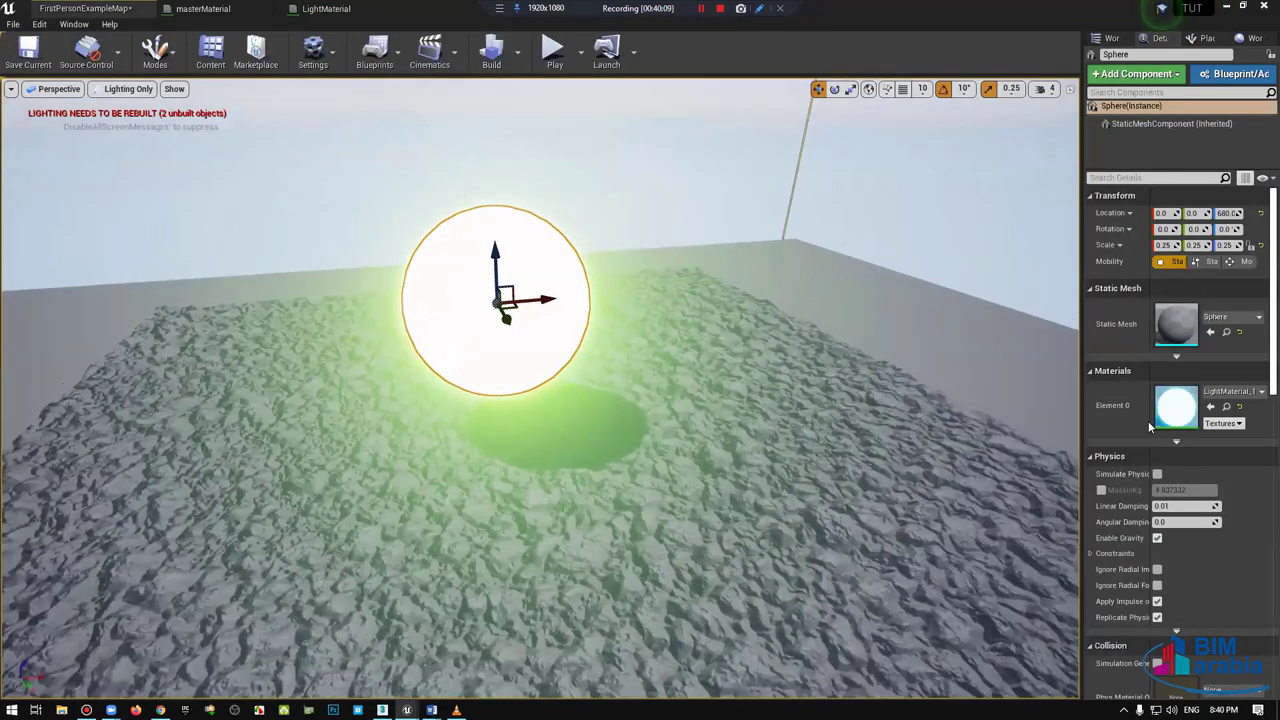
pyautogui.doubleClick(1176, 405)
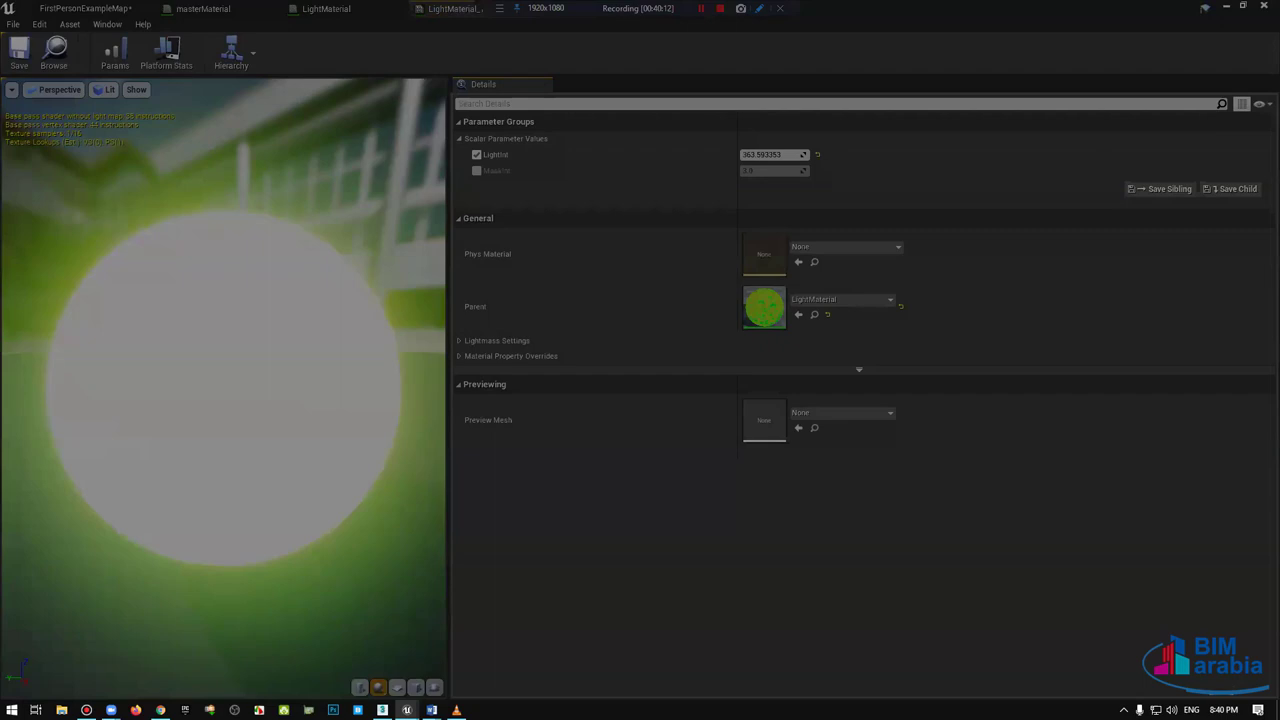
pyautogui.click(520, 8)
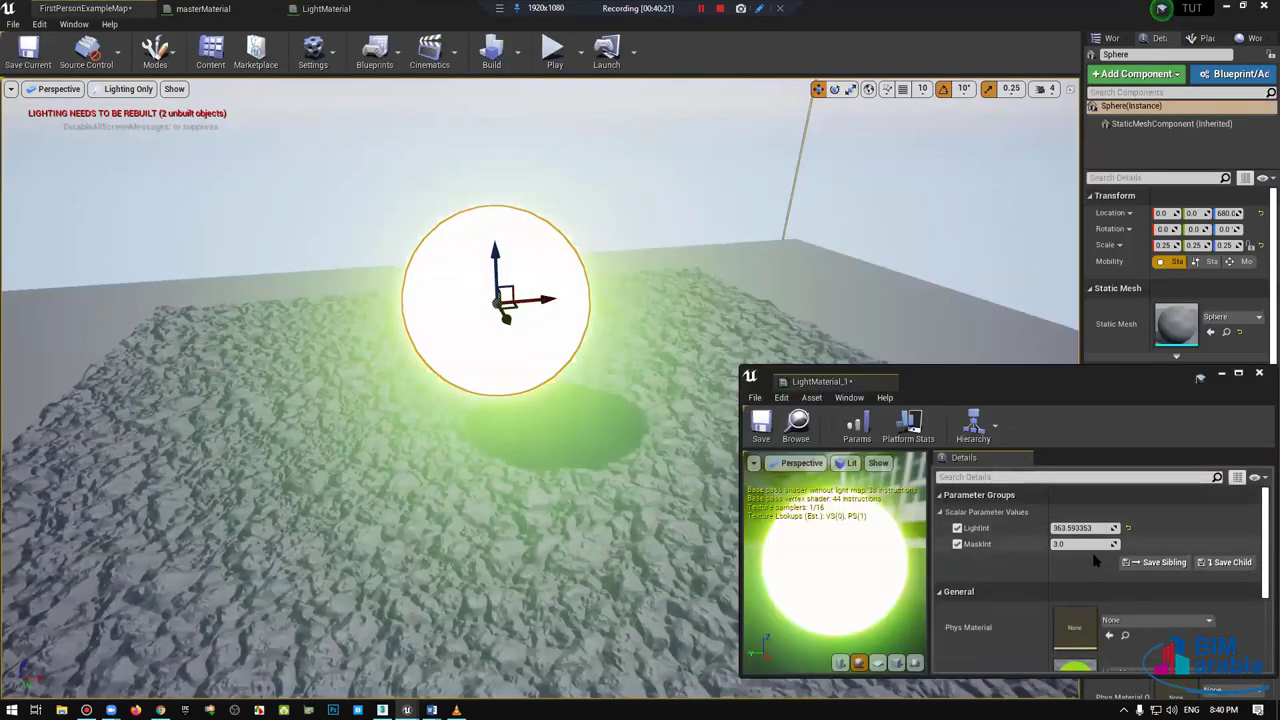
# Step: Drag the instance values so LightInt is about 2.53 and MaskInt about 2.8, framing the sphere
pyautogui.moveTo(1082, 544); pyautogui.dragTo(1060, 544)
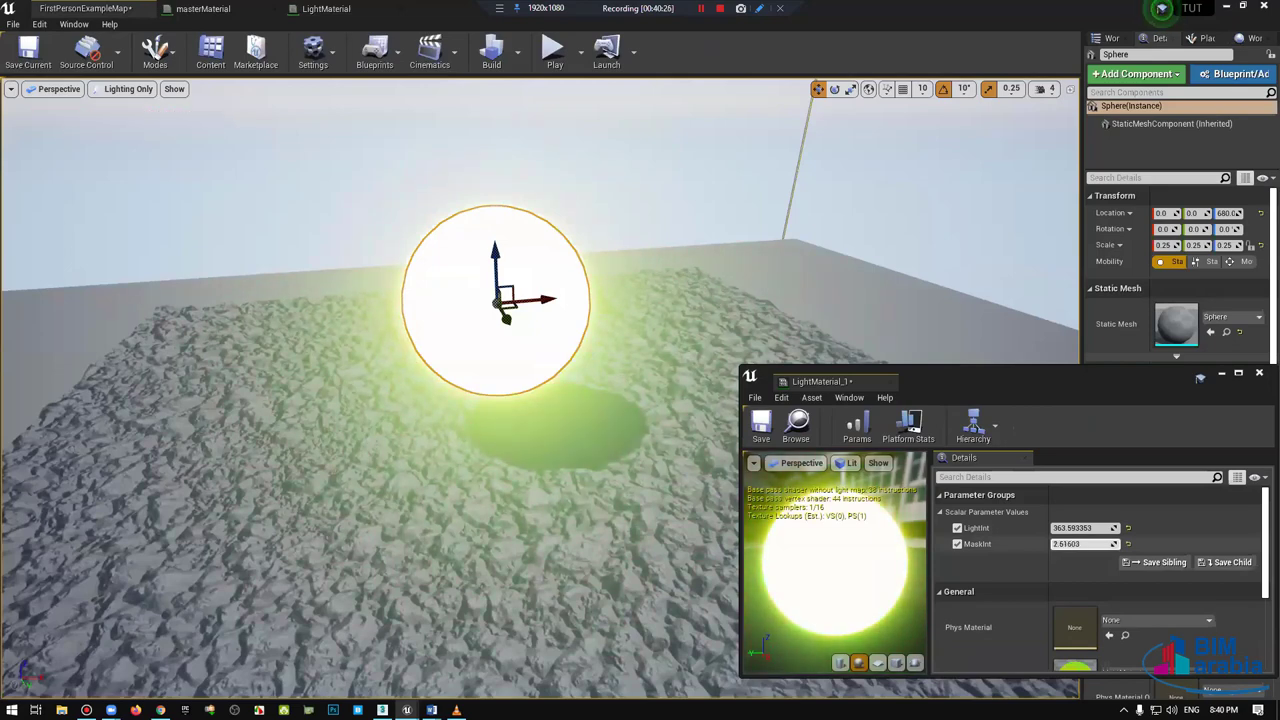
pyautogui.moveTo(1082, 544); pyautogui.dragTo(1046, 528)
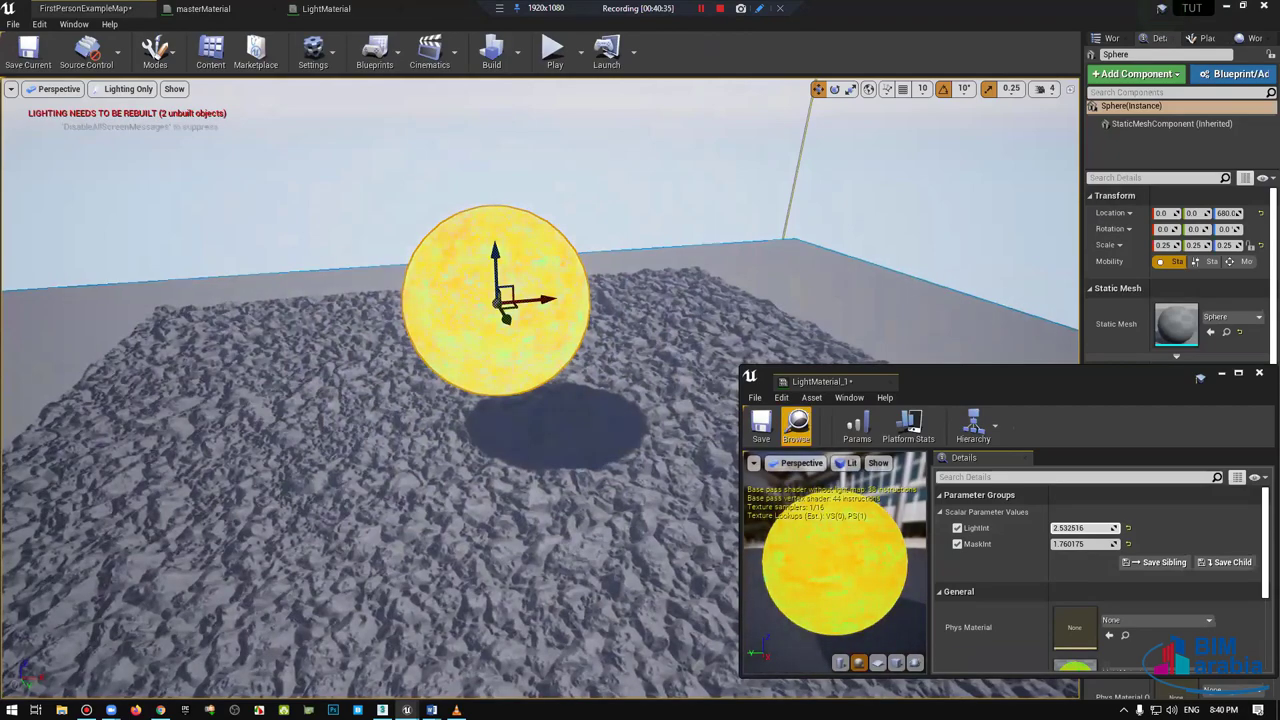
pyautogui.moveTo(607, 403)
pyautogui.mouseDown(button='right')
pyautogui.moveTo(563, 473)
pyautogui.moveTo(686, 495)
pyautogui.mouseUp(button='right')
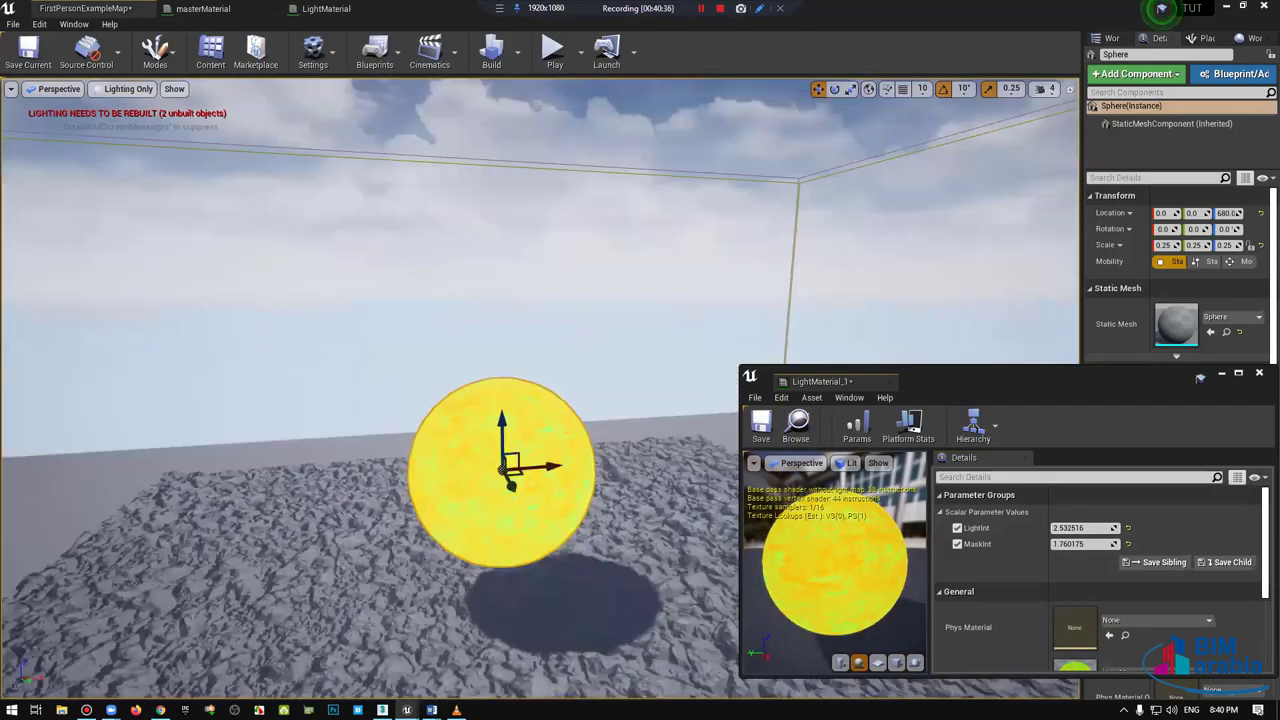
pyautogui.press('f')
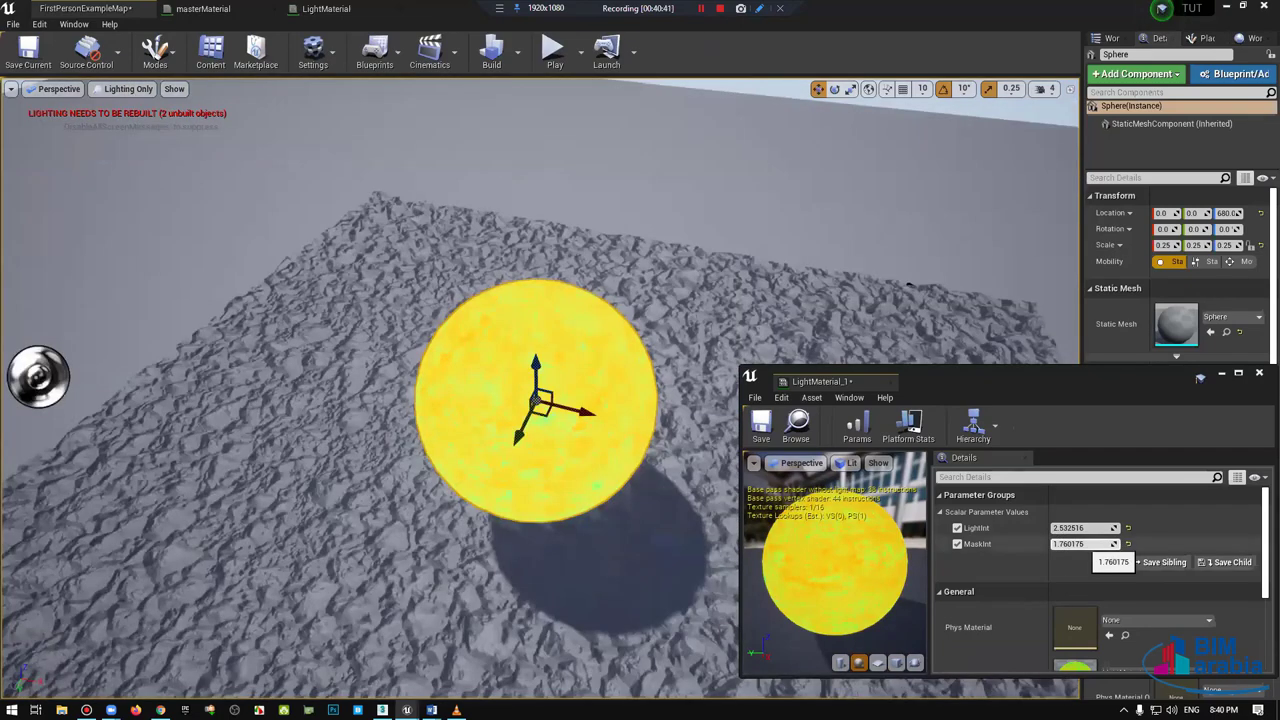
pyautogui.moveTo(1080, 545)
pyautogui.mouseDown()
pyautogui.moveTo(1130, 545)
pyautogui.moveTo(1040, 544)
pyautogui.moveTo(1110, 544)
pyautogui.moveTo(981, 522)
pyautogui.mouseUp()
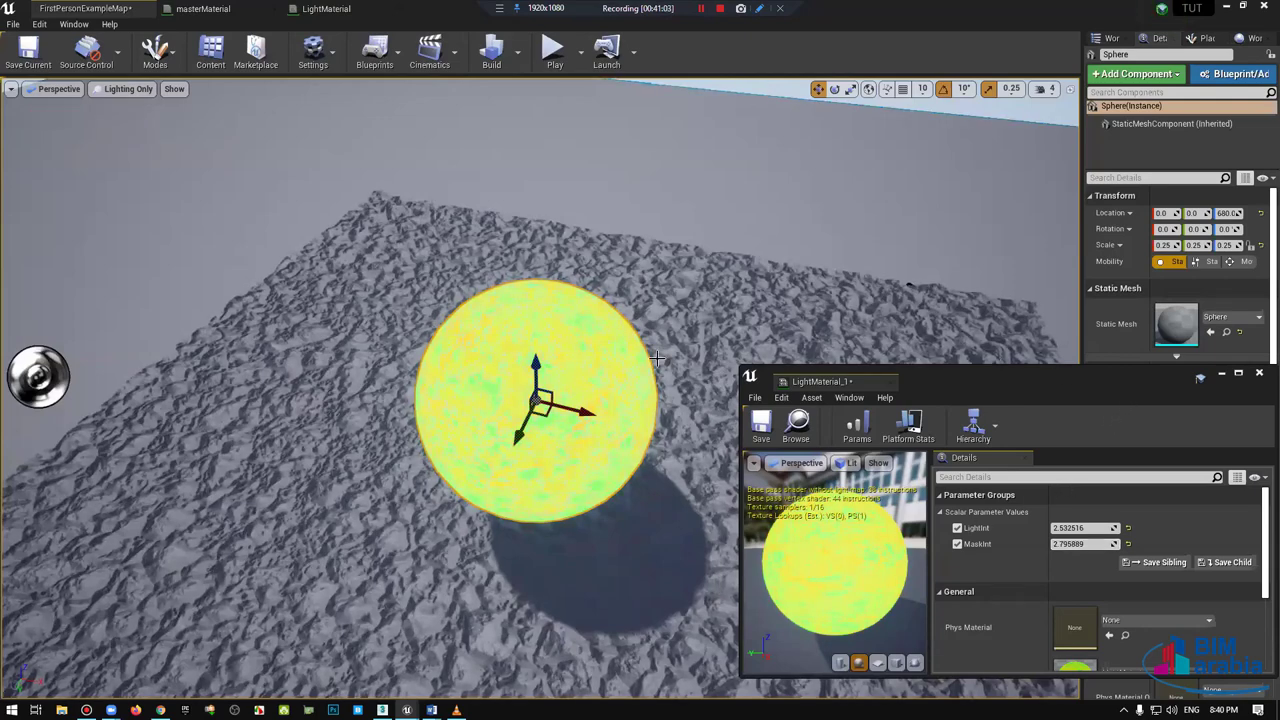
# Step: Search the Content Browser for 'ch' and select the T_Checker_Noise_M texture
pyautogui.click(210, 55)
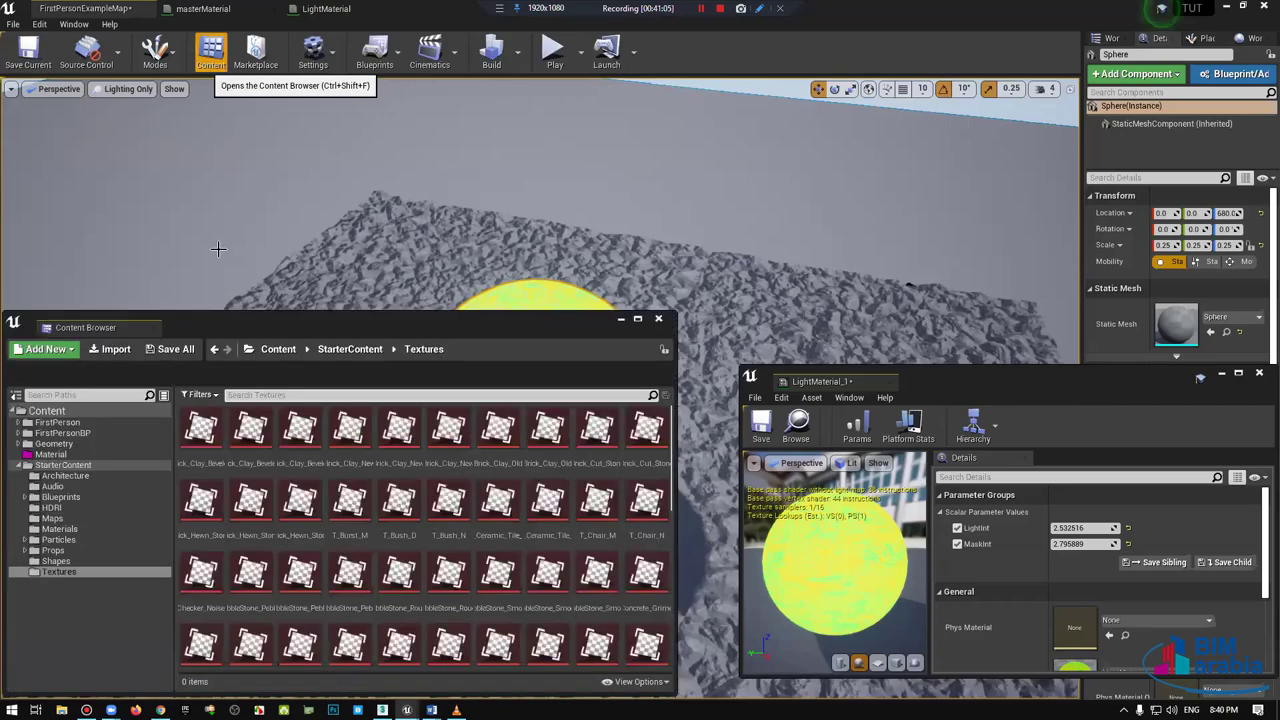
pyautogui.click(443, 478)
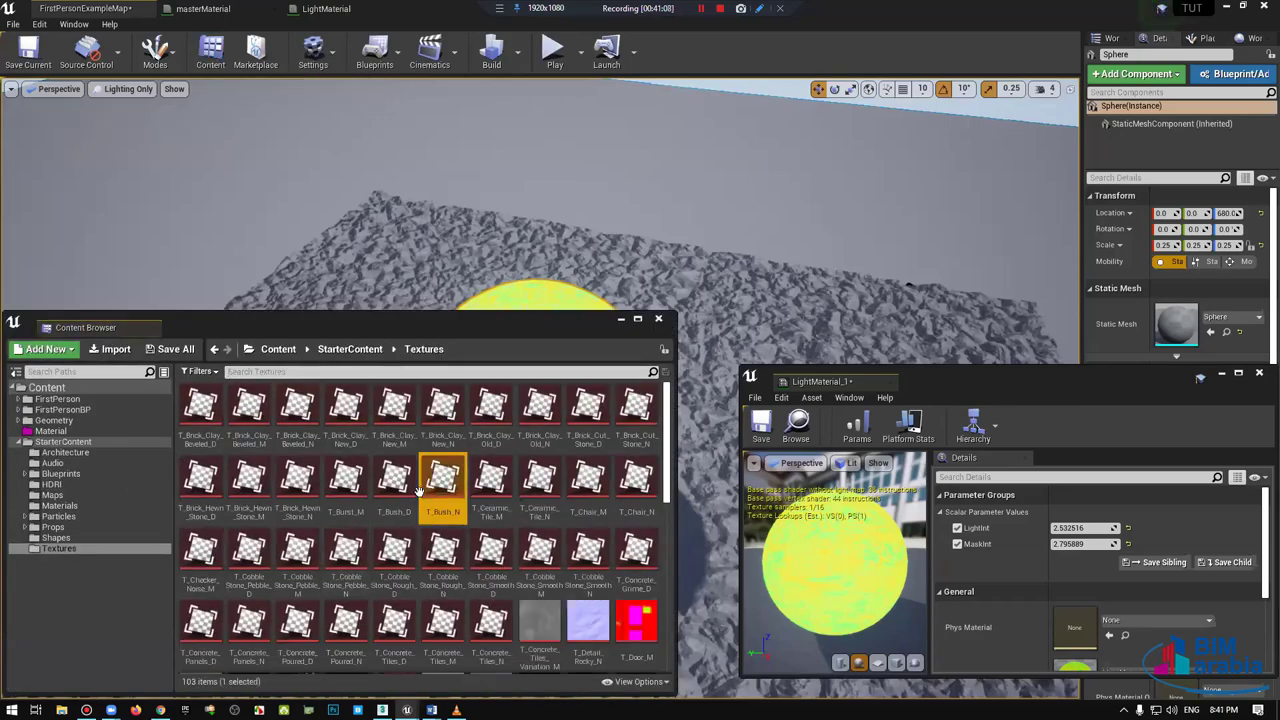
pyautogui.click(322, 371)
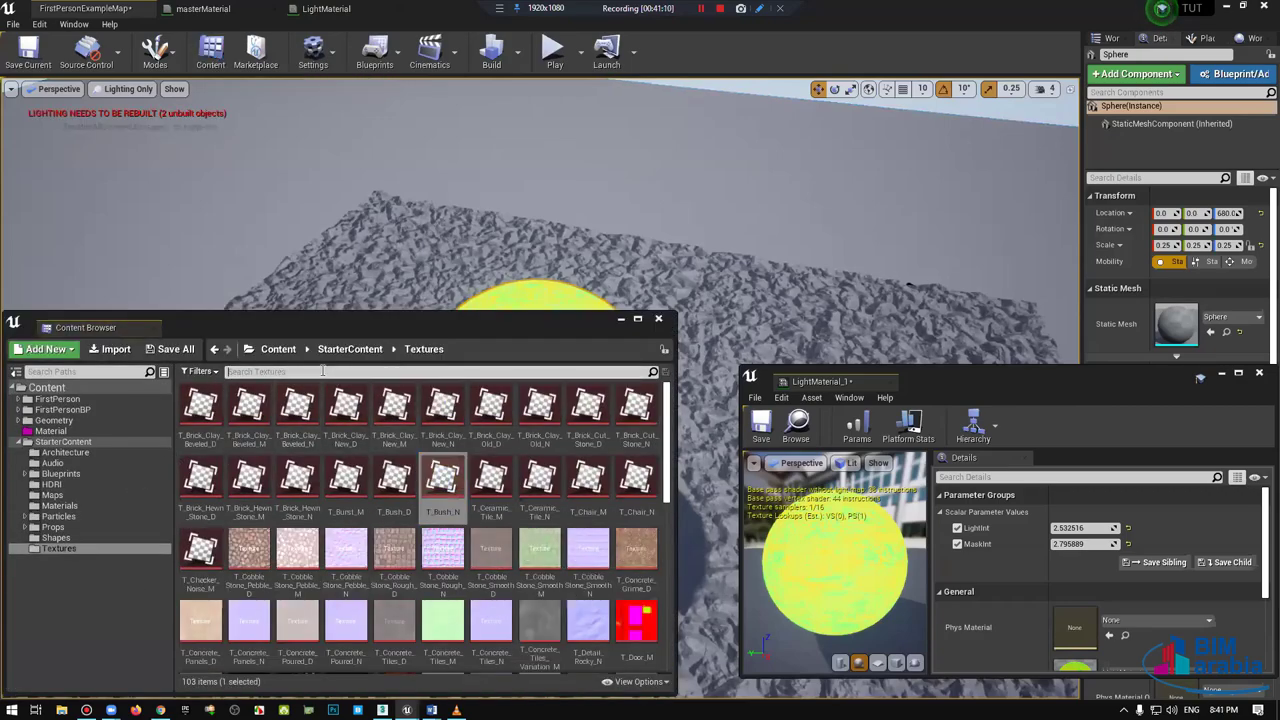
pyautogui.write('ch')
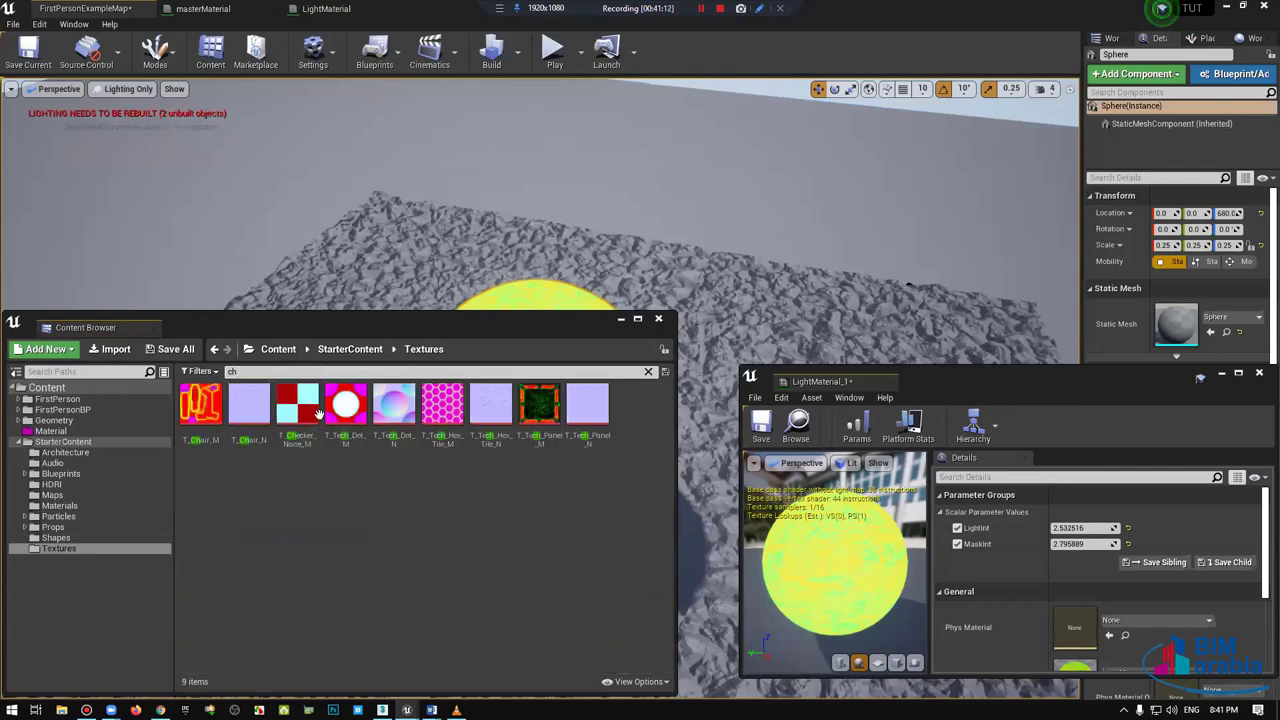
pyautogui.click(302, 406)
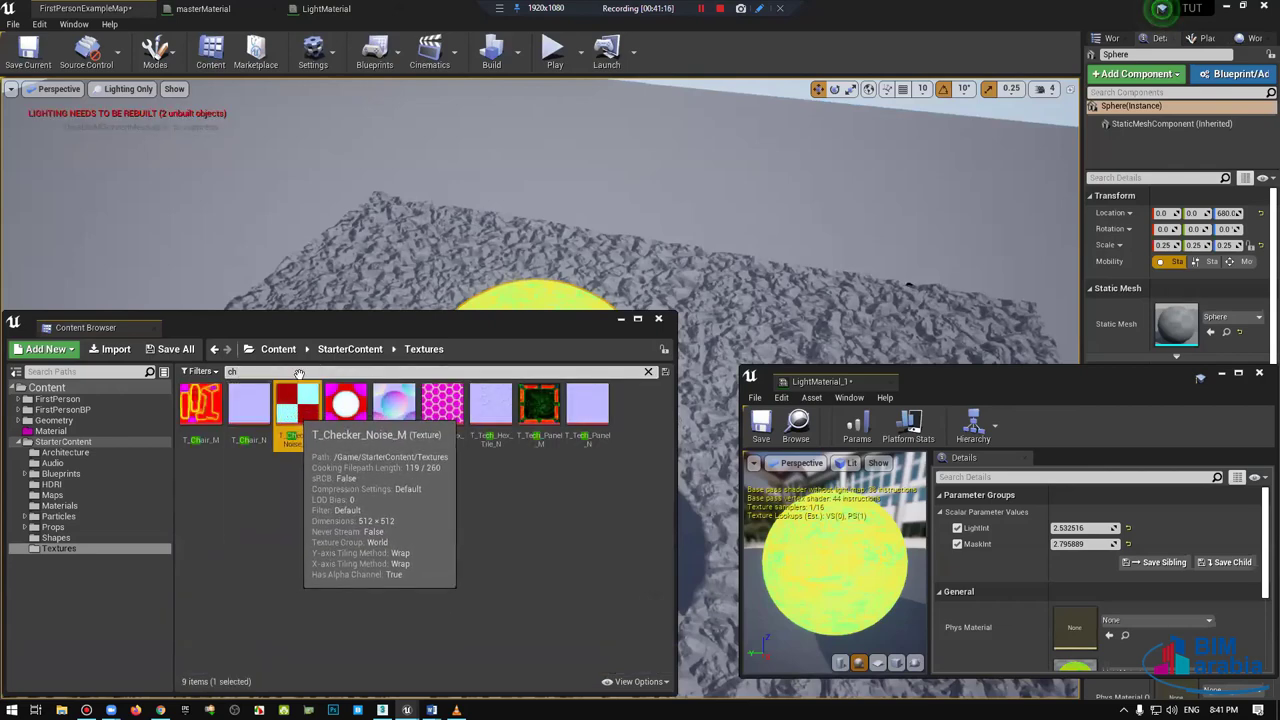
# Step: Drop T_Checker_Noise_M into the LightMaterial graph below the Mask chain and locate it with Ctrl+B
pyautogui.moveTo(299, 385); pyautogui.dragTo(344, 8)
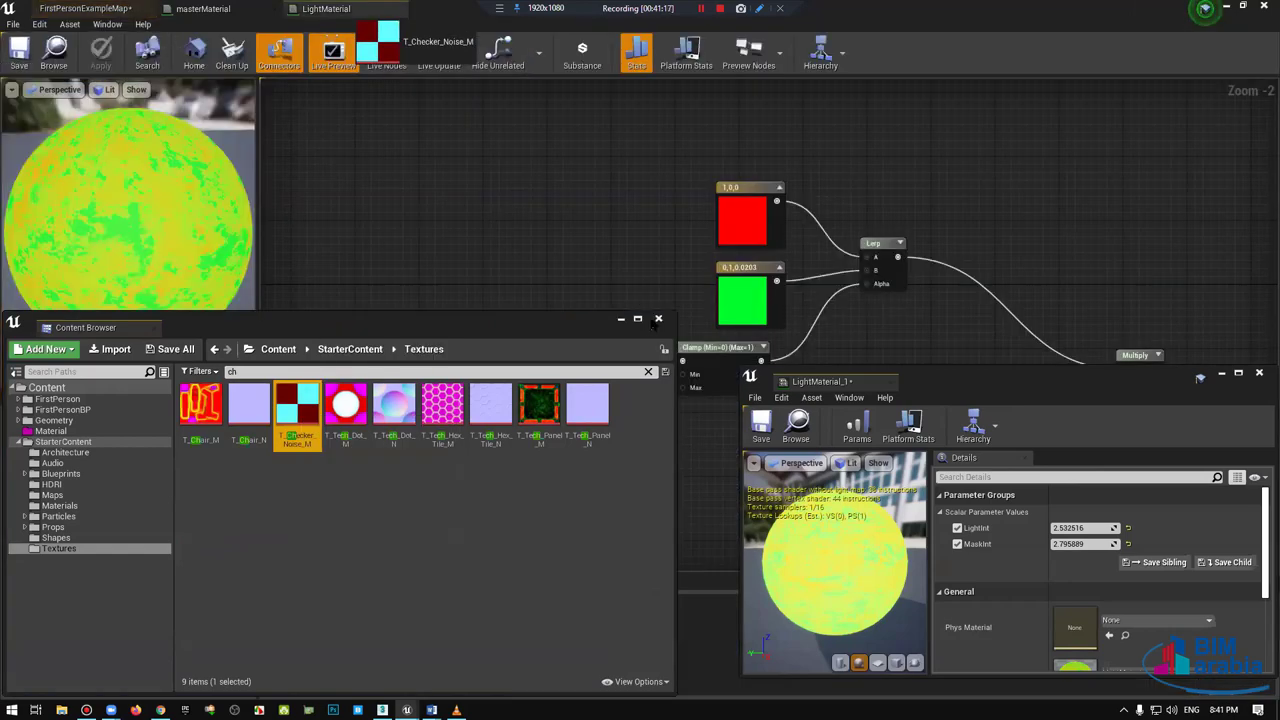
pyautogui.moveTo(397, 124); pyautogui.dragTo(400, 118)
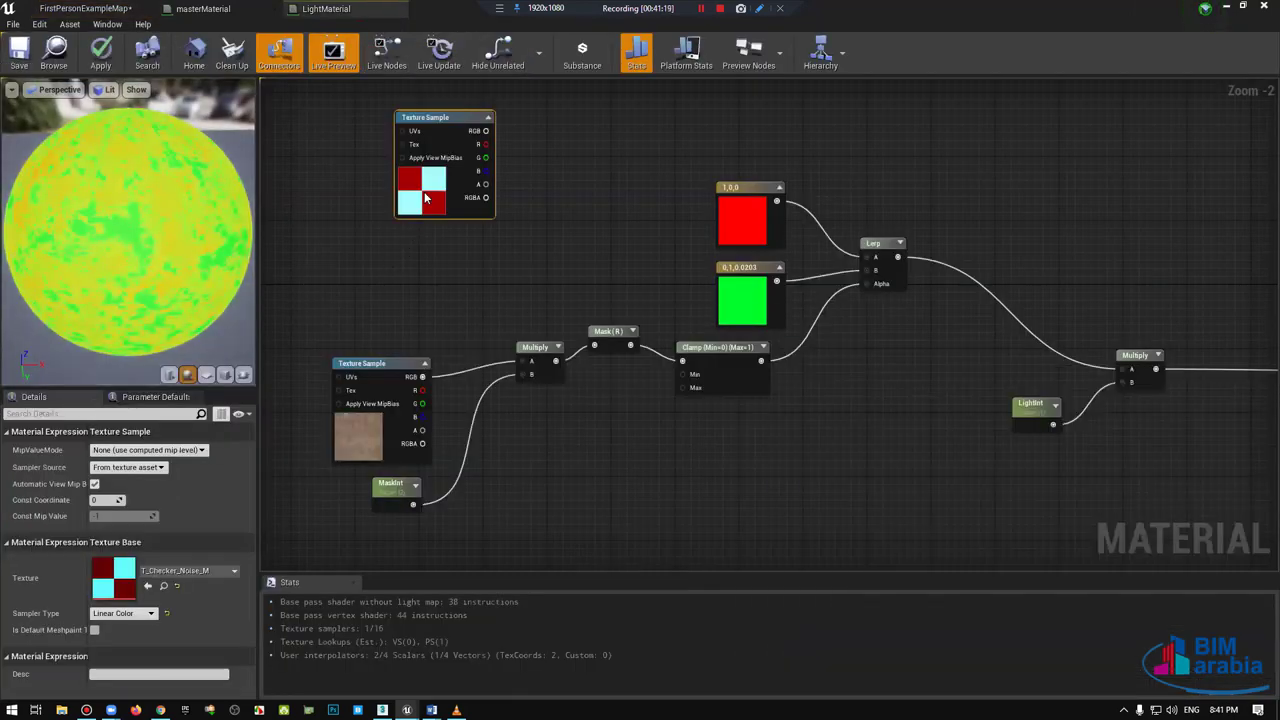
pyautogui.moveTo(424, 191); pyautogui.dragTo(542, 521)
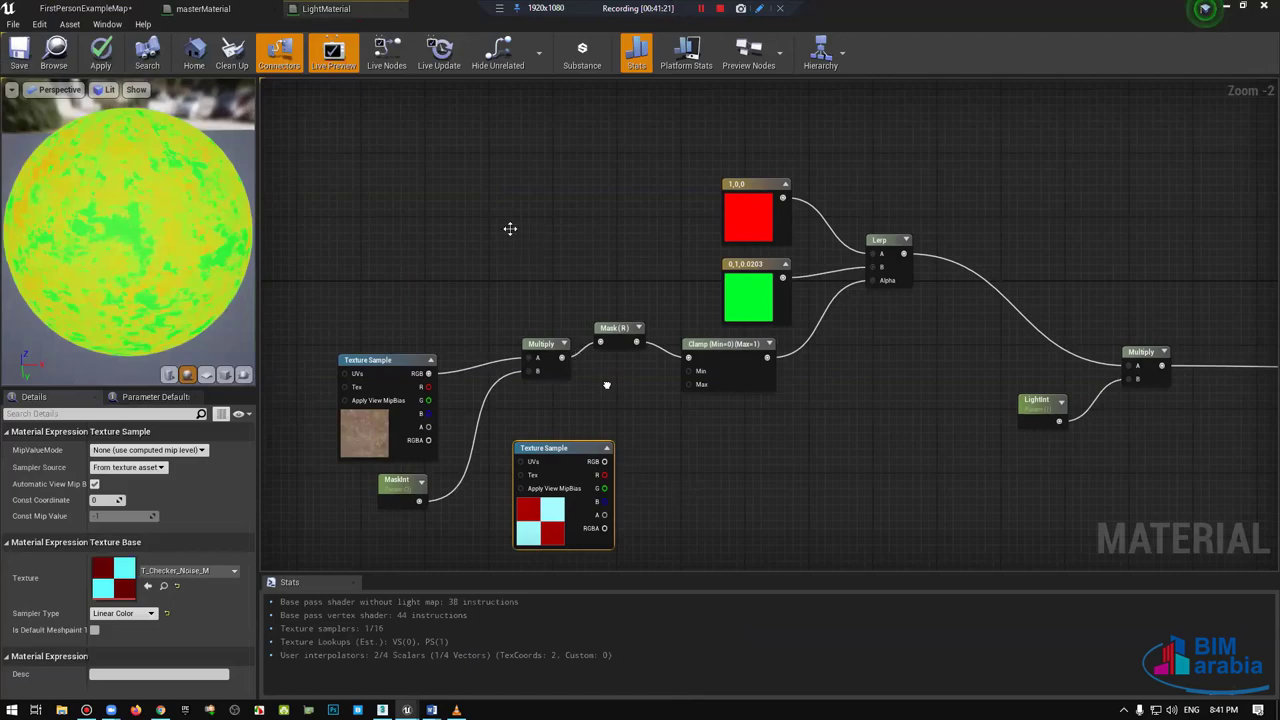
pyautogui.moveTo(606, 385); pyautogui.dragTo(696, 343, button='right')
pyautogui.moveTo(557, 370); pyautogui.dragTo(571, 515, button='right')
pyautogui.hotkey('ctrl', 'b')
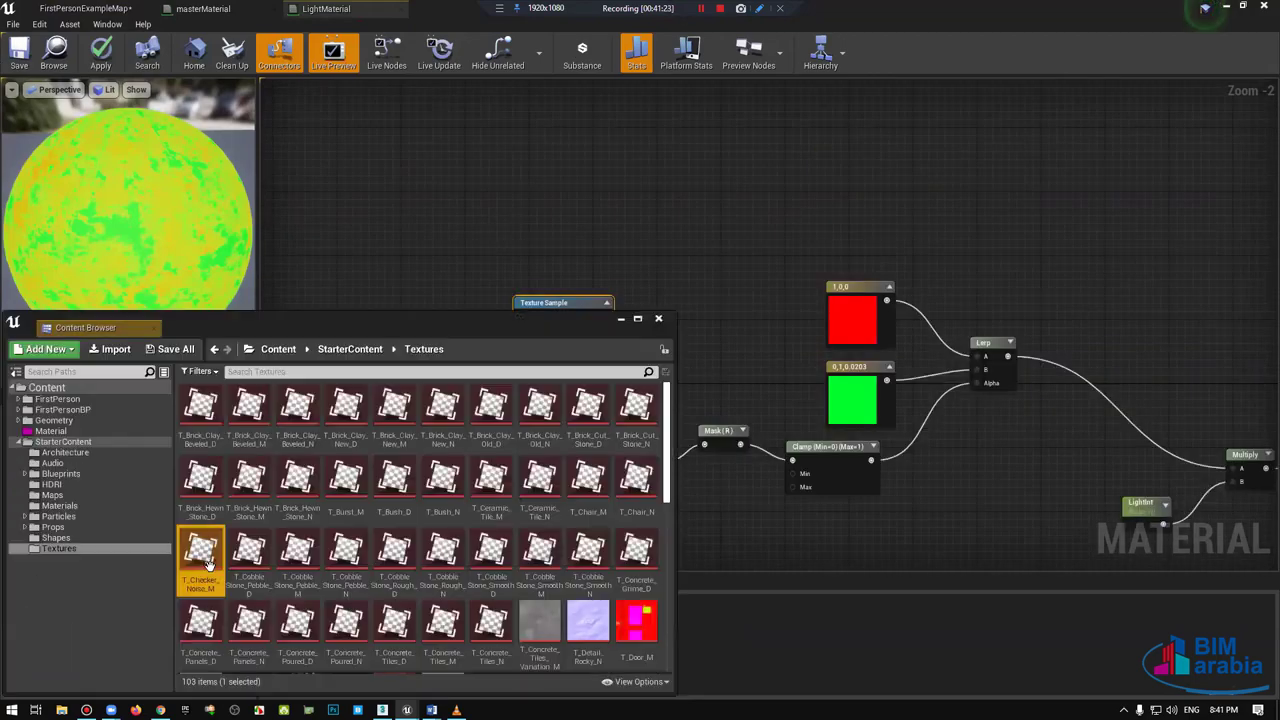
# Step: Open T_Checker_Noise_M in the texture editor and toggle the red, green, blue and alpha channel views
pyautogui.doubleClick(592, 306)
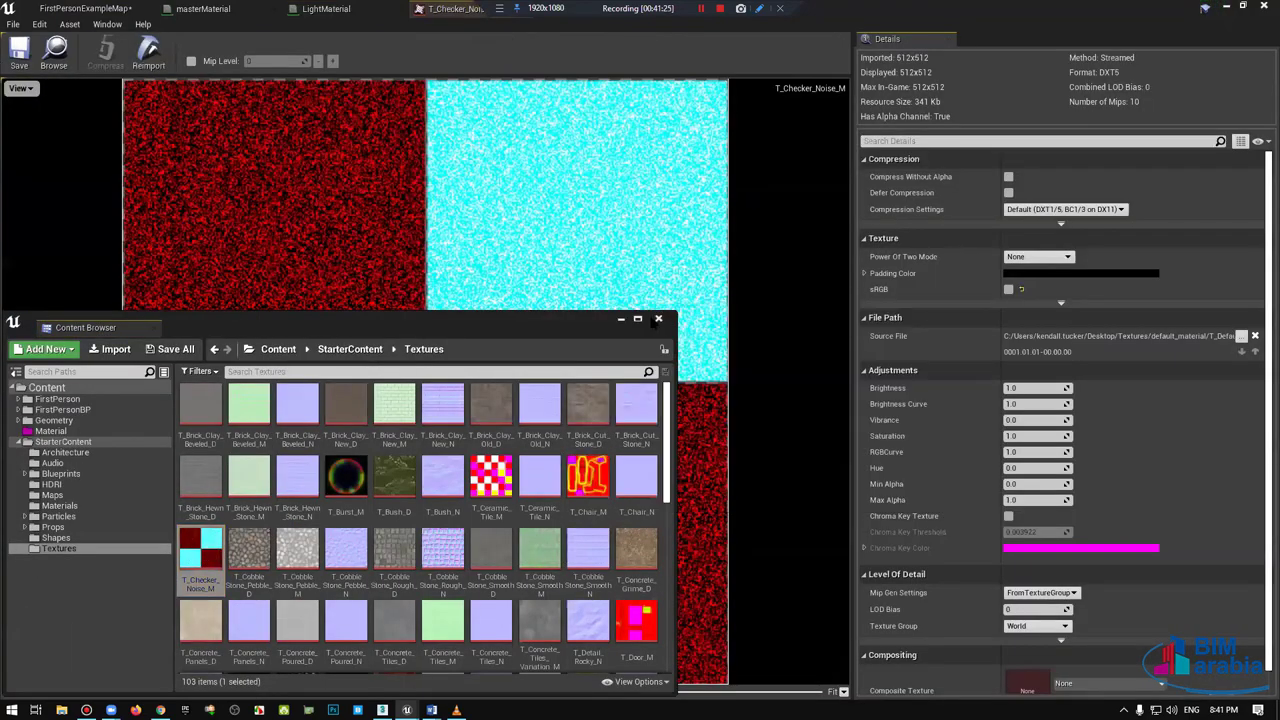
pyautogui.click(20, 88)
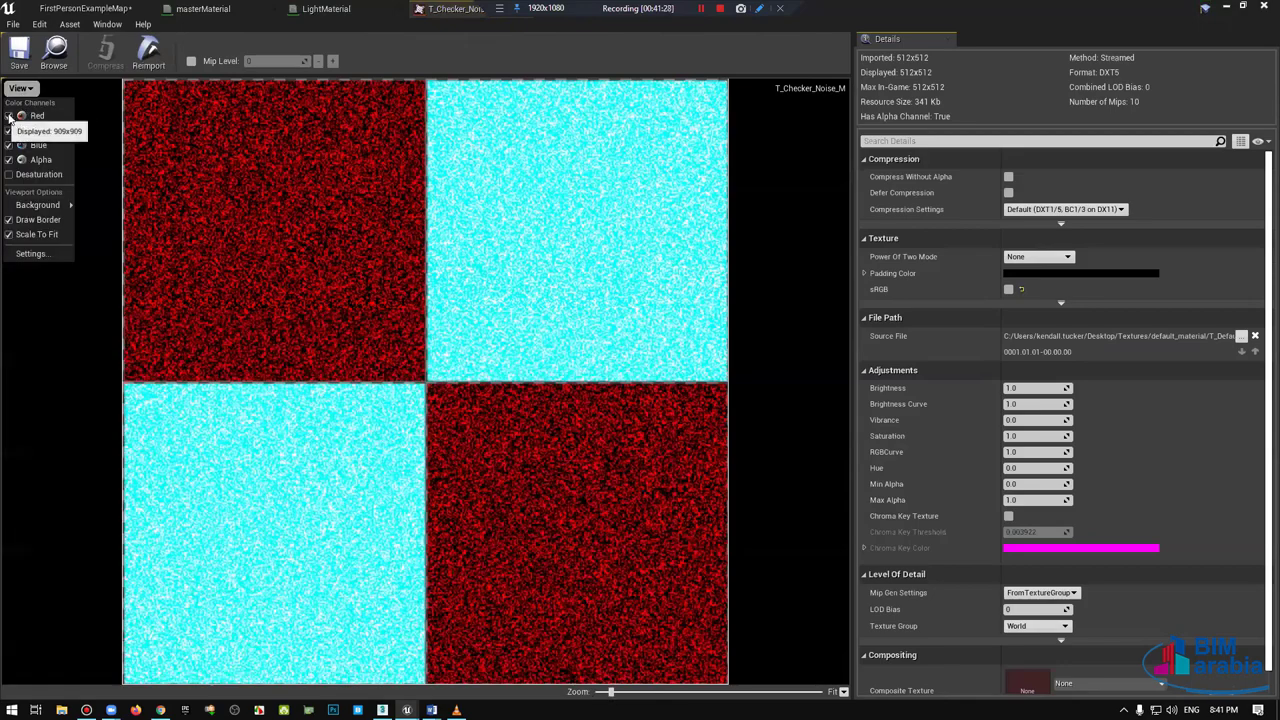
pyautogui.click(9, 116)
pyautogui.click(9, 131)
pyautogui.click(9, 145)
pyautogui.click(9, 160)
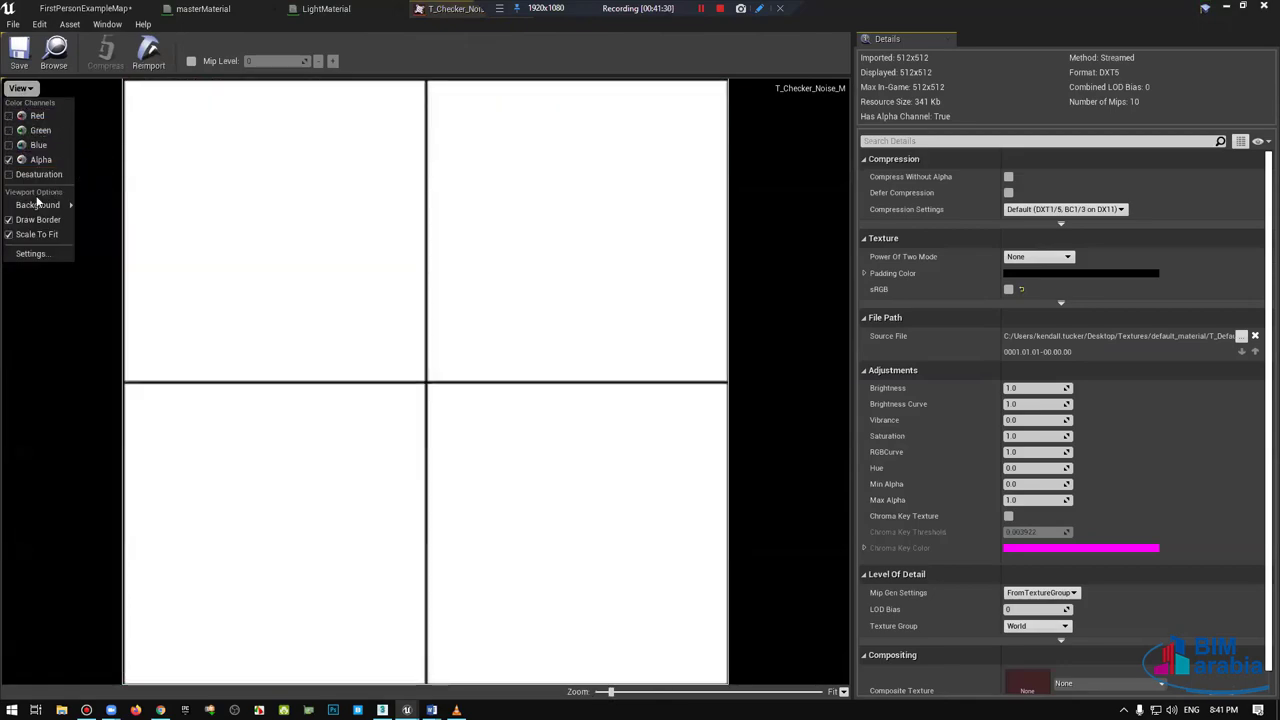
pyautogui.click(9, 174)
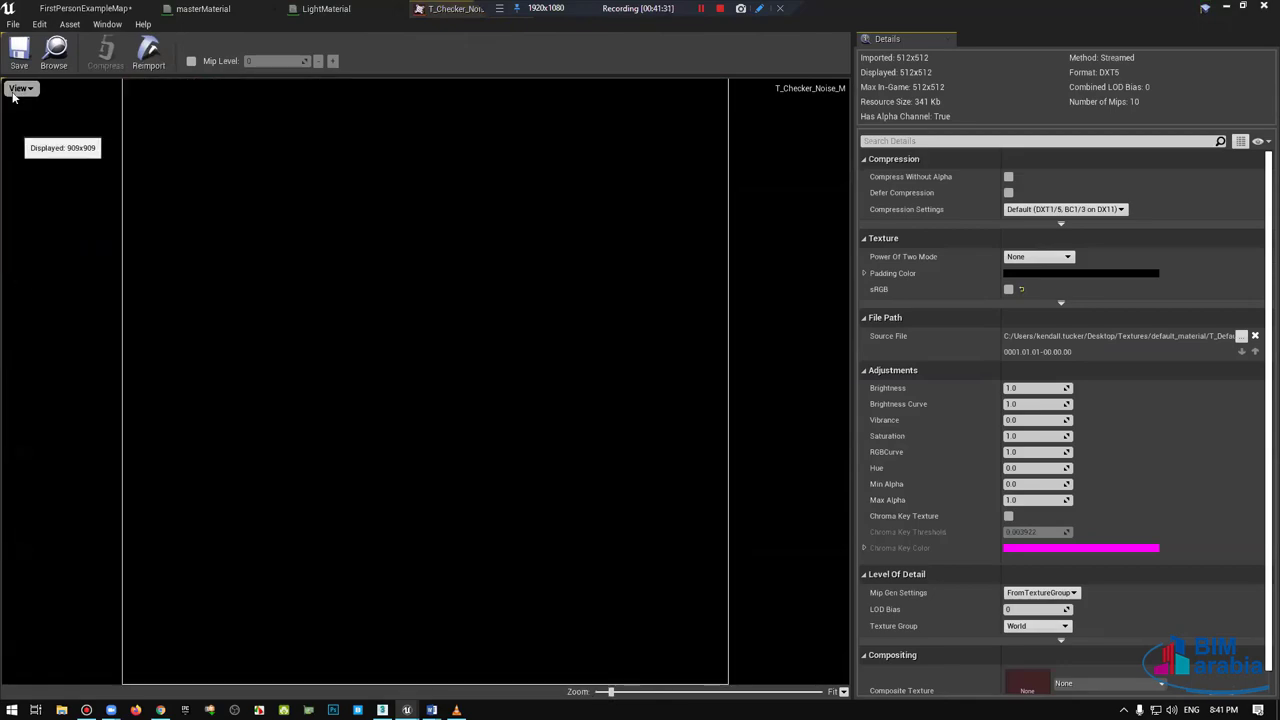
# Step: Switch the texture preview to show only the green channel checker
pyautogui.click(20, 88)
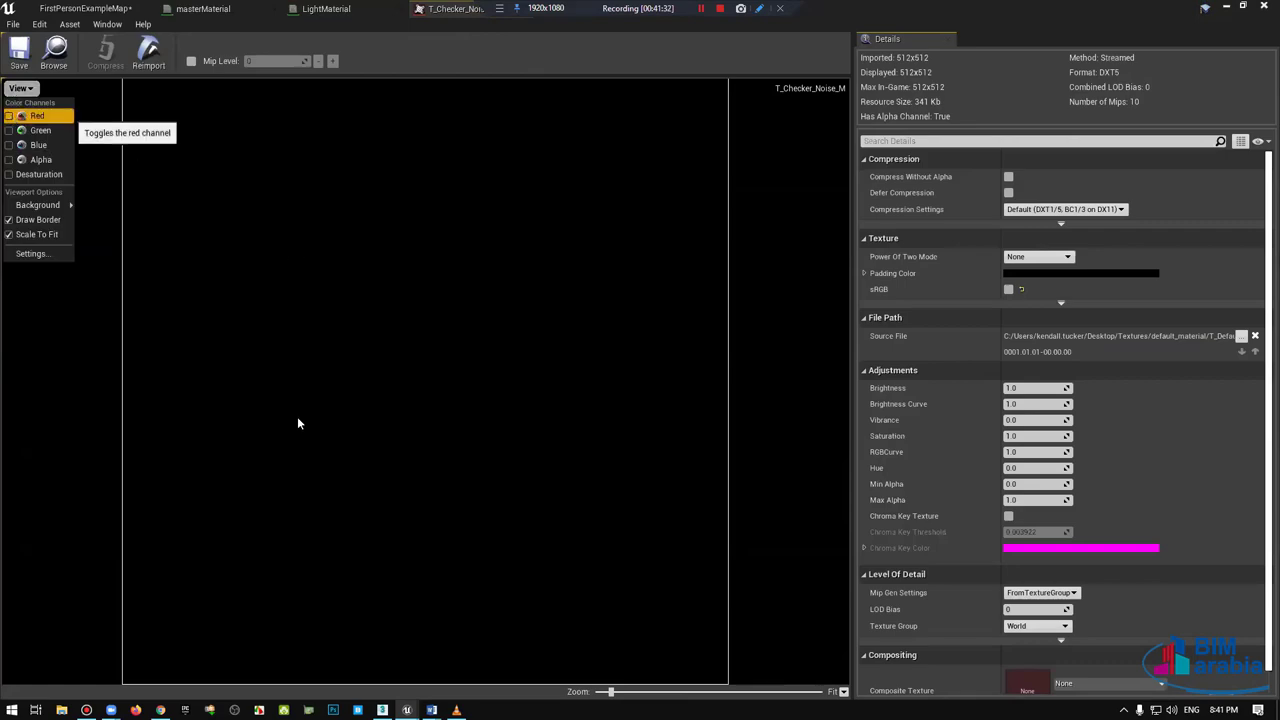
pyautogui.click(60, 116)
pyautogui.click(60, 116)
pyautogui.click(60, 131)
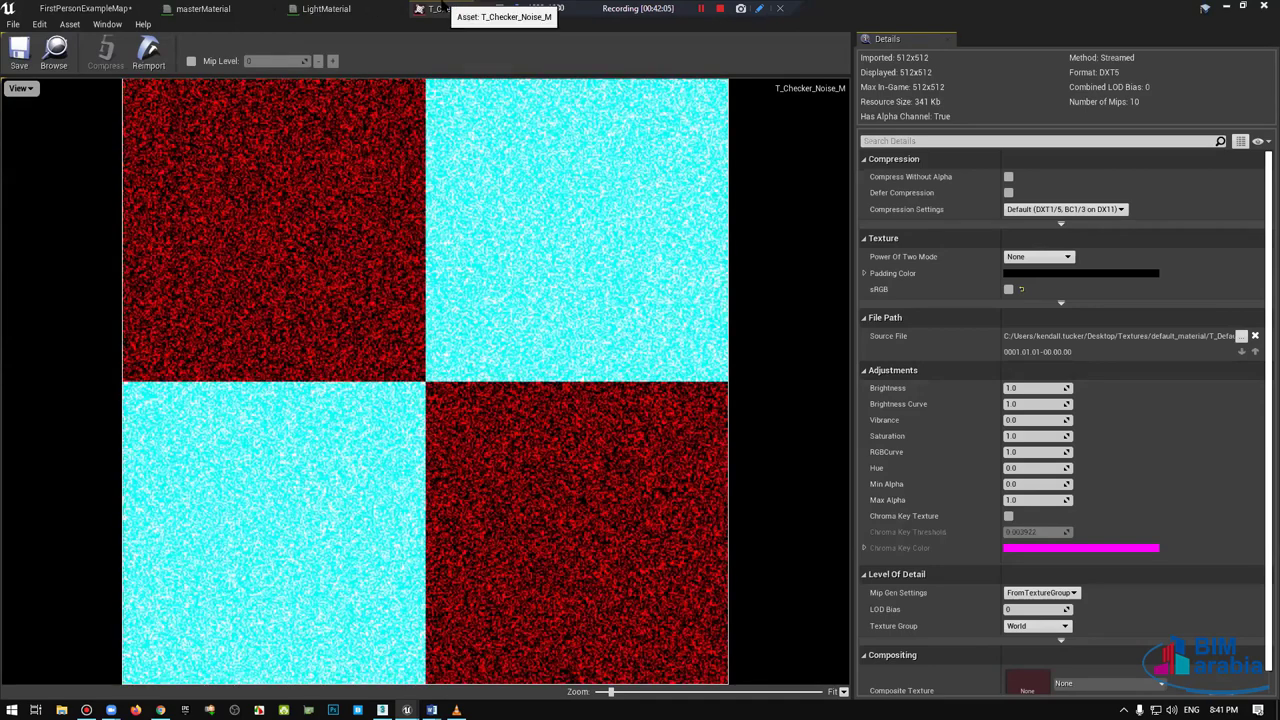
# Step: In LightMaterial, move the checker Texture Sample node up and left, clear of the noise nodes
pyautogui.click(362, 8)
pyautogui.moveTo(681, 284); pyautogui.dragTo(709, 225, button='right')
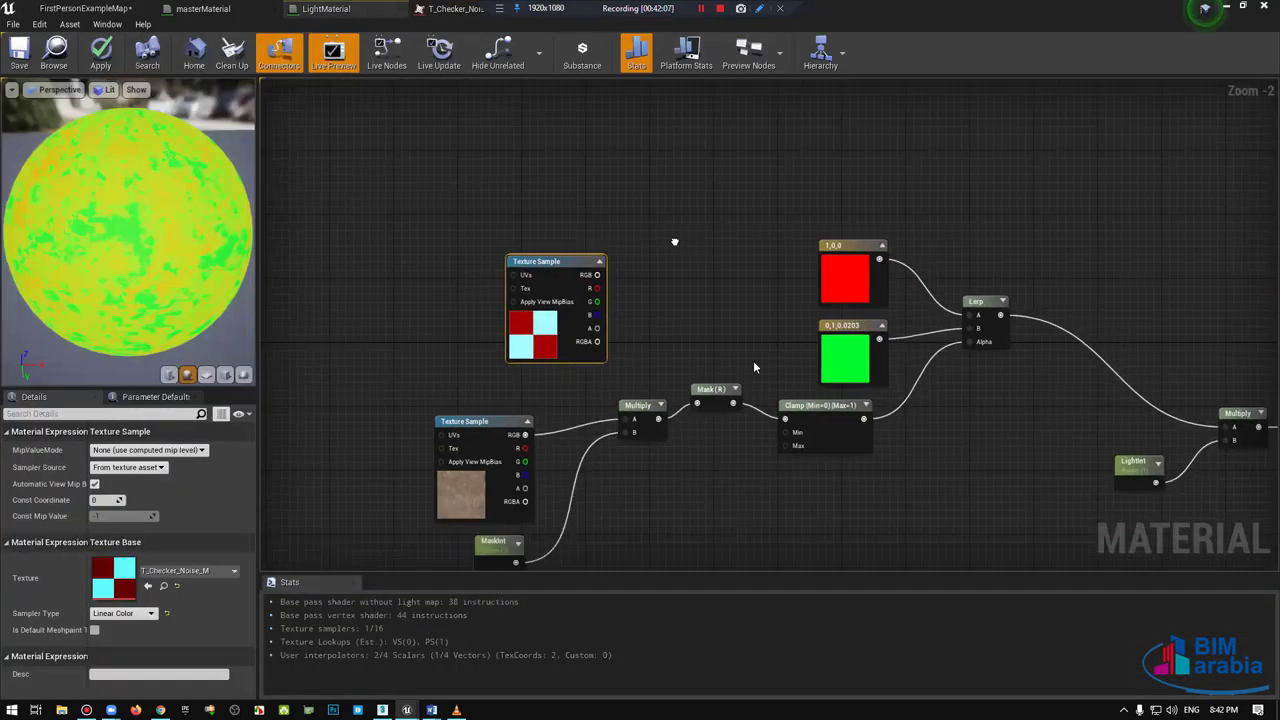
pyautogui.click(745, 392)
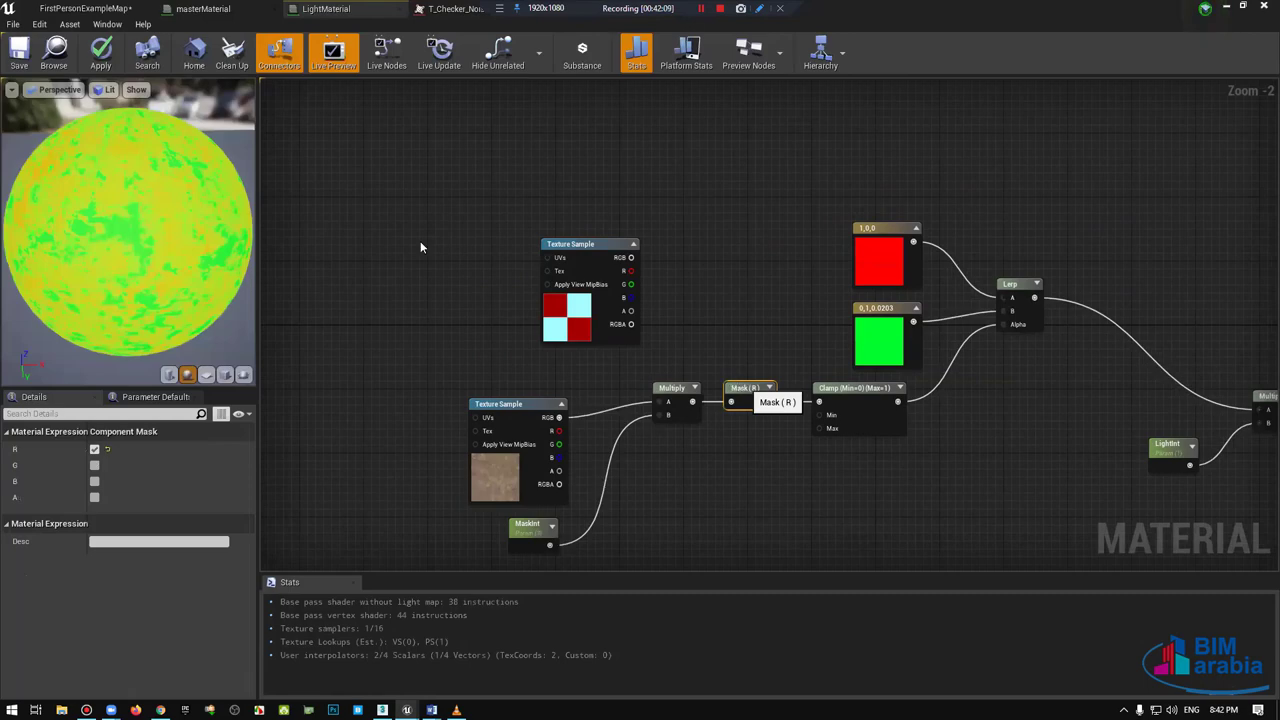
pyautogui.moveTo(566, 314); pyautogui.dragTo(500, 262)
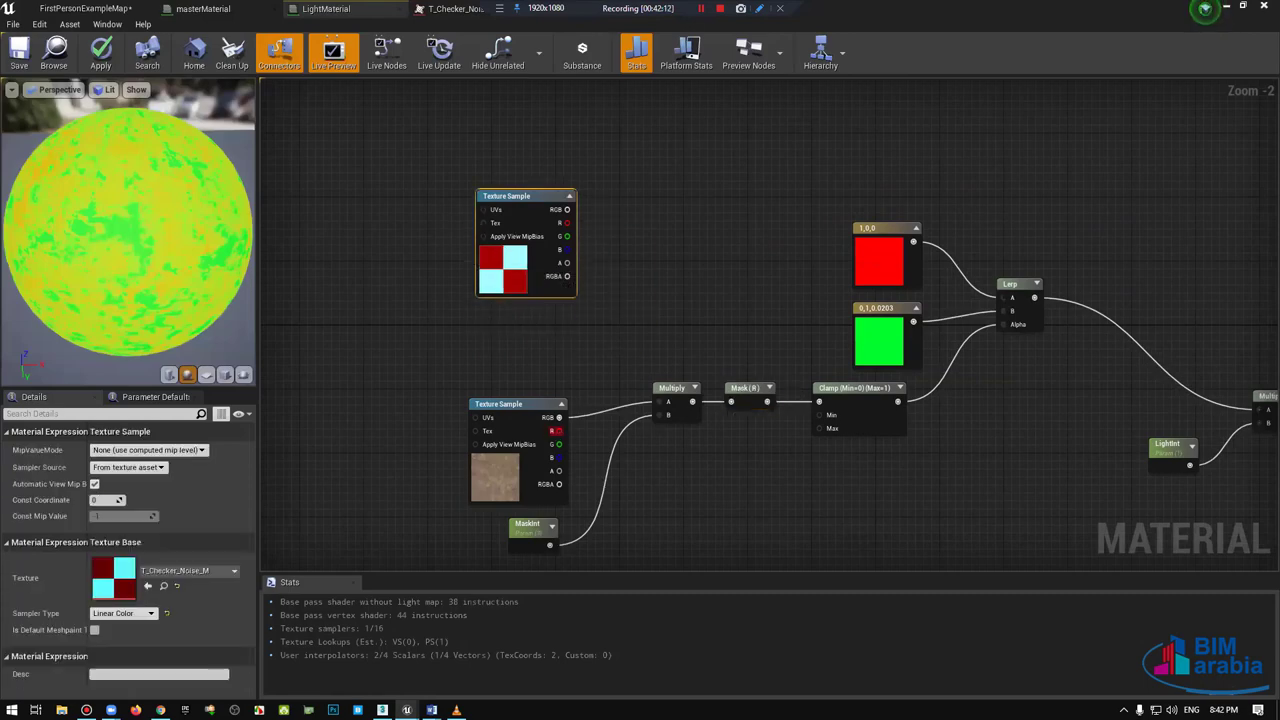
pyautogui.moveTo(666, 336); pyautogui.dragTo(669, 223, button='right')
# Step: Box-select and delete the noise Texture Sample, MaskInt and Multiply nodes
pyautogui.moveTo(669, 223); pyautogui.dragTo(494, 431)
pyautogui.press('Delete')
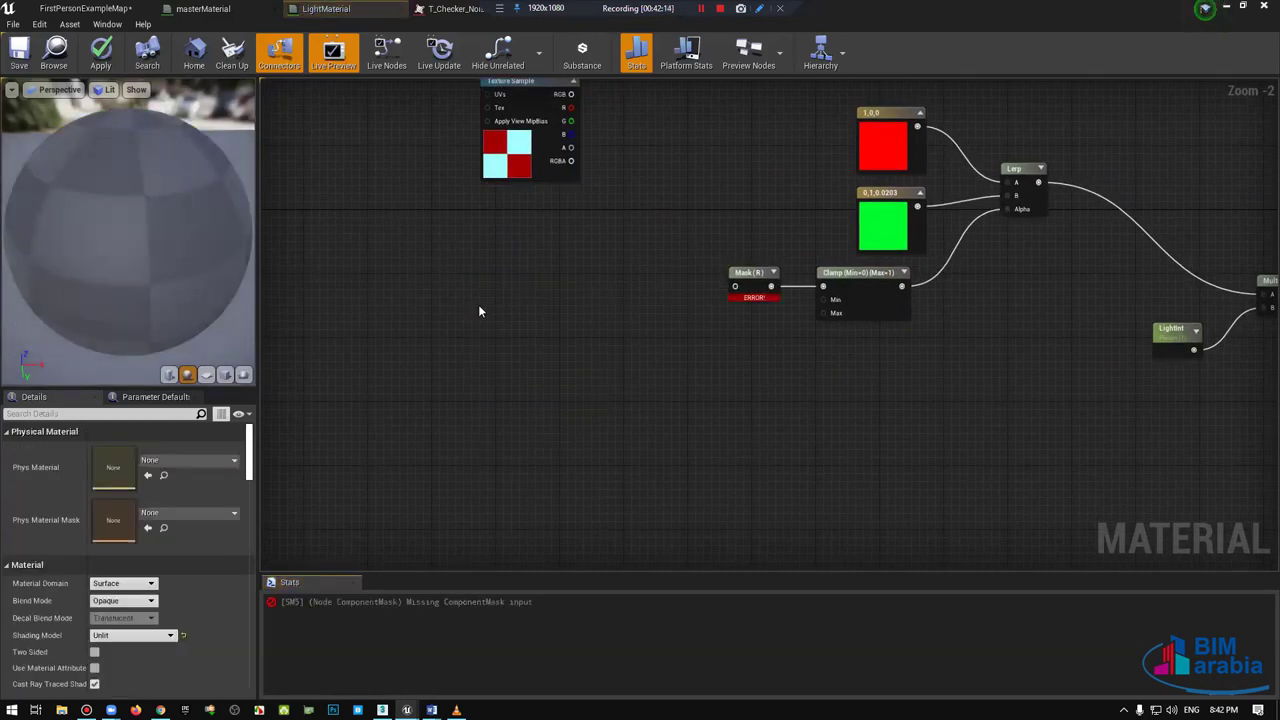
pyautogui.moveTo(362, 224); pyautogui.dragTo(370, 316, button='right')
pyautogui.moveTo(520, 175)
pyautogui.mouseDown()
pyautogui.moveTo(366, 248)
pyautogui.moveTo(508, 325)
pyautogui.mouseUp()
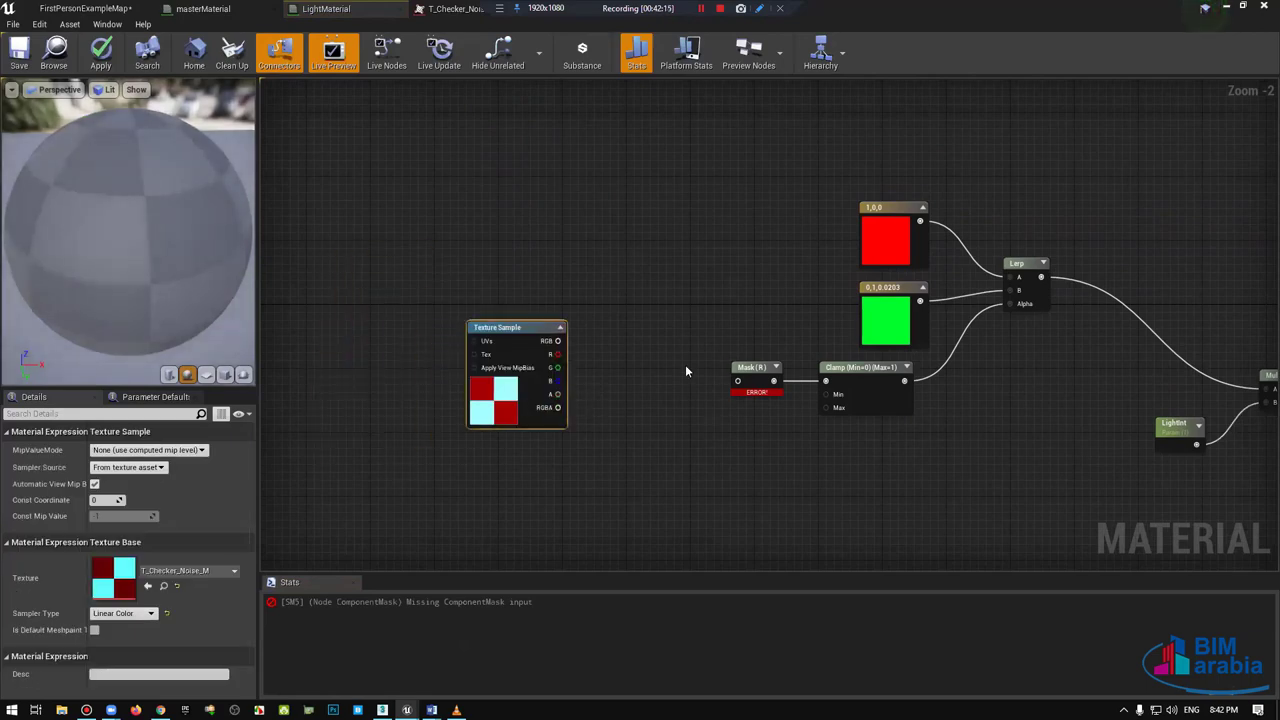
pyautogui.moveTo(685, 364); pyautogui.dragTo(490, 368, button='right')
pyautogui.moveTo(519, 412); pyautogui.dragTo(709, 420, button='right')
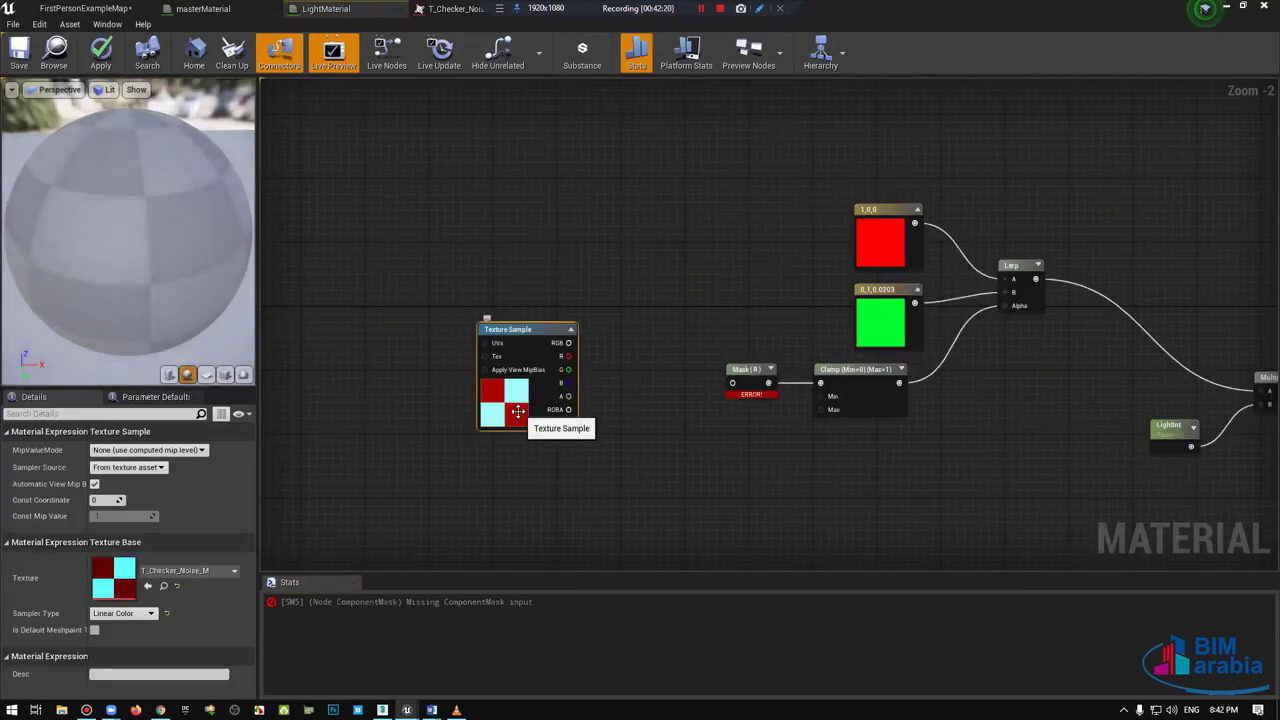
pyautogui.scroll(2, 518, 412)
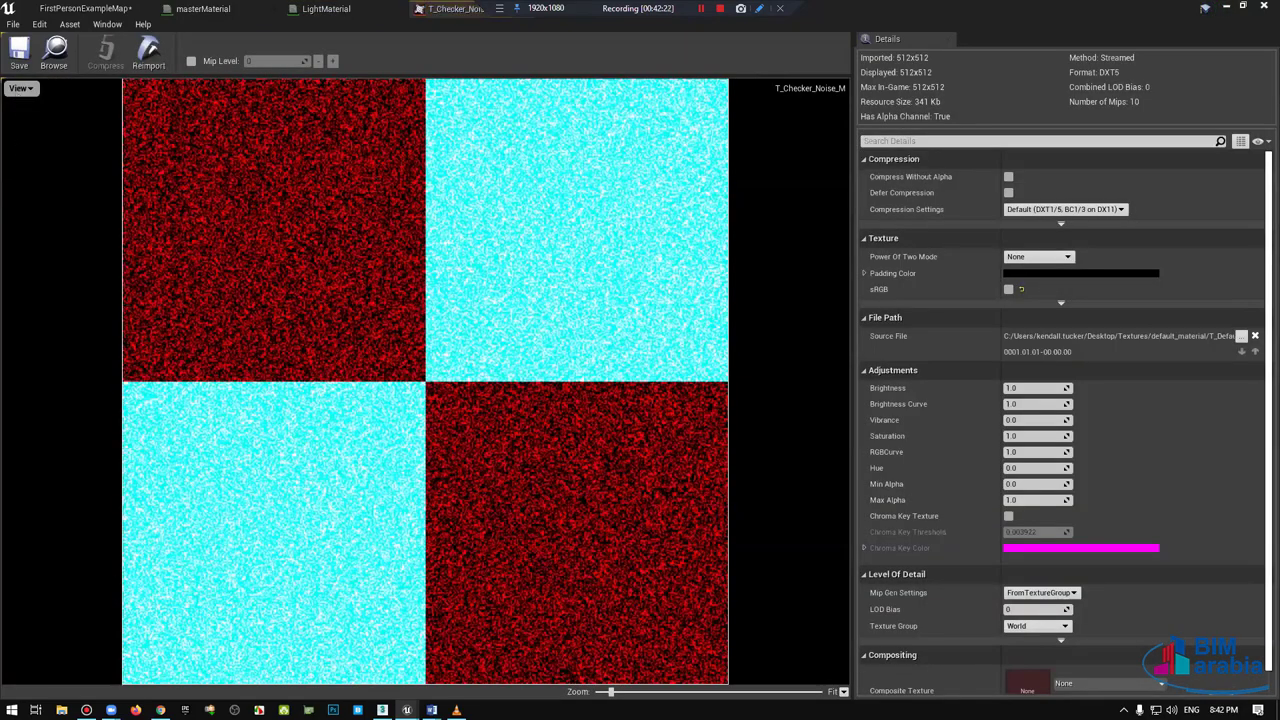
# Step: Toggle the texture's Red, Green and Blue channels, ending on red alone, which shows noise
pyautogui.click(20, 88)
pyautogui.click(38, 145)
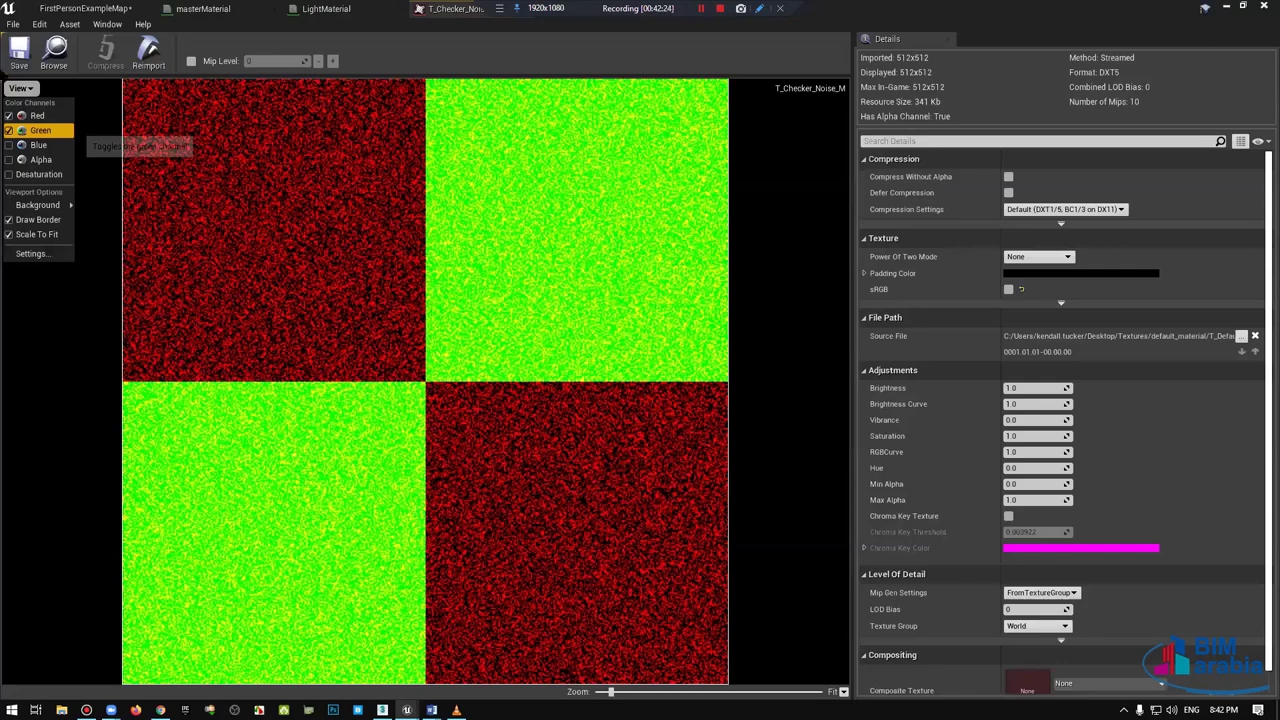
pyautogui.click(8, 130)
pyautogui.click(8, 116)
pyautogui.click(8, 130)
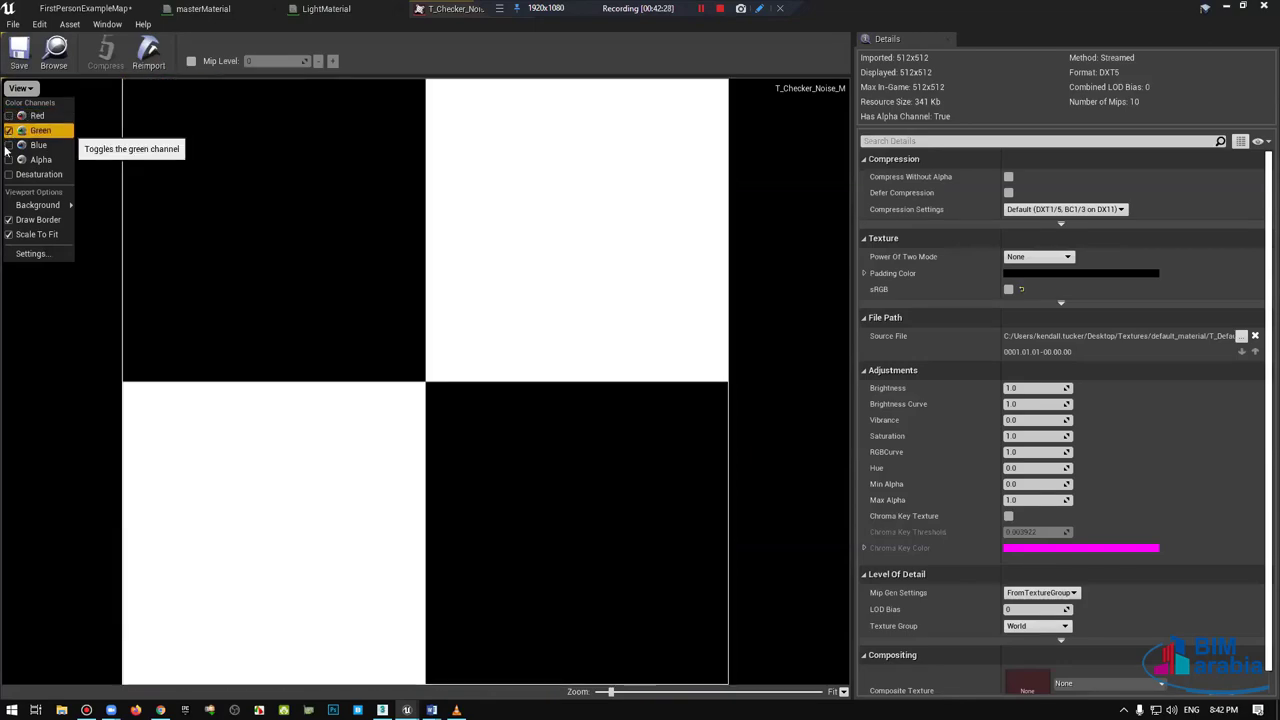
pyautogui.click(8, 131)
pyautogui.click(9, 146)
pyautogui.click(8, 145)
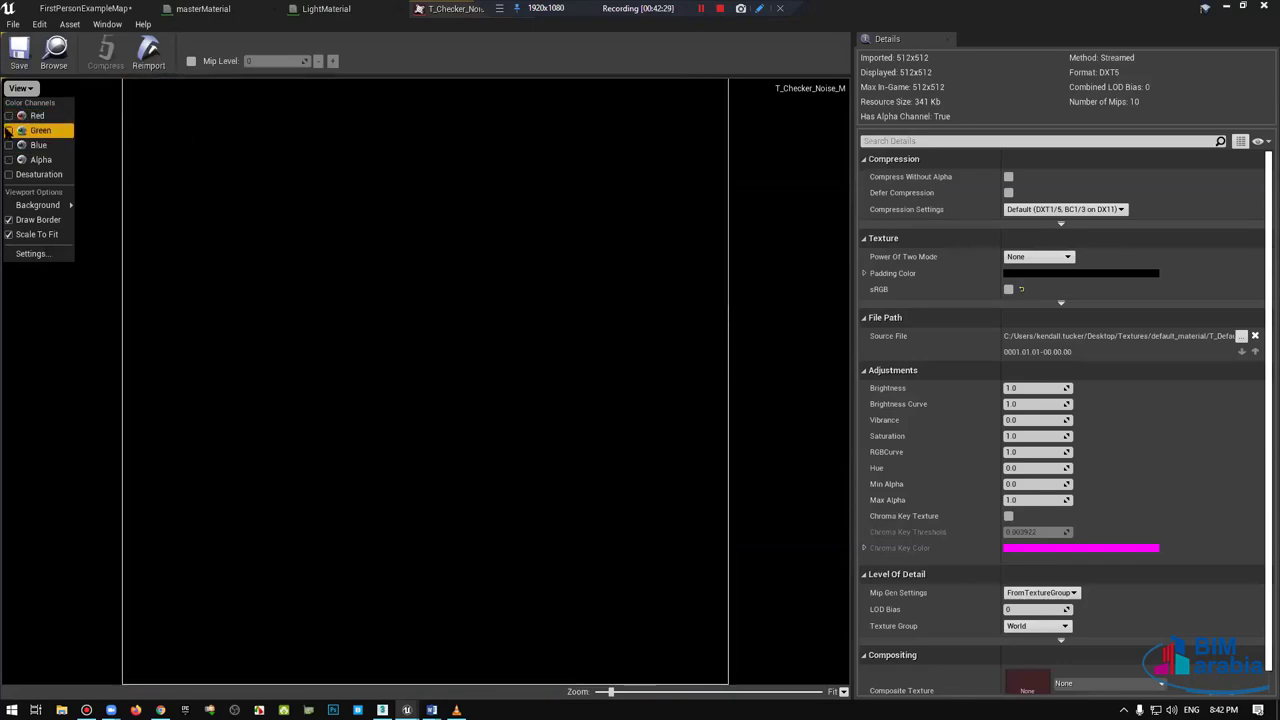
pyautogui.click(8, 130)
pyautogui.click(8, 130)
pyautogui.click(8, 131)
pyautogui.click(8, 131)
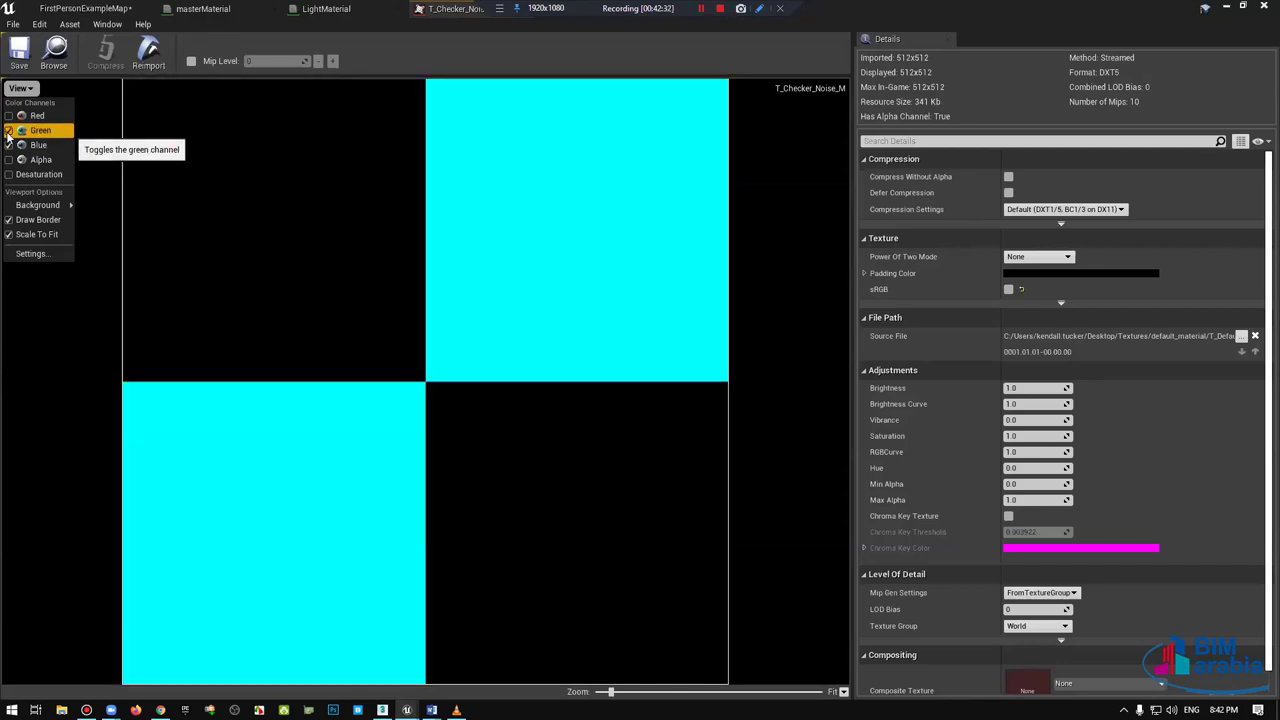
pyautogui.click(8, 131)
pyautogui.click(8, 131)
pyautogui.click(8, 146)
pyautogui.click(8, 146)
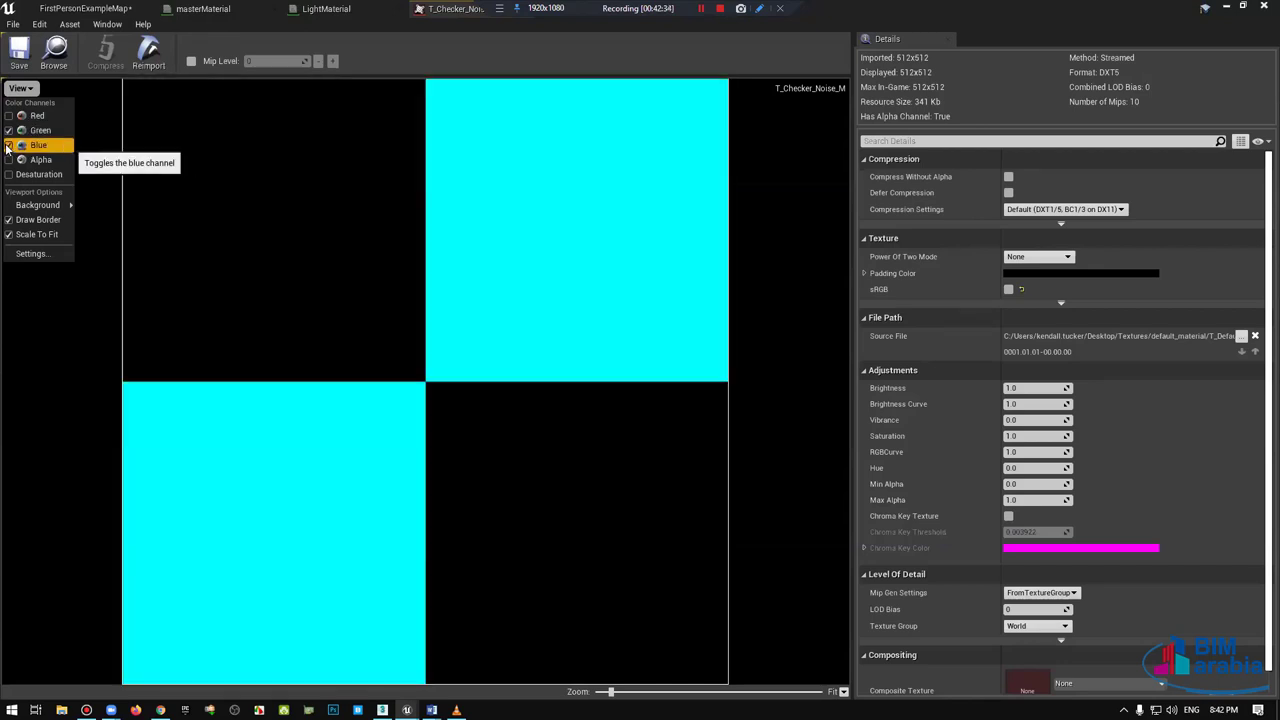
pyautogui.click(8, 131)
pyautogui.click(8, 131)
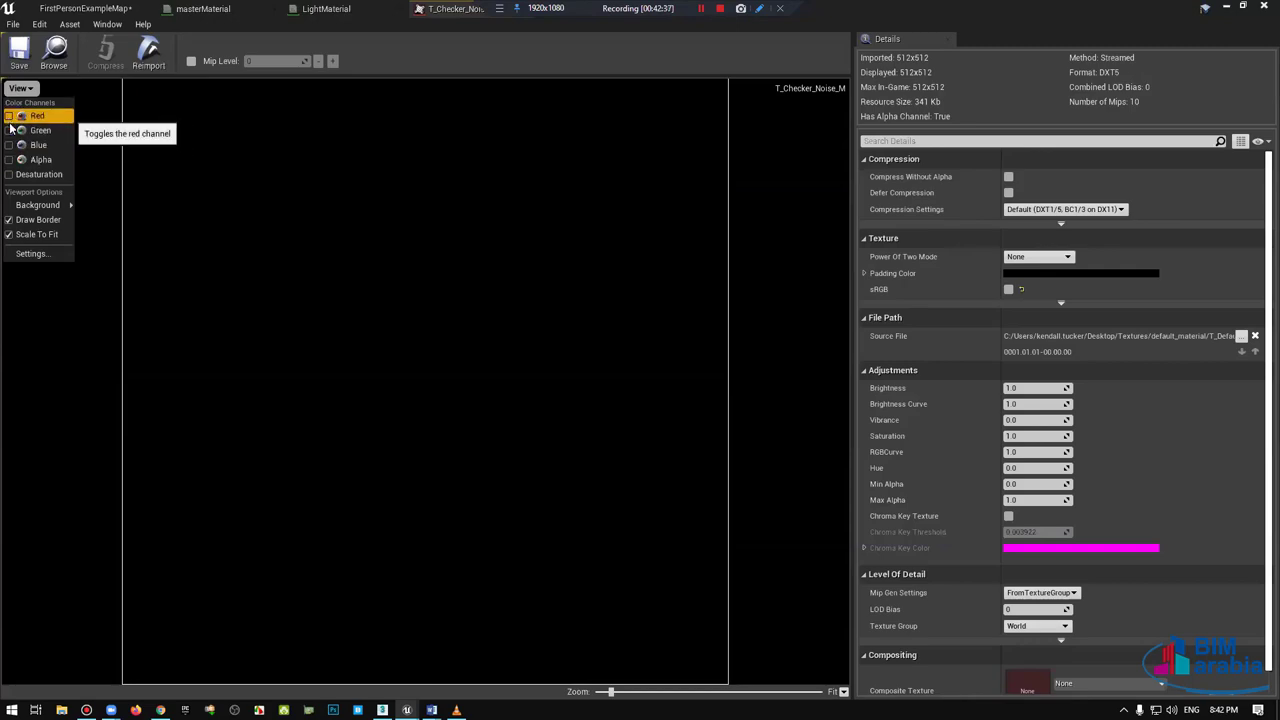
pyautogui.click(8, 116)
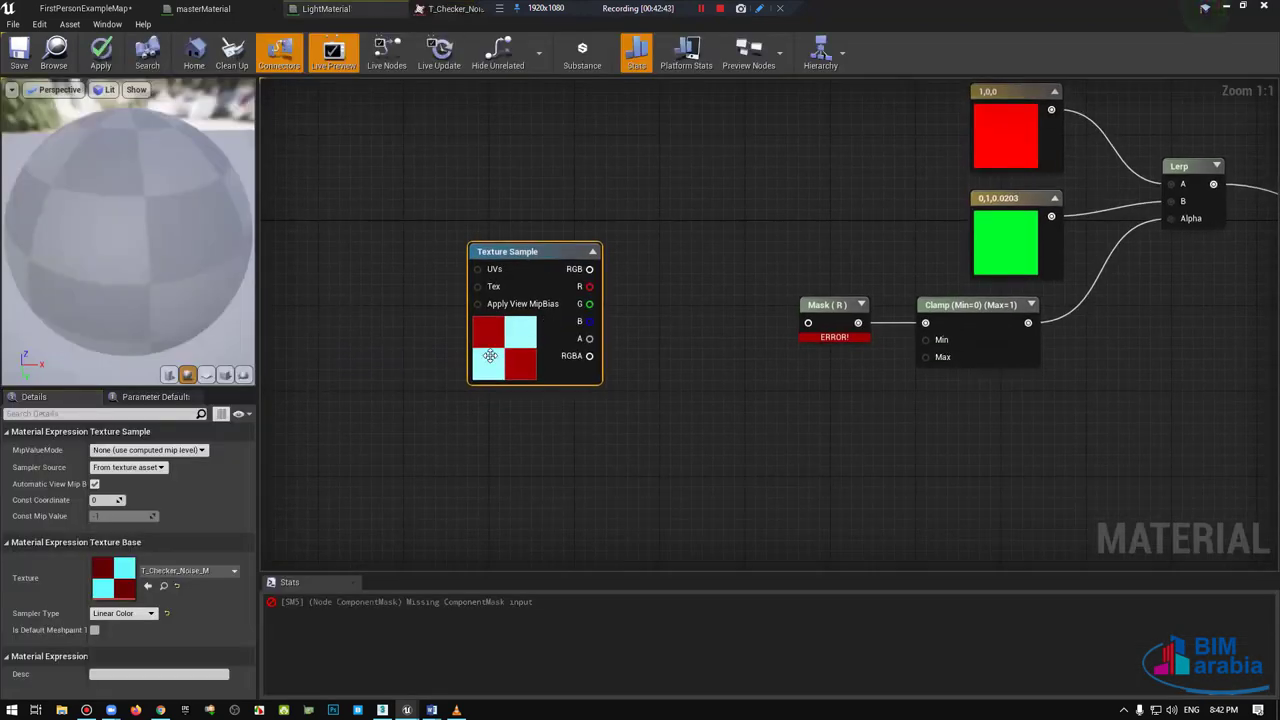
# Step: Wire the checker Texture Sample's RGB output into the Mask (R) node's input
pyautogui.moveTo(537, 291); pyautogui.dragTo(812, 325)
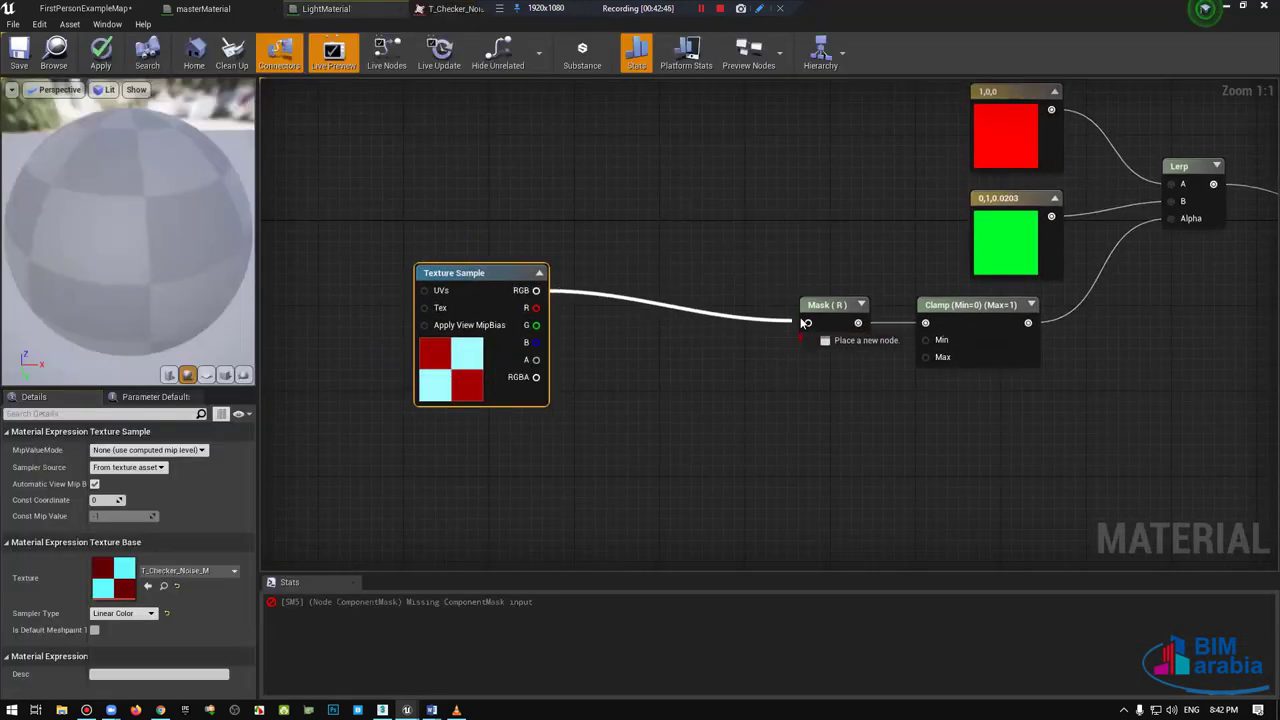
pyautogui.moveTo(470, 345); pyautogui.dragTo(502, 388)
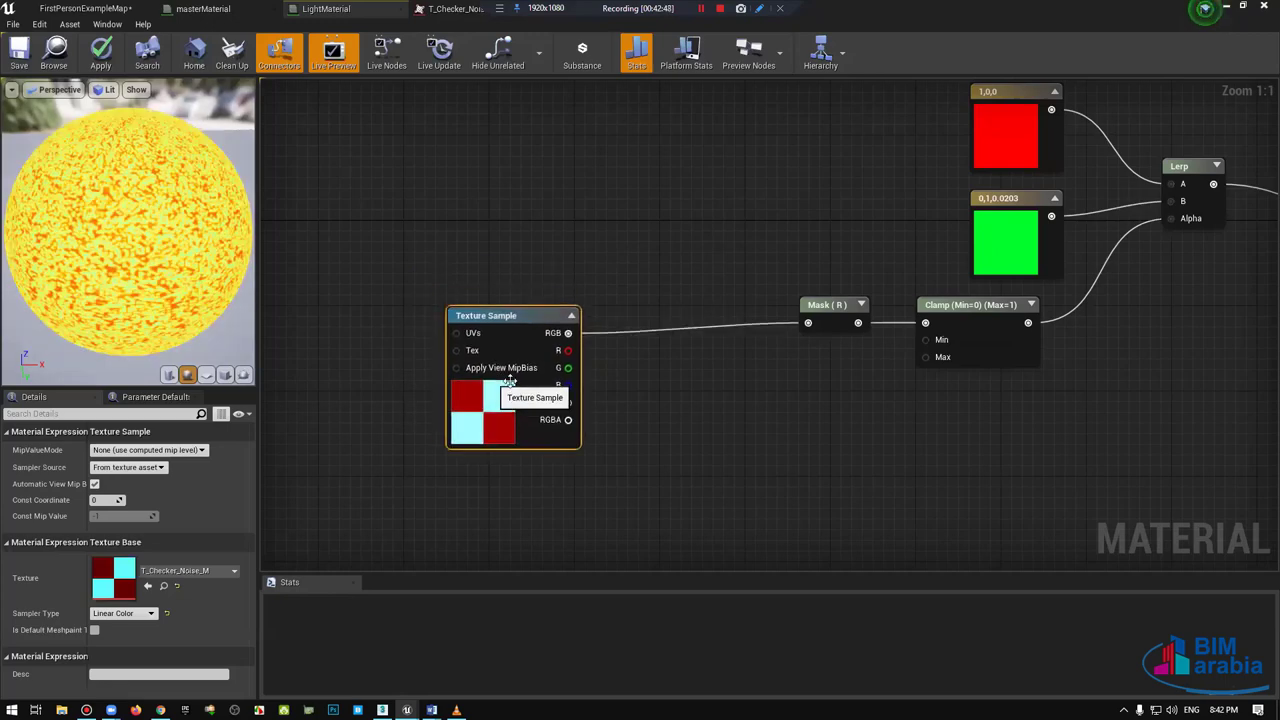
pyautogui.moveTo(831, 310); pyautogui.dragTo(701, 312)
# Step: Preview the Mask (R) node's black-and-white noise output on the sphere
pyautogui.rightClick(706, 318)
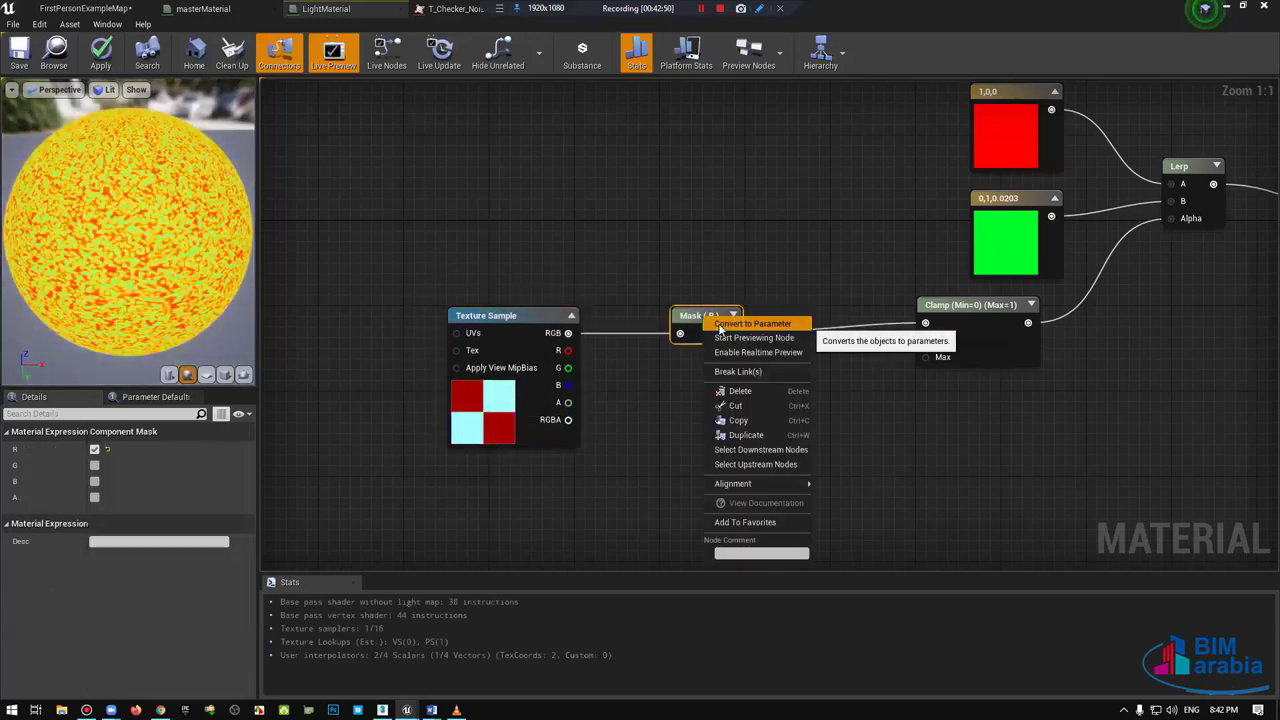
pyautogui.click(752, 334)
pyautogui.click(738, 270)
pyautogui.hotkey('ctrl', 'z')
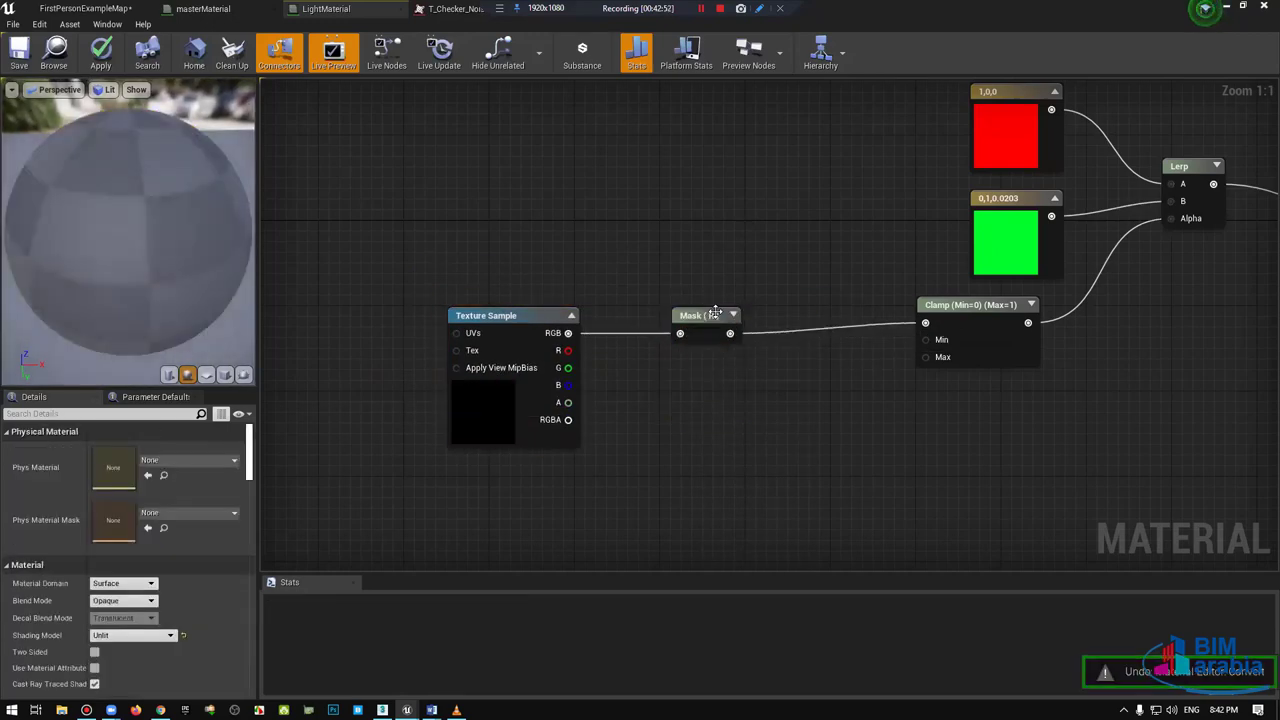
pyautogui.rightClick(701, 320)
pyautogui.click(752, 337)
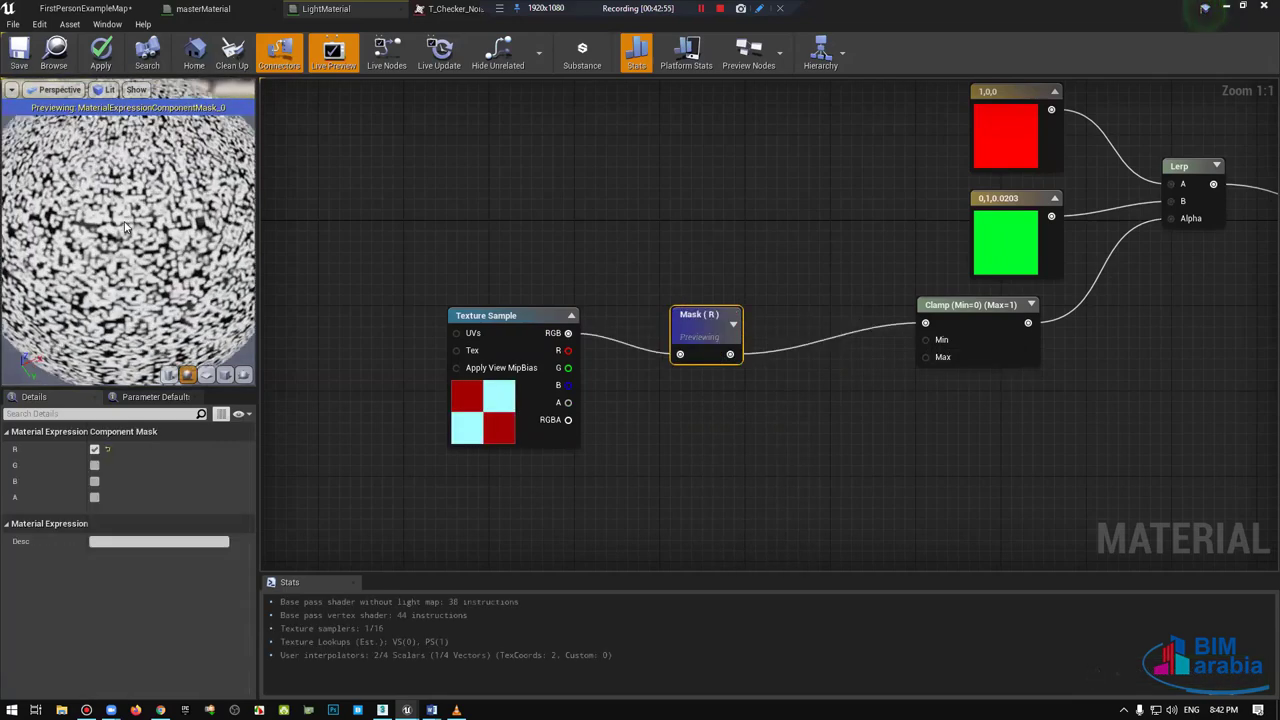
pyautogui.scroll(-1, 125, 230)
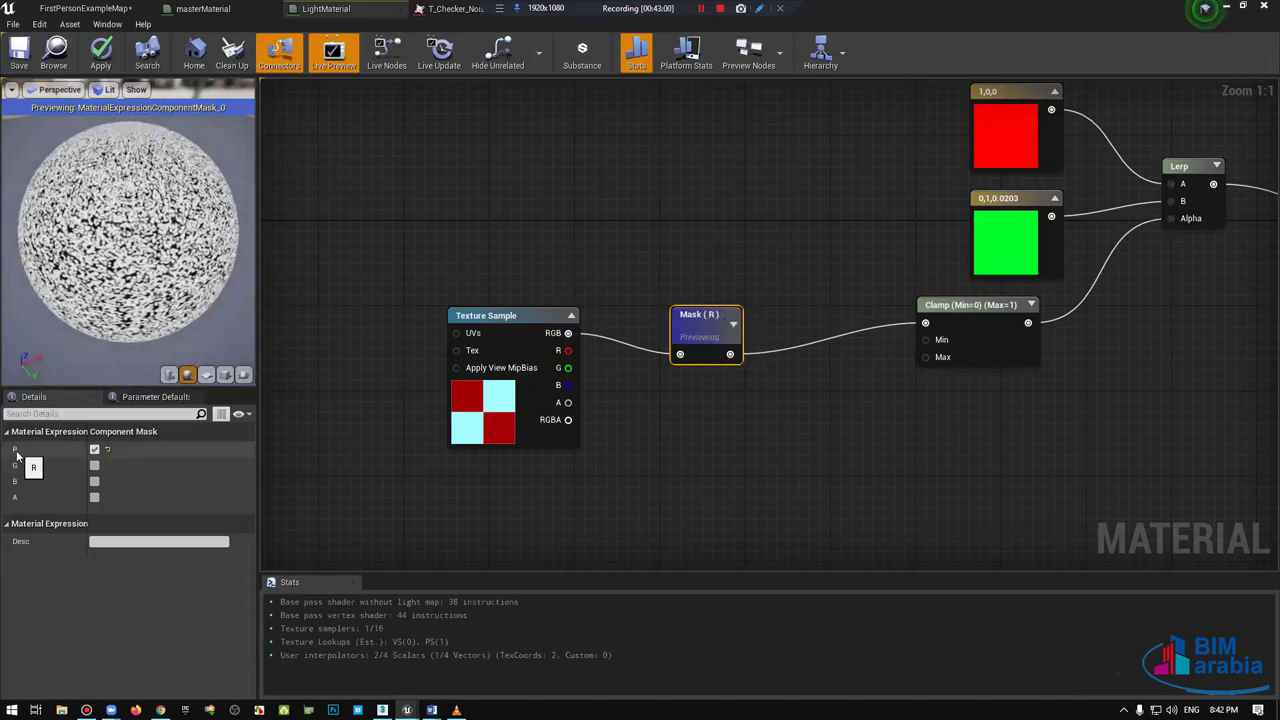
pyautogui.moveTo(495, 416); pyautogui.dragTo(493, 438)
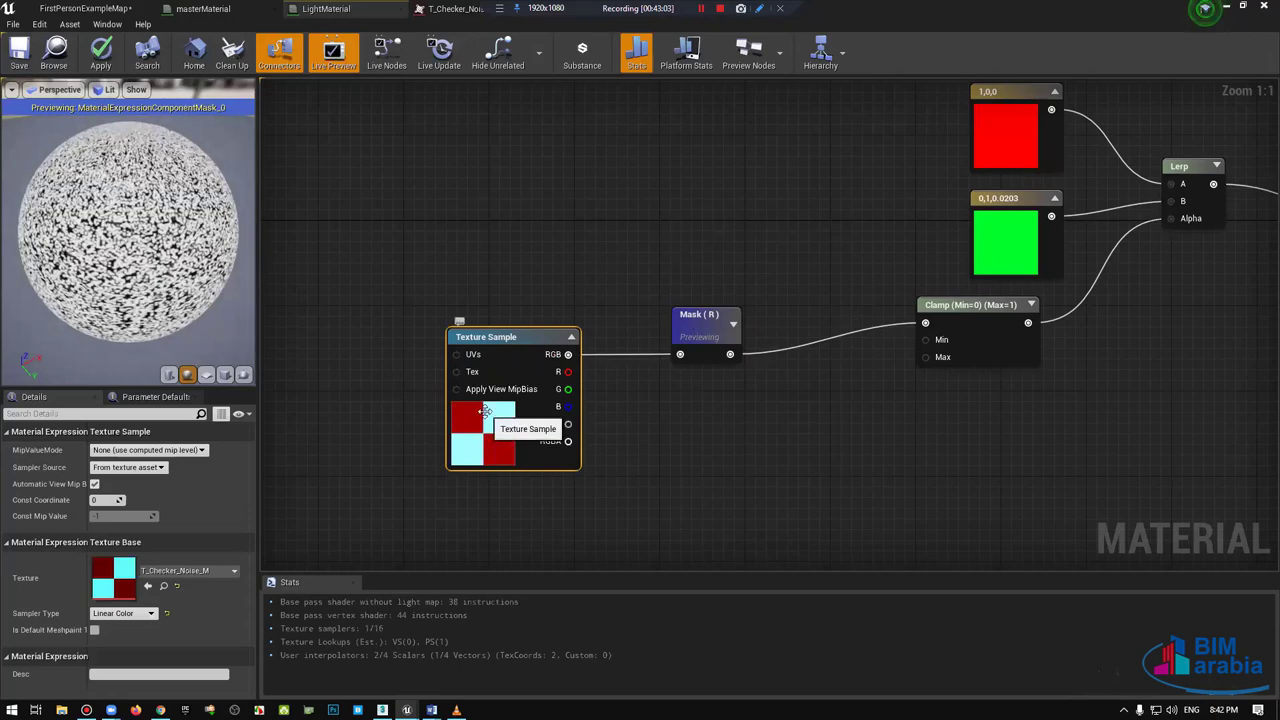
pyautogui.moveTo(128, 230); pyautogui.dragTo(170, 235)
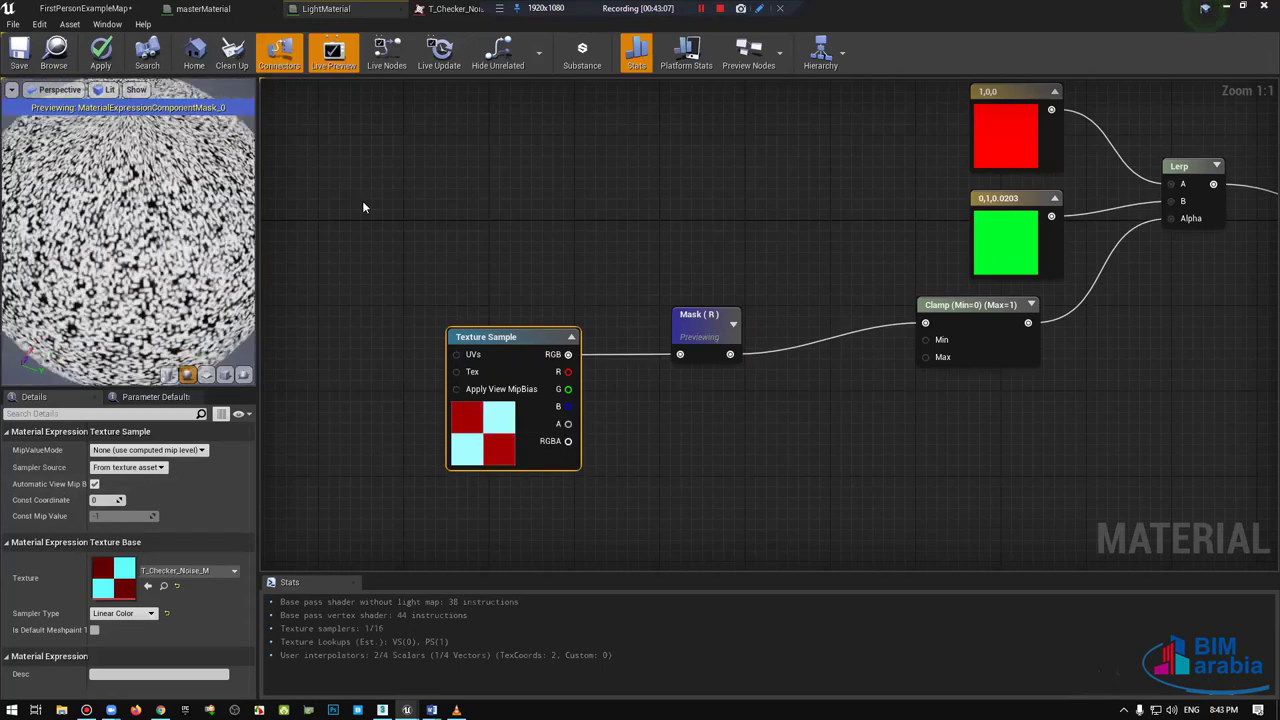
# Step: Open T_Checker_Noise_M and view its red and green channels together
pyautogui.hotkey('ctrl', 'b')
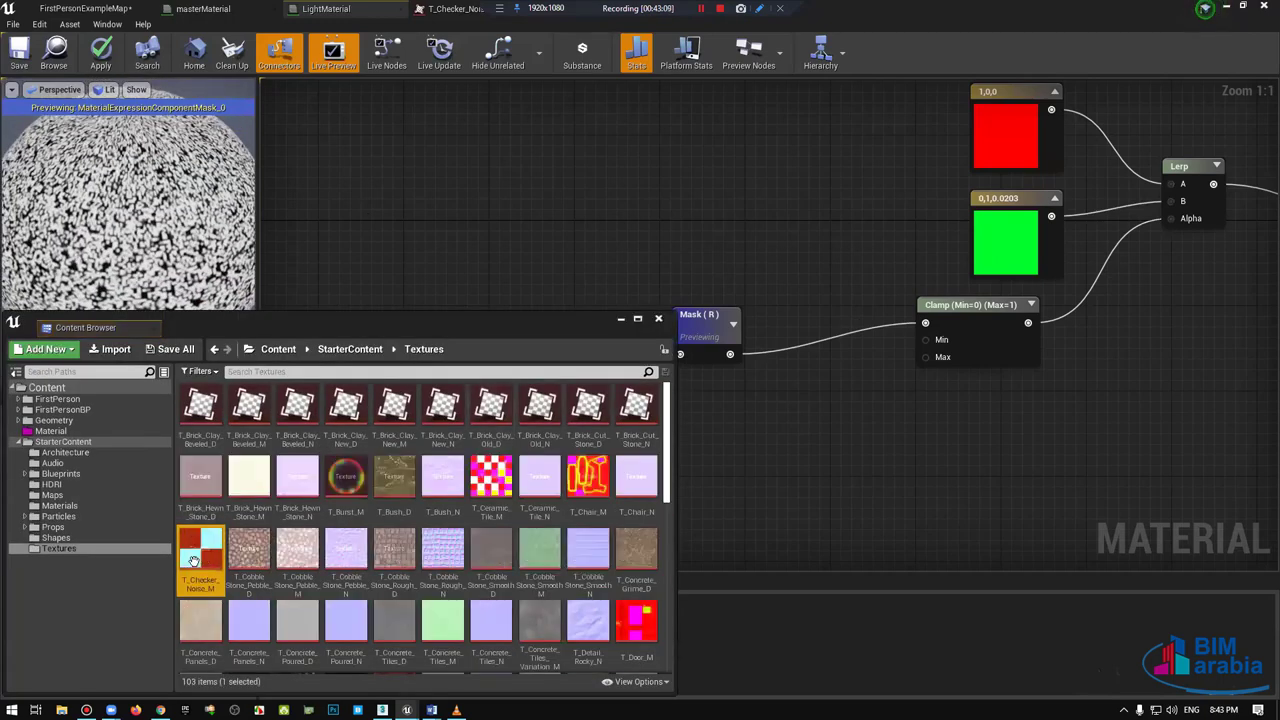
pyautogui.doubleClick(200, 550)
pyautogui.click(19, 88)
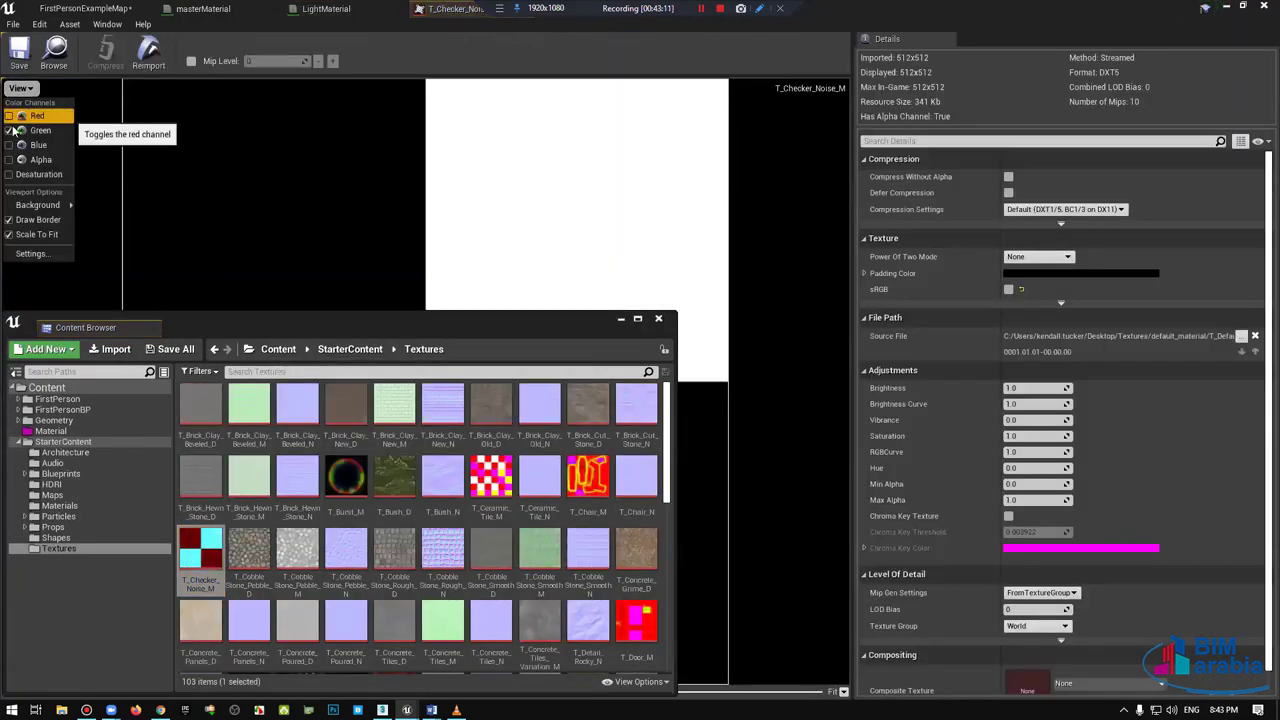
pyautogui.click(20, 148)
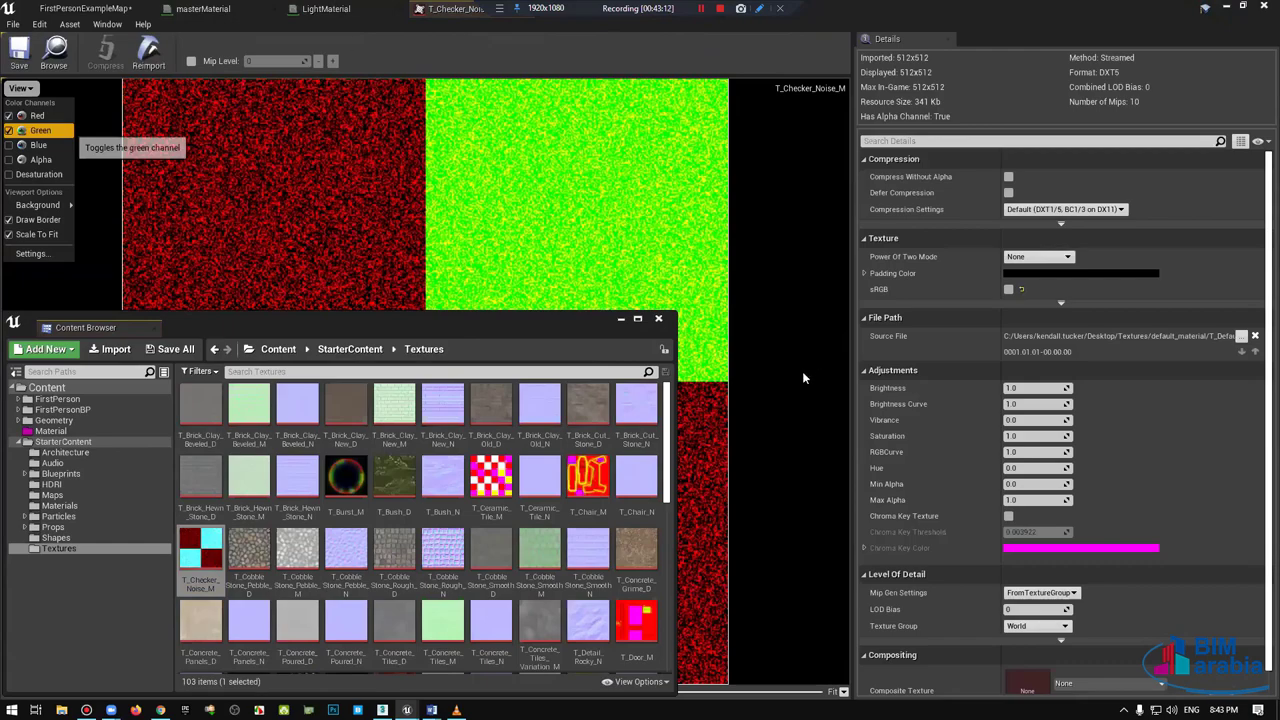
pyautogui.hotkey('ctrl', 'Tab')
# Step: Switch the Mask node from the R channel to the G channel, previewing a checker
pyautogui.moveTo(200, 548); pyautogui.dragTo(460, 335)
pyautogui.moveTo(700, 330); pyautogui.dragTo(778, 278, button='right')
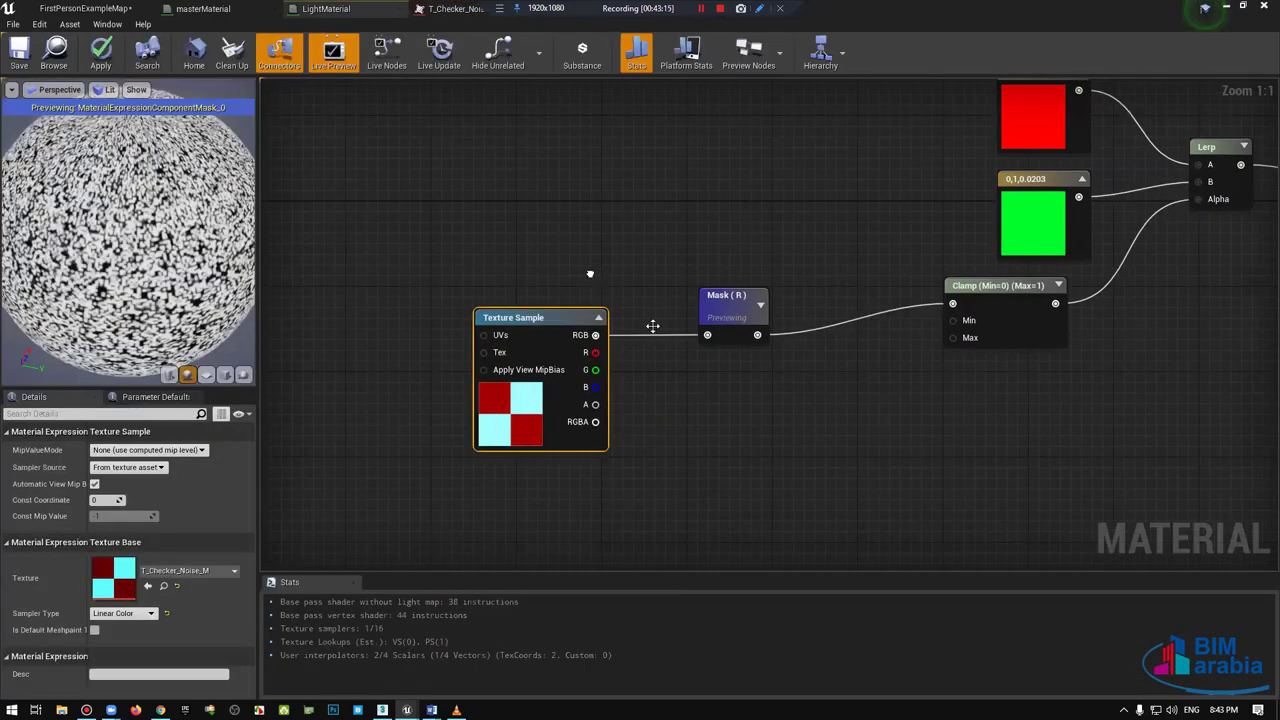
pyautogui.click(780, 266)
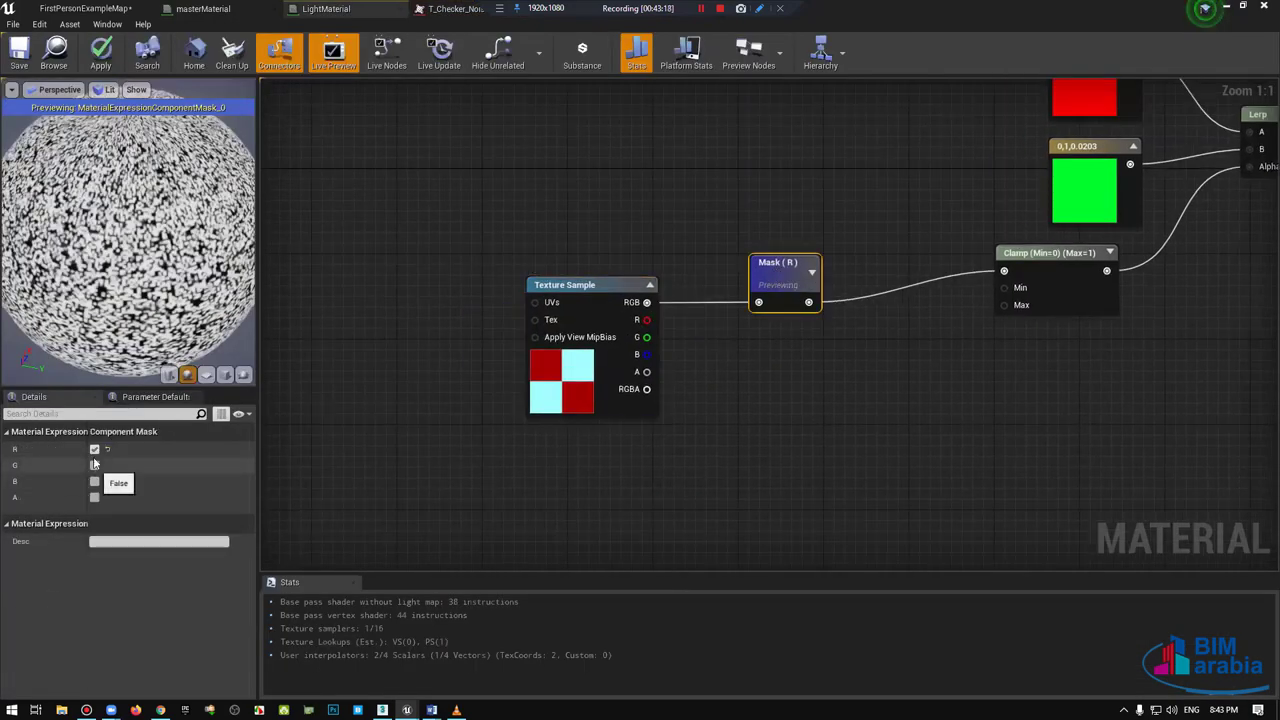
pyautogui.click(94, 465)
pyautogui.click(94, 449)
pyautogui.moveTo(90, 269)
pyautogui.mouseDown()
pyautogui.moveTo(150, 260)
pyautogui.moveTo(152, 337)
pyautogui.mouseUp()
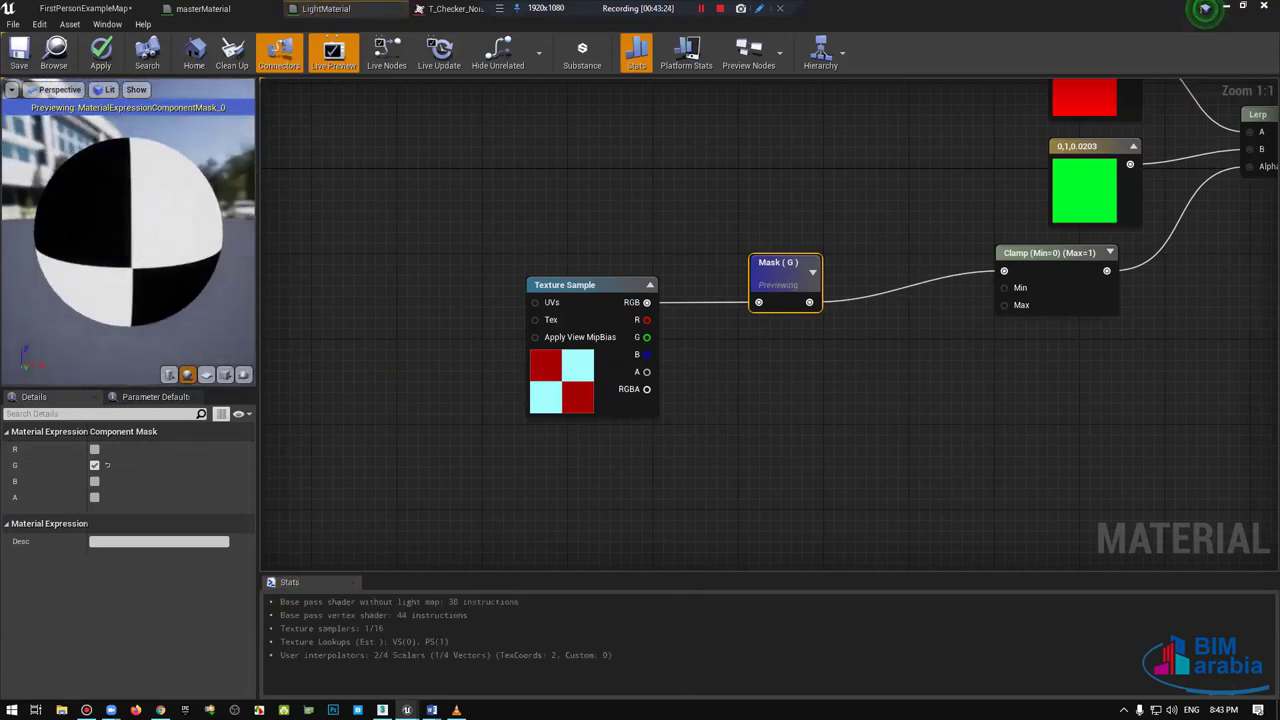
pyautogui.moveTo(506, 354); pyautogui.dragTo(593, 384, button='right')
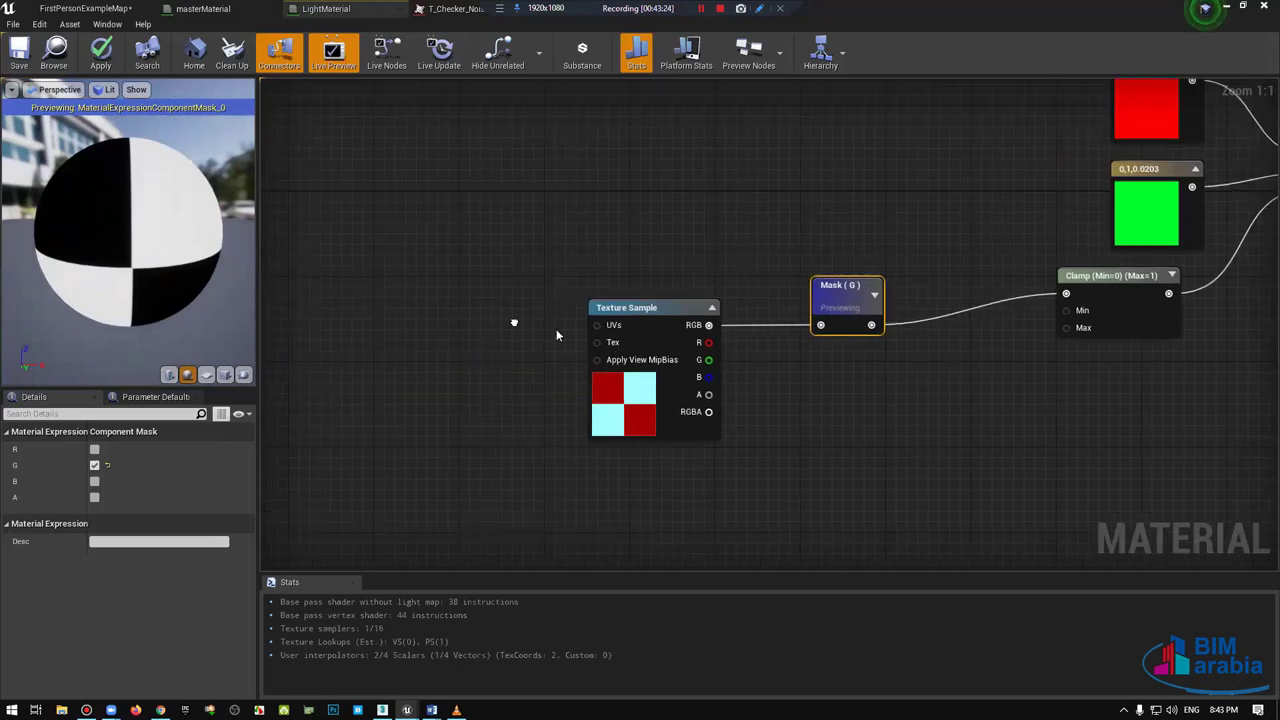
pyautogui.click(483, 341)
# Step: Add TexCoord, Multiply and Constant nodes, feeding TexCoord times the constant into the Texture Sample UVs
pyautogui.click(462, 307)
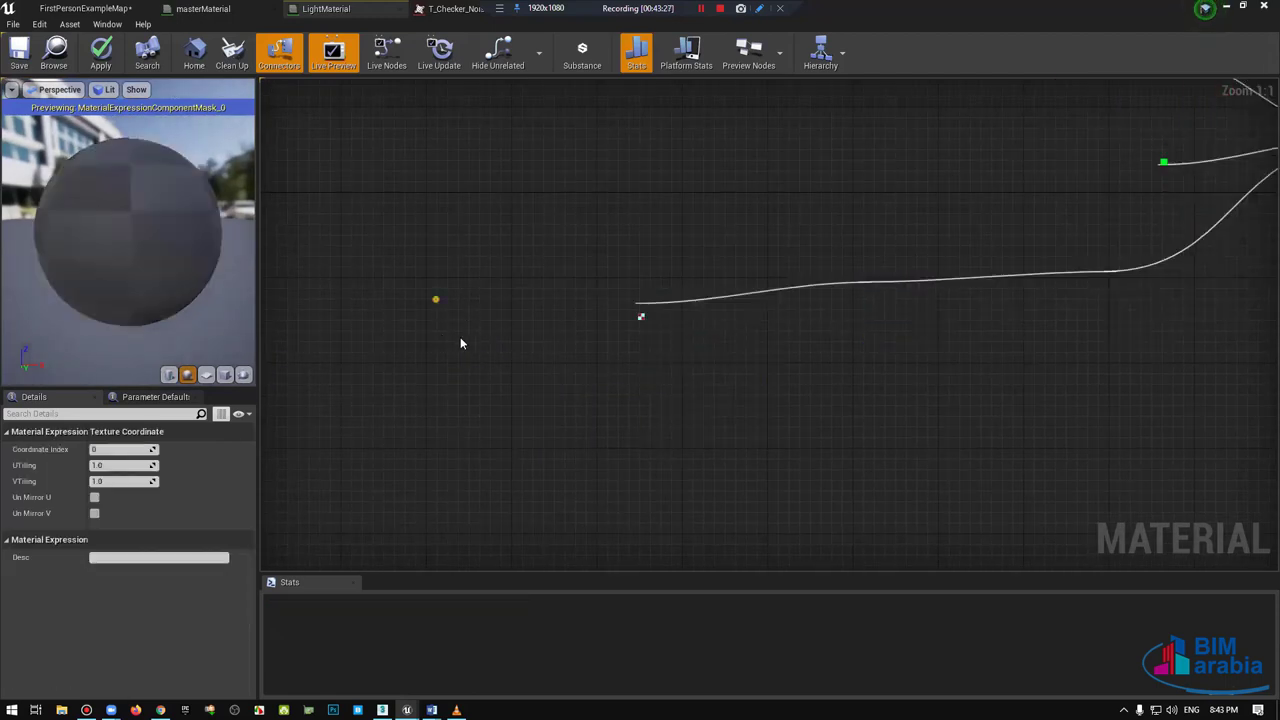
pyautogui.click(508, 376)
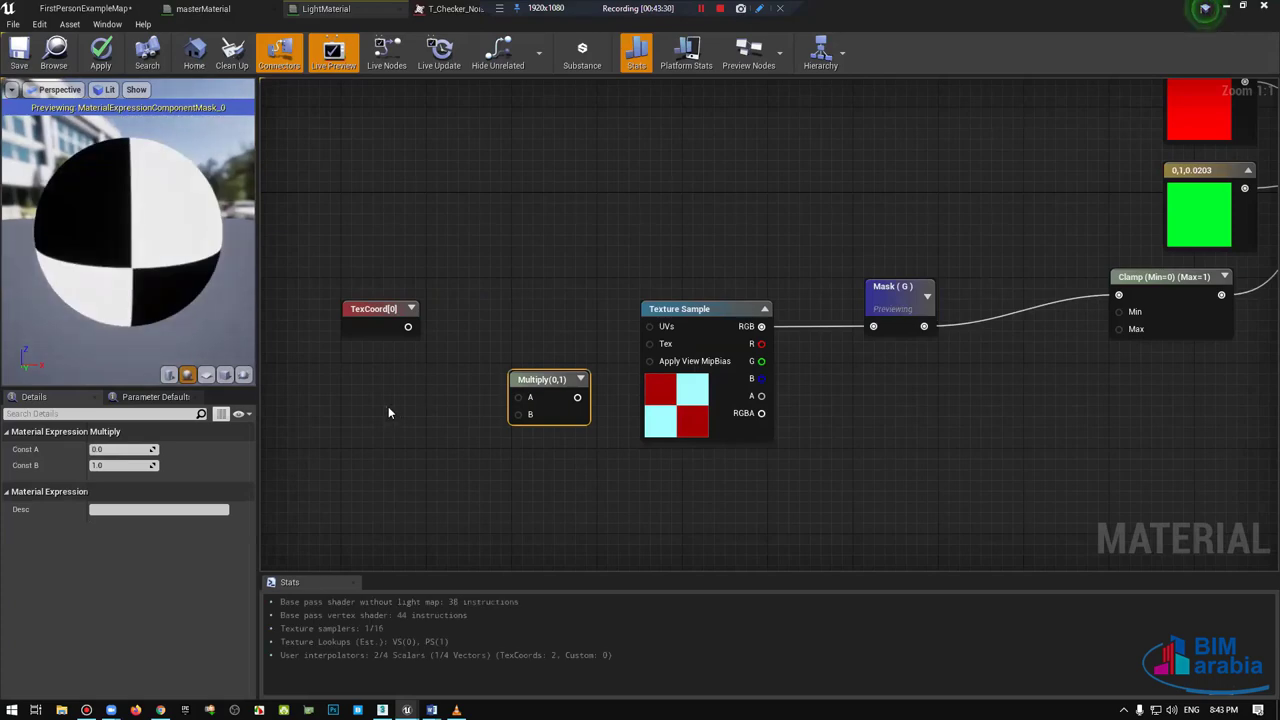
pyautogui.click(388, 406)
pyautogui.moveTo(410, 433)
pyautogui.mouseDown()
pyautogui.moveTo(530, 418)
pyautogui.moveTo(407, 327)
pyautogui.mouseUp()
pyautogui.moveTo(540, 379)
pyautogui.mouseDown()
pyautogui.moveTo(505, 308)
pyautogui.moveTo(650, 327)
pyautogui.mouseUp()
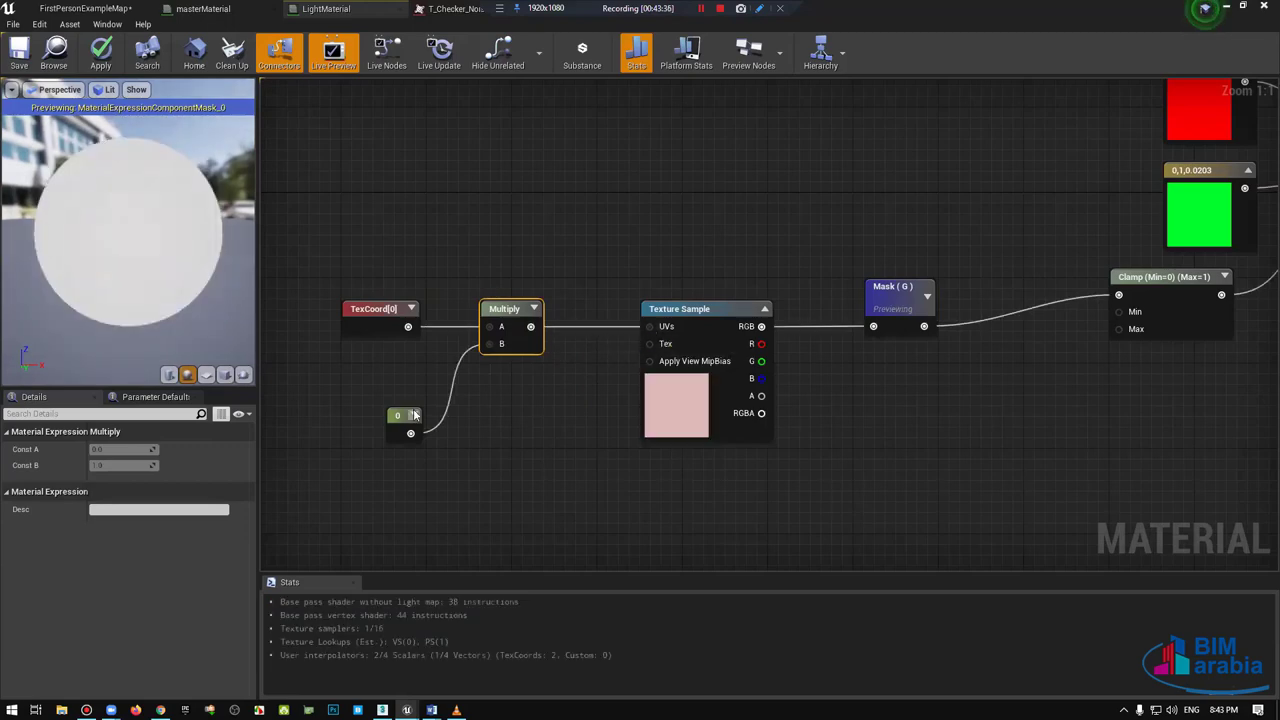
pyautogui.click(406, 423)
pyautogui.write('Ti')
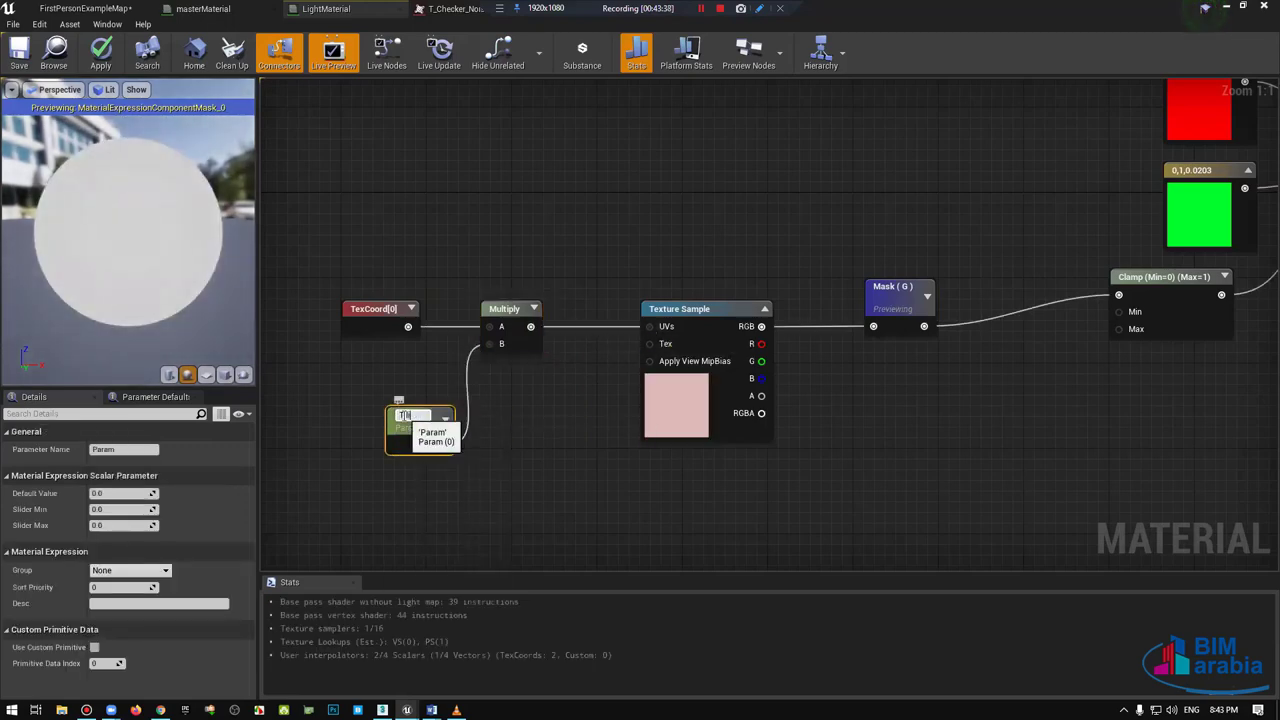
# Step: Name the constant parameter 'Tiling' with a default value of 2
pyautogui.write('ling')
pyautogui.press('Return')
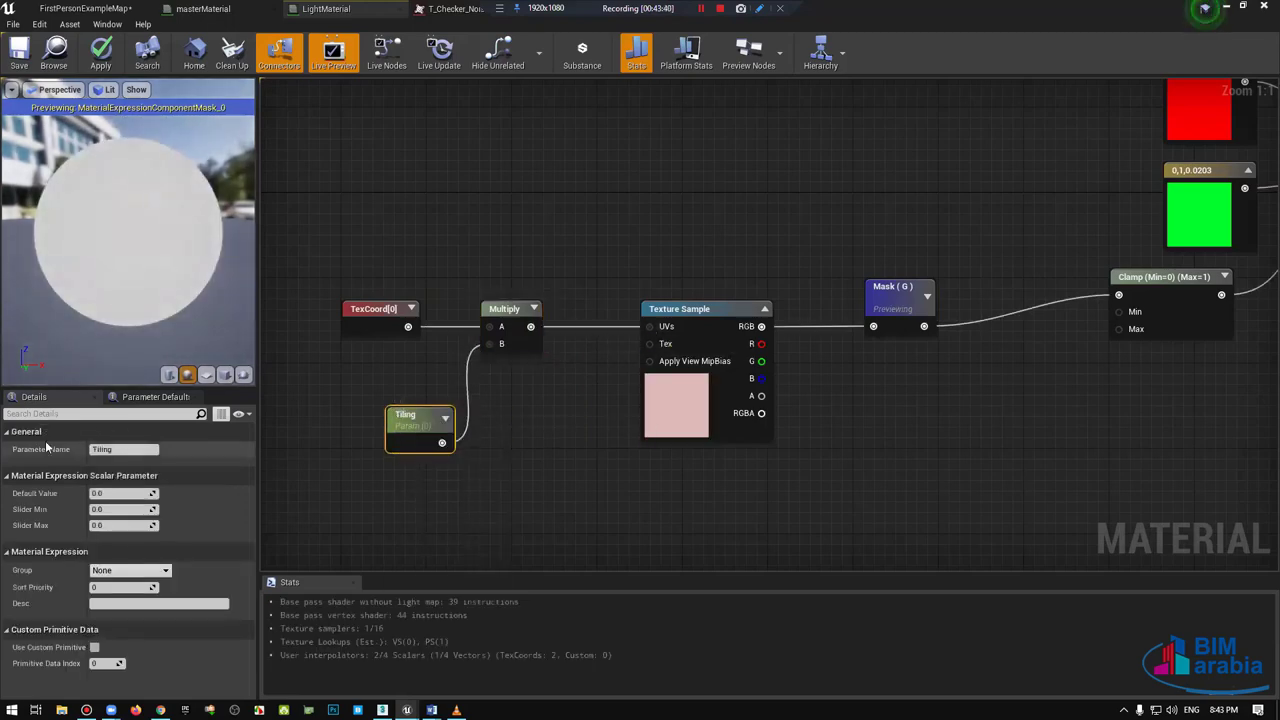
pyautogui.click(111, 494)
pyautogui.write('2')
pyautogui.press('Return')
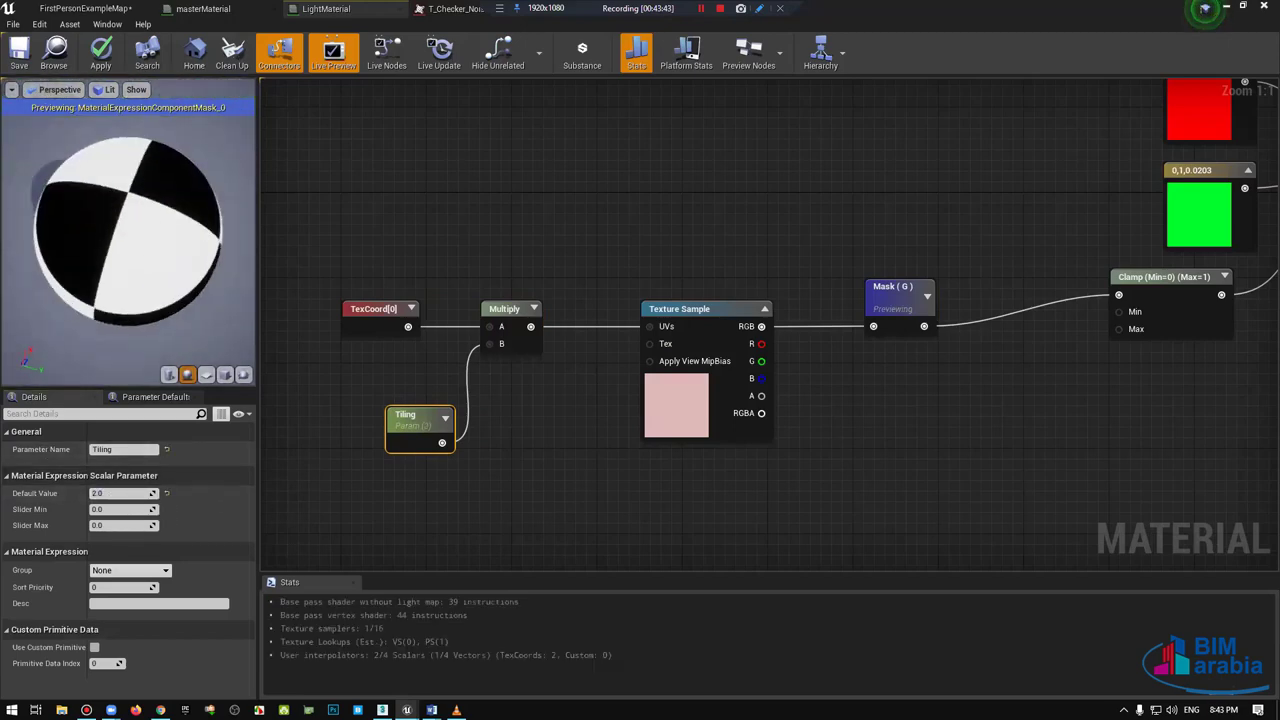
# Step: Rearrange the Mask (G), Clamp and colour nodes, then save the material
pyautogui.moveTo(707, 300); pyautogui.dragTo(864, 415, button='right')
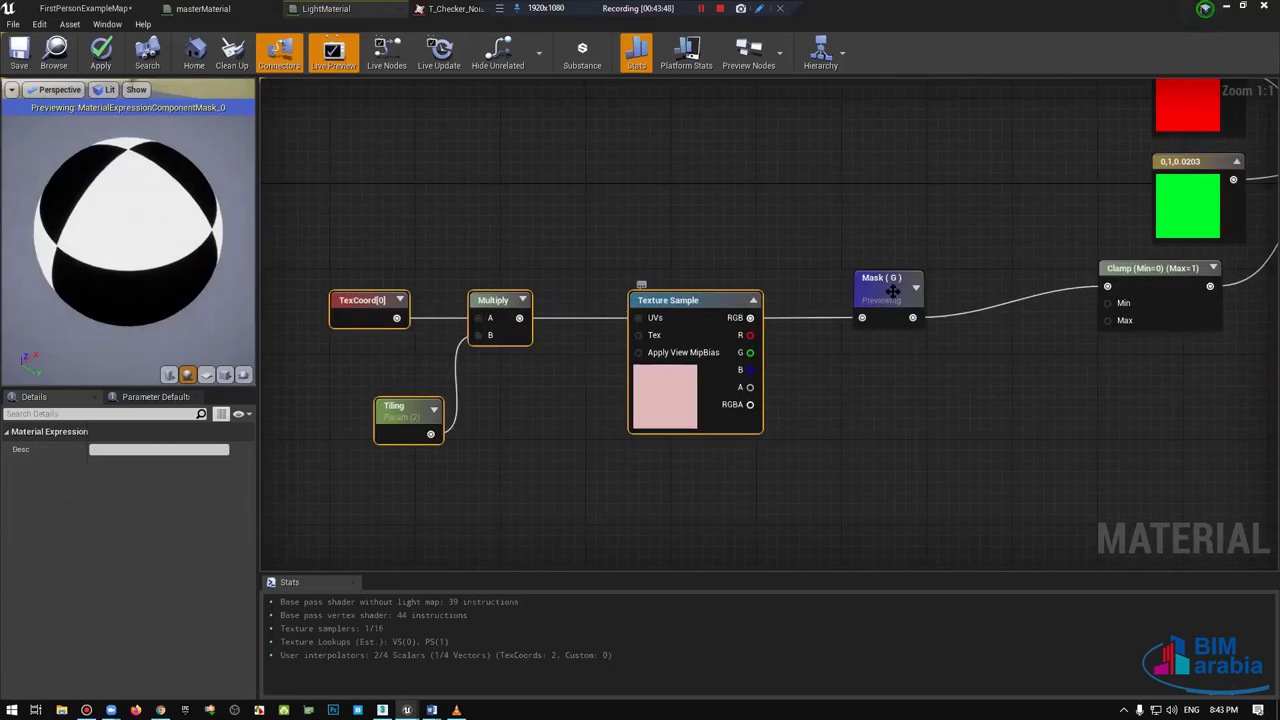
pyautogui.click(885, 290)
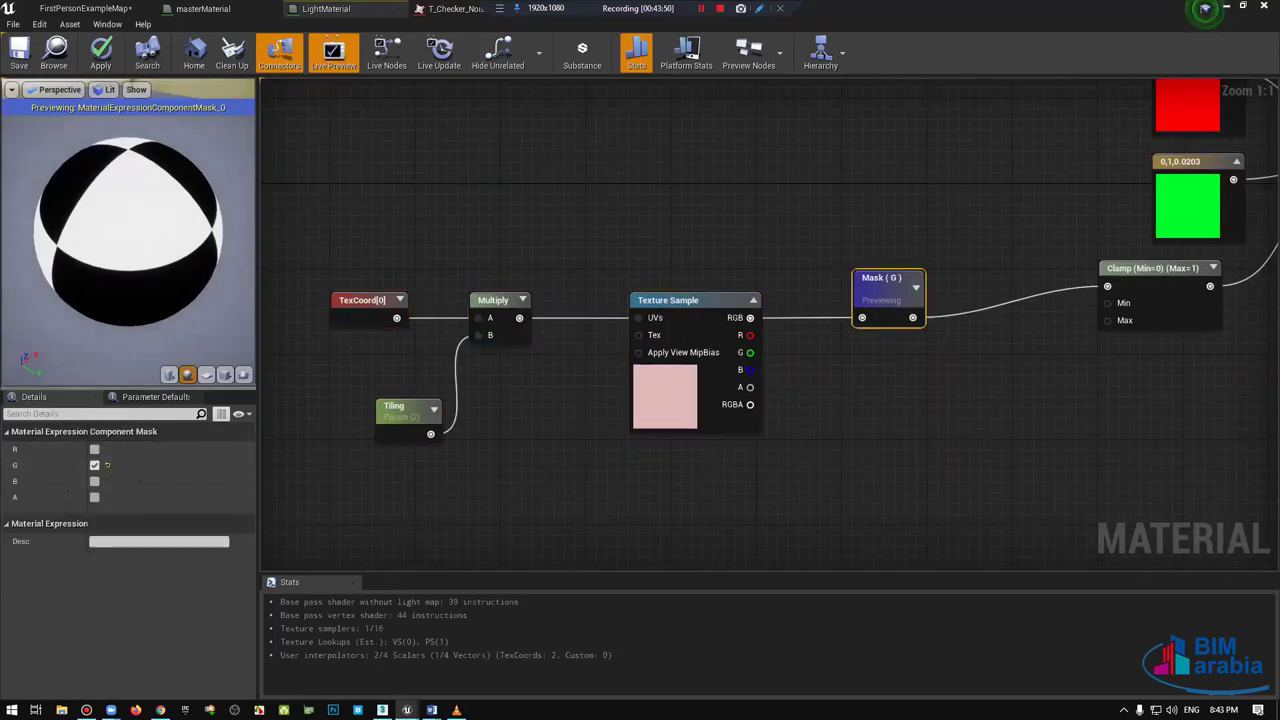
pyautogui.moveTo(128, 240); pyautogui.dragTo(180, 240)
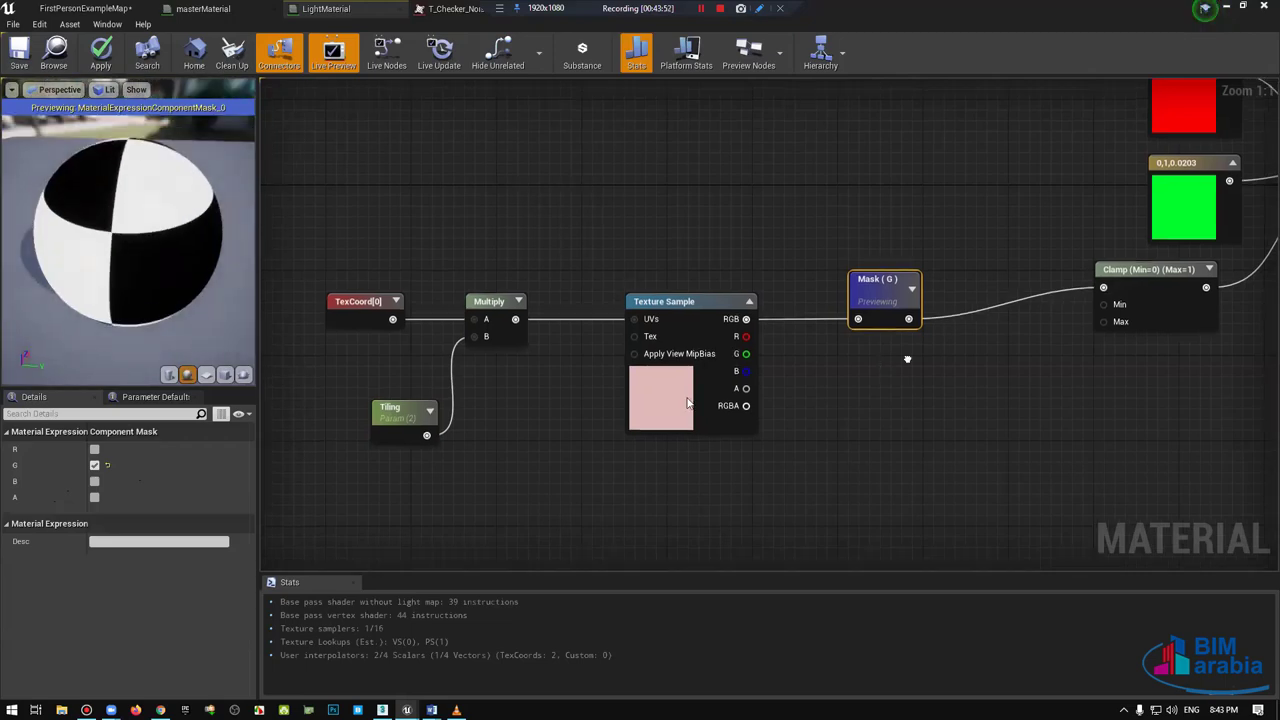
pyautogui.moveTo(911, 357); pyautogui.dragTo(704, 404, button='right')
pyautogui.click(935, 346)
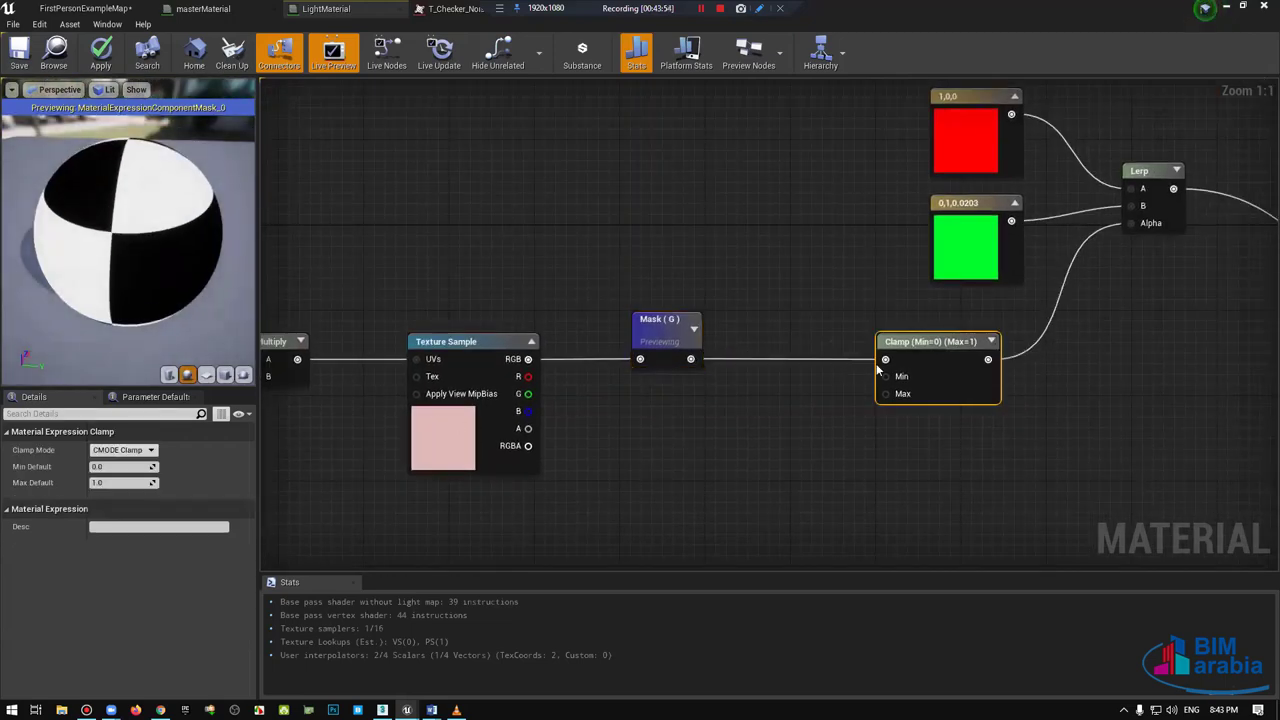
pyautogui.moveTo(935, 348); pyautogui.dragTo(740, 381, button='right')
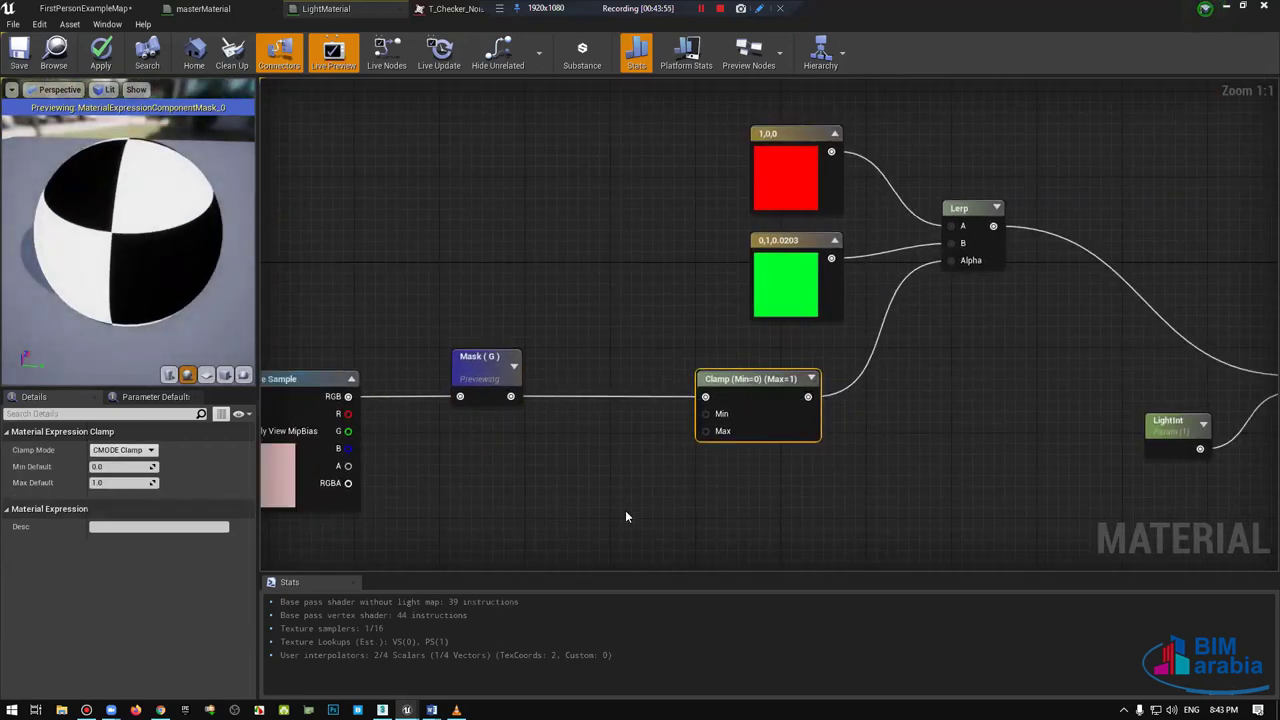
pyautogui.moveTo(626, 514); pyautogui.dragTo(872, 352)
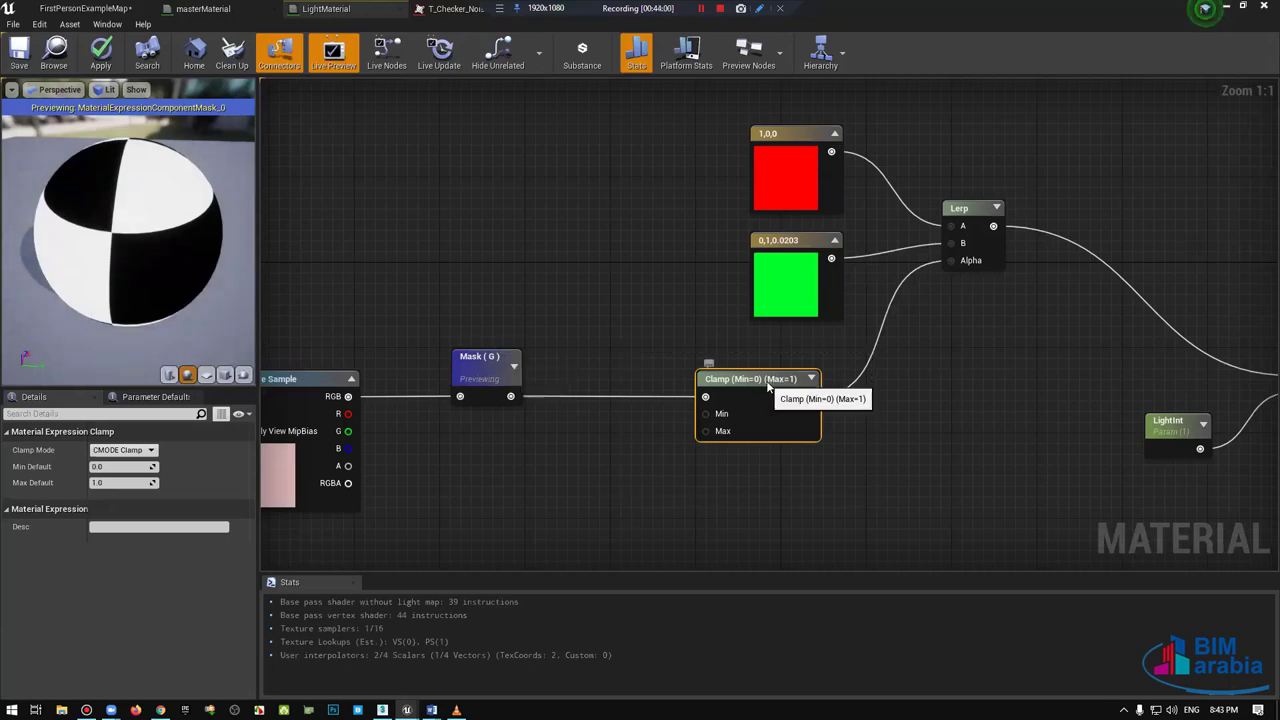
pyautogui.moveTo(757, 386); pyautogui.dragTo(736, 386)
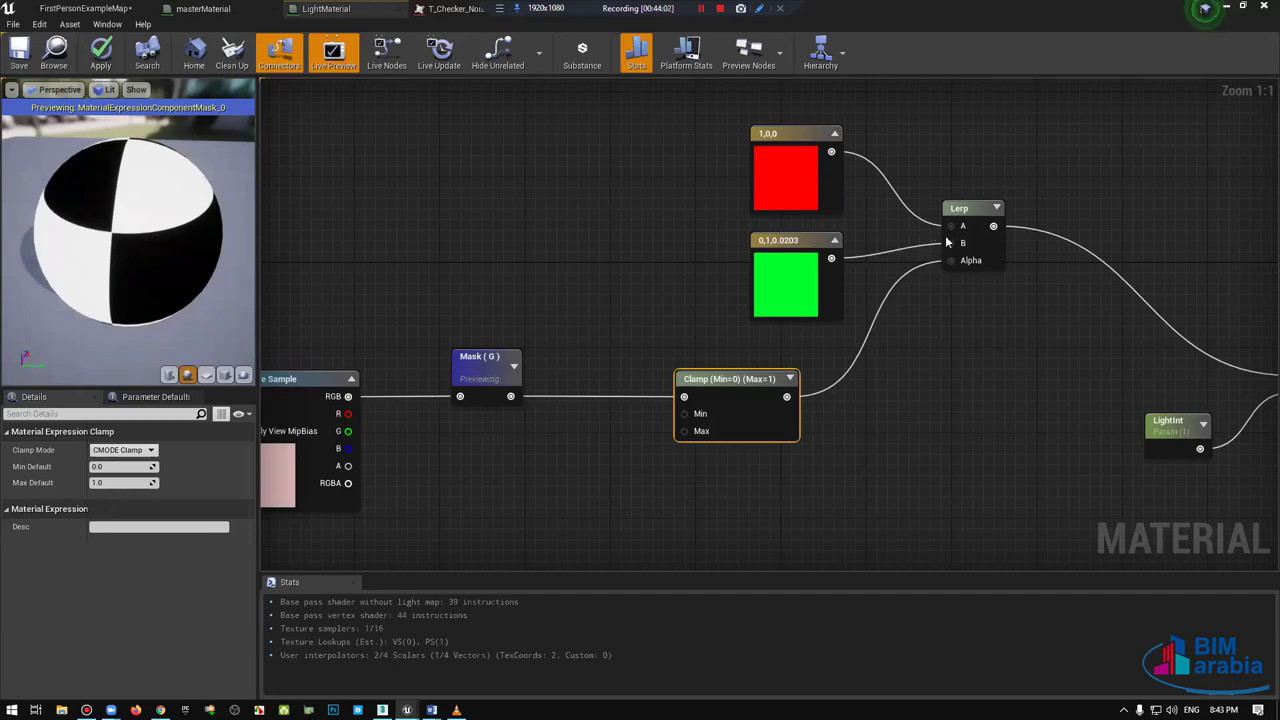
pyautogui.moveTo(884, 186); pyautogui.dragTo(810, 280)
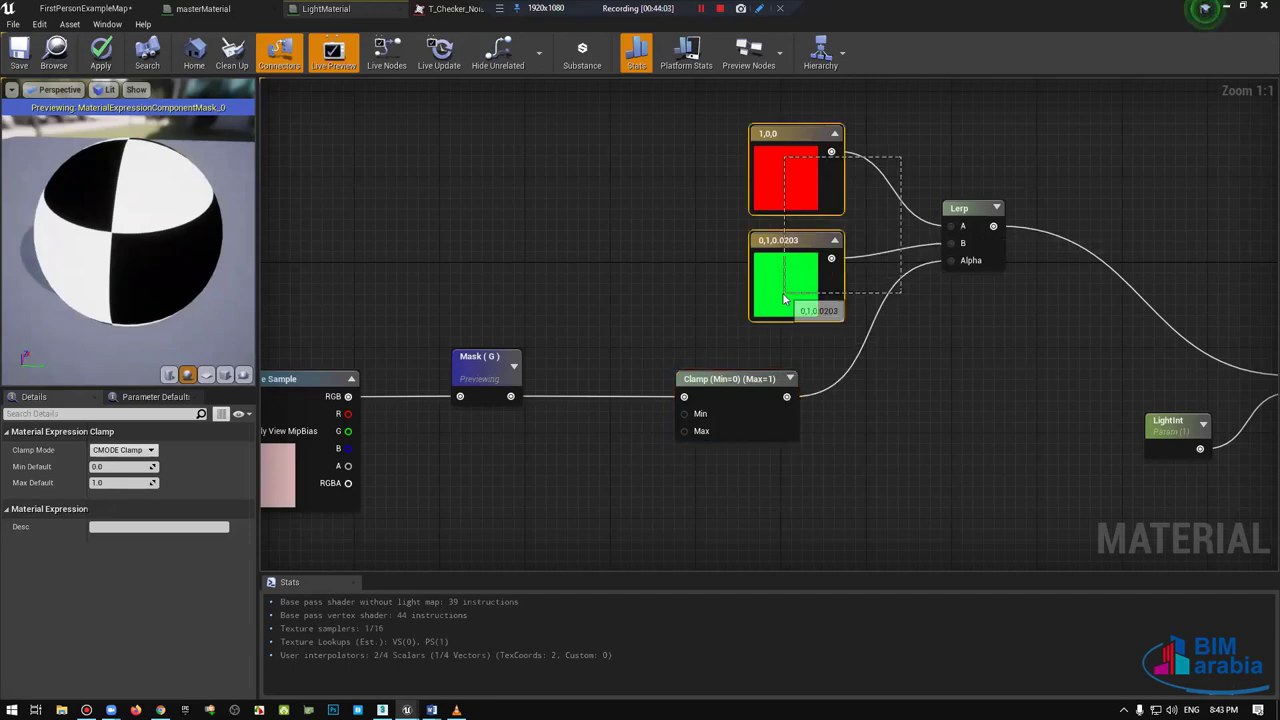
pyautogui.click(20, 52)
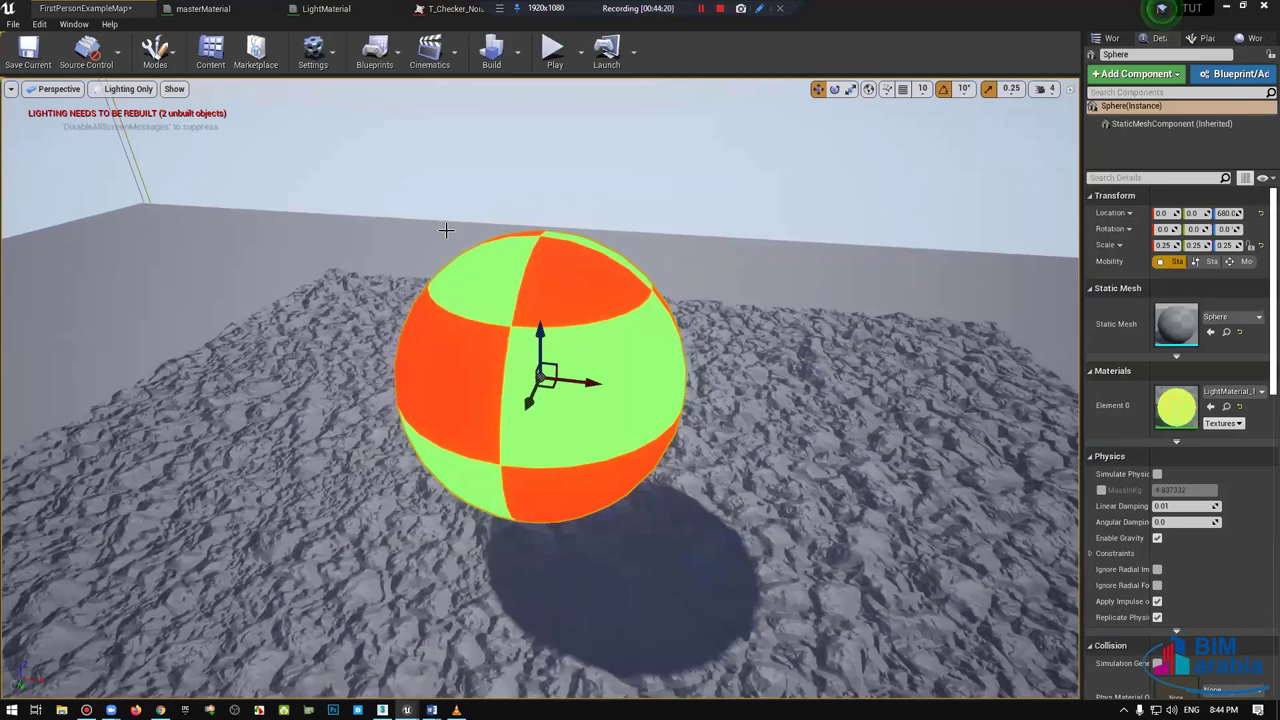
# Step: Back in LightMaterial, zoom out and orbit the preview to see the checker sphere
pyautogui.click(327, 7)
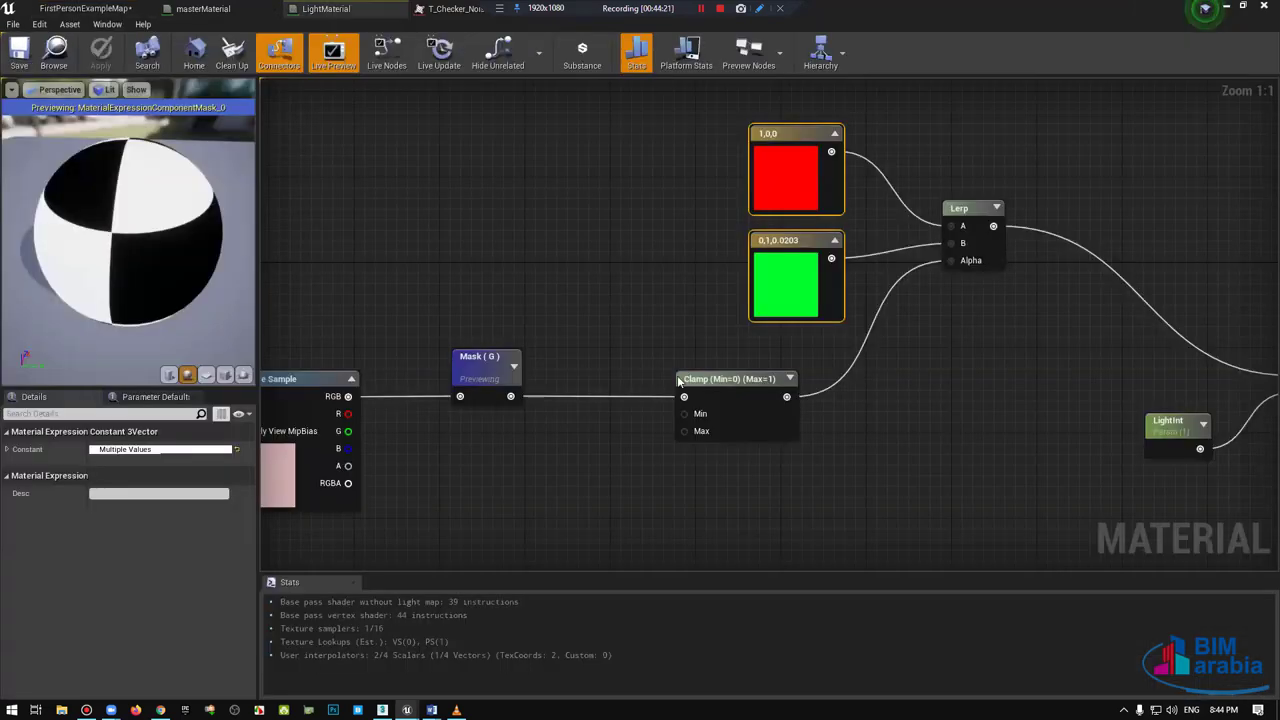
pyautogui.scroll(-1, 677, 375)
pyautogui.scroll(-1, 677, 375)
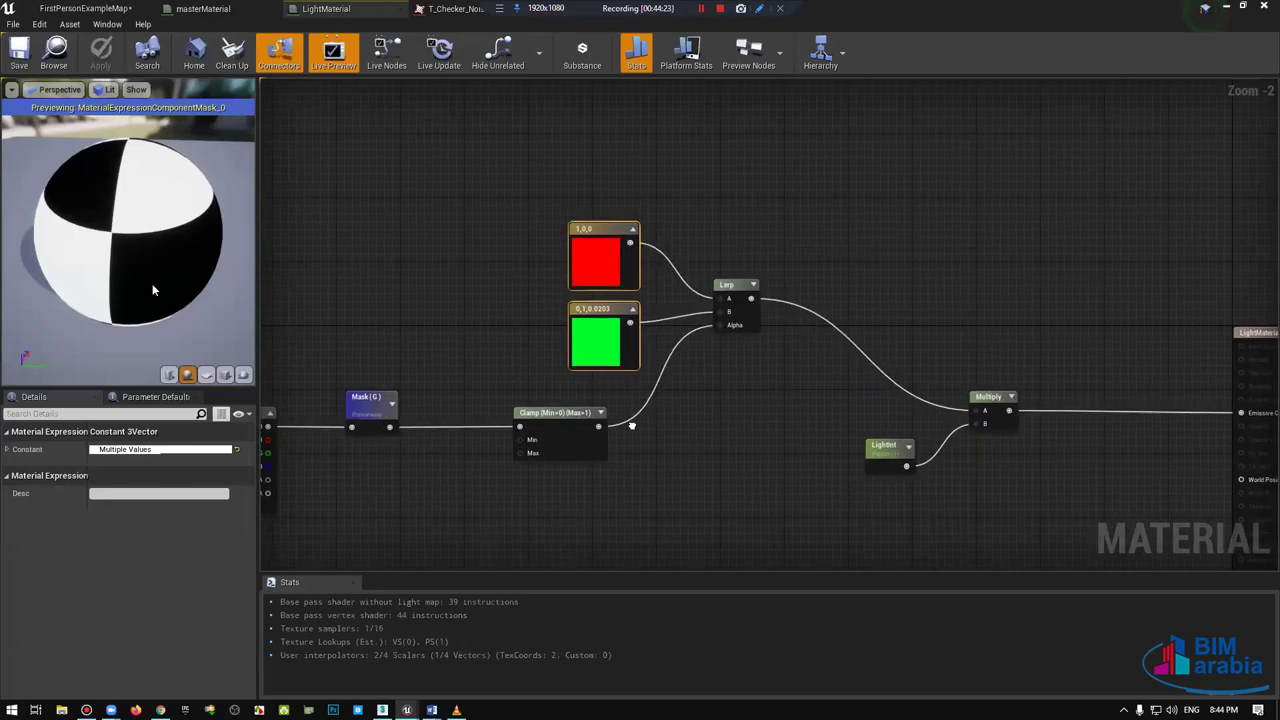
pyautogui.moveTo(130, 291)
pyautogui.mouseDown()
pyautogui.moveTo(140, 240)
pyautogui.moveTo(205, 244)
pyautogui.mouseUp()
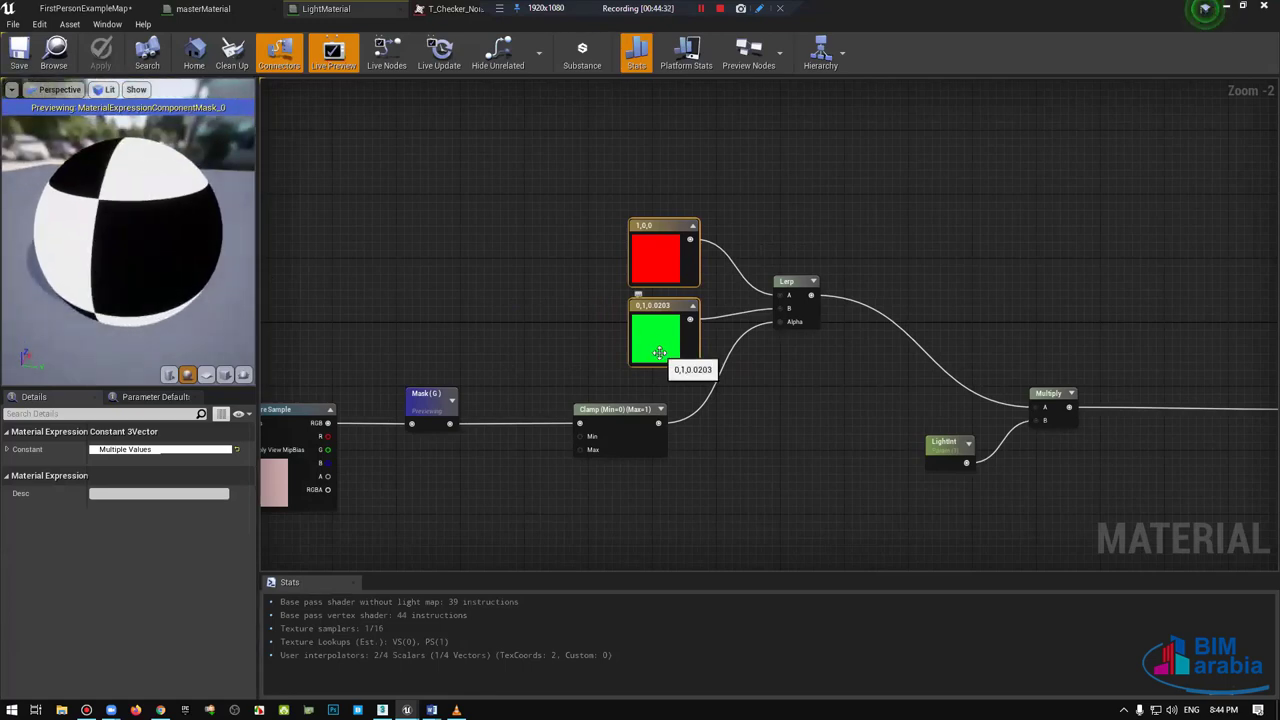
pyautogui.moveTo(433, 398); pyautogui.dragTo(503, 410, button='right')
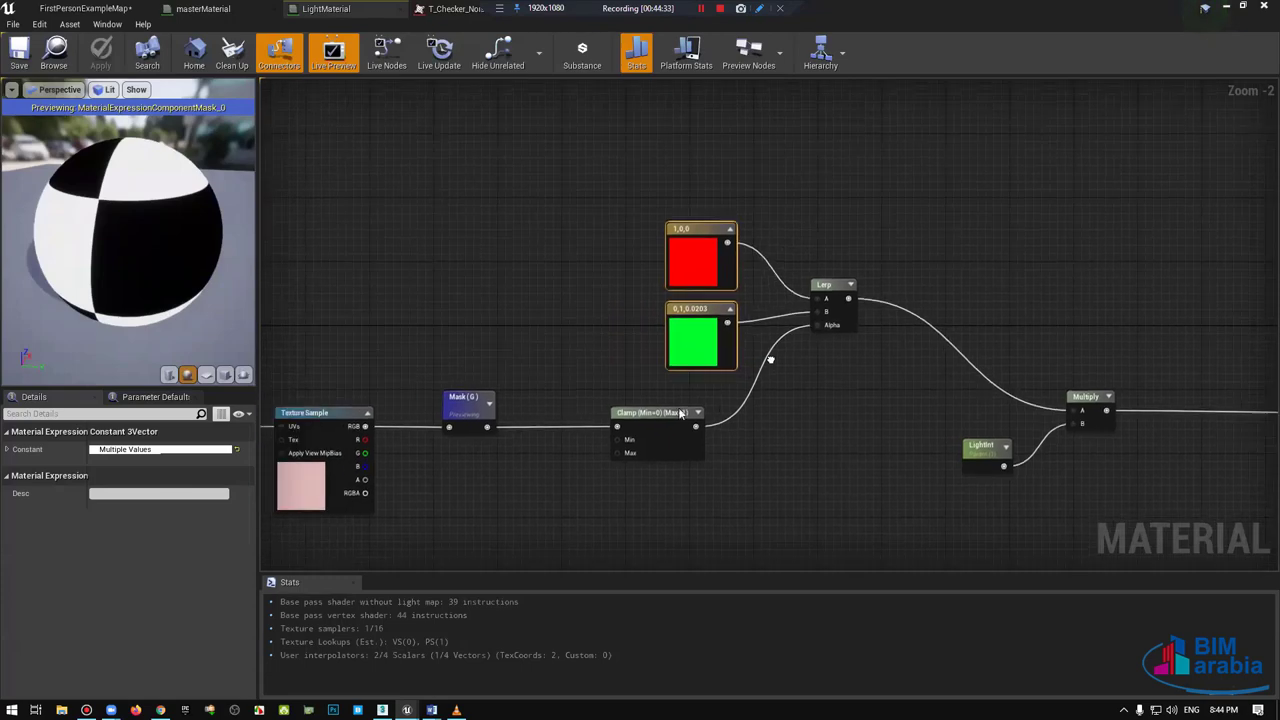
# Step: Stop previewing the Mask node and disconnect the red colour from the Lerp's A input
pyautogui.rightClick(503, 410)
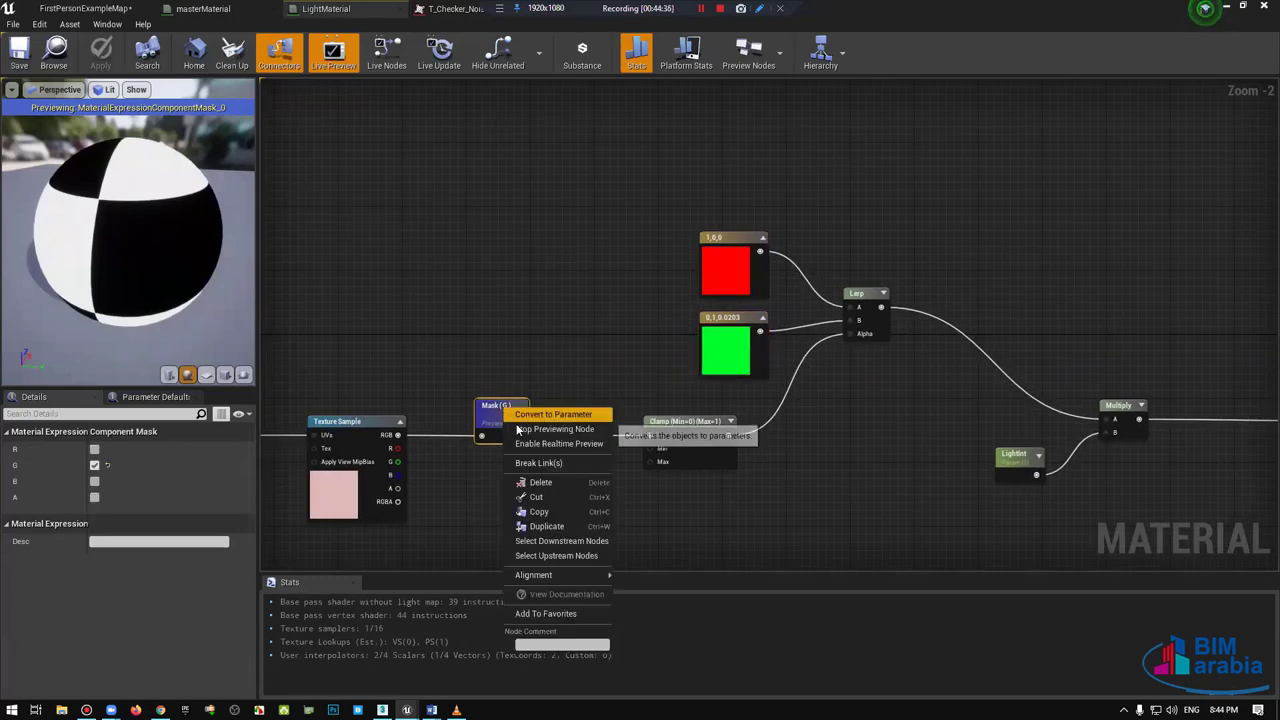
pyautogui.click(545, 430)
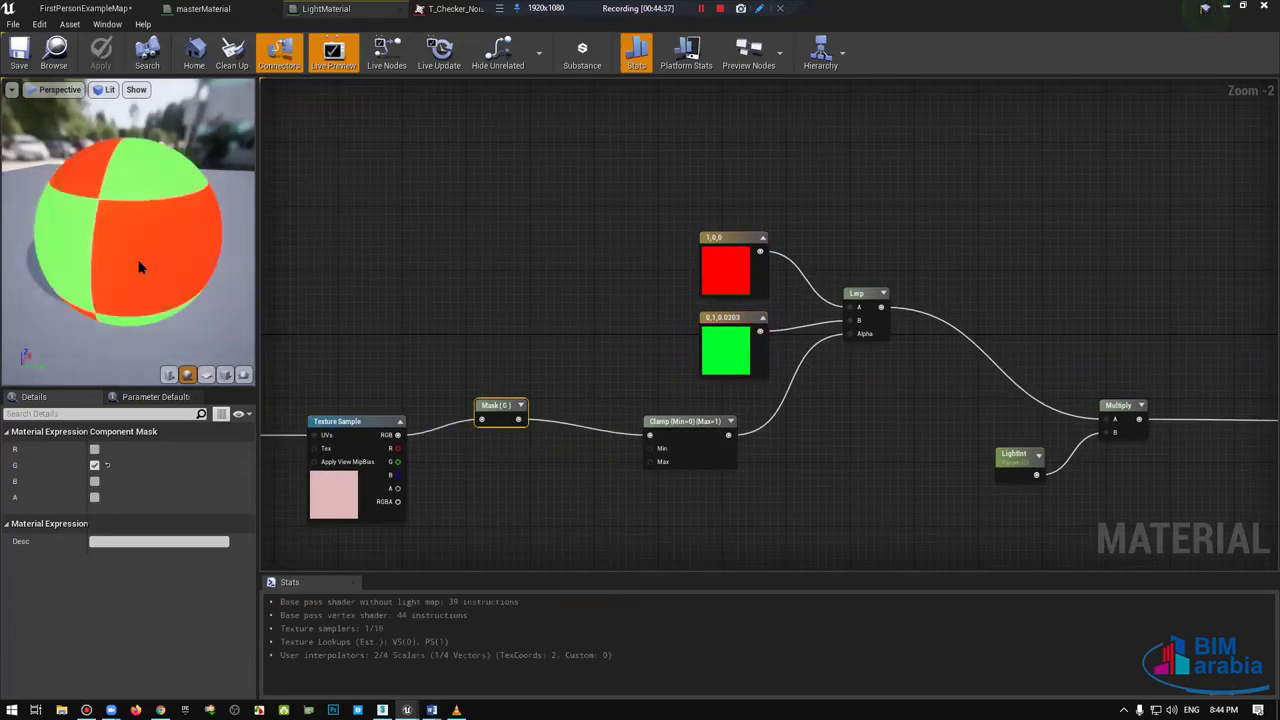
pyautogui.keyDown('alt'); pyautogui.click(849, 307); pyautogui.keyUp('alt')
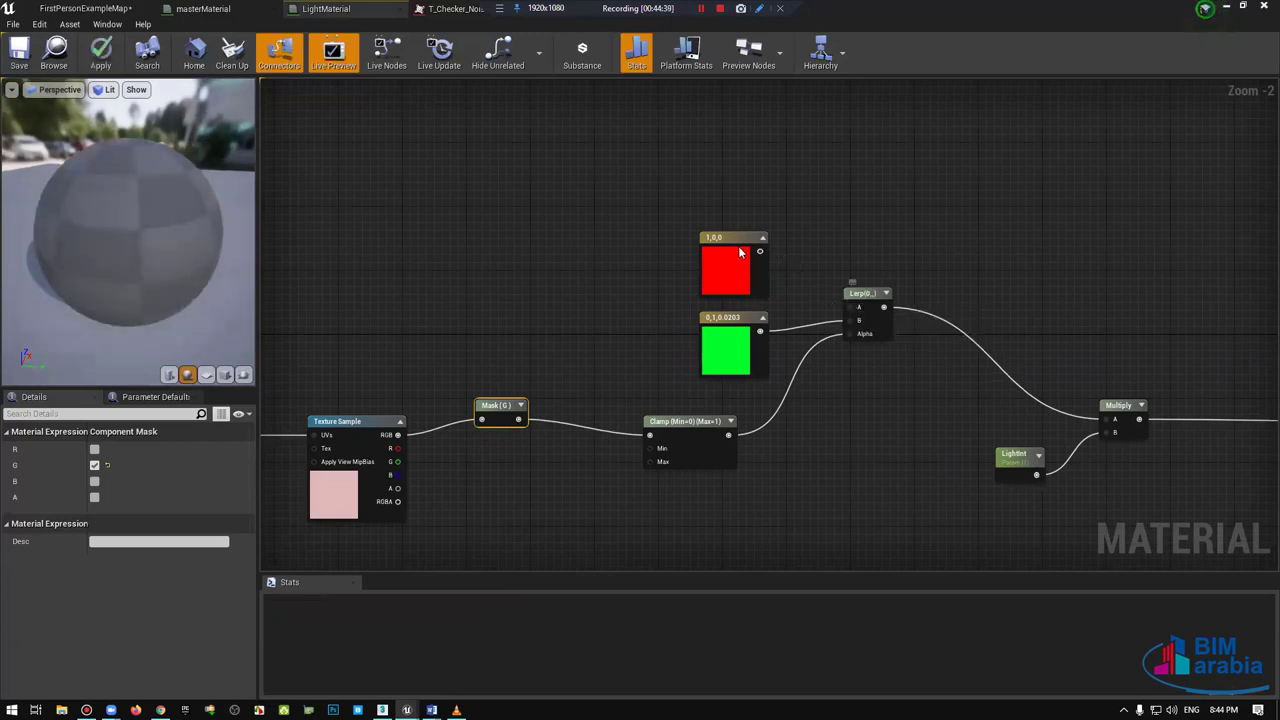
pyautogui.moveTo(725, 270); pyautogui.dragTo(461, 192)
pyautogui.moveTo(221, 257); pyautogui.dragTo(221, 257)
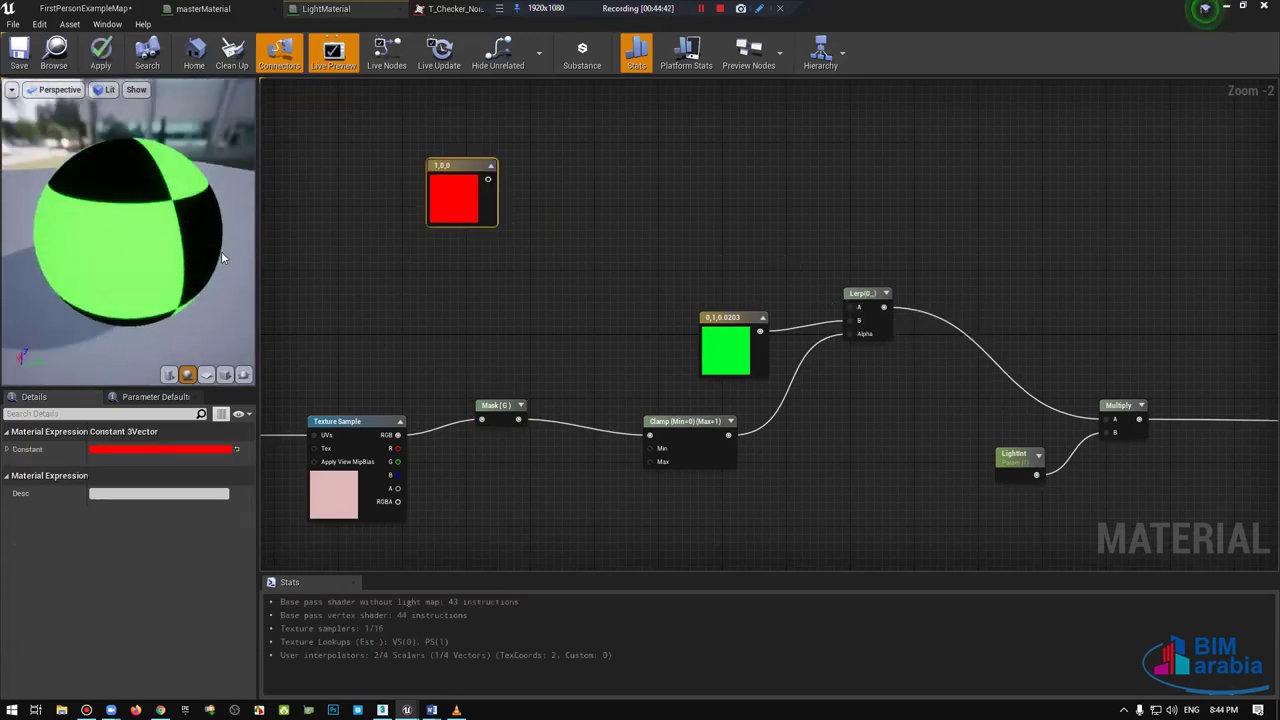
pyautogui.click(662, 268)
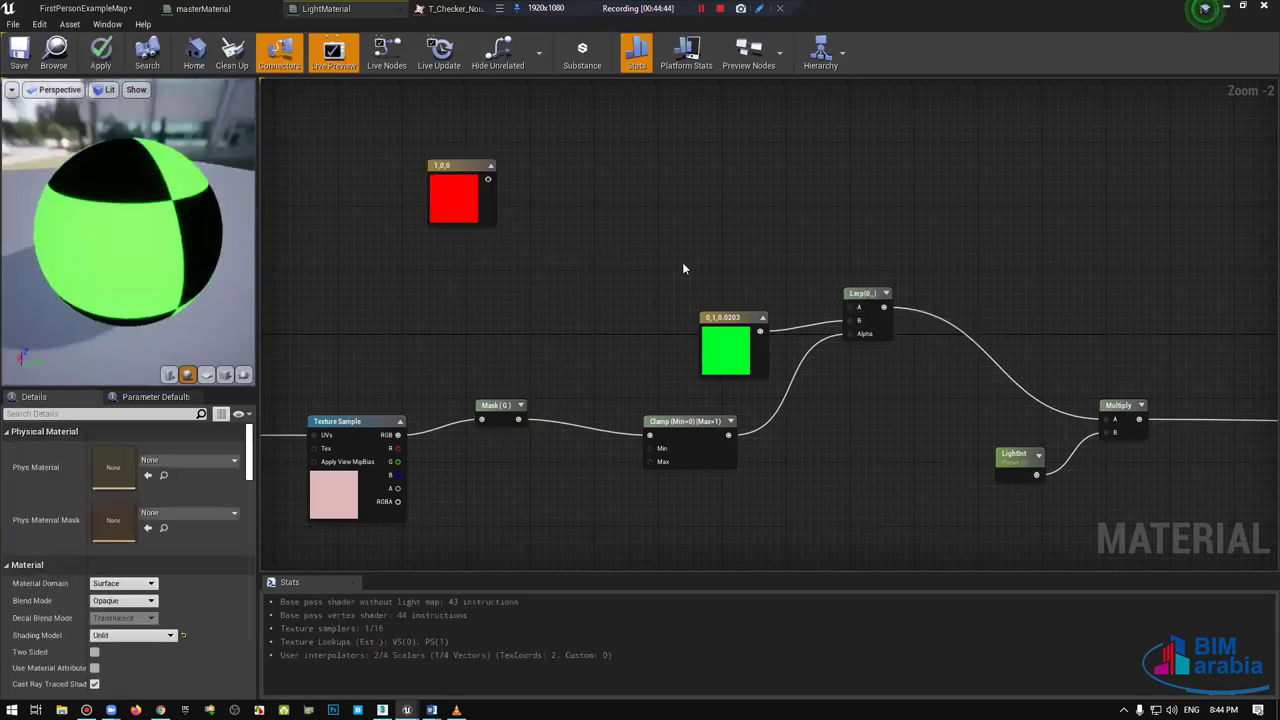
# Step: Wire a Constant of 0 into the Lerp's A input and save the material
pyautogui.click(745, 248)
pyautogui.moveTo(762, 262); pyautogui.dragTo(849, 307)
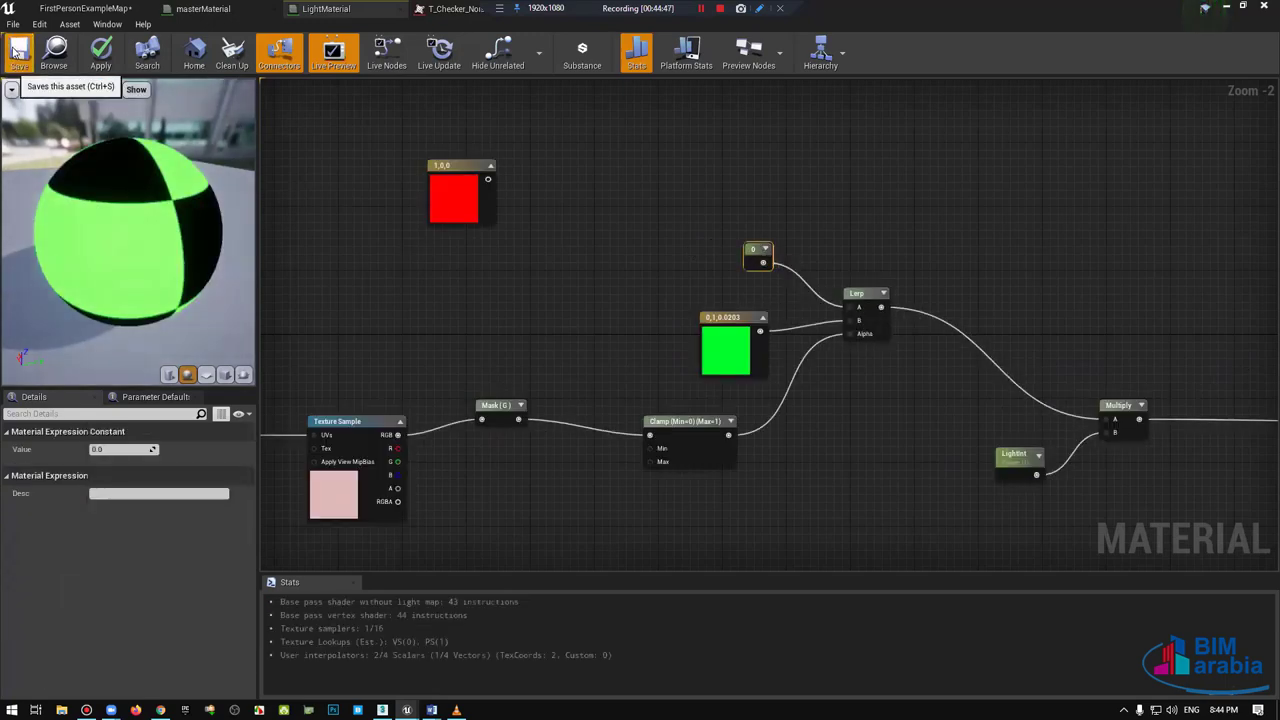
pyautogui.click(18, 50)
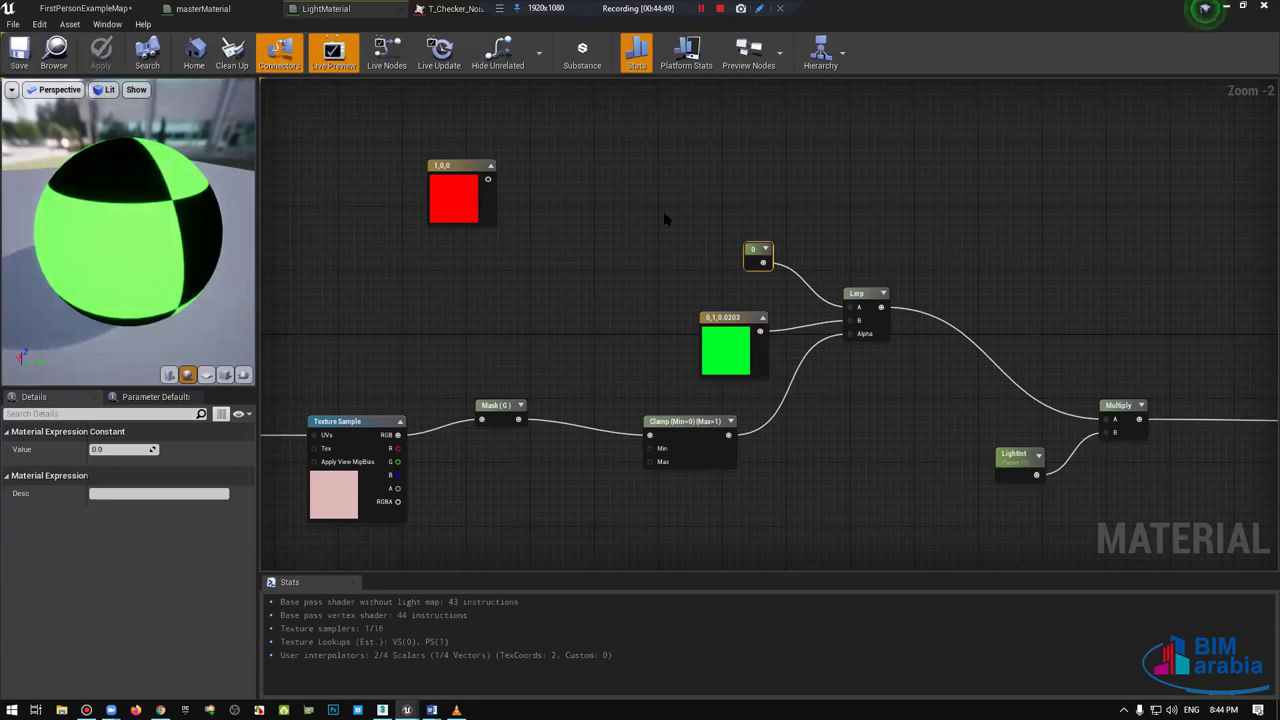
pyautogui.click(847, 287)
pyautogui.scroll(2, 858, 283)
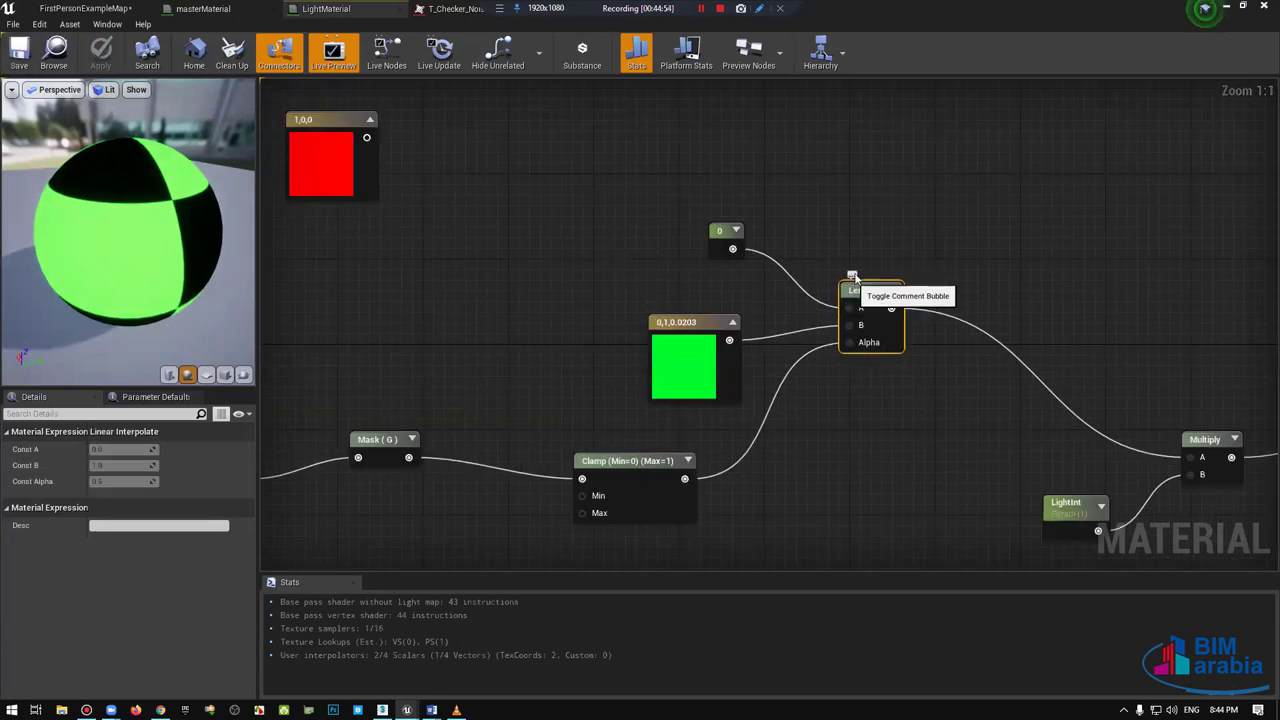
# Step: Give the Lerp node a comment bubble reading 'Mask_3DSMax'
pyautogui.click(852, 277)
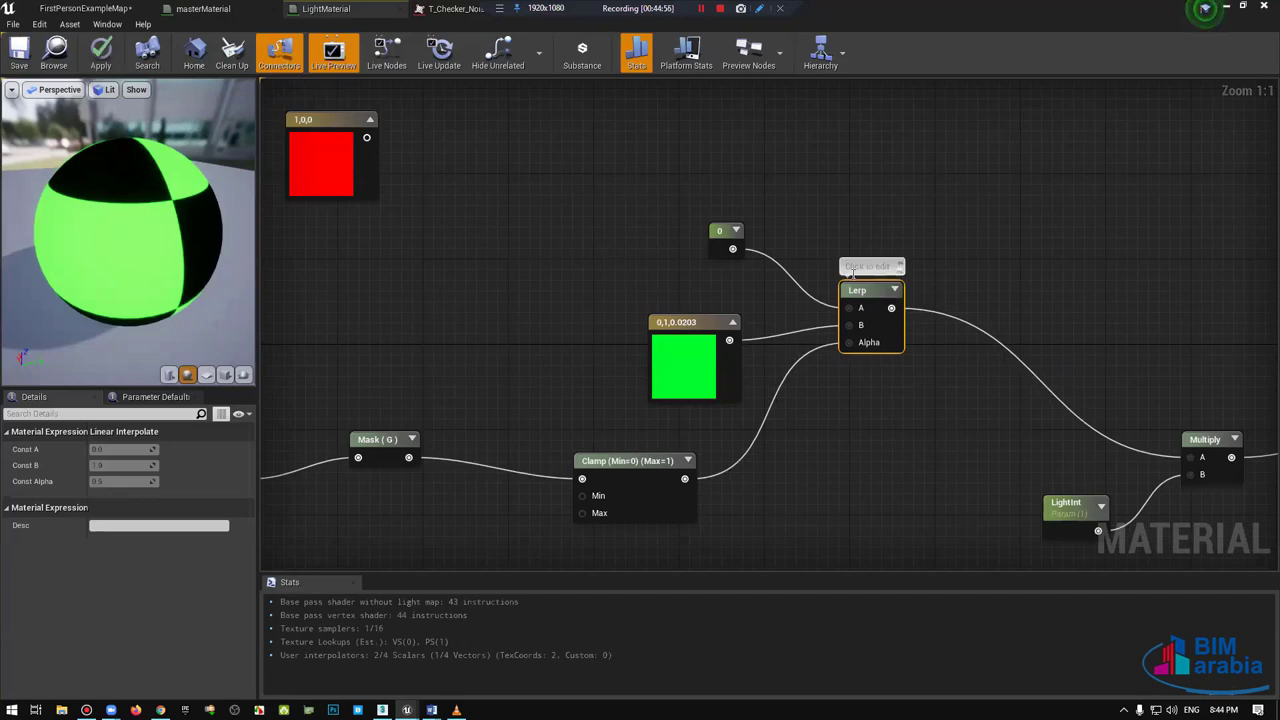
pyautogui.click(852, 267)
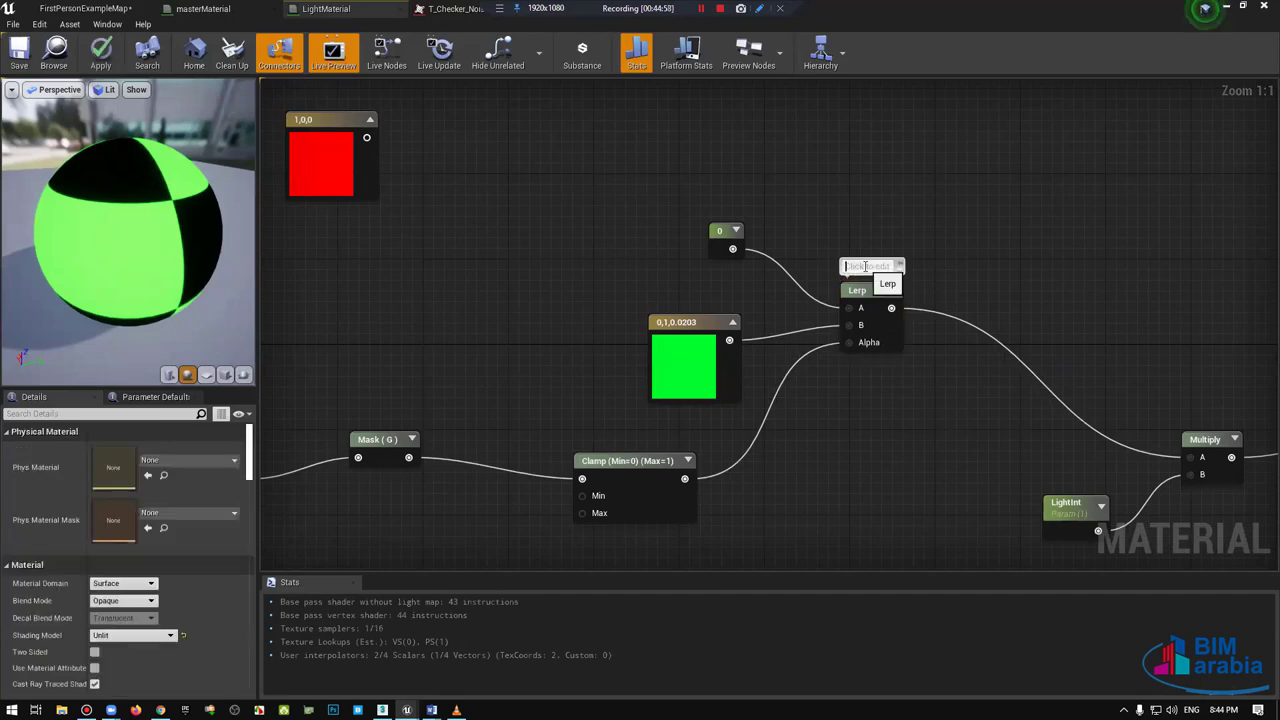
pyautogui.write('Mask_3DSMax')
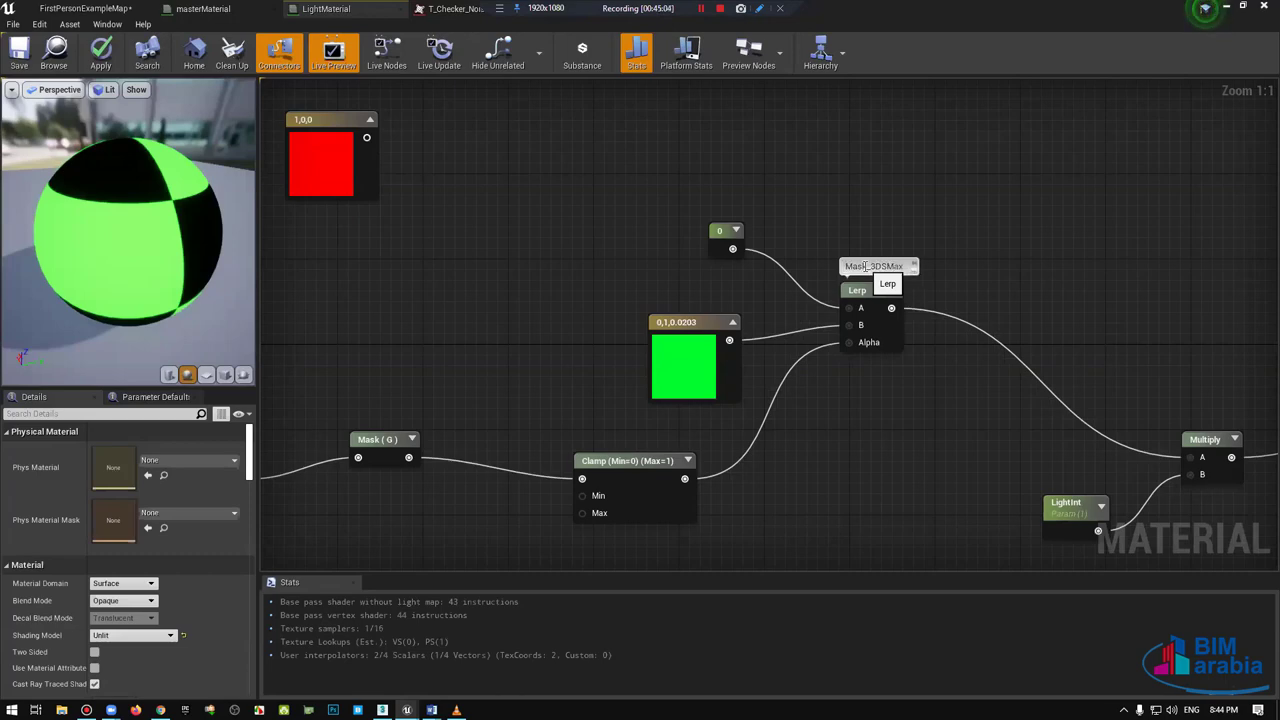
pyautogui.moveTo(969, 223); pyautogui.dragTo(826, 279)
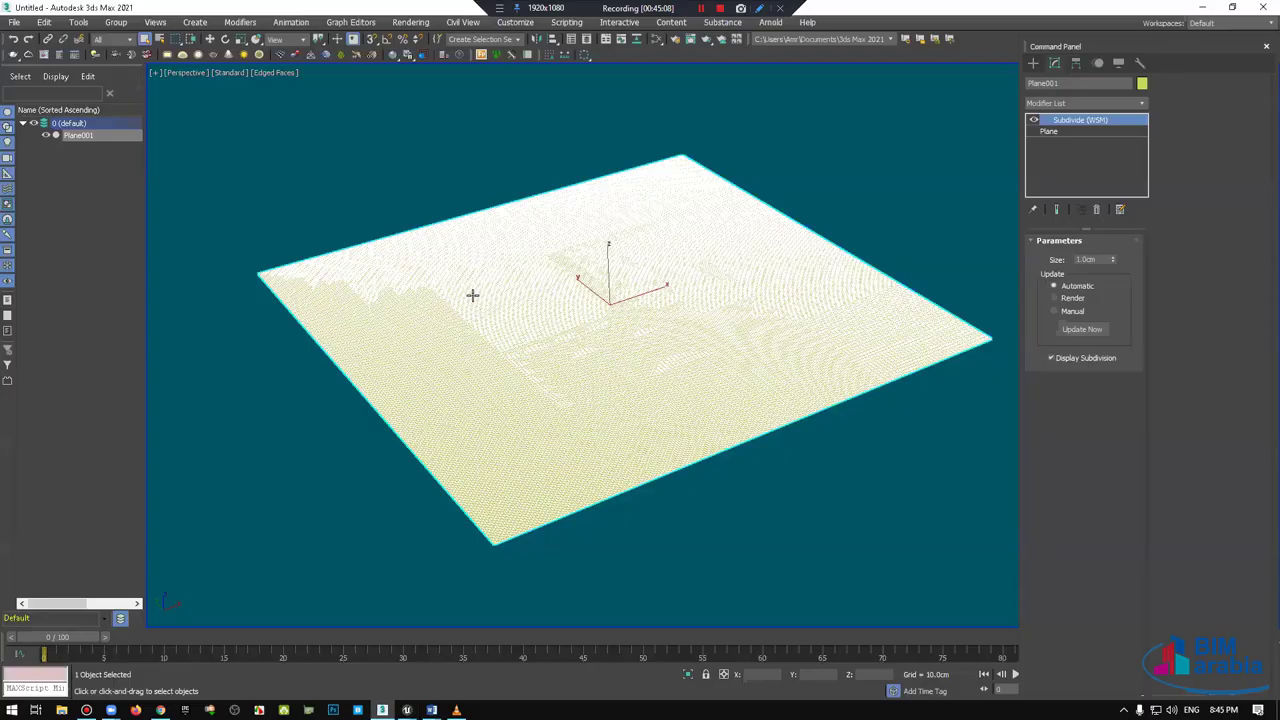
# Step: Open the Slate Material Editor, place a Mask map node, view its parameters, then delete it
pyautogui.keyDown('alt'); pyautogui.moveTo(471, 294); pyautogui.dragTo(680, 334, button='middle'); pyautogui.keyUp('alt')
pyautogui.press('m')
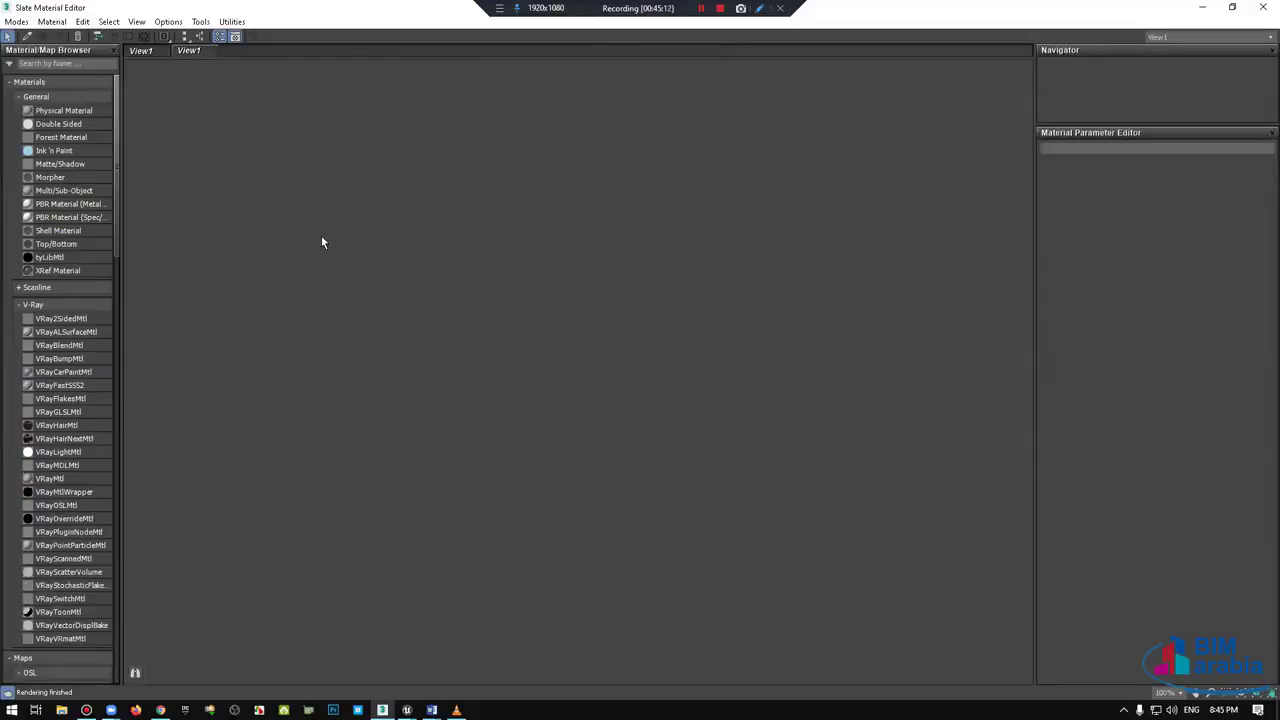
pyautogui.rightClick(352, 189)
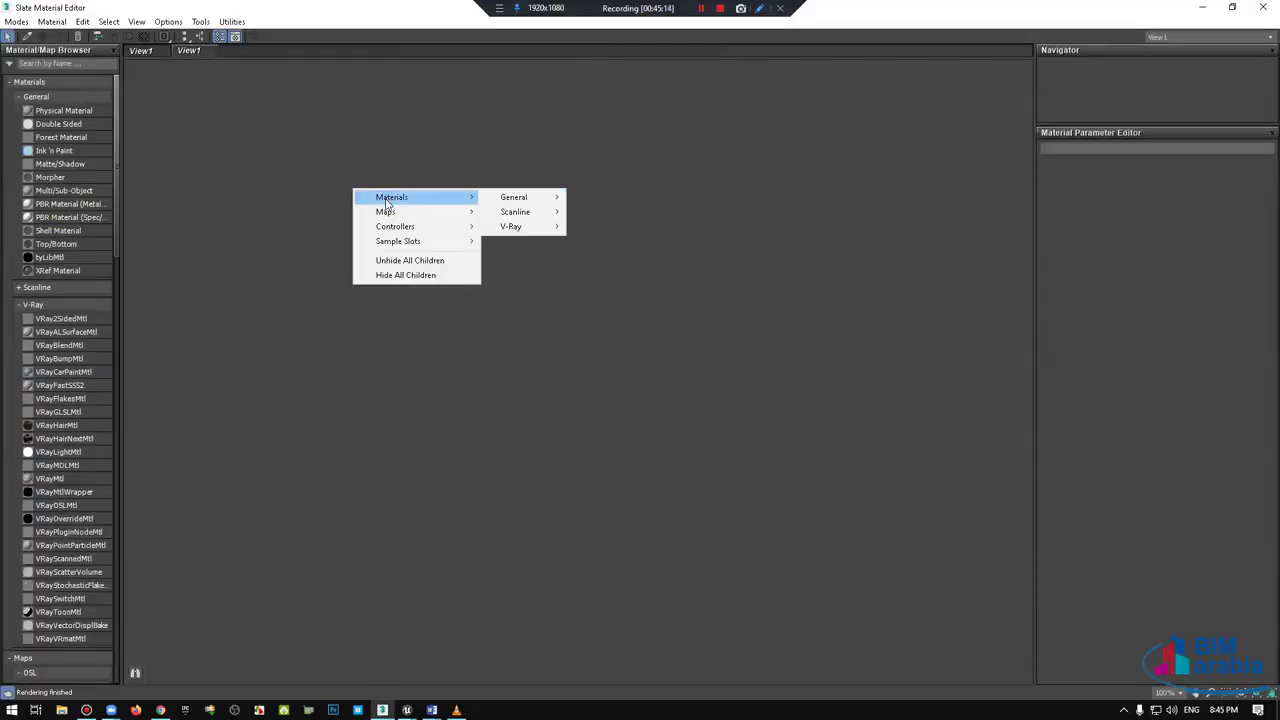
pyautogui.click(74, 60)
pyautogui.click(80, 63)
pyautogui.write('mask')
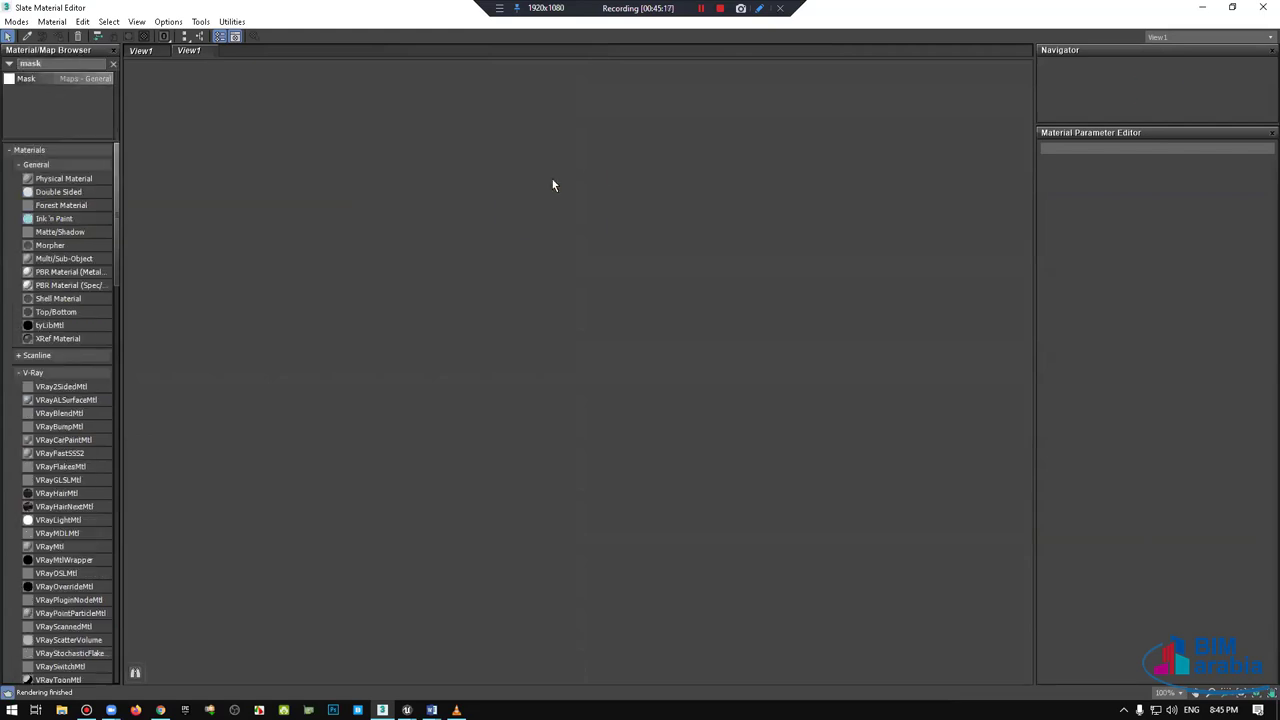
pyautogui.moveTo(552, 185); pyautogui.dragTo(576, 252)
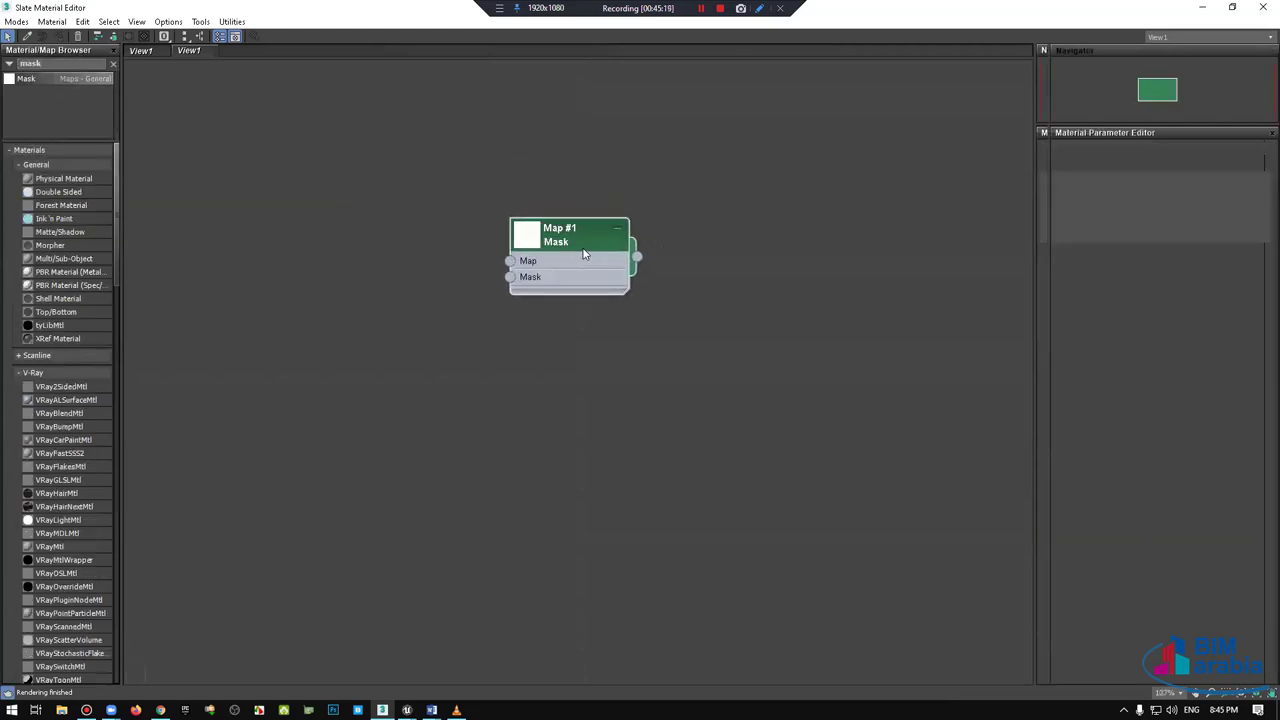
pyautogui.doubleClick(586, 254)
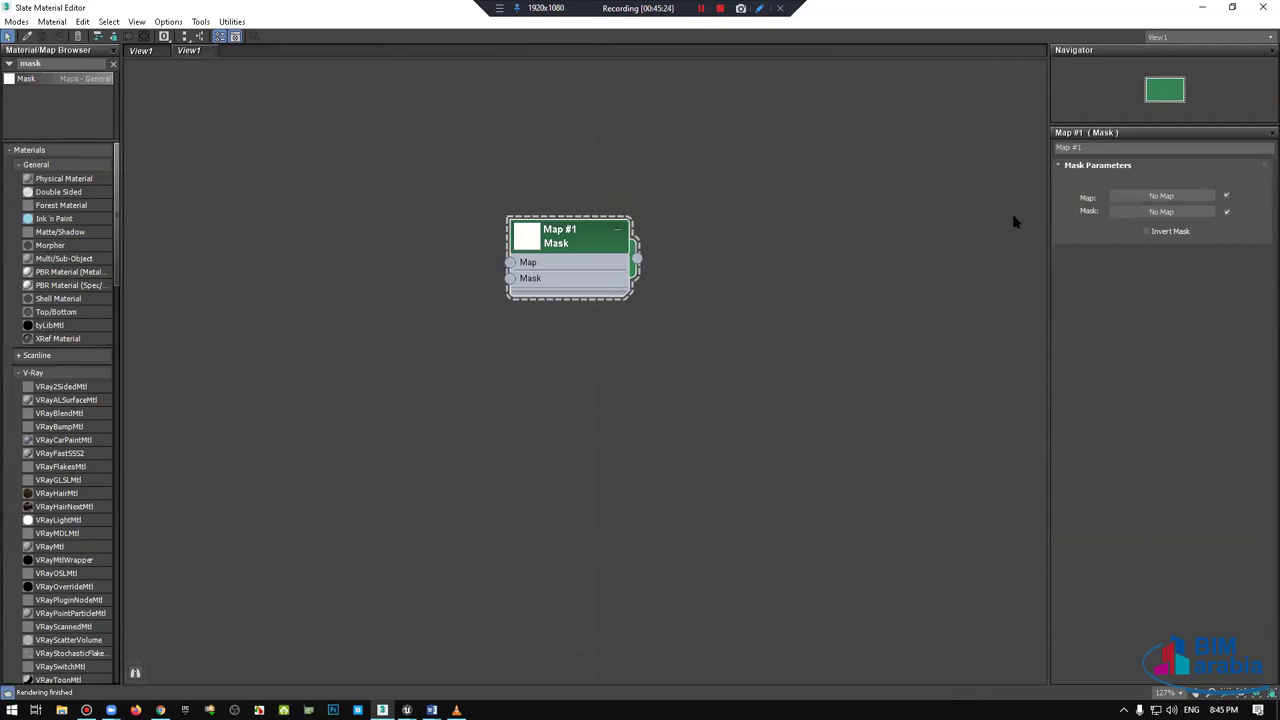
pyautogui.press('Delete')
# Step: Add a VRayBlendMtl node (Material #25) from the Material/Map Browser and show its parameters
pyautogui.scroll(-5, 60, 400)
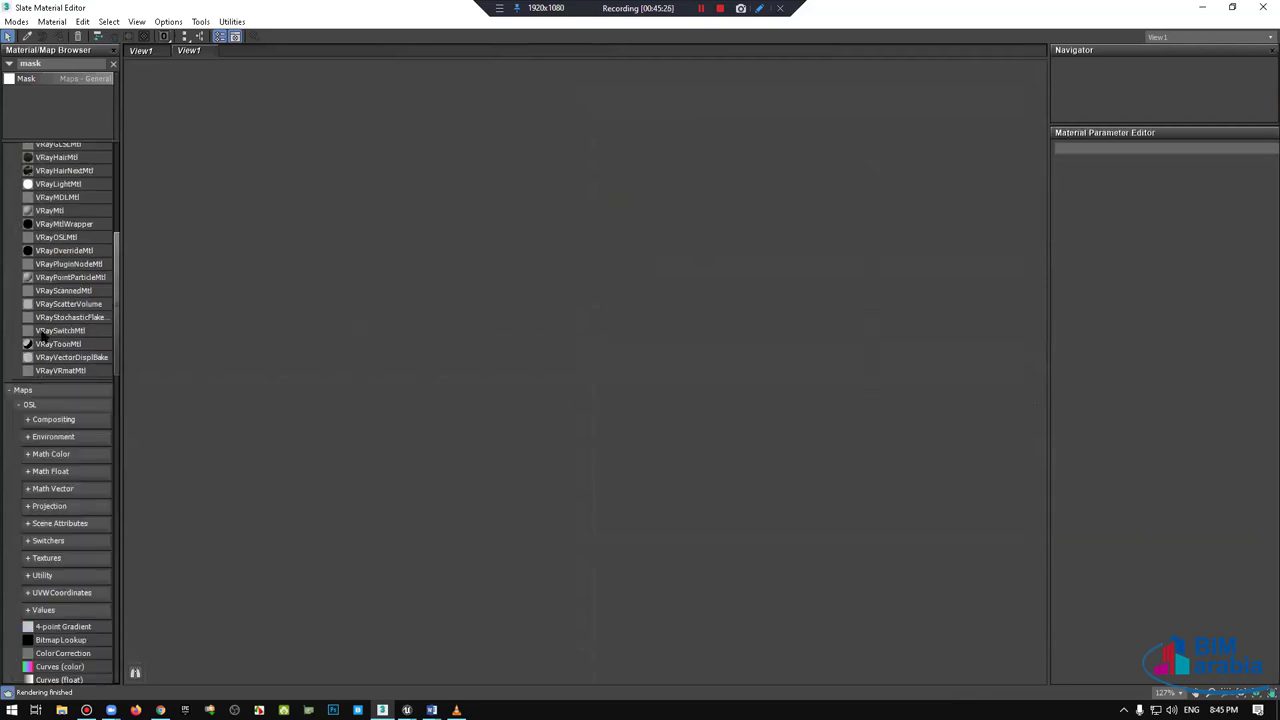
pyautogui.scroll(-5, 60, 400)
pyautogui.scroll(3, 46, 342)
pyautogui.scroll(5, 46, 342)
pyautogui.scroll(5, 46, 342)
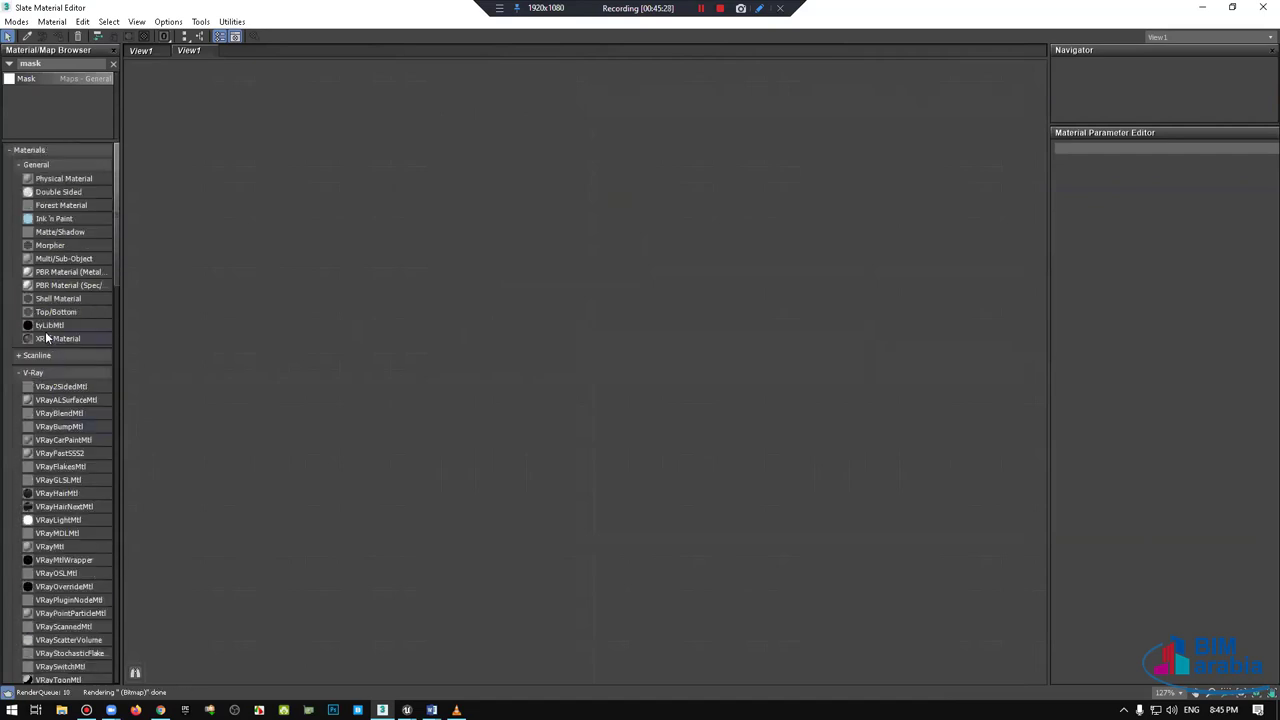
pyautogui.scroll(-5, 46, 342)
pyautogui.scroll(-5, 46, 342)
pyautogui.scroll(-5, 46, 338)
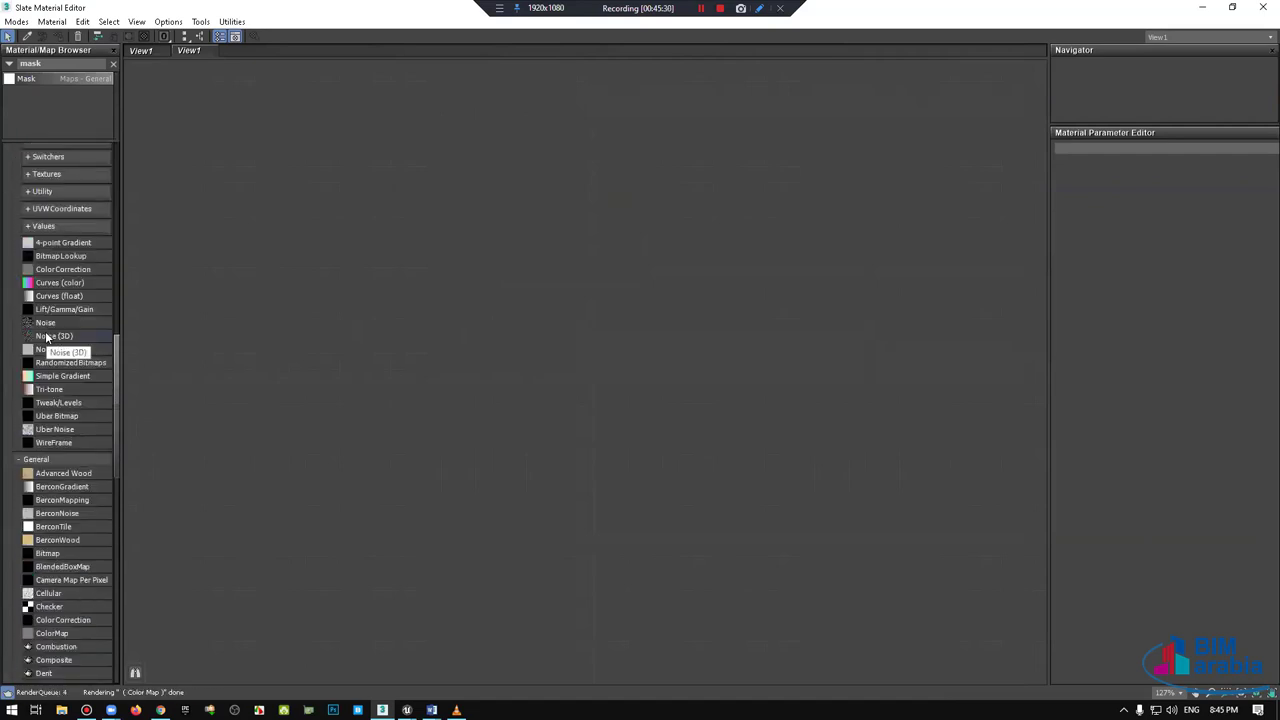
pyautogui.scroll(-5, 46, 338)
pyautogui.scroll(5, 46, 337)
pyautogui.scroll(5, 46, 337)
pyautogui.scroll(5, 46, 337)
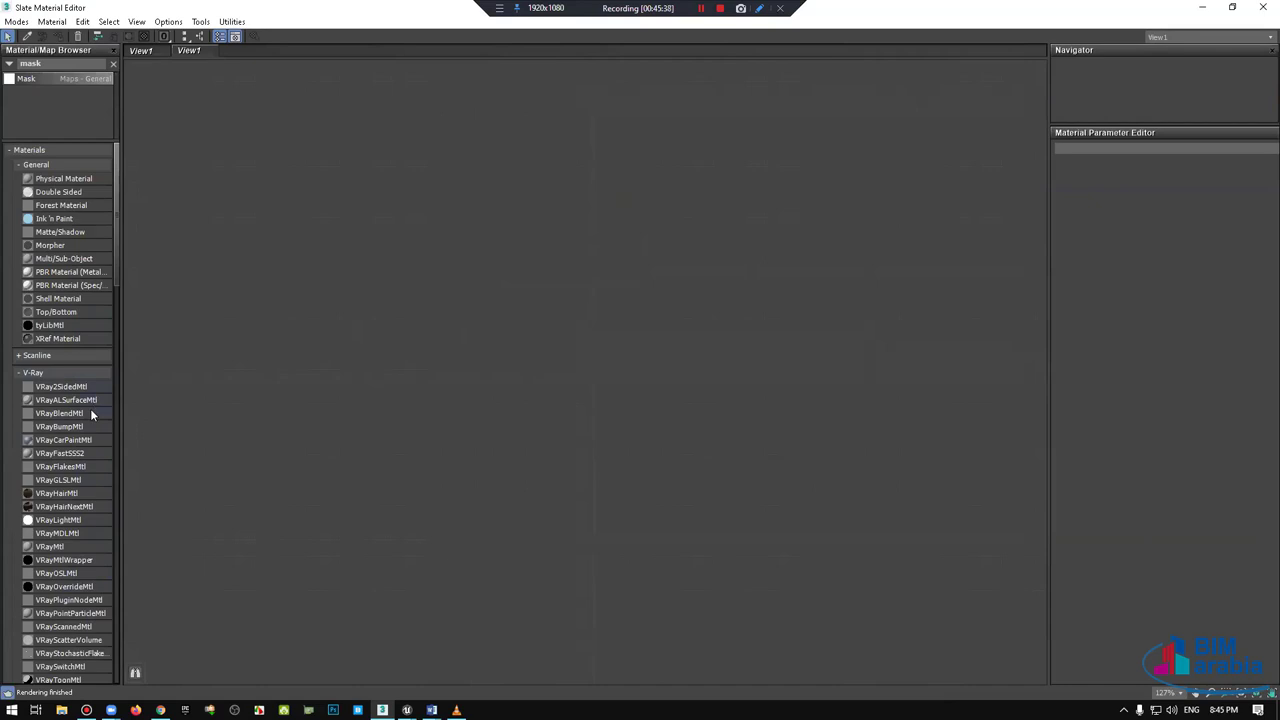
pyautogui.moveTo(91, 413); pyautogui.dragTo(445, 272)
pyautogui.rightClick(446, 242)
pyautogui.click(470, 176)
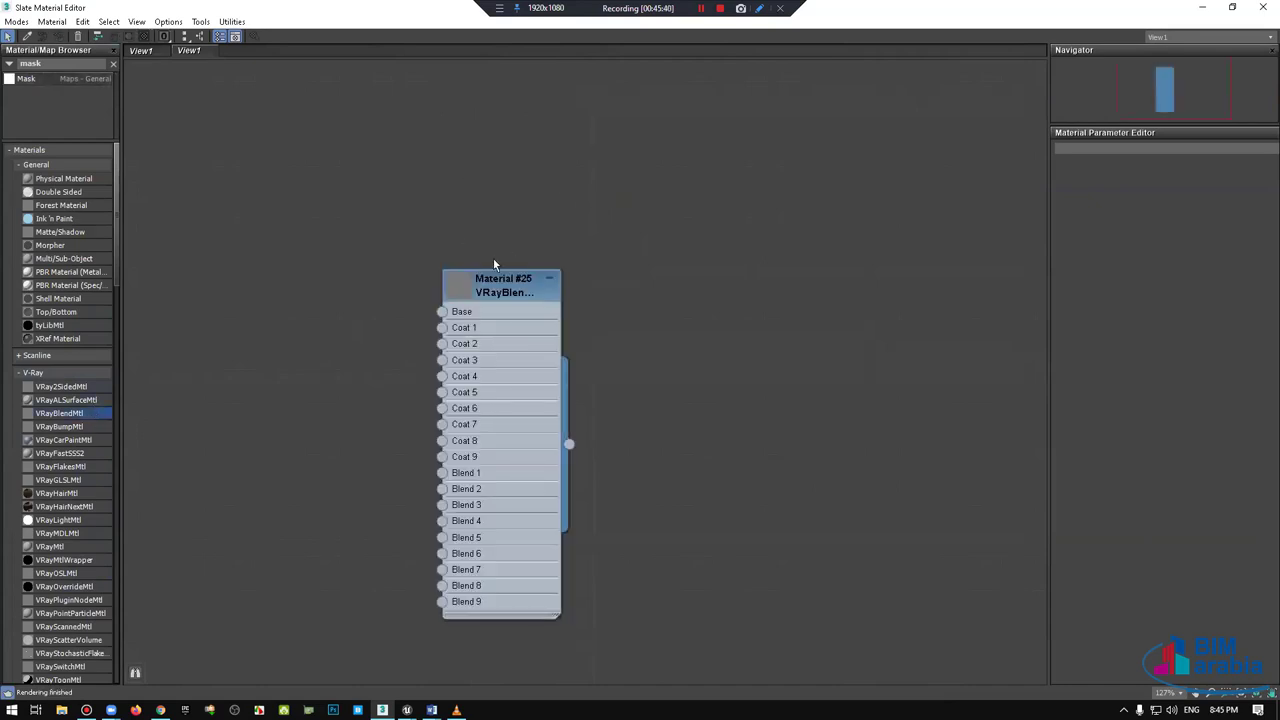
pyautogui.doubleClick(448, 296)
pyautogui.moveTo(815, 241); pyautogui.dragTo(995, 183, button='middle')
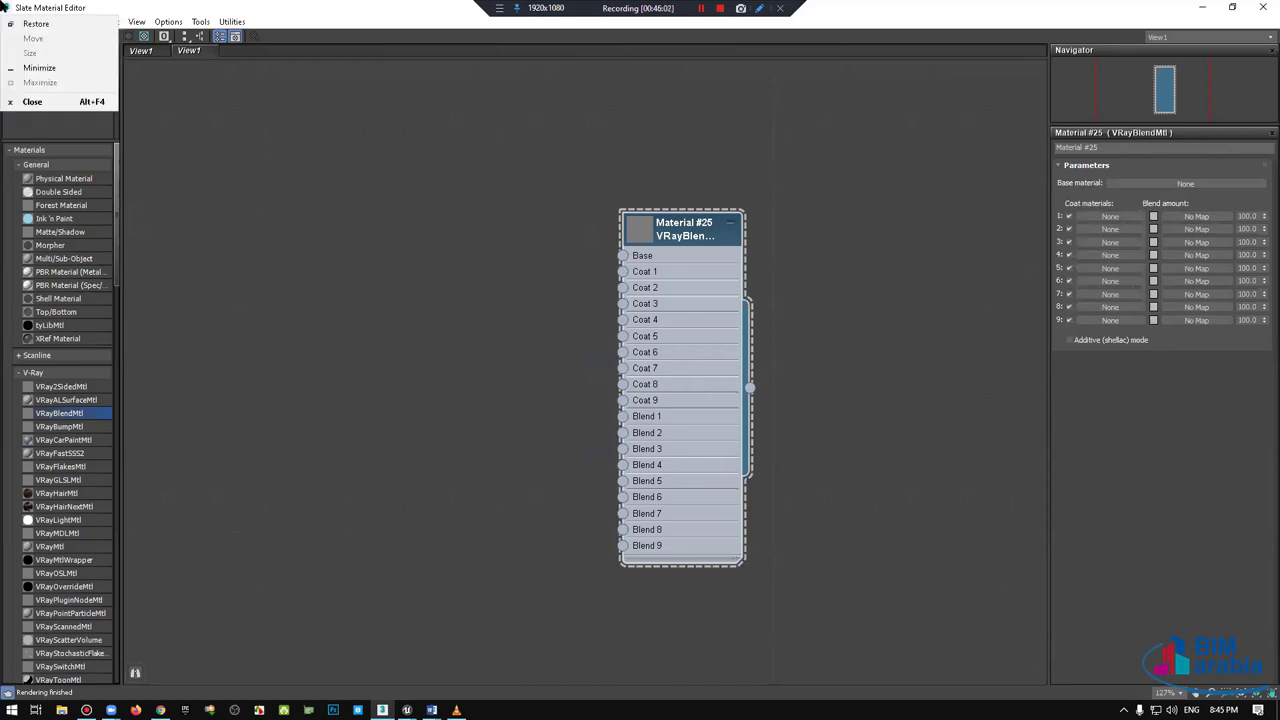
# Step: In Unreal, reposition the 0 constant and green colour nodes feeding the Lerp
pyautogui.click(1202, 8)
pyautogui.hotkey('alt', 'Tab')
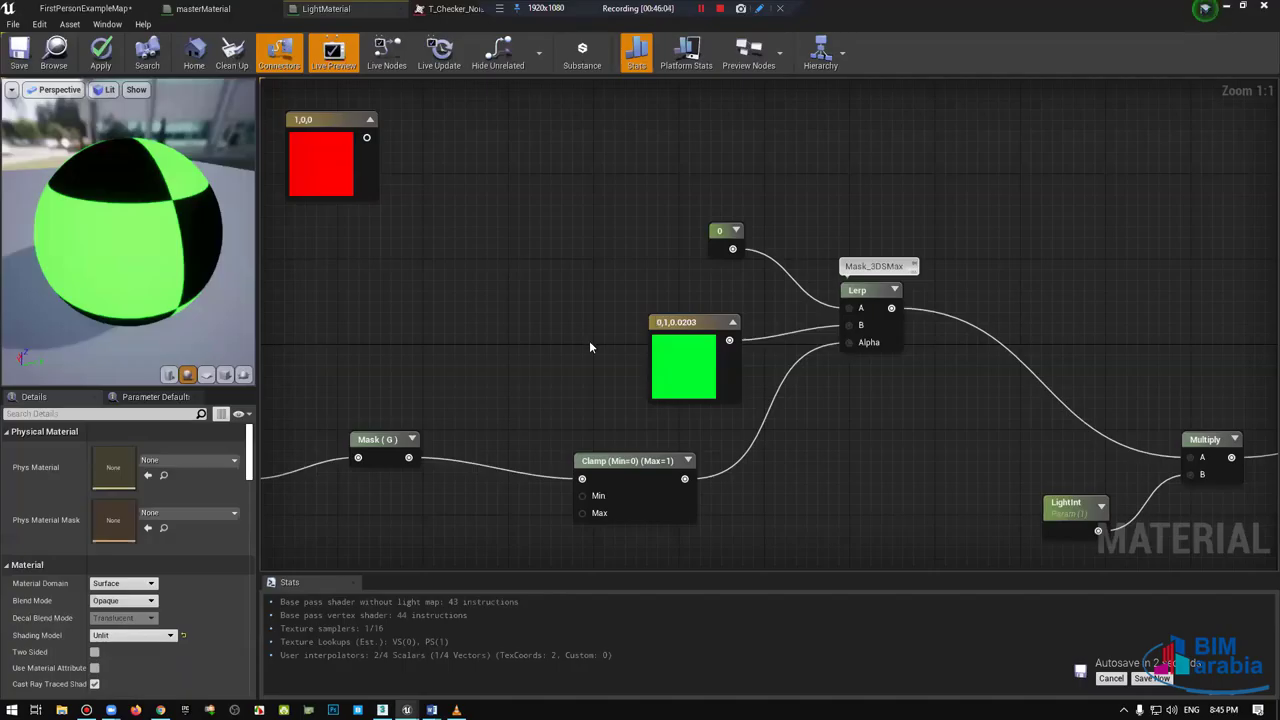
pyautogui.moveTo(740, 235); pyautogui.dragTo(691, 252)
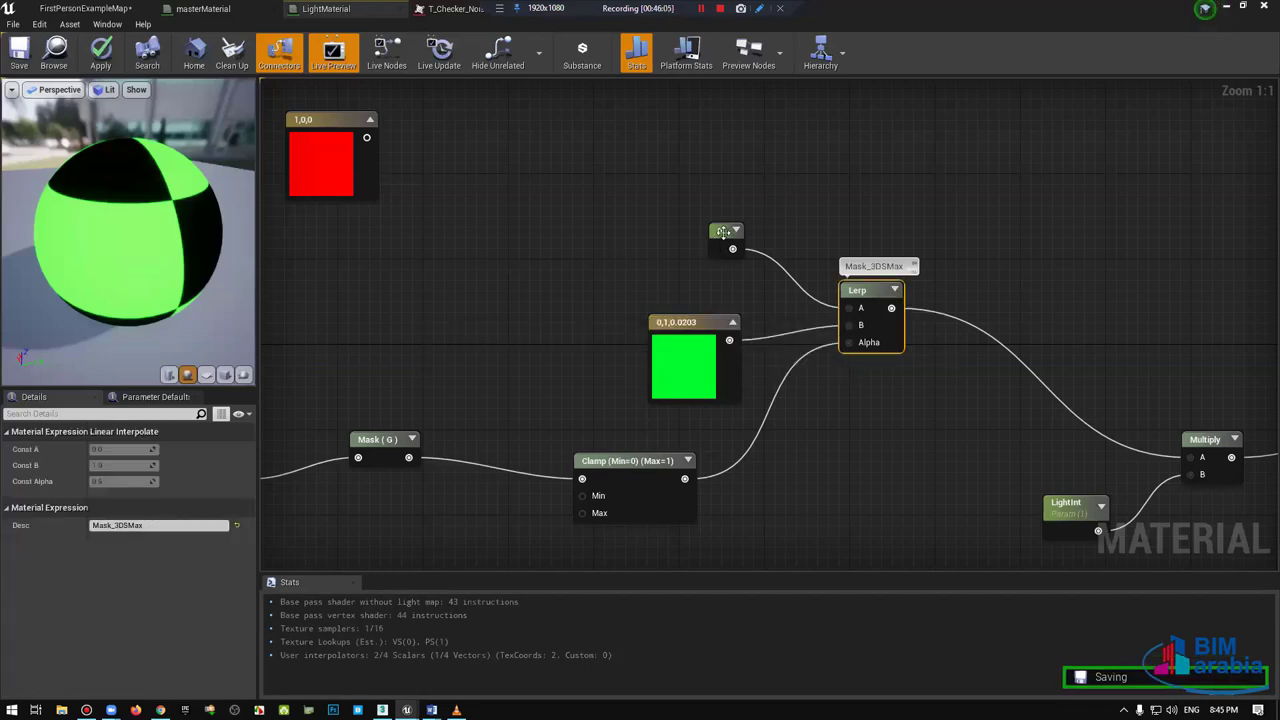
pyautogui.moveTo(714, 334); pyautogui.dragTo(714, 323)
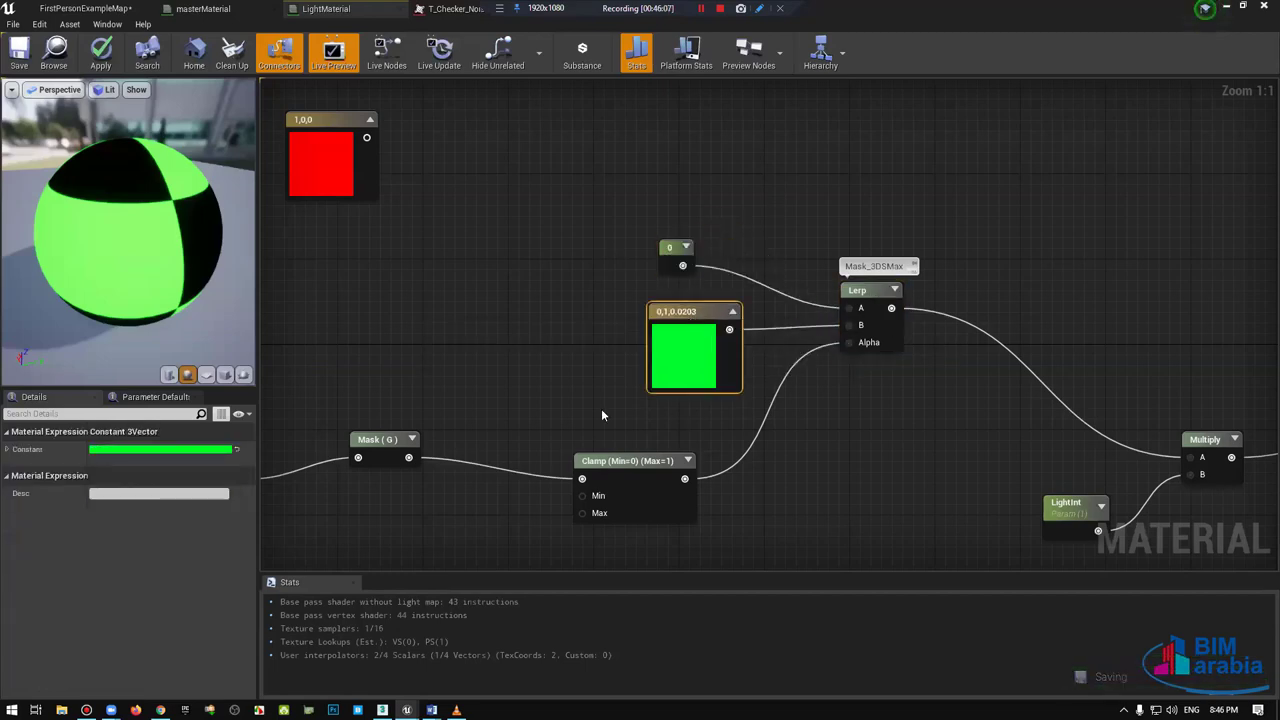
pyautogui.moveTo(582, 510); pyautogui.dragTo(733, 455, button='right')
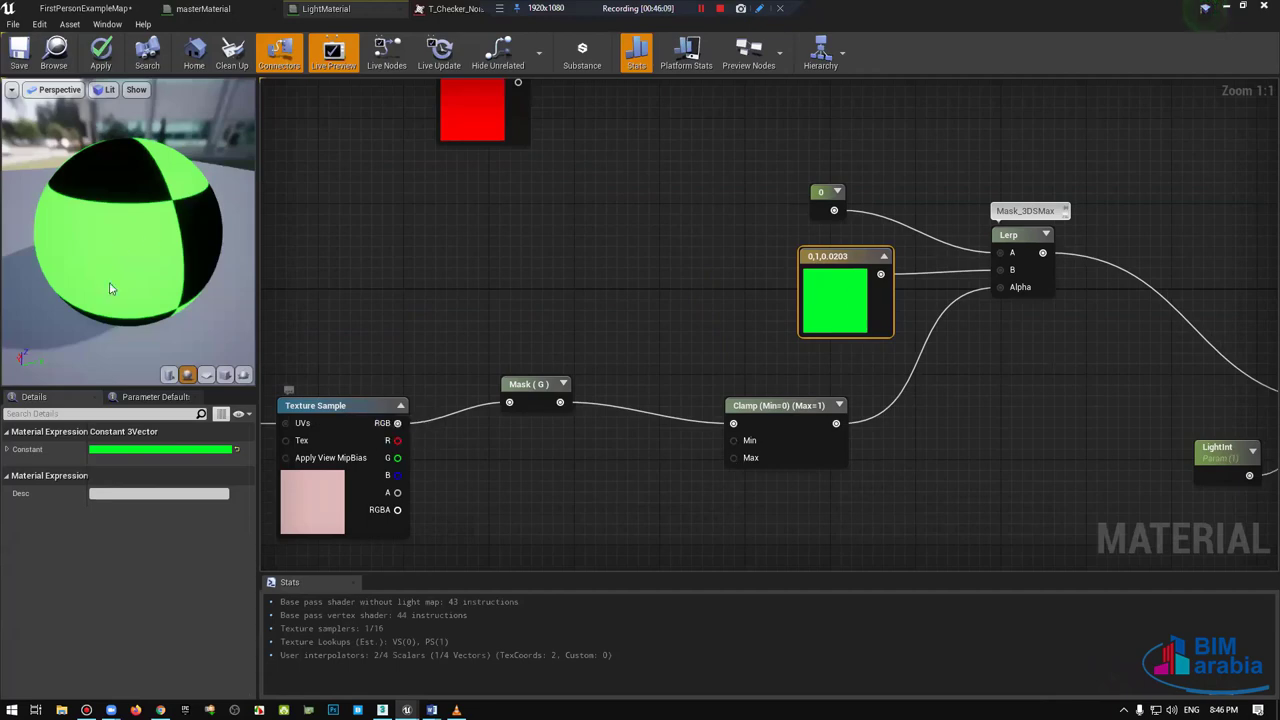
# Step: Open the sphere's LightMaterial_1 material instance editor and dock it beside the material graph
pyautogui.hotkey('alt', 'Tab')
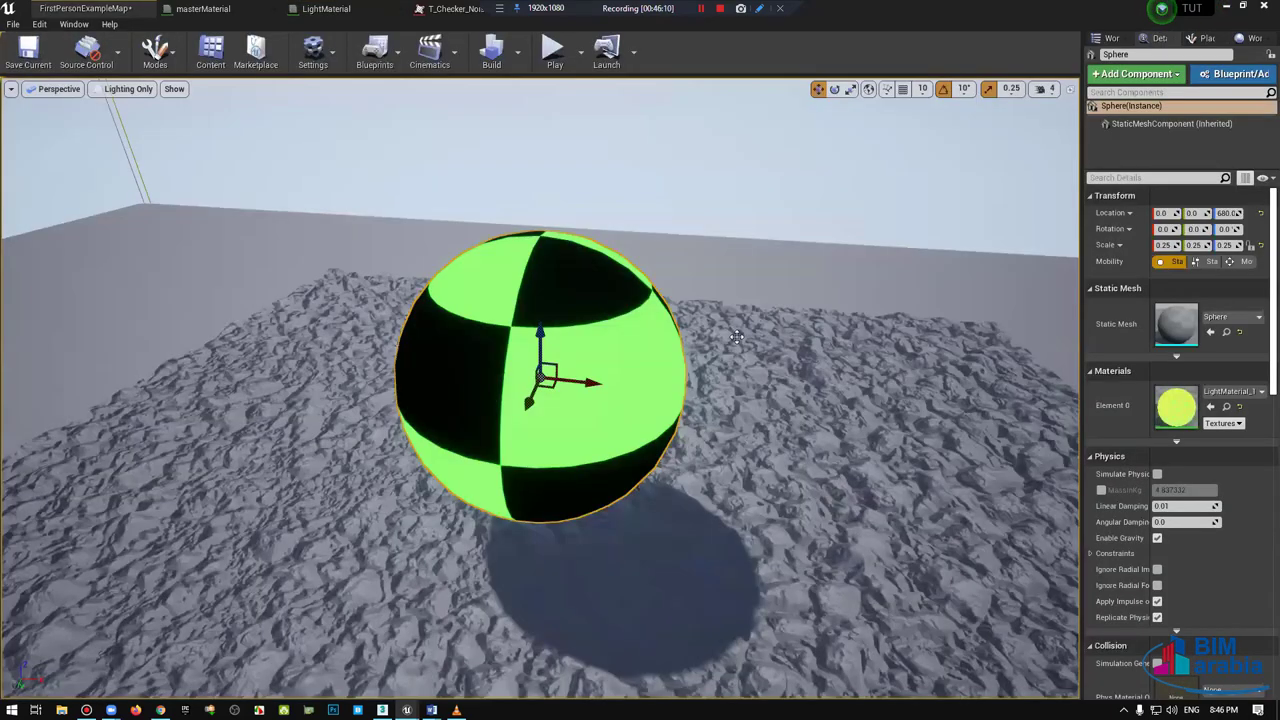
pyautogui.moveTo(736, 337); pyautogui.dragTo(700, 300)
pyautogui.doubleClick(1176, 406)
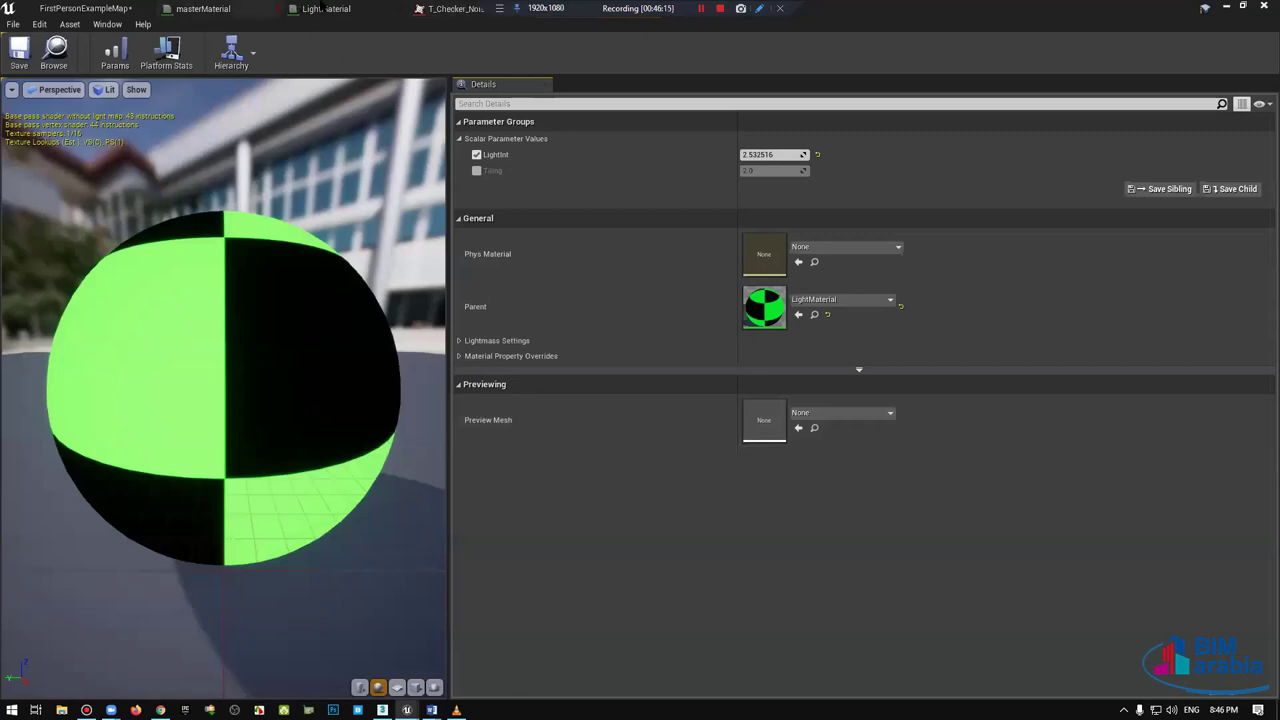
pyautogui.click(212, 8)
pyautogui.click(212, 8)
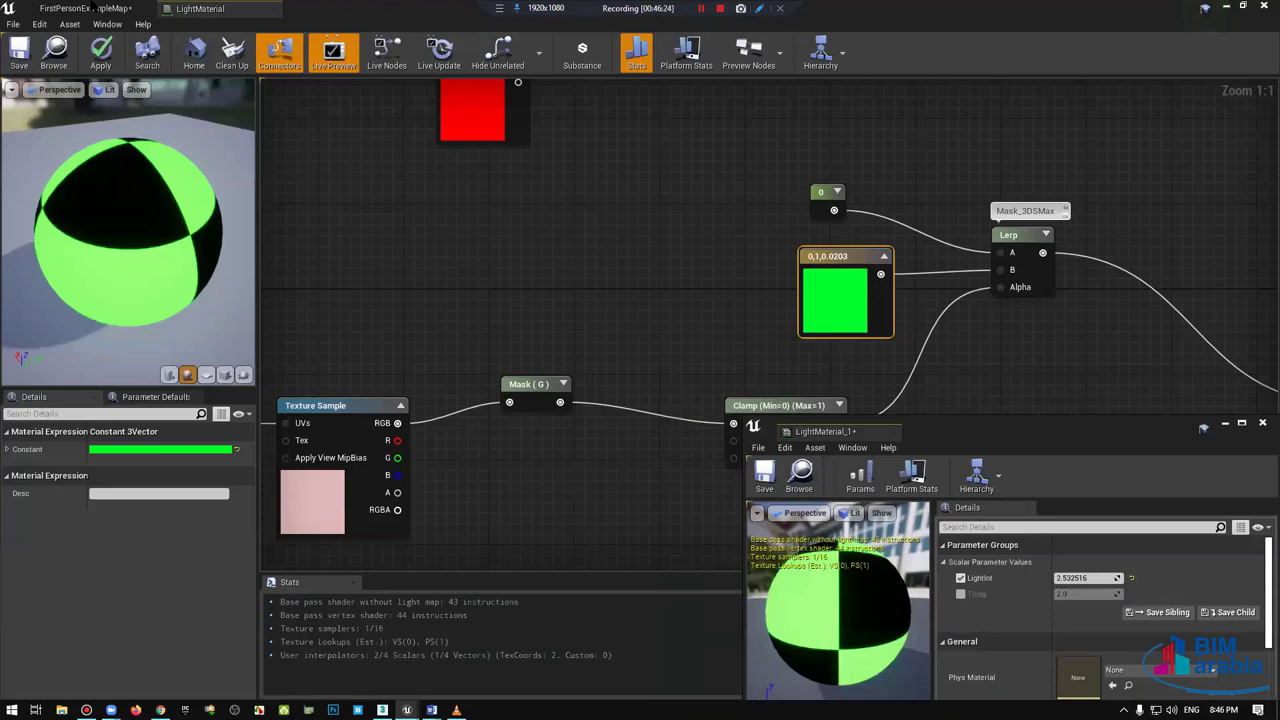
# Step: Enable the Tiling override and raise Tiling to about 14.7 and LightInt to about 284.6
pyautogui.doubleClick(900, 421)
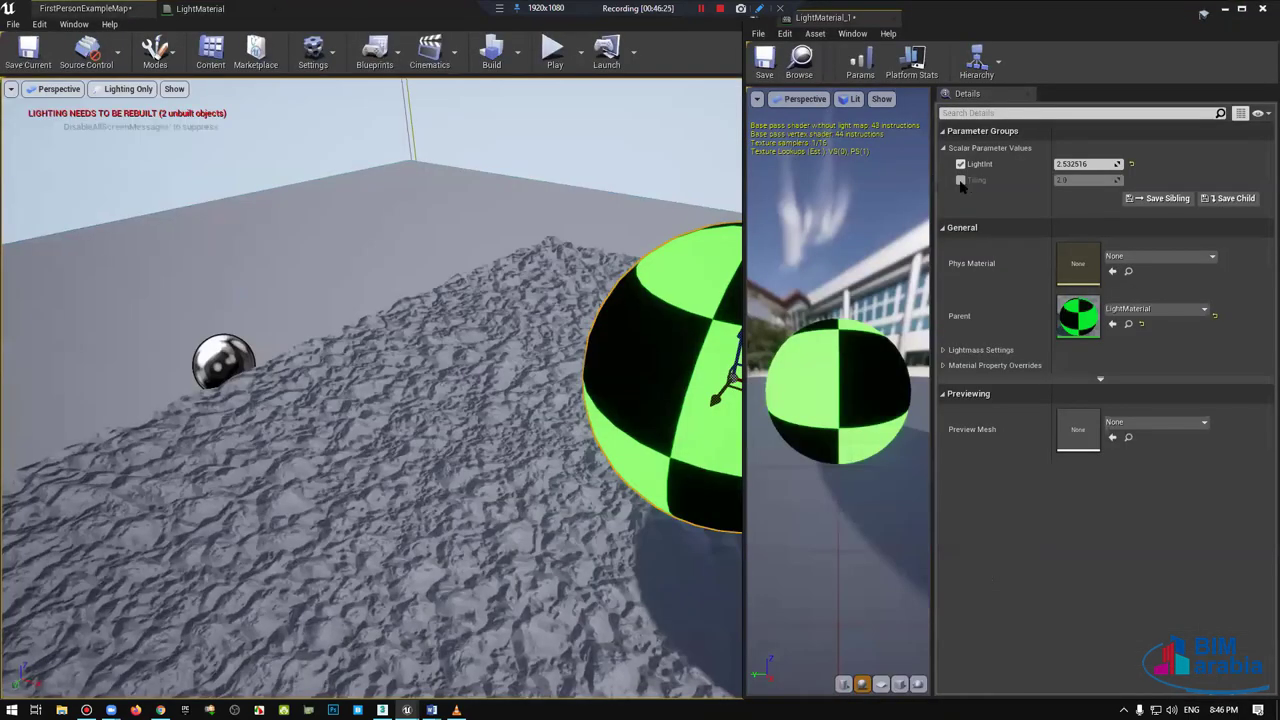
pyautogui.click(961, 180)
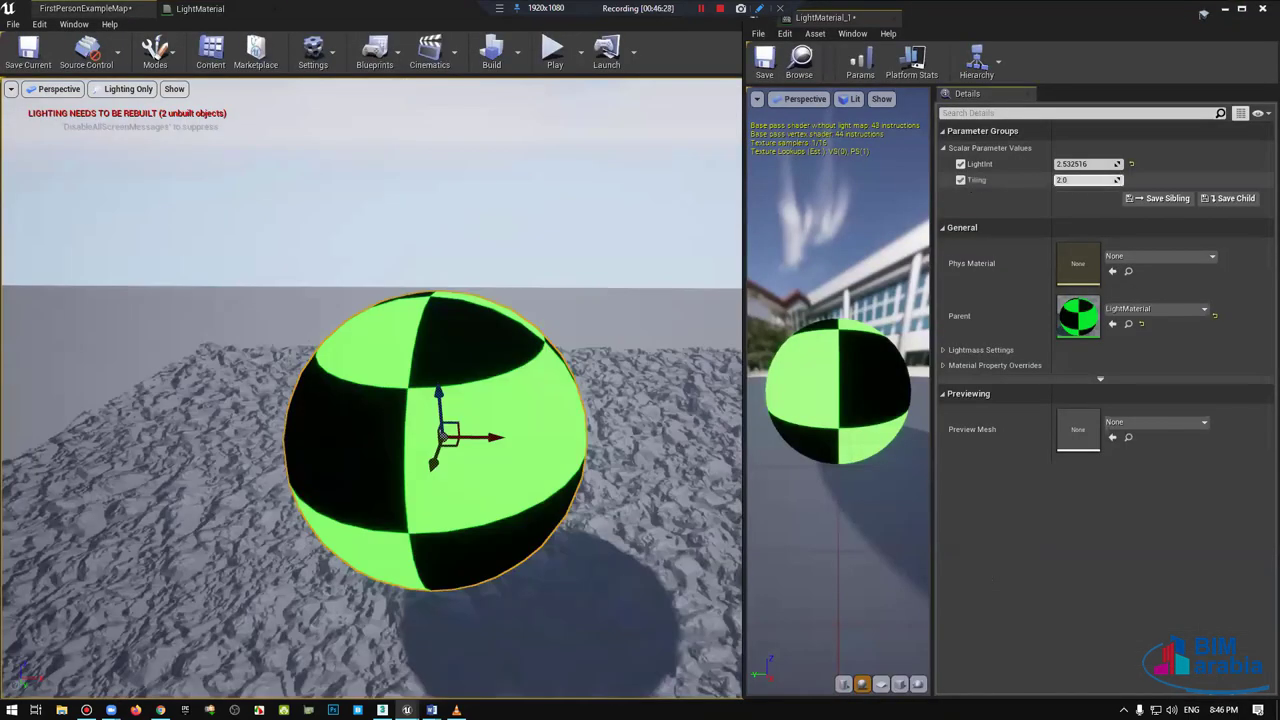
pyautogui.moveTo(1058, 180); pyautogui.dragTo(1150, 180)
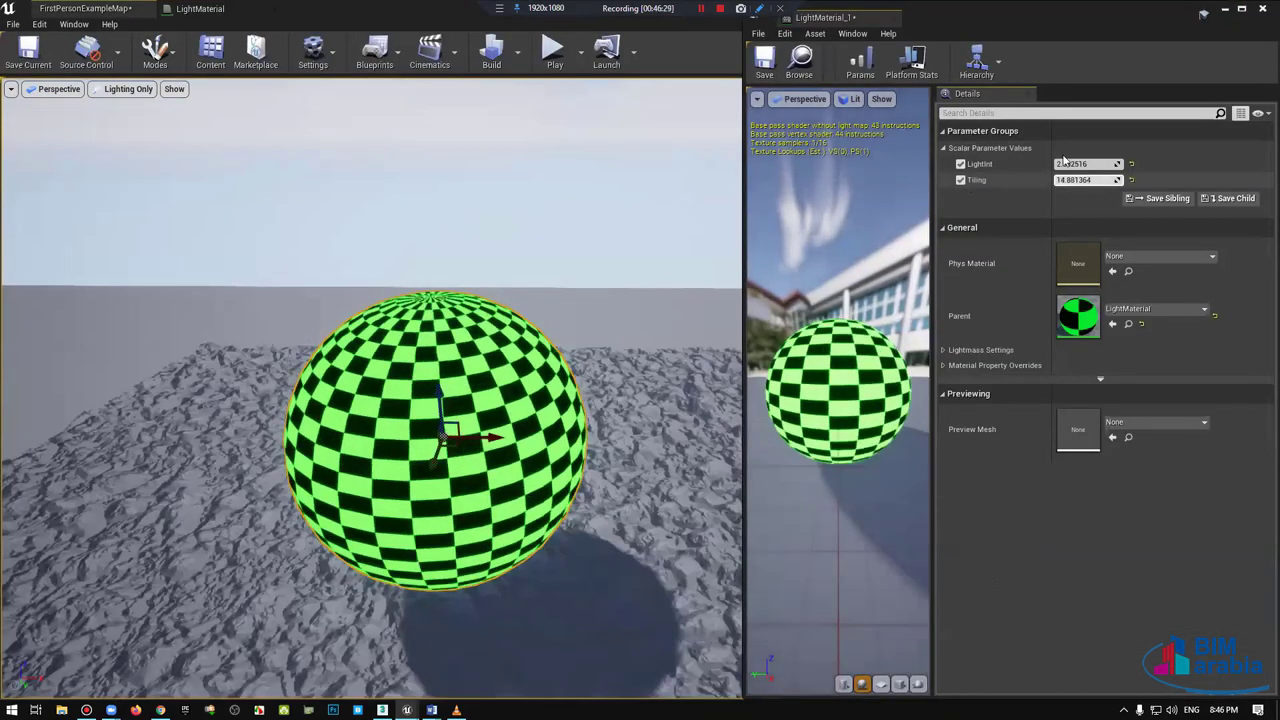
pyautogui.moveTo(1058, 180); pyautogui.dragTo(1150, 164)
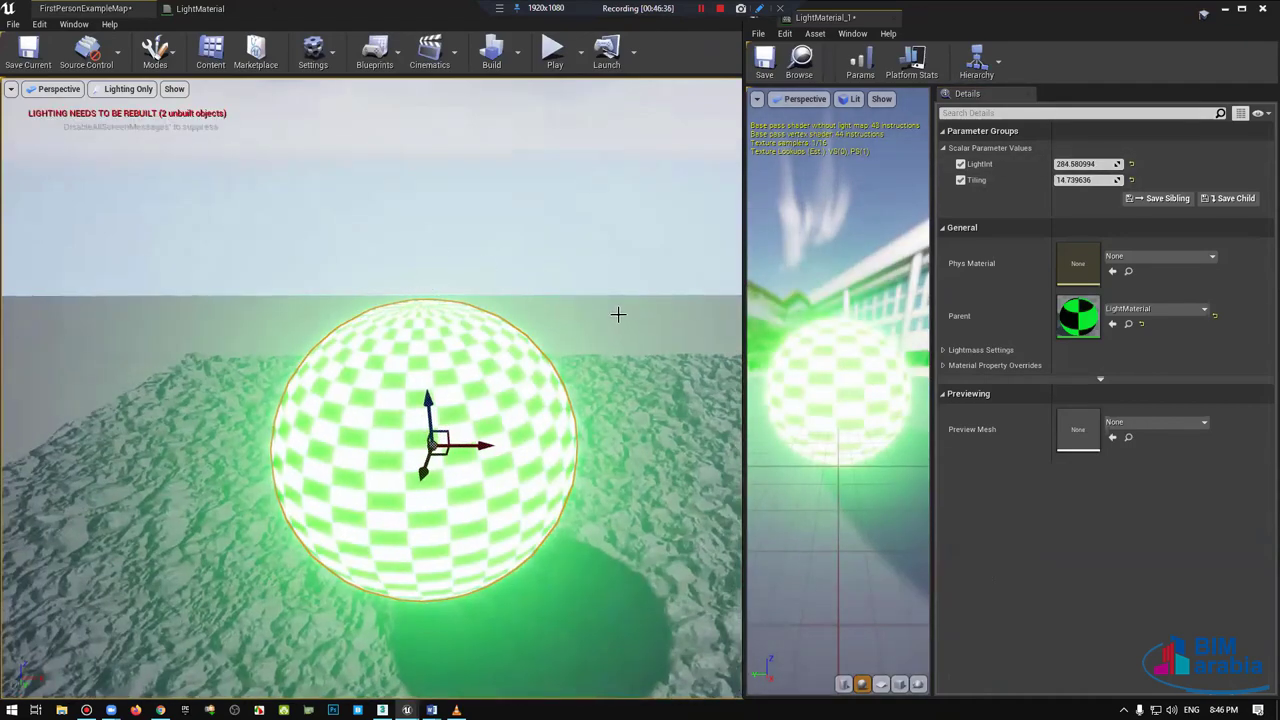
# Step: Orbit the level viewport to look down at the densely checkered, brightly glowing sphere
pyautogui.scroll(-10, 372, 390)
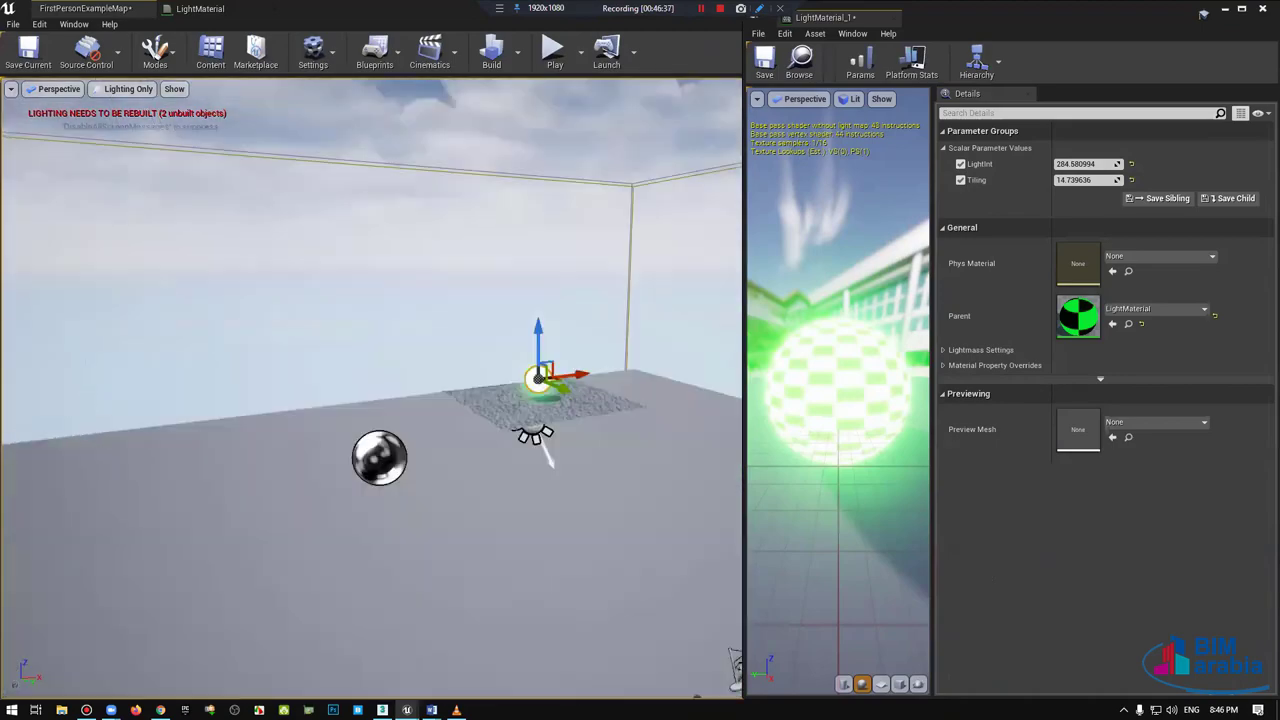
pyautogui.keyDown('alt'); pyautogui.moveTo(289, 194); pyautogui.dragTo(289, 194); pyautogui.keyUp('alt')
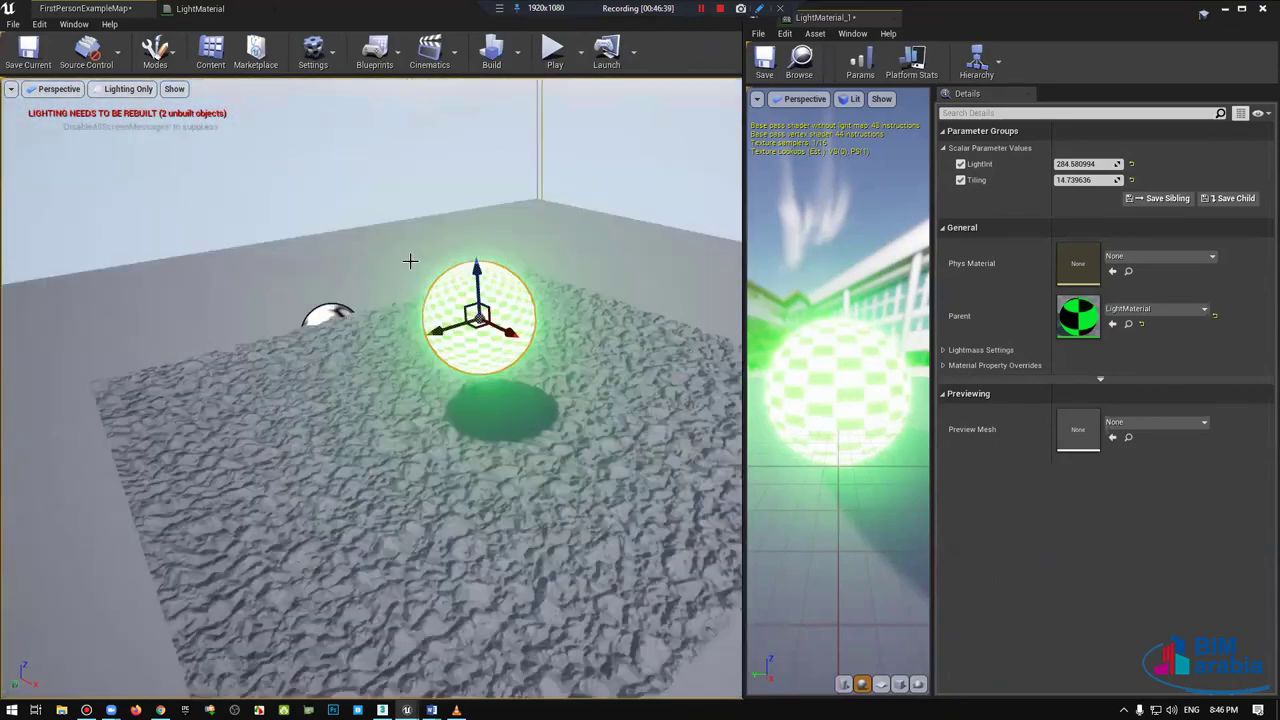
pyautogui.click(200, 8)
pyautogui.scroll(-5, 600, 337)
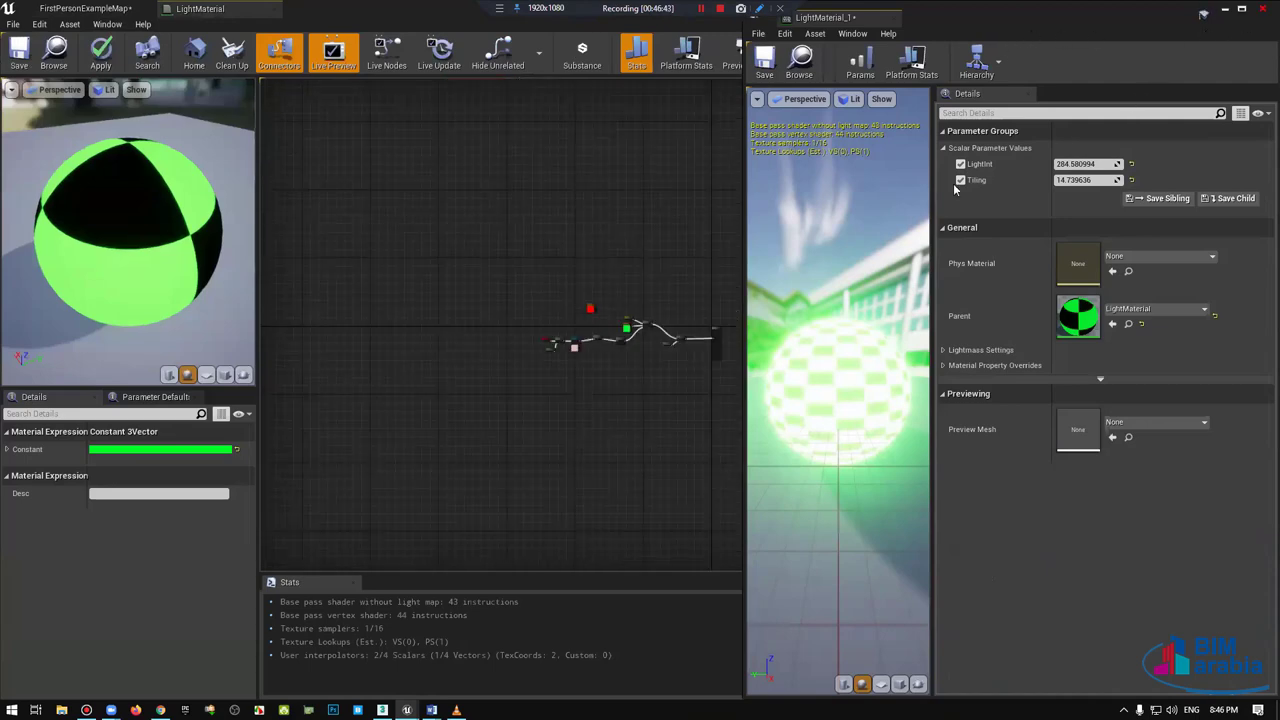
# Step: Close the LightMaterial_1 editor and delete all LightMaterial graph nodes except the output node
pyautogui.click(1261, 9)
pyautogui.scroll(2, 720, 483)
pyautogui.scroll(2, 860, 423)
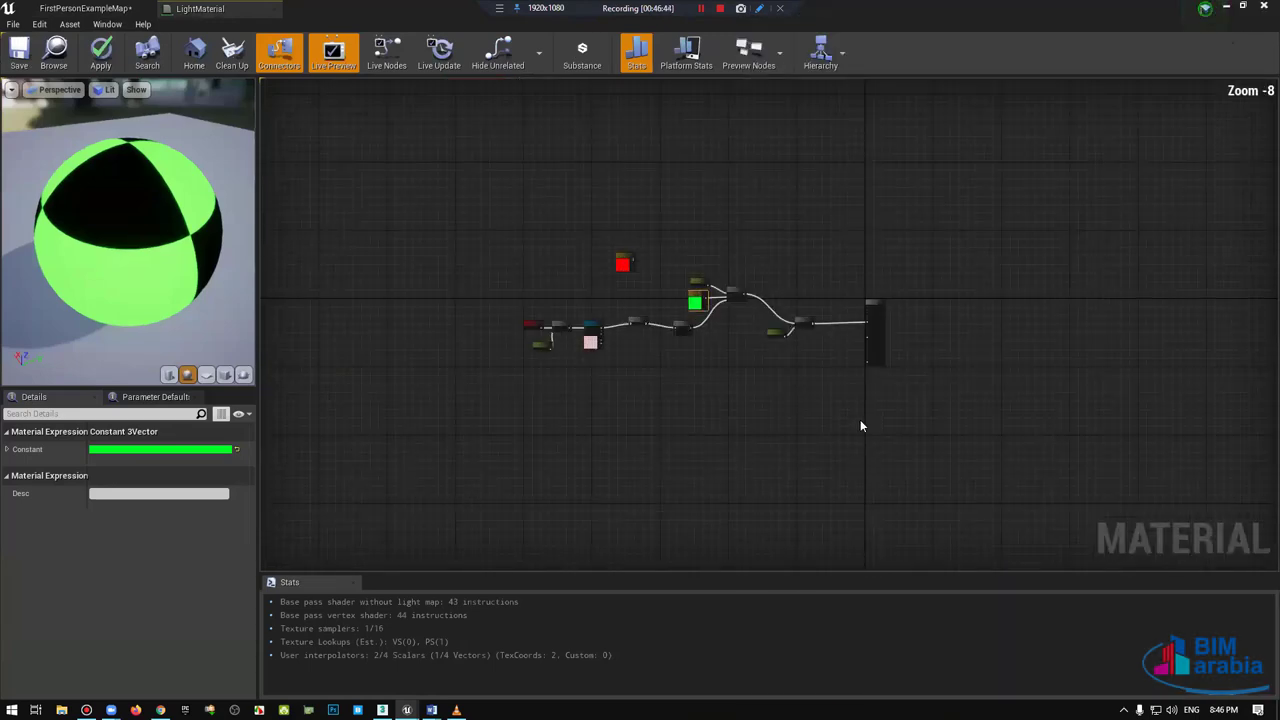
pyautogui.scroll(1, 912, 187)
pyautogui.hotkey('ctrl', 'a')
pyautogui.press('Delete')
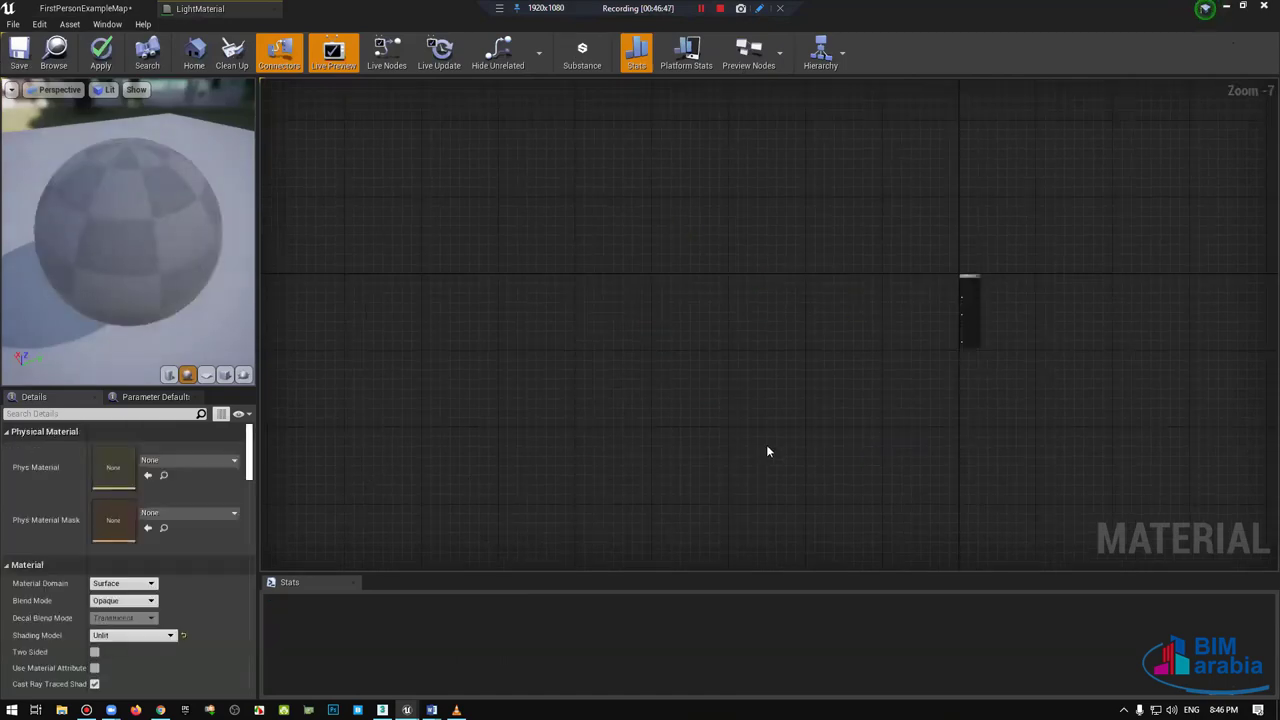
pyautogui.scroll(1, 738, 463)
pyautogui.scroll(3, 708, 407)
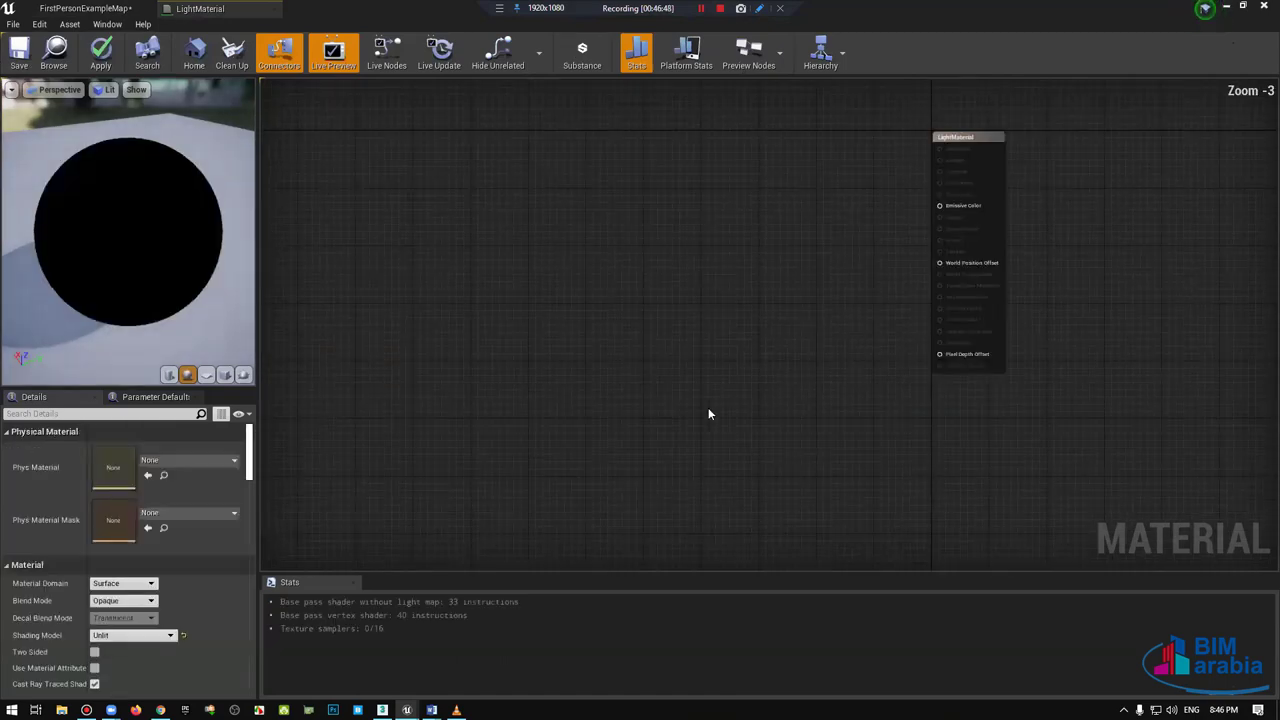
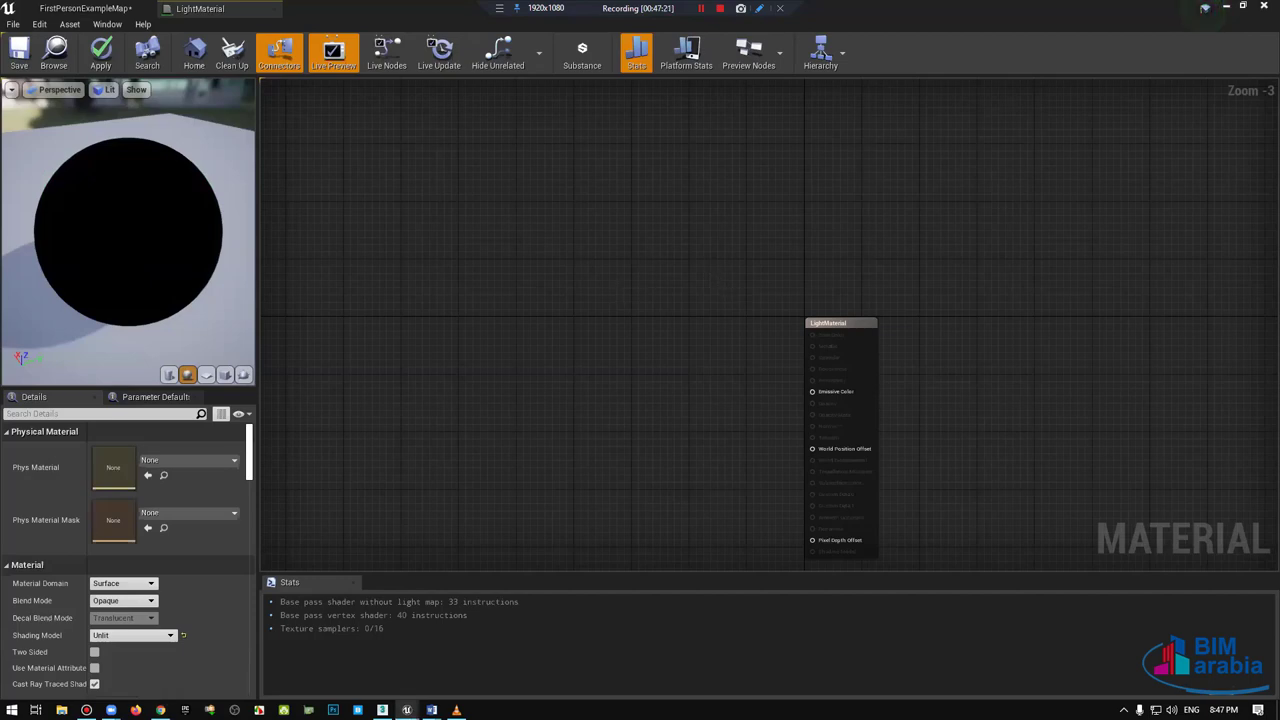
# Step: Pan the LightMaterial graph, then return to the FirstPersonExampleMap level view
pyautogui.moveTo(716, 278); pyautogui.dragTo(540, 292, button='right')
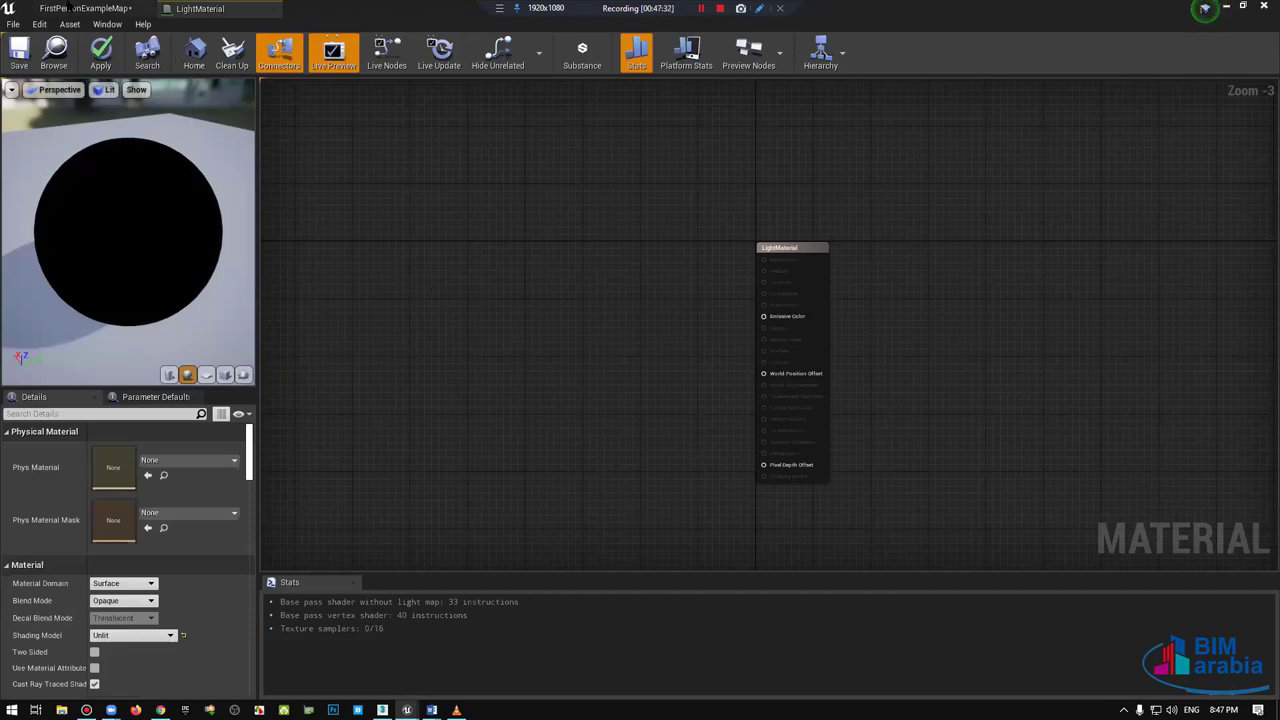
pyautogui.click(92, 12)
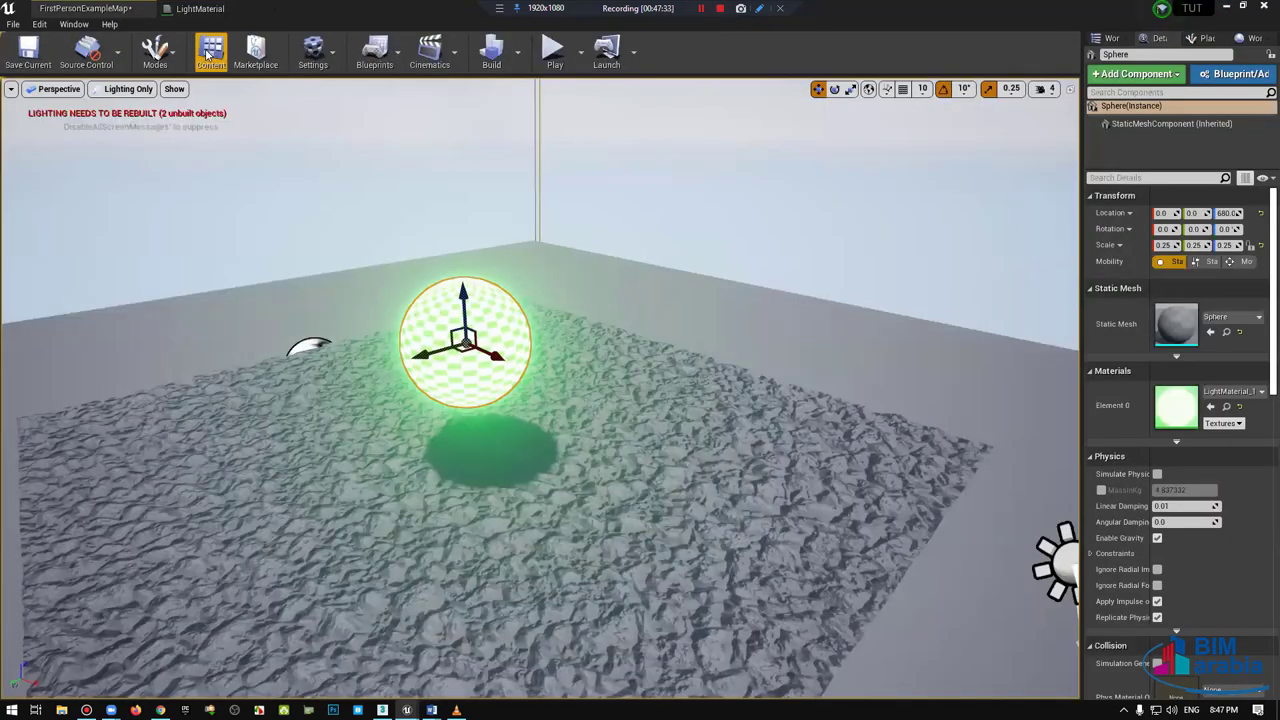
# Step: Create a Material Function asset named MaterialBase in the StarterContent Material folder
pyautogui.click(211, 55)
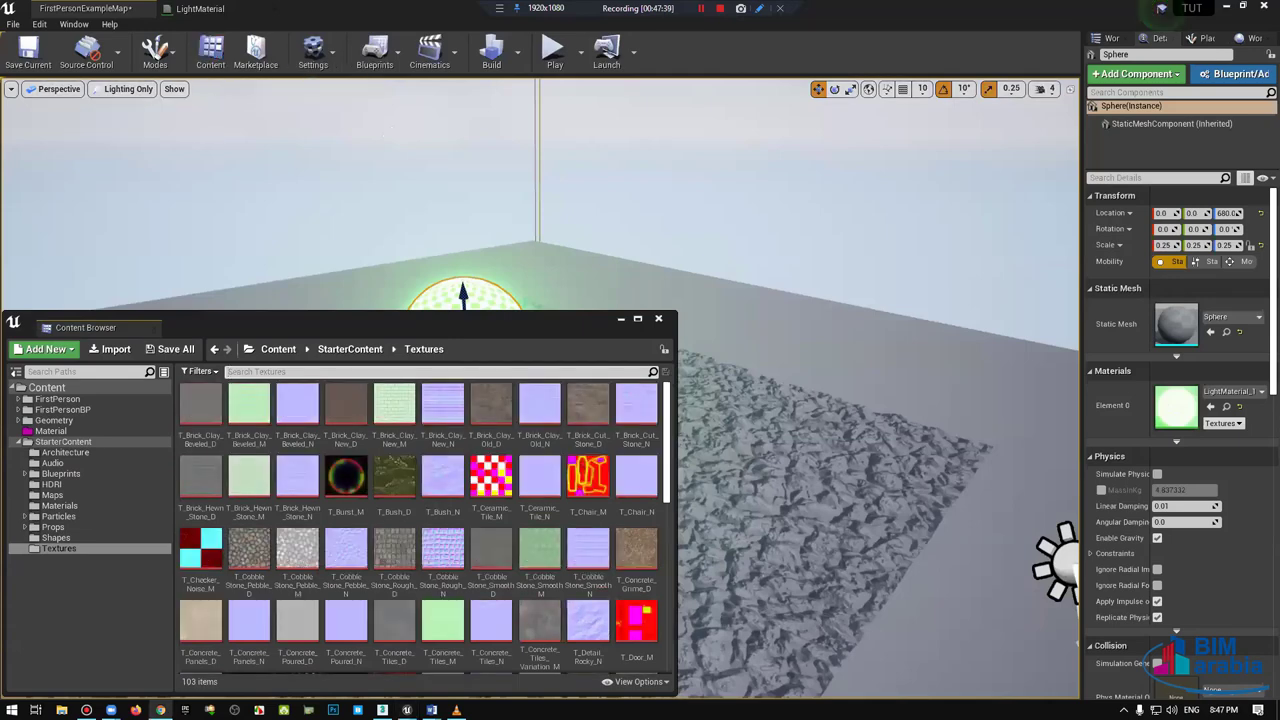
pyautogui.moveTo(528, 268)
pyautogui.mouseDown()
pyautogui.moveTo(520, 250)
pyautogui.moveTo(505, 262)
pyautogui.mouseUp()
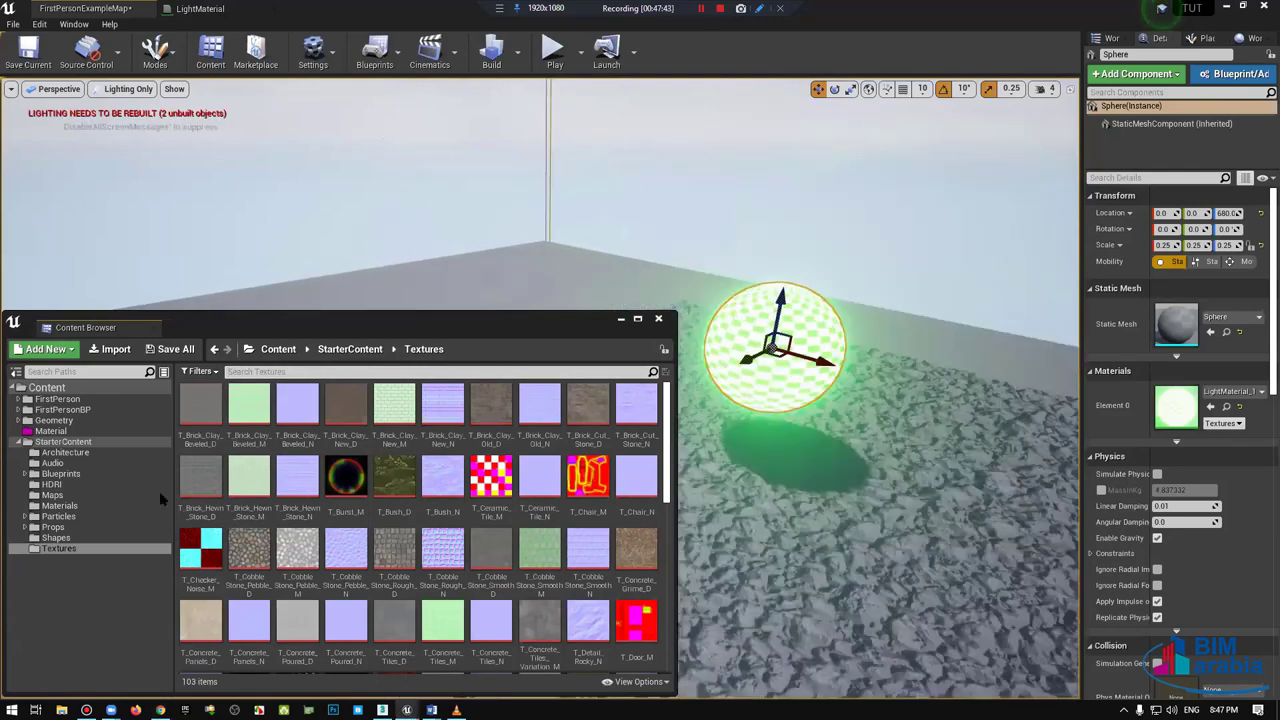
pyautogui.click(80, 441)
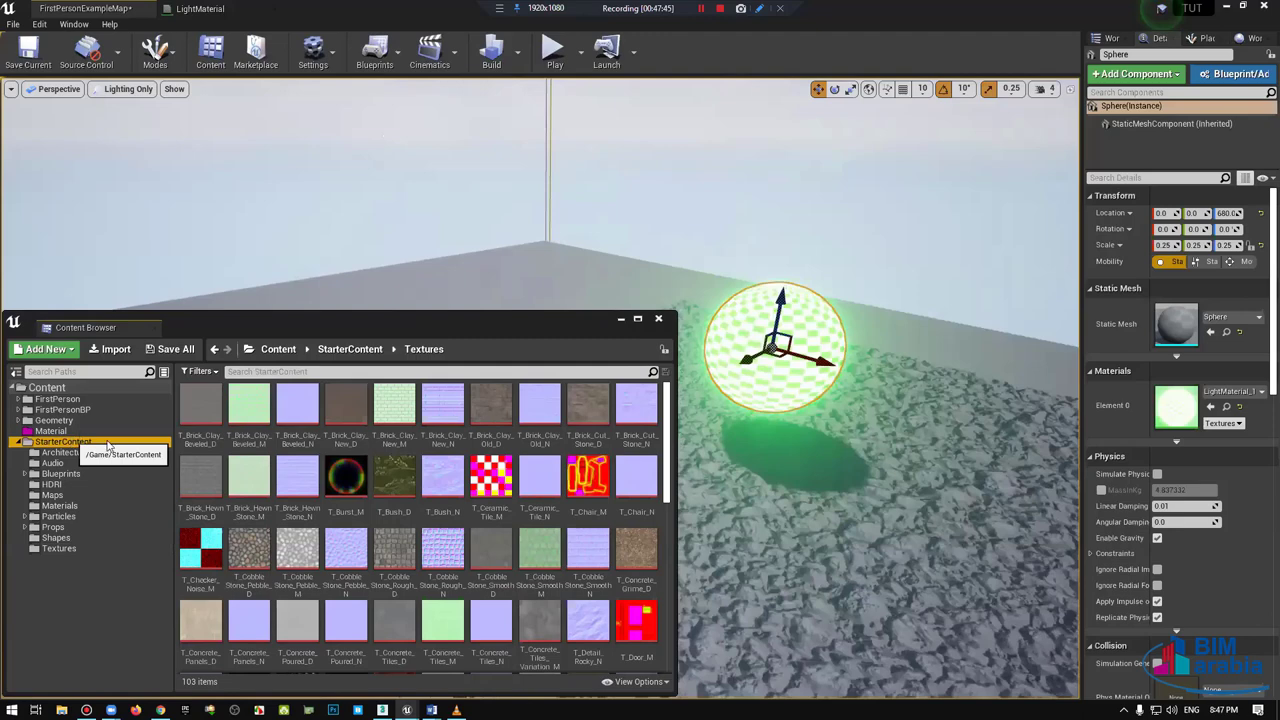
pyautogui.click(50, 431)
pyautogui.rightClick(444, 569)
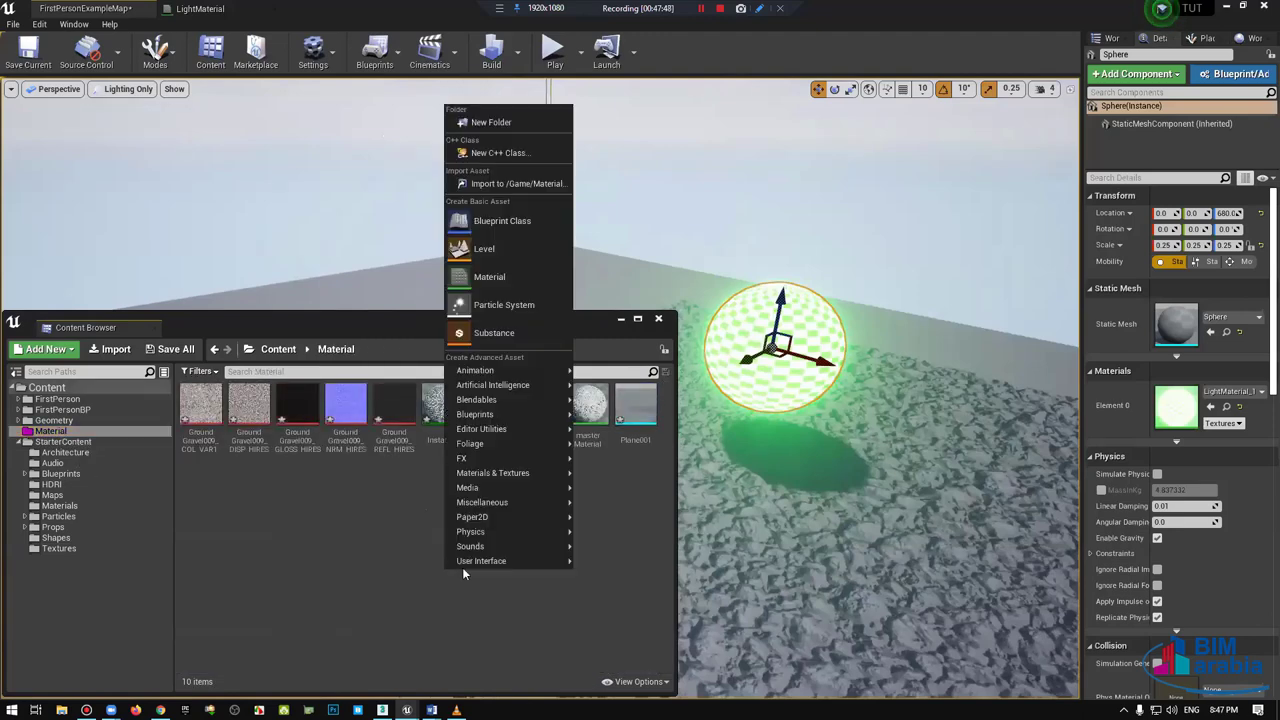
pyautogui.moveTo(500, 414)
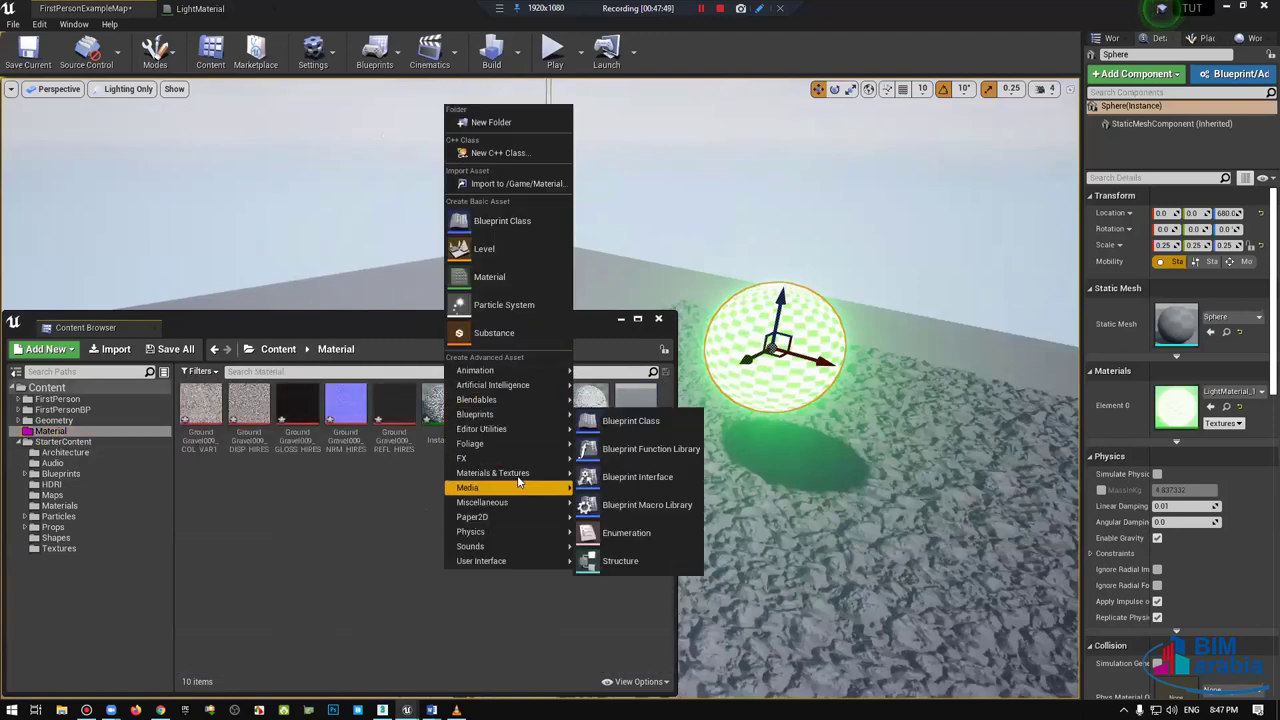
pyautogui.moveTo(510, 472)
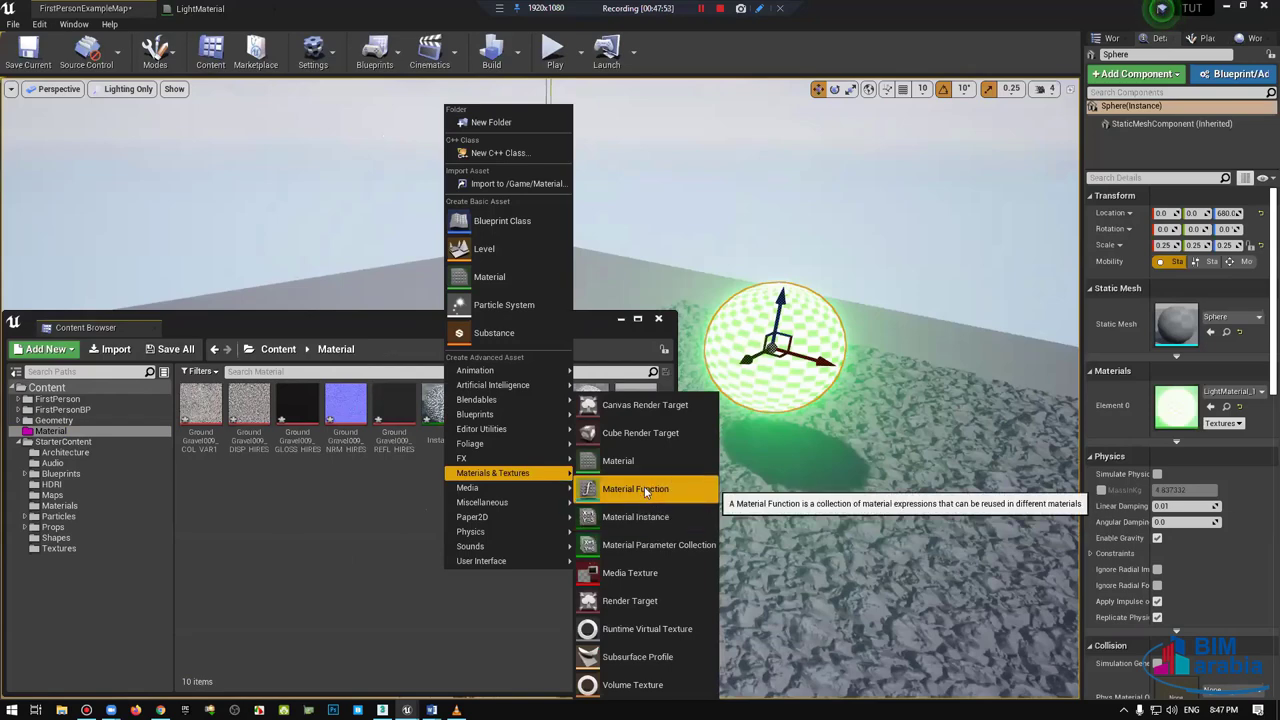
pyautogui.click(644, 486)
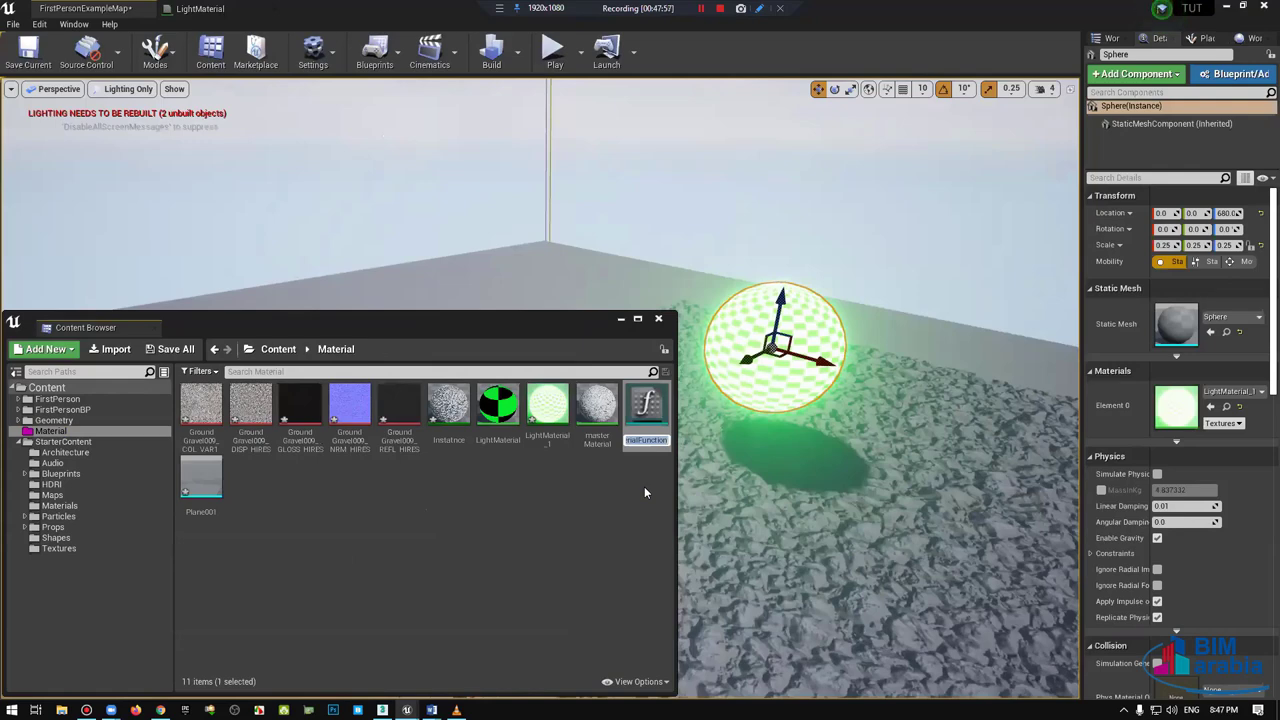
pyautogui.write('Material')
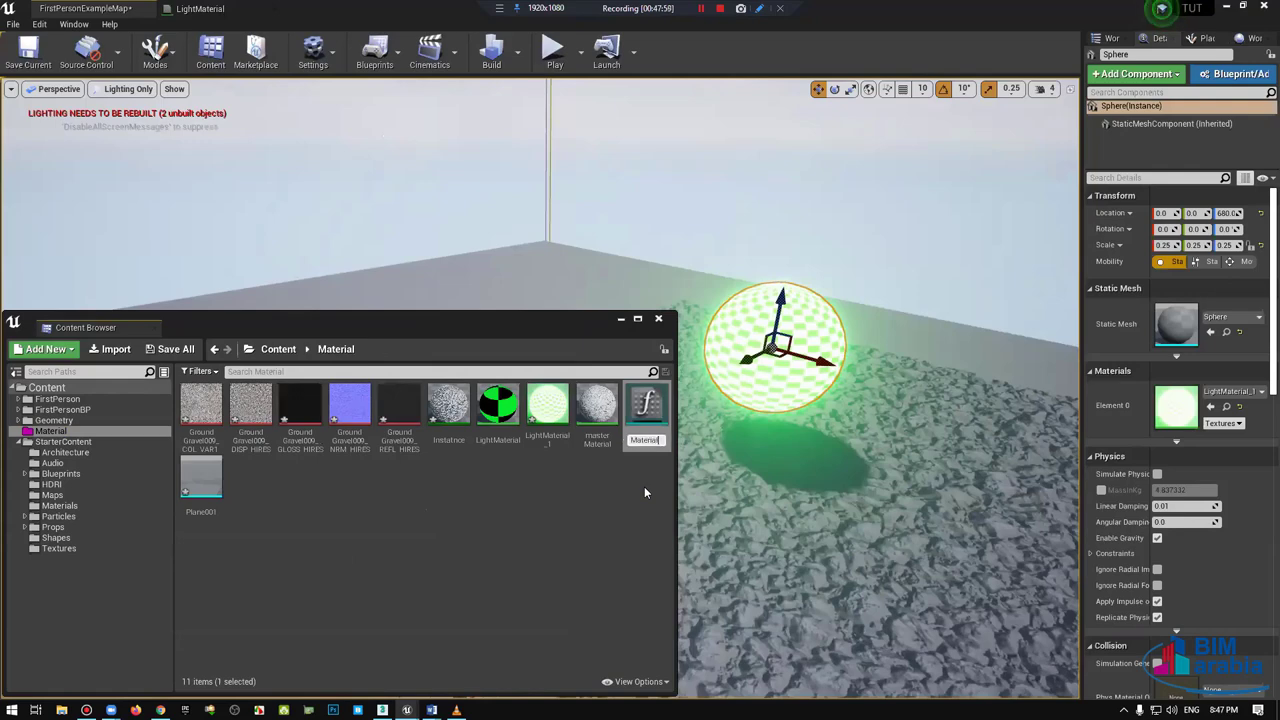
pyautogui.write('Base')
pyautogui.press('Return')
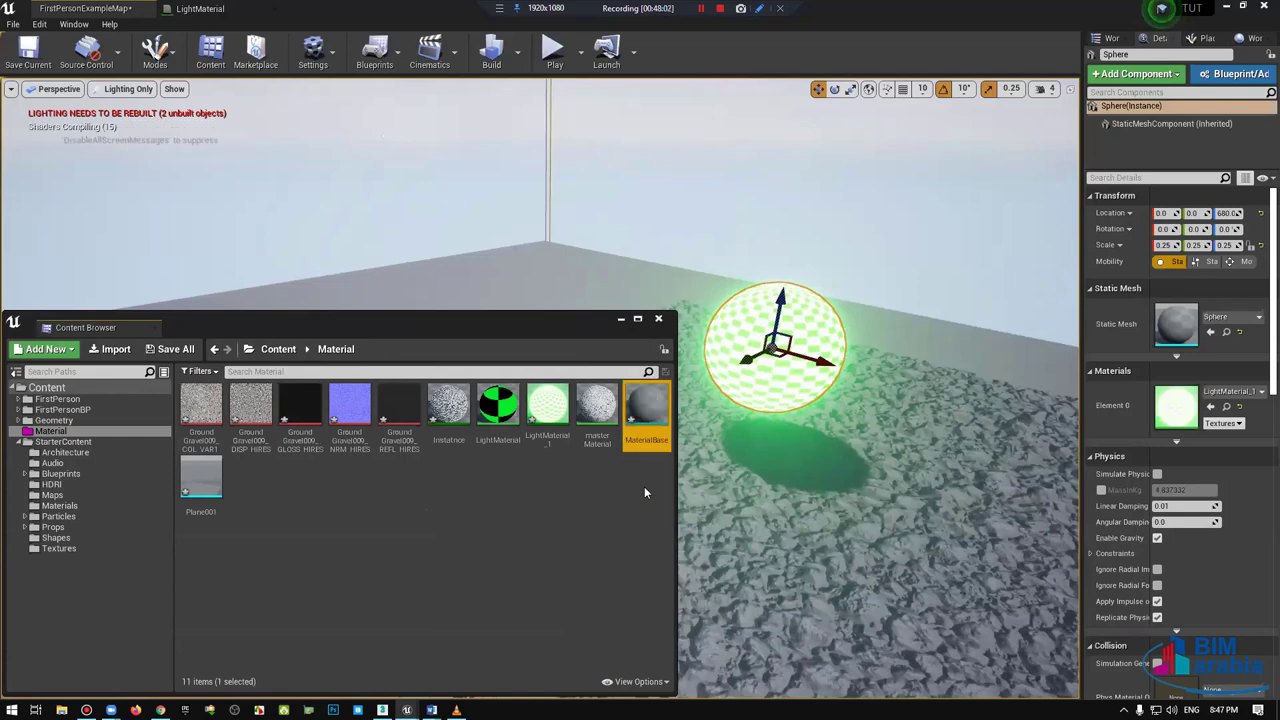
# Step: Drag the MaterialBase asset into the LightMaterial graph and position the function call node
pyautogui.moveTo(645, 410); pyautogui.dragTo(299, 236)
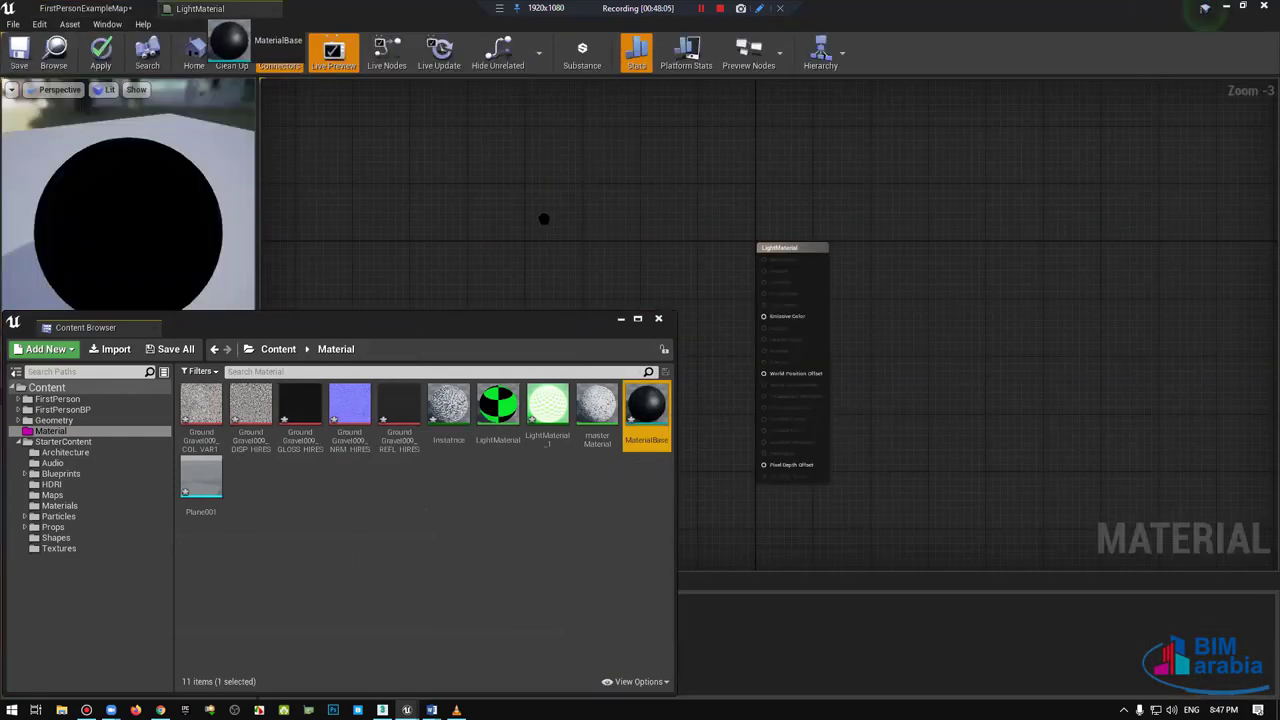
pyautogui.moveTo(202, 45); pyautogui.dragTo(580, 242)
pyautogui.moveTo(742, 228); pyautogui.dragTo(957, 207, button='right')
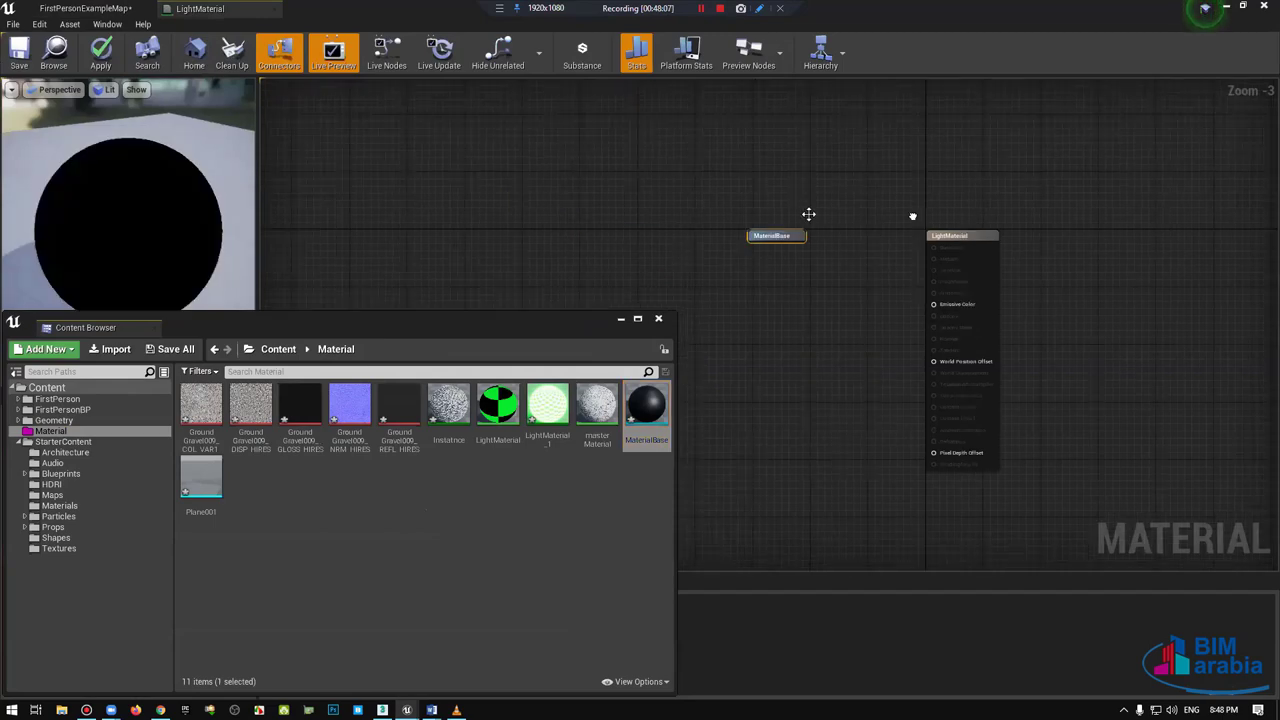
pyautogui.scroll(3, 750, 292)
pyautogui.moveTo(828, 292); pyautogui.dragTo(803, 246)
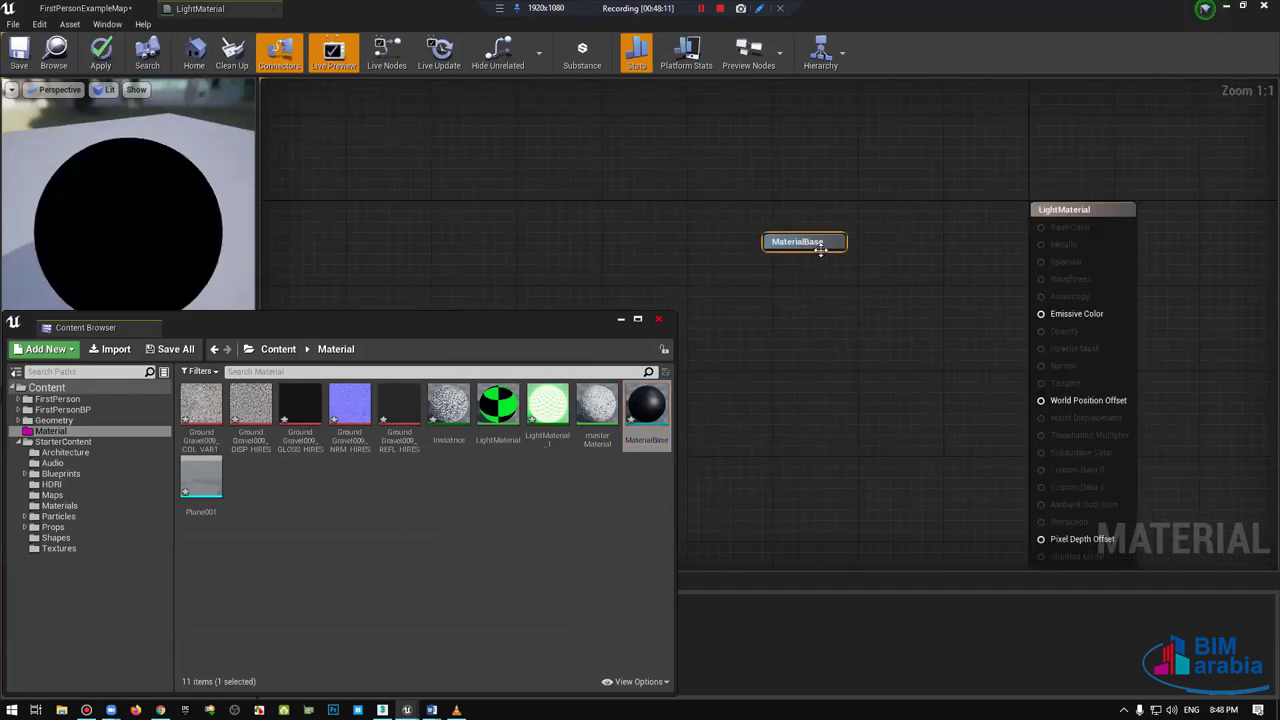
pyautogui.click(805, 252)
pyautogui.moveTo(770, 251)
pyautogui.mouseDown()
pyautogui.moveTo(746, 291)
pyautogui.moveTo(703, 312)
pyautogui.moveTo(738, 310)
pyautogui.moveTo(719, 260)
pyautogui.moveTo(737, 270)
pyautogui.mouseUp()
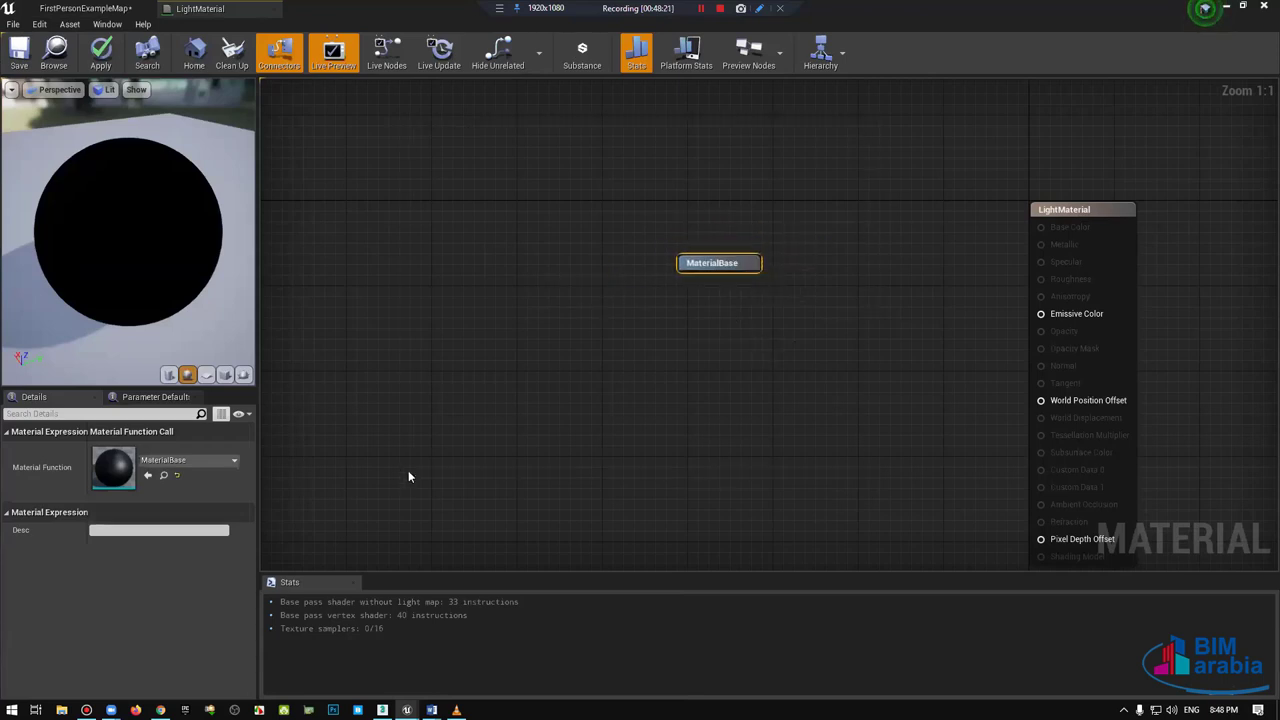
pyautogui.moveTo(829, 214); pyautogui.dragTo(452, 441)
pyautogui.moveTo(716, 266); pyautogui.dragTo(769, 237)
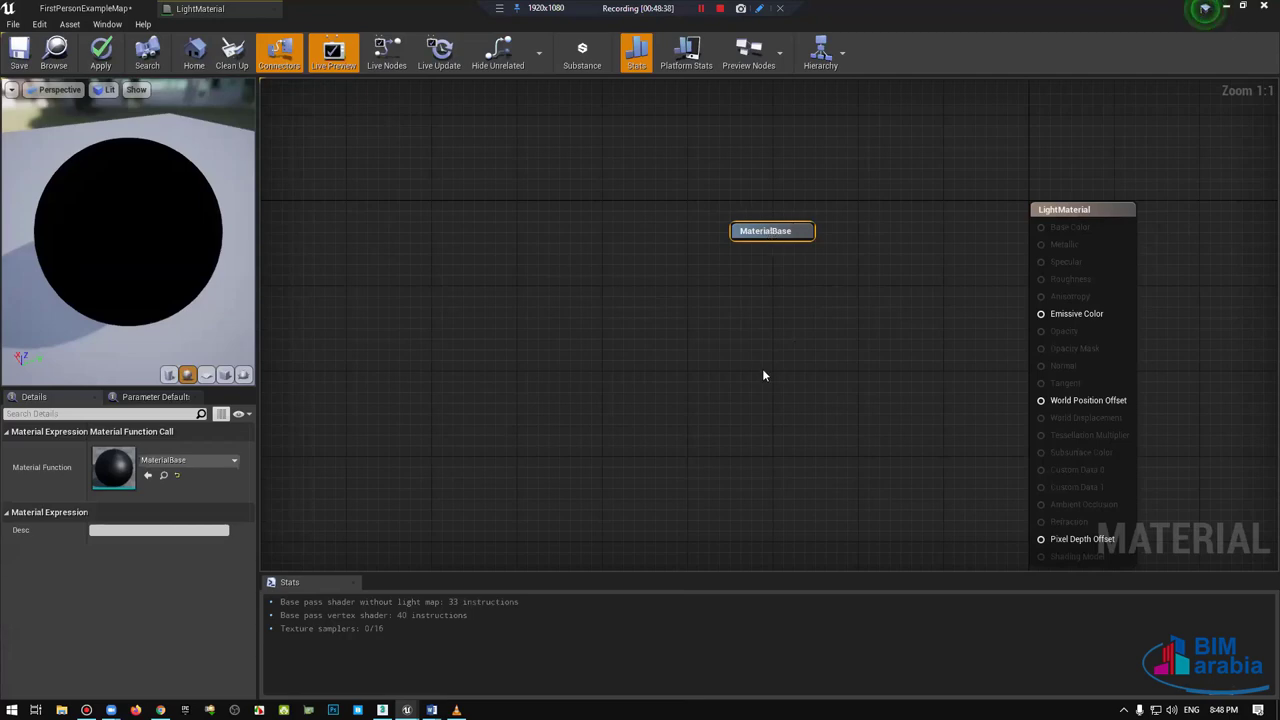
# Step: Close the Stats panel and zoom out to frame the LightMaterial graph
pyautogui.click(357, 582)
pyautogui.moveTo(703, 283)
pyautogui.mouseDown(button='right')
pyautogui.moveTo(672, 306)
pyautogui.moveTo(814, 343)
pyautogui.mouseUp(button='right')
pyautogui.scroll(-7, 922, 318)
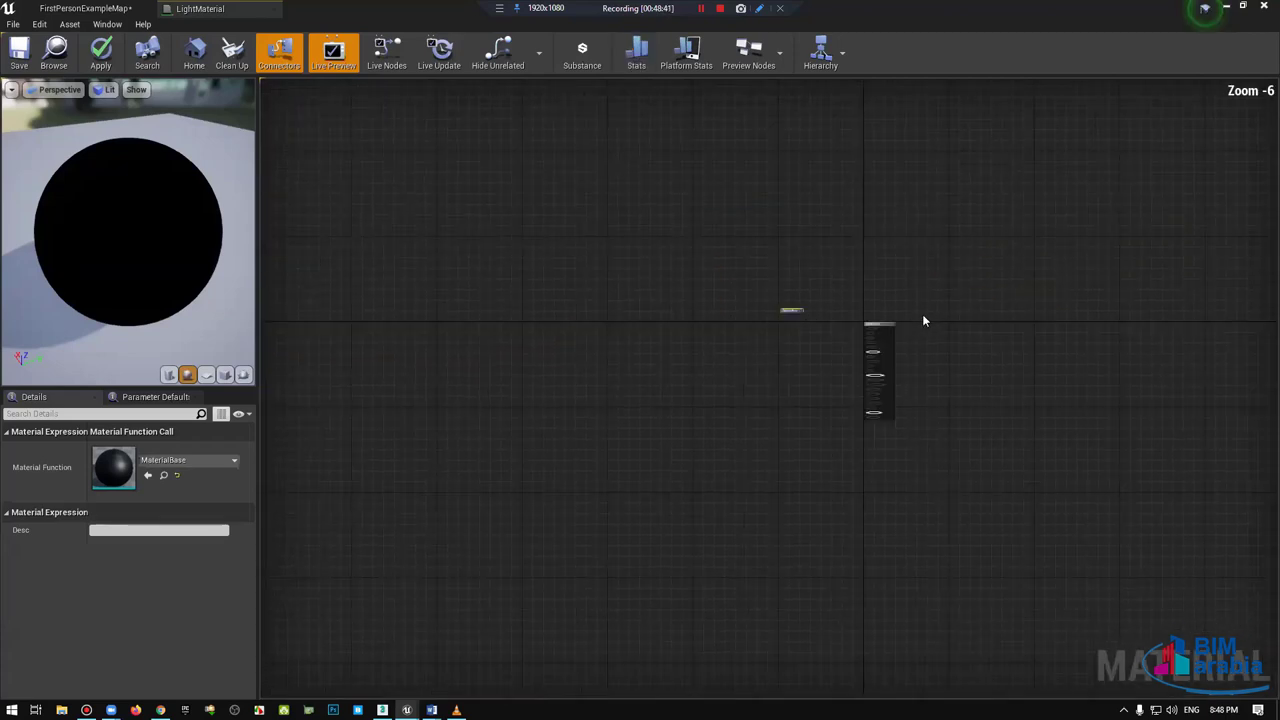
pyautogui.scroll(-1, 922, 318)
pyautogui.moveTo(923, 323); pyautogui.dragTo(743, 251, button='right')
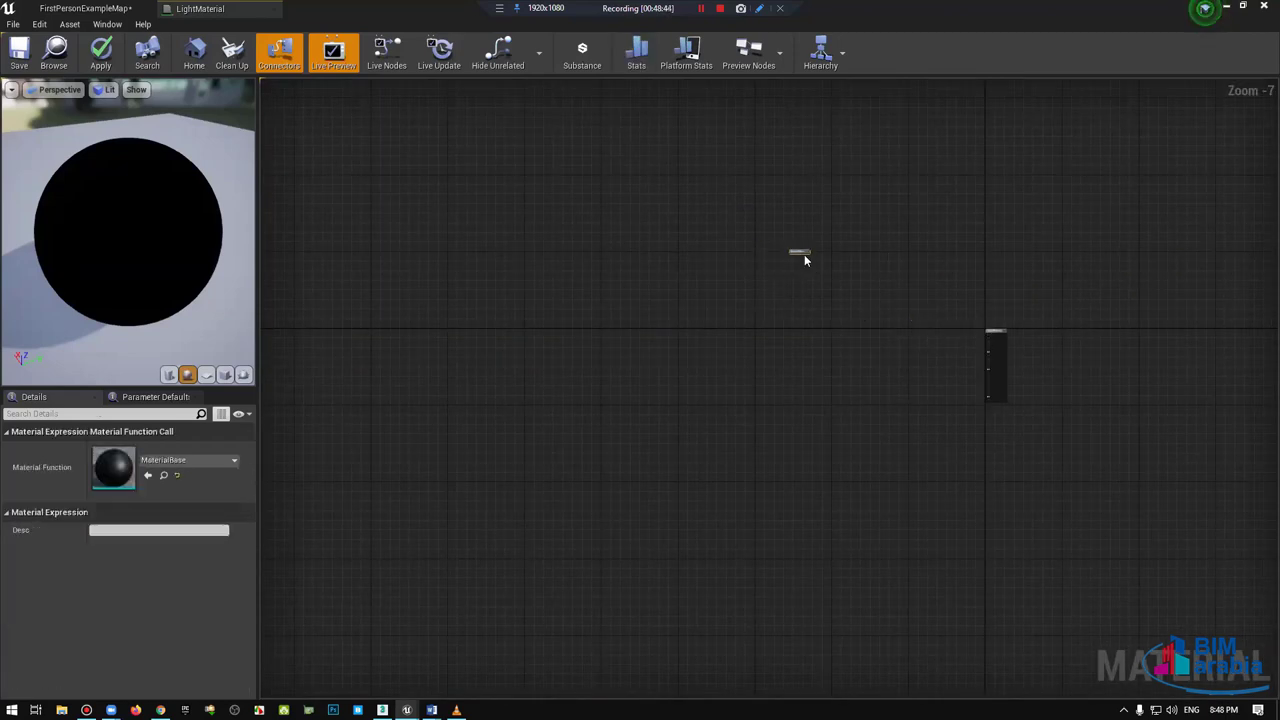
pyautogui.moveTo(804, 254); pyautogui.dragTo(811, 255)
pyautogui.click(898, 190)
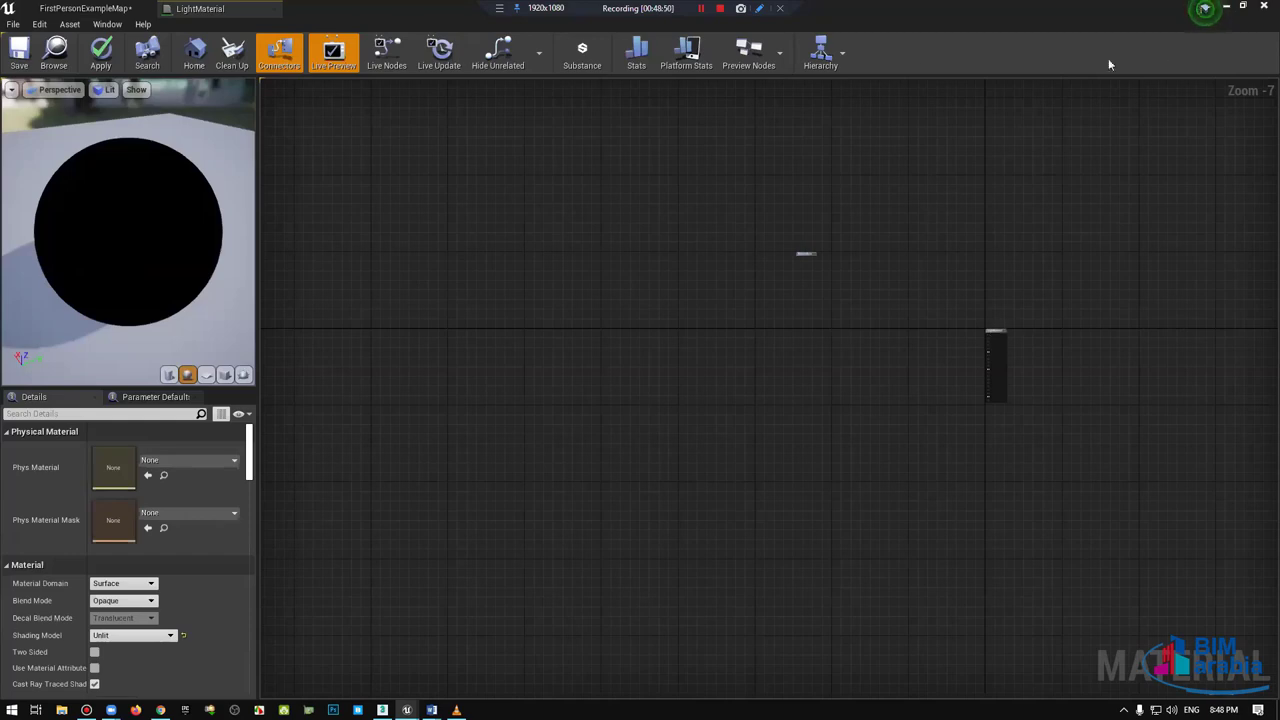
# Step: Bring up the MaterialBase function editor tab showing its lone Output Result node
pyautogui.moveTo(975, 325); pyautogui.dragTo(567, 128)
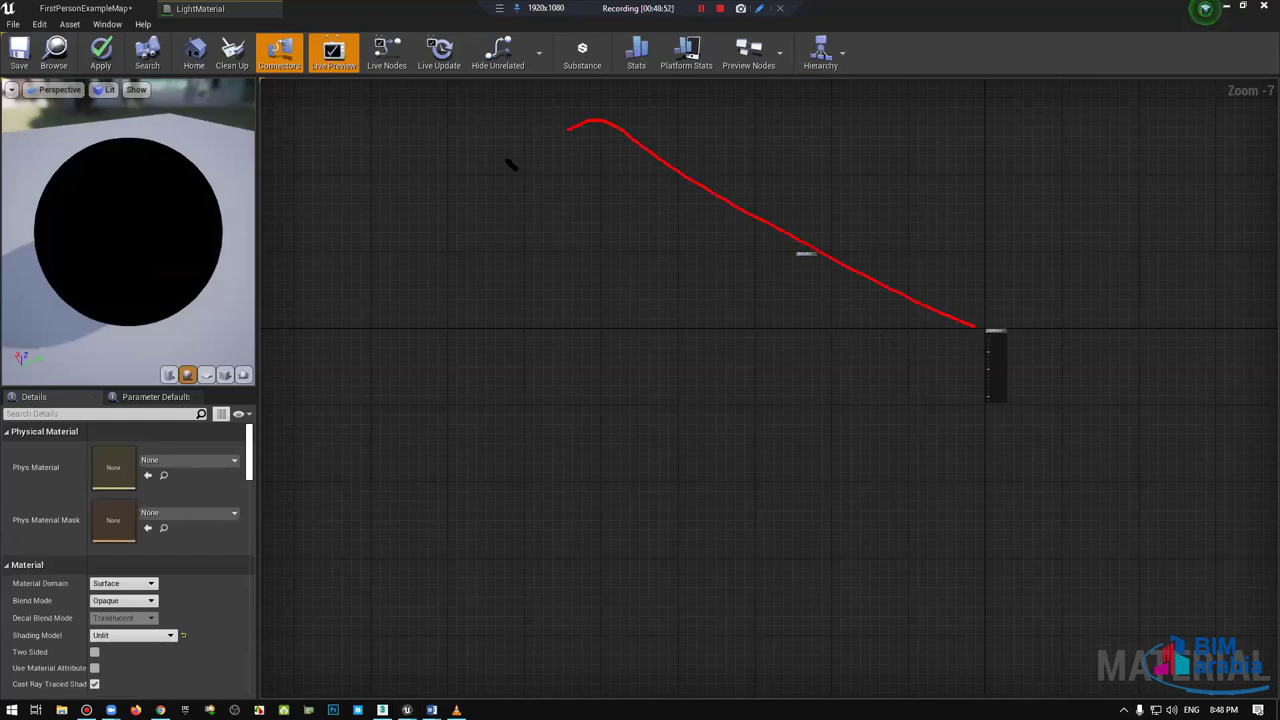
pyautogui.moveTo(511, 165); pyautogui.dragTo(462, 185)
pyautogui.moveTo(1122, 443); pyautogui.dragTo(252, 308)
pyautogui.moveTo(765, 260); pyautogui.dragTo(190, 545)
pyautogui.moveTo(905, 362); pyautogui.dragTo(325, 705)
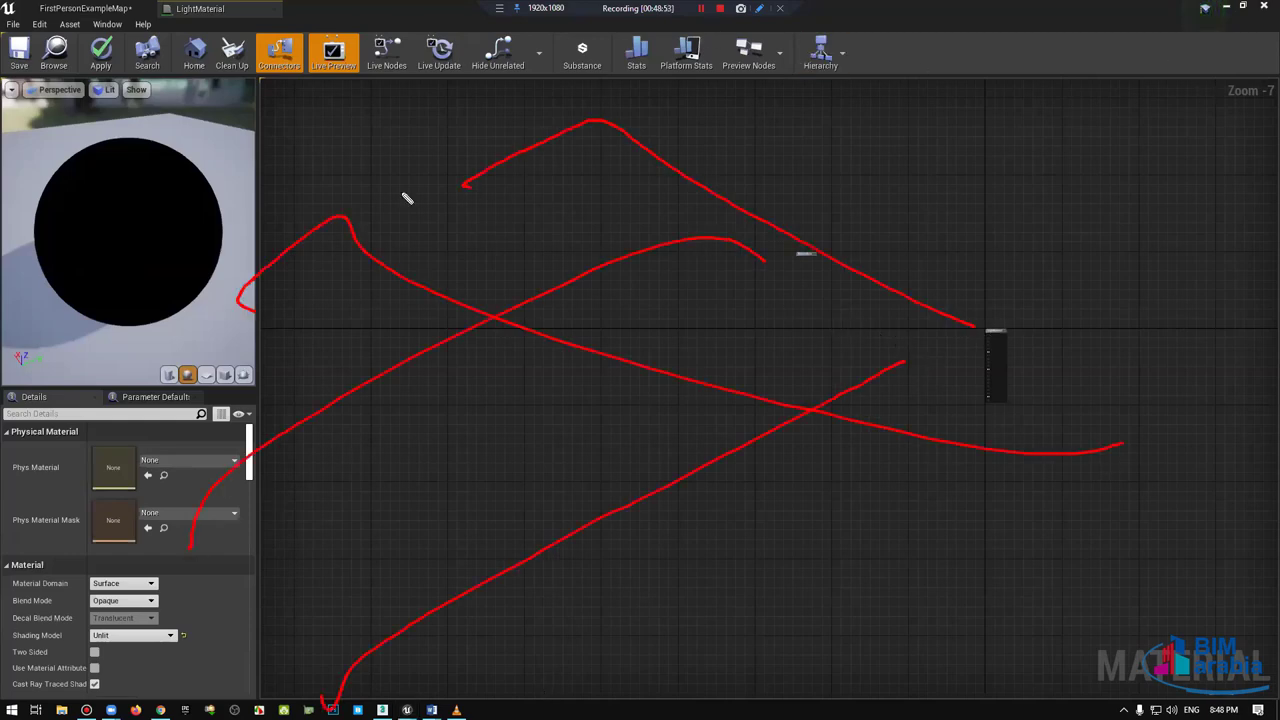
pyautogui.moveTo(395, 282); pyautogui.dragTo(995, 382)
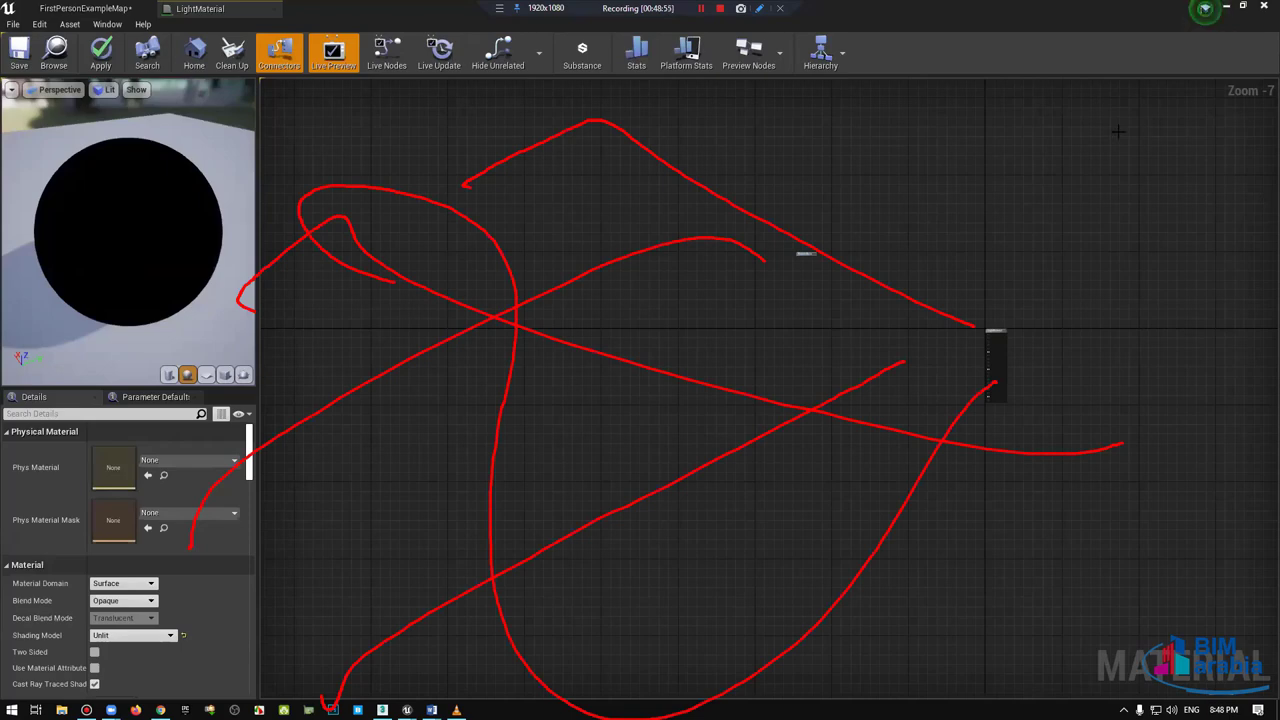
pyautogui.press('e')
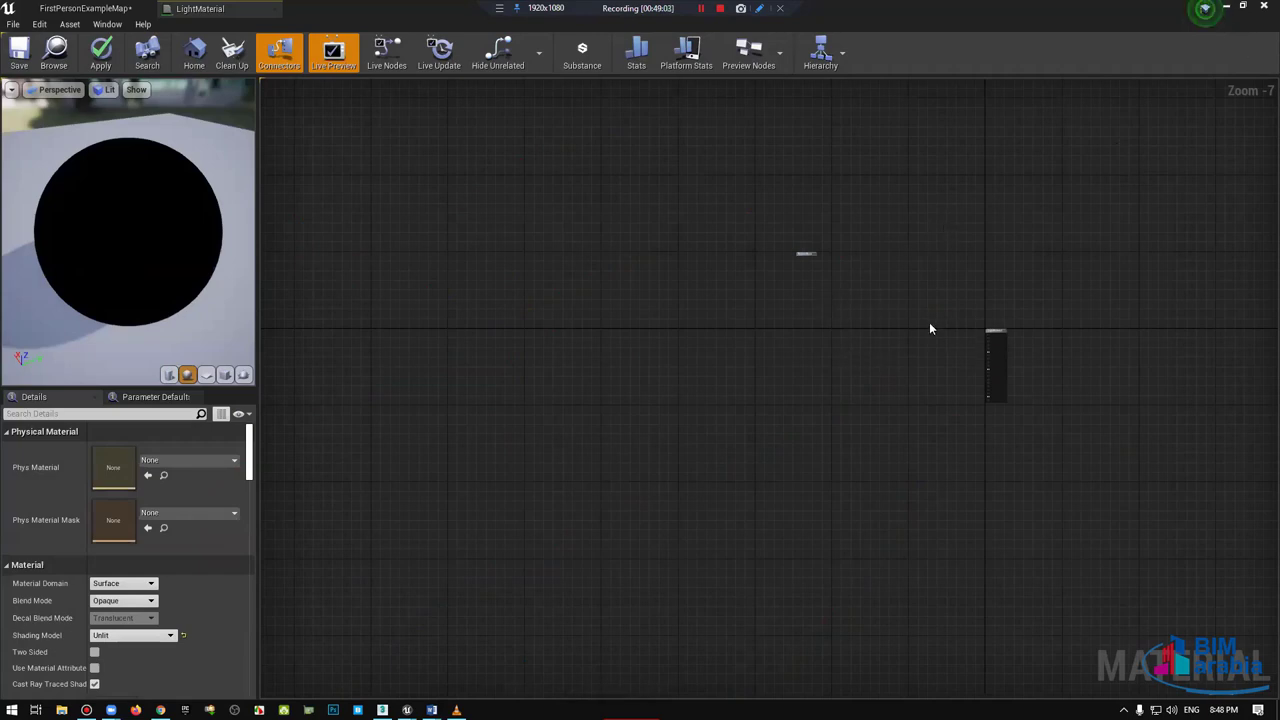
pyautogui.scroll(1, 820, 270)
# Step: Move the MaterialBase node beside the LightMaterial output node
pyautogui.click(791, 248)
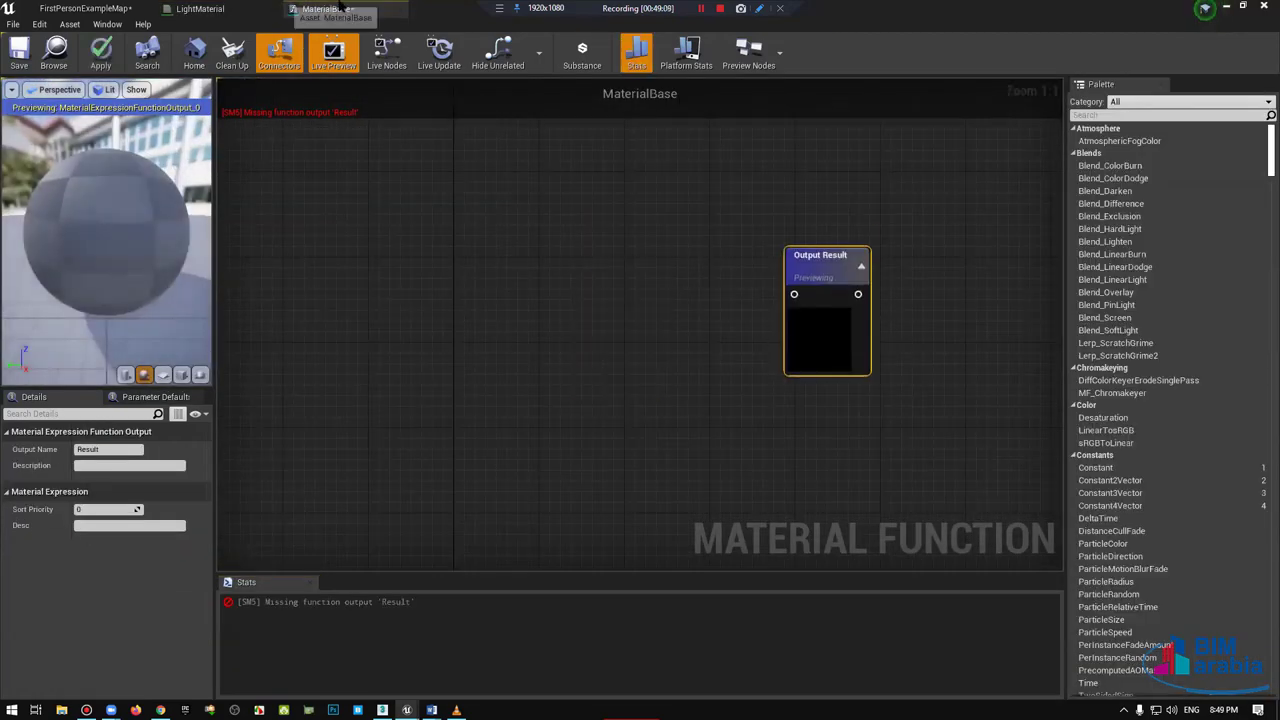
pyautogui.click(256, 10)
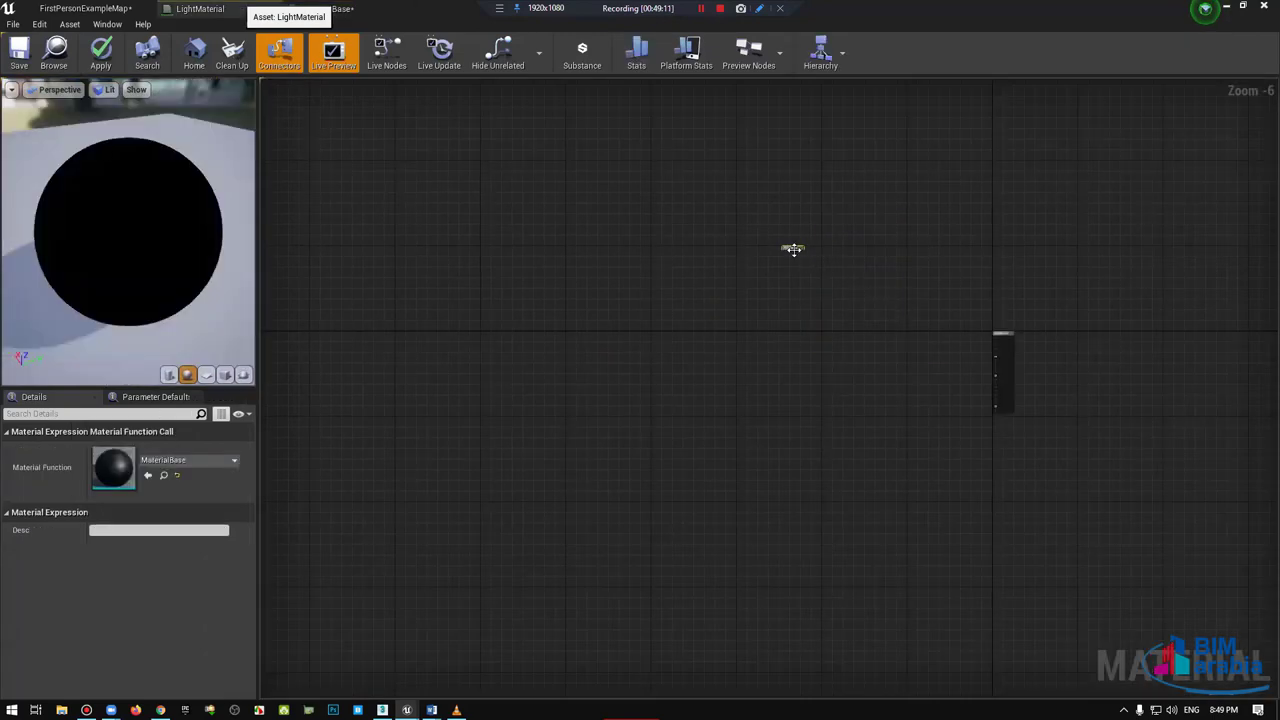
pyautogui.moveTo(792, 249); pyautogui.dragTo(905, 340)
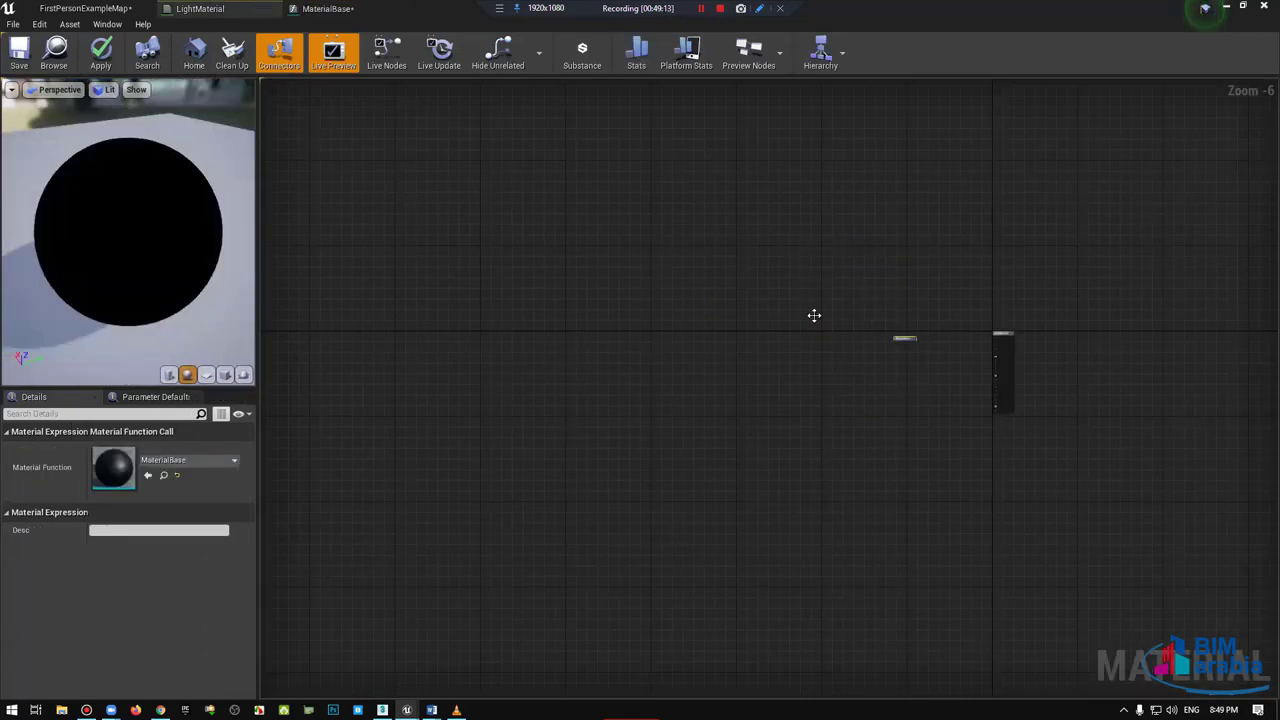
pyautogui.scroll(6, 925, 316)
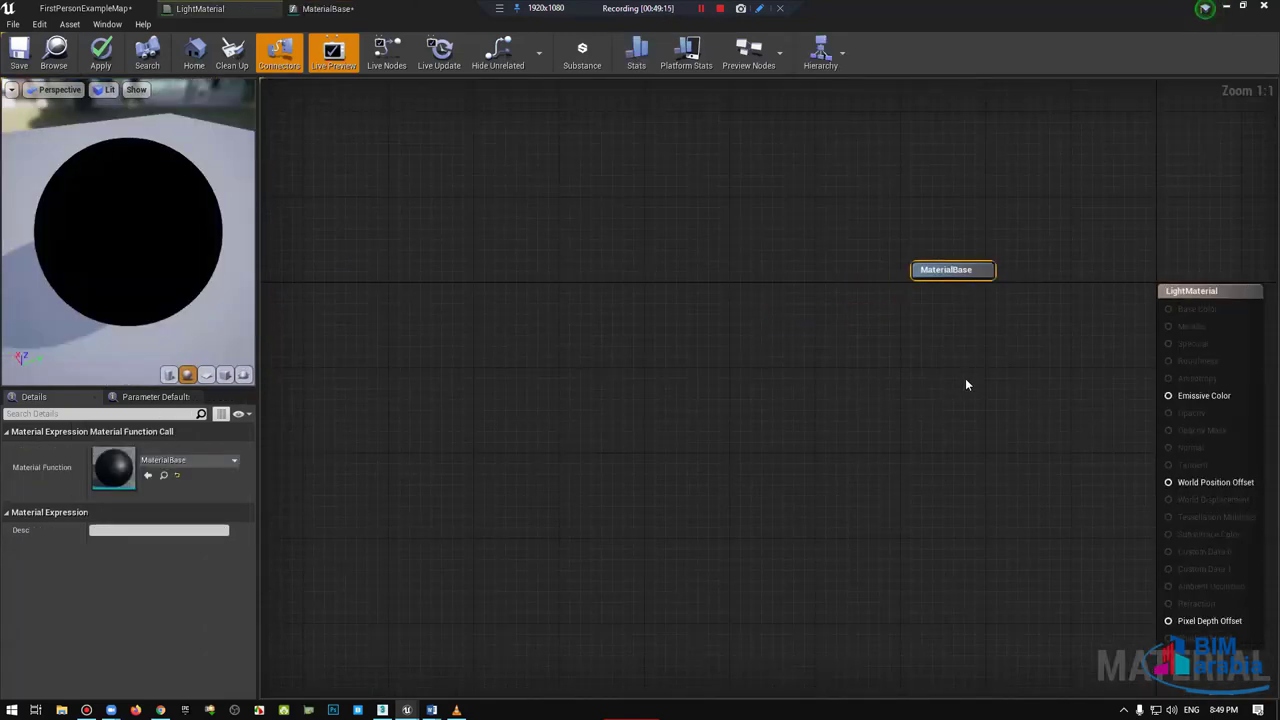
# Step: Make three duplicate MaterialBase nodes below it, then box-select and delete them
pyautogui.hotkey('ctrl', 'w')
pyautogui.moveTo(1005, 376); pyautogui.dragTo(951, 358)
pyautogui.hotkey('ctrl', 'w')
pyautogui.moveTo(1020, 449); pyautogui.dragTo(945, 477)
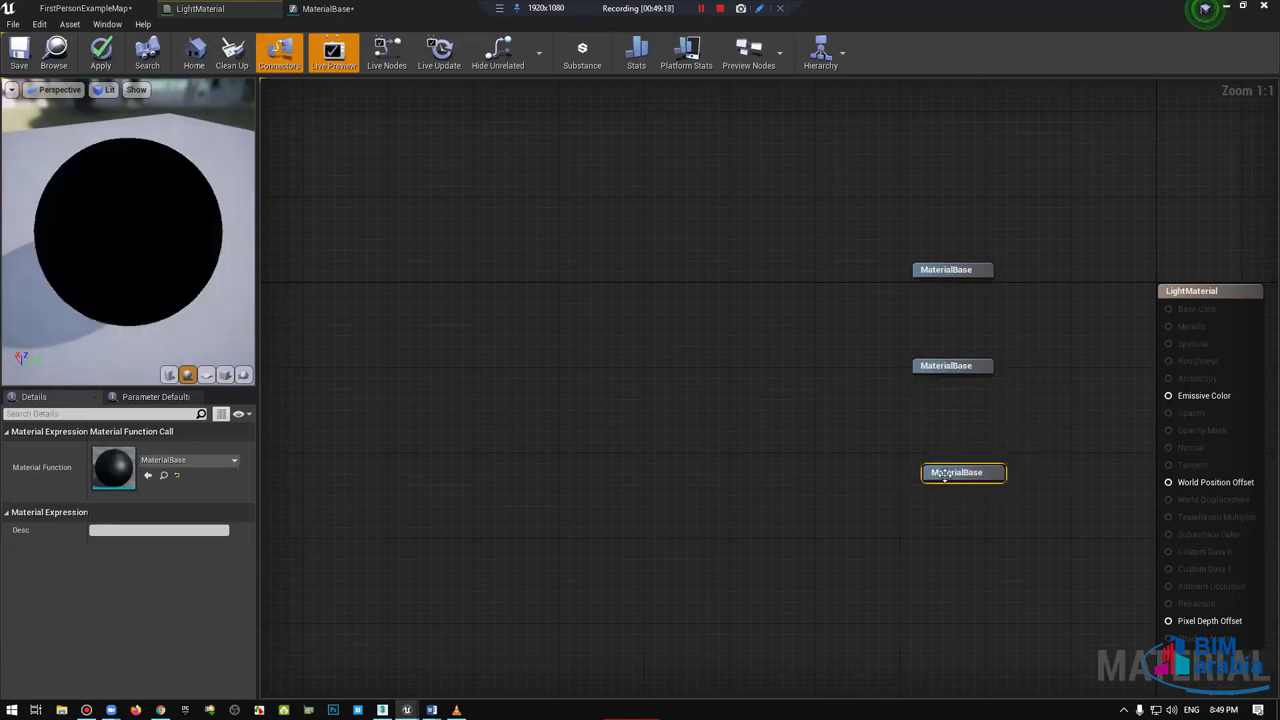
pyautogui.hotkey('ctrl', 'w')
pyautogui.moveTo(1025, 512); pyautogui.dragTo(958, 552)
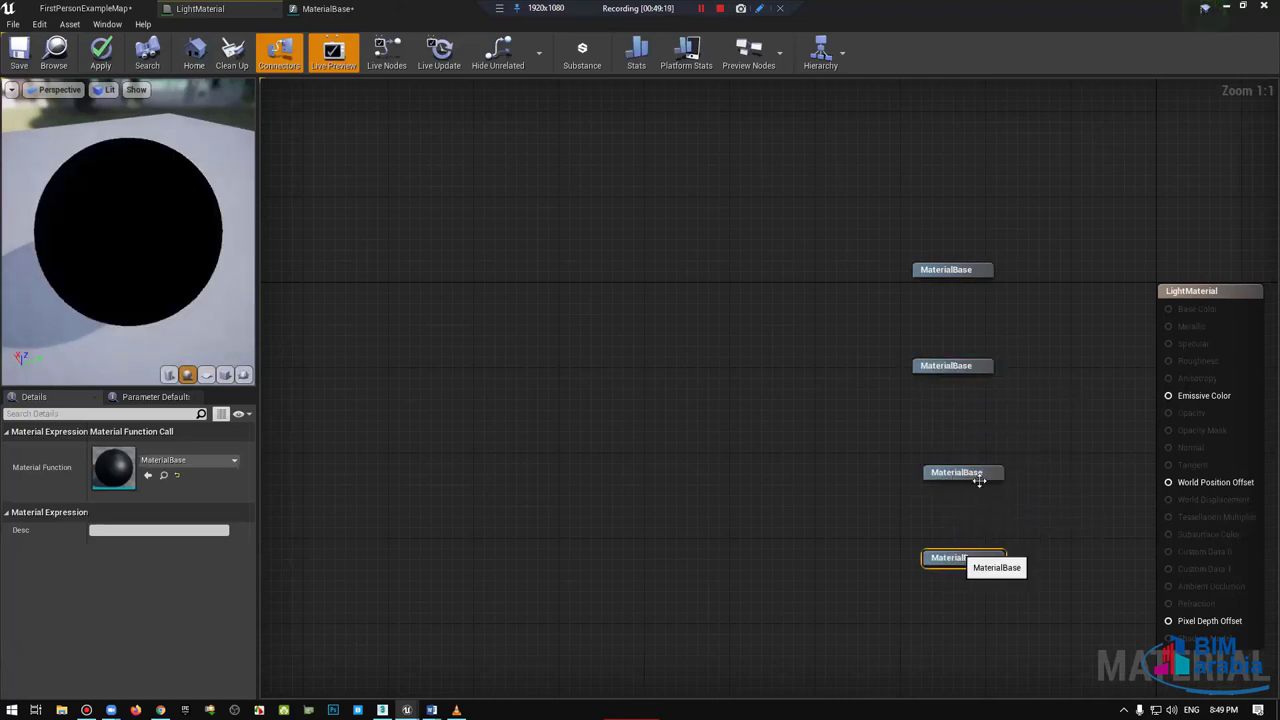
pyautogui.scroll(-1, 979, 481)
pyautogui.moveTo(975, 478); pyautogui.dragTo(966, 464)
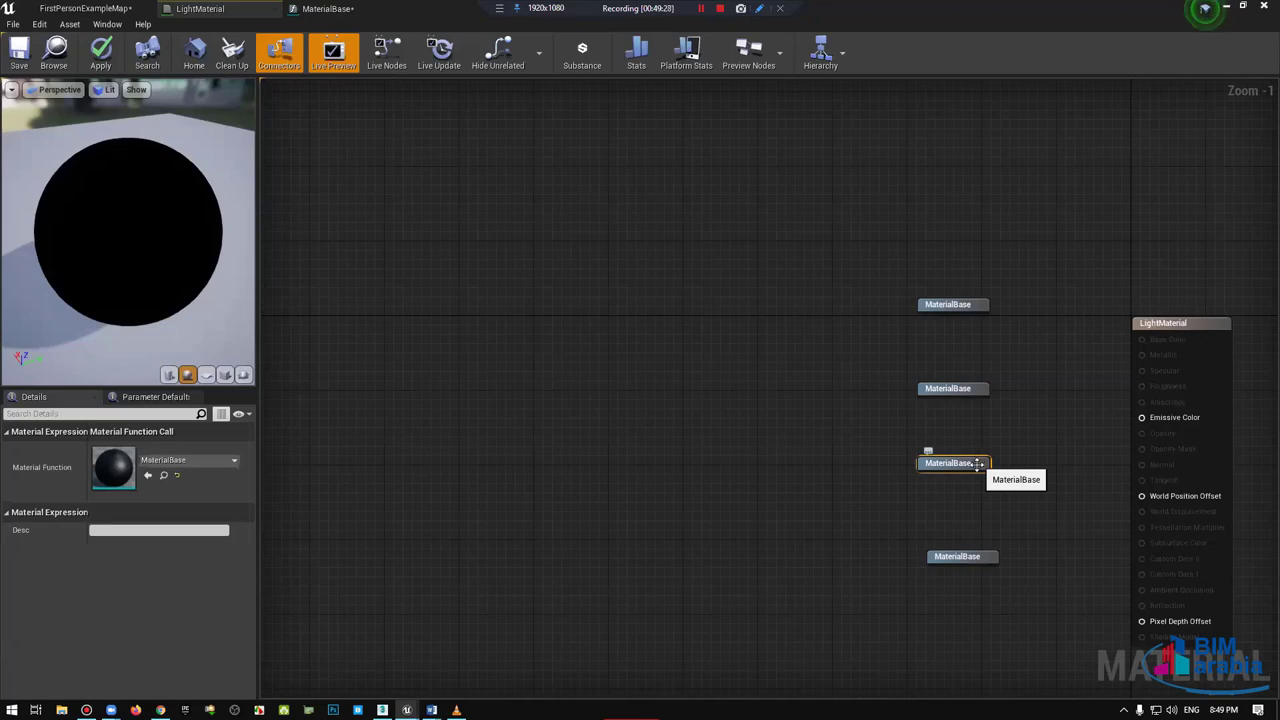
pyautogui.moveTo(962, 565); pyautogui.dragTo(946, 550)
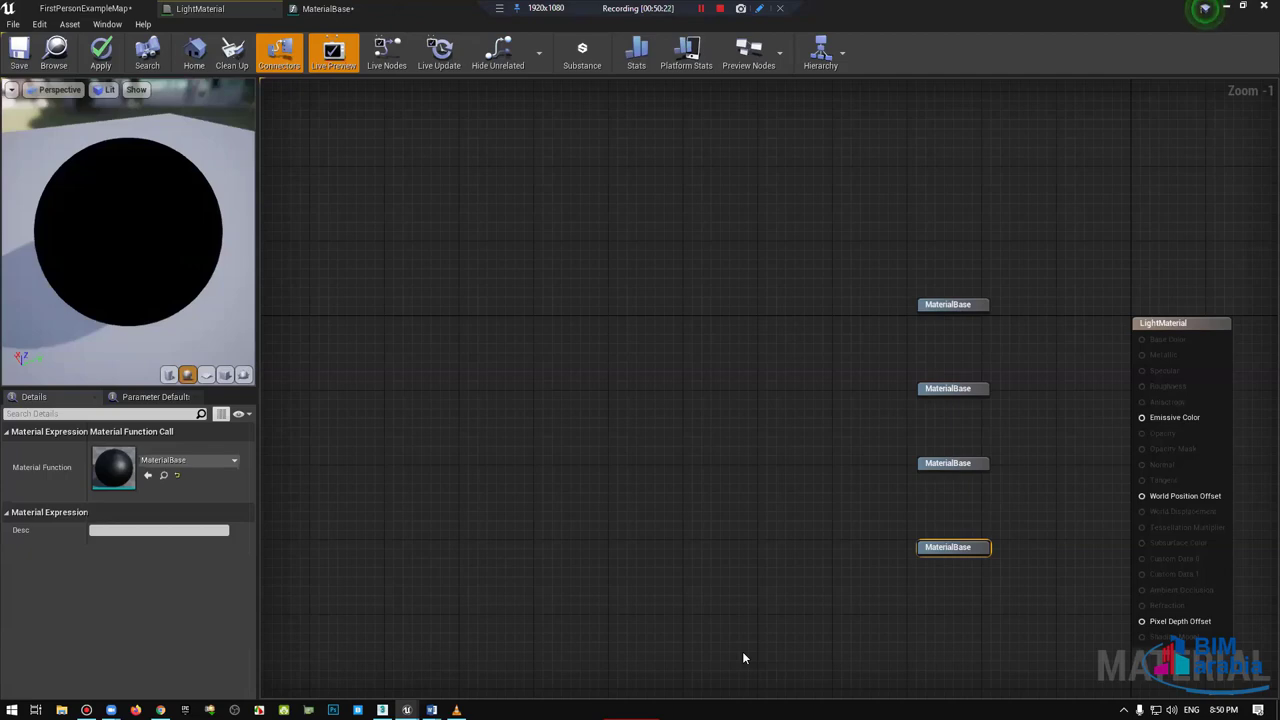
pyautogui.moveTo(1022, 356); pyautogui.dragTo(829, 622)
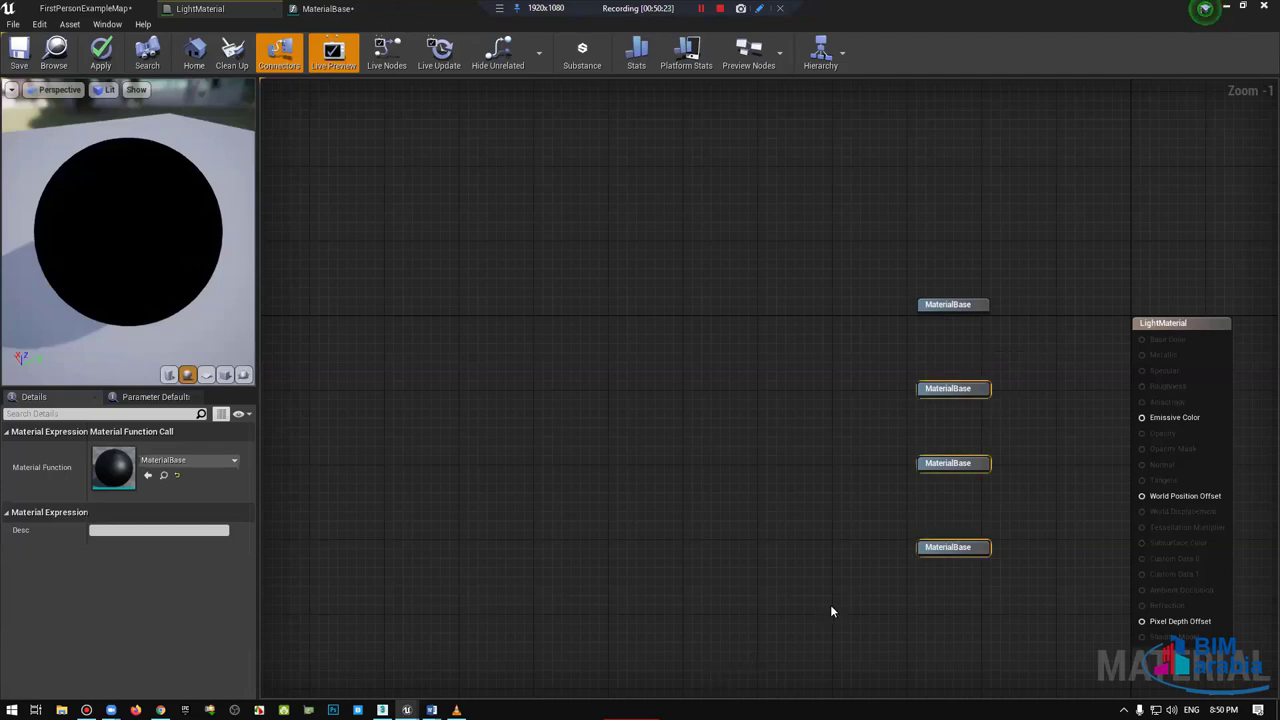
pyautogui.press('Delete')
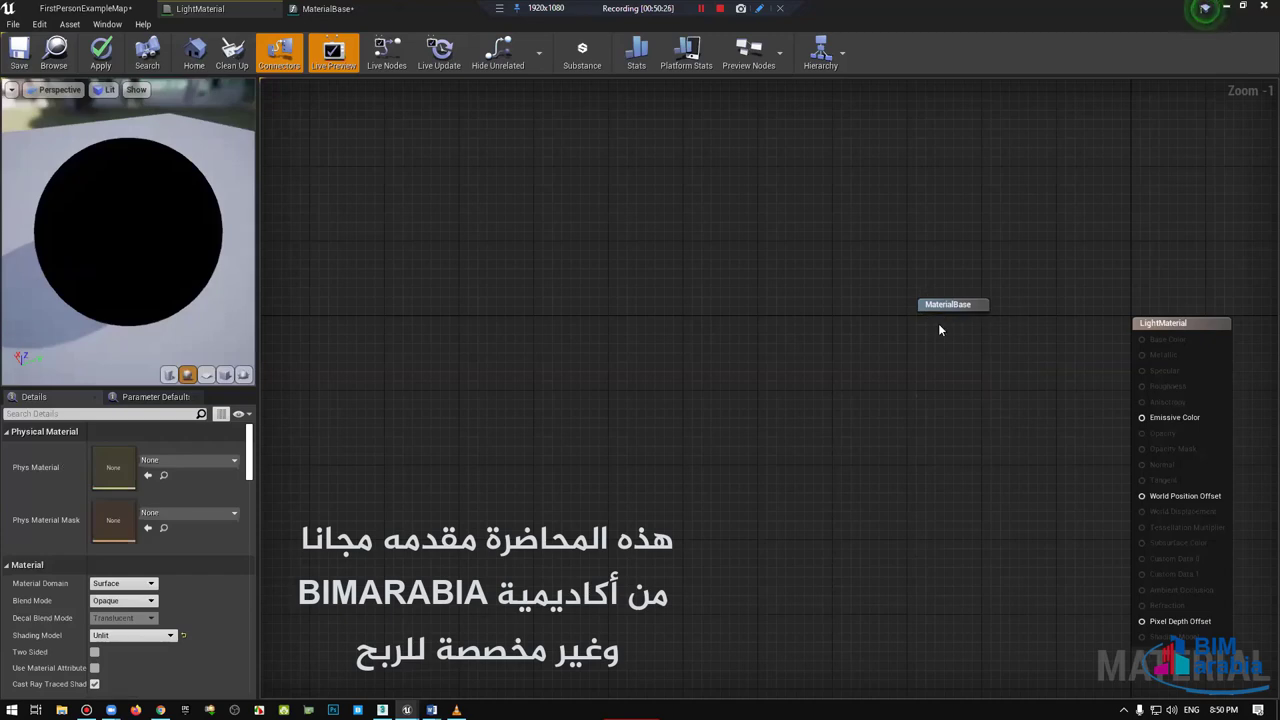
# Step: Switch LightMaterial's Shading Model from Unlit to Default Lit
pyautogui.moveTo(958, 306)
pyautogui.mouseDown()
pyautogui.moveTo(772, 365)
pyautogui.moveTo(834, 406)
pyautogui.mouseUp()
pyautogui.moveTo(983, 274)
pyautogui.mouseDown(button='right')
pyautogui.moveTo(1006, 328)
pyautogui.moveTo(992, 265)
pyautogui.mouseUp(button='right')
pyautogui.moveTo(797, 211); pyautogui.dragTo(815, 228)
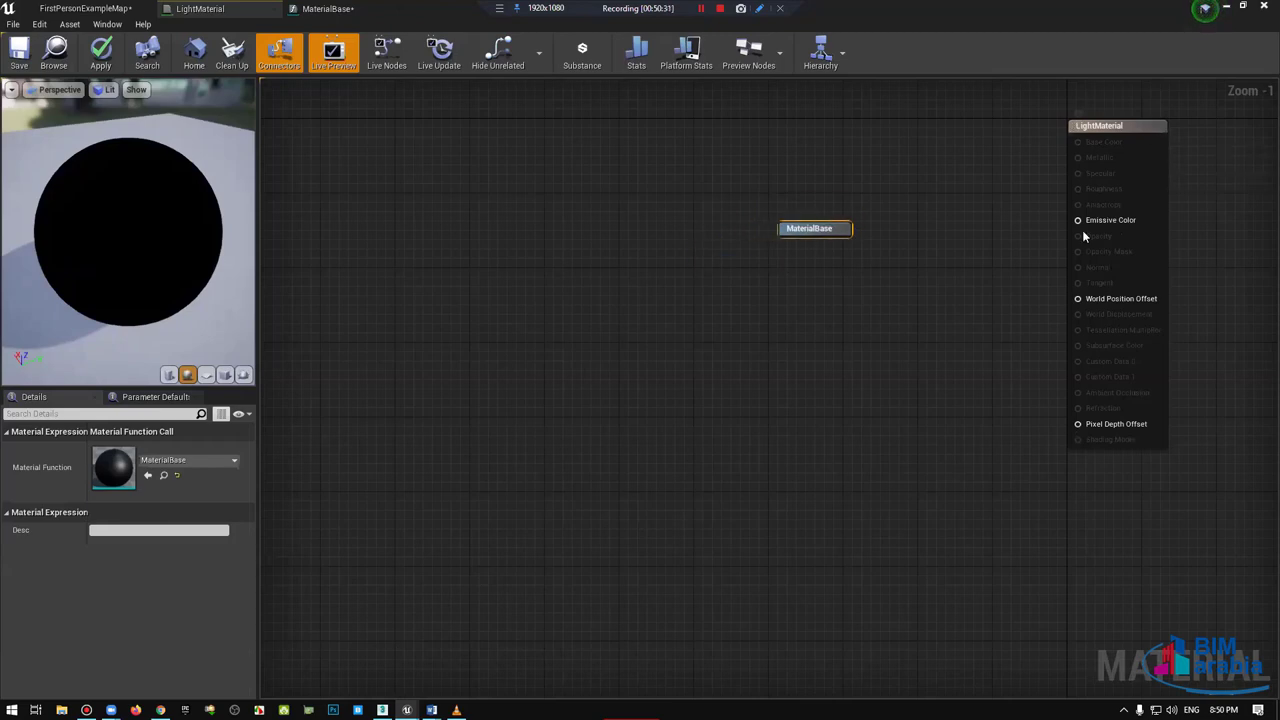
pyautogui.moveTo(1083, 236); pyautogui.dragTo(990, 324, button='right')
pyautogui.click(985, 511)
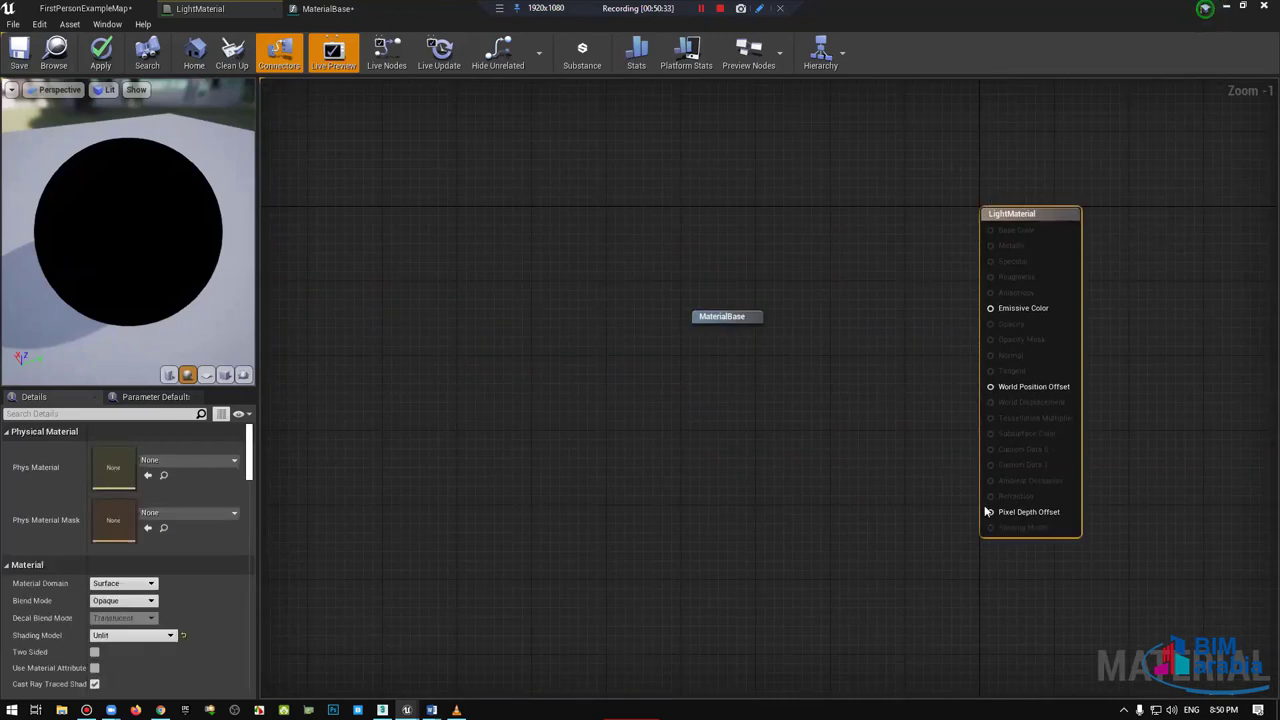
pyautogui.click(133, 635)
pyautogui.click(130, 527)
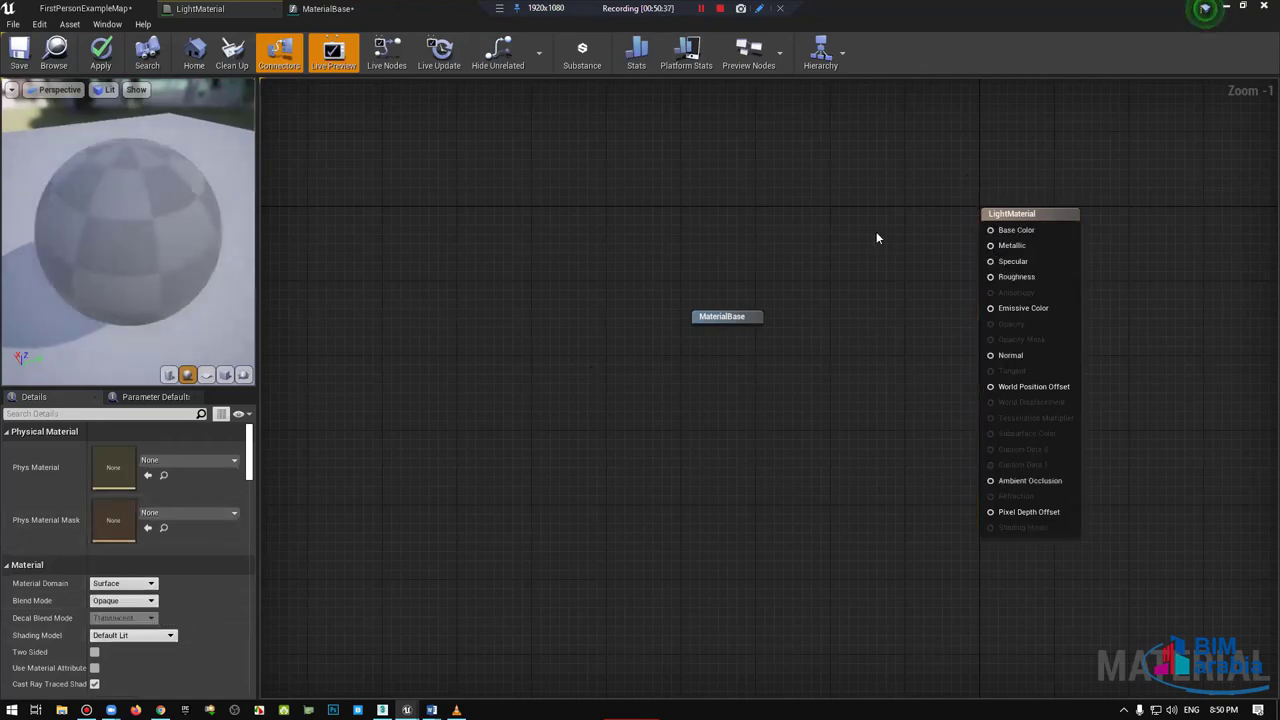
# Step: Select the MaterialBase node and try a Base Color wire, cancelling it unconnected
pyautogui.moveTo(935, 270); pyautogui.dragTo(840, 312, button='right')
pyautogui.click(640, 366)
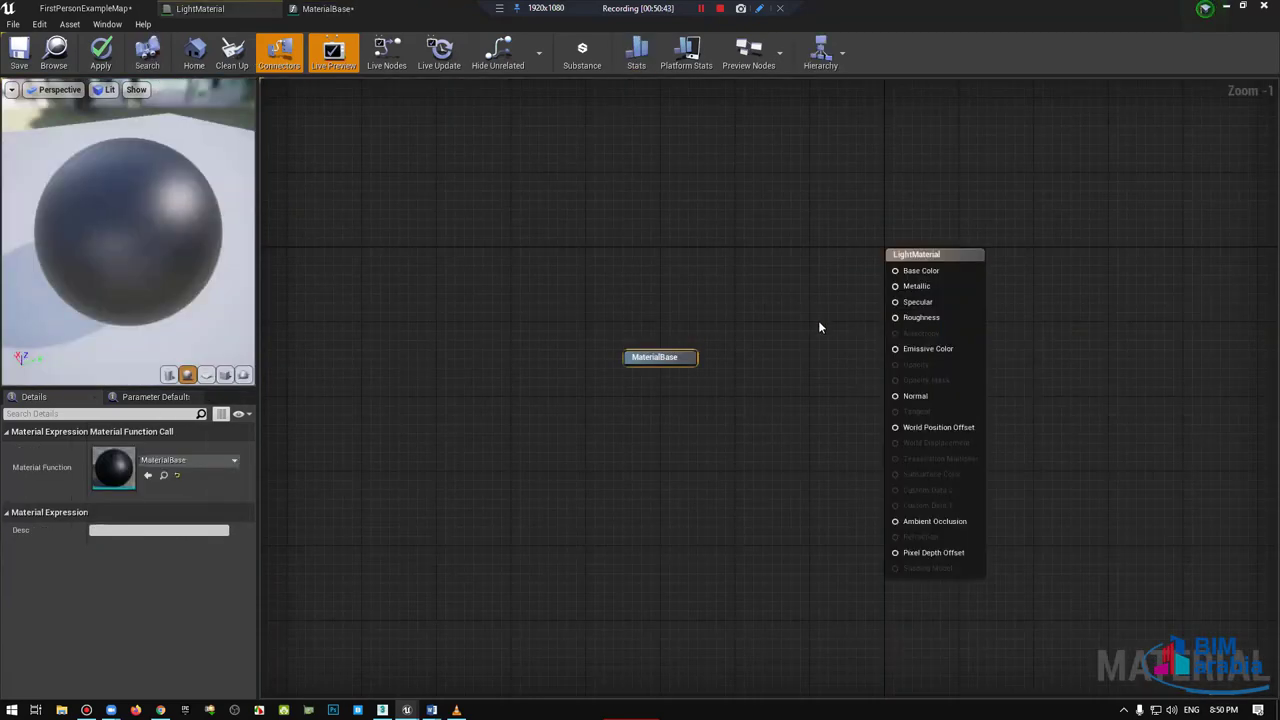
pyautogui.moveTo(739, 327); pyautogui.dragTo(814, 297, button='right')
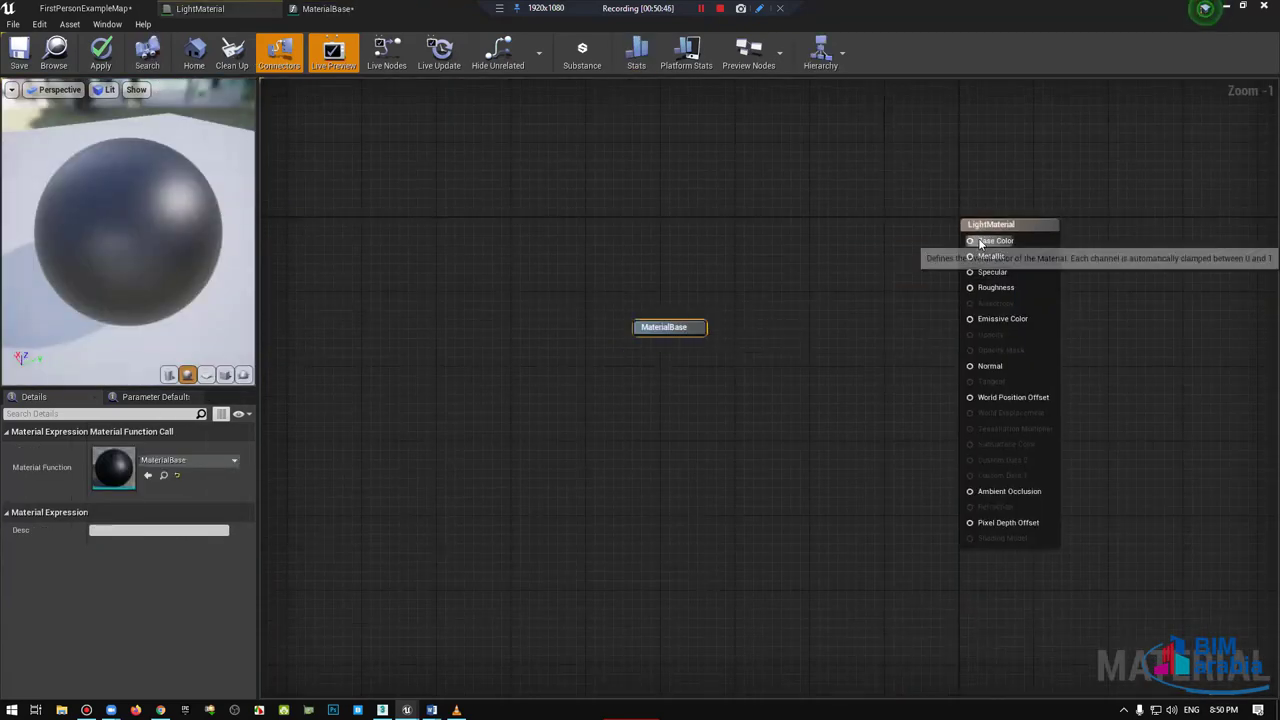
pyautogui.moveTo(969, 241)
pyautogui.mouseDown()
pyautogui.moveTo(706, 329)
pyautogui.moveTo(729, 335)
pyautogui.moveTo(731, 267)
pyautogui.moveTo(706, 288)
pyautogui.mouseUp()
pyautogui.click(845, 258)
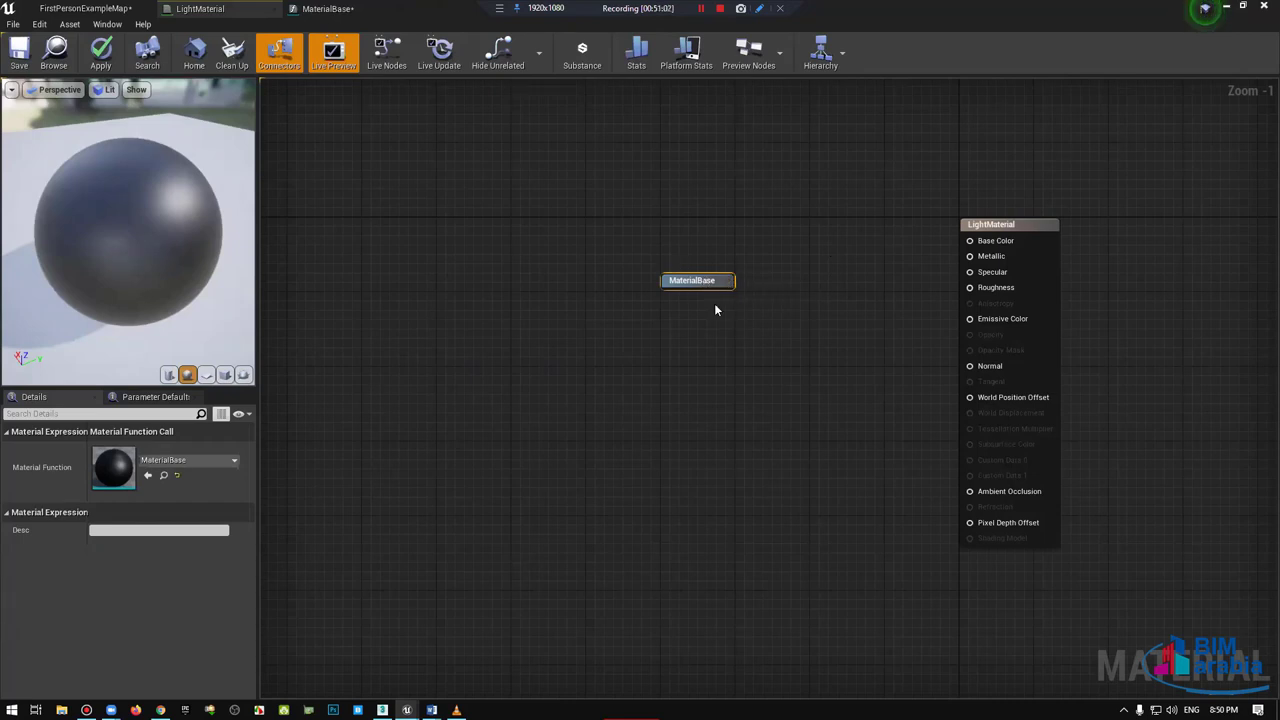
# Step: Undo the stray node moves to restore the earlier graph layout
pyautogui.hotkey('ctrl', 'z')
pyautogui.hotkey('ctrl', 'z')
pyautogui.hotkey('ctrl', 'z')
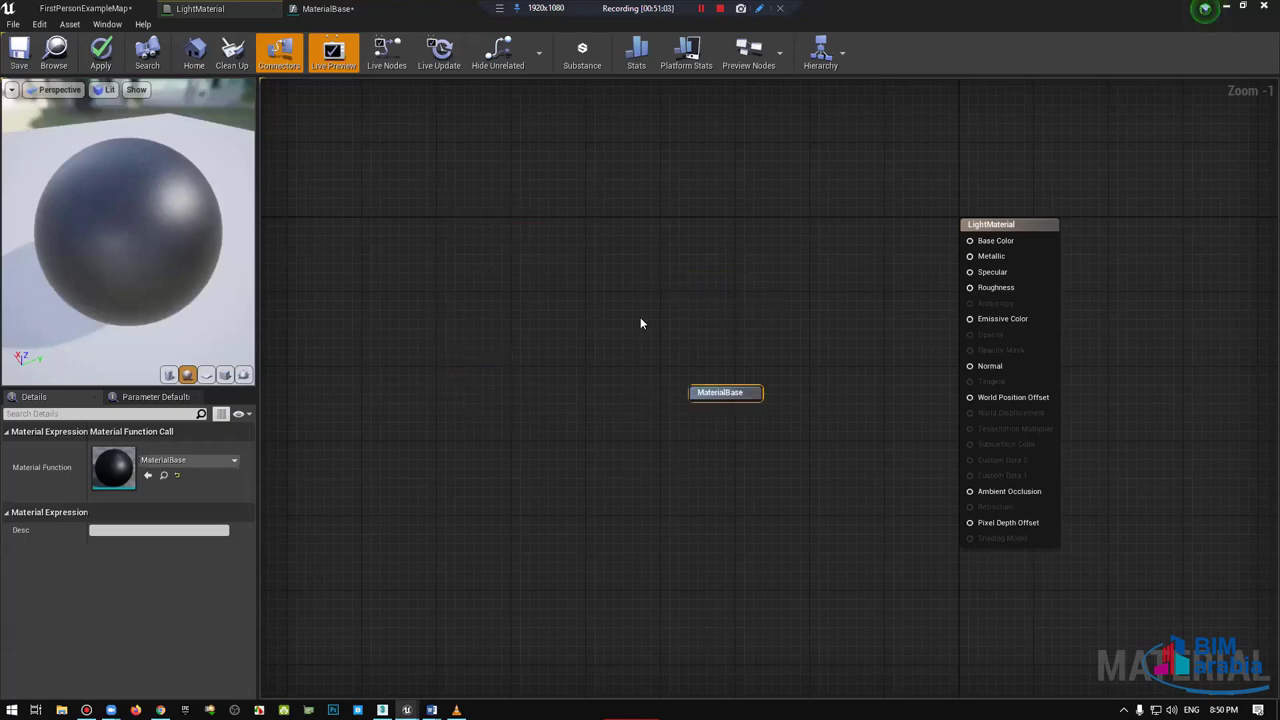
pyautogui.hotkey('ctrl', 'z')
pyautogui.hotkey('ctrl', 'z')
pyautogui.hotkey('ctrl', 'z')
pyautogui.moveTo(782, 679); pyautogui.dragTo(1038, 255)
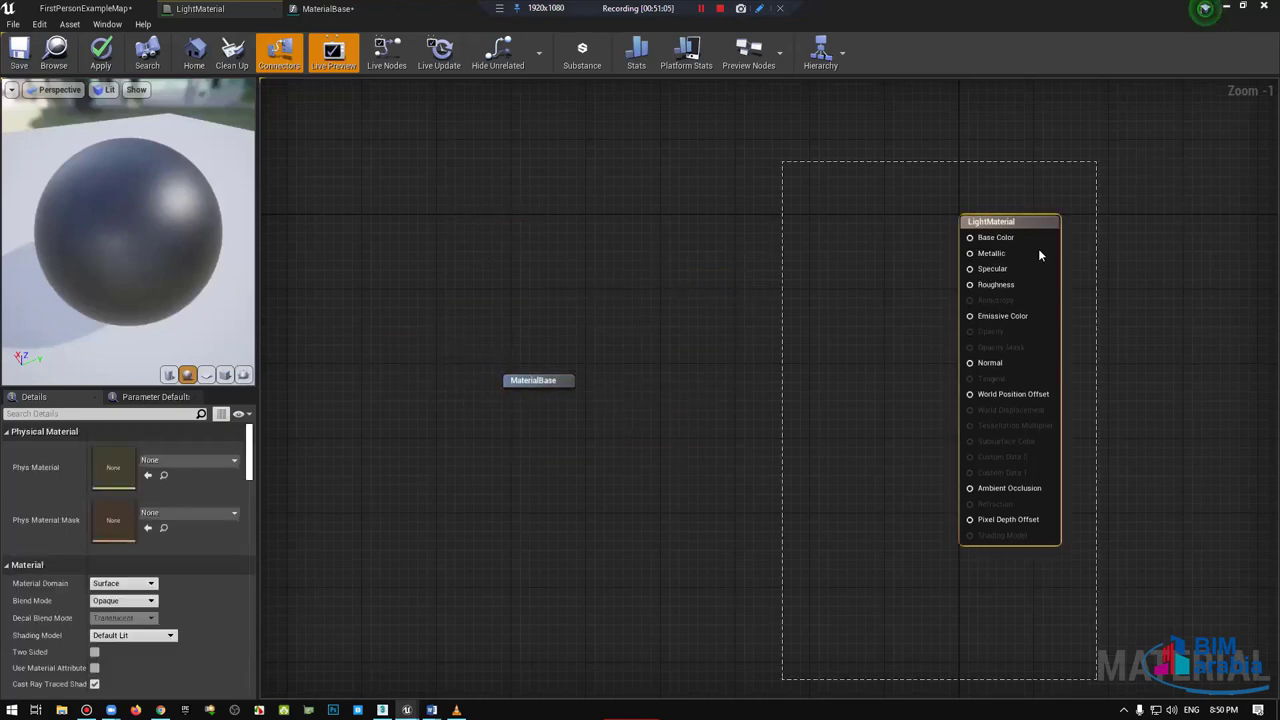
pyautogui.hotkey('ctrl', 'z')
pyautogui.hotkey('ctrl', 'z')
pyautogui.hotkey('ctrl', 'z')
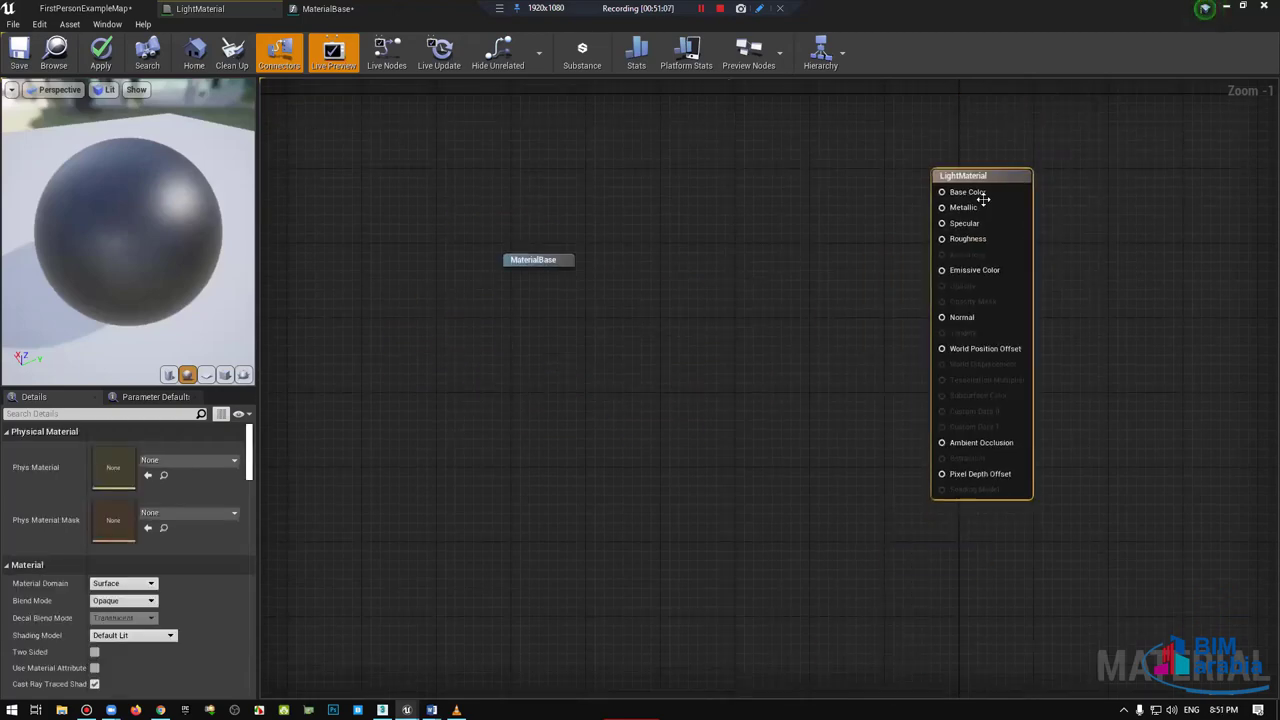
pyautogui.hotkey('ctrl', 'z')
pyautogui.hotkey('ctrl', 'z')
pyautogui.hotkey('ctrl', 'z')
pyautogui.hotkey('ctrl', 'z')
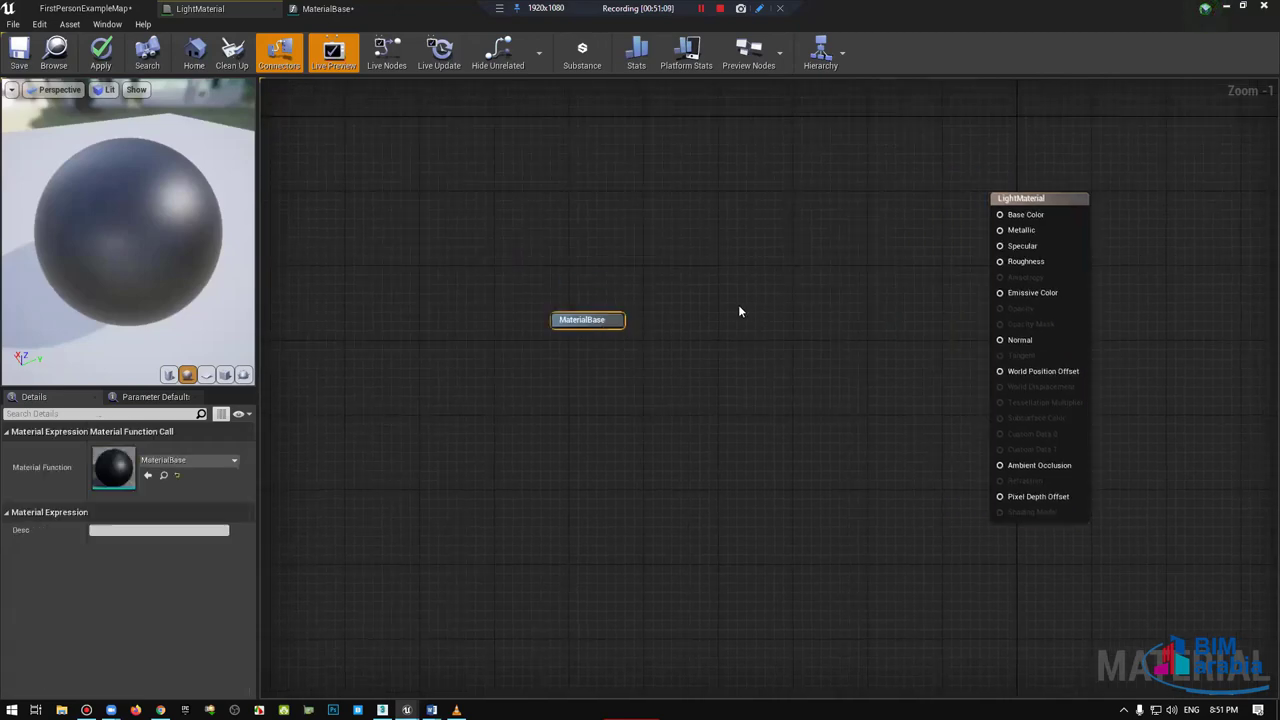
pyautogui.hotkey('ctrl', 'z')
pyautogui.hotkey('ctrl', 'z')
pyautogui.hotkey('ctrl', 'z')
pyautogui.hotkey('ctrl', 'z')
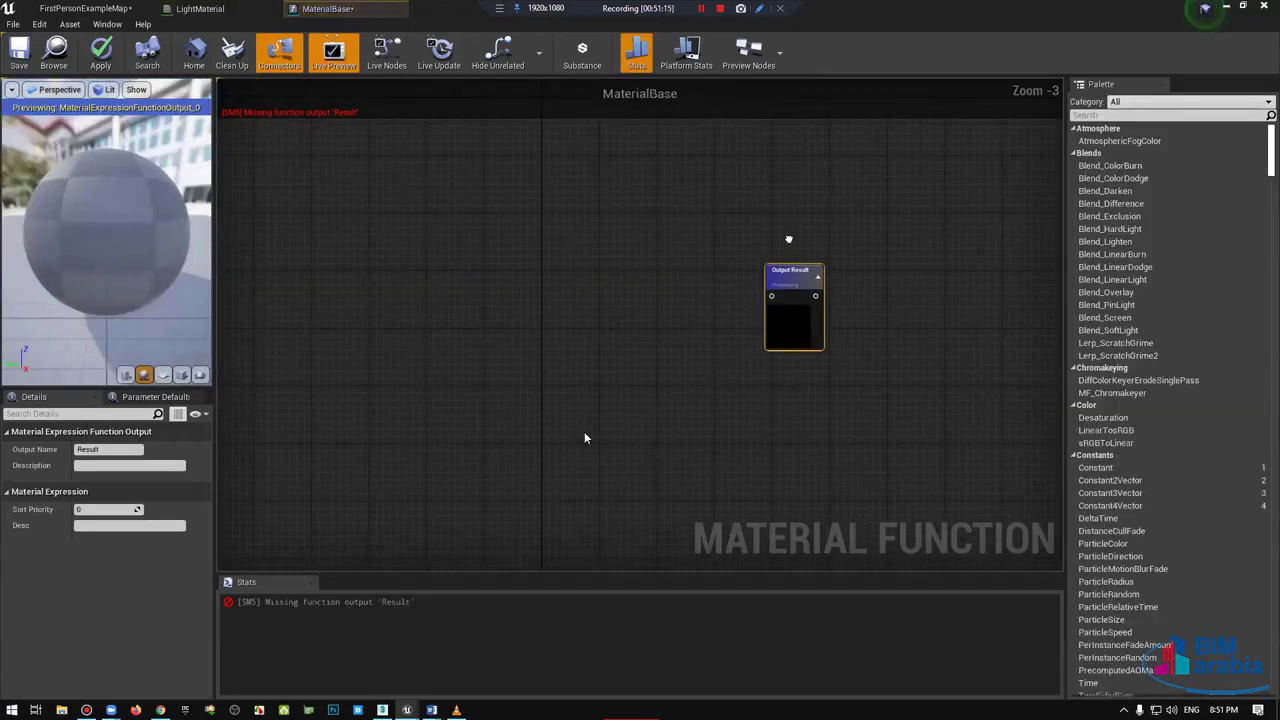
# Step: Zoom and pan the MaterialBase graph, then return to the level map view
pyautogui.scroll(4, 883, 317)
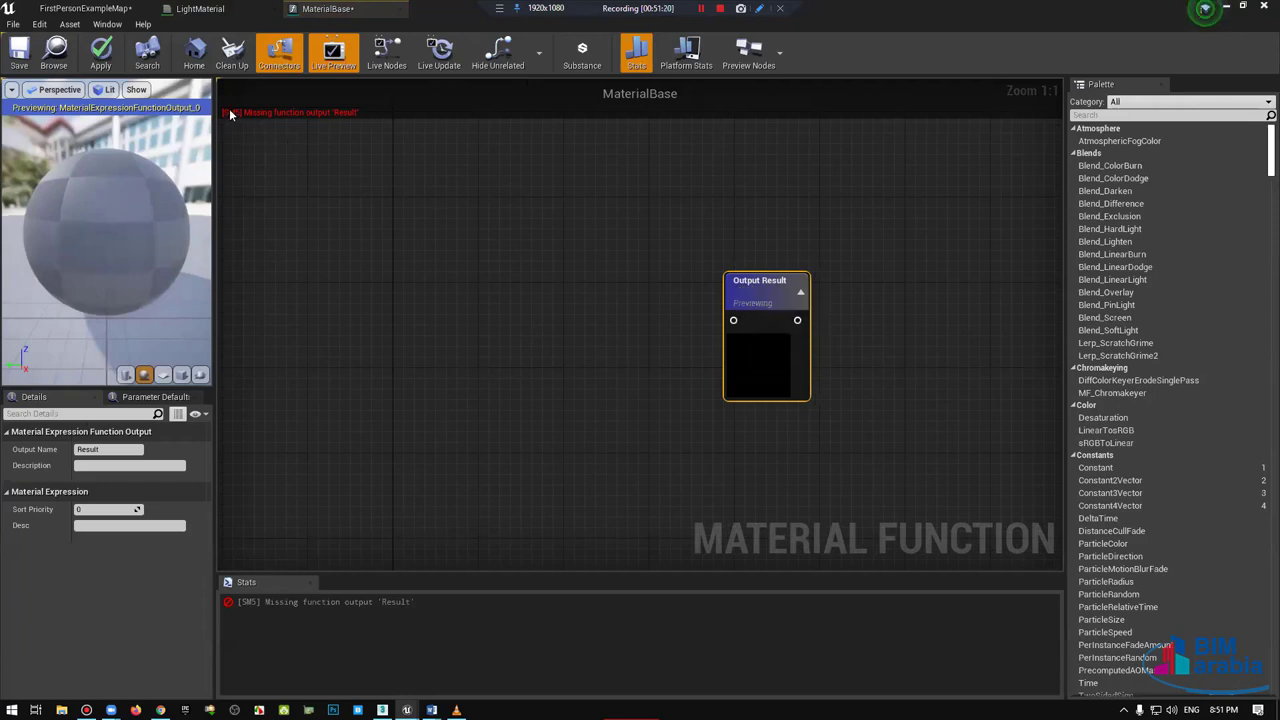
pyautogui.moveTo(406, 295)
pyautogui.mouseDown(button='right')
pyautogui.moveTo(532, 312)
pyautogui.moveTo(549, 289)
pyautogui.moveTo(466, 324)
pyautogui.mouseUp(button='right')
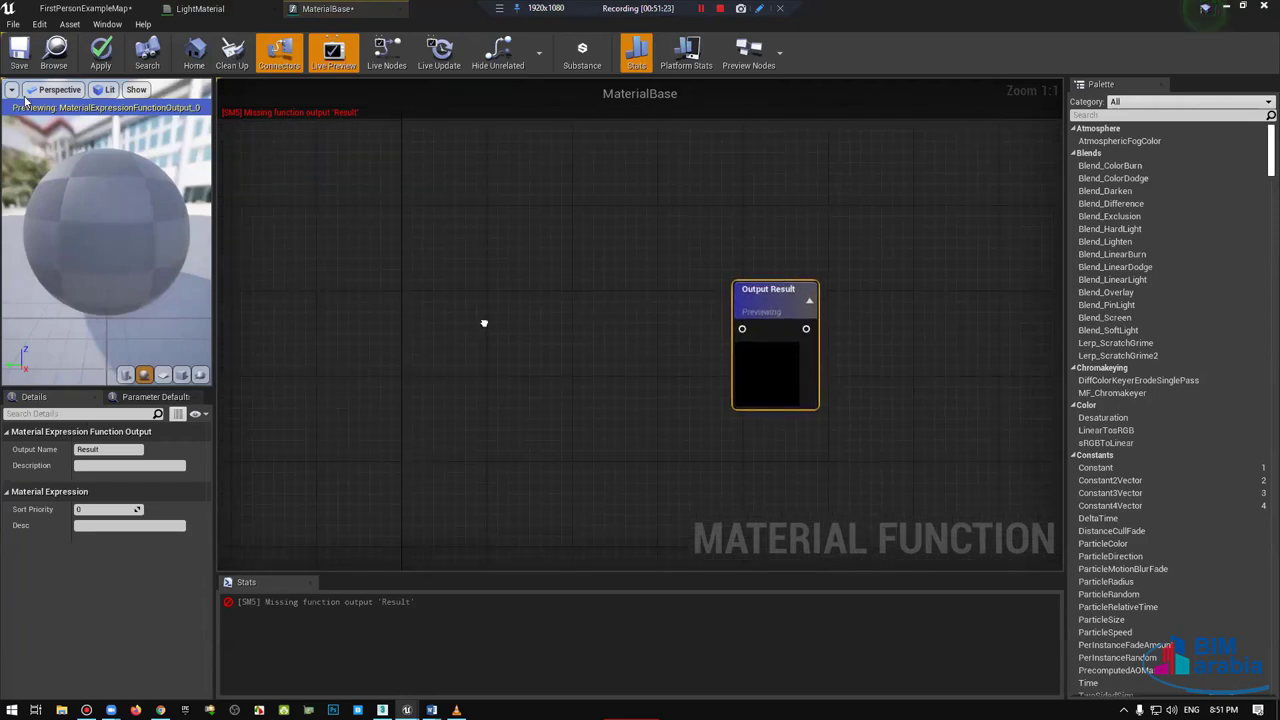
pyautogui.click(66, 8)
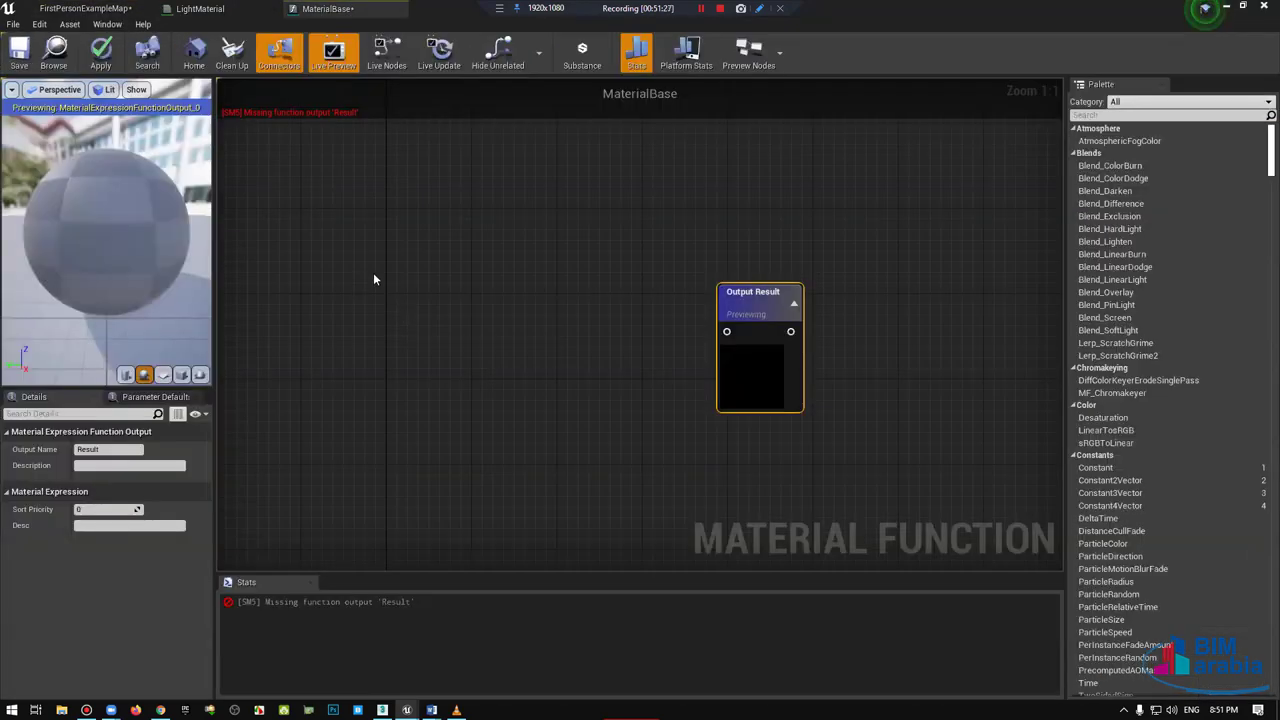
# Step: Add a Texture Sample node using GroundGravel009_COL_VAR1_HIRES to the MaterialBase graph
pyautogui.rightClick(375, 280)
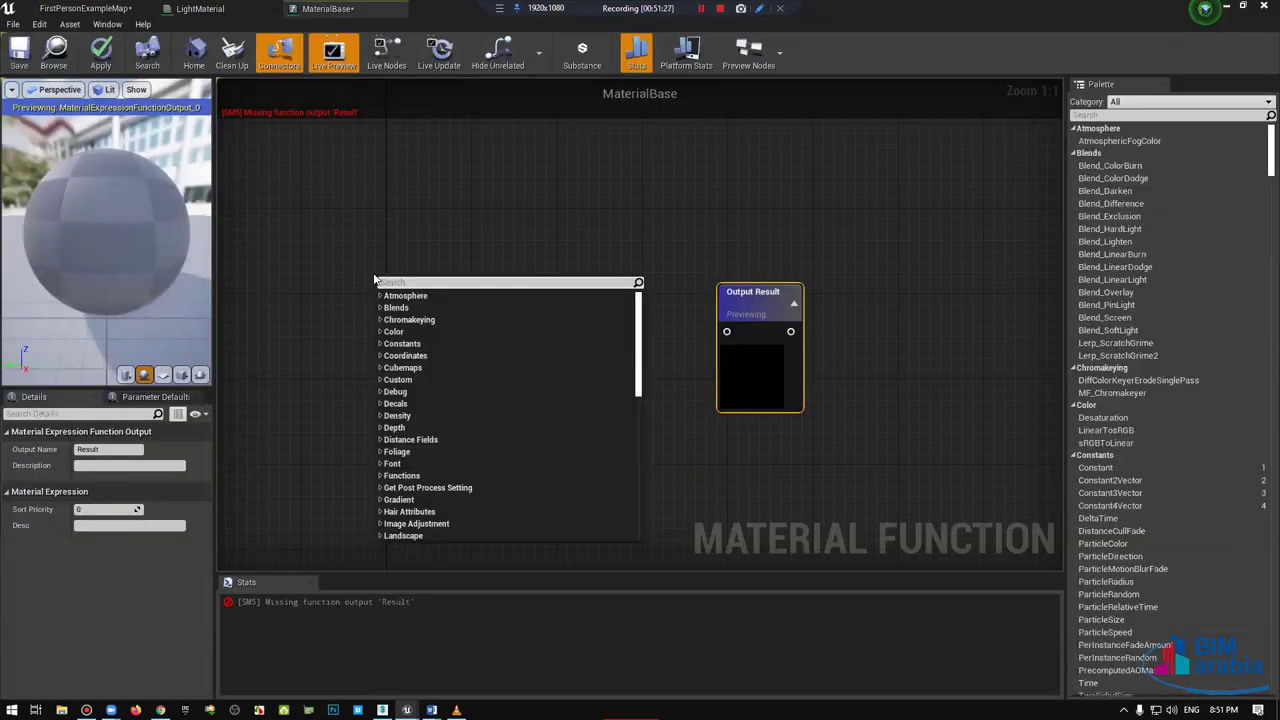
pyautogui.write('texture')
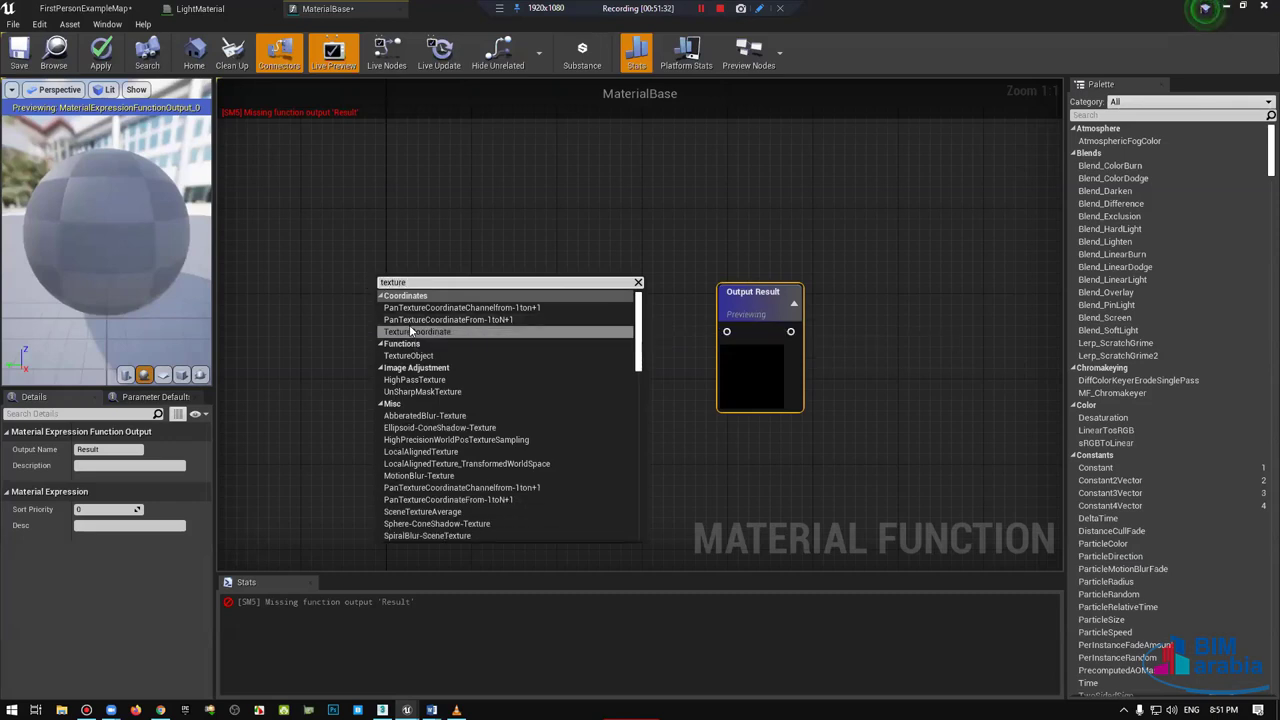
pyautogui.click(517, 227)
pyautogui.moveTo(756, 300); pyautogui.dragTo(735, 300)
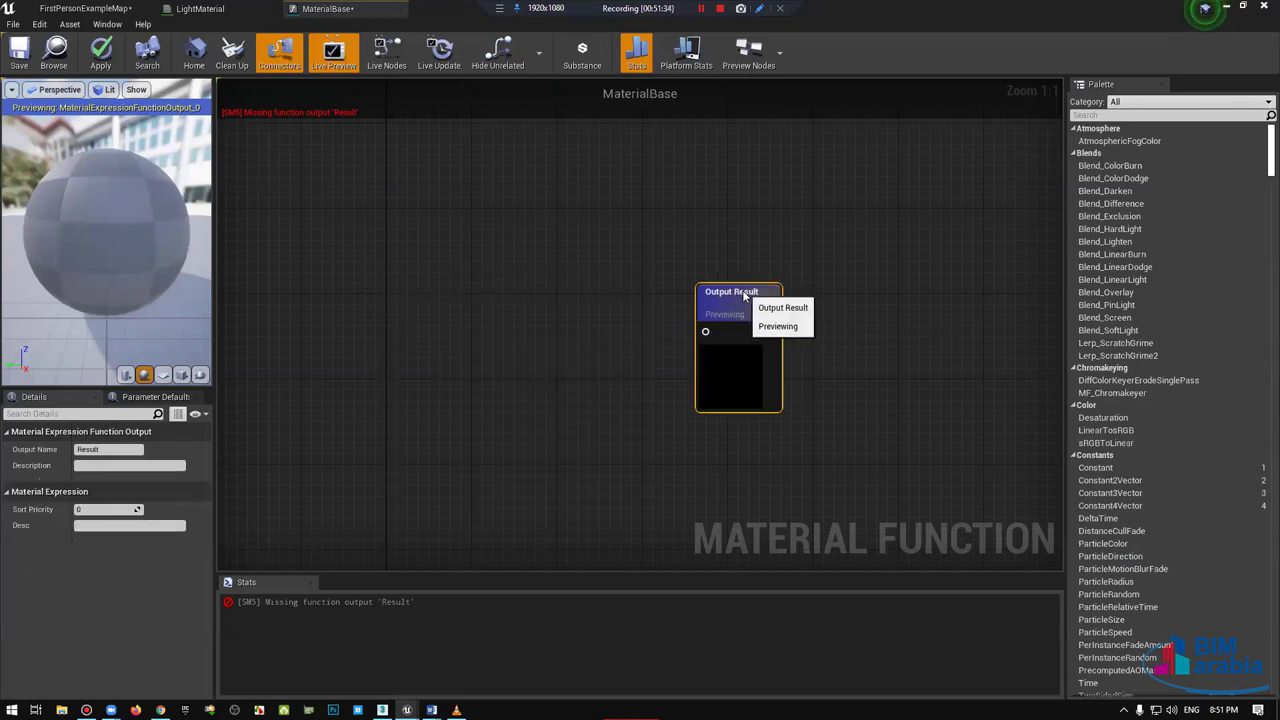
pyautogui.click(72, 8)
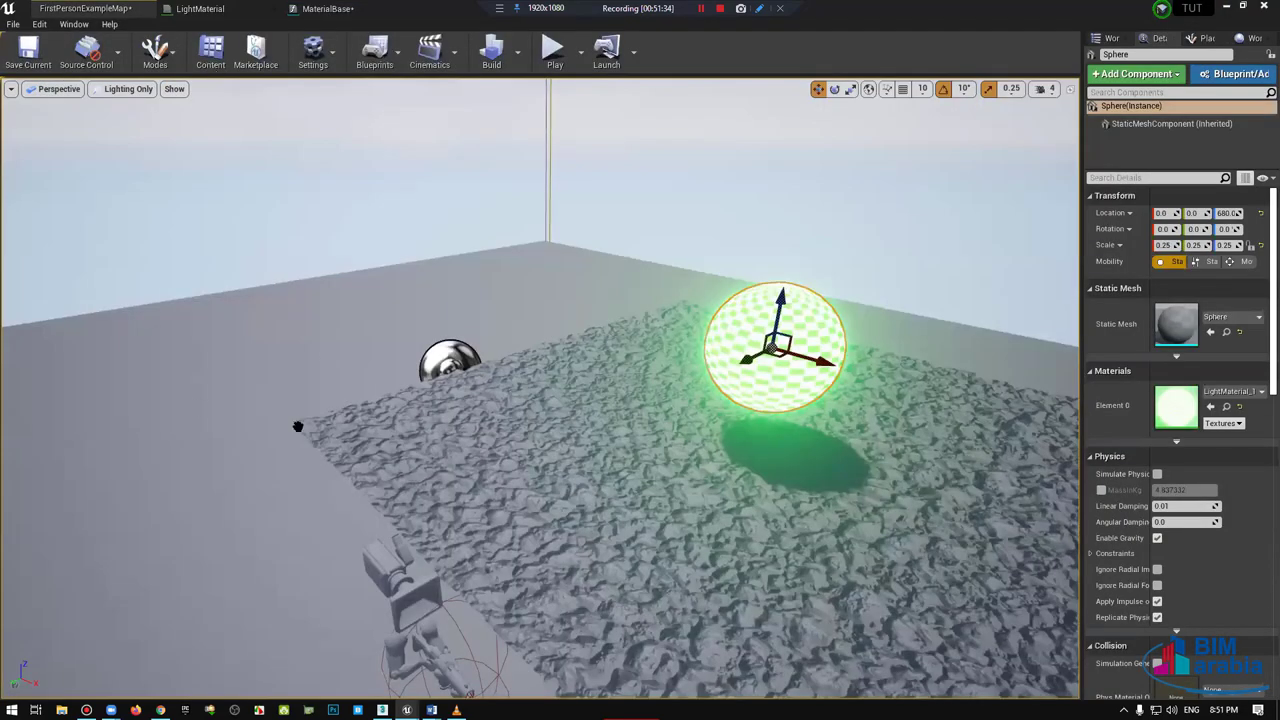
pyautogui.click(203, 413)
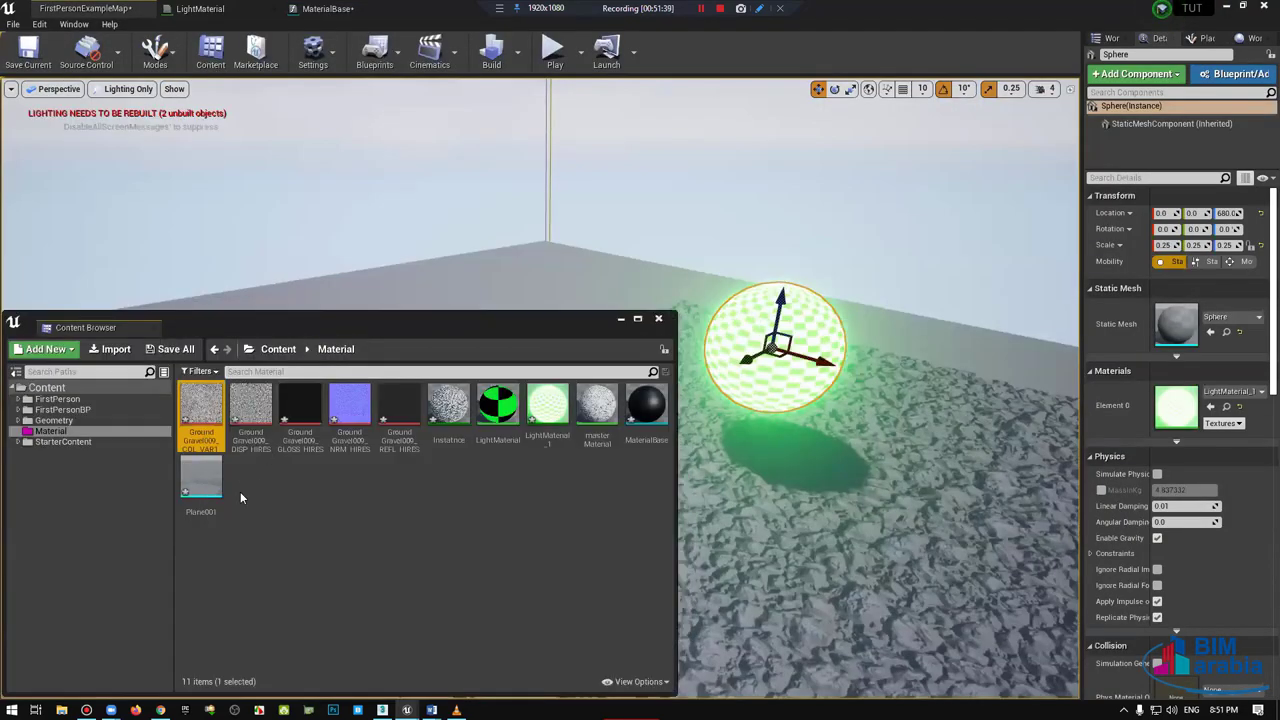
pyautogui.doubleClick(201, 413)
pyautogui.click(440, 8)
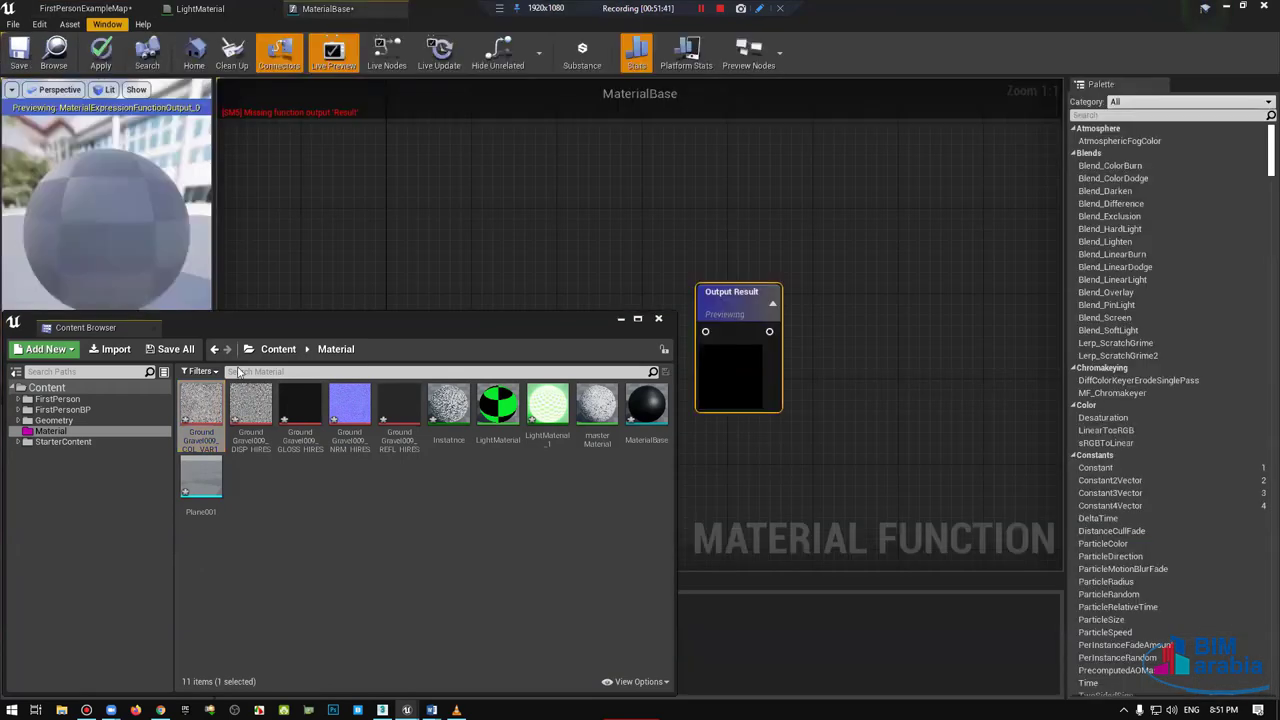
pyautogui.moveTo(190, 420); pyautogui.dragTo(237, 9)
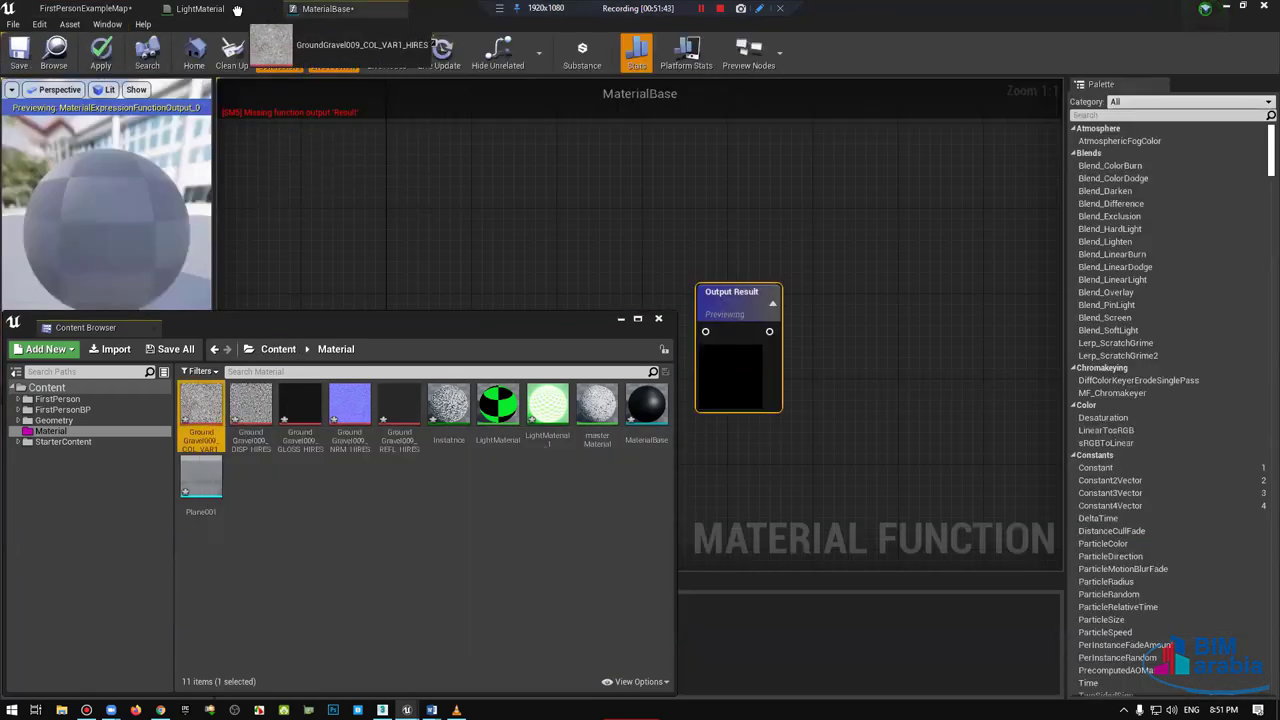
pyautogui.moveTo(237, 9)
pyautogui.mouseDown()
pyautogui.moveTo(581, 268)
pyautogui.moveTo(377, 278)
pyautogui.mouseUp()
pyautogui.moveTo(394, 356); pyautogui.dragTo(487, 336, button='right')
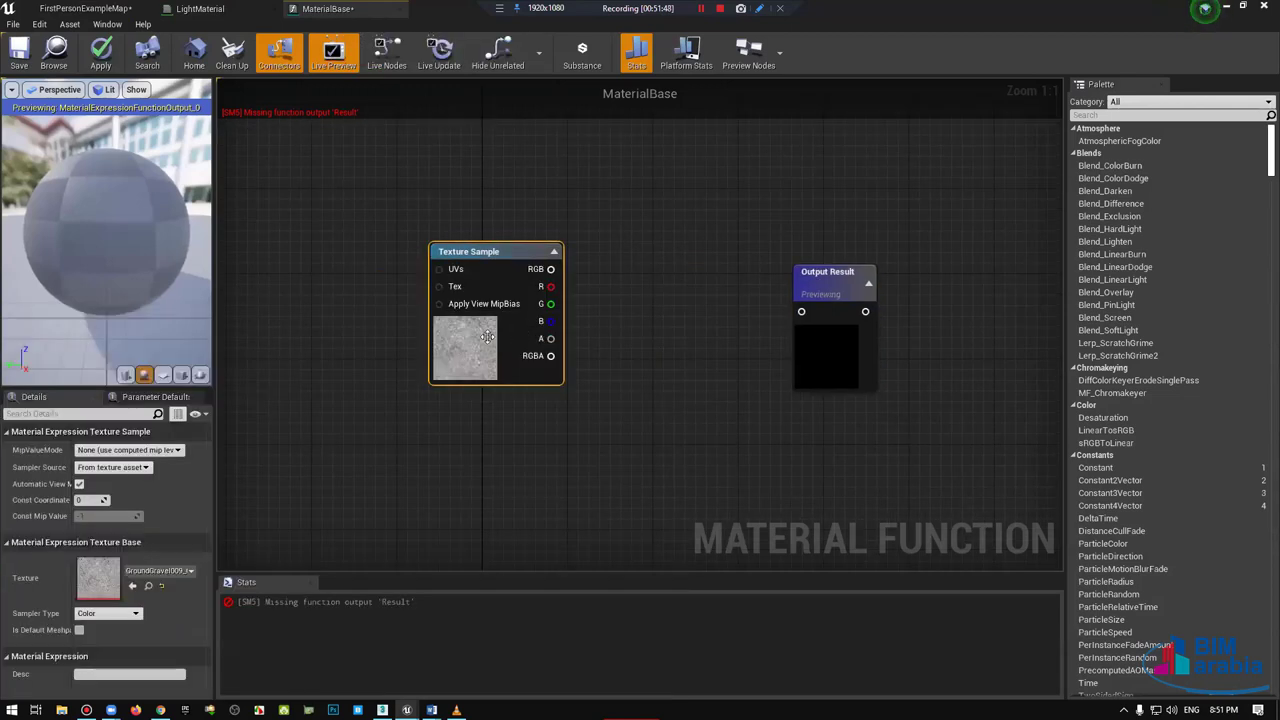
# Step: Multiply the Texture Sample's RGB by a Constant in a new Multiply node
pyautogui.moveTo(487, 336); pyautogui.dragTo(274, 336)
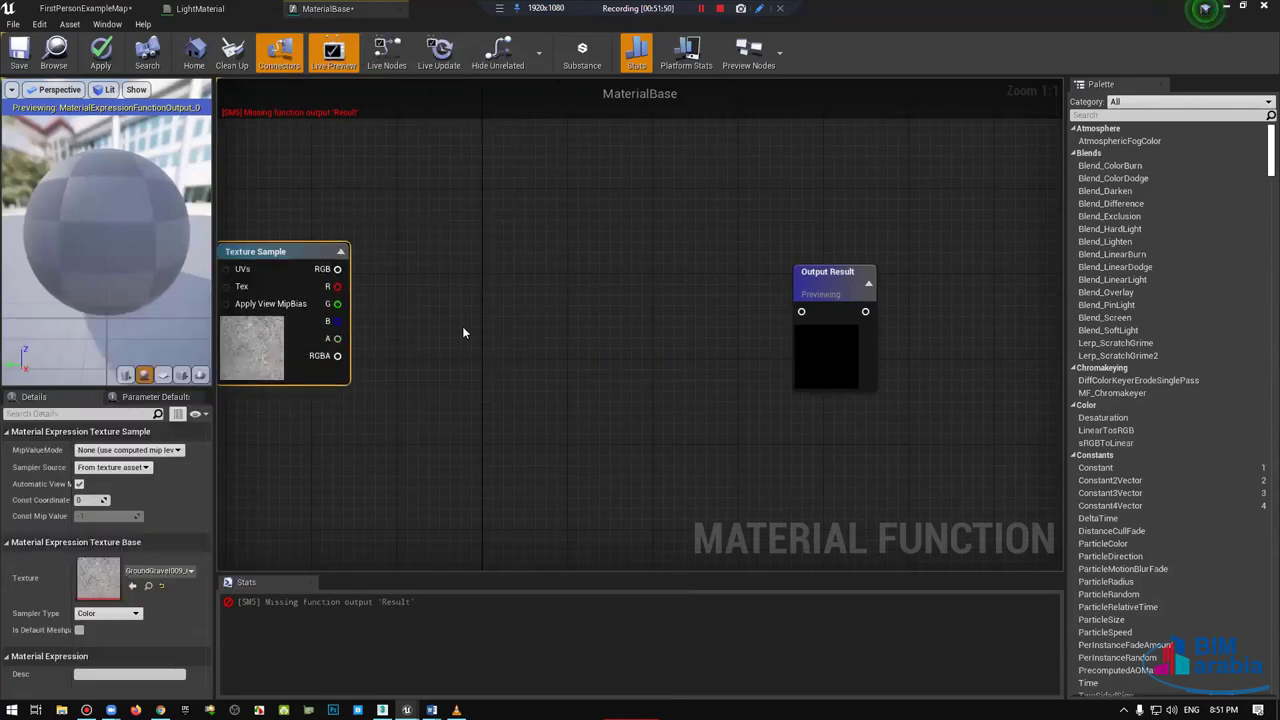
pyautogui.moveTo(588, 333); pyautogui.dragTo(594, 320, button='right')
pyautogui.click(598, 322)
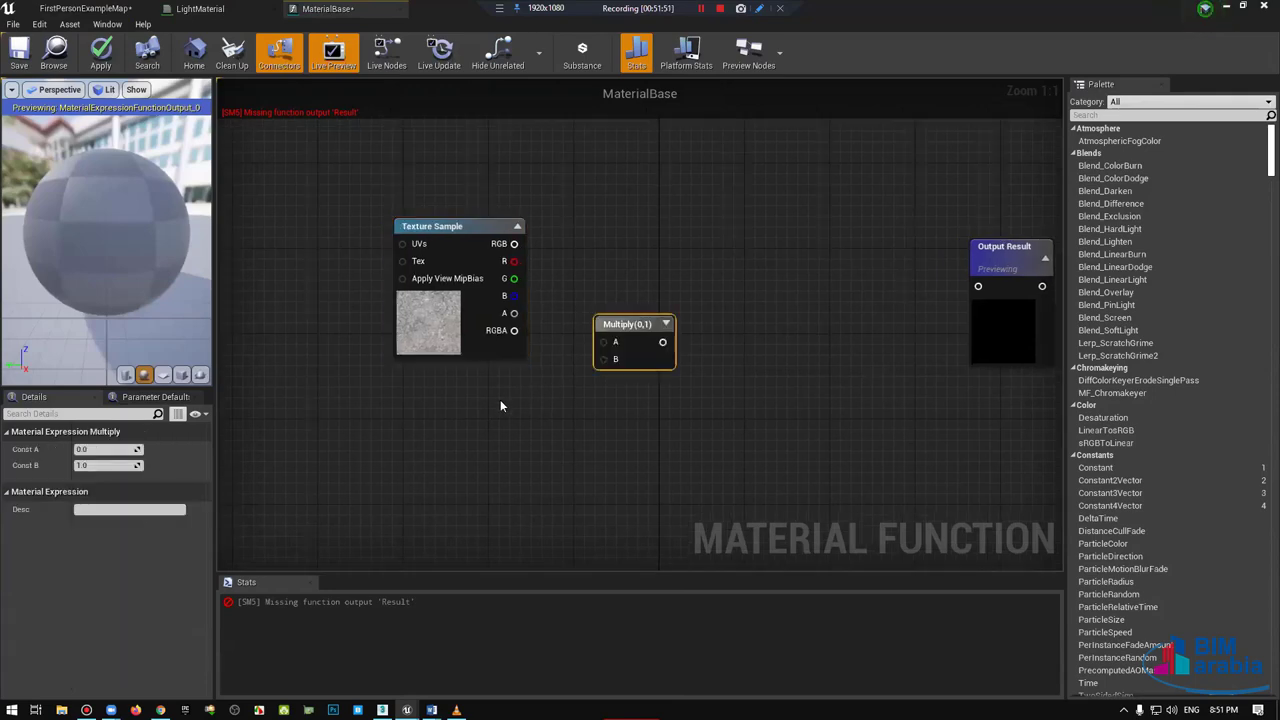
pyautogui.click(502, 399)
pyautogui.moveTo(515, 405); pyautogui.dragTo(463, 415)
pyautogui.moveTo(470, 436); pyautogui.dragTo(604, 360)
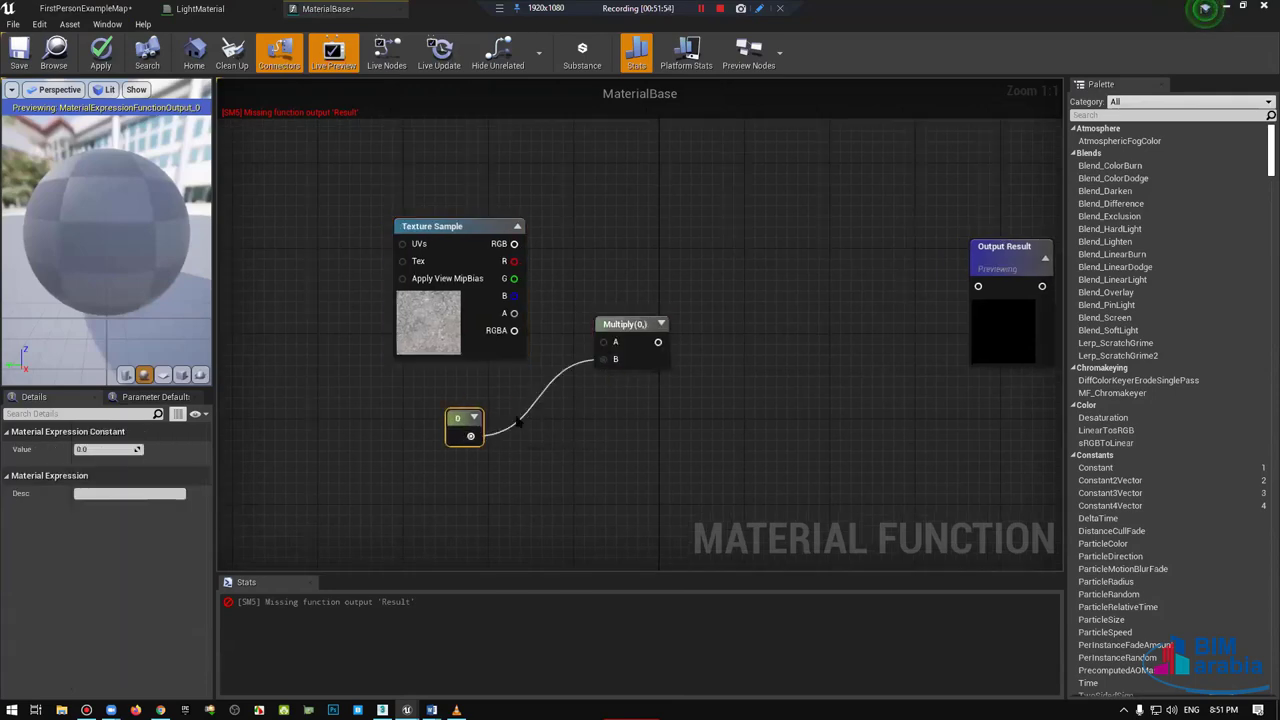
pyautogui.moveTo(462, 420); pyautogui.dragTo(439, 418)
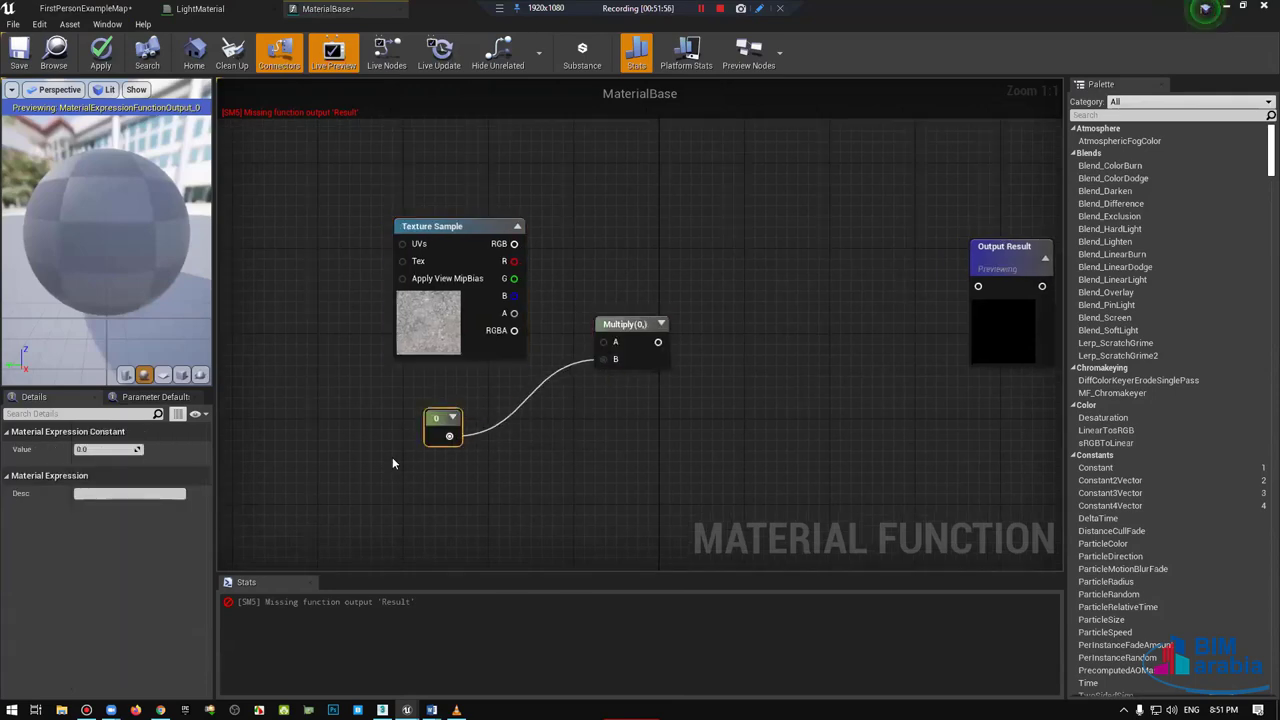
pyautogui.rightClick(437, 426)
pyautogui.click(277, 453)
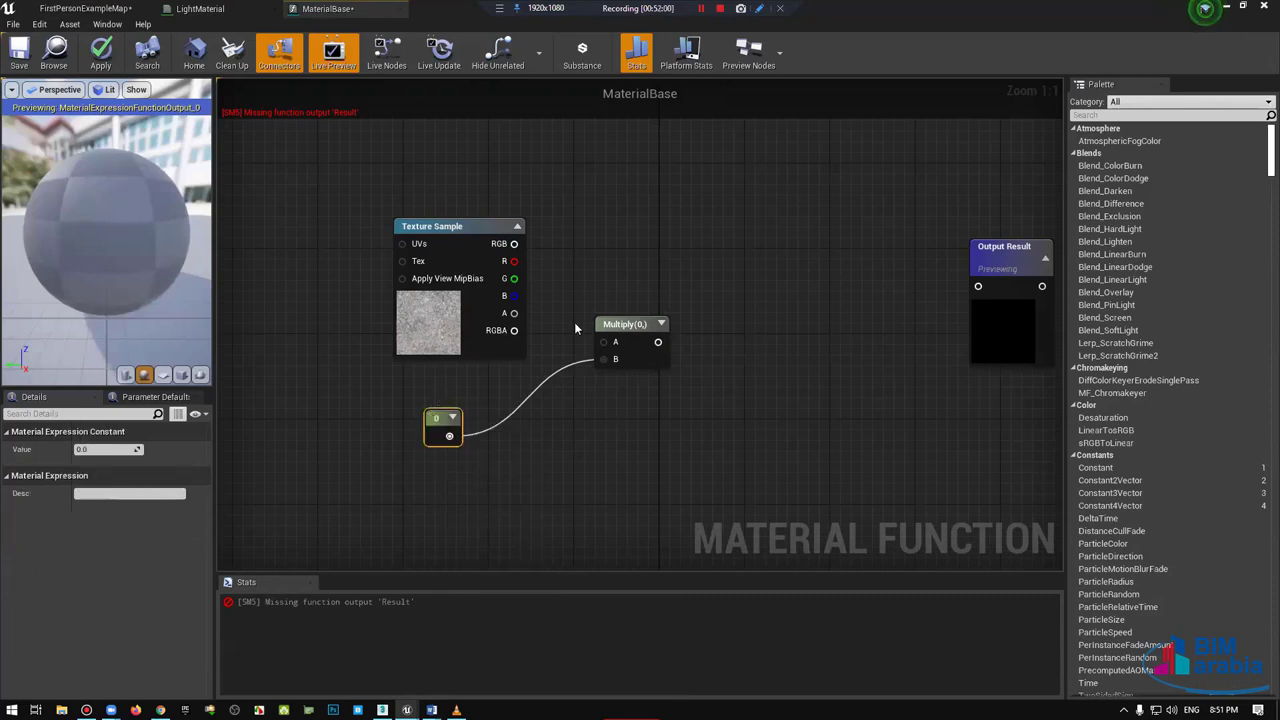
pyautogui.moveTo(514, 244)
pyautogui.mouseDown()
pyautogui.moveTo(604, 342)
pyautogui.moveTo(638, 245)
pyautogui.moveTo(700, 234)
pyautogui.mouseUp()
pyautogui.moveTo(439, 420); pyautogui.dragTo(472, 390)
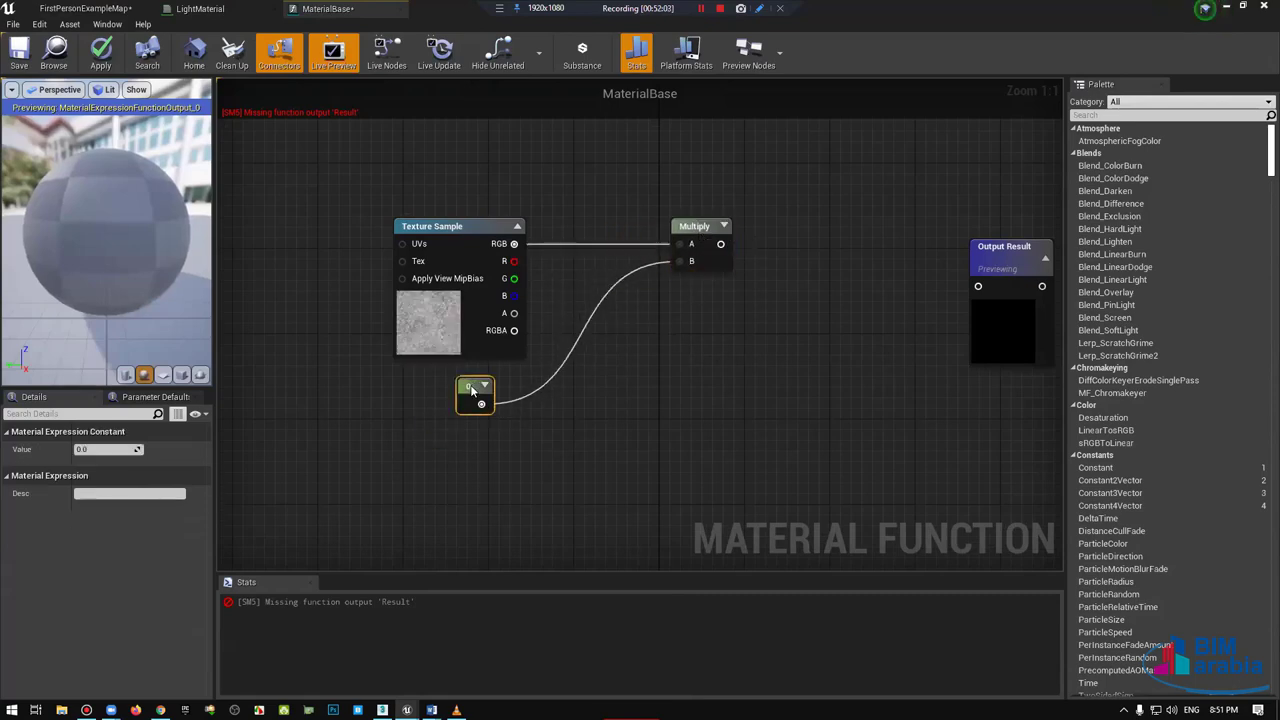
# Step: Feed TexCoord[0] multiplied by a Constant into the Texture Sample's UVs
pyautogui.moveTo(364, 261); pyautogui.dragTo(392, 305, button='right')
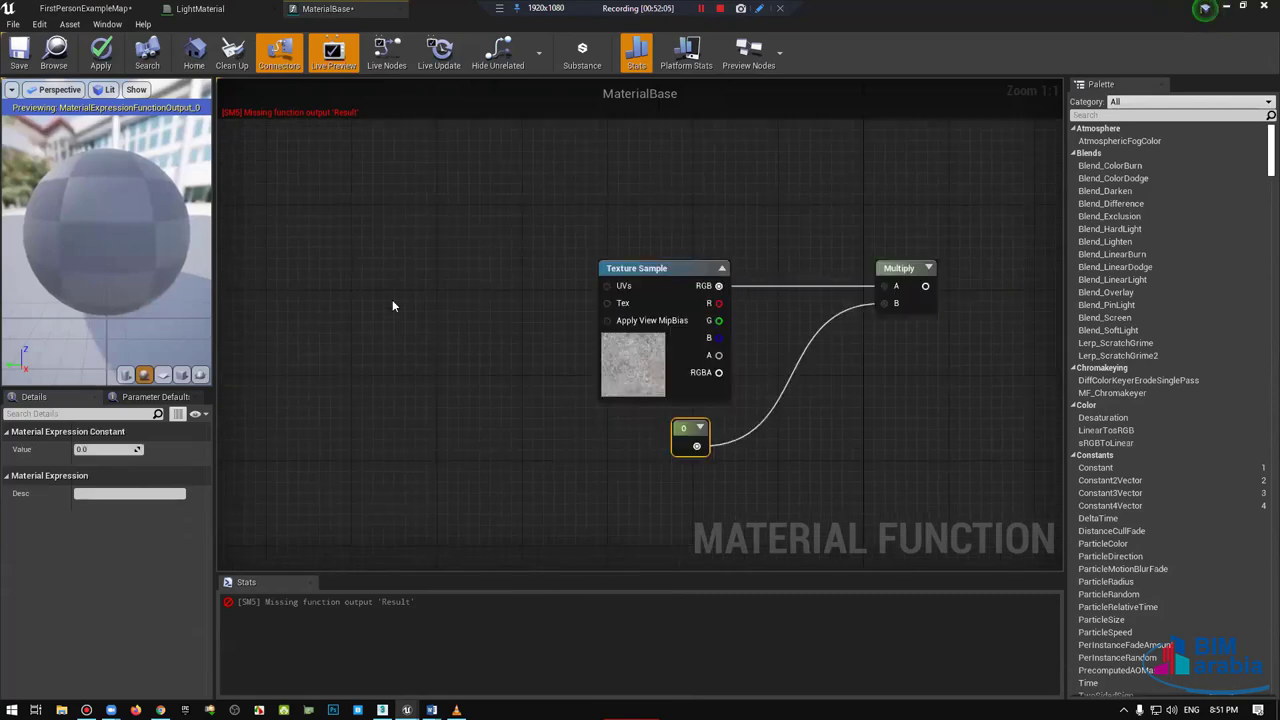
pyautogui.click(373, 258)
pyautogui.click(369, 252)
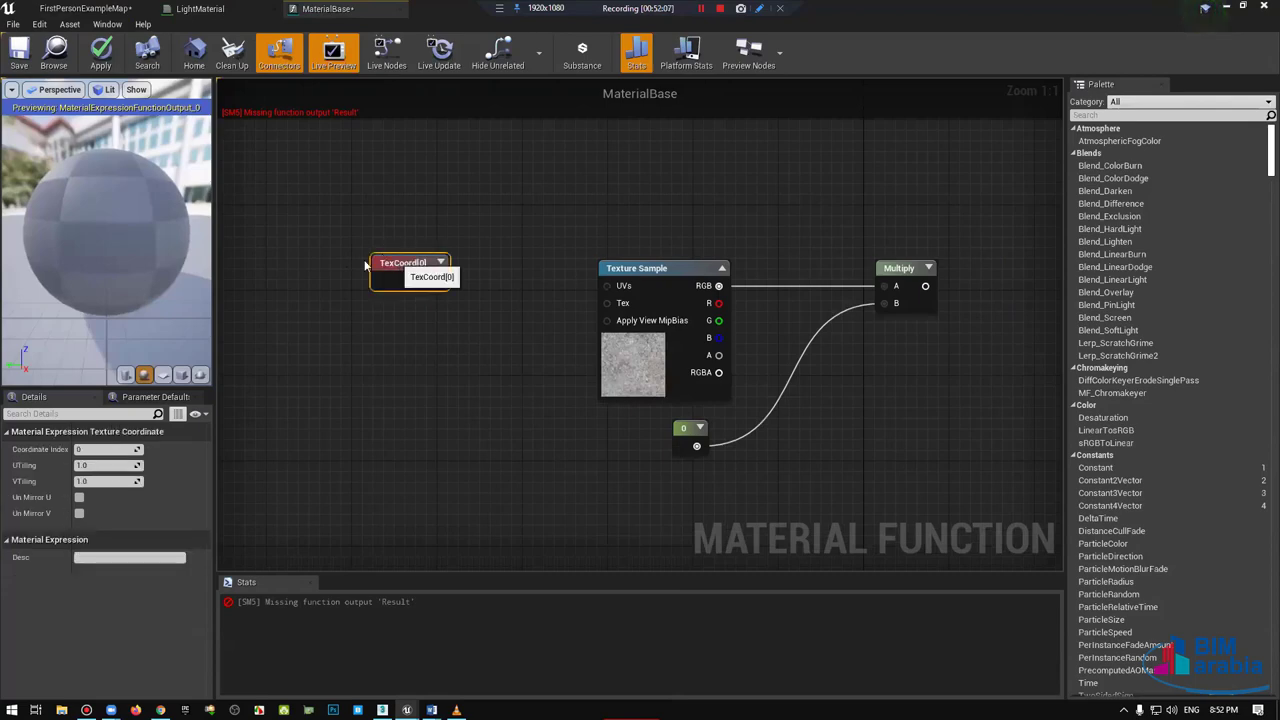
pyautogui.click(395, 308)
pyautogui.click(372, 345)
pyautogui.moveTo(418, 306); pyautogui.dragTo(606, 286)
pyautogui.moveTo(503, 289); pyautogui.dragTo(503, 257)
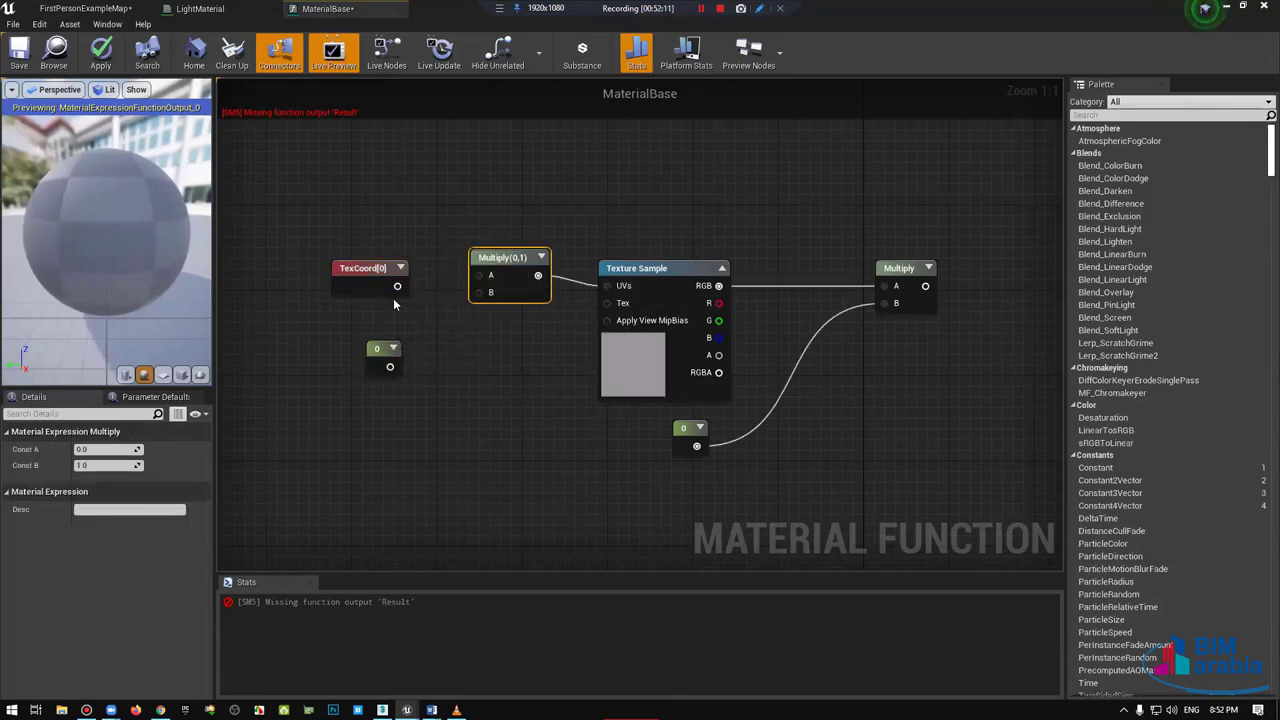
pyautogui.moveTo(397, 286); pyautogui.dragTo(499, 275)
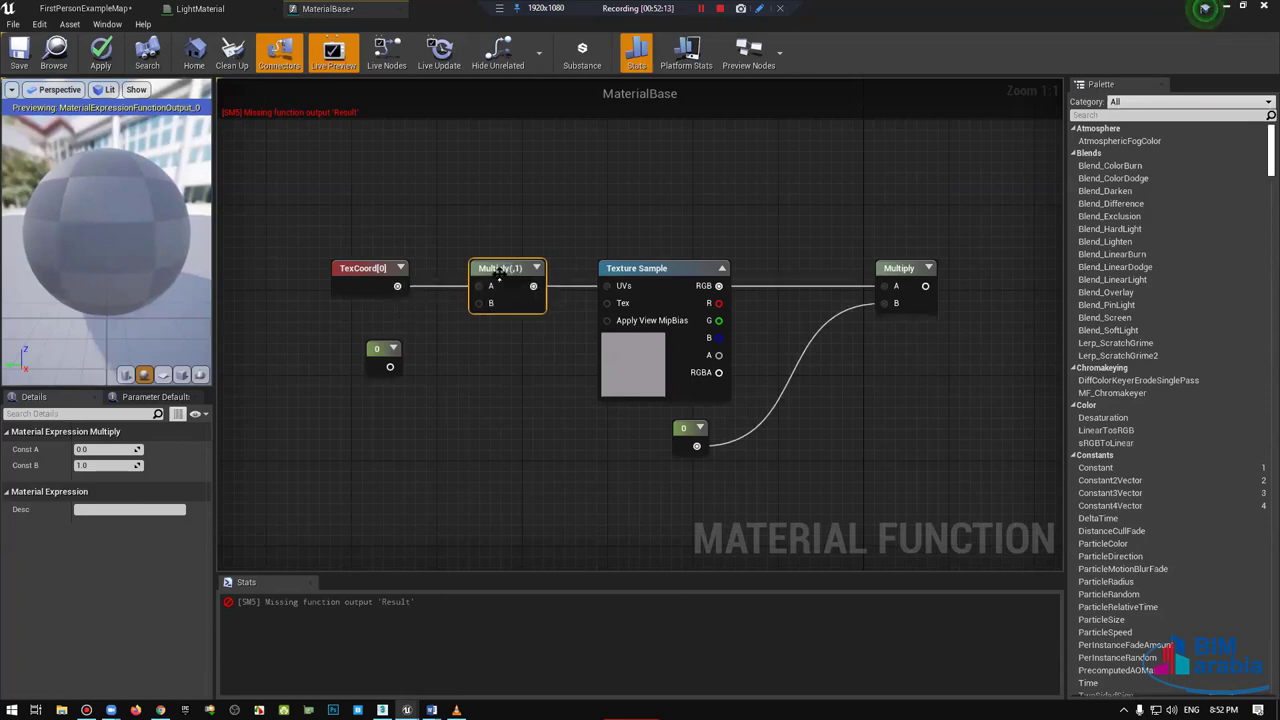
pyautogui.moveTo(390, 366); pyautogui.dragTo(480, 302)
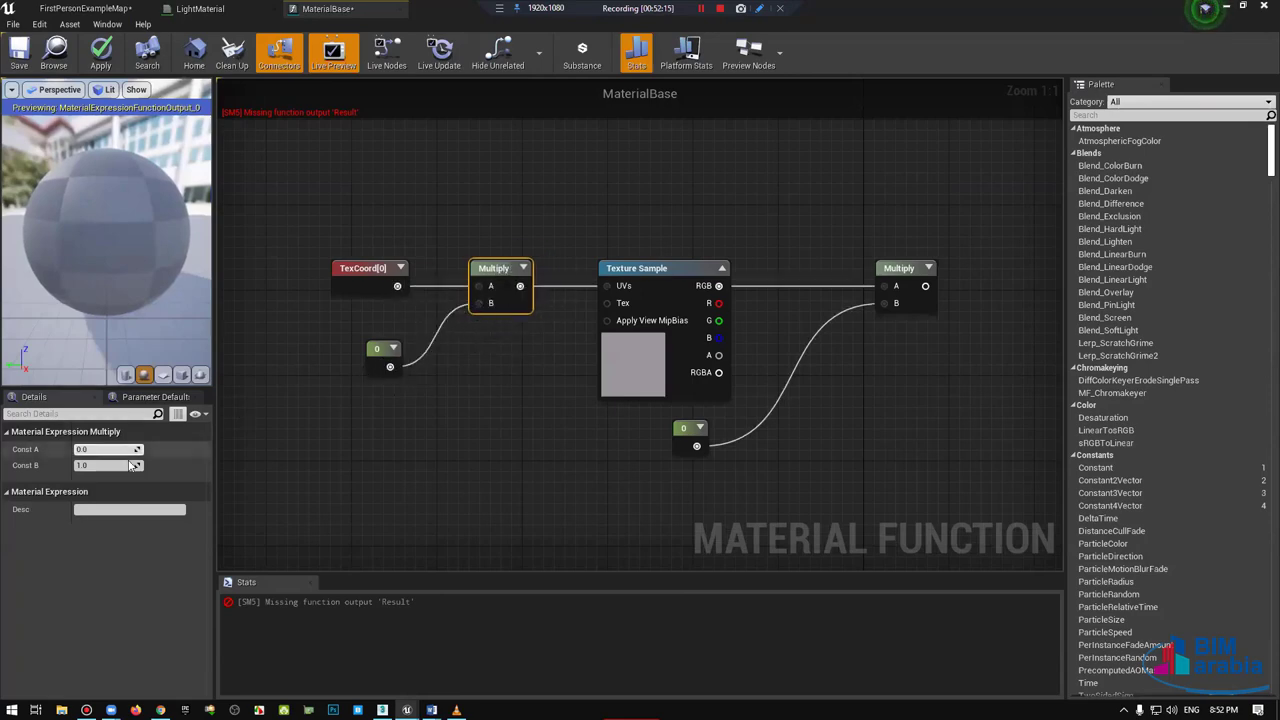
# Step: Set both Constant values to 1 and shift the right Multiply toward Output Result
pyautogui.click(383, 352)
pyautogui.click(116, 449)
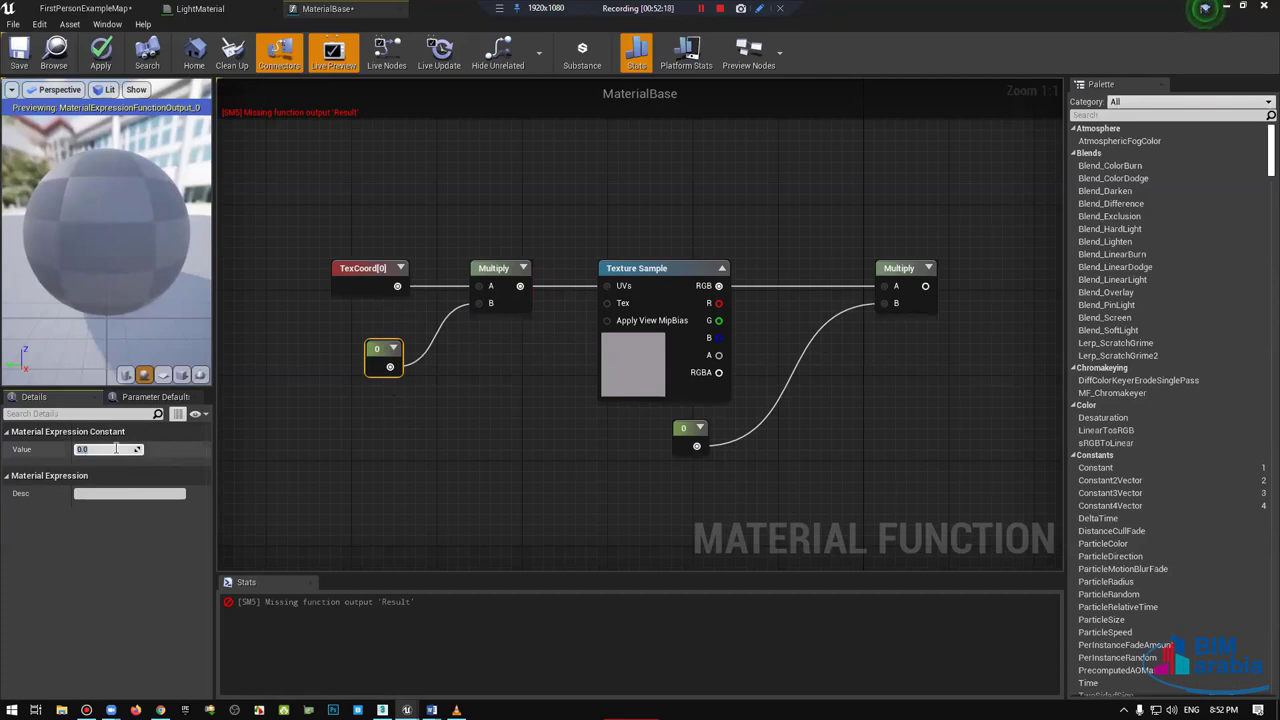
pyautogui.press('Return')
pyautogui.click(688, 430)
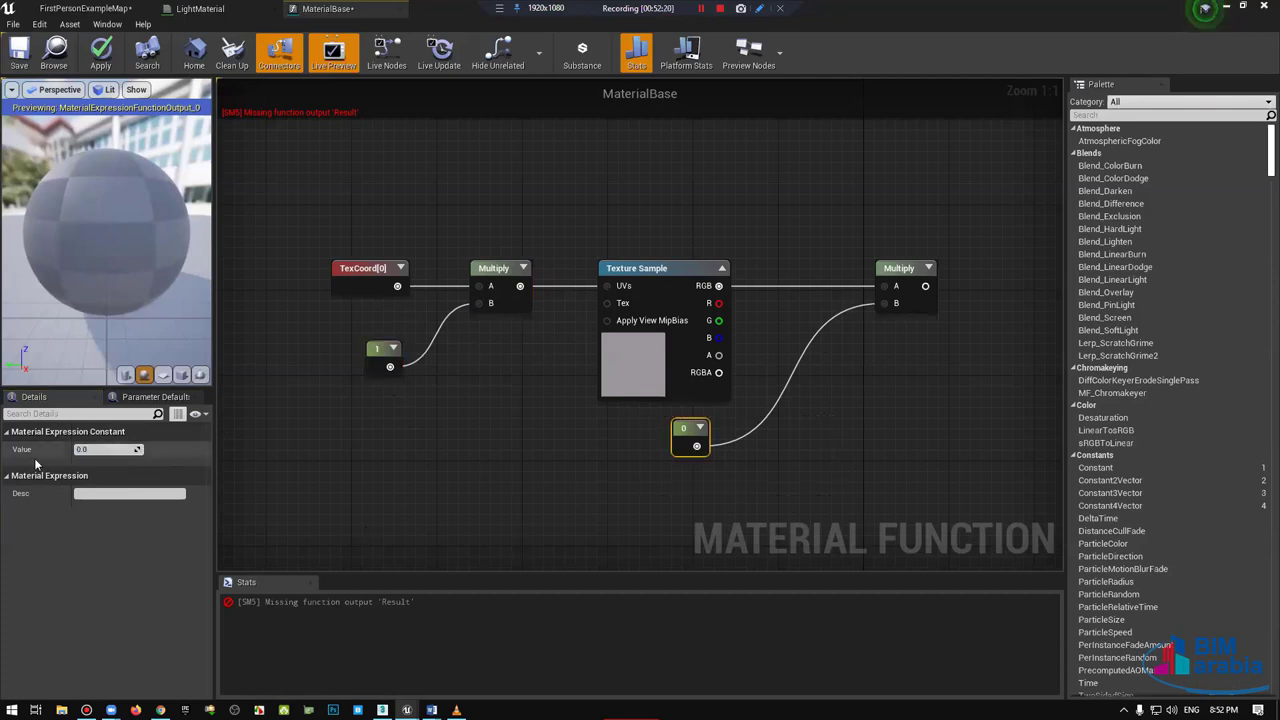
pyautogui.click(105, 449)
pyautogui.write('1')
pyautogui.press('Return')
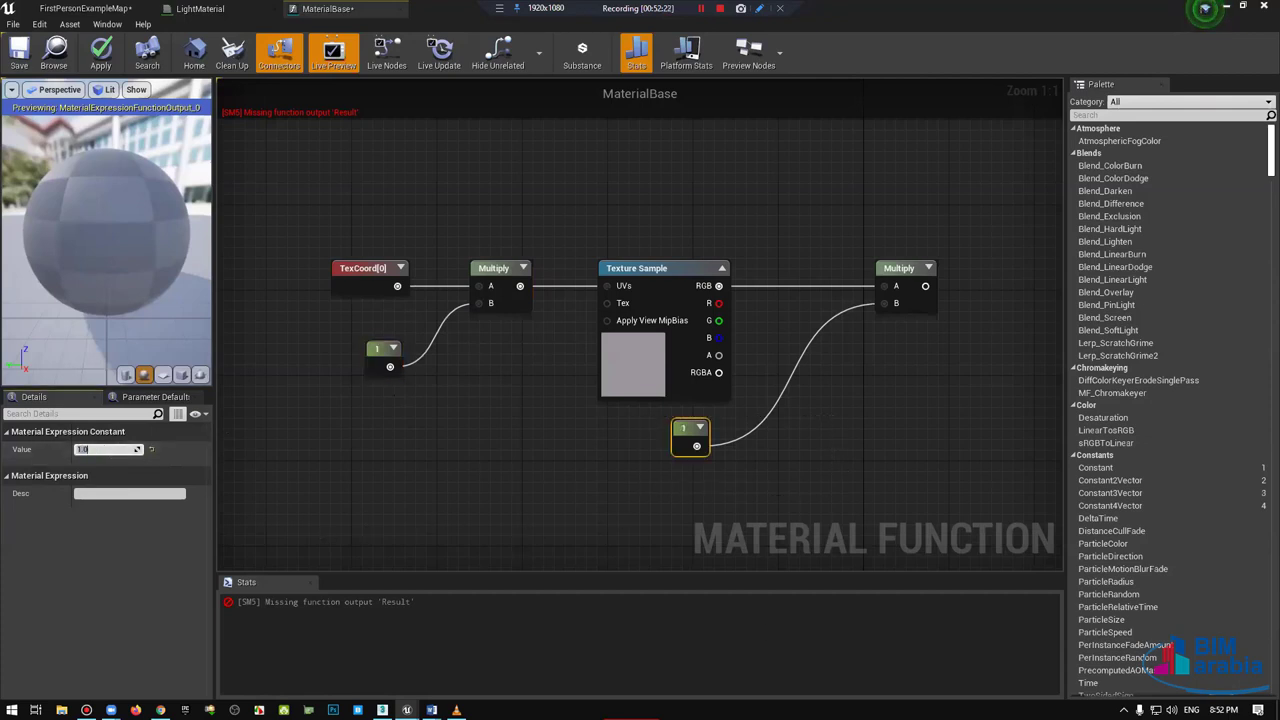
pyautogui.moveTo(1000, 262); pyautogui.dragTo(820, 268, button='right')
pyautogui.moveTo(718, 274); pyautogui.dragTo(855, 263)
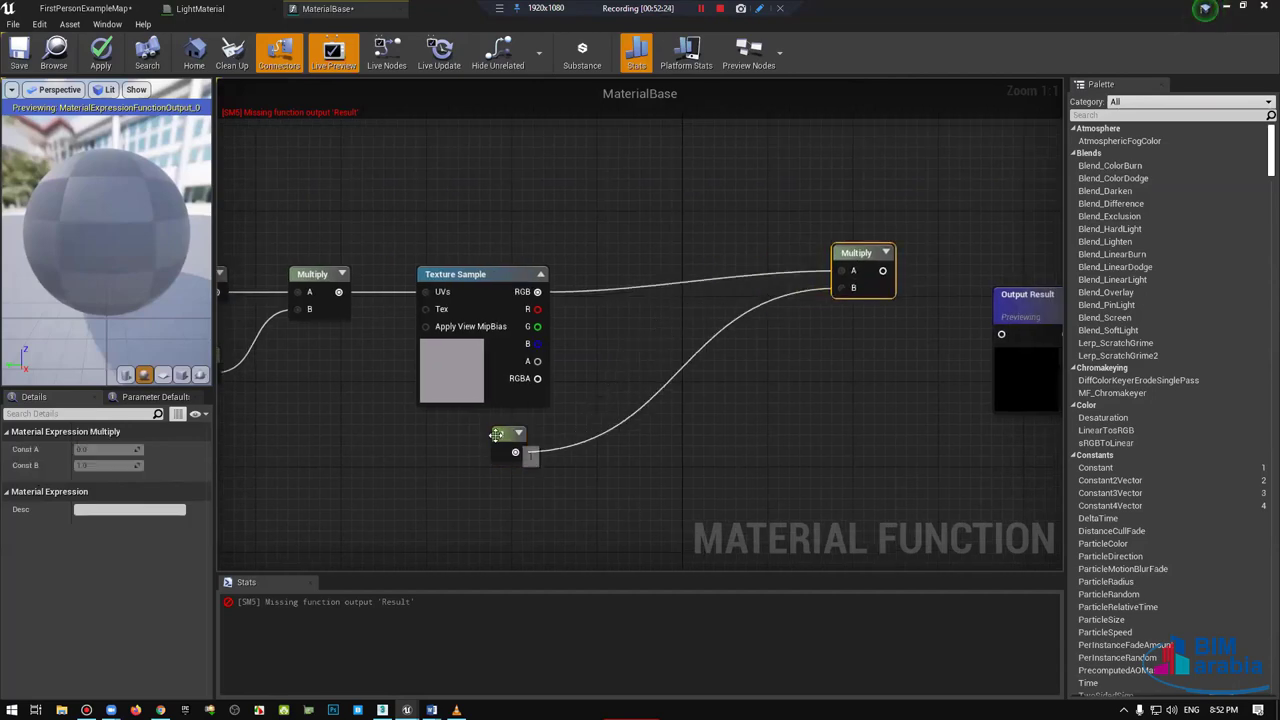
pyautogui.moveTo(505, 434); pyautogui.dragTo(710, 423)
pyautogui.click(855, 264)
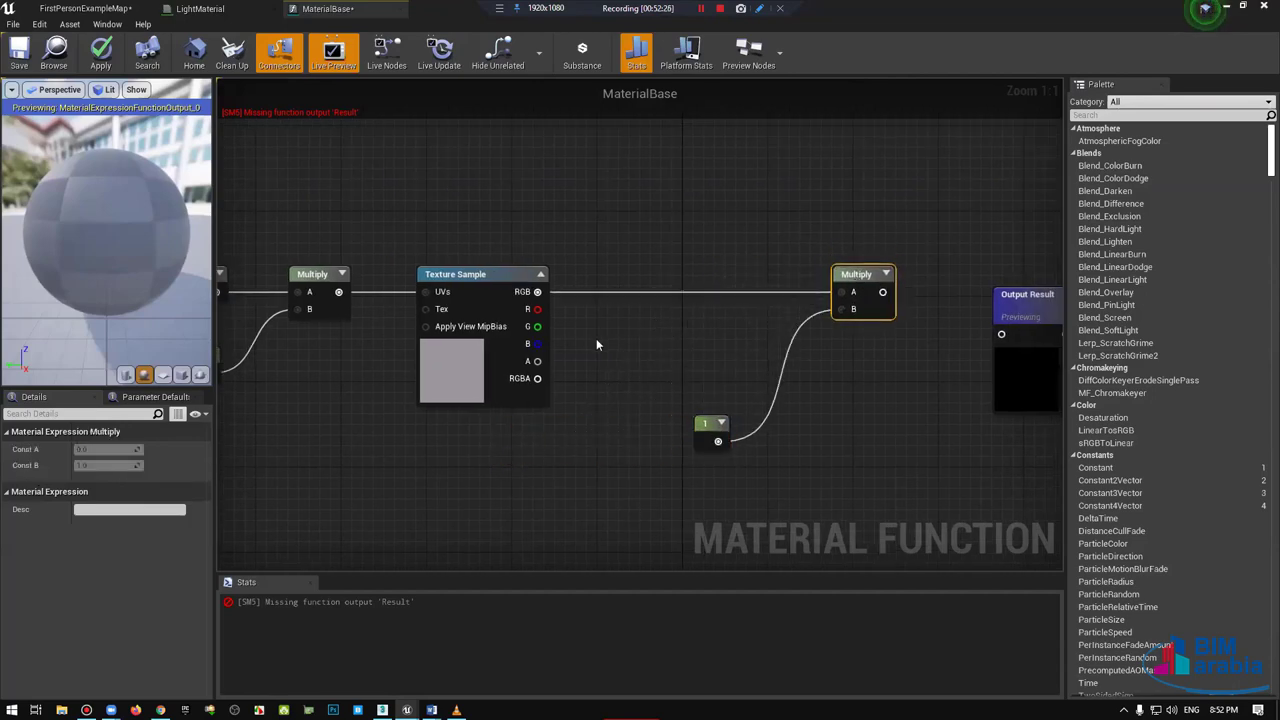
# Step: Add a Constant3Vector and set its colour to white (1,1,1)
pyautogui.click(478, 523)
pyautogui.moveTo(565, 532)
pyautogui.mouseDown()
pyautogui.moveTo(532, 437)
pyautogui.moveTo(657, 354)
pyautogui.moveTo(545, 290)
pyautogui.mouseUp()
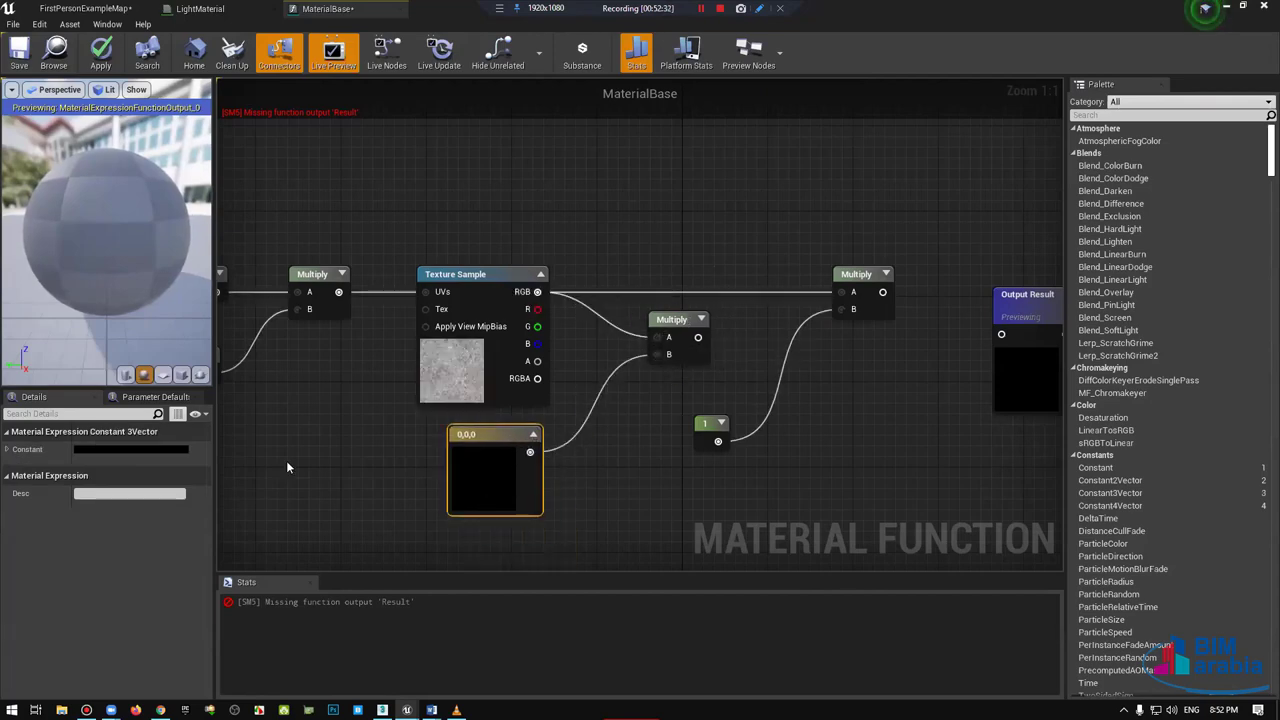
pyautogui.click(176, 449)
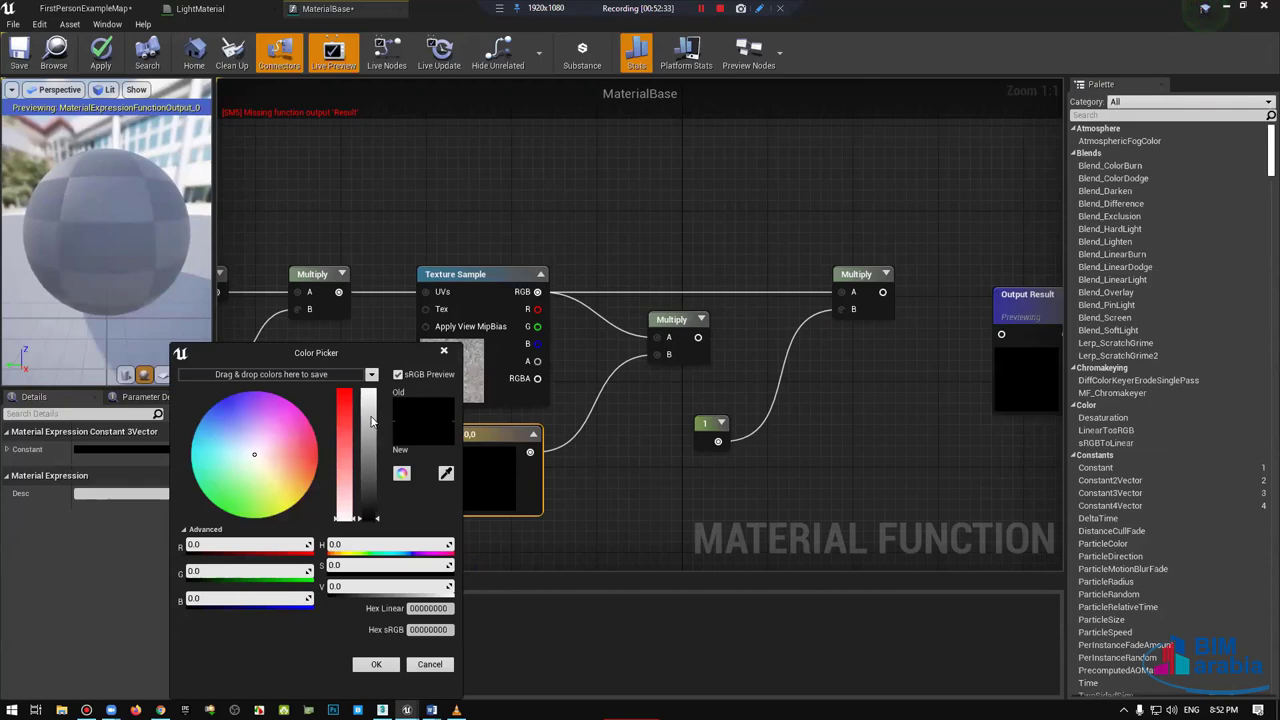
pyautogui.moveTo(371, 421); pyautogui.dragTo(370, 391)
pyautogui.click(376, 664)
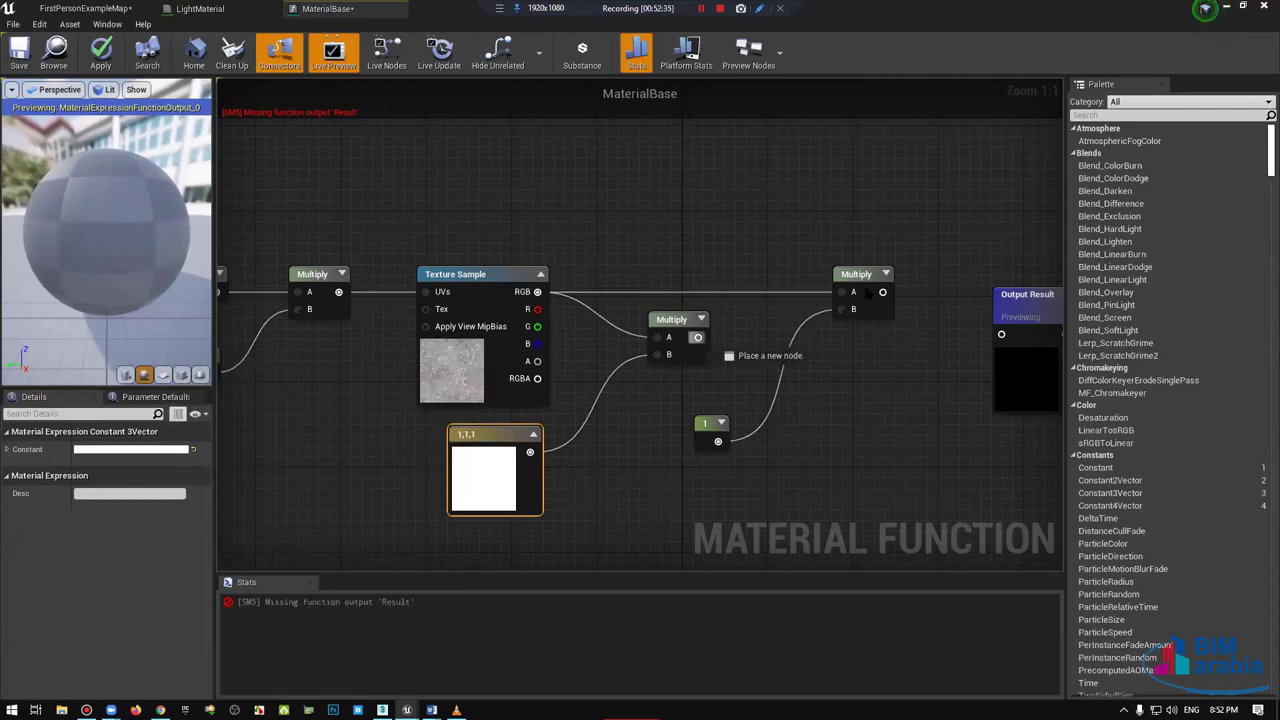
# Step: Chain the vector Multiply after the RGB and wire the final Multiply into Output Result
pyautogui.moveTo(867, 292); pyautogui.dragTo(855, 292)
pyautogui.moveTo(672, 319); pyautogui.dragTo(672, 274)
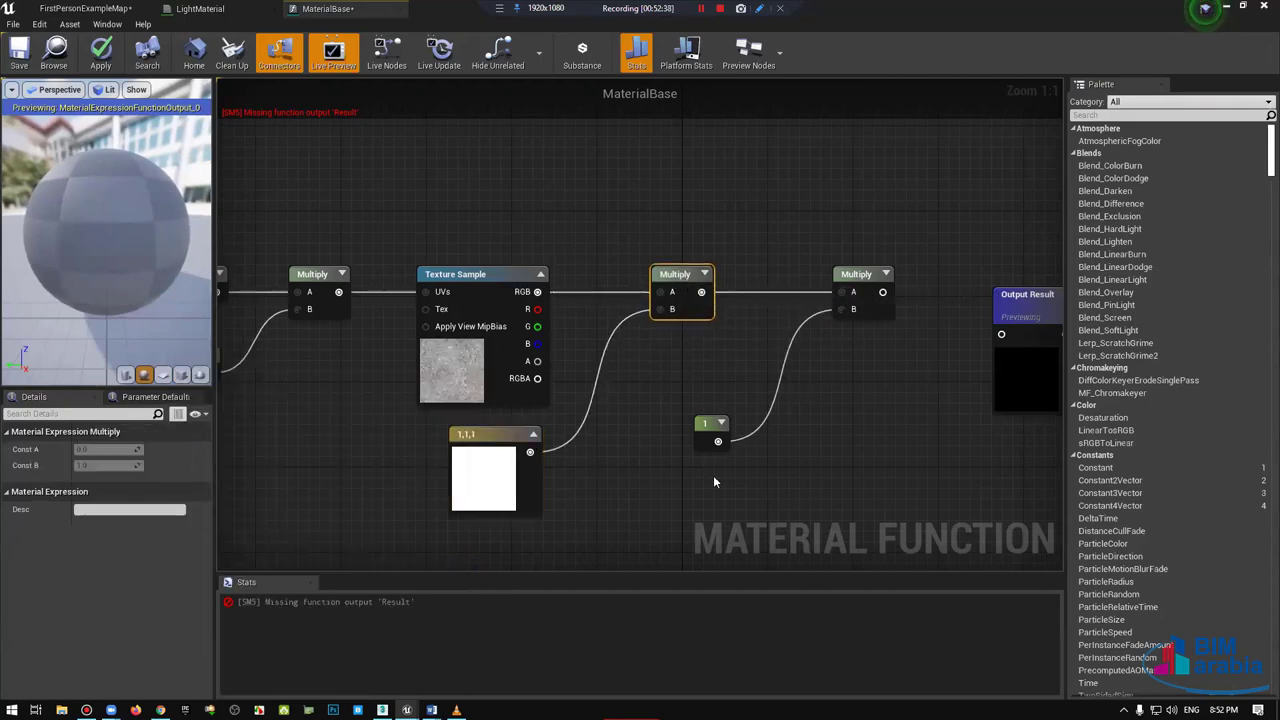
pyautogui.moveTo(708, 423); pyautogui.dragTo(753, 348)
pyautogui.moveTo(826, 375); pyautogui.dragTo(641, 446, button='right')
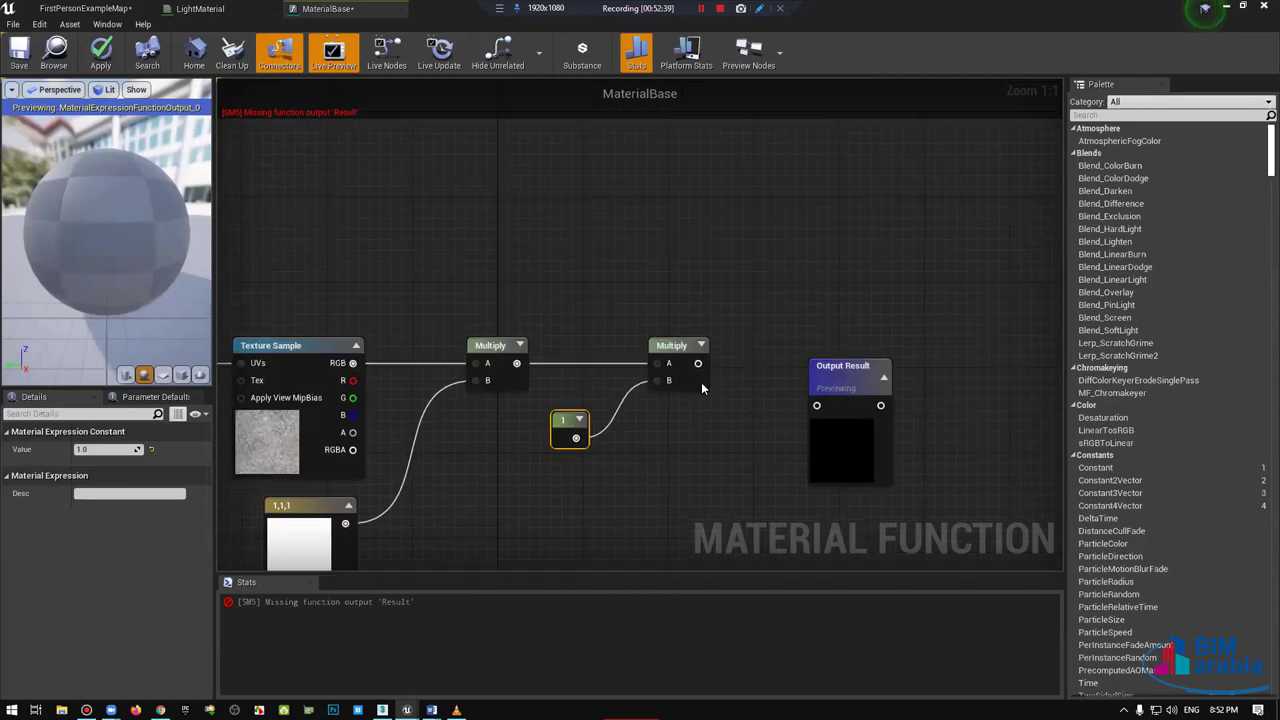
pyautogui.moveTo(825, 419); pyautogui.dragTo(825, 355)
pyautogui.moveTo(698, 363)
pyautogui.mouseDown()
pyautogui.moveTo(828, 344)
pyautogui.moveTo(817, 342)
pyautogui.moveTo(867, 383)
pyautogui.mouseUp()
# Step: Rearrange the MaterialBase node chain, moving the TexCoord node further left
pyautogui.moveTo(638, 435); pyautogui.dragTo(706, 442, button='right')
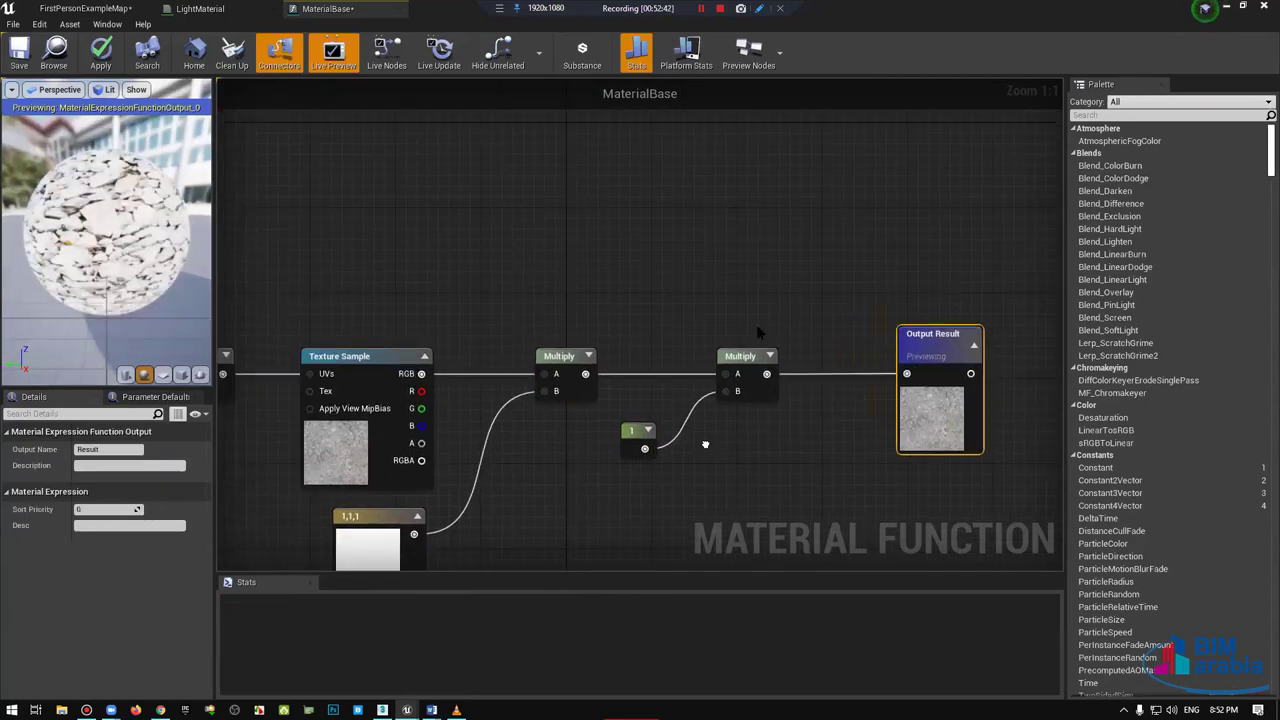
pyautogui.moveTo(756, 324); pyautogui.dragTo(913, 298, button='right')
pyautogui.scroll(-1, 837, 174)
pyautogui.moveTo(837, 174); pyautogui.dragTo(837, 84, button='right')
pyautogui.scroll(-1, 500, 405)
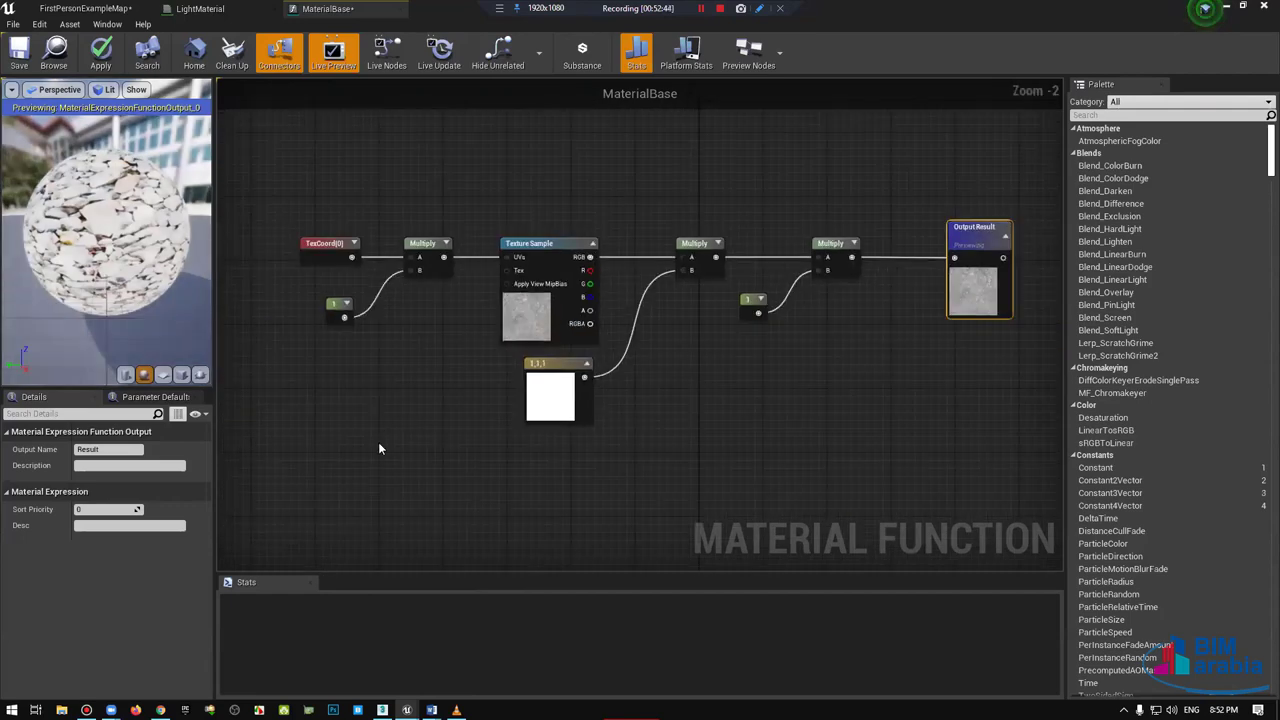
pyautogui.moveTo(873, 170); pyautogui.dragTo(368, 443)
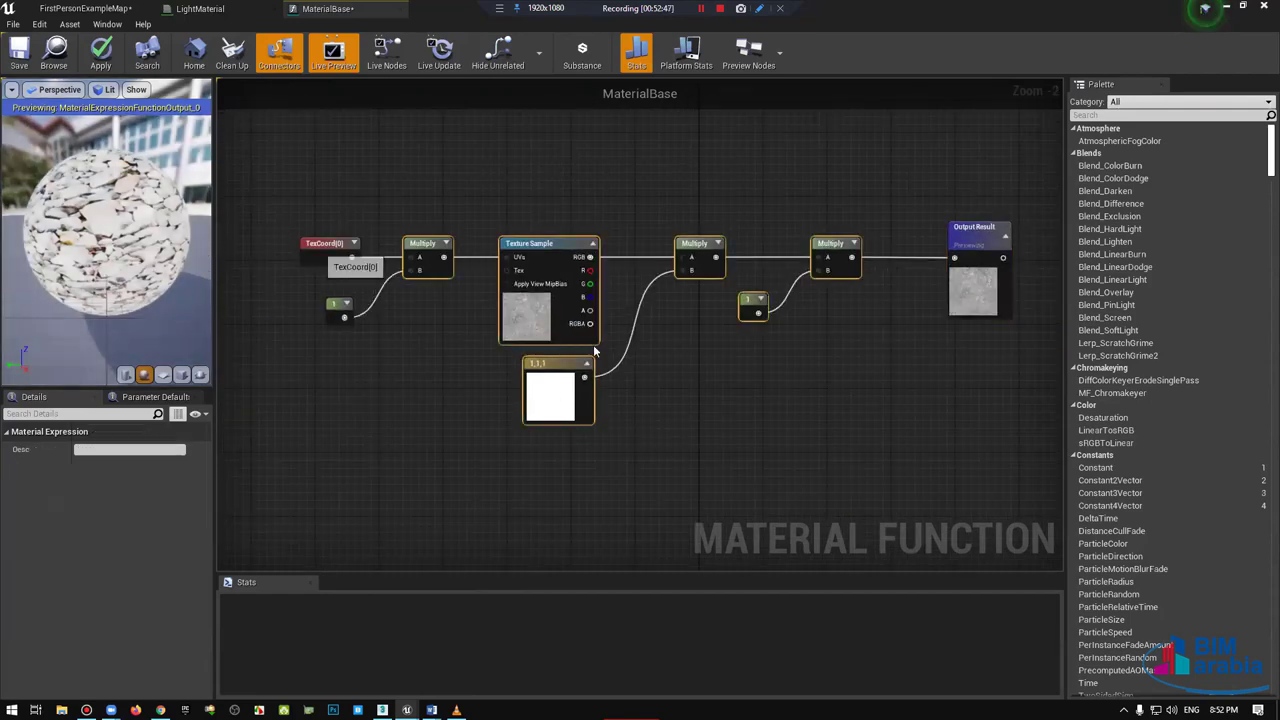
pyautogui.moveTo(323, 258); pyautogui.dragTo(487, 406)
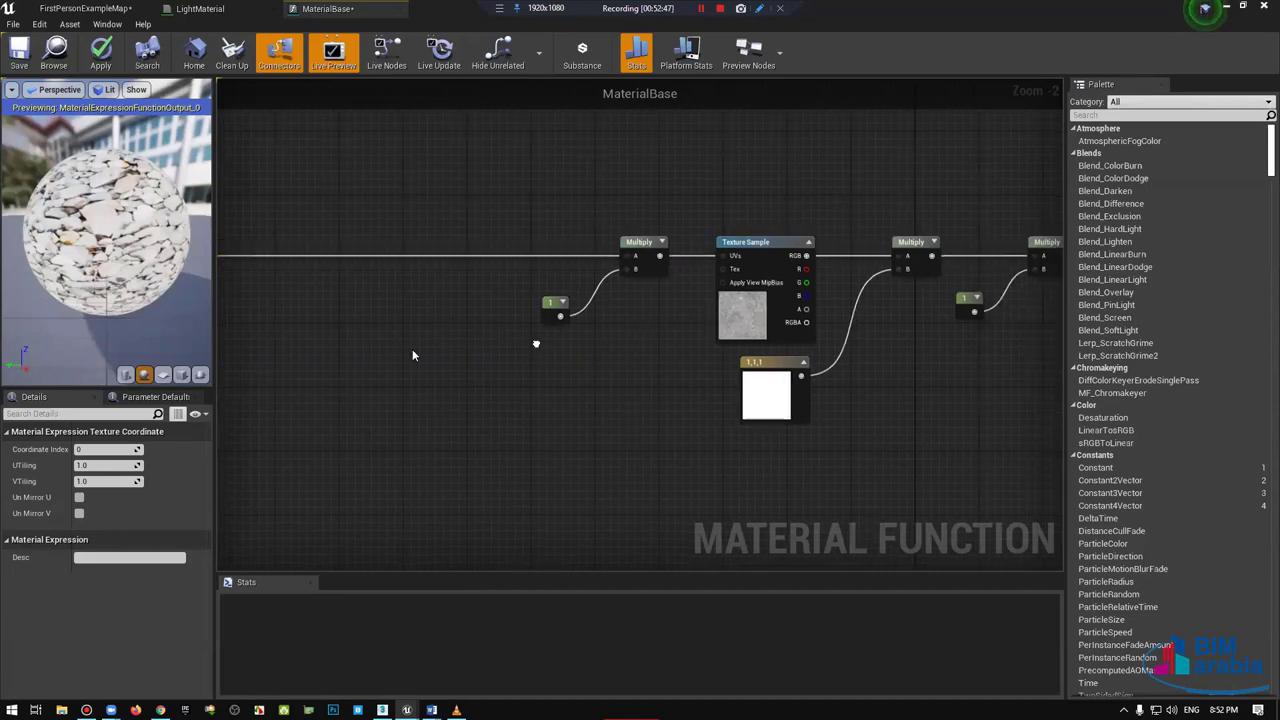
pyautogui.moveTo(487, 406)
pyautogui.mouseDown(button='right')
pyautogui.moveTo(412, 340)
pyautogui.moveTo(603, 283)
pyautogui.mouseUp(button='right')
pyautogui.hotkey('ctrl', 'a')
pyautogui.click(514, 374)
pyautogui.click(392, 322)
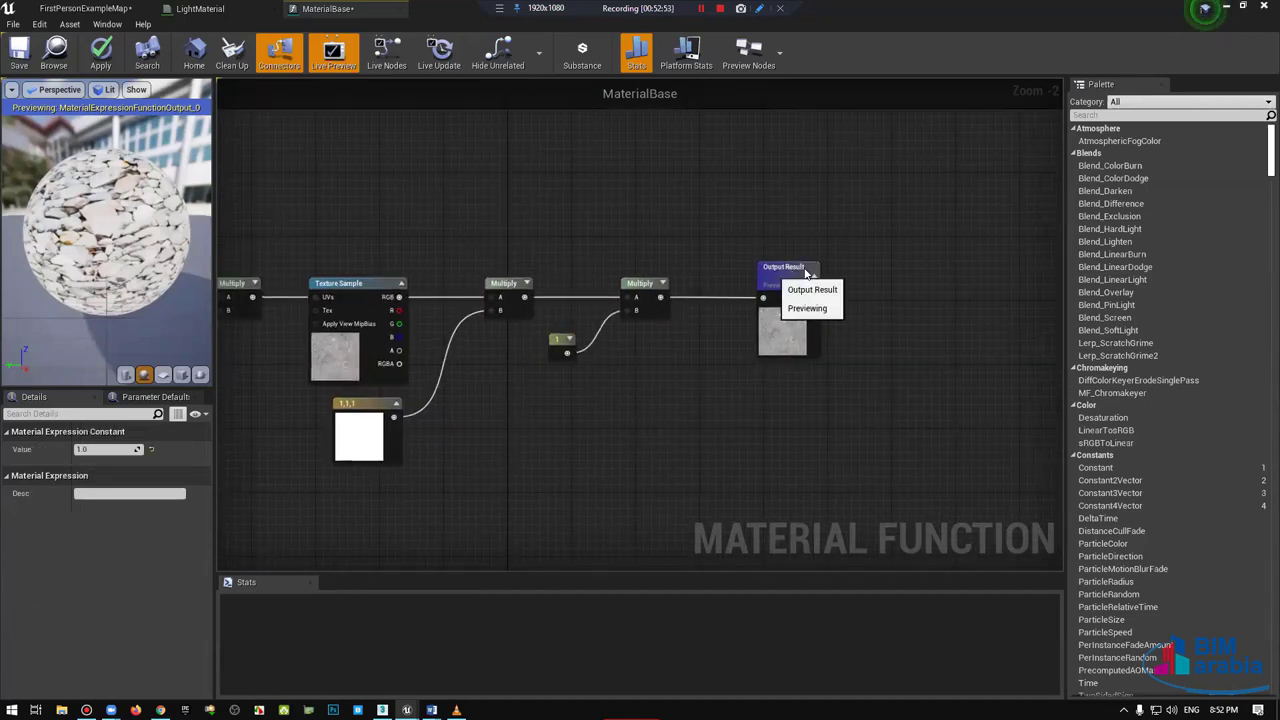
# Step: Rename the function output to Color and save the MaterialBase function
pyautogui.moveTo(802, 263); pyautogui.dragTo(825, 263)
pyautogui.click(117, 449)
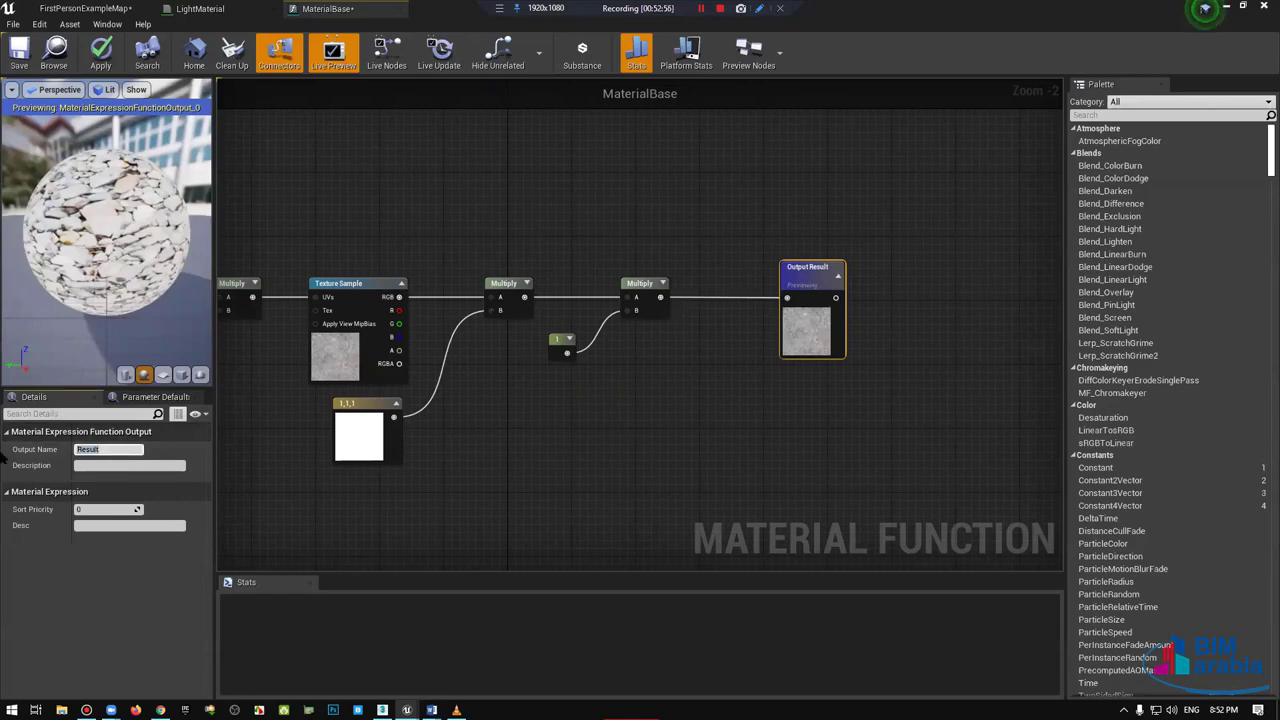
pyautogui.write('COlor')
pyautogui.press('Return')
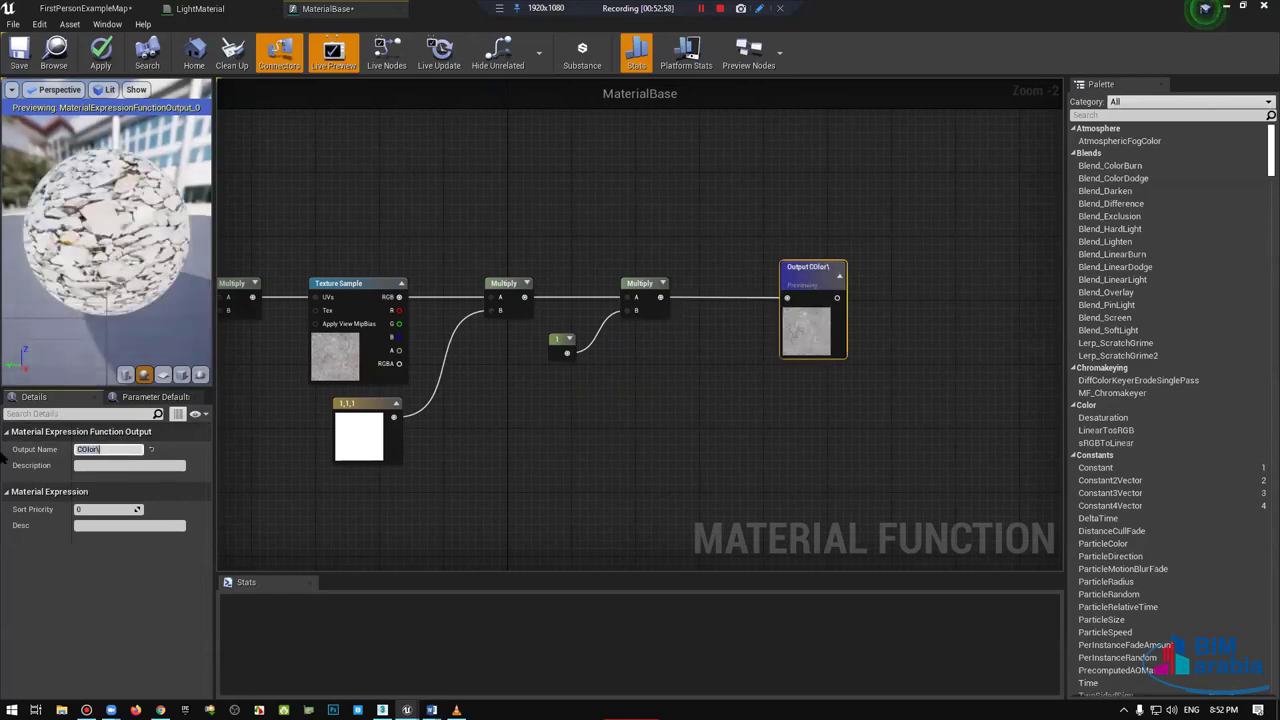
pyautogui.write('Color')
pyautogui.press('Return')
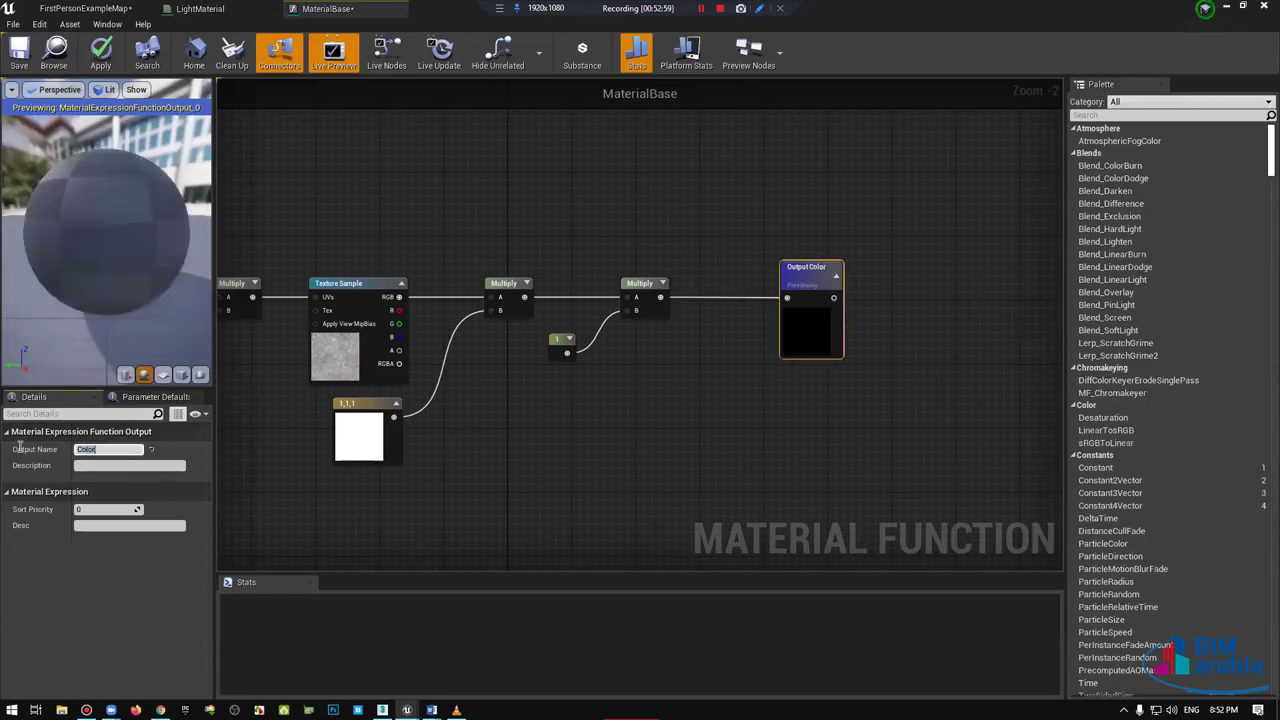
pyautogui.moveTo(541, 232); pyautogui.dragTo(613, 230, button='right')
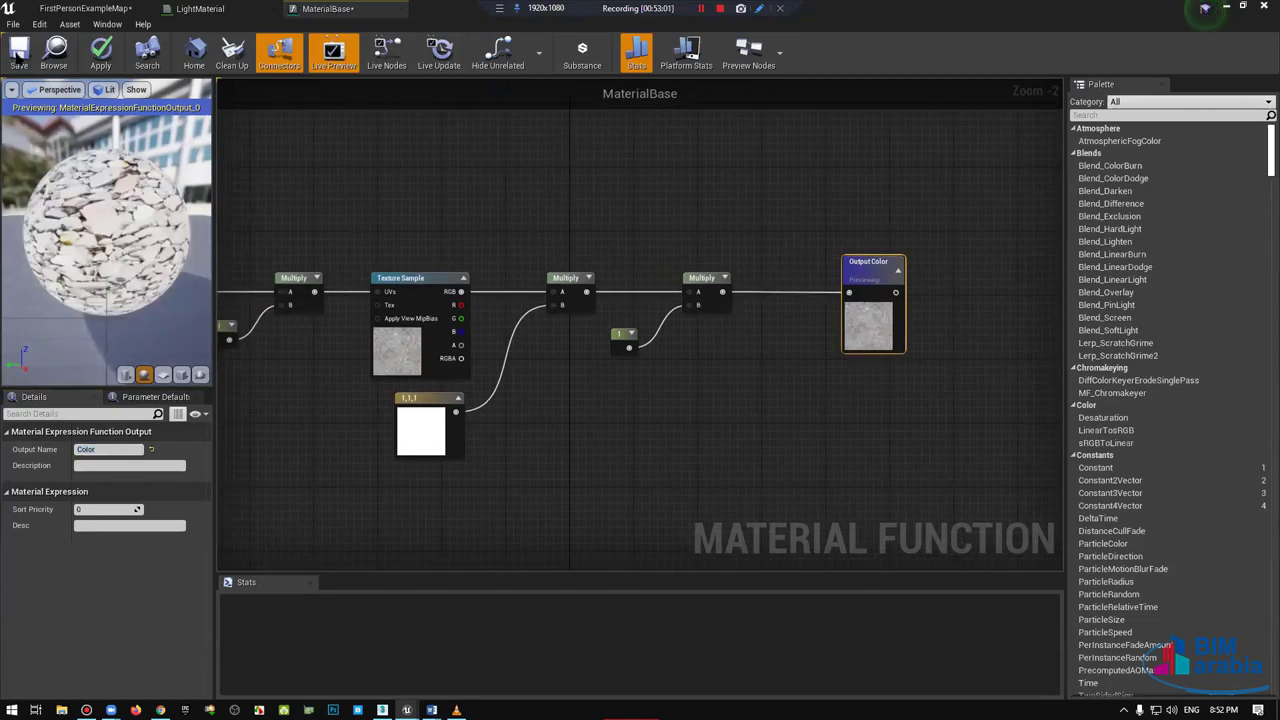
pyautogui.click(19, 52)
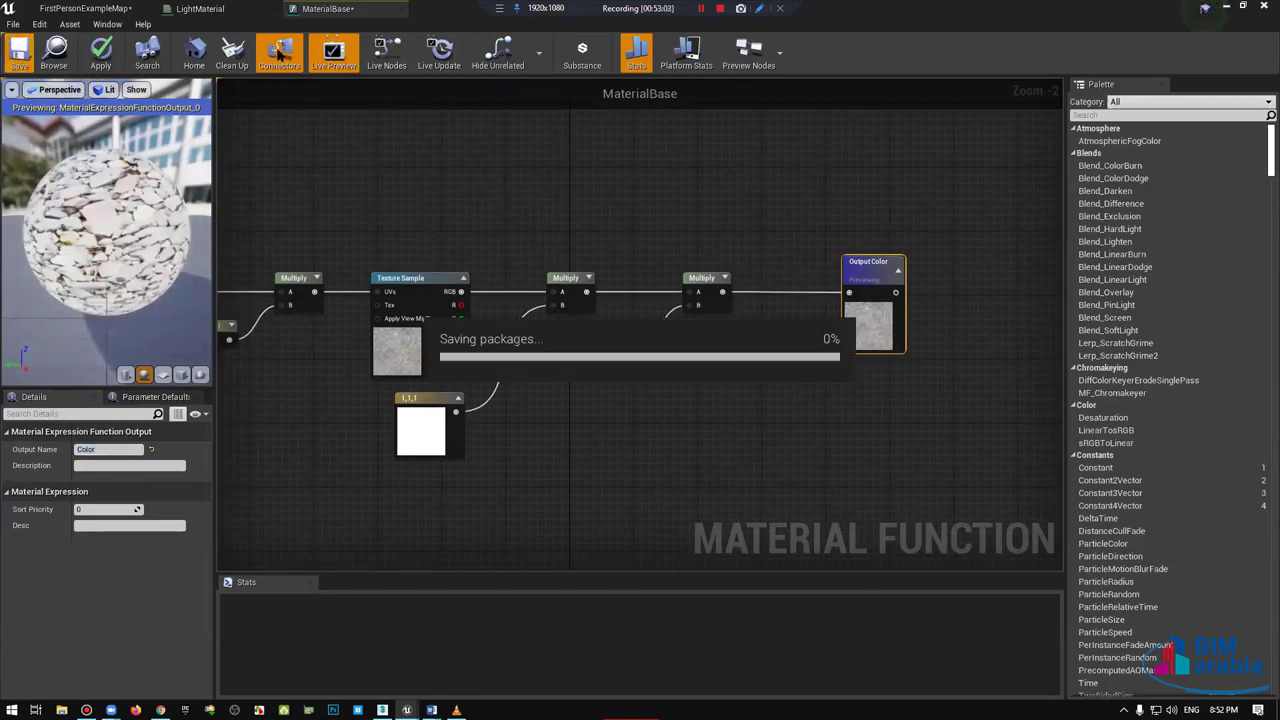
# Step: In LightMaterial, wire MaterialBase's Color output into Base Color and move the node closer
pyautogui.click(200, 9)
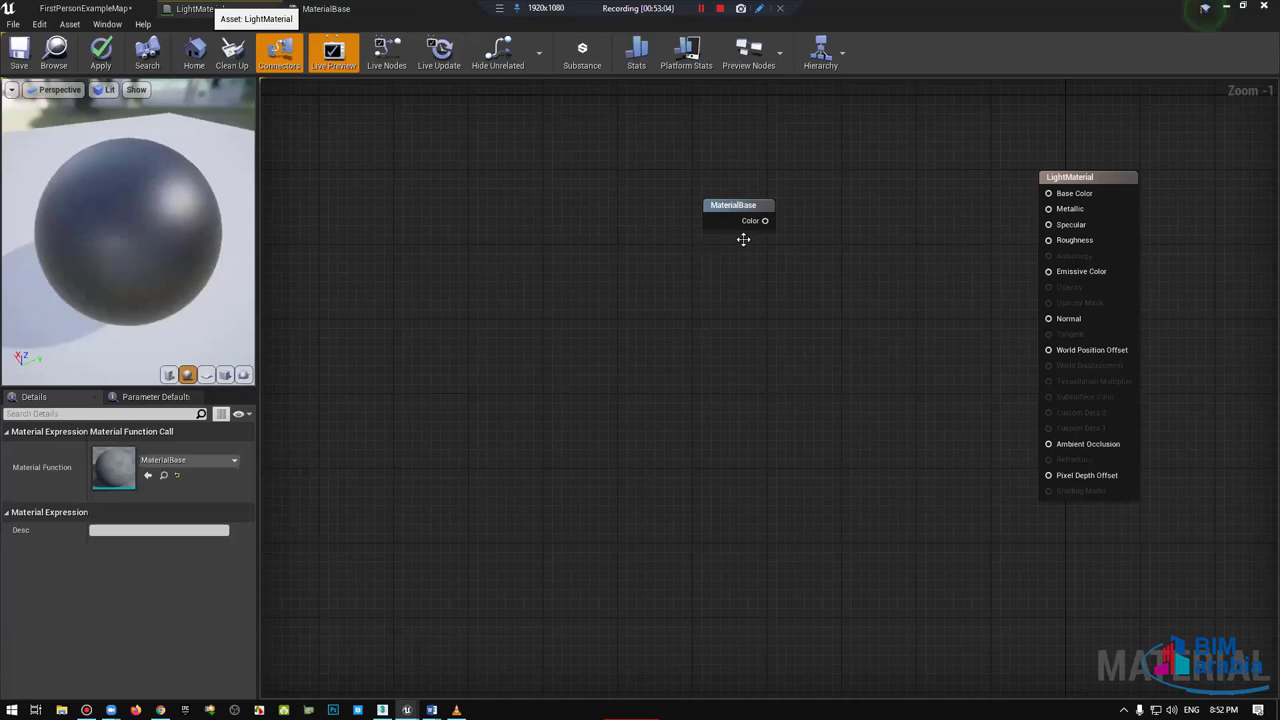
pyautogui.scroll(1, 725, 247)
pyautogui.moveTo(740, 254); pyautogui.dragTo(1096, 191)
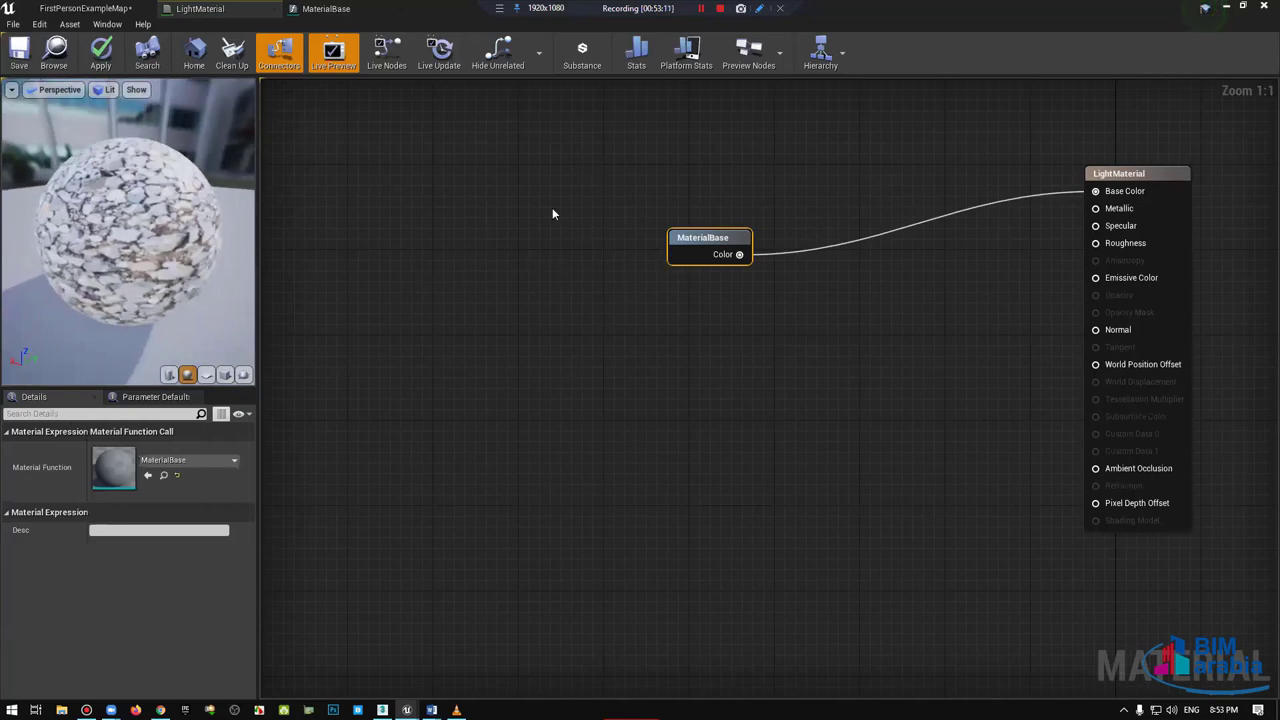
pyautogui.moveTo(705, 238)
pyautogui.mouseDown()
pyautogui.moveTo(769, 196)
pyautogui.moveTo(1000, 196)
pyautogui.moveTo(945, 196)
pyautogui.mouseUp()
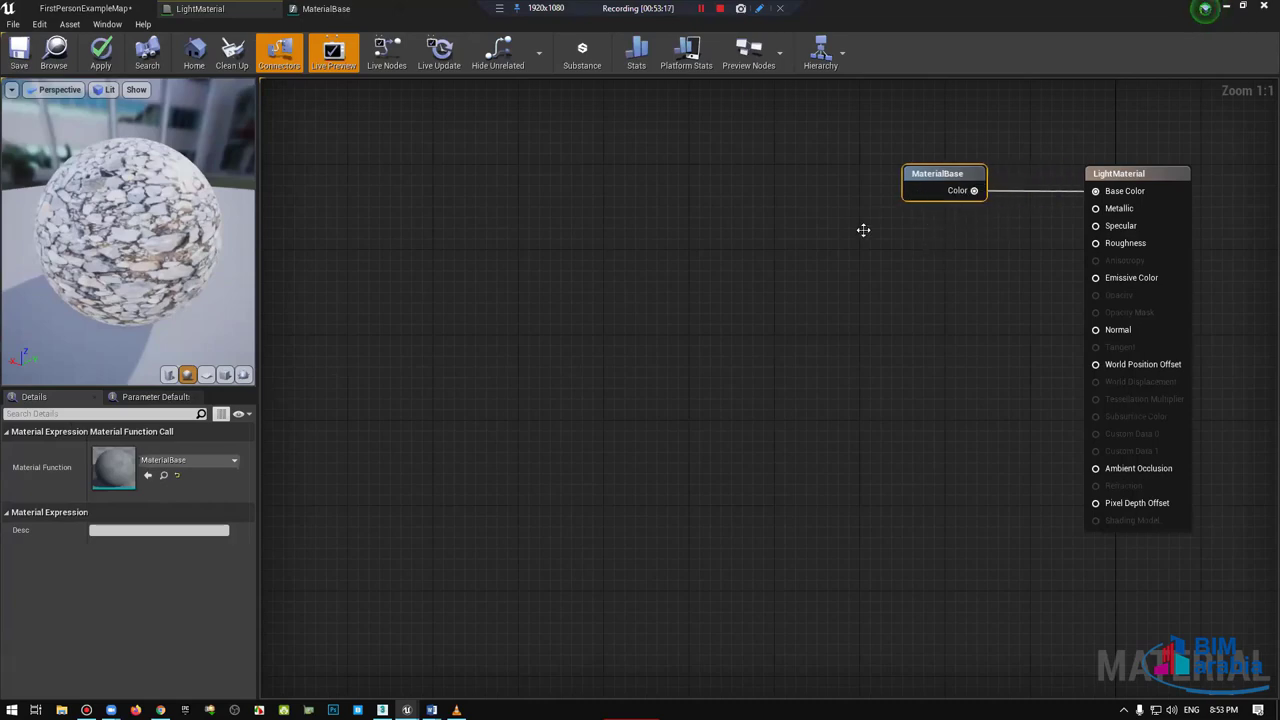
pyautogui.moveTo(863, 230); pyautogui.dragTo(809, 260, button='right')
# Step: Go back to the MaterialBase function graph for further editing
pyautogui.doubleClick(883, 204)
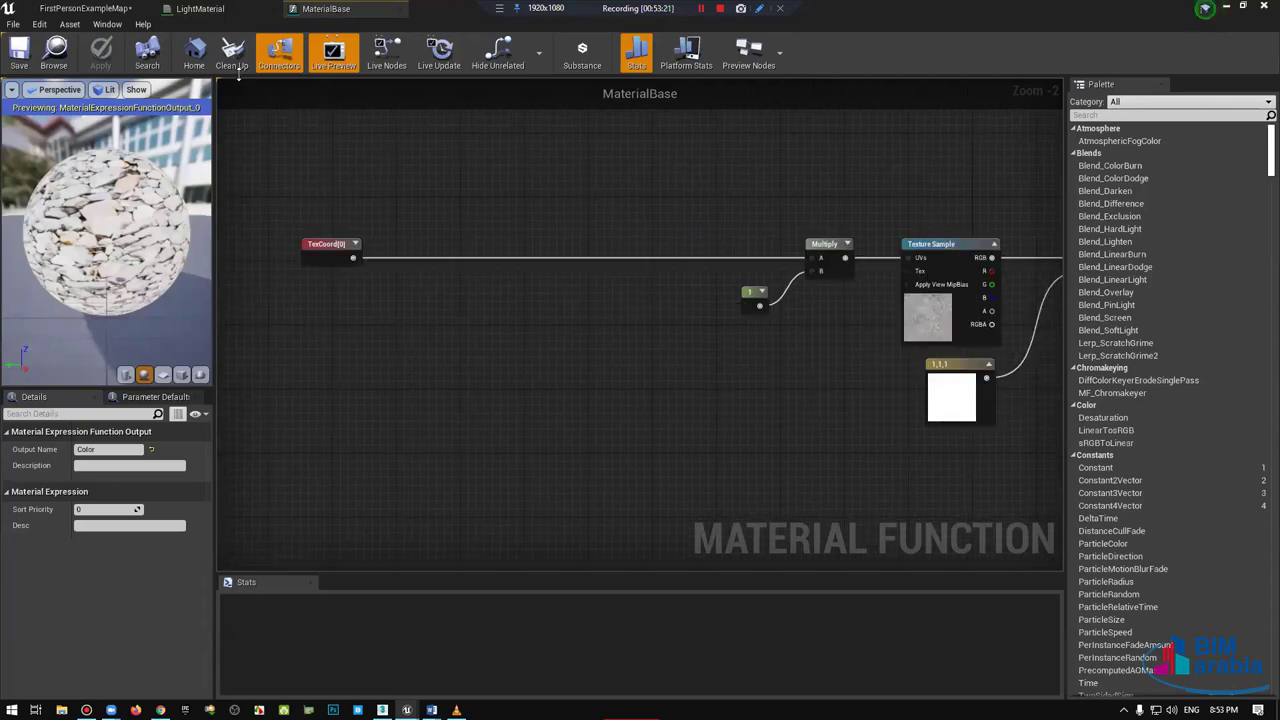
pyautogui.click(230, 9)
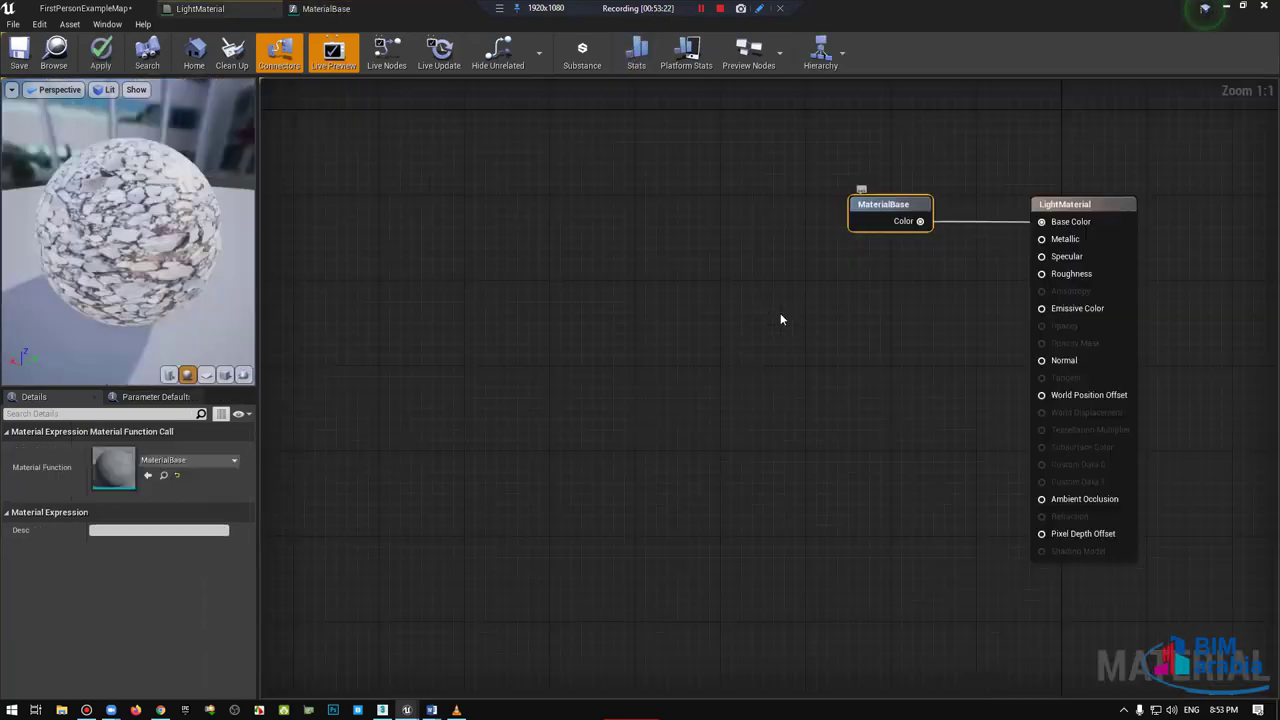
pyautogui.click(718, 287)
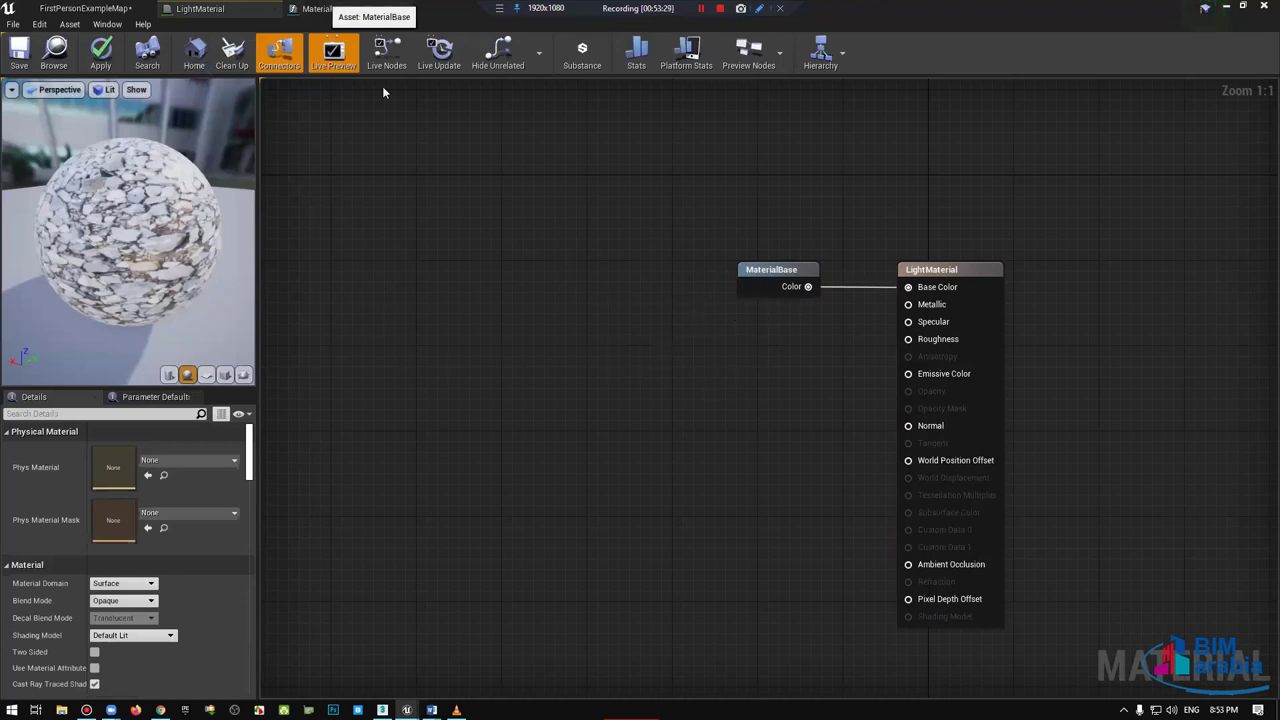
pyautogui.click(320, 9)
# Step: Replace the constant 1 node with a new FunctionInput wired into Multiply's B pin
pyautogui.scroll(2, 441, 415)
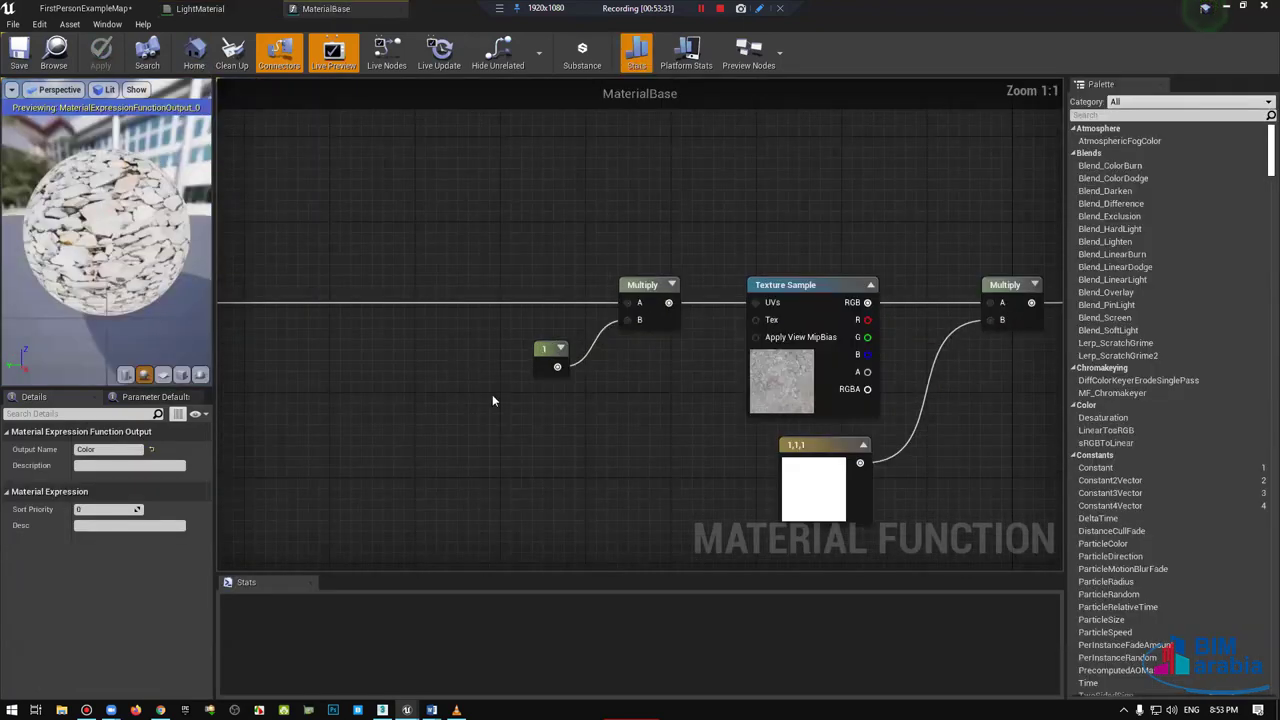
pyautogui.click(552, 358)
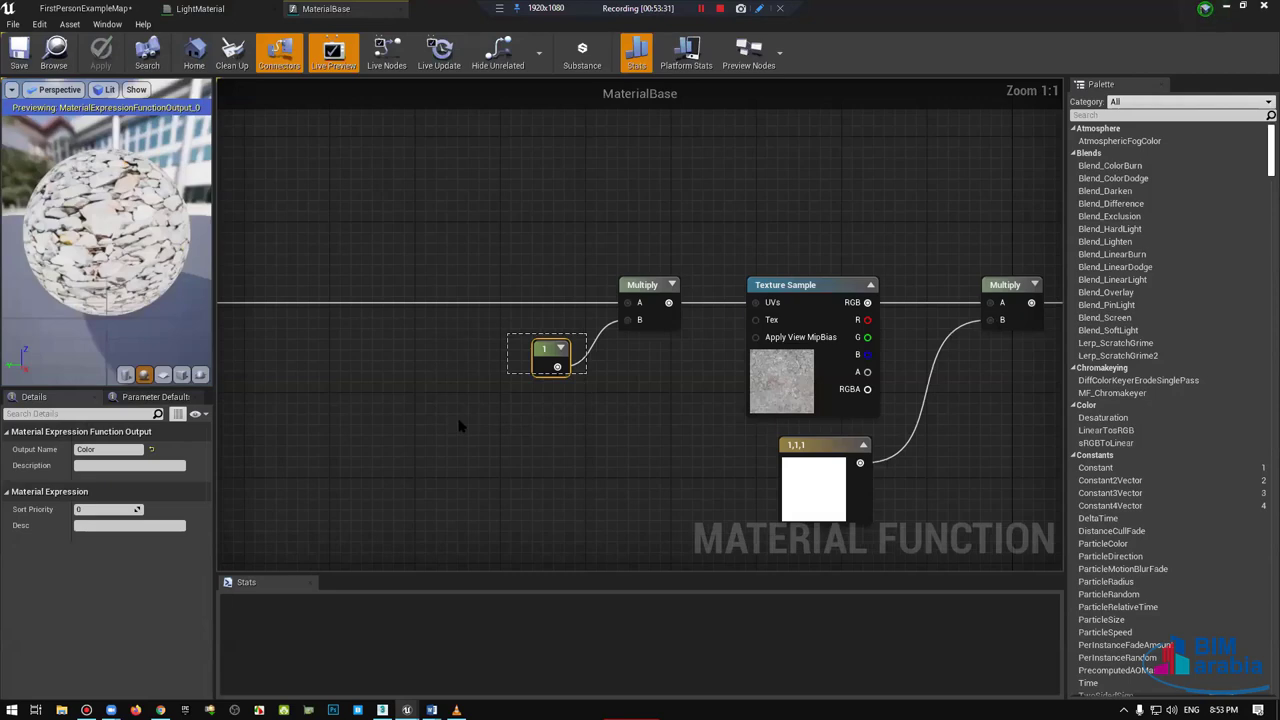
pyautogui.press('Delete')
pyautogui.rightClick(476, 366)
pyautogui.write('input')
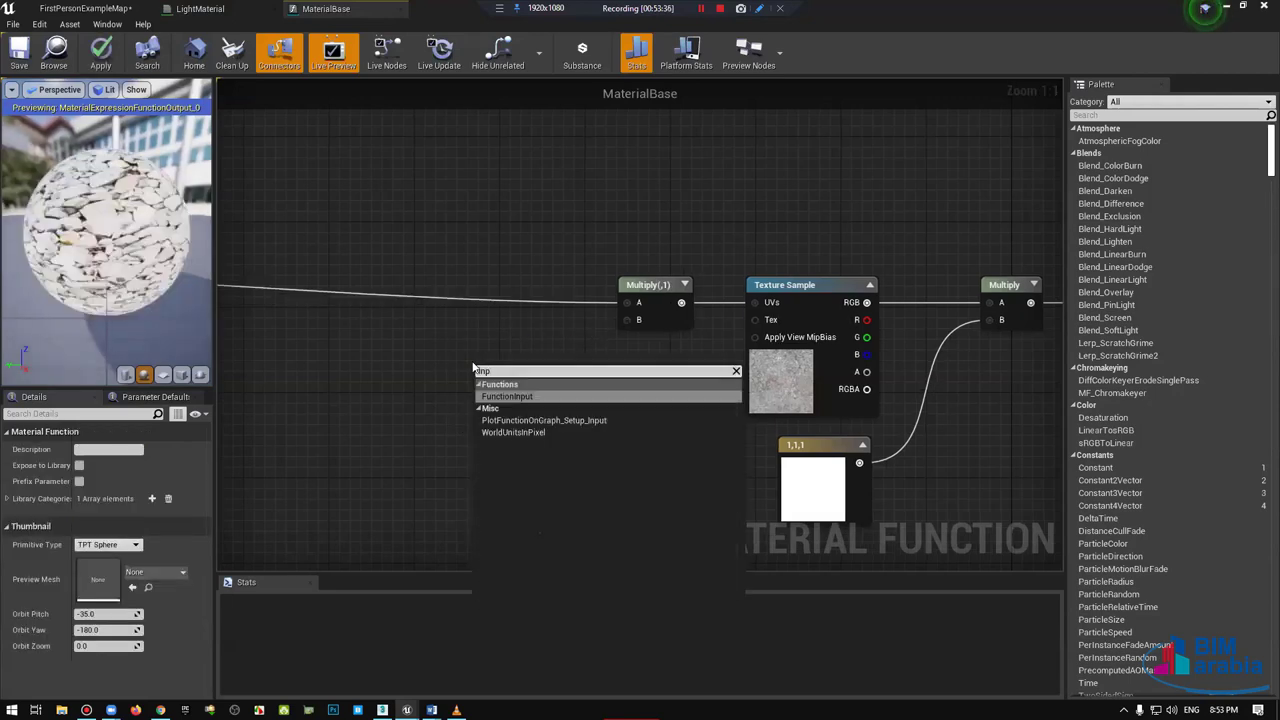
pyautogui.click(497, 386)
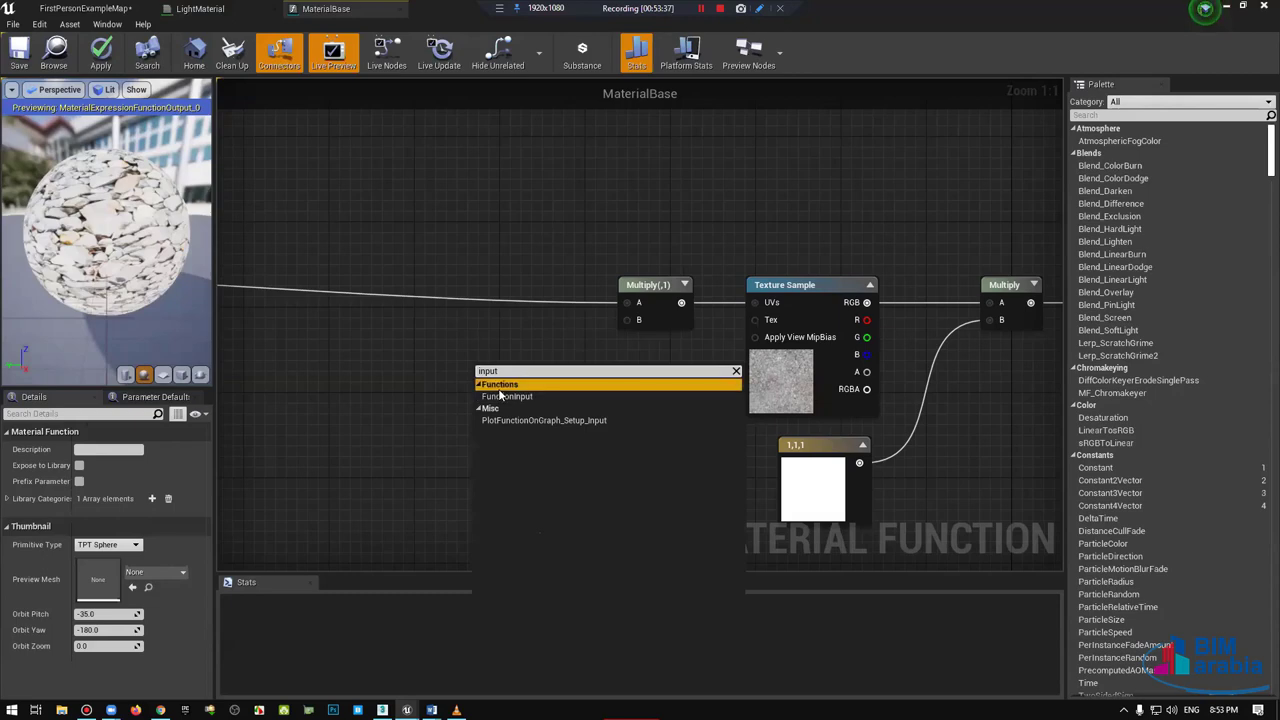
pyautogui.click(507, 397)
pyautogui.moveTo(555, 390)
pyautogui.mouseDown()
pyautogui.moveTo(434, 363)
pyautogui.moveTo(627, 319)
pyautogui.mouseUp()
pyautogui.moveTo(476, 419); pyautogui.dragTo(532, 403, button='right')
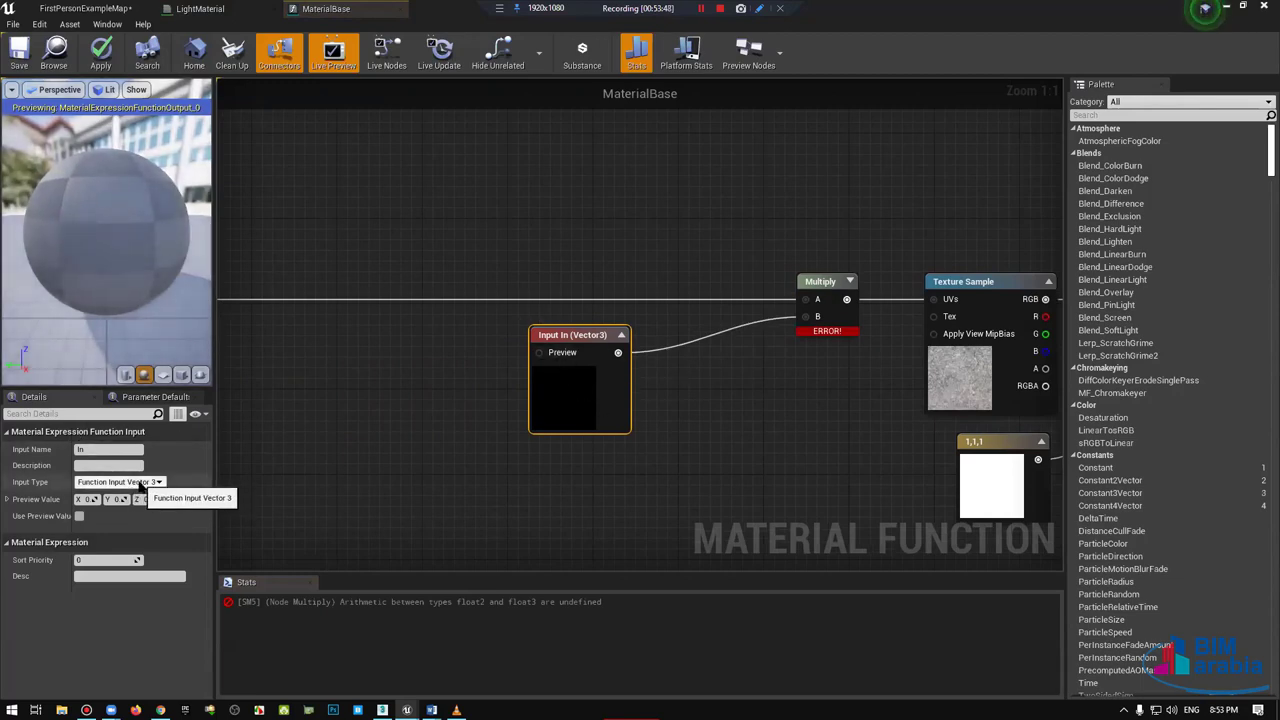
# Step: Review the input's type options and the TexCoord[0] tiling settings without changing them
pyautogui.click(140, 485)
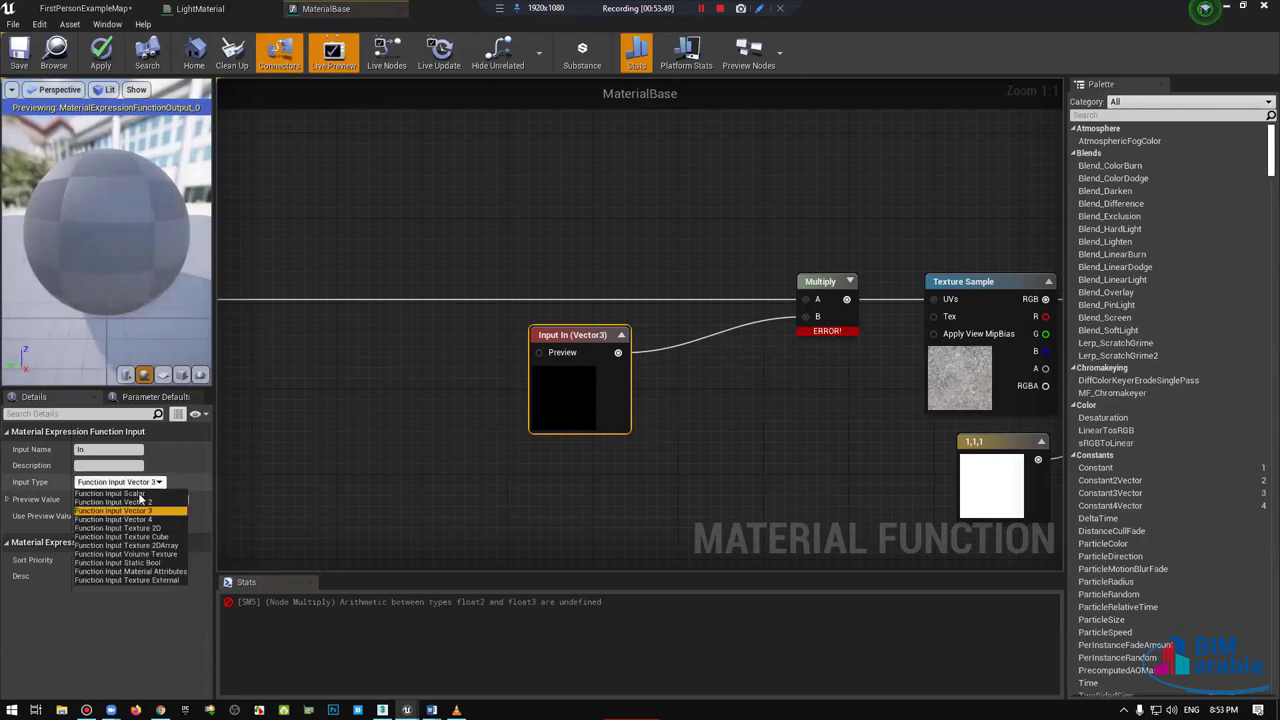
pyautogui.click(385, 374)
pyautogui.moveTo(832, 332)
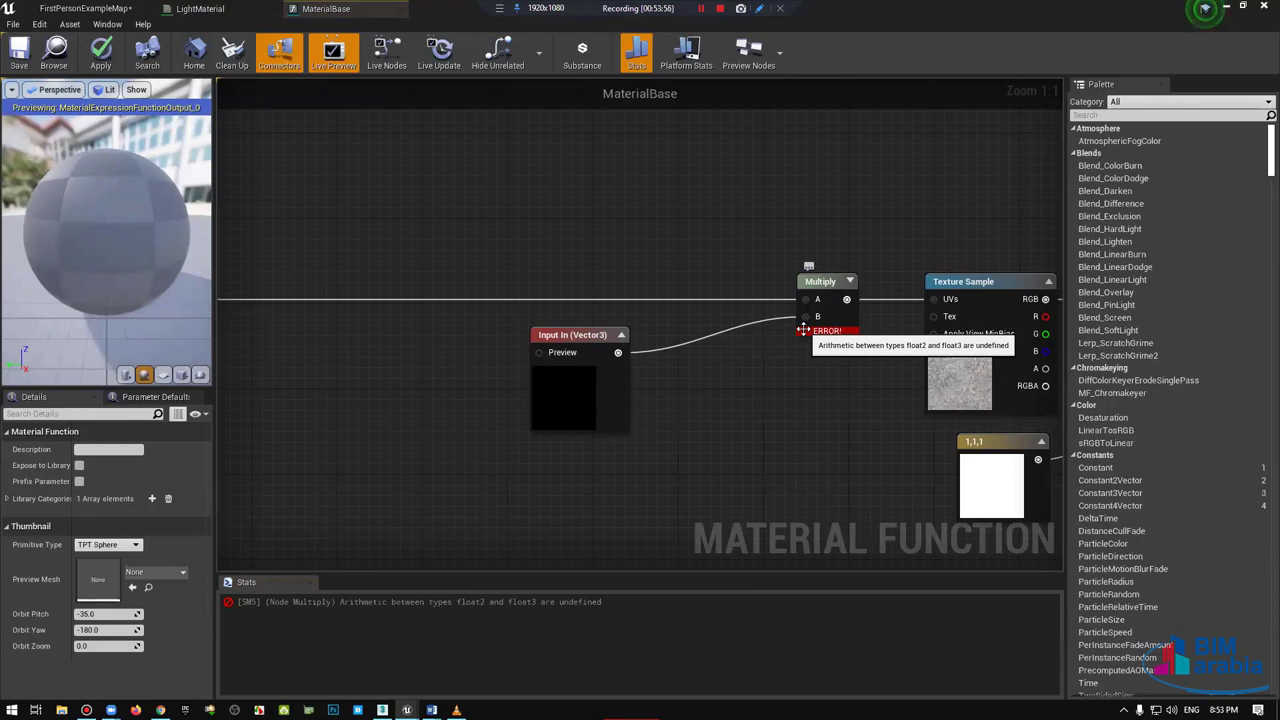
pyautogui.moveTo(448, 408); pyautogui.dragTo(780, 414, button='right')
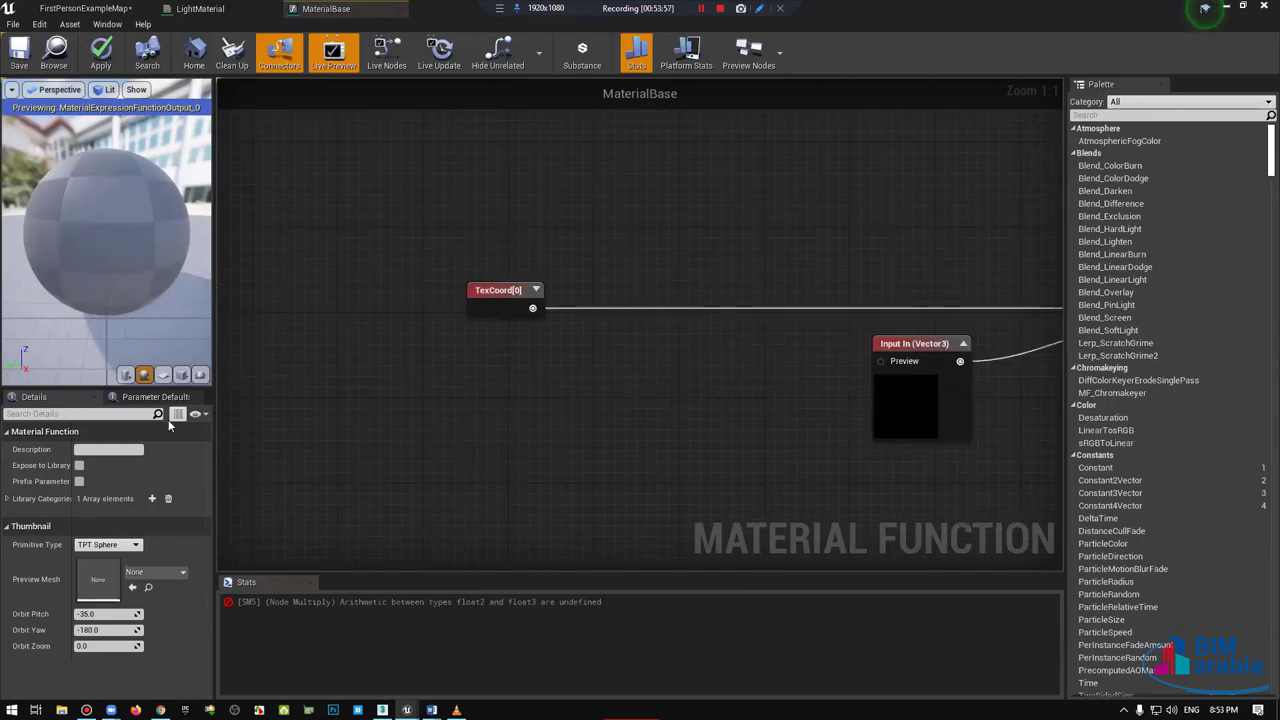
pyautogui.click(500, 305)
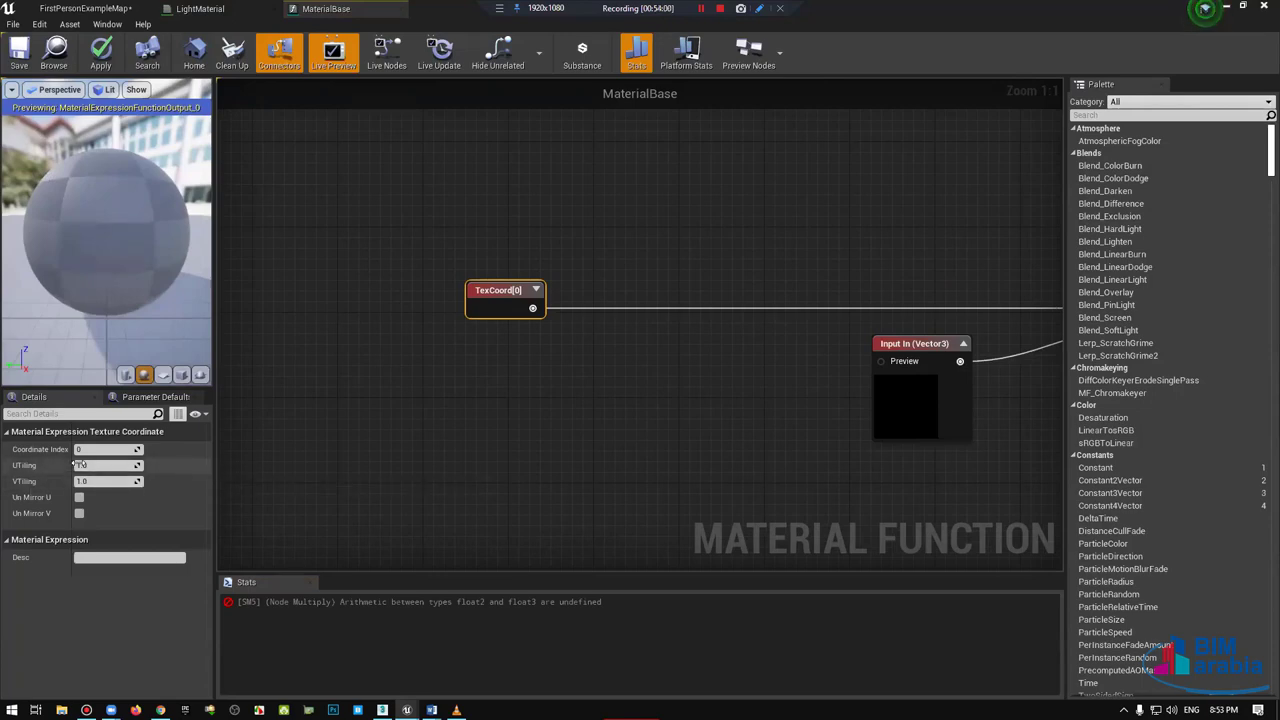
pyautogui.moveTo(636, 394); pyautogui.dragTo(308, 414, button='right')
pyautogui.moveTo(583, 416); pyautogui.dragTo(576, 442)
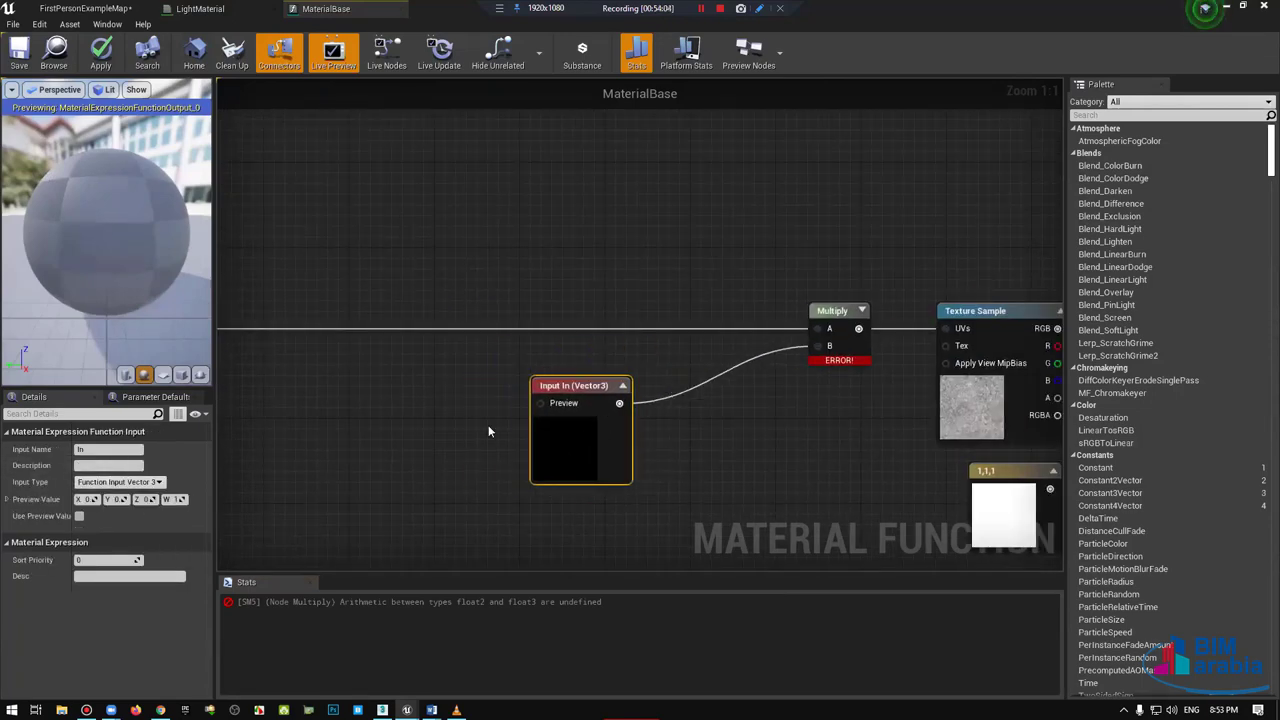
# Step: Make the input a Function Input Scalar named FullTextureTiling, save, and return to LightMaterial
pyautogui.click(118, 482)
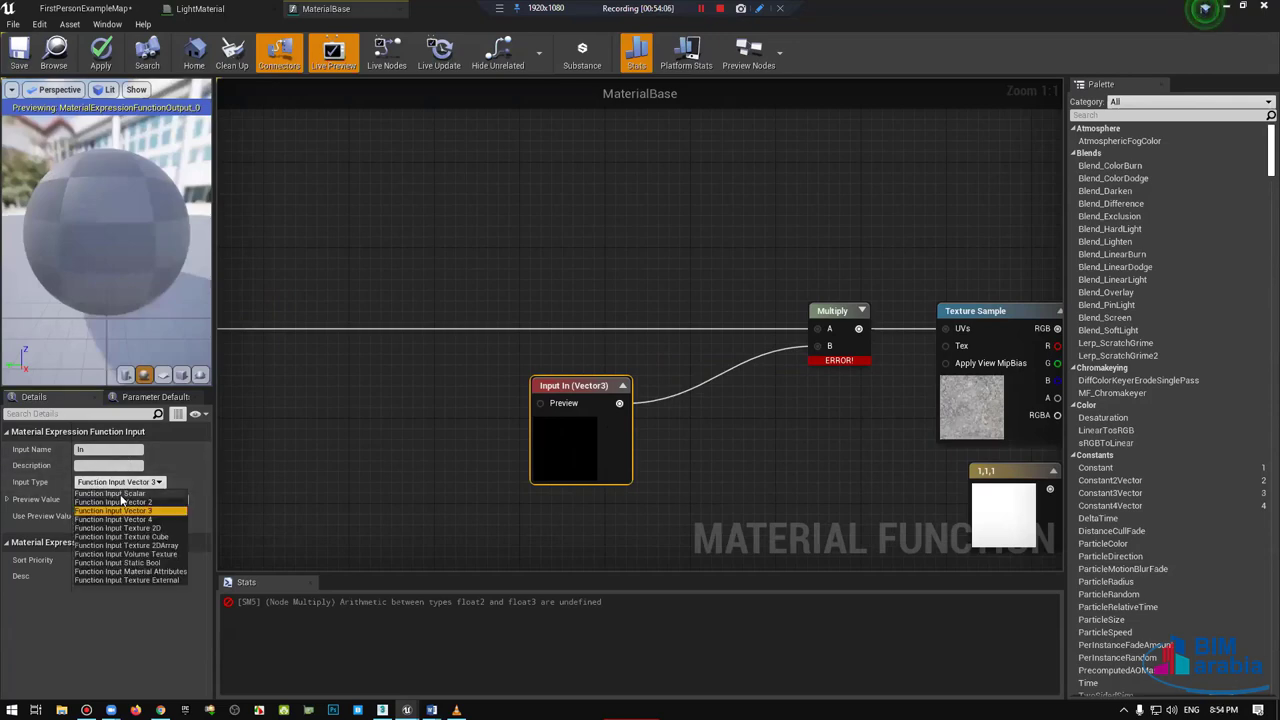
pyautogui.click(118, 494)
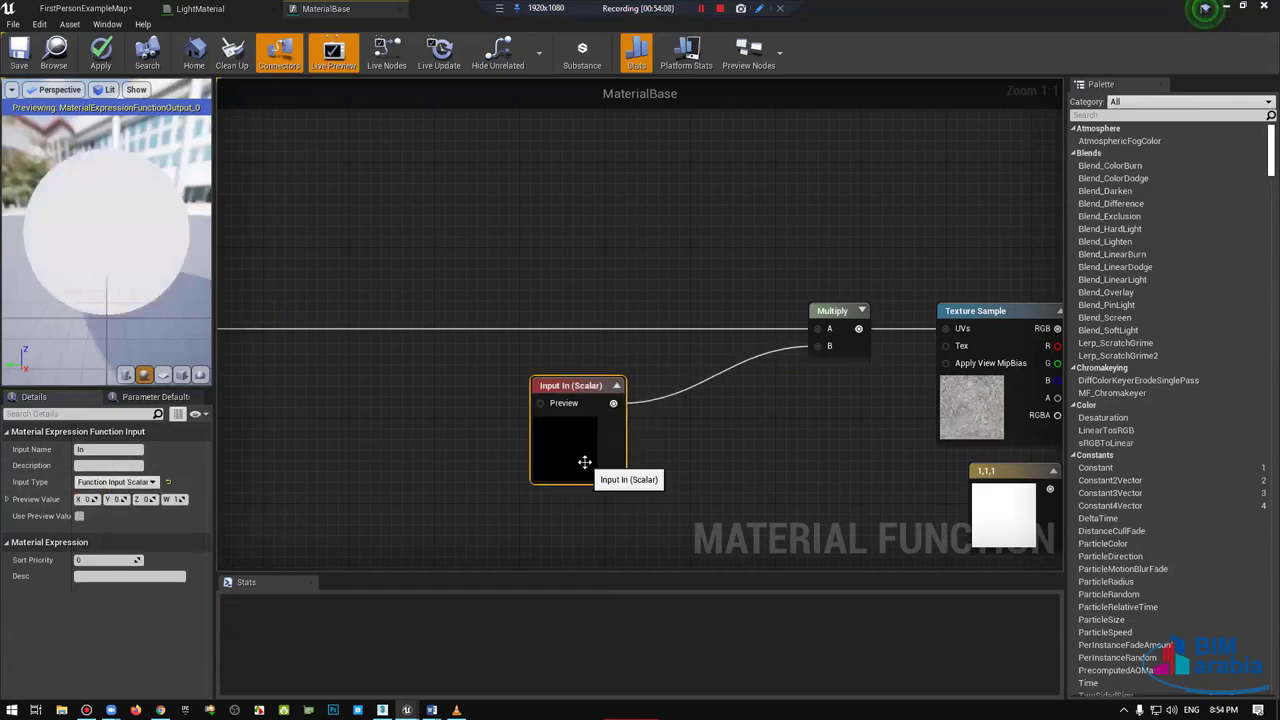
pyautogui.click(617, 387)
pyautogui.write('FullTextureTili')
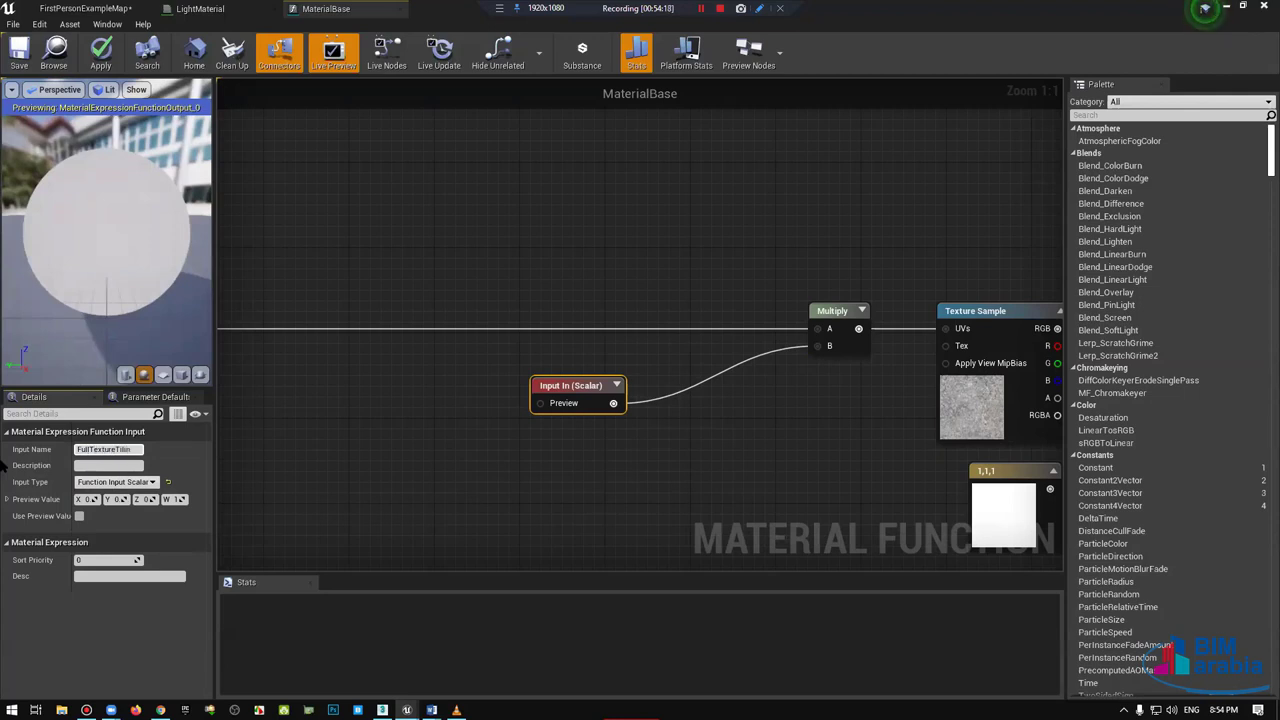
pyautogui.write('g')
pyautogui.press('Return')
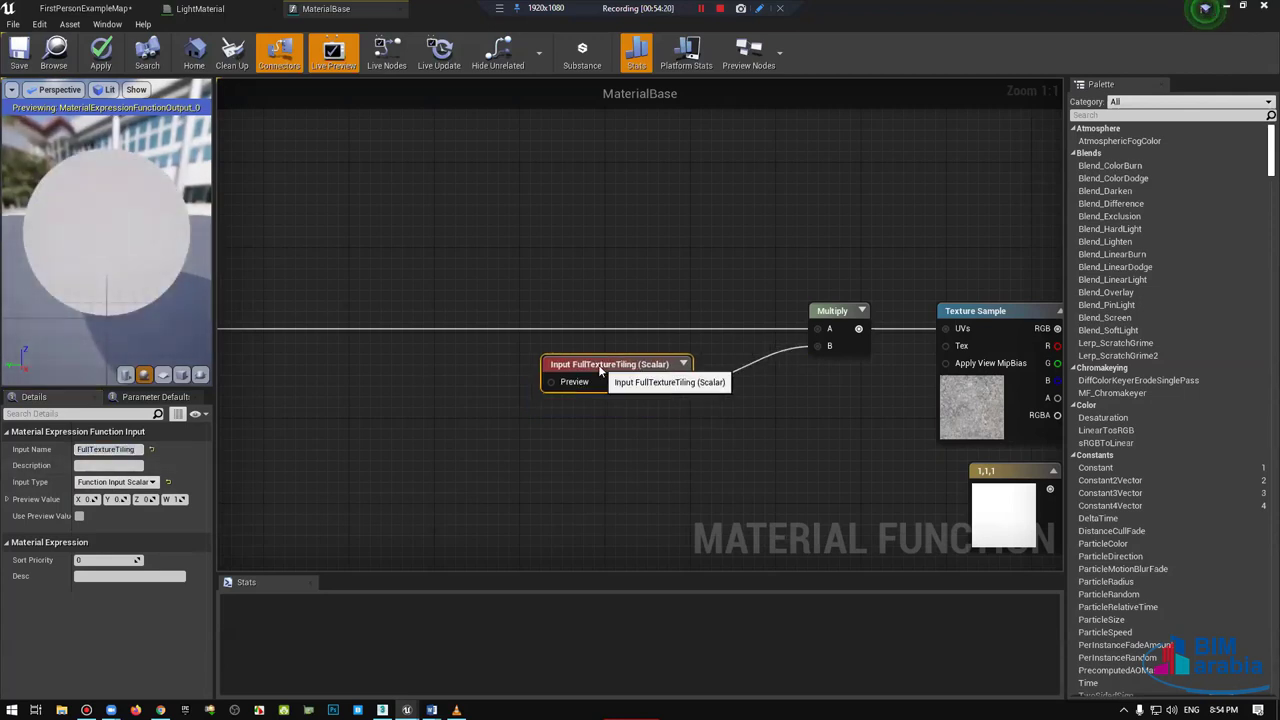
pyautogui.click(27, 58)
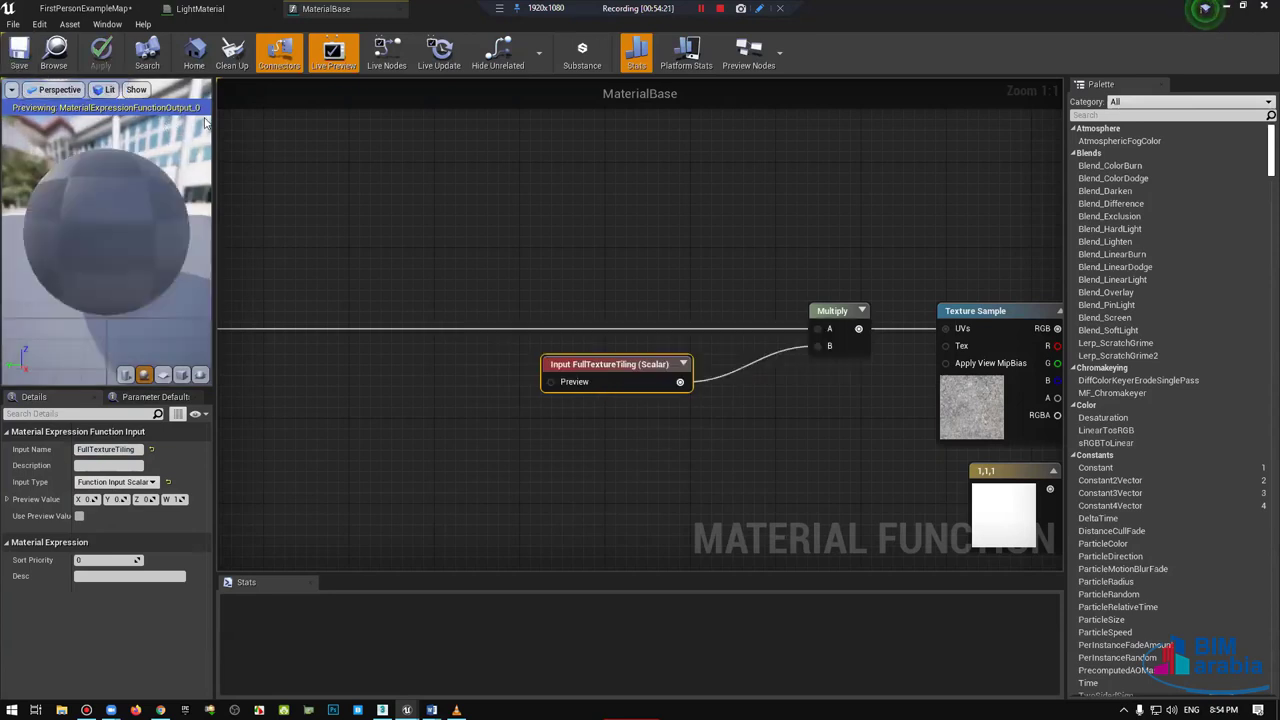
pyautogui.click(200, 8)
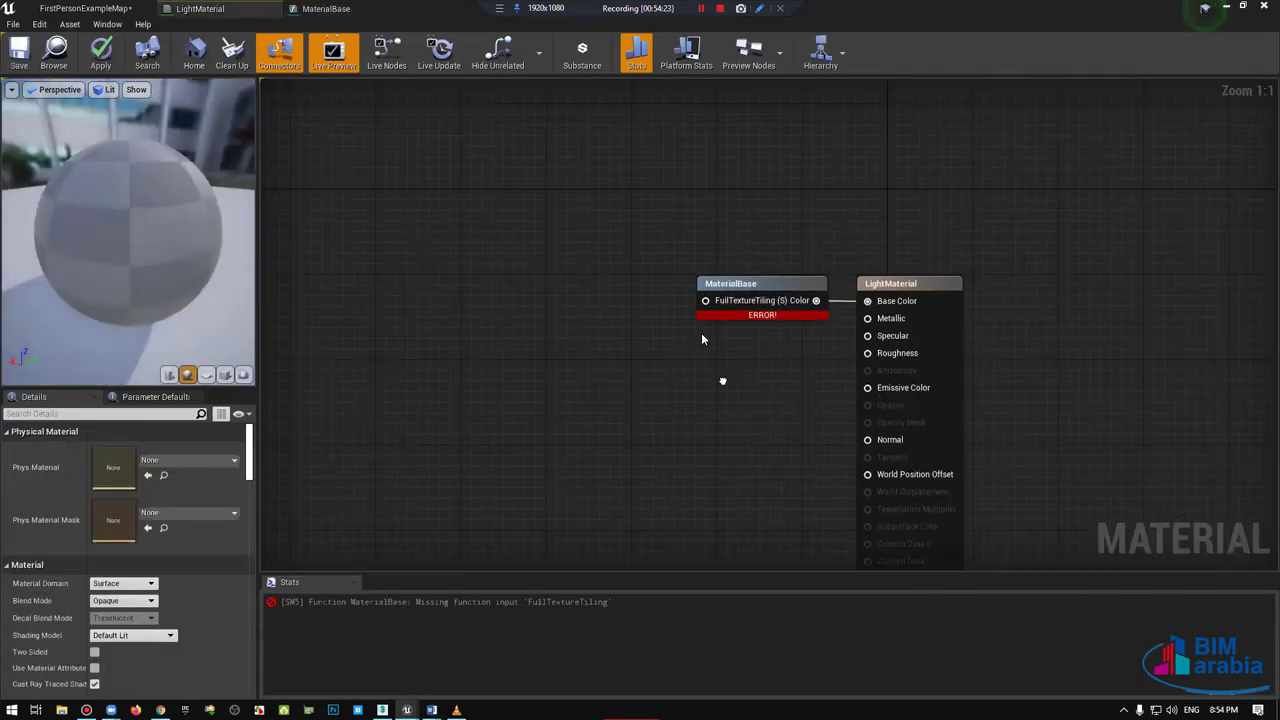
# Step: Add a constant node and wire it into MaterialBase's FullTextureTiling input
pyautogui.moveTo(830, 270); pyautogui.dragTo(719, 303)
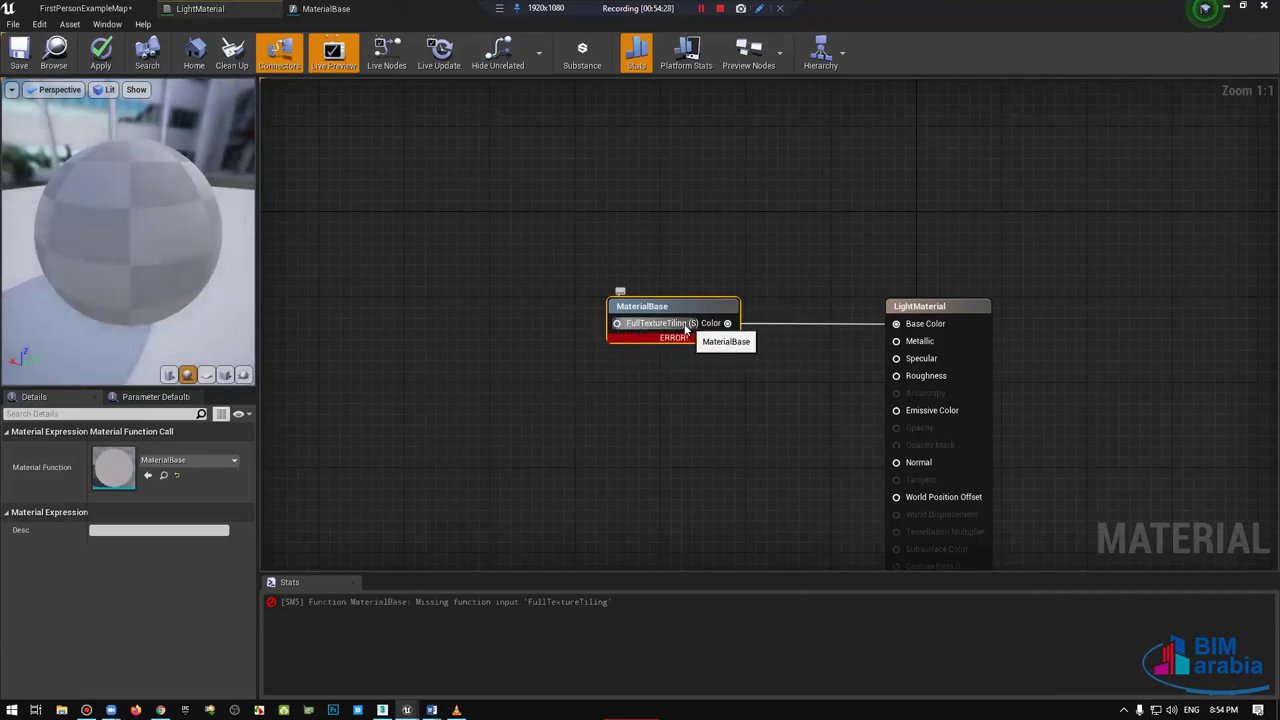
pyautogui.moveTo(480, 326); pyautogui.dragTo(568, 326, button='right')
pyautogui.click(415, 342)
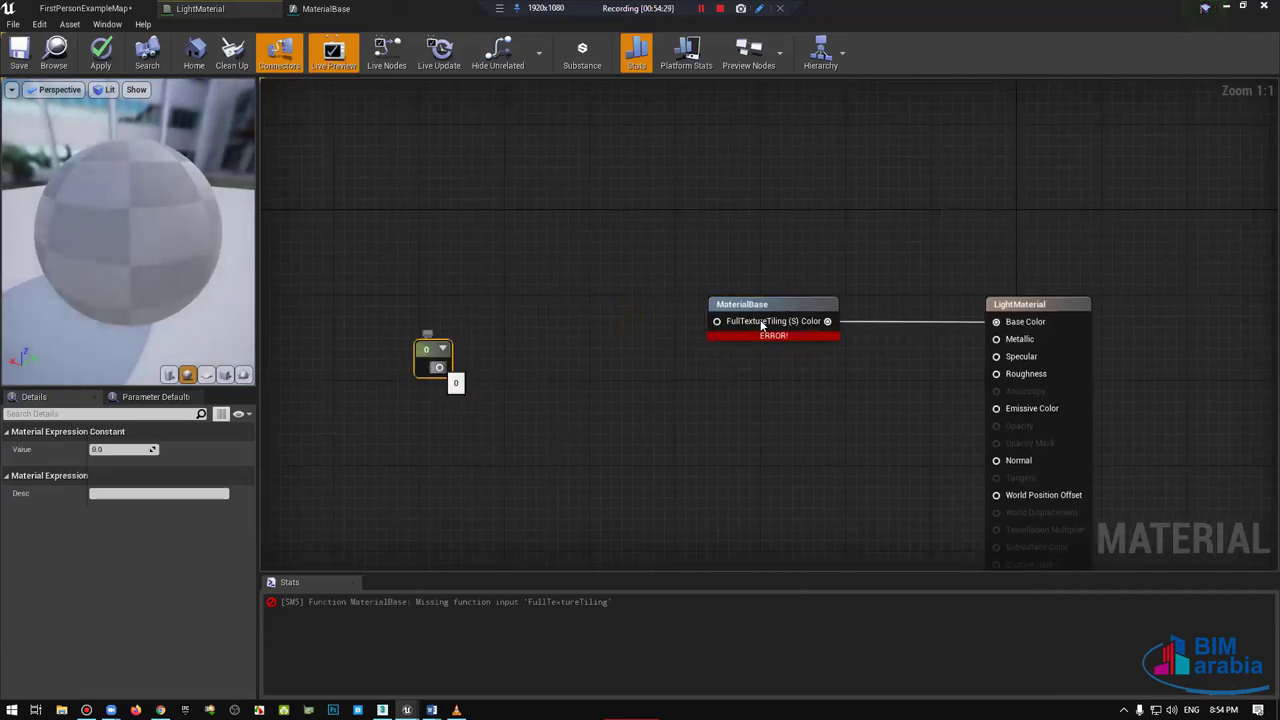
pyautogui.moveTo(437, 370); pyautogui.dragTo(716, 321)
# Step: Convert the constant to a FullTiling parameter with default 1 and apply LightMaterial
pyautogui.rightClick(447, 357)
pyautogui.click(452, 355)
pyautogui.write('FullTe')
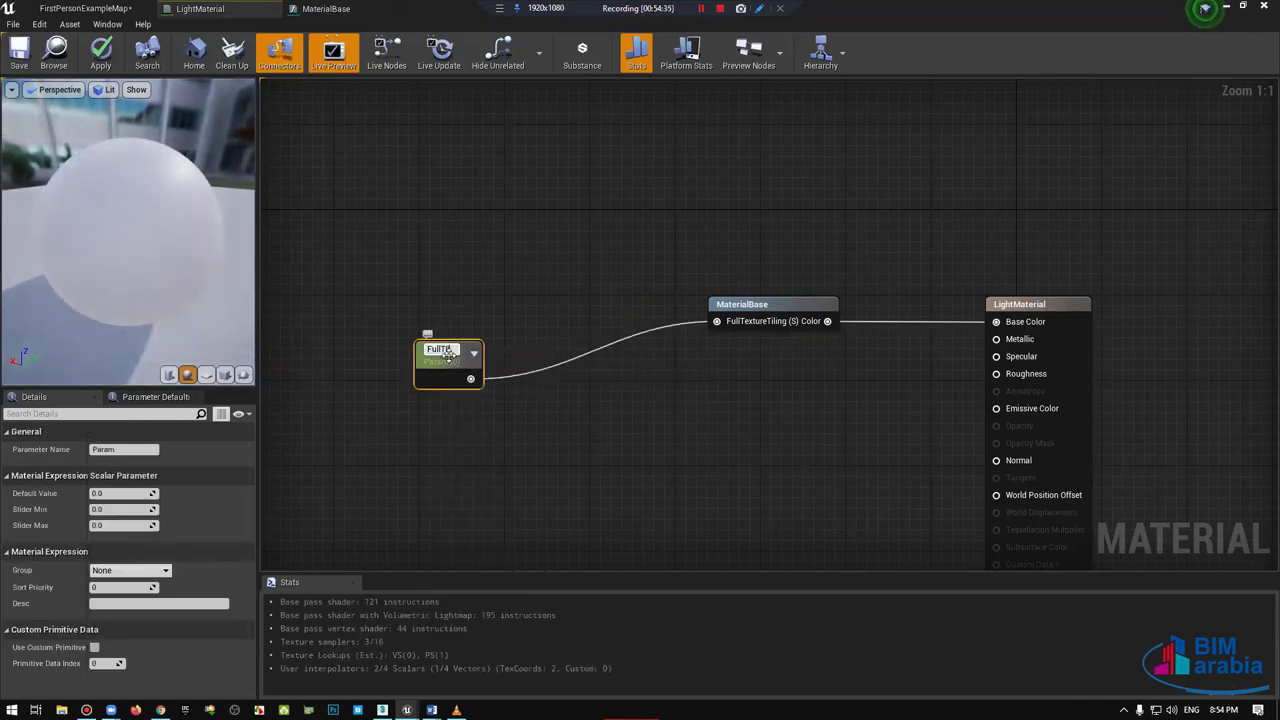
pyautogui.write('ling')
pyautogui.press('Return')
pyautogui.write('1')
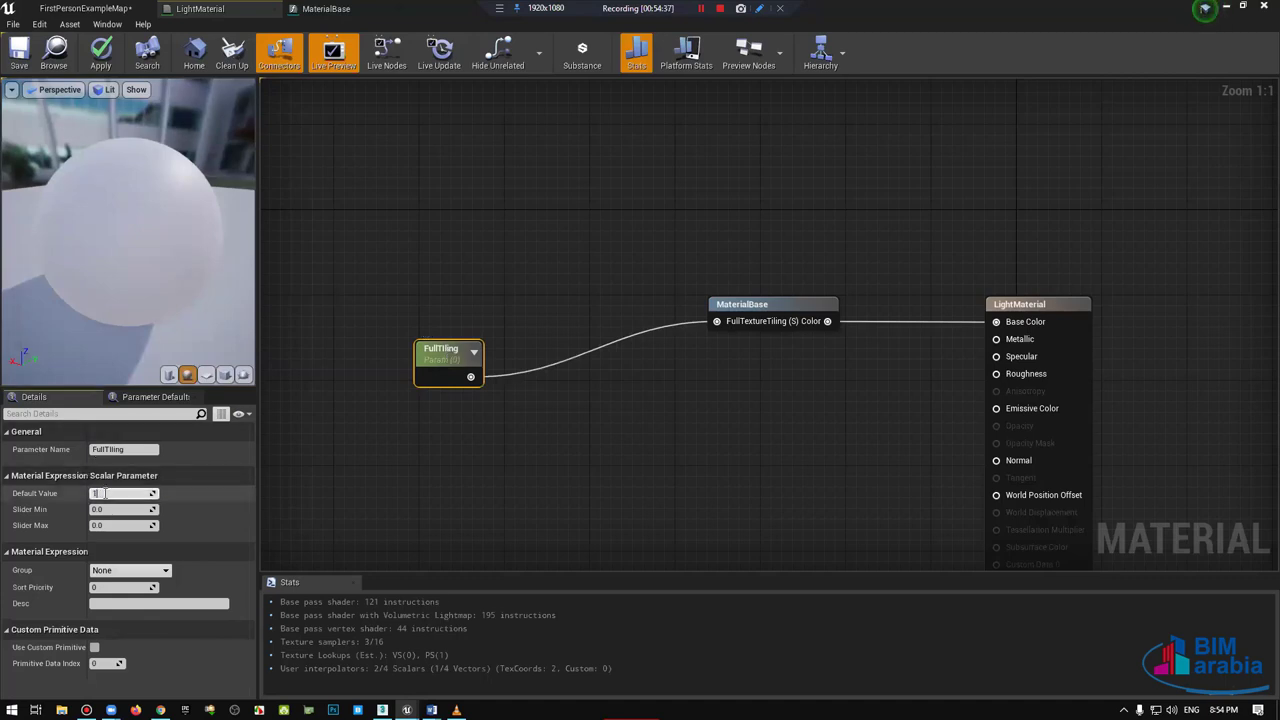
pyautogui.press('Return')
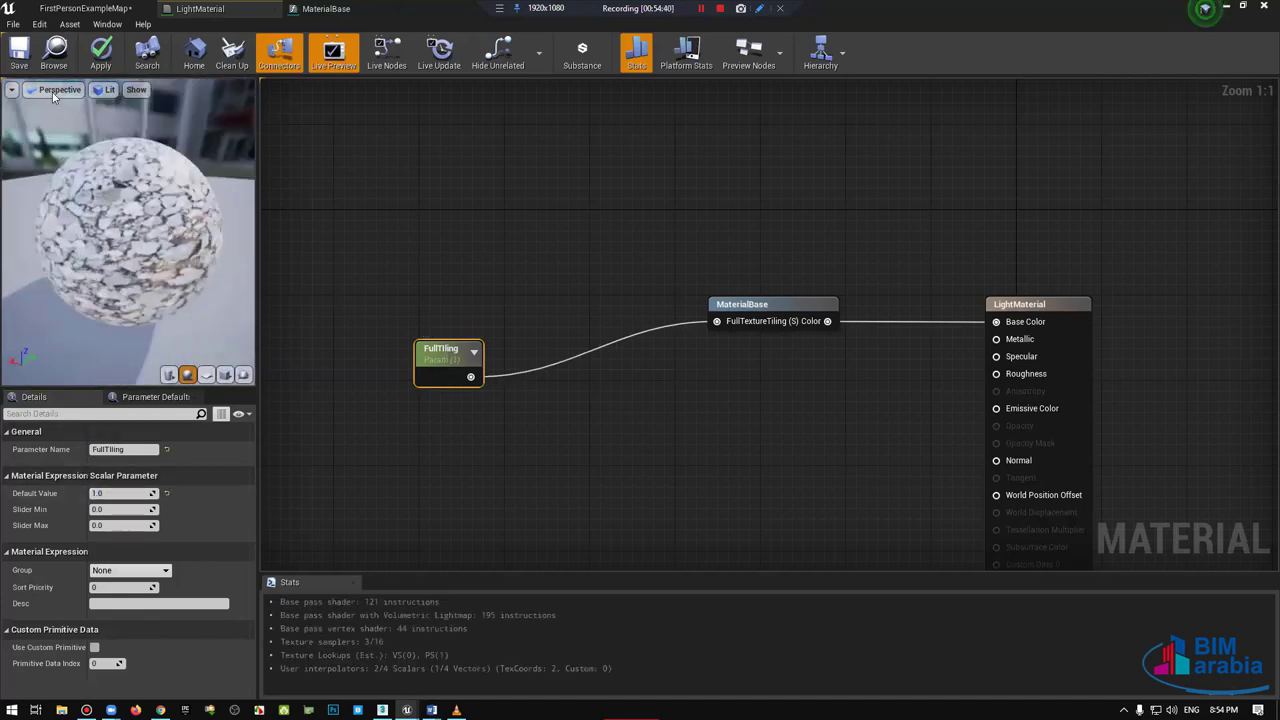
pyautogui.moveTo(486, 347); pyautogui.dragTo(661, 302)
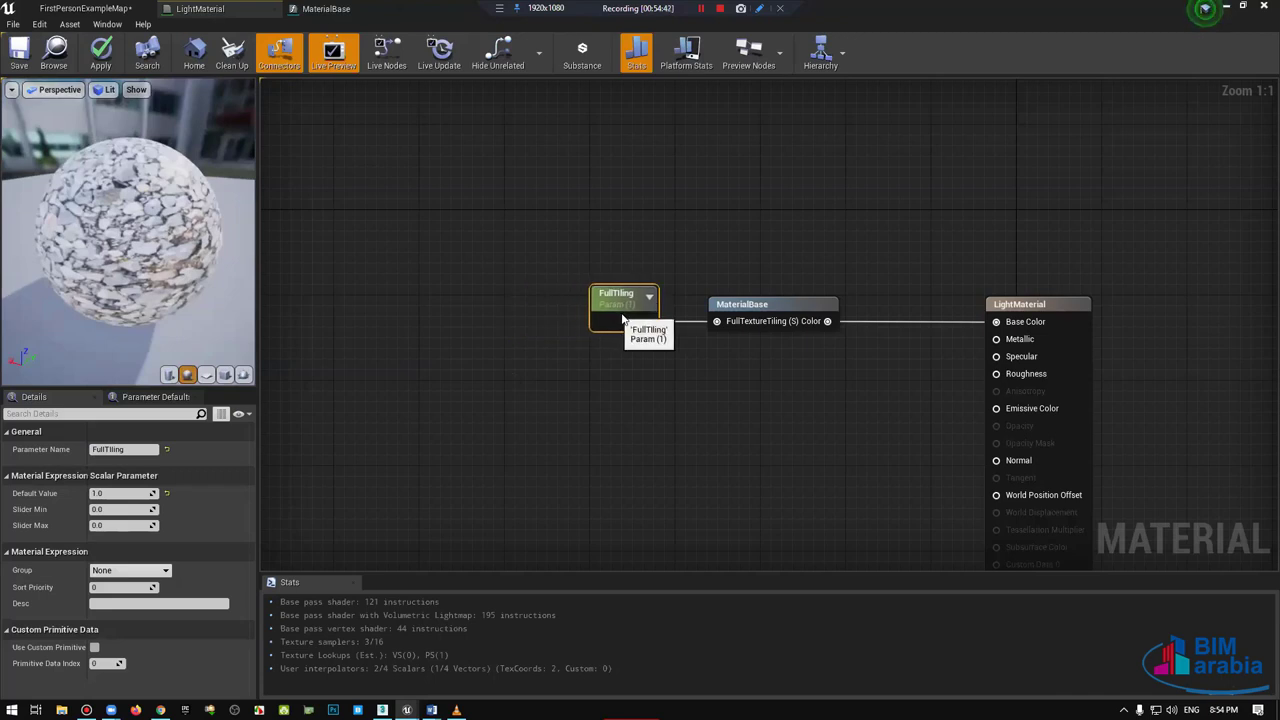
pyautogui.click(21, 62)
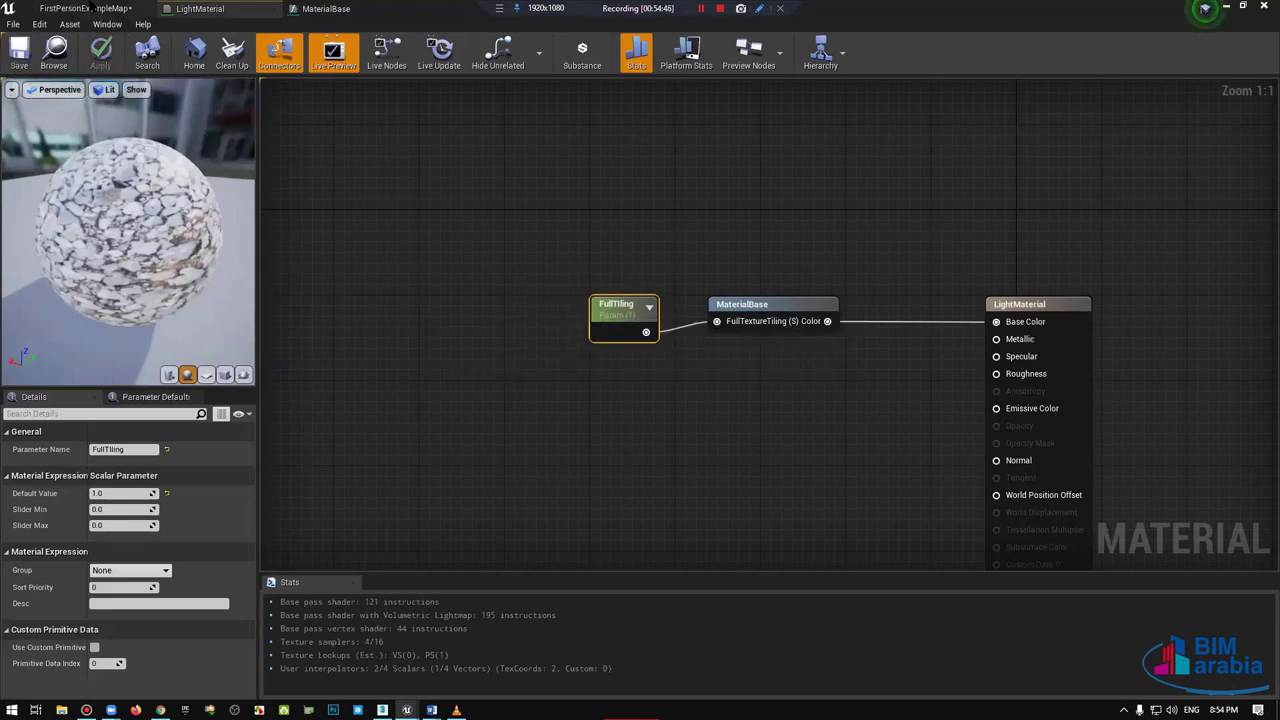
# Step: Open the sphere's LightMaterial_1 instance and raise the FullTiling override to about 1.5
pyautogui.click(90, 6)
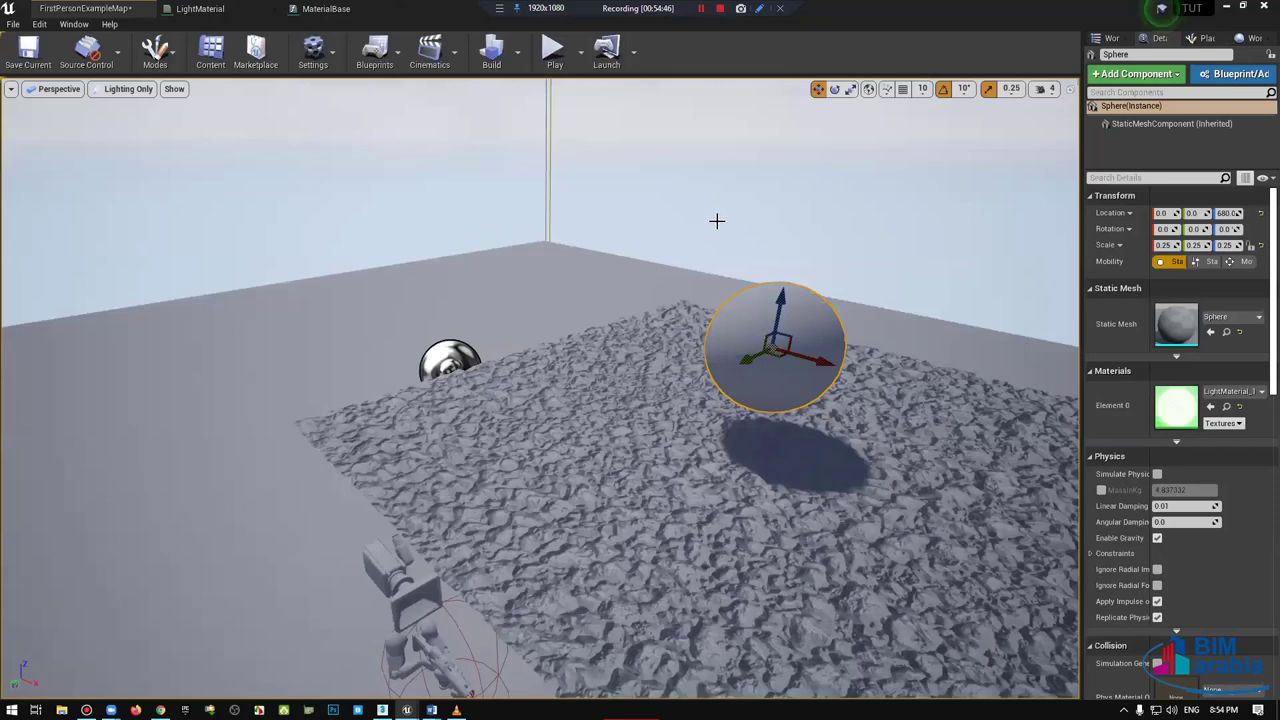
pyautogui.doubleClick(1176, 405)
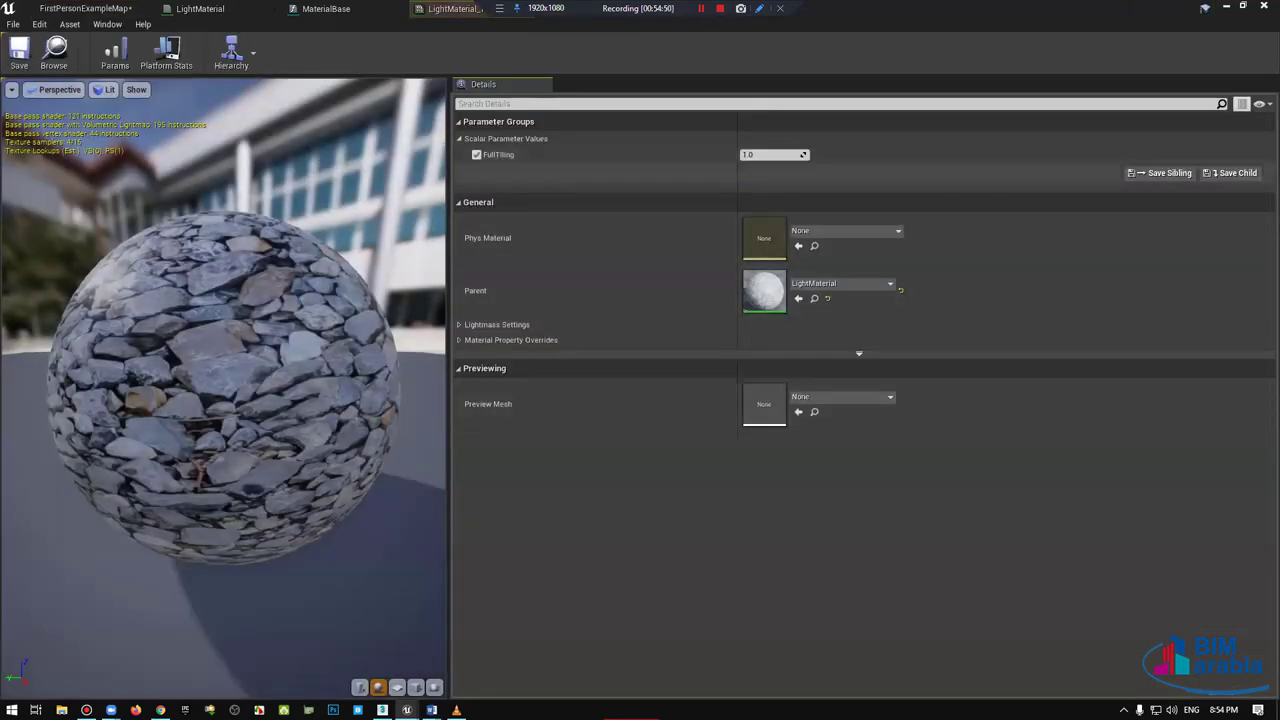
pyautogui.moveTo(770, 155)
pyautogui.mouseDown()
pyautogui.moveTo(800, 155)
pyautogui.moveTo(431, 117)
pyautogui.moveTo(517, 267)
pyautogui.mouseUp()
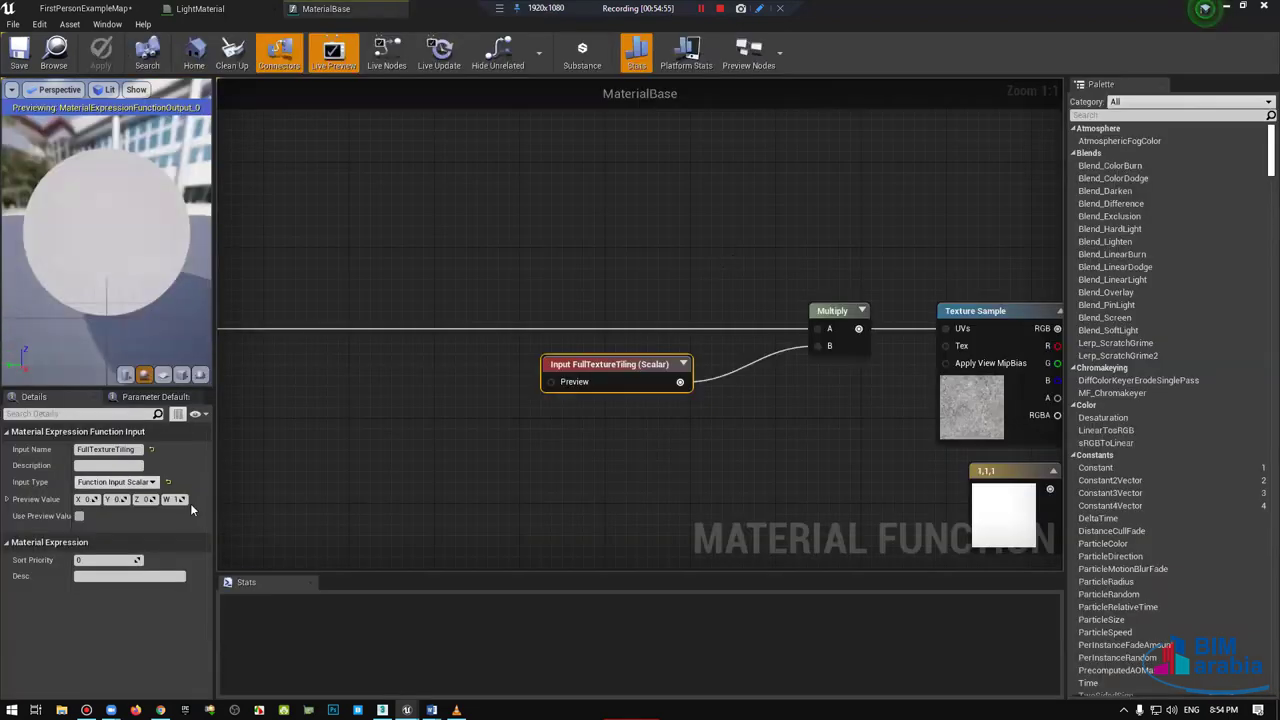
# Step: Rearrange the MaterialBase graph, shifting the TexCoord and Multiply nodes down-left
pyautogui.moveTo(621, 221); pyautogui.dragTo(773, 308, button='right')
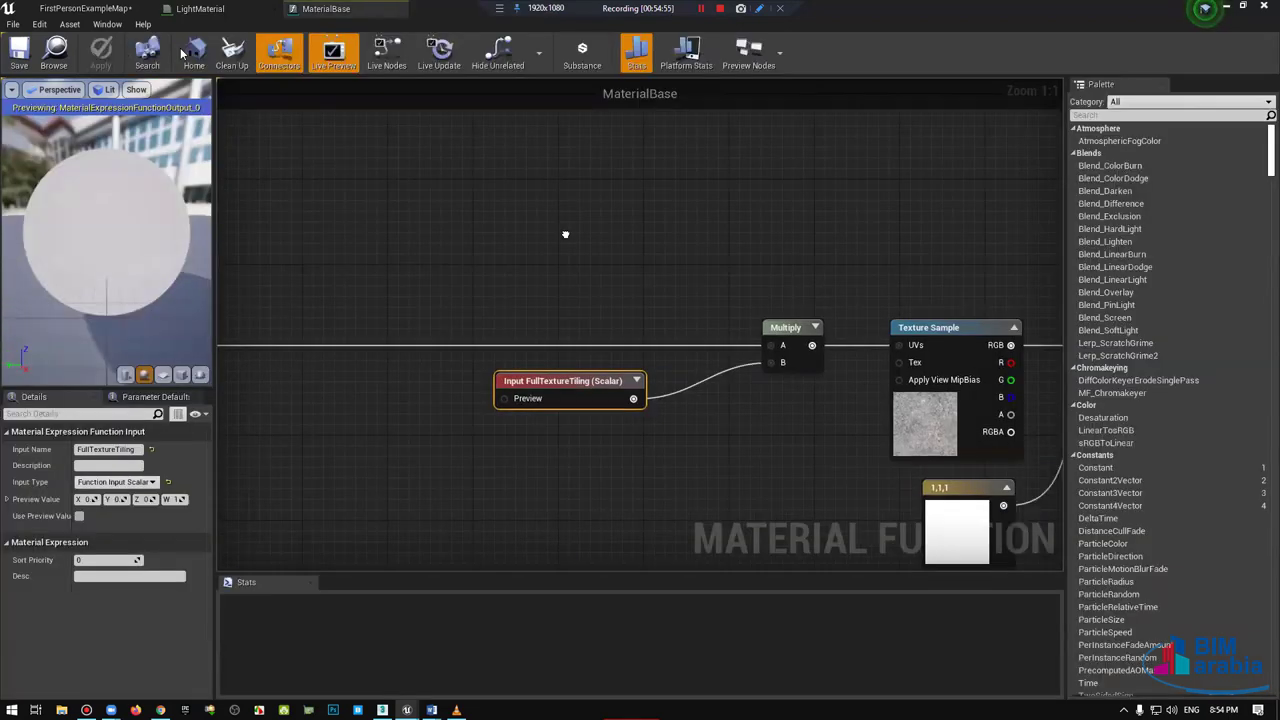
pyautogui.scroll(-3, 778, 304)
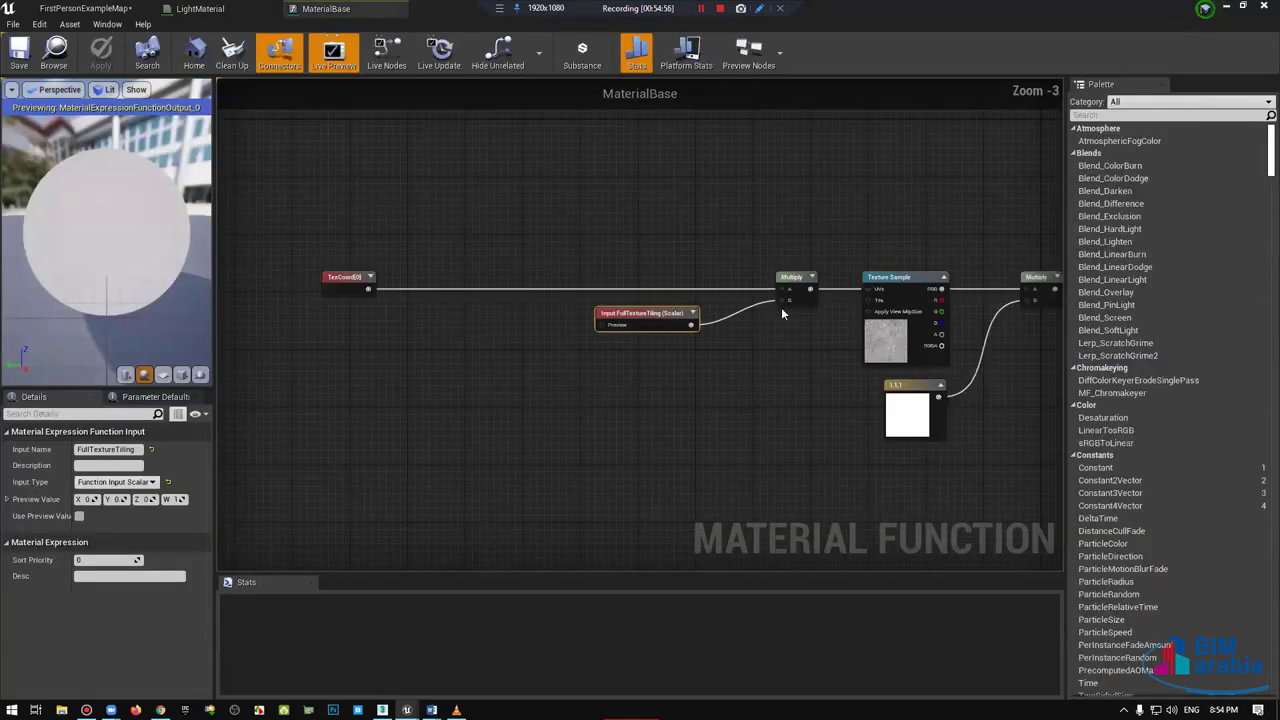
pyautogui.moveTo(340, 279); pyautogui.dragTo(488, 279)
pyautogui.moveTo(796, 326)
pyautogui.mouseDown(button='right')
pyautogui.moveTo(746, 306)
pyautogui.moveTo(626, 300)
pyautogui.mouseUp(button='right')
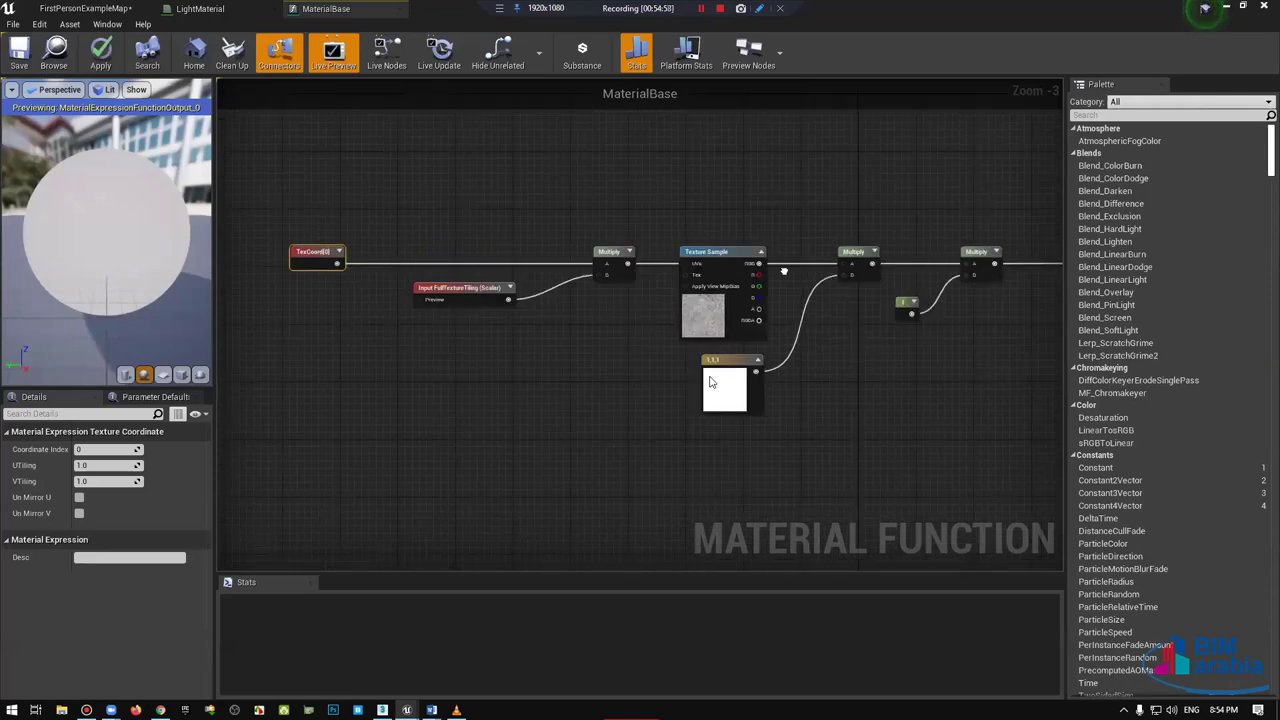
pyautogui.moveTo(826, 341); pyautogui.dragTo(716, 335, button='right')
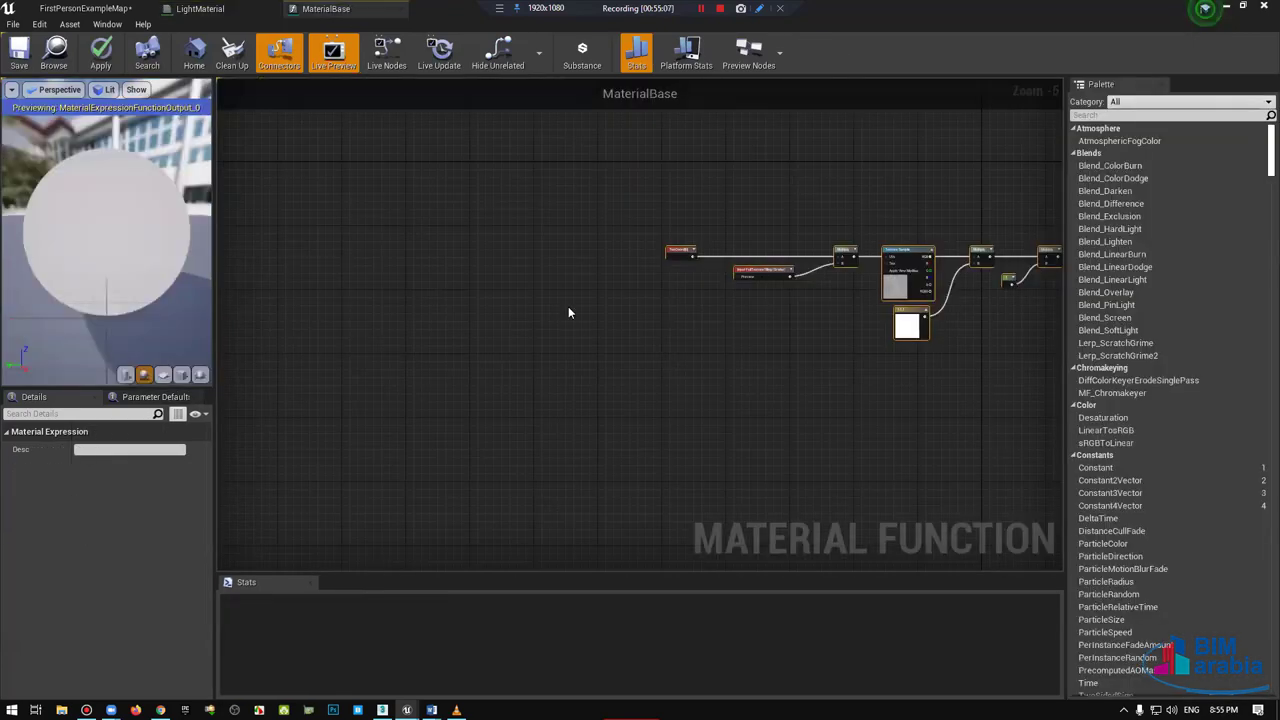
pyautogui.moveTo(568, 306); pyautogui.dragTo(322, 297, button='right')
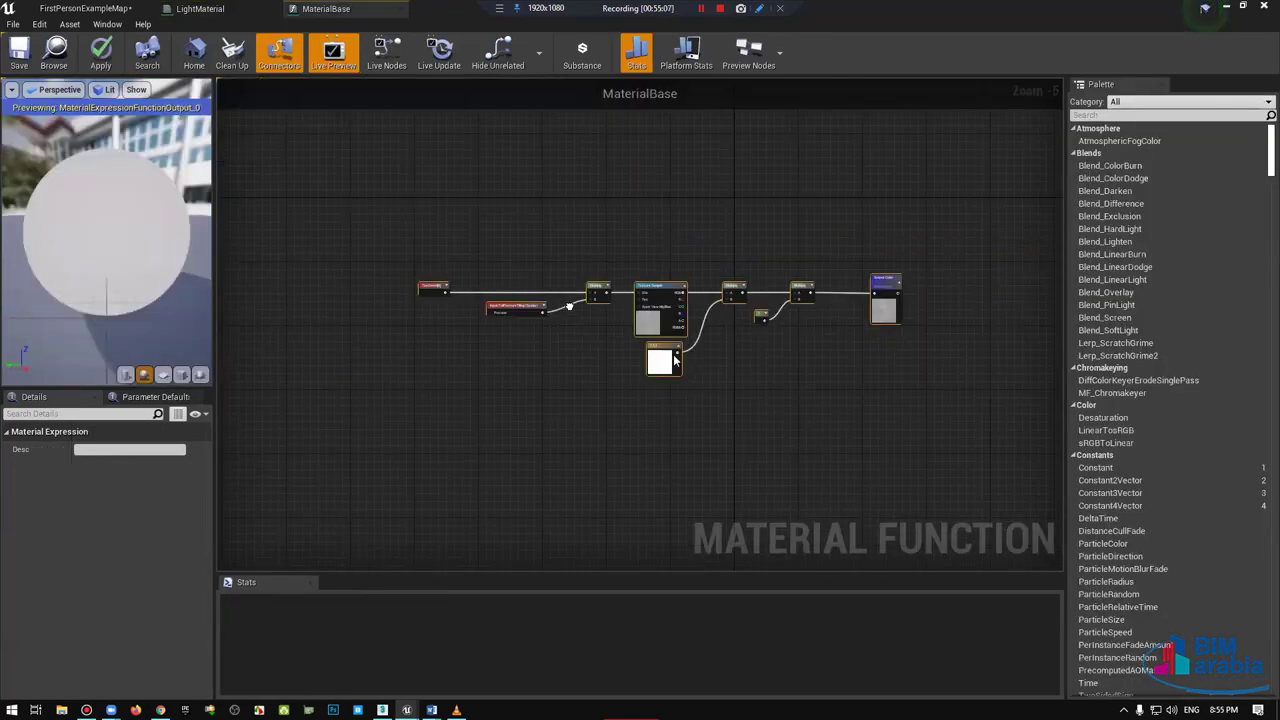
pyautogui.moveTo(614, 171); pyautogui.dragTo(468, 322)
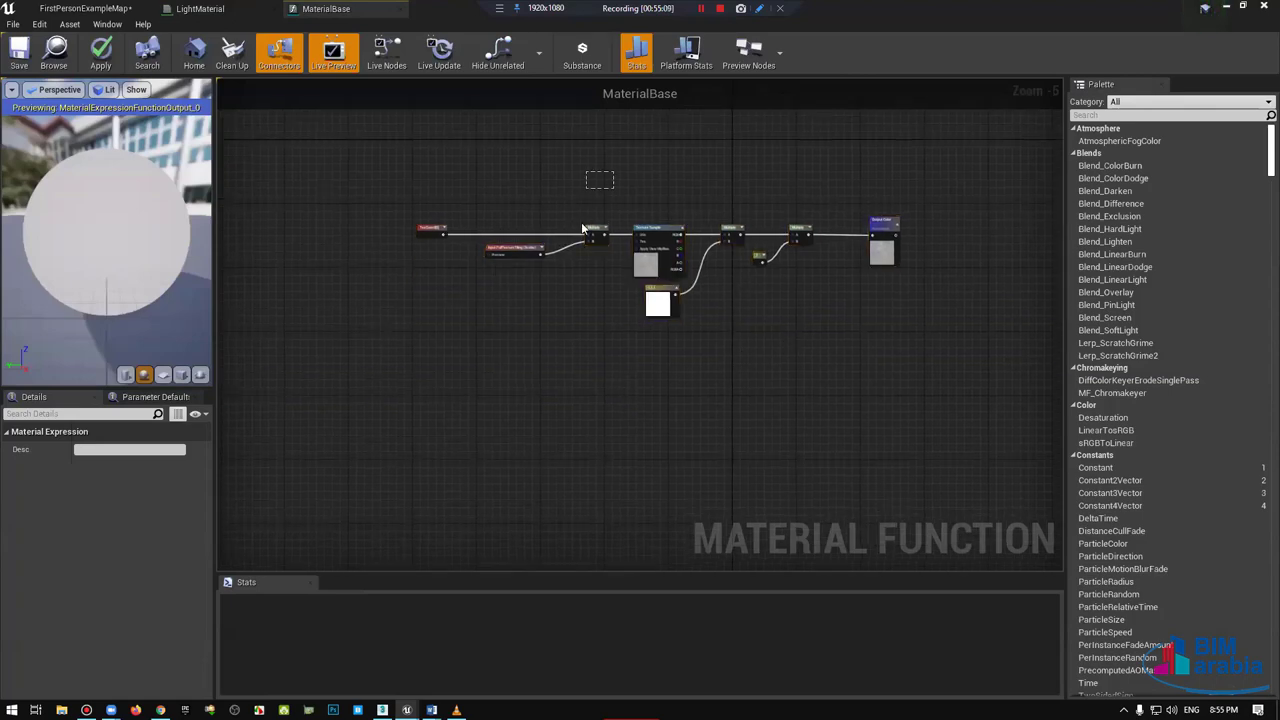
pyautogui.moveTo(596, 236); pyautogui.dragTo(508, 300)
pyautogui.moveTo(483, 363); pyautogui.dragTo(472, 370)
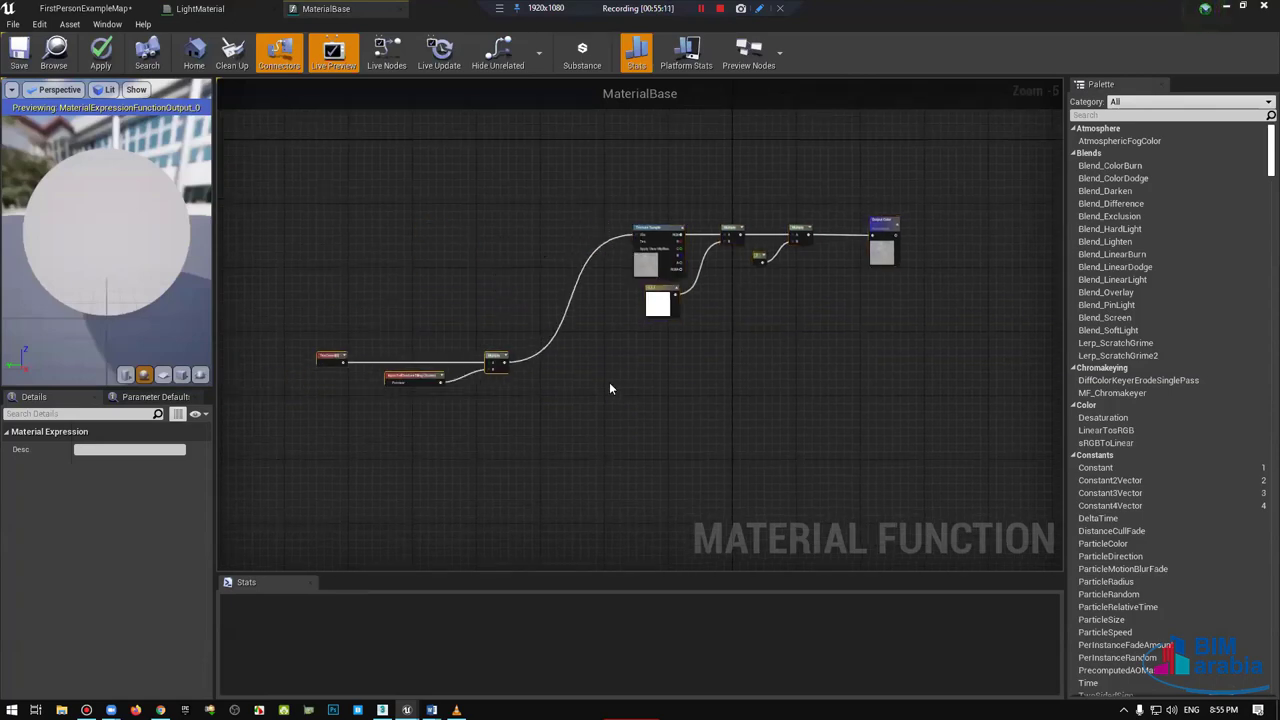
pyautogui.moveTo(609, 382); pyautogui.dragTo(594, 376, button='right')
pyautogui.click(658, 311)
# Step: Delete the white 1,1,1 Constant3Vector node feeding the first Multiply
pyautogui.scroll(2, 650, 295)
pyautogui.scroll(1, 645, 290)
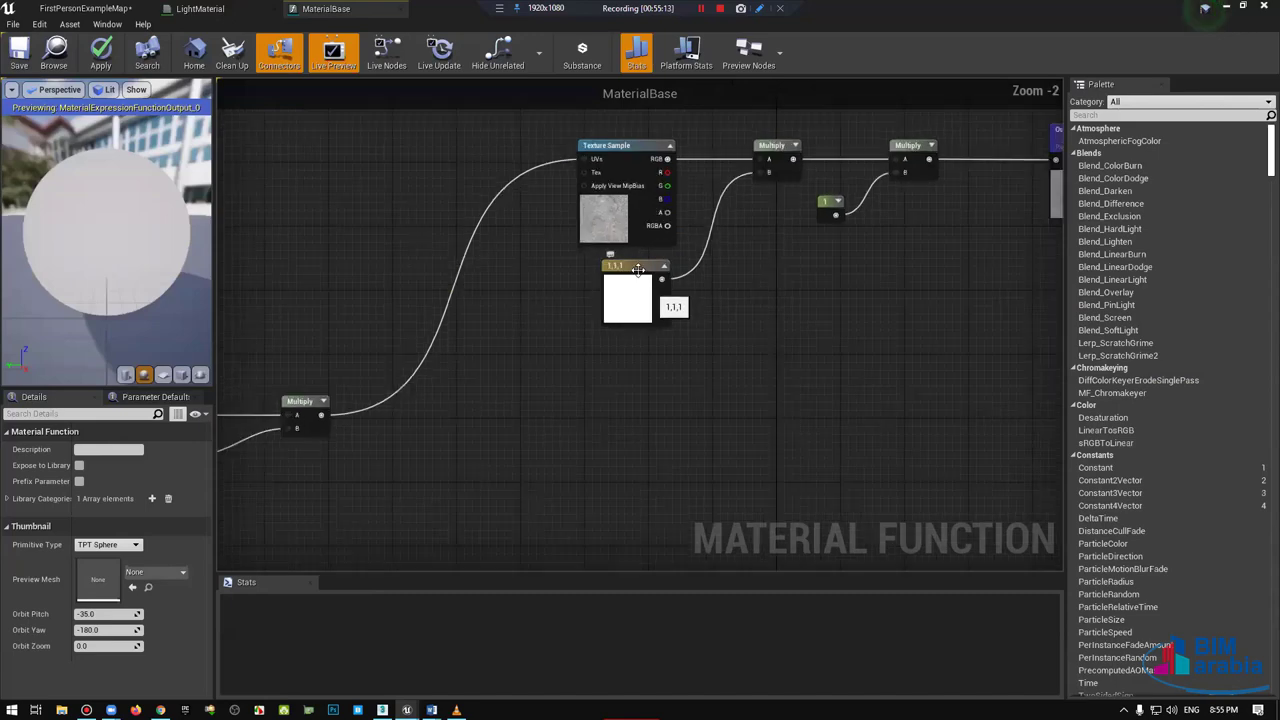
pyautogui.click(638, 268)
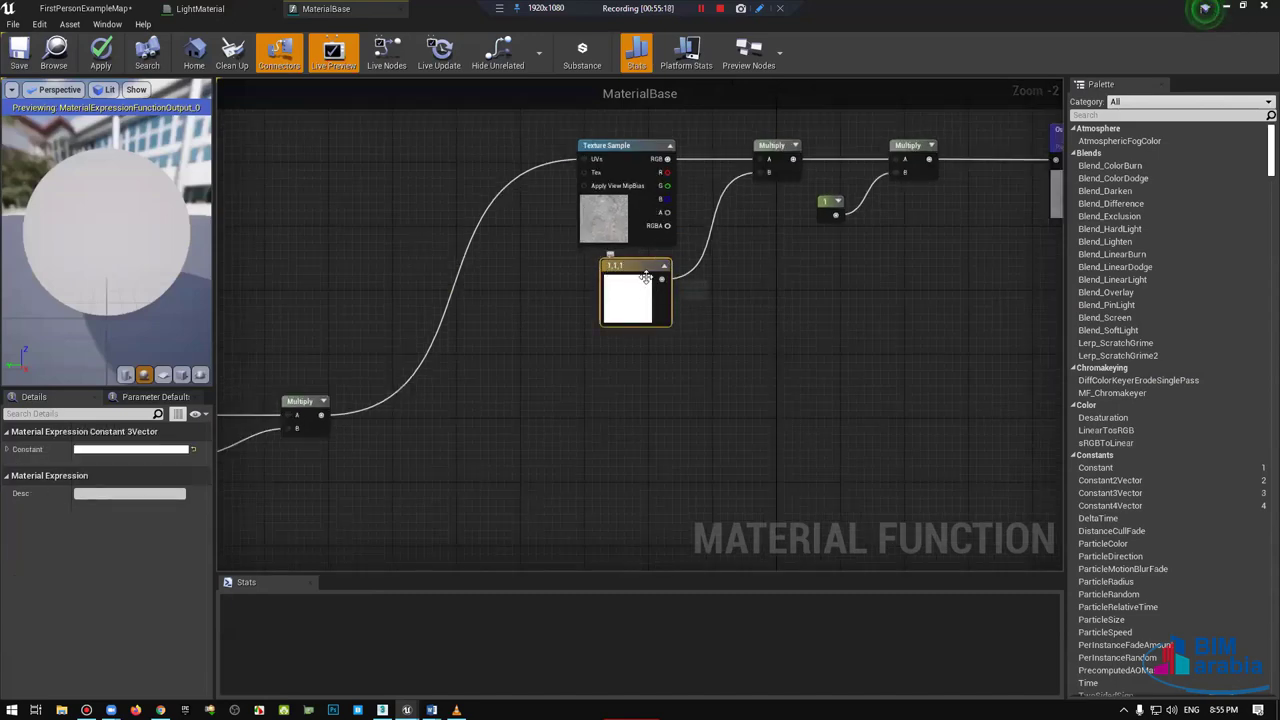
pyautogui.press('Delete')
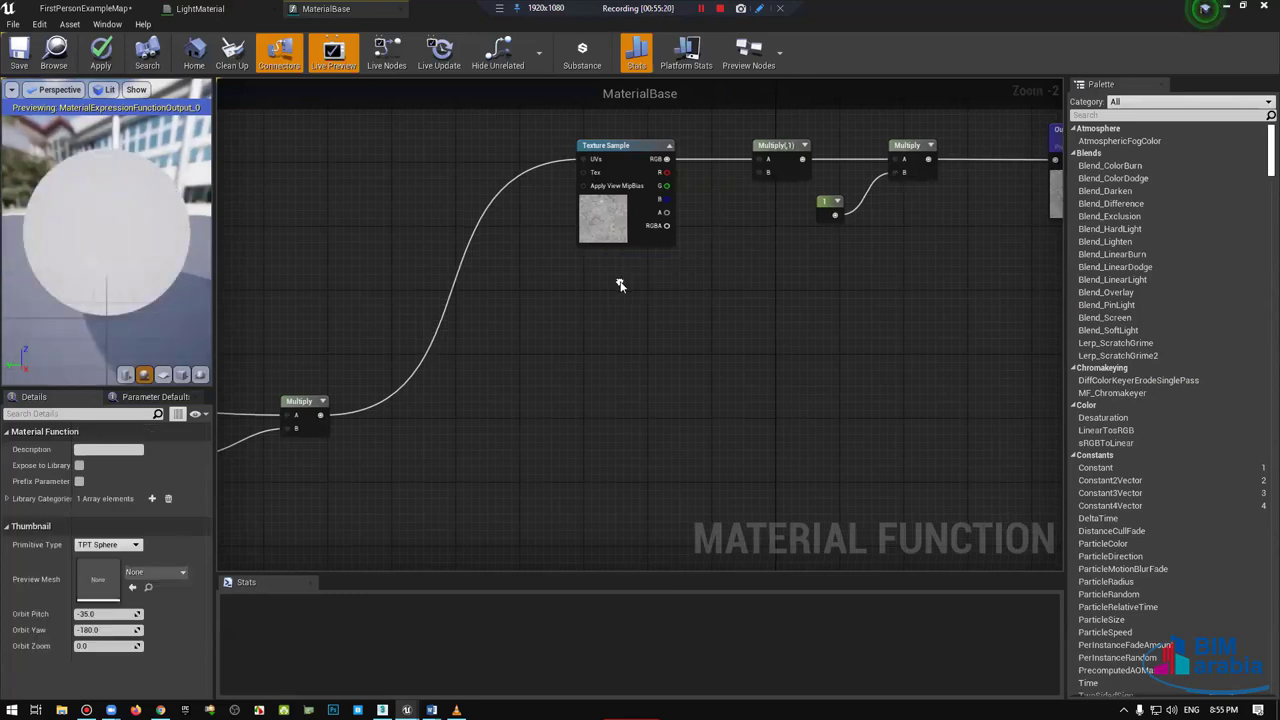
pyautogui.rightClick(622, 289)
# Step: Add a function input node and wire it into the first Multiply
pyautogui.write('put')
pyautogui.press('Return')
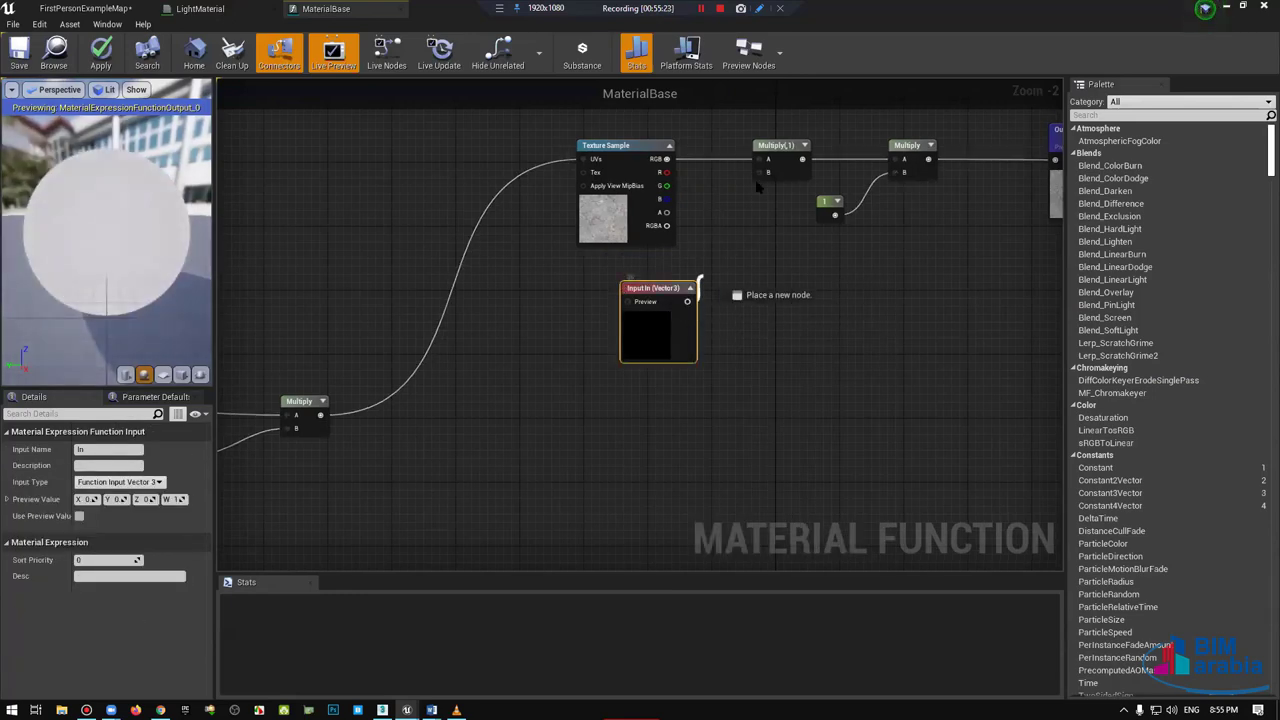
pyautogui.moveTo(687, 301); pyautogui.dragTo(767, 159)
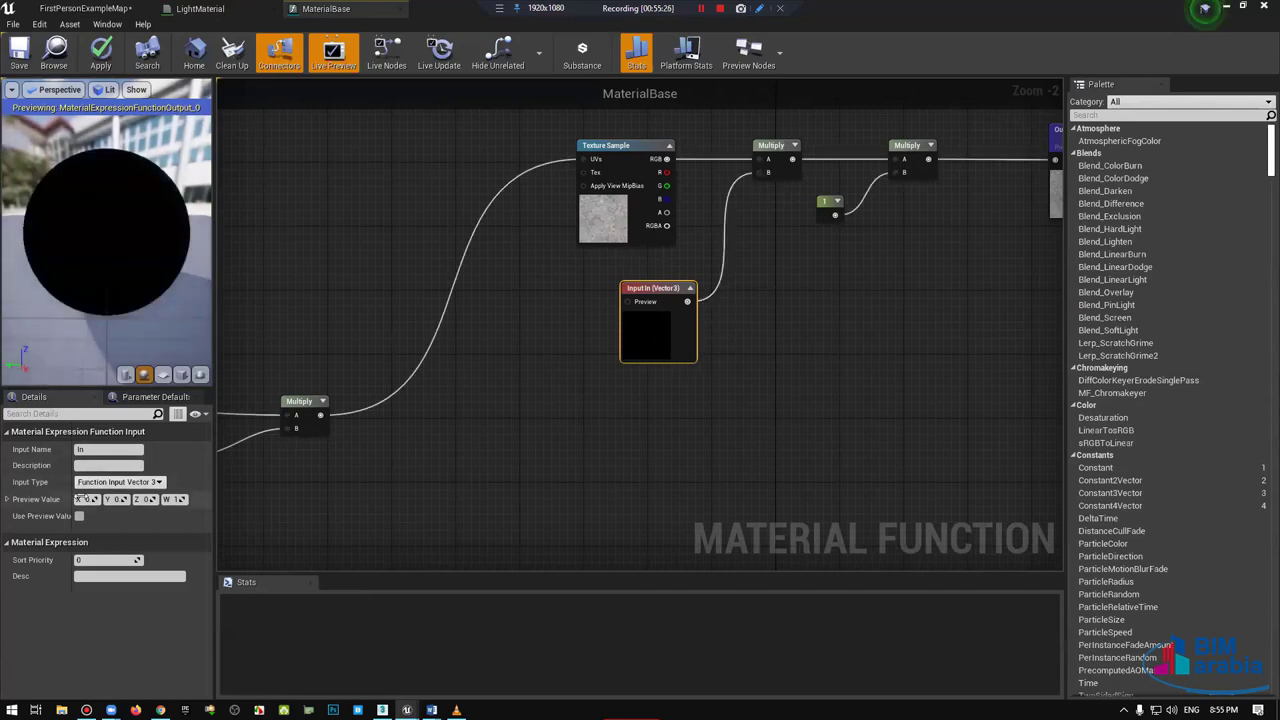
# Step: Set the input's preview value X, Y and Z to 1.0 for a white preview
pyautogui.click(22, 500)
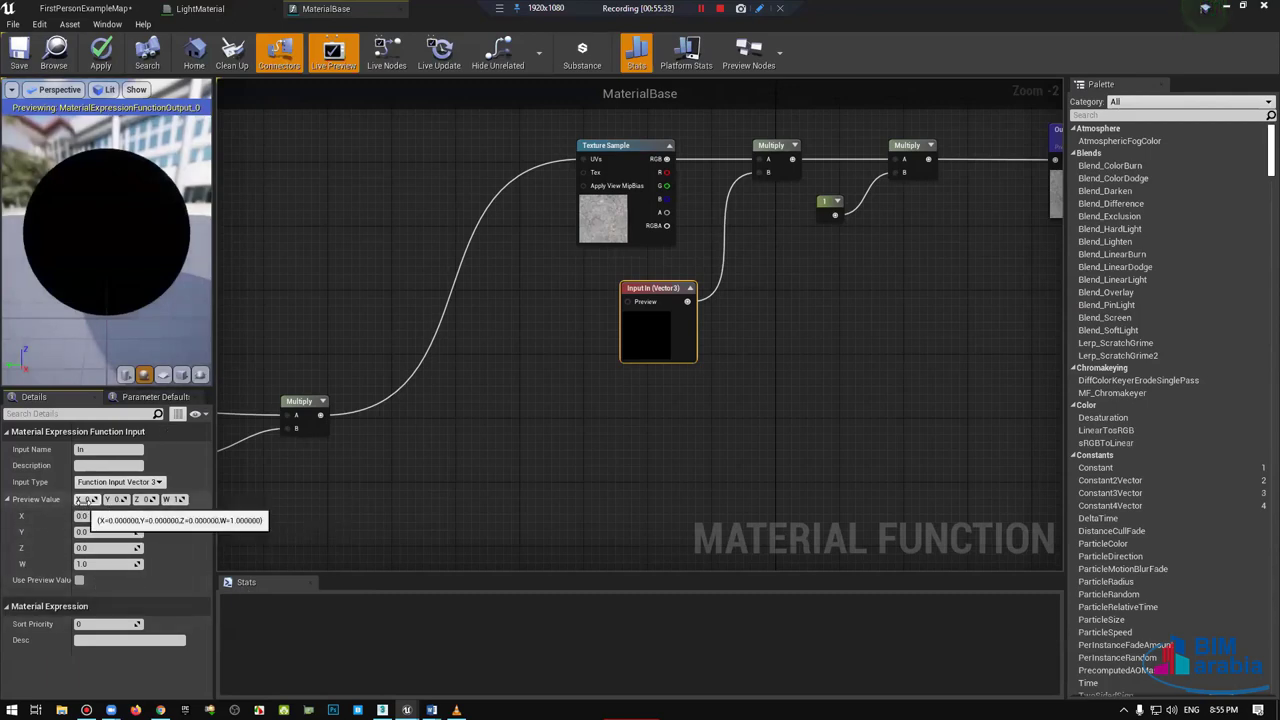
pyautogui.moveTo(87, 499); pyautogui.dragTo(97, 499)
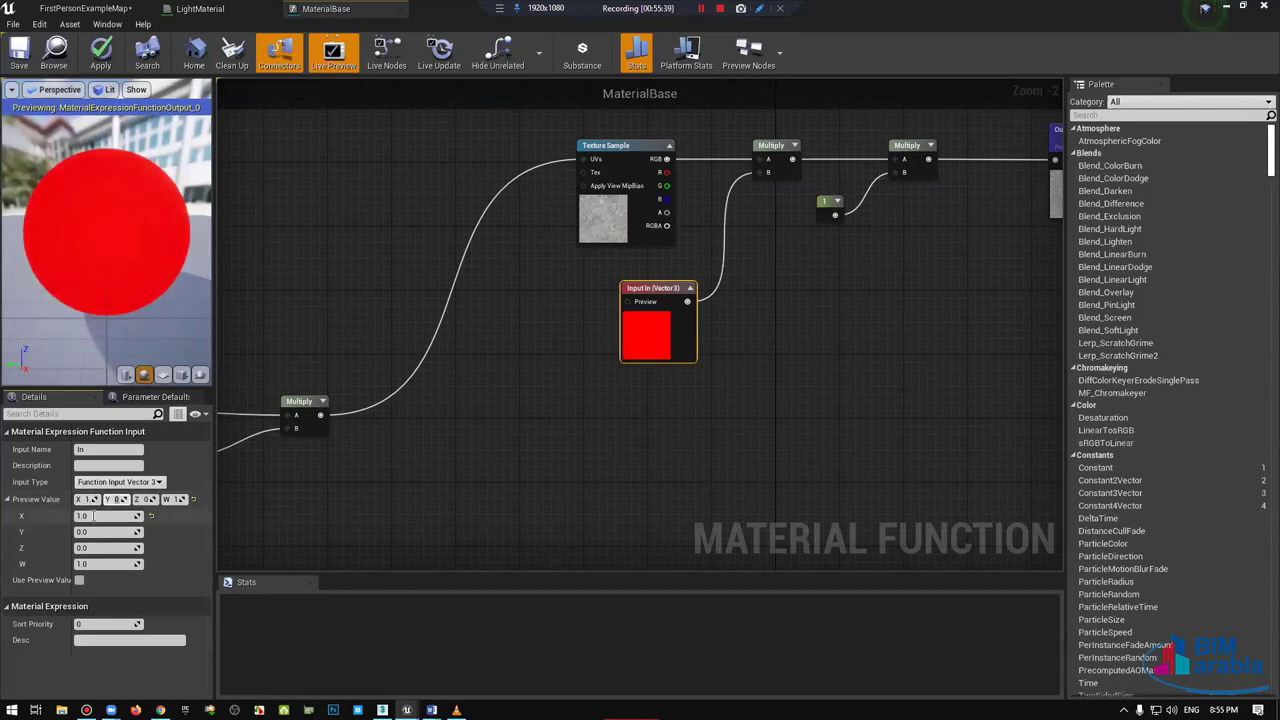
pyautogui.click(36, 518)
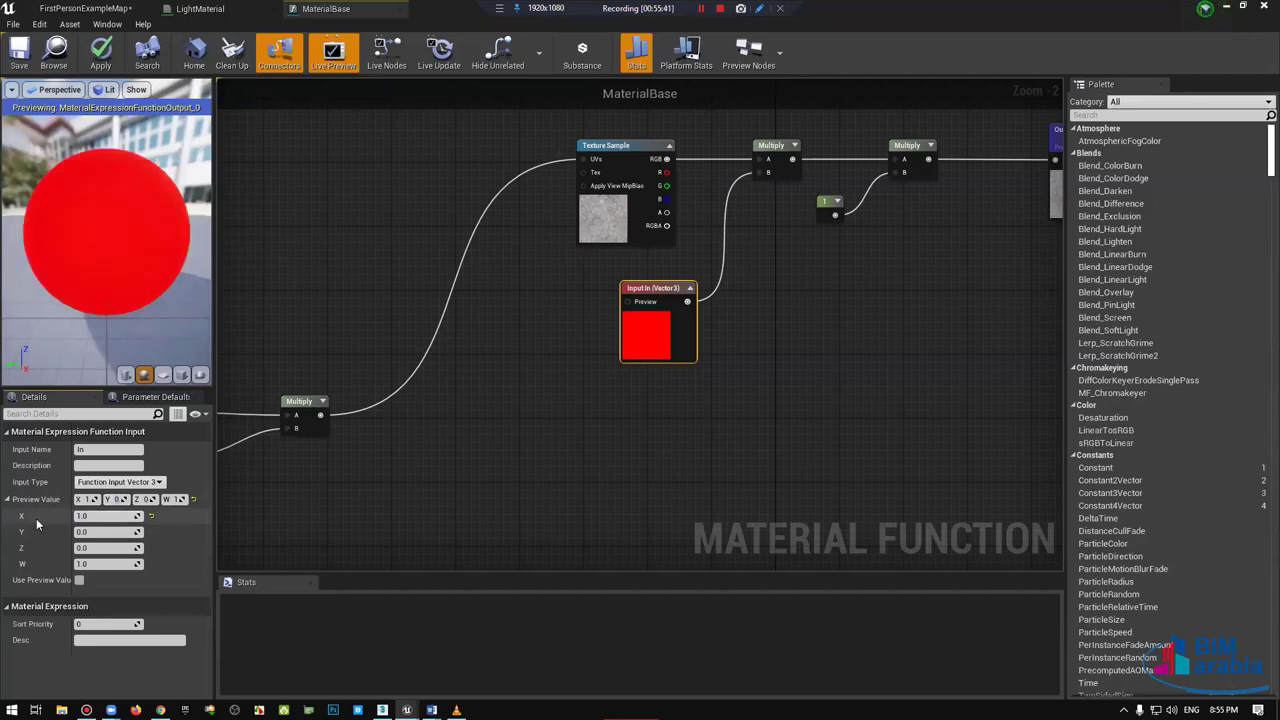
pyautogui.moveTo(130, 240); pyautogui.dragTo(94, 231)
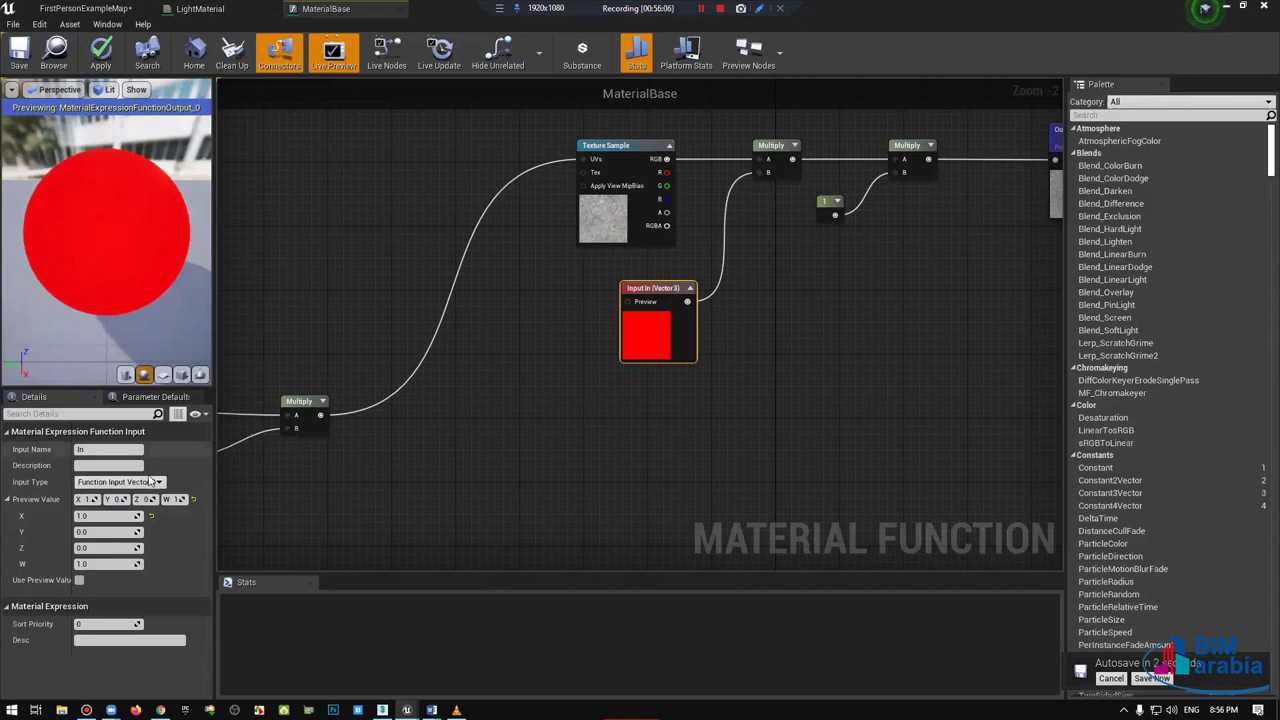
pyautogui.click(98, 531)
pyautogui.write('1')
pyautogui.press('Tab')
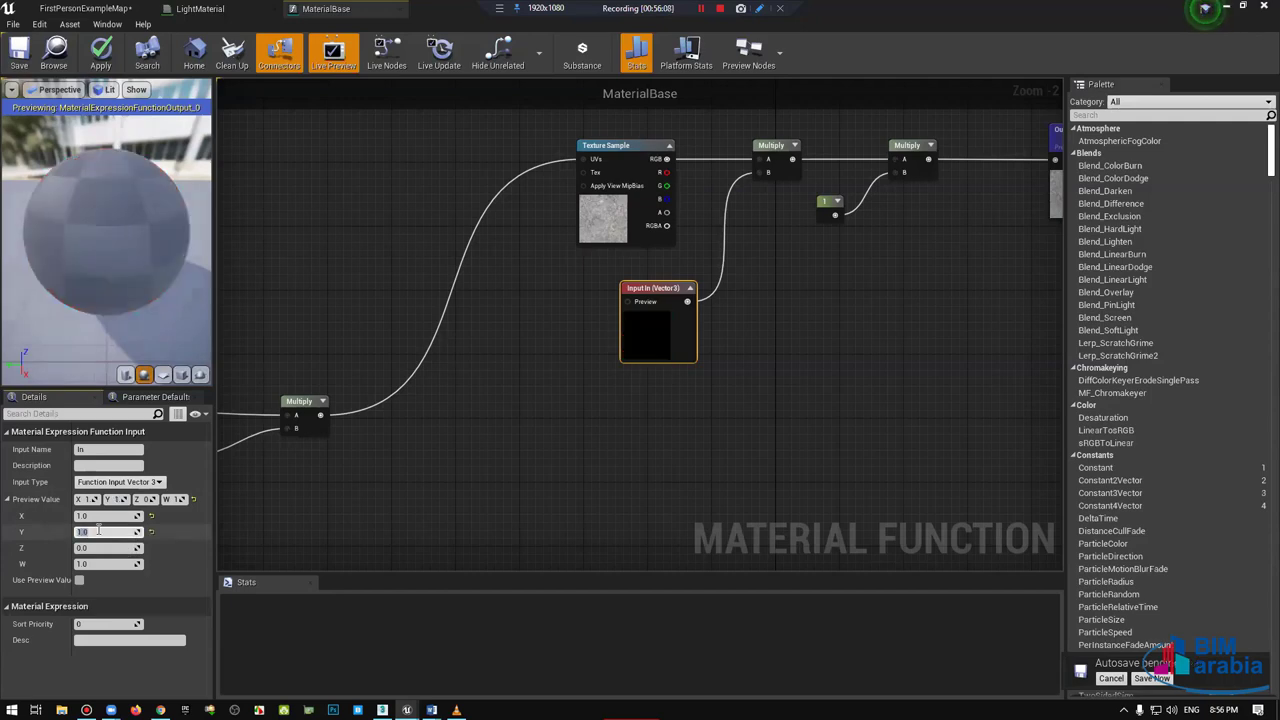
pyautogui.write('1')
pyautogui.press('Return')
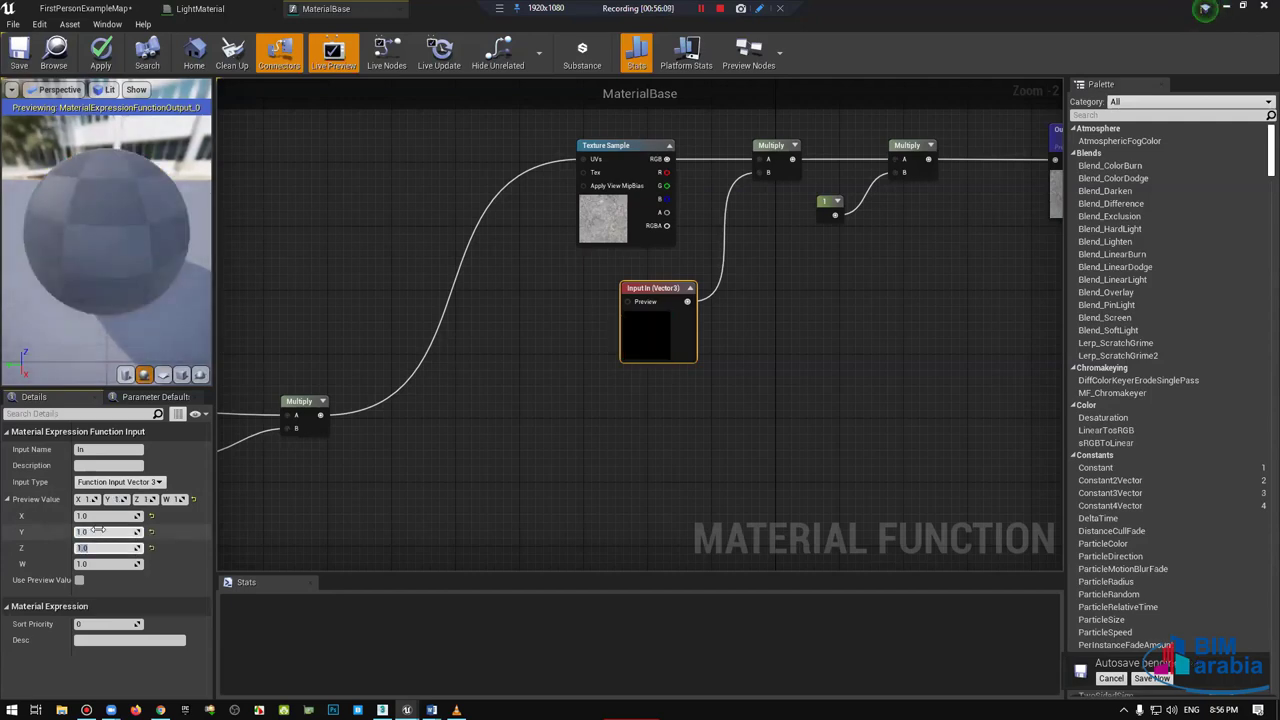
pyautogui.moveTo(37, 228)
pyautogui.mouseDown()
pyautogui.moveTo(670, 328)
pyautogui.moveTo(670, 294)
pyautogui.mouseUp()
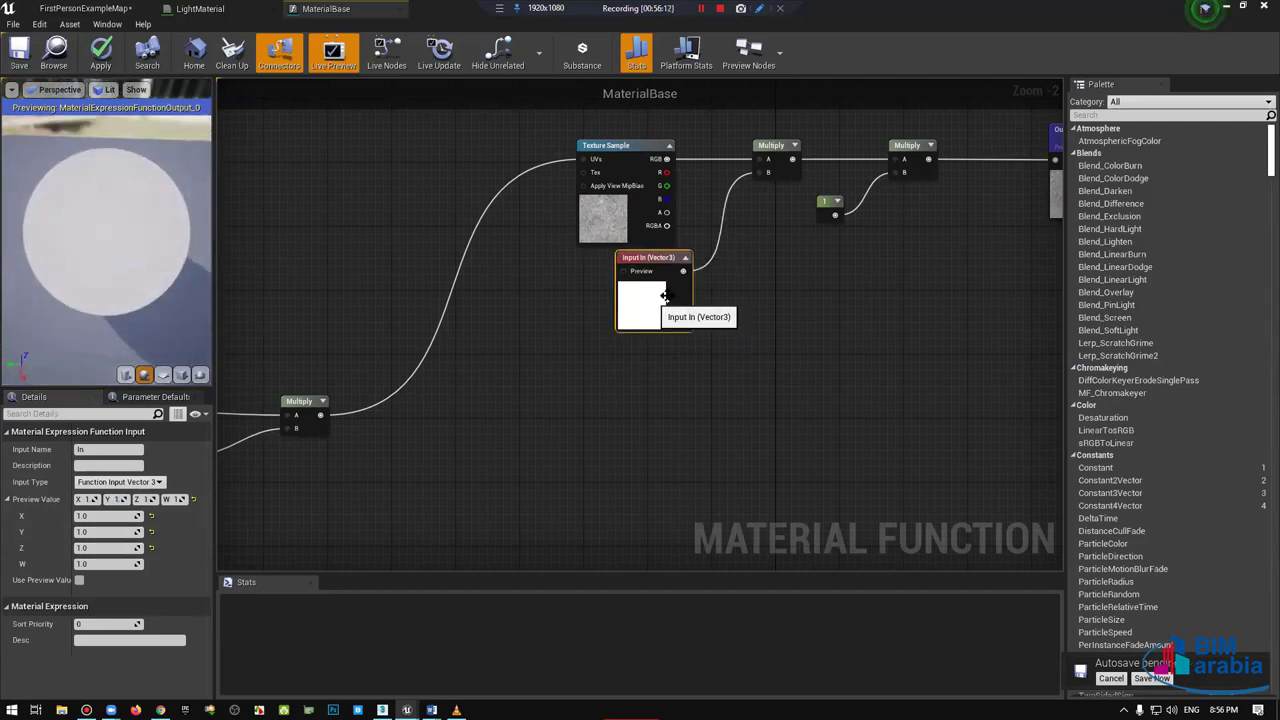
pyautogui.moveTo(741, 276); pyautogui.dragTo(702, 292, button='right')
# Step: Replace the constant 1 with a scalar input ColorOverlayInt wired into the second Multiply's B
pyautogui.press('Delete')
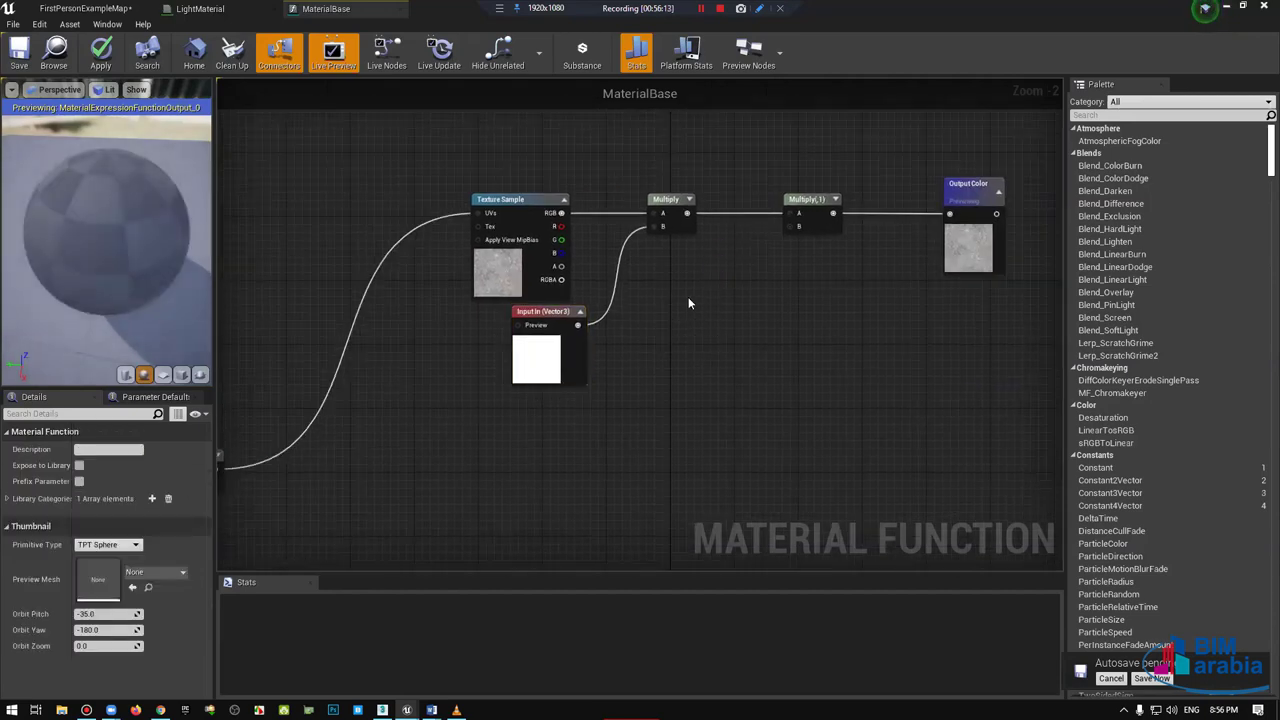
pyautogui.rightClick(689, 302)
pyautogui.write('input')
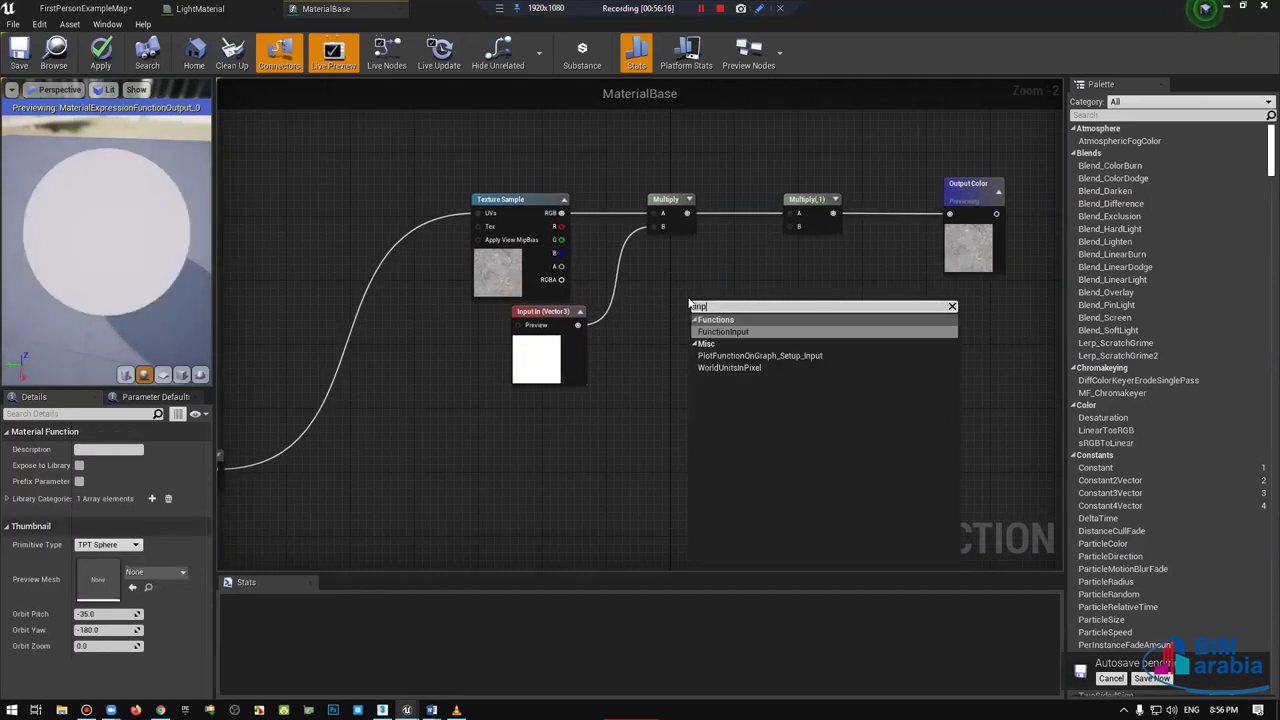
pyautogui.press('Return')
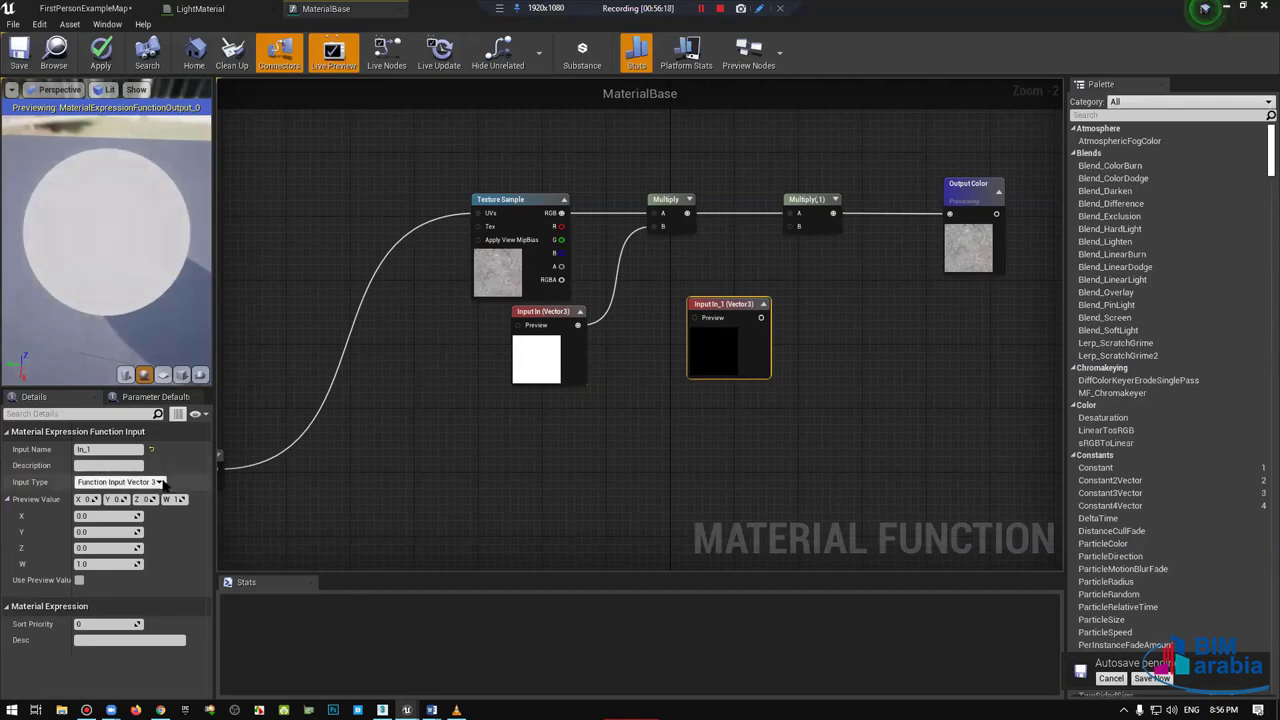
pyautogui.click(150, 482)
pyautogui.click(150, 494)
pyautogui.write('ColorOverl')
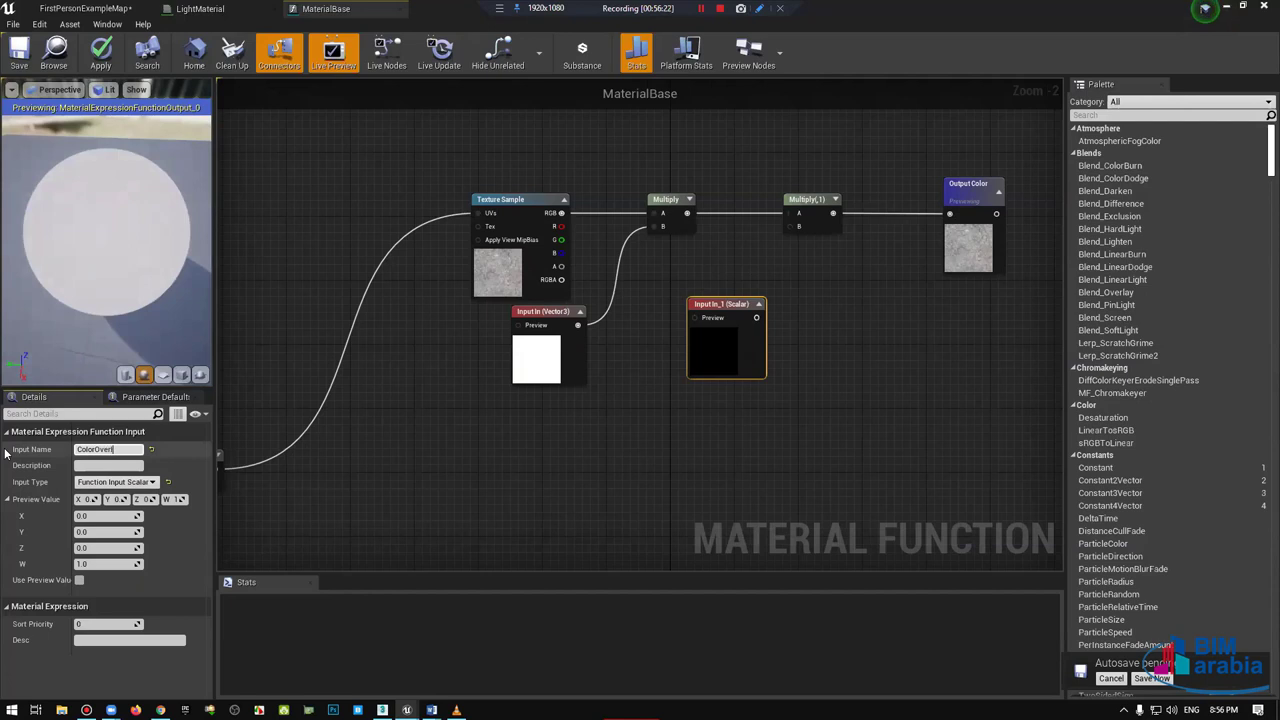
pyautogui.press('Return')
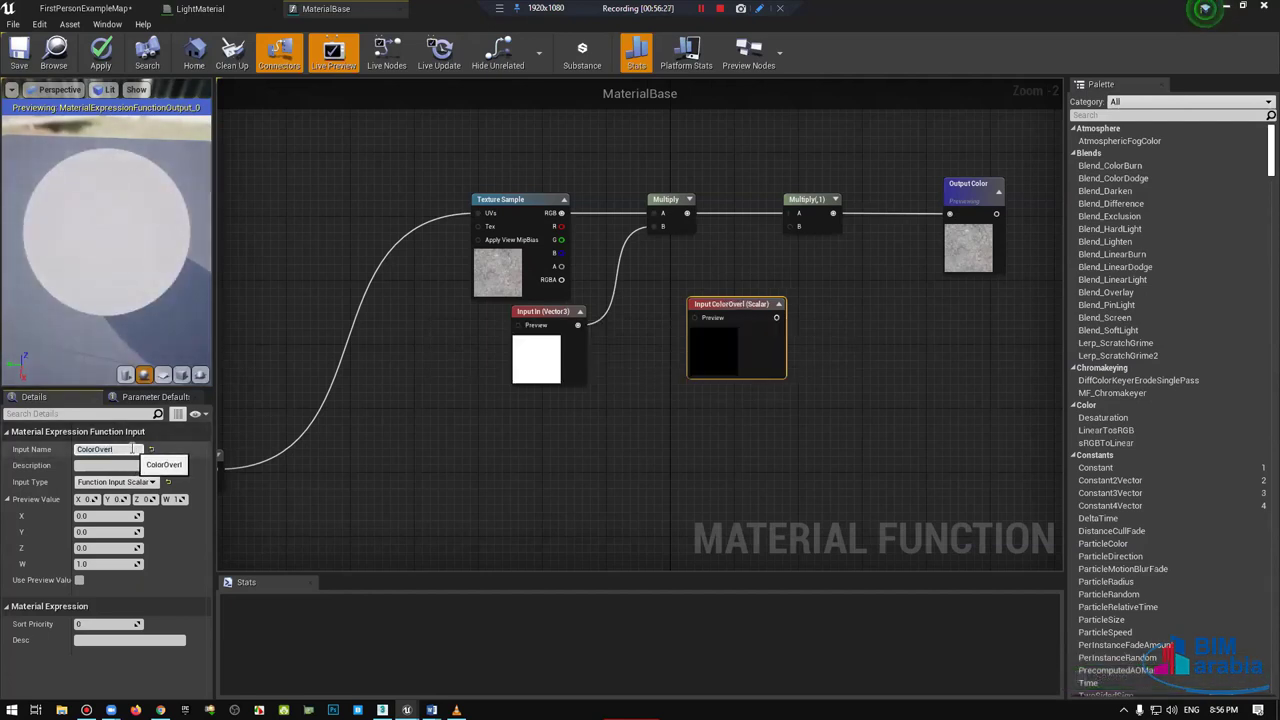
pyautogui.write('ayInt')
pyautogui.press('Return')
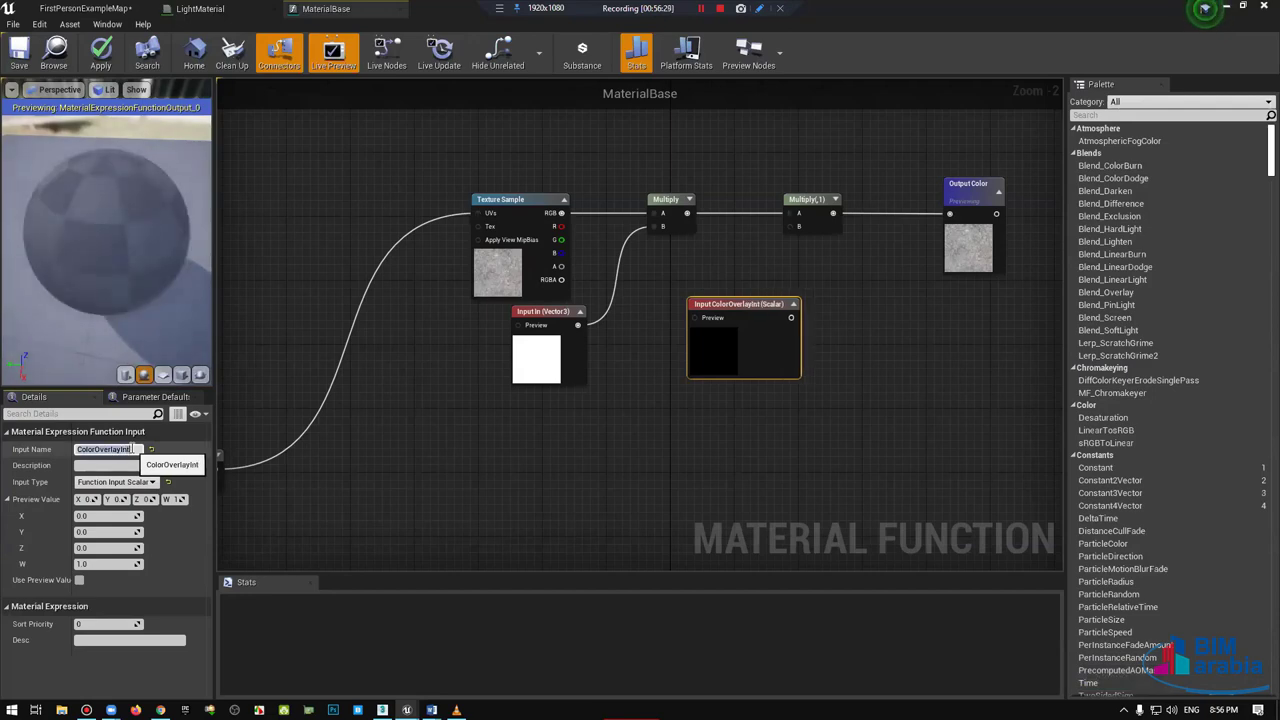
pyautogui.moveTo(791, 317); pyautogui.dragTo(798, 226)
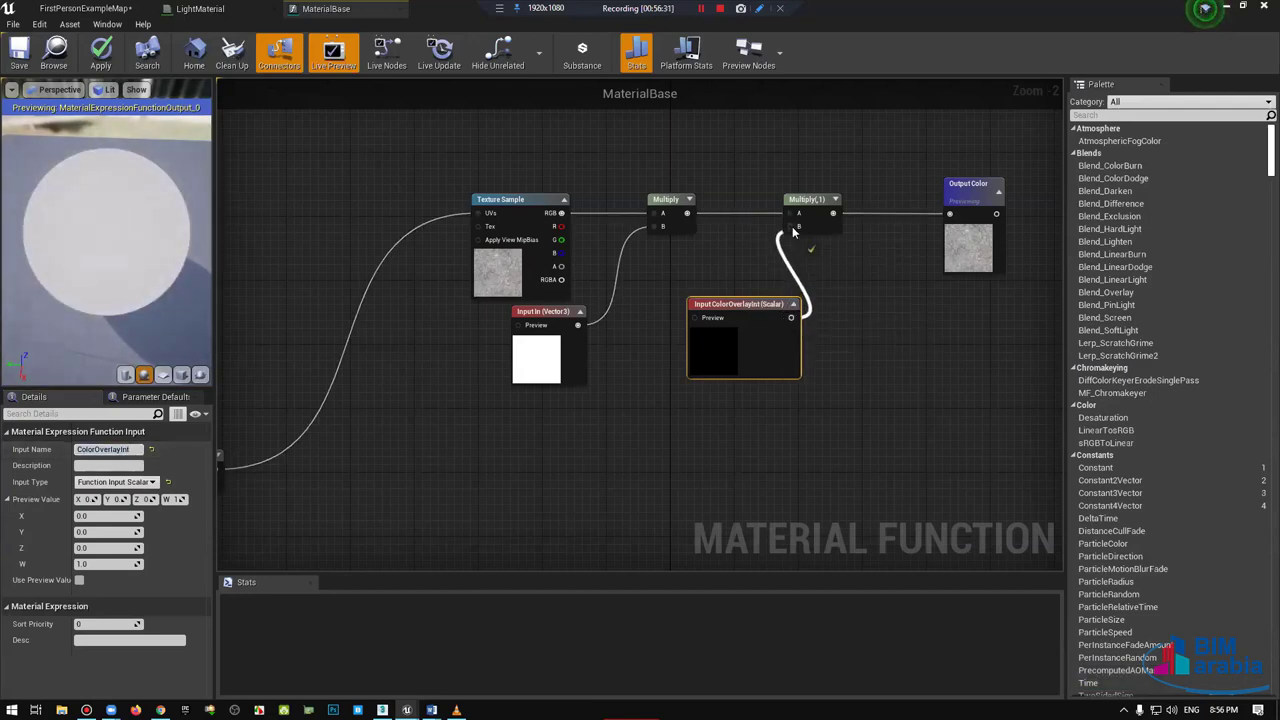
pyautogui.moveTo(770, 317); pyautogui.dragTo(745, 309)
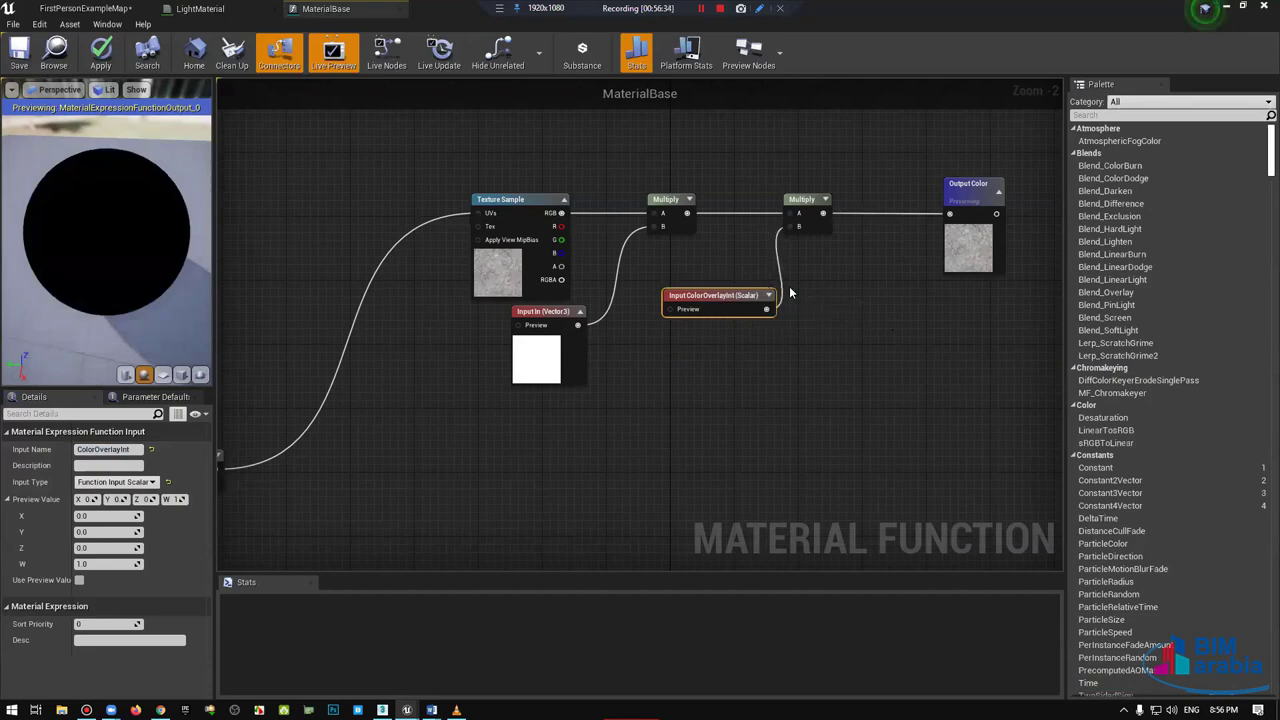
# Step: Give the ColorOverlayInt input a sort priority of 1
pyautogui.moveTo(457, 393); pyautogui.dragTo(597, 337, button='right')
pyautogui.scroll(-1, 513, 371)
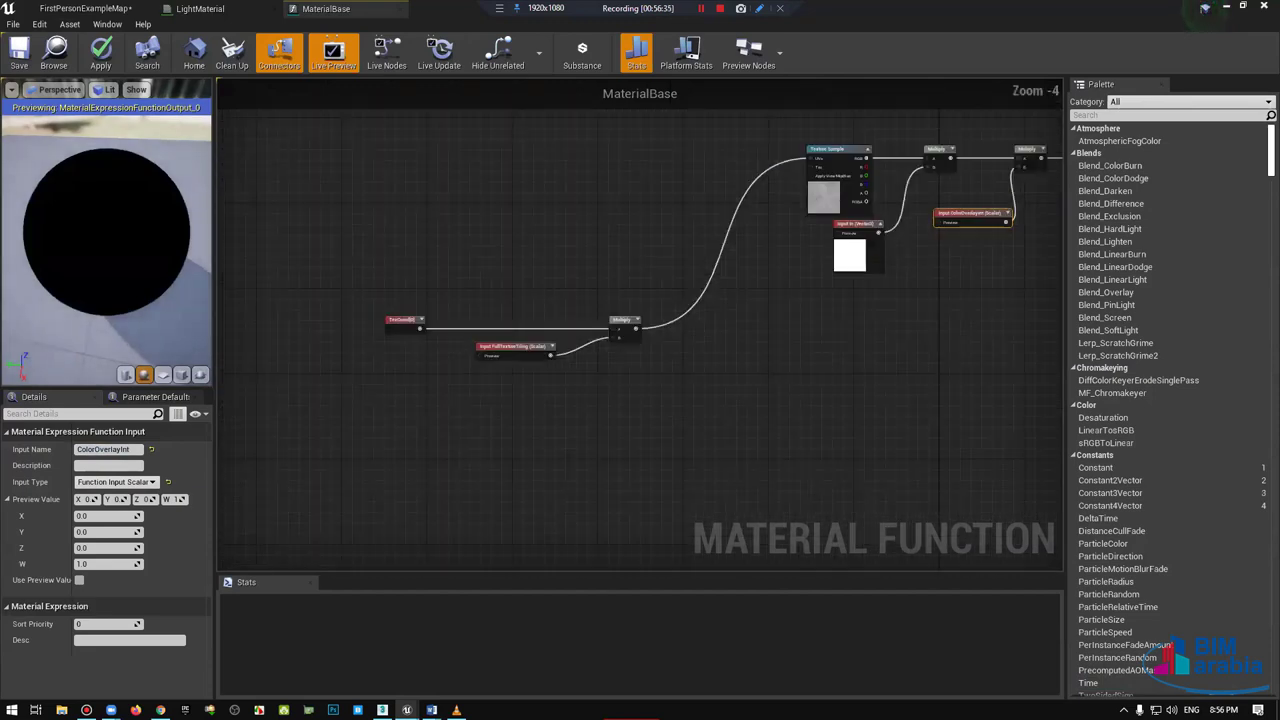
pyautogui.moveTo(417, 385)
pyautogui.mouseDown(button='right')
pyautogui.moveTo(603, 343)
pyautogui.moveTo(205, 431)
pyautogui.mouseUp(button='right')
pyautogui.click(575, 290)
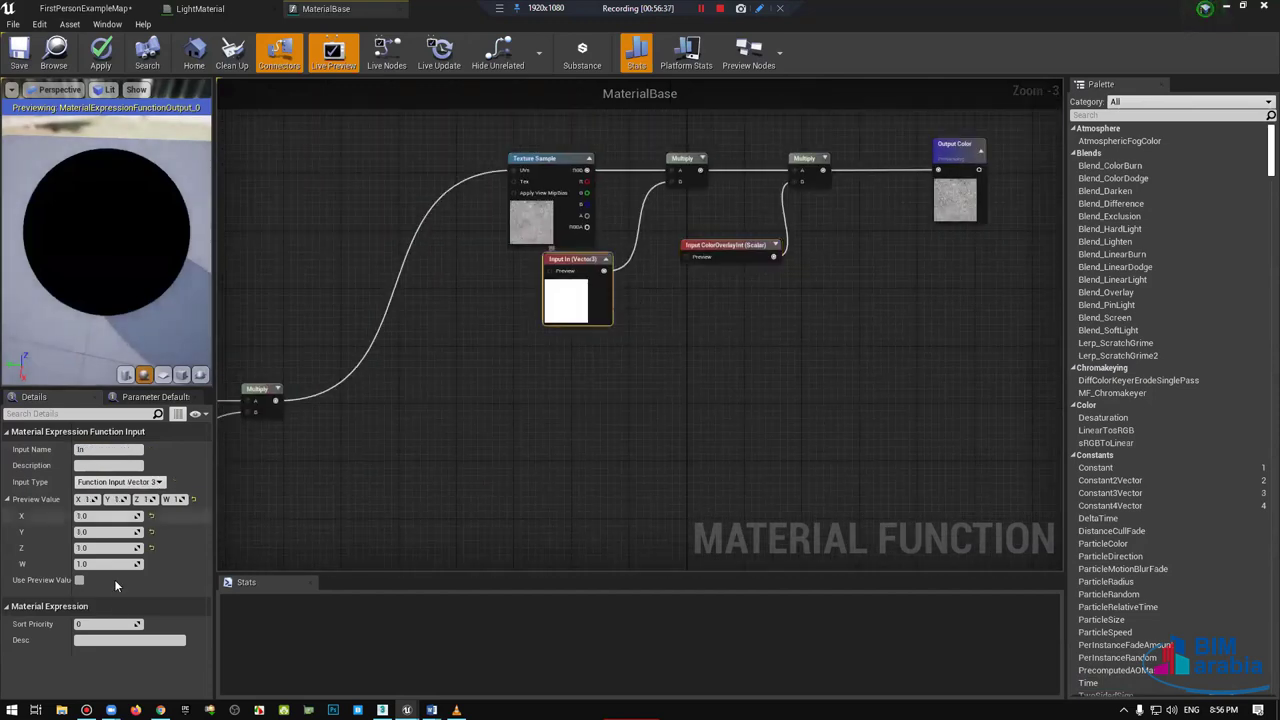
pyautogui.click(725, 245)
pyautogui.write('1')
pyautogui.press('Return')
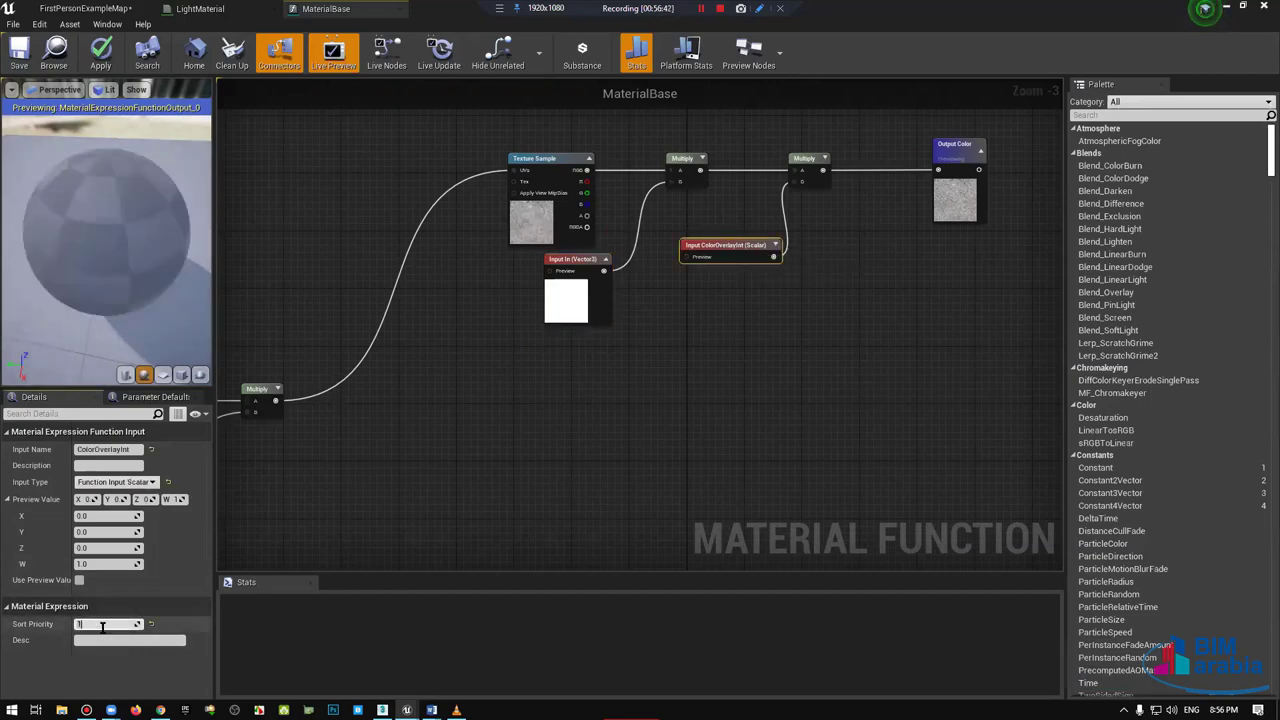
pyautogui.moveTo(470, 342); pyautogui.dragTo(515, 330, button='right')
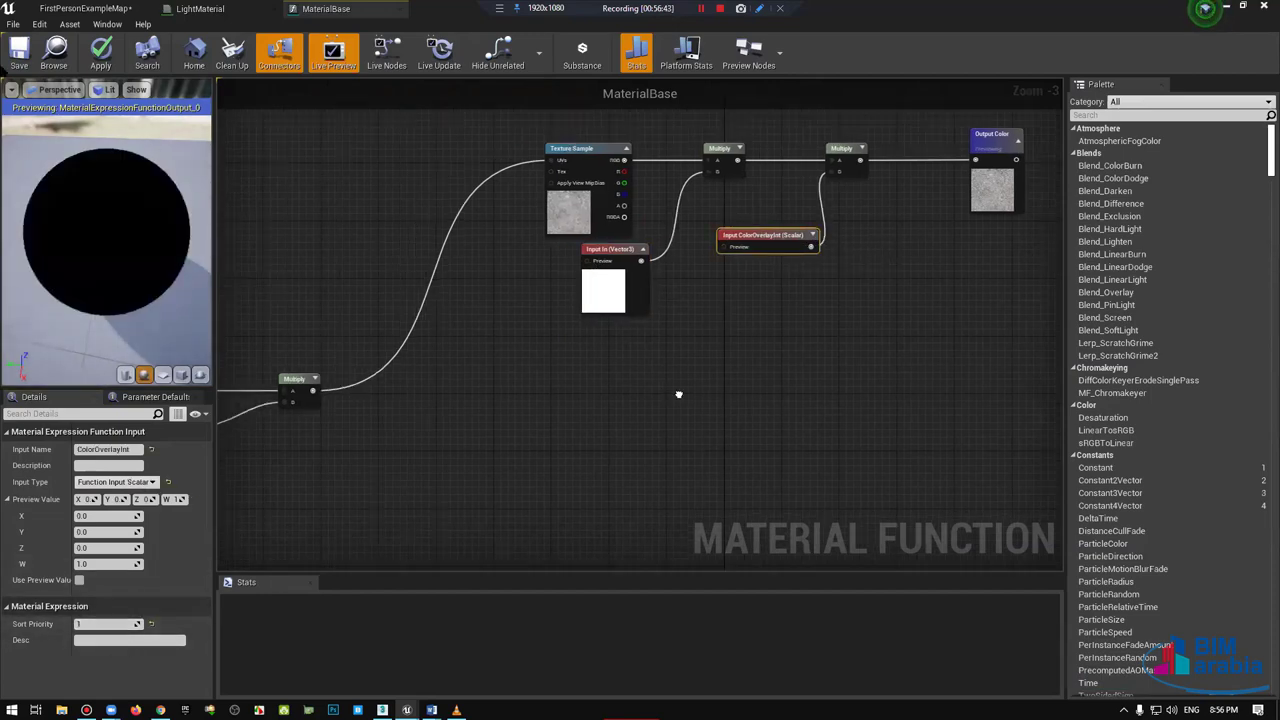
# Step: Save the MaterialBase function and rename the In input to ColorOverlay
pyautogui.click(27, 70)
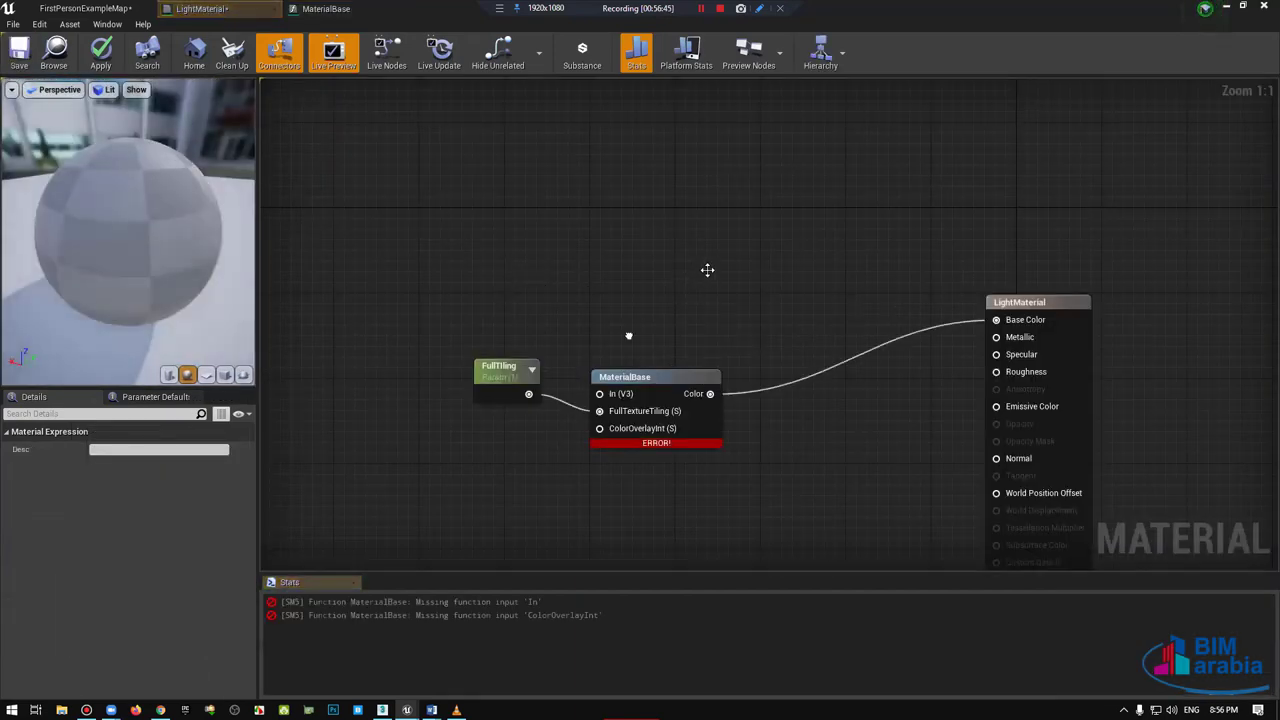
pyautogui.moveTo(630, 344); pyautogui.dragTo(704, 202, button='right')
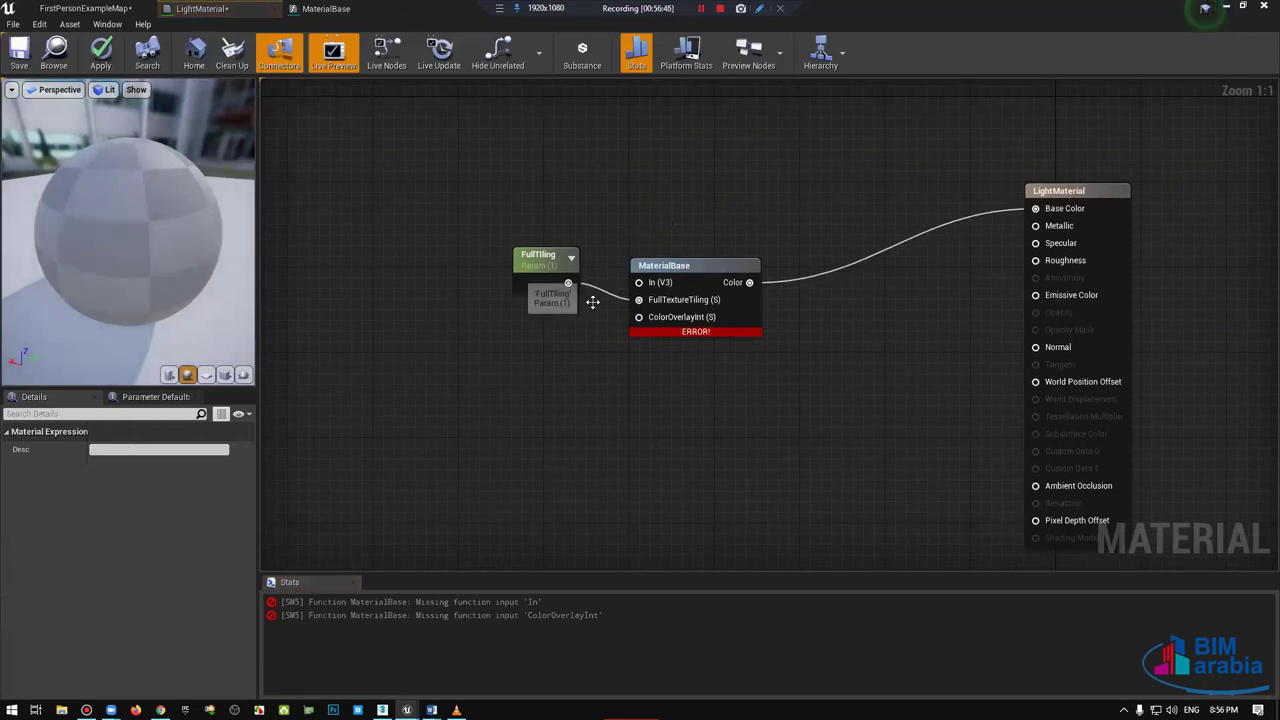
pyautogui.click(525, 300)
pyautogui.click(665, 266)
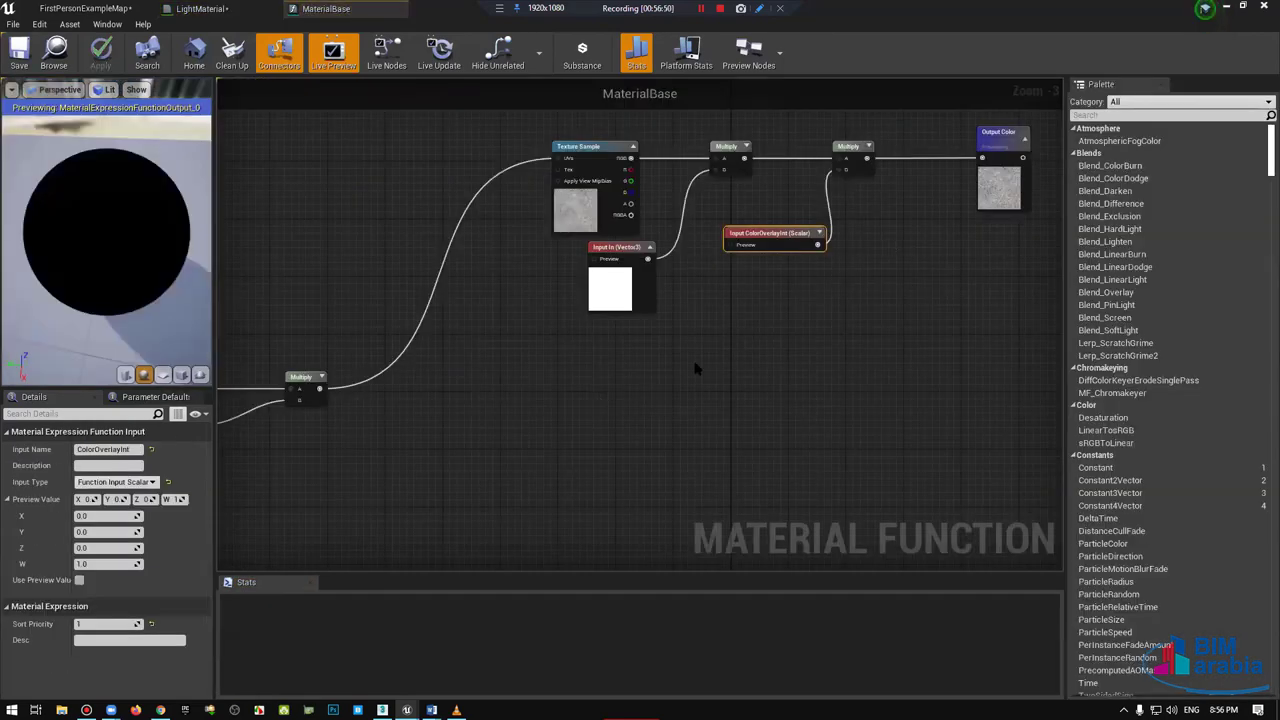
pyautogui.moveTo(472, 334); pyautogui.dragTo(796, 266, button='right')
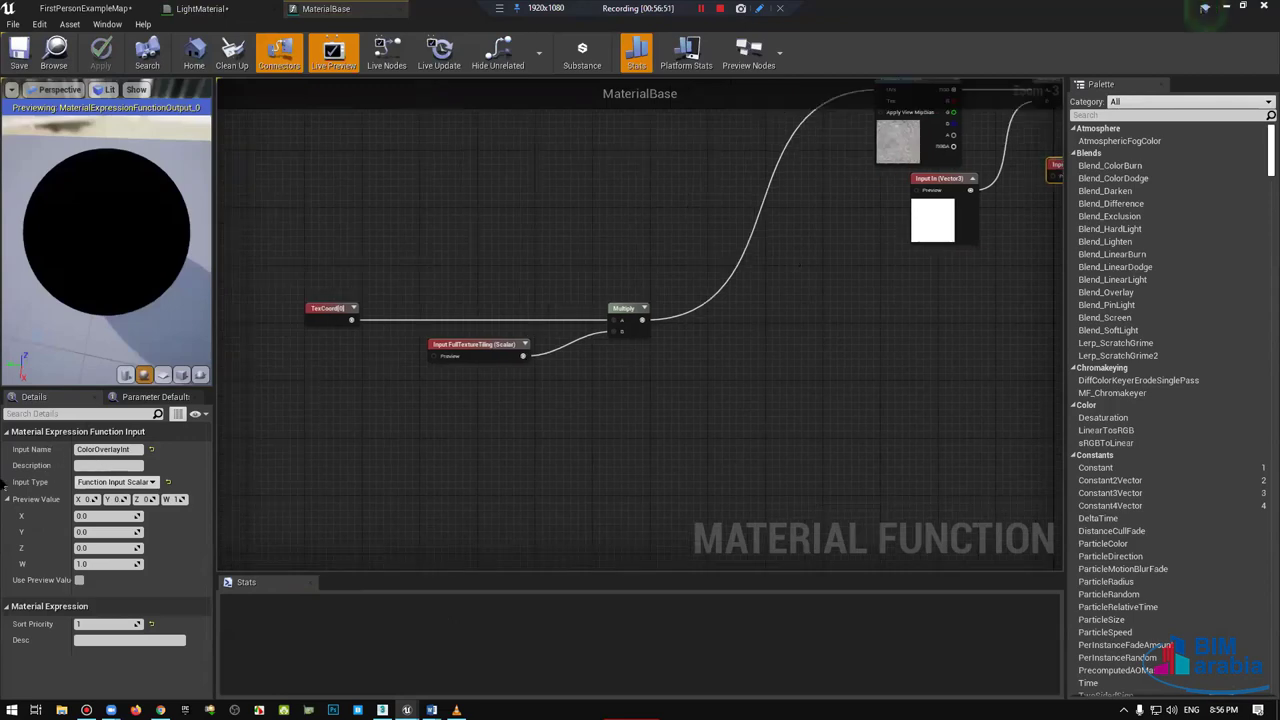
pyautogui.scroll(2, 434, 323)
pyautogui.scroll(-1, 434, 323)
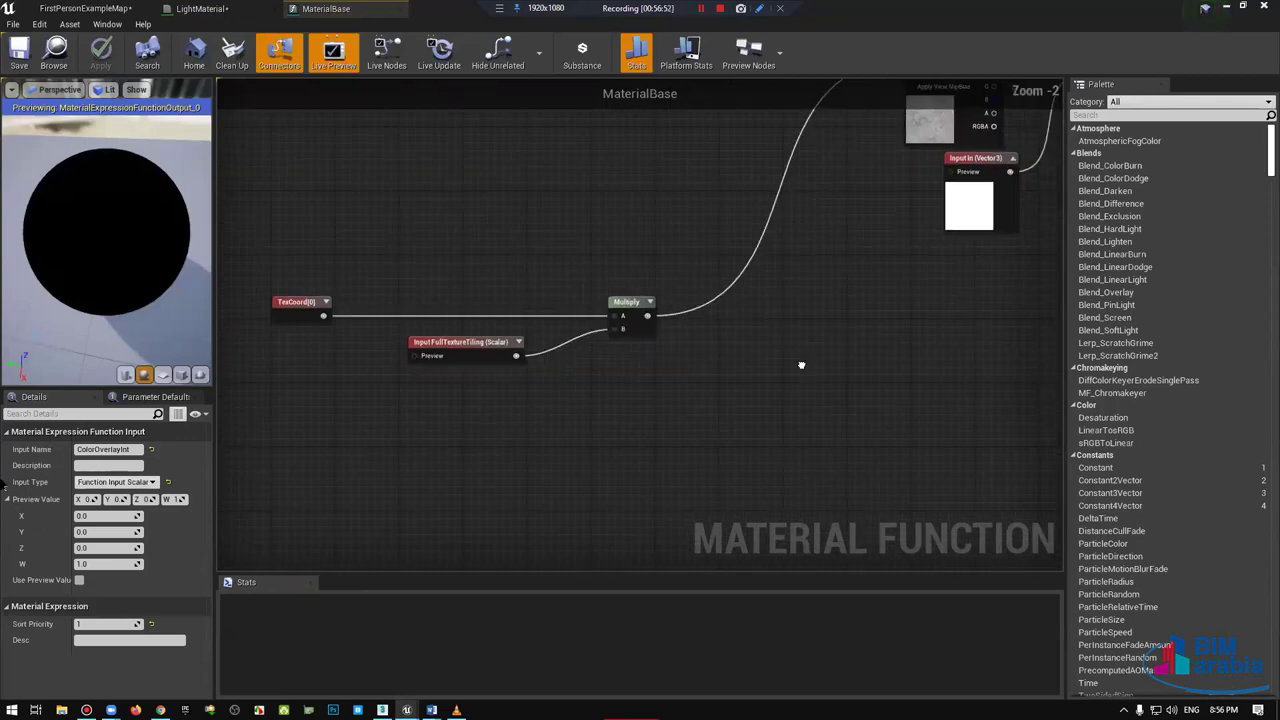
pyautogui.moveTo(801, 365); pyautogui.dragTo(598, 398, button='right')
pyautogui.scroll(2, 598, 398)
pyautogui.click(551, 383)
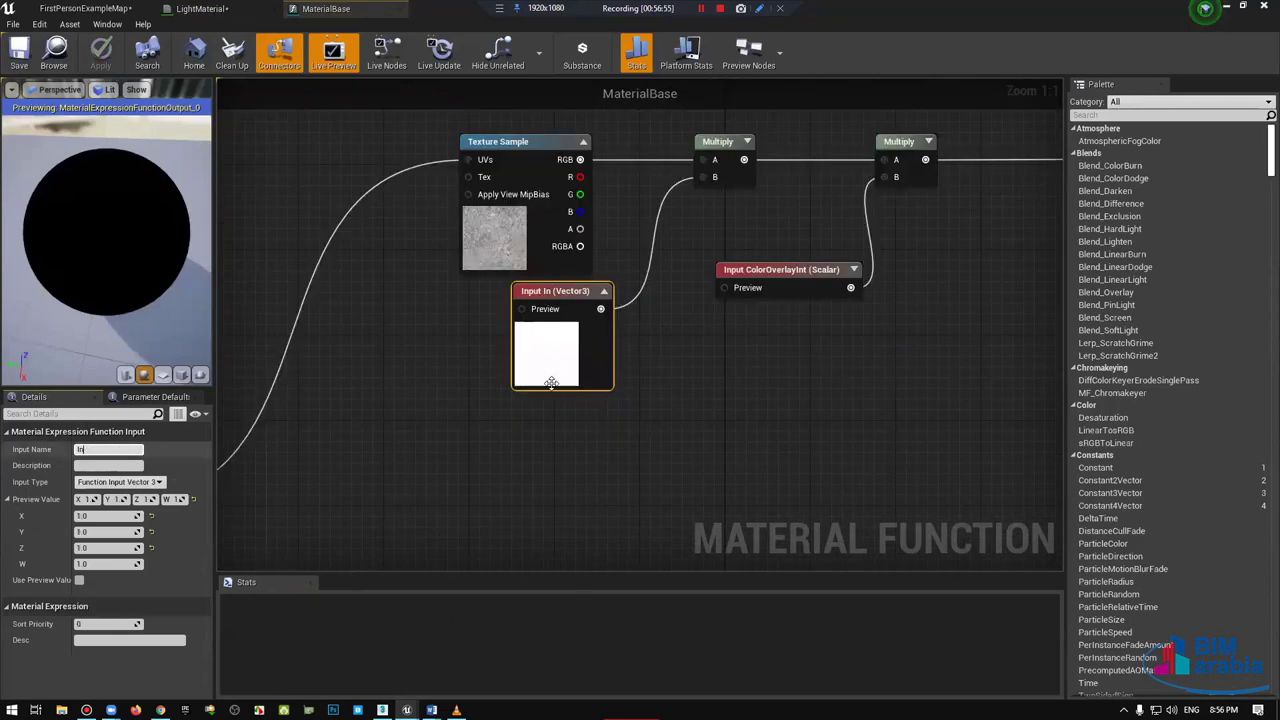
pyautogui.write('ColorOverlay')
pyautogui.press('Return')
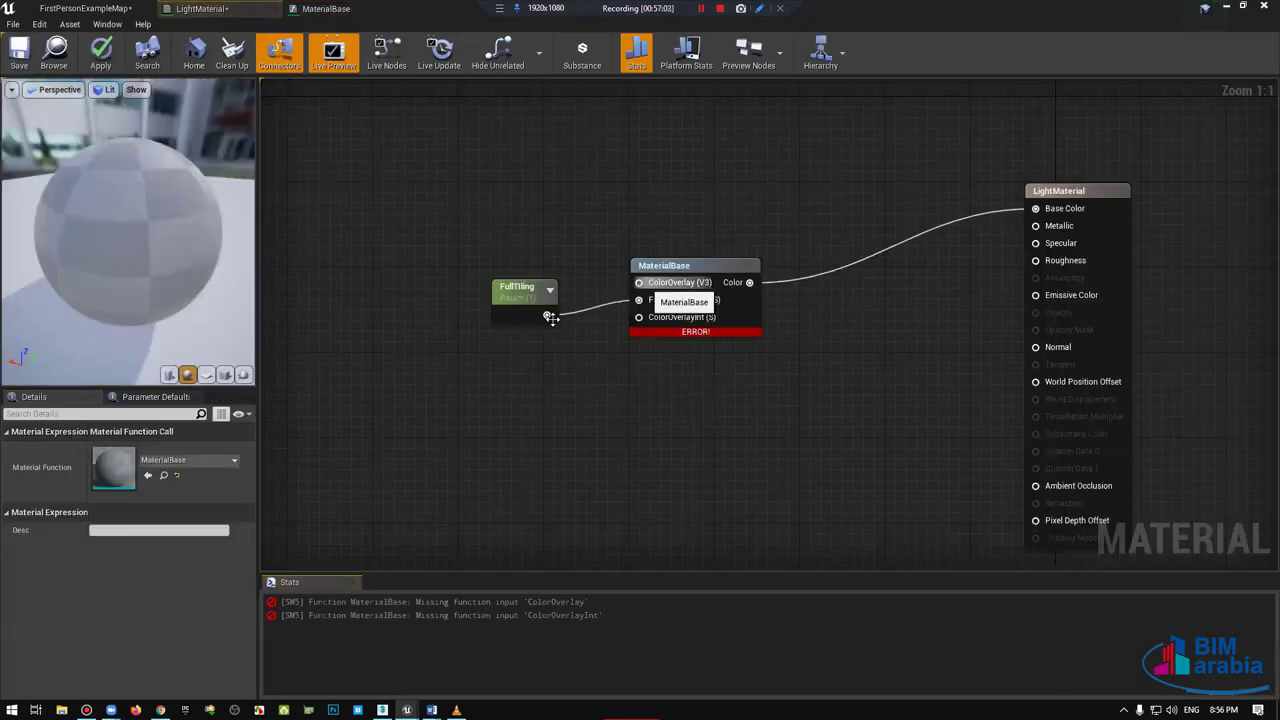
# Step: Give ColorOverlay sort priority 1 and ColorOverlayInt sort priority 2 in MaterialBase
pyautogui.moveTo(517, 290); pyautogui.dragTo(517, 311)
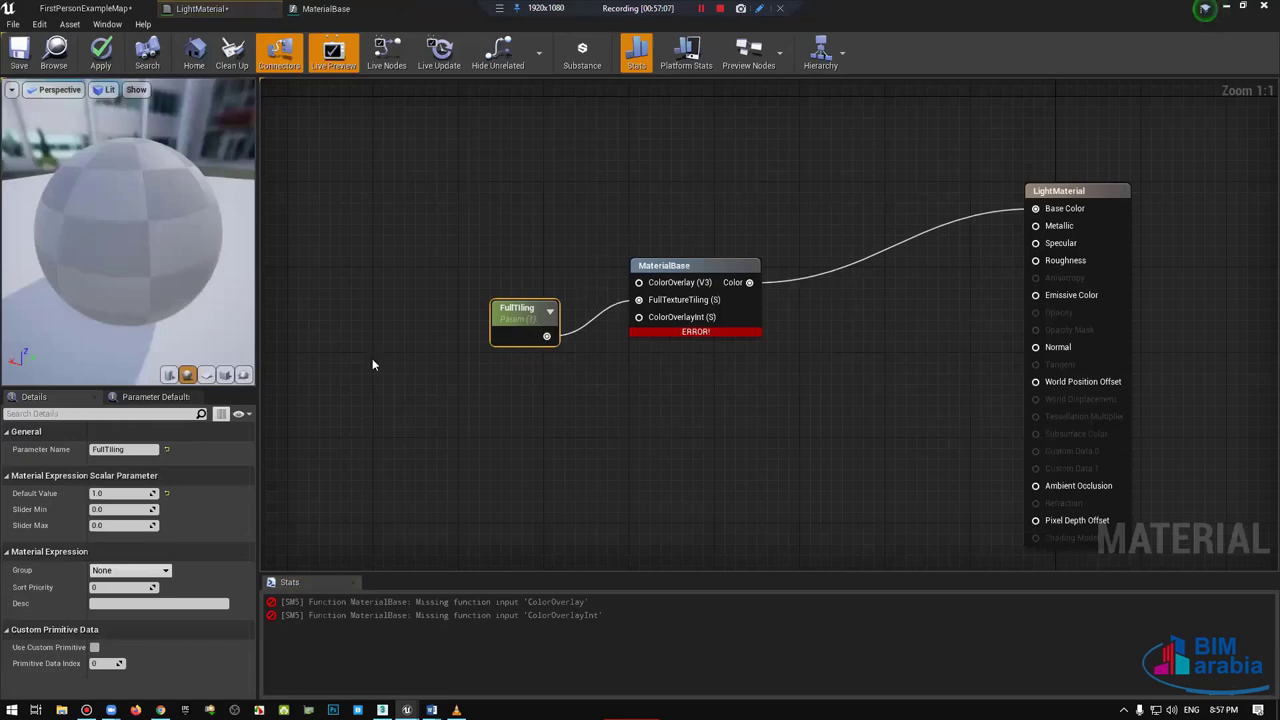
pyautogui.click(326, 8)
pyautogui.scroll(-1, 669, 297)
pyautogui.scroll(-3, 669, 297)
pyautogui.scroll(-1, 631, 276)
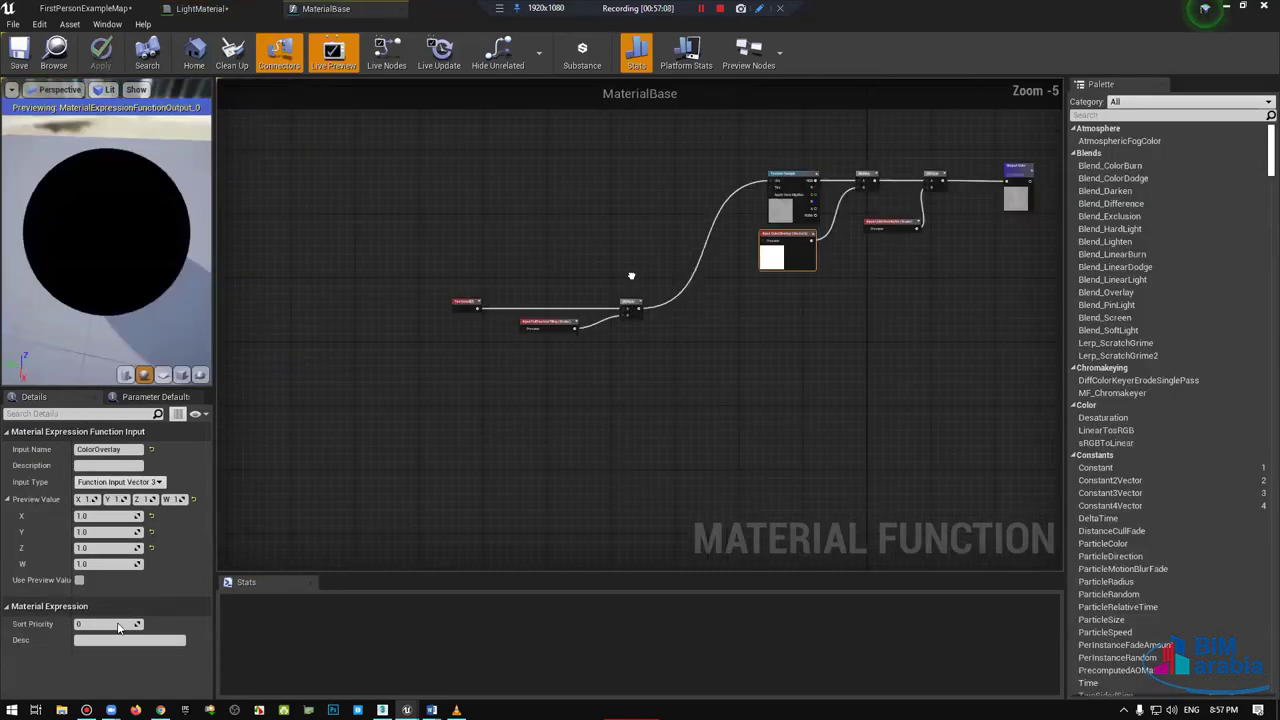
pyautogui.scroll(3, 631, 276)
pyautogui.click(690, 292)
pyautogui.scroll(1, 711, 289)
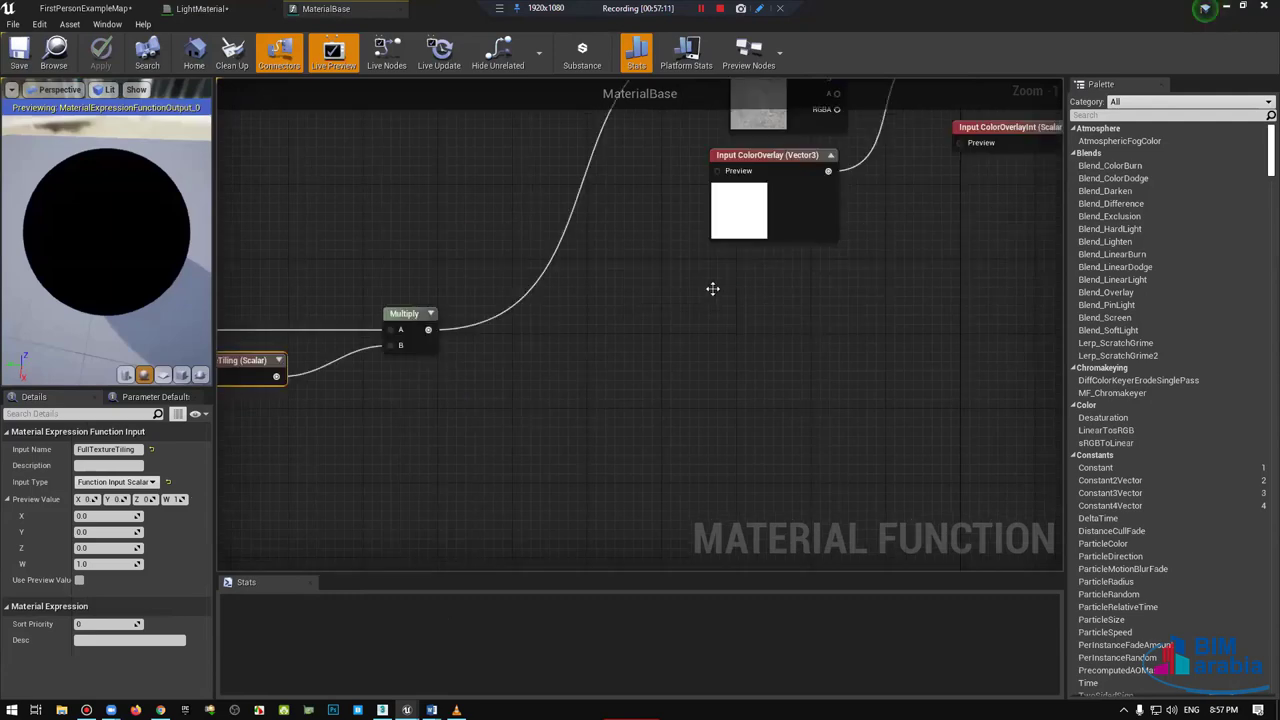
pyautogui.click(97, 622)
pyautogui.write('1')
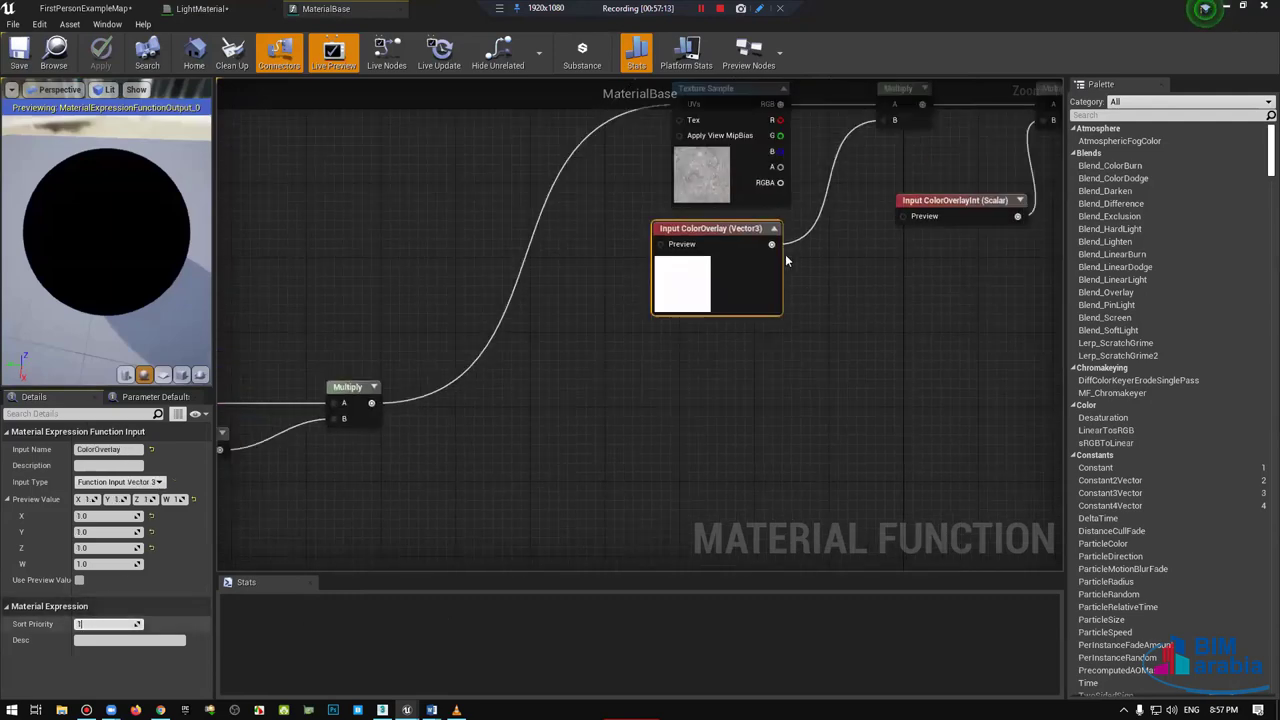
pyautogui.click(729, 254)
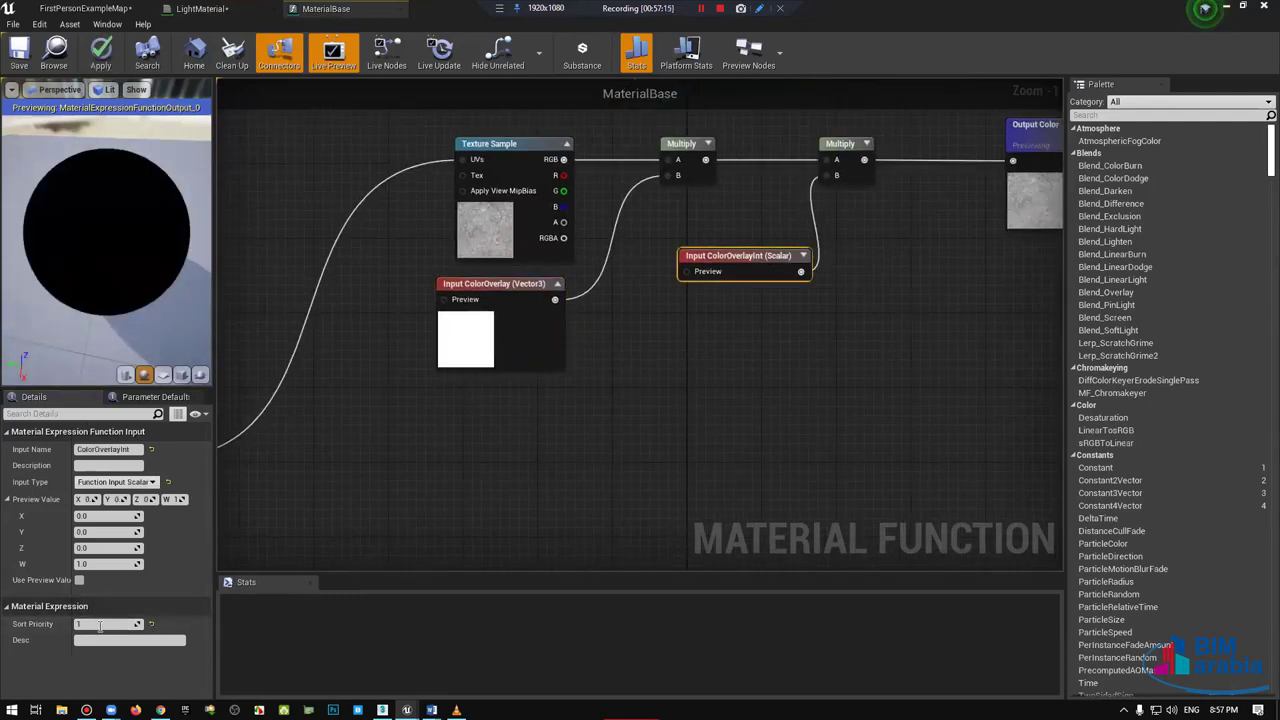
pyautogui.click(100, 625)
pyautogui.write('2')
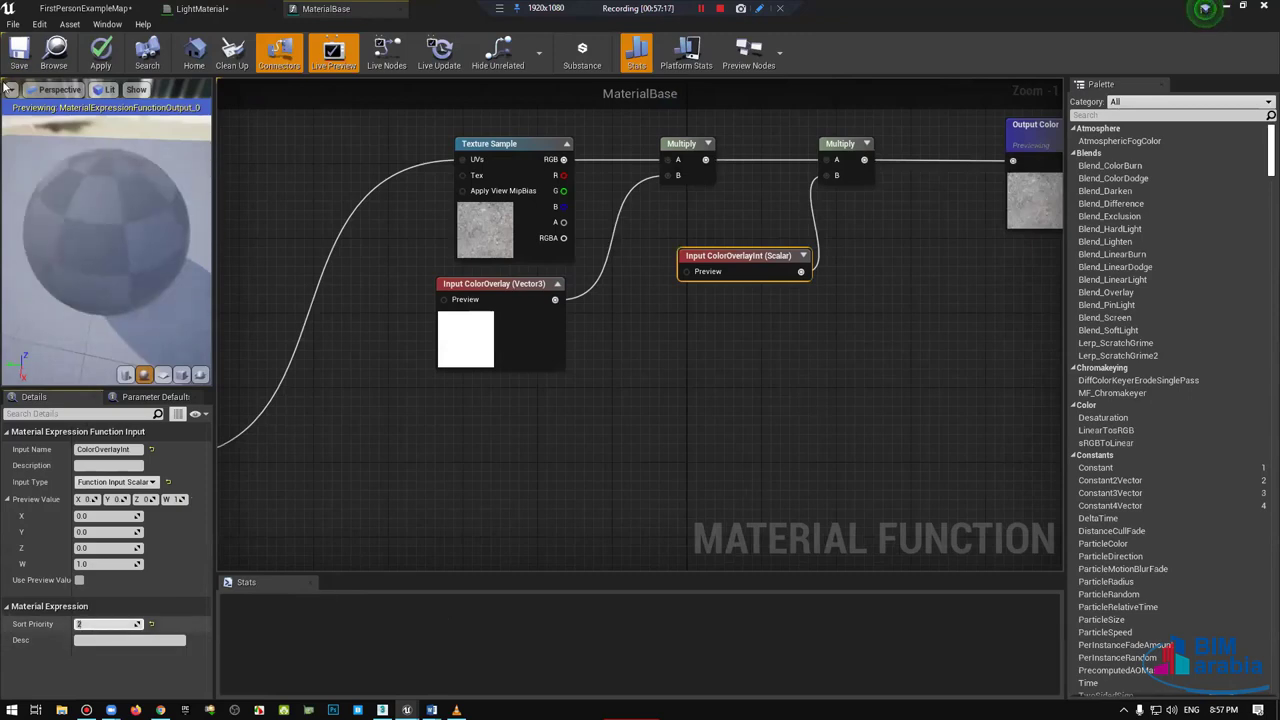
pyautogui.press('Return')
# Step: Recenter the function graph and return to the LightMaterial graph
pyautogui.moveTo(866, 332); pyautogui.dragTo(839, 383, button='right')
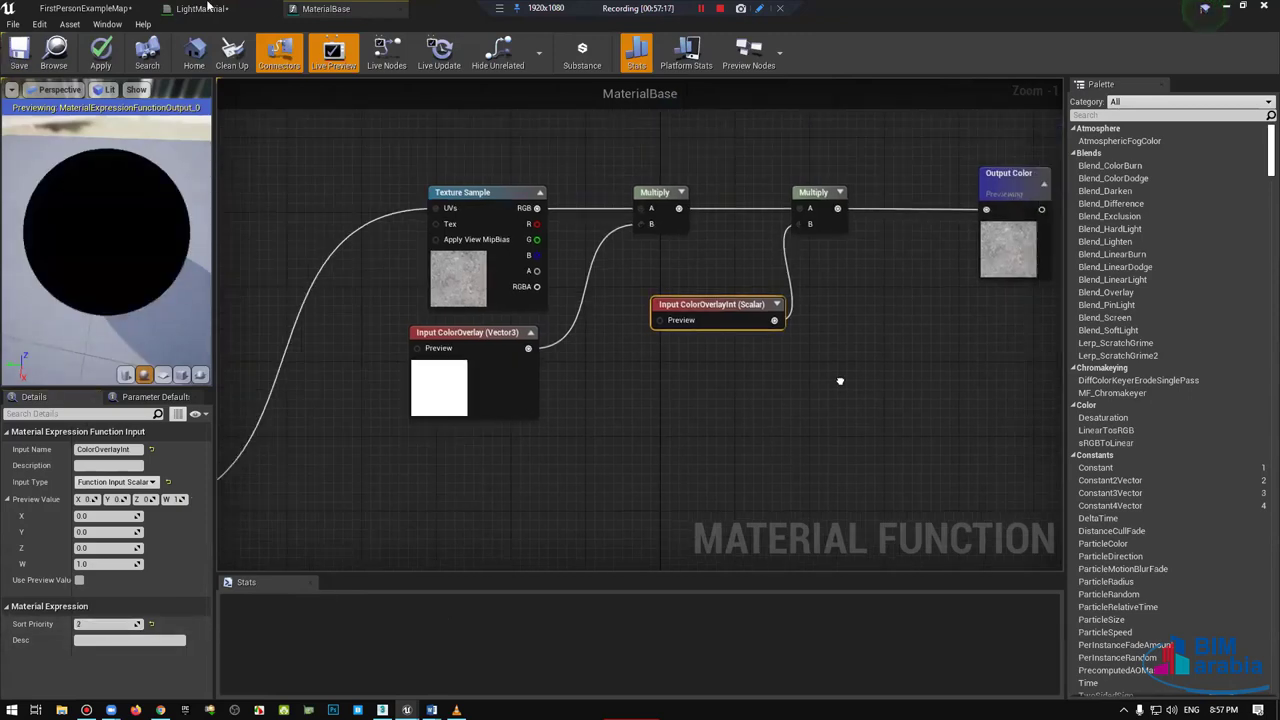
pyautogui.moveTo(629, 286); pyautogui.dragTo(624, 309, button='right')
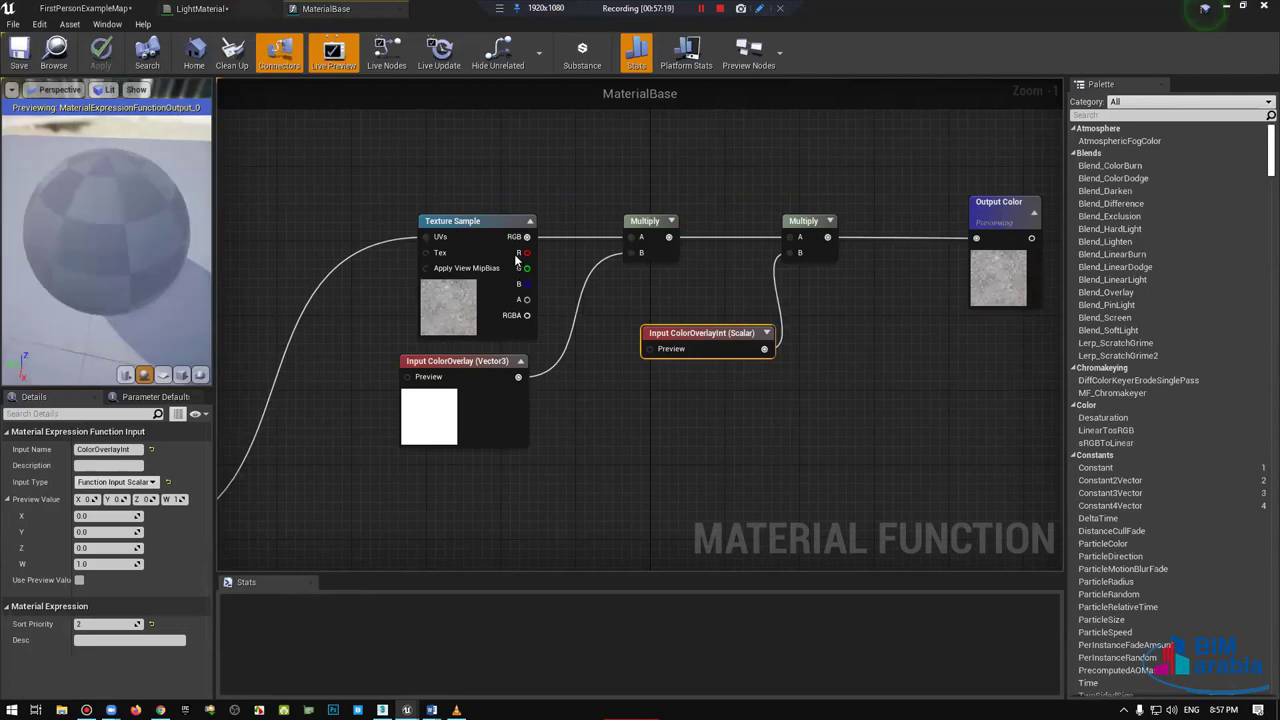
pyautogui.click(200, 8)
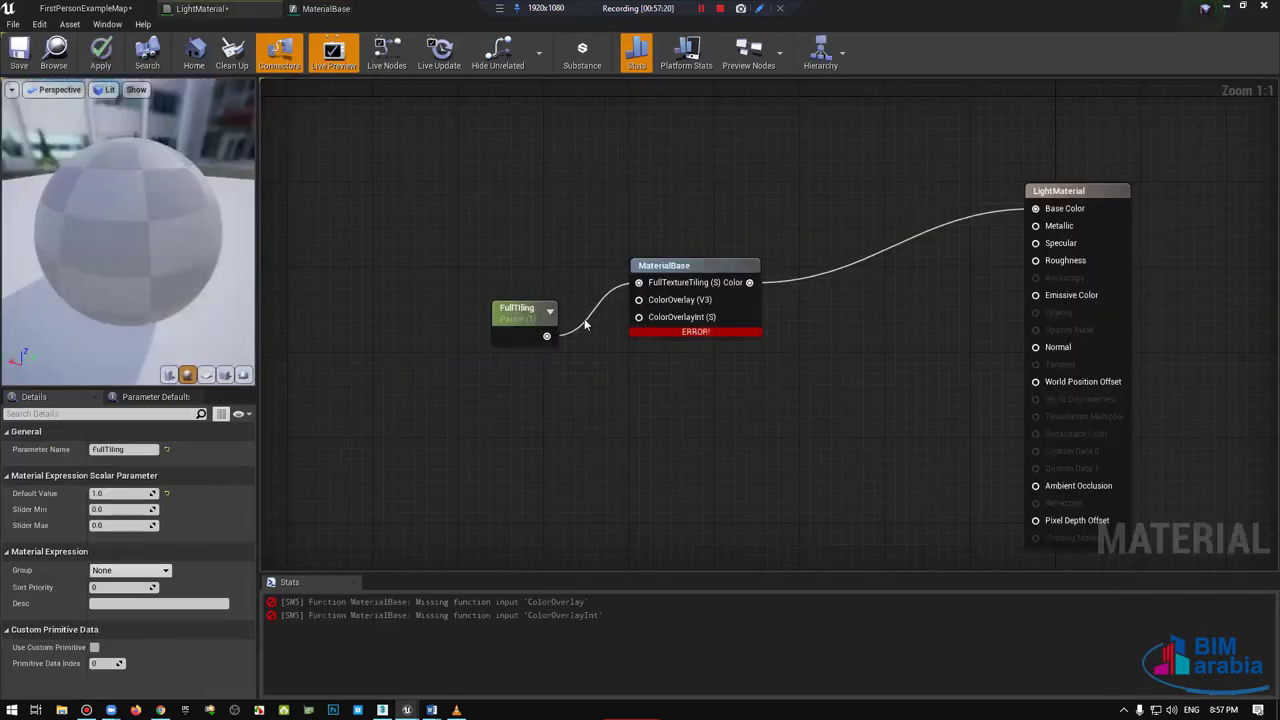
# Step: Wire a white (1,1,1) constant colour into the ColorOverlay input
pyautogui.click(322, 273)
pyautogui.moveTo(679, 299); pyautogui.dragTo(324, 280)
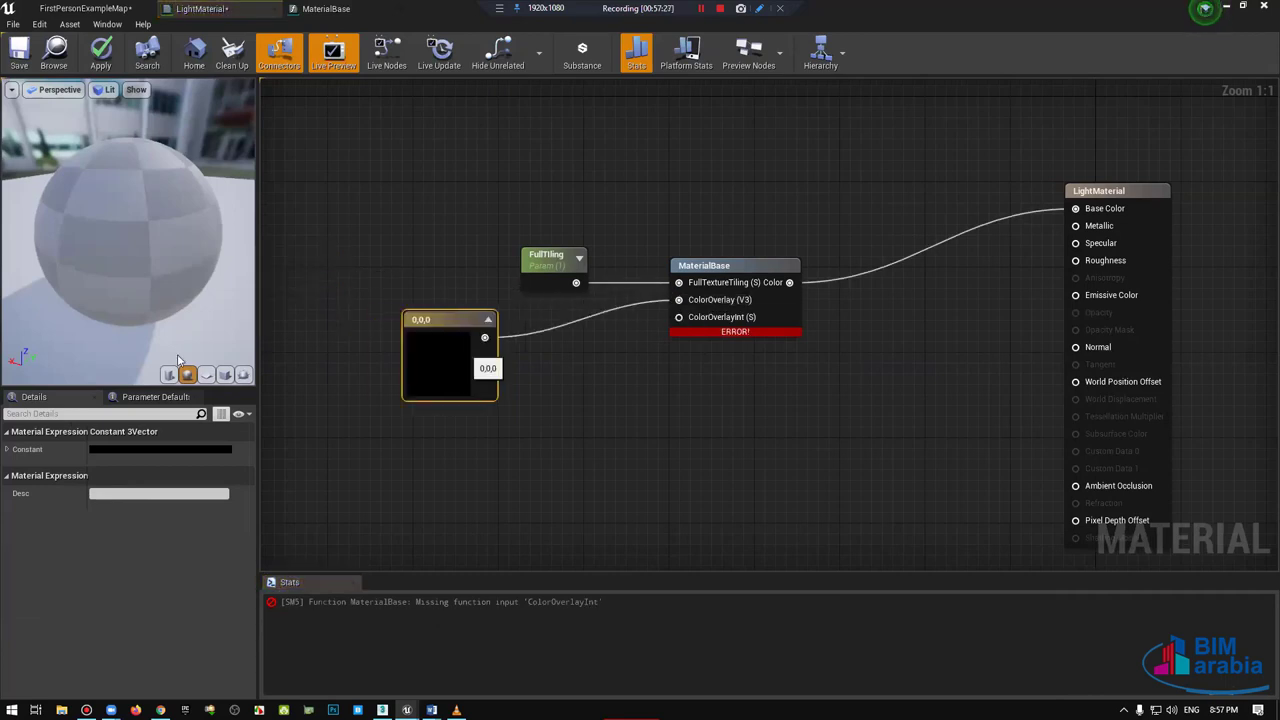
pyautogui.click(145, 449)
pyautogui.moveTo(343, 463); pyautogui.dragTo(343, 388)
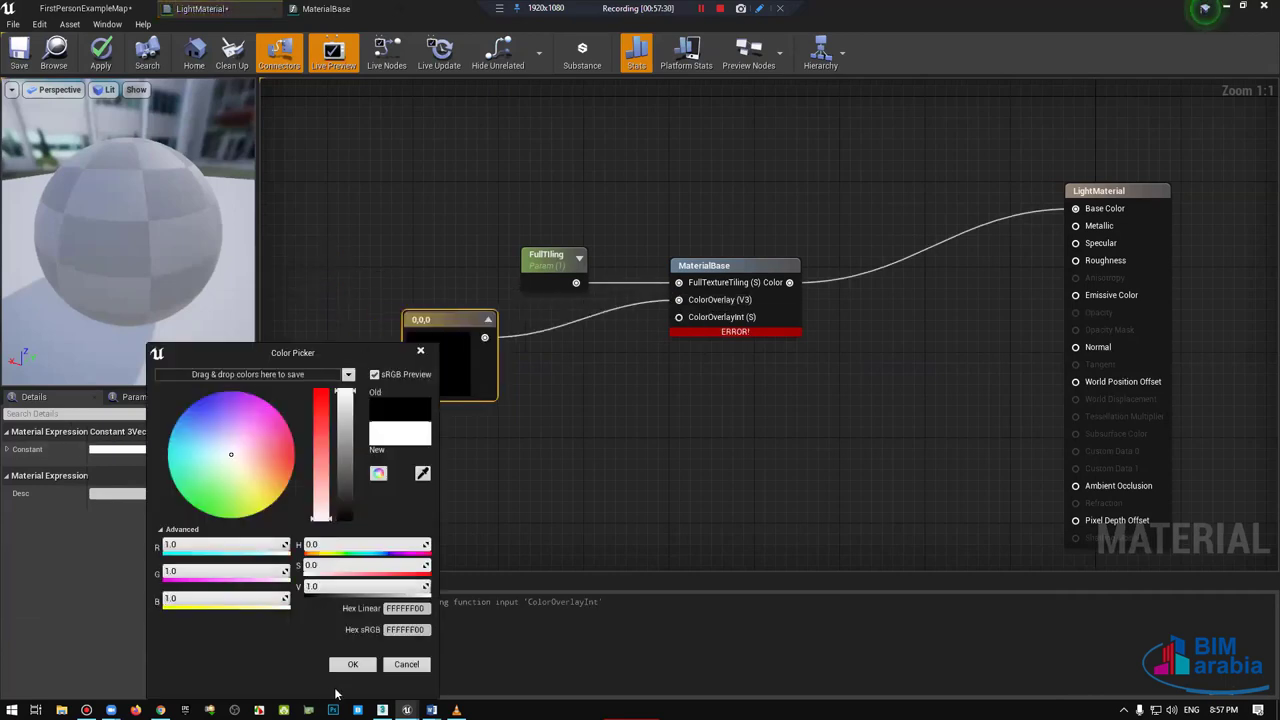
pyautogui.click(354, 665)
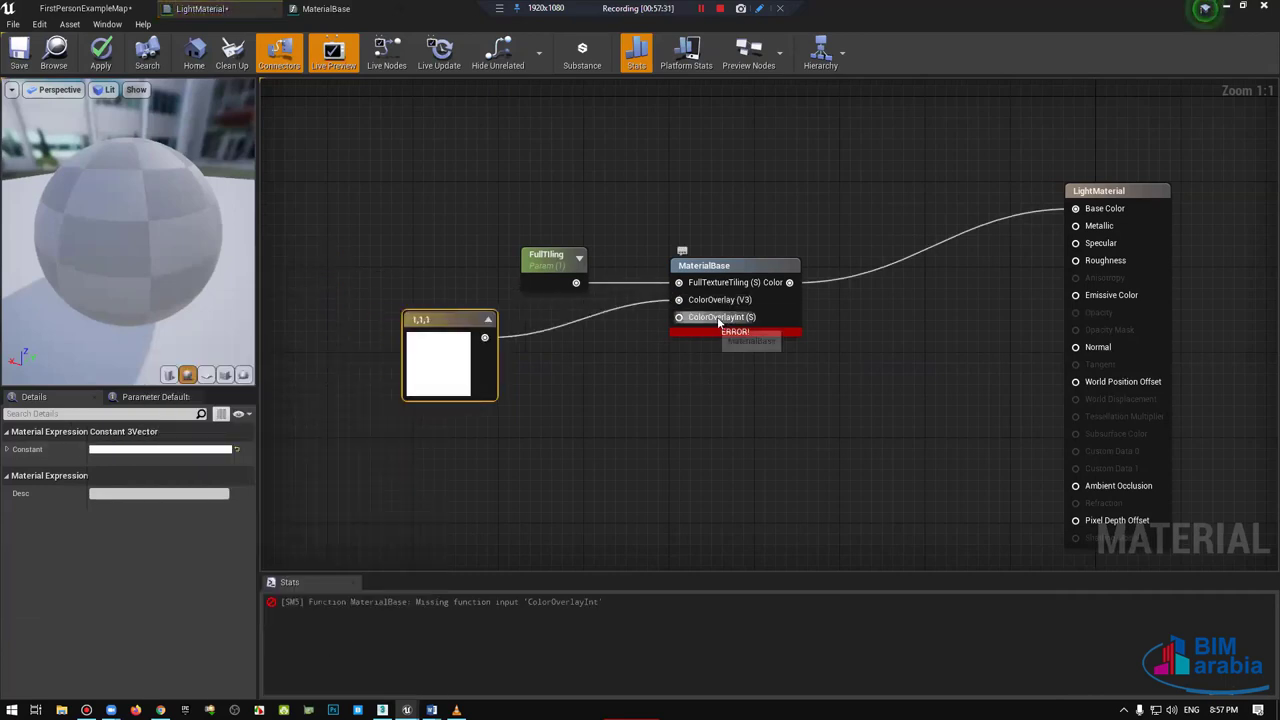
pyautogui.click(488, 479)
# Step: Feed ColorOverlayInt from a ColorOverlayInt scalar parameter with default 1.0, then save the material
pyautogui.click(451, 444)
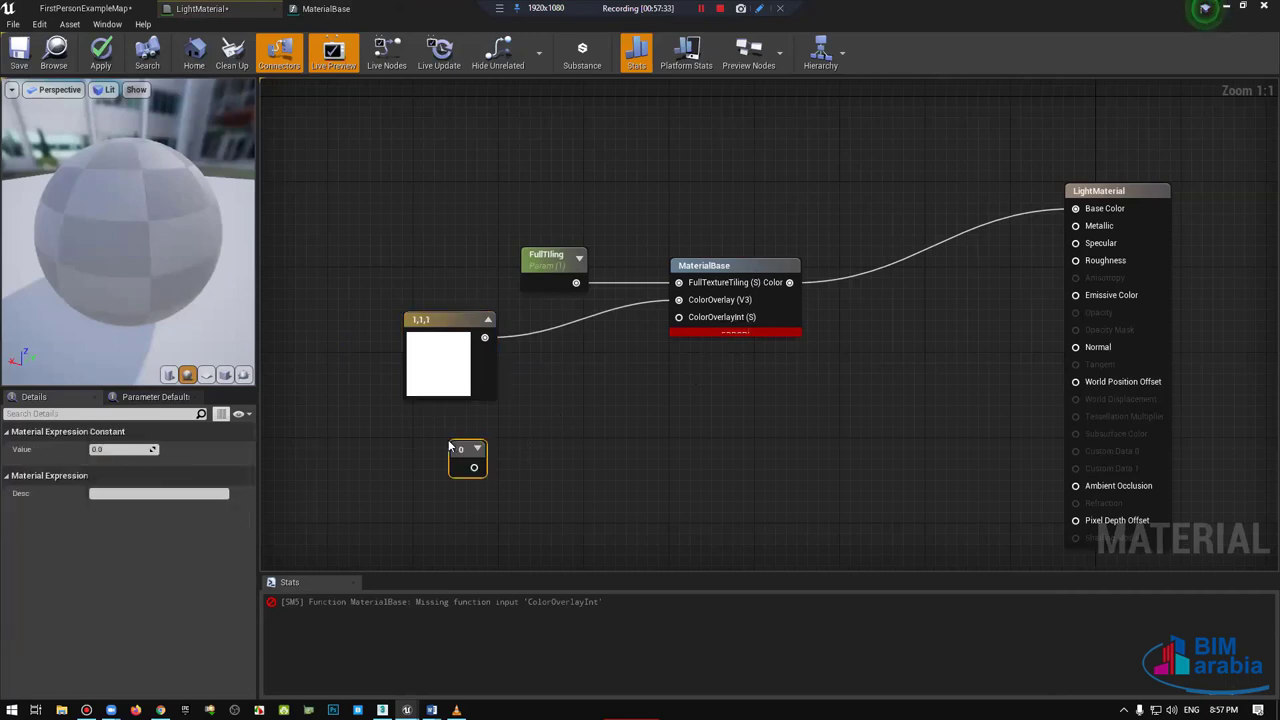
pyautogui.moveTo(476, 476); pyautogui.dragTo(680, 318)
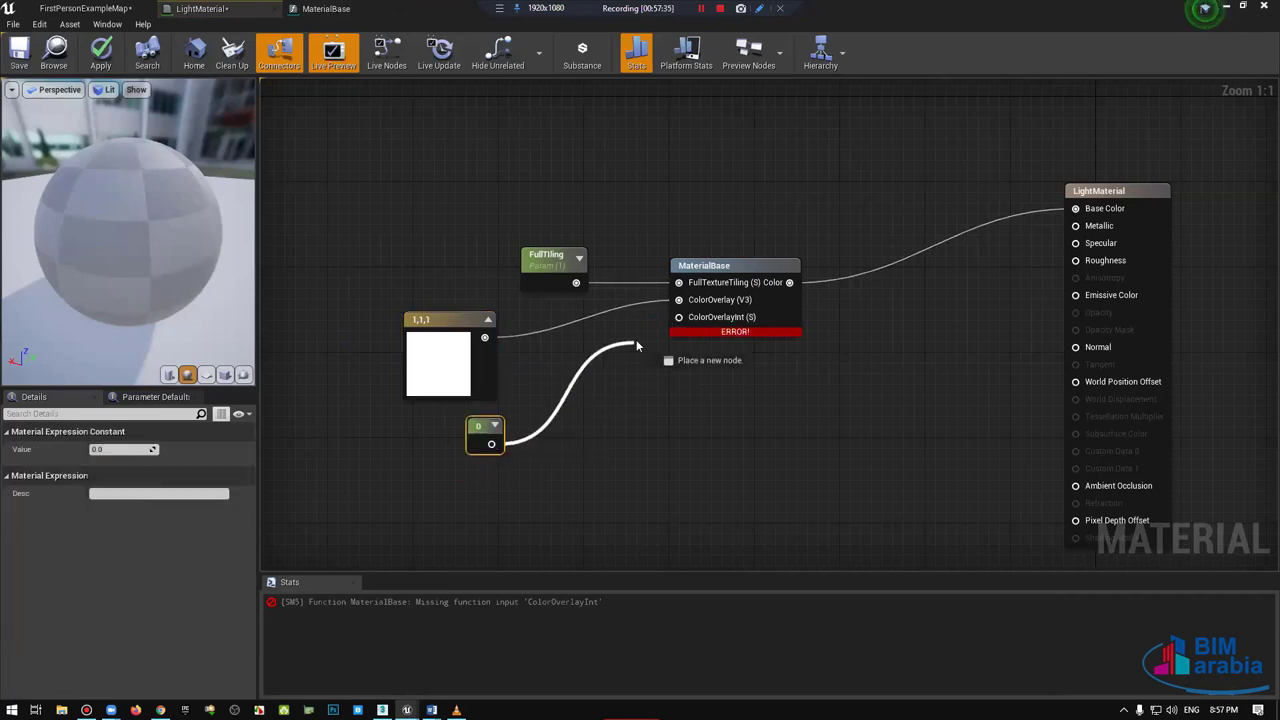
pyautogui.rightClick(474, 425)
pyautogui.click(512, 434)
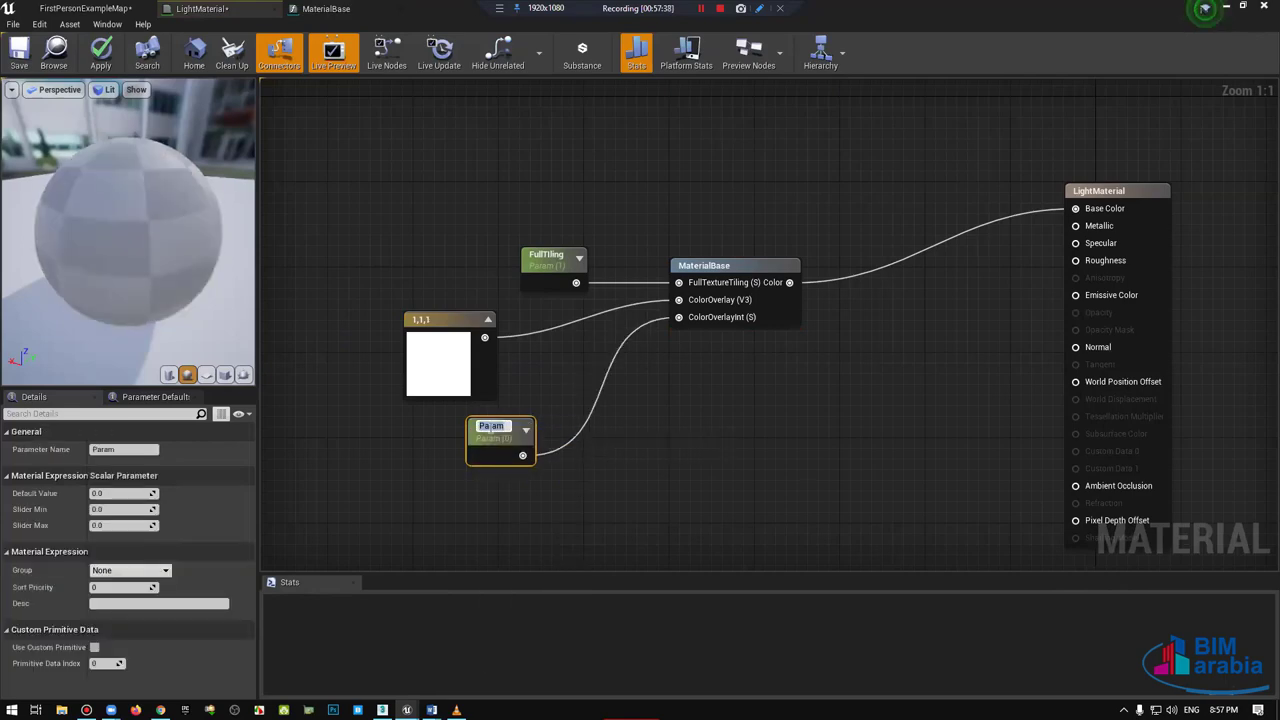
pyautogui.write('ColorOverlayInt')
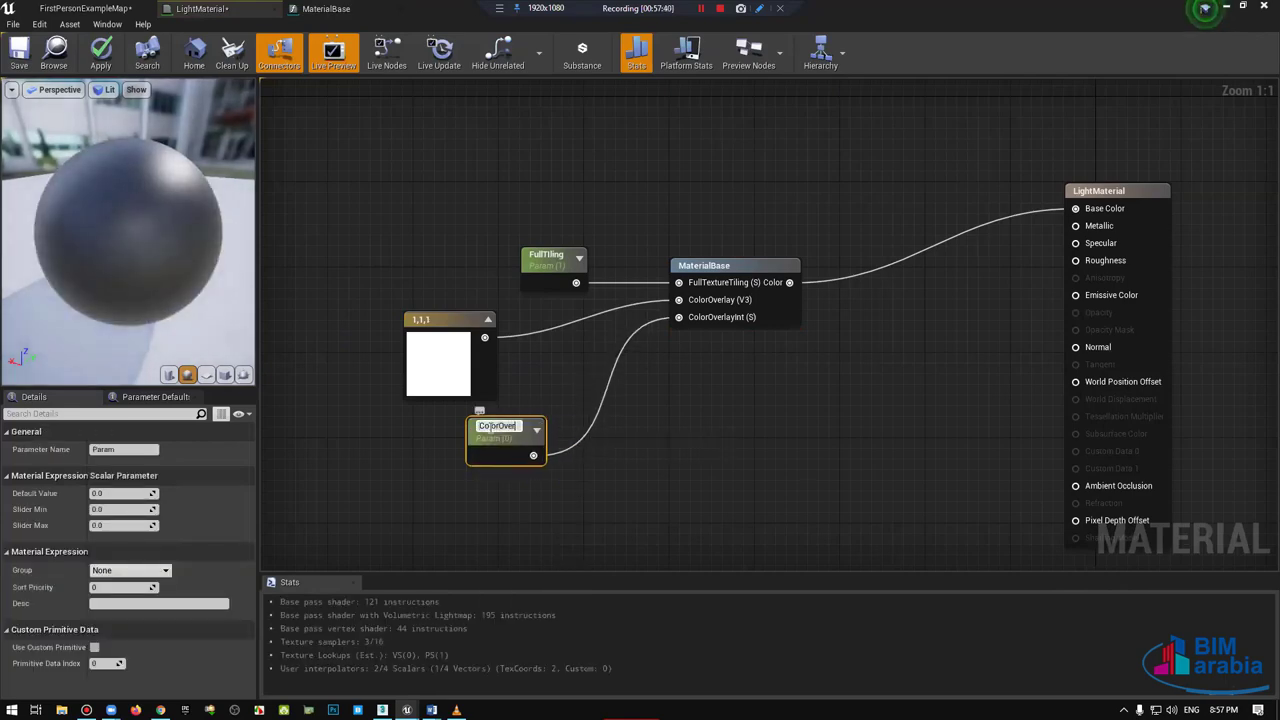
pyautogui.press('Return')
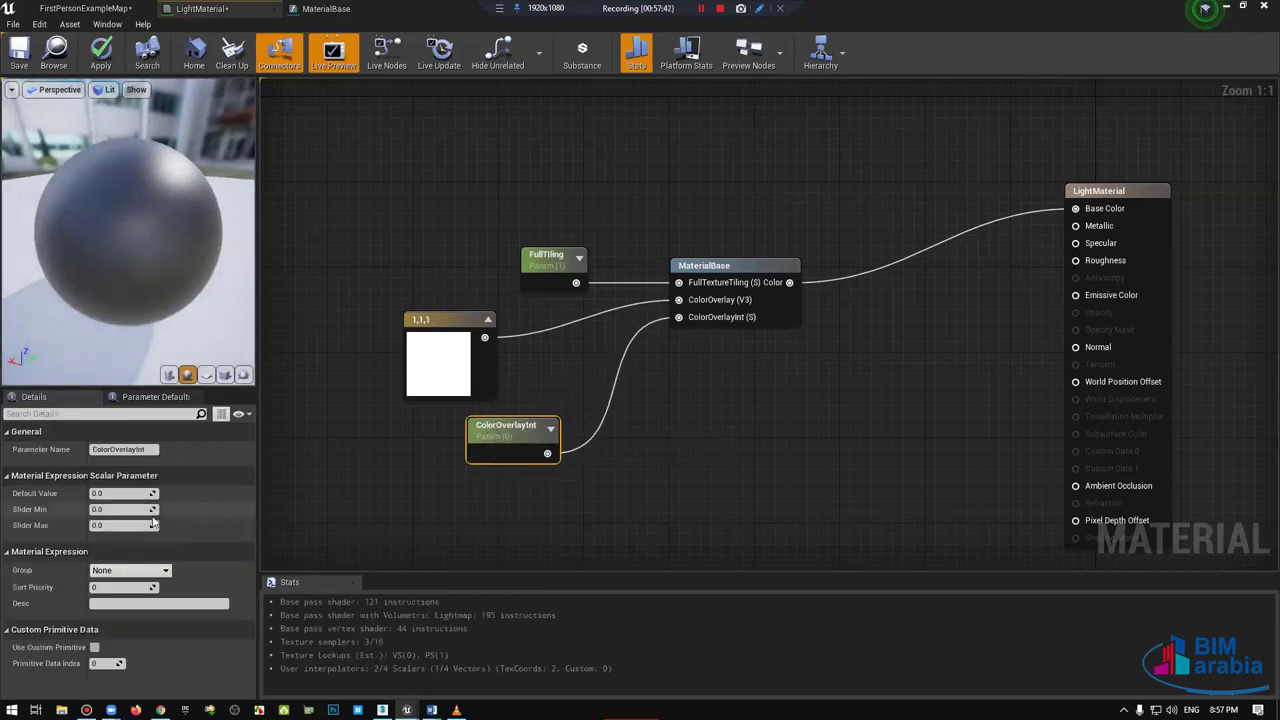
pyautogui.write('1')
pyautogui.press('Return')
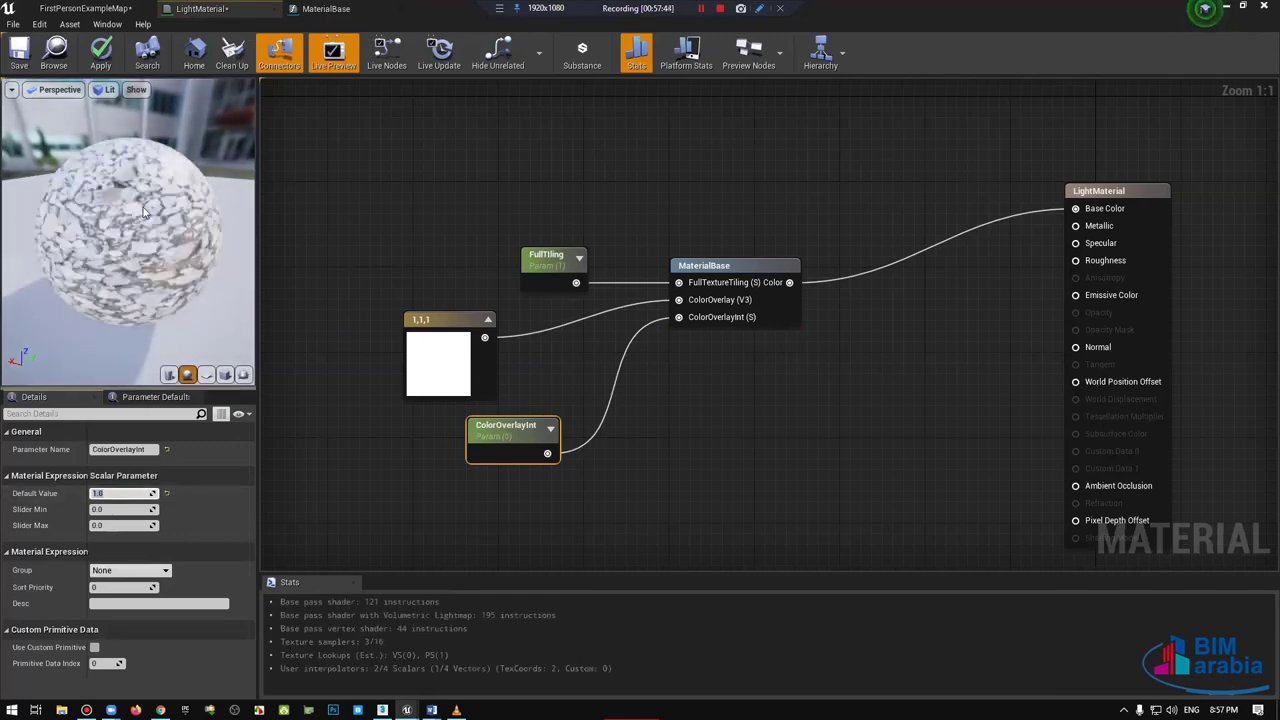
pyautogui.hotkey('ctrl', 's')
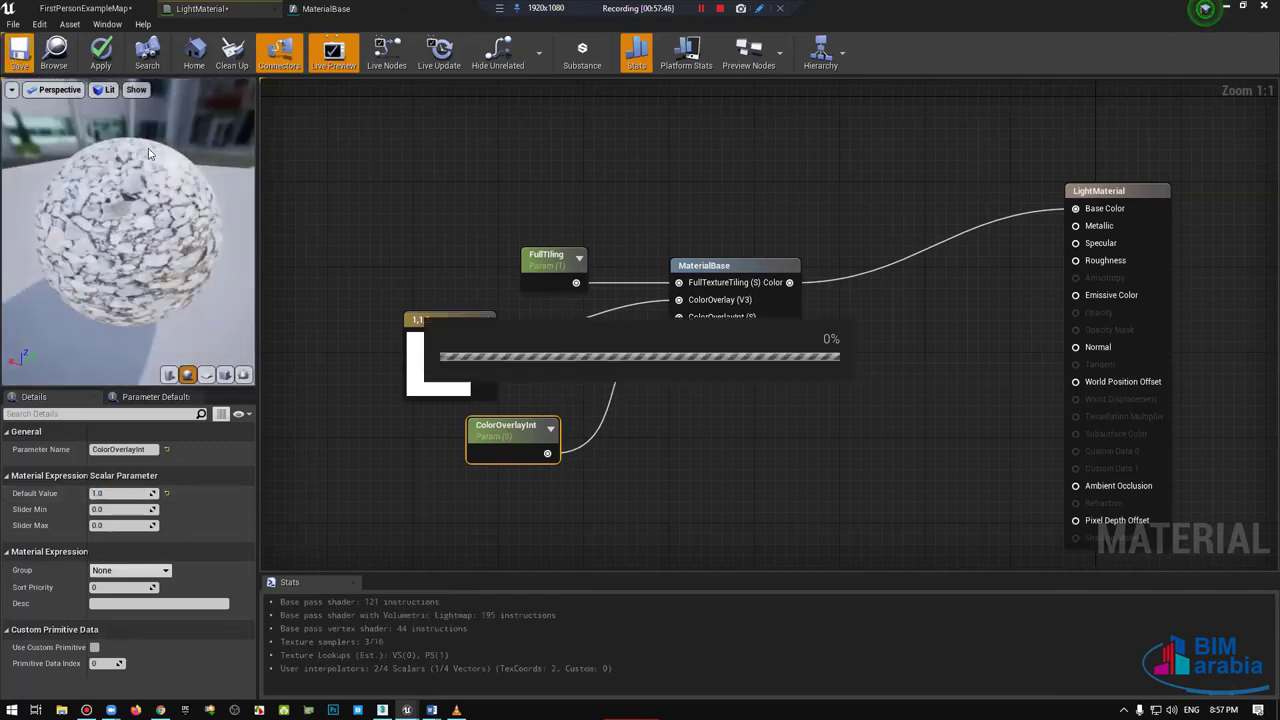
# Step: Frame the sphere in the level viewport and switch to Lit view mode
pyautogui.click(85, 8)
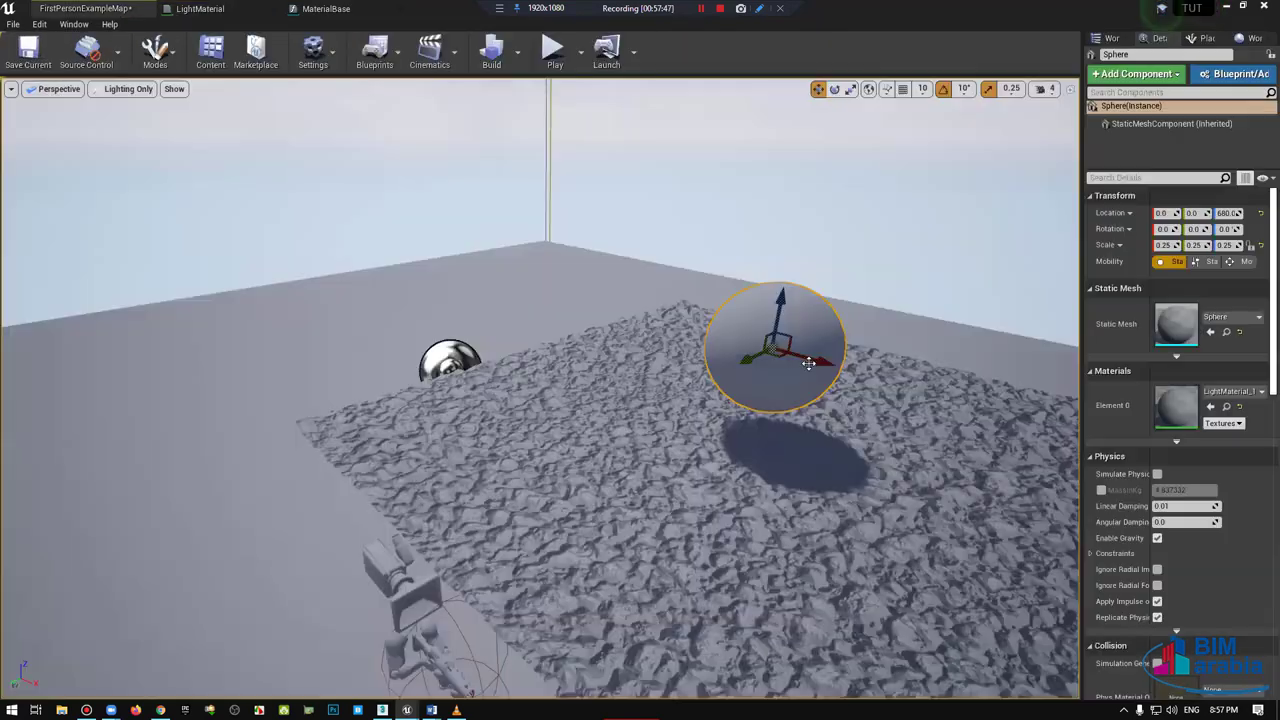
pyautogui.press('f')
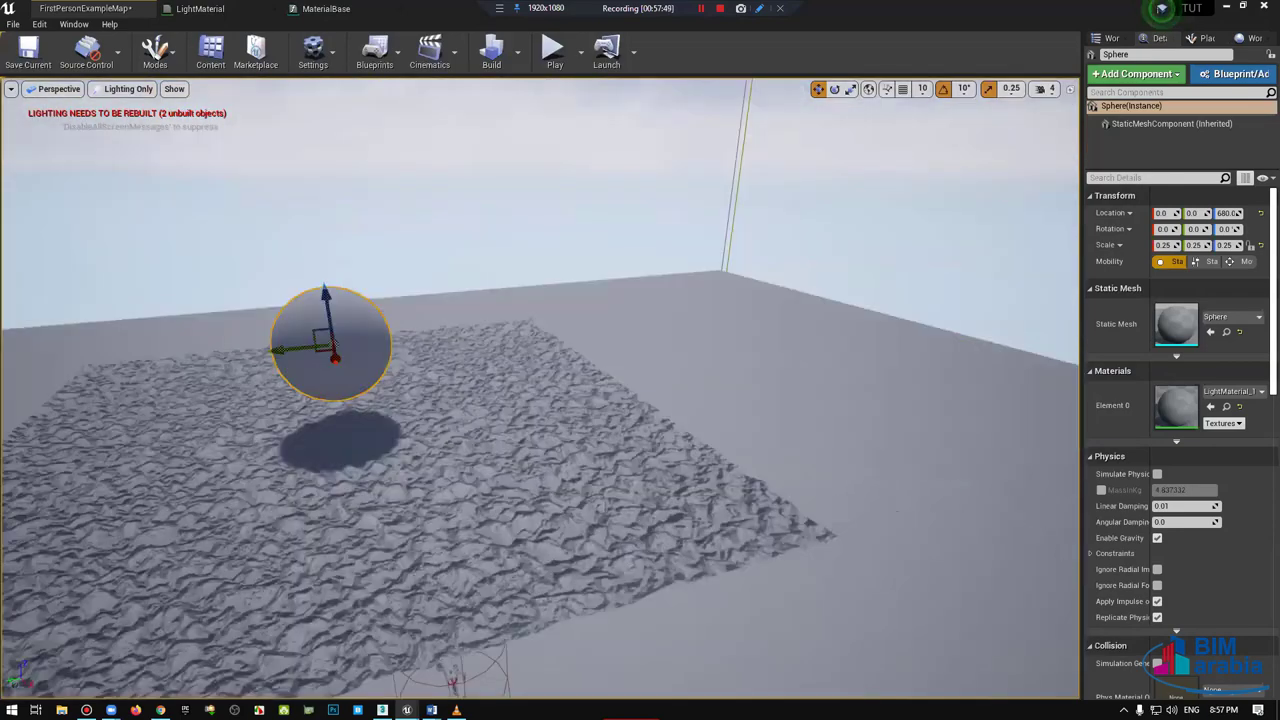
pyautogui.hotkey('alt', '4')
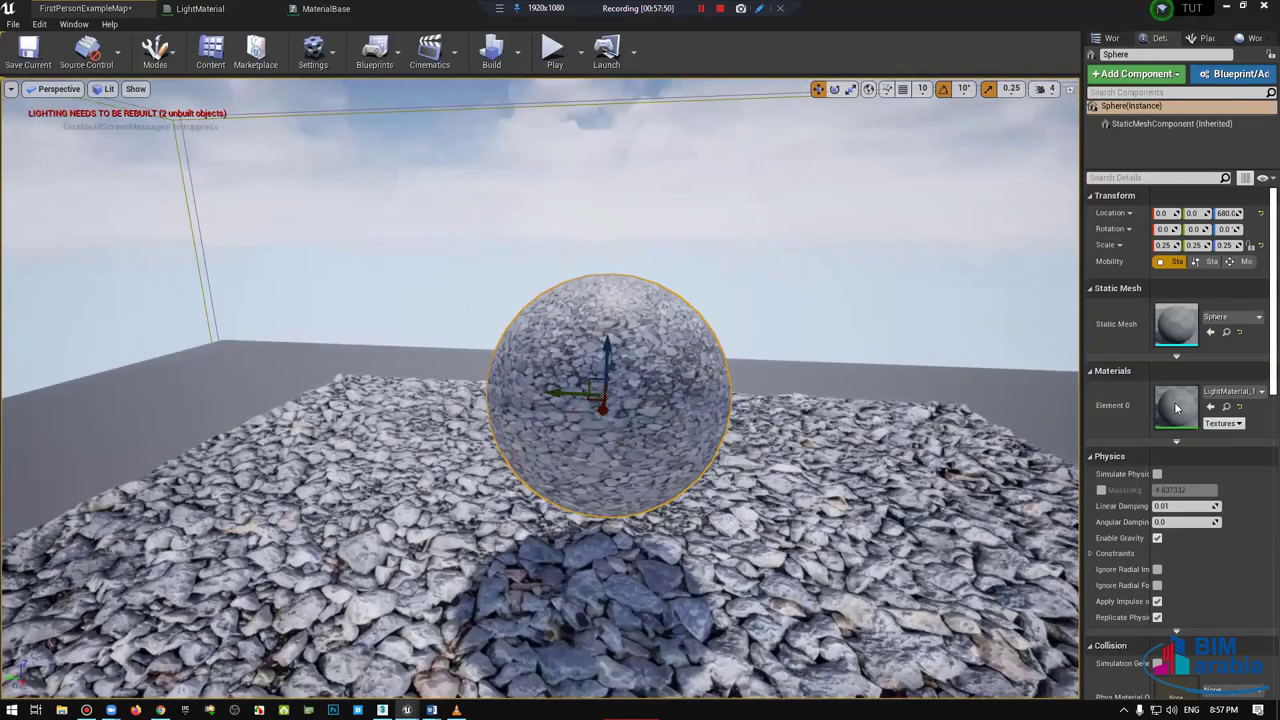
# Step: Open LightMaterial_1 in a floating window beside the level and override ColorOverlayInt to about 1.78
pyautogui.doubleClick(1176, 407)
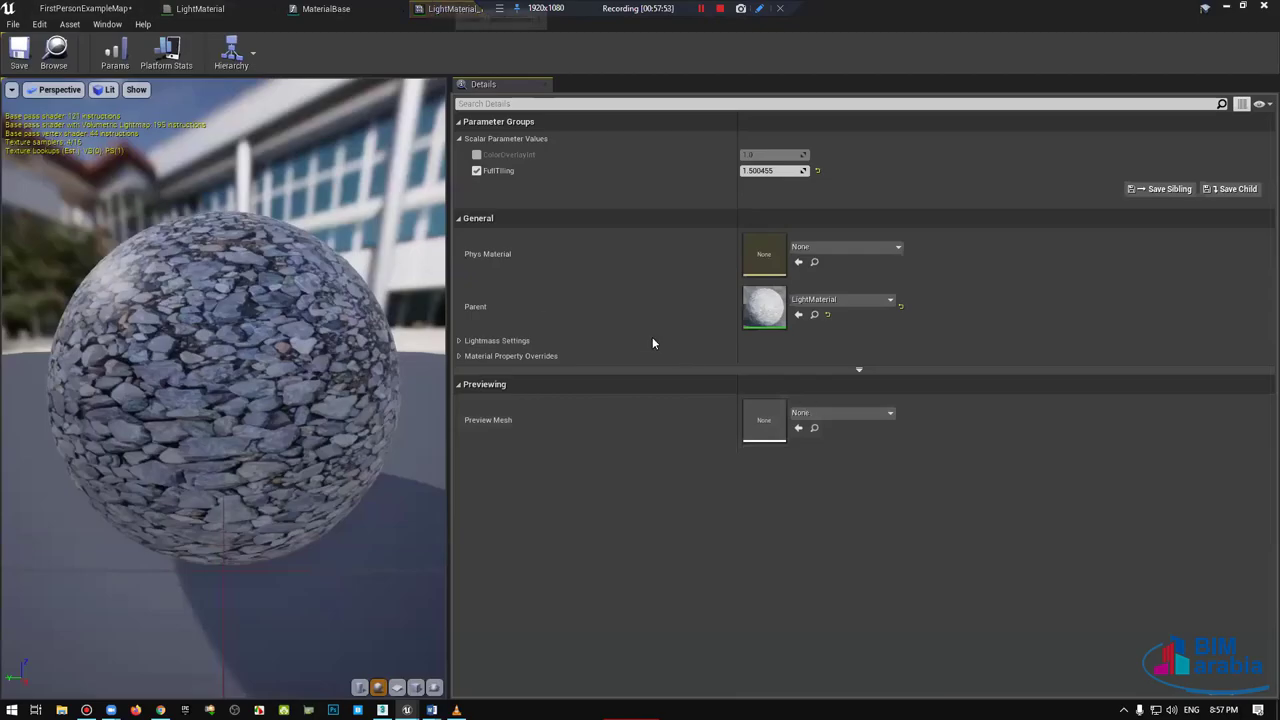
pyautogui.moveTo(470, 8)
pyautogui.mouseDown()
pyautogui.moveTo(764, 407)
pyautogui.moveTo(946, 396)
pyautogui.mouseUp()
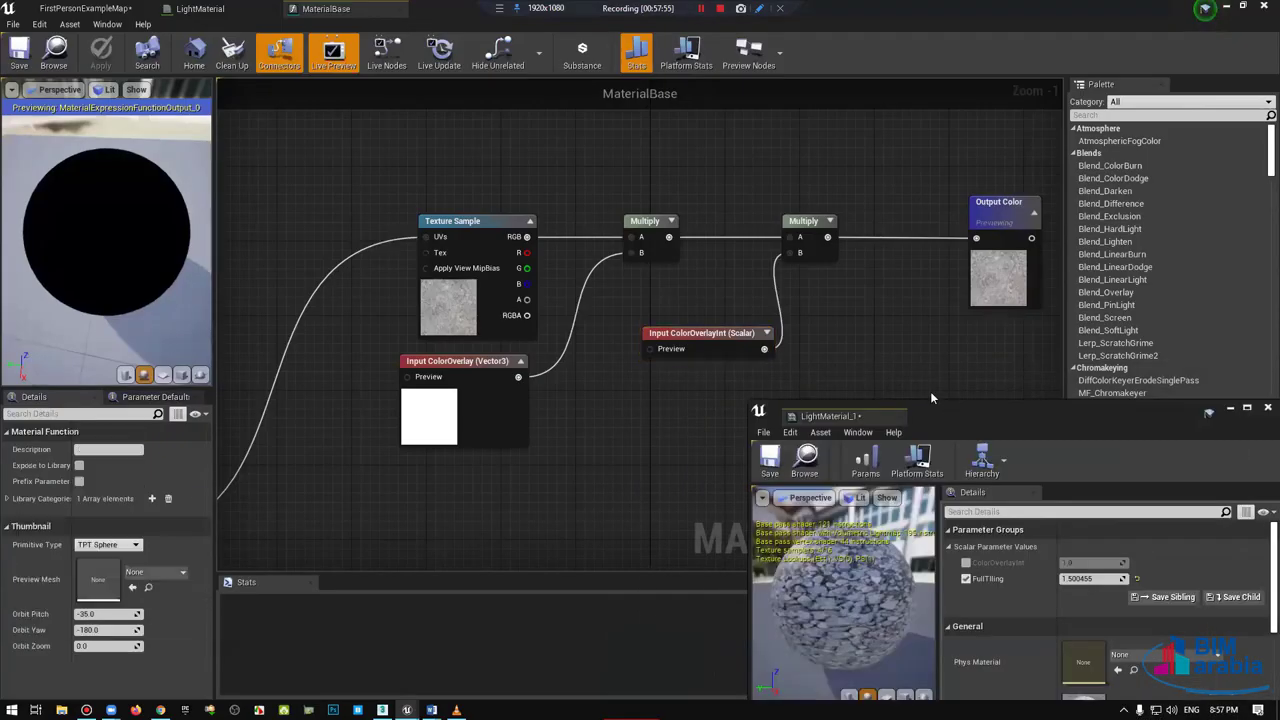
pyautogui.click(15, 12)
pyautogui.click(85, 8)
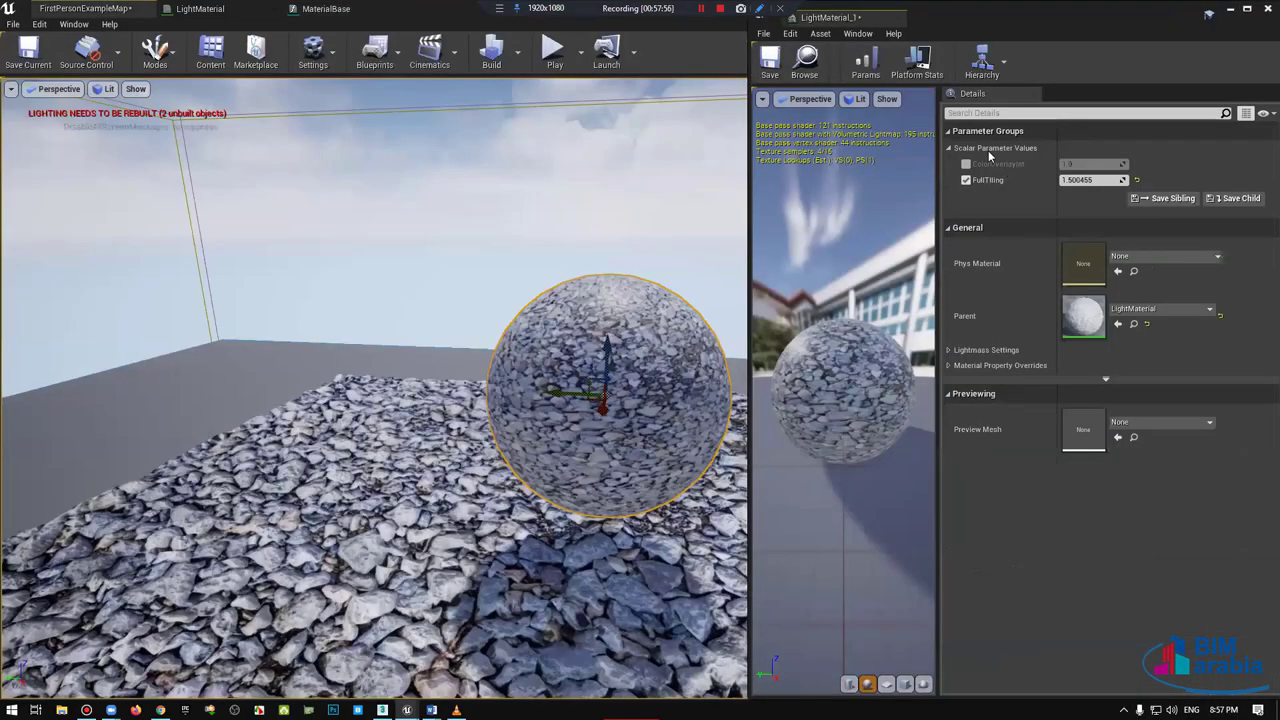
pyautogui.moveTo(1091, 161)
pyautogui.mouseDown()
pyautogui.moveTo(1150, 161)
pyautogui.moveTo(1015, 196)
pyautogui.mouseUp()
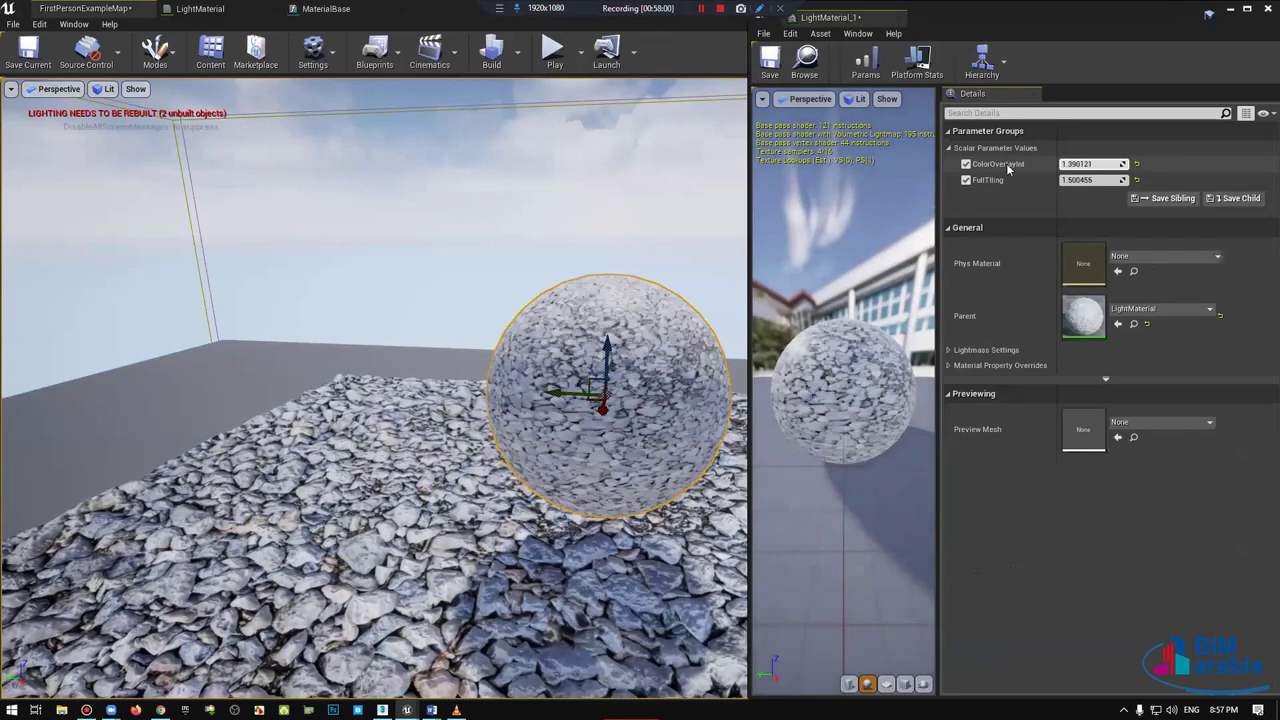
pyautogui.moveTo(1091, 164); pyautogui.dragTo(1120, 164)
pyautogui.write('ColorOverlay')
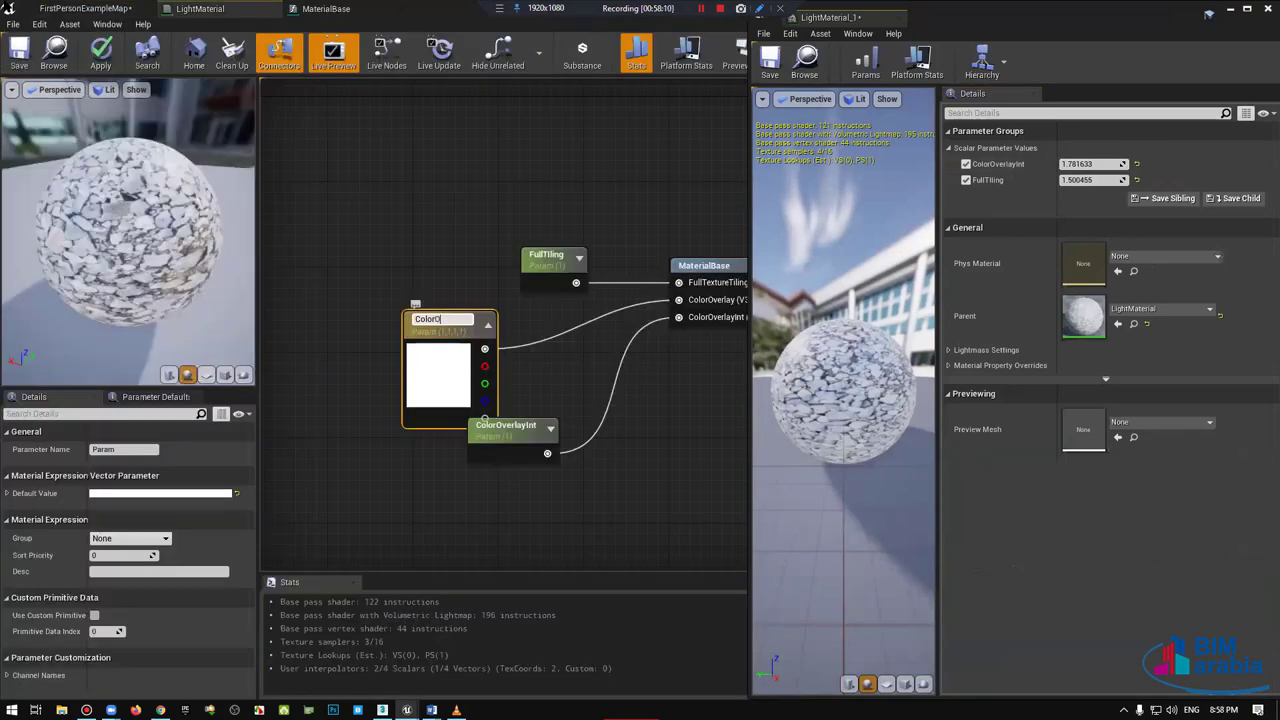
# Step: Name the vector parameter ColorOverlayInt and apply the material changes
pyautogui.write('Int')
pyautogui.press('Return')
pyautogui.click(100, 50)
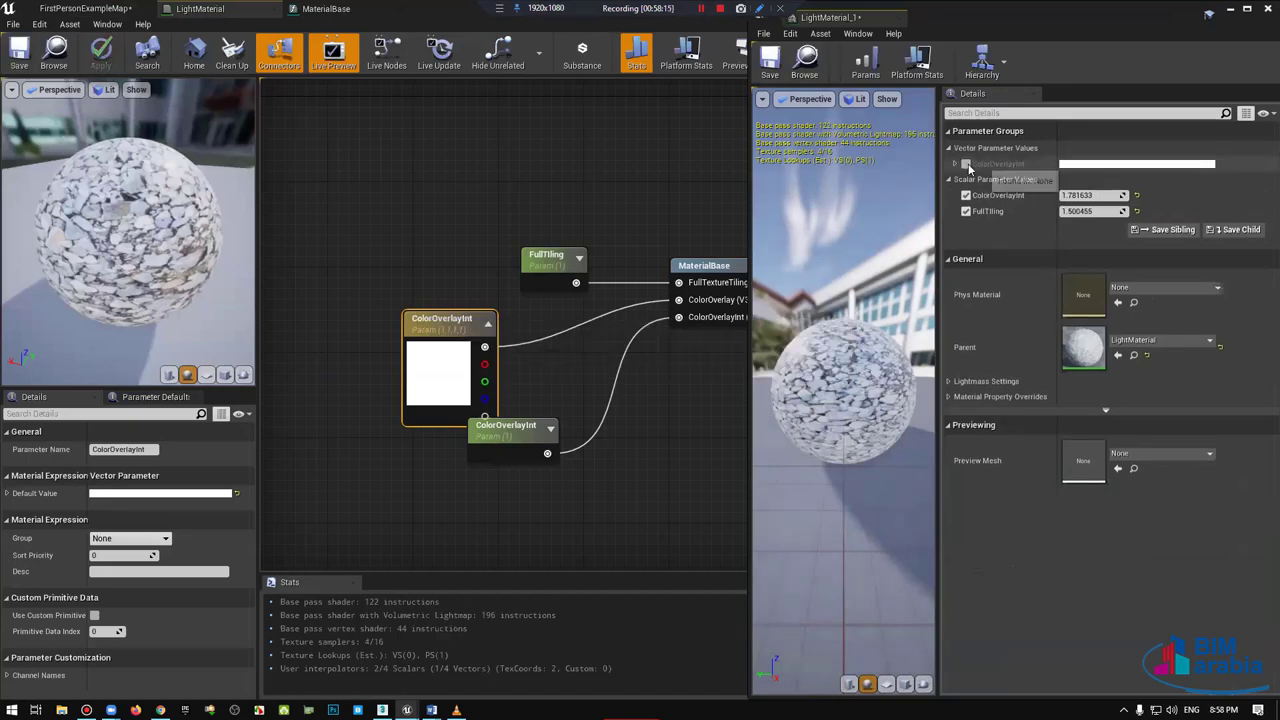
# Step: Override the ColorOverlayInt colour with a greyish beige tint at 0.38 brightness
pyautogui.click(966, 164)
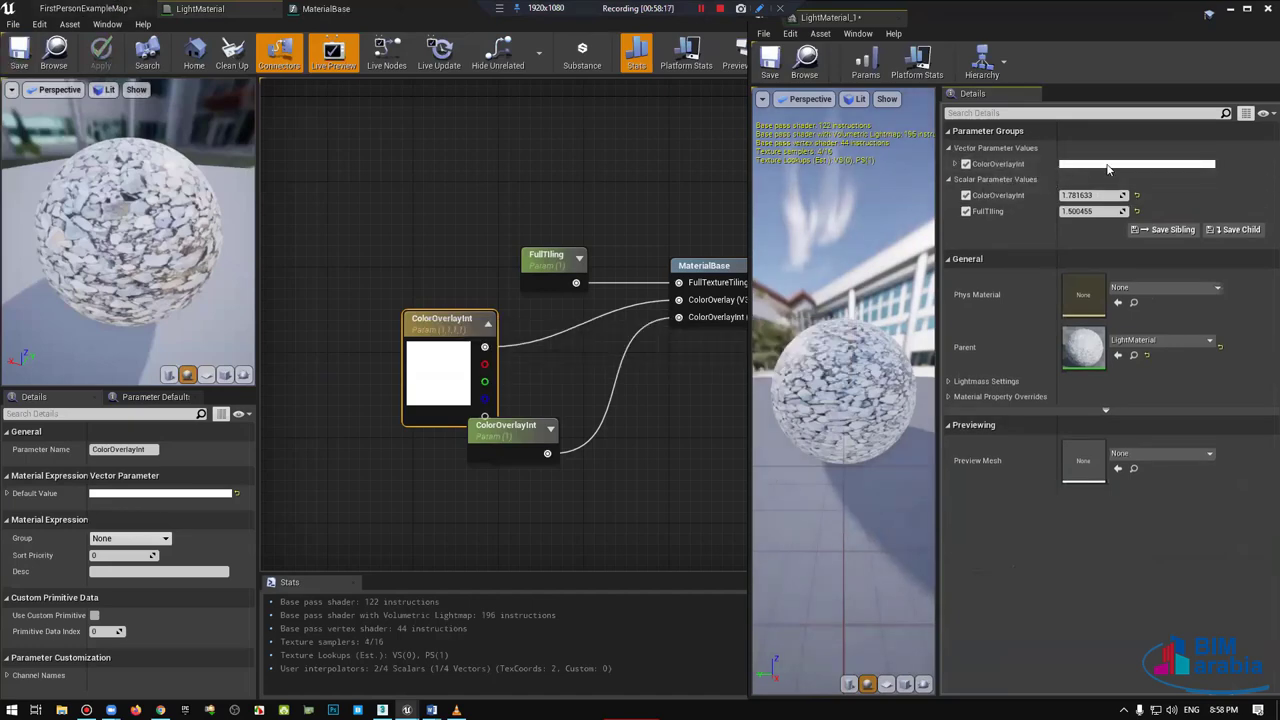
pyautogui.click(1137, 163)
pyautogui.moveTo(955, 260)
pyautogui.mouseDown()
pyautogui.moveTo(897, 290)
pyautogui.moveTo(909, 291)
pyautogui.mouseUp()
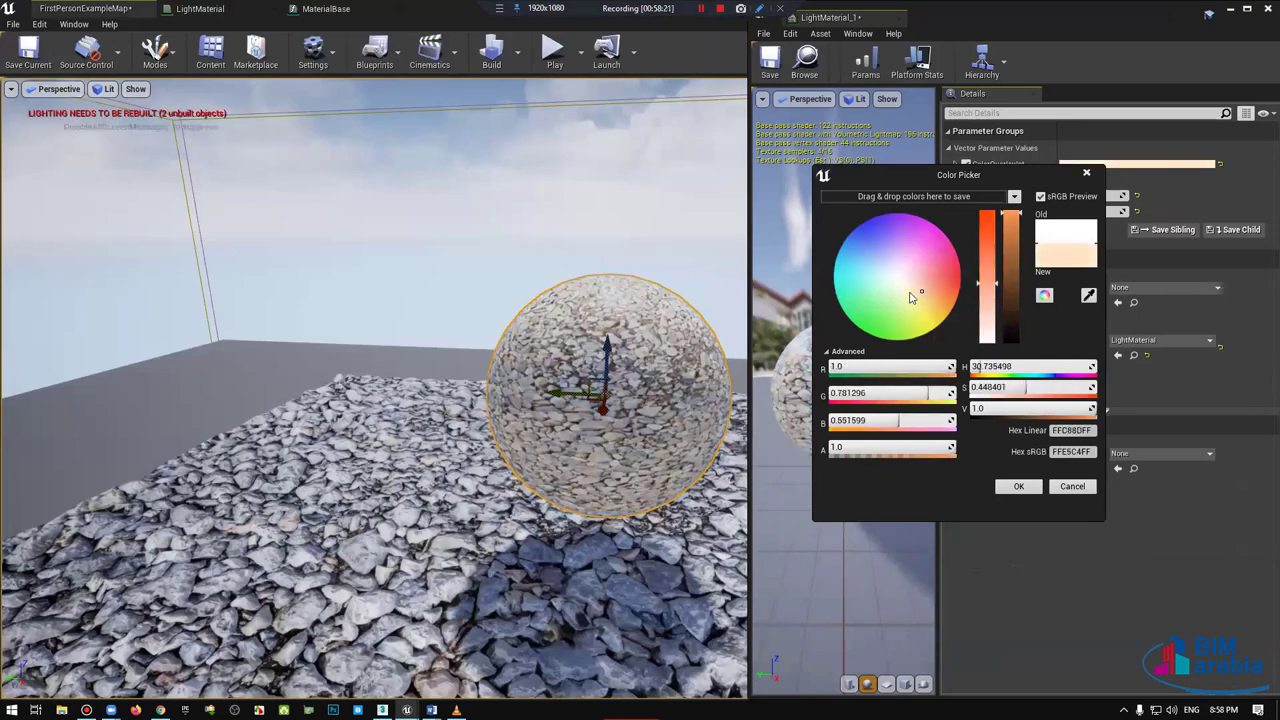
pyautogui.click(1017, 293)
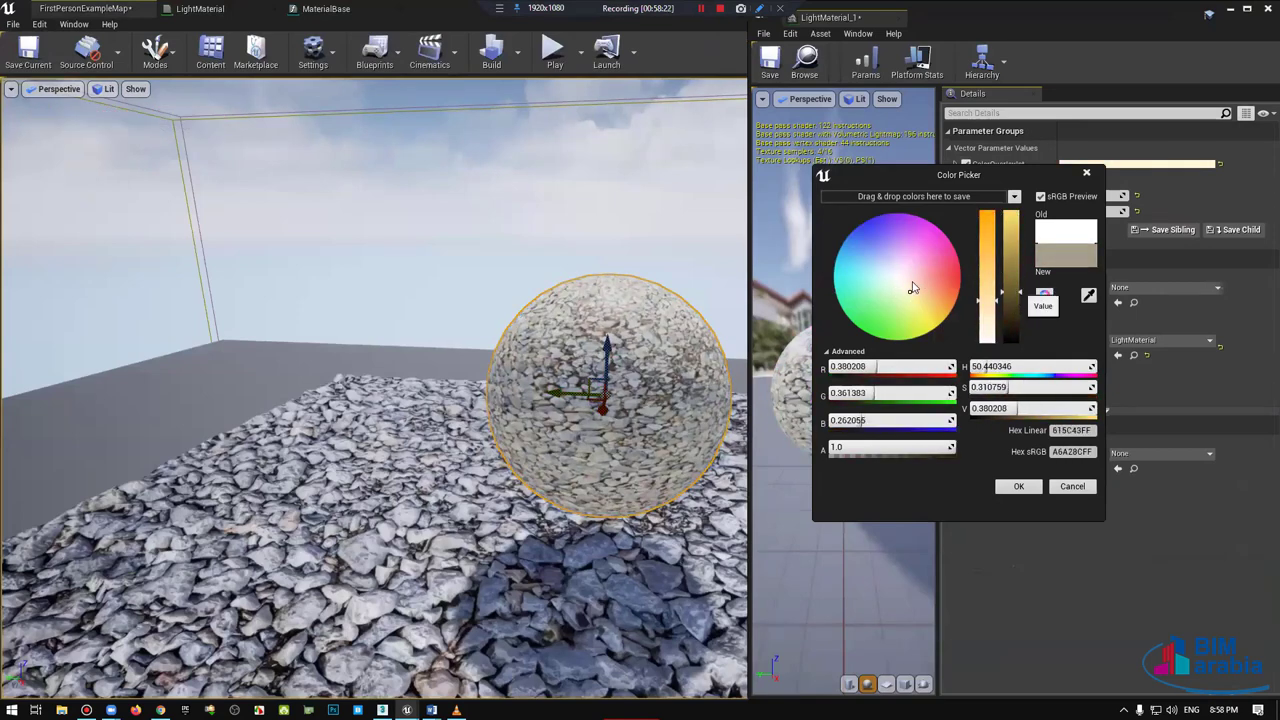
pyautogui.moveTo(912, 292); pyautogui.dragTo(910, 287)
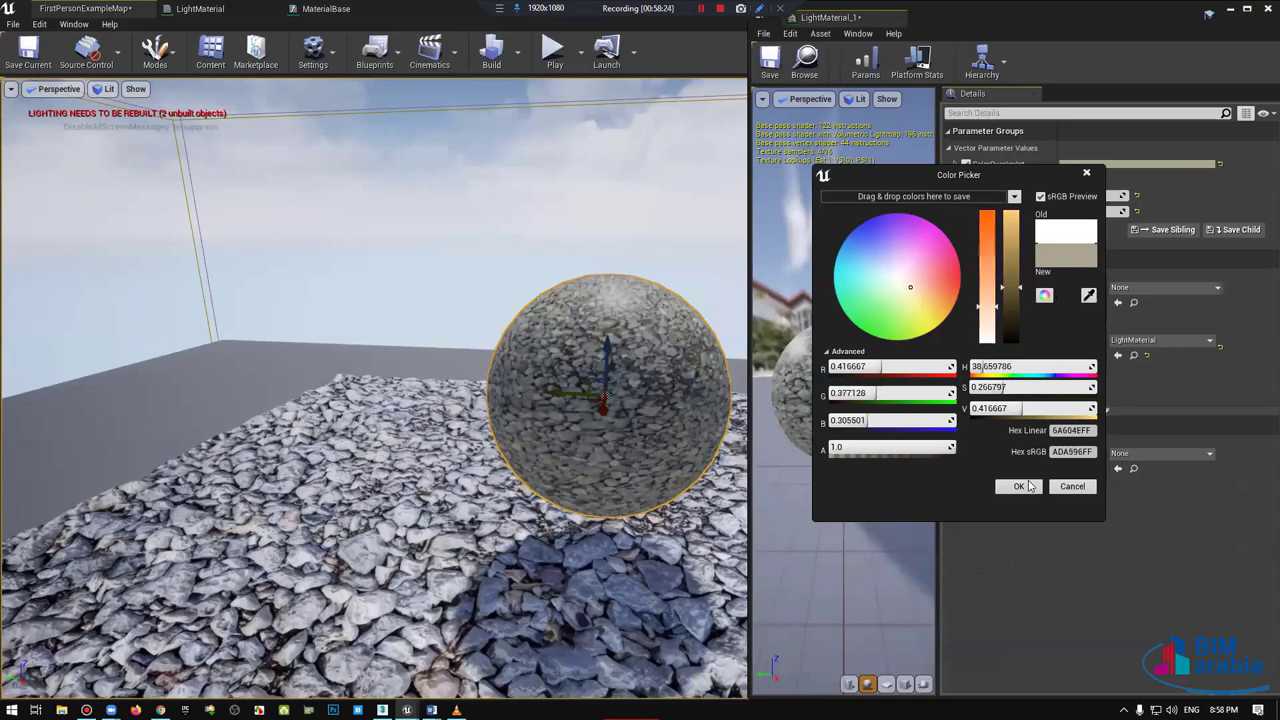
pyautogui.click(1018, 486)
# Step: Adjust ColorOverlayInt to about 1.58 and FullTiling to about 0.61
pyautogui.moveTo(1090, 195)
pyautogui.mouseDown()
pyautogui.moveTo(1150, 195)
pyautogui.moveTo(1100, 195)
pyautogui.mouseUp()
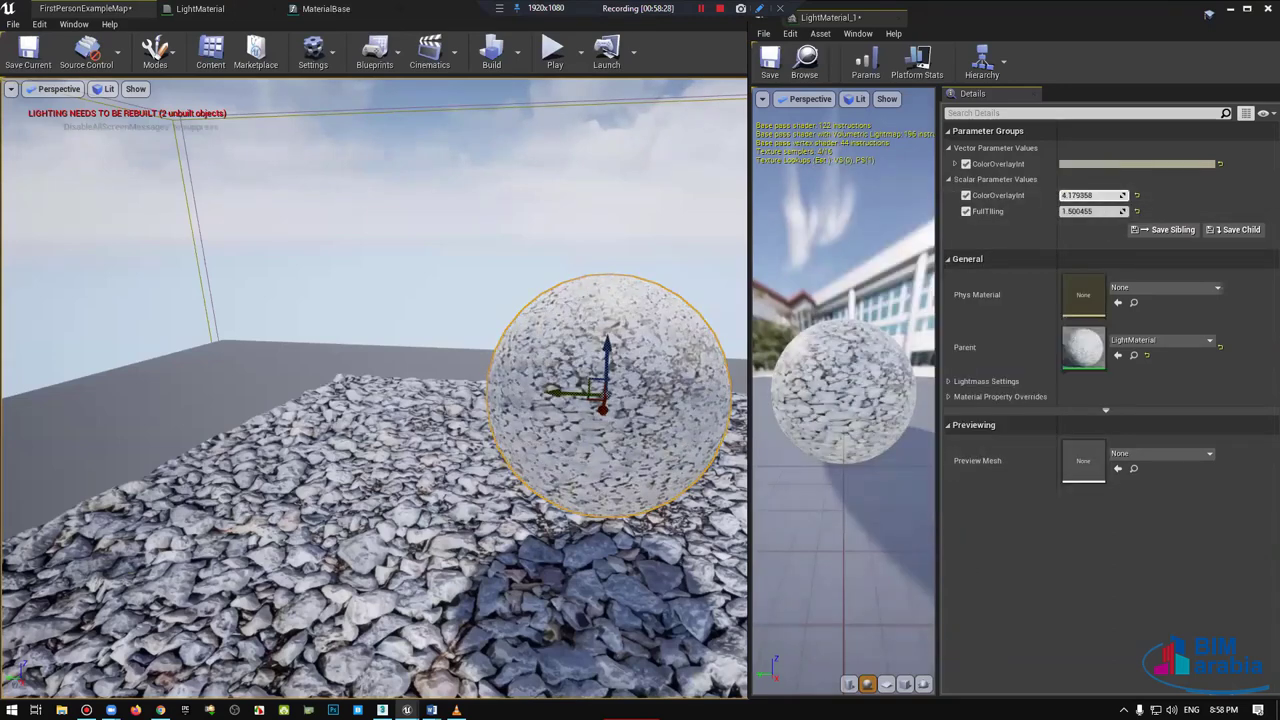
pyautogui.moveTo(965, 211); pyautogui.dragTo(930, 211)
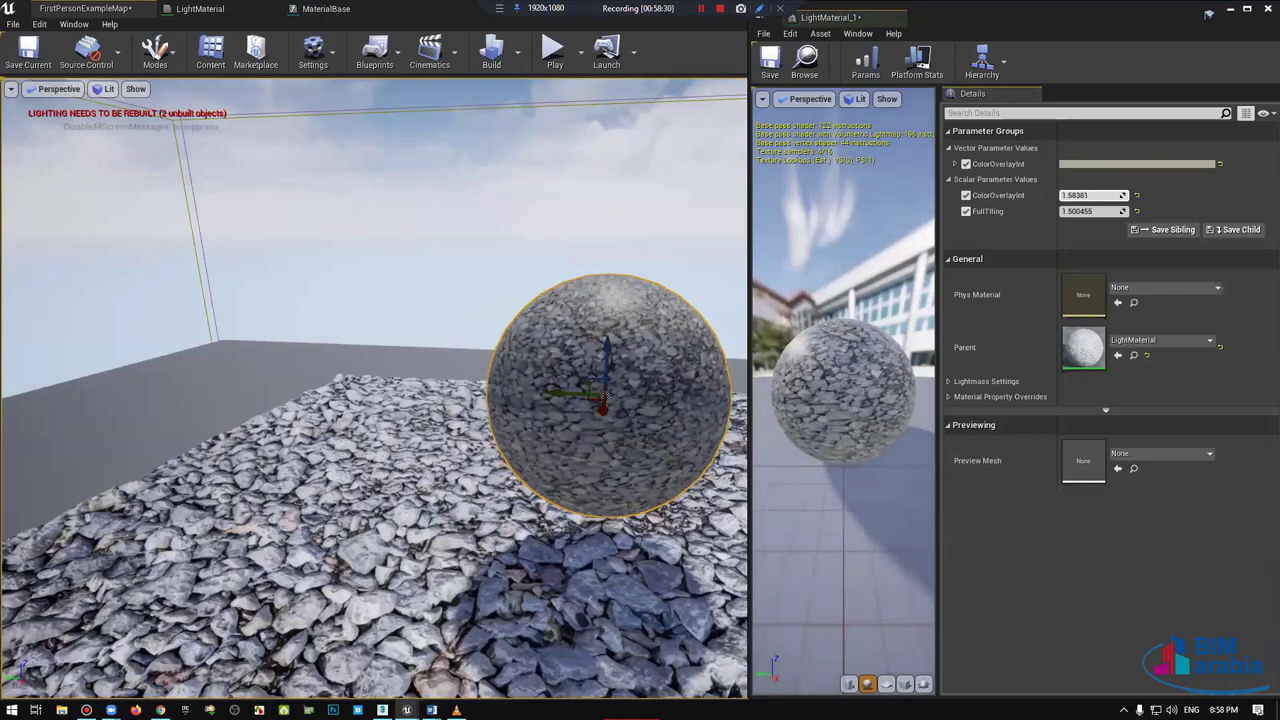
pyautogui.hotkey('ctrl', 'z')
pyautogui.hotkey('ctrl', 'z')
pyautogui.hotkey('ctrl', 'z')
pyautogui.hotkey('ctrl', 'z')
pyautogui.hotkey('ctrl', 'z')
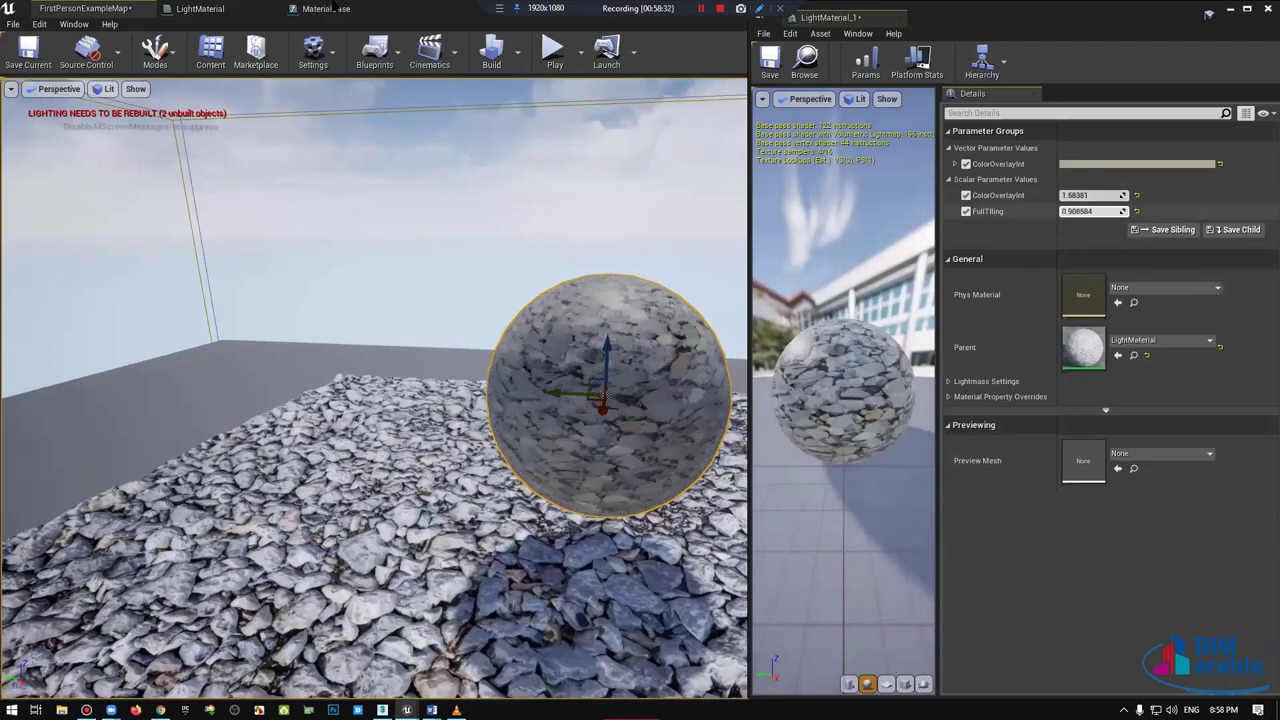
pyautogui.hotkey('ctrl', 'z')
pyautogui.hotkey('ctrl', 'z')
pyautogui.hotkey('ctrl', 'z')
pyautogui.hotkey('ctrl', 'z')
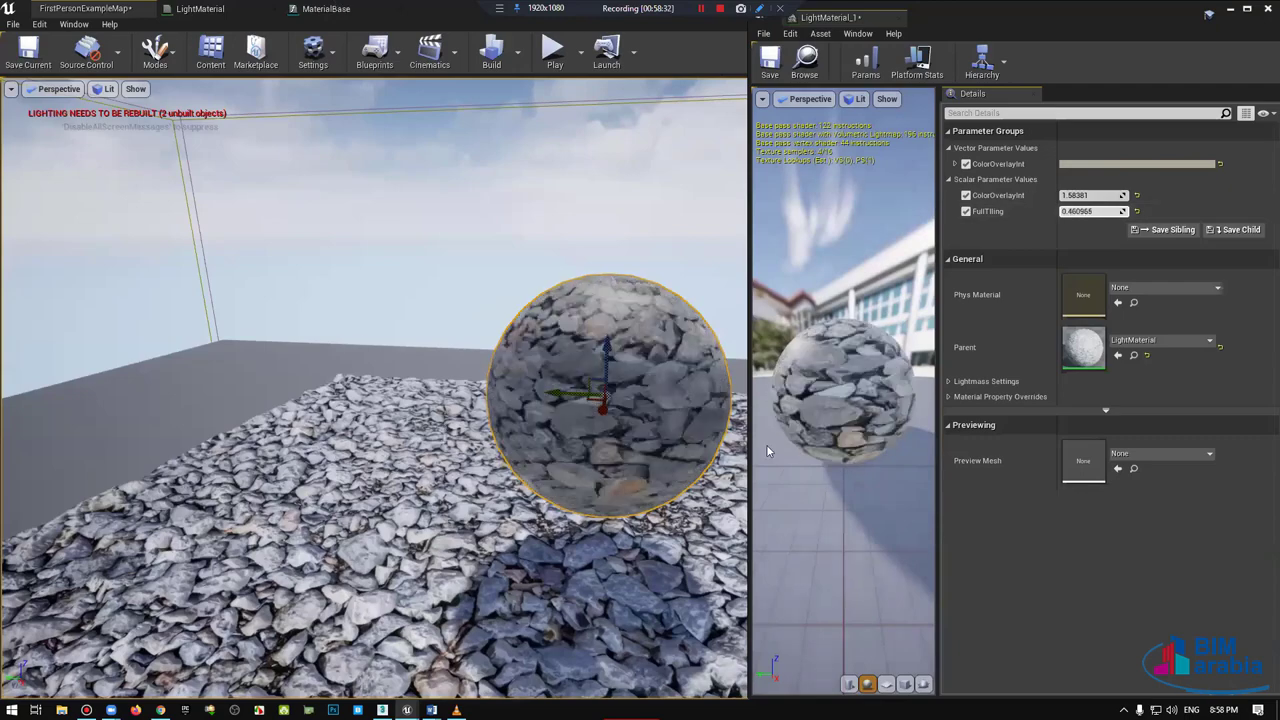
pyautogui.hotkey('ctrl', 'z')
pyautogui.hotkey('ctrl', 'z')
pyautogui.hotkey('ctrl', 'z')
pyautogui.hotkey('ctrl', 'z')
pyautogui.hotkey('ctrl', 'z')
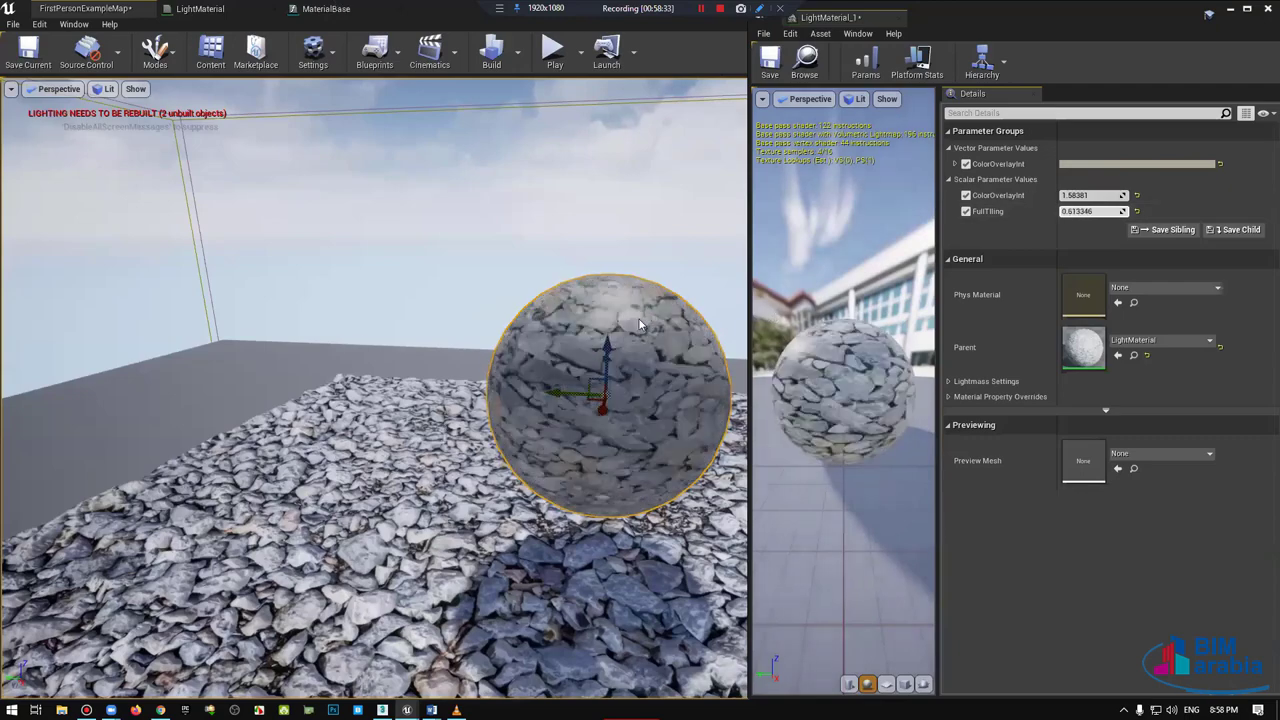
pyautogui.click(326, 8)
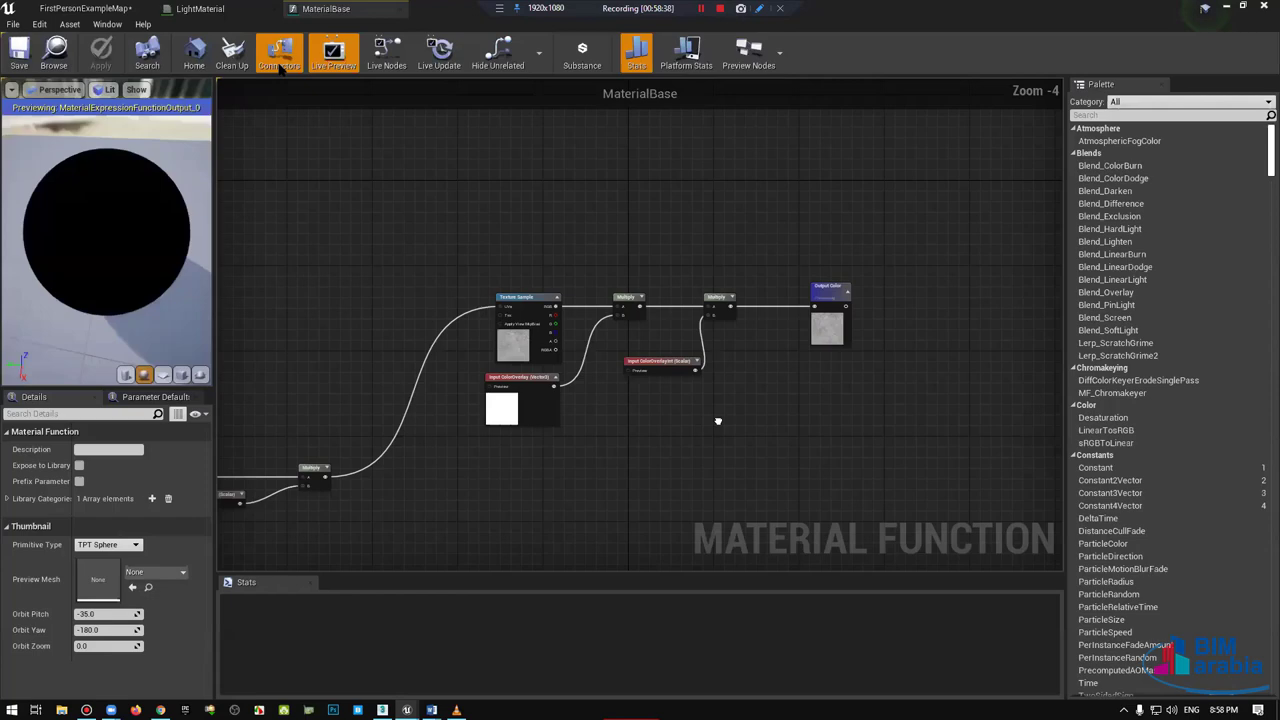
# Step: Drop the GroundGravel009_NRM_HIRES texture into MaterialBase as a Texture Sample below the existing nodes
pyautogui.click(210, 52)
pyautogui.moveTo(626, 374); pyautogui.dragTo(600, 409, button='right')
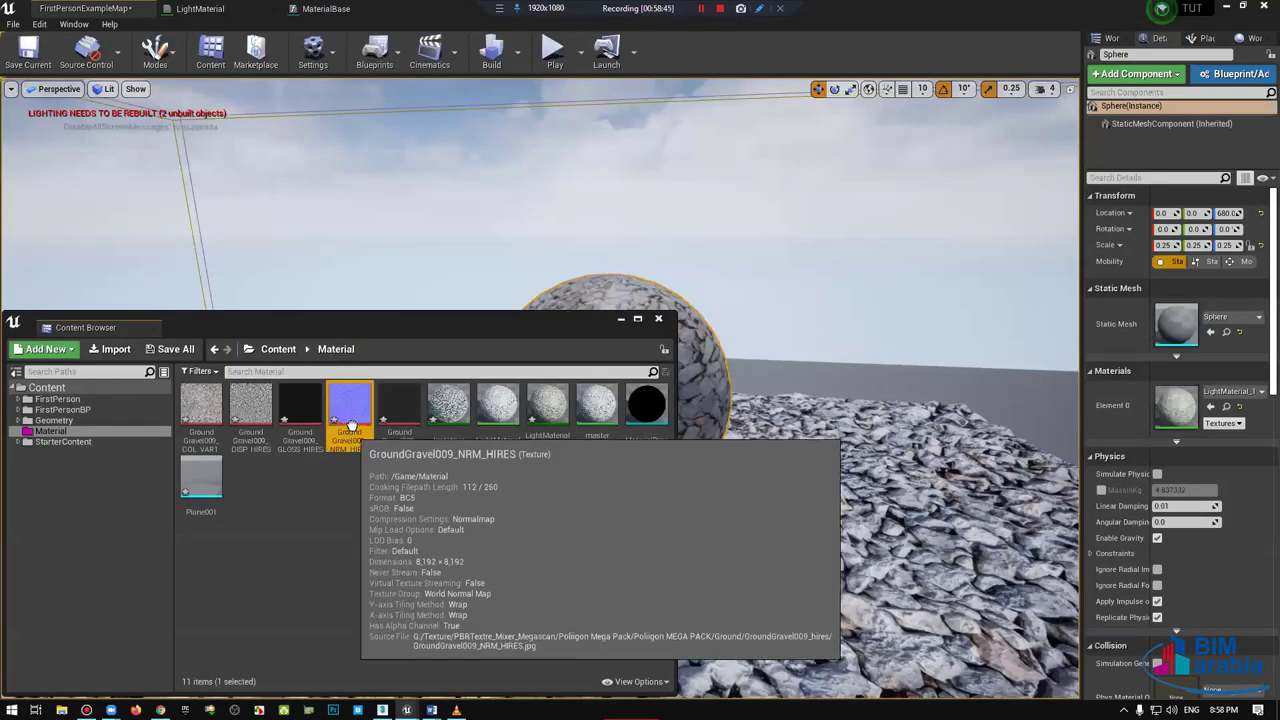
pyautogui.moveTo(291, 27); pyautogui.dragTo(716, 436)
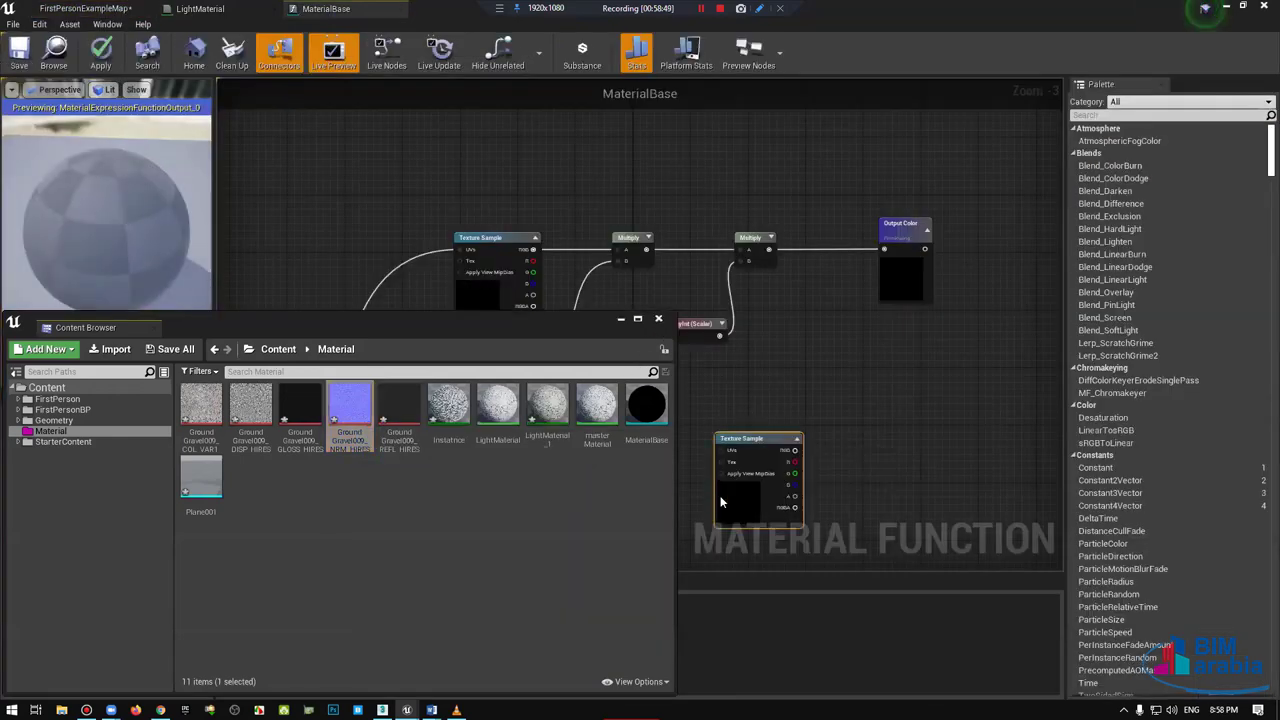
pyautogui.moveTo(720, 502); pyautogui.dragTo(632, 537)
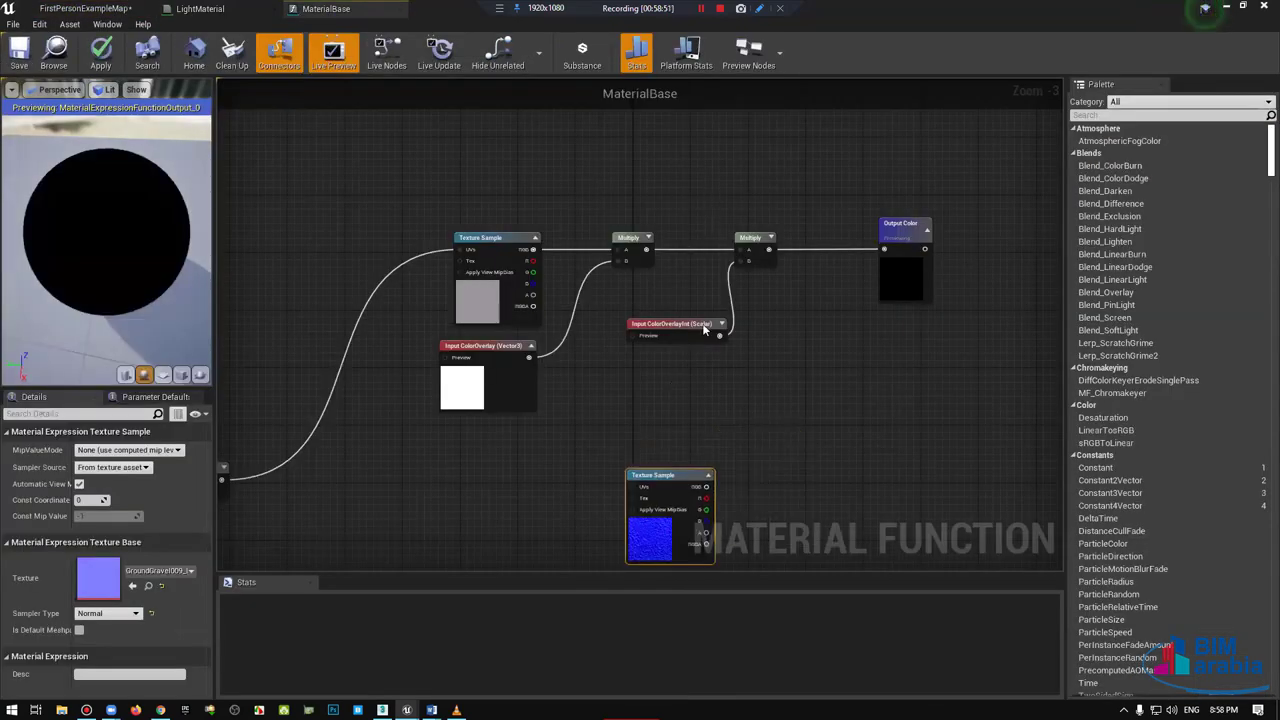
pyautogui.click(766, 358)
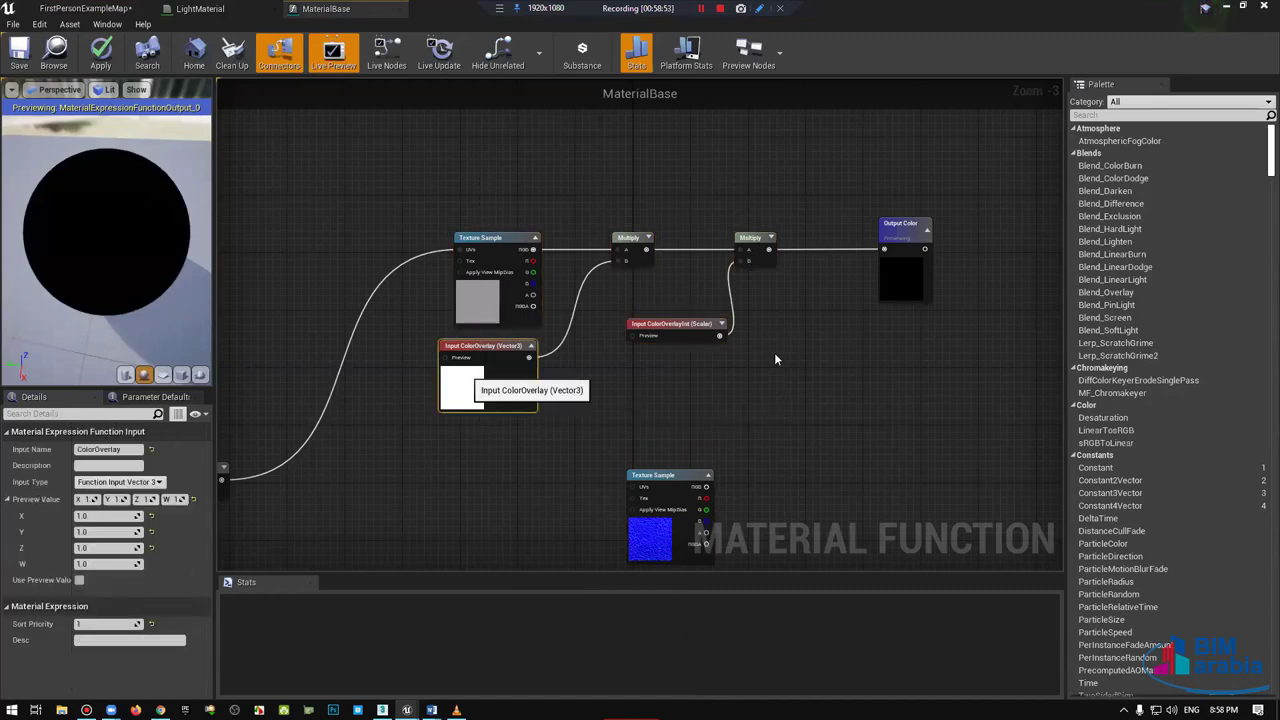
pyautogui.moveTo(774, 352); pyautogui.dragTo(774, 297, button='right')
pyautogui.moveTo(690, 495); pyautogui.dragTo(580, 502)
pyautogui.moveTo(490, 530)
pyautogui.mouseDown()
pyautogui.moveTo(500, 340)
pyautogui.moveTo(565, 534)
pyautogui.mouseUp()
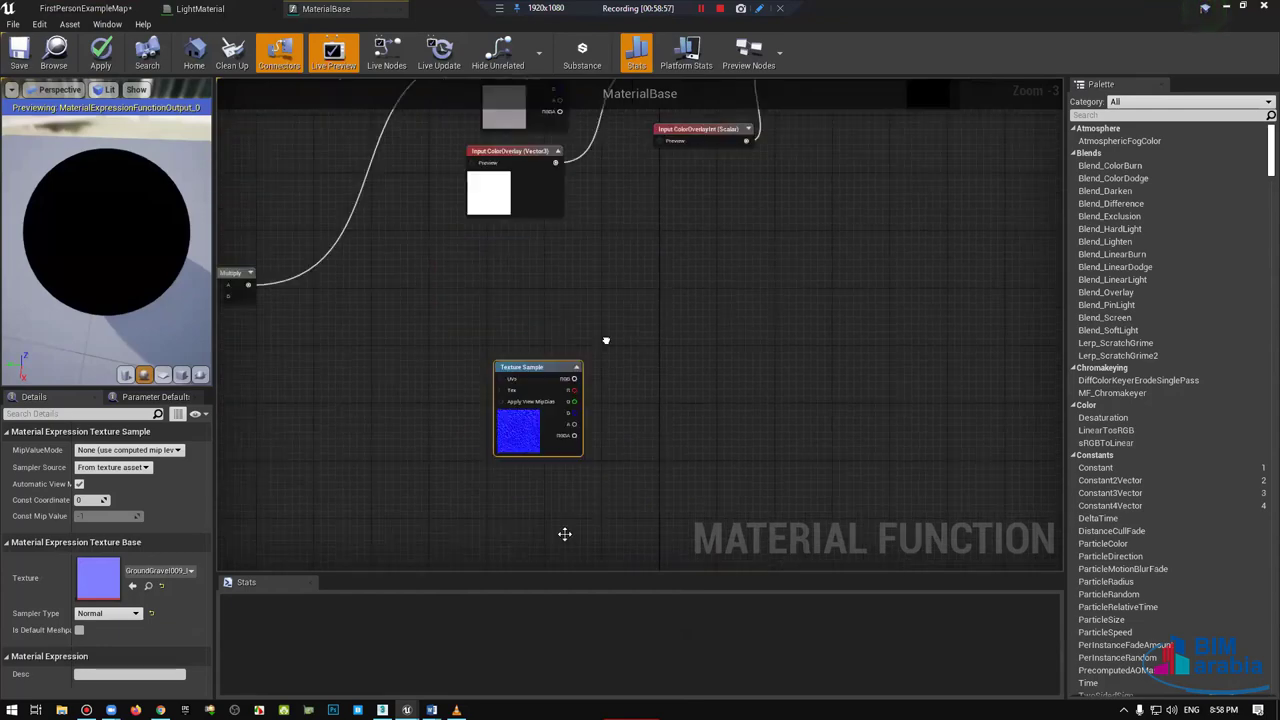
pyautogui.moveTo(547, 492); pyautogui.dragTo(581, 604, button='right')
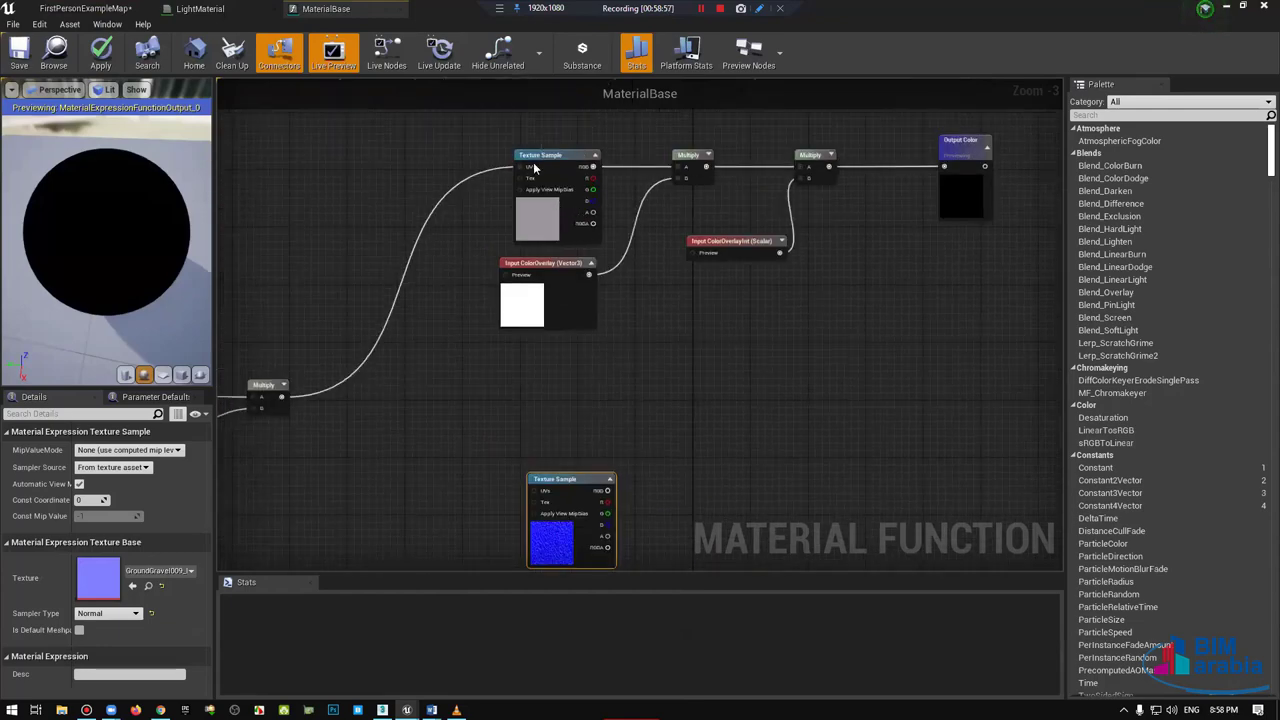
# Step: Wire the tiling Multiply into the normal map Texture Sample's UVs
pyautogui.hotkey('ctrl', 'z')
pyautogui.hotkey('ctrl', 'z')
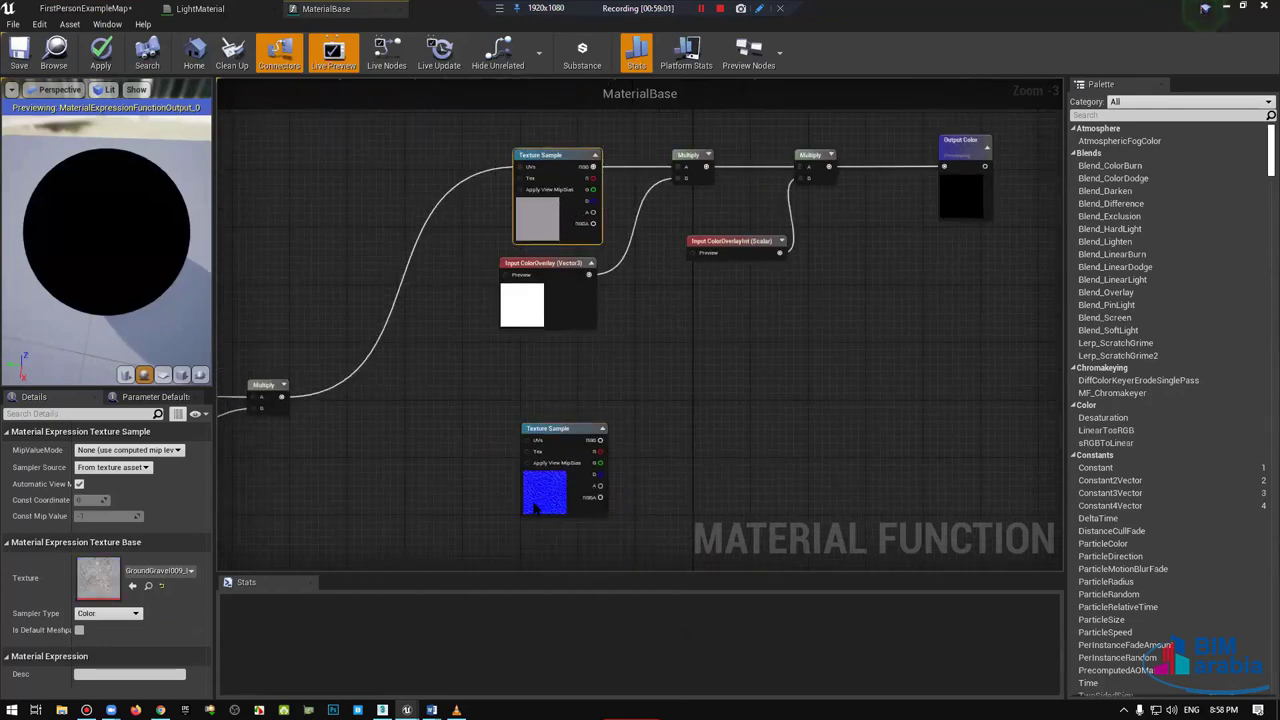
pyautogui.moveTo(525, 463); pyautogui.dragTo(516, 447)
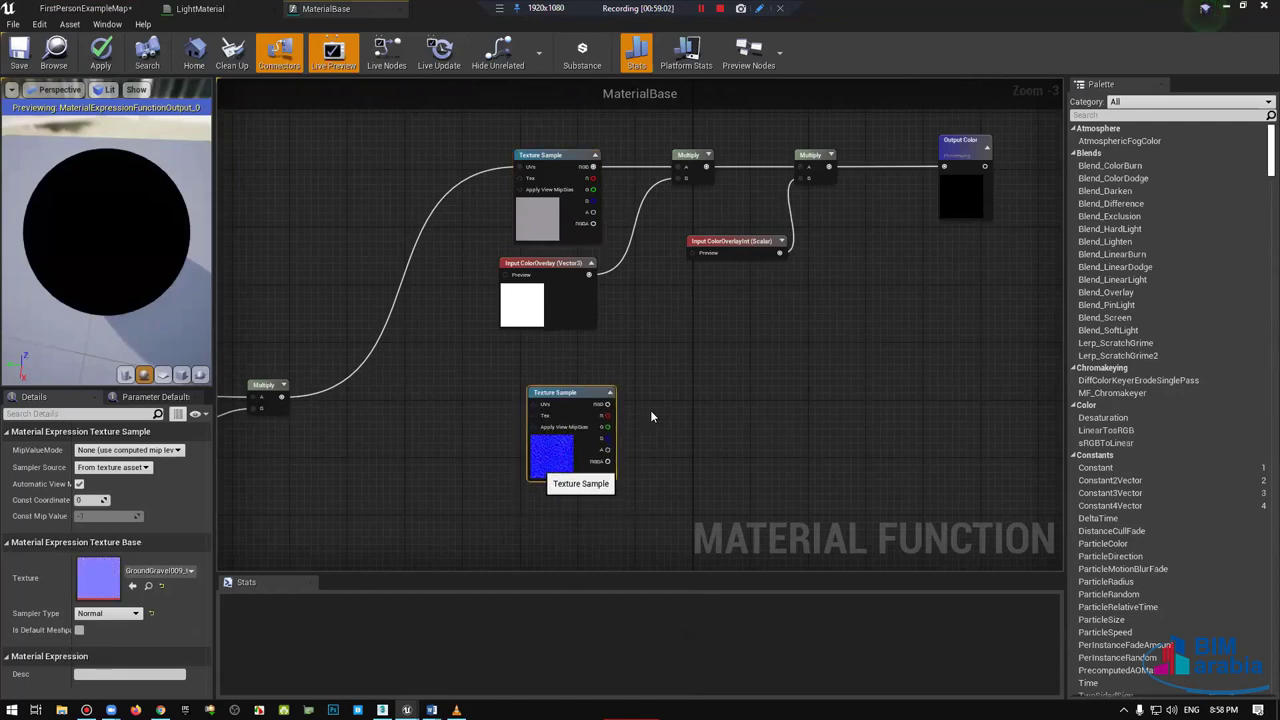
pyautogui.moveTo(705, 369); pyautogui.dragTo(716, 367, button='right')
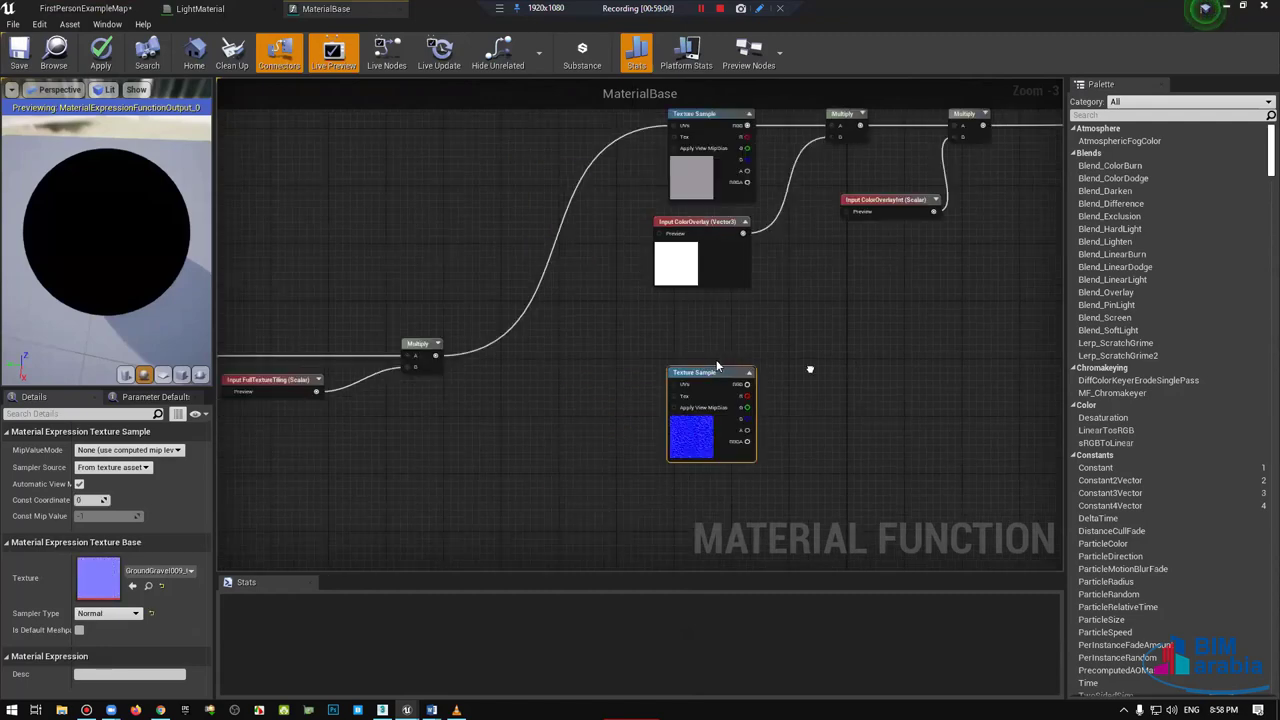
pyautogui.moveTo(810, 369); pyautogui.dragTo(850, 343, button='right')
pyautogui.moveTo(475, 329); pyautogui.dragTo(709, 357)
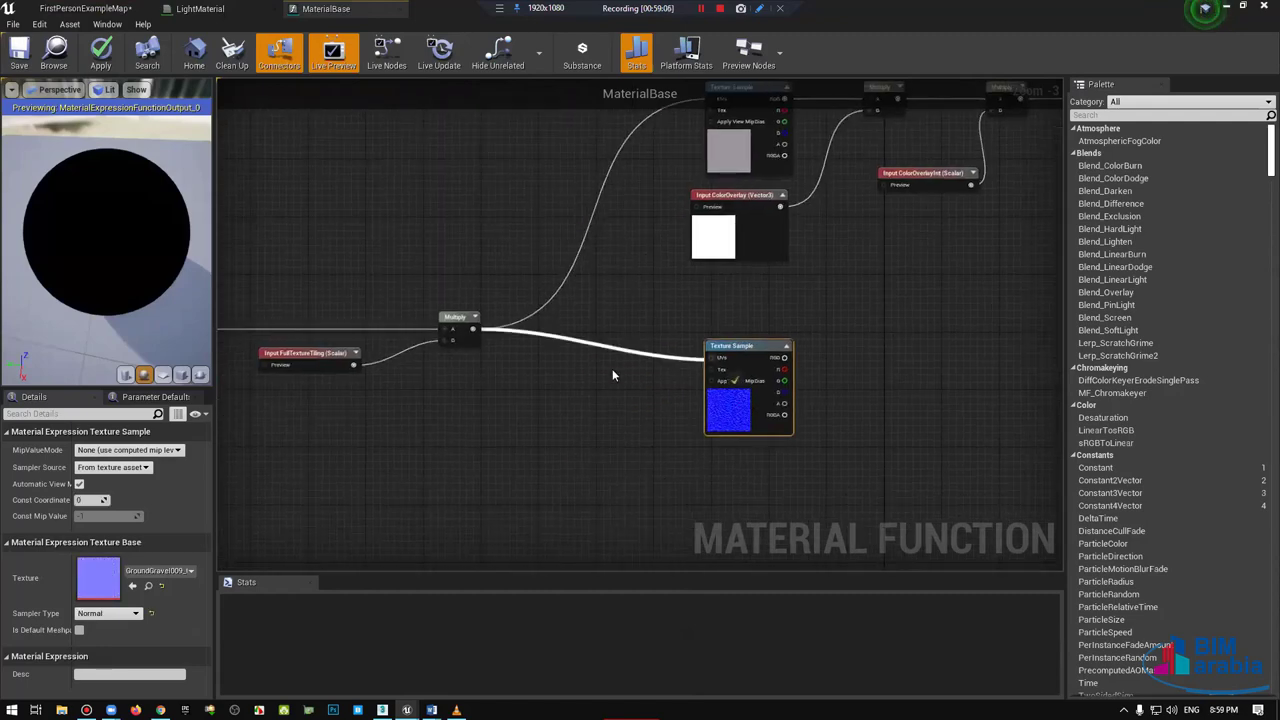
pyautogui.moveTo(646, 325); pyautogui.dragTo(606, 341, button='right')
pyautogui.moveTo(842, 366); pyautogui.dragTo(688, 446, button='right')
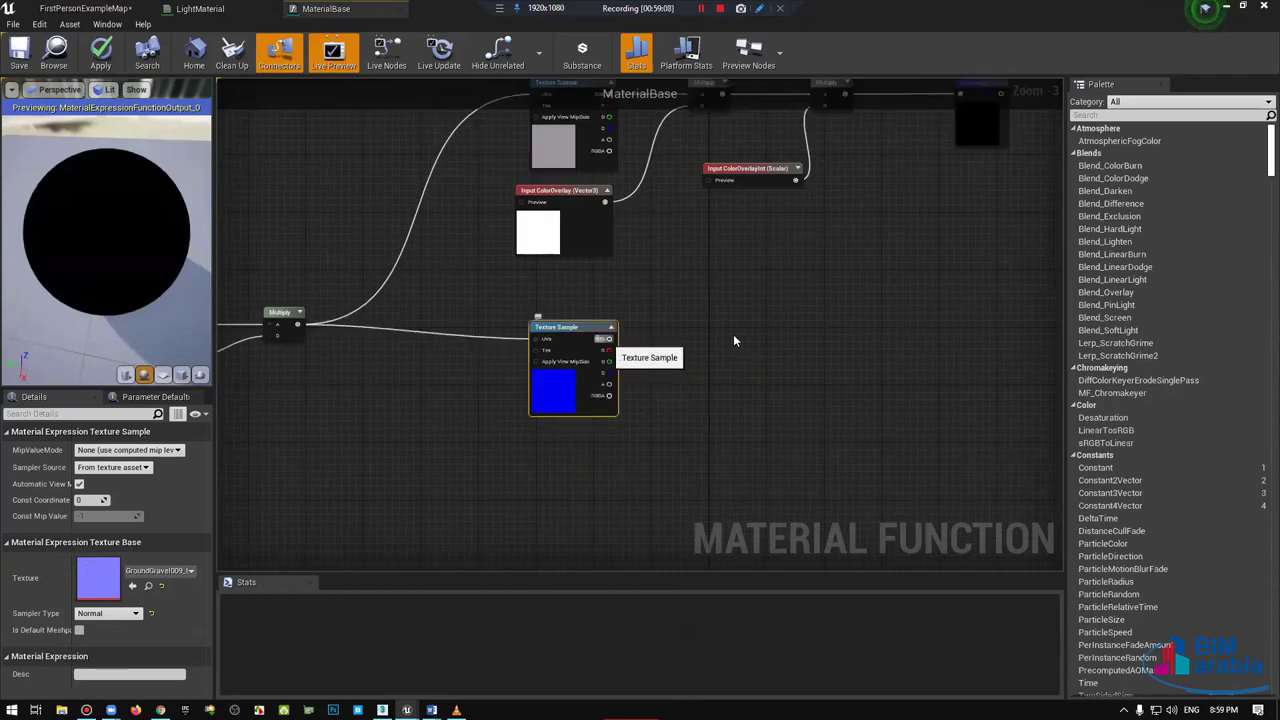
# Step: Add a FlattenNormal node on the texture RGB, driven by a new scalar NormalInt input
pyautogui.hotkey('ctrl', 'z')
pyautogui.moveTo(736, 331); pyautogui.dragTo(751, 324)
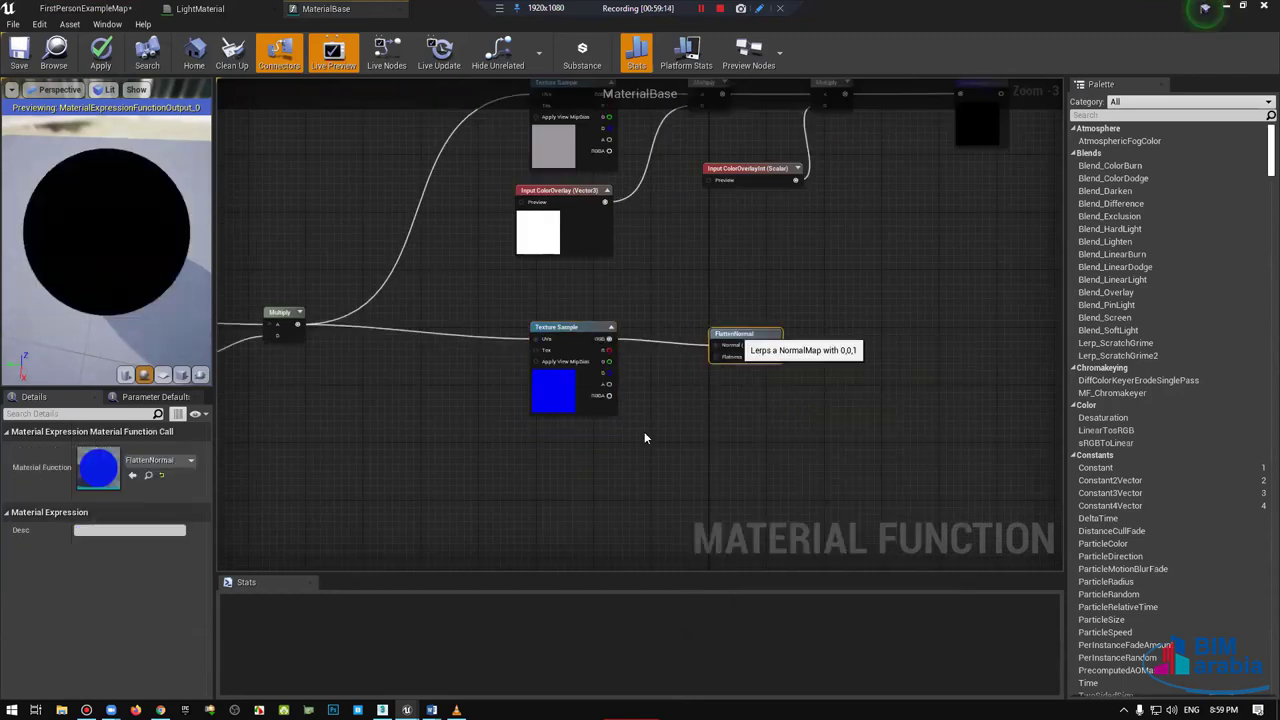
pyautogui.scroll(1, 686, 300)
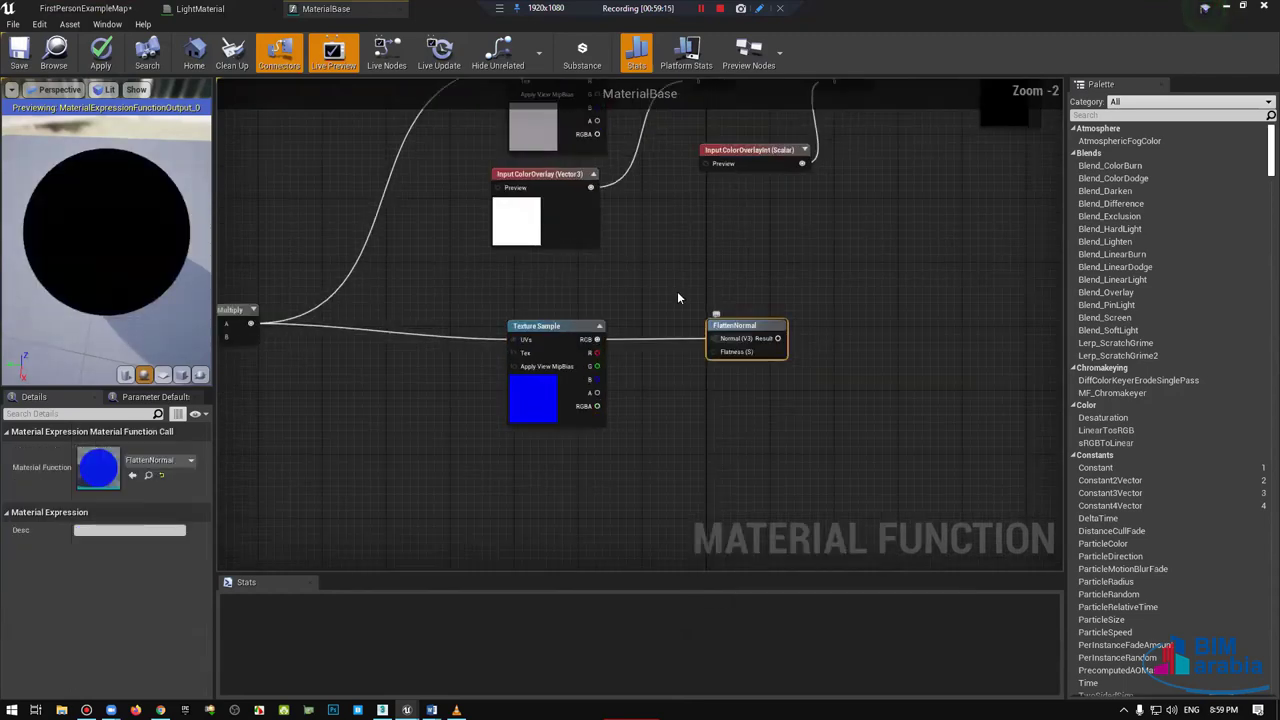
pyautogui.scroll(1, 660, 380)
pyautogui.moveTo(712, 354); pyautogui.dragTo(611, 491)
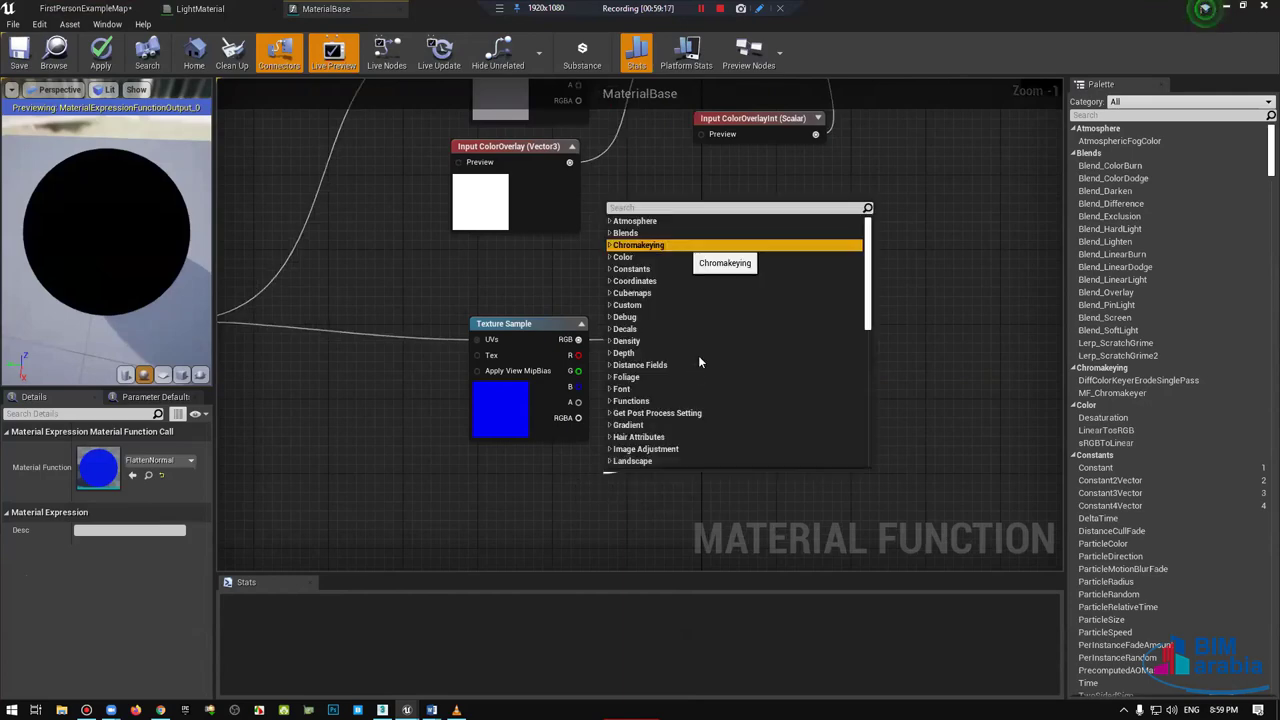
pyautogui.click(684, 247)
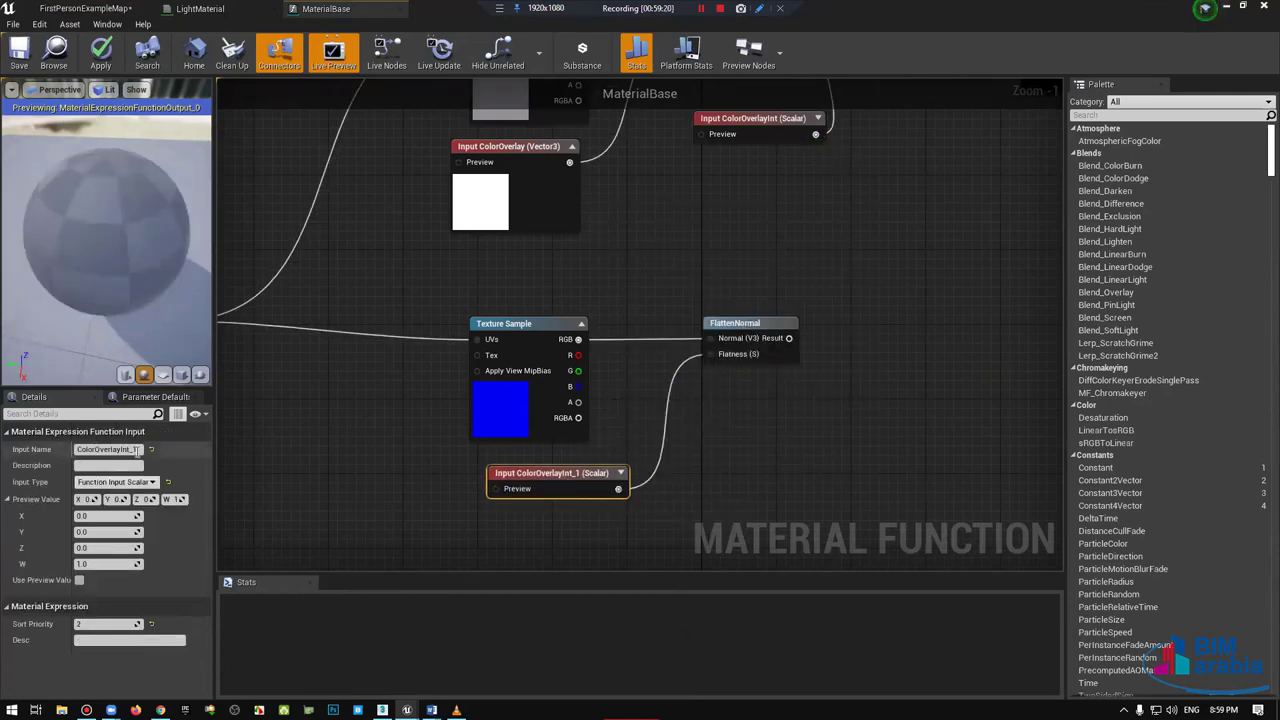
pyautogui.click(137, 450)
pyautogui.write('NormalInt')
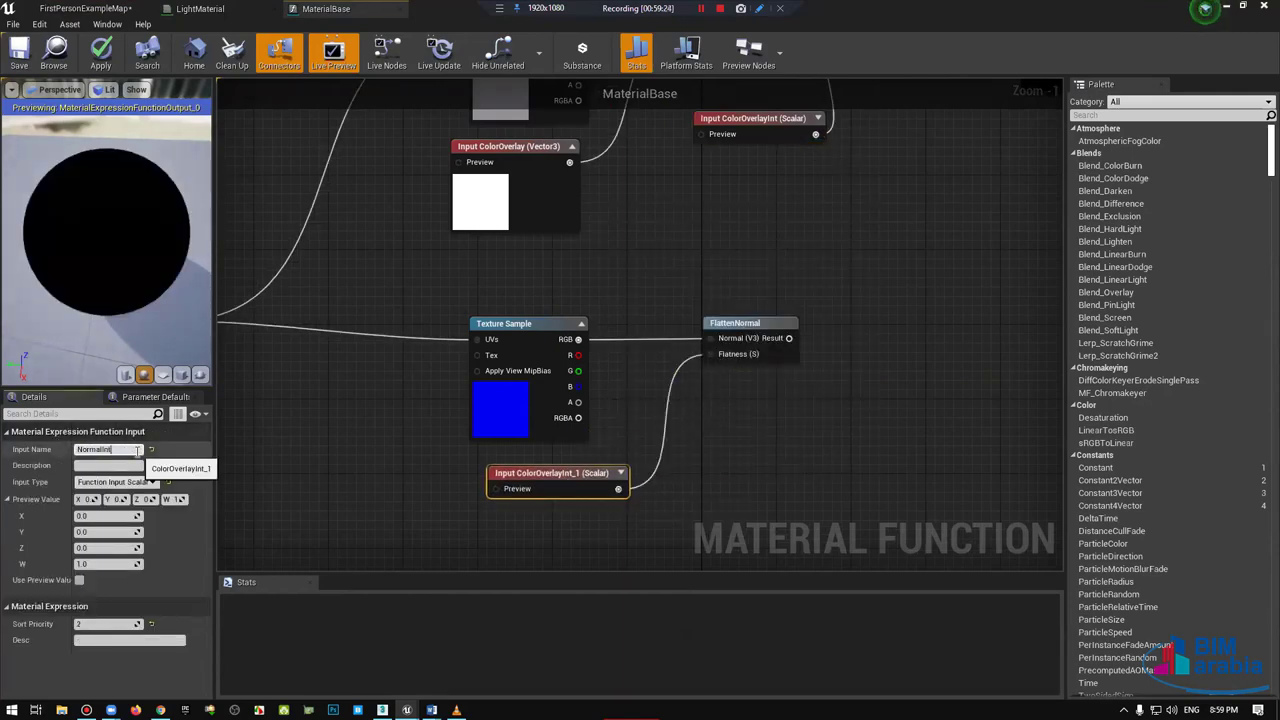
pyautogui.press('Return')
pyautogui.moveTo(684, 441); pyautogui.dragTo(636, 444, button='right')
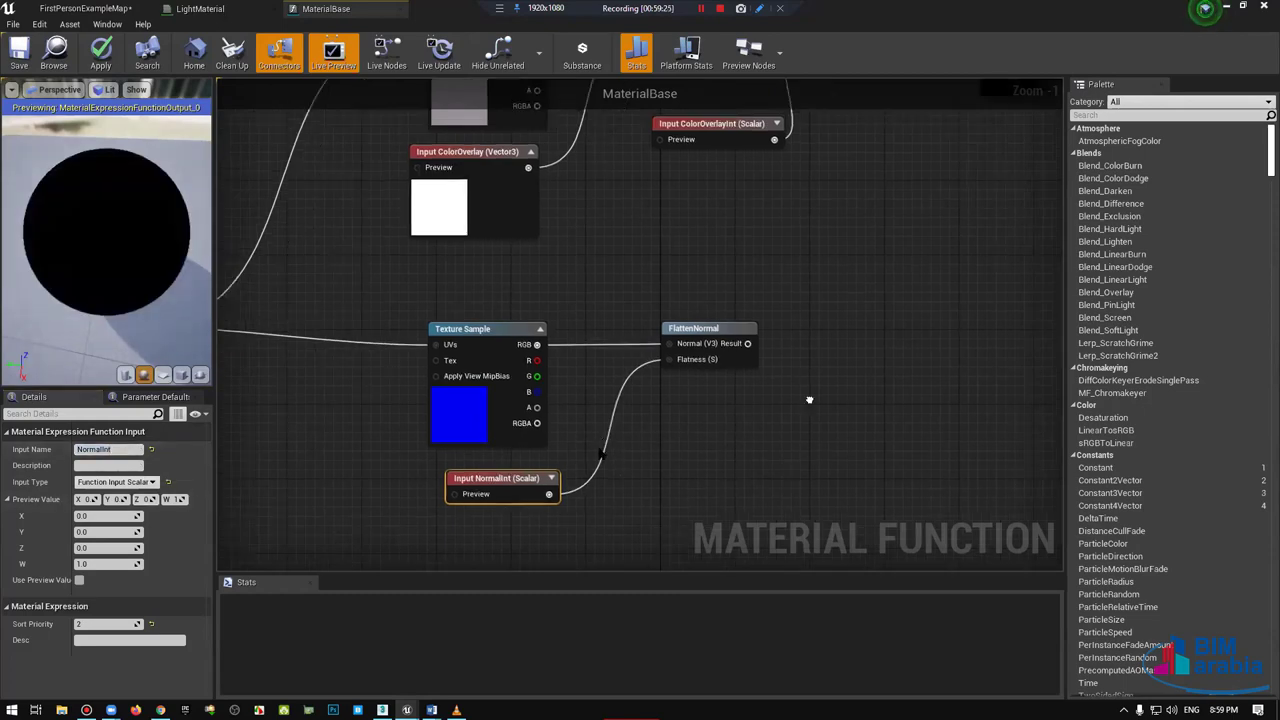
# Step: Discard a trial tangent node and duplicate Output Color as Color_1
pyautogui.moveTo(747, 343); pyautogui.dragTo(876, 321)
pyautogui.scroll(-2, 876, 321)
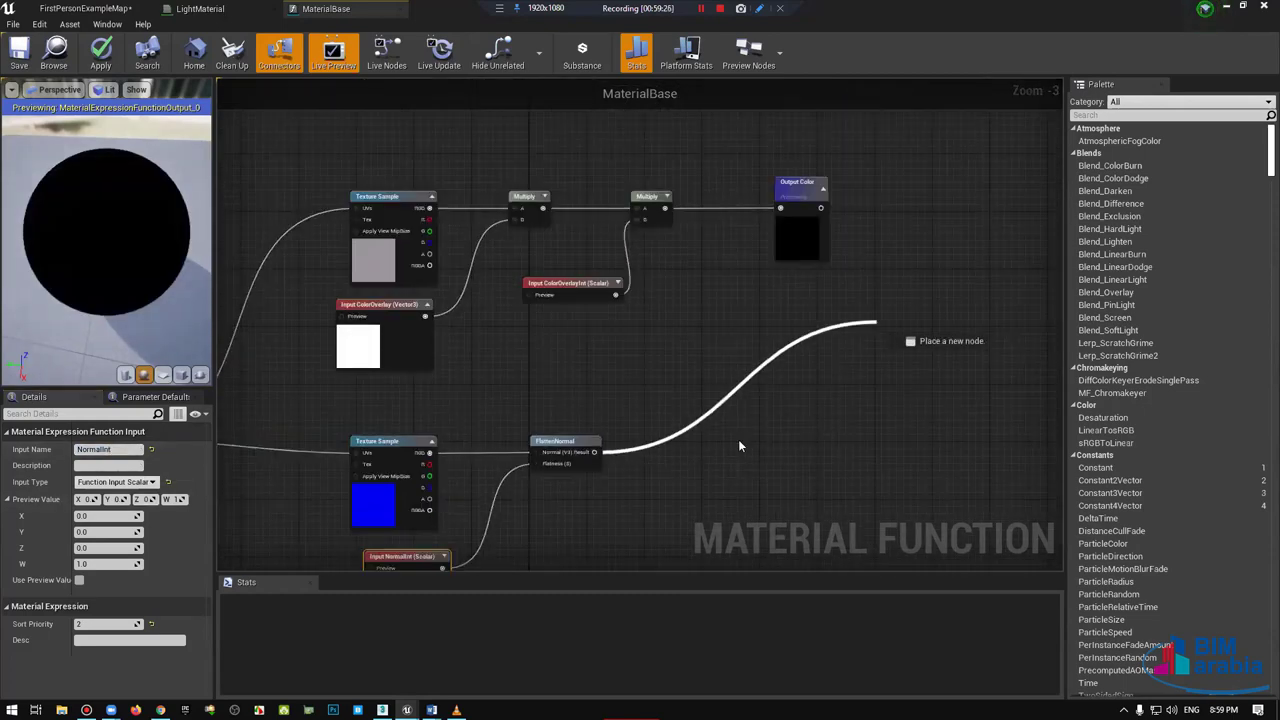
pyautogui.moveTo(739, 442); pyautogui.dragTo(778, 446)
pyautogui.write('tangent')
pyautogui.press('Return')
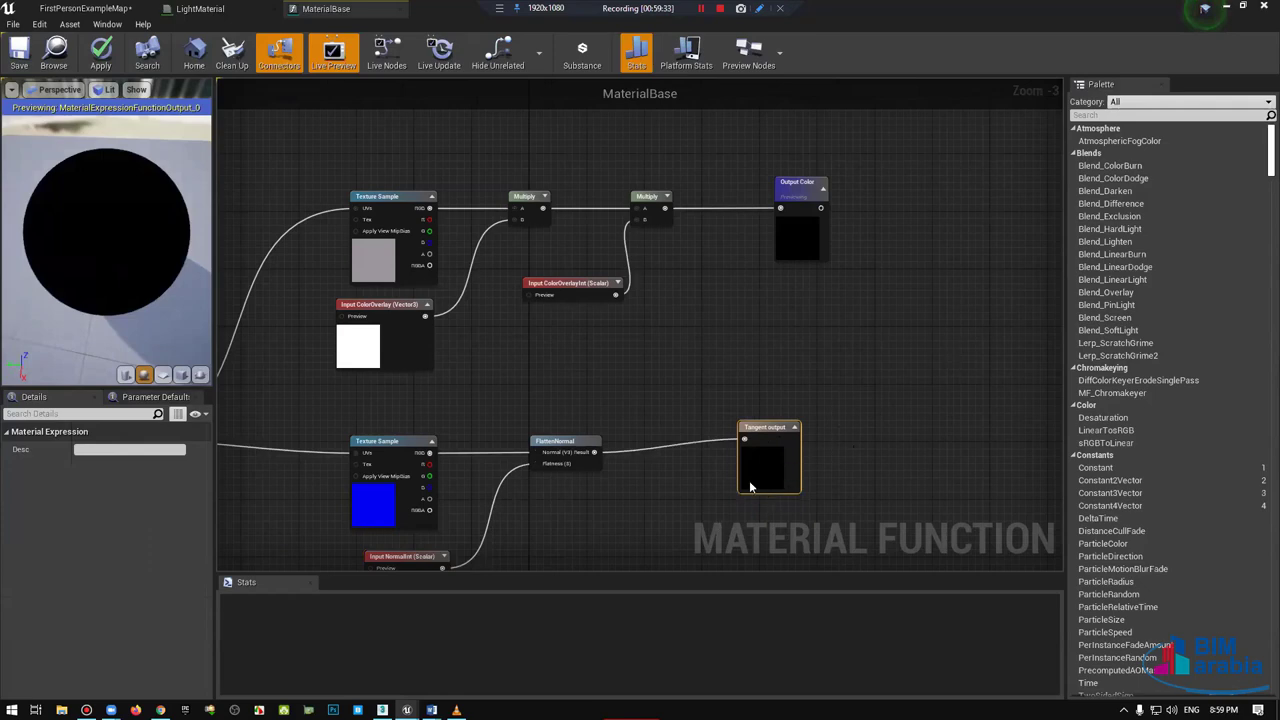
pyautogui.hotkey('ctrl', 'z')
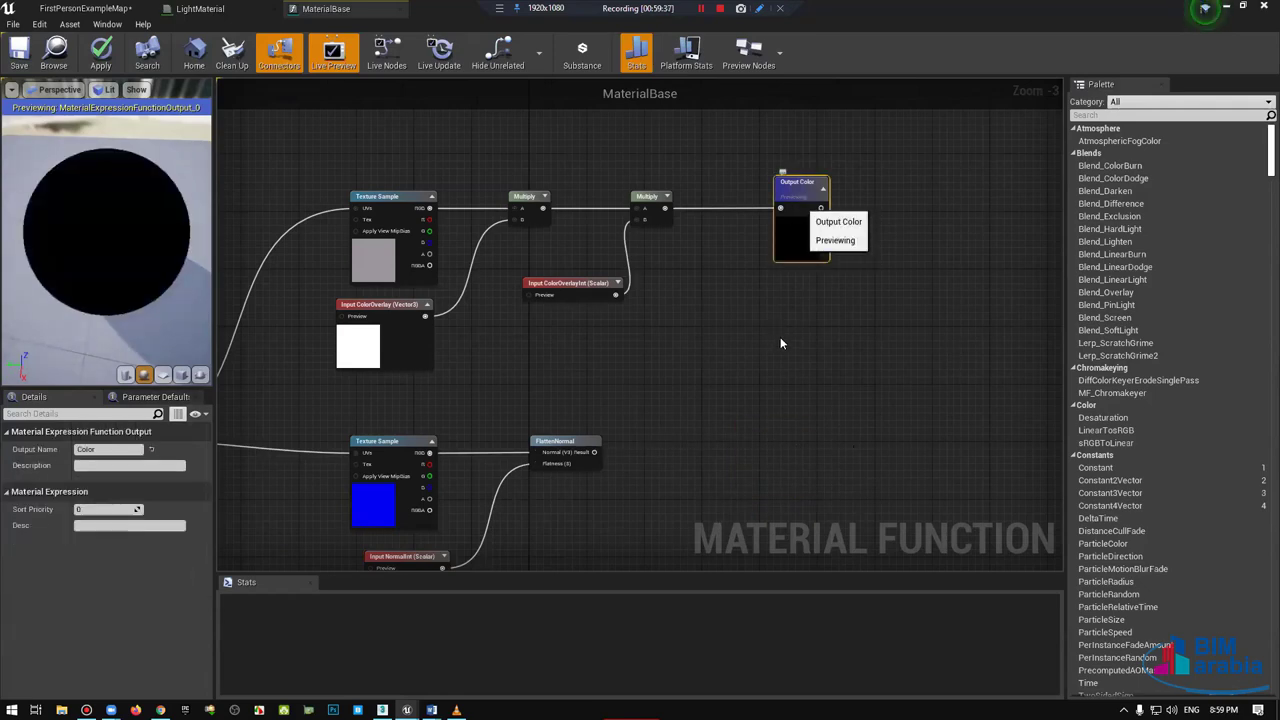
pyautogui.hotkey('ctrl', 'w')
# Step: Try an output off FlattenNormal, then delete both the Color_1 and Result output nodes
pyautogui.moveTo(839, 286); pyautogui.dragTo(796, 401)
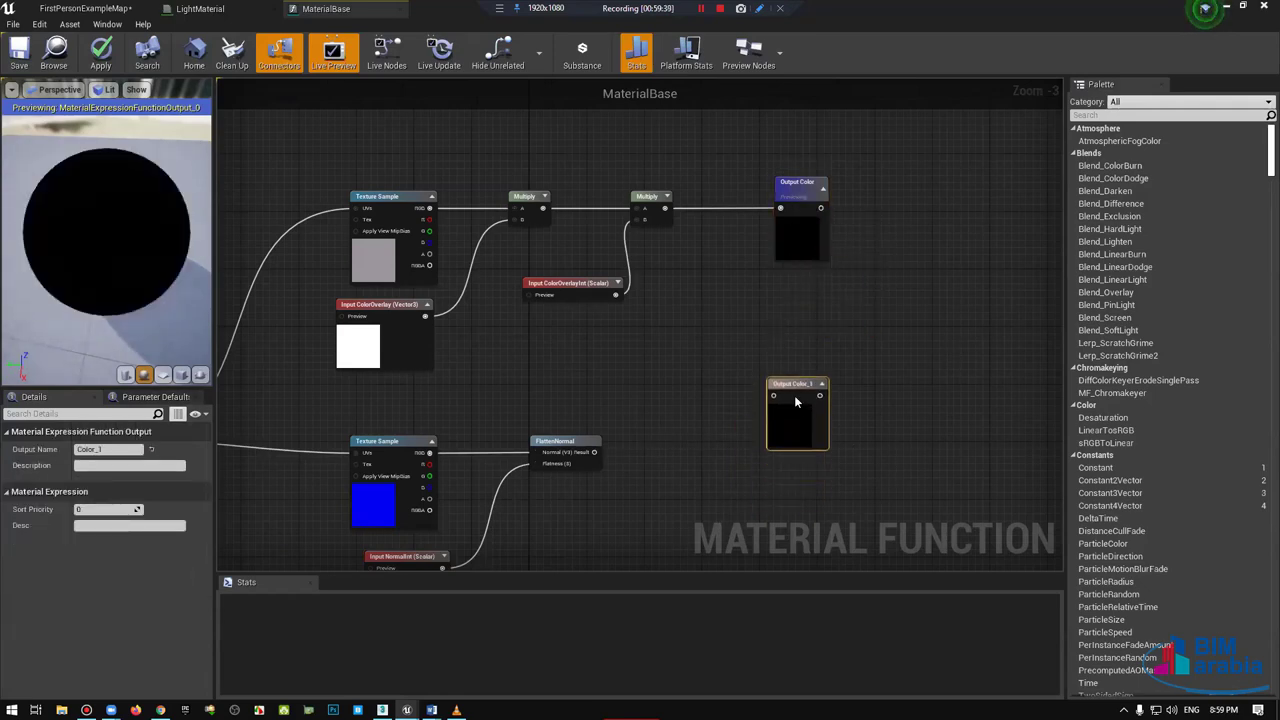
pyautogui.moveTo(594, 452); pyautogui.dragTo(762, 366)
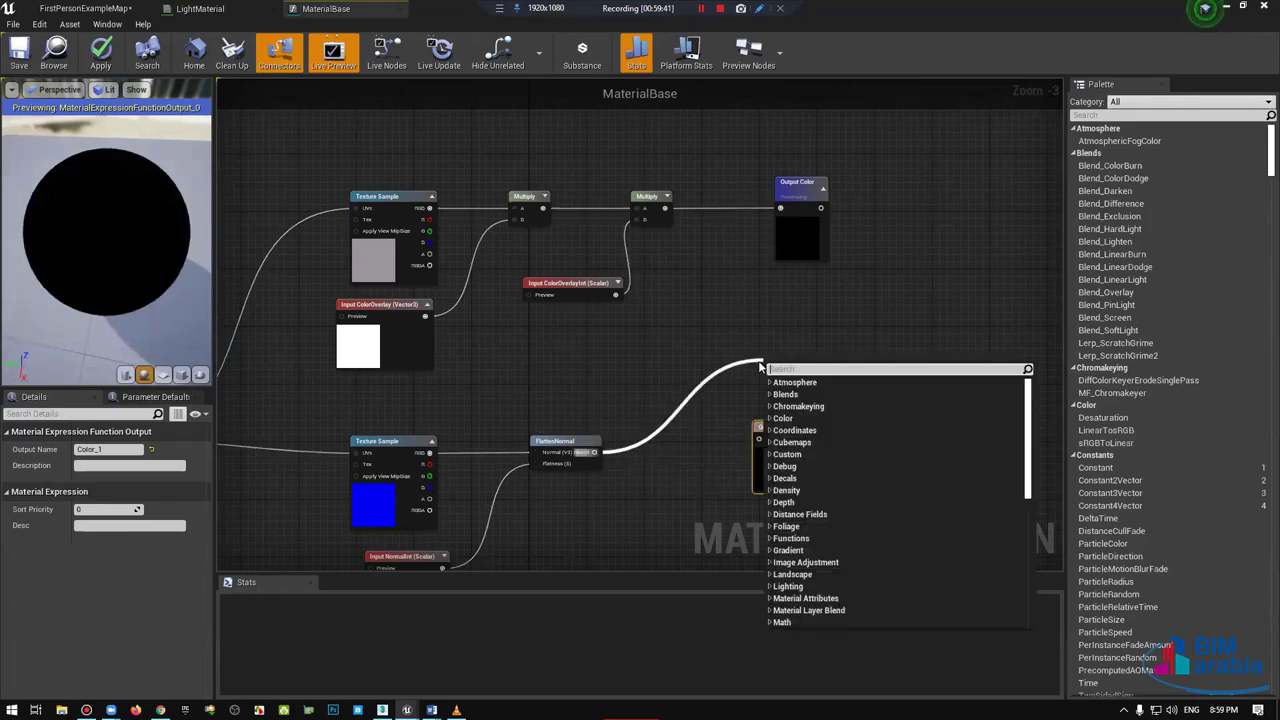
pyautogui.write('out')
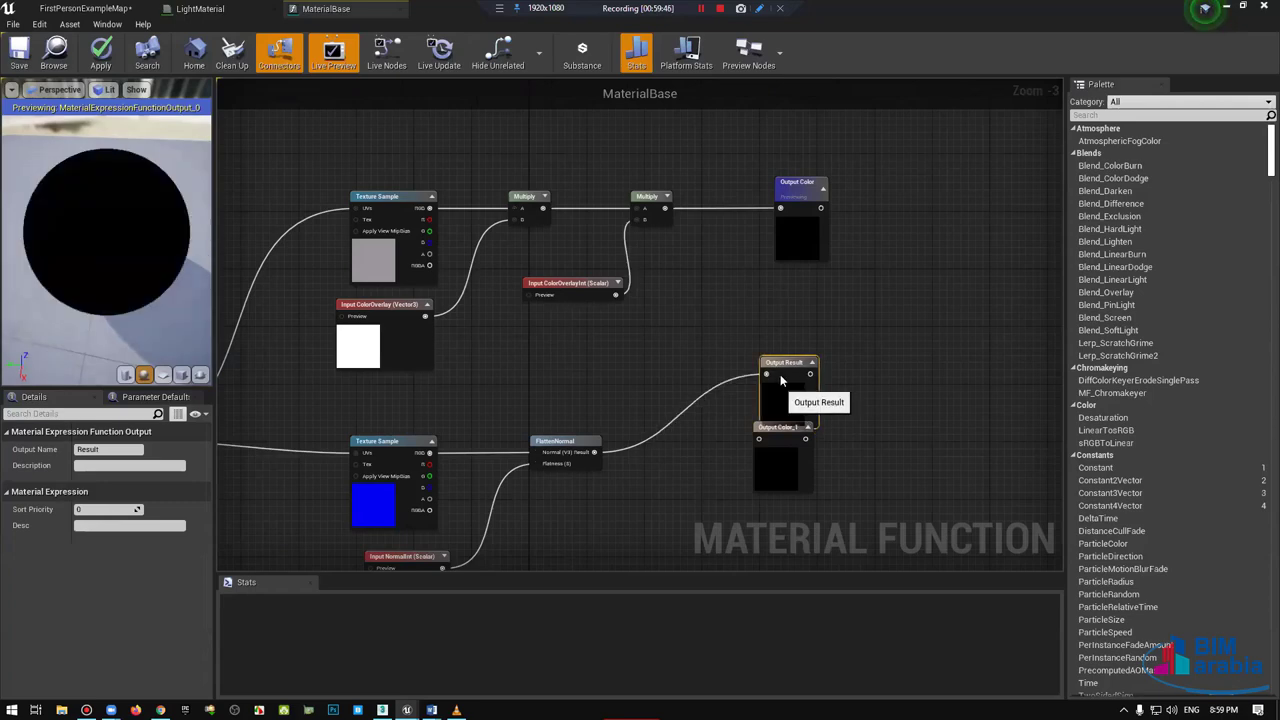
pyautogui.moveTo(780, 374); pyautogui.dragTo(752, 366)
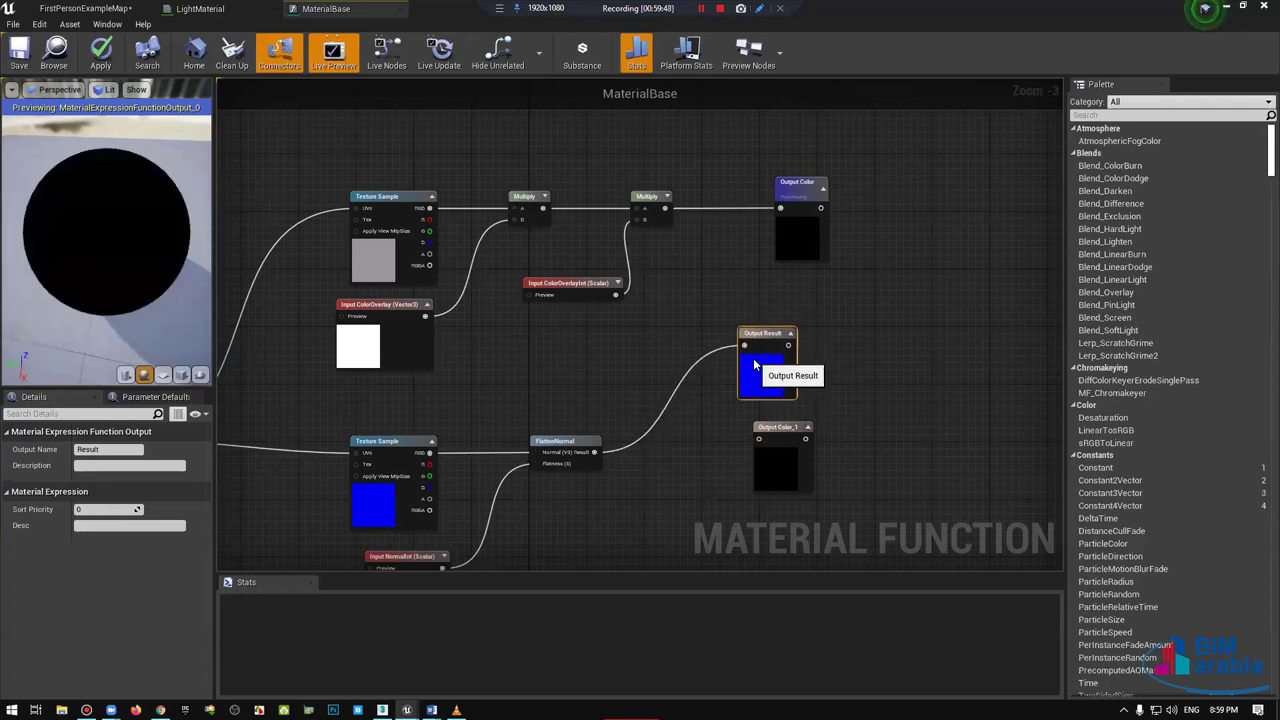
pyautogui.click(776, 484)
pyautogui.press('Delete')
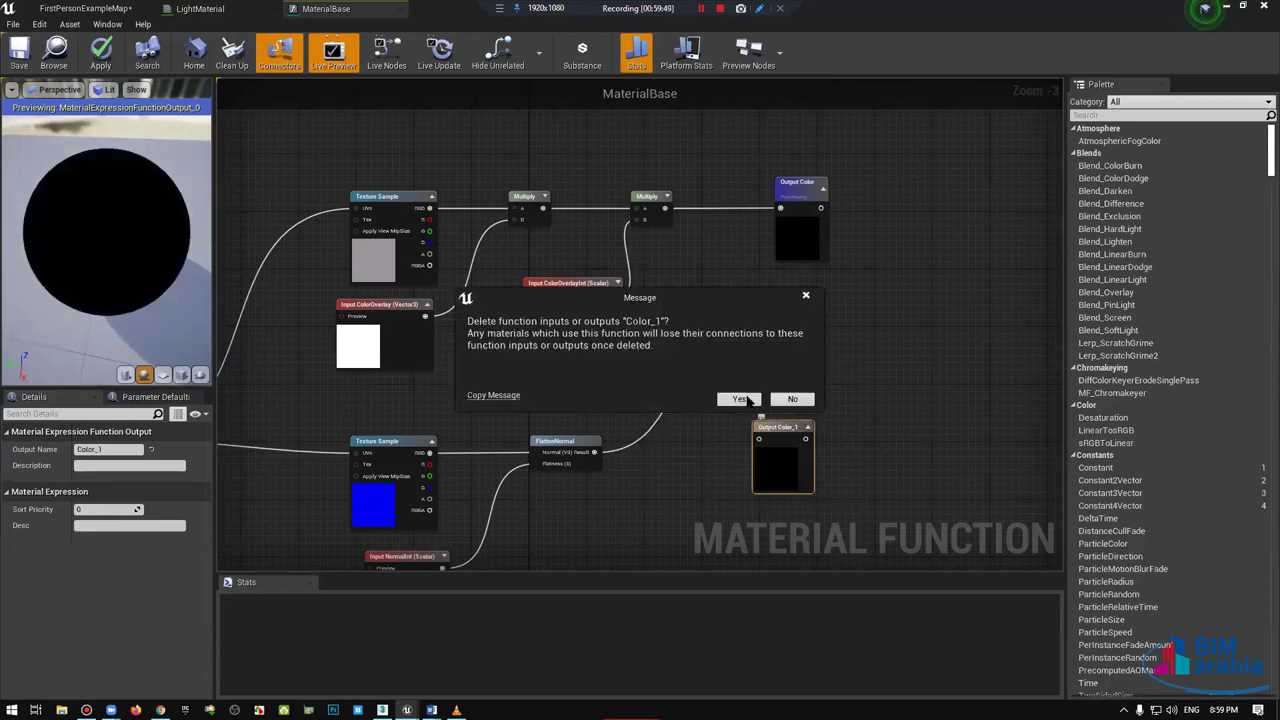
pyautogui.click(738, 399)
pyautogui.click(755, 380)
pyautogui.press('Delete')
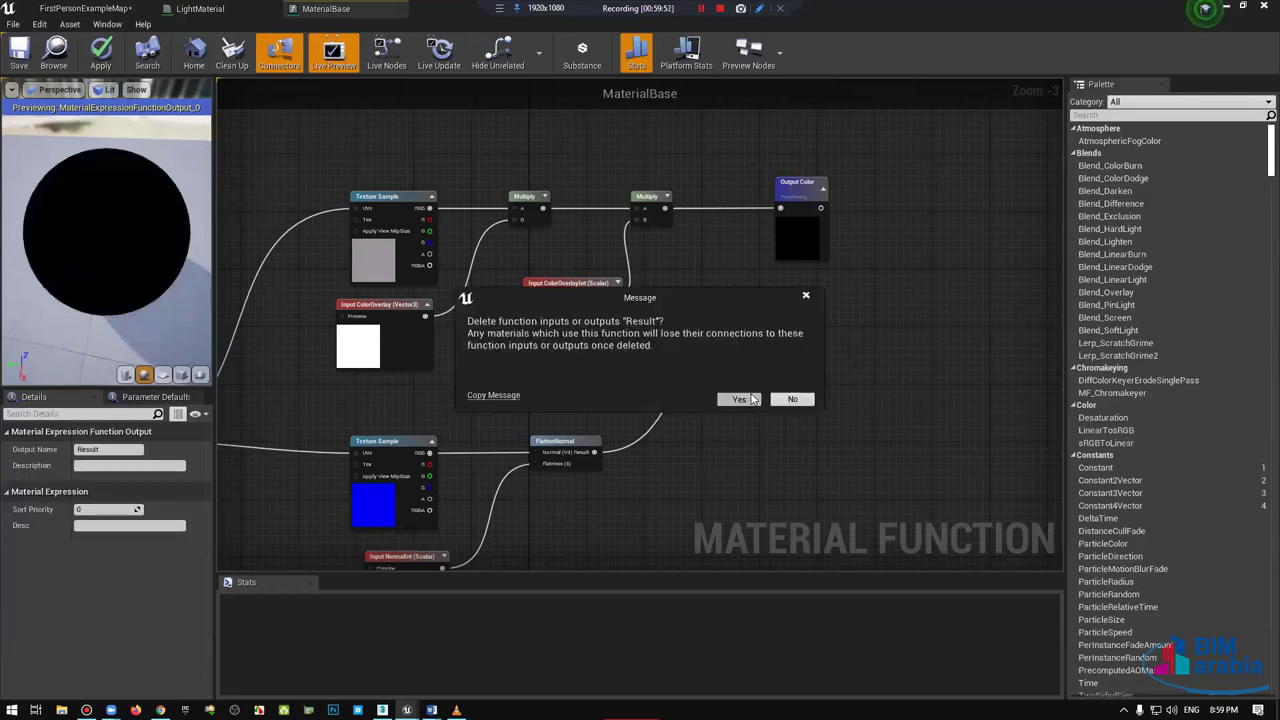
pyautogui.click(738, 399)
# Step: Connect FlattenNormal's Result to a new FunctionOutput found by searching 'outp'
pyautogui.click(806, 216)
pyautogui.hotkey('ctrl', 'w')
pyautogui.moveTo(810, 383); pyautogui.dragTo(746, 426)
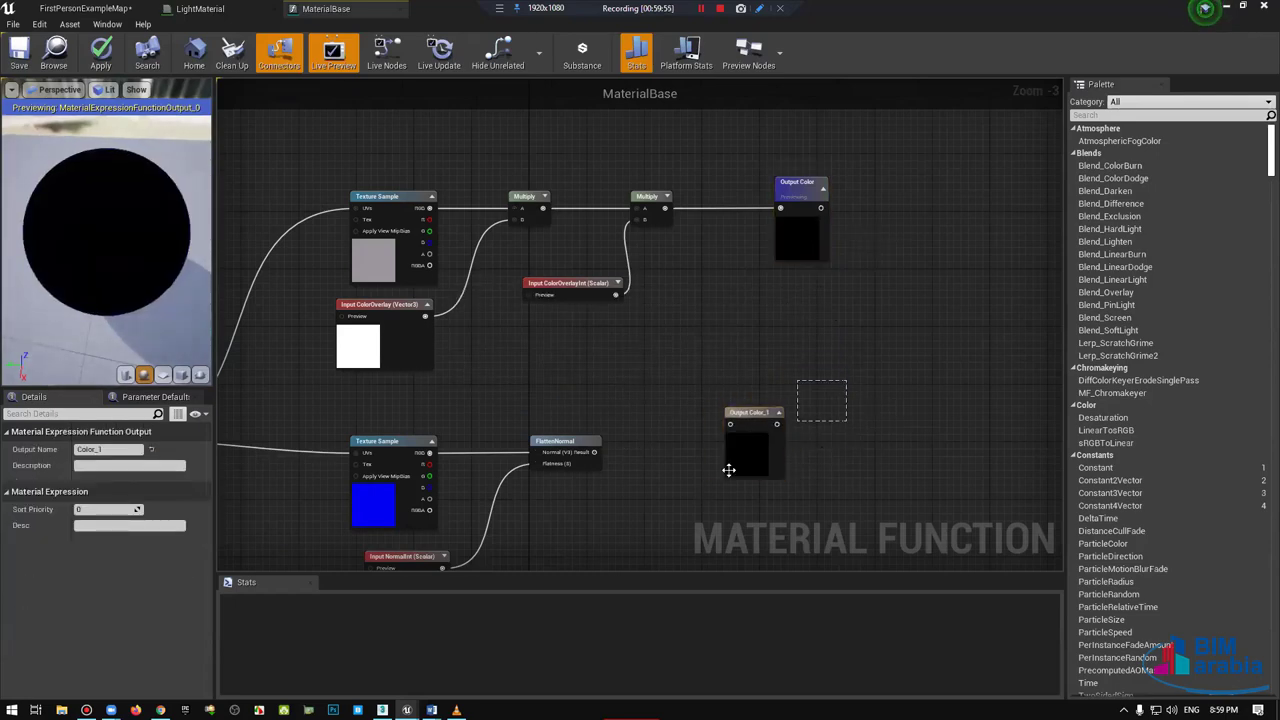
pyautogui.press('Delete')
pyautogui.click(734, 400)
pyautogui.moveTo(594, 452); pyautogui.dragTo(745, 425)
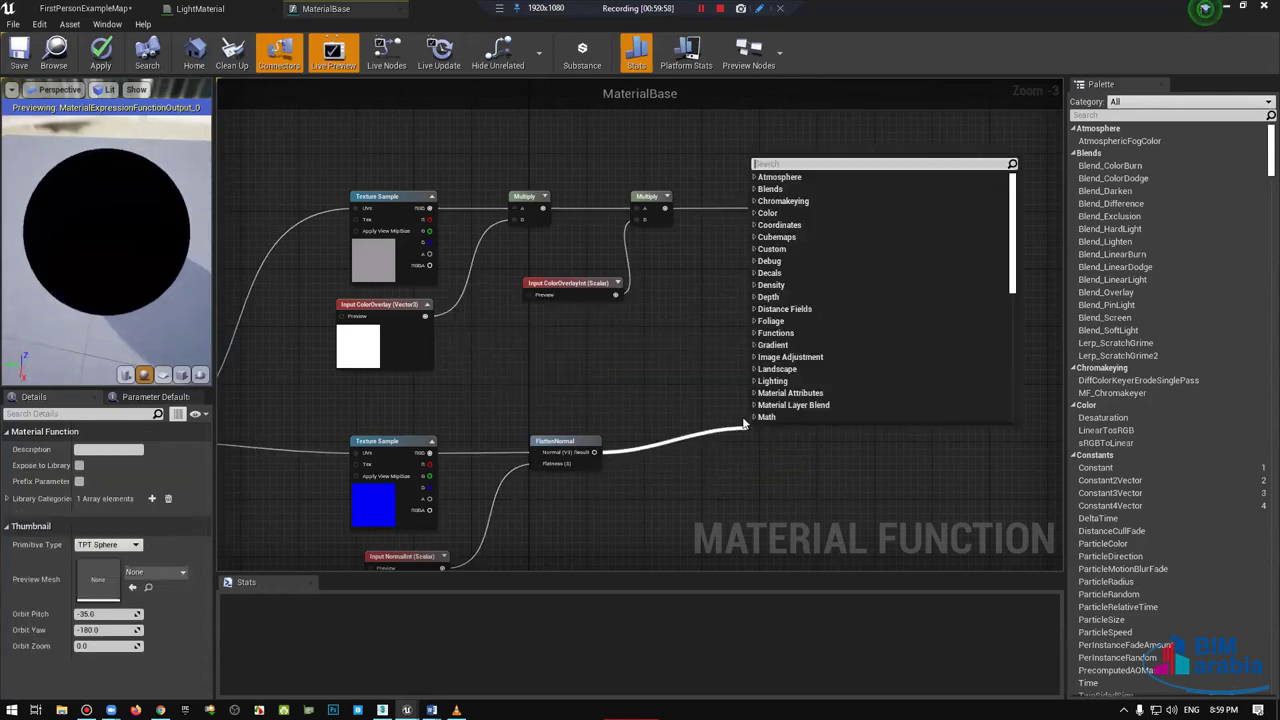
pyautogui.write('outp')
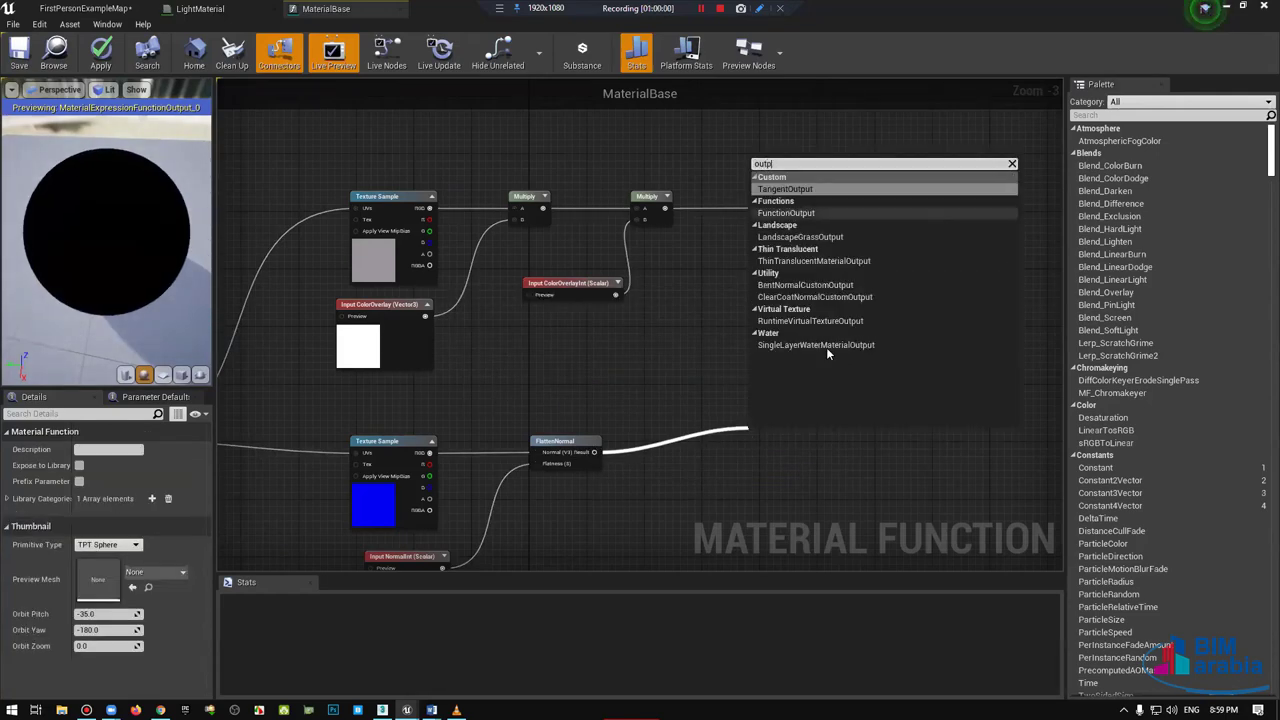
pyautogui.click(806, 216)
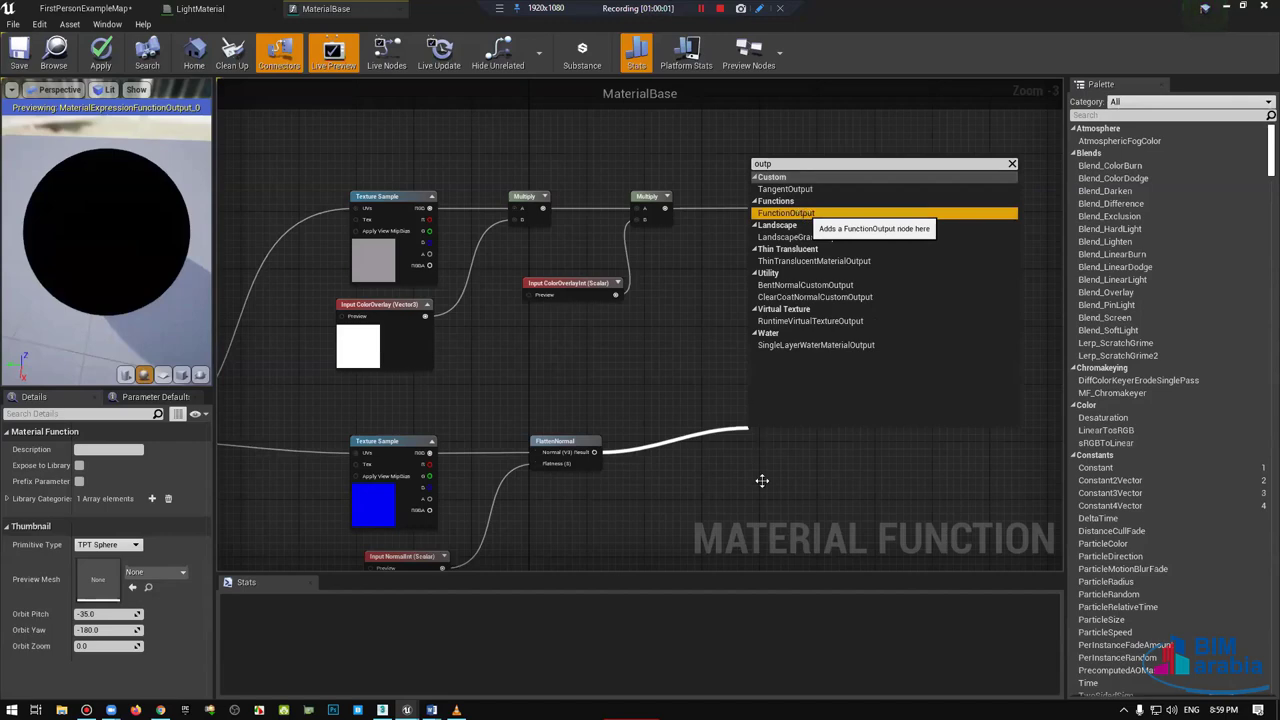
pyautogui.press('Return')
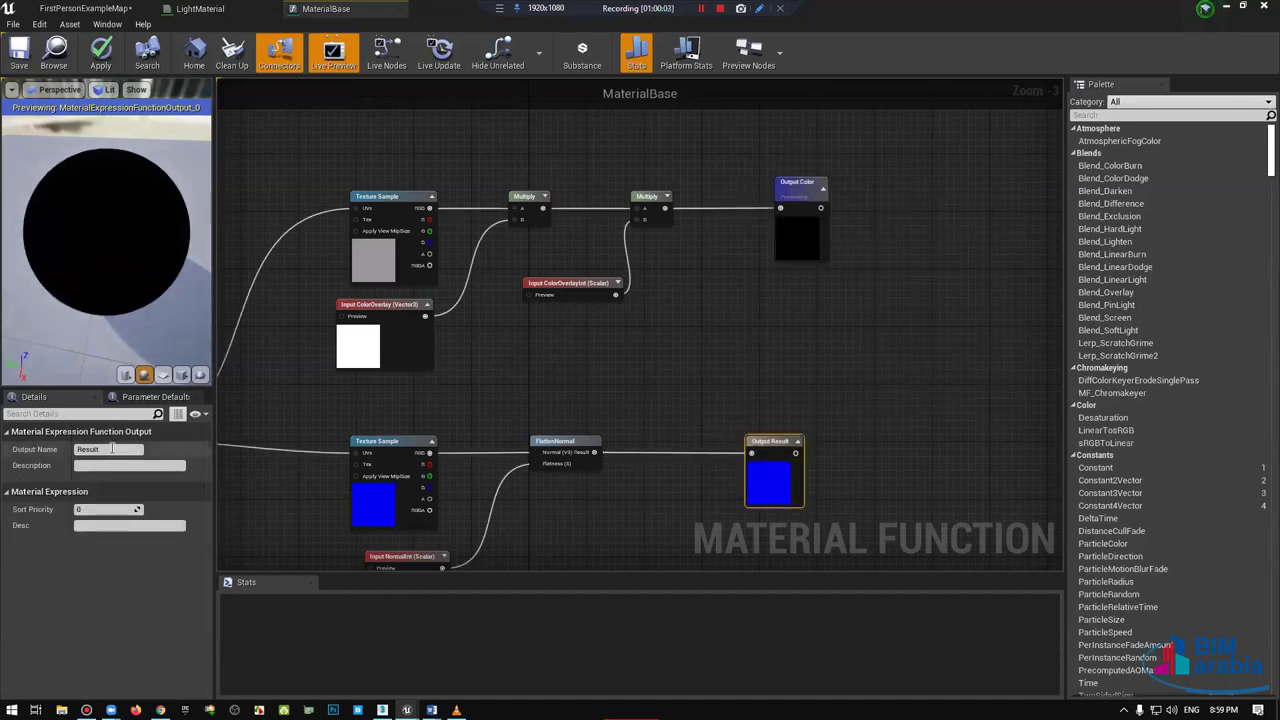
# Step: Rename the Result output node to Normal
pyautogui.rightClick(557, 388)
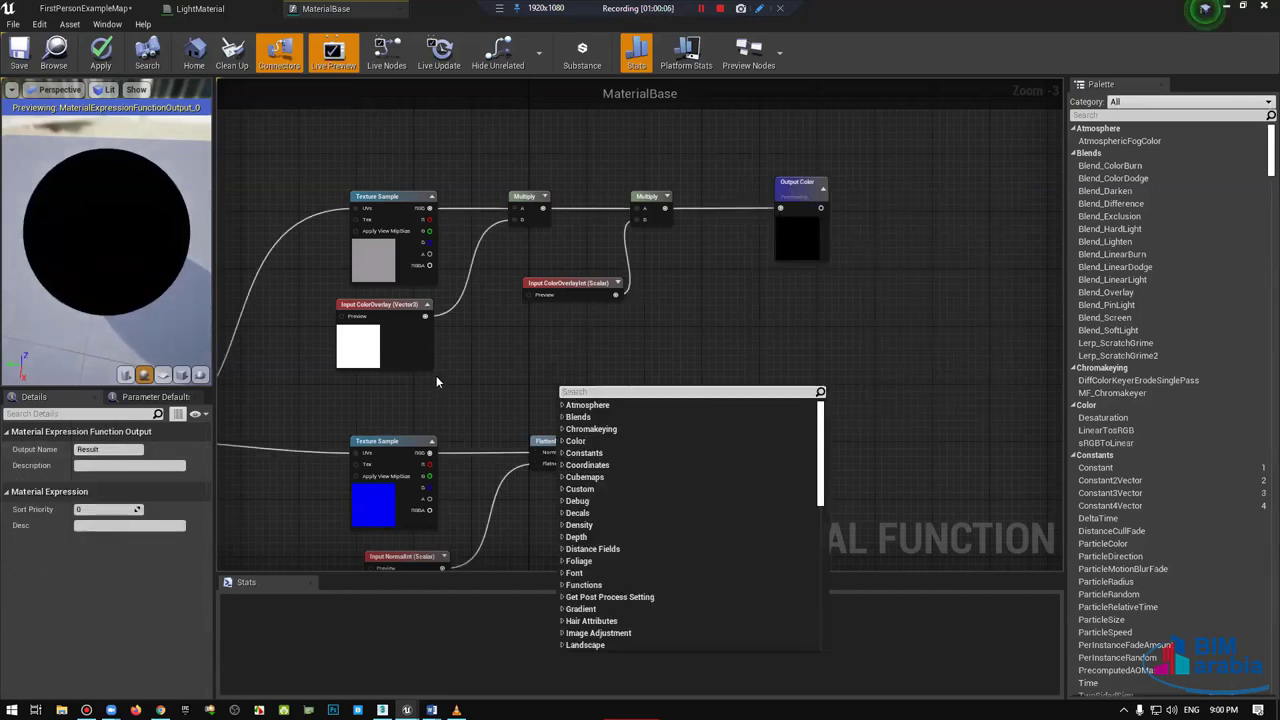
pyautogui.press('Escape')
pyautogui.click(792, 488)
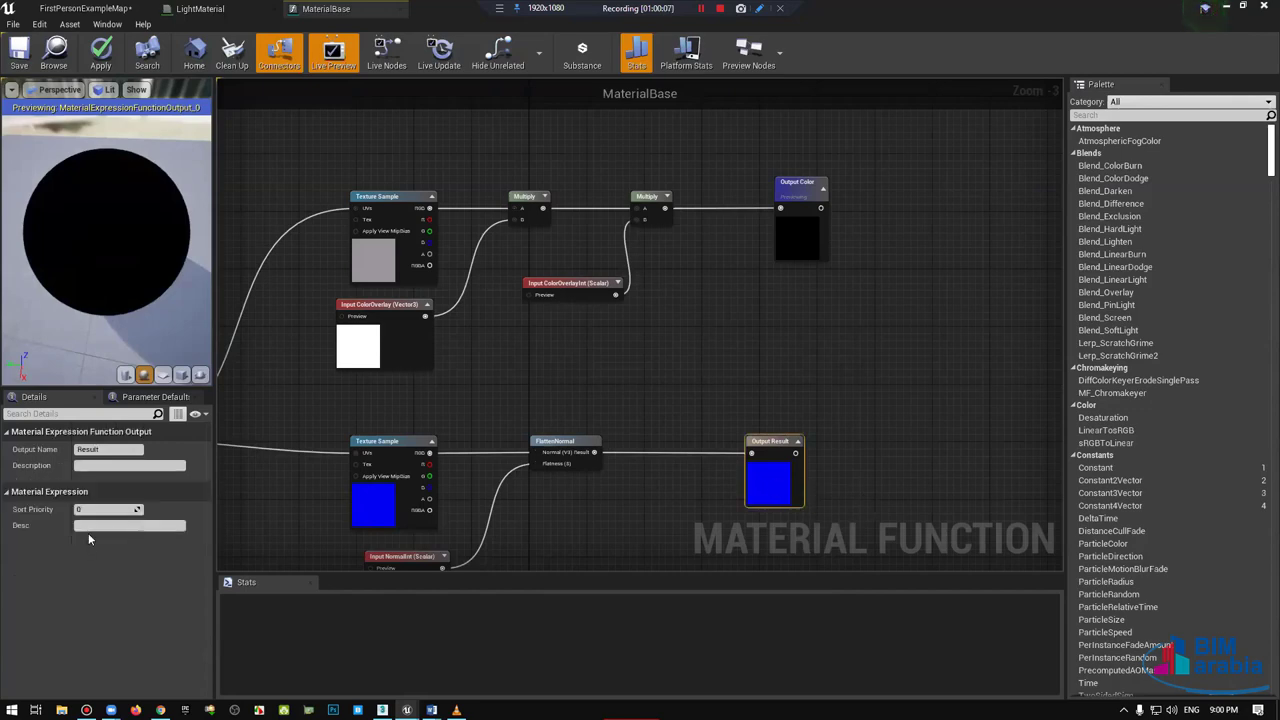
pyautogui.click(127, 451)
pyautogui.write('Nor')
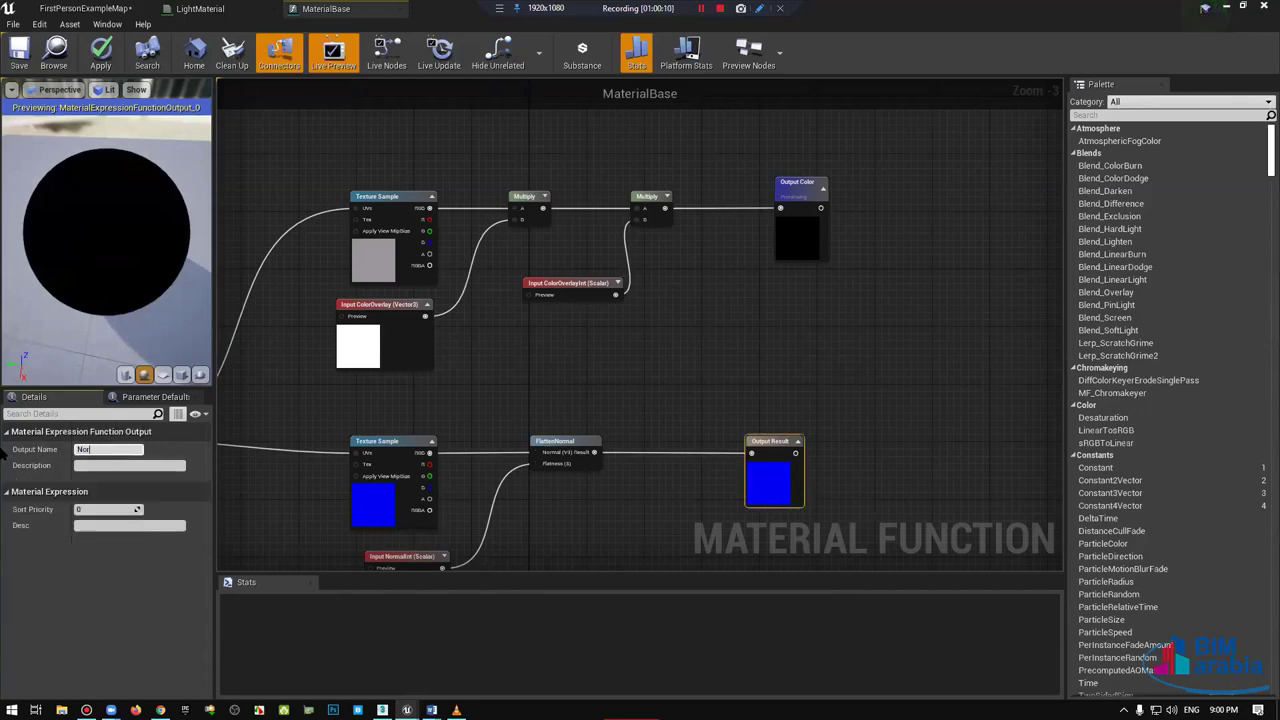
pyautogui.write('mal')
pyautogui.press('Return')
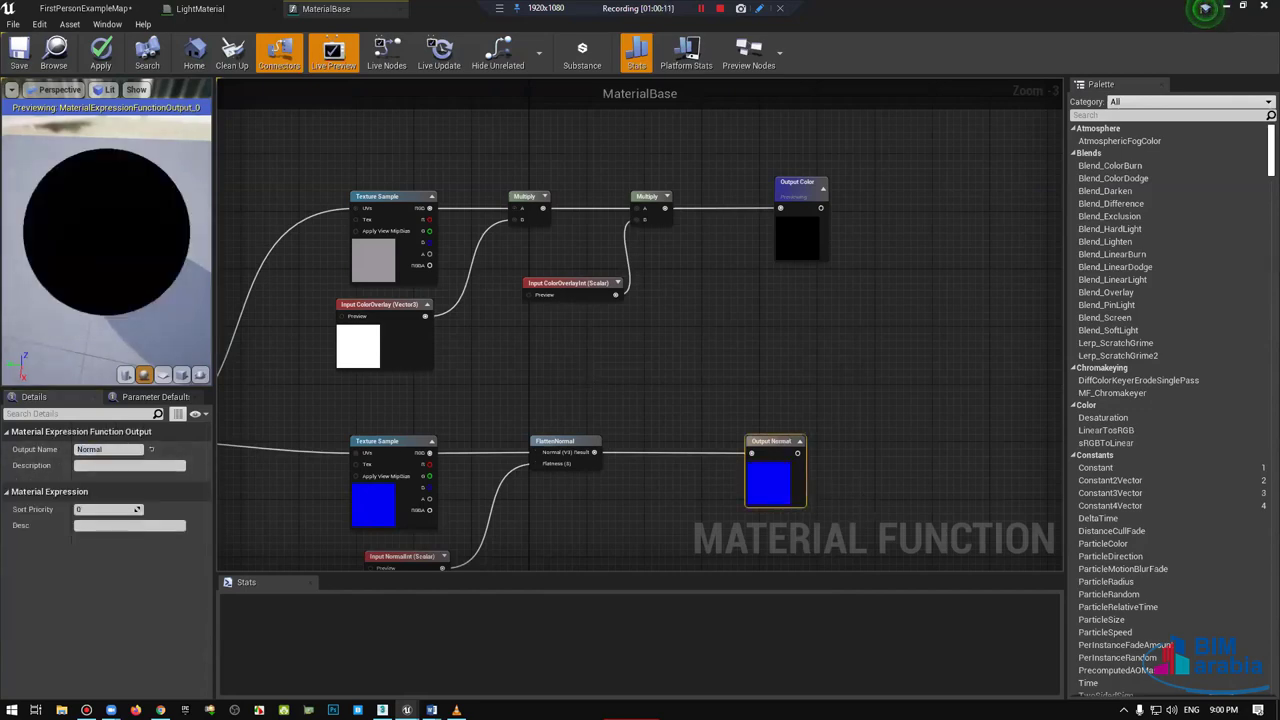
# Step: Set the Normal output's Sort Priority to 1 and save MaterialBase
pyautogui.moveTo(573, 410); pyautogui.dragTo(652, 264, button='right')
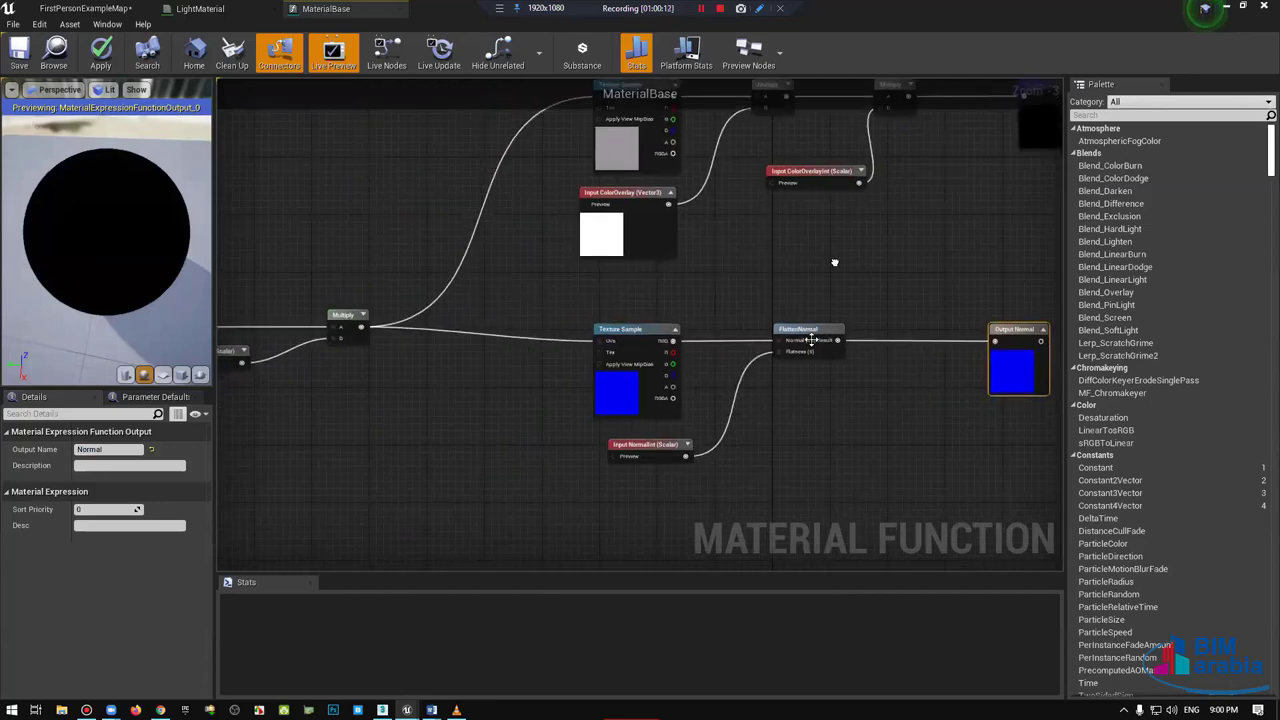
pyautogui.moveTo(464, 421); pyautogui.dragTo(479, 474, button='right')
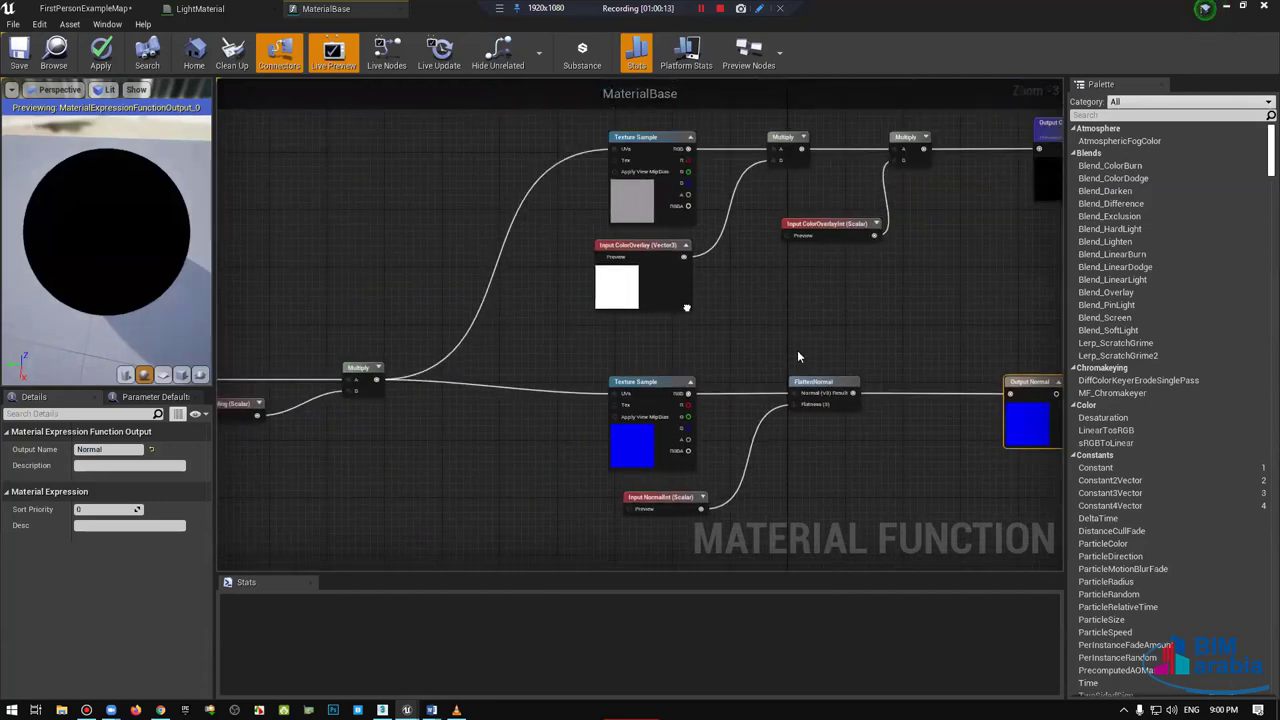
pyautogui.moveTo(786, 316)
pyautogui.mouseDown(button='right')
pyautogui.moveTo(920, 285)
pyautogui.moveTo(768, 497)
pyautogui.mouseUp(button='right')
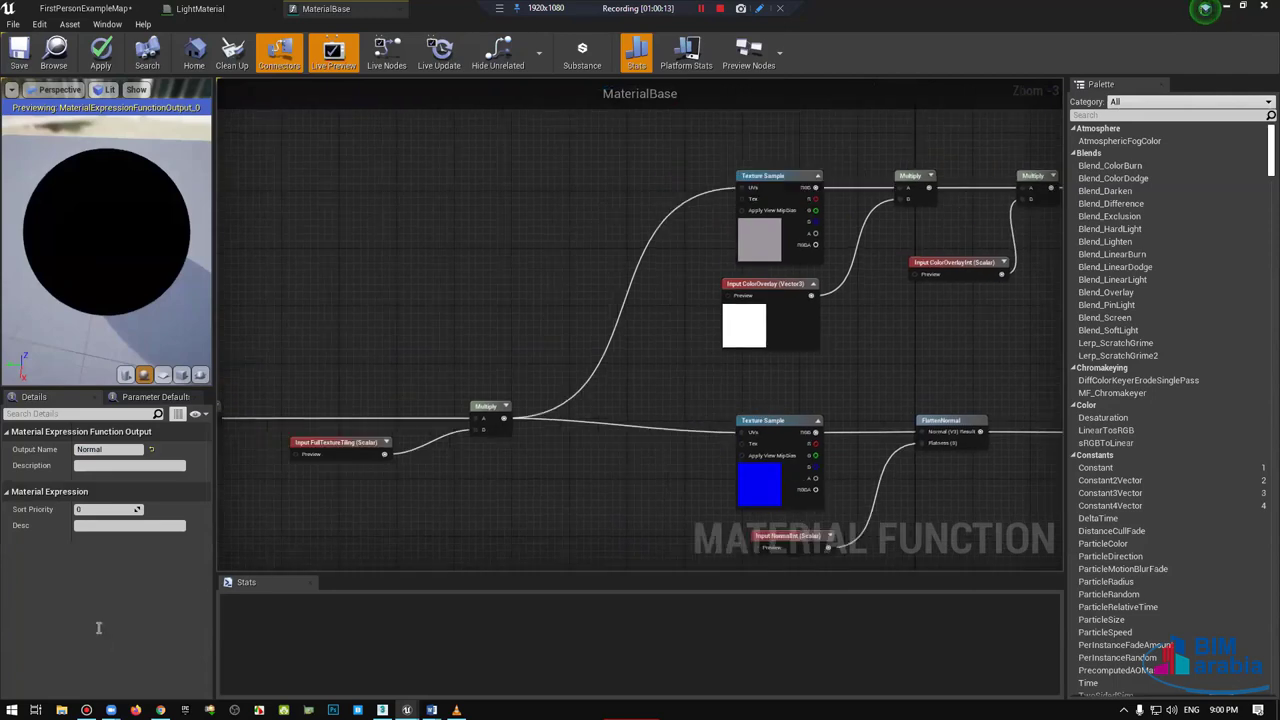
pyautogui.scroll(-1, 815, 340)
pyautogui.click(463, 416)
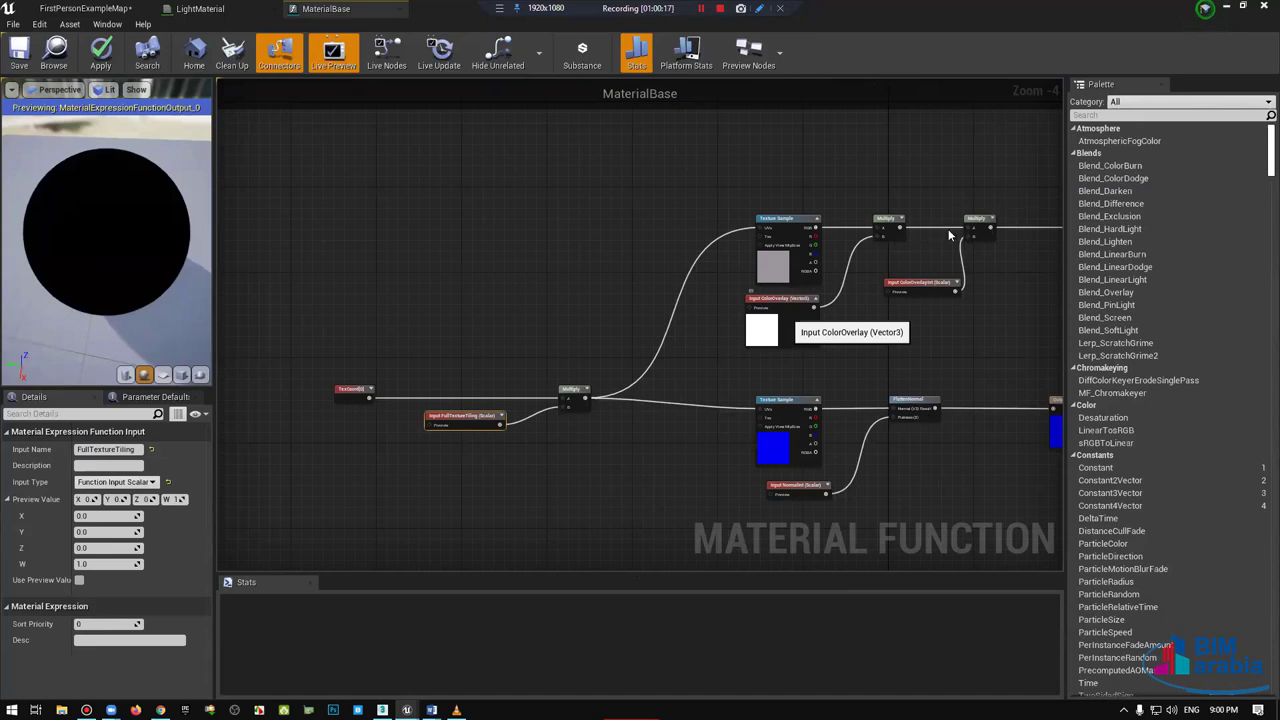
pyautogui.moveTo(947, 229); pyautogui.dragTo(799, 221, button='right')
pyautogui.click(942, 225)
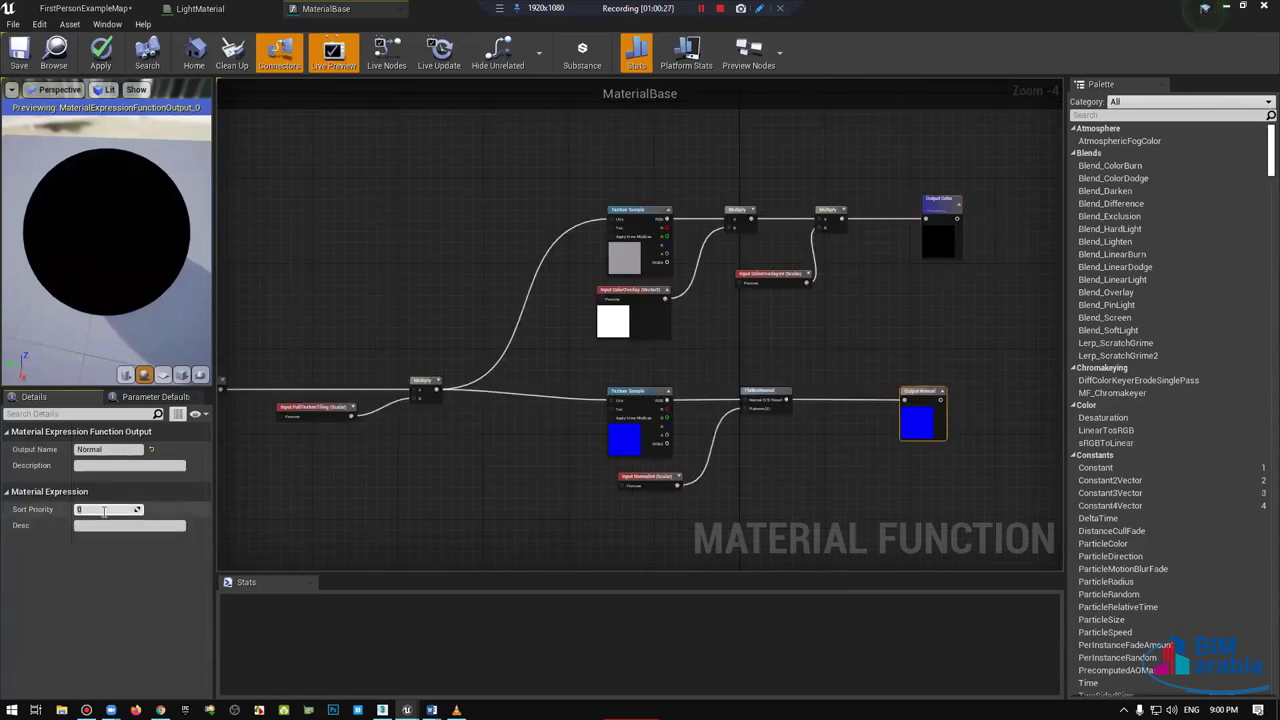
pyautogui.write('1')
pyautogui.press('Return')
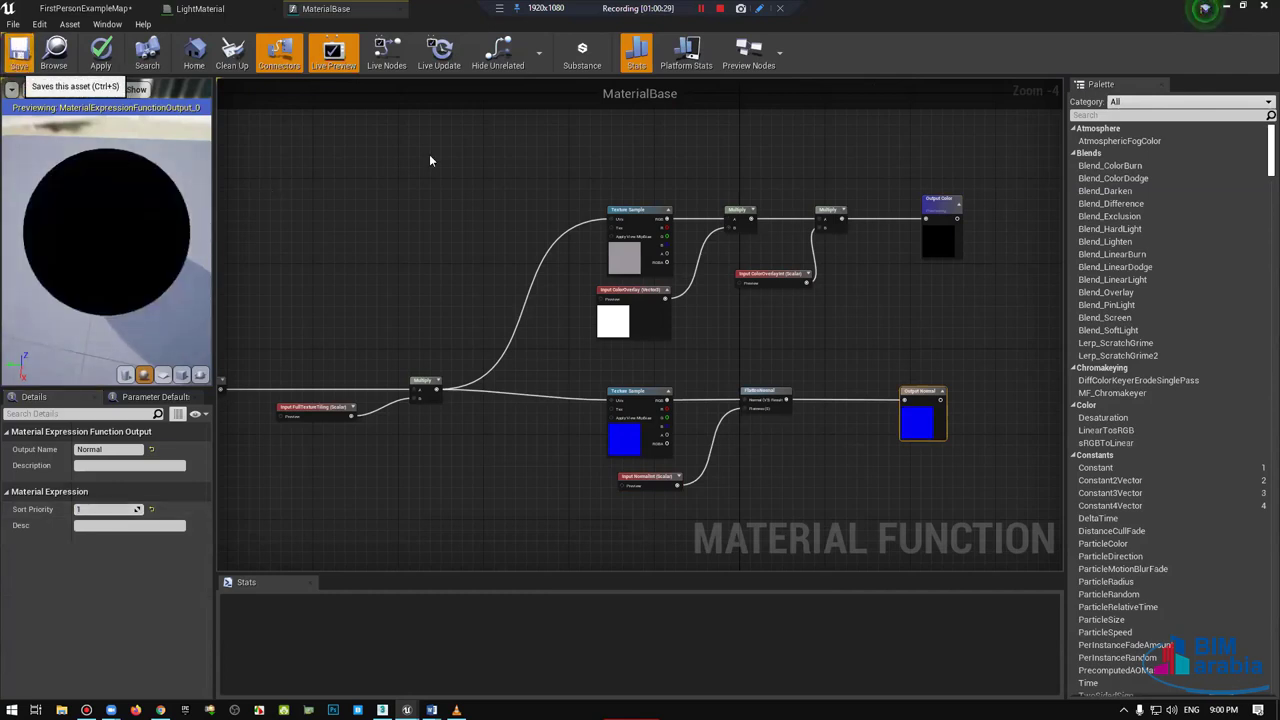
pyautogui.hotkey('ctrl', 's')
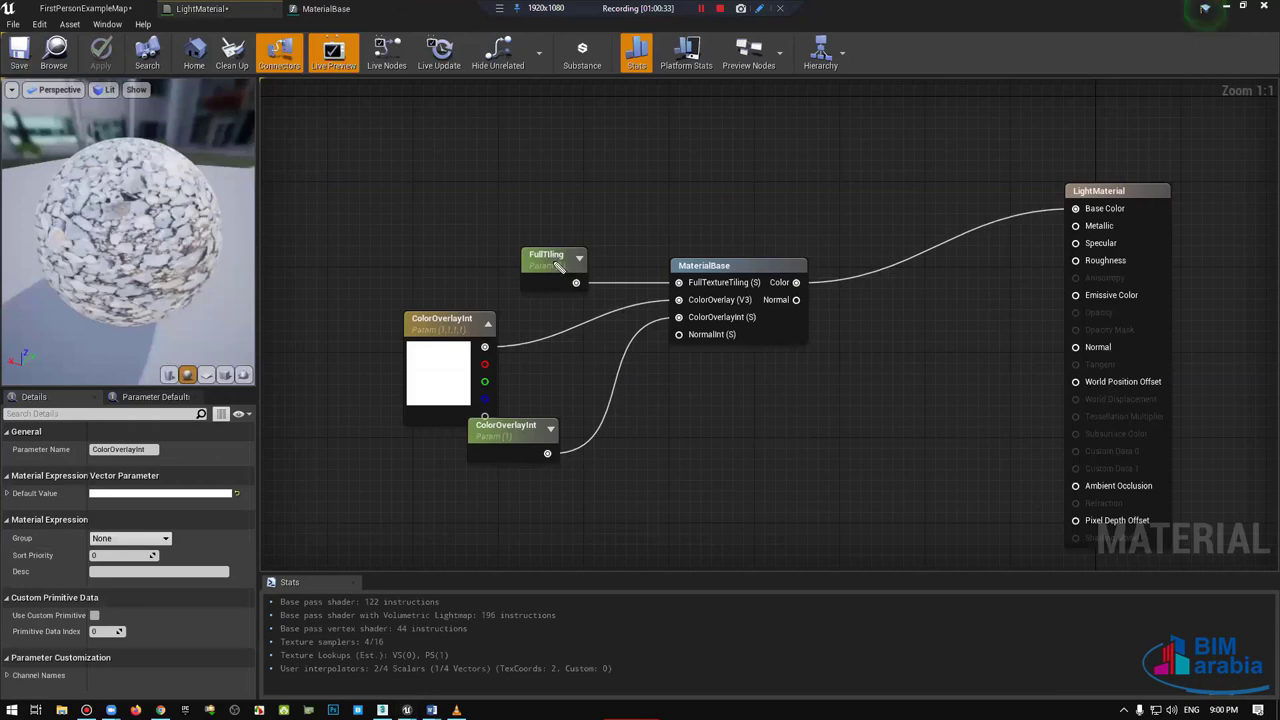
# Step: Rearrange the graph nodes and connect MaterialBase's Normal output to the material's Normal input
pyautogui.moveTo(493, 207); pyautogui.dragTo(625, 268)
pyautogui.moveTo(456, 325); pyautogui.dragTo(660, 316)
pyautogui.moveTo(445, 420); pyautogui.dragTo(660, 333)
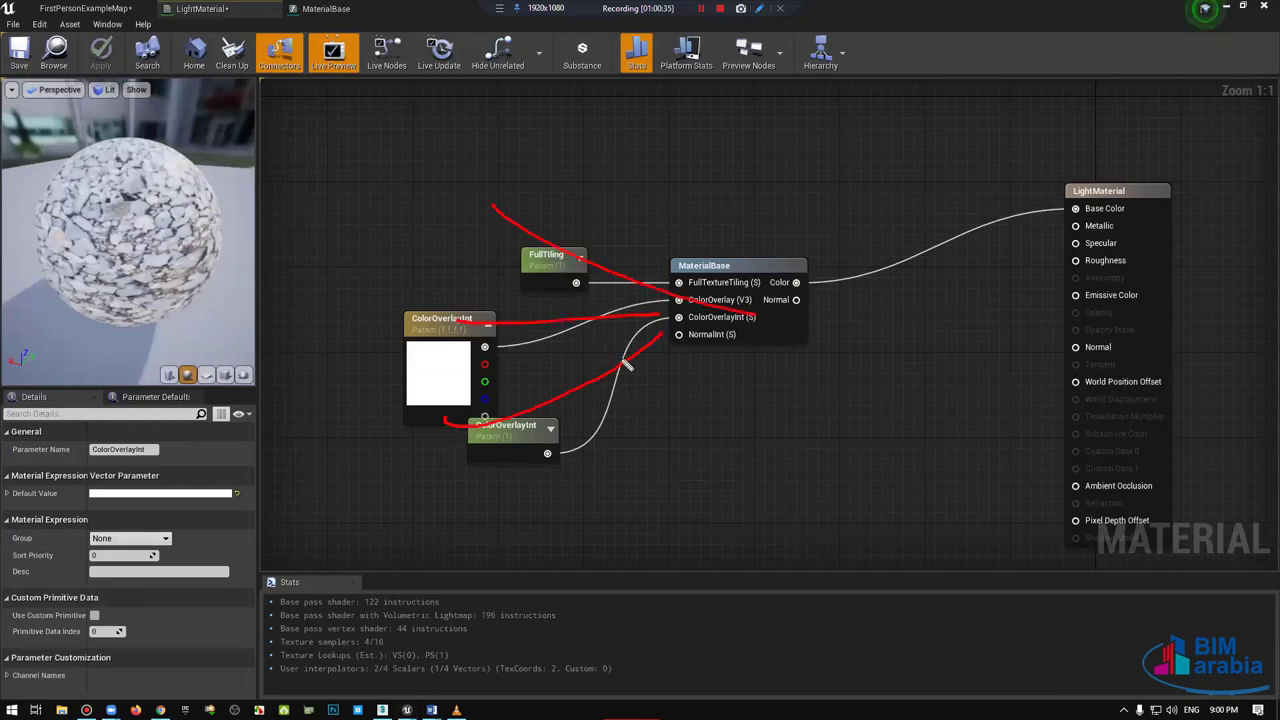
pyautogui.moveTo(673, 172)
pyautogui.mouseDown()
pyautogui.moveTo(681, 448)
pyautogui.moveTo(412, 240)
pyautogui.mouseUp()
pyautogui.moveTo(790, 280); pyautogui.dragTo(904, 233)
pyautogui.moveTo(798, 306); pyautogui.dragTo(928, 350)
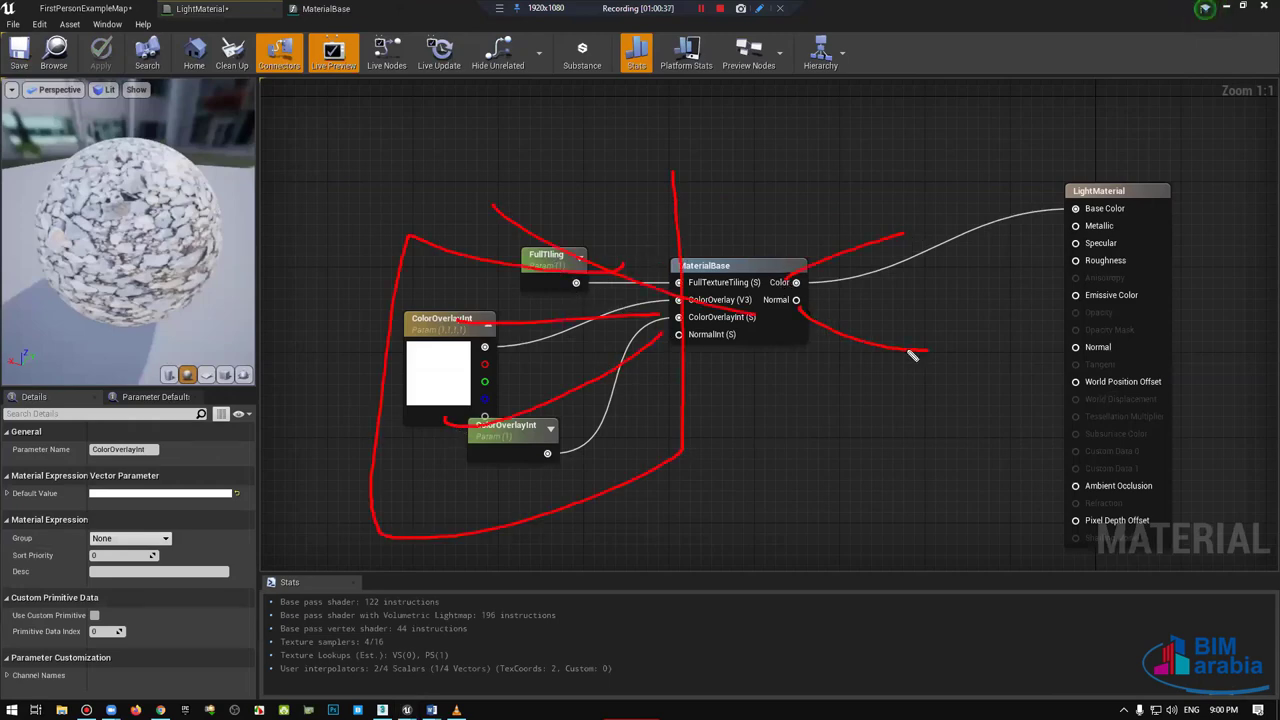
pyautogui.moveTo(728, 272); pyautogui.dragTo(770, 340)
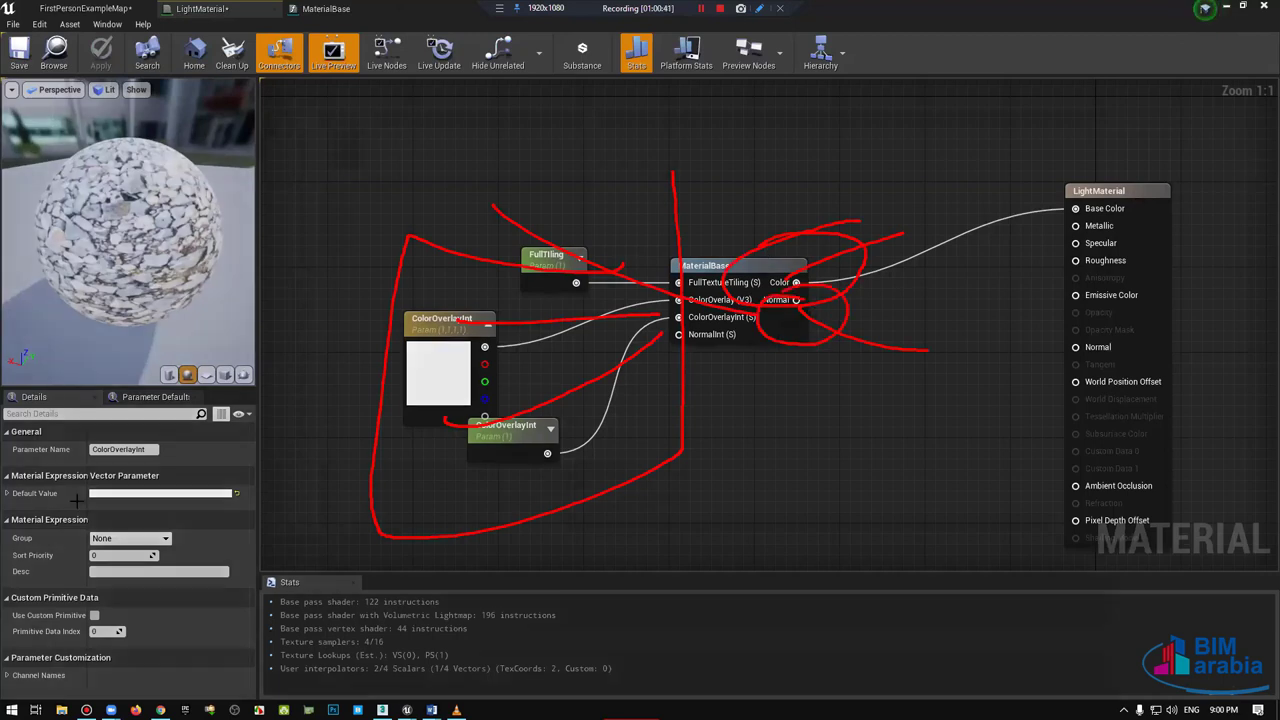
pyautogui.press('e')
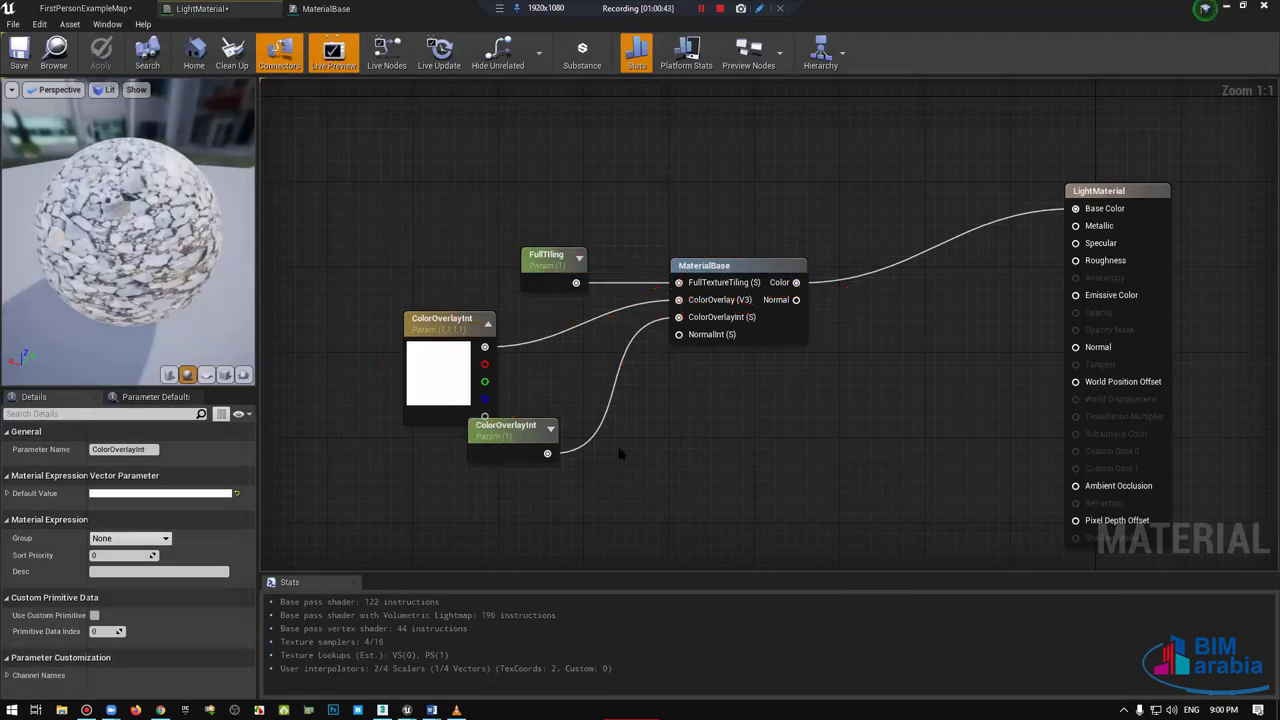
pyautogui.moveTo(796, 299); pyautogui.dragTo(1075, 347)
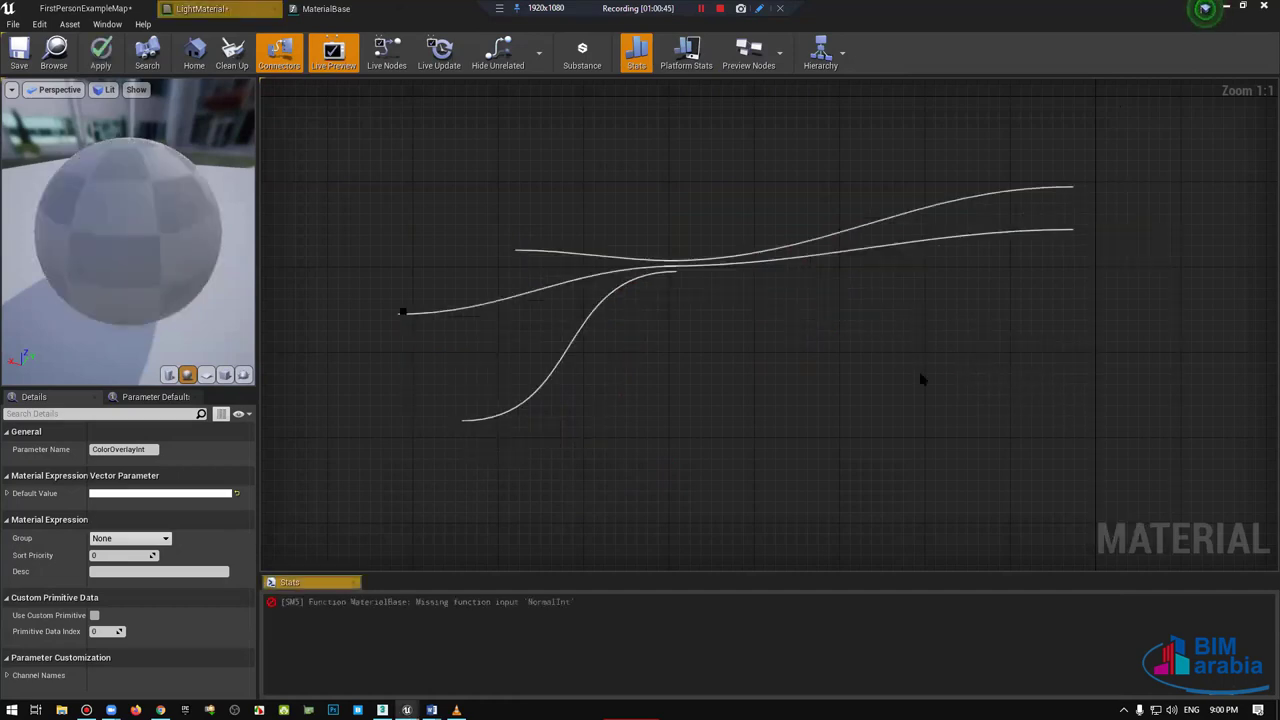
# Step: Feed MaterialBase's NormalInt from a new constant converted into a parameter named 'Normal'
pyautogui.keyDown('ctrl'); pyautogui.click(480, 428); pyautogui.keyUp('ctrl')
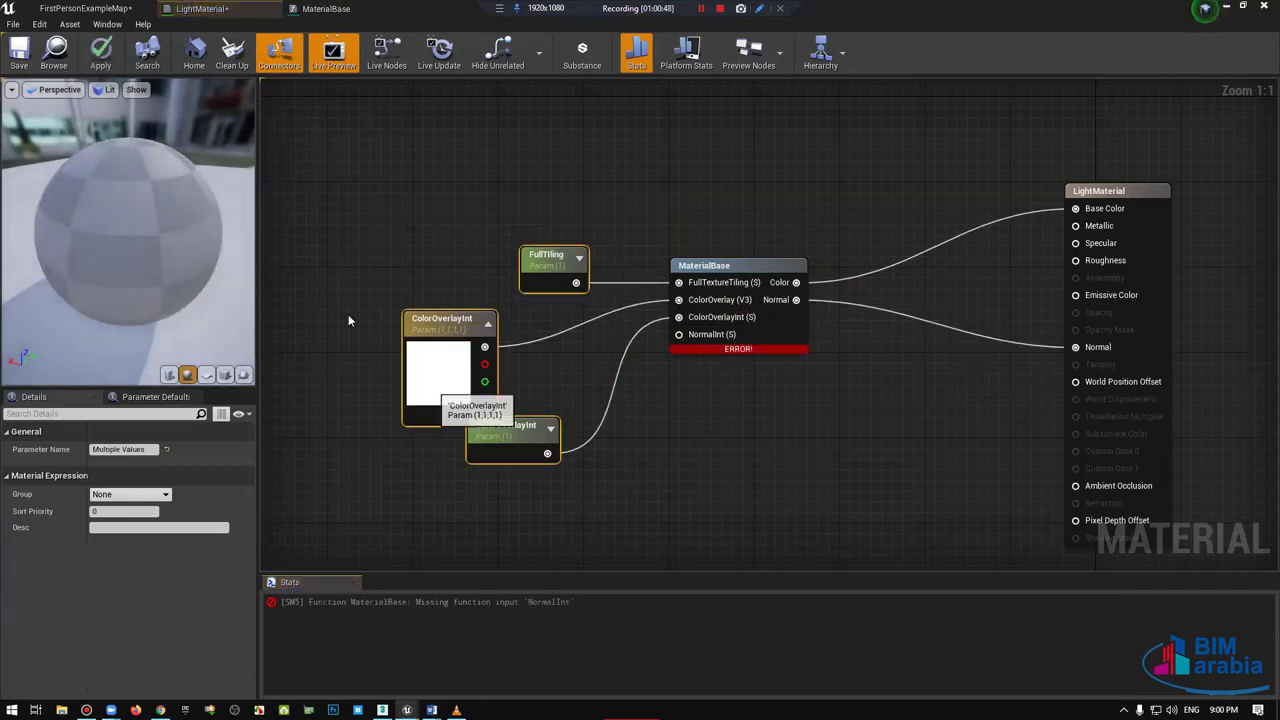
pyautogui.moveTo(440, 320); pyautogui.dragTo(334, 235)
pyautogui.click(510, 439)
pyautogui.click(510, 439)
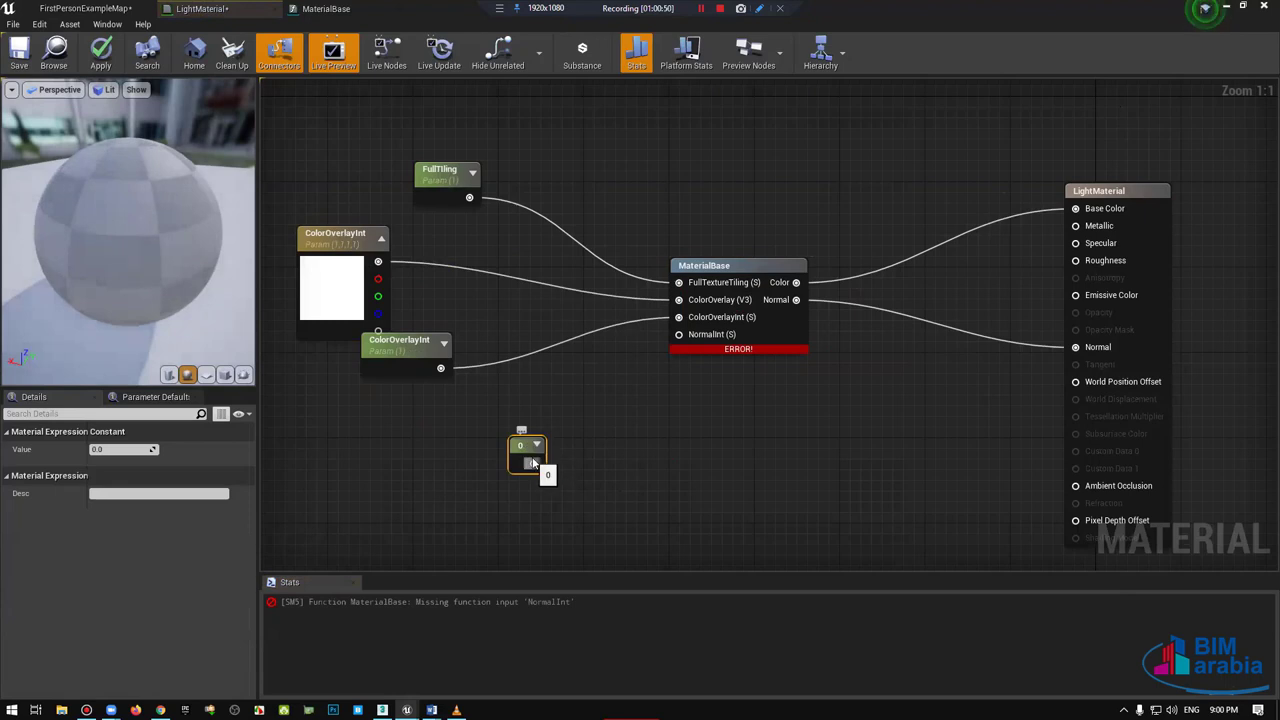
pyautogui.moveTo(533, 462); pyautogui.dragTo(679, 334)
pyautogui.rightClick(527, 443)
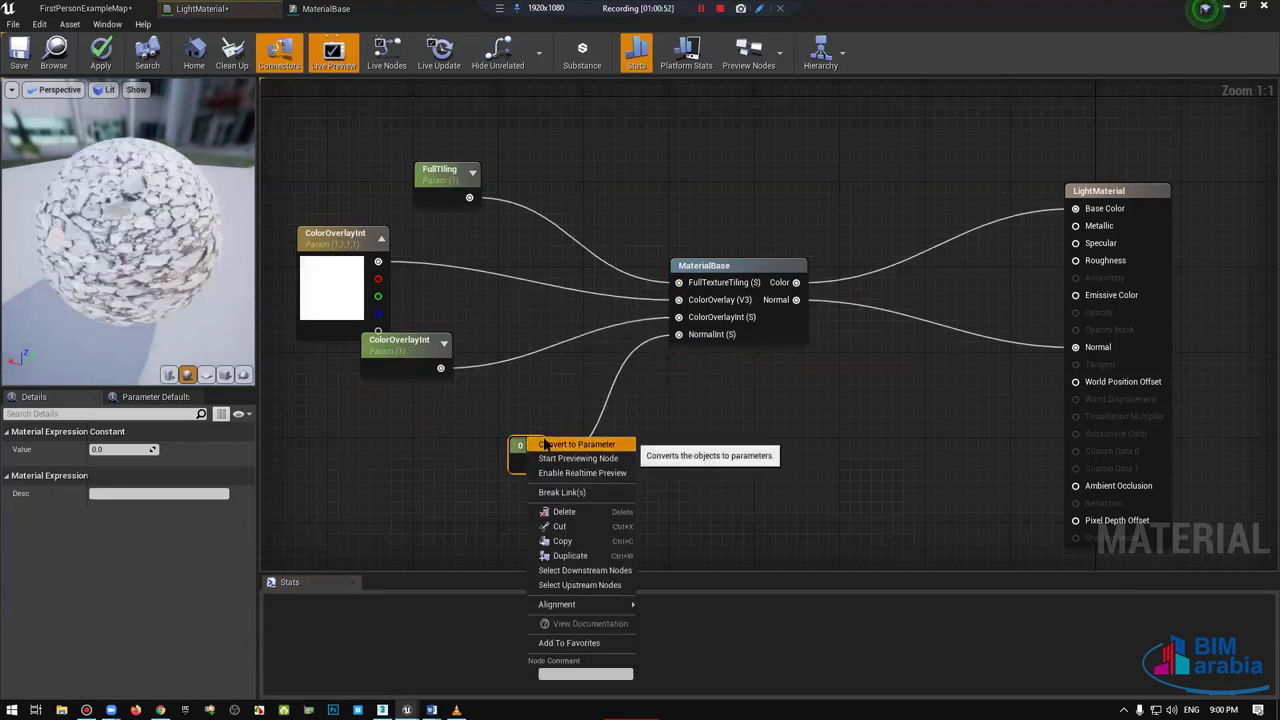
pyautogui.click(543, 446)
pyautogui.write('No')
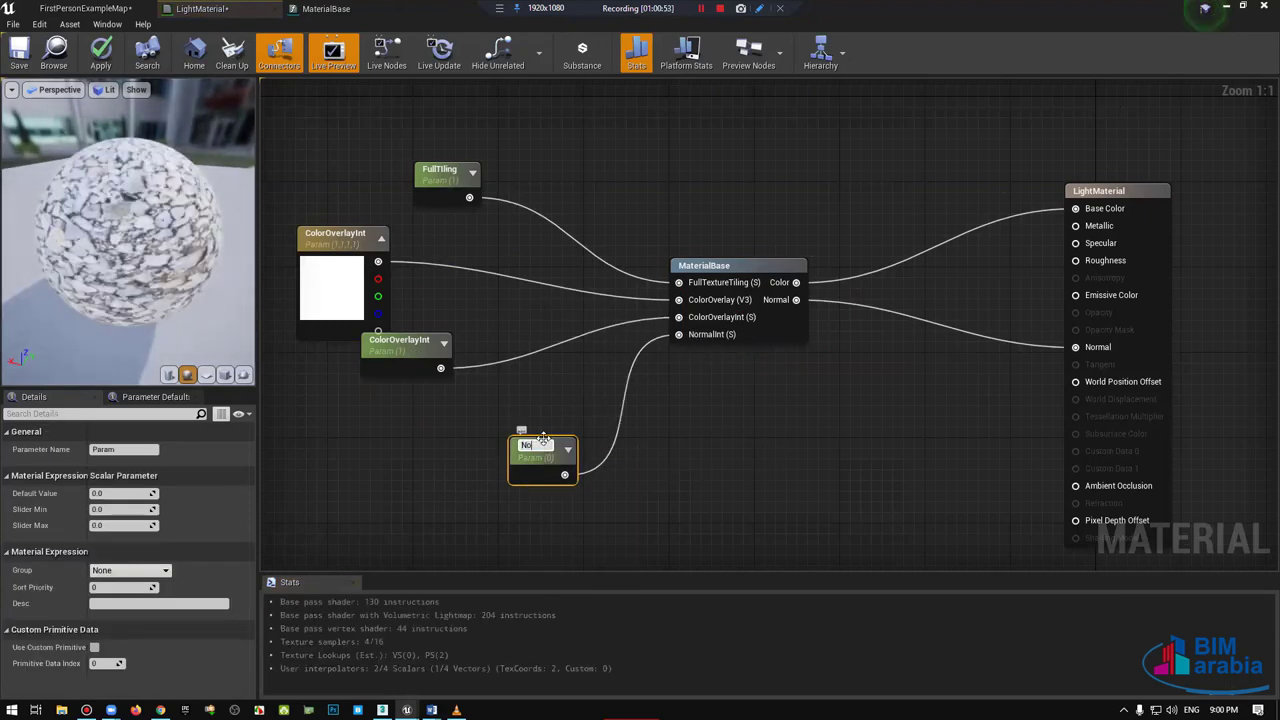
pyautogui.write('rmal')
pyautogui.press('Return')
pyautogui.moveTo(546, 464); pyautogui.dragTo(440, 457)
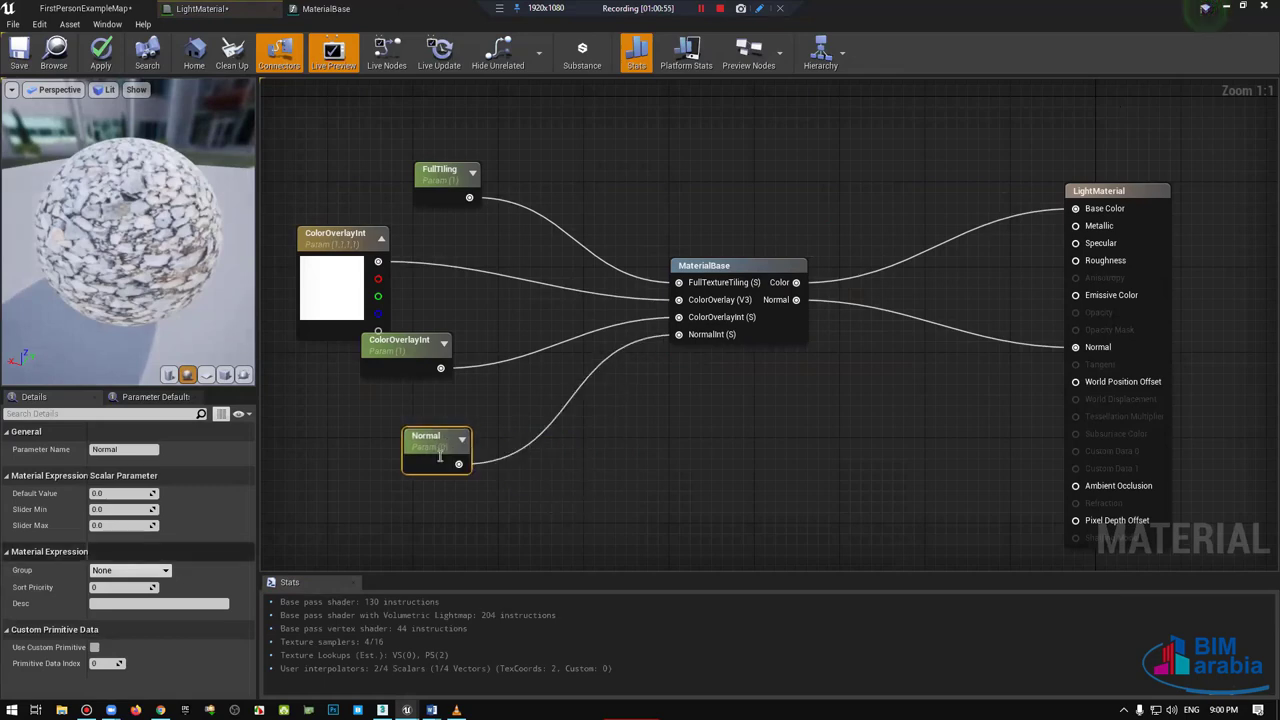
# Step: Set primitive data indices: FullTiling 1, ColorOverlayInt 2, Normal 3
pyautogui.click(444, 173)
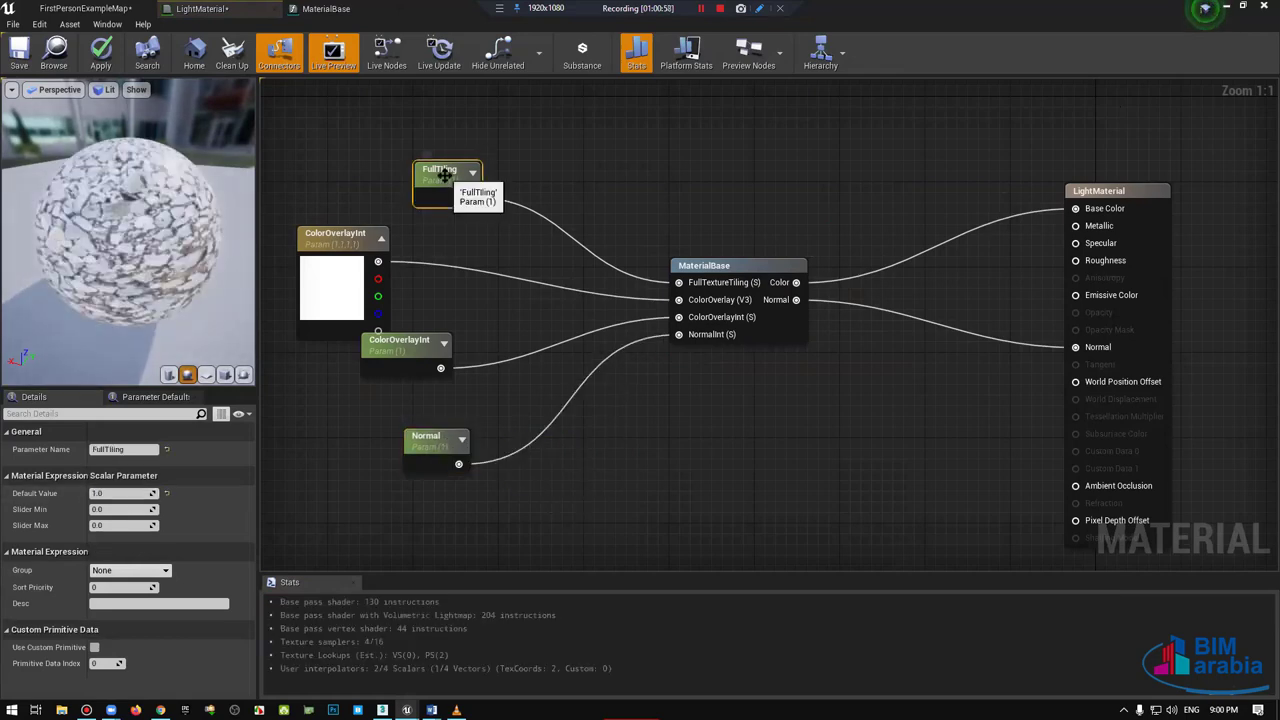
pyautogui.click(384, 360)
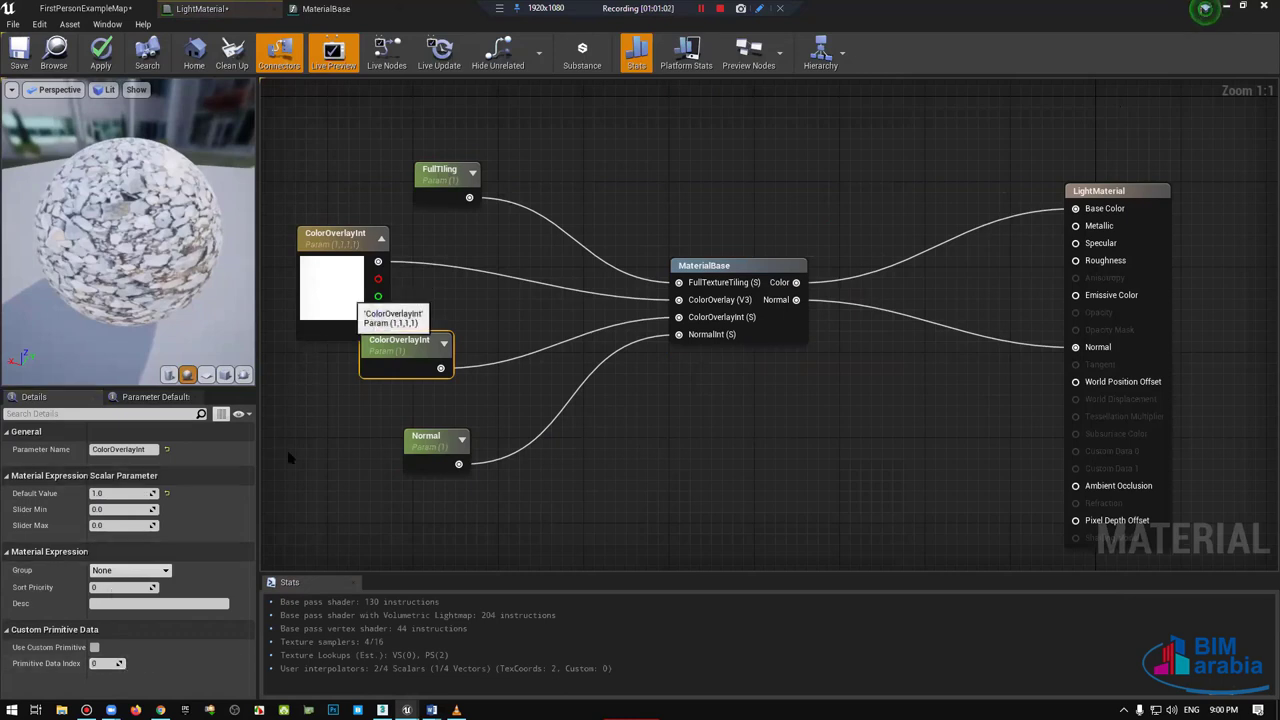
pyautogui.click(335, 290)
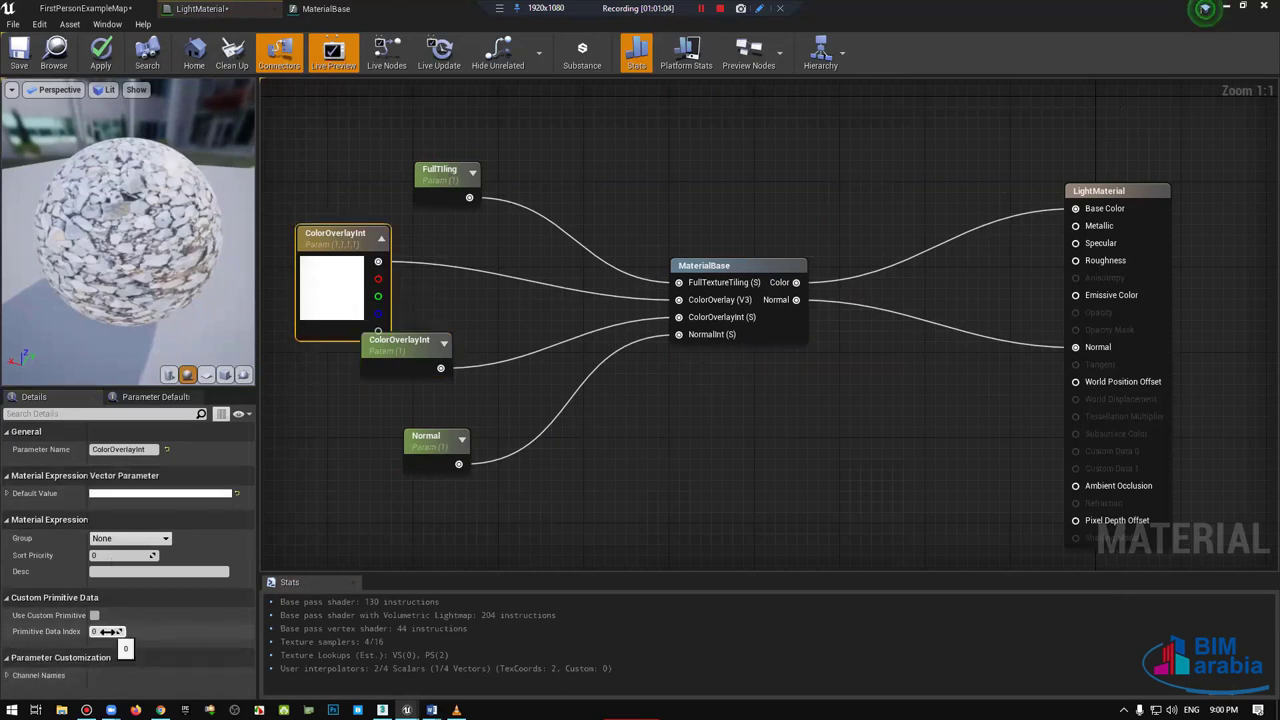
pyautogui.click(445, 179)
pyautogui.click(108, 663)
pyautogui.write('1')
pyautogui.press('Return')
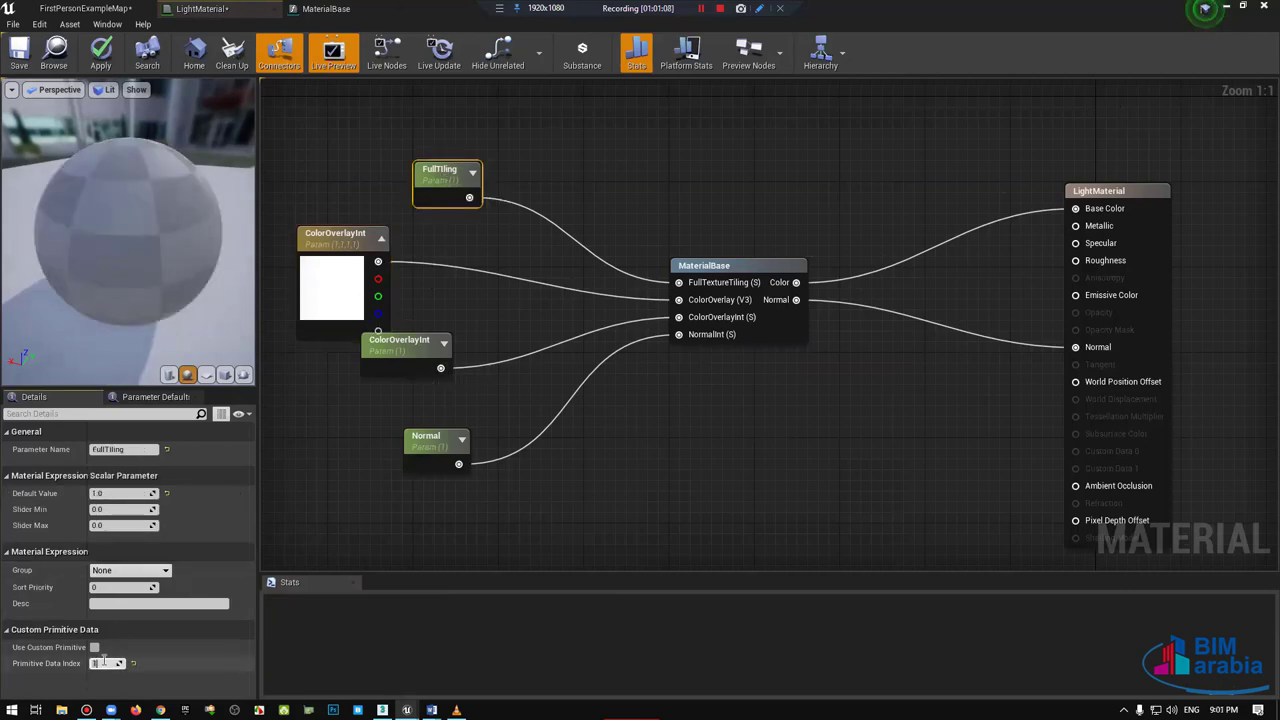
pyautogui.click(369, 375)
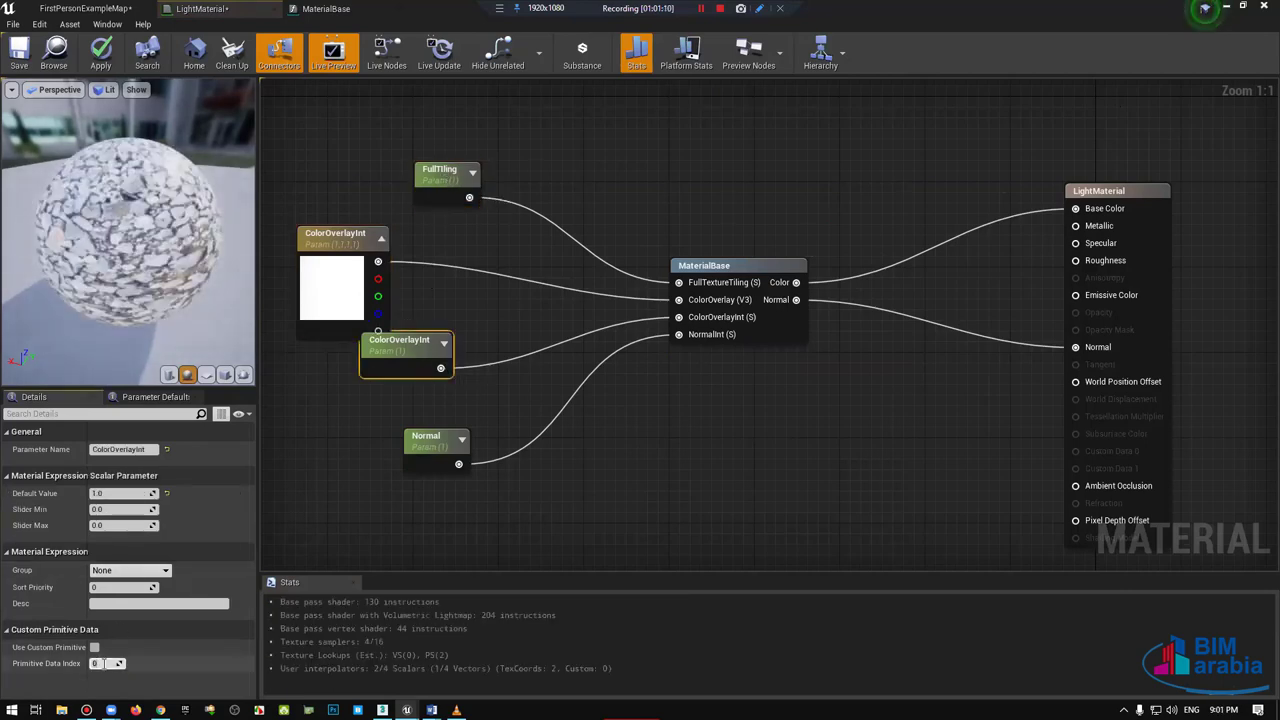
pyautogui.write('2')
pyautogui.press('Return')
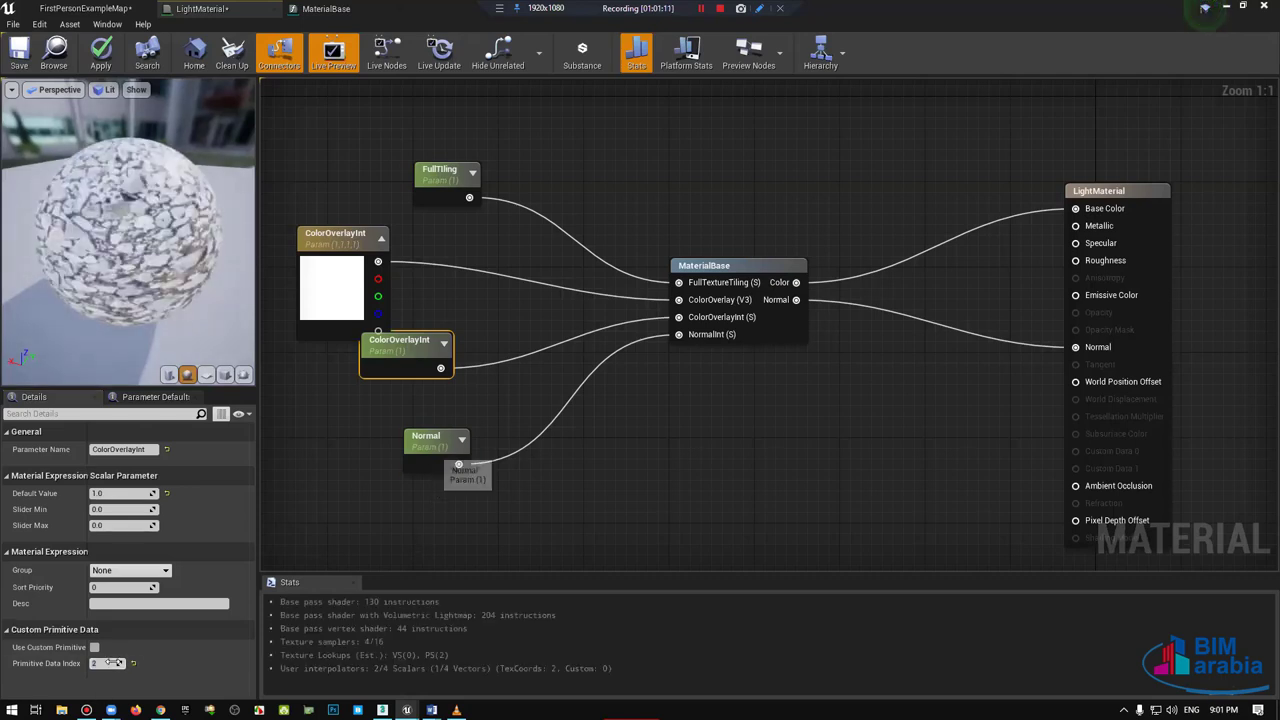
pyautogui.click(455, 466)
pyautogui.press('Return')
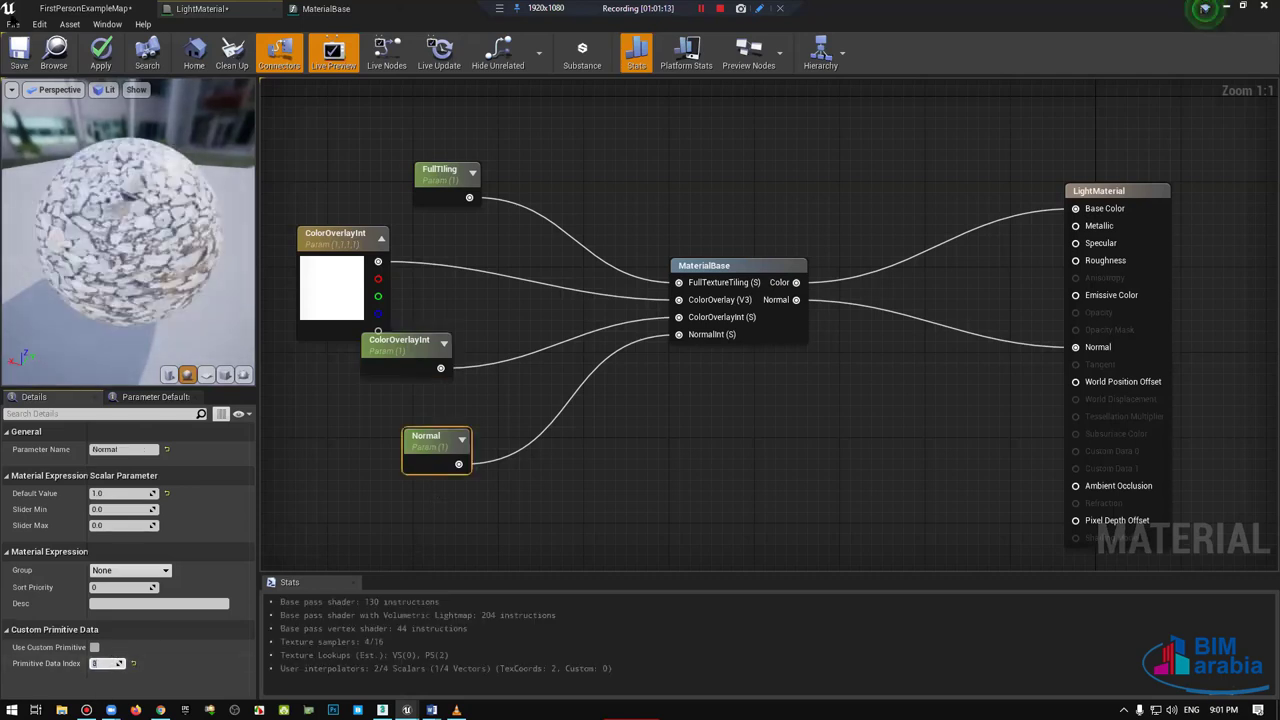
# Step: Save LightMaterial and open the sphere's LightMaterial instance for editing
pyautogui.click(18, 52)
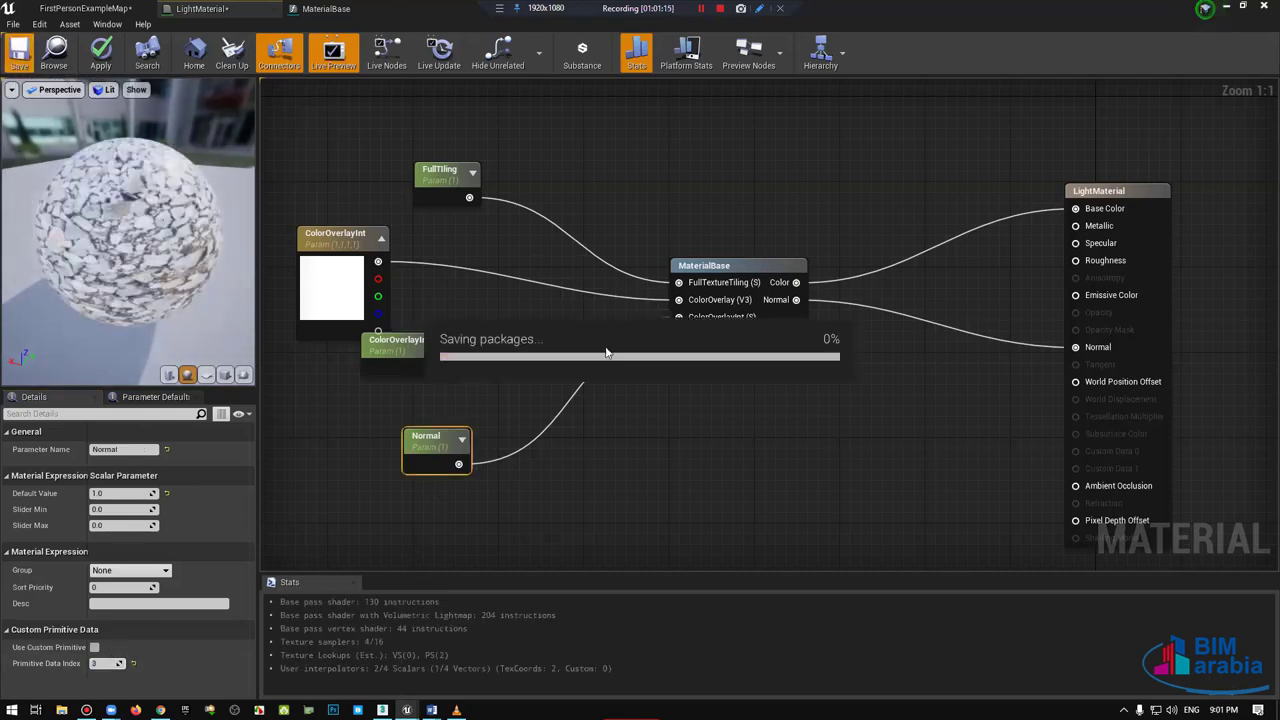
pyautogui.hotkey('ctrl', 'Tab')
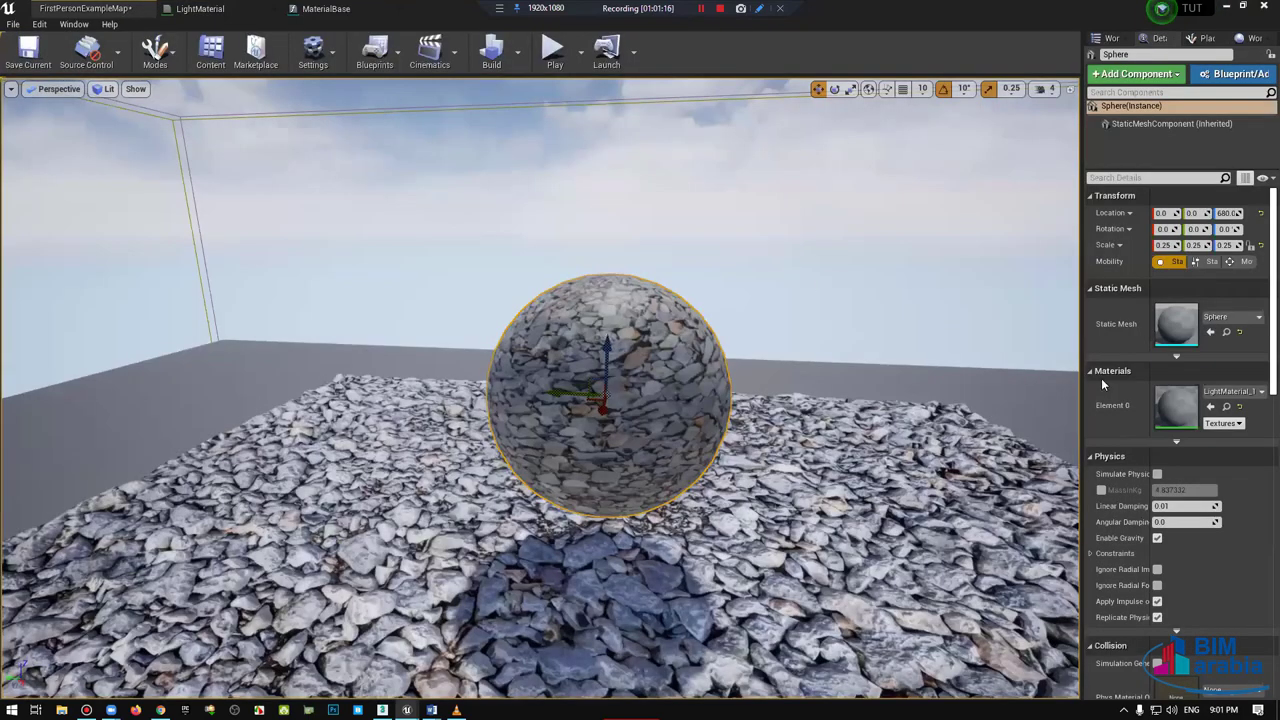
pyautogui.doubleClick(1174, 406)
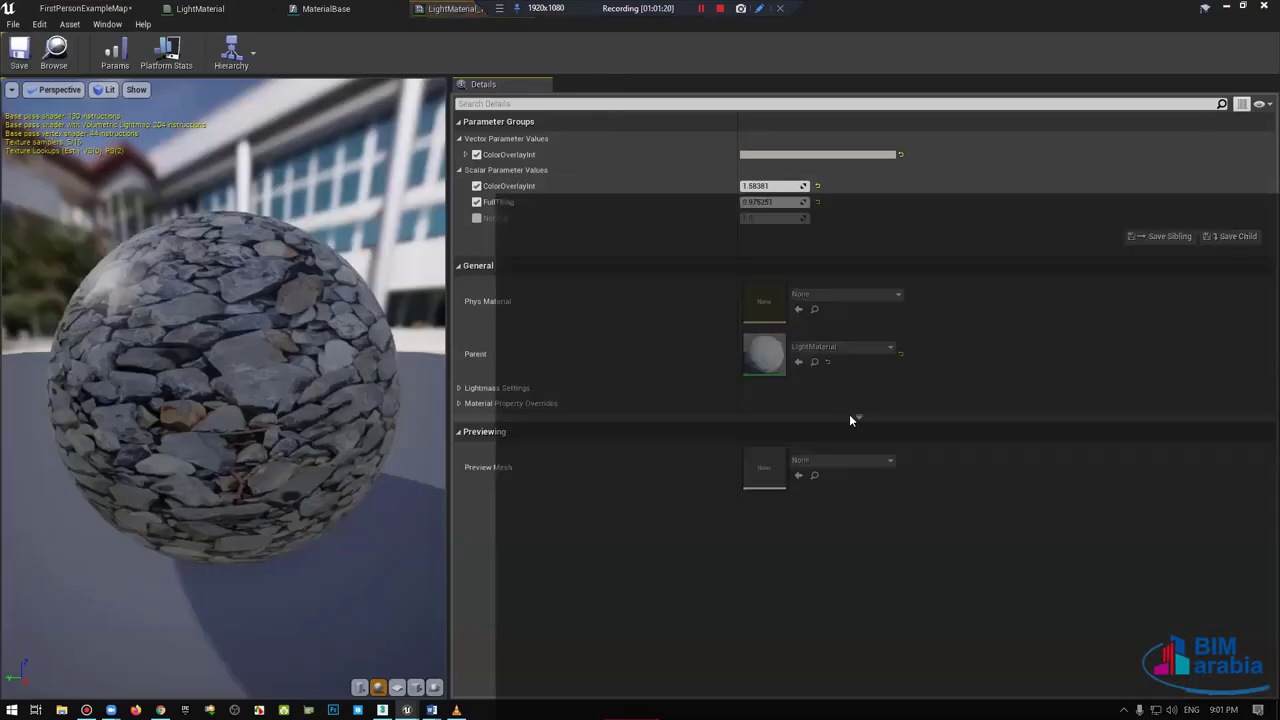
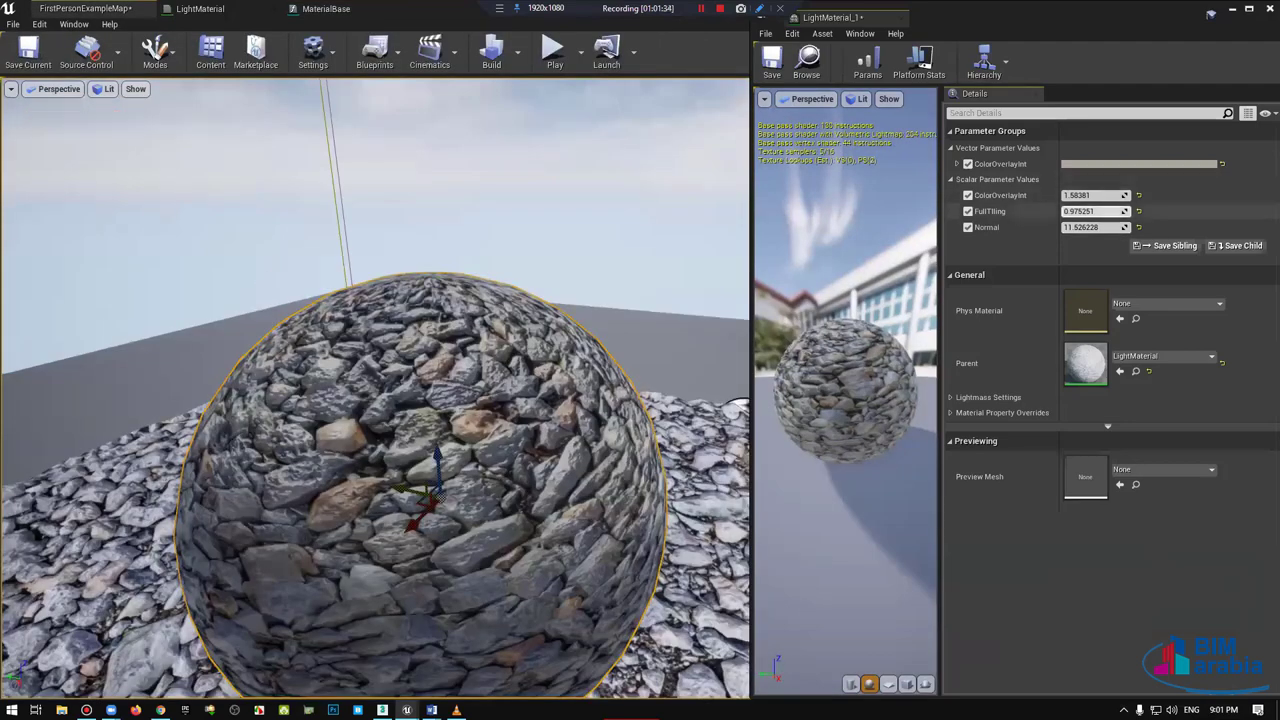
# Step: In LightMaterial_1, set FullTiling to about 0.62 and give ColorOverlay a pale grey-beige tint
pyautogui.moveTo(1093, 211); pyautogui.dragTo(1220, 196)
pyautogui.moveTo(1095, 211); pyautogui.dragTo(1140, 211)
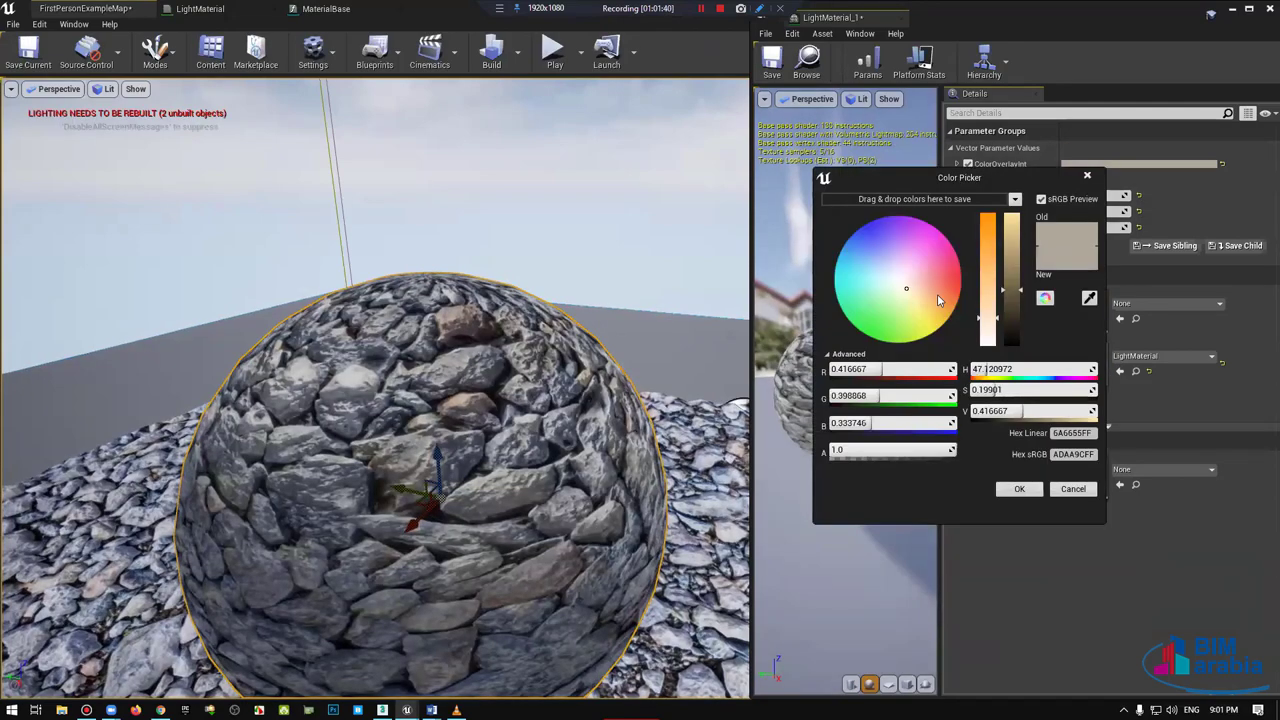
pyautogui.click(920, 291)
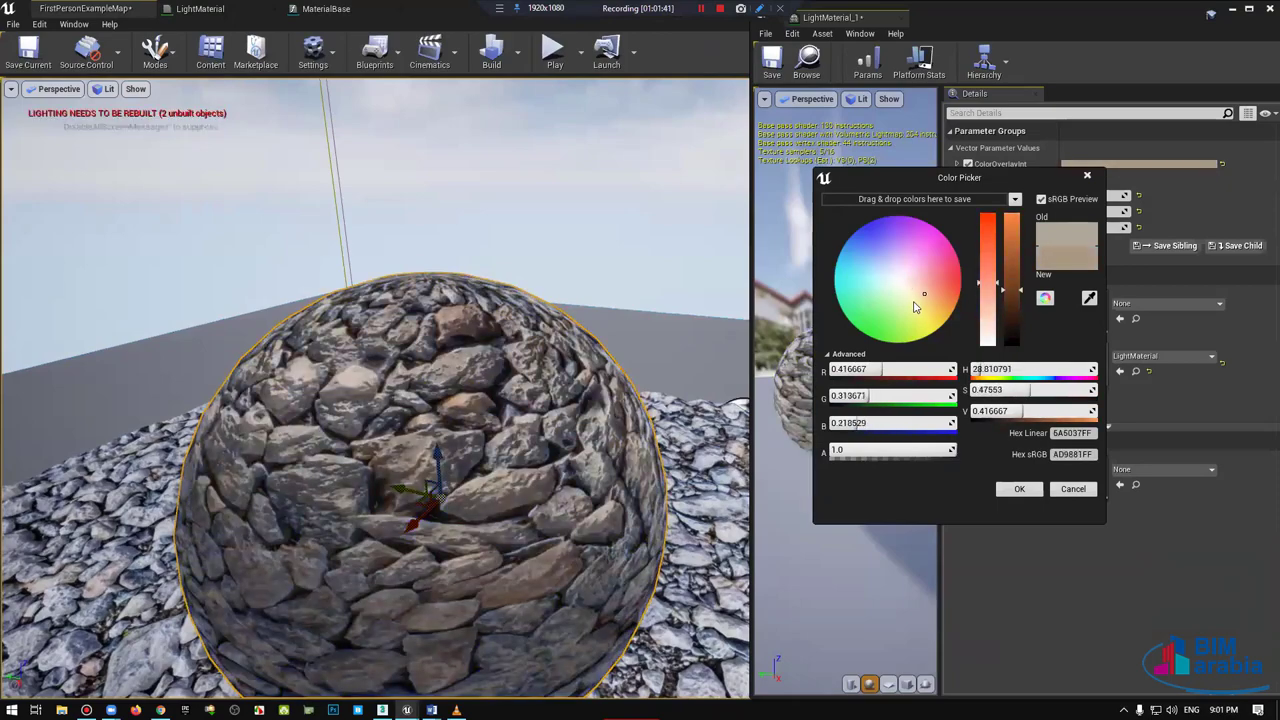
pyautogui.moveTo(919, 299); pyautogui.dragTo(945, 335)
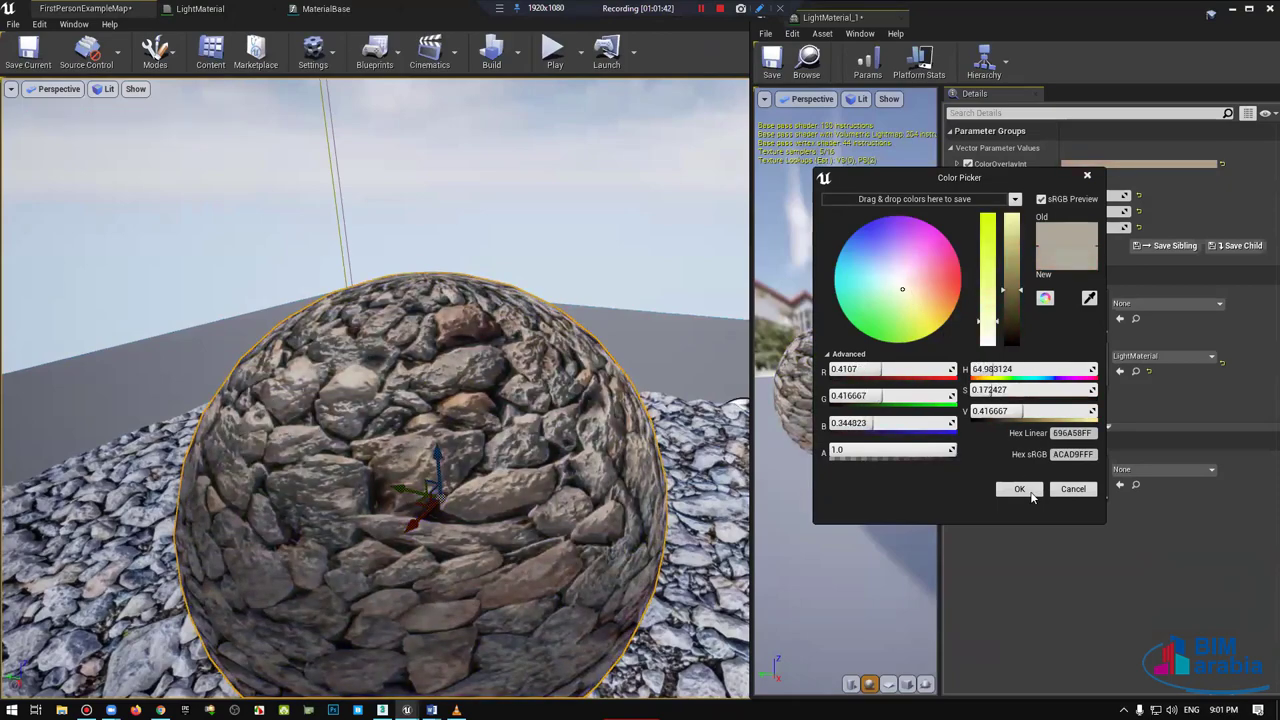
pyautogui.click(1019, 488)
# Step: Check the MaterialBase graph, then close it to return to the LightMaterial graph
pyautogui.click(325, 8)
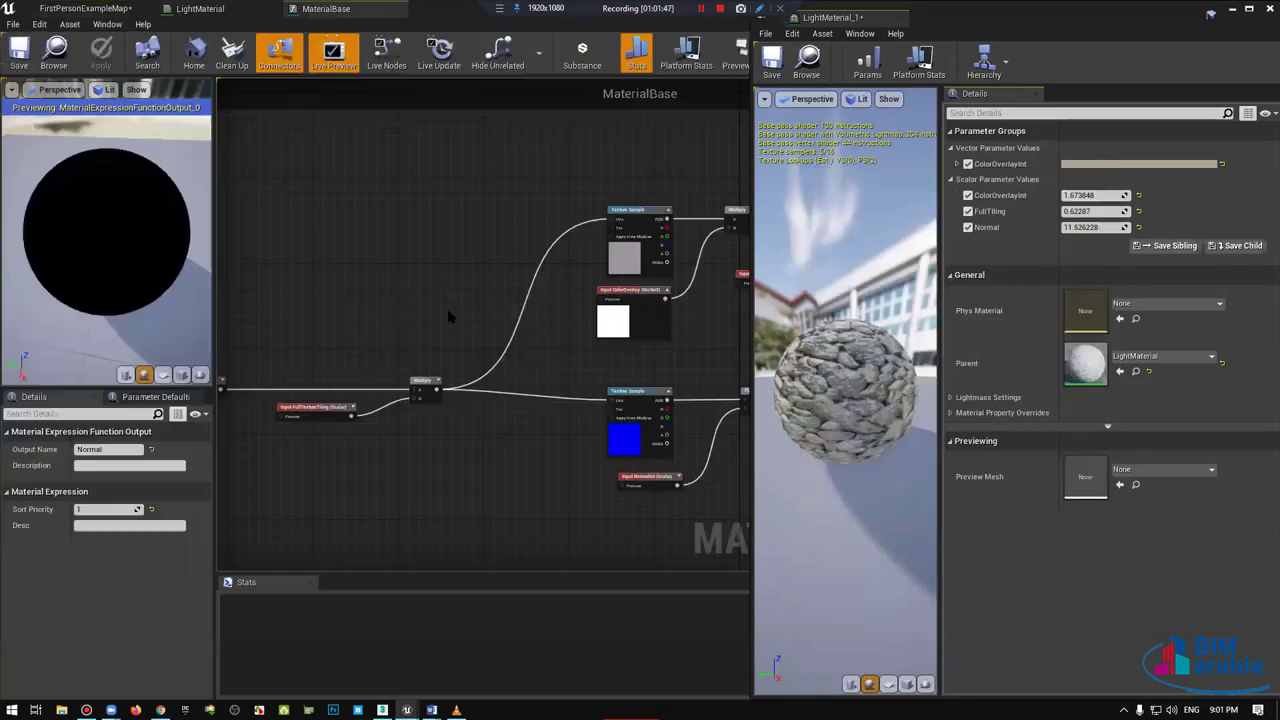
pyautogui.scroll(-4, 474, 325)
pyautogui.click(358, 212)
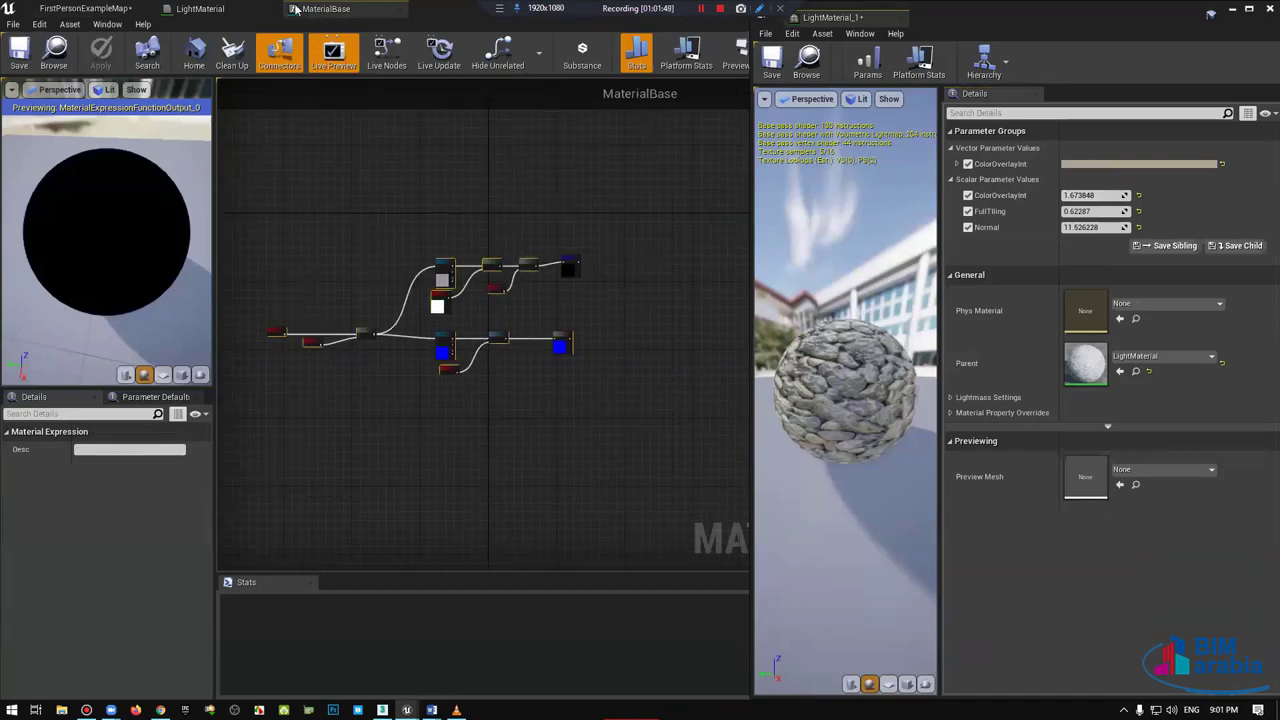
pyautogui.click(399, 8)
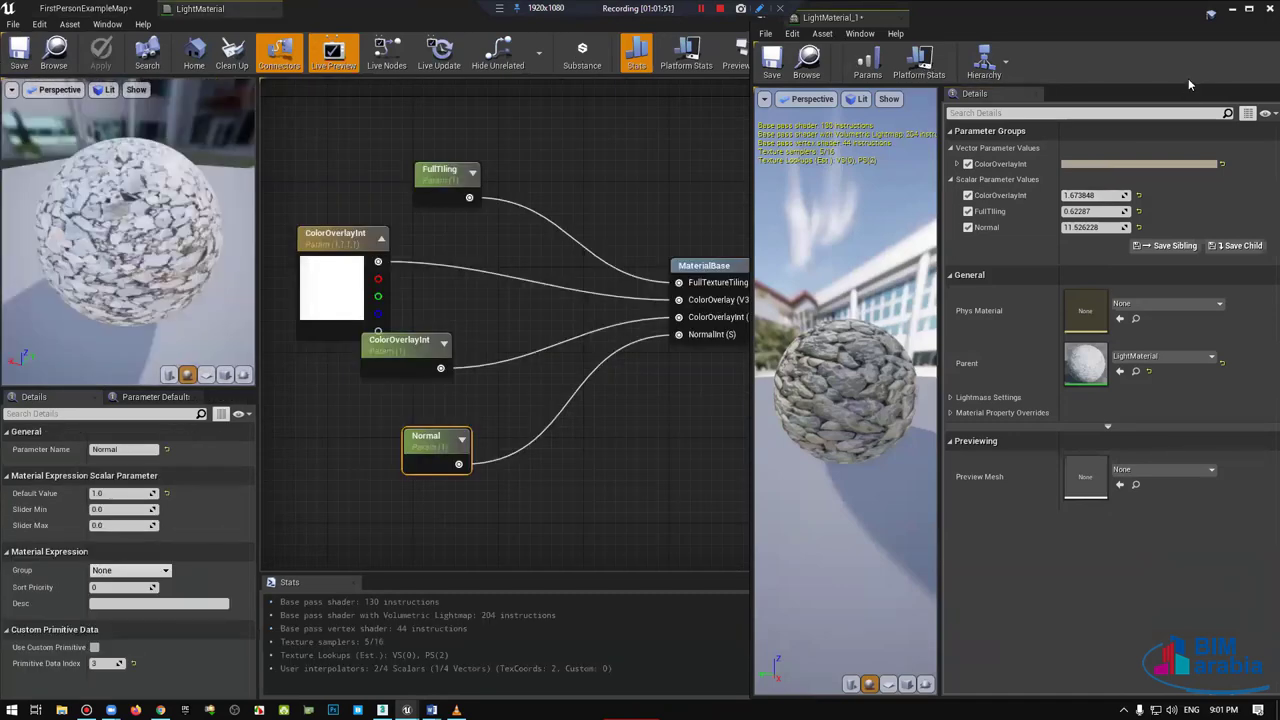
# Step: Bring the LightMaterial output into view and reposition the MaterialBase node
pyautogui.click(573, 208)
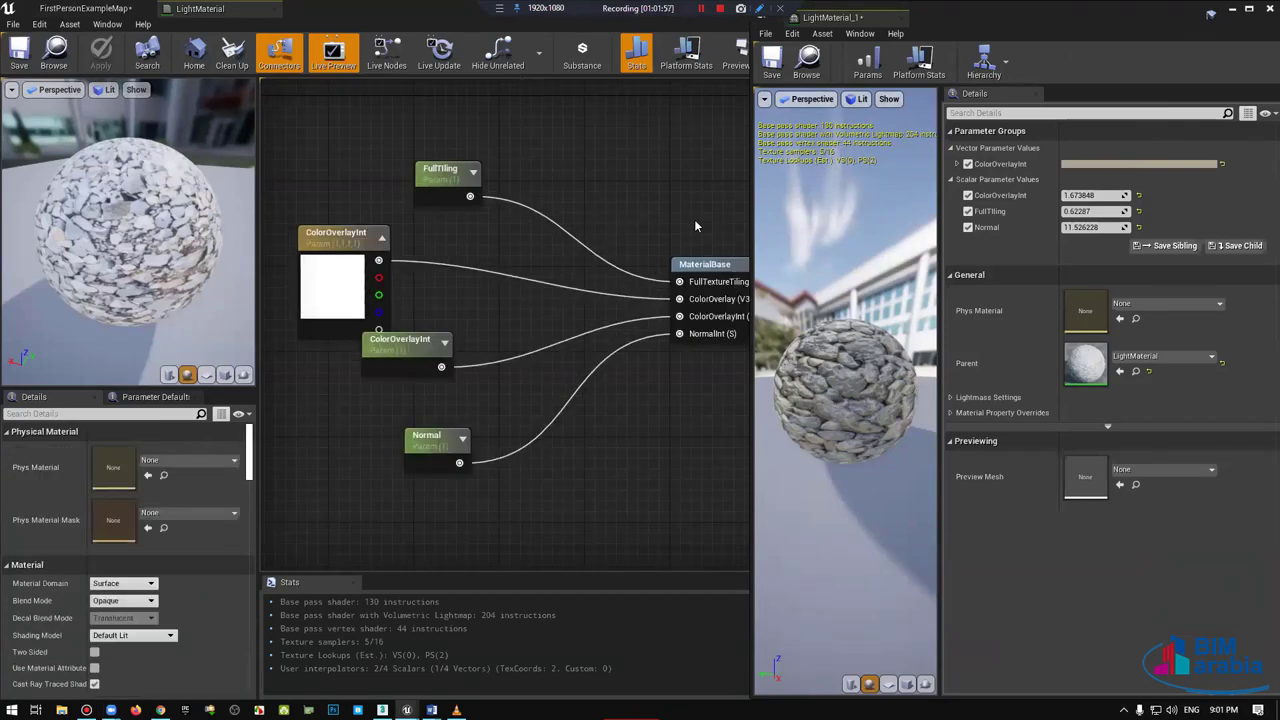
pyautogui.moveTo(680, 214); pyautogui.dragTo(787, 213, button='right')
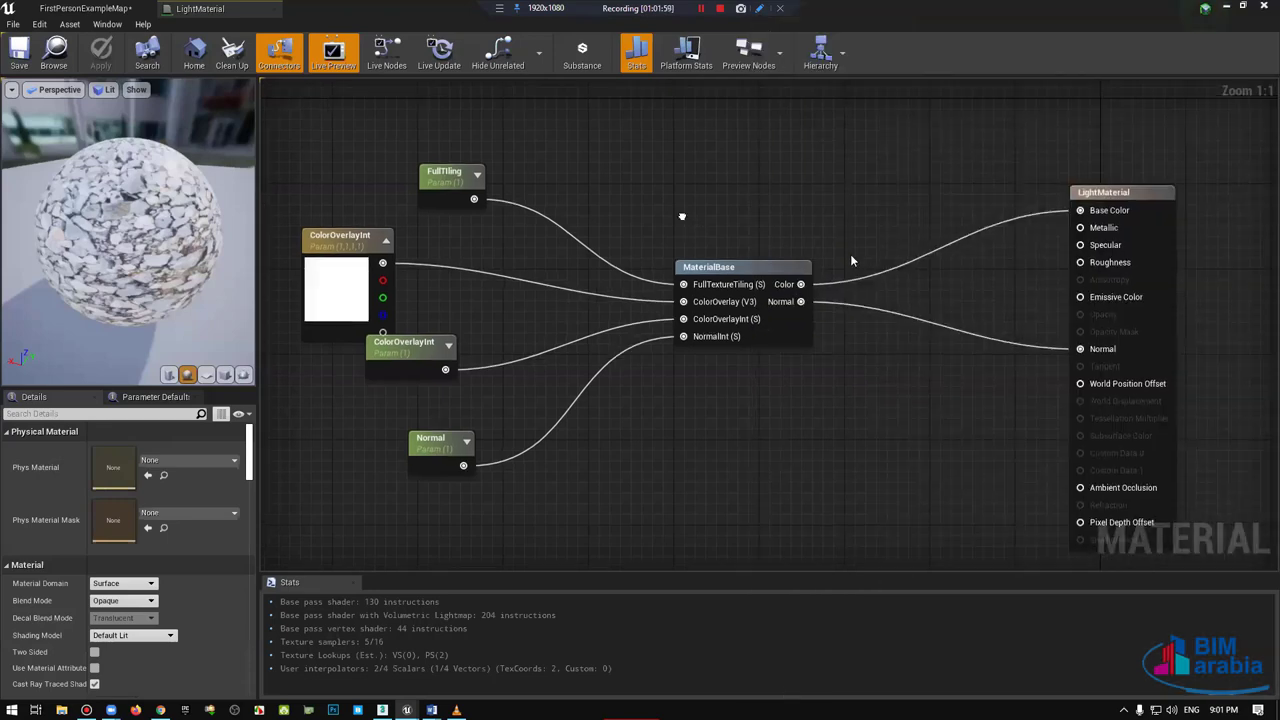
pyautogui.moveTo(840, 278); pyautogui.dragTo(979, 256)
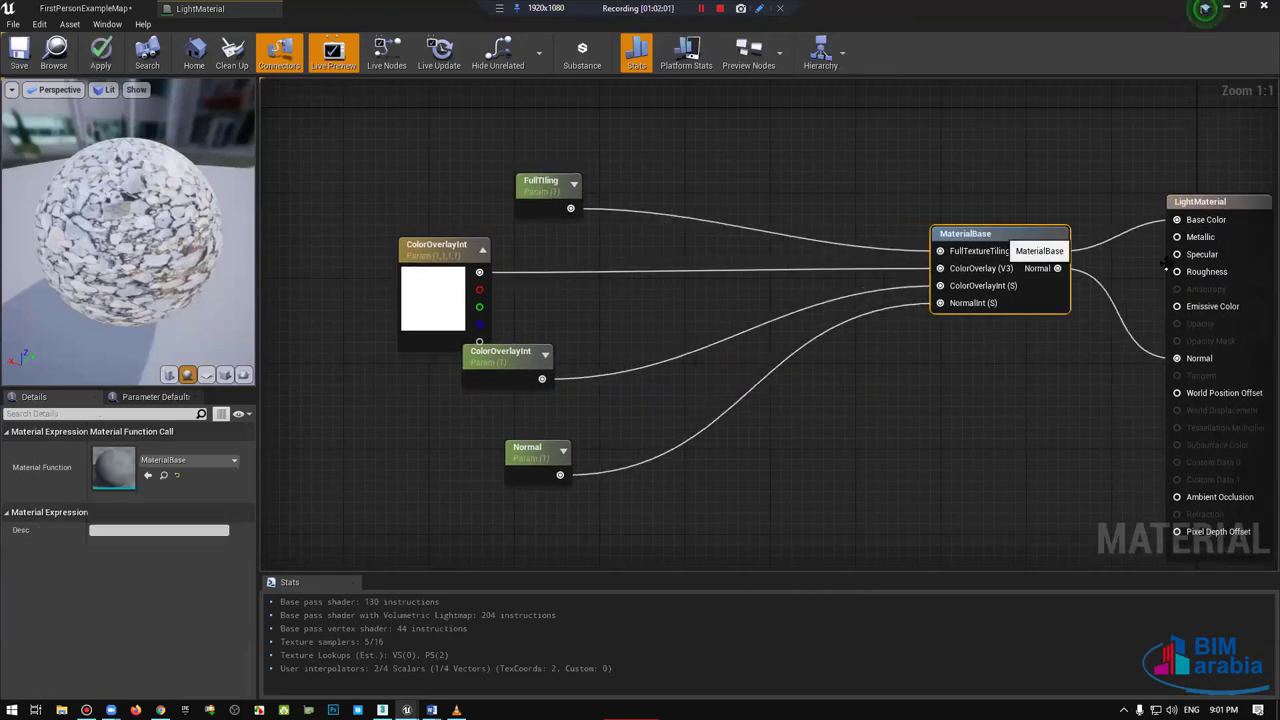
pyautogui.hotkey('ctrl', 'z')
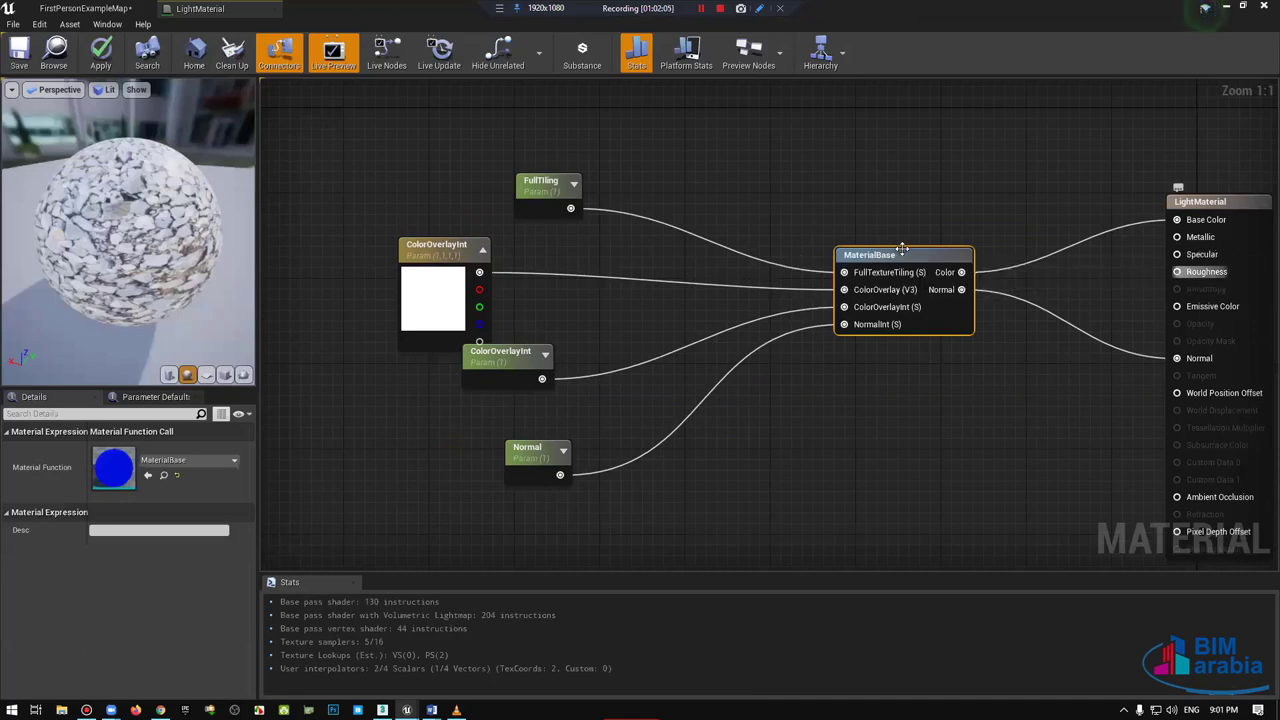
pyautogui.moveTo(914, 256); pyautogui.dragTo(959, 246)
# Step: Line up the FullTiling, vector and scalar ColorOverlayInt nodes beside MaterialBase
pyautogui.moveTo(545, 182); pyautogui.dragTo(759, 182)
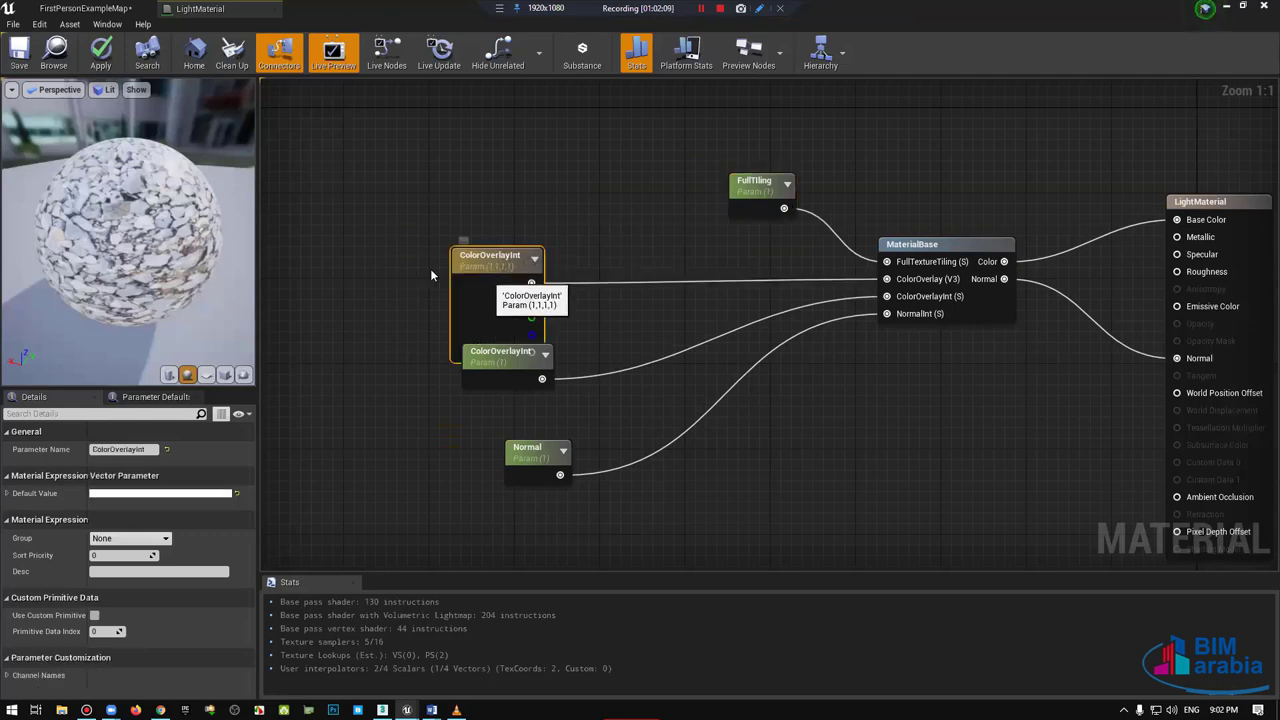
pyautogui.moveTo(430, 268)
pyautogui.mouseDown()
pyautogui.moveTo(710, 271)
pyautogui.moveTo(733, 251)
pyautogui.mouseUp()
pyautogui.click(781, 238)
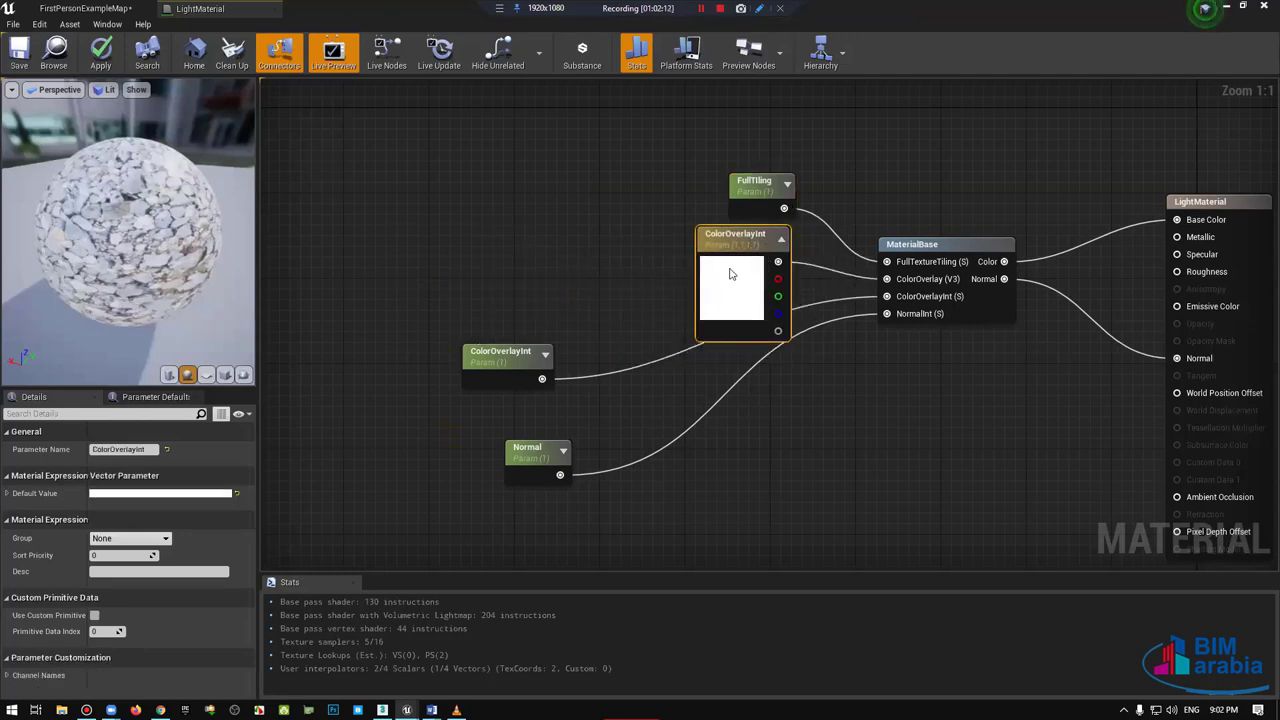
pyautogui.moveTo(500, 352)
pyautogui.mouseDown()
pyautogui.moveTo(615, 404)
pyautogui.moveTo(735, 367)
pyautogui.mouseUp()
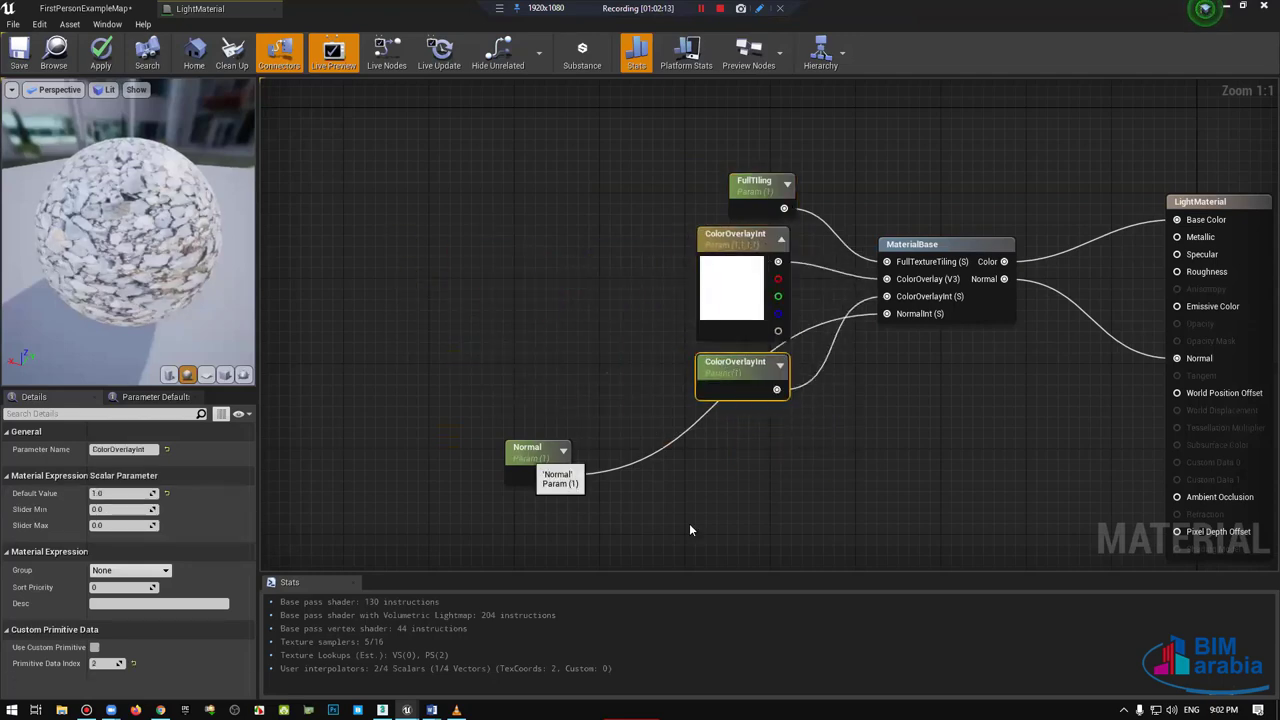
pyautogui.moveTo(522, 459)
pyautogui.mouseDown()
pyautogui.moveTo(735, 438)
pyautogui.moveTo(724, 427)
pyautogui.mouseUp()
pyautogui.click(742, 180)
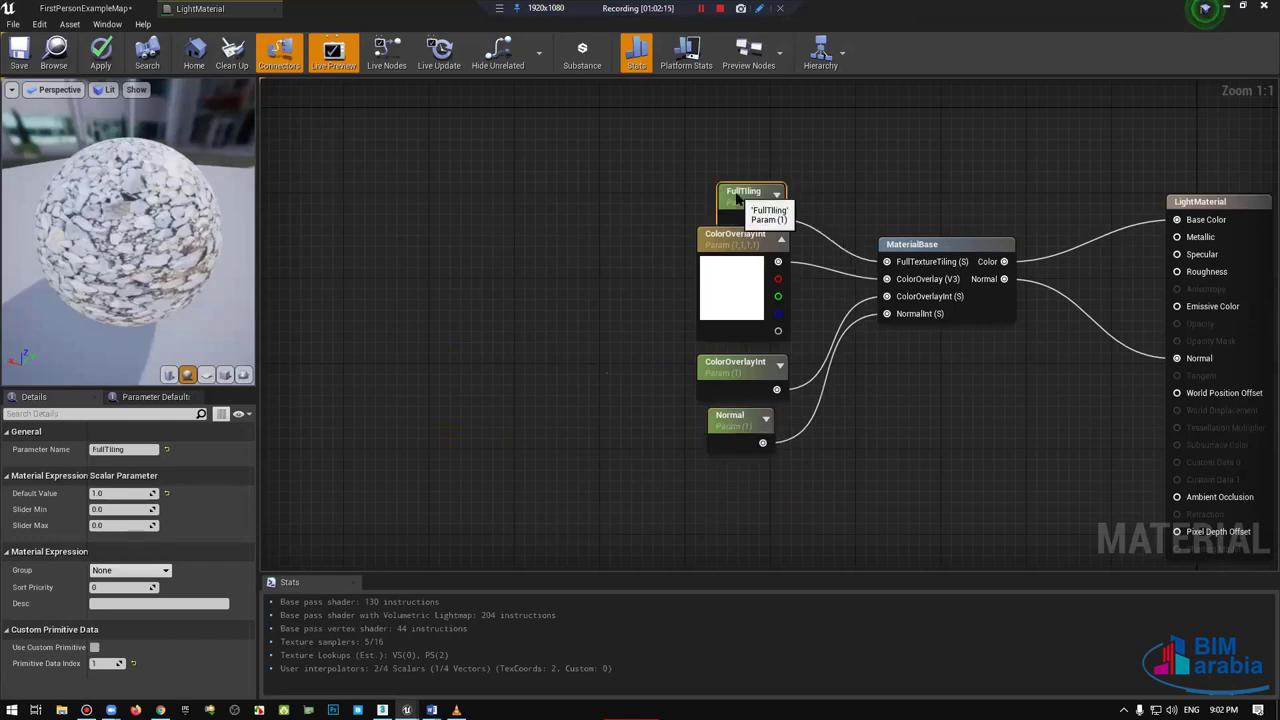
pyautogui.moveTo(742, 180); pyautogui.dragTo(718, 180)
pyautogui.scroll(-2, 816, 292)
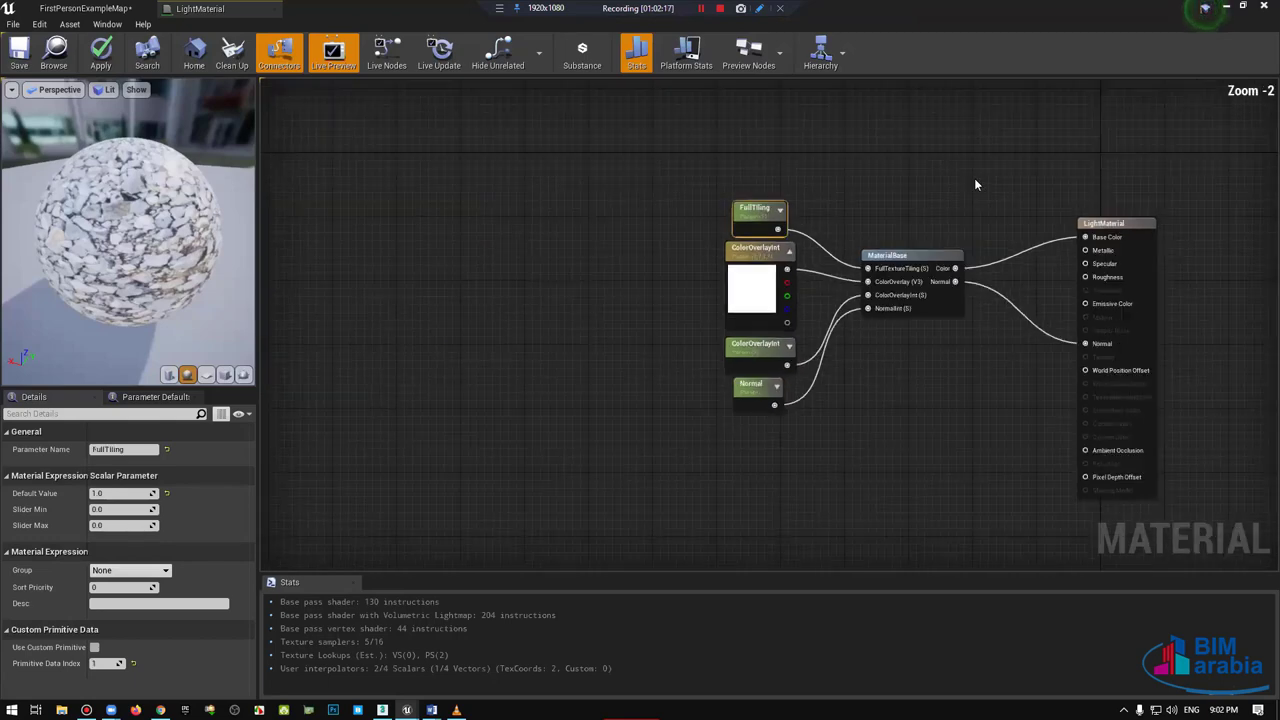
# Step: Try a comment box and a duplicate MaterialBase node, remove both, then open MaterialBase
pyautogui.moveTo(974, 178); pyautogui.dragTo(662, 446)
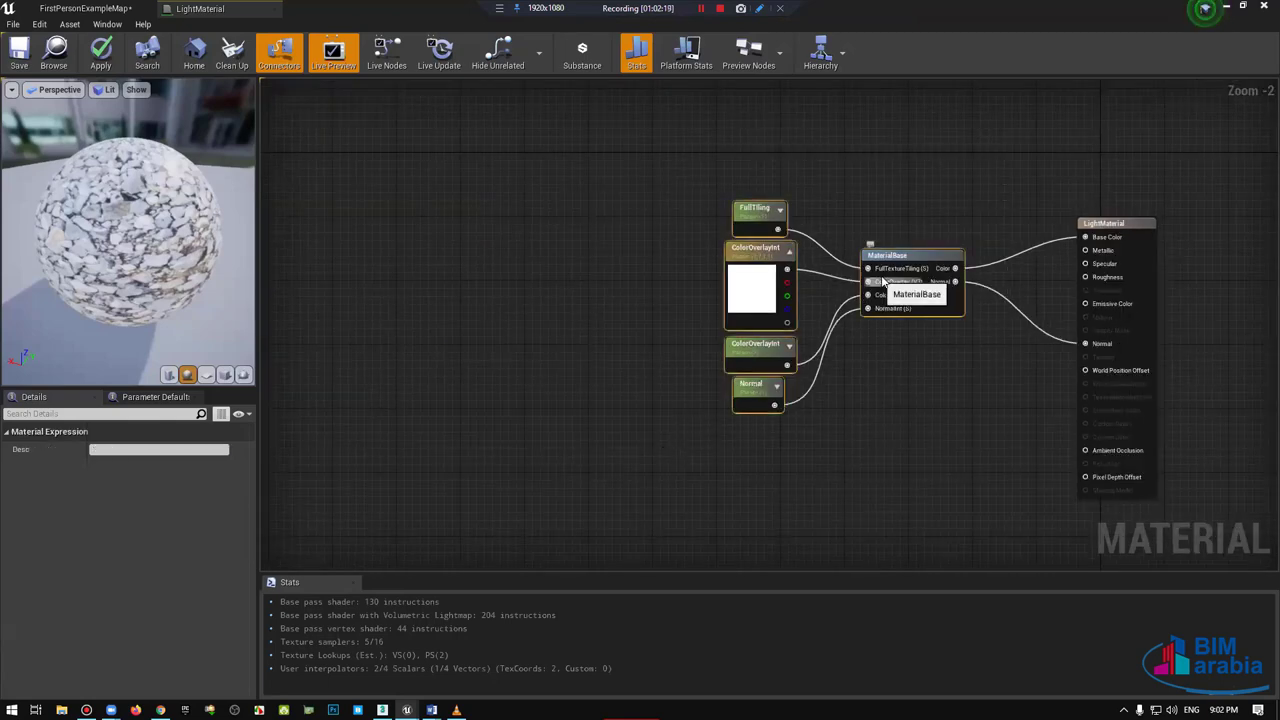
pyautogui.click(910, 258)
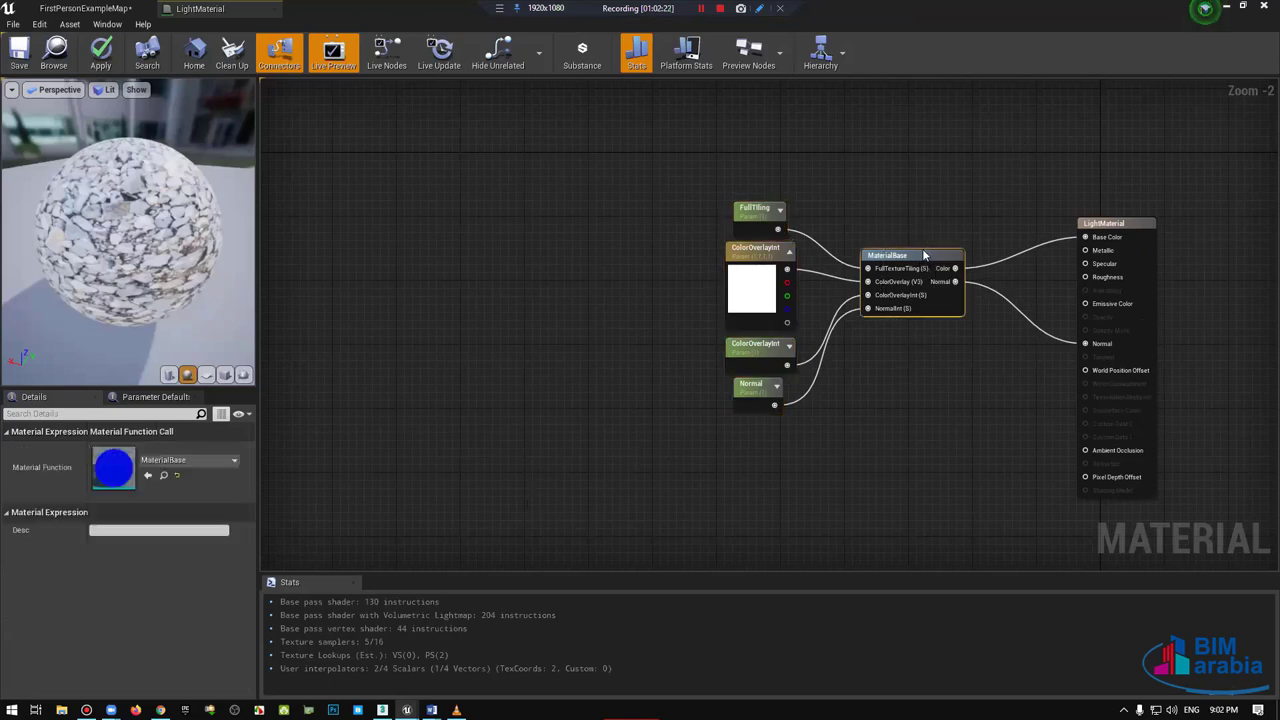
pyautogui.press('c')
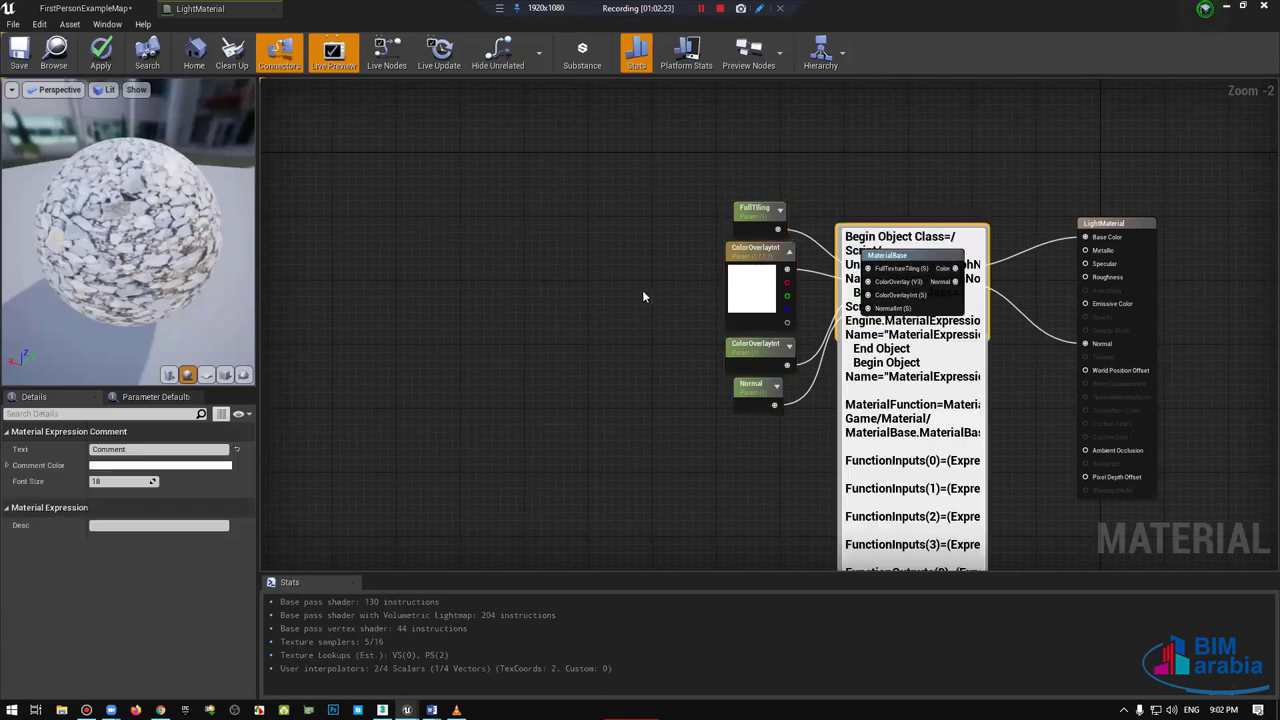
pyautogui.click(966, 190)
pyautogui.click(948, 234)
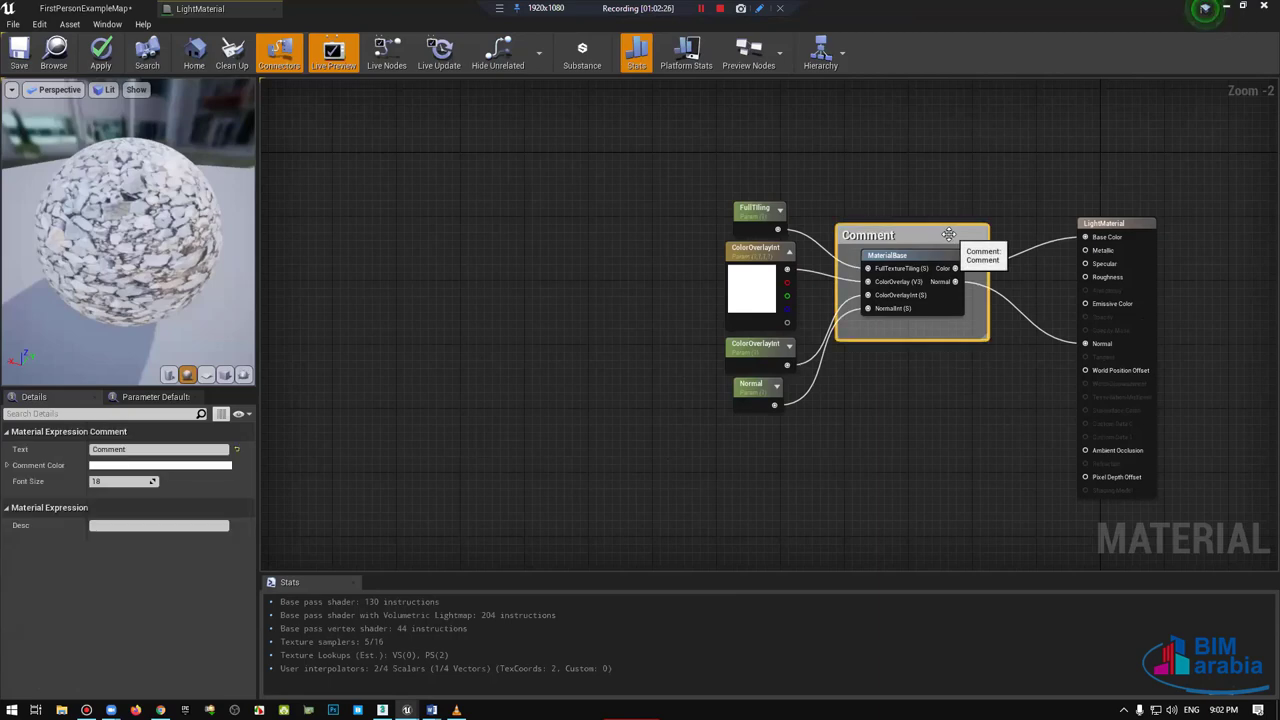
pyautogui.press('Delete')
pyautogui.click(904, 254)
pyautogui.hotkey('ctrl', 'c')
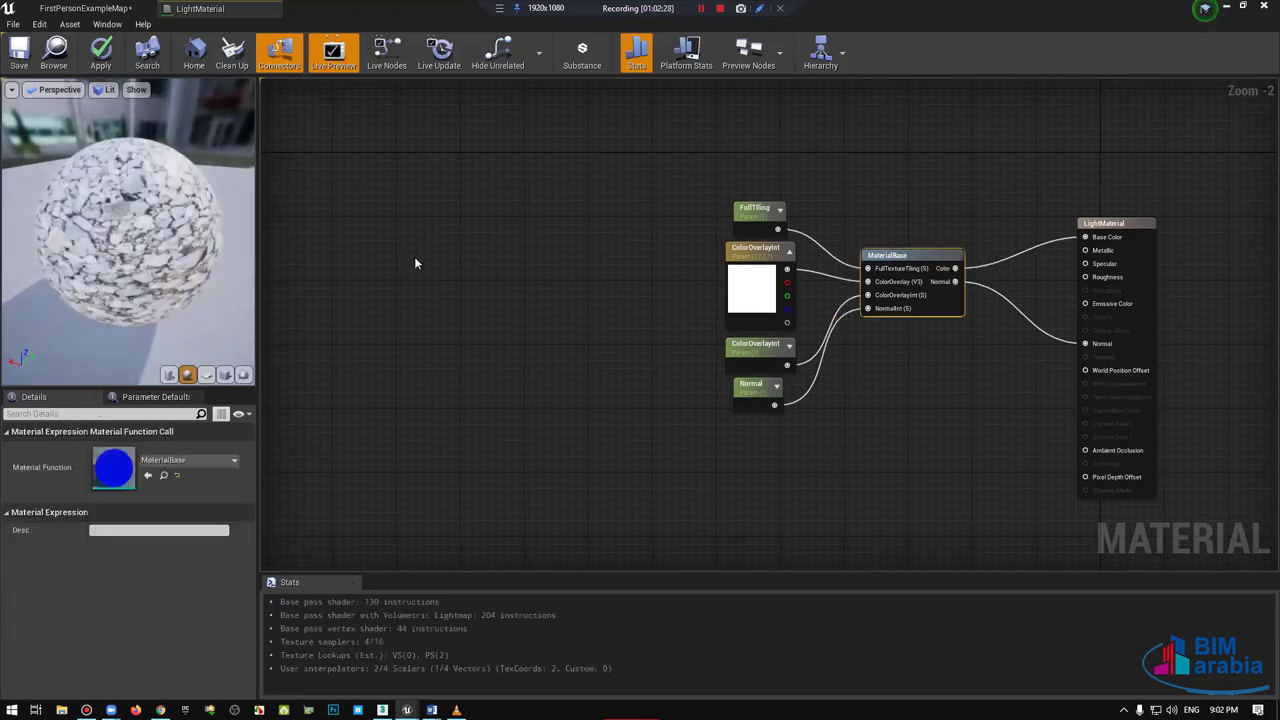
pyautogui.hotkey('ctrl', 'v')
pyautogui.moveTo(468, 284); pyautogui.dragTo(508, 284)
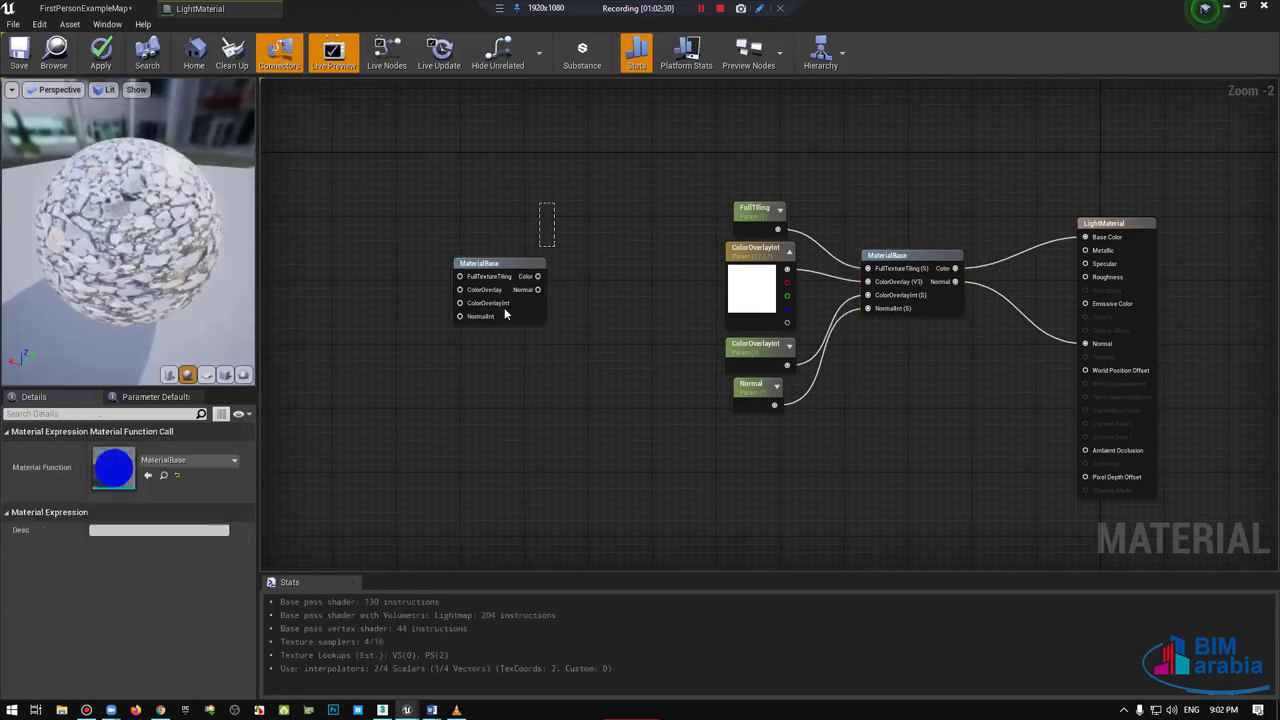
pyautogui.press('Delete')
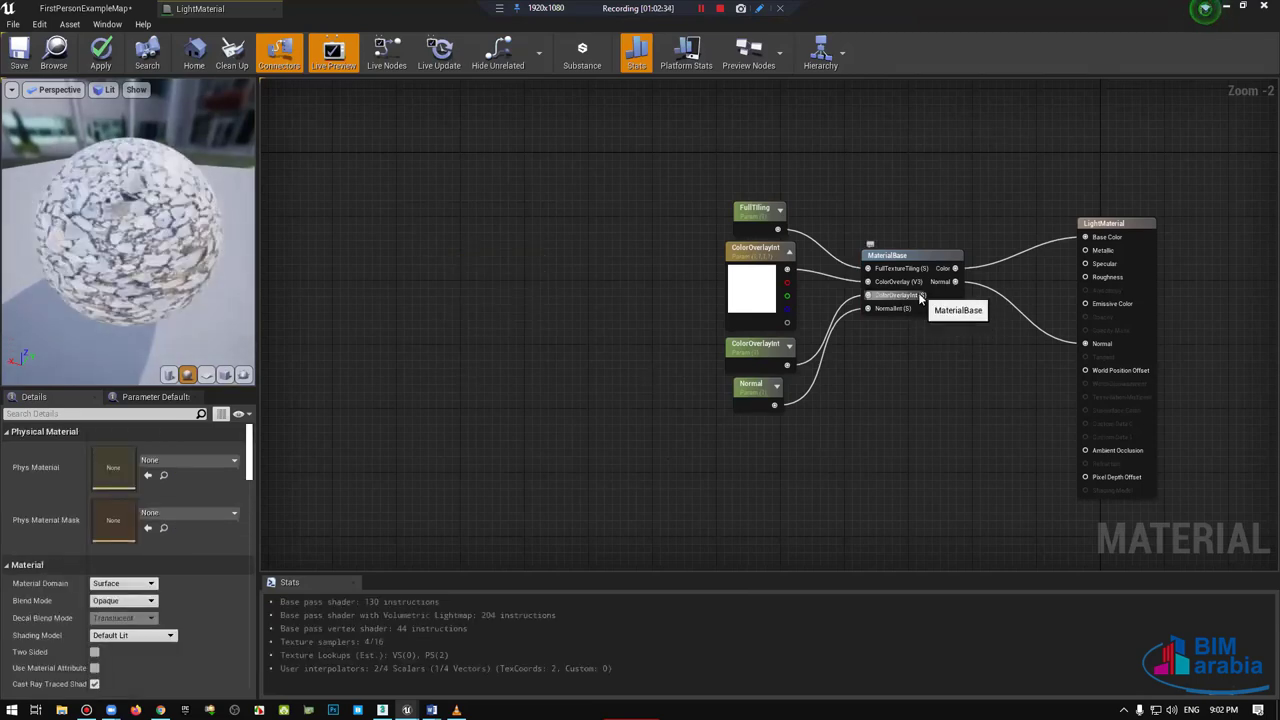
pyautogui.doubleClick(890, 256)
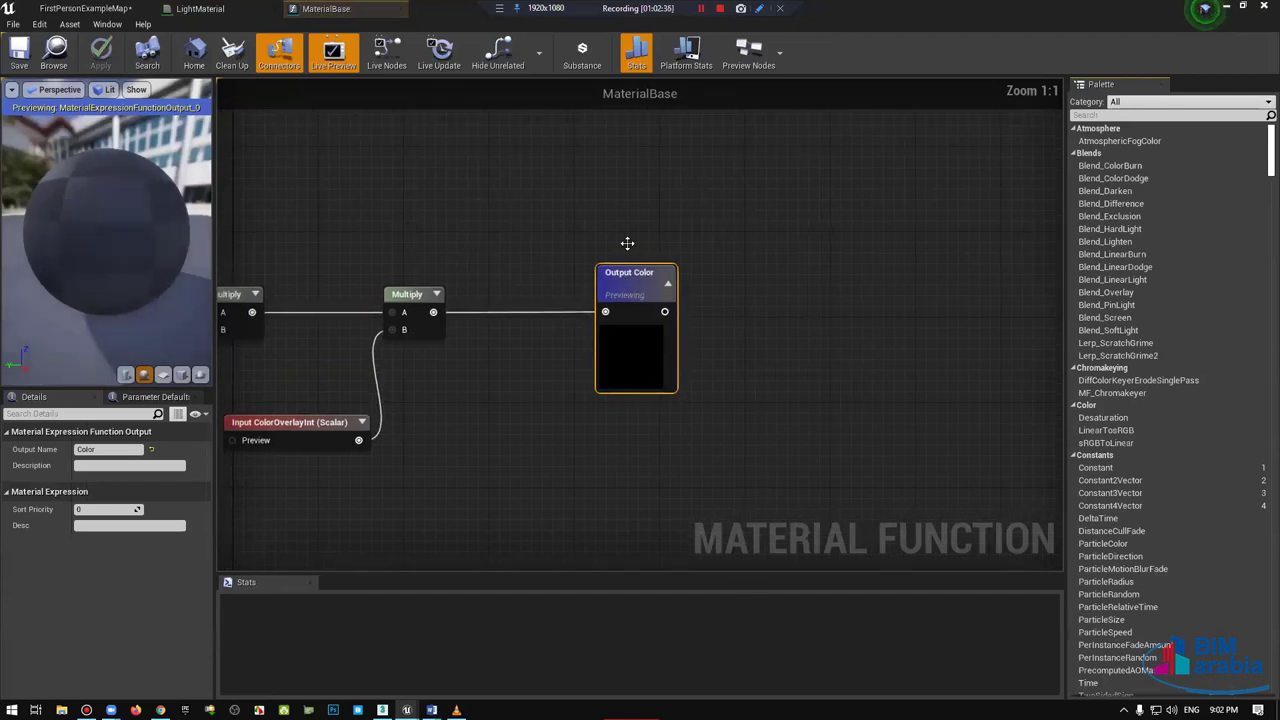
# Step: Frame the Texture Sample and Input ColorOverlay nodes in the MaterialBase graph
pyautogui.moveTo(626, 246); pyautogui.dragTo(1003, 172, button='right')
pyautogui.moveTo(523, 358); pyautogui.dragTo(696, 190, button='right')
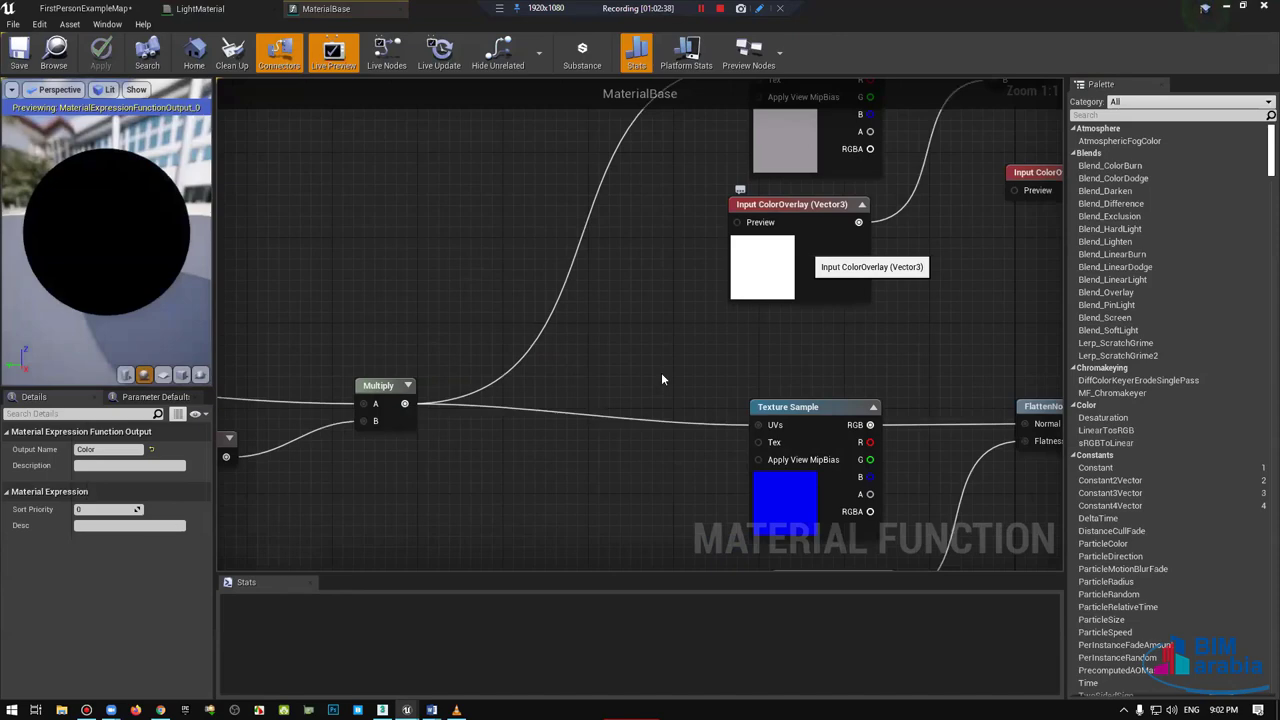
pyautogui.click(732, 342)
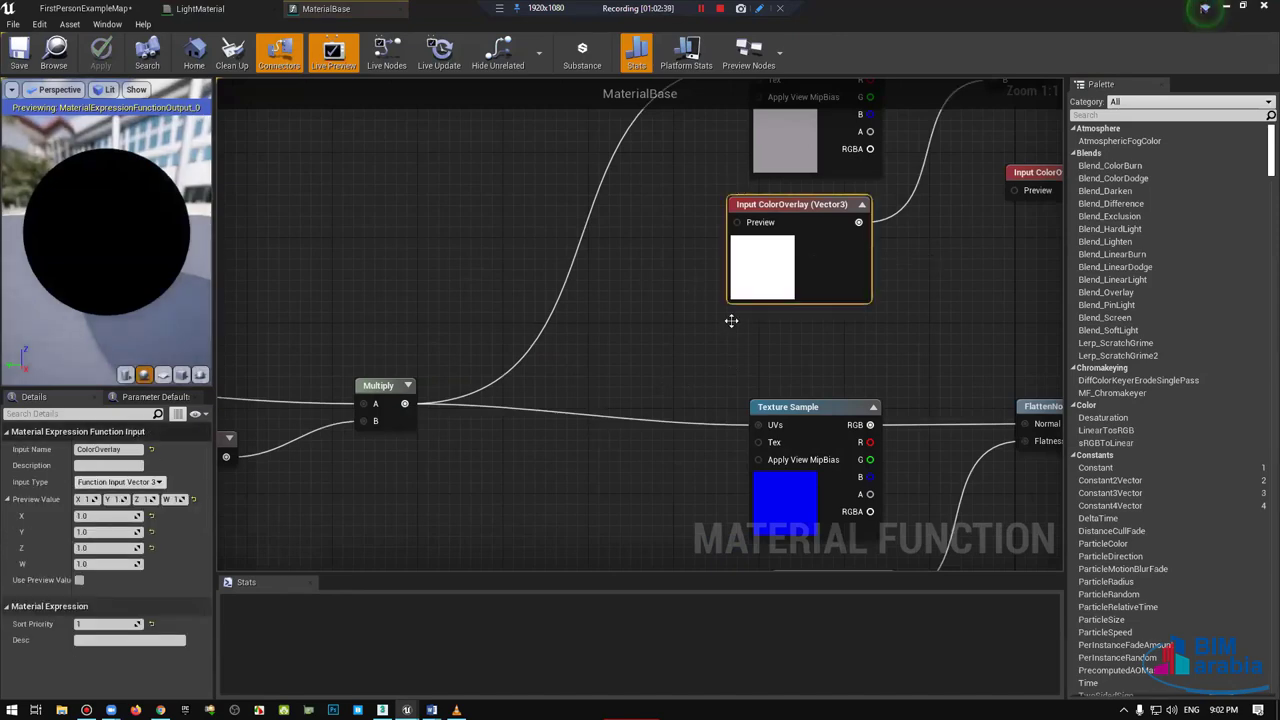
pyautogui.moveTo(643, 274)
pyautogui.mouseDown(button='right')
pyautogui.moveTo(638, 325)
pyautogui.moveTo(590, 445)
pyautogui.mouseUp(button='right')
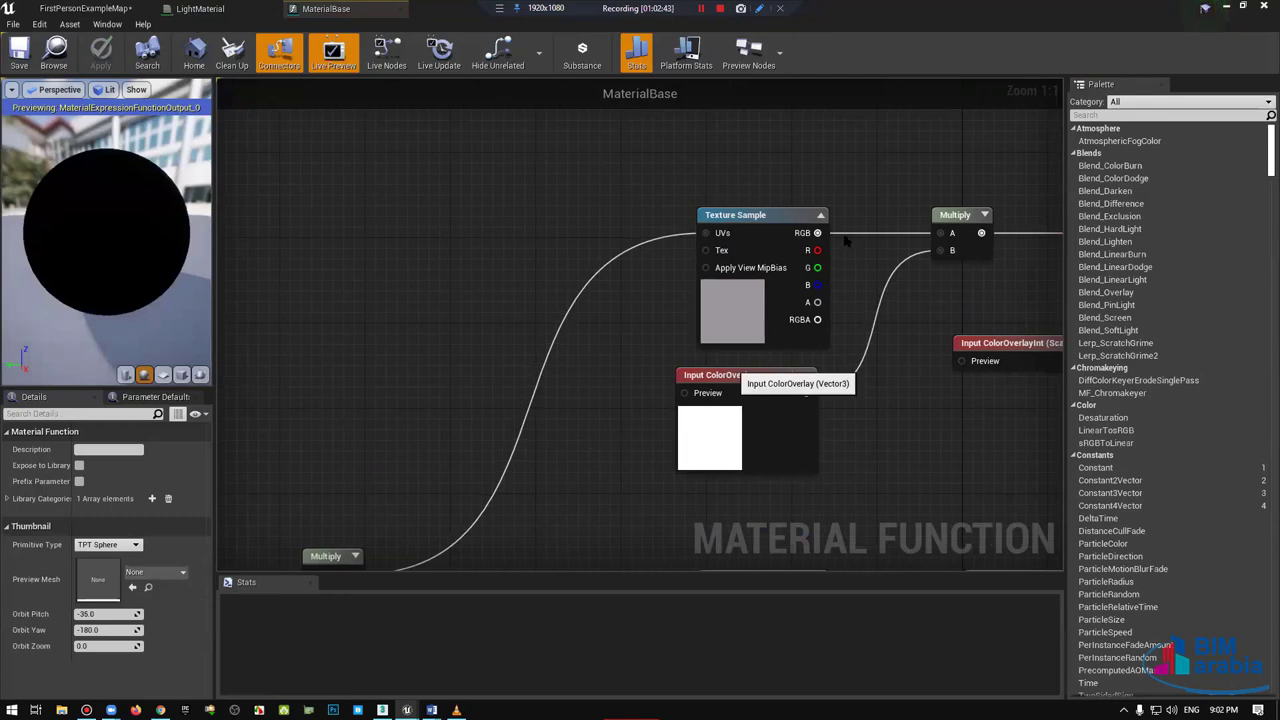
pyautogui.click(750, 262)
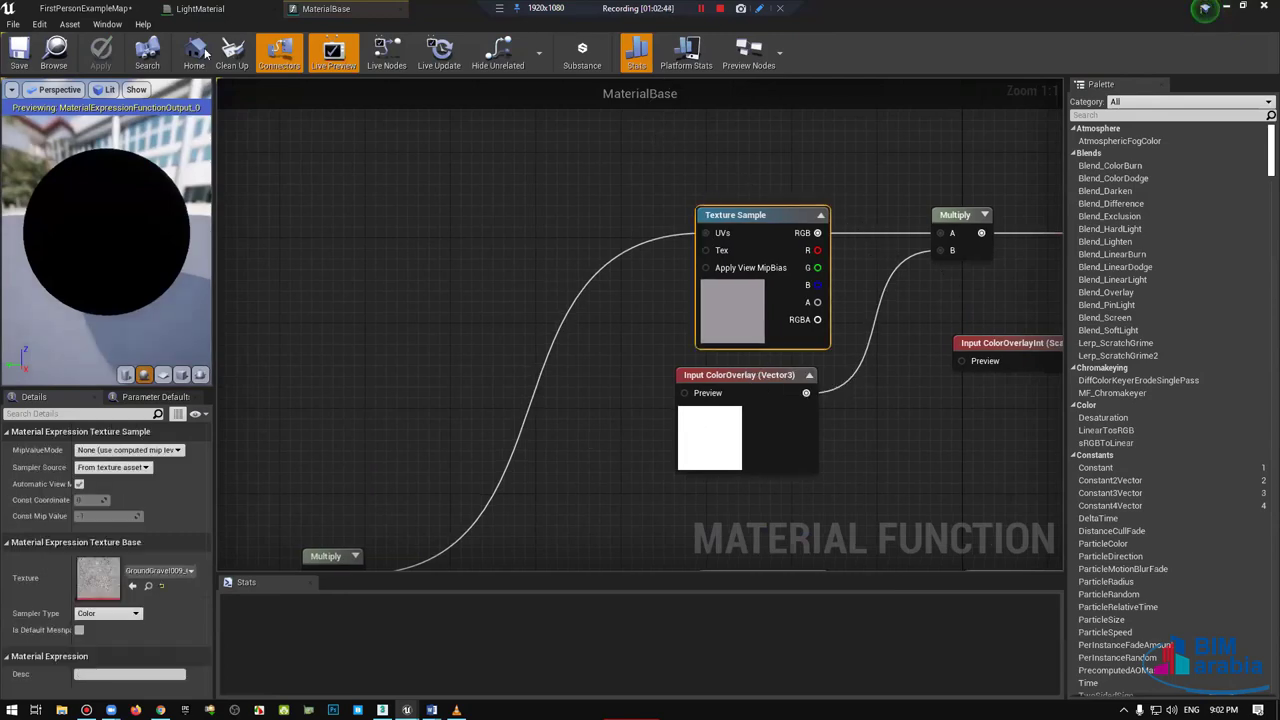
pyautogui.scroll(-2, 680, 270)
pyautogui.scroll(-2, 639, 324)
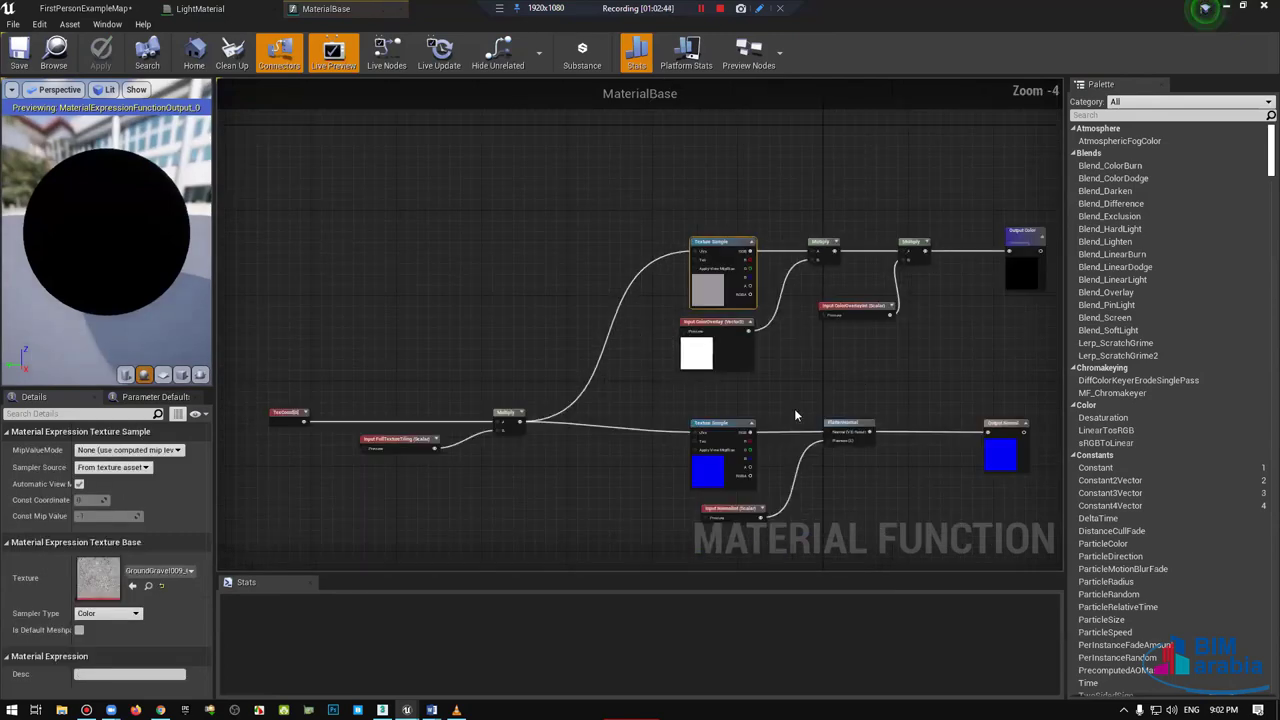
pyautogui.moveTo(796, 415); pyautogui.dragTo(638, 459, button='right')
pyautogui.scroll(3, 525, 242)
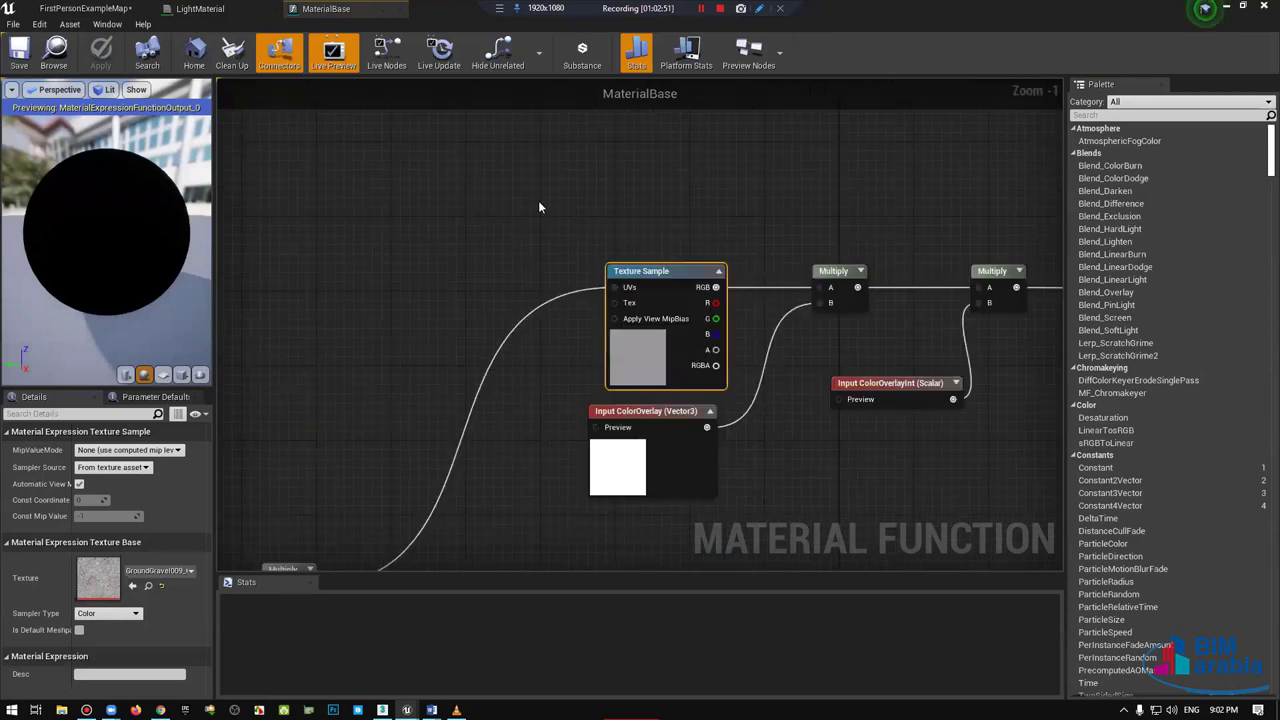
# Step: Duplicate Input ColorOverlay with Ctrl+W and set the copy's input type to Texture 2D
pyautogui.click(641, 453)
pyautogui.hotkey('ctrl', 'w')
pyautogui.moveTo(535, 261); pyautogui.dragTo(547, 195)
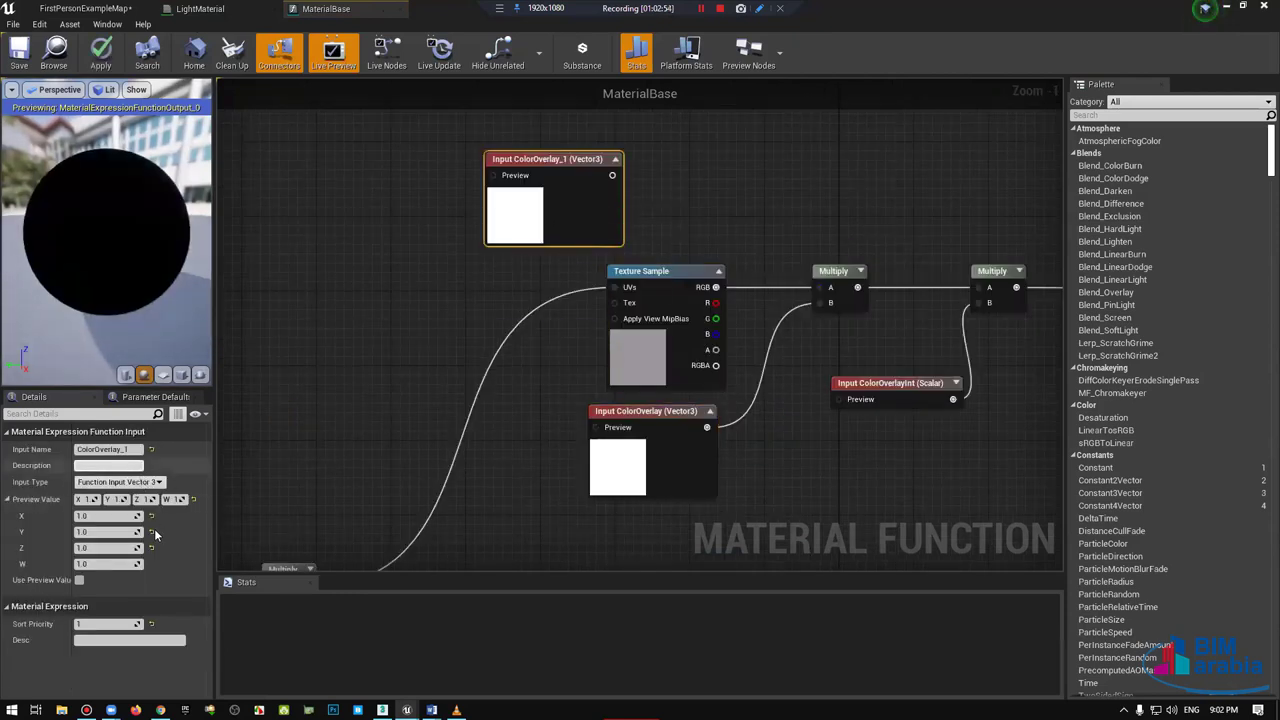
pyautogui.click(118, 482)
pyautogui.click(110, 540)
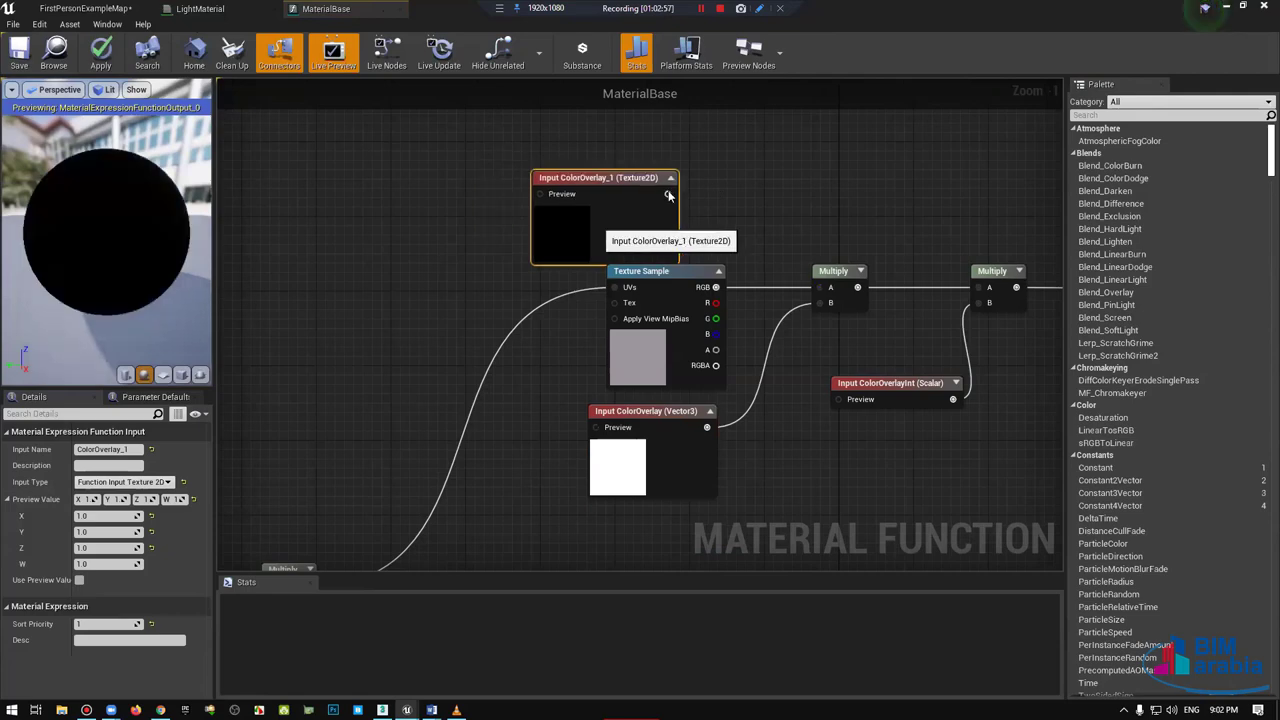
# Step: Attempt wiring ColorOverlay_1 into Multiply A, then move it near the Texture Sample
pyautogui.moveTo(668, 195); pyautogui.dragTo(823, 290)
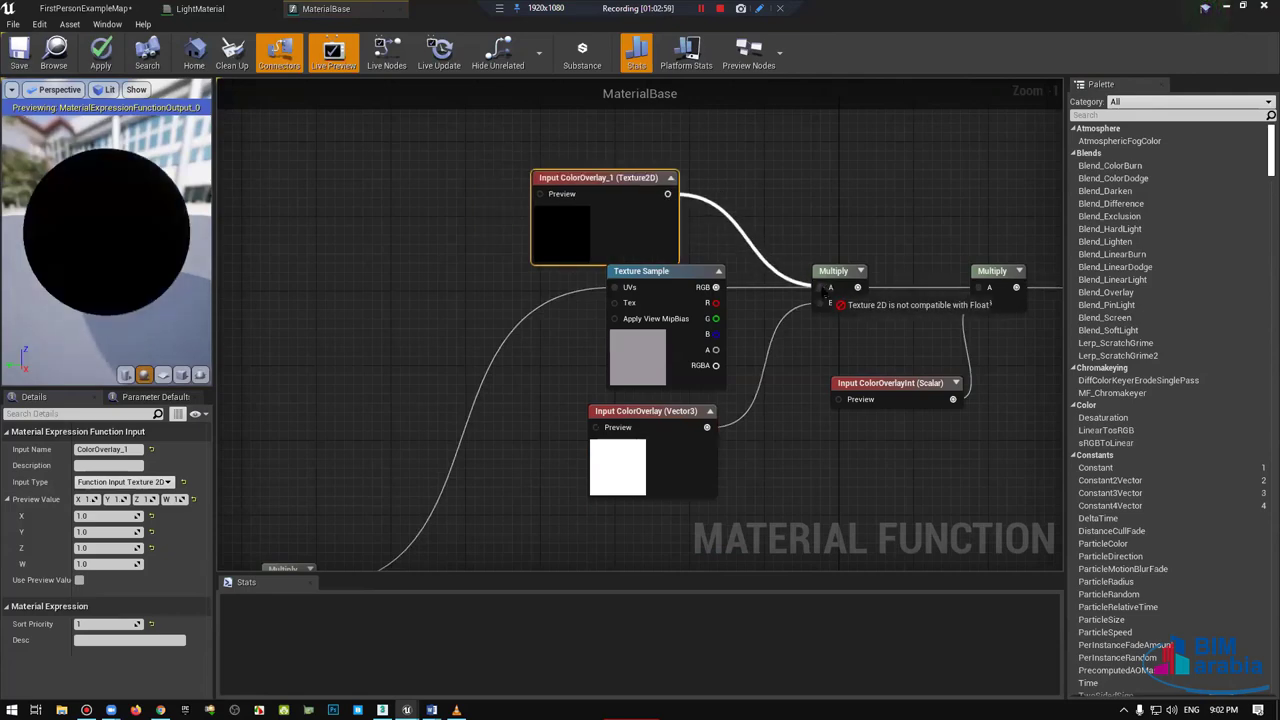
pyautogui.moveTo(822, 290); pyautogui.dragTo(770, 165)
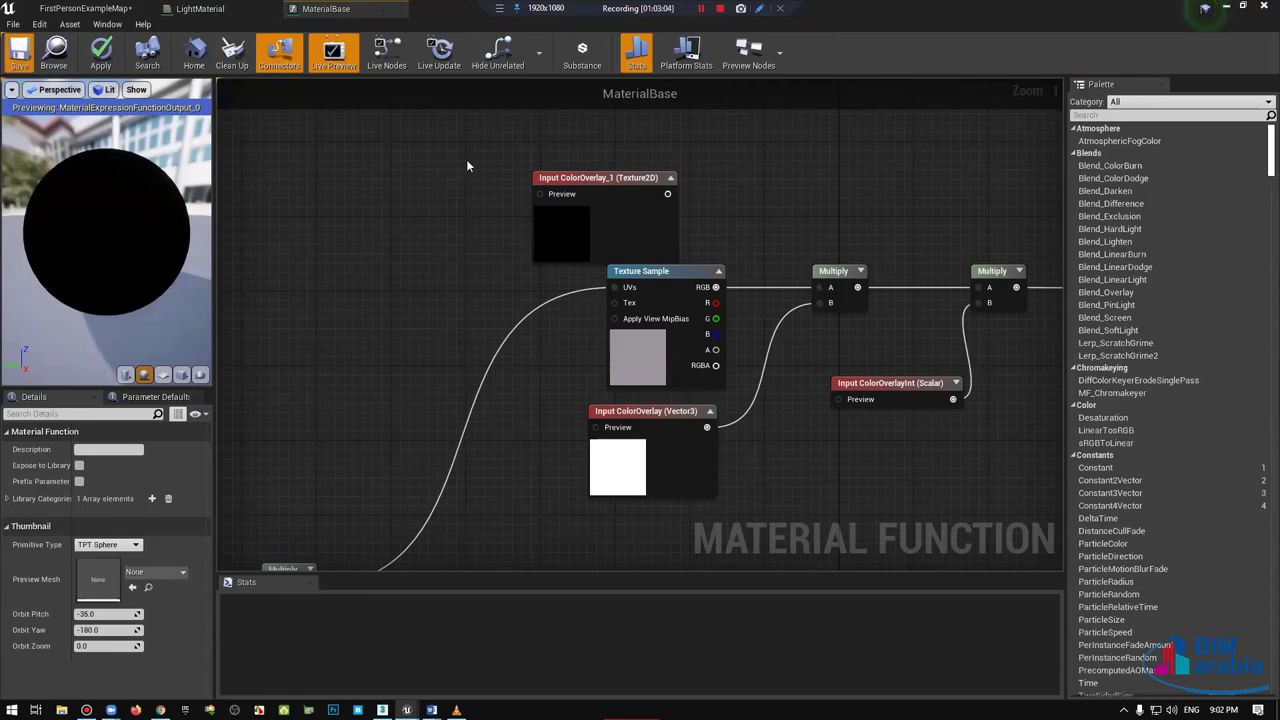
pyautogui.moveTo(667, 194)
pyautogui.mouseDown()
pyautogui.moveTo(731, 184)
pyautogui.moveTo(822, 279)
pyautogui.moveTo(846, 187)
pyautogui.moveTo(626, 210)
pyautogui.moveTo(393, 202)
pyautogui.mouseUp()
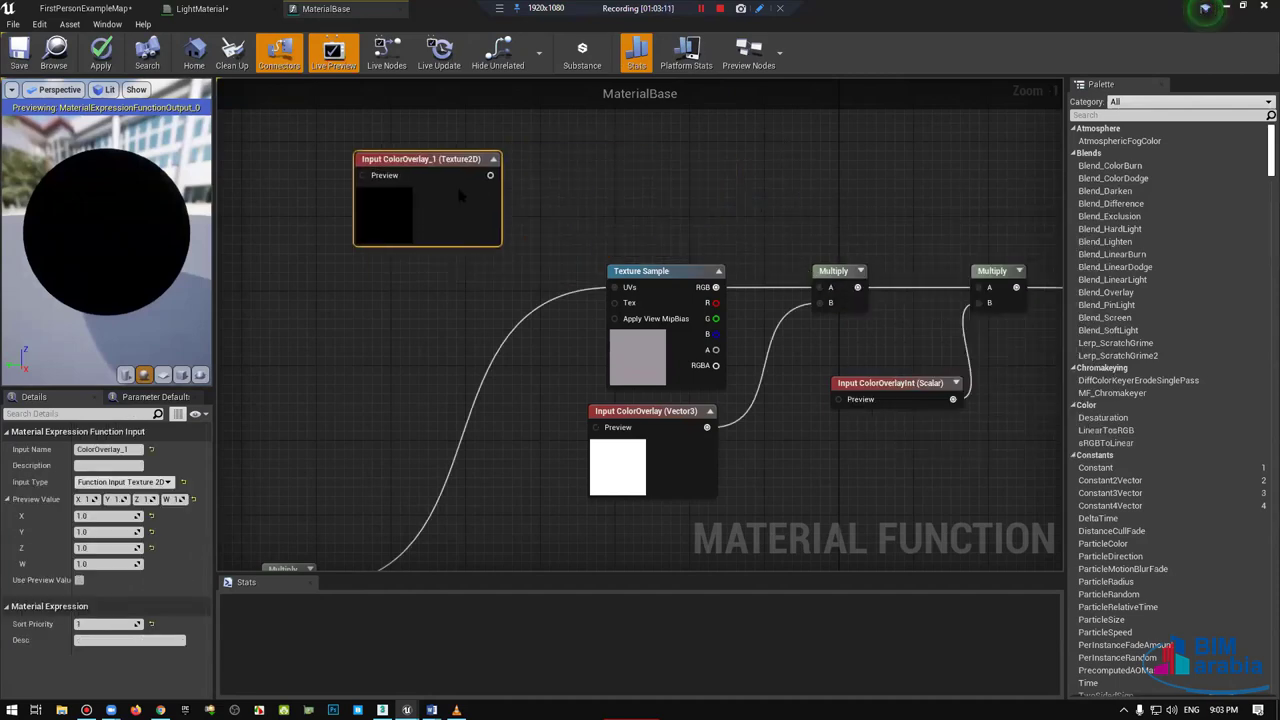
pyautogui.click(647, 271)
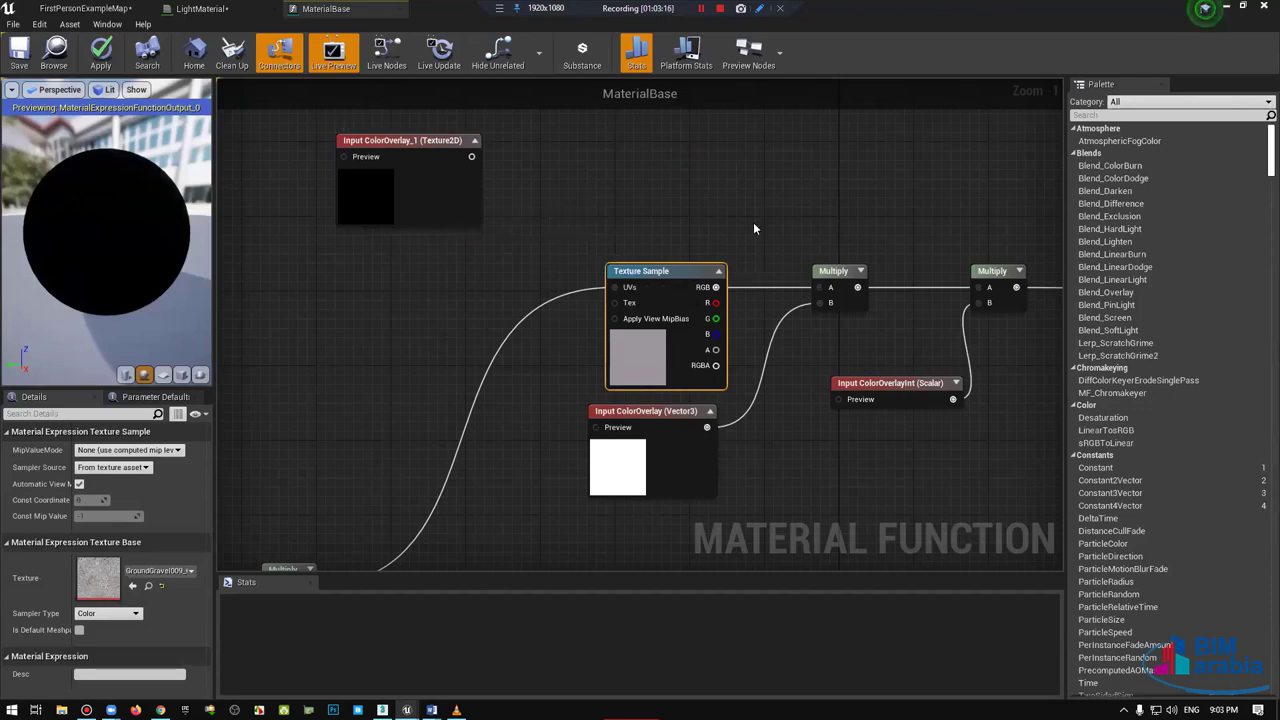
pyautogui.moveTo(663, 195); pyautogui.dragTo(874, 158, button='right')
pyautogui.moveTo(686, 157); pyautogui.dragTo(710, 234)
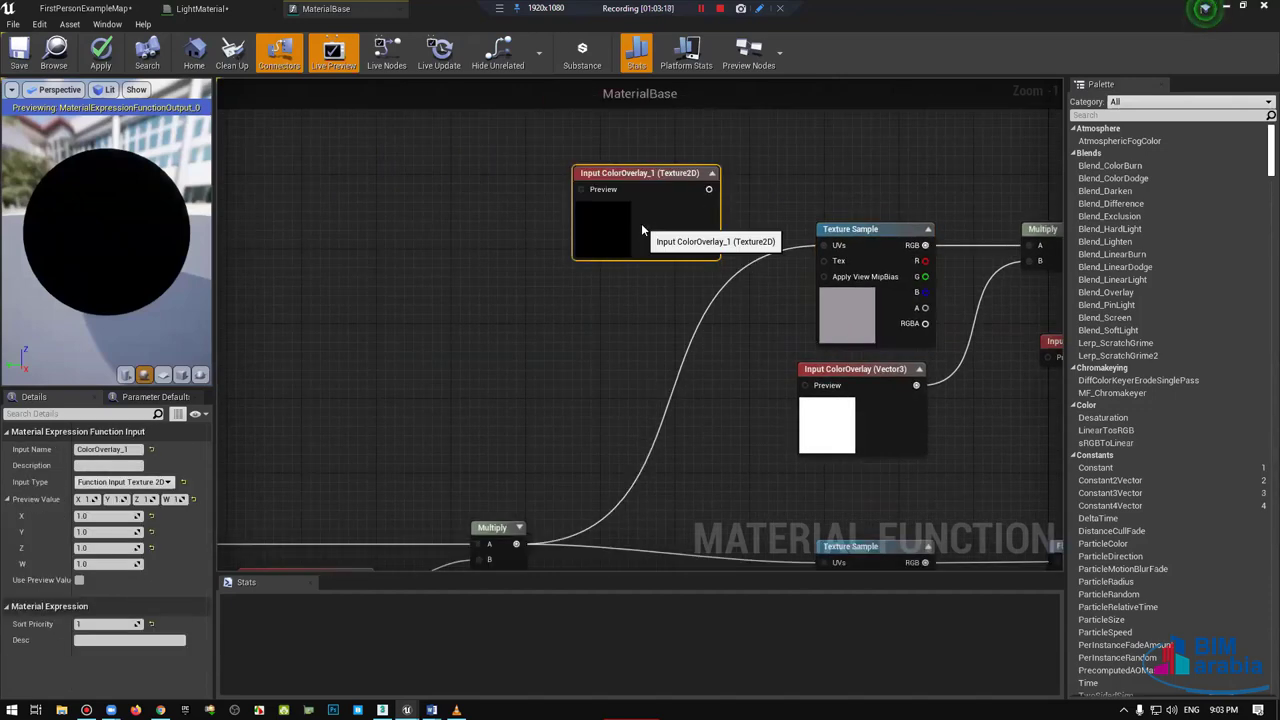
# Step: Try connecting ColorOverlay_1 to the Texture Sample's UVs and RGB pins, then reposition it
pyautogui.moveTo(709, 189); pyautogui.dragTo(829, 251)
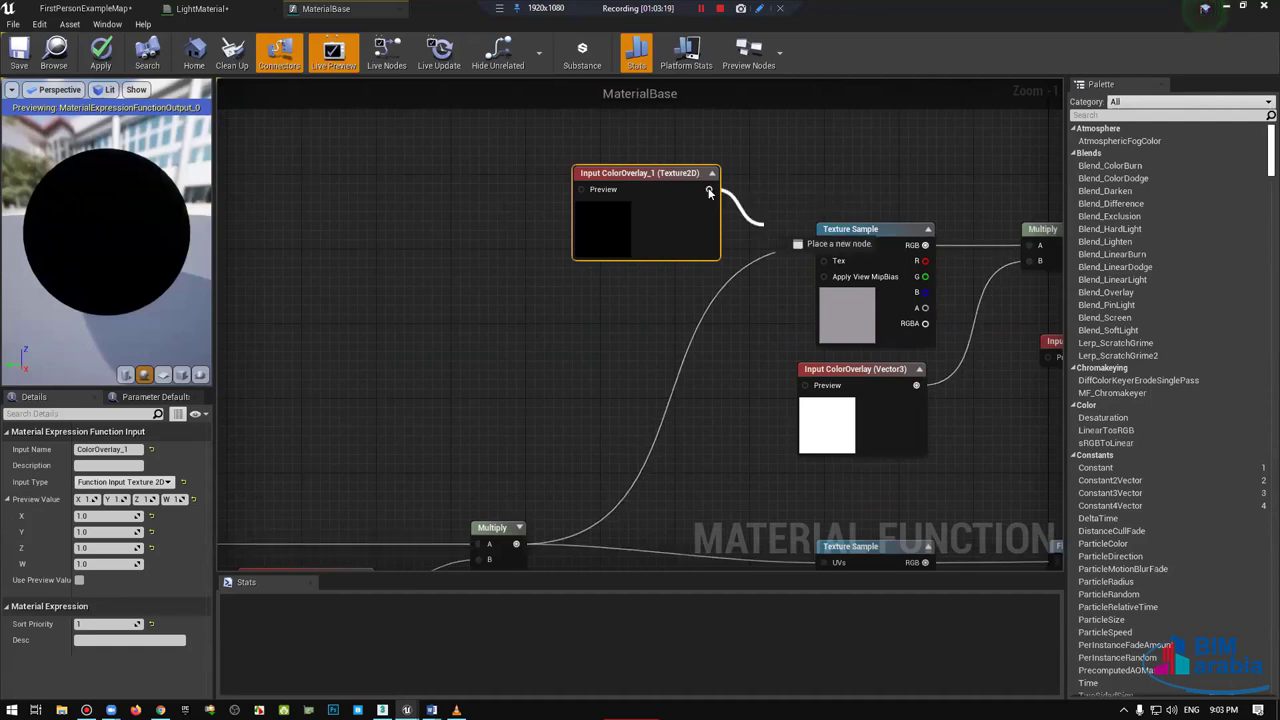
pyautogui.press('Escape')
pyautogui.moveTo(709, 189); pyautogui.dragTo(926, 250)
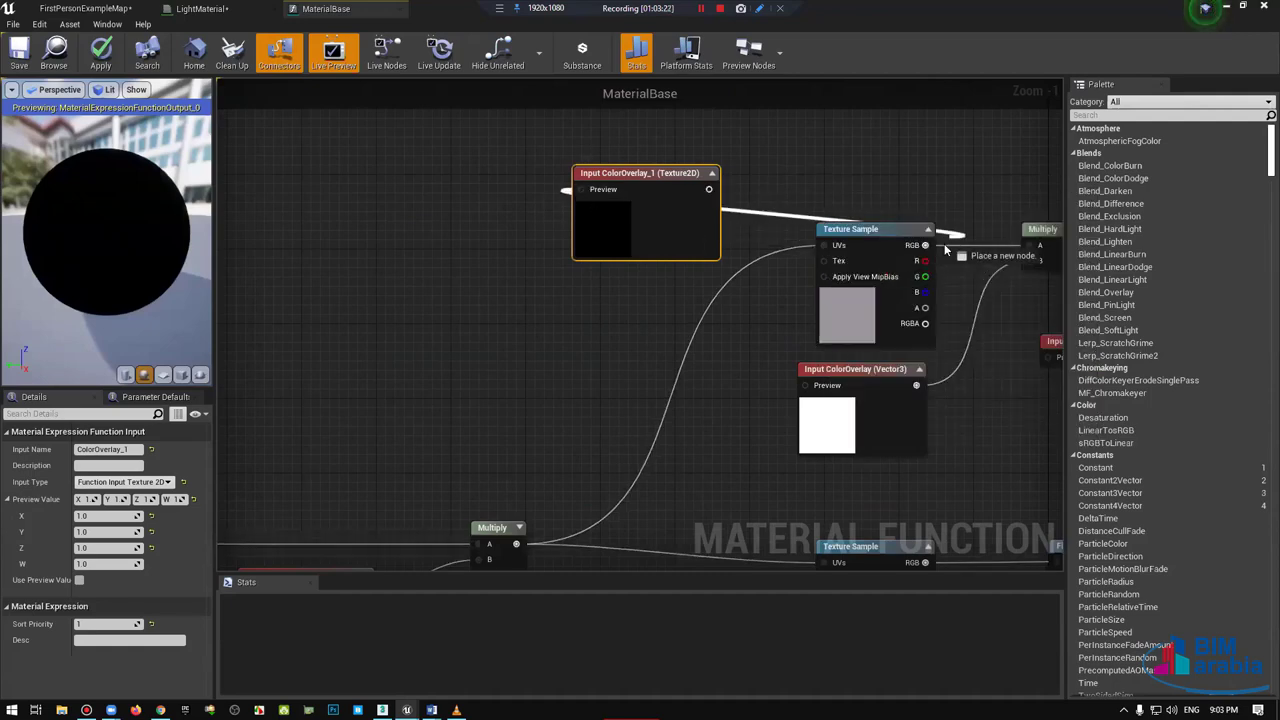
pyautogui.press('Escape')
pyautogui.moveTo(641, 184); pyautogui.dragTo(968, 156)
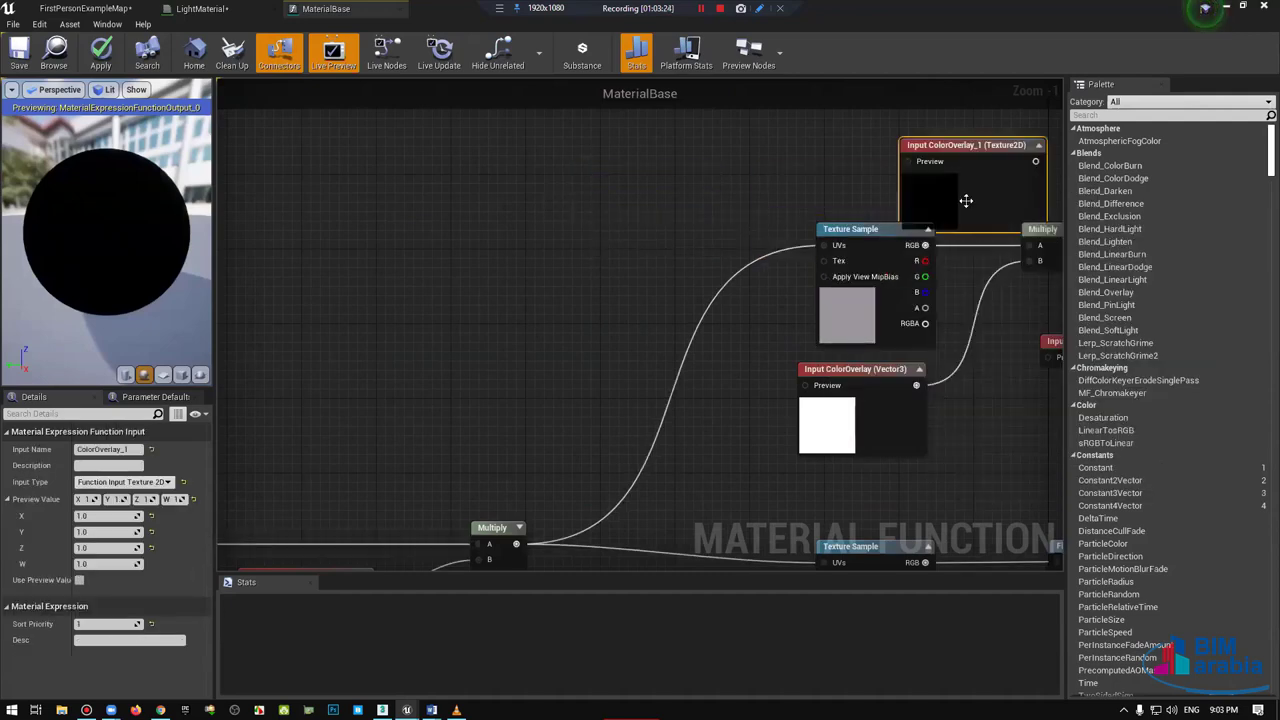
pyautogui.moveTo(694, 254); pyautogui.dragTo(427, 354, button='right')
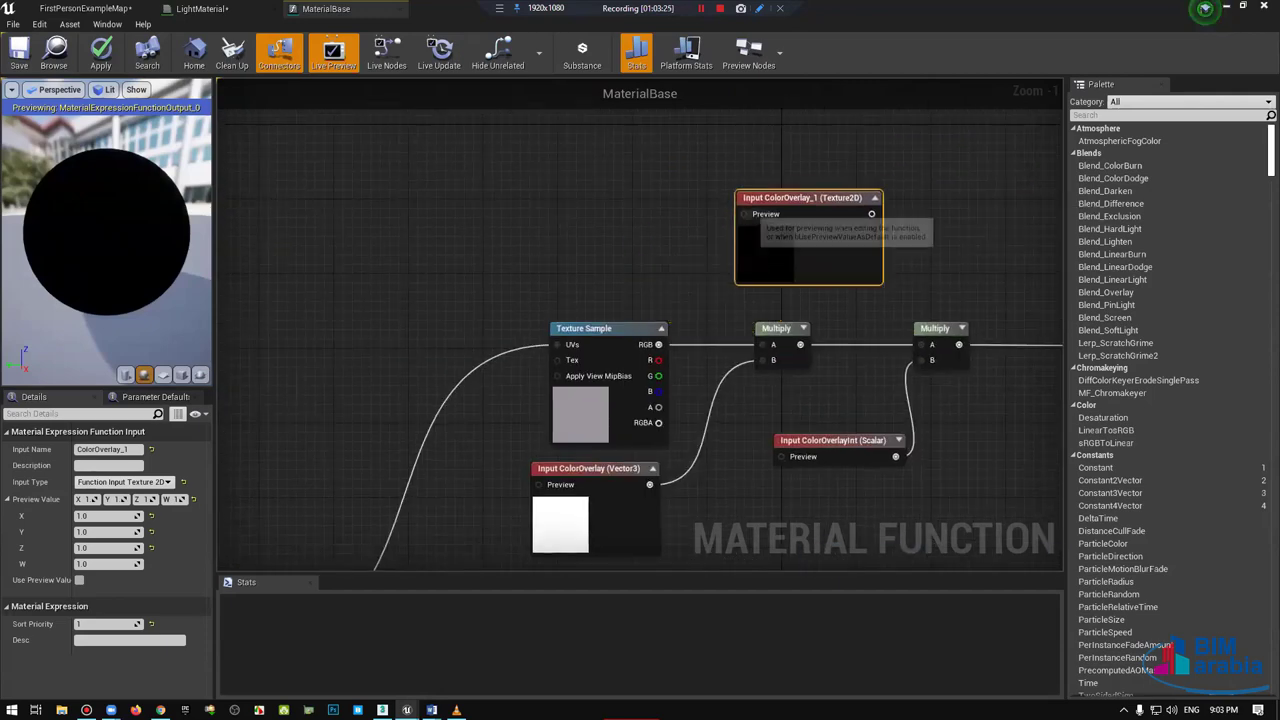
pyautogui.rightClick(741, 212)
pyautogui.click(683, 229)
# Step: Promote ColorOverlay_1's Preview pin to a parameter named Tewxture and arrange both nodes
pyautogui.rightClick(744, 214)
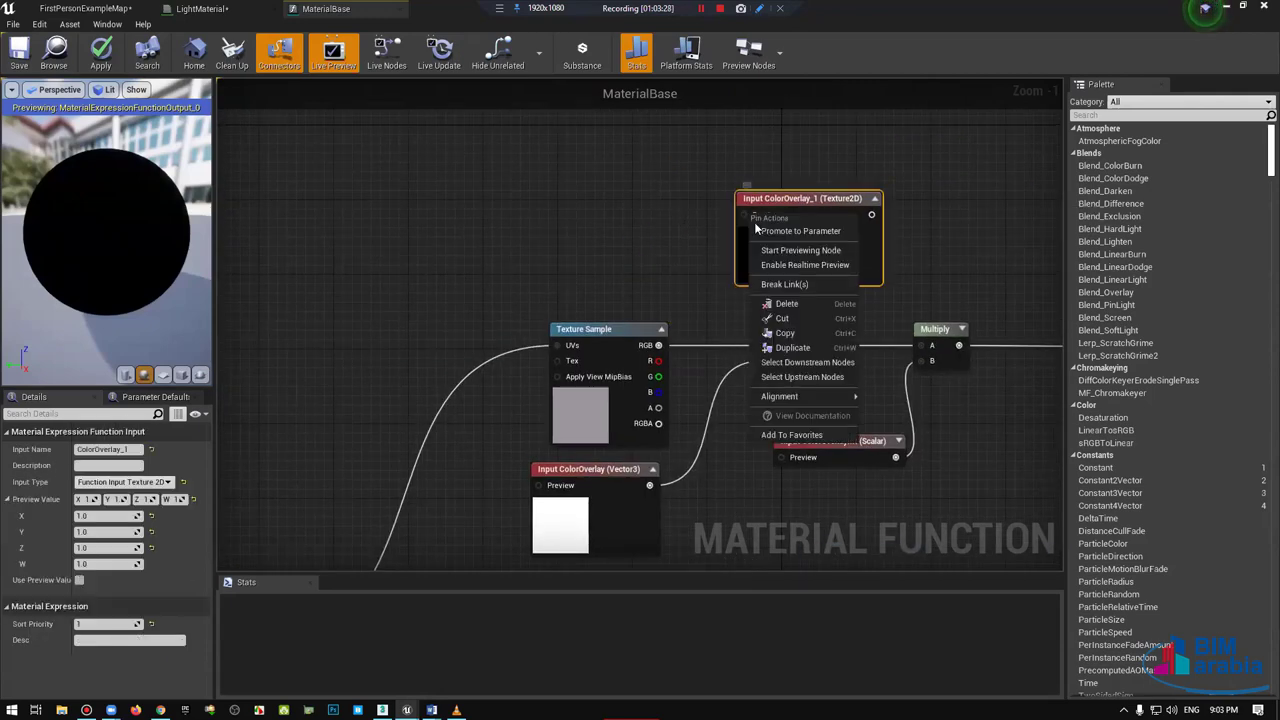
pyautogui.click(758, 229)
pyautogui.write('Tewxture')
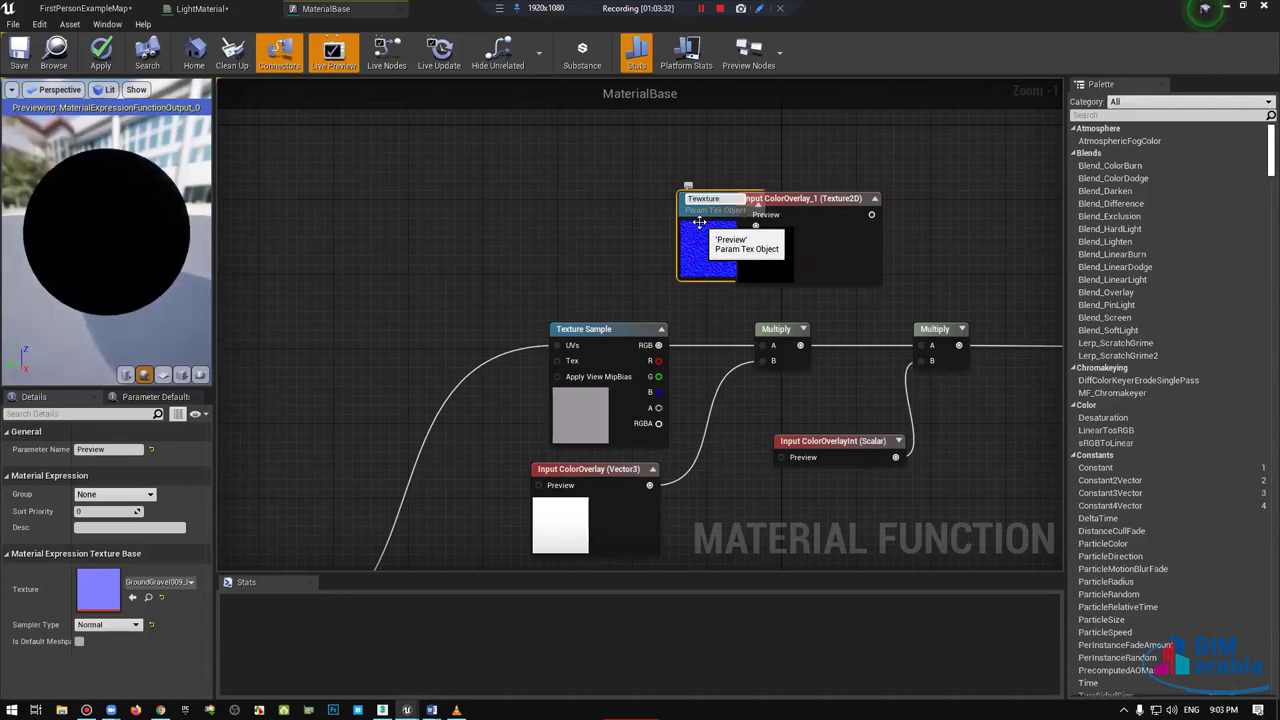
pyautogui.press('Return')
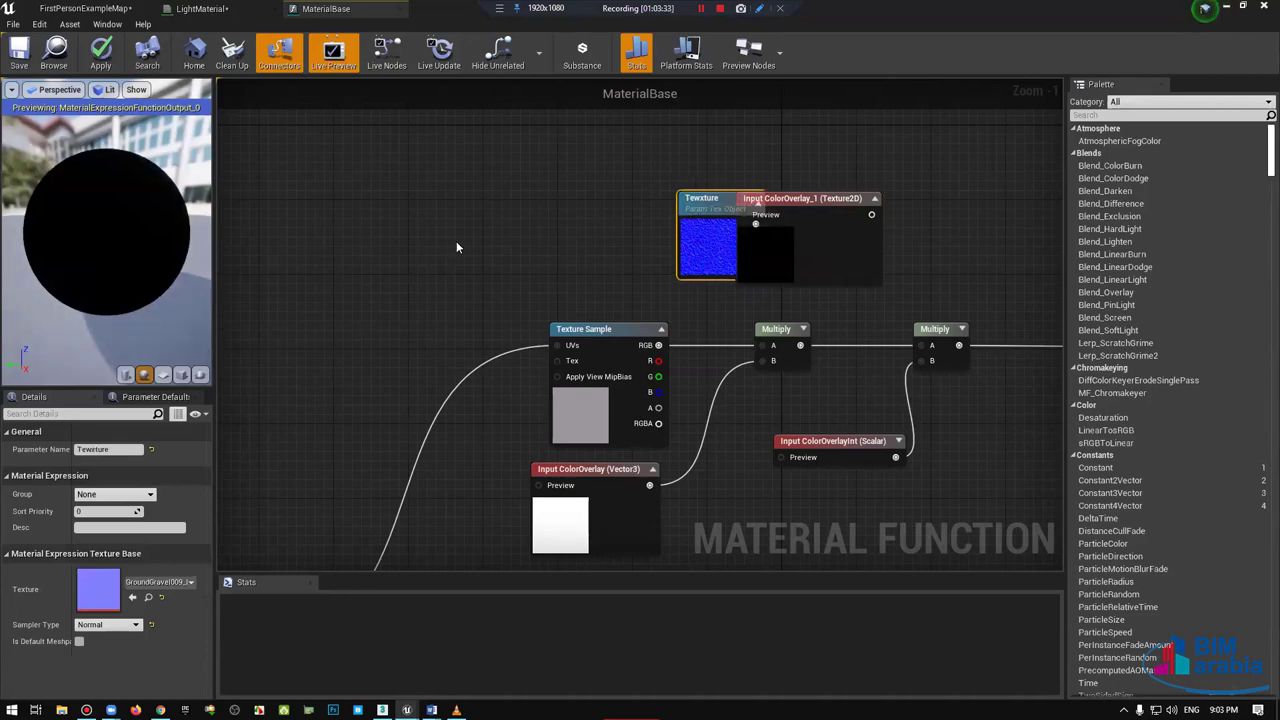
pyautogui.moveTo(699, 249); pyautogui.dragTo(533, 230)
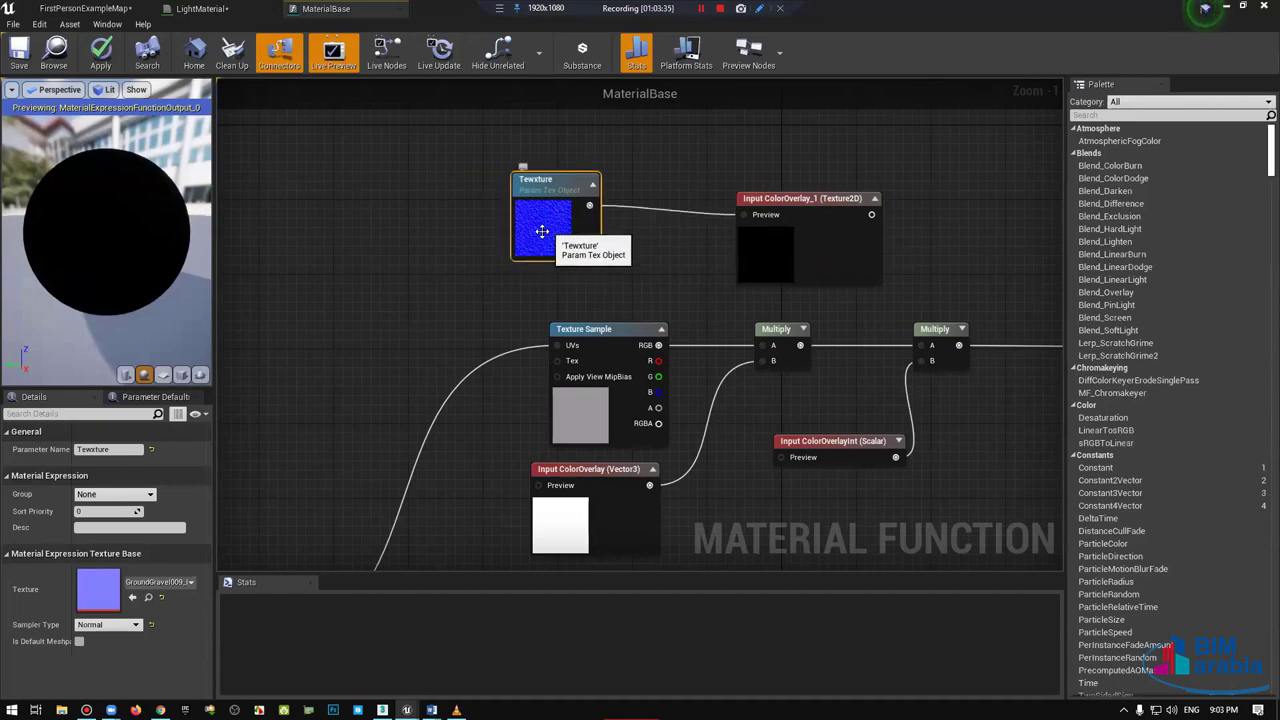
pyautogui.moveTo(563, 233); pyautogui.dragTo(563, 242)
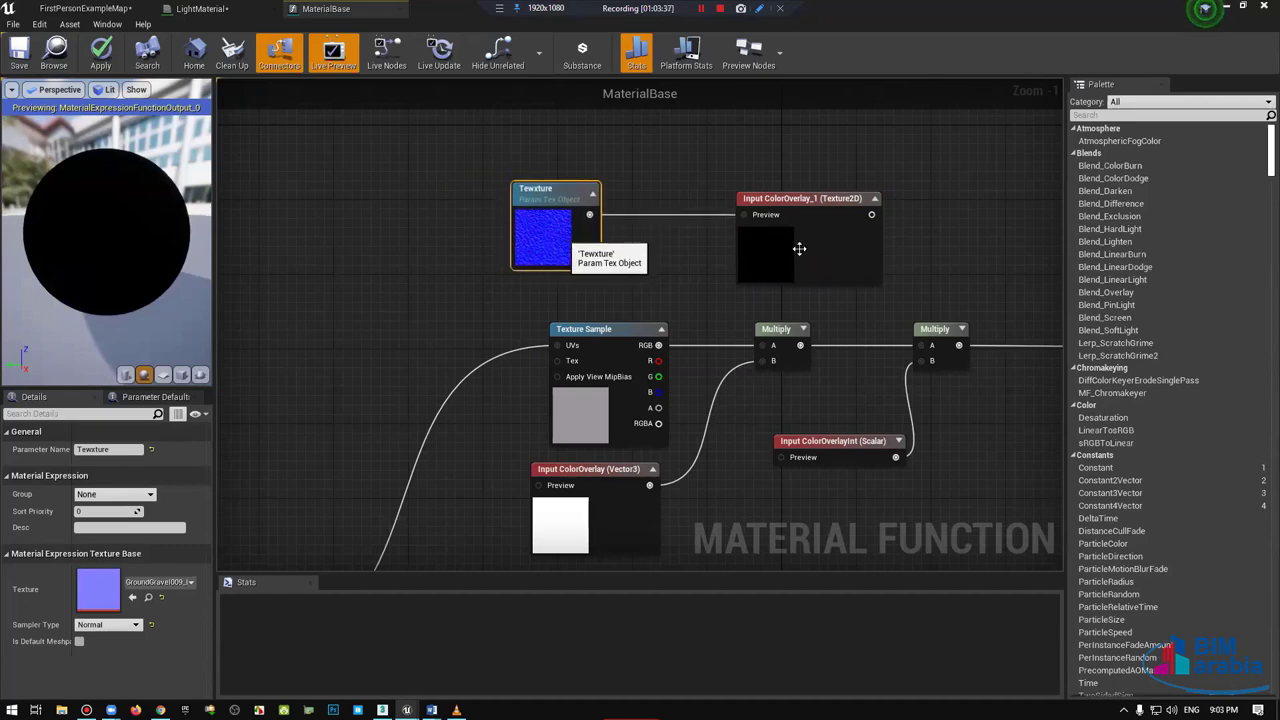
pyautogui.moveTo(799, 248); pyautogui.dragTo(713, 254)
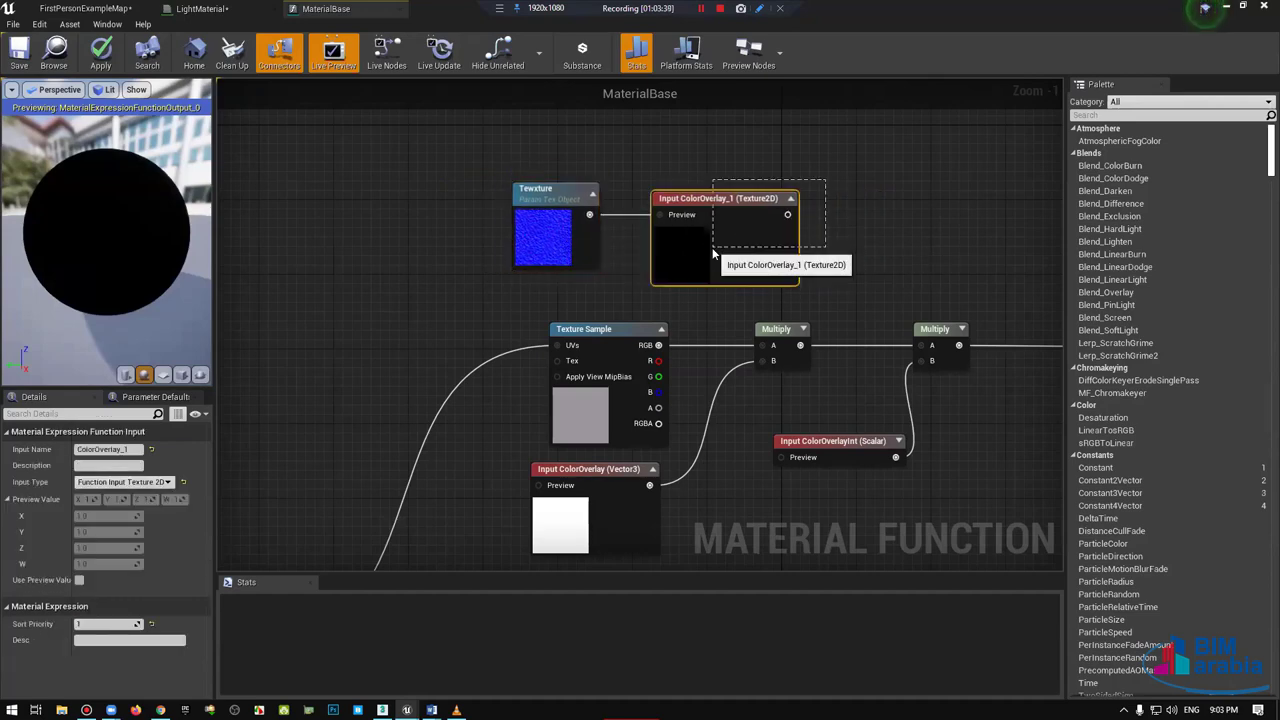
pyautogui.click(830, 240)
# Step: Delete Input ColorOverlay_1, try wiring Tewxture into Multiply A, then undo the deletion
pyautogui.moveTo(787, 214)
pyautogui.mouseDown()
pyautogui.moveTo(847, 274)
pyautogui.moveTo(683, 256)
pyautogui.mouseUp()
pyautogui.click(683, 256)
pyautogui.press('Delete')
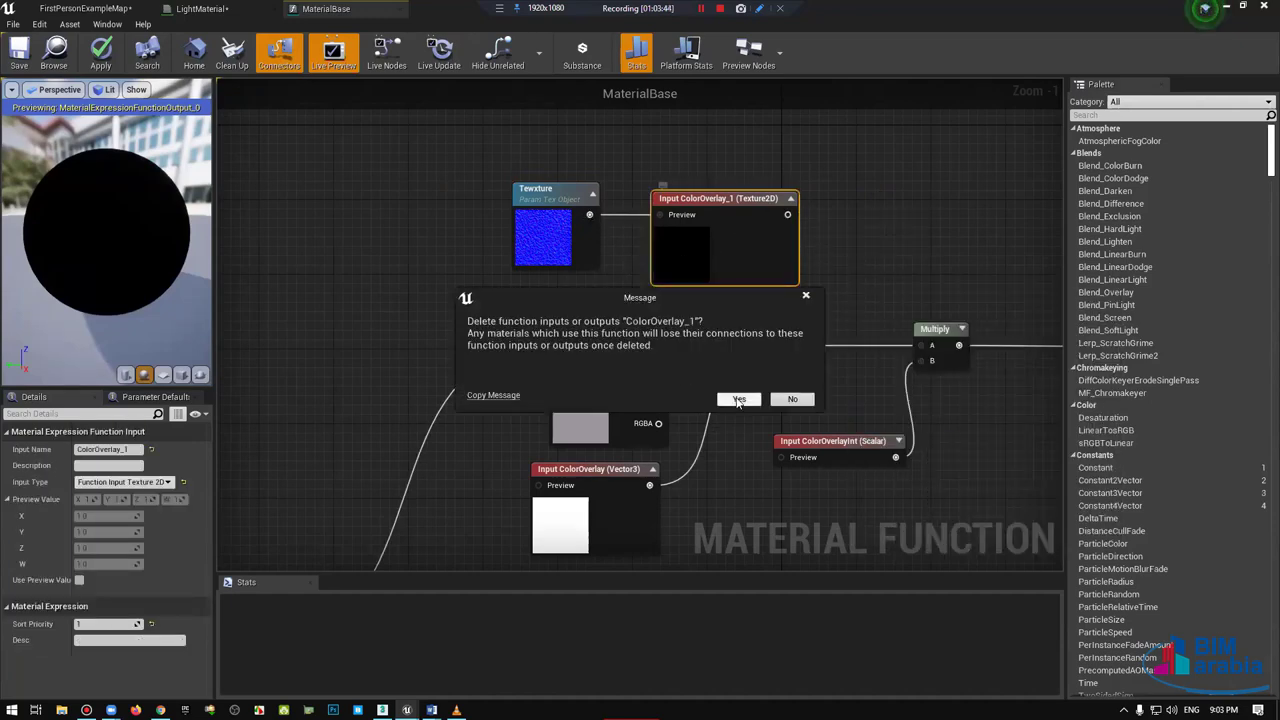
pyautogui.click(739, 399)
pyautogui.moveTo(589, 214)
pyautogui.mouseDown()
pyautogui.moveTo(777, 349)
pyautogui.moveTo(814, 347)
pyautogui.moveTo(489, 214)
pyautogui.mouseUp()
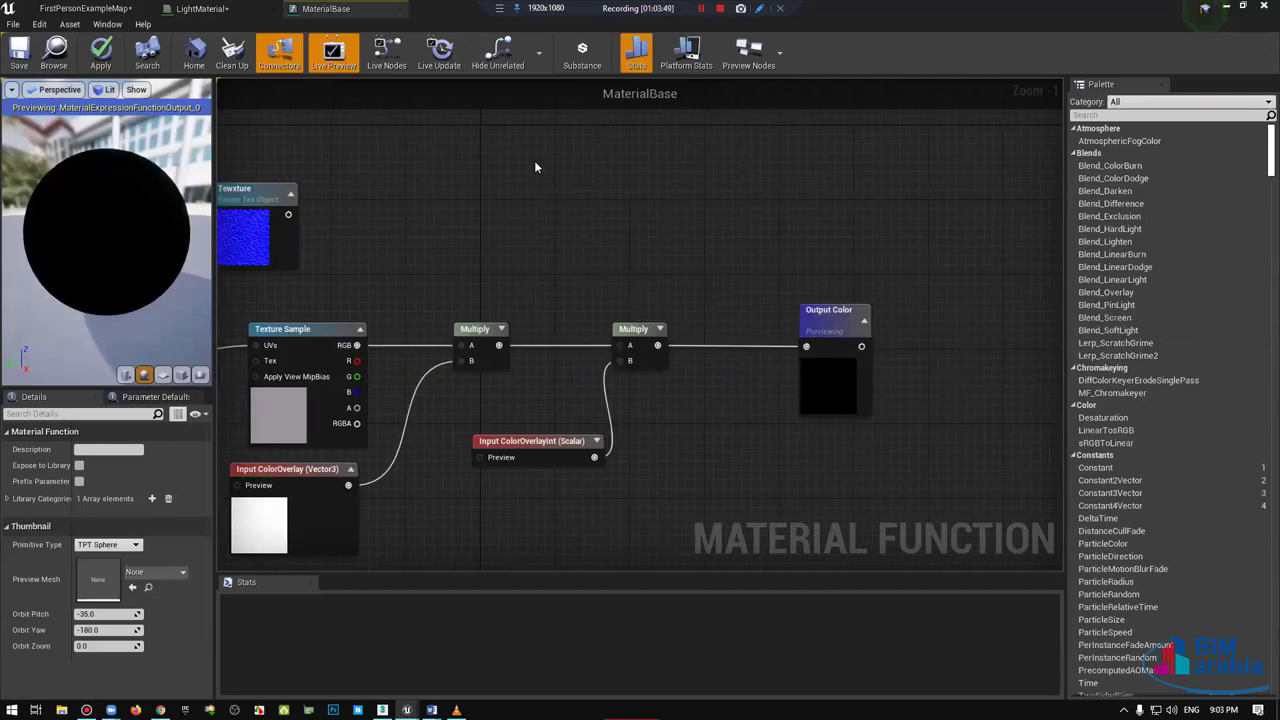
pyautogui.hotkey('ctrl', 'z')
pyautogui.moveTo(806, 349)
pyautogui.mouseDown()
pyautogui.moveTo(376, 214)
pyautogui.moveTo(385, 227)
pyautogui.mouseUp()
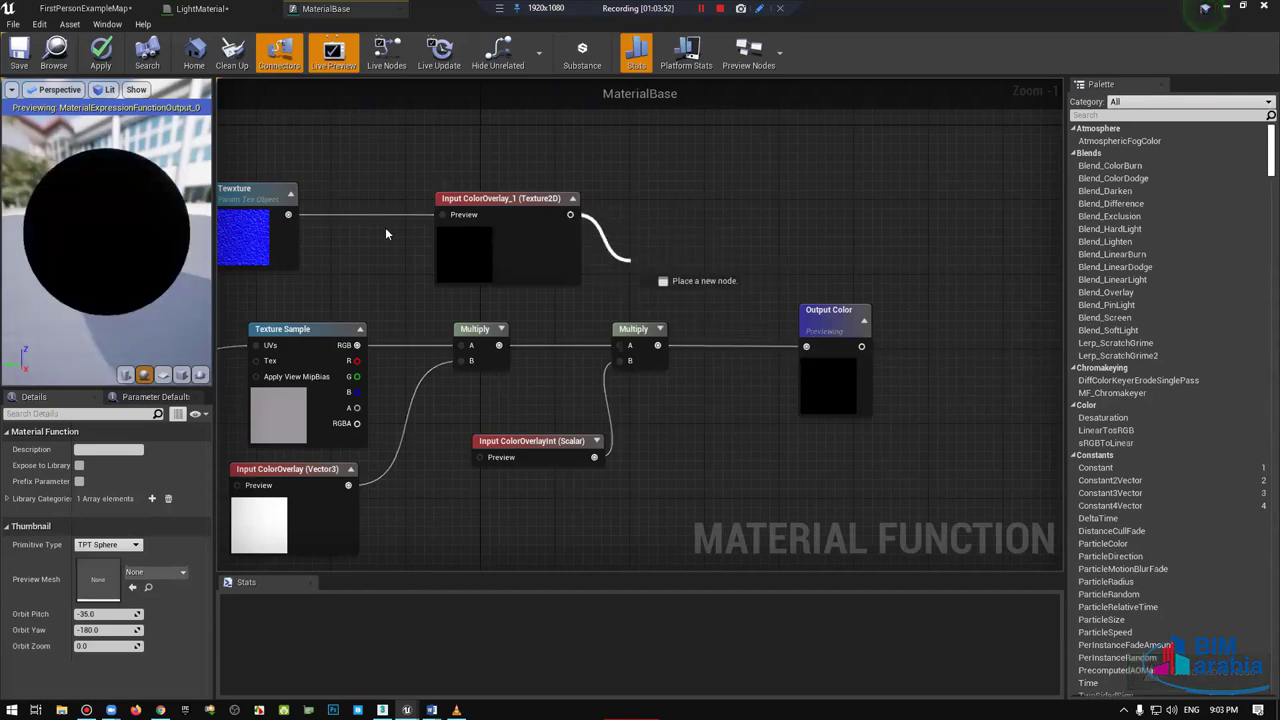
# Step: Add a Texture Sample node fed by ColorOverlay_1 and place it beside the input
pyautogui.moveTo(491, 234); pyautogui.dragTo(386, 234)
pyautogui.moveTo(467, 214); pyautogui.dragTo(576, 214)
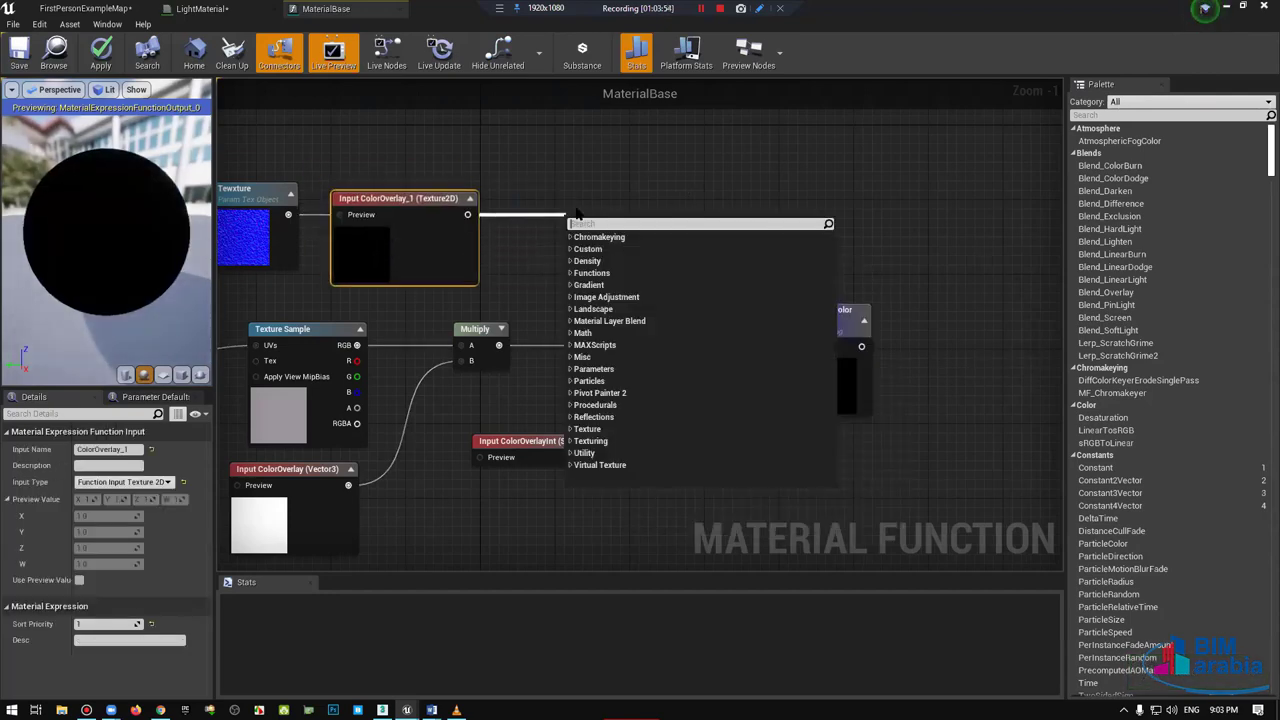
pyautogui.write('texture')
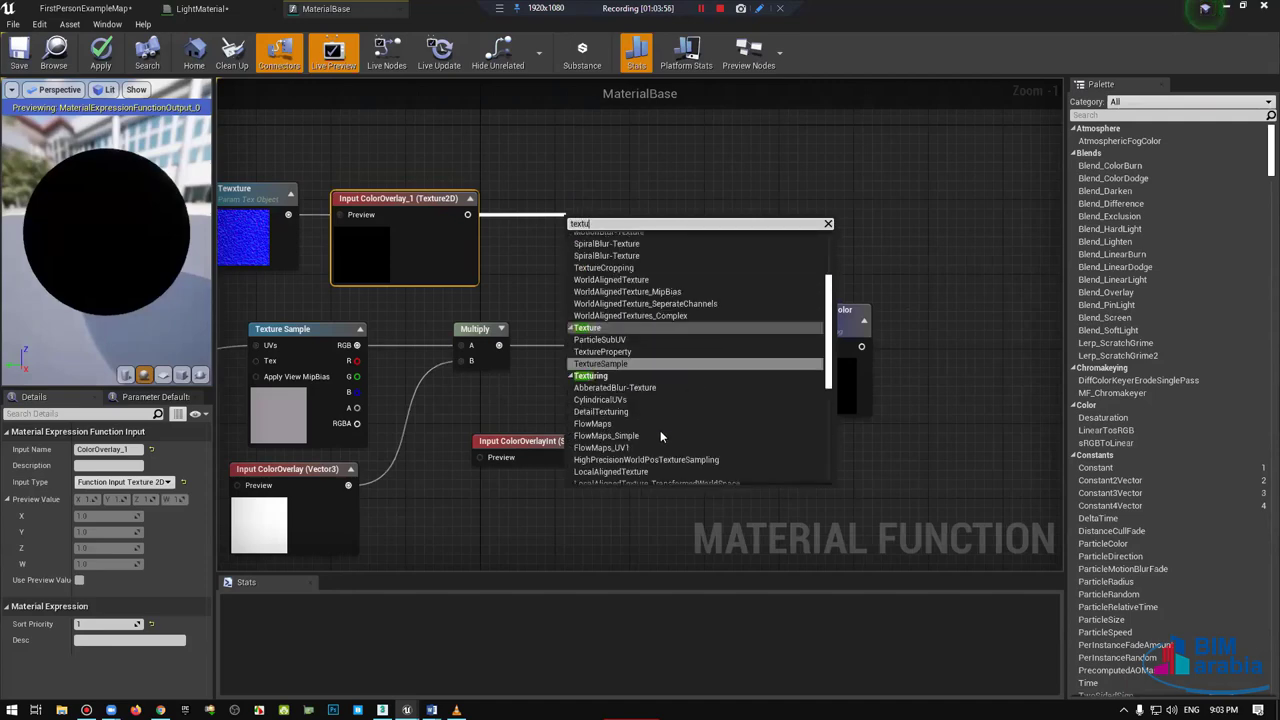
pyautogui.scroll(-3, 660, 405)
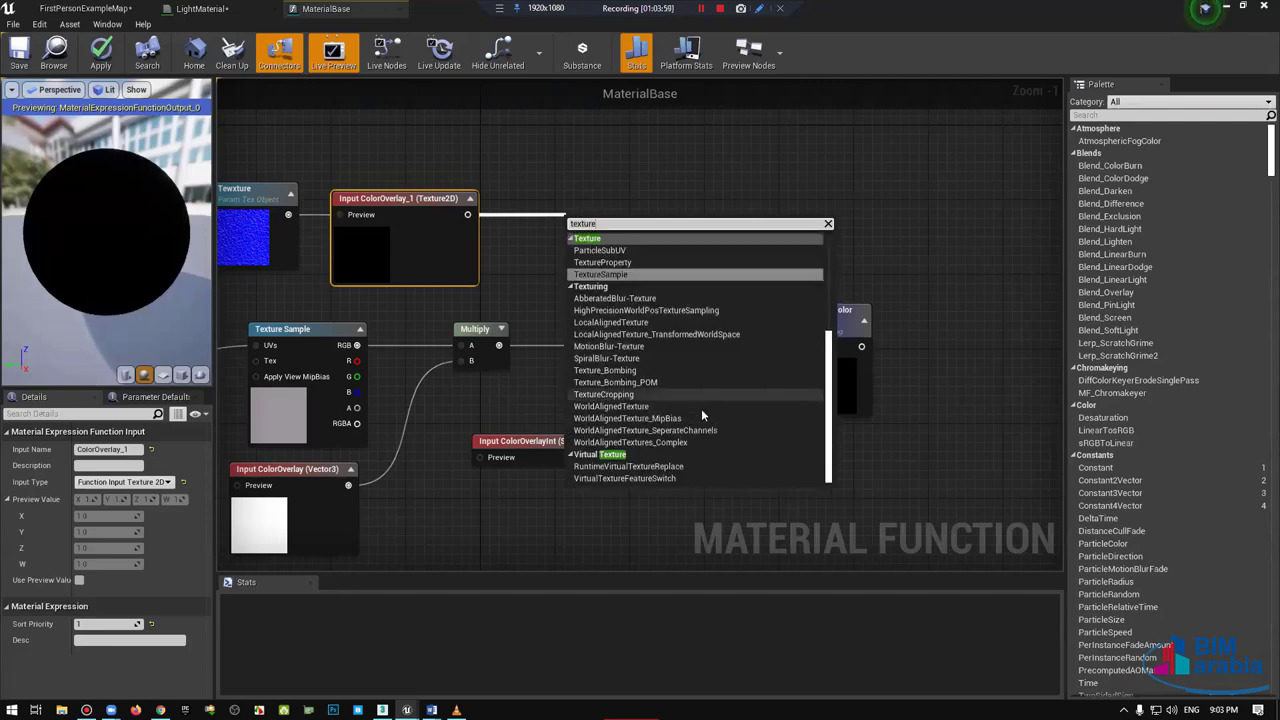
pyautogui.scroll(2, 701, 434)
pyautogui.scroll(3, 664, 342)
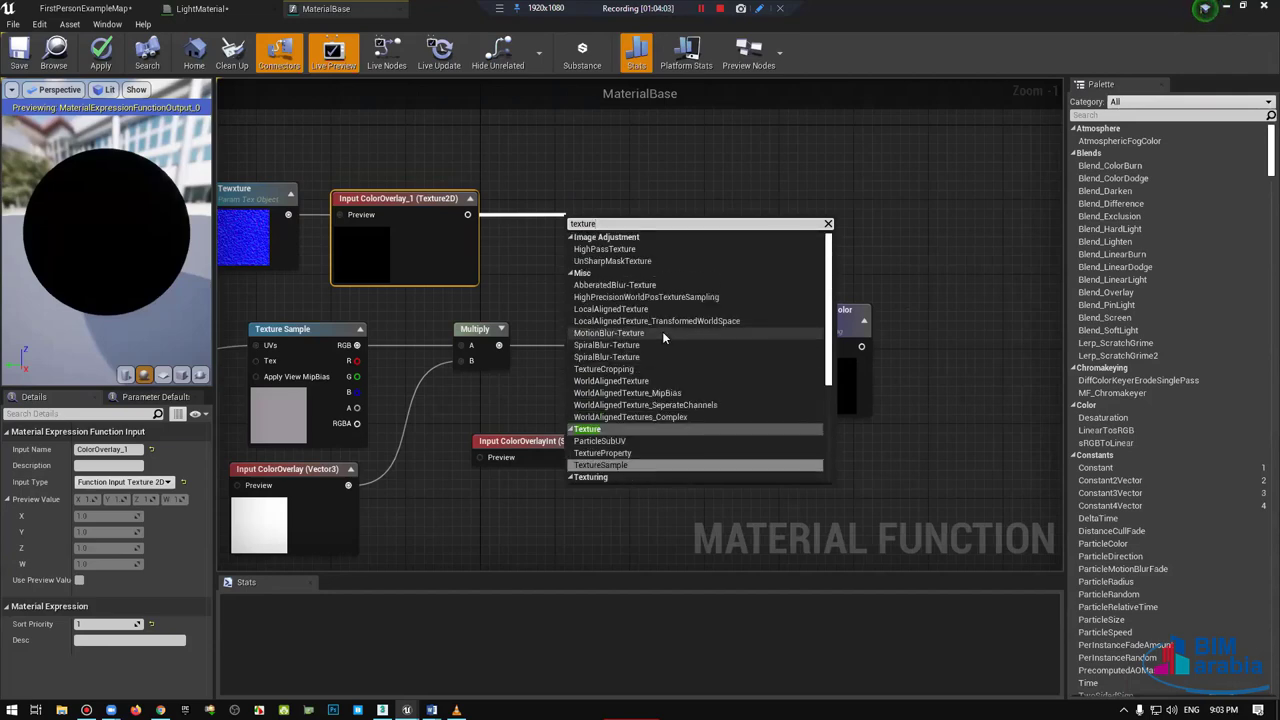
pyautogui.write(' samp')
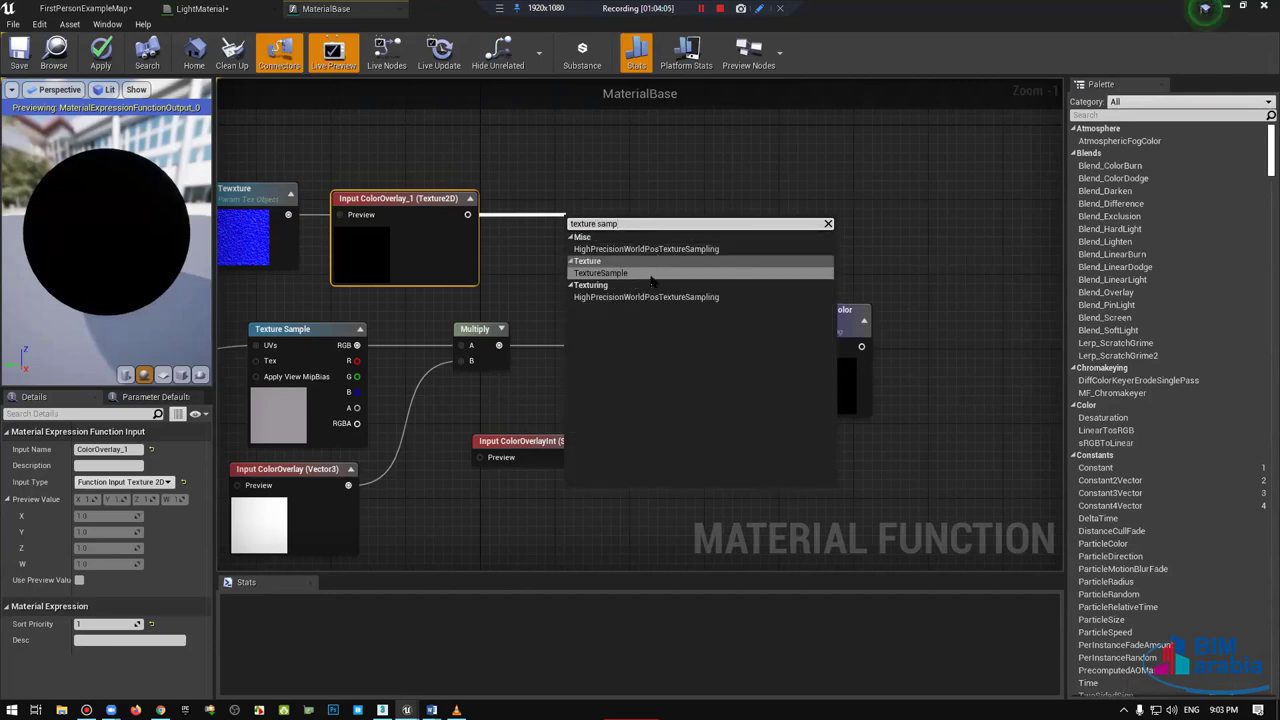
pyautogui.click(651, 279)
pyautogui.moveTo(637, 234)
pyautogui.mouseDown()
pyautogui.moveTo(620, 183)
pyautogui.moveTo(588, 221)
pyautogui.mouseUp()
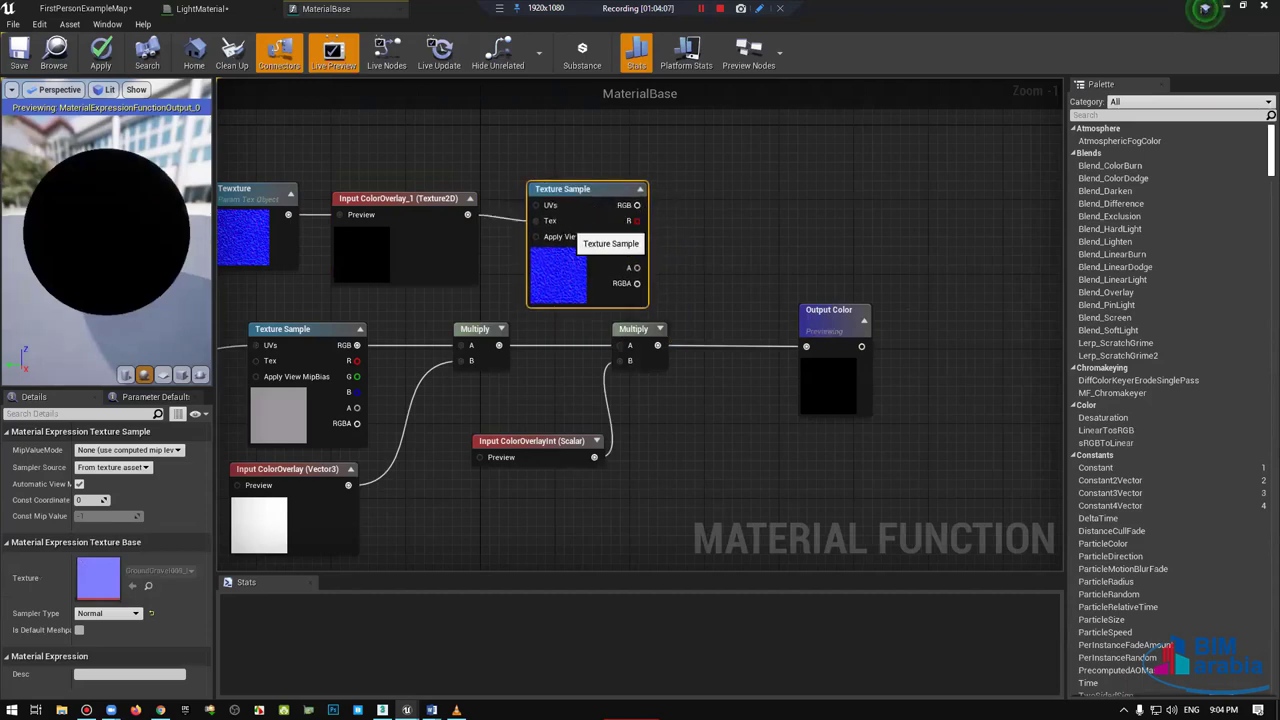
# Step: Connect the new sample's RGB output to the first Multiply's A input
pyautogui.moveTo(525, 331); pyautogui.dragTo(565, 322, button='right')
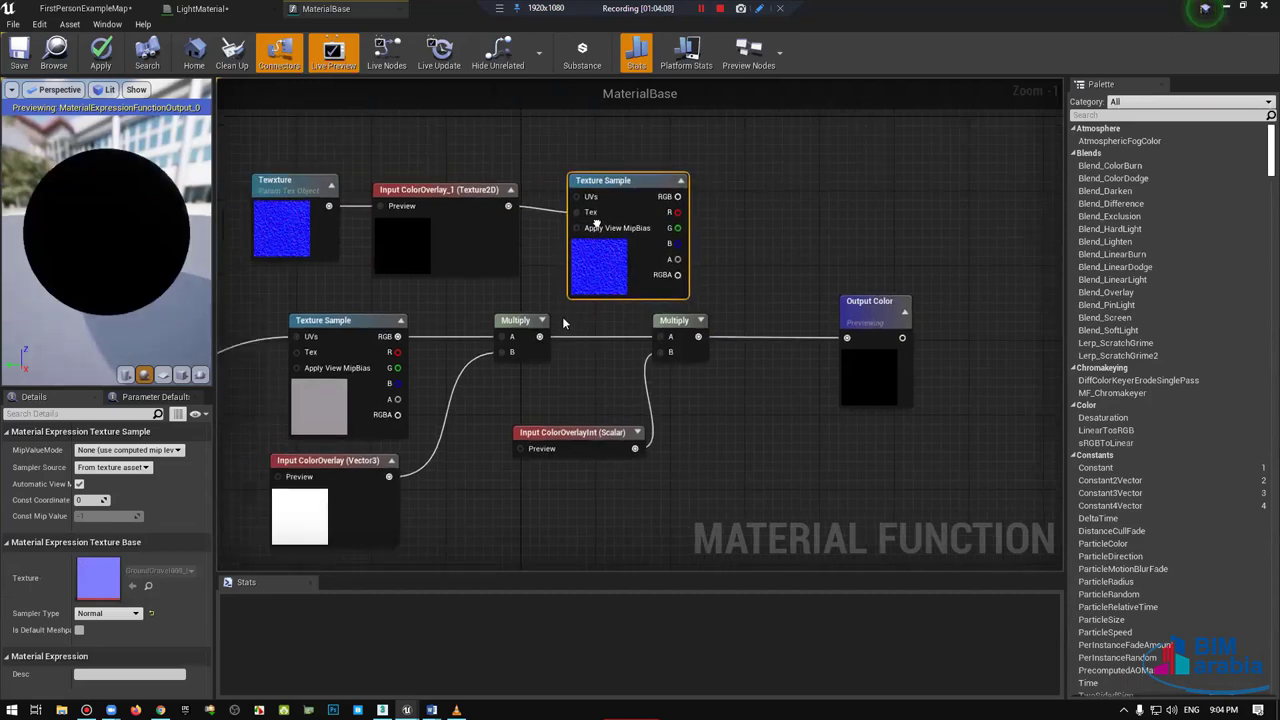
pyautogui.moveTo(596, 222); pyautogui.dragTo(640, 213, button='right')
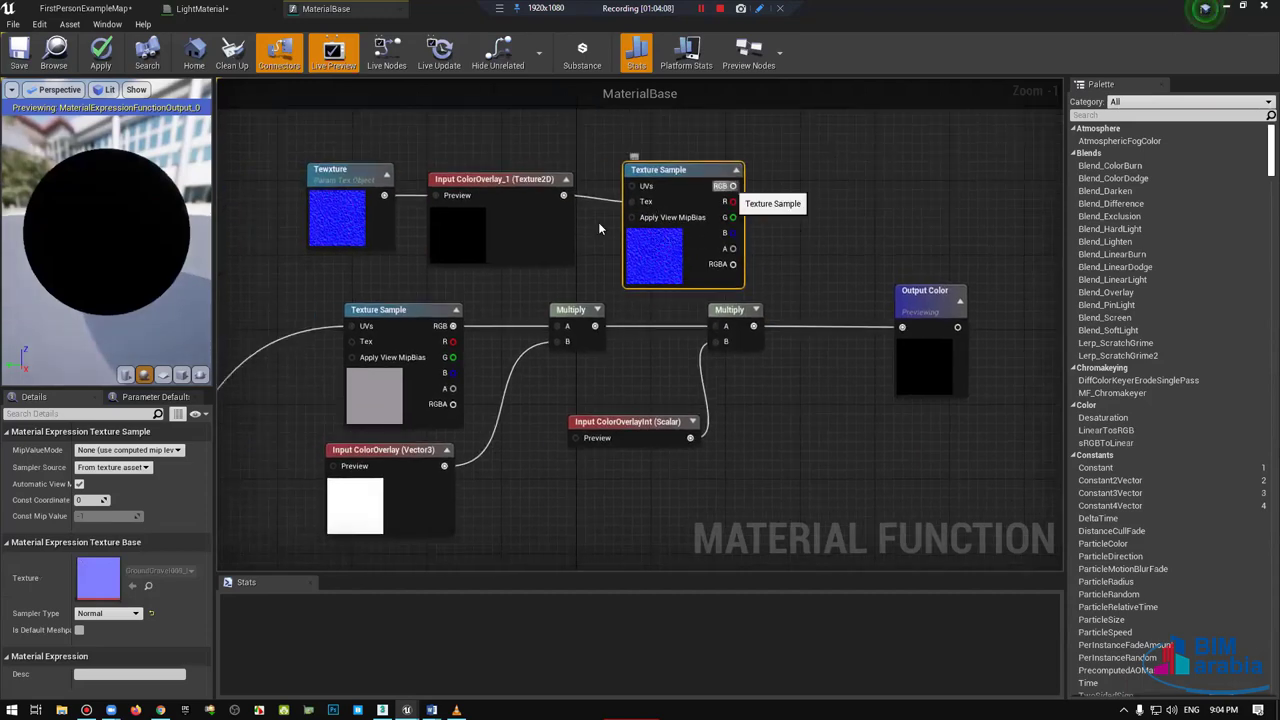
pyautogui.moveTo(720, 187); pyautogui.dragTo(548, 327)
pyautogui.moveTo(415, 248); pyautogui.dragTo(462, 250, button='right')
pyautogui.moveTo(361, 243); pyautogui.dragTo(508, 232, button='right')
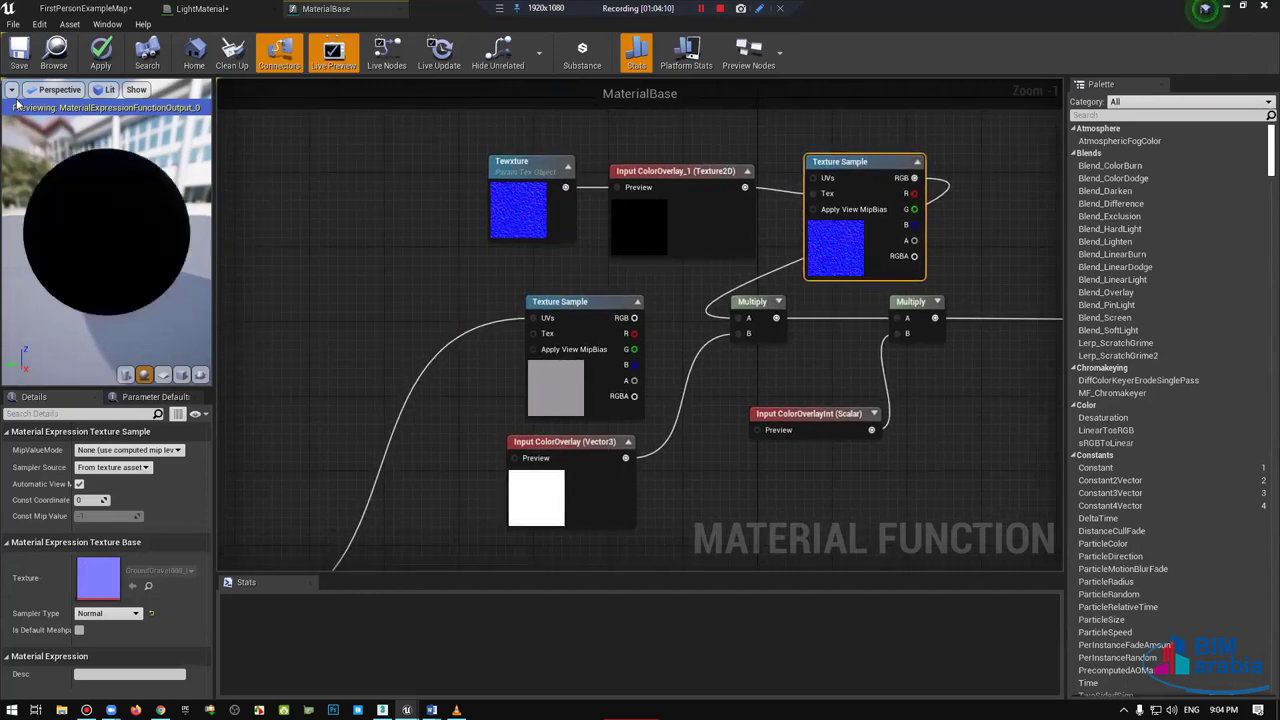
pyautogui.moveTo(848, 253); pyautogui.dragTo(515, 120)
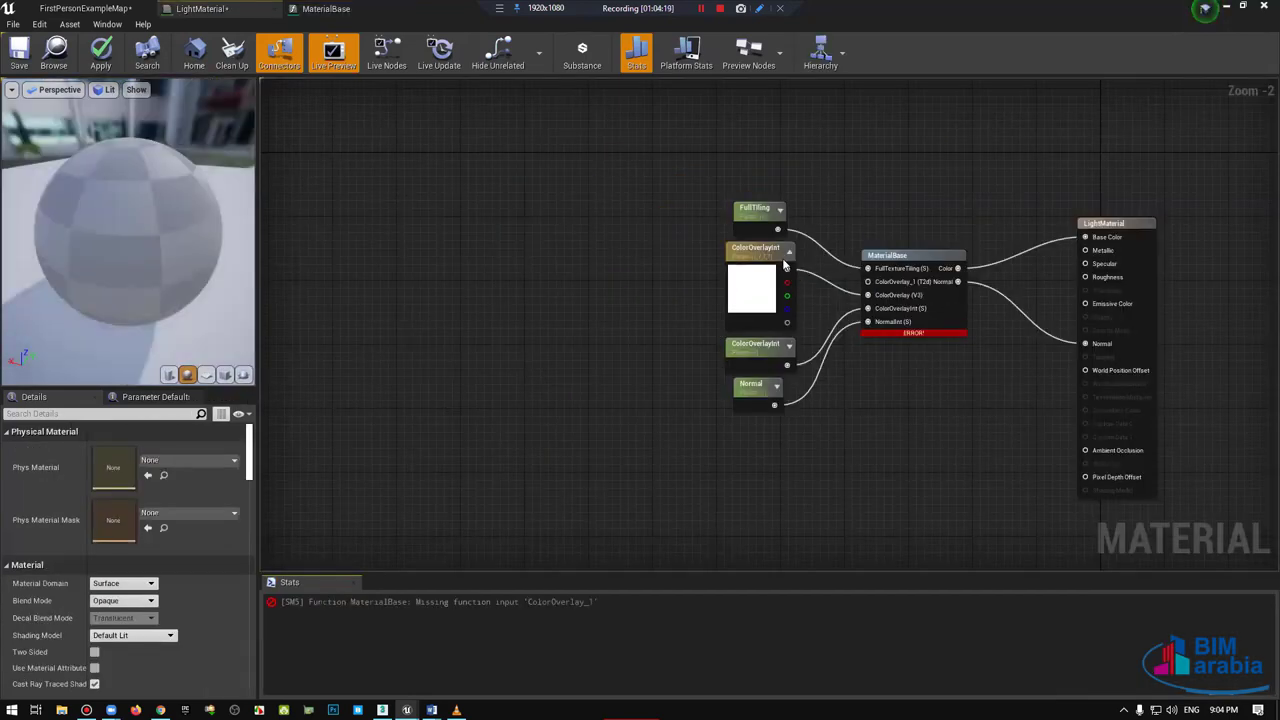
# Step: Tidy the LightMaterial parameter nodes, open MaterialBase and reposition the Texture2D input and sample
pyautogui.scroll(2, 780, 268)
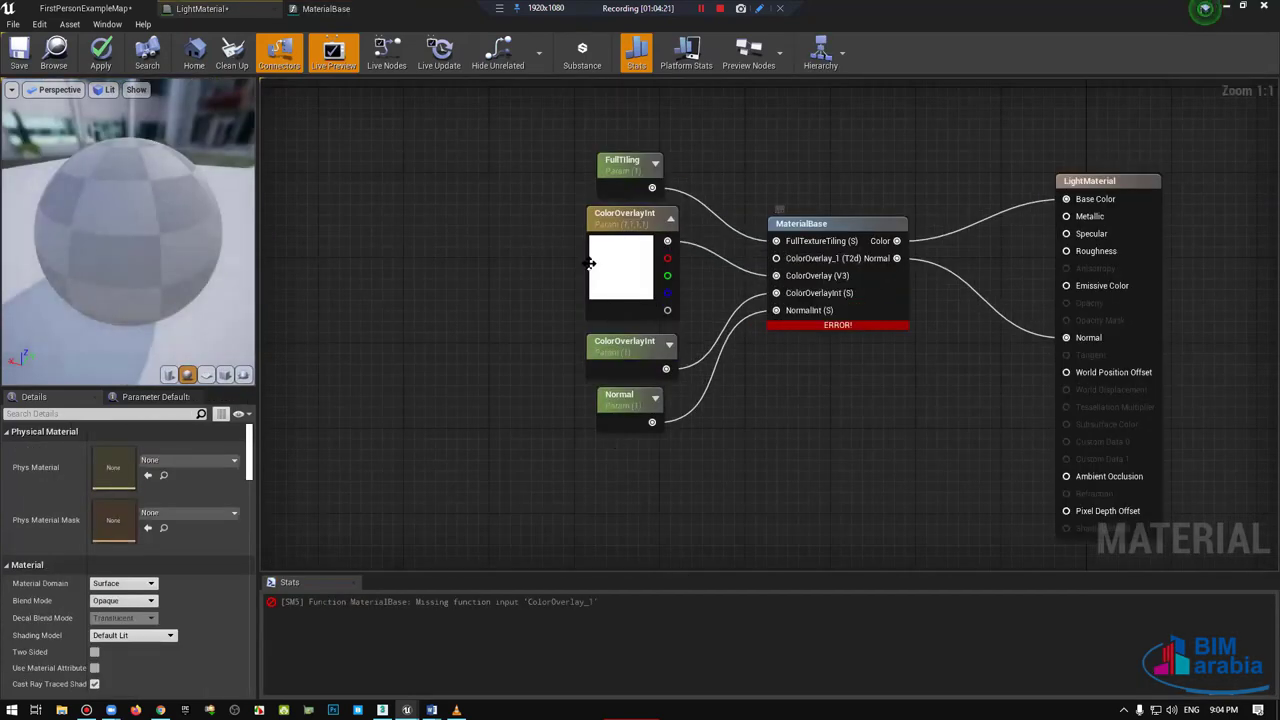
pyautogui.moveTo(531, 283); pyautogui.dragTo(690, 440)
pyautogui.moveTo(626, 207); pyautogui.dragTo(574, 238)
pyautogui.click(635, 308)
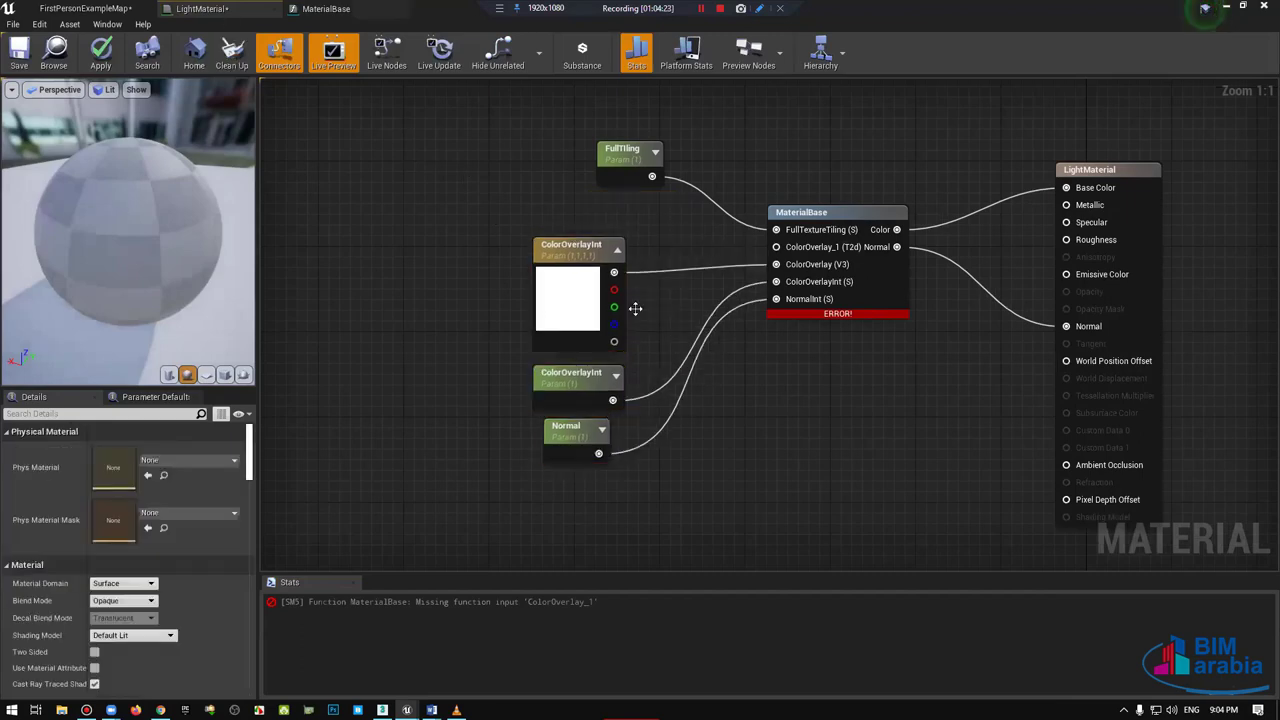
pyautogui.doubleClick(775, 300)
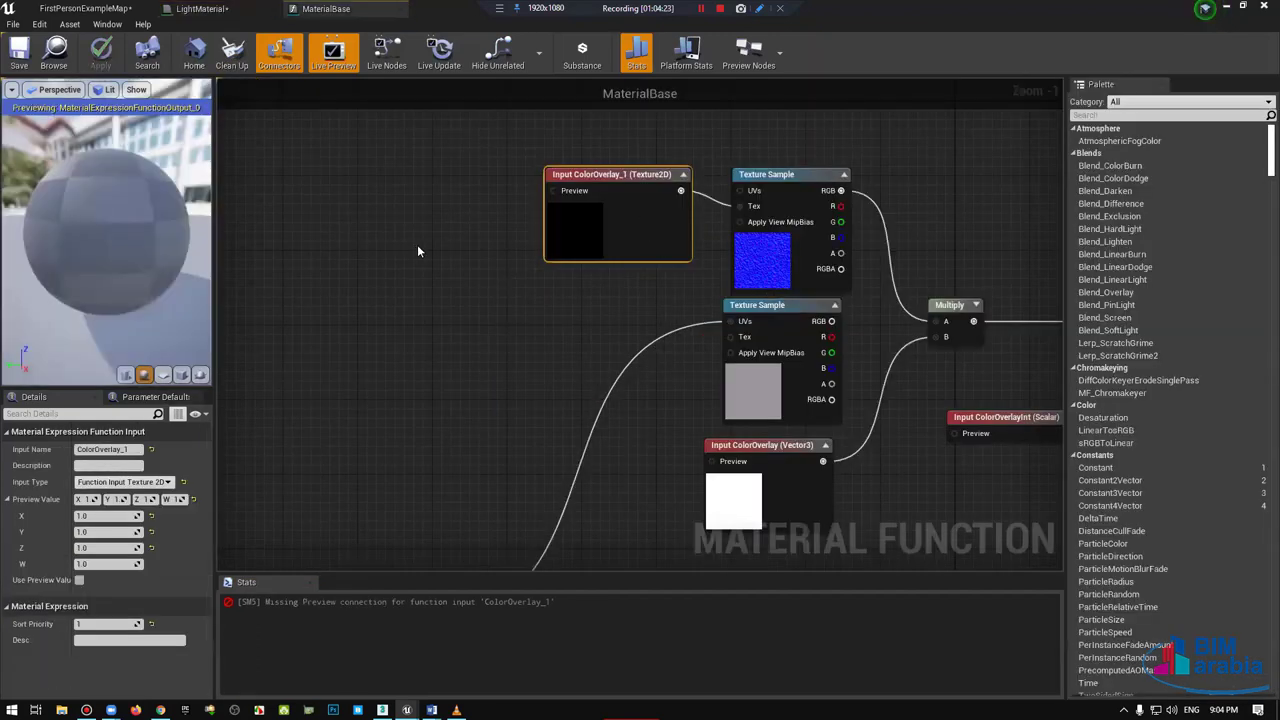
pyautogui.moveTo(616, 185); pyautogui.dragTo(424, 201)
pyautogui.moveTo(700, 290); pyautogui.dragTo(700, 222)
pyautogui.click(424, 201)
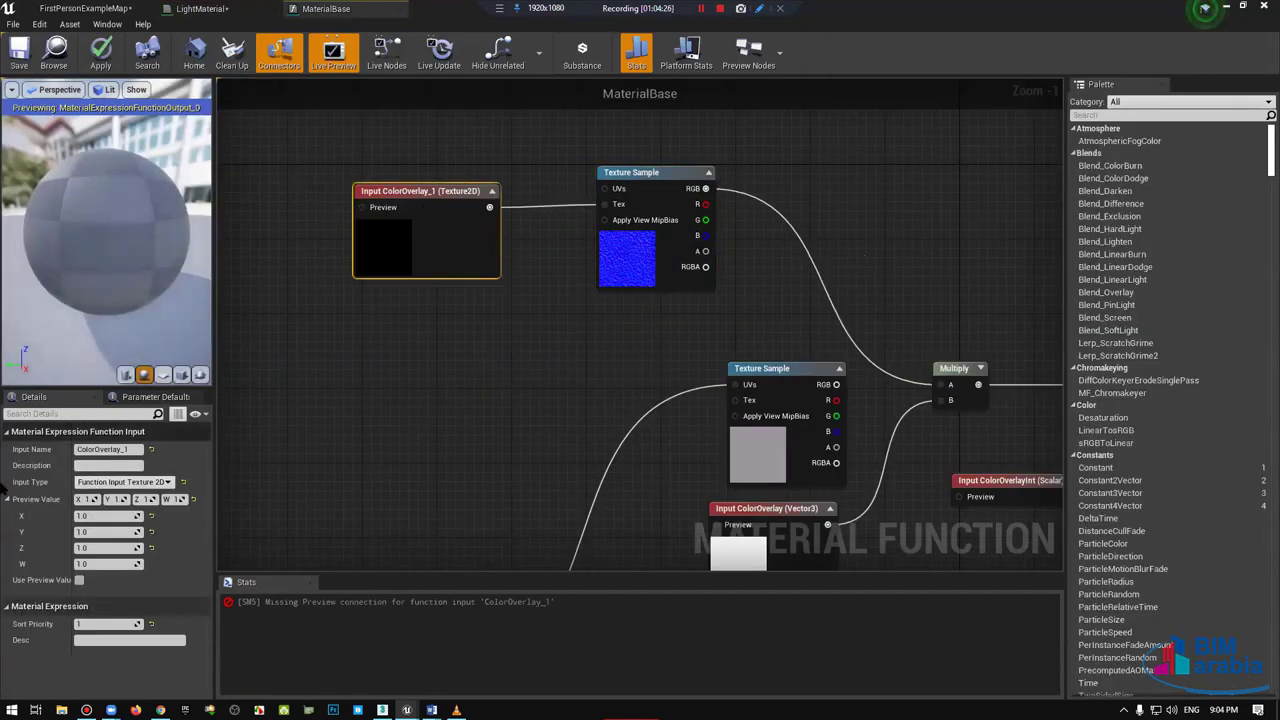
# Step: Rename the texture input to Texture and apply the function changes to LightMaterial
pyautogui.click(108, 449)
pyautogui.write('rte')
pyautogui.press('Return')
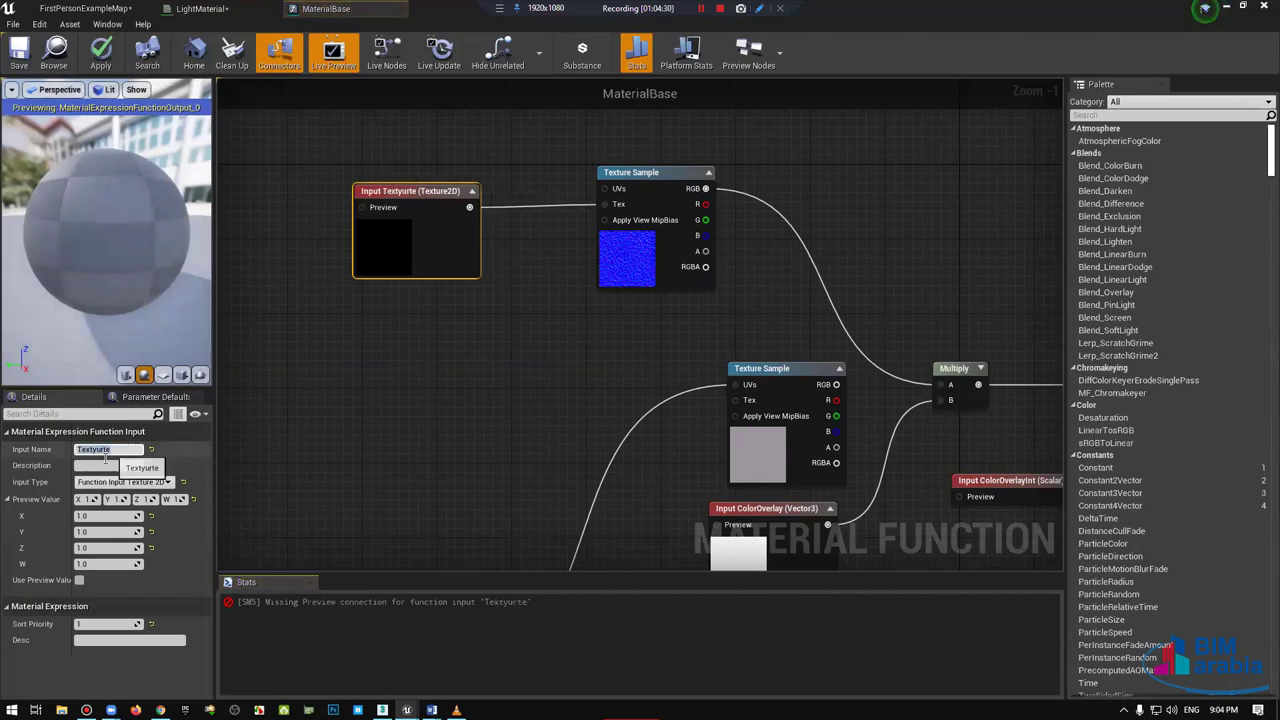
pyautogui.write('Texture')
pyautogui.press('Return')
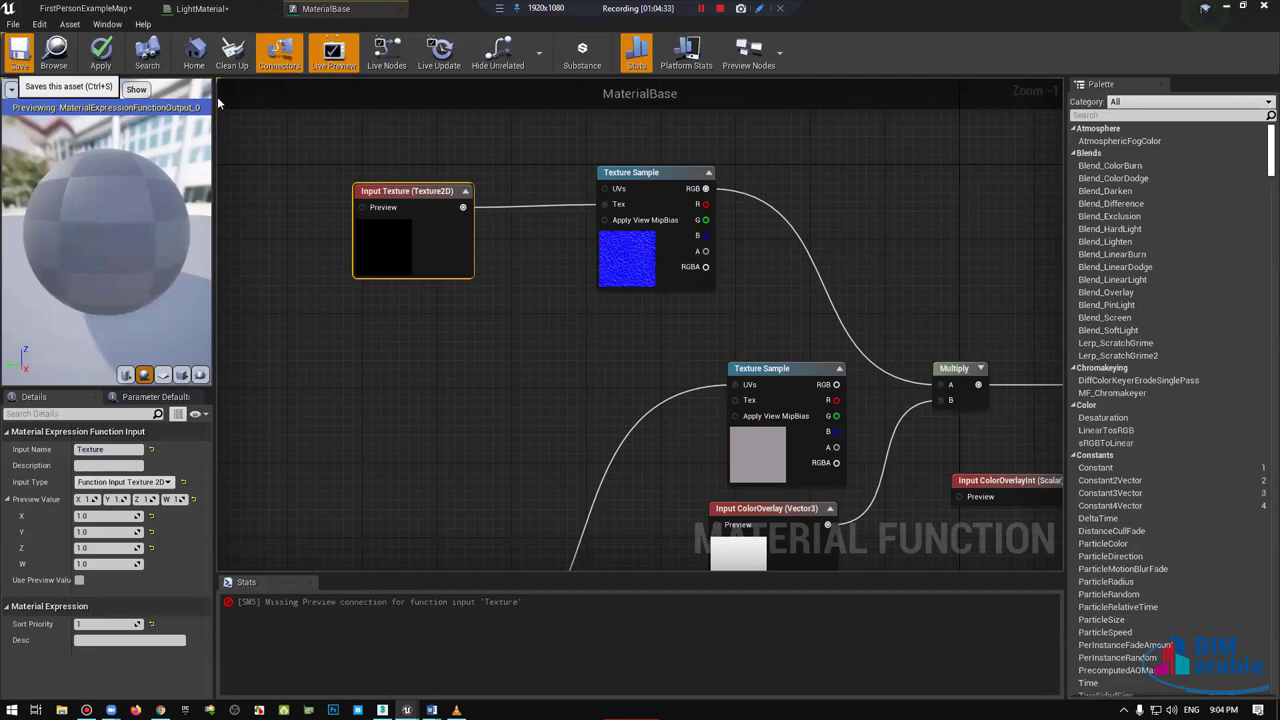
pyautogui.click(255, 8)
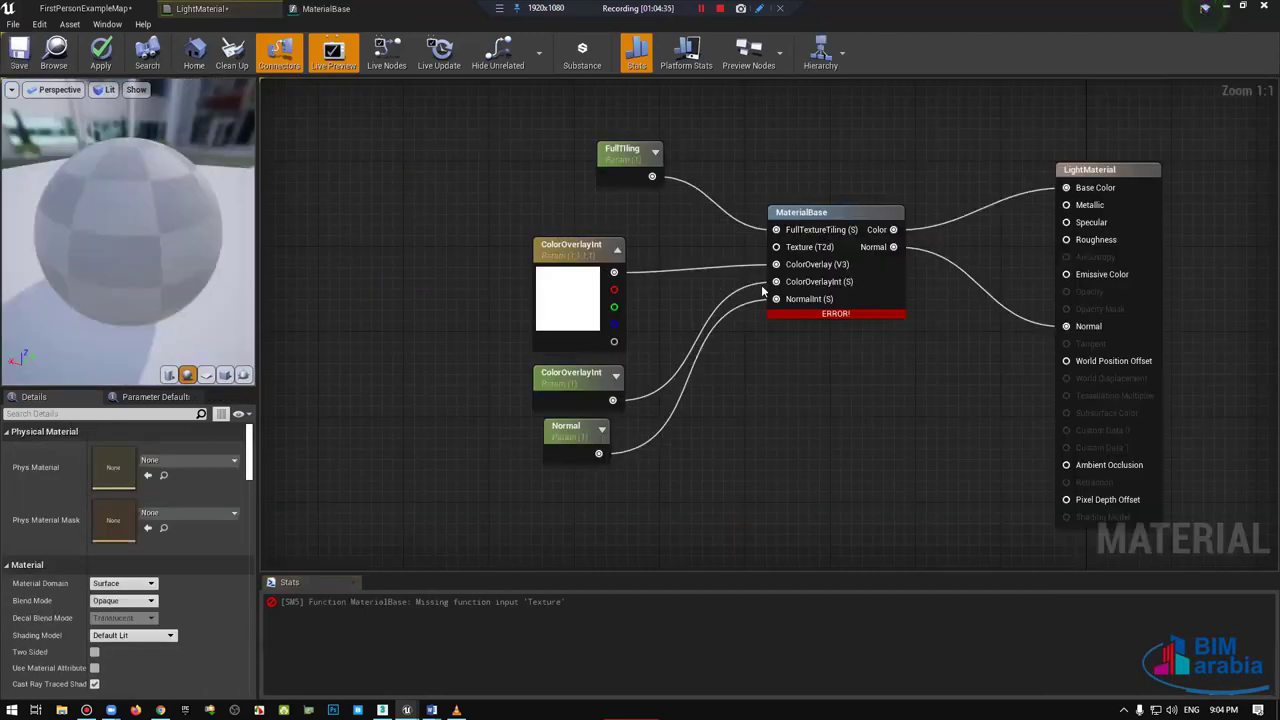
pyautogui.moveTo(763, 291); pyautogui.dragTo(797, 328, button='right')
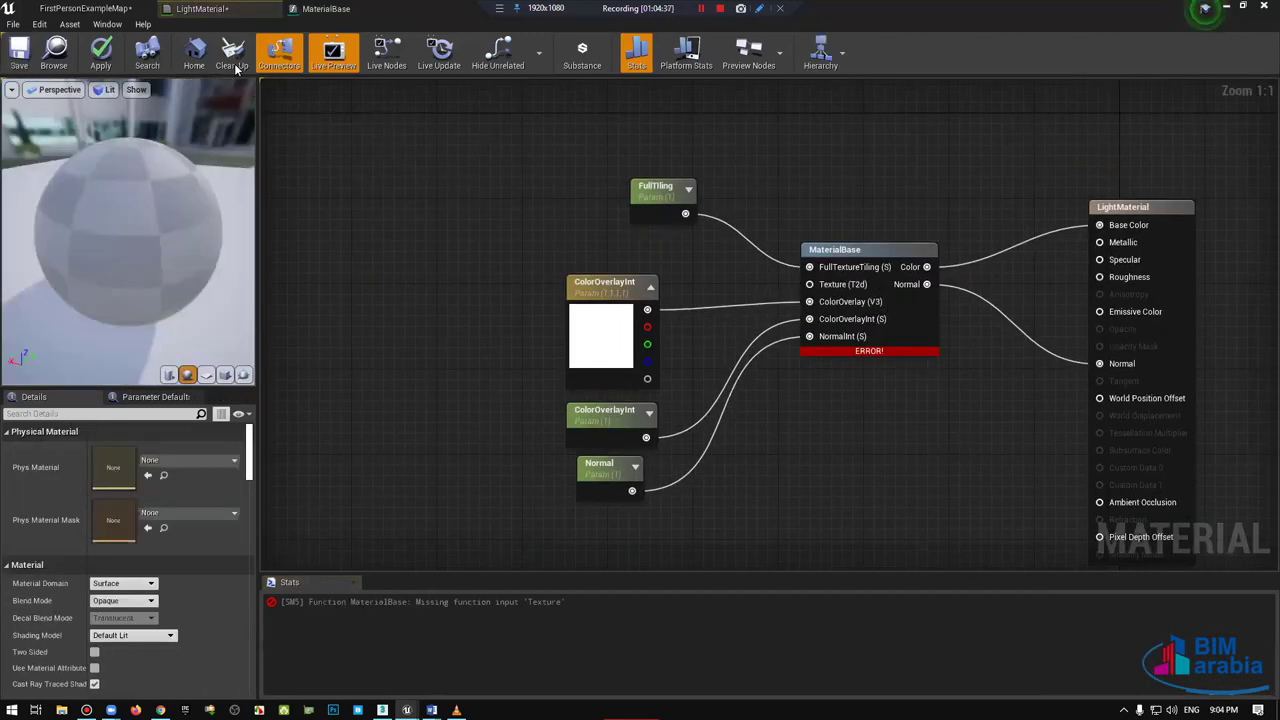
# Step: Drag T_Wood_Oak_D from StarterContent > Textures into the LightMaterial graph
pyautogui.hotkey('ctrl', 'Tab')
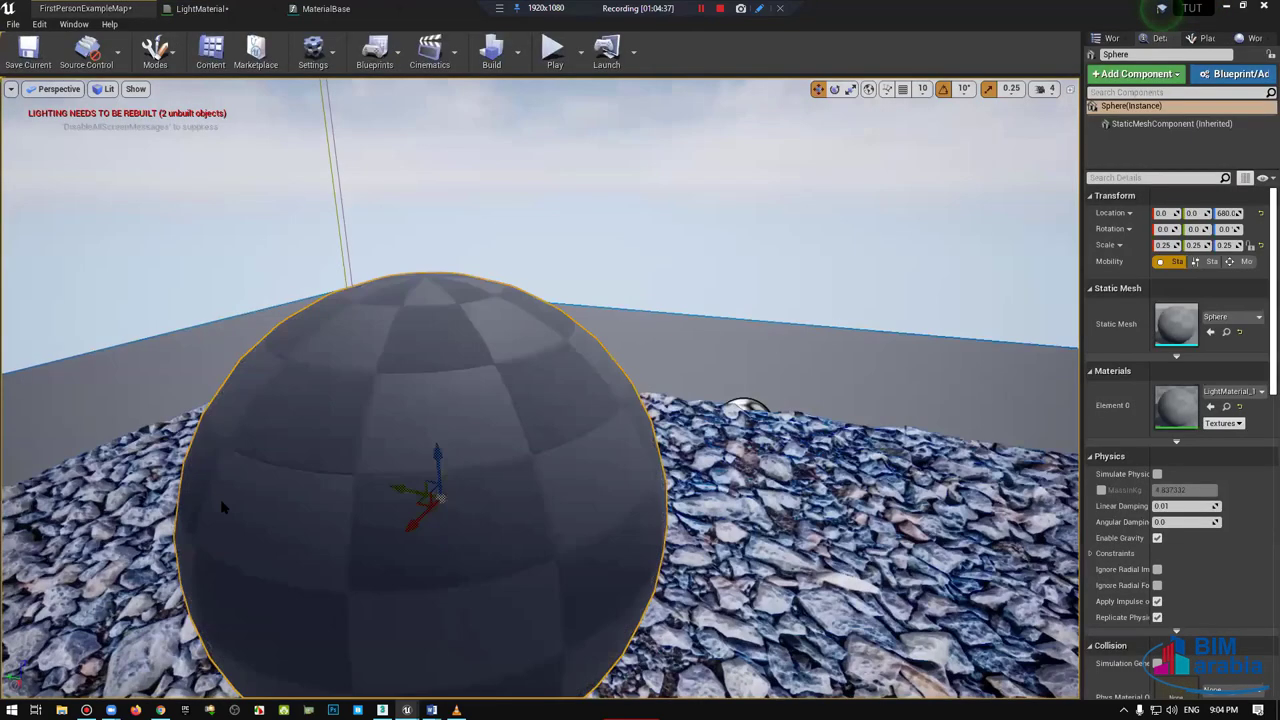
pyautogui.click(210, 50)
pyautogui.click(63, 441)
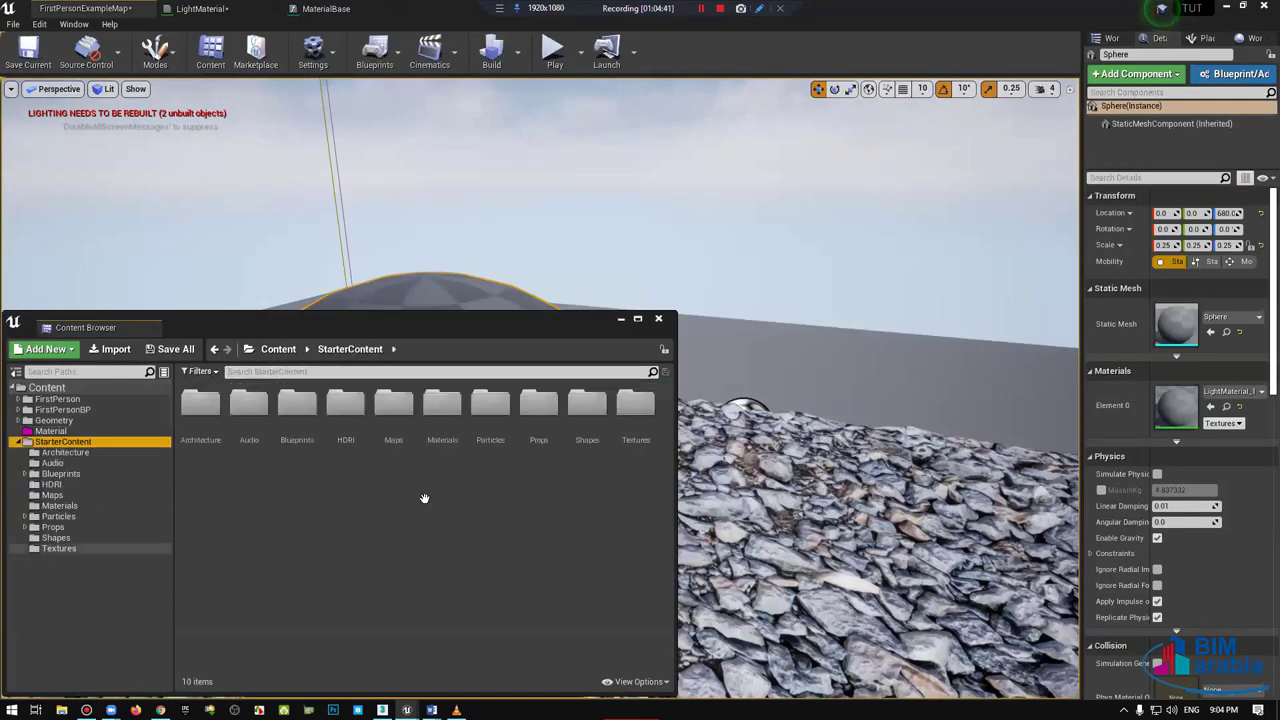
pyautogui.click(58, 548)
pyautogui.scroll(-1, 470, 540)
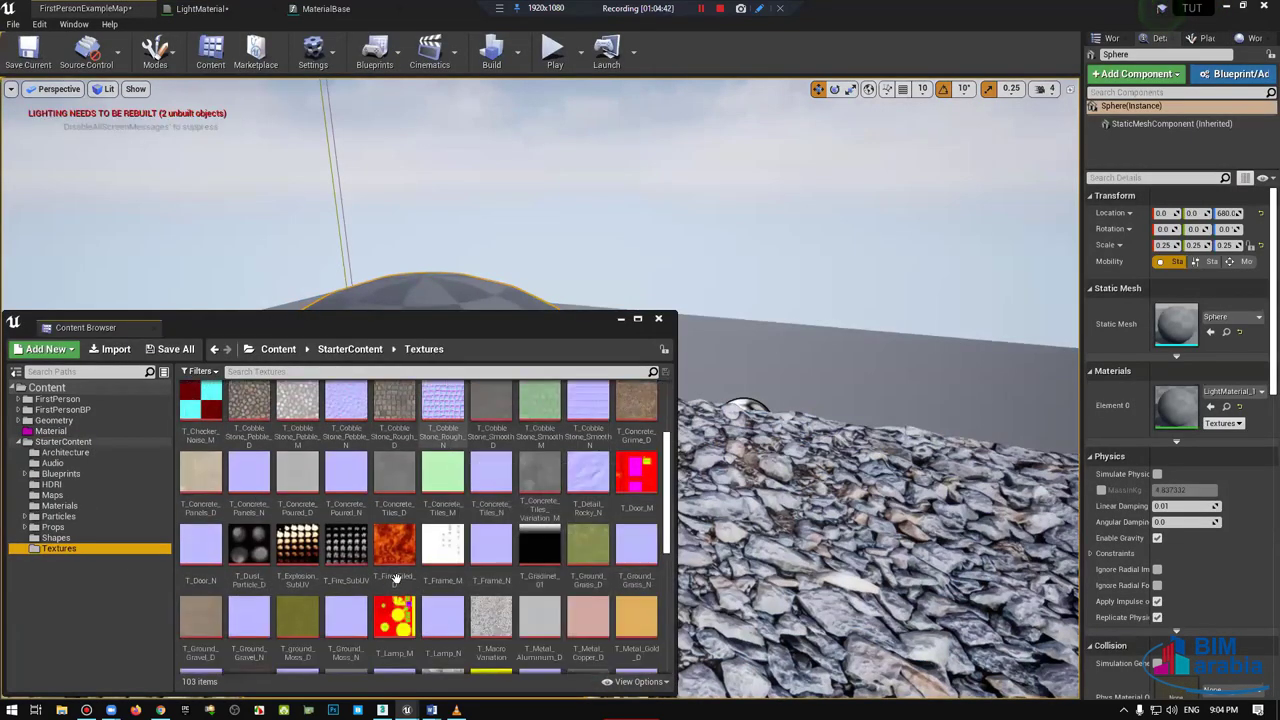
pyautogui.scroll(-4, 479, 562)
pyautogui.scroll(-2, 479, 562)
pyautogui.scroll(-2, 500, 562)
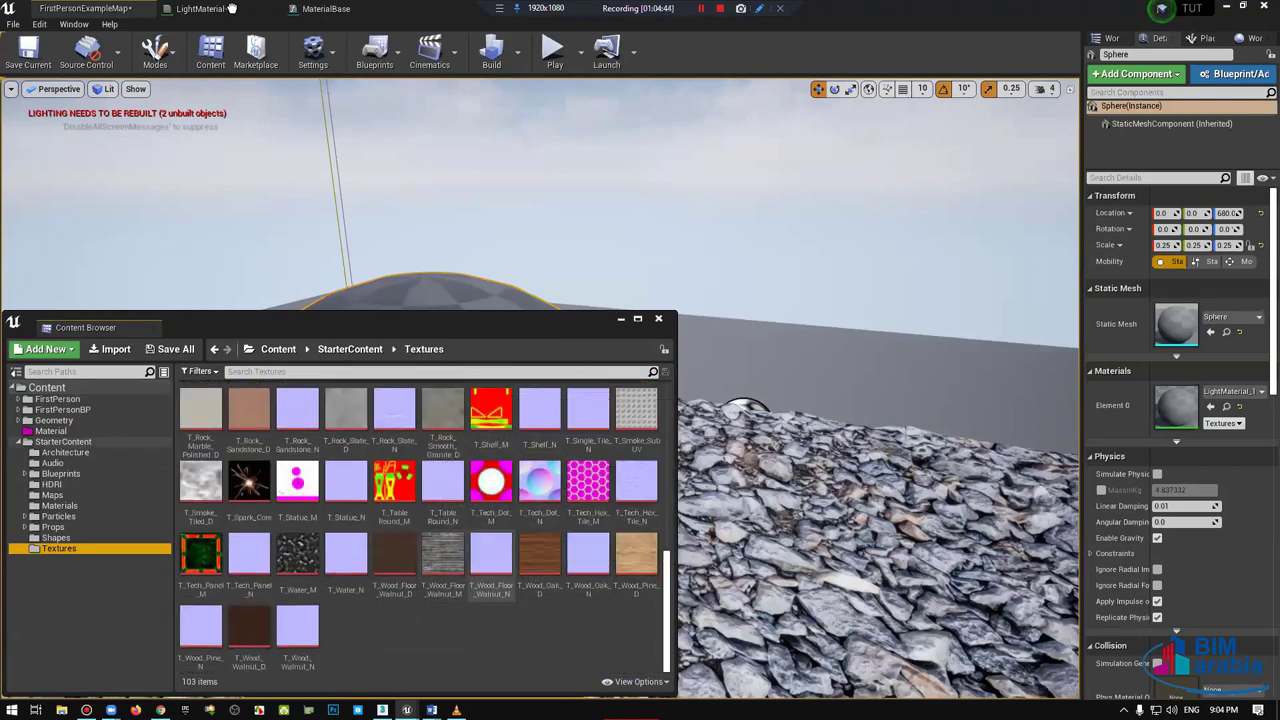
pyautogui.moveTo(540, 560); pyautogui.dragTo(462, 230)
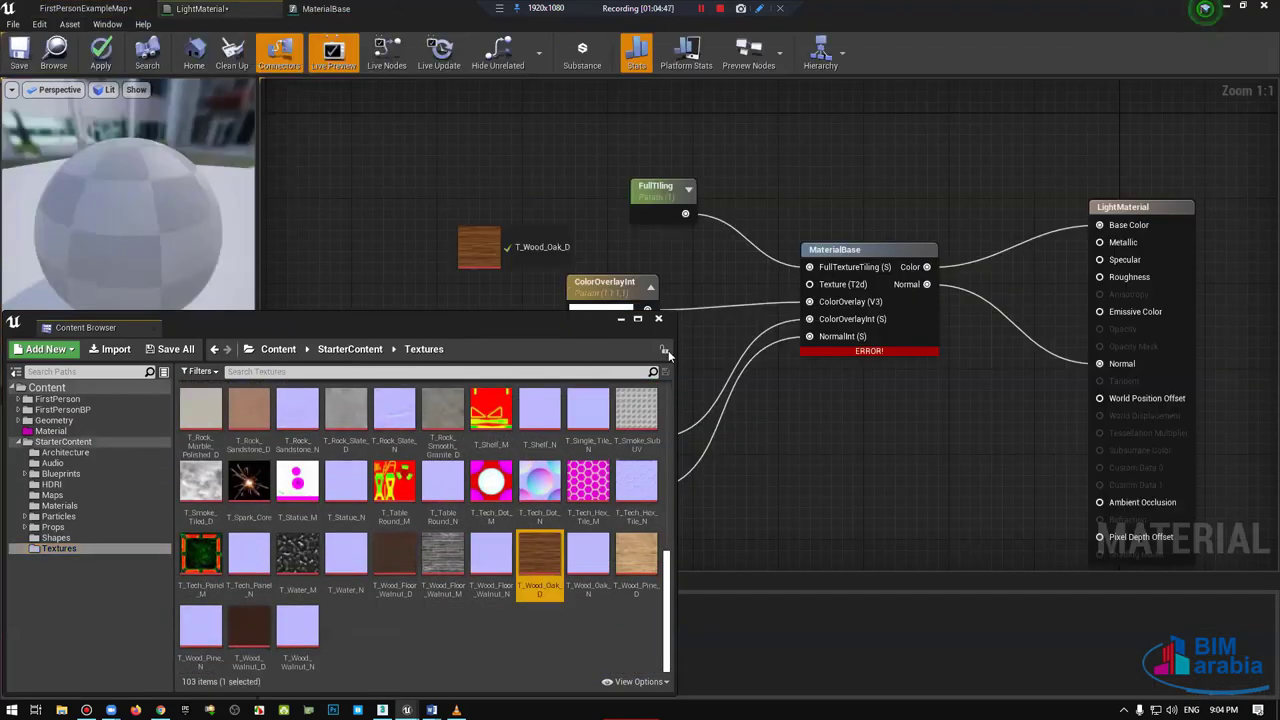
# Step: Replace the wood sample with a Texture parameter promoted from MaterialBase's Texture pin
pyautogui.moveTo(572, 217)
pyautogui.mouseDown()
pyautogui.moveTo(813, 286)
pyautogui.moveTo(812, 268)
pyautogui.mouseUp()
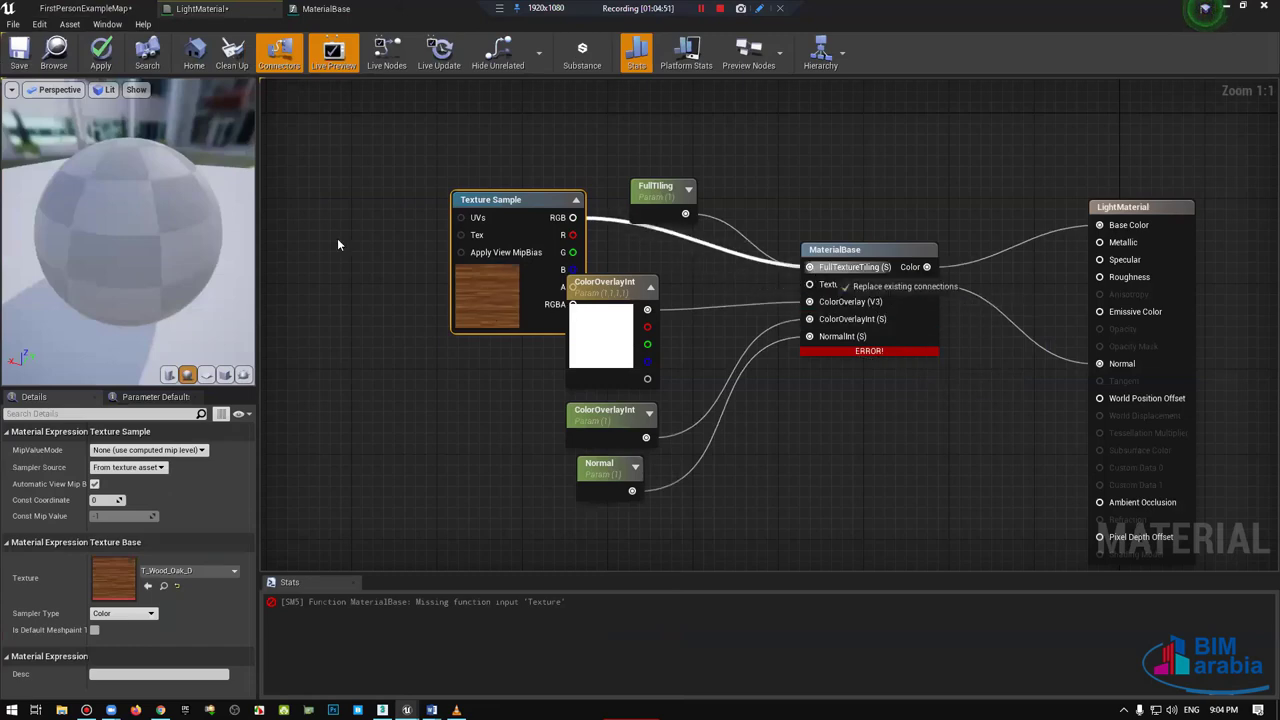
pyautogui.press('Delete')
pyautogui.rightClick(815, 287)
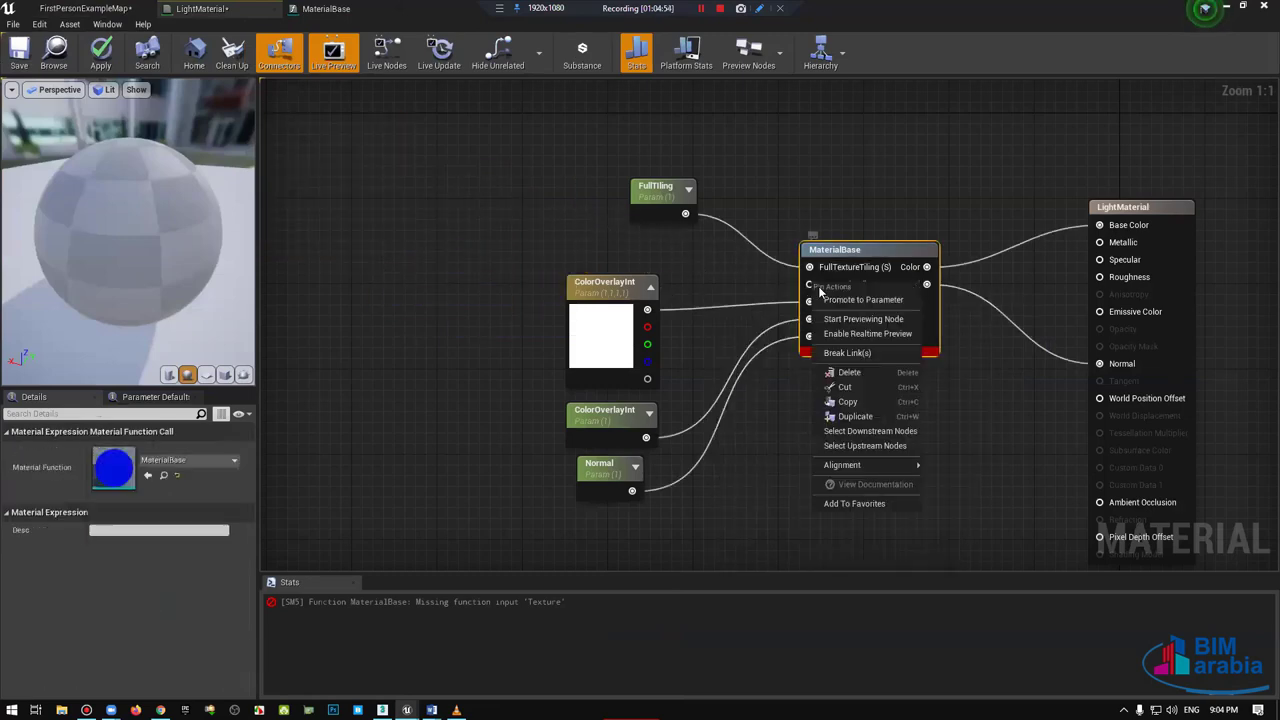
pyautogui.click(850, 312)
pyautogui.write('Textur')
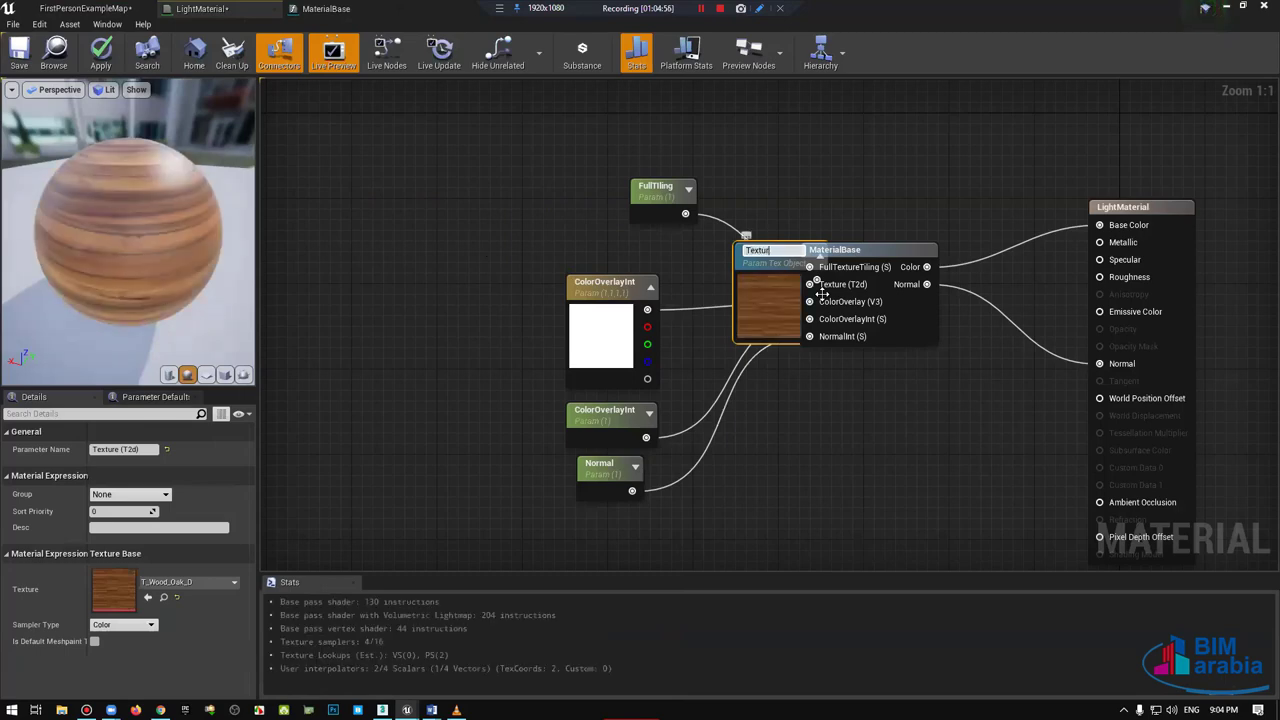
pyautogui.write('e')
pyautogui.press('Return')
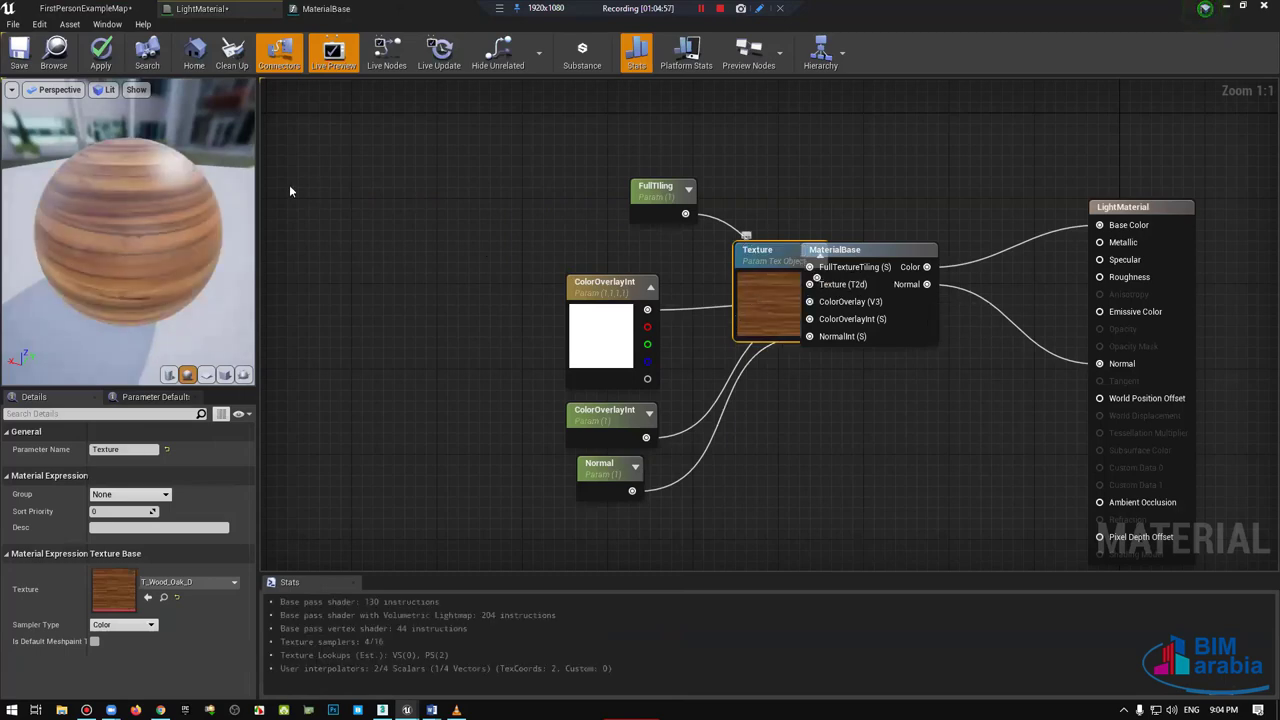
pyautogui.moveTo(757, 250); pyautogui.dragTo(523, 164)
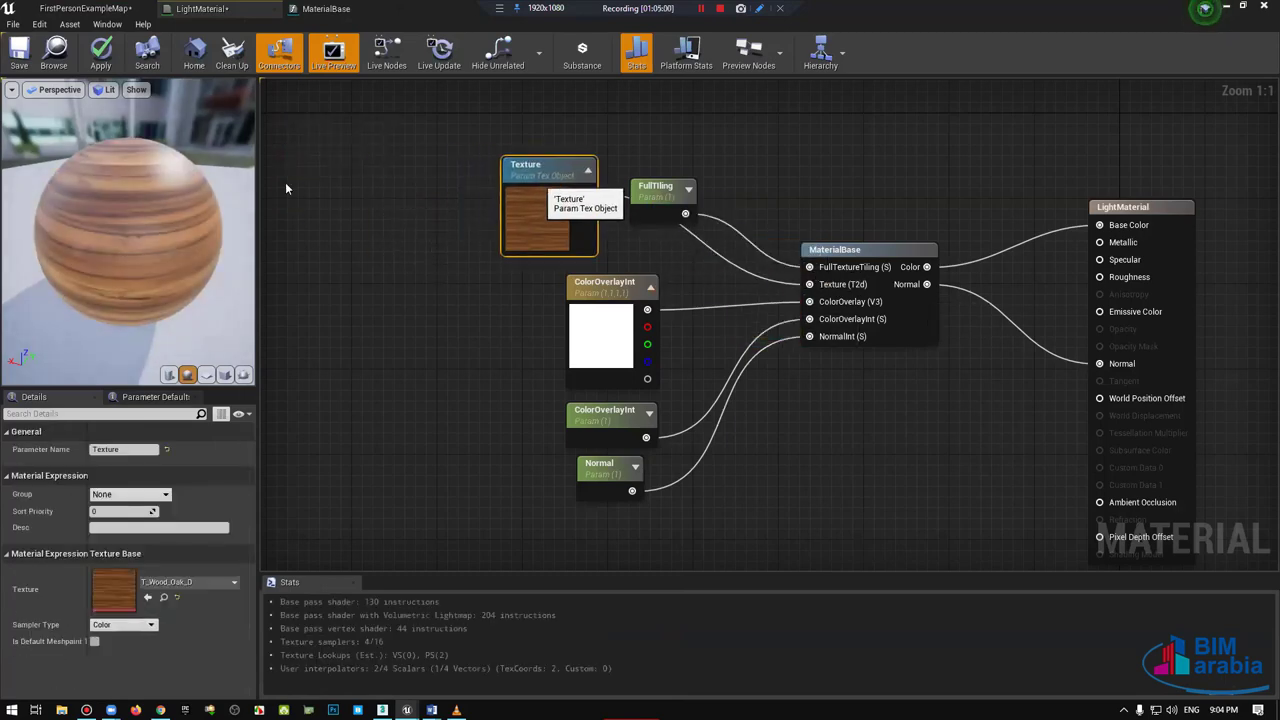
# Step: Save LightMaterial and return to the level viewport
pyautogui.click(27, 74)
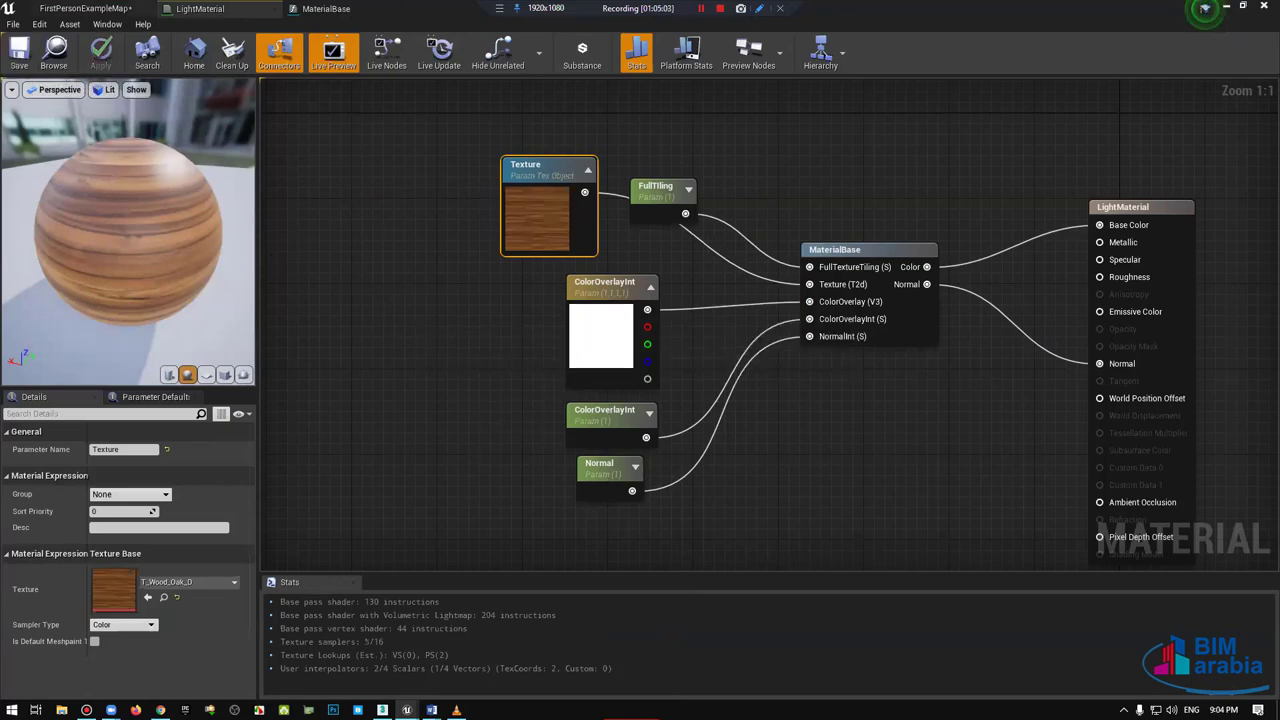
pyautogui.click(85, 8)
pyautogui.moveTo(428, 457); pyautogui.dragTo(428, 400, button='right')
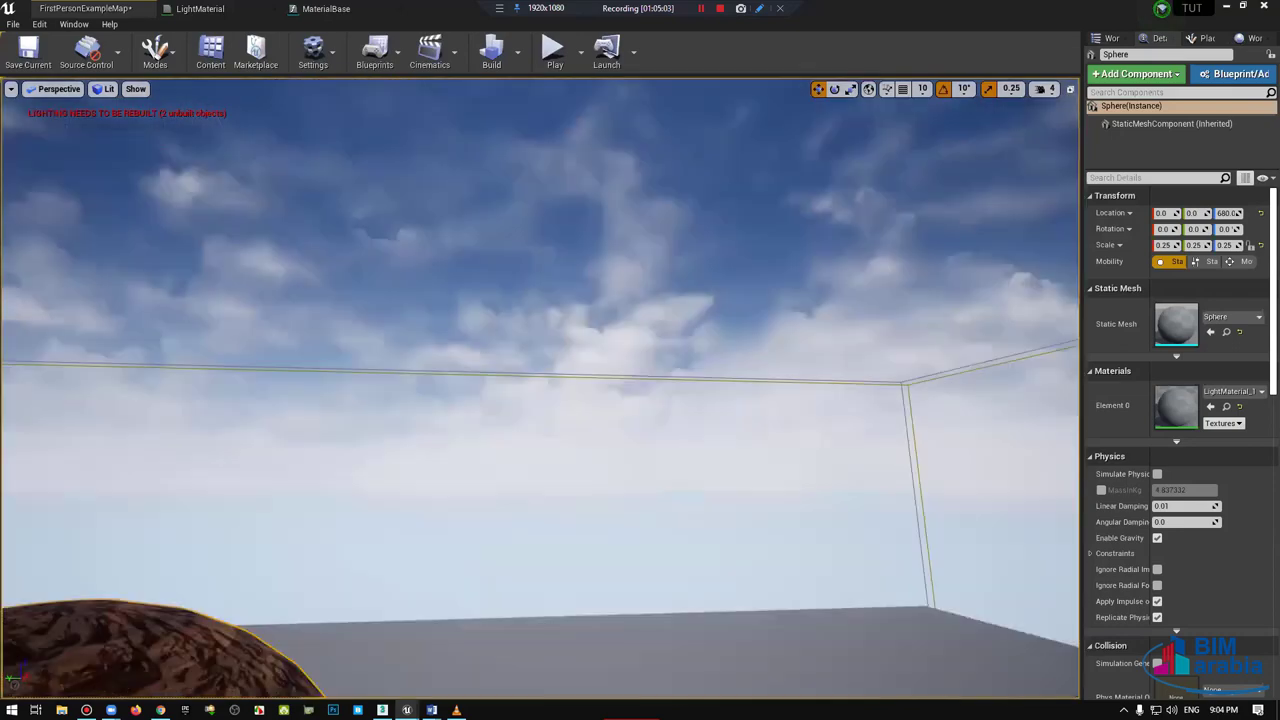
# Step: Frame the oak-textured sphere resting on the gravel floor up close
pyautogui.press('f')
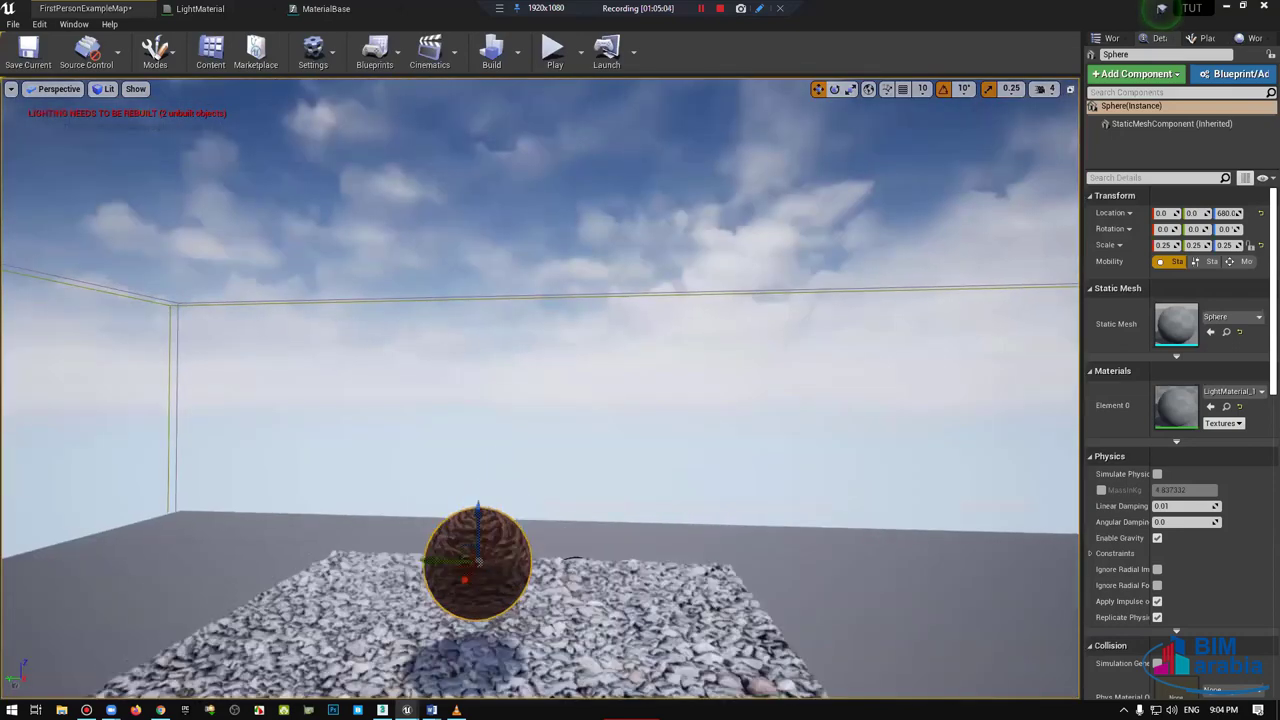
pyautogui.press('f')
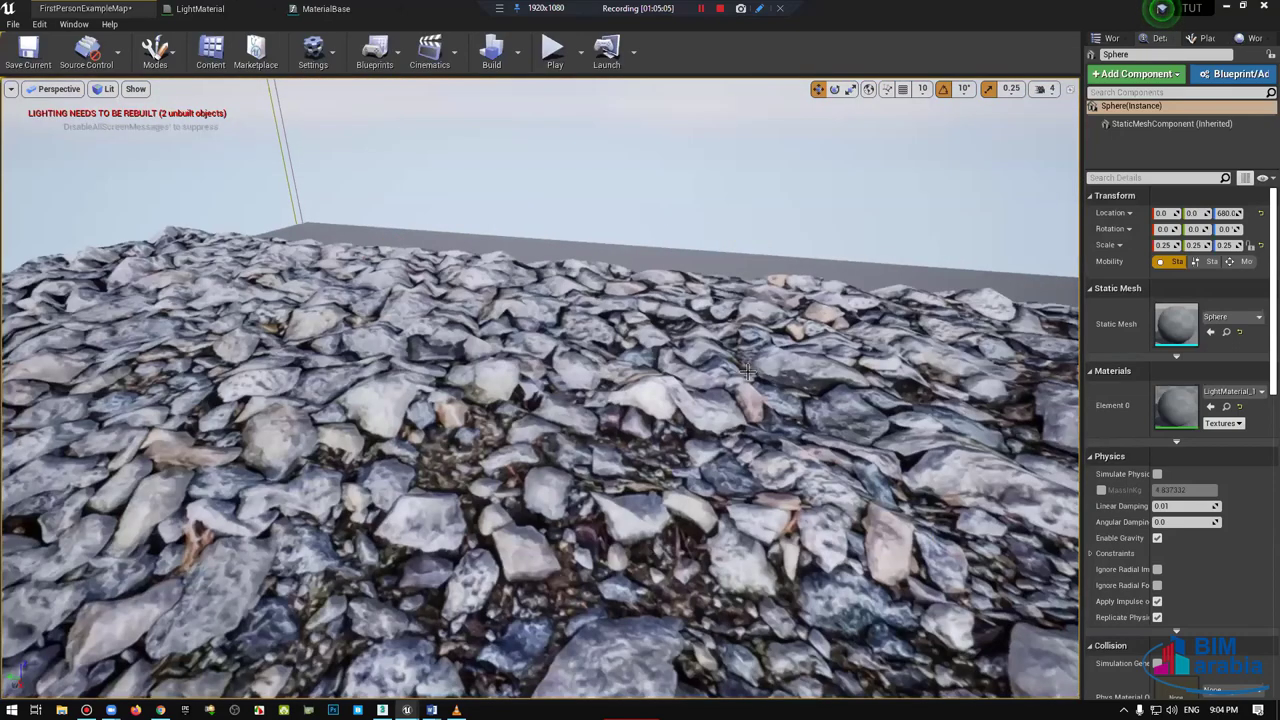
pyautogui.press('f')
pyautogui.press('f')
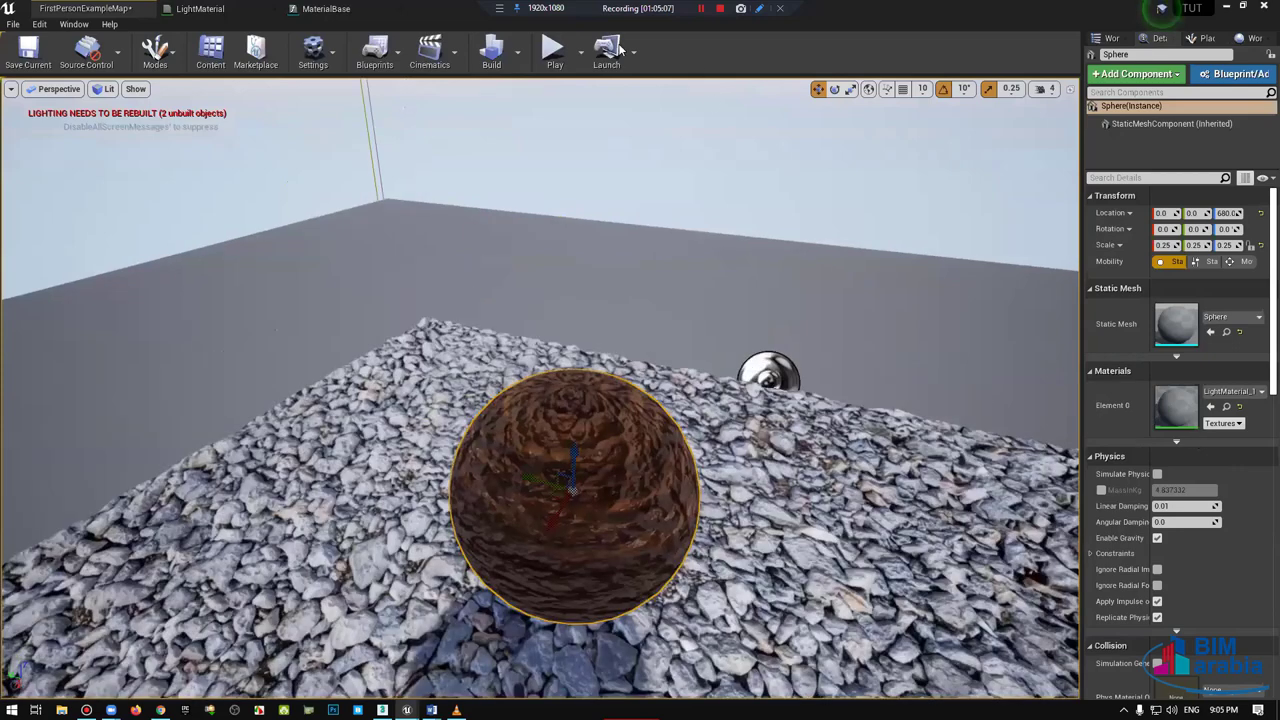
pyautogui.press('f')
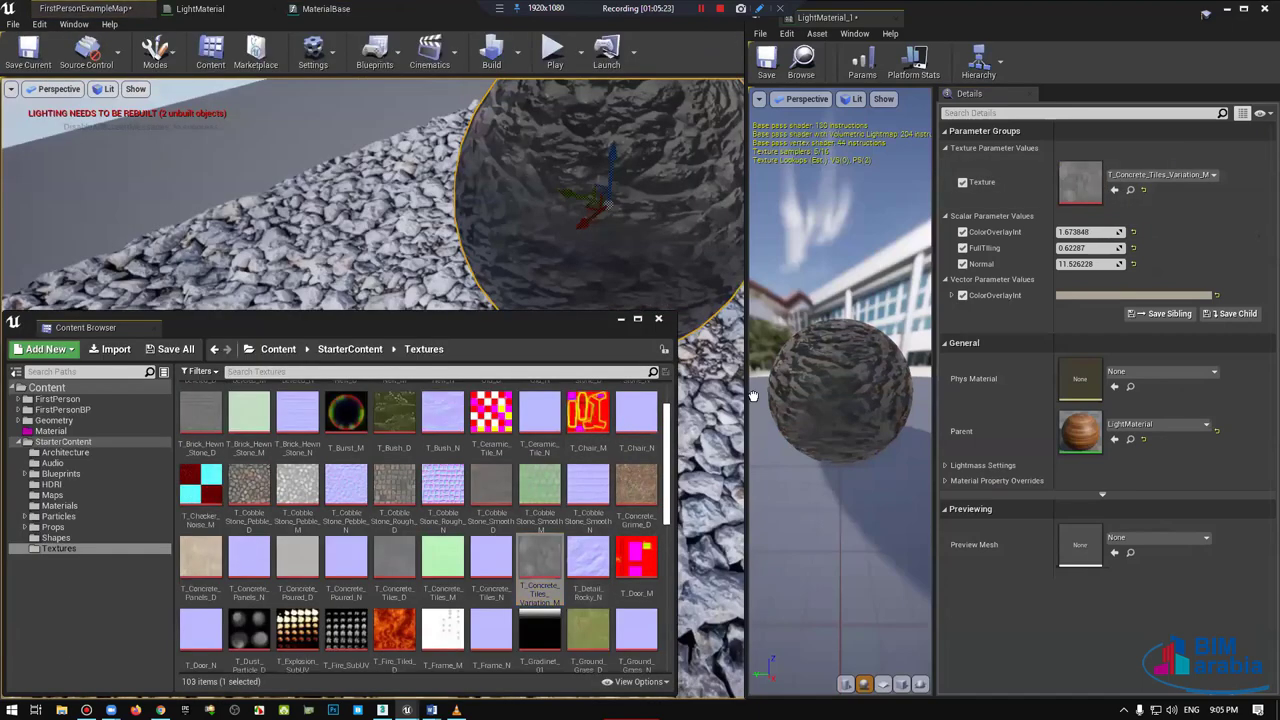
# Step: Set LightMaterial_1's Texture to T_Concrete_Grime_D, then T_CobbleStone_Rough_D, and recentre on the sphere
pyautogui.moveTo(636, 490); pyautogui.dragTo(1080, 182)
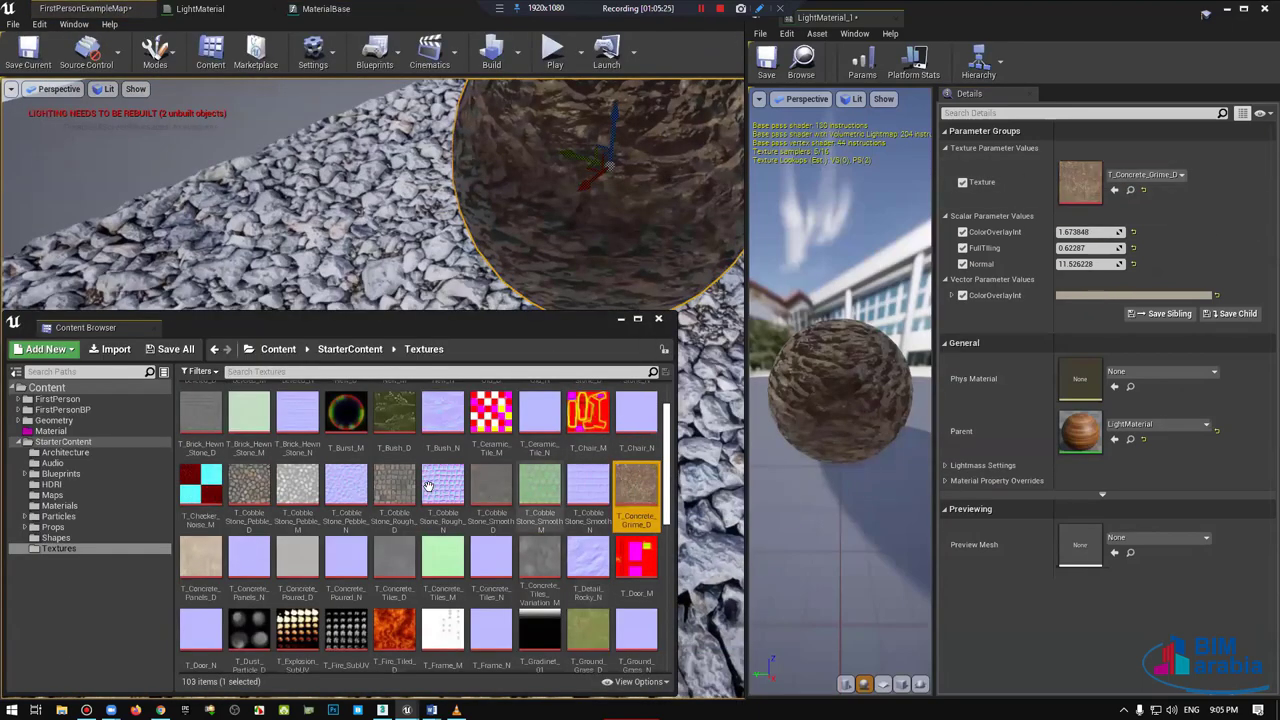
pyautogui.moveTo(428, 487); pyautogui.dragTo(1080, 182)
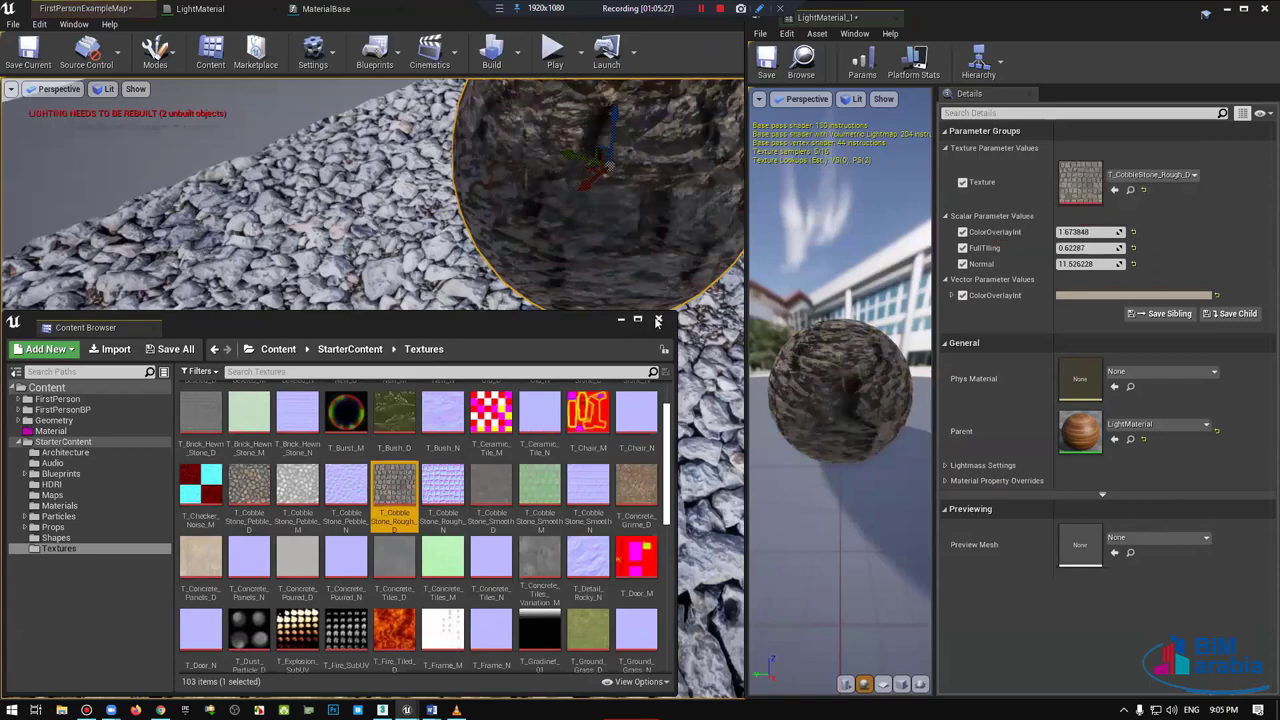
pyautogui.press('f')
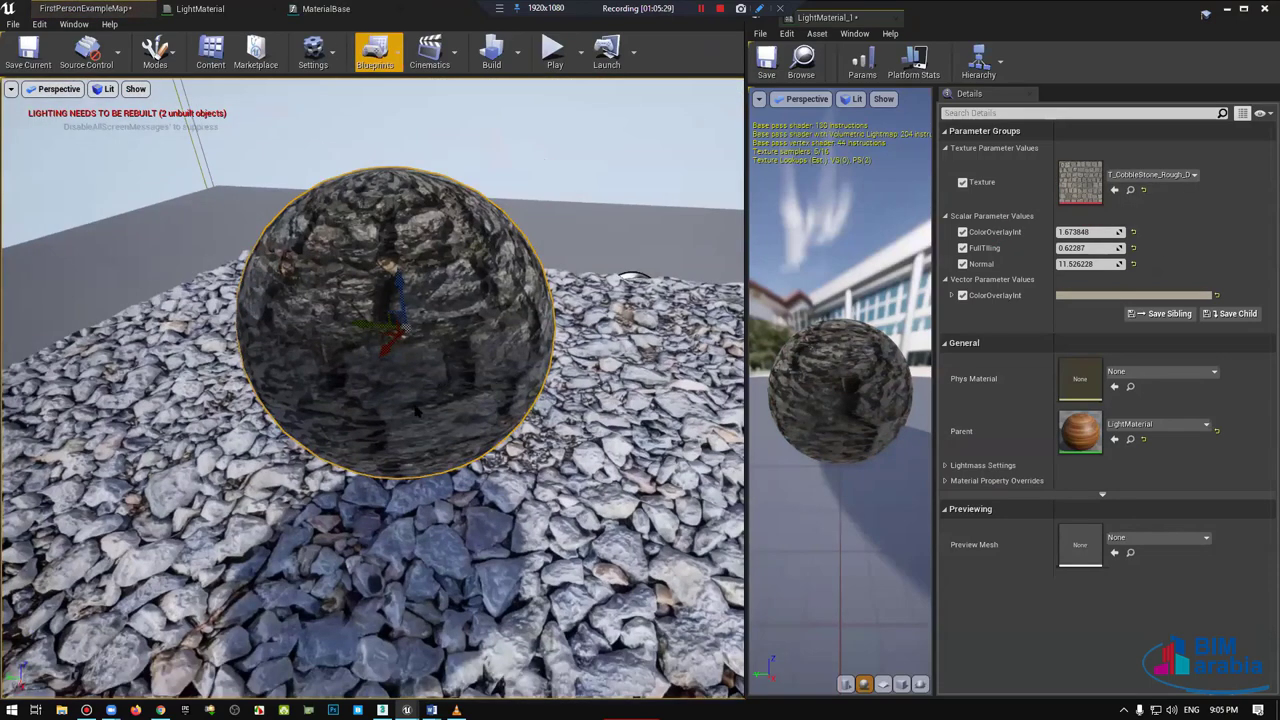
pyautogui.click(325, 8)
# Step: In MaterialBase, move the Texture Sample down-right and place the Input Texture node right beside it
pyautogui.scroll(-3, 413, 340)
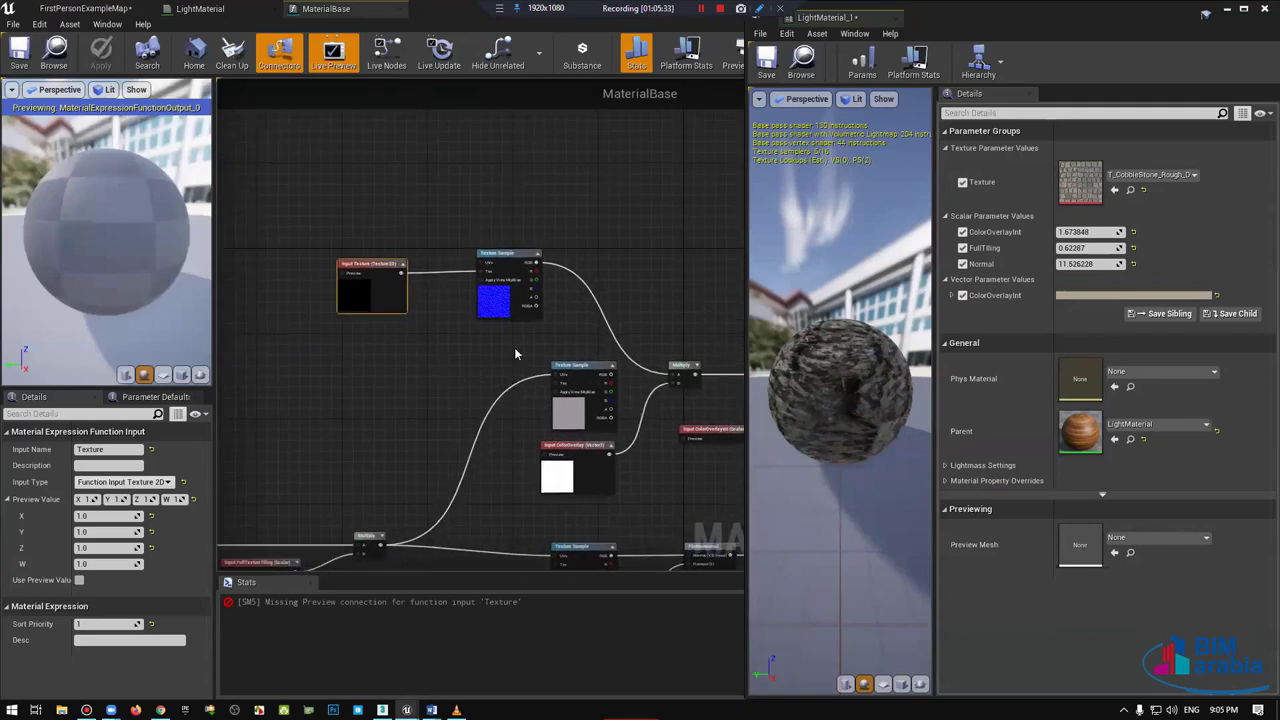
pyautogui.scroll(2, 514, 350)
pyautogui.scroll(2, 515, 240)
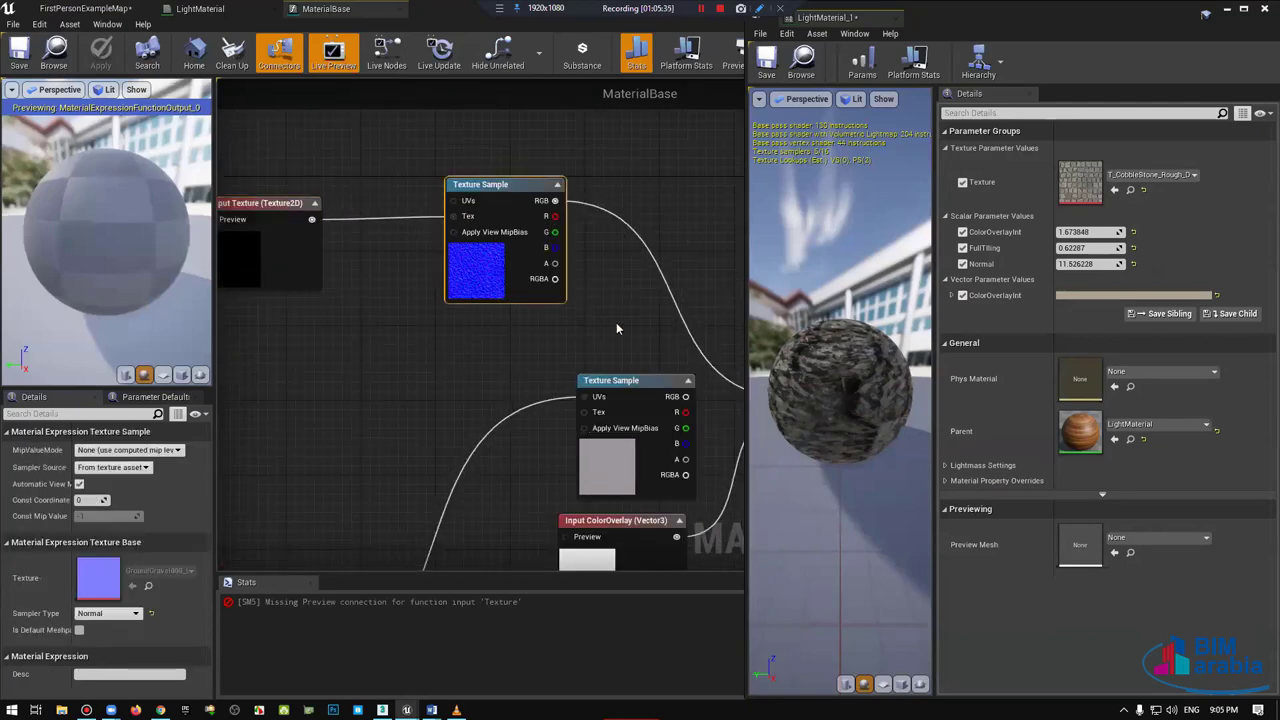
pyautogui.moveTo(490, 184); pyautogui.dragTo(610, 240)
pyautogui.moveTo(262, 265)
pyautogui.mouseDown()
pyautogui.moveTo(465, 293)
pyautogui.moveTo(465, 318)
pyautogui.mouseUp()
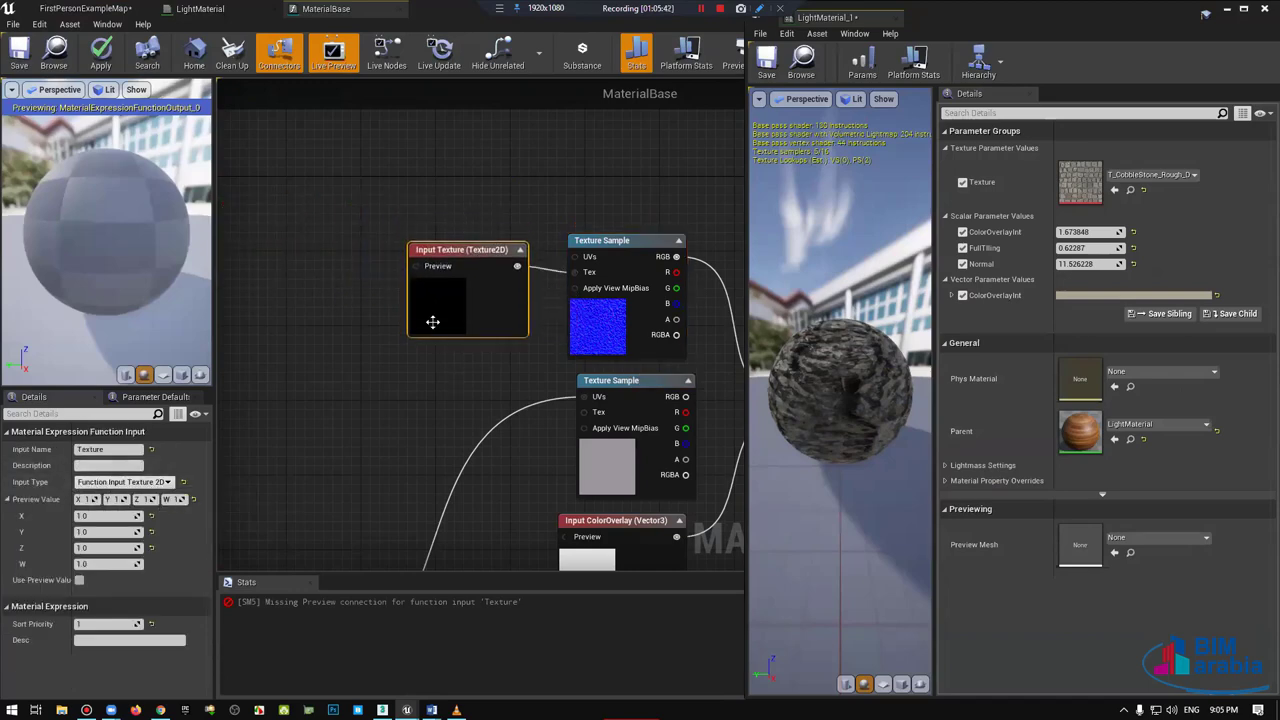
# Step: In the LightMaterial graph, reposition the Texture parameter node next to the MaterialBase function
pyautogui.click(215, 8)
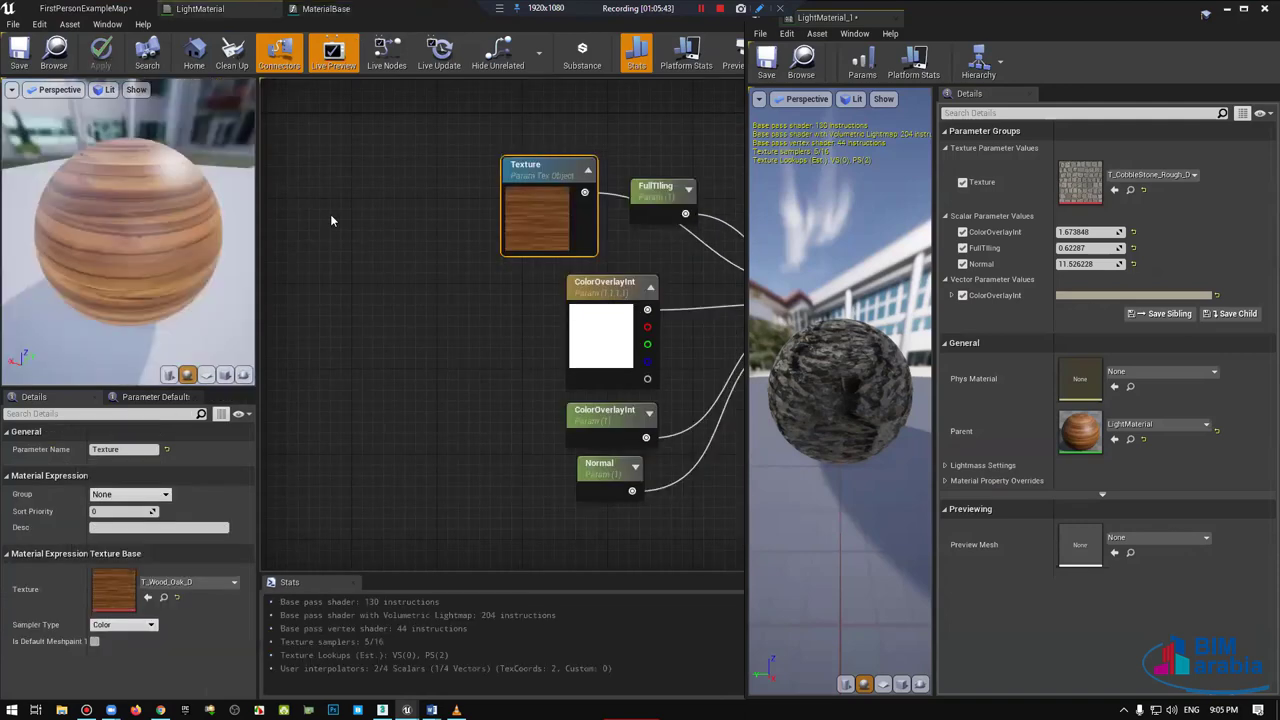
pyautogui.moveTo(590, 250); pyautogui.dragTo(601, 308, button='right')
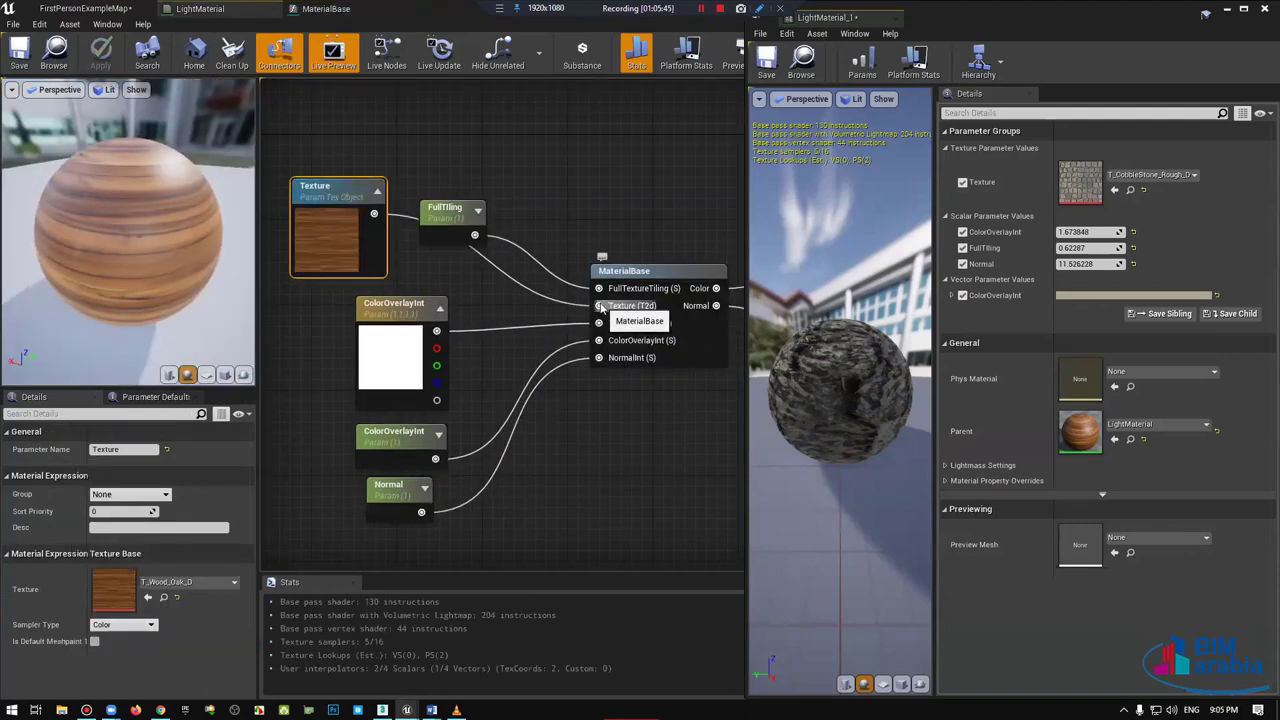
pyautogui.rightClick(601, 308)
pyautogui.press('Escape')
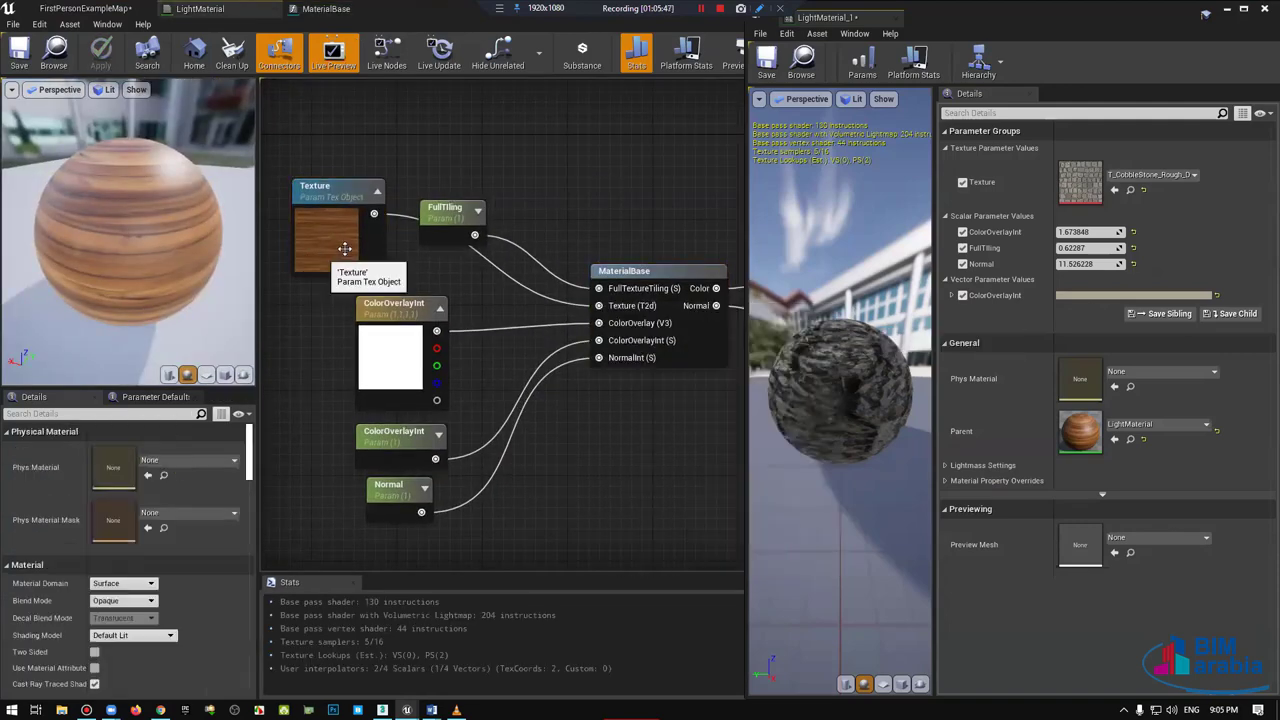
pyautogui.moveTo(344, 248)
pyautogui.mouseDown()
pyautogui.moveTo(441, 230)
pyautogui.moveTo(401, 158)
pyautogui.mouseUp()
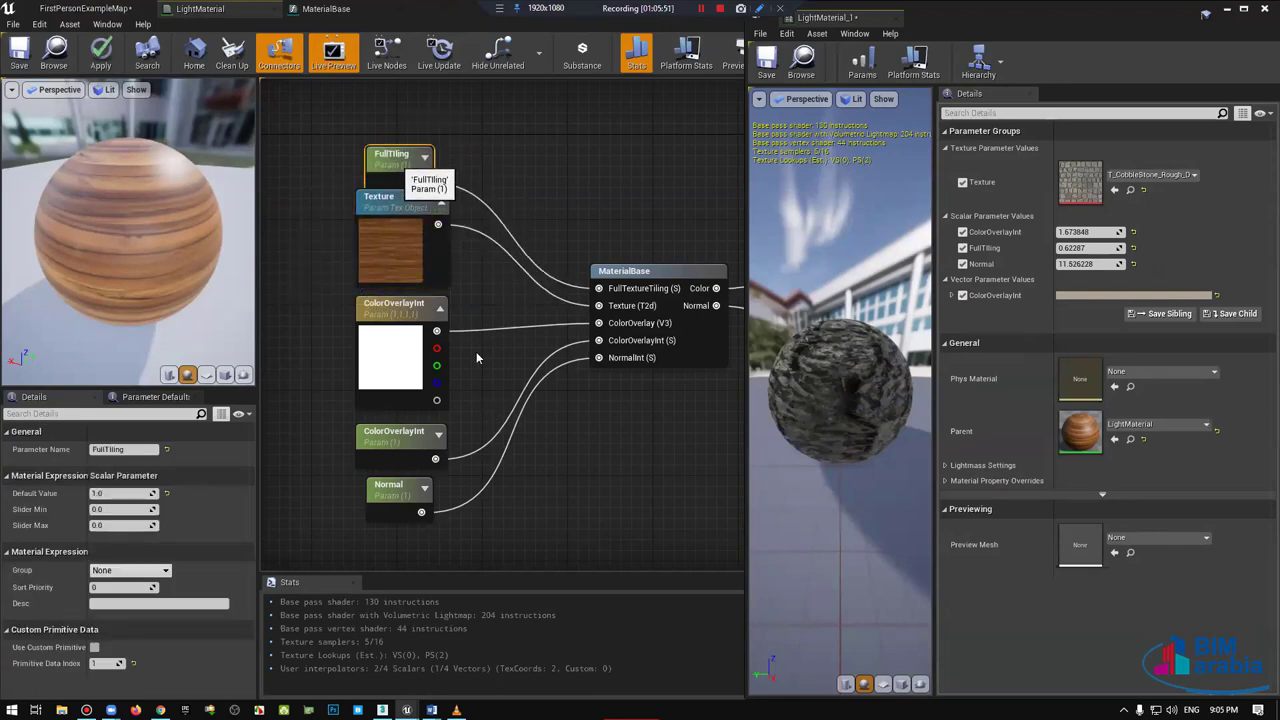
# Step: Line up the ColorOverlayInt and Normal parameters and move MaterialBase closer to the material output
pyautogui.moveTo(430, 186); pyautogui.dragTo(462, 110, button='right')
pyautogui.moveTo(470, 527); pyautogui.dragTo(439, 361)
pyautogui.click(397, 425)
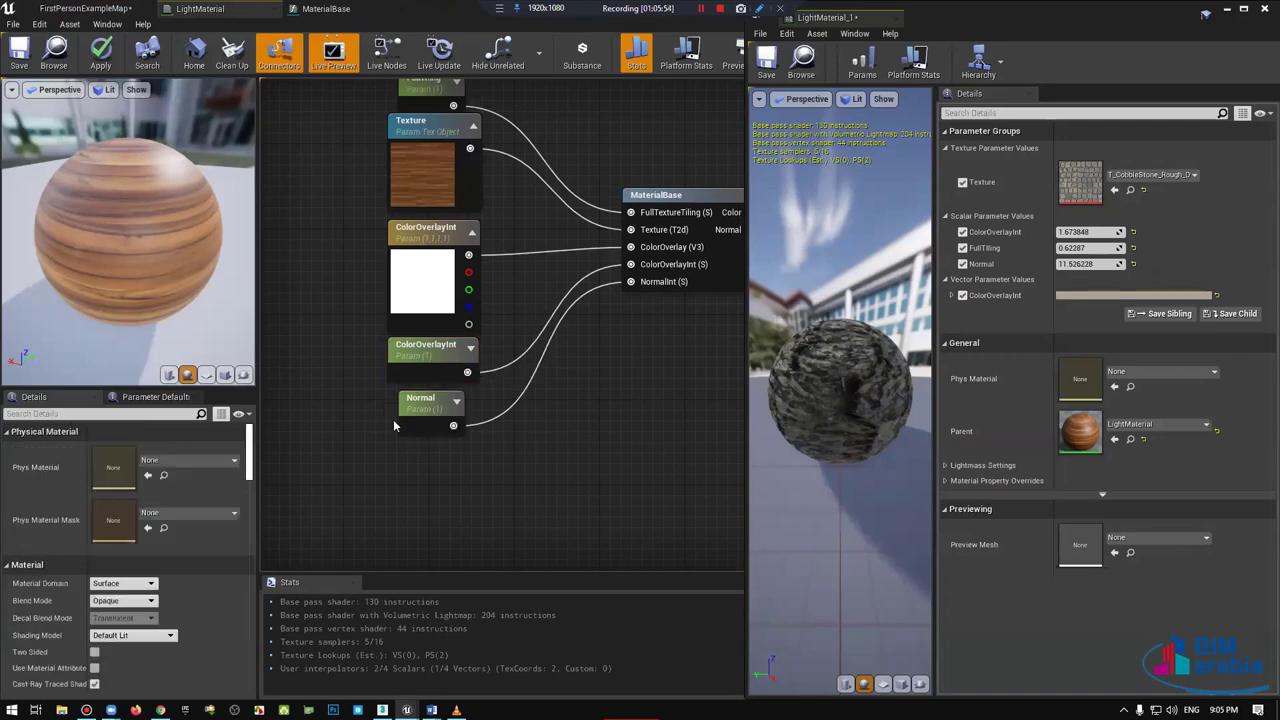
pyautogui.click(420, 400)
pyautogui.scroll(-3, 420, 400)
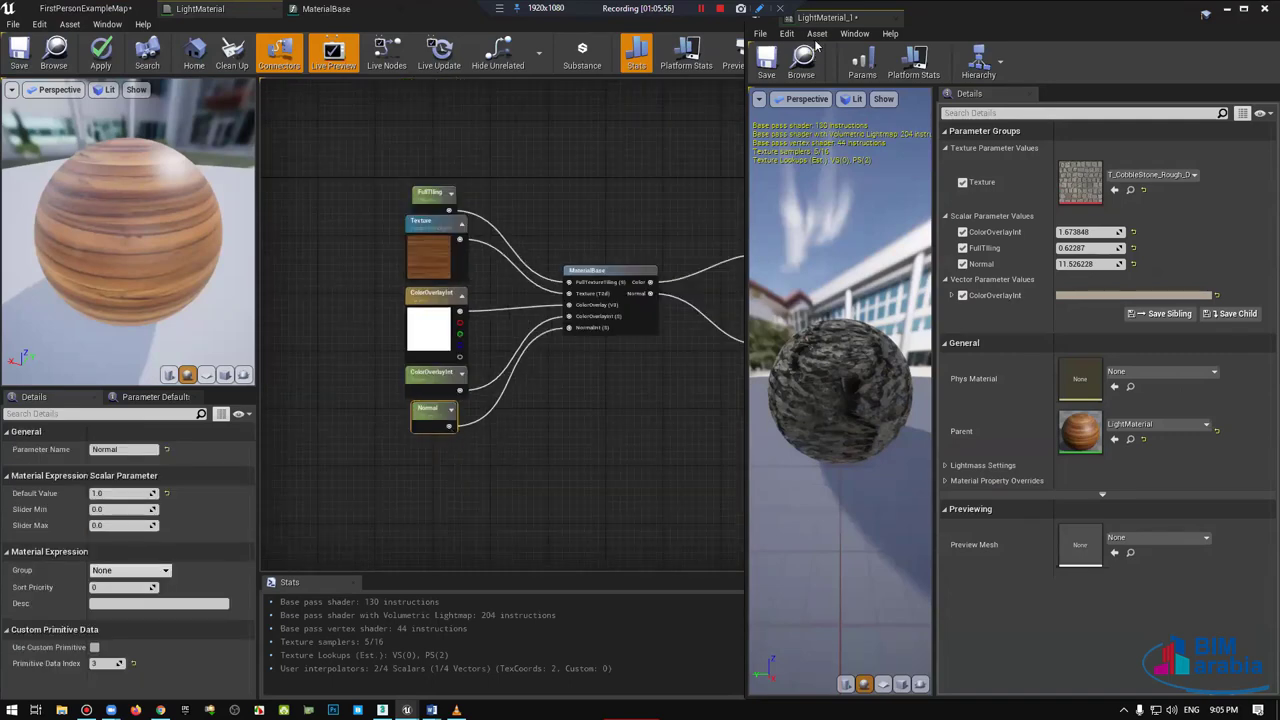
pyautogui.click(664, 245)
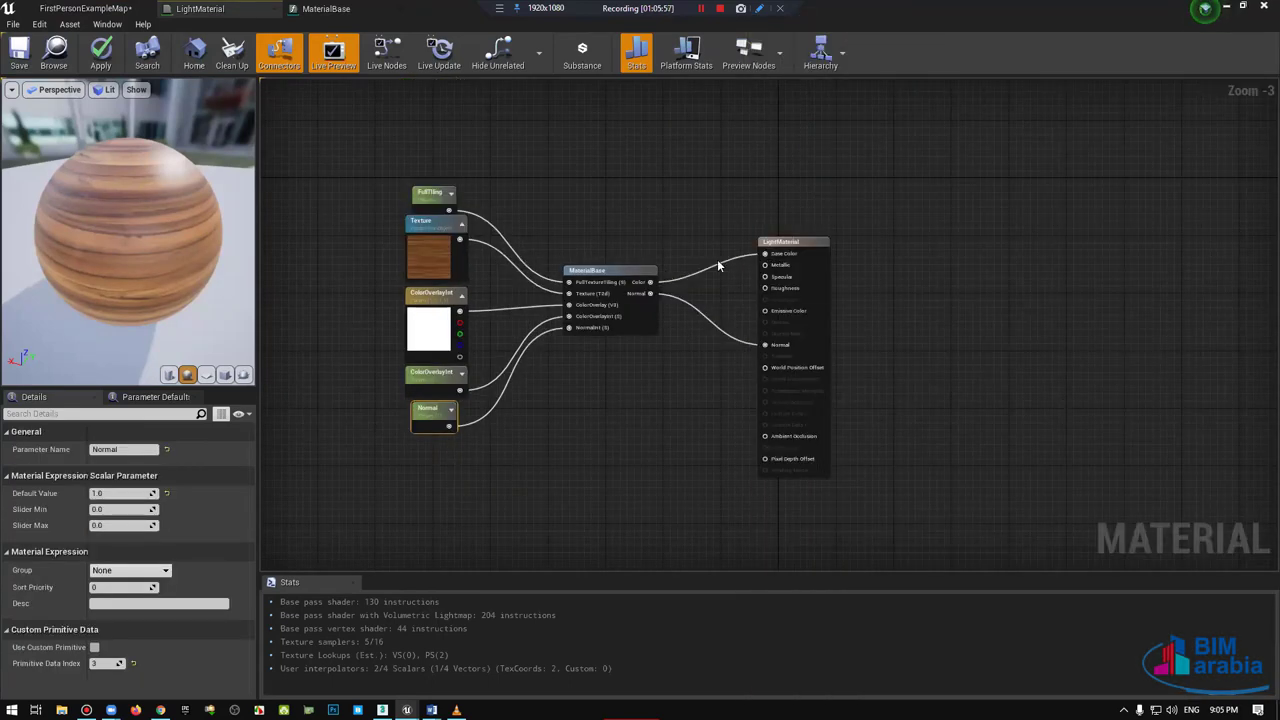
pyautogui.moveTo(717, 265); pyautogui.dragTo(759, 263, button='right')
pyautogui.moveTo(632, 302); pyautogui.dragTo(686, 294)
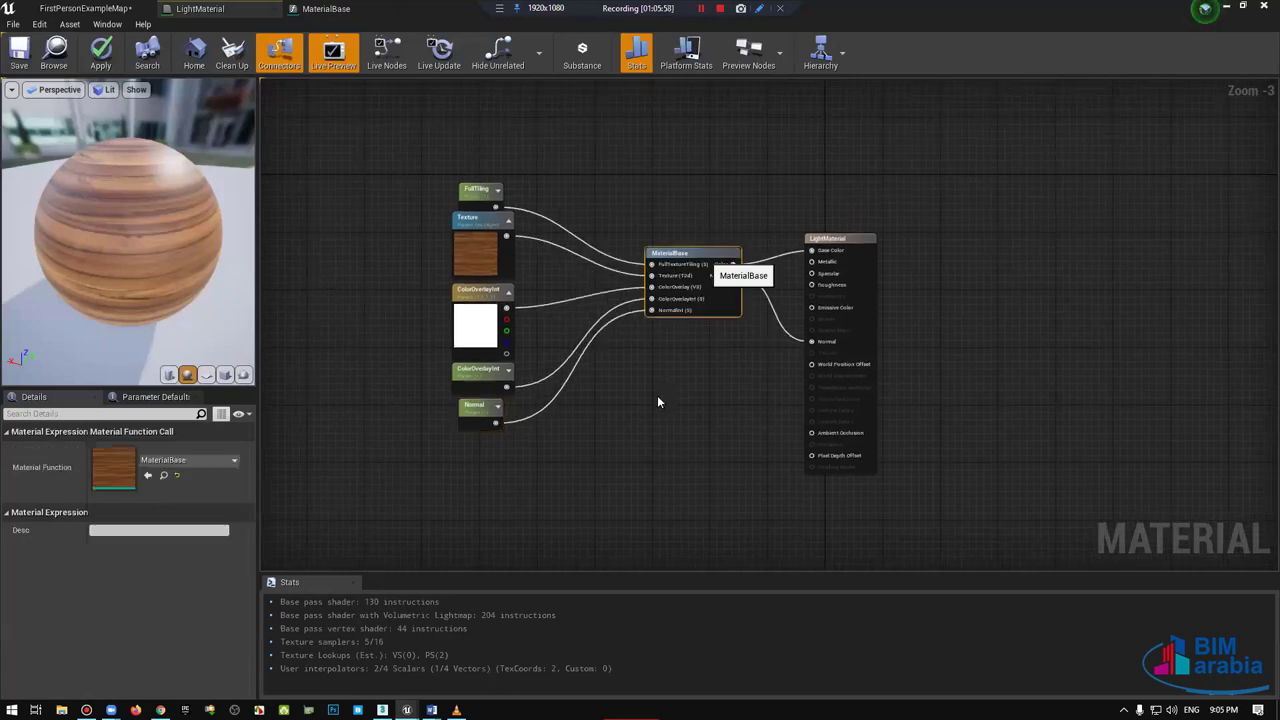
# Step: Go back to the FirstPersonExampleMap level and open the Content > Material folder in the Content Browser
pyautogui.click(283, 67)
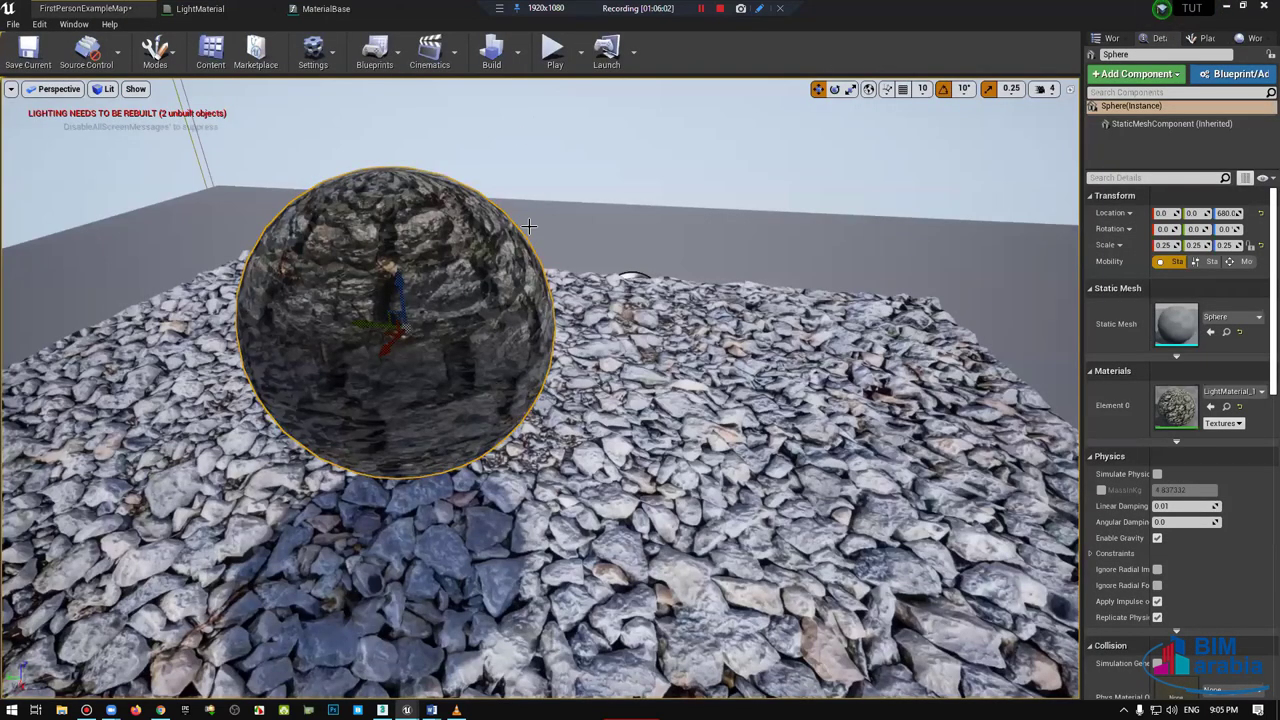
pyautogui.hotkey('ctrl', 'b')
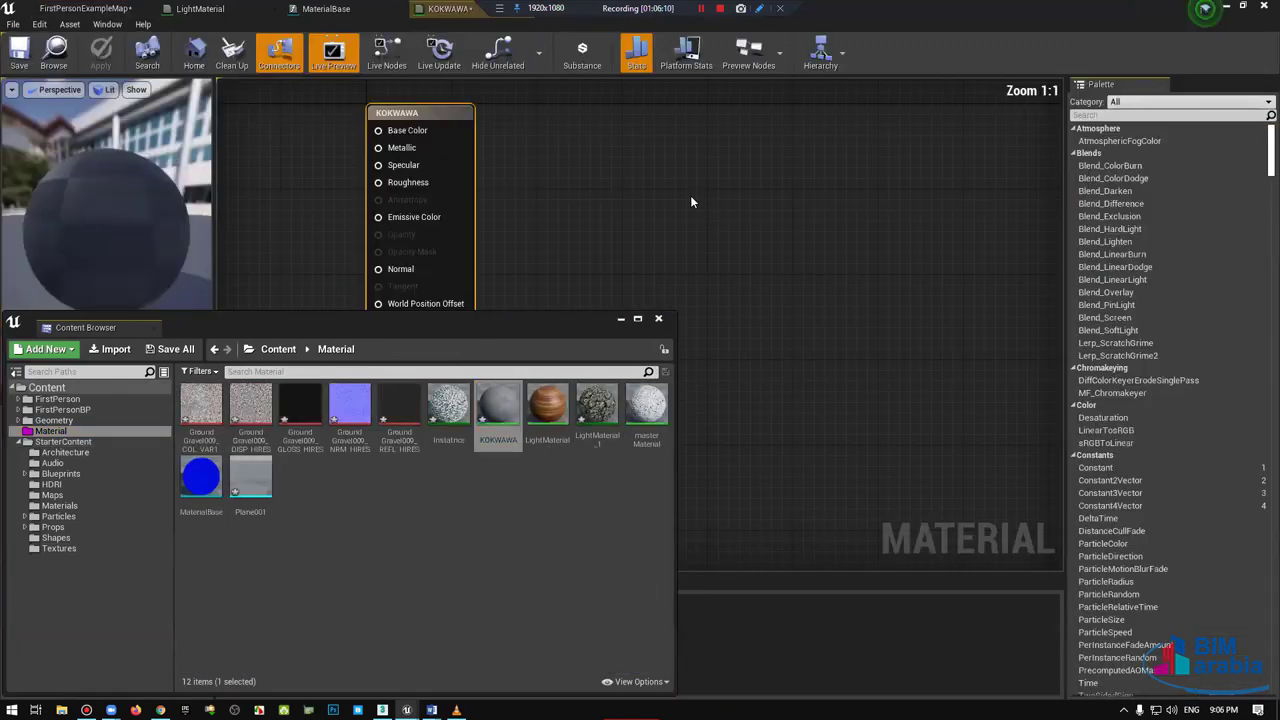
# Step: Wire MaterialBase Color into KOKWAWA's Base Color and Normal into Normal, tidy the graph, and return to the level
pyautogui.moveTo(692, 205); pyautogui.dragTo(866, 173)
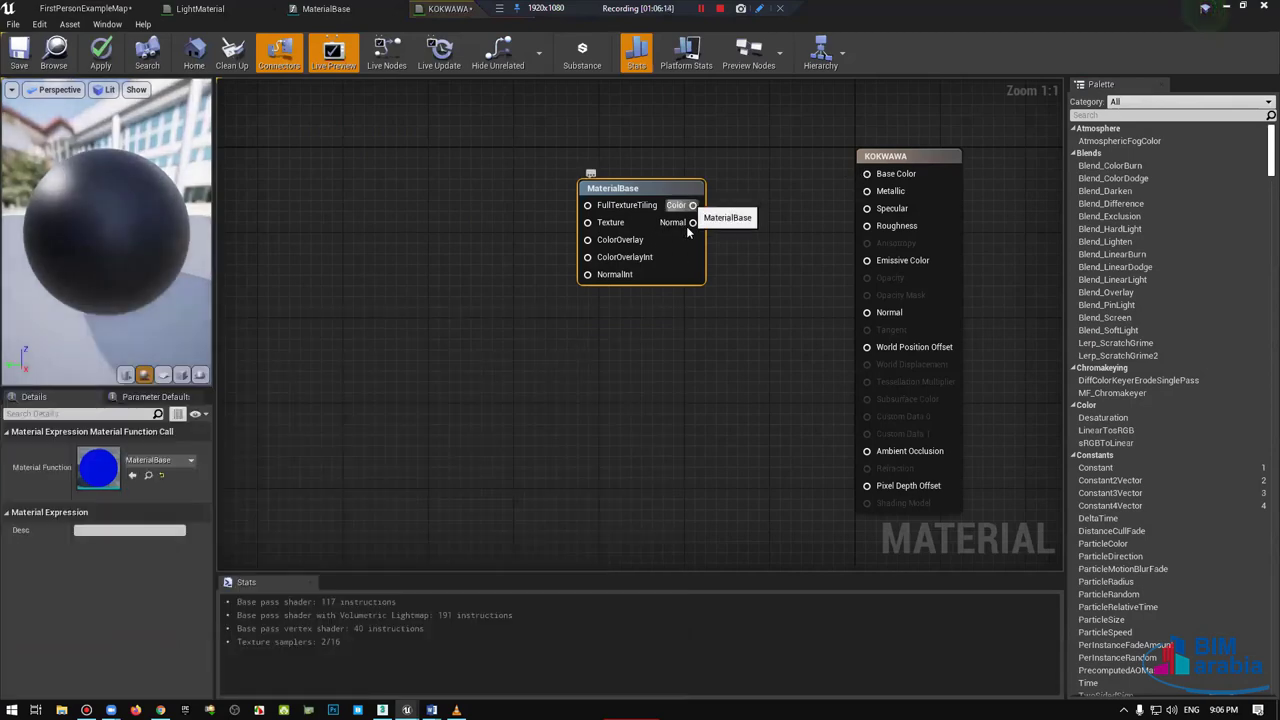
pyautogui.moveTo(692, 222); pyautogui.dragTo(876, 313)
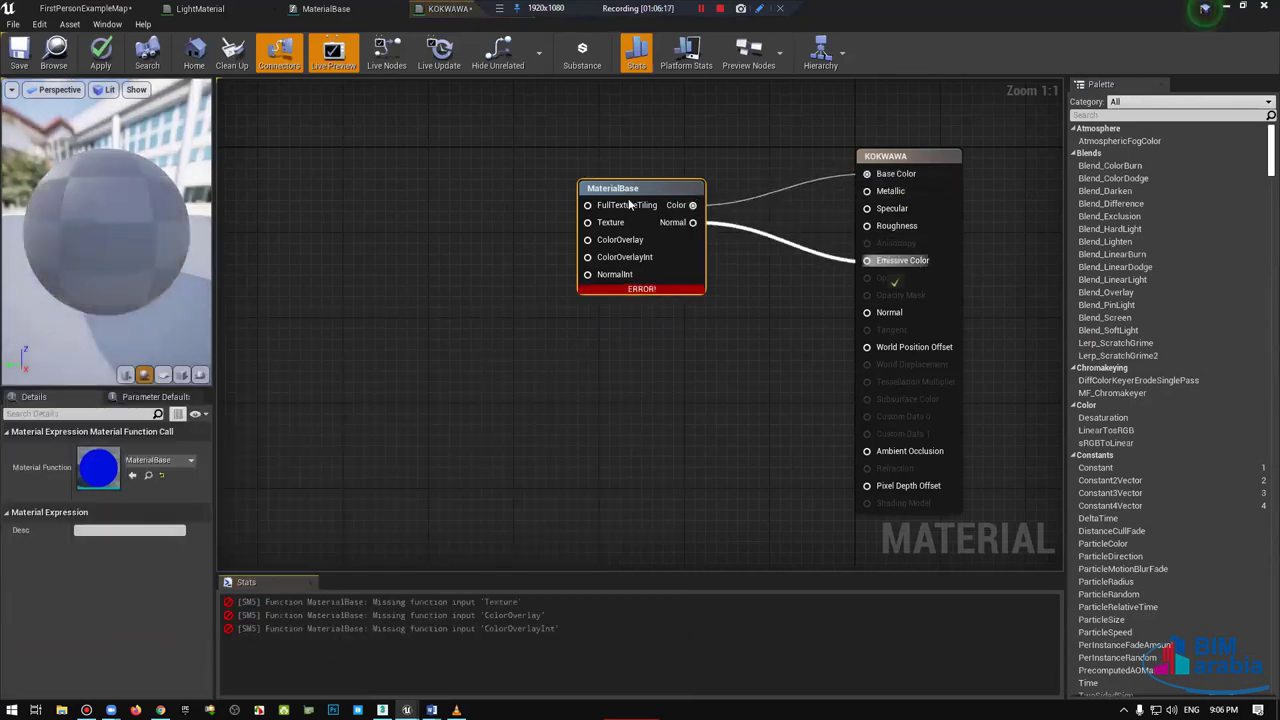
pyautogui.moveTo(670, 188); pyautogui.dragTo(735, 190)
pyautogui.moveTo(735, 190); pyautogui.dragTo(856, 209, button='right')
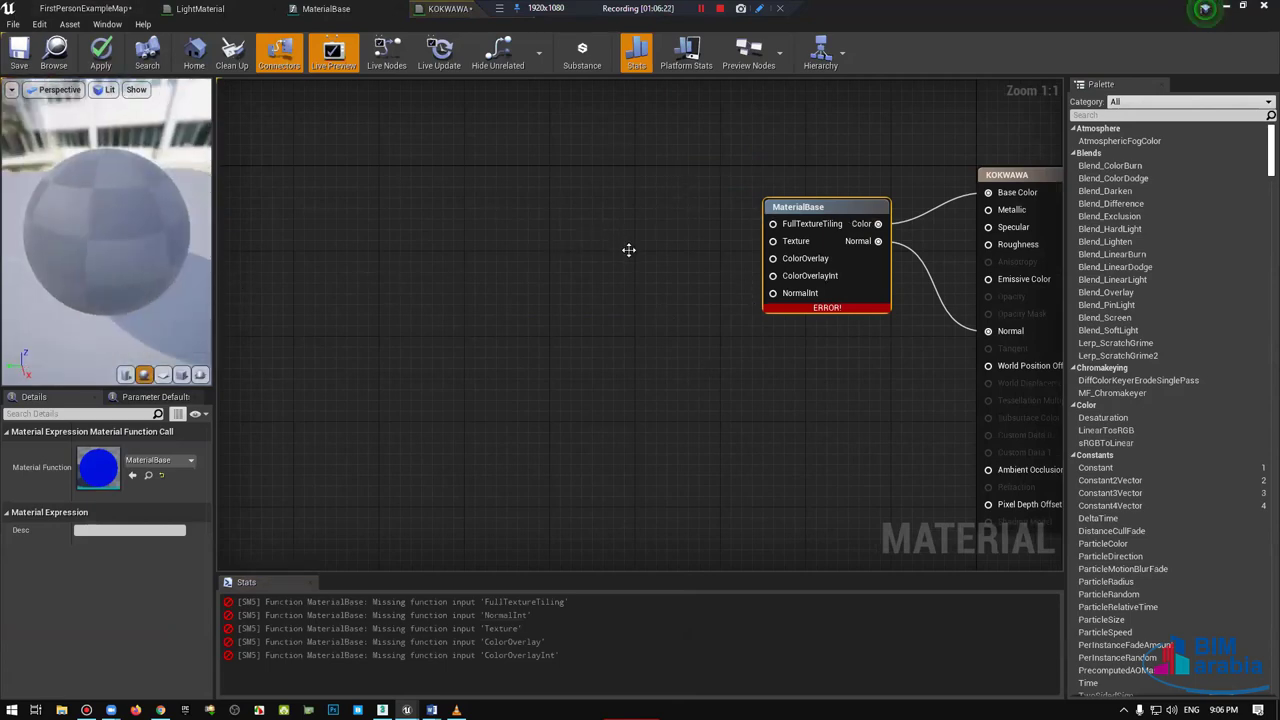
pyautogui.moveTo(628, 250); pyautogui.dragTo(631, 241, button='right')
pyautogui.moveTo(628, 251); pyautogui.dragTo(628, 250)
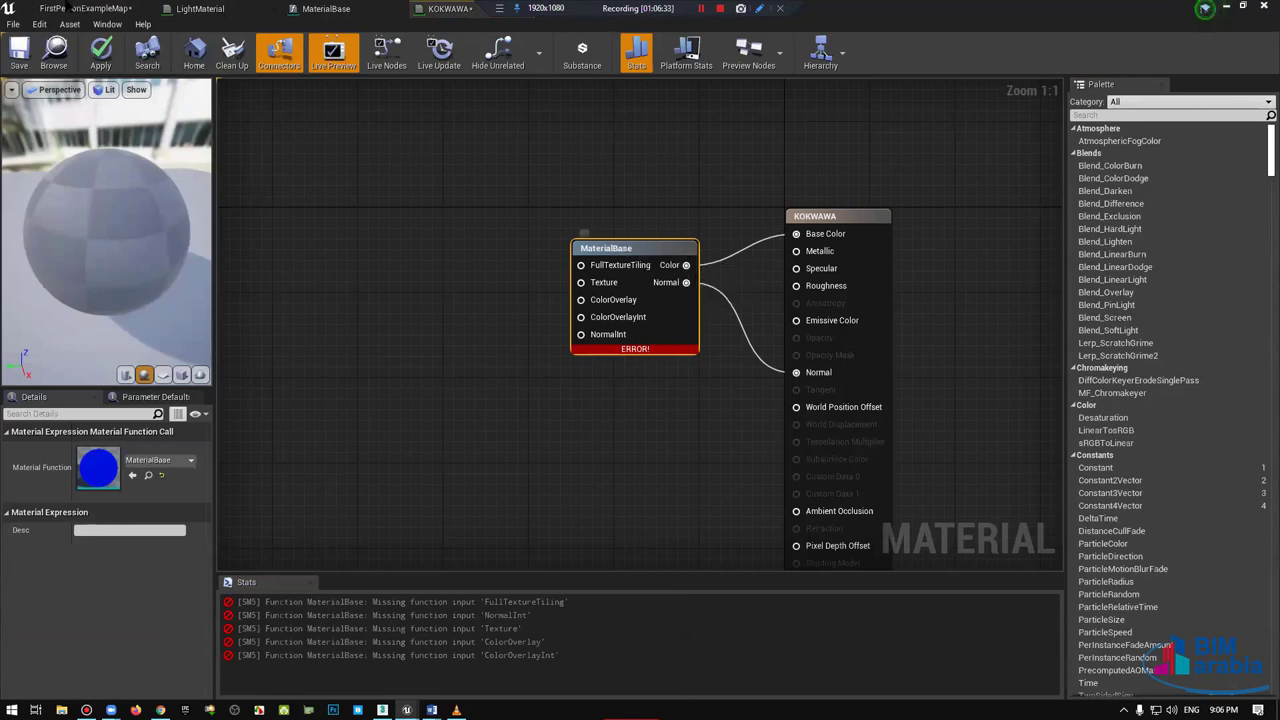
pyautogui.hotkey('ctrl', 'Tab')
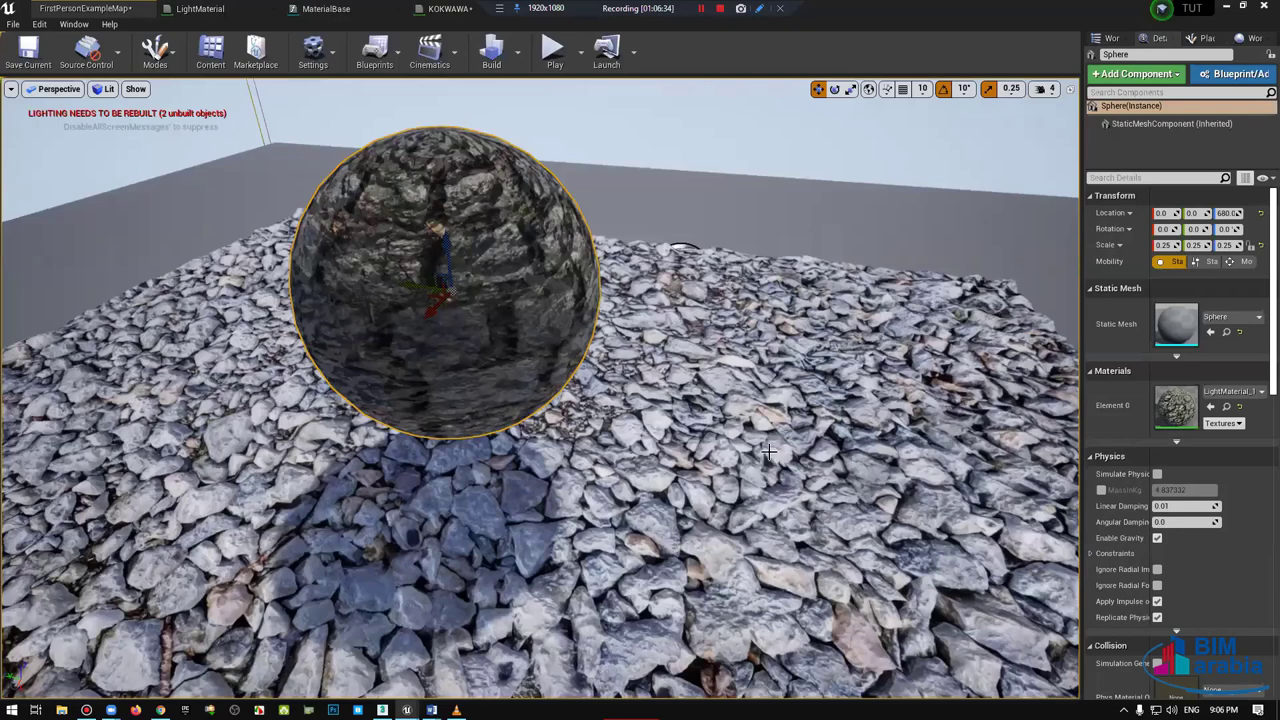
# Step: Fly back from the sphere and zoom out to view the whole grey level floor
pyautogui.moveTo(768, 452); pyautogui.dragTo(768, 452, button='right')
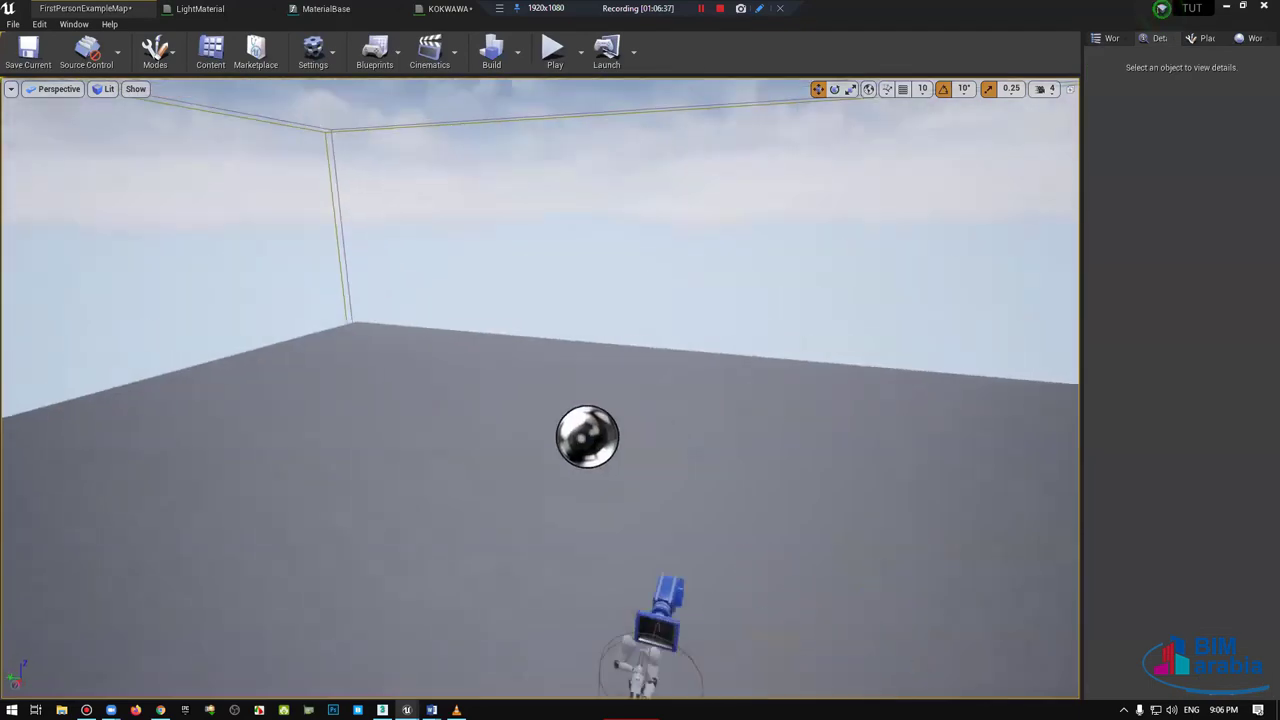
pyautogui.scroll(-3, 770, 421)
pyautogui.scroll(-3, 770, 421)
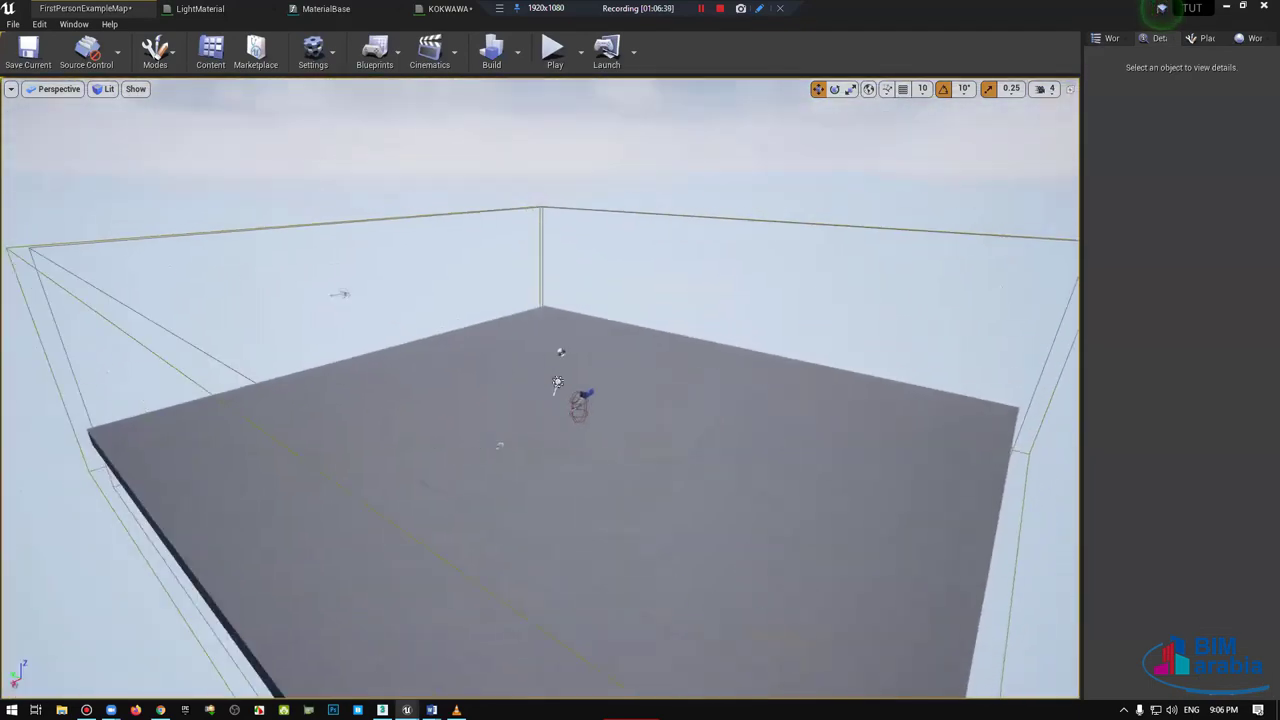
pyautogui.scroll(-2, 770, 421)
pyautogui.scroll(-2, 770, 421)
pyautogui.scroll(2, 770, 421)
pyautogui.scroll(1, 770, 421)
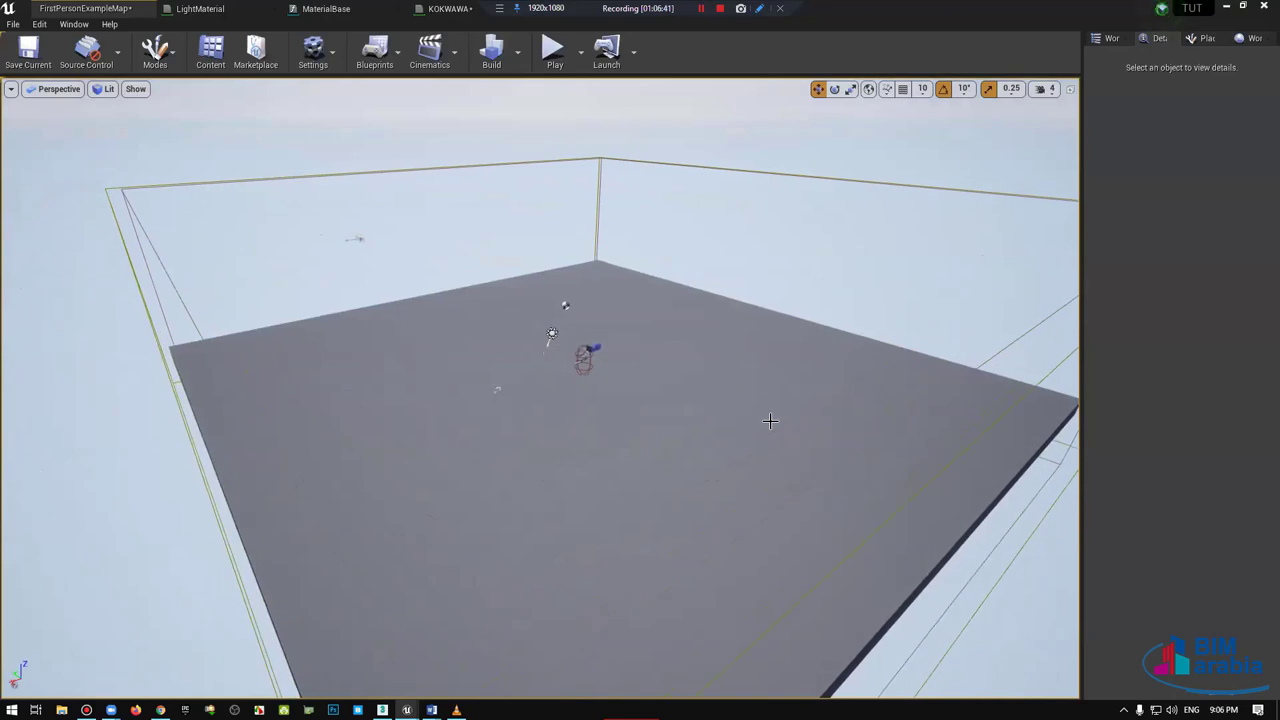